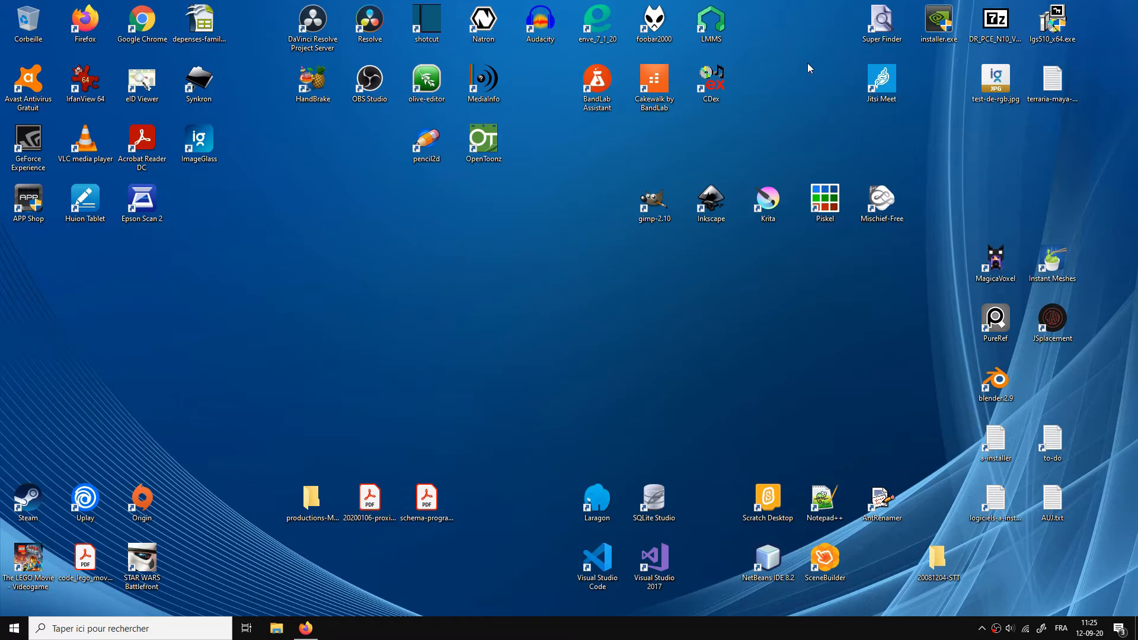
Step: Switch to Firefox and browse the OtaKing77077 channel's video list for the 3D background and spaceship animation videos
{"action": "left_click", "coordinate": [310, 628]}
{"action": "scroll", "coordinate": [881, 354], "scroll_direction": "down", "scroll_amount": 4}
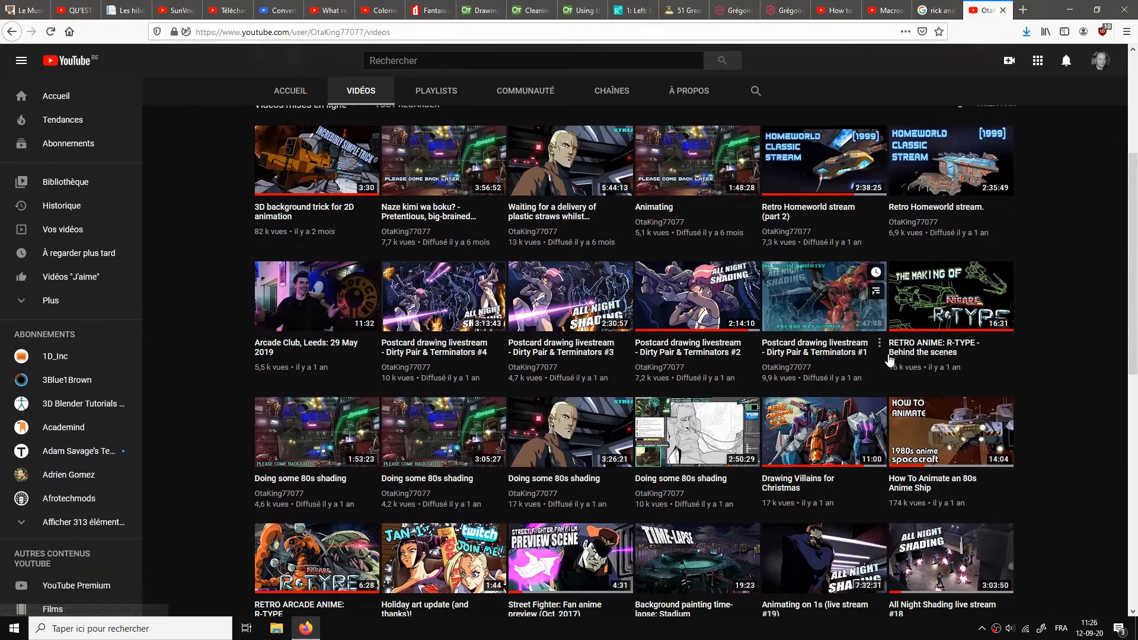
{"action": "scroll", "coordinate": [967, 366], "scroll_direction": "down", "scroll_amount": 2}
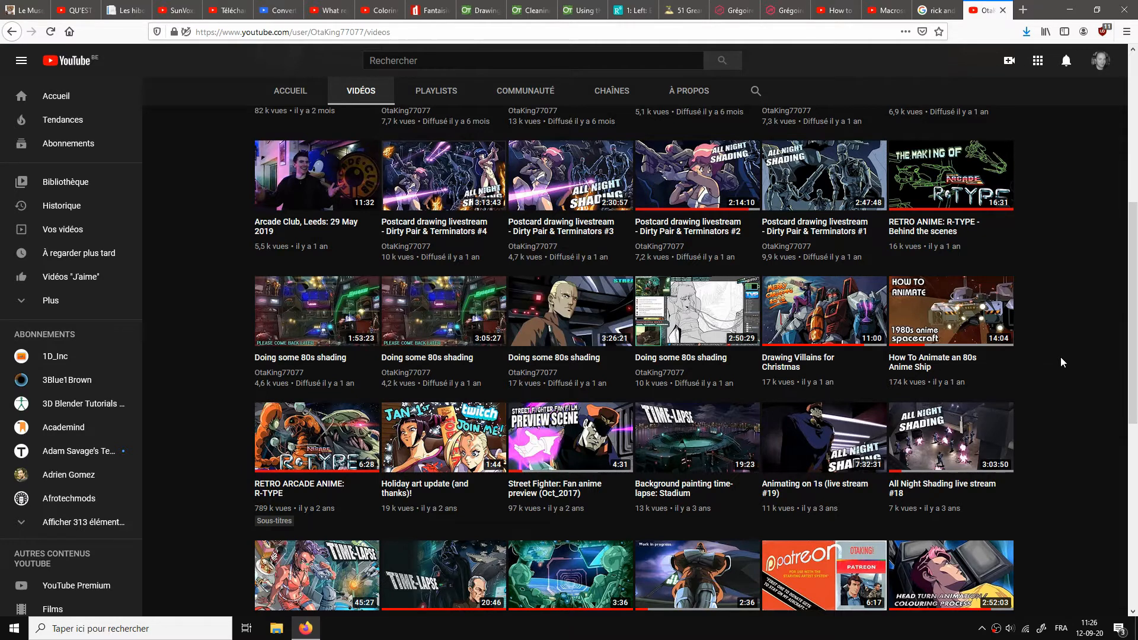
{"action": "scroll", "coordinate": [1061, 357], "scroll_direction": "up", "scroll_amount": 1}
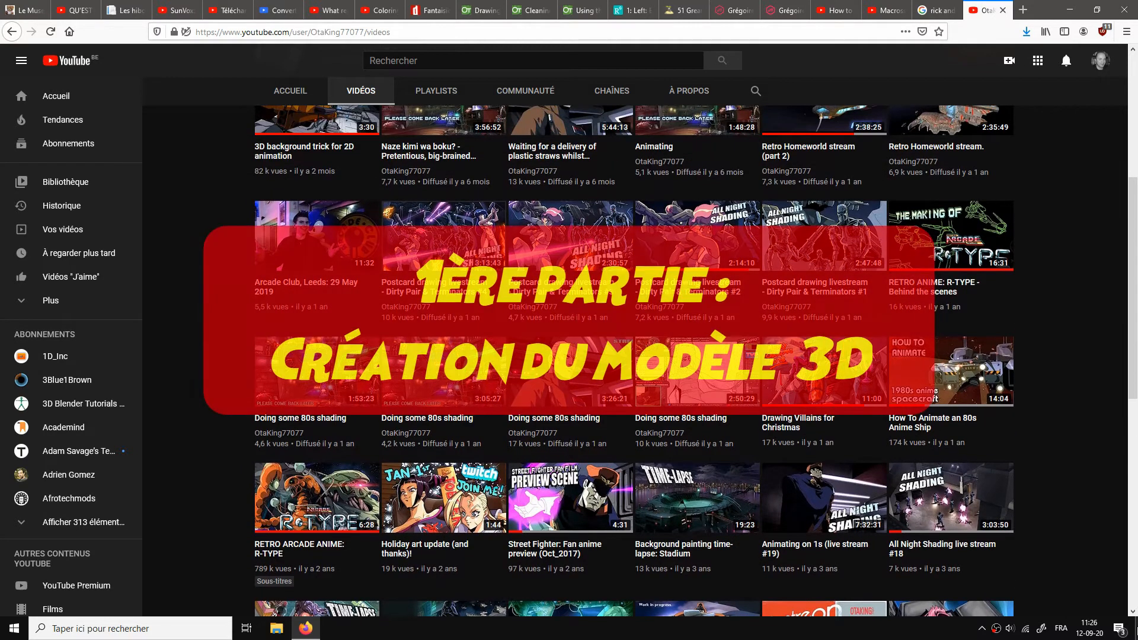
Step: Return to the desktop, launch Blender 2.9 and dismiss its splash screen
{"action": "left_click", "coordinate": [1135, 629]}
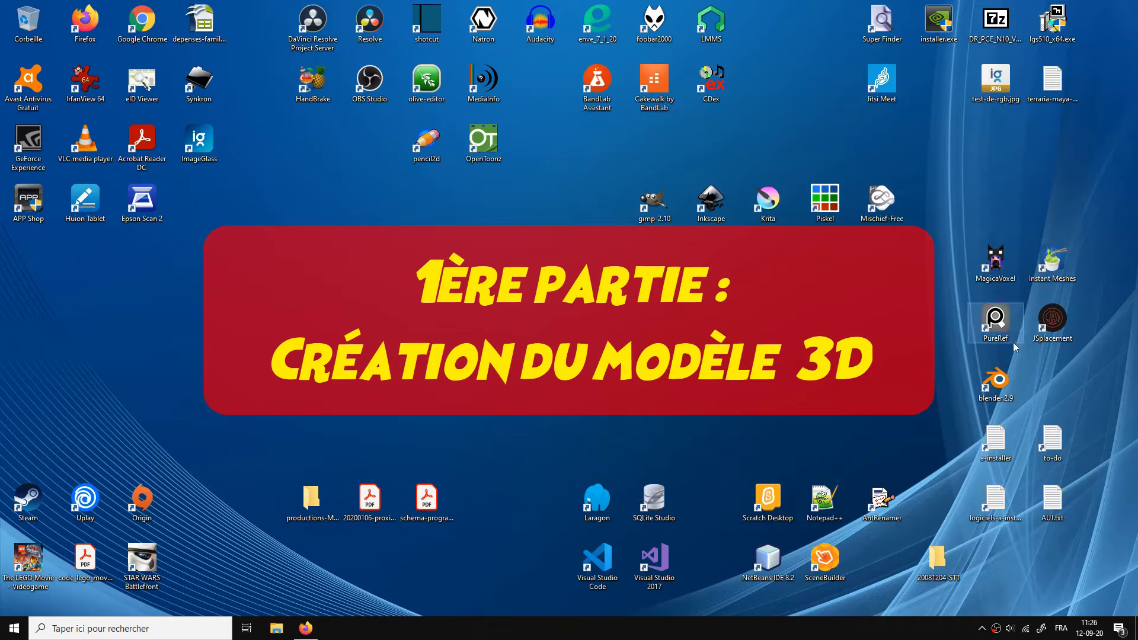
{"action": "double_click", "coordinate": [1002, 388]}
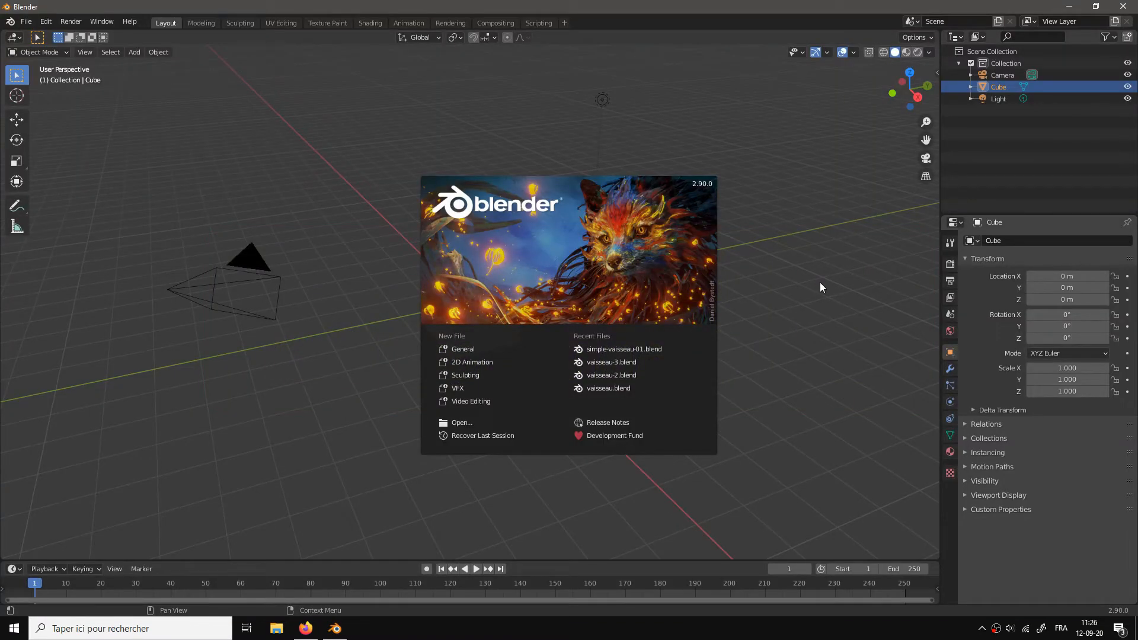
{"action": "left_click", "coordinate": [820, 282]}
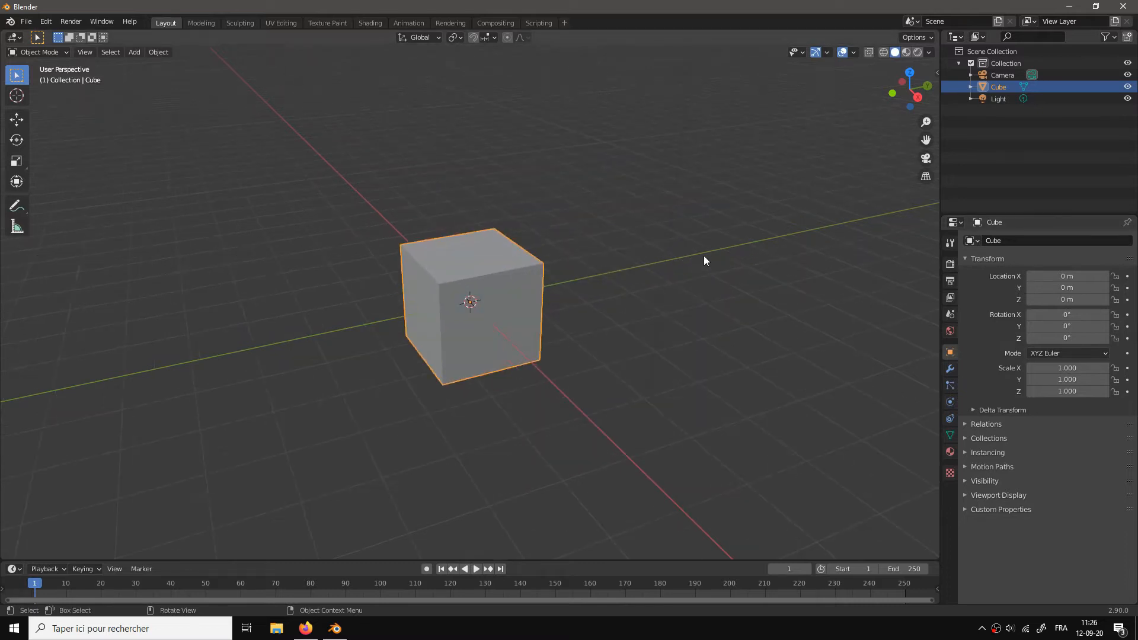
Step: Turn on the Screencast Keys display with its current settings, deselect the cube and hide the sidebar
{"action": "key", "text": "n"}
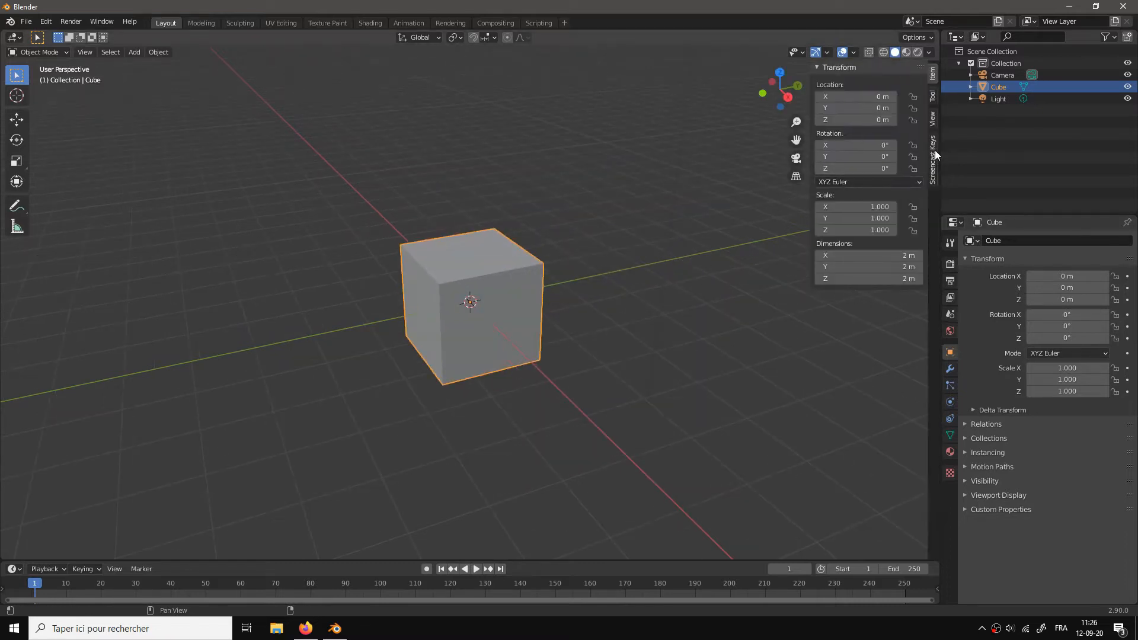
{"action": "left_click", "coordinate": [935, 155]}
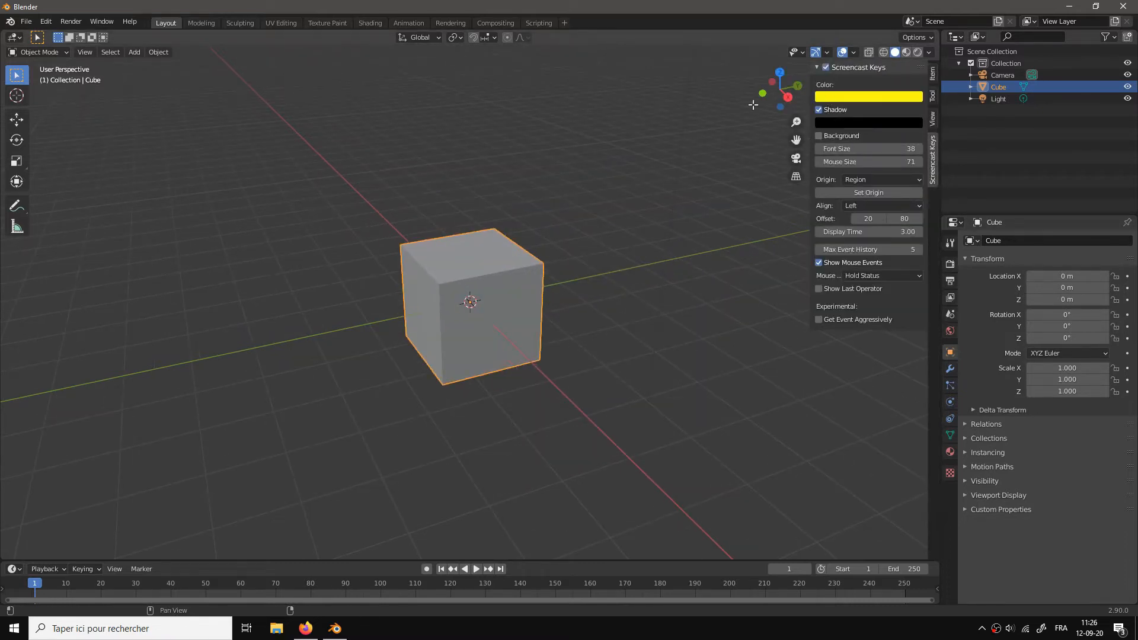
{"action": "left_click_drag", "start_coordinate": [433, 442], "coordinate": [499, 417]}
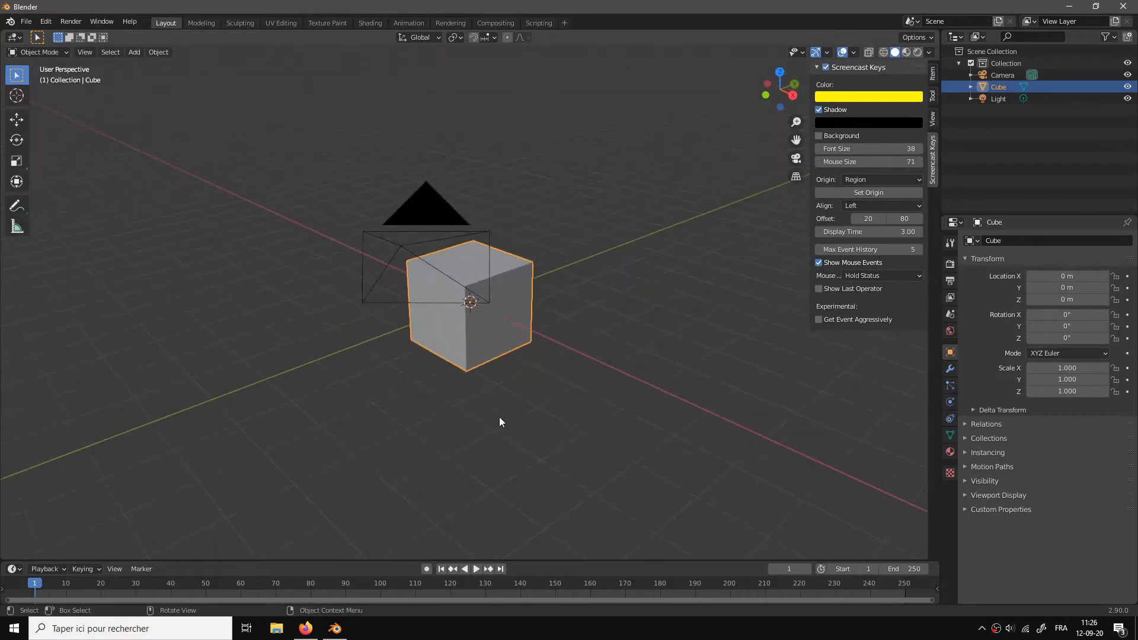
{"action": "left_click", "coordinate": [670, 367]}
{"action": "key", "text": "n"}
Step: Enter Edit Mode on the default cube and scale it down along the Z axis into a flat slab
{"action": "mouse_move", "coordinate": [591, 358]}
{"action": "left_mouse_down"}
{"action": "mouse_move", "coordinate": [577, 351]}
{"action": "mouse_move", "coordinate": [591, 357]}
{"action": "left_mouse_up"}
{"action": "scroll", "coordinate": [597, 355], "scroll_direction": "down", "scroll_amount": 1}
{"action": "scroll", "coordinate": [601, 359], "scroll_direction": "up", "scroll_amount": 2}
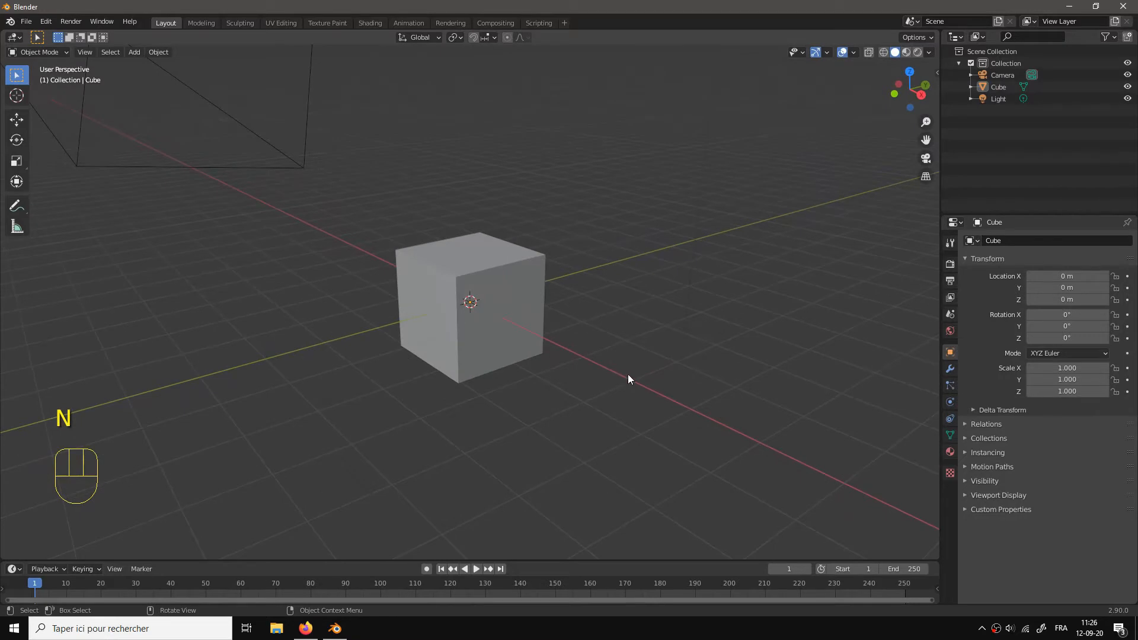
{"action": "scroll", "coordinate": [657, 376], "scroll_direction": "down", "scroll_amount": 1}
{"action": "key", "text": "Tab"}
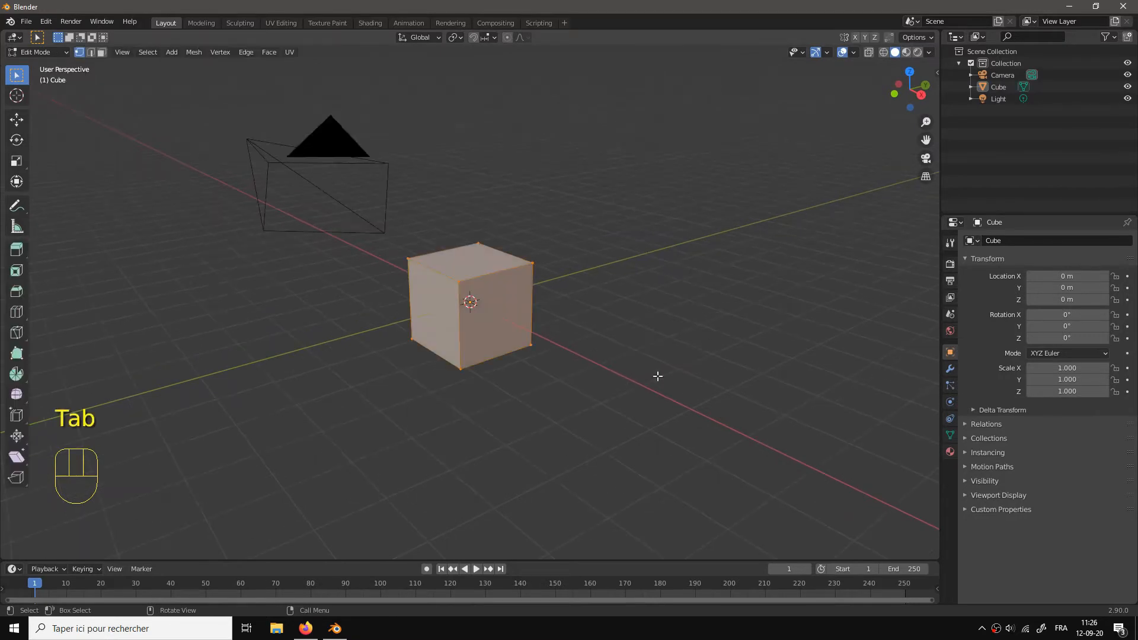
{"action": "left_click_drag", "start_coordinate": [585, 390], "coordinate": [594, 385]}
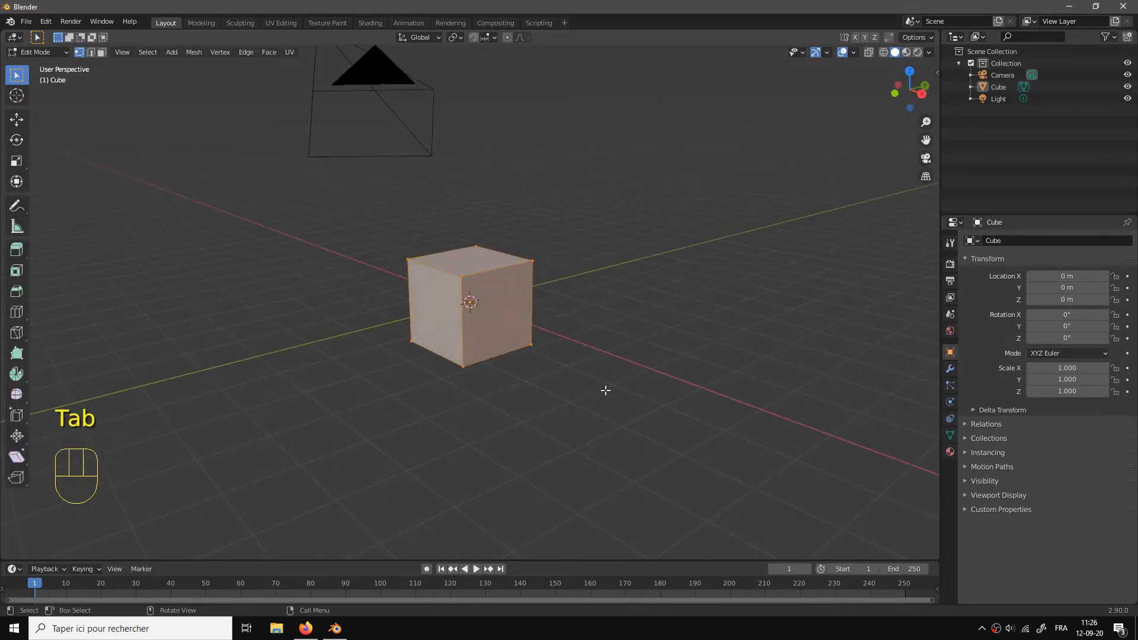
{"action": "key", "text": "s"}
{"action": "key", "text": "z"}
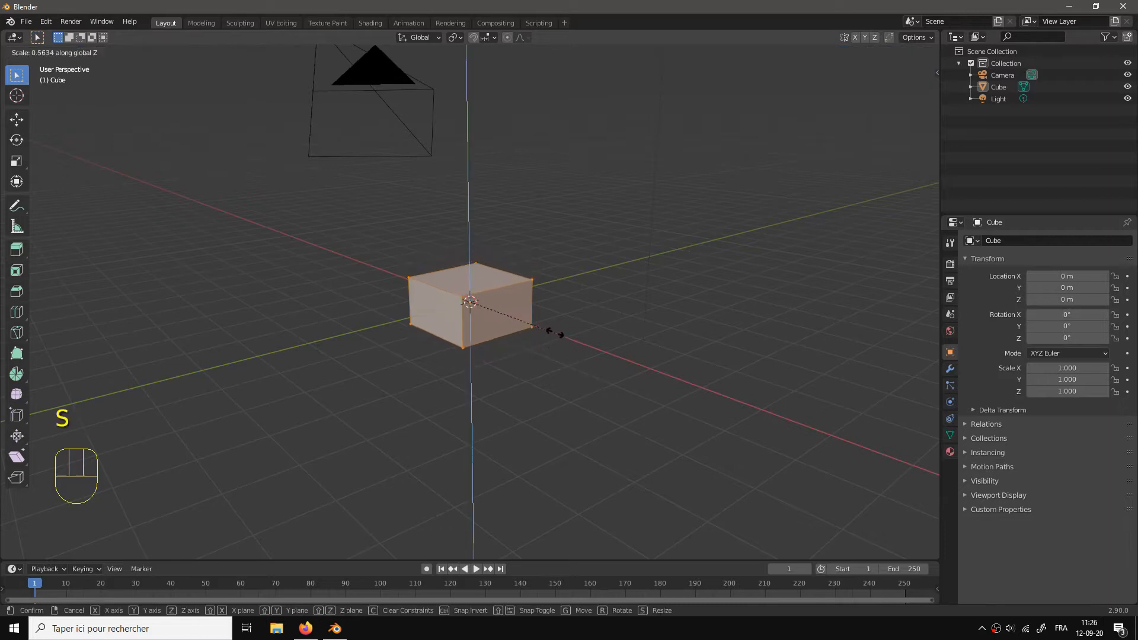
{"action": "left_click", "coordinate": [520, 310]}
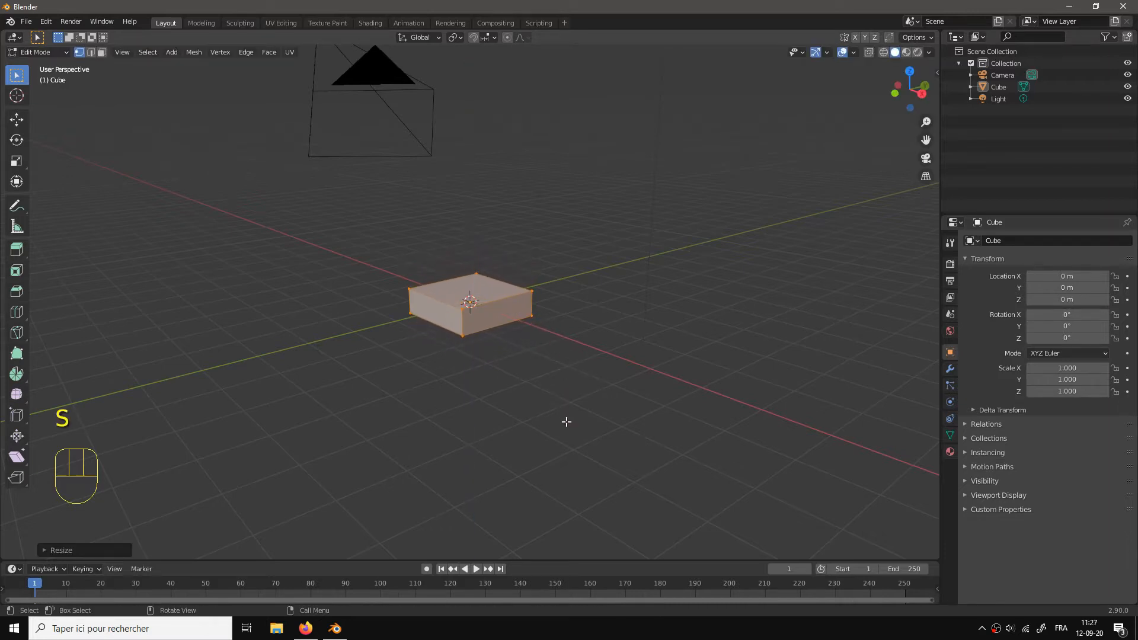
Step: Scale the slab along the Y axis to about three times its length
{"action": "key", "text": "s"}
{"action": "key", "text": "y"}
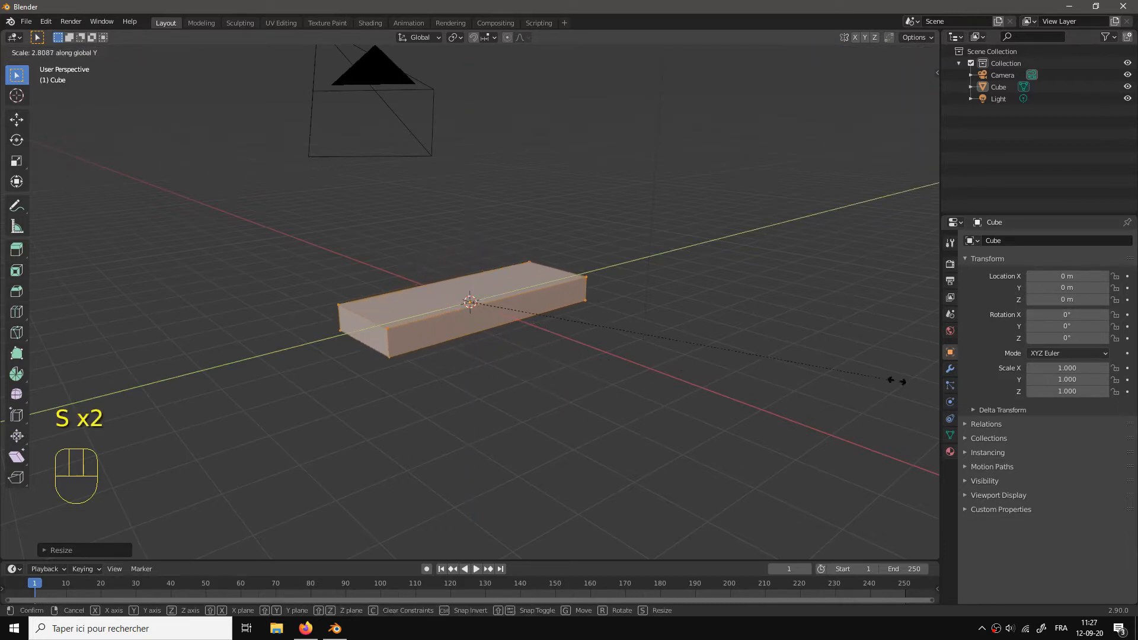
{"action": "left_click", "coordinate": [1, 394]}
{"action": "left_click", "coordinate": [2, 393]}
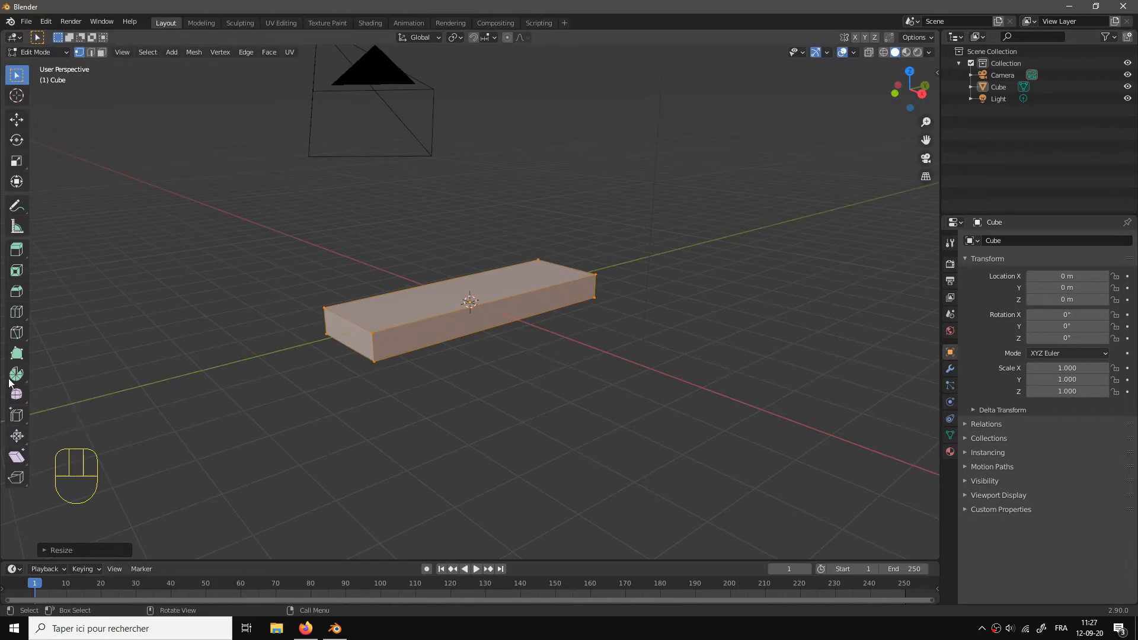
Step: Add one centred loop cut running lengthwise down the middle of the slab
{"action": "key", "text": "Tab"}
{"action": "left_click_drag", "start_coordinate": [198, 416], "coordinate": [225, 437]}
{"action": "key", "text": "Tab"}
{"action": "key", "text": "ctrl+r"}
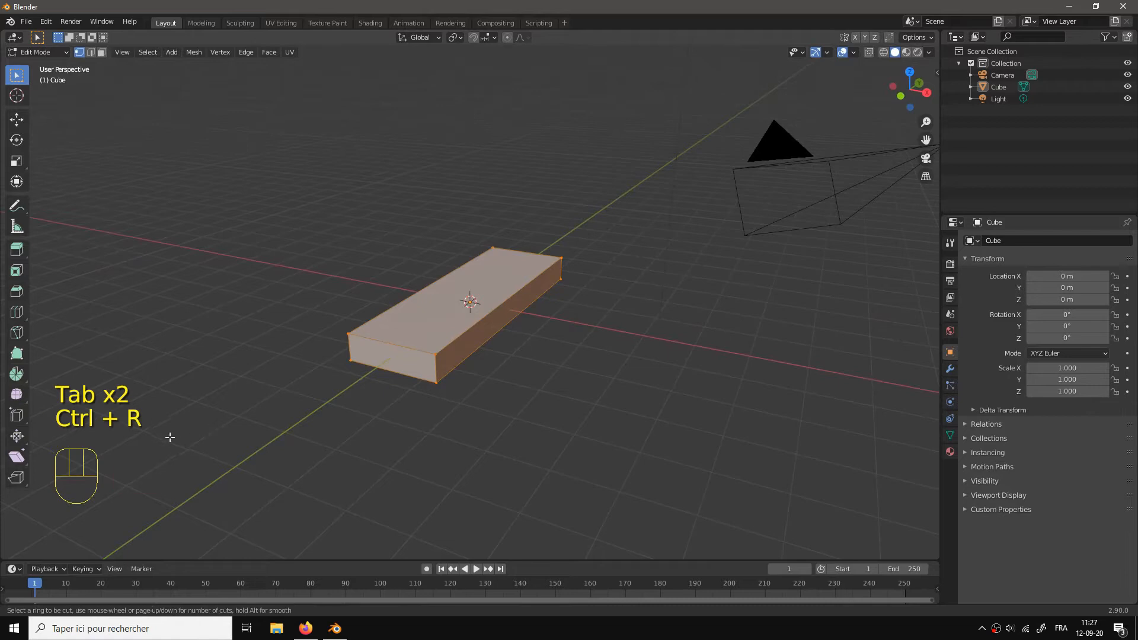
{"action": "left_click", "coordinate": [378, 343]}
{"action": "right_click", "coordinate": [377, 342]}
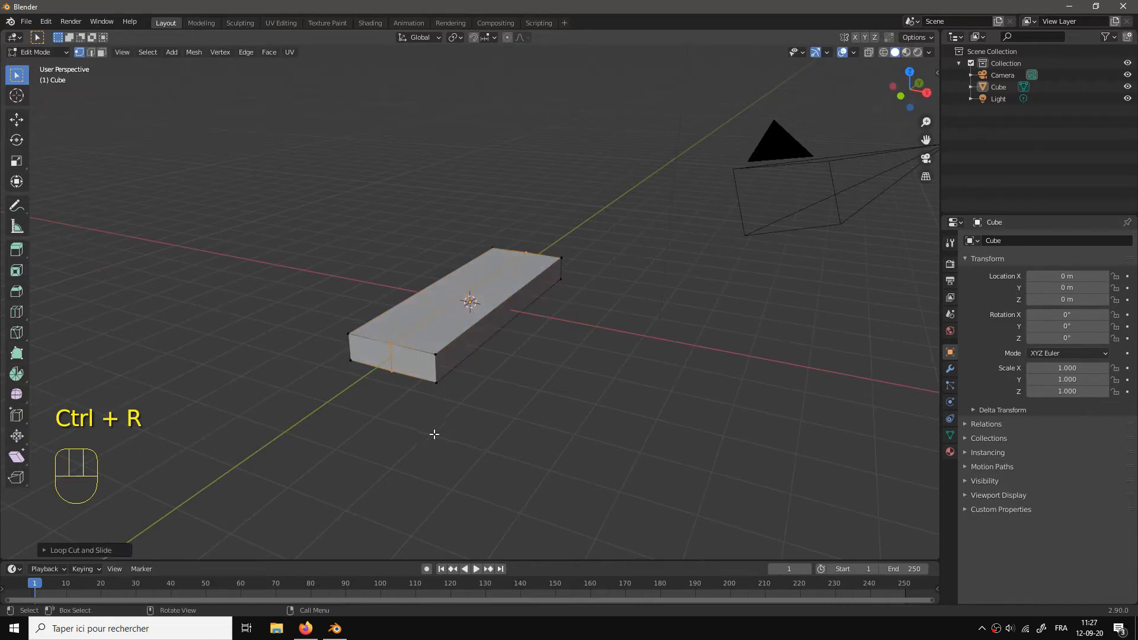
Step: Turn on X-ray, box-select the vertices on one side of the centre cut and delete them, keeping half the slab
{"action": "left_click_drag", "start_coordinate": [434, 434], "coordinate": [767, 102]}
{"action": "key", "text": "alt+a"}
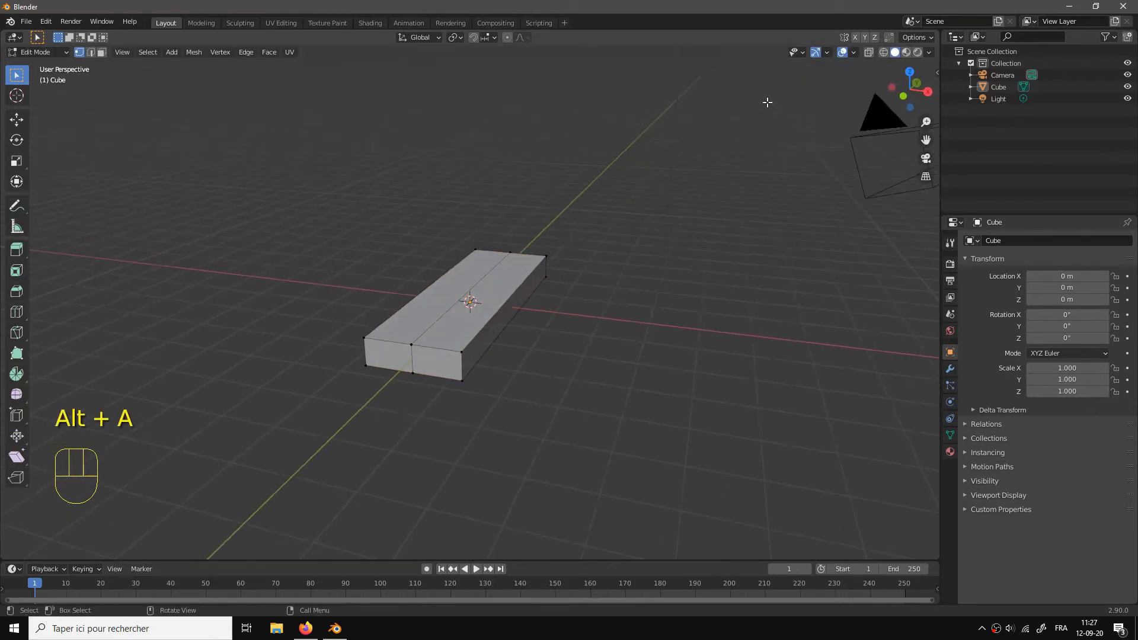
{"action": "left_click", "coordinate": [869, 52]}
{"action": "mouse_move", "coordinate": [475, 386]}
{"action": "left_mouse_down"}
{"action": "mouse_move", "coordinate": [510, 368]}
{"action": "mouse_move", "coordinate": [486, 370]}
{"action": "left_mouse_up"}
{"action": "key", "text": "b"}
{"action": "left_click_drag", "start_coordinate": [376, 234], "coordinate": [663, 364]}
{"action": "key", "text": "x"}
{"action": "left_click", "coordinate": [431, 403]}
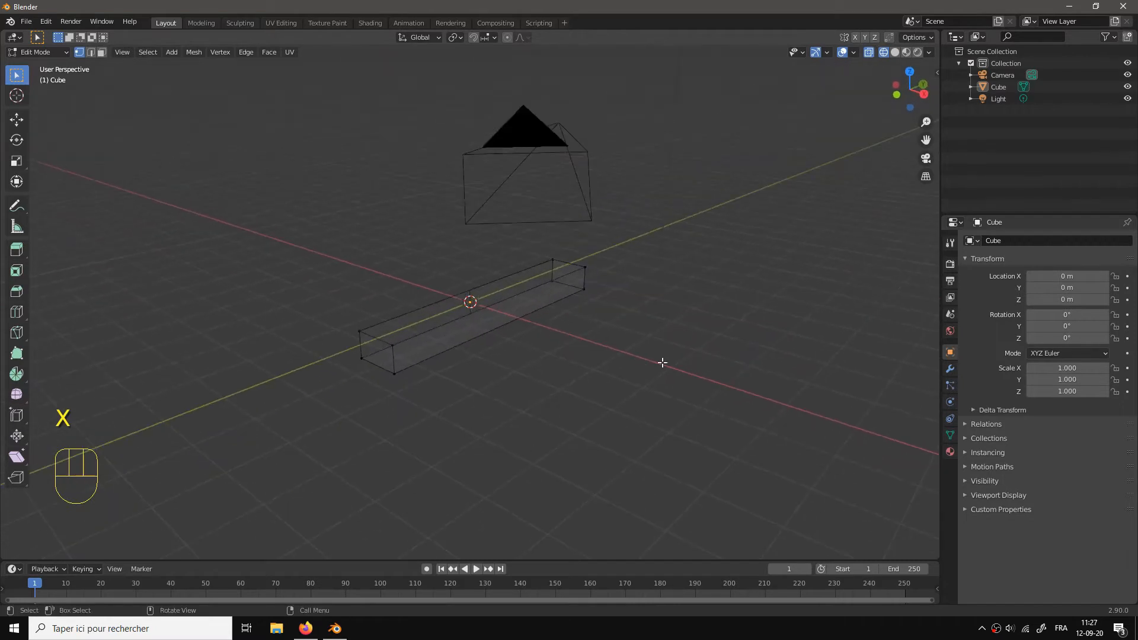
Step: Add a Mirror modifier on the X axis to the half slab and return to Object Mode
{"action": "left_click", "coordinate": [950, 368]}
{"action": "left_click", "coordinate": [990, 242]}
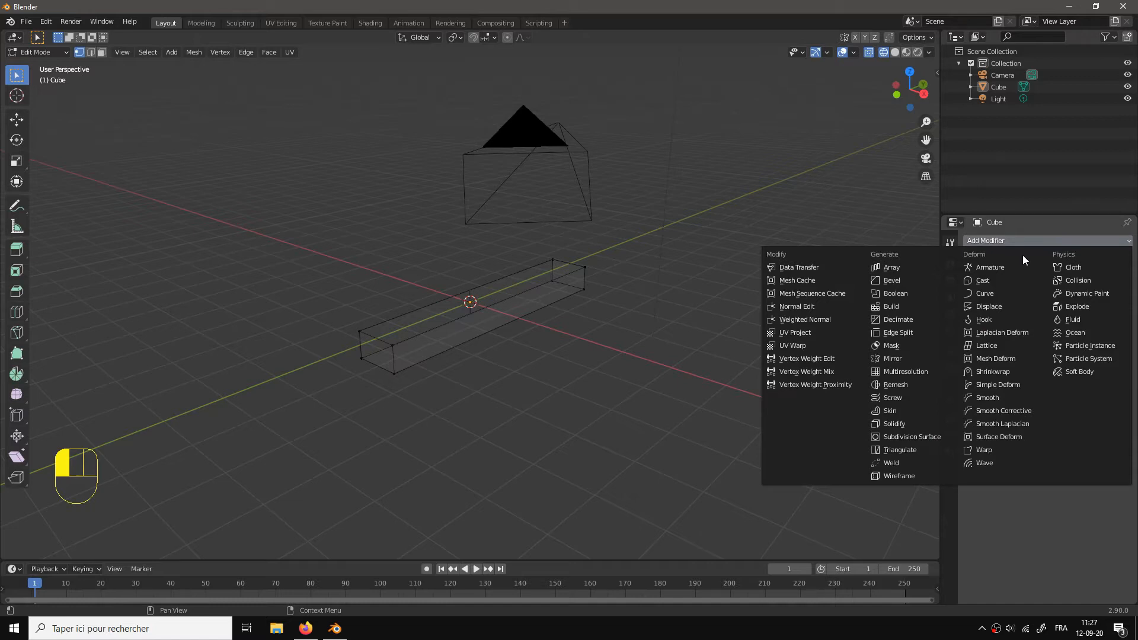
{"action": "left_click", "coordinate": [908, 359]}
{"action": "key", "text": "Tab"}
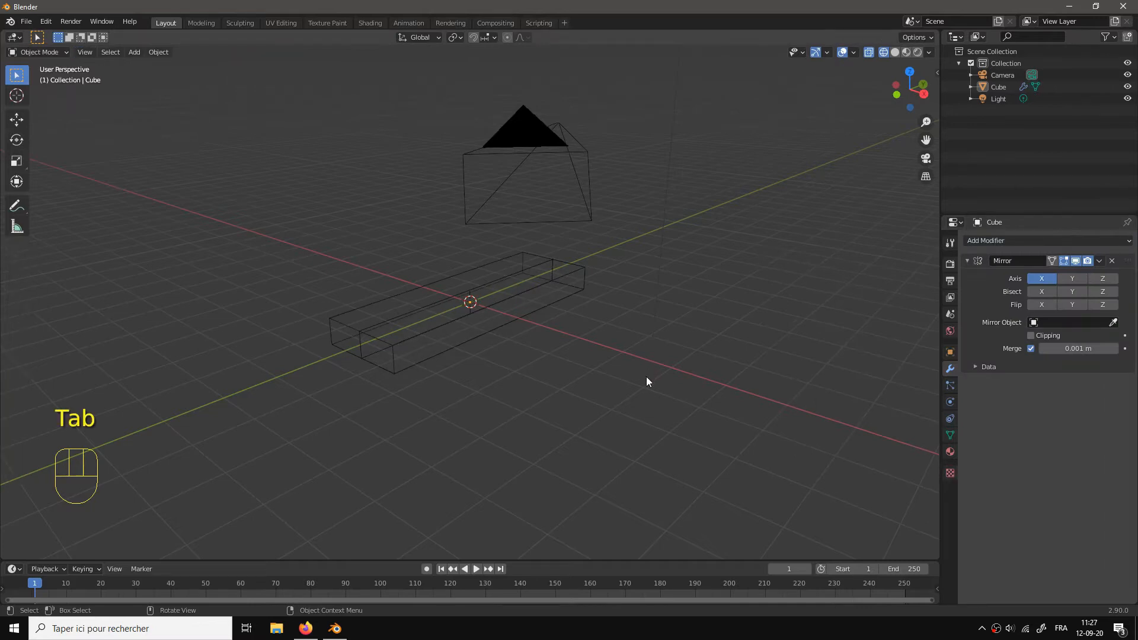
Step: Switch the viewport to solid shading, select the slab and enable Clipping on its Mirror modifier
{"action": "mouse_move", "coordinate": [647, 381]}
{"action": "left_mouse_down"}
{"action": "mouse_move", "coordinate": [593, 353]}
{"action": "mouse_move", "coordinate": [534, 282]}
{"action": "left_mouse_up"}
{"action": "left_click", "coordinate": [895, 52]}
{"action": "left_click", "coordinate": [526, 274]}
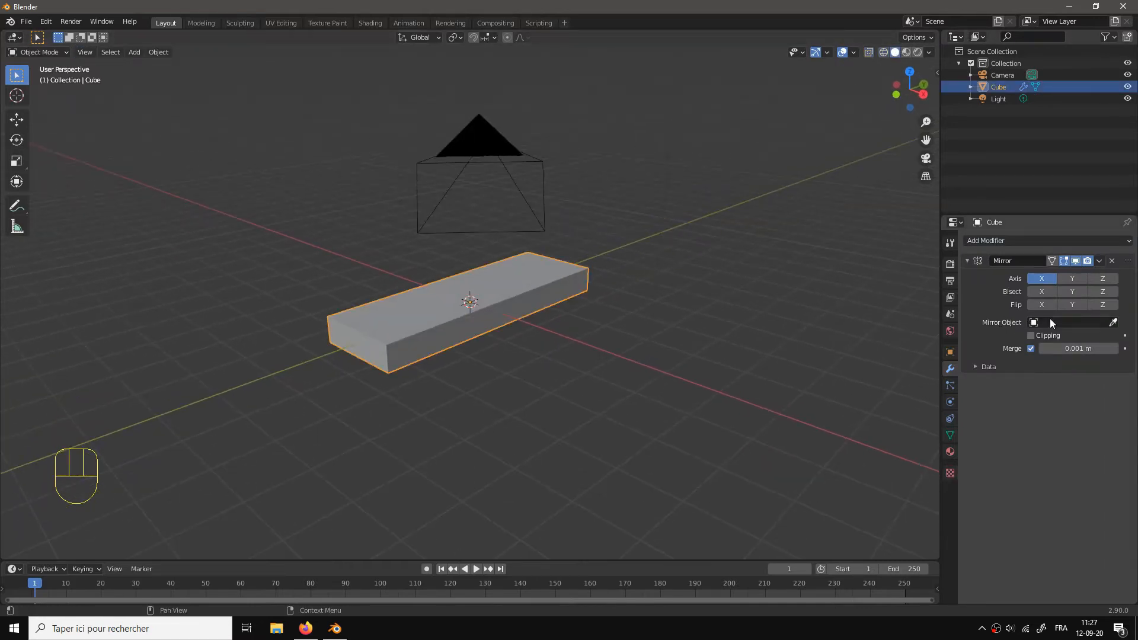
{"action": "left_click", "coordinate": [1032, 335]}
Step: In Edit Mode, add about 23 evenly spaced crosswise loop cuts along the slab's length without sliding them
{"action": "left_click_drag", "start_coordinate": [601, 379], "coordinate": [559, 323]}
{"action": "key", "text": "Tab"}
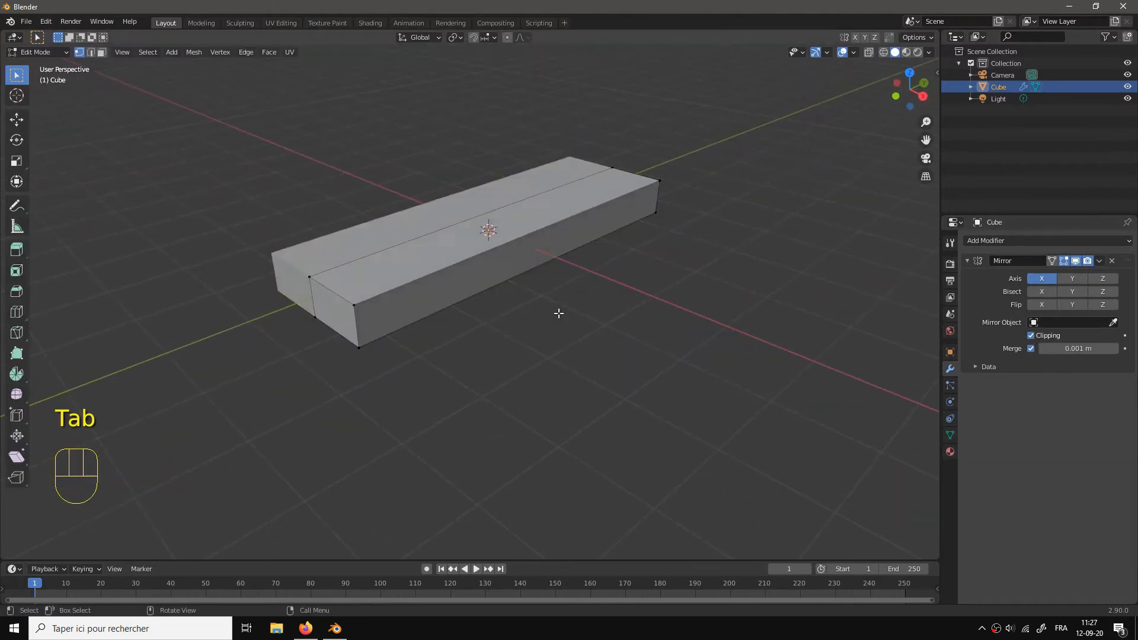
{"action": "key", "text": "ctrl+r"}
{"action": "scroll", "coordinate": [520, 271], "scroll_direction": "up", "scroll_amount": 10}
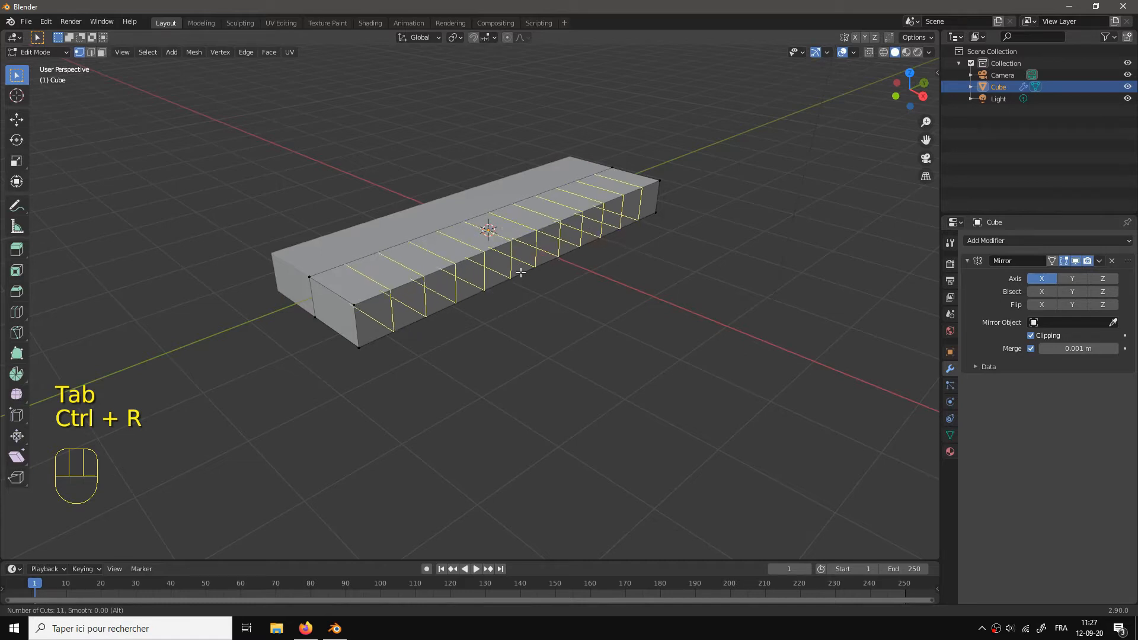
{"action": "scroll", "coordinate": [520, 272], "scroll_direction": "up", "scroll_amount": 12}
{"action": "left_click", "coordinate": [520, 272]}
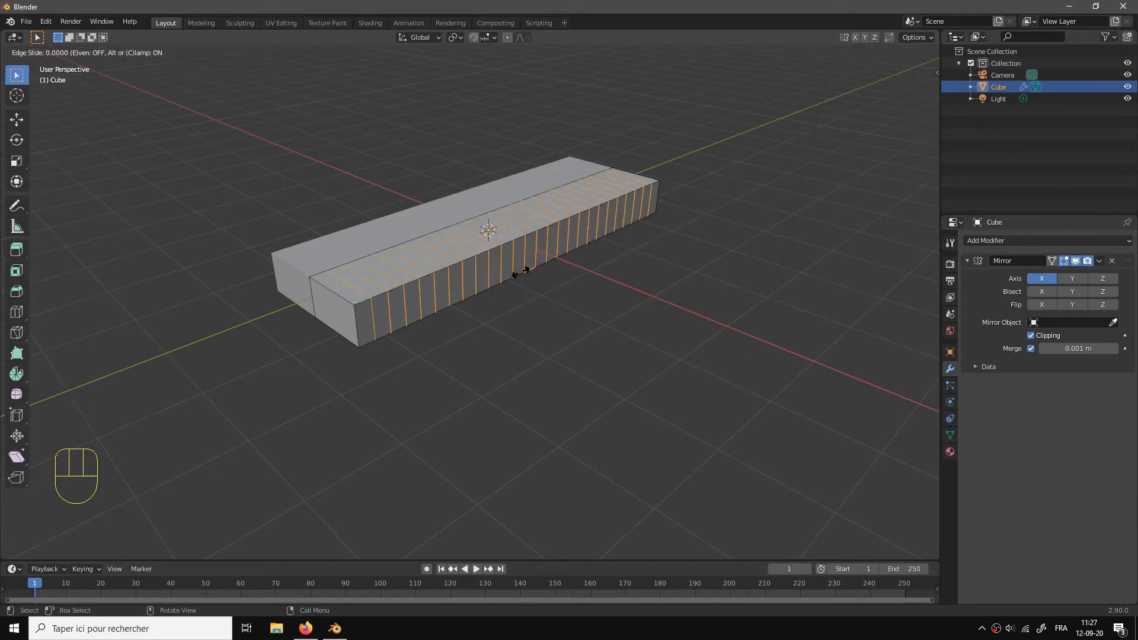
{"action": "right_click", "coordinate": [521, 272]}
Step: Add 6 evenly spaced lengthwise loop cuts across the width of the slab's half
{"action": "left_click_drag", "start_coordinate": [521, 272], "coordinate": [532, 307]}
{"action": "key", "text": "ctrl+r"}
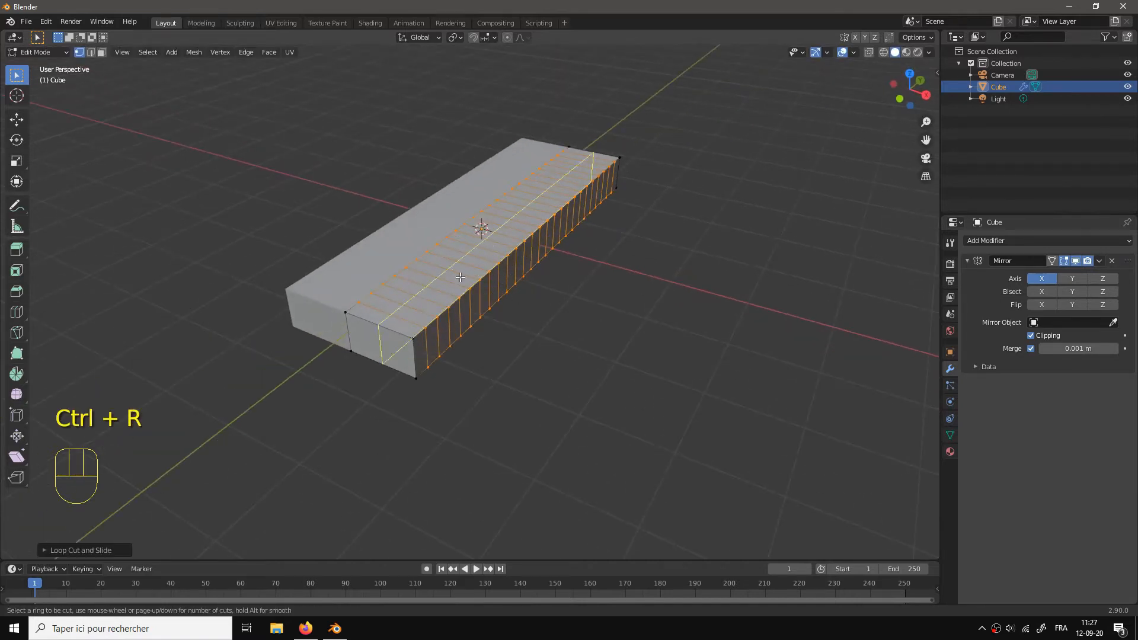
{"action": "scroll", "coordinate": [460, 277], "scroll_direction": "up", "scroll_amount": 6}
{"action": "left_click", "coordinate": [460, 276]}
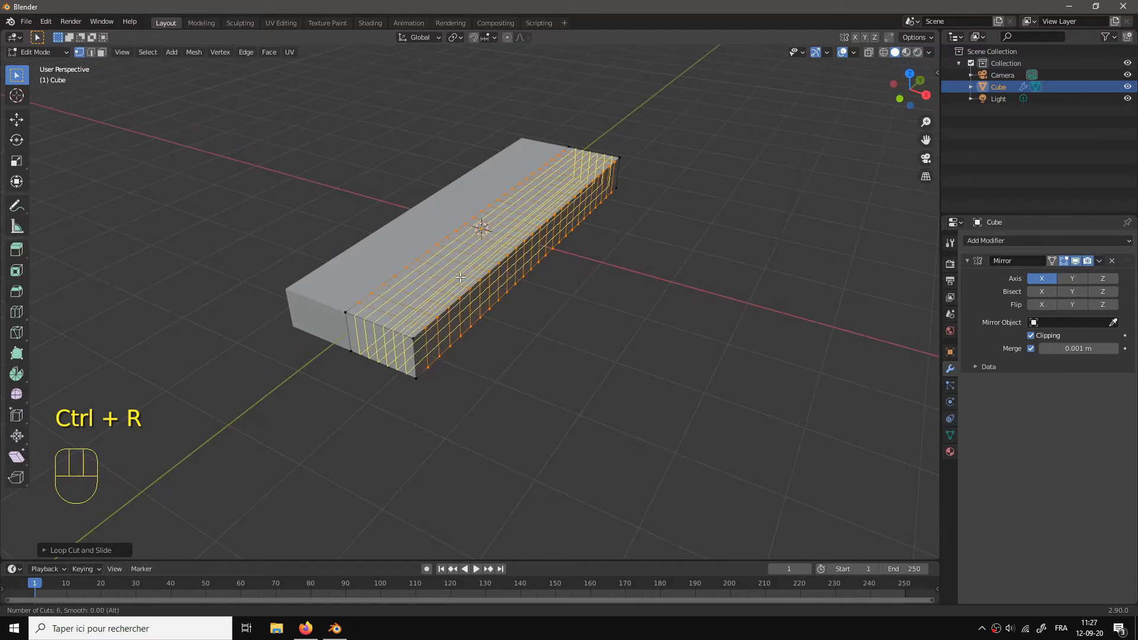
{"action": "right_click", "coordinate": [459, 276]}
{"action": "left_click_drag", "start_coordinate": [531, 353], "coordinate": [587, 367]}
{"action": "key", "text": "Tab"}
{"action": "key", "text": "Tab"}
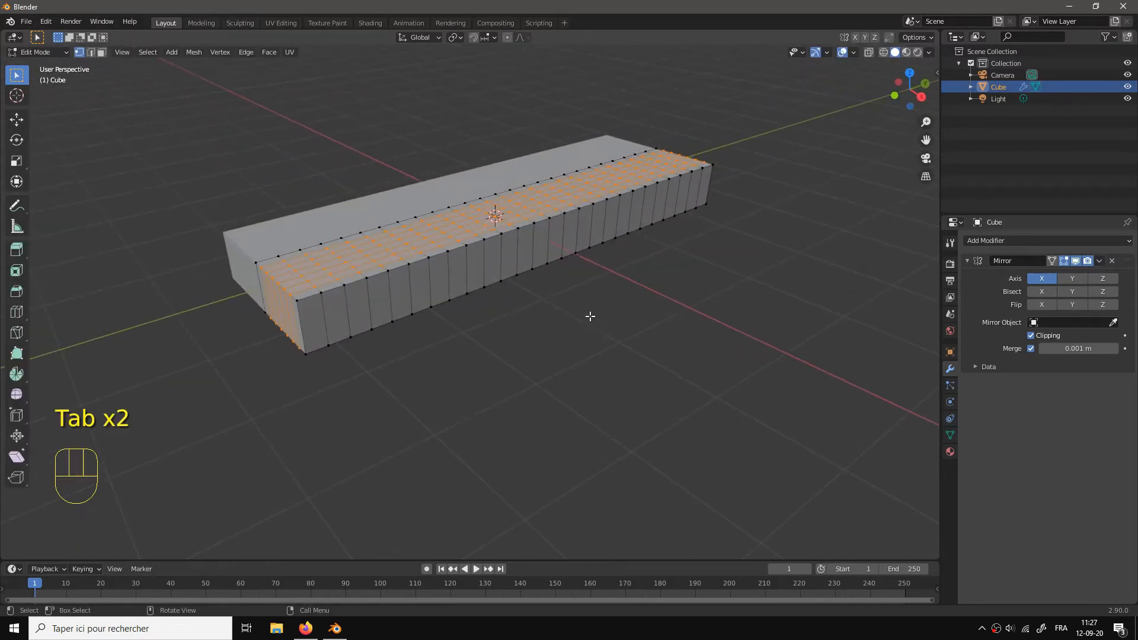
Step: Add 3 evenly spaced horizontal loop cuts through the slab's thickness
{"action": "key", "text": "ctrl+r"}
{"action": "scroll", "coordinate": [560, 237], "scroll_direction": "up", "scroll_amount": 1}
{"action": "scroll", "coordinate": [560, 236], "scroll_direction": "up", "scroll_amount": 2}
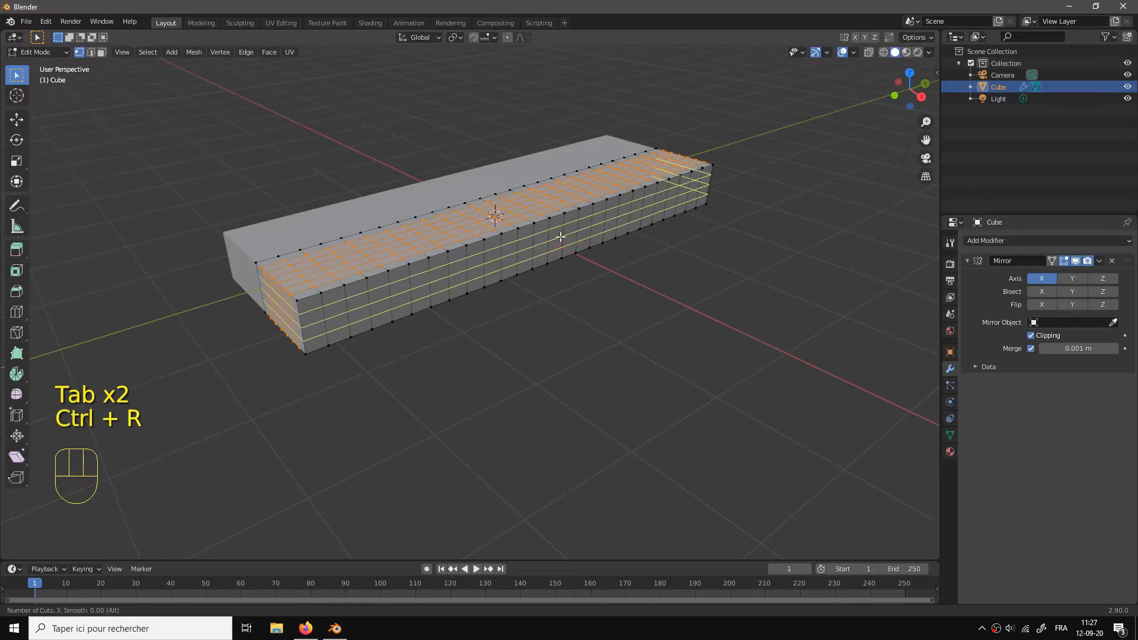
{"action": "left_click", "coordinate": [561, 237]}
{"action": "right_click", "coordinate": [560, 236]}
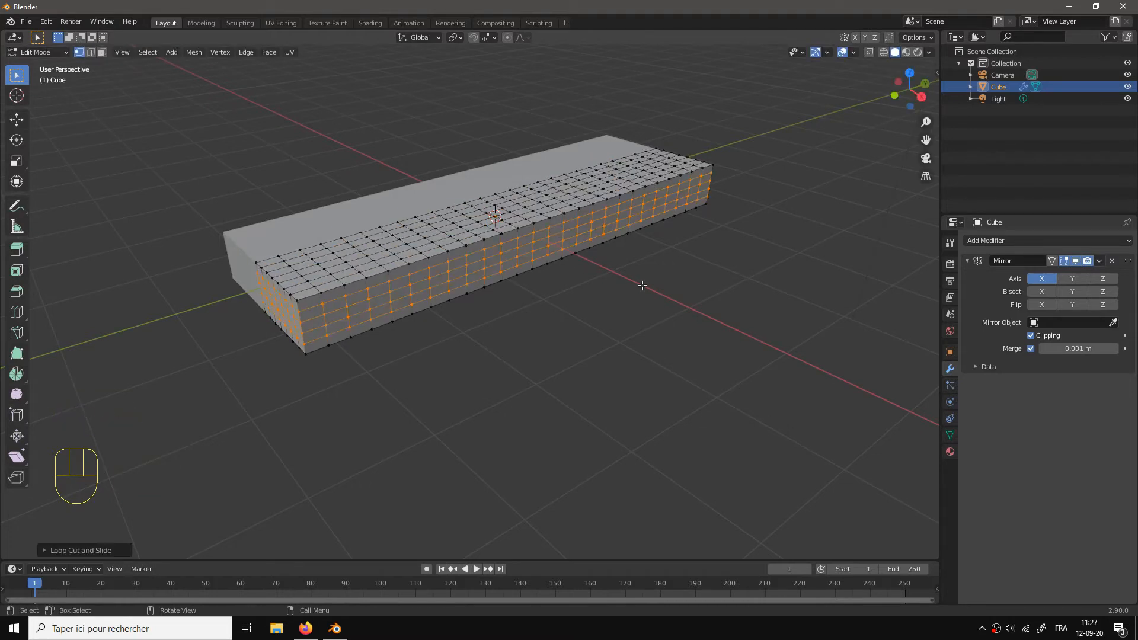
Step: Select a row of six side faces near the slab's rear end and extrude them outward about 1.4 m as a wing
{"action": "left_click_drag", "start_coordinate": [635, 283], "coordinate": [632, 287]}
{"action": "key", "text": "3"}
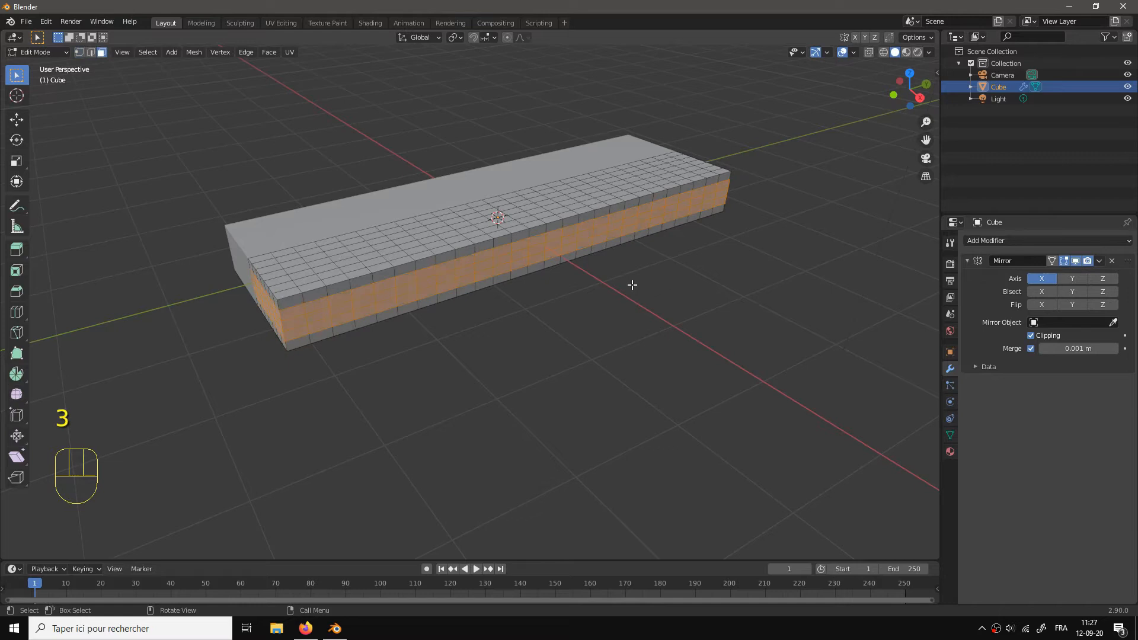
{"action": "left_click", "coordinate": [623, 224]}
{"action": "left_click", "coordinate": [649, 218], "text": "shift"}
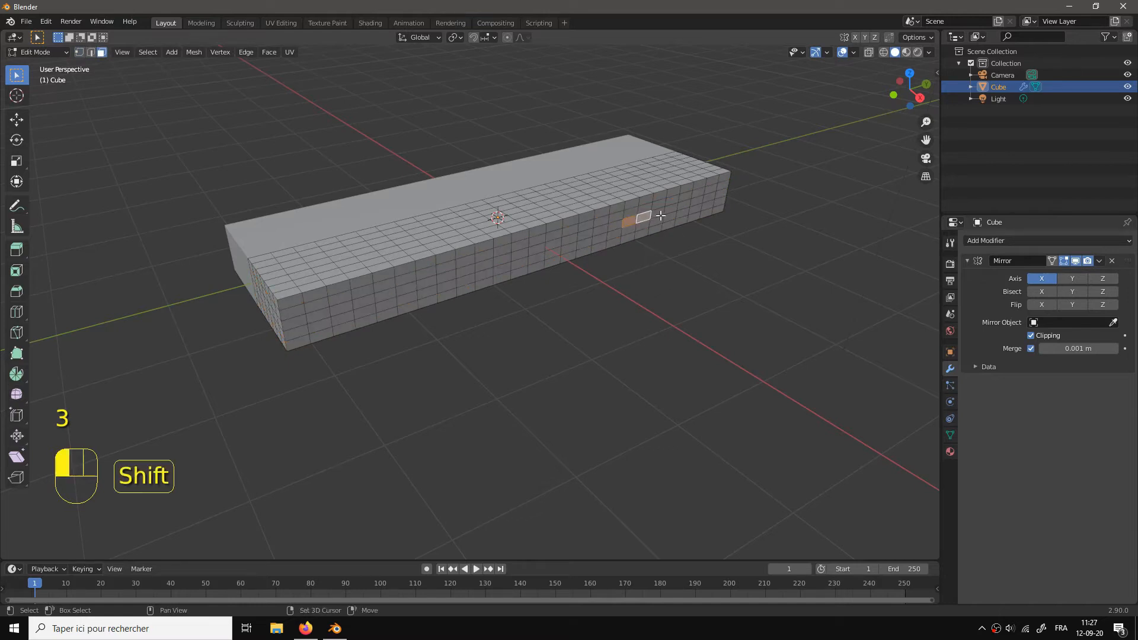
{"action": "left_click", "coordinate": [658, 212], "text": "shift"}
{"action": "left_click", "coordinate": [678, 208], "text": "shift"}
{"action": "left_click", "coordinate": [700, 203], "text": "shift"}
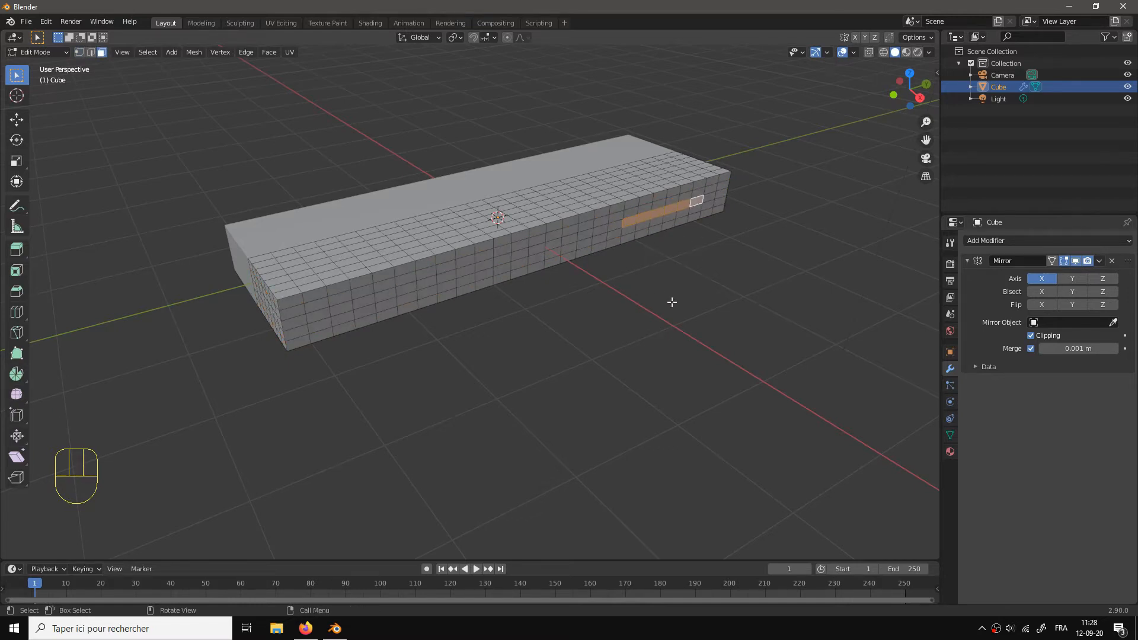
{"action": "mouse_move", "coordinate": [673, 302]}
{"action": "left_mouse_down"}
{"action": "mouse_move", "coordinate": [705, 309]}
{"action": "mouse_move", "coordinate": [660, 297]}
{"action": "left_mouse_up"}
{"action": "key", "text": "e"}
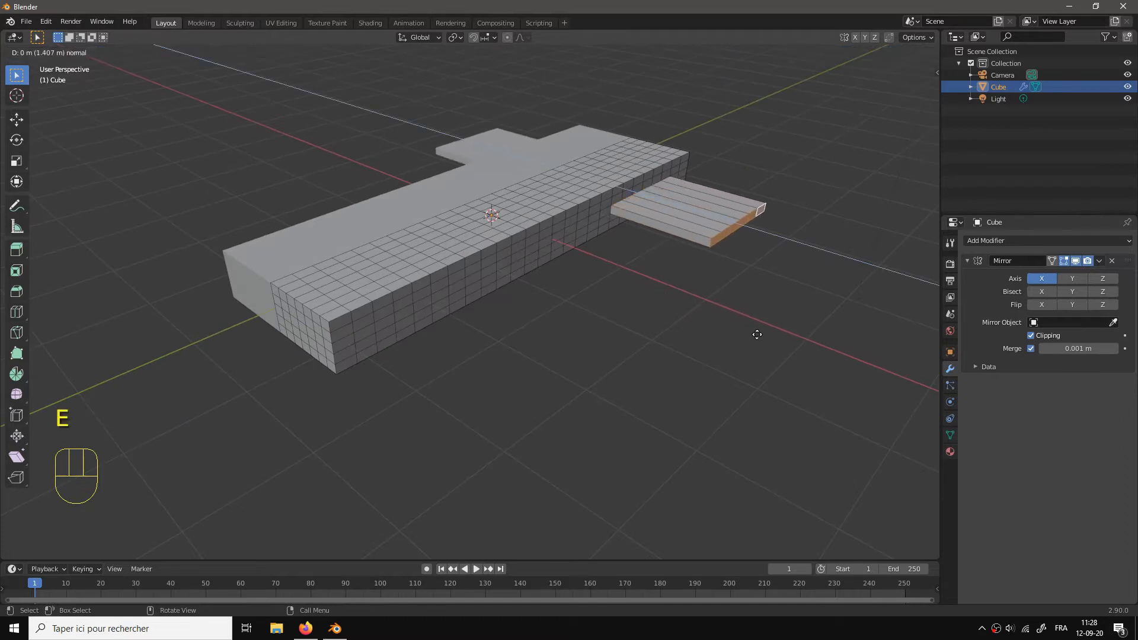
{"action": "left_click", "coordinate": [758, 335]}
Step: Scale the wing's tip faces down along Z to make the tip thinner
{"action": "key", "text": "s"}
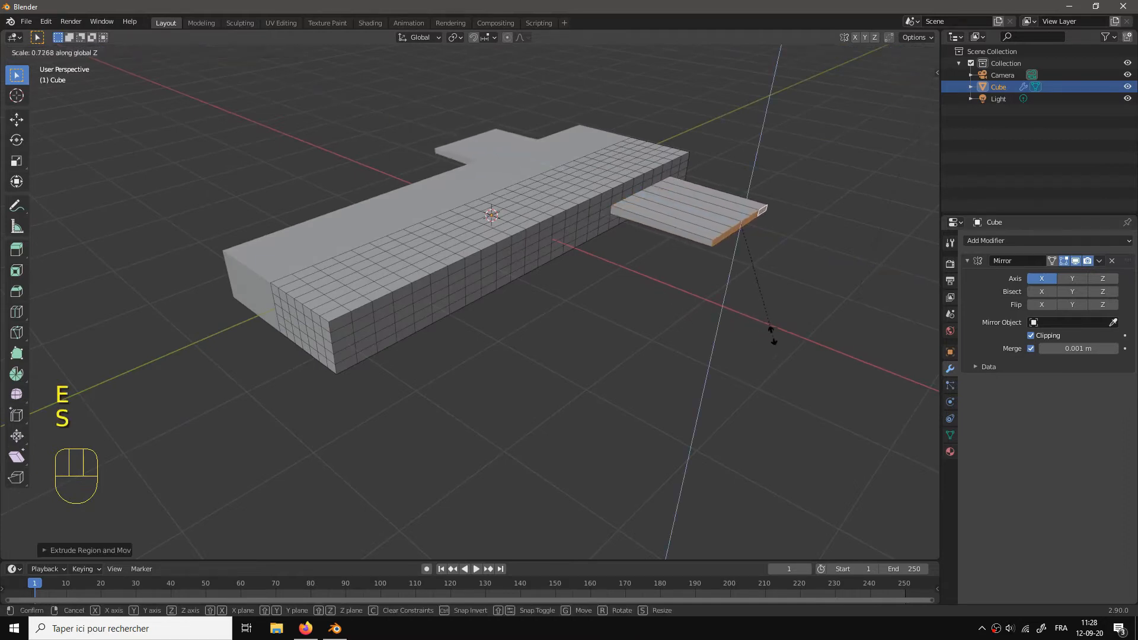
{"action": "left_click", "coordinate": [769, 280]}
{"action": "left_click_drag", "start_coordinate": [769, 281], "coordinate": [707, 247]}
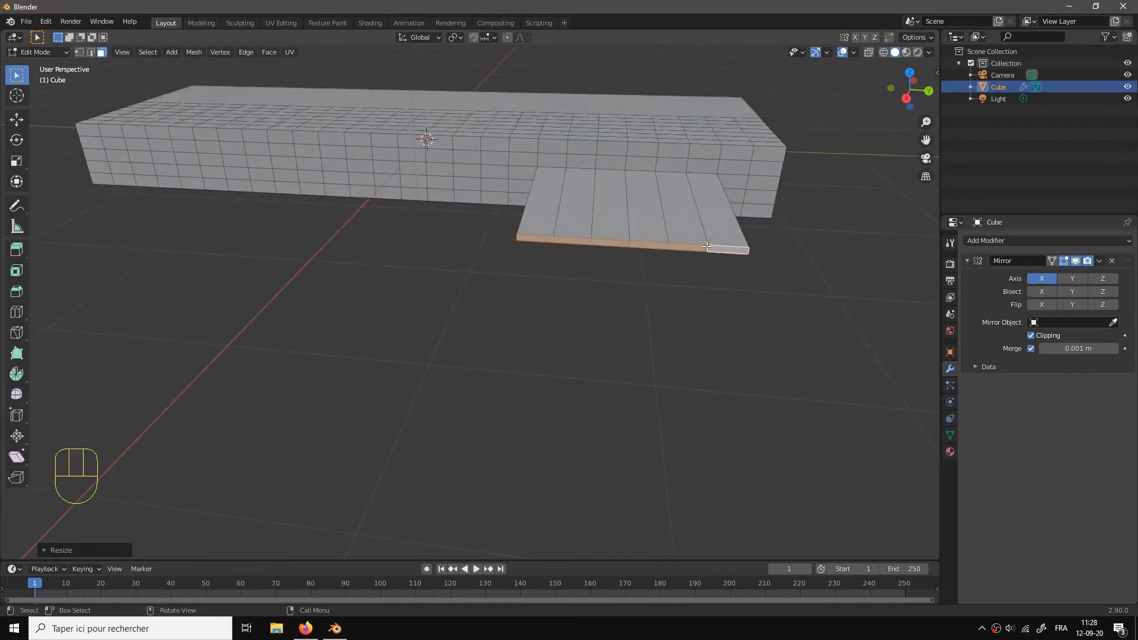
Step: Select all short vertical edges of the wing tip except the rearmost one and move them slightly rearward along Y
{"action": "key", "text": "2"}
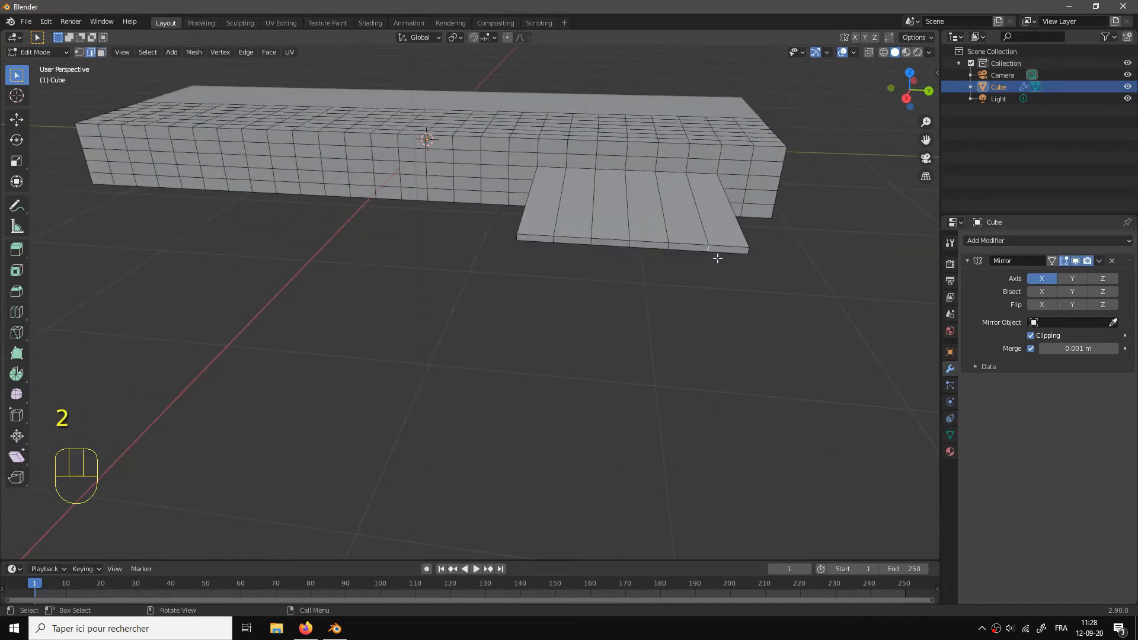
{"action": "left_click", "coordinate": [719, 295]}
{"action": "left_click", "coordinate": [716, 248]}
{"action": "left_click_drag", "start_coordinate": [716, 248], "coordinate": [696, 346]}
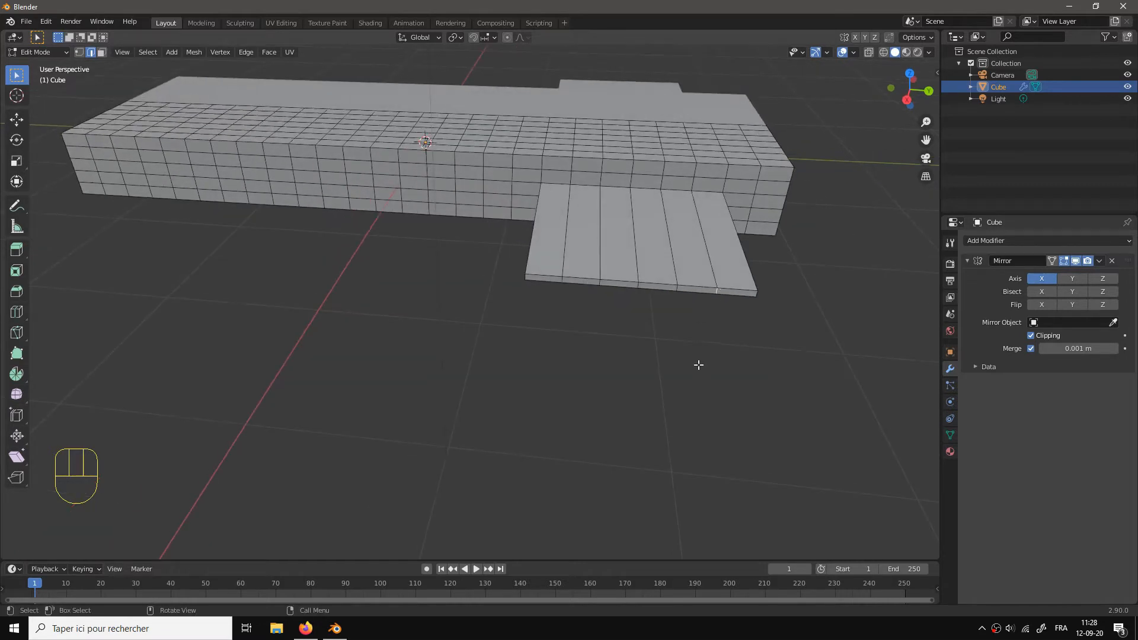
{"action": "key", "text": "shift"}
{"action": "left_click", "coordinate": [636, 286], "text": "shift"}
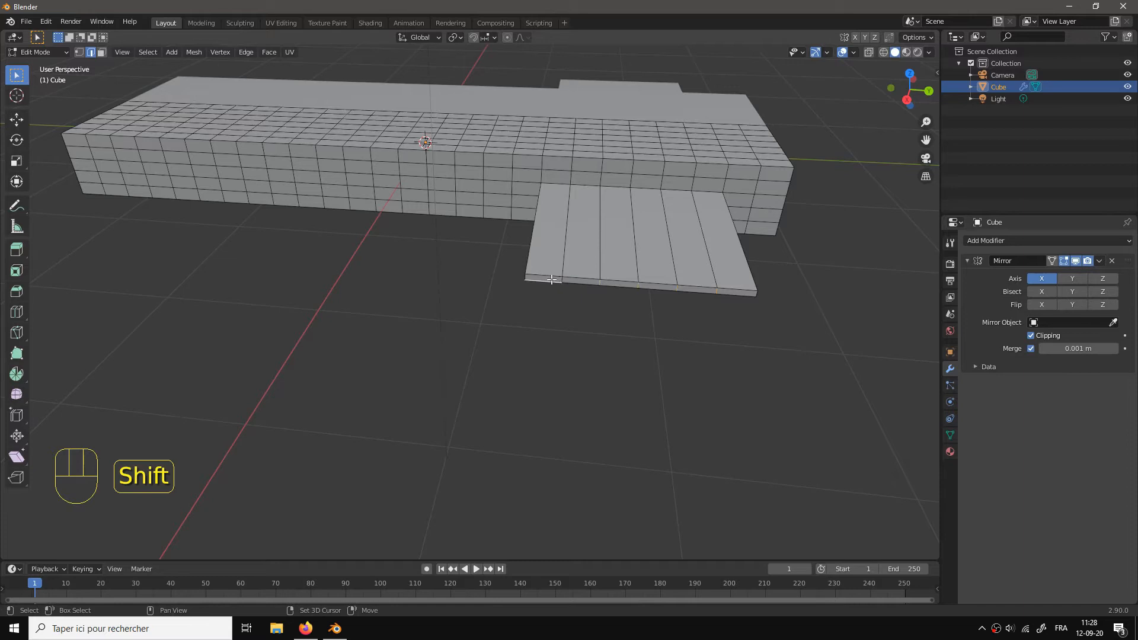
{"action": "left_click", "coordinate": [552, 280], "text": "shift"}
{"action": "left_click", "coordinate": [531, 279], "text": "shift"}
{"action": "left_click", "coordinate": [524, 276], "text": "shift"}
{"action": "key", "text": "g"}
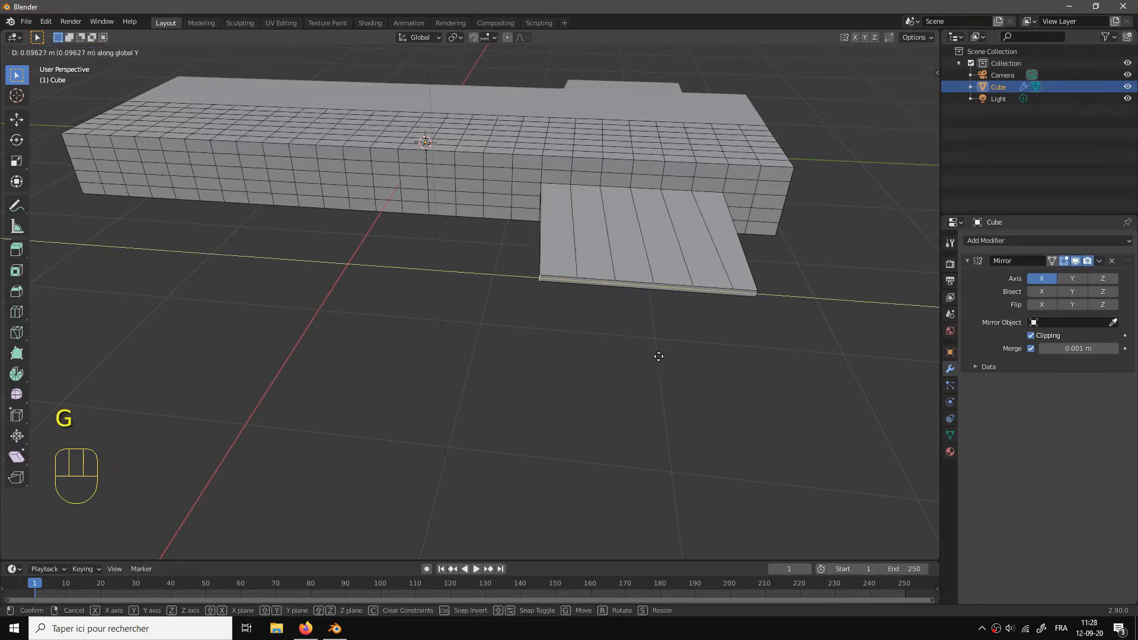
{"action": "left_click", "coordinate": [662, 355]}
Step: Three times over, drop the rearmost selected tip edge from the selection and move the remaining tip edges further rearward along Y
{"action": "left_click", "coordinate": [737, 295], "text": "shift"}
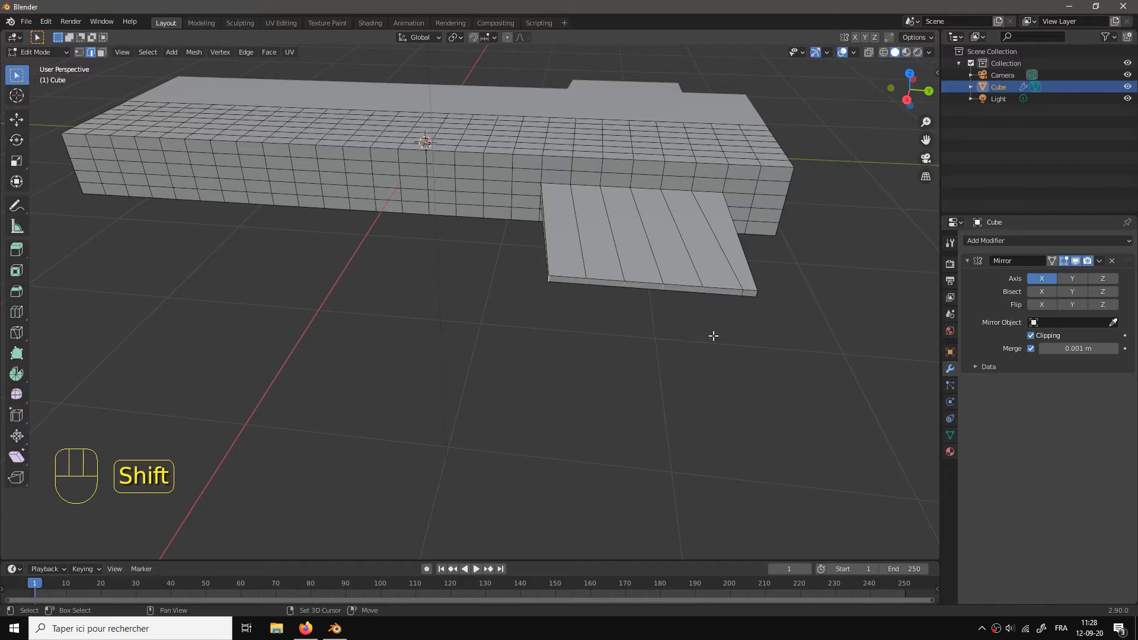
{"action": "key", "text": "g"}
{"action": "key", "text": "y"}
{"action": "left_click", "coordinate": [735, 329]}
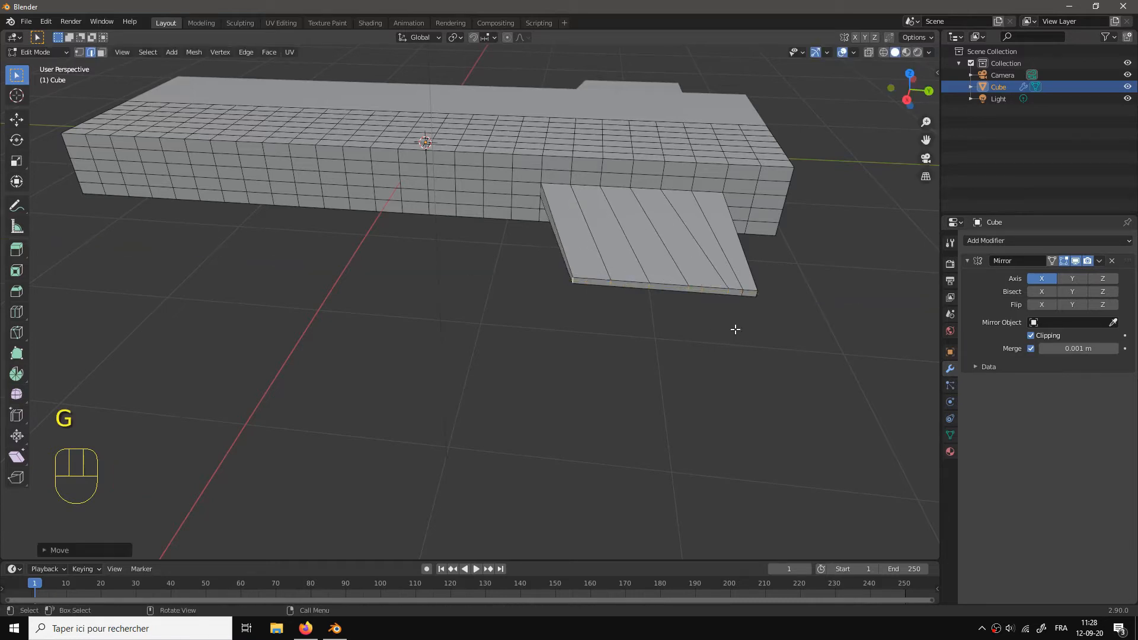
{"action": "left_click", "coordinate": [729, 292], "text": "shift"}
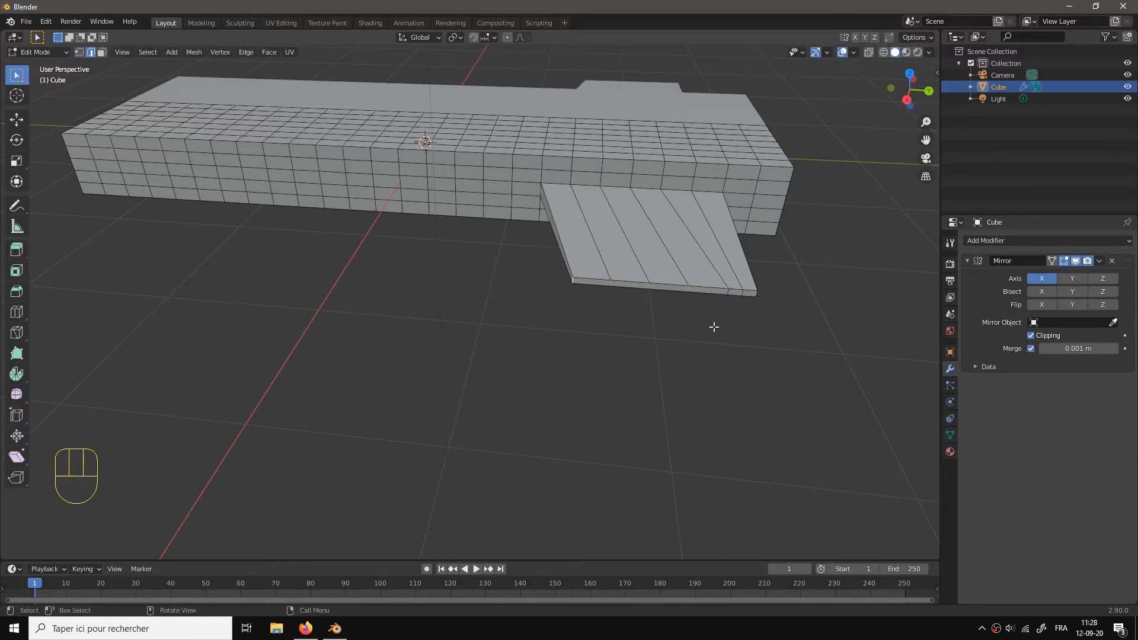
{"action": "key", "text": "g"}
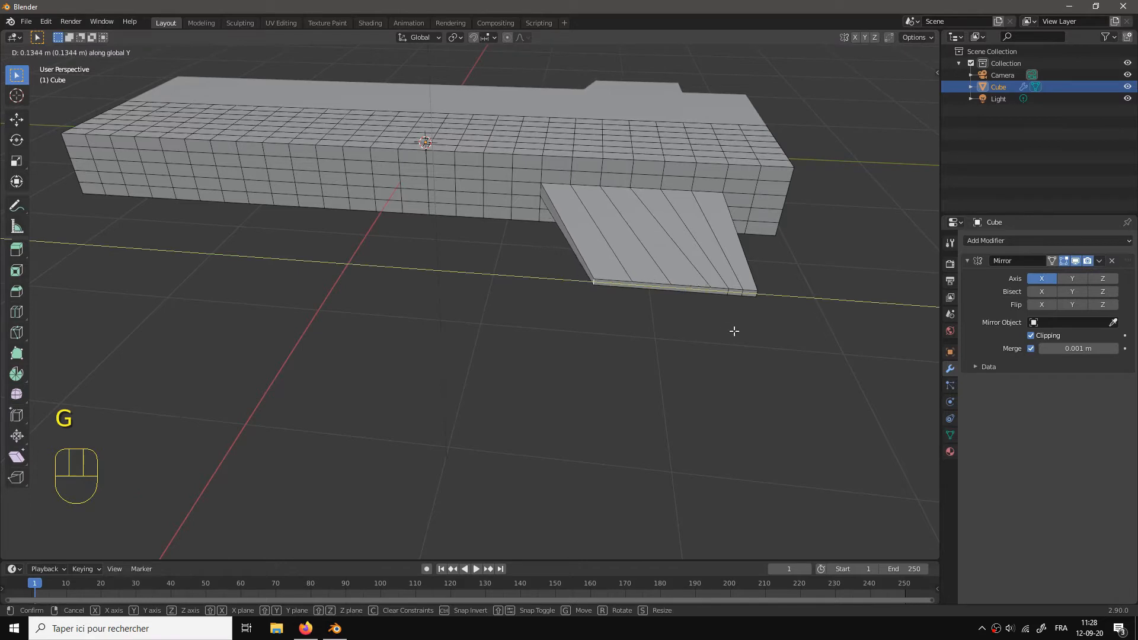
{"action": "left_click", "coordinate": [734, 331]}
{"action": "left_click", "coordinate": [710, 307], "text": "shift"}
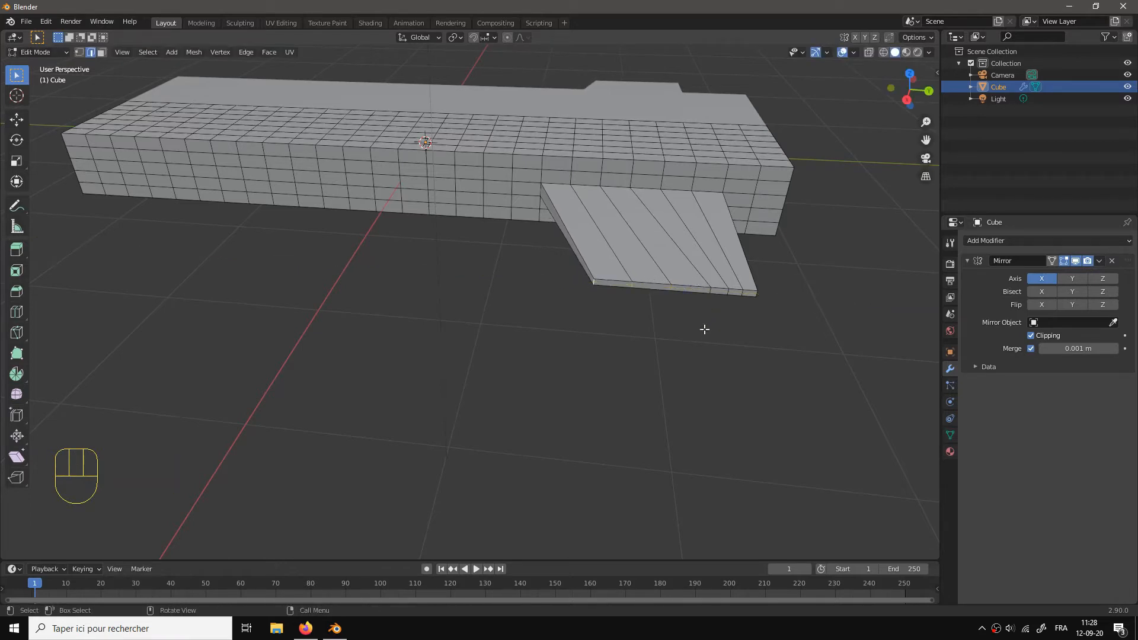
{"action": "key", "text": "g"}
{"action": "key", "text": "y"}
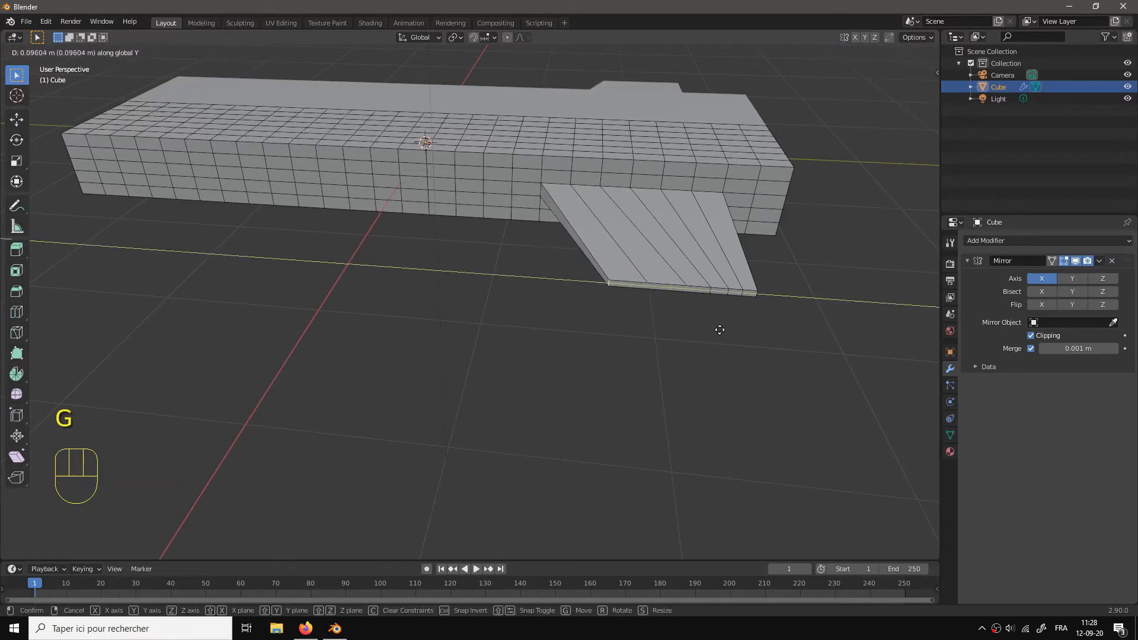
{"action": "left_click", "coordinate": [730, 330]}
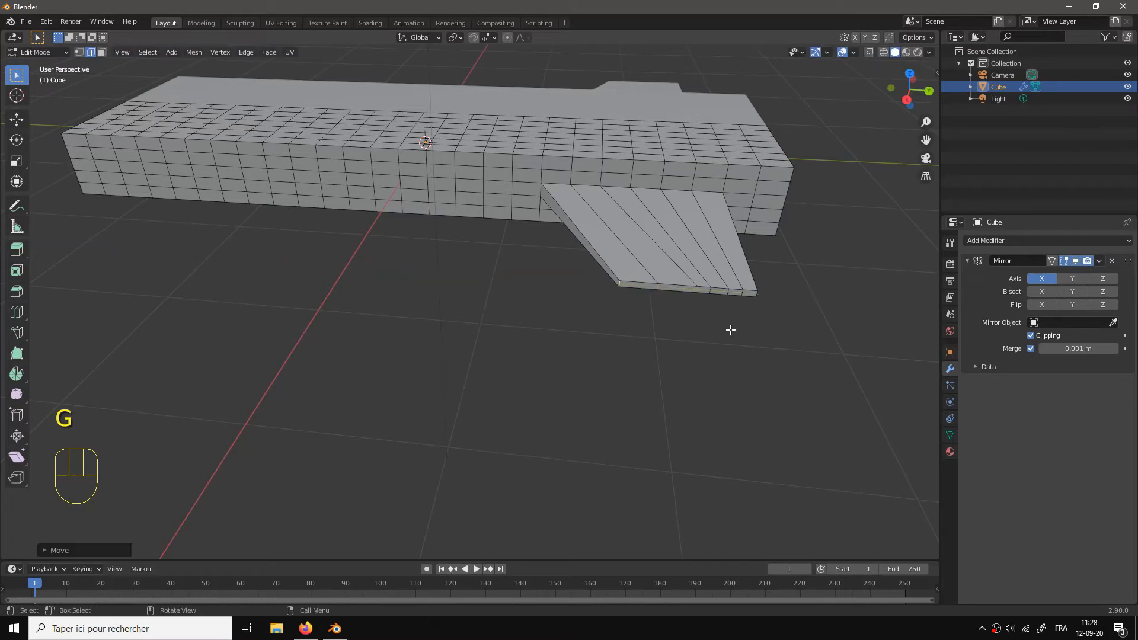
Step: Reduce the selection to the tip's leading edge, move it about 0.15 m rearward along Y, and adjust it once more along Y
{"action": "left_click", "coordinate": [702, 298], "text": "shift"}
{"action": "left_click", "coordinate": [700, 290], "text": "shift"}
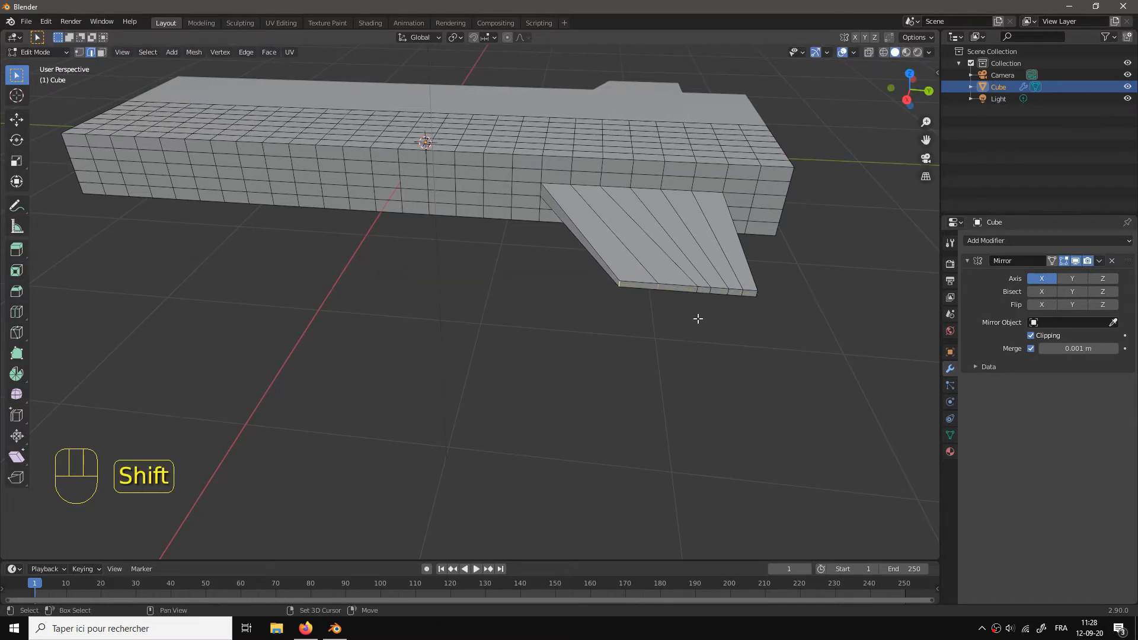
{"action": "key", "text": "g"}
{"action": "key", "text": "y"}
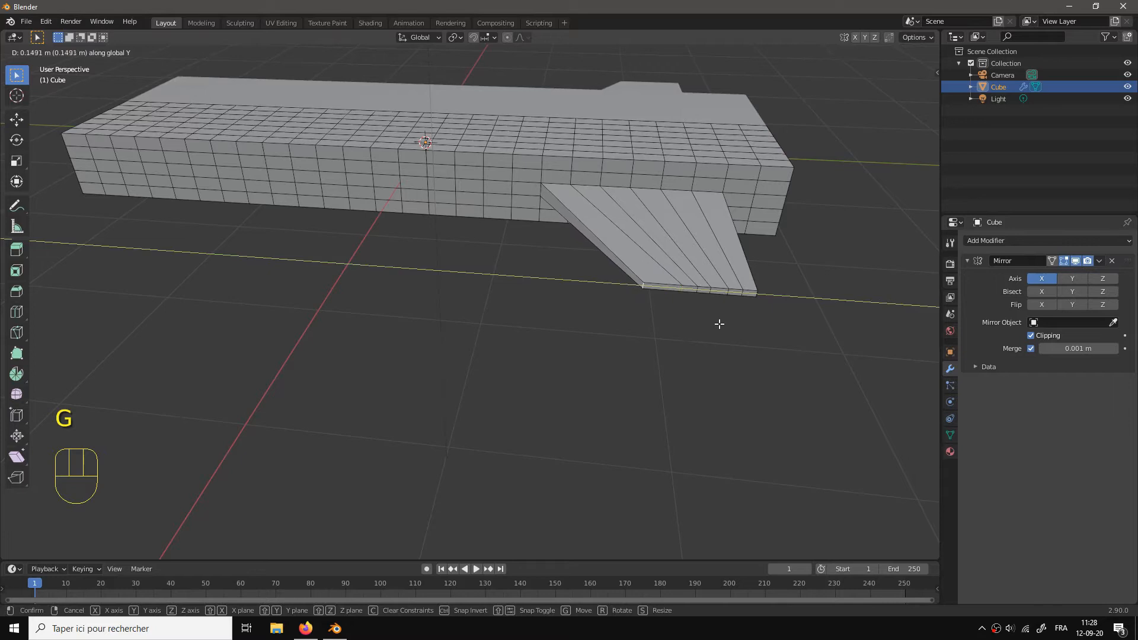
{"action": "left_click", "coordinate": [719, 324]}
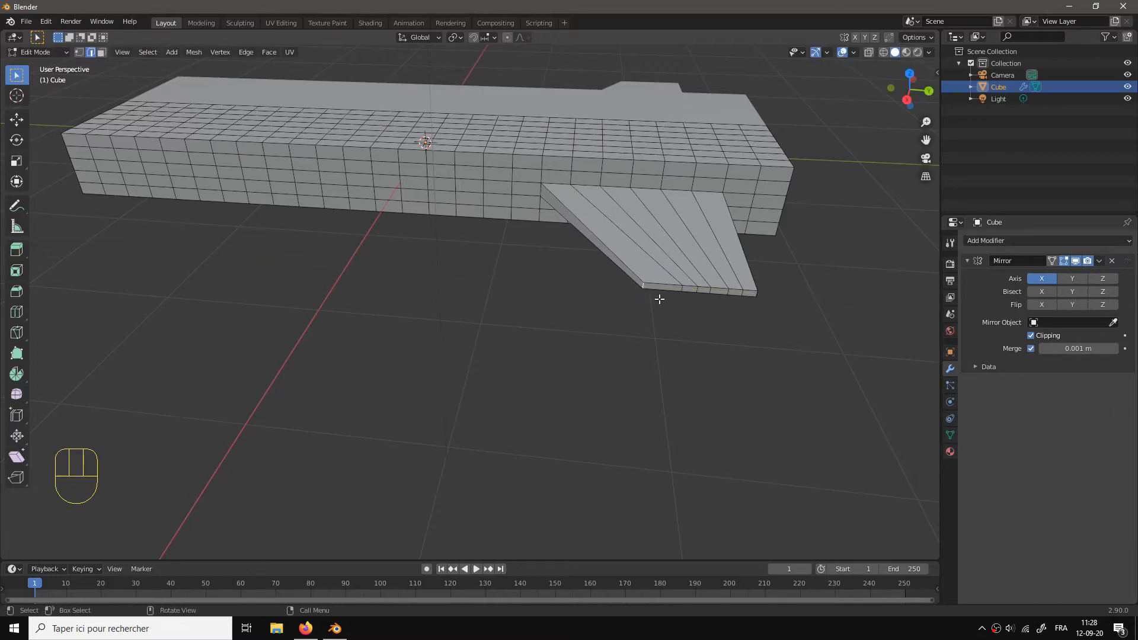
{"action": "key", "text": "g"}
{"action": "key", "text": "y"}
{"action": "left_click", "coordinate": [671, 320]}
Step: Add 5 evenly spaced loop cuts across the wing, running parallel to the hull, without sliding them
{"action": "left_click_drag", "start_coordinate": [671, 320], "coordinate": [678, 353]}
{"action": "key", "text": "Tab"}
{"action": "scroll", "coordinate": [690, 365], "scroll_direction": "up", "scroll_amount": 3}
{"action": "key", "text": "Tab"}
{"action": "key", "text": "ctrl+r"}
{"action": "scroll", "coordinate": [702, 248], "scroll_direction": "up", "scroll_amount": 4}
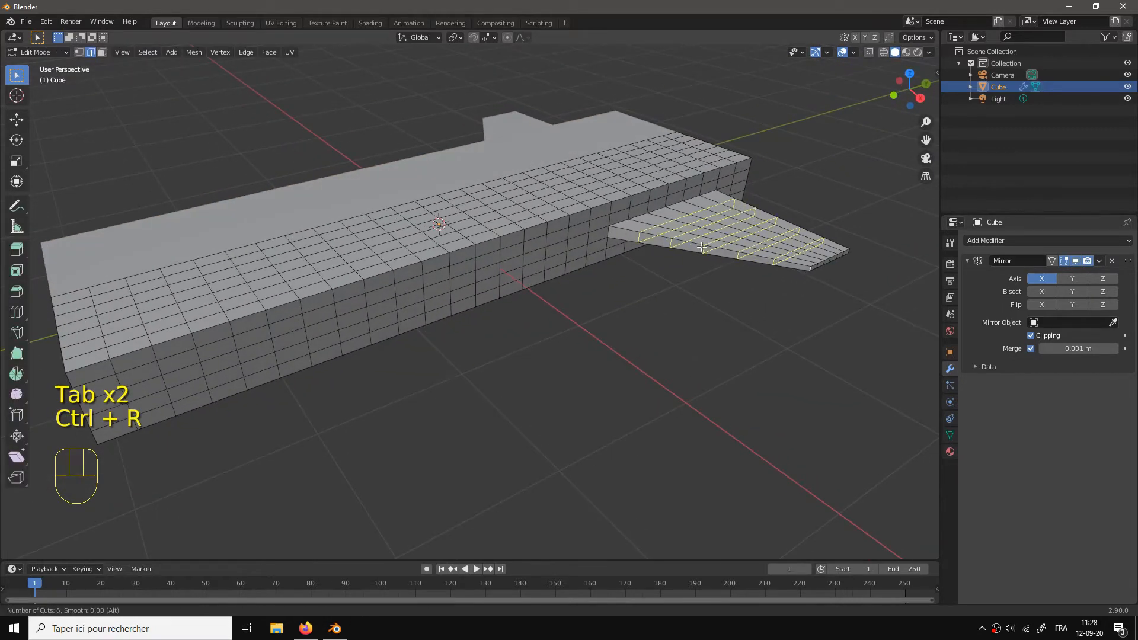
{"action": "left_click", "coordinate": [702, 247]}
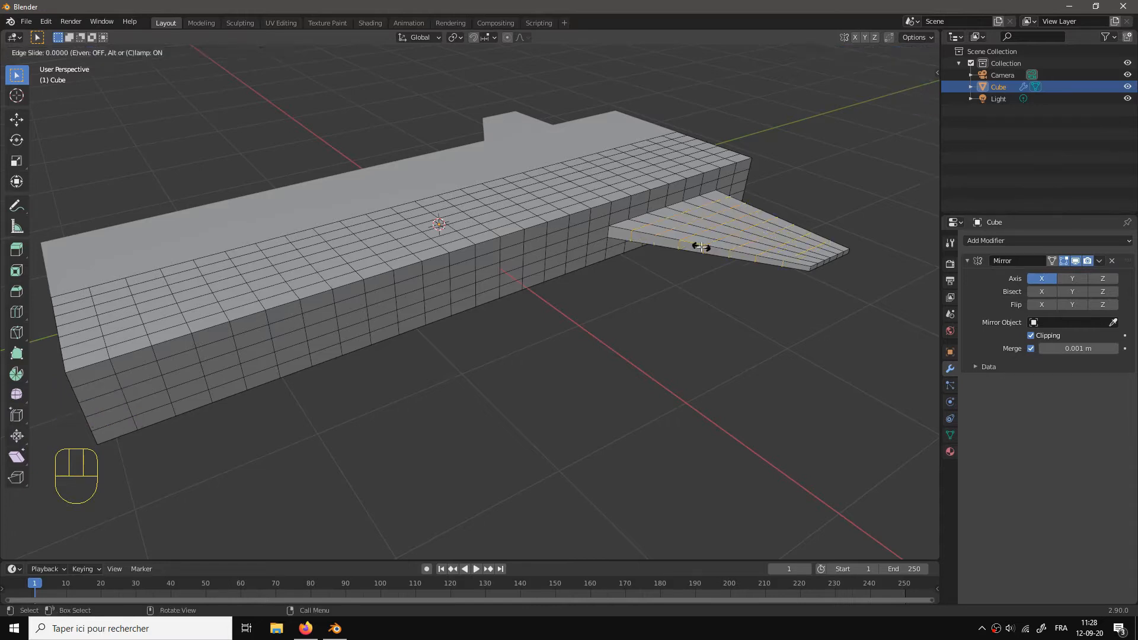
{"action": "key", "text": "Tab"}
{"action": "left_click_drag", "start_coordinate": [681, 323], "coordinate": [710, 353]}
{"action": "scroll", "coordinate": [710, 353], "scroll_direction": "down", "scroll_amount": 1}
{"action": "left_click_drag", "start_coordinate": [617, 370], "coordinate": [586, 376]}
{"action": "key", "text": "Tab"}
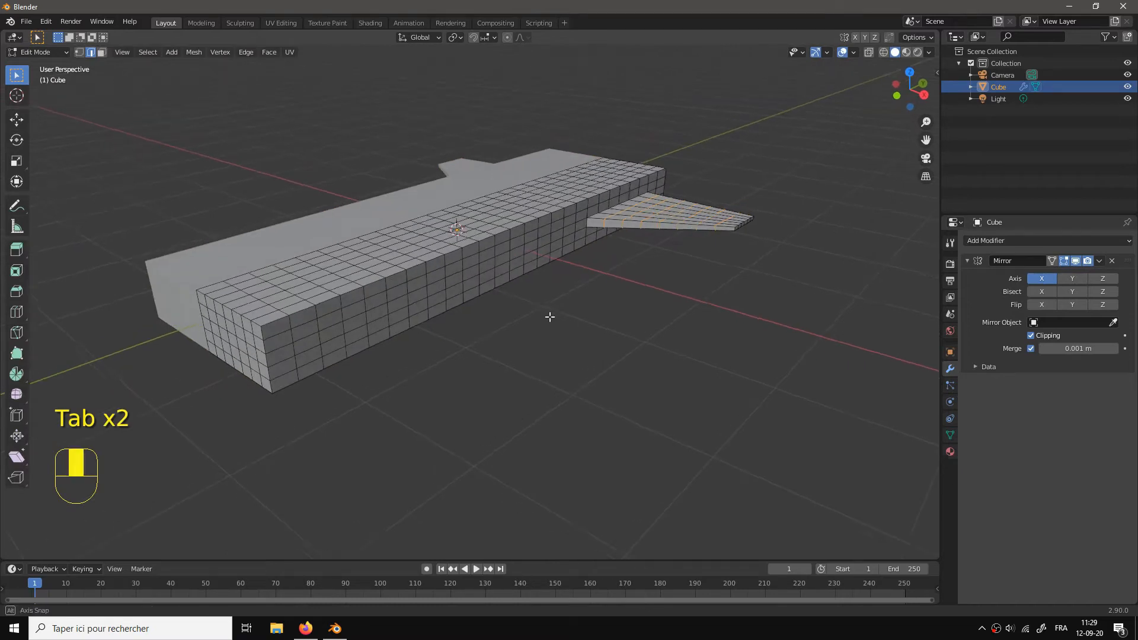
Step: Bevel the hull's long upper outer edge with a single flat chamfer along its whole length
{"action": "left_click", "coordinate": [375, 286], "text": "alt"}
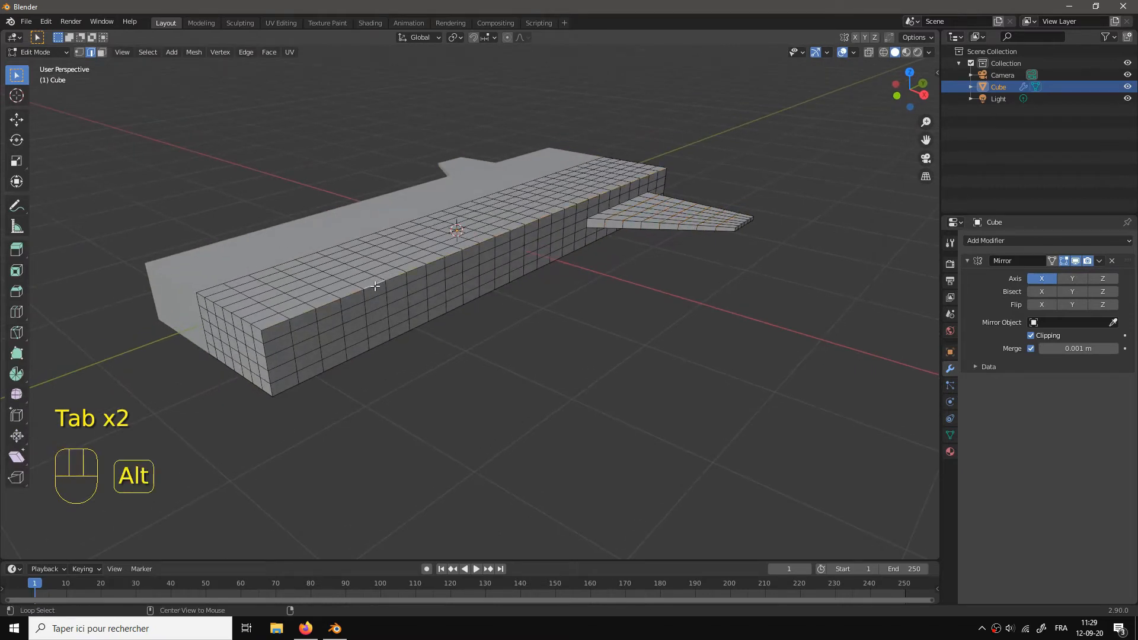
{"action": "scroll", "coordinate": [437, 318], "scroll_direction": "up", "scroll_amount": 3}
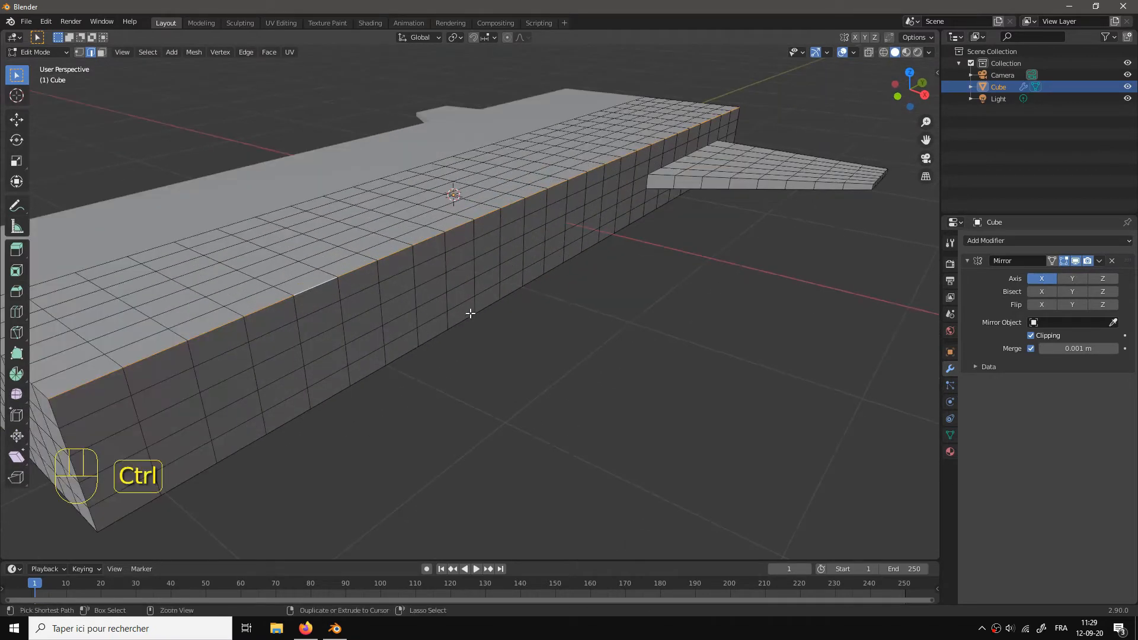
{"action": "key", "text": "ctrl+b"}
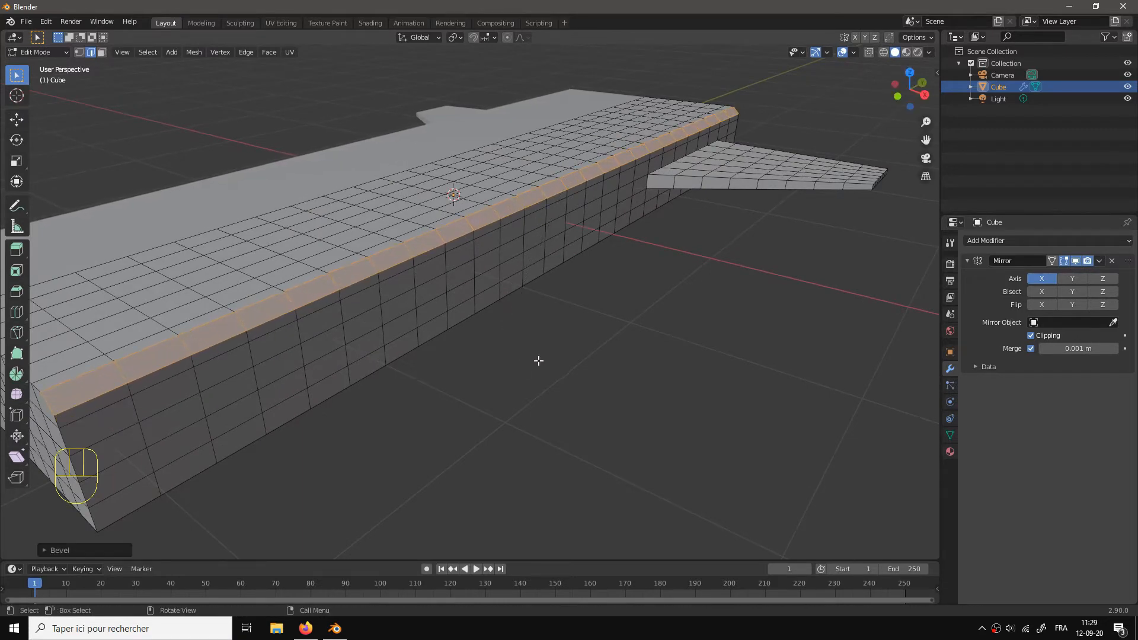
{"action": "left_click_drag", "start_coordinate": [539, 361], "coordinate": [632, 312]}
{"action": "left_click_drag", "start_coordinate": [488, 363], "coordinate": [480, 356]}
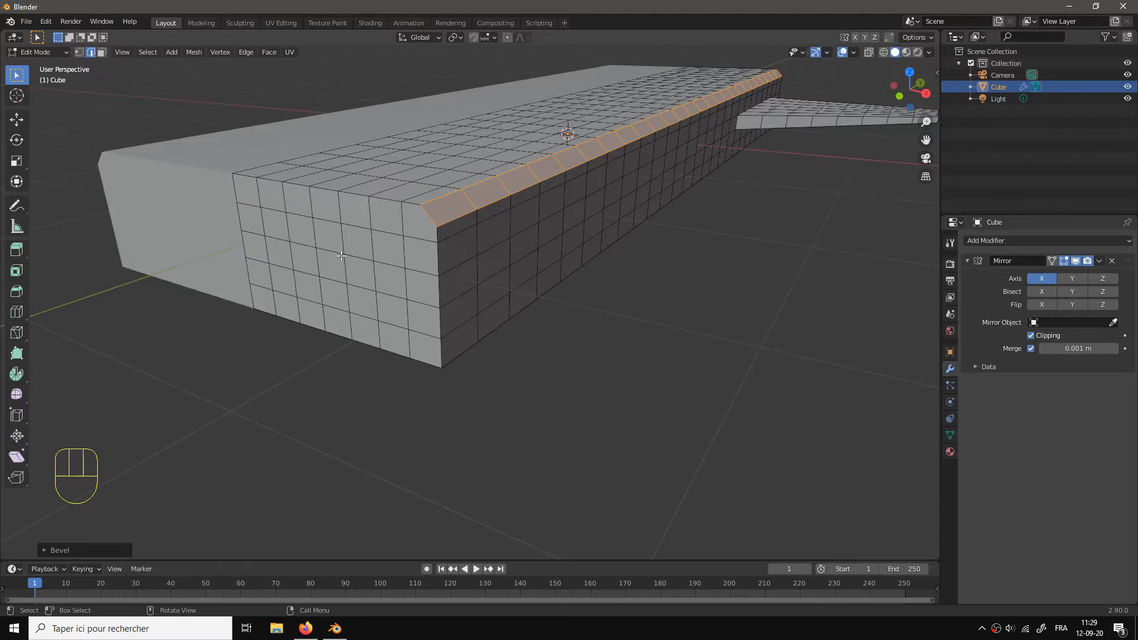
{"action": "scroll", "coordinate": [341, 255], "scroll_direction": "down", "scroll_amount": 5}
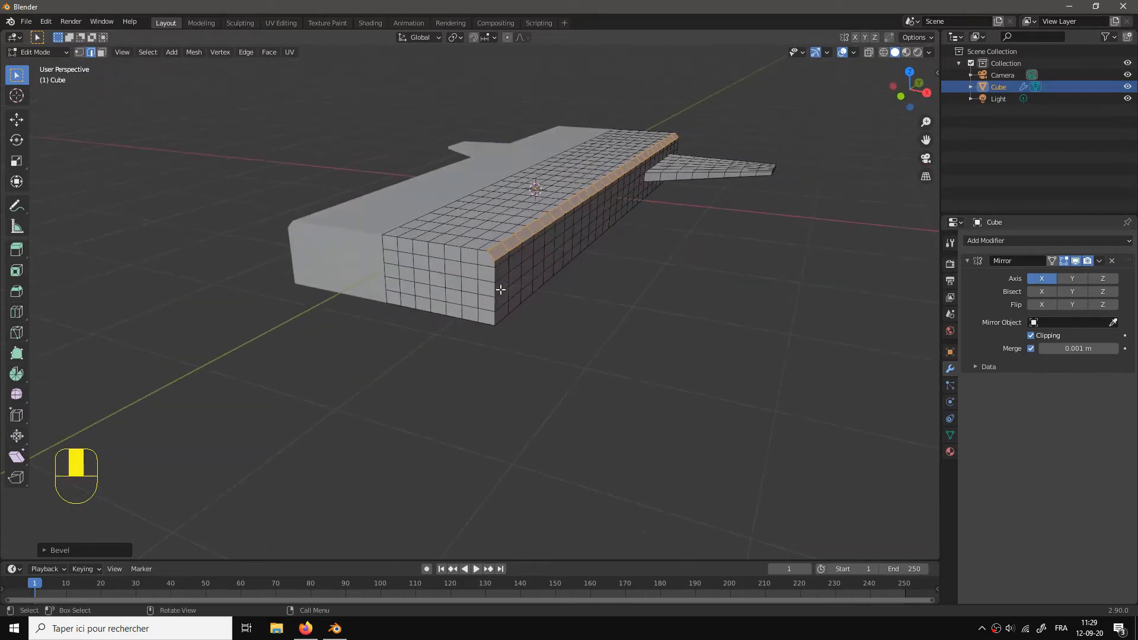
Step: Select one face near the outer side of the hull's front end and extrude it forward as a square gun barrel
{"action": "left_click", "coordinate": [464, 270]}
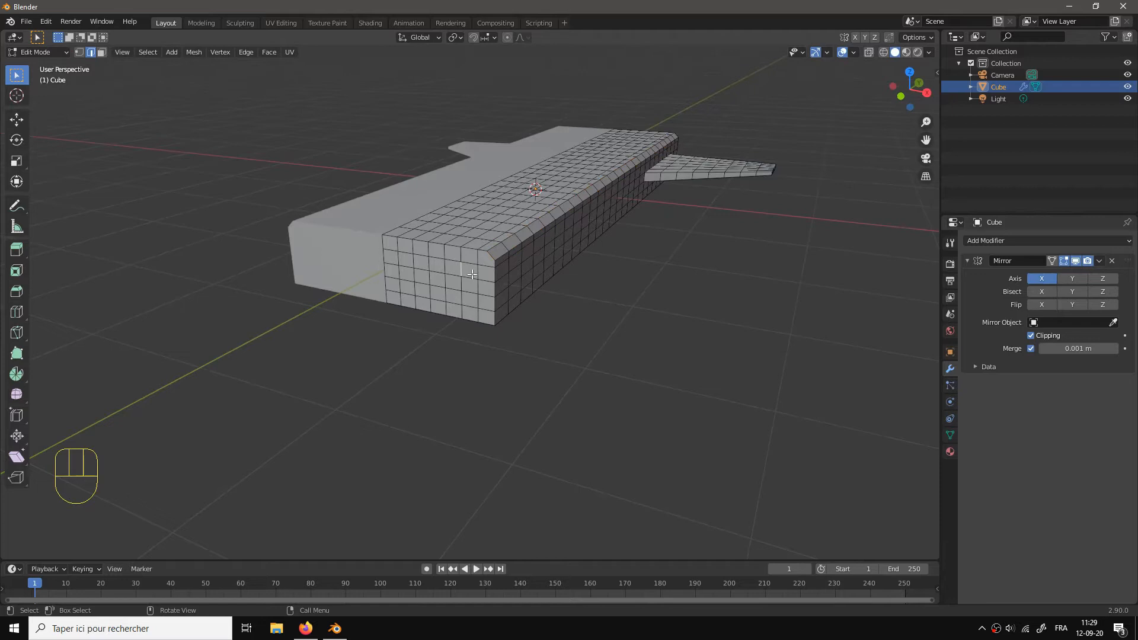
{"action": "key", "text": "3"}
{"action": "left_click", "coordinate": [469, 272]}
{"action": "left_click_drag", "start_coordinate": [470, 273], "coordinate": [522, 373]}
{"action": "key", "text": "e"}
{"action": "left_click", "coordinate": [468, 414]}
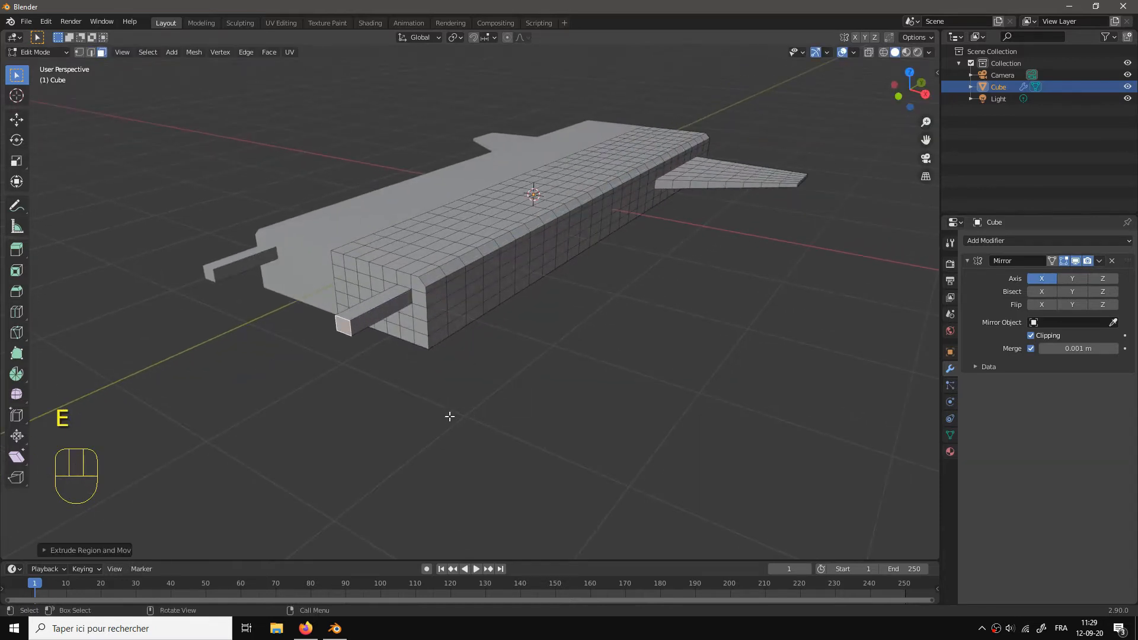
Step: Inset the barrel's end face by extruding in place and scaling to about 0.3, and extrude it forward as a thinner barrel
{"action": "key", "text": "e"}
{"action": "key", "text": "s"}
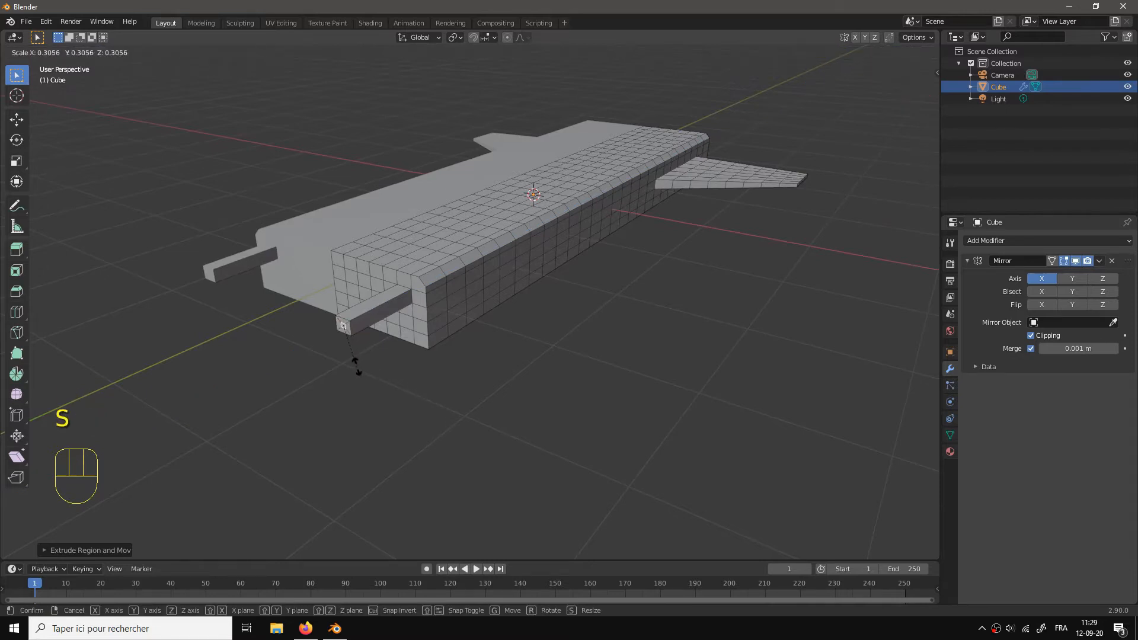
{"action": "left_click", "coordinate": [363, 365]}
{"action": "key", "text": "e"}
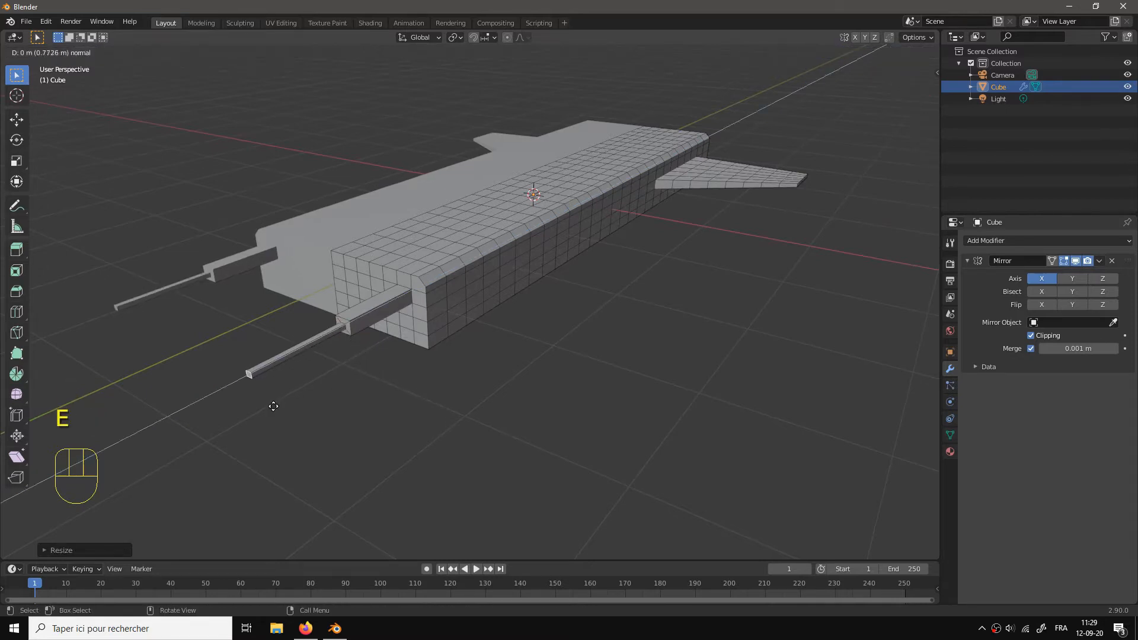
{"action": "left_click", "coordinate": [241, 421]}
Step: Extrude a block of faces, four long by two high, about 0.15 m outward from the hull's side near the front
{"action": "mouse_move", "coordinate": [554, 399]}
{"action": "left_mouse_down"}
{"action": "mouse_move", "coordinate": [575, 425]}
{"action": "mouse_move", "coordinate": [610, 407]}
{"action": "mouse_move", "coordinate": [555, 396]}
{"action": "left_mouse_up"}
{"action": "scroll", "coordinate": [556, 396], "scroll_direction": "up", "scroll_amount": 2}
{"action": "scroll", "coordinate": [550, 391], "scroll_direction": "up", "scroll_amount": 2}
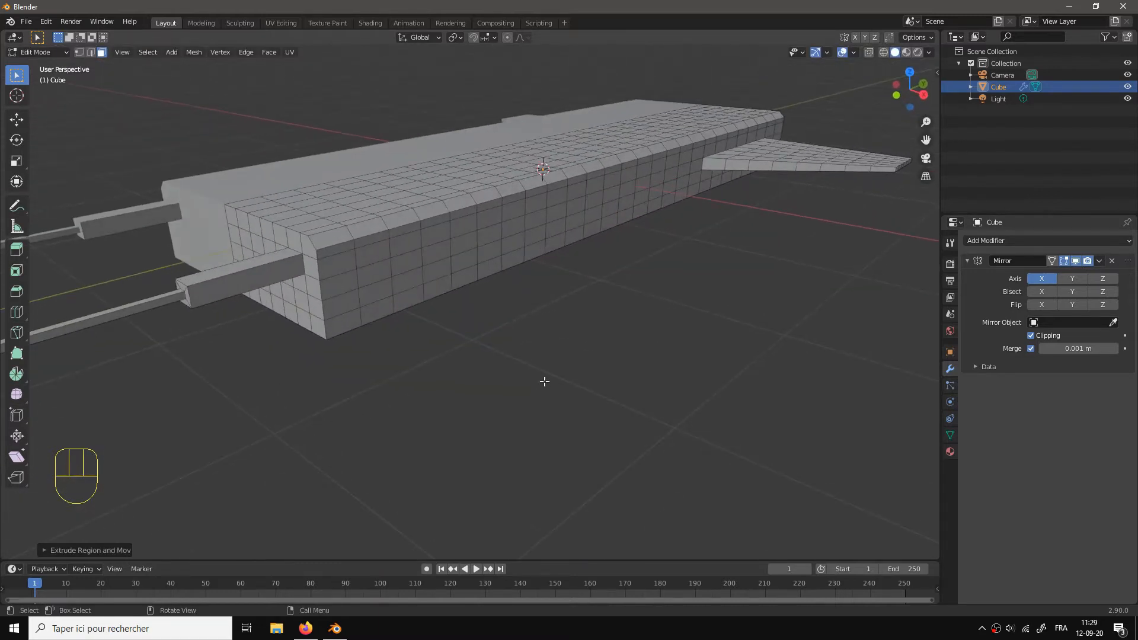
{"action": "left_click", "coordinate": [416, 263]}
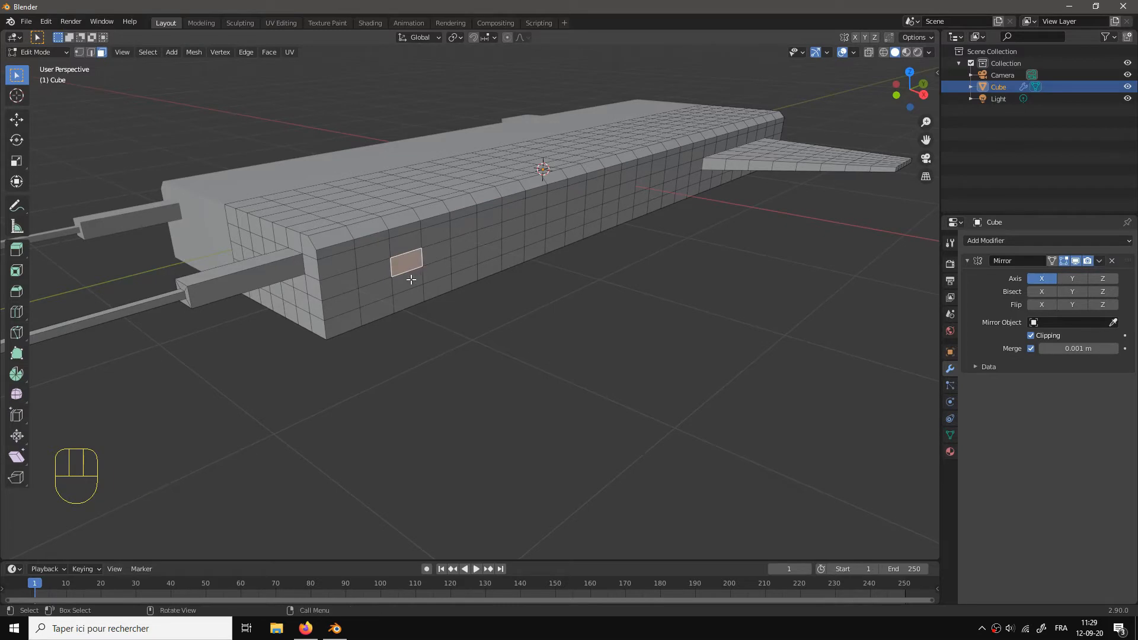
{"action": "left_click", "coordinate": [411, 275]}
{"action": "left_click", "coordinate": [409, 255], "text": "shift"}
{"action": "left_click", "coordinate": [437, 250], "text": "shift"}
{"action": "left_click", "coordinate": [437, 274], "text": "shift"}
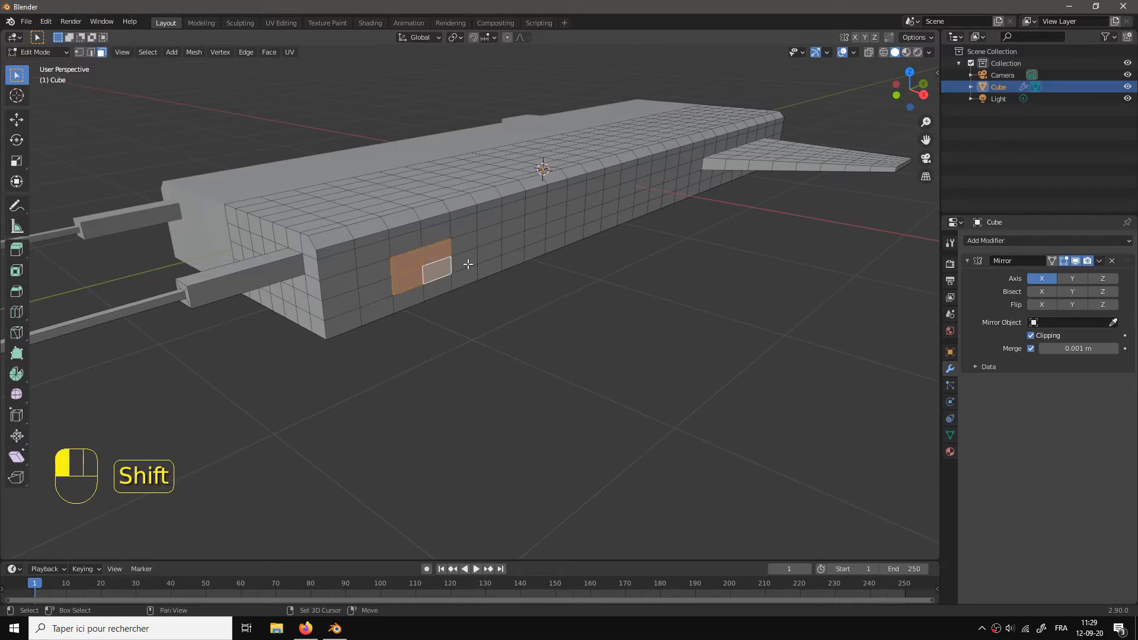
{"action": "left_click", "coordinate": [464, 262], "text": "shift"}
{"action": "left_click", "coordinate": [464, 236], "text": "shift"}
{"action": "left_click", "coordinate": [482, 236], "text": "shift"}
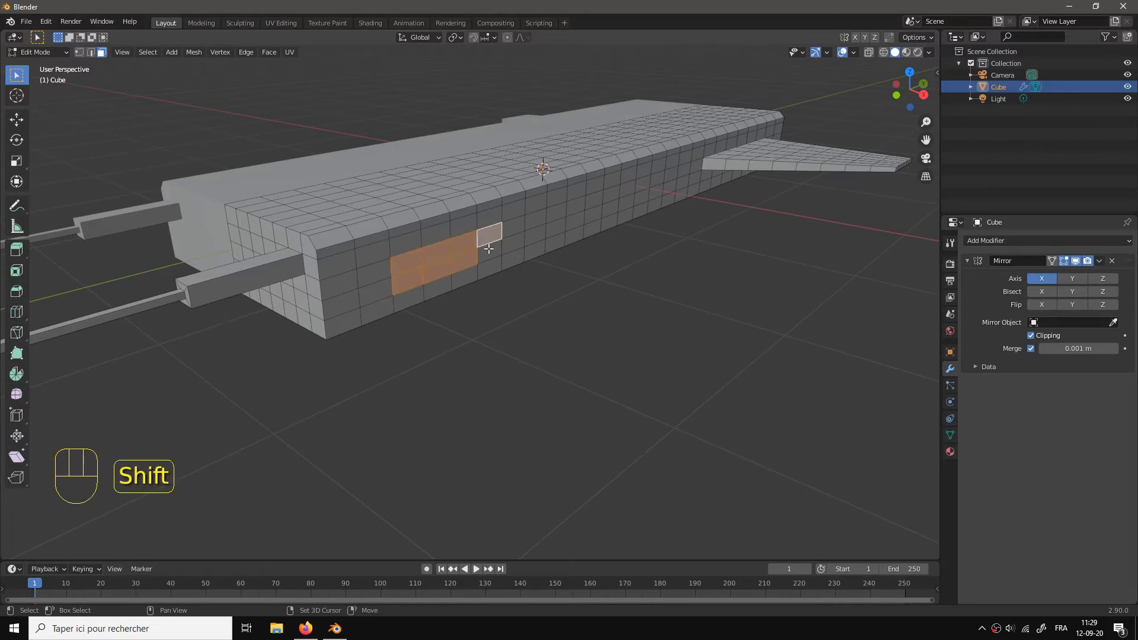
{"action": "left_click", "coordinate": [489, 250], "text": "shift"}
{"action": "left_click_drag", "start_coordinate": [518, 289], "coordinate": [566, 326]}
{"action": "key", "text": "e"}
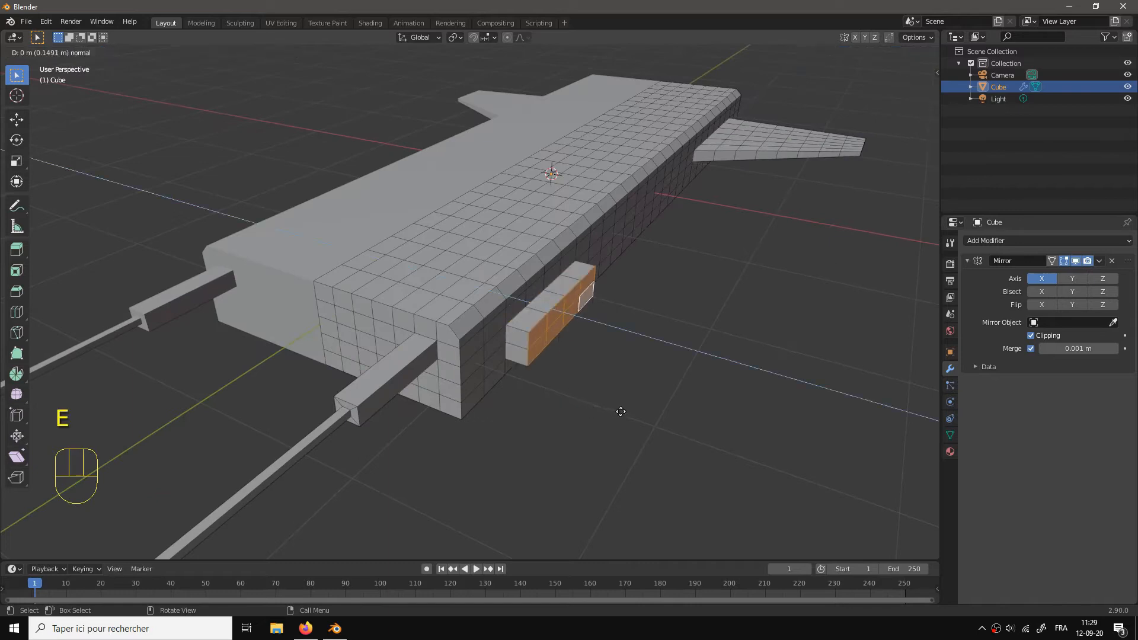
{"action": "left_click", "coordinate": [624, 413]}
{"action": "left_click_drag", "start_coordinate": [651, 415], "coordinate": [650, 411]}
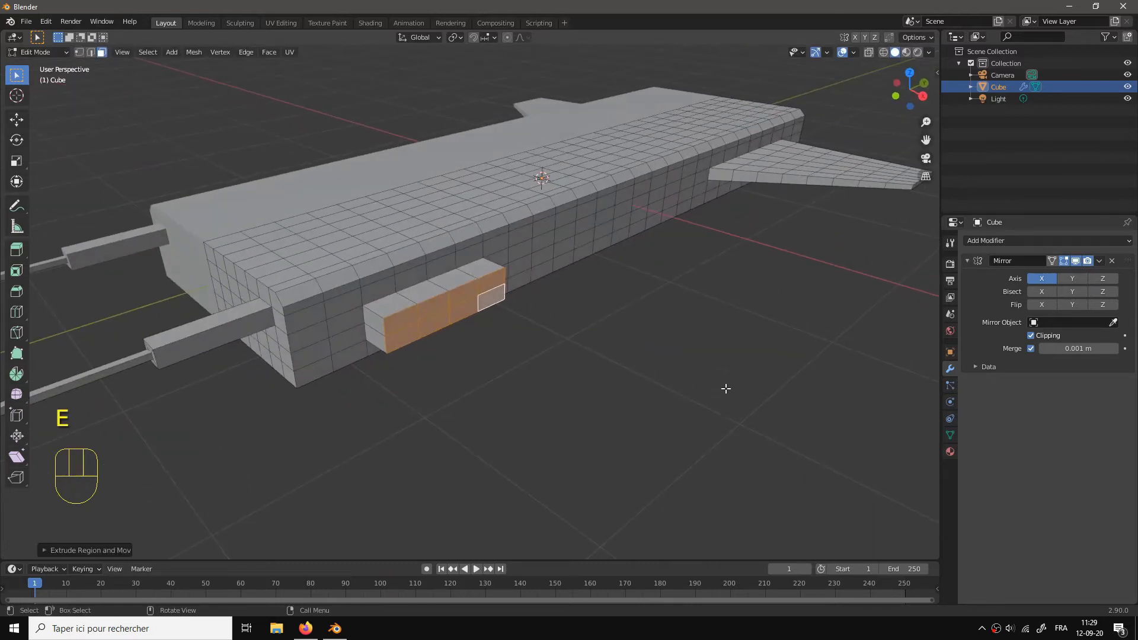
Step: Examine the ship's overall shape from the rear and sides, with and without the mesh wires
{"action": "key", "text": "Tab"}
{"action": "left_click_drag", "start_coordinate": [730, 369], "coordinate": [483, 321]}
{"action": "scroll", "coordinate": [682, 332], "scroll_direction": "down", "scroll_amount": 6}
{"action": "key", "text": "Tab"}
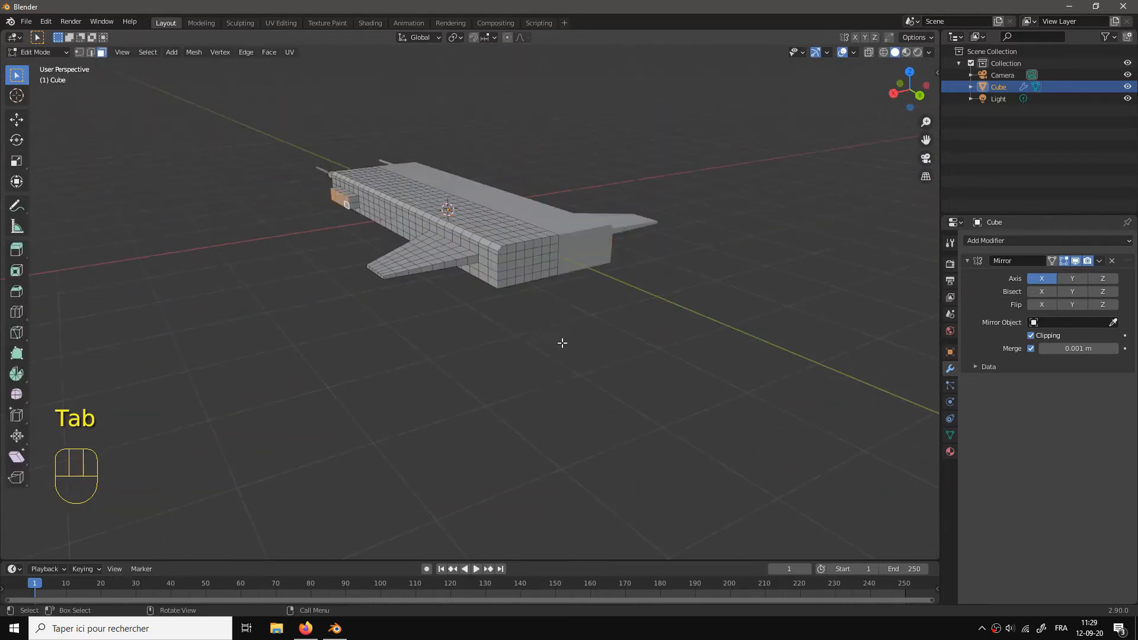
{"action": "left_click_drag", "start_coordinate": [562, 340], "coordinate": [583, 348]}
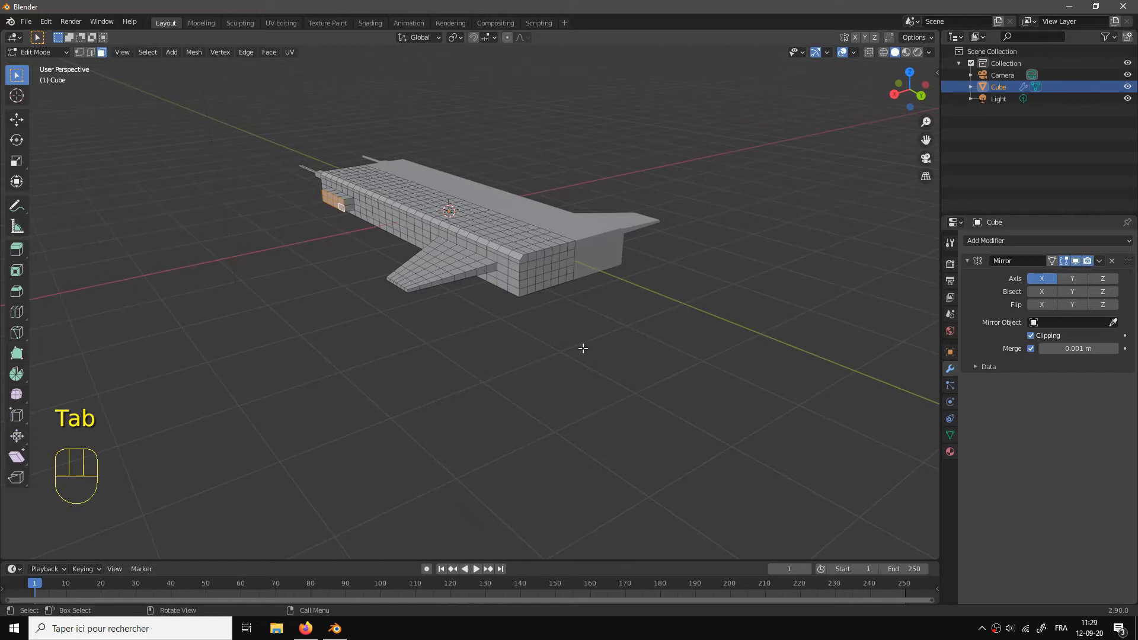
{"action": "left_click_drag", "start_coordinate": [520, 328], "coordinate": [603, 334]}
{"action": "key", "text": "Tab"}
{"action": "key", "text": "Tab"}
Step: Extrude four alternate faces of the hull side's bottom row, between the side block and wing, outward about 0.06 m
{"action": "scroll", "coordinate": [604, 333], "scroll_direction": "up", "scroll_amount": 2}
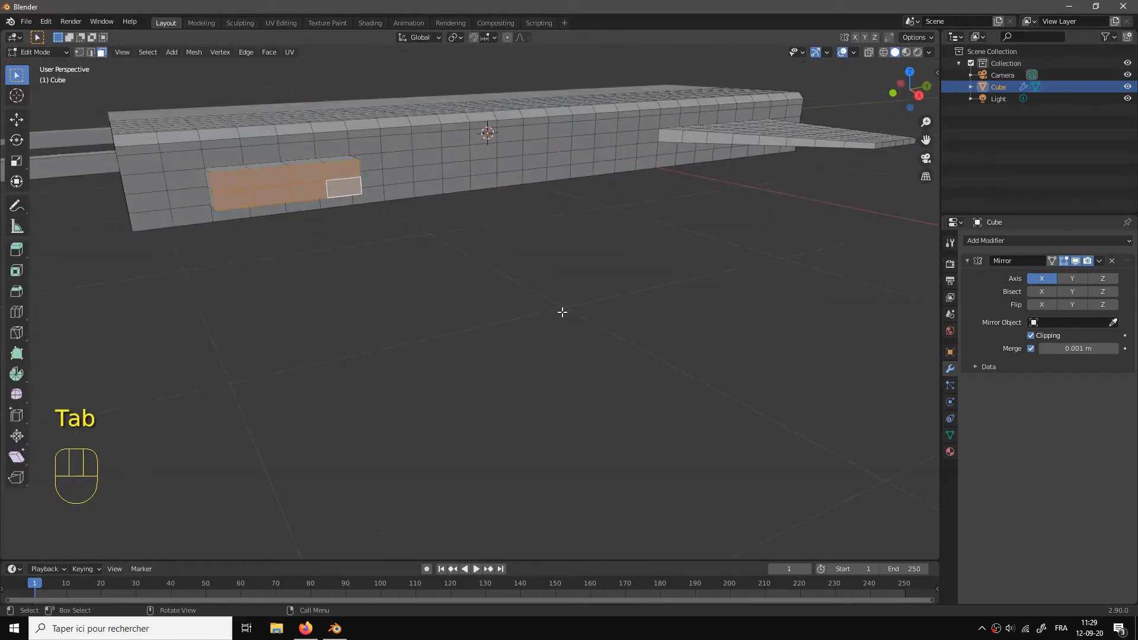
{"action": "left_click", "coordinate": [456, 185]}
{"action": "left_click", "coordinate": [510, 179], "text": "shift"}
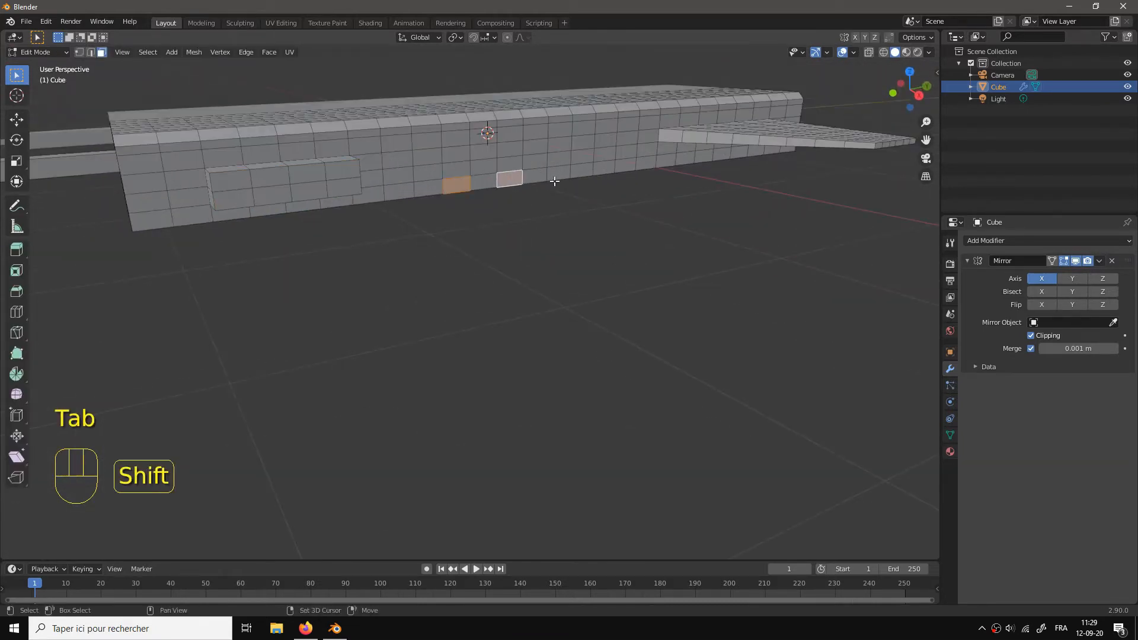
{"action": "left_click", "coordinate": [558, 174], "text": "shift"}
{"action": "left_click_drag", "start_coordinate": [557, 215], "coordinate": [570, 283]}
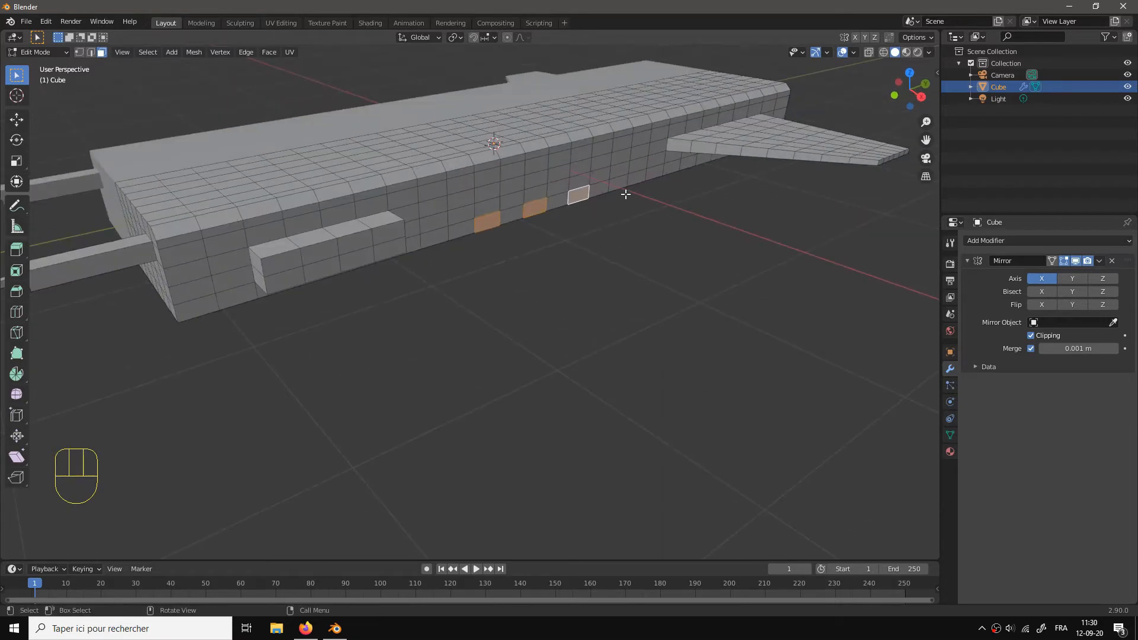
{"action": "left_click", "coordinate": [621, 186], "text": "shift"}
{"action": "left_click_drag", "start_coordinate": [633, 323], "coordinate": [641, 324]}
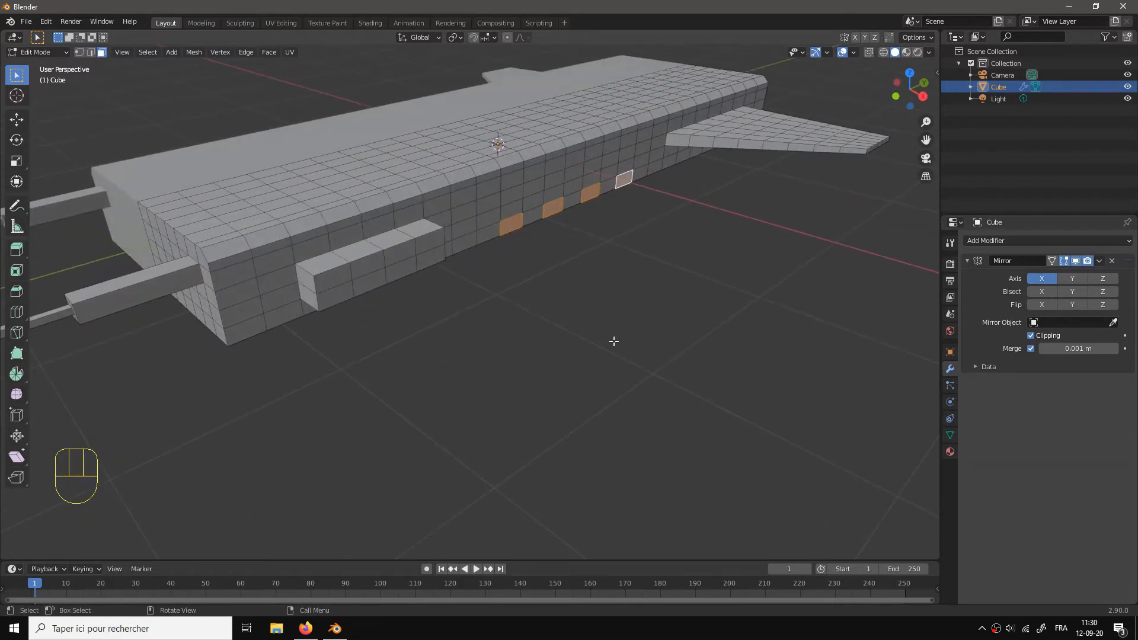
{"action": "key", "text": "e"}
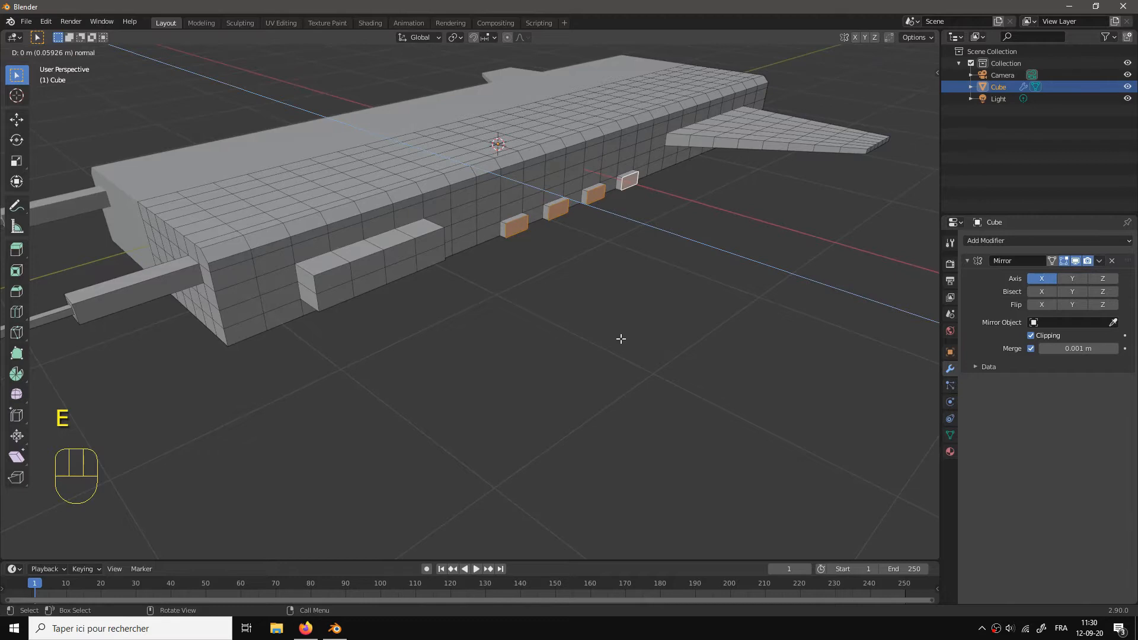
{"action": "left_click", "coordinate": [621, 338]}
Step: Examine the four small side blocks up close and from a distance, and clear the face selection
{"action": "key", "text": "Tab"}
{"action": "left_click_drag", "start_coordinate": [621, 339], "coordinate": [696, 358]}
{"action": "scroll", "coordinate": [682, 373], "scroll_direction": "up", "scroll_amount": 2}
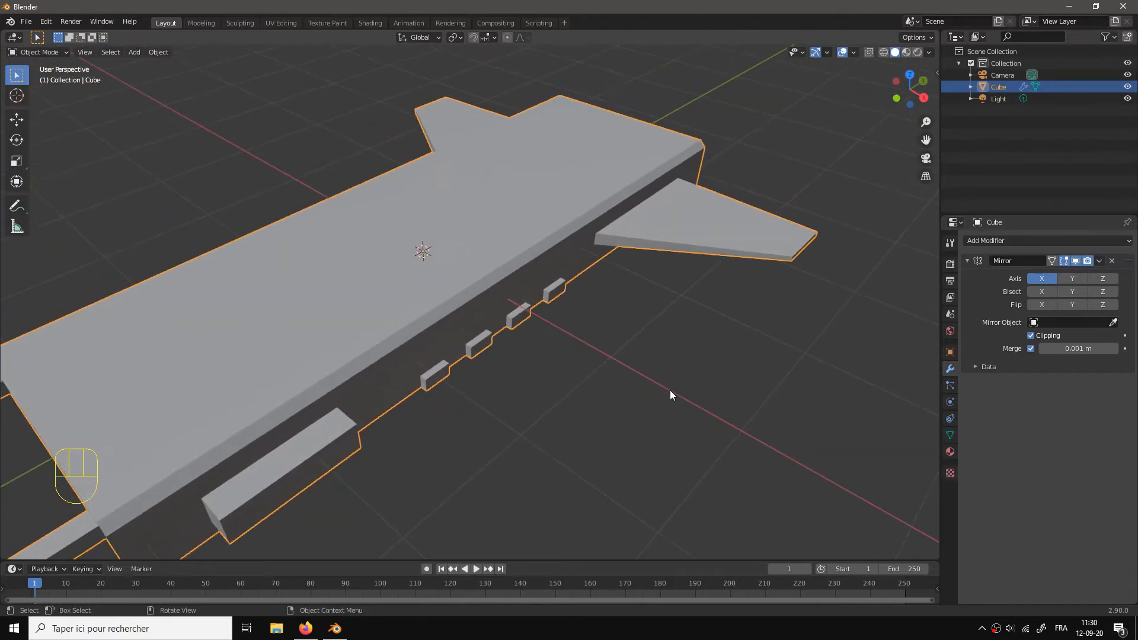
{"action": "key", "text": "Tab"}
{"action": "scroll", "coordinate": [709, 356], "scroll_direction": "up", "scroll_amount": 1}
{"action": "left_click_drag", "start_coordinate": [771, 354], "coordinate": [737, 320]}
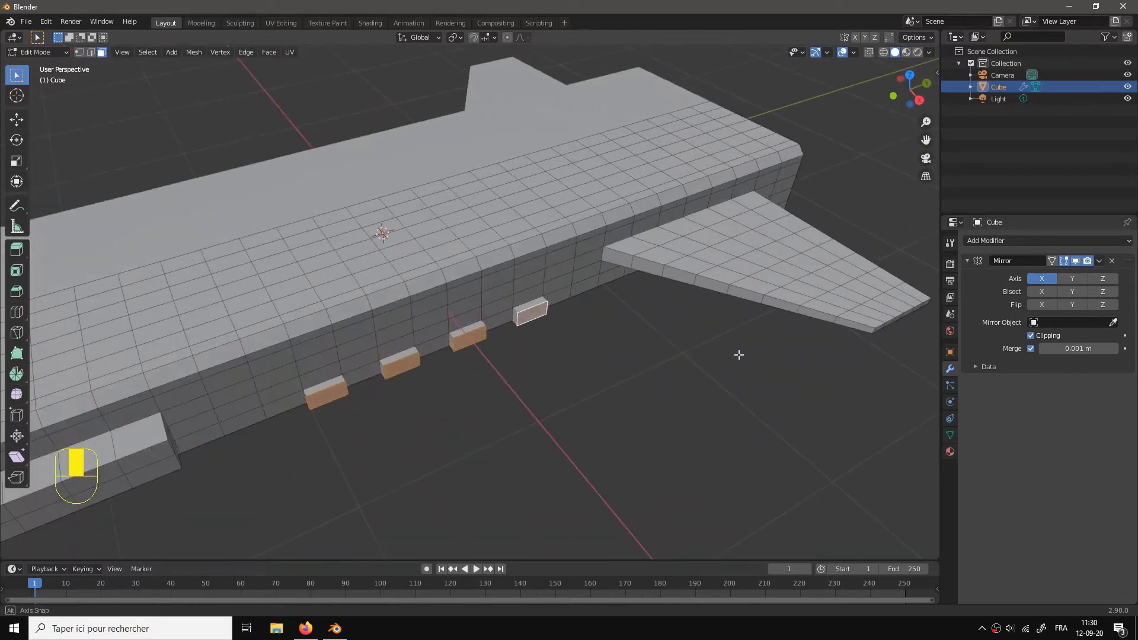
{"action": "left_click_drag", "start_coordinate": [590, 379], "coordinate": [618, 391]}
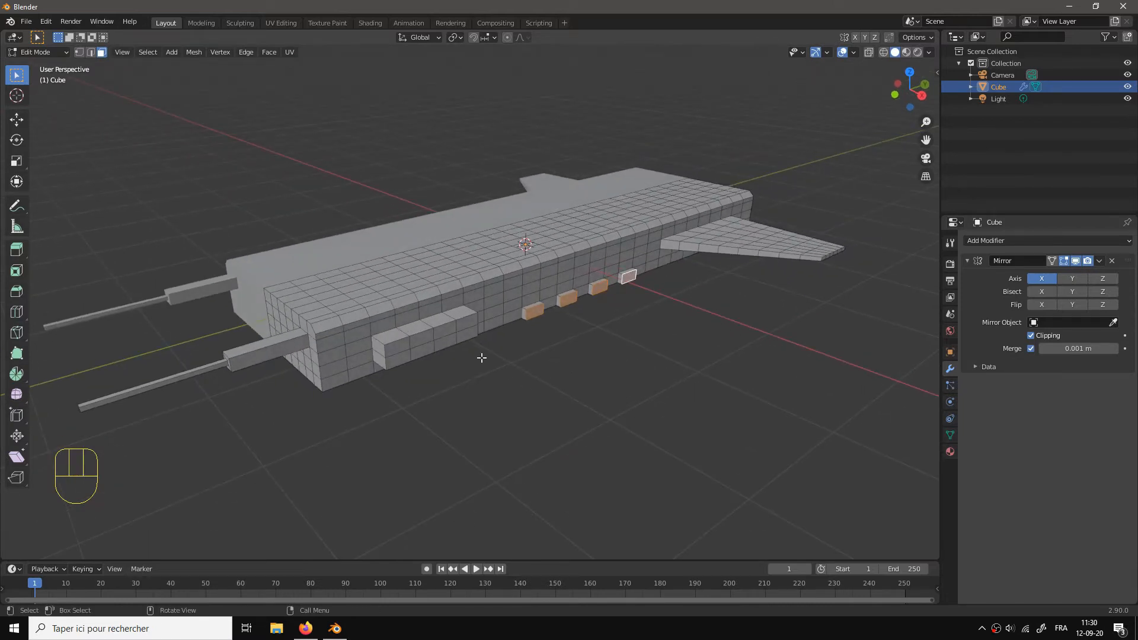
{"action": "left_click", "coordinate": [661, 400]}
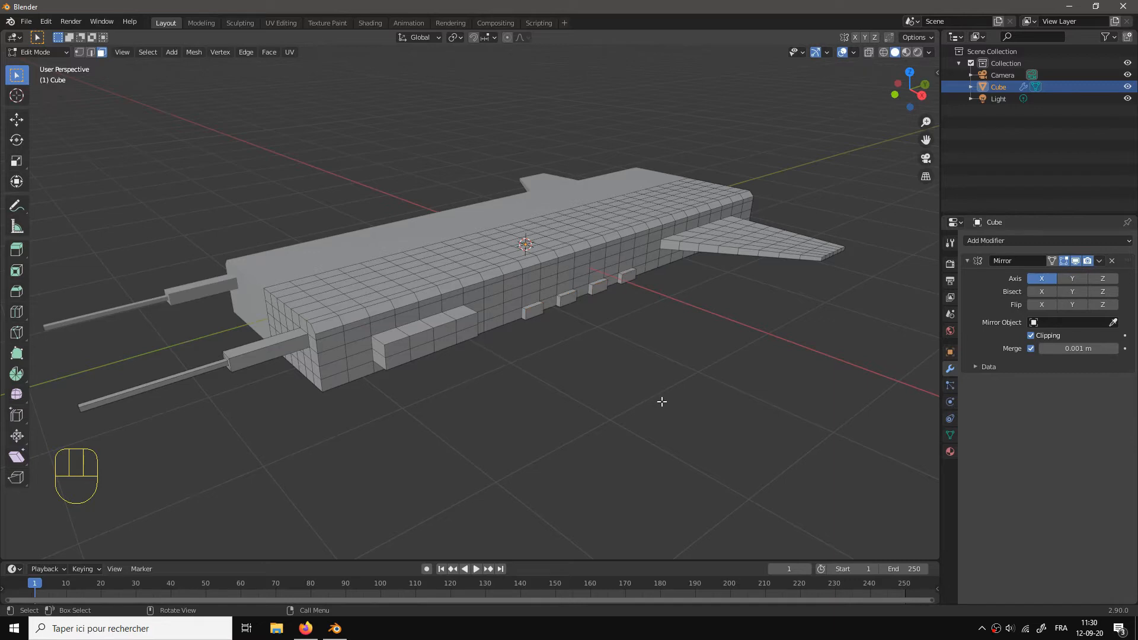
Step: Return to Object Mode and rename the ship's body object as corps
{"action": "key", "text": "Tab"}
{"action": "left_click_drag", "start_coordinate": [662, 401], "coordinate": [621, 421]}
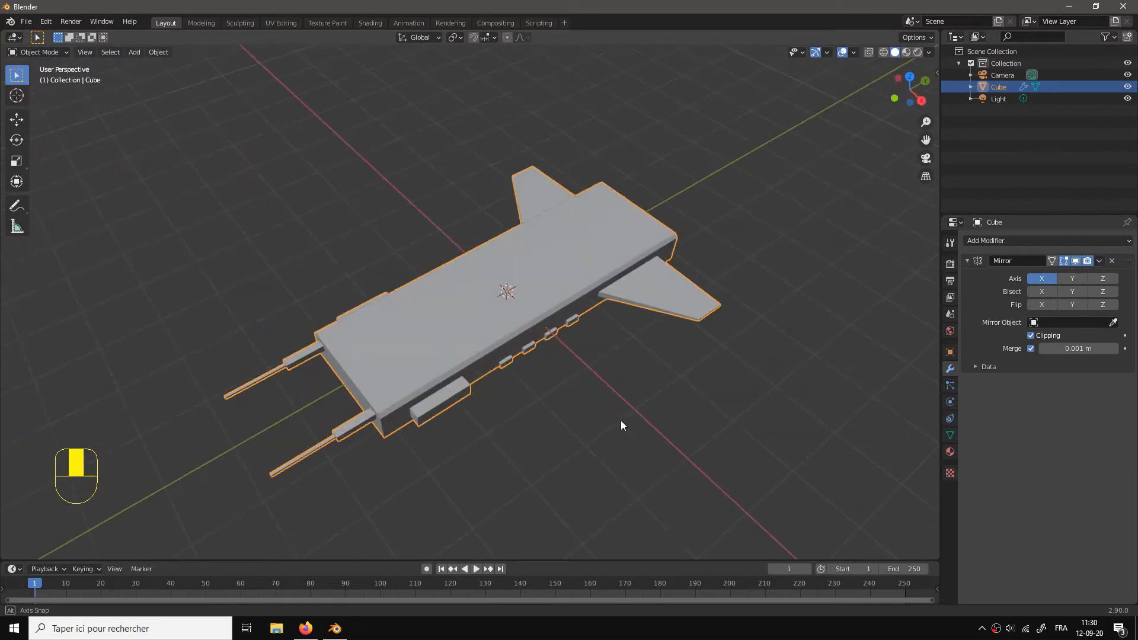
{"action": "scroll", "coordinate": [620, 422], "scroll_direction": "up", "scroll_amount": 4}
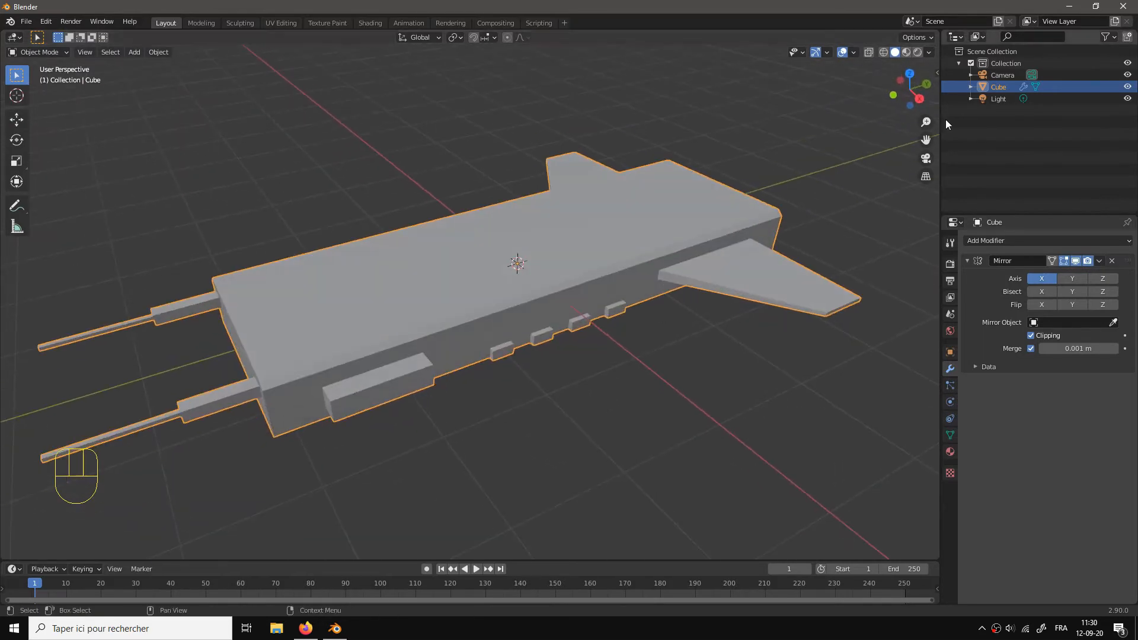
{"action": "double_click", "coordinate": [998, 86]}
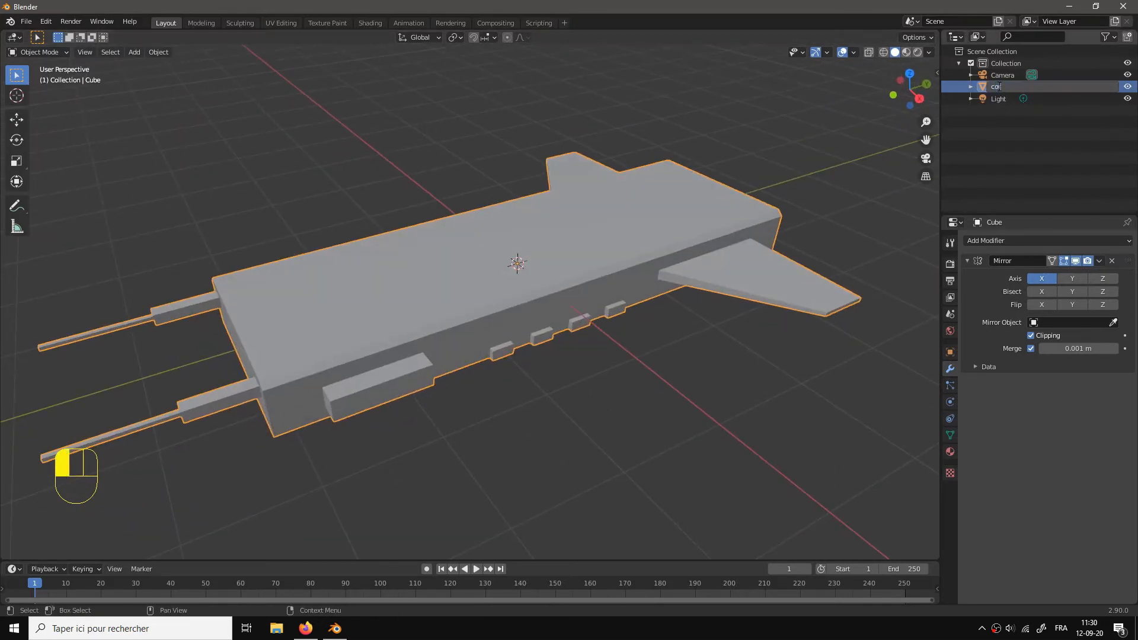
{"action": "key", "text": "Return"}
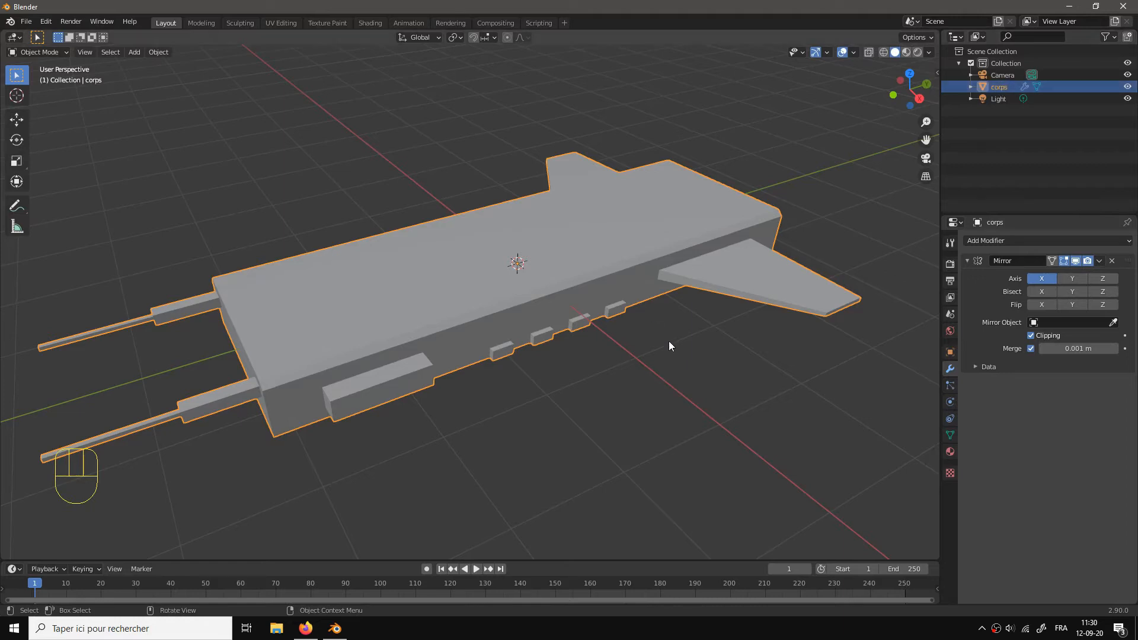
Step: Add a UV sphere at the ship's centre with 16 segments and 12 rings
{"action": "left_click_drag", "start_coordinate": [669, 341], "coordinate": [675, 330]}
{"action": "key", "text": "shift+a"}
{"action": "mouse_move", "coordinate": [667, 359]}
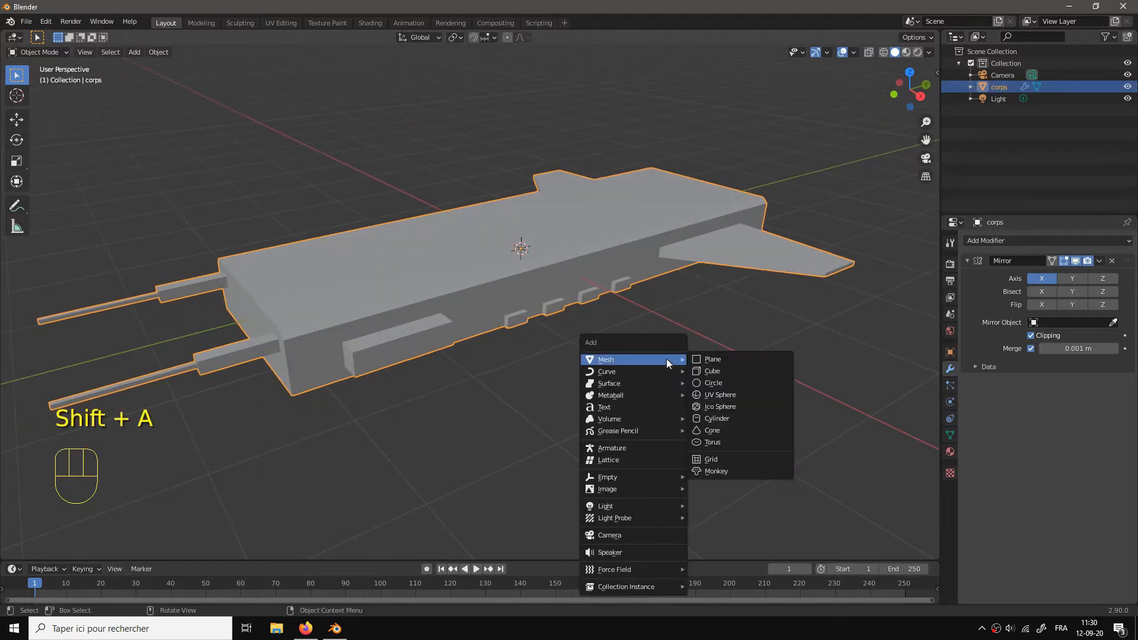
{"action": "left_click", "coordinate": [717, 395]}
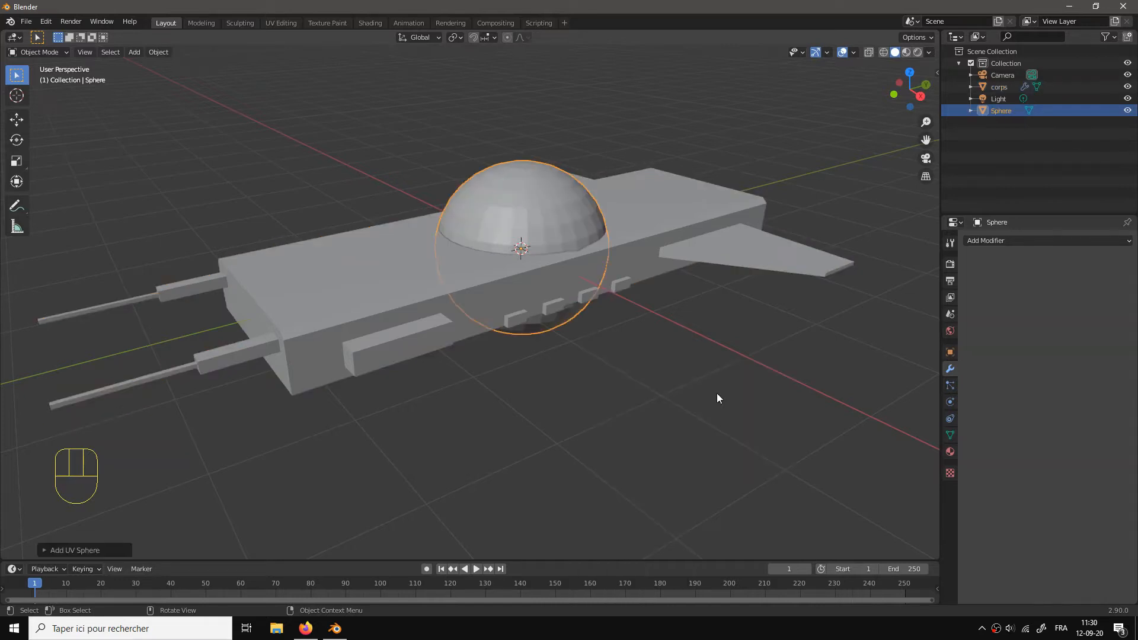
{"action": "left_click", "coordinate": [69, 550]}
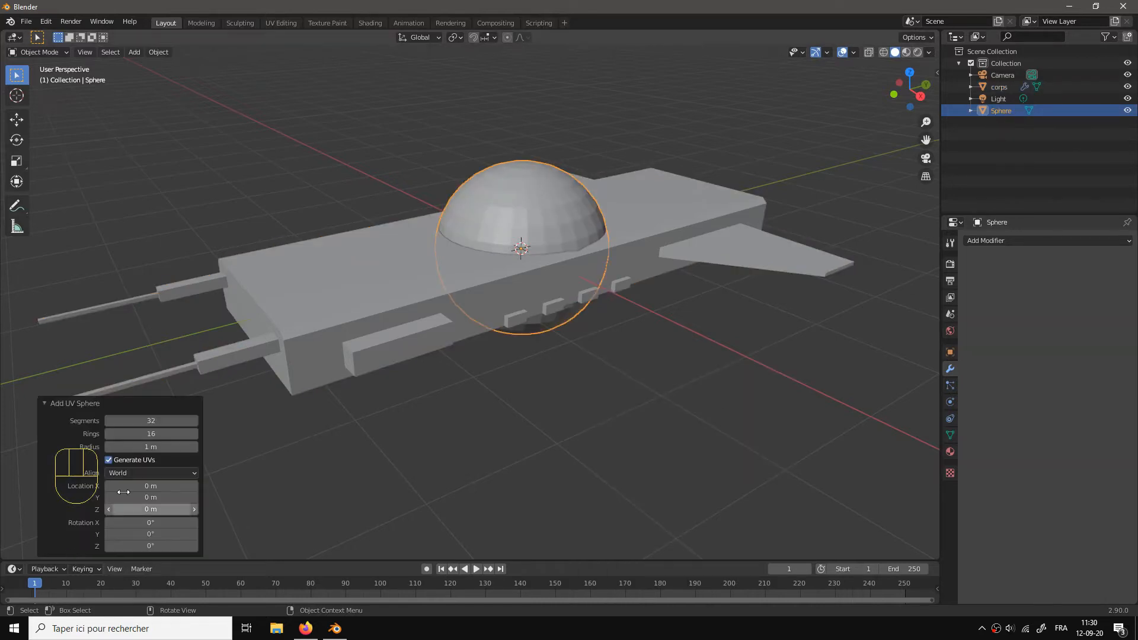
{"action": "left_click", "coordinate": [154, 423]}
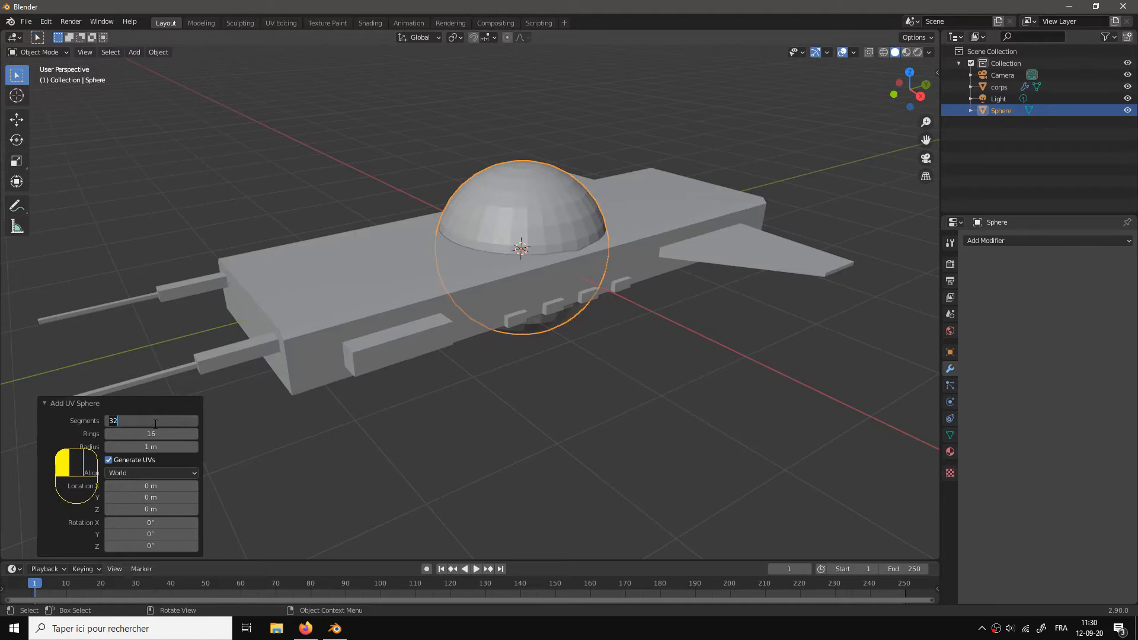
{"action": "type", "text": "16"}
{"action": "key", "text": "Return"}
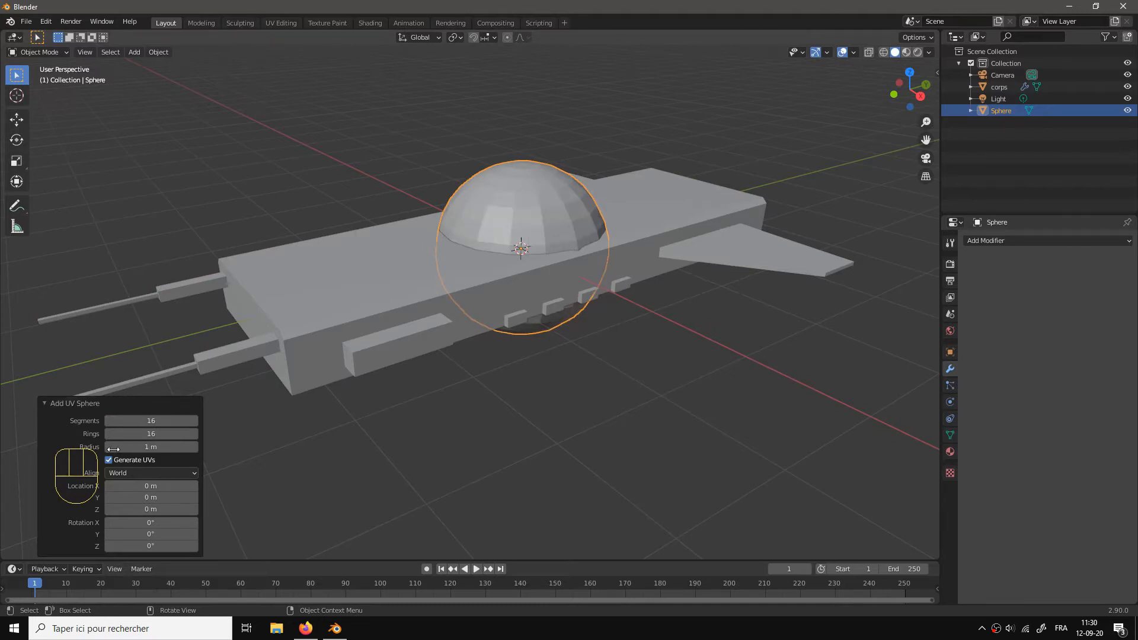
{"action": "left_click", "coordinate": [141, 436]}
{"action": "type", "text": "12"}
{"action": "key", "text": "Return"}
Step: Set vertex selection for the sphere and raise the whole object about 1.39 m along Z, above the hull
{"action": "key", "text": "Tab"}
{"action": "key", "text": "1"}
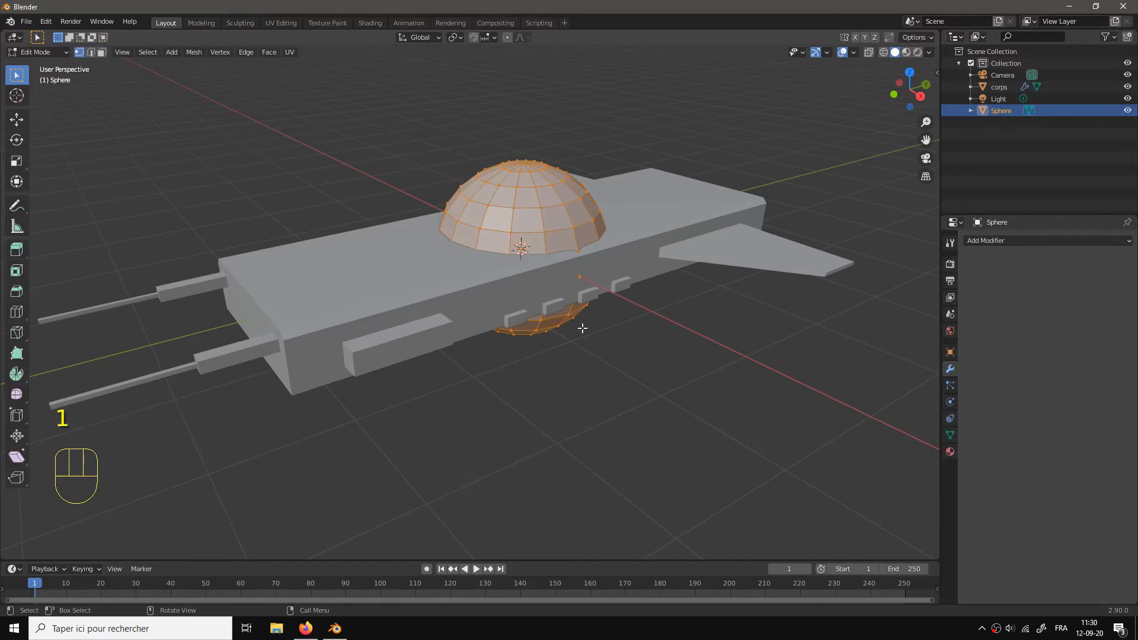
{"action": "key", "text": "Tab"}
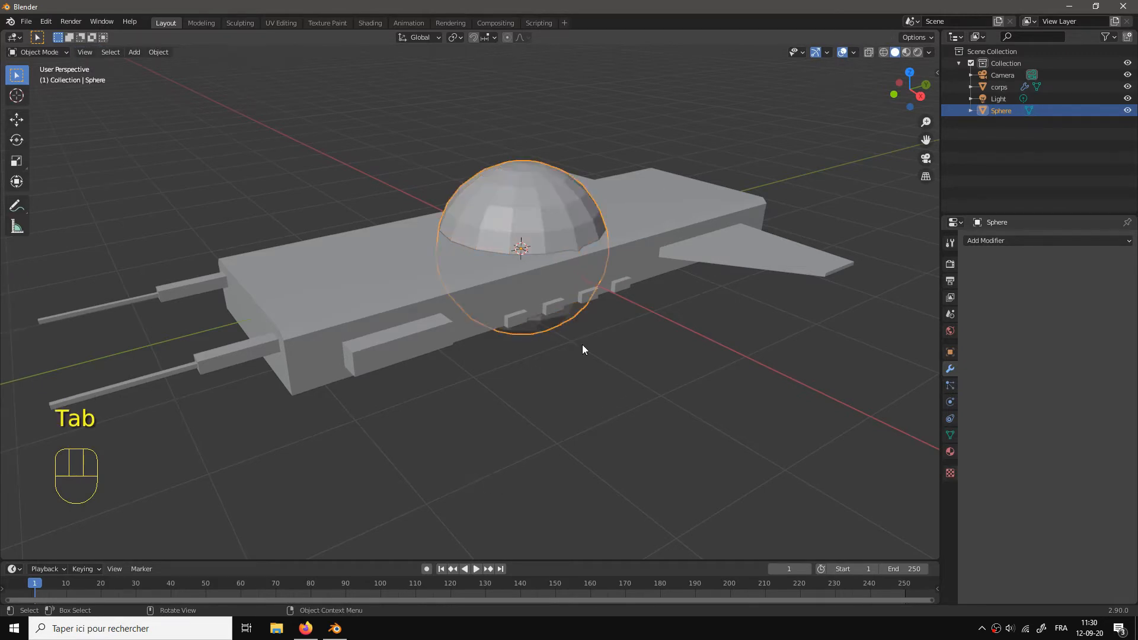
{"action": "key", "text": "g"}
{"action": "key", "text": "z"}
{"action": "left_click", "coordinate": [622, 298]}
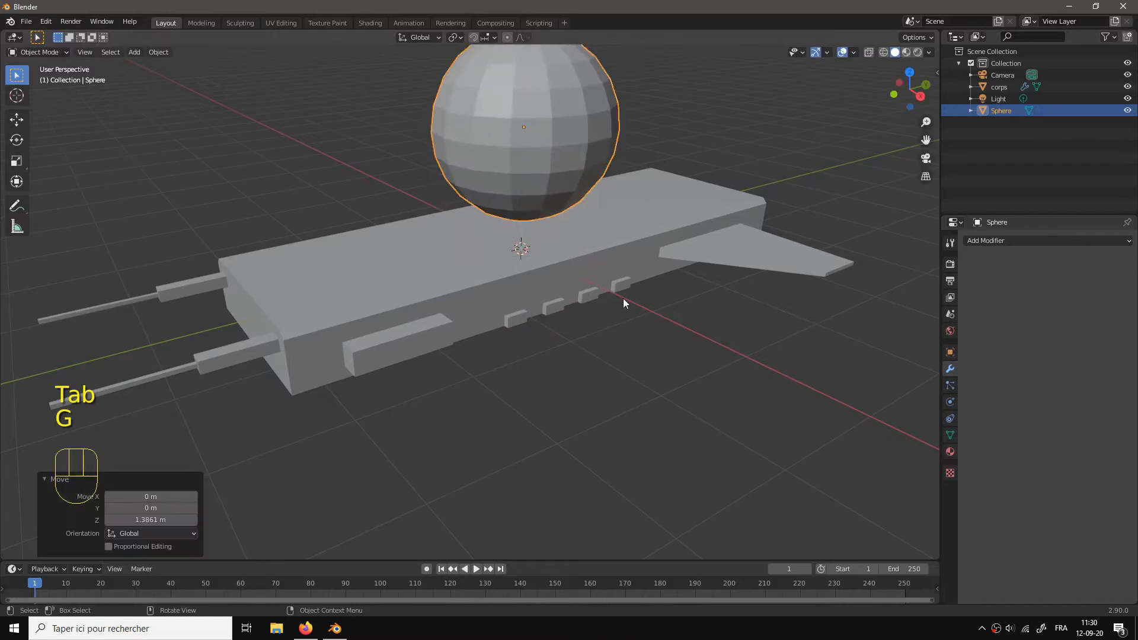
Step: Put the sphere in Edit Mode with see-through wireframe display and deselect all its vertices
{"action": "key", "text": "Tab"}
{"action": "left_click_drag", "start_coordinate": [654, 282], "coordinate": [637, 341]}
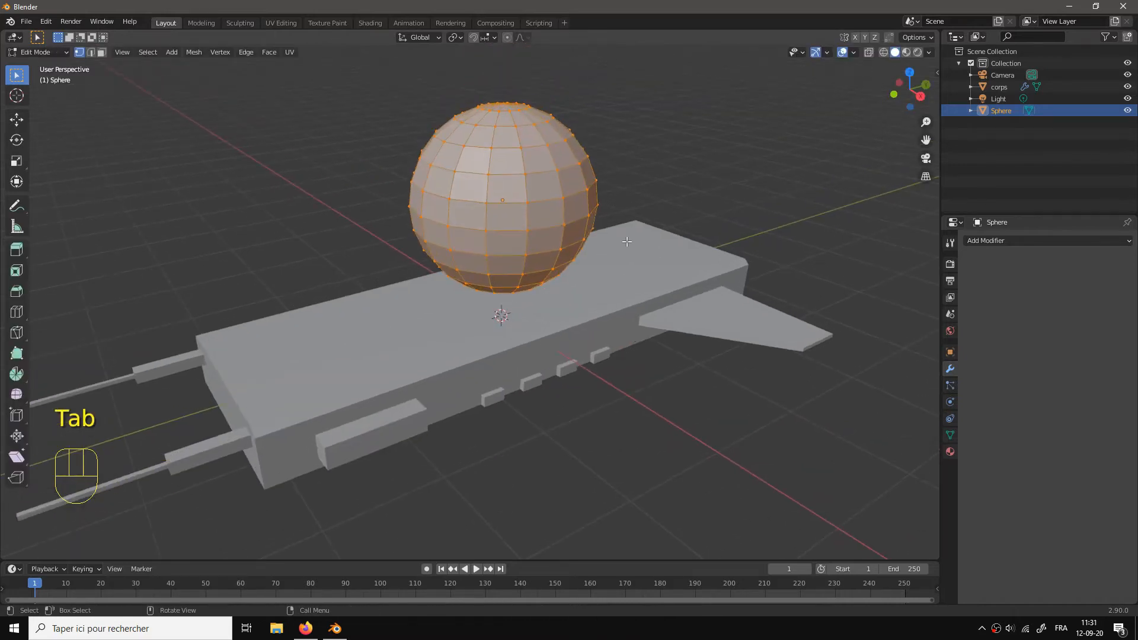
{"action": "left_click", "coordinate": [884, 53]}
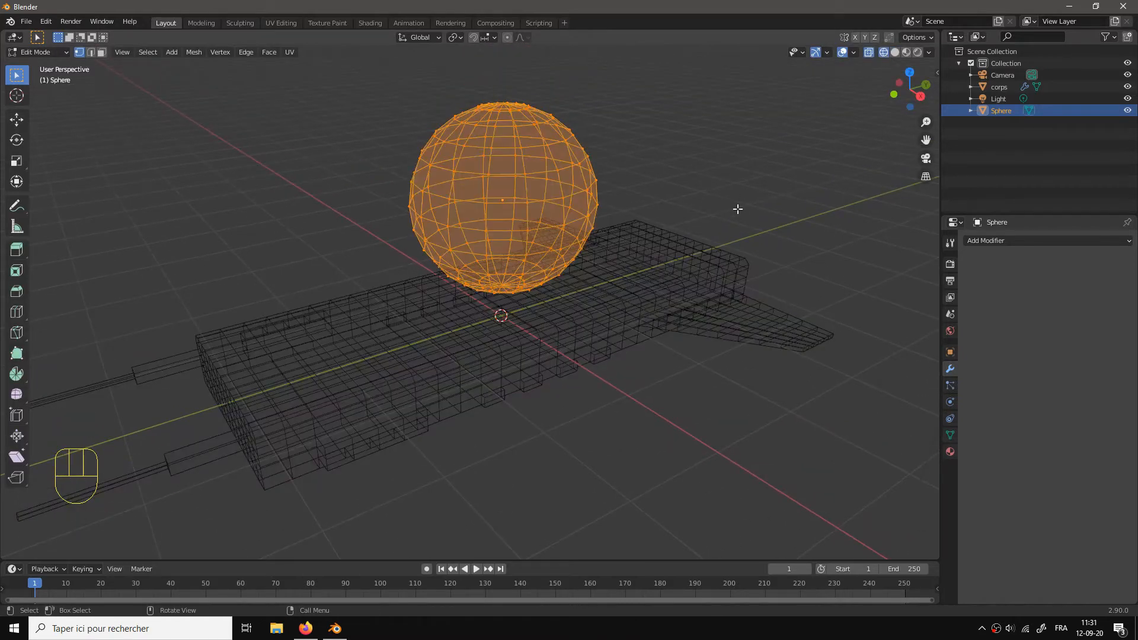
{"action": "key", "text": "KP_1"}
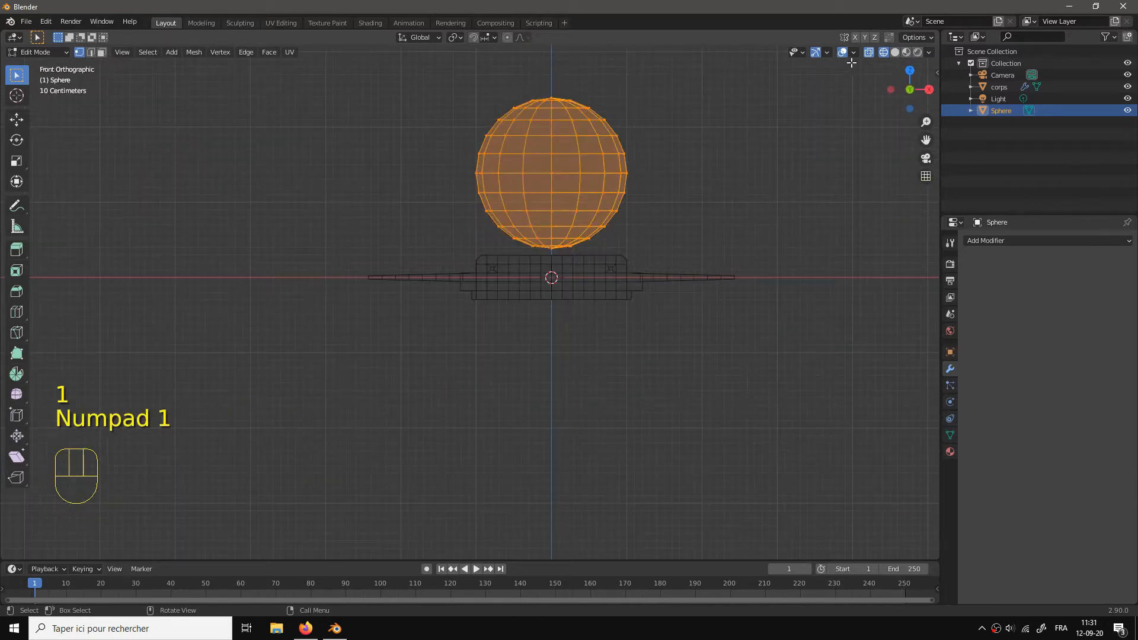
{"action": "left_click", "coordinate": [869, 52]}
{"action": "left_click_drag", "start_coordinate": [628, 196], "coordinate": [636, 242]}
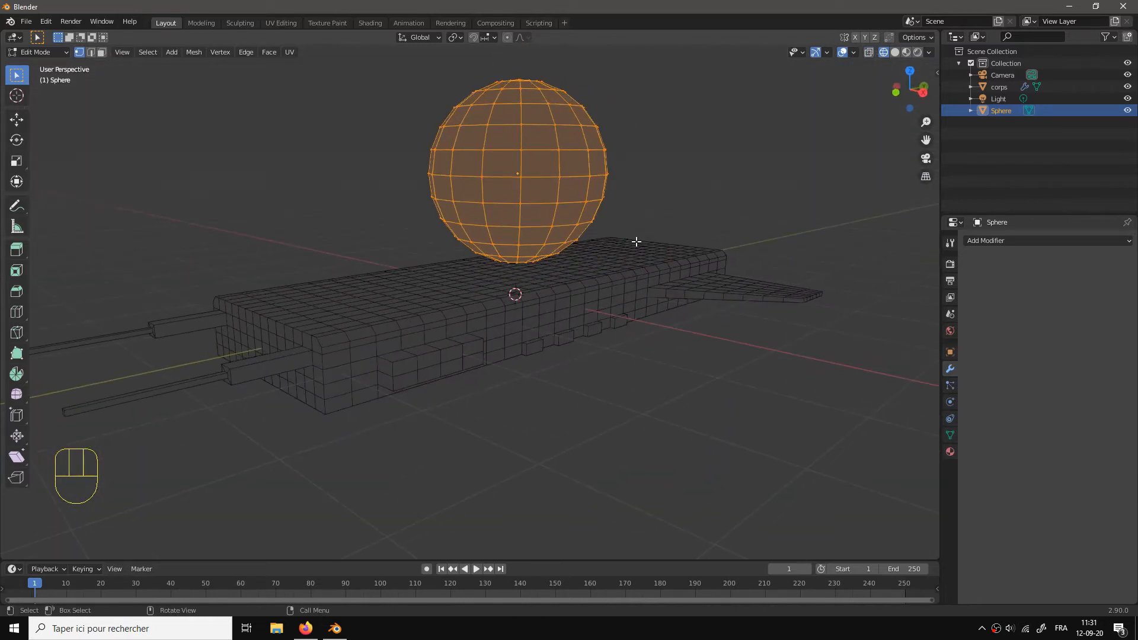
{"action": "left_click", "coordinate": [869, 53]}
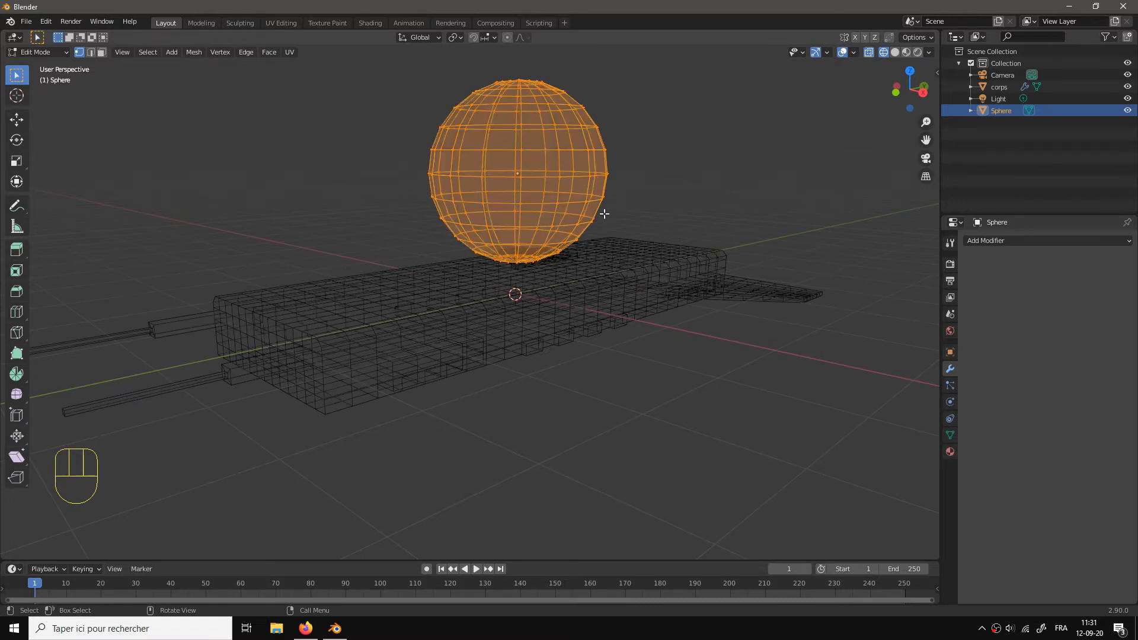
{"action": "key", "text": "alt+a"}
{"action": "left_click_drag", "start_coordinate": [605, 213], "coordinate": [607, 244]}
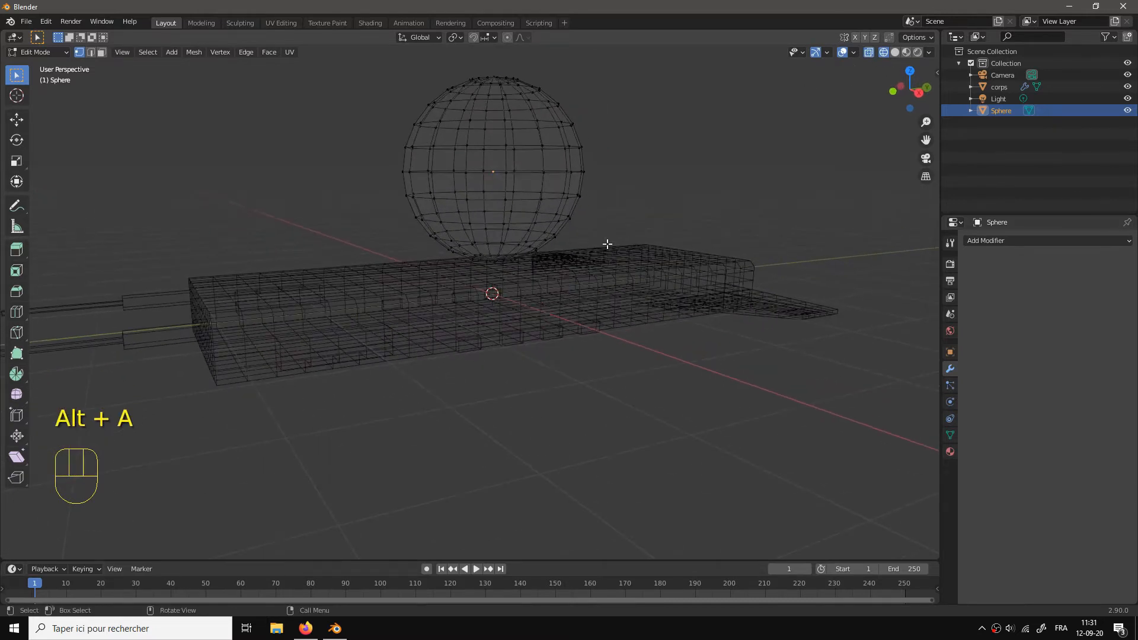
Step: Delete the lower half of the sphere's vertices, including the equator ring, leaving an open dome
{"action": "key", "text": "KP_1"}
{"action": "key", "text": "KP_3"}
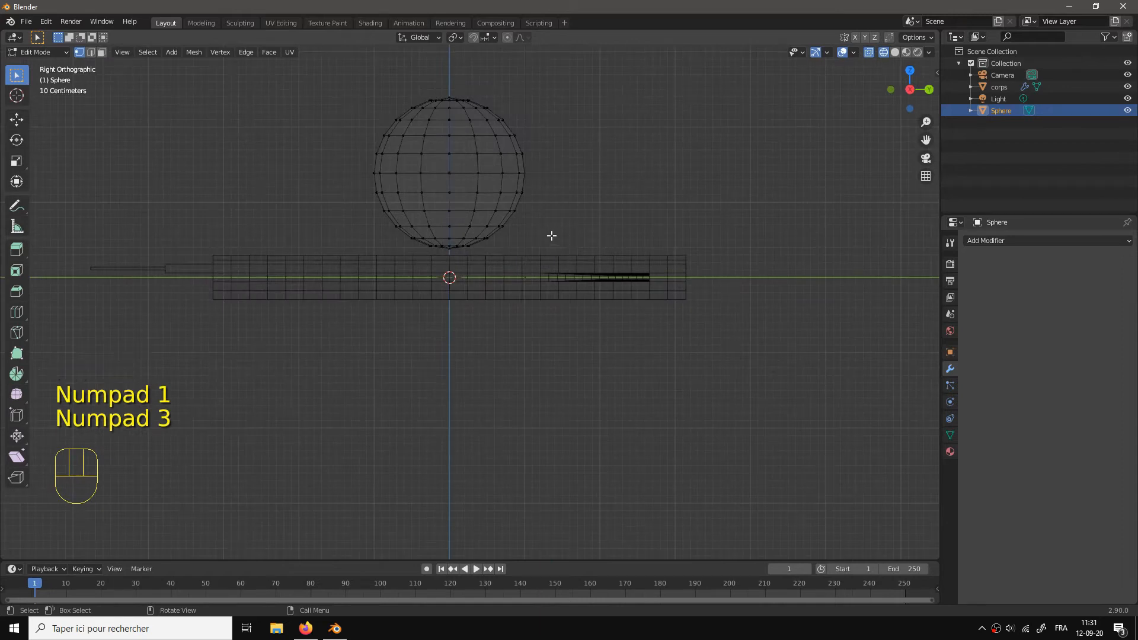
{"action": "key", "text": "g"}
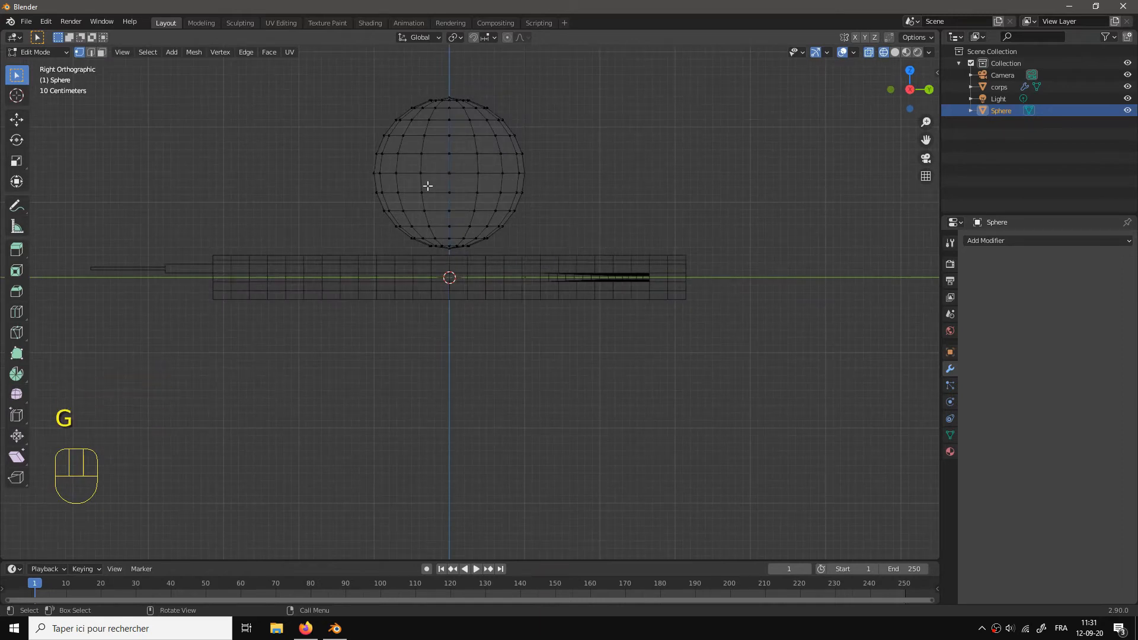
{"action": "key", "text": "b"}
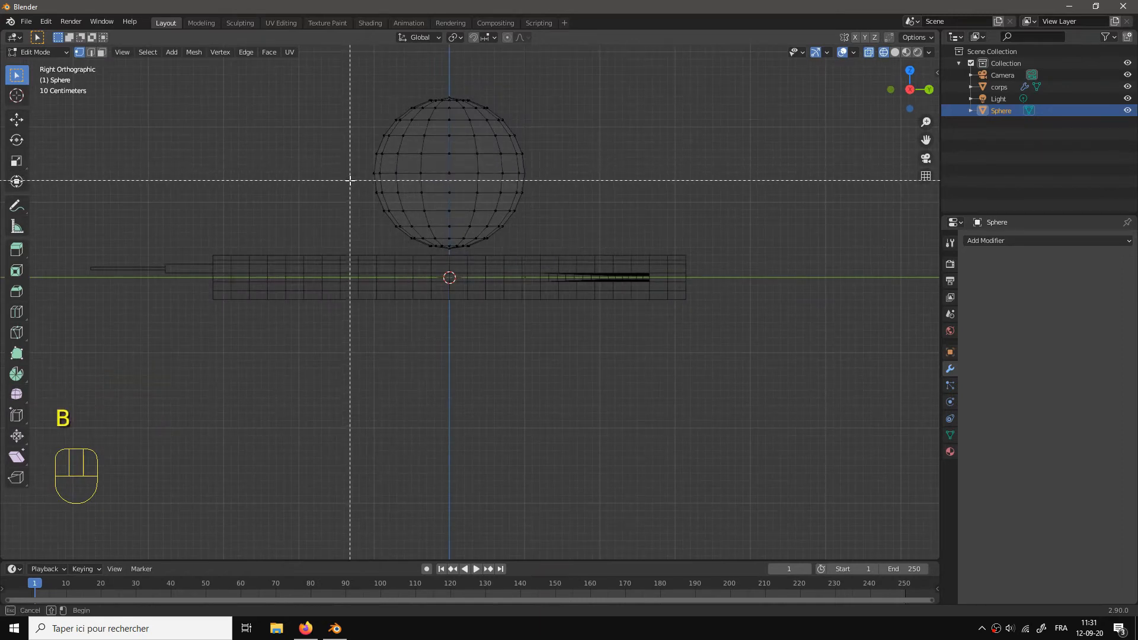
{"action": "left_click_drag", "start_coordinate": [352, 165], "coordinate": [558, 253]}
{"action": "key", "text": "x"}
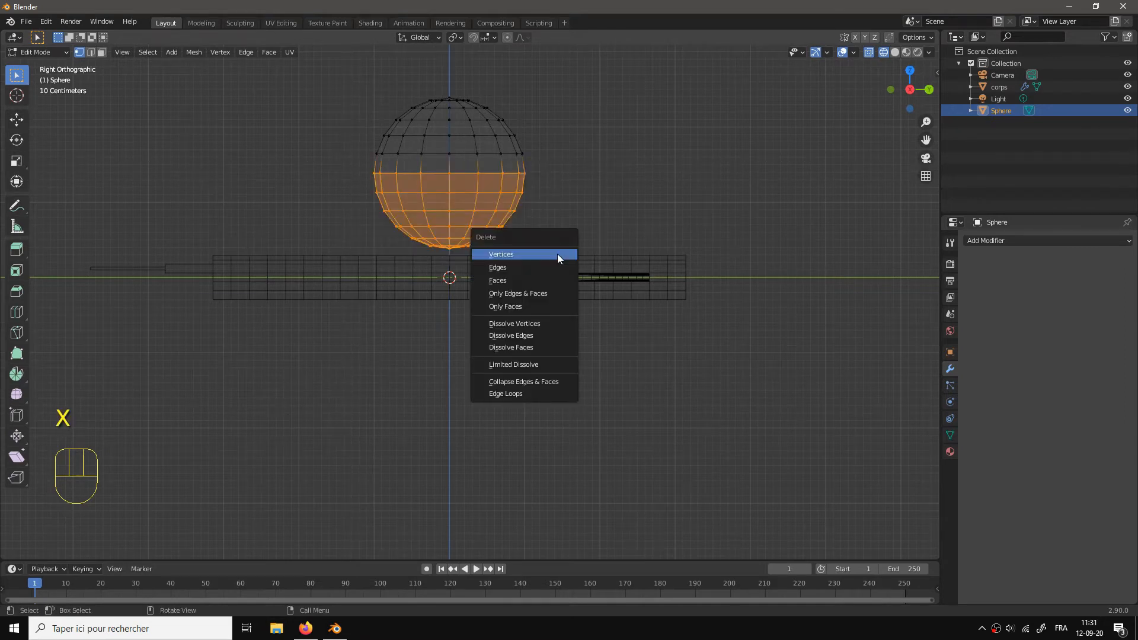
{"action": "left_click", "coordinate": [557, 254]}
{"action": "left_click_drag", "start_coordinate": [480, 257], "coordinate": [556, 298]}
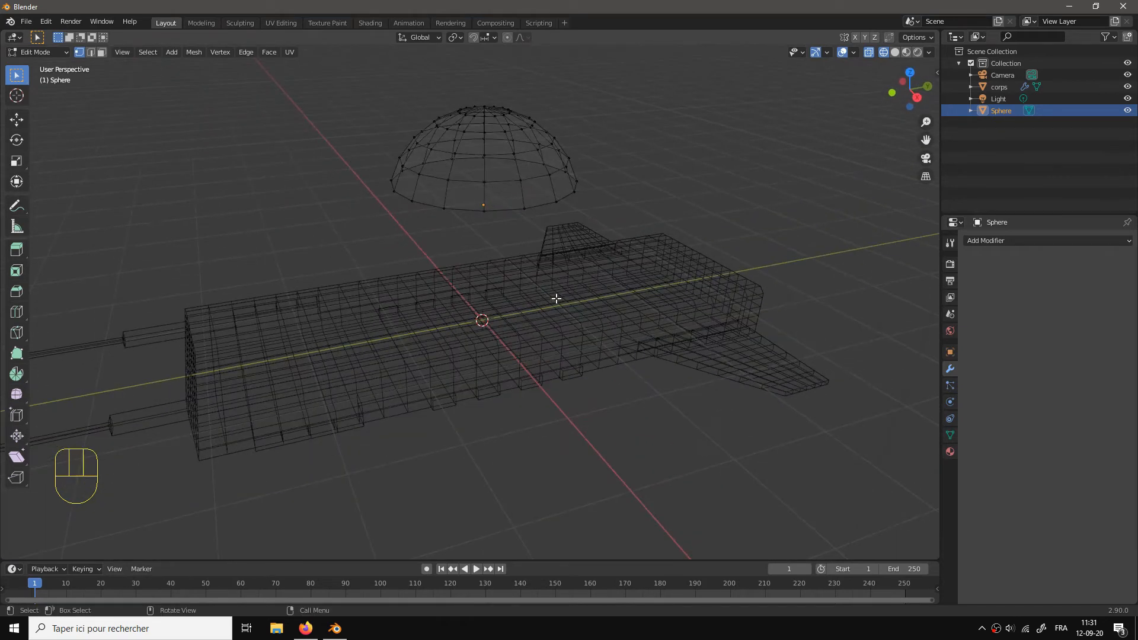
Step: Select the whole dome and scale it down uniformly to about 0.618
{"action": "key", "text": "KP_1"}
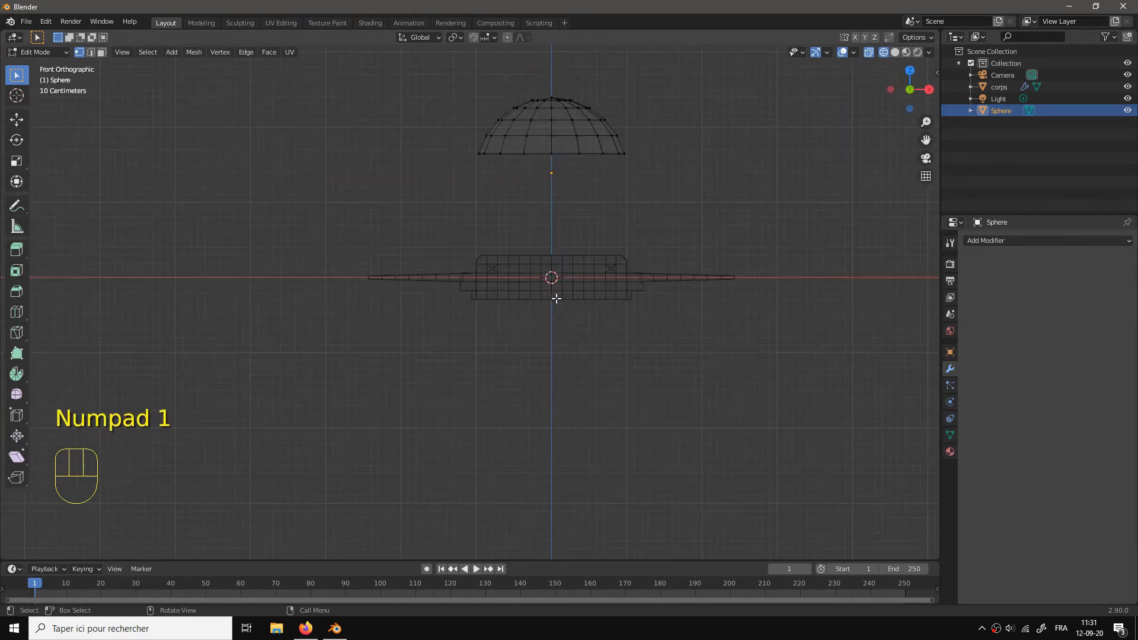
{"action": "key", "text": "KP_3"}
{"action": "key", "text": "KP_7"}
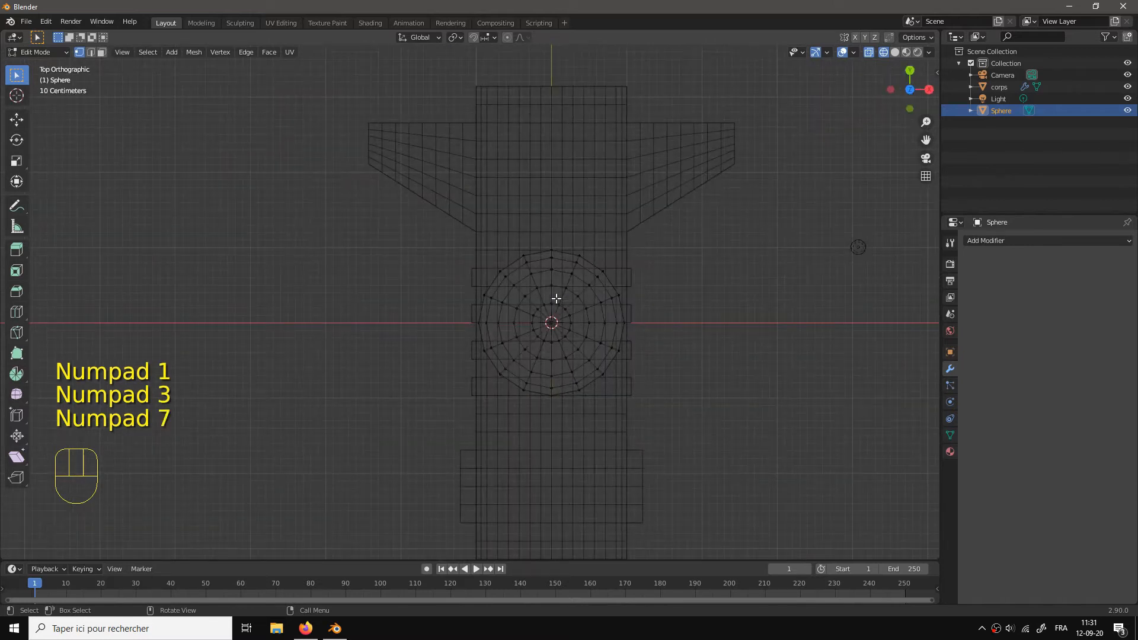
{"action": "key", "text": "KP_1"}
{"action": "key", "text": "KP_3"}
{"action": "key", "text": "KP_7"}
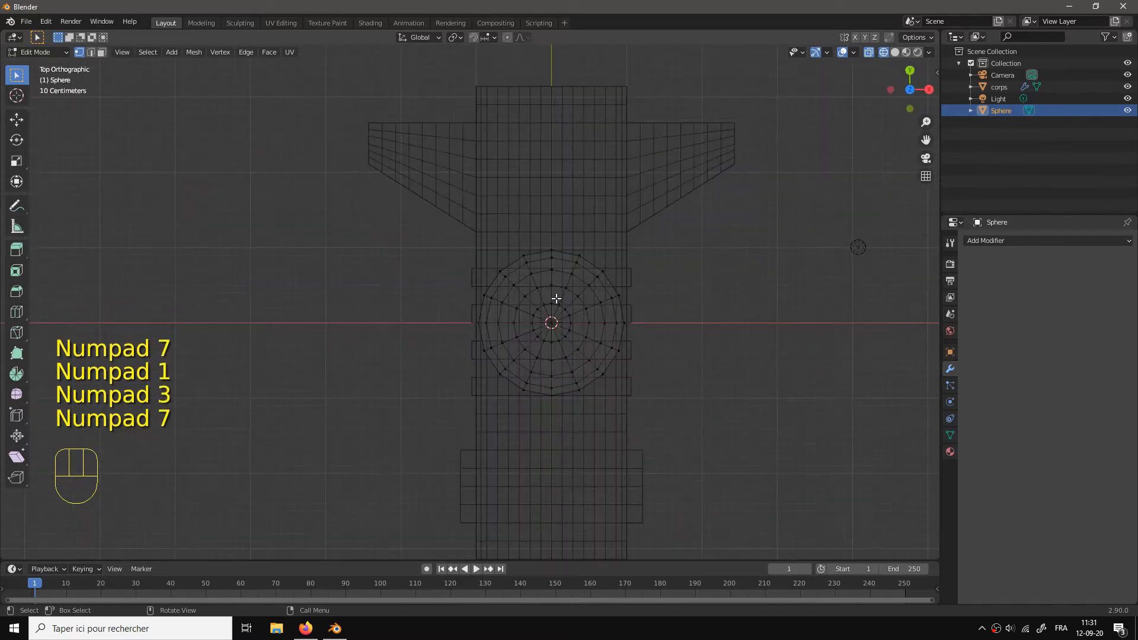
{"action": "key", "text": "KP_1"}
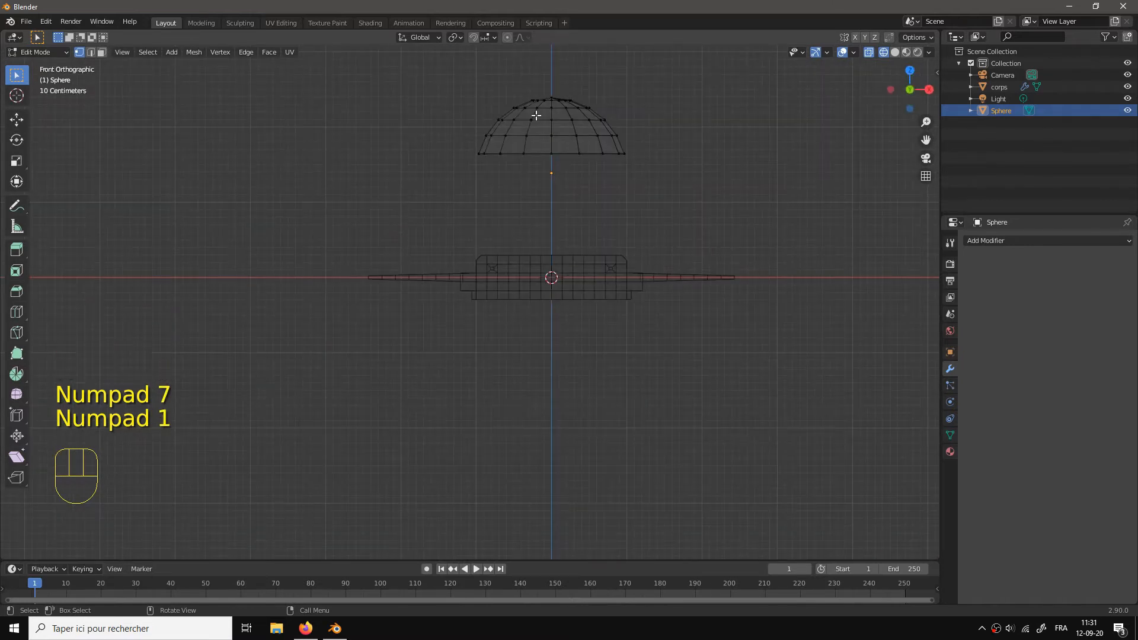
{"action": "key", "text": "a"}
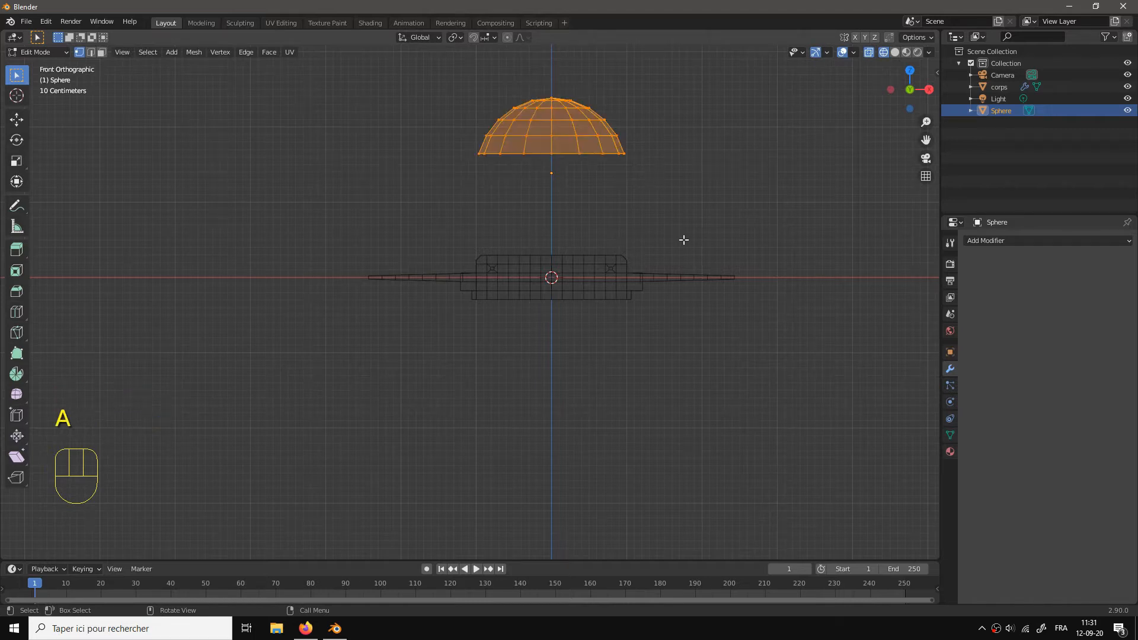
{"action": "key", "text": "s"}
{"action": "left_click", "coordinate": [631, 196]}
Step: Move the dome about -1.80 m along Y and -1.50 m along Z onto the front part of the hull
{"action": "key", "text": "KP_3"}
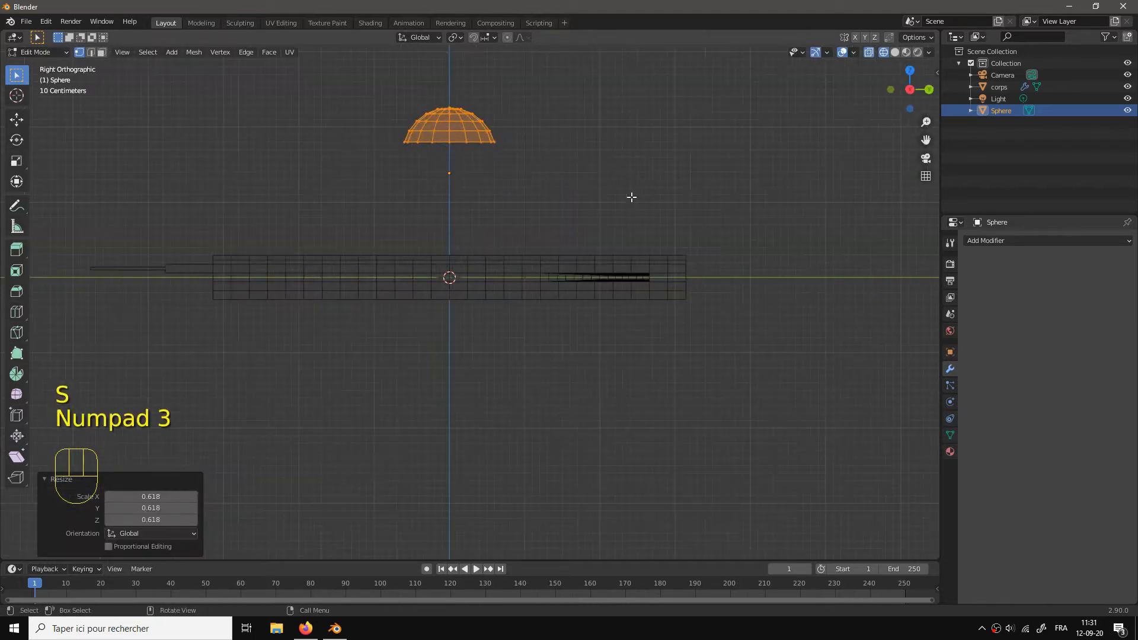
{"action": "key", "text": "g"}
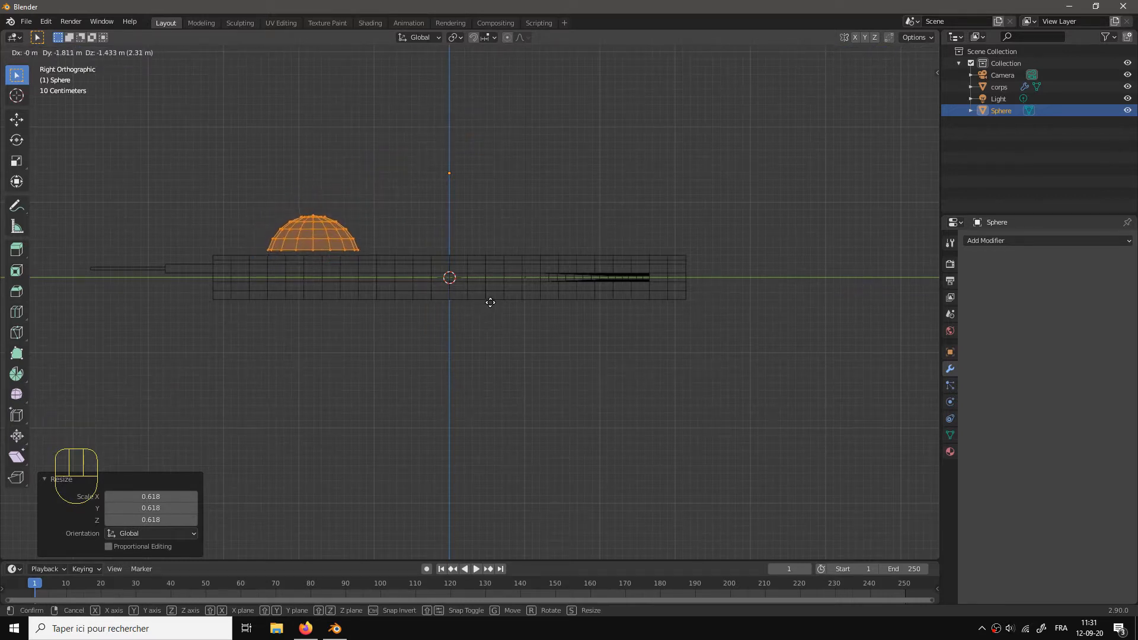
{"action": "left_click", "coordinate": [491, 307]}
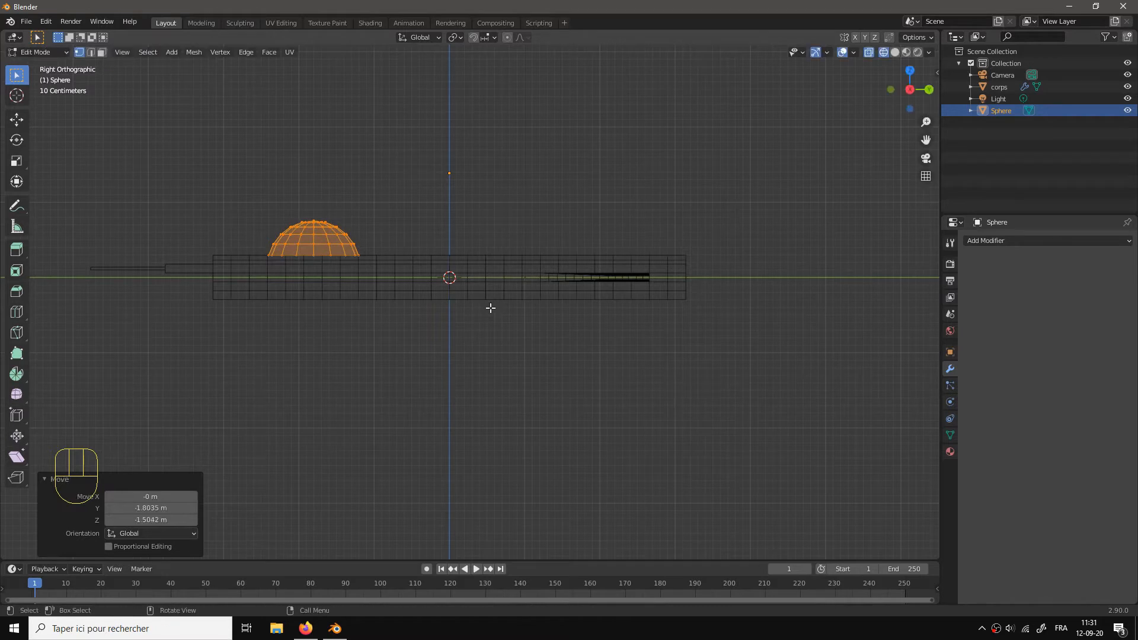
Step: Shrink the front dome by a factor of about 0.606 and lower it about 0.11 m so its base meets the hull's top
{"action": "key", "text": "Tab"}
{"action": "left_click_drag", "start_coordinate": [491, 339], "coordinate": [549, 377]}
{"action": "key", "text": "Tab"}
{"action": "key", "text": "s"}
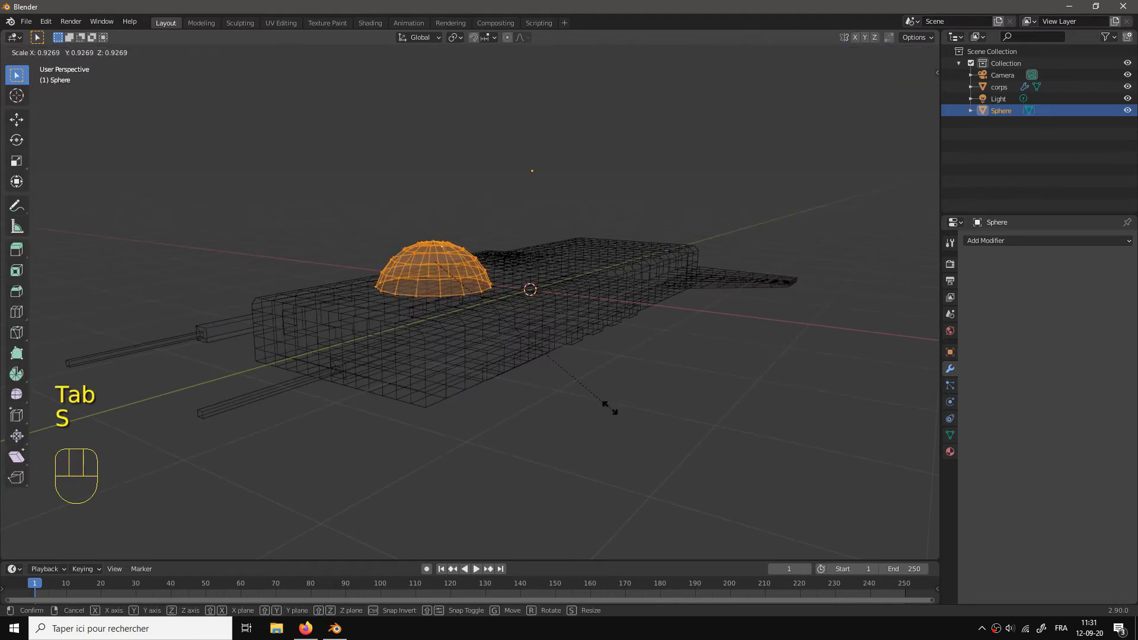
{"action": "left_click", "coordinate": [550, 358]}
{"action": "key", "text": "KP_3"}
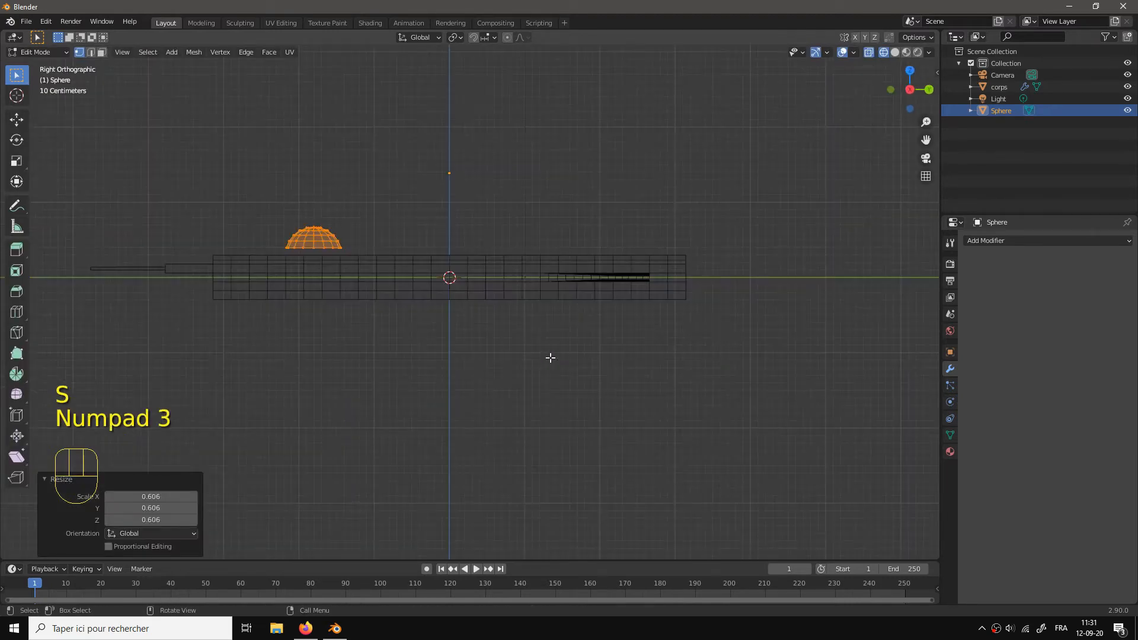
{"action": "key", "text": "g"}
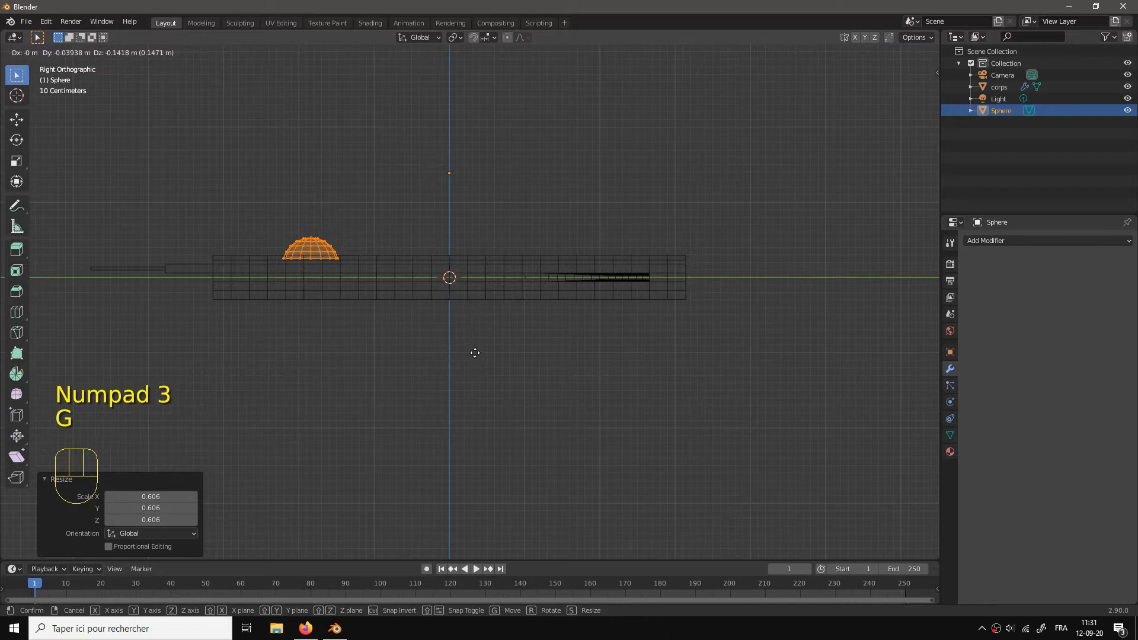
{"action": "left_click", "coordinate": [474, 350]}
Step: Duplicate the small dome and place the copy about 3.27 m along Y and 0.20 m along Z, above the hull's rear
{"action": "key", "text": "KP_1"}
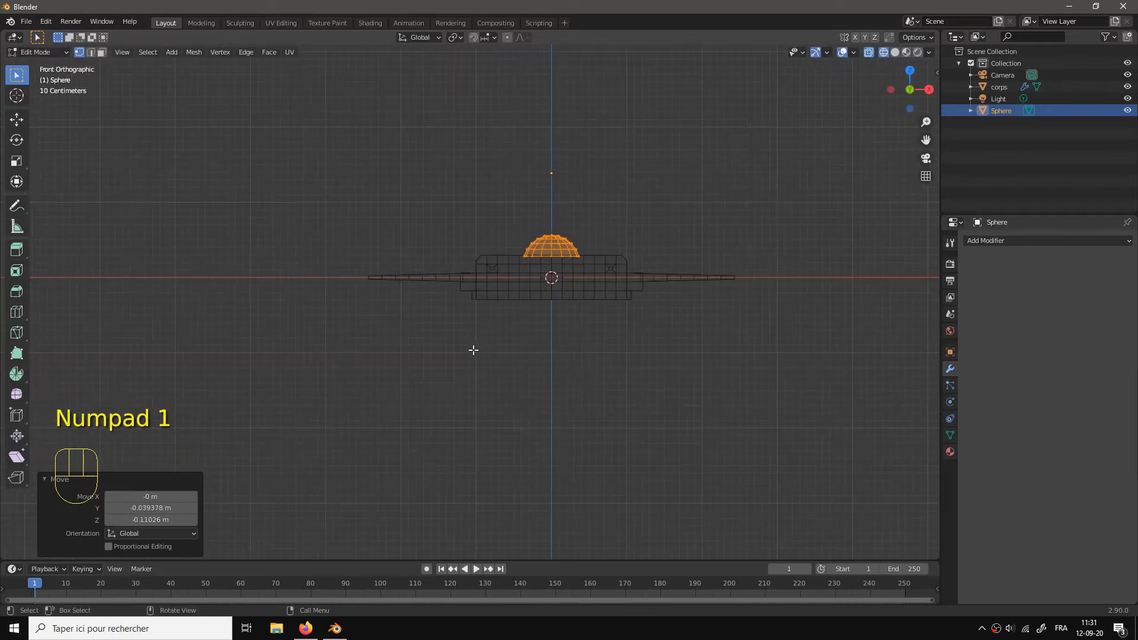
{"action": "key", "text": "KP_3"}
{"action": "key", "text": "shift+d"}
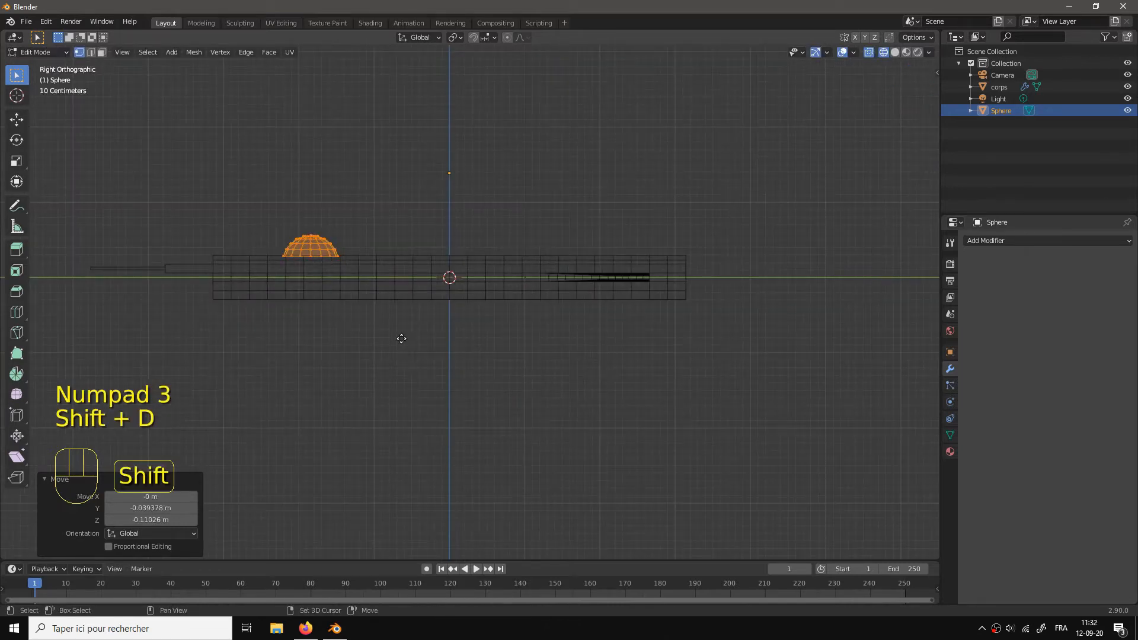
{"action": "left_click", "coordinate": [646, 325]}
Step: Scale the rear dome by about 2.352 and by 0.899, and shift it about 0.15 m along Y and -0.055 m along Z
{"action": "key", "text": "s"}
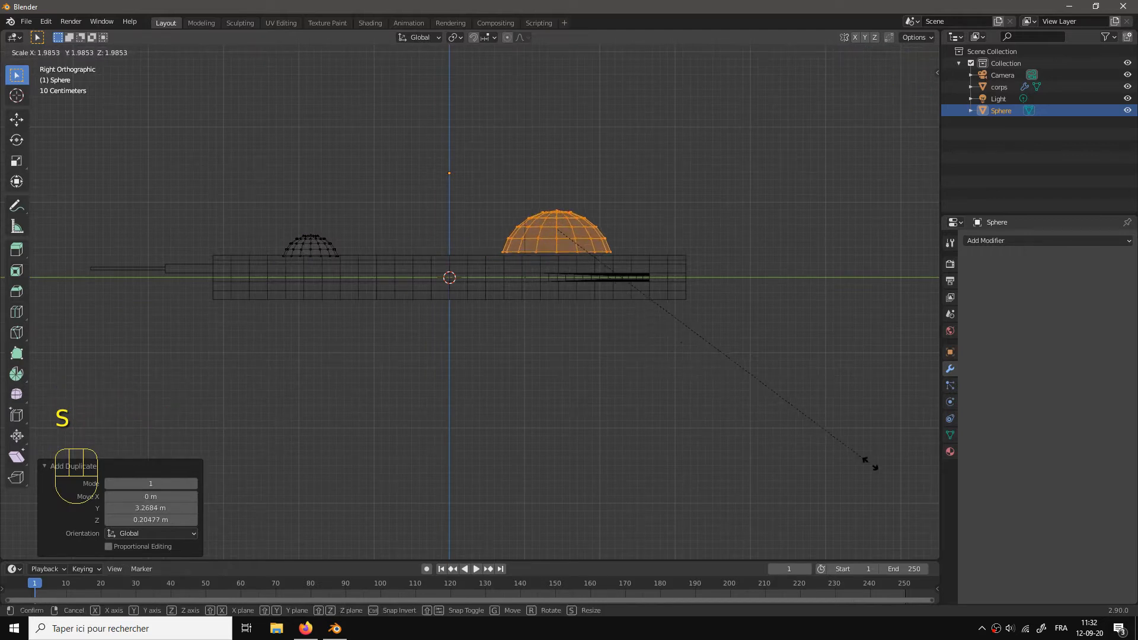
{"action": "left_click", "coordinate": [905, 477]}
{"action": "key", "text": "KP_1"}
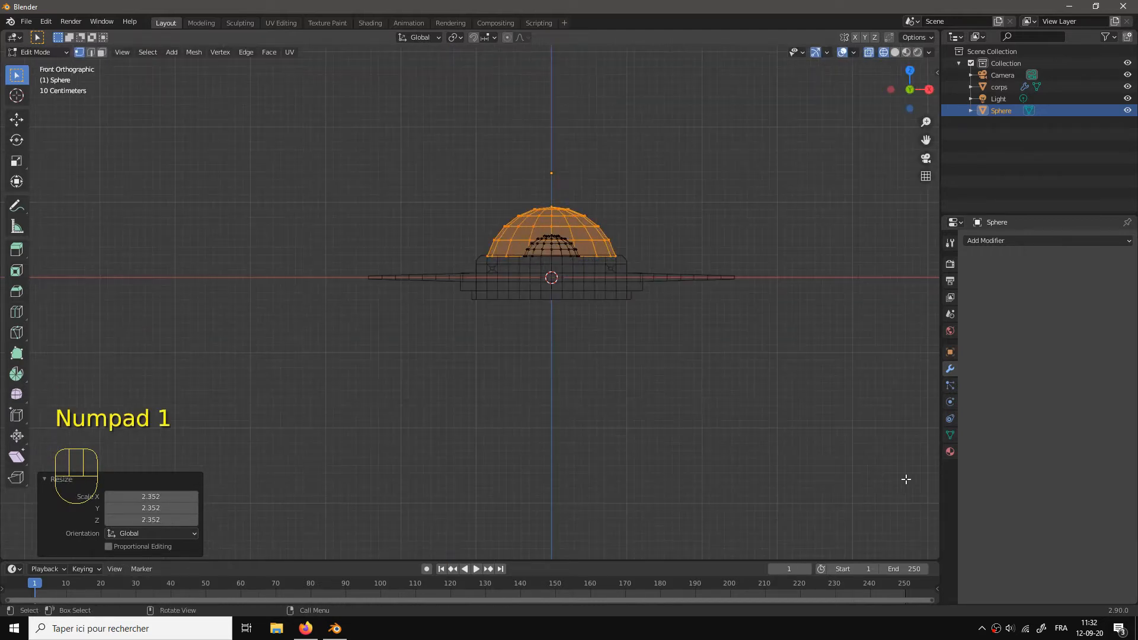
{"action": "key", "text": "s"}
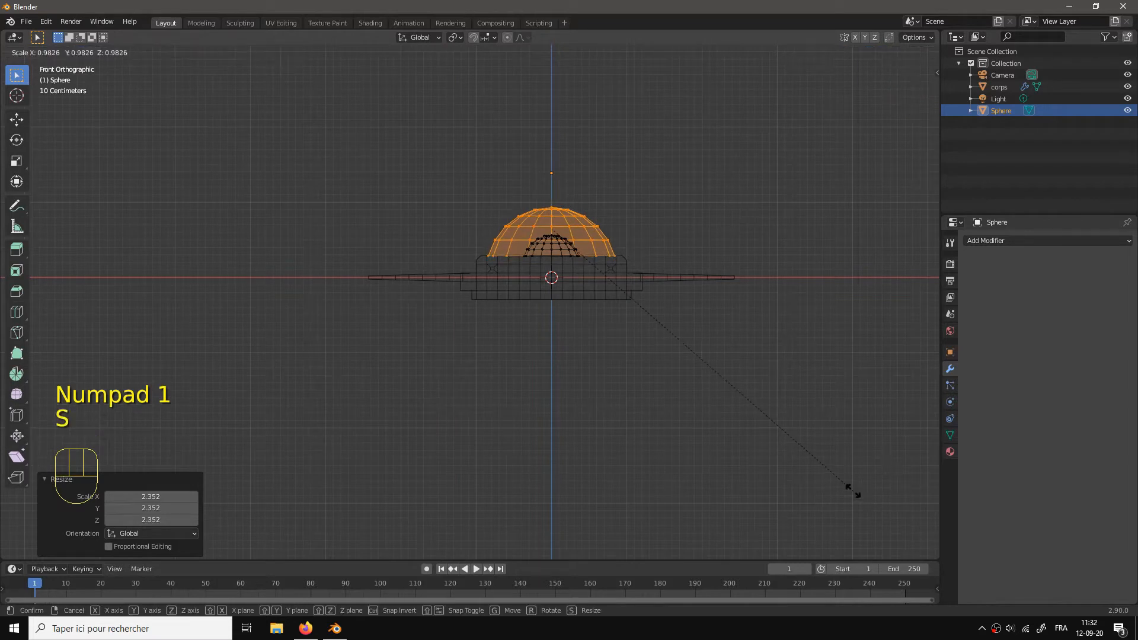
{"action": "left_click", "coordinate": [830, 467]}
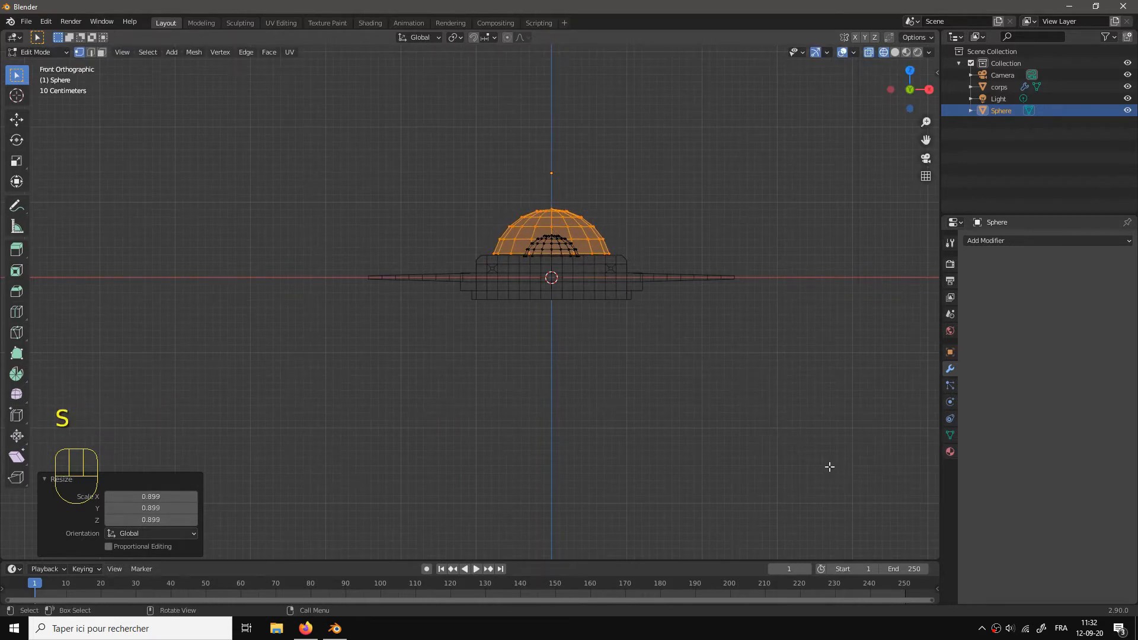
{"action": "key", "text": "KP_3"}
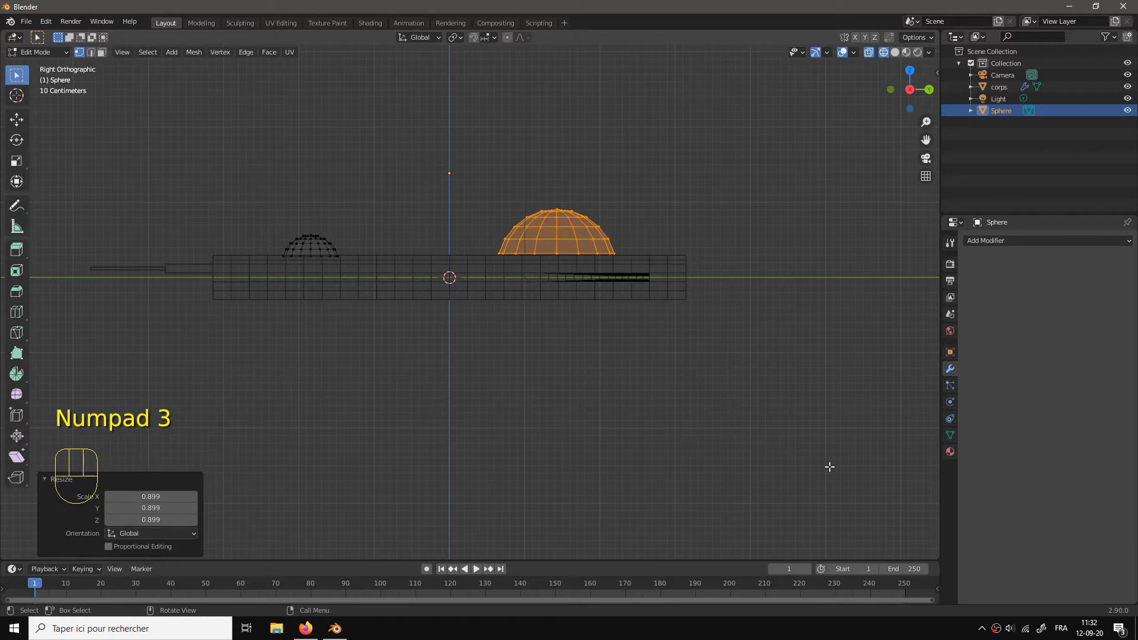
{"action": "key", "text": "g"}
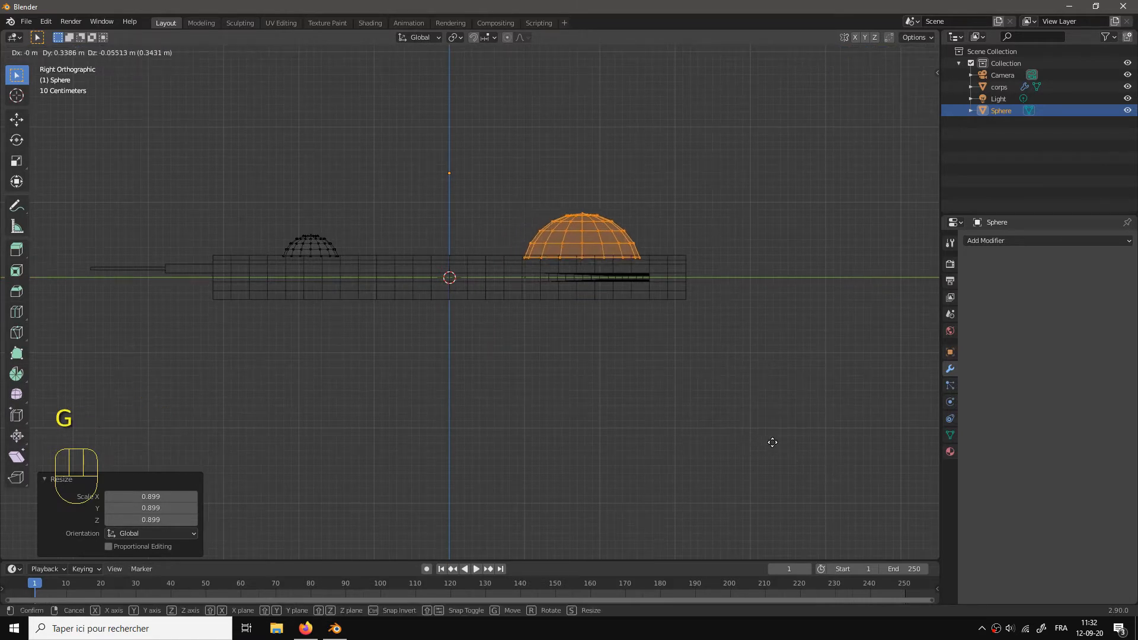
{"action": "left_click", "coordinate": [758, 442]}
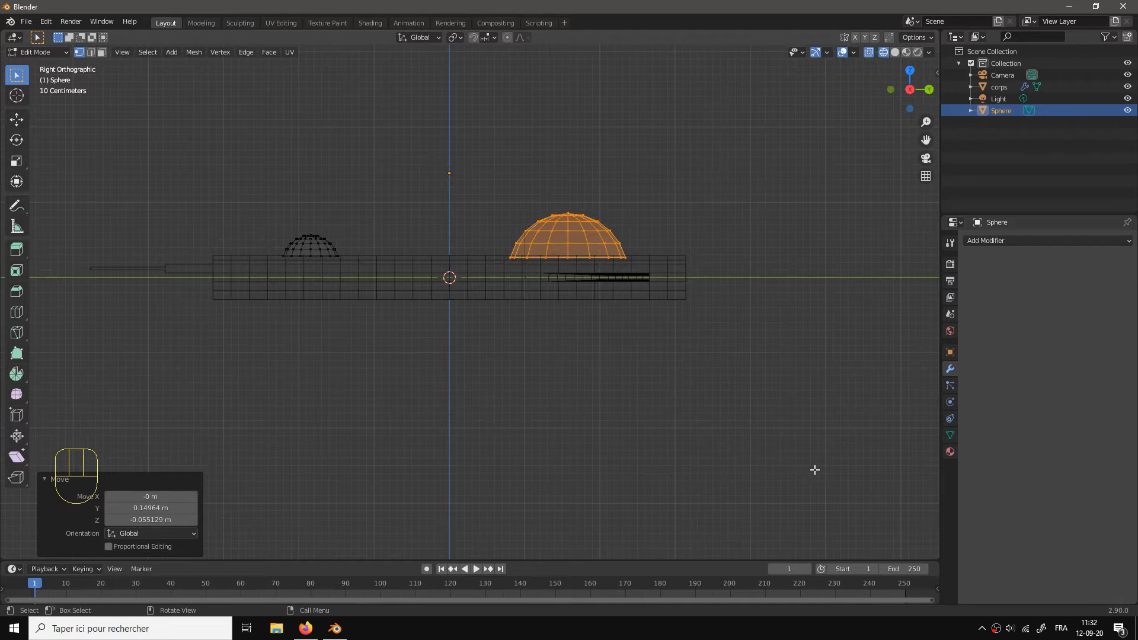
Step: Place a copy of the large dome about 2.83 m farther along Y, behind the ship, and rotate it 90° plus another 180°
{"action": "key", "text": "shift+d"}
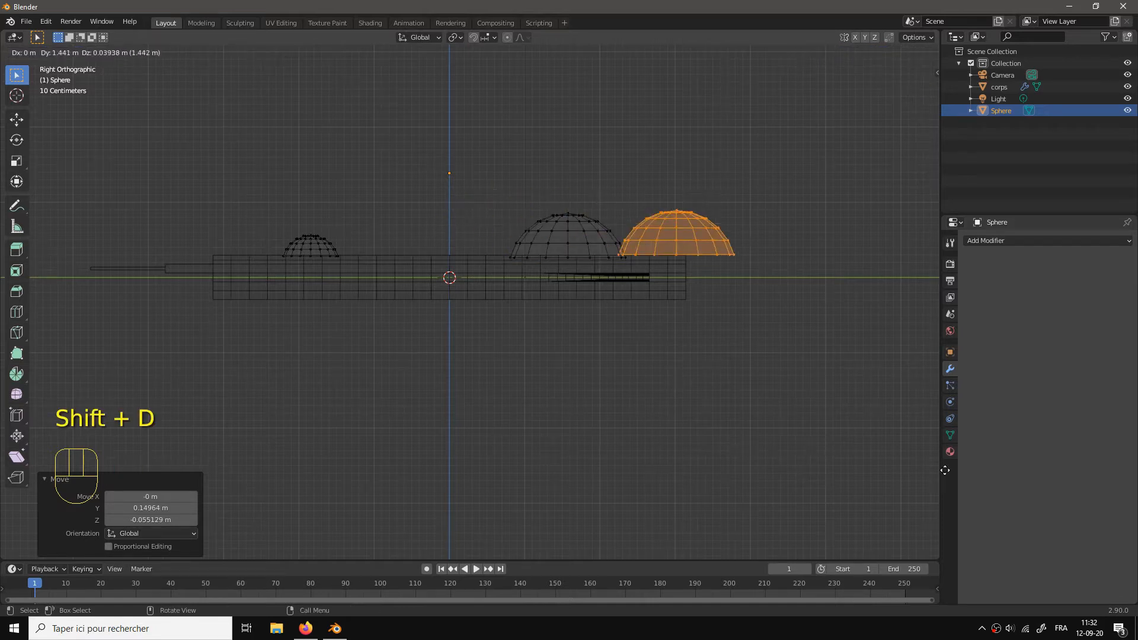
{"action": "left_click", "coordinate": [89, 482]}
{"action": "type", "text": "r"}
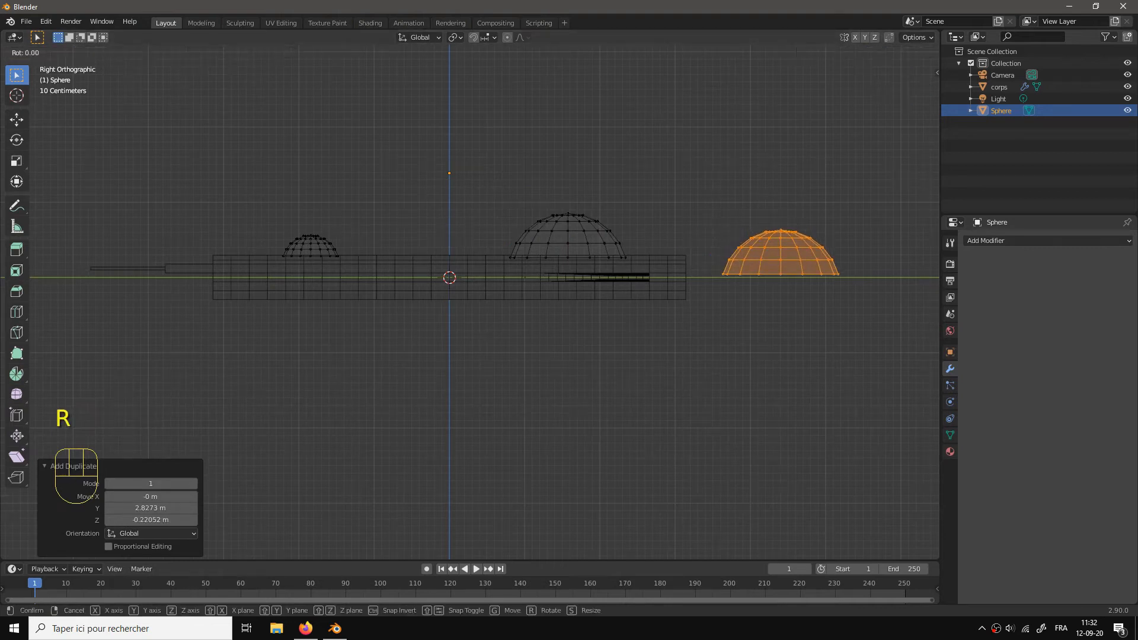
{"action": "type", "text": "90"}
{"action": "key", "text": "Return"}
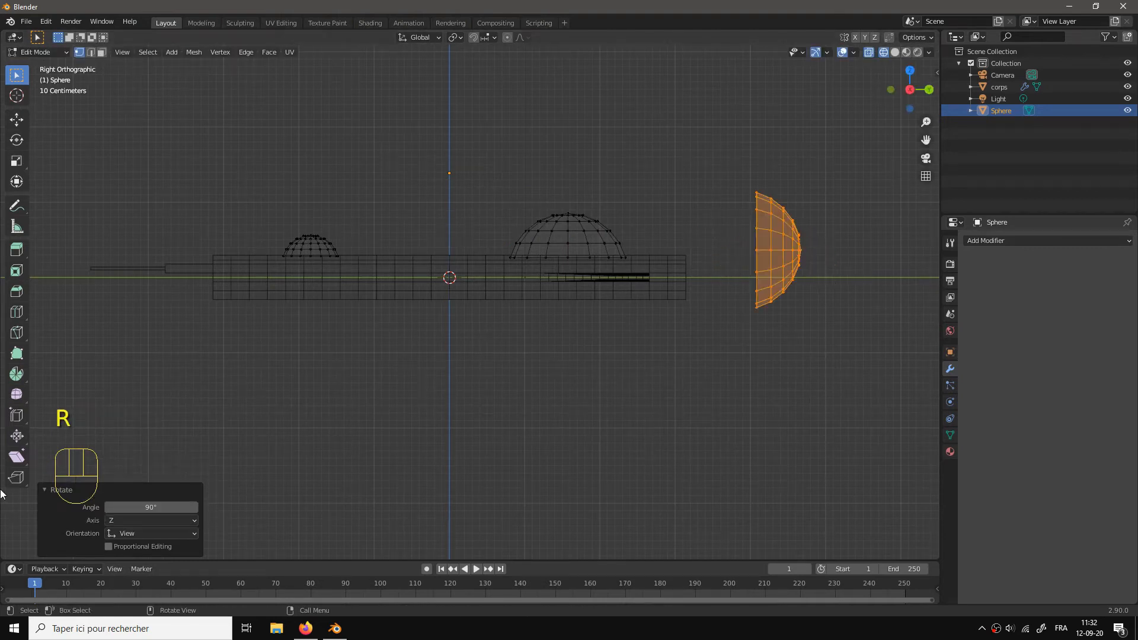
{"action": "key", "text": "r"}
{"action": "key", "text": "Return"}
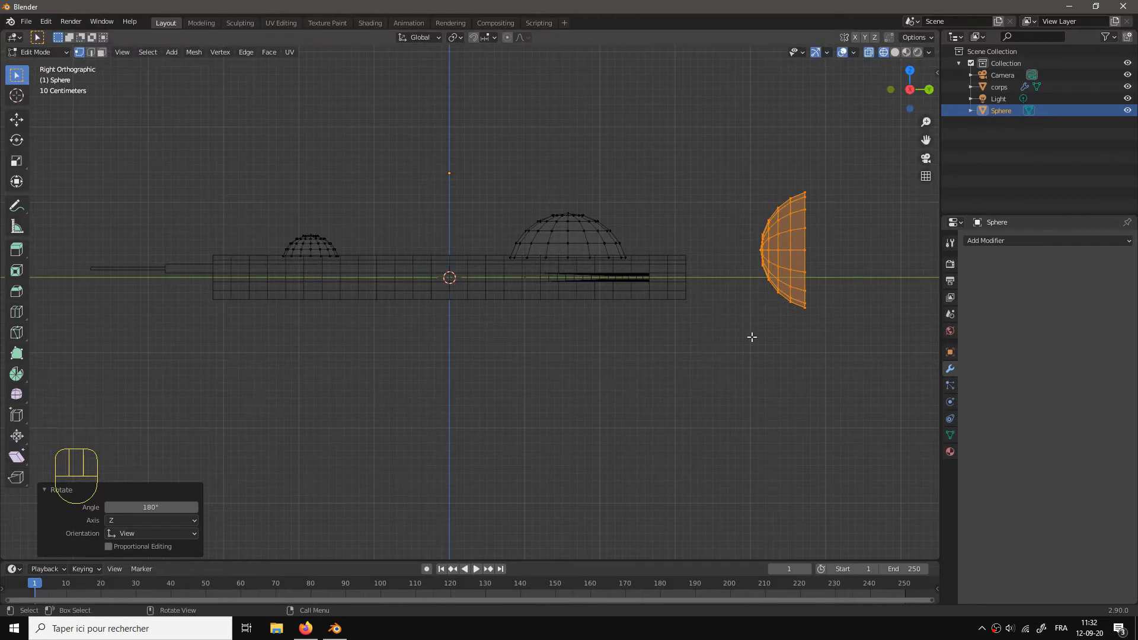
Step: Delete the pole vertex at the tip of the rotated dome behind the ship to open a hole
{"action": "mouse_move", "coordinate": [793, 366]}
{"action": "left_mouse_down"}
{"action": "mouse_move", "coordinate": [688, 379]}
{"action": "mouse_move", "coordinate": [755, 447]}
{"action": "mouse_move", "coordinate": [688, 384]}
{"action": "mouse_move", "coordinate": [732, 397]}
{"action": "mouse_move", "coordinate": [711, 384]}
{"action": "mouse_move", "coordinate": [782, 396]}
{"action": "mouse_move", "coordinate": [788, 387]}
{"action": "left_mouse_up"}
{"action": "left_click", "coordinate": [802, 266]}
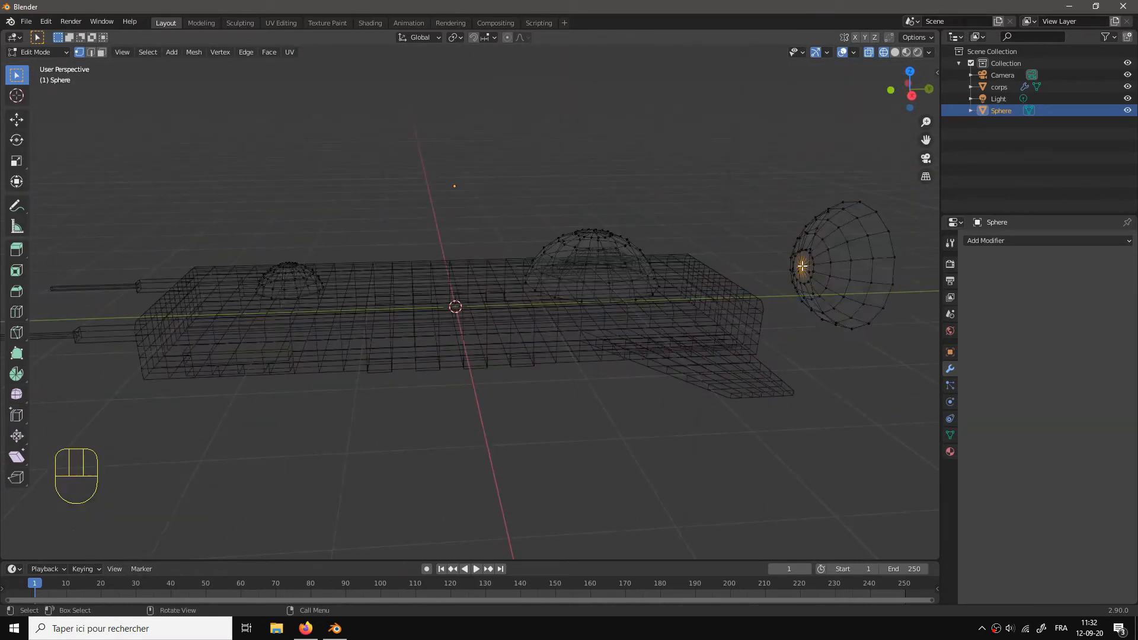
{"action": "key", "text": "x"}
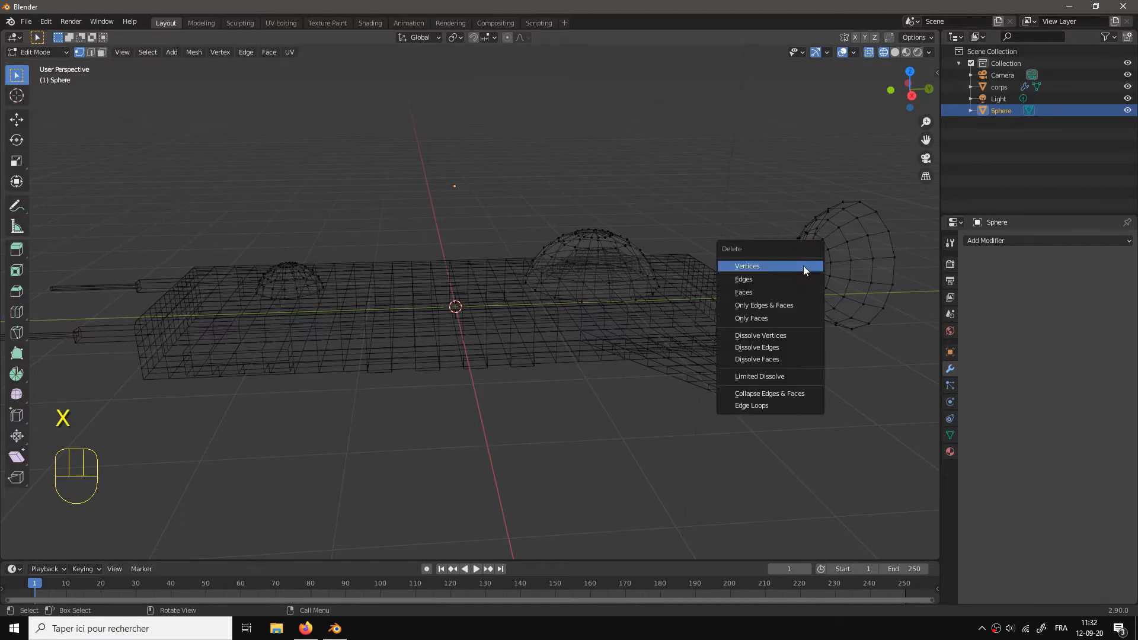
{"action": "left_click", "coordinate": [803, 265]}
Step: Extrude the hole's edge loop on the dome behind the ship about -0.20 m along Y and scale it by 0.675
{"action": "left_click_drag", "start_coordinate": [811, 258], "coordinate": [732, 336]}
{"action": "scroll", "coordinate": [732, 336], "scroll_direction": "up", "scroll_amount": 2}
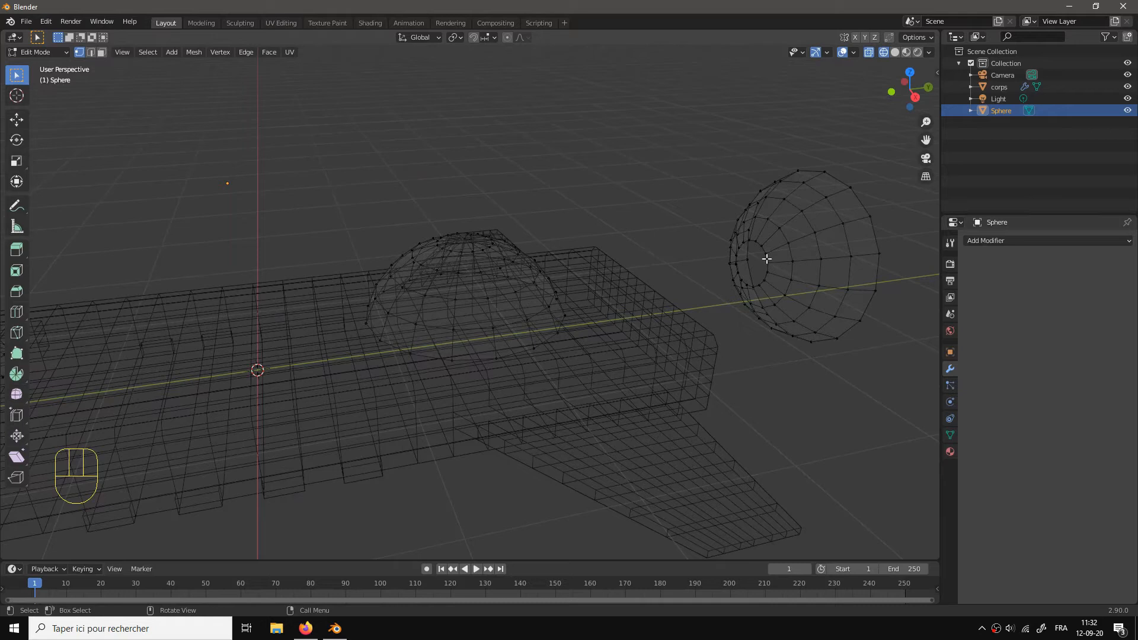
{"action": "left_click", "coordinate": [767, 259], "text": "alt"}
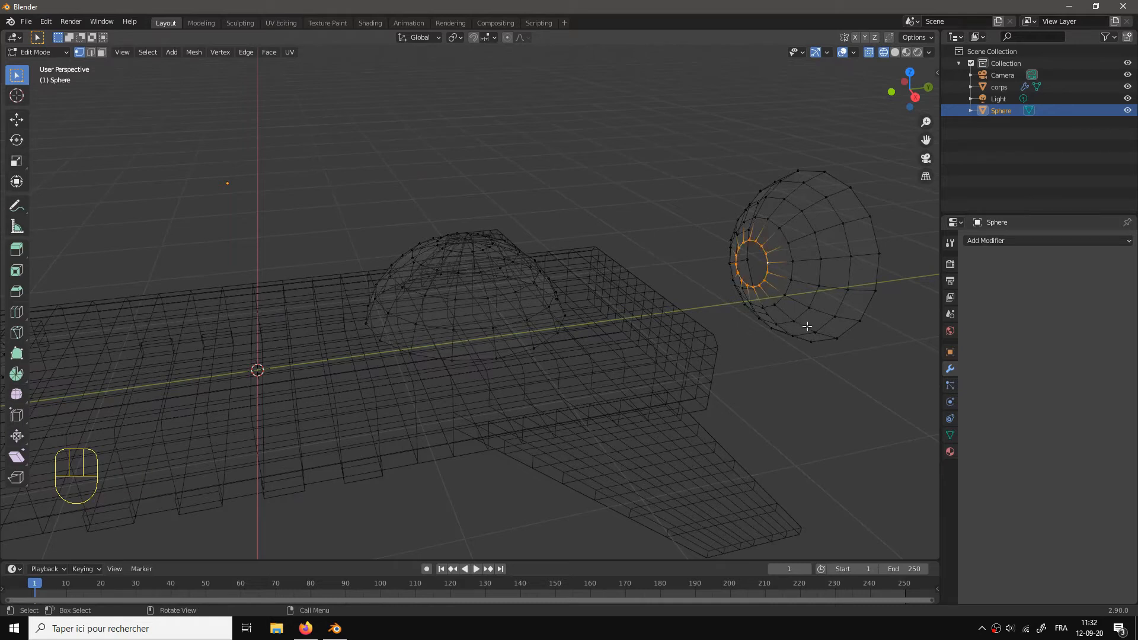
{"action": "key", "text": "e"}
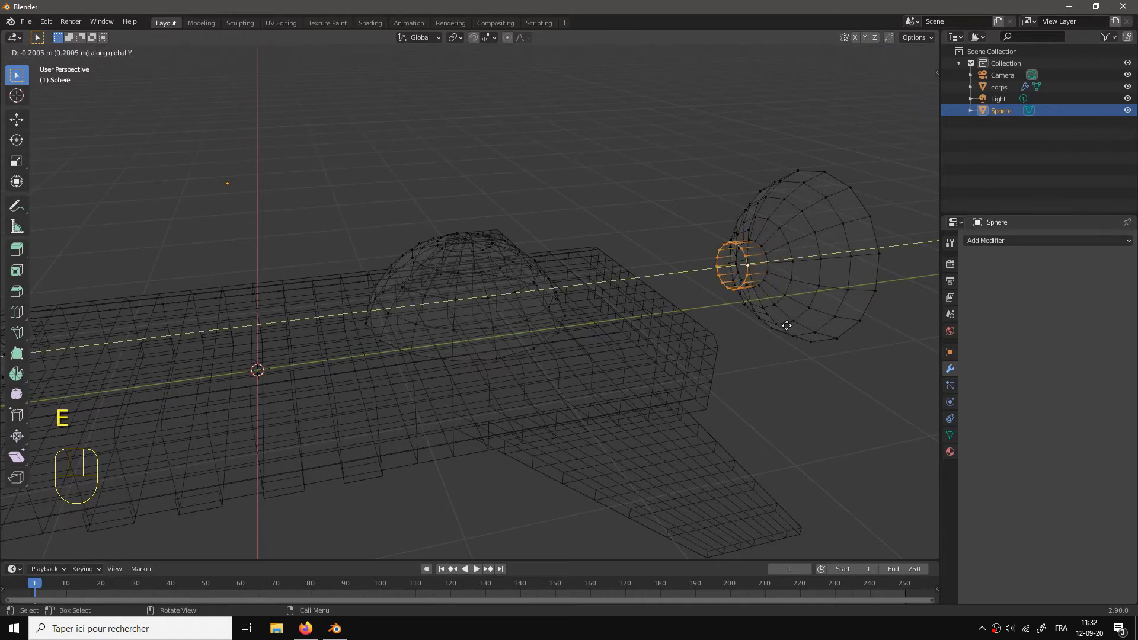
{"action": "left_click", "coordinate": [787, 326]}
{"action": "key", "text": "s"}
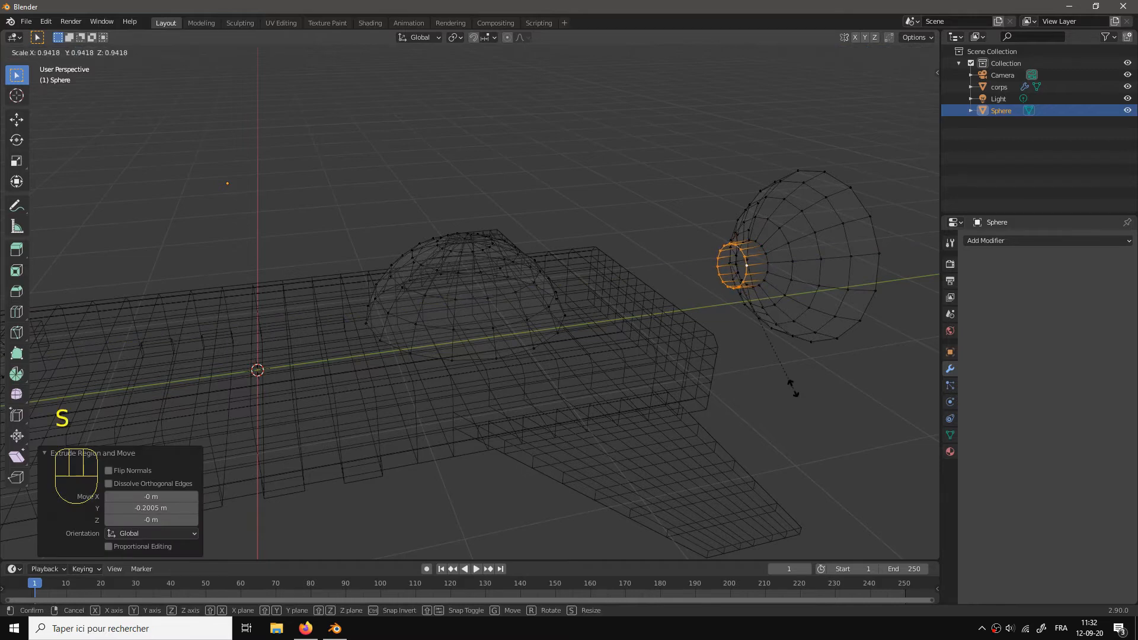
{"action": "left_click", "coordinate": [778, 351]}
{"action": "left_click_drag", "start_coordinate": [846, 381], "coordinate": [716, 358]}
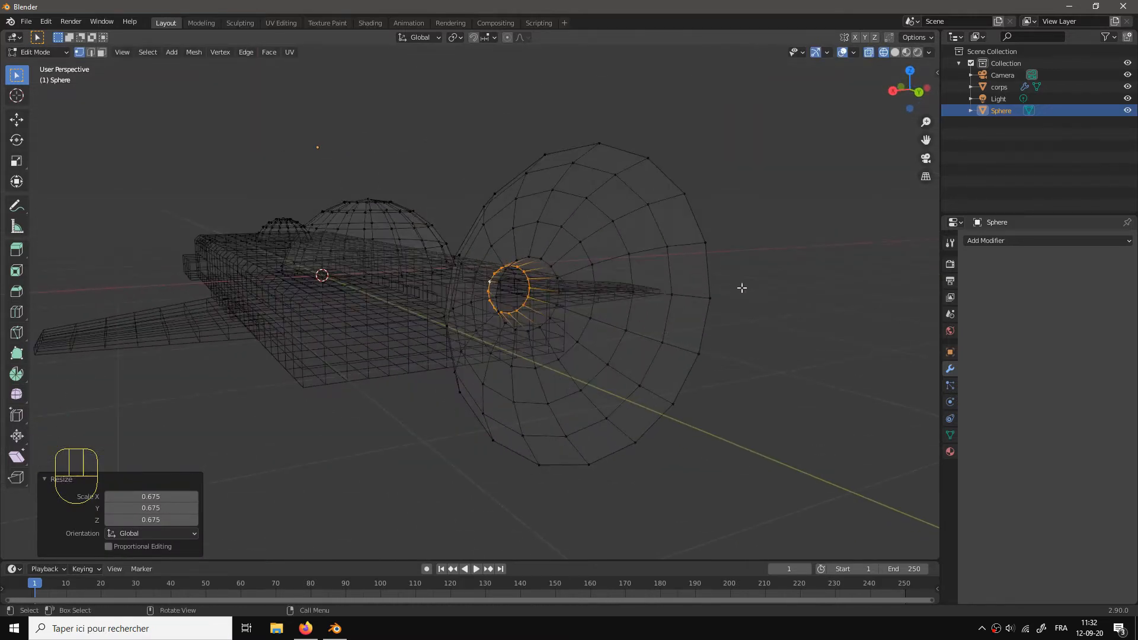
{"action": "left_click_drag", "start_coordinate": [742, 285], "coordinate": [839, 318]}
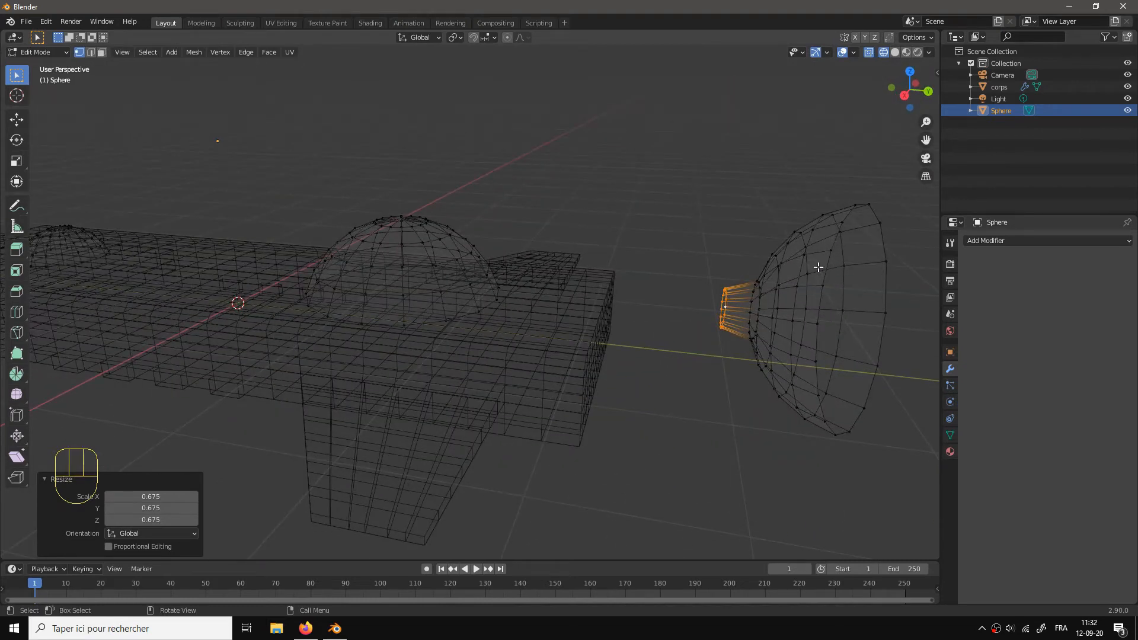
Step: Leave mesh editing and display the spaceship in solid shading
{"action": "key", "text": "Tab"}
{"action": "left_click_drag", "start_coordinate": [818, 266], "coordinate": [677, 338]}
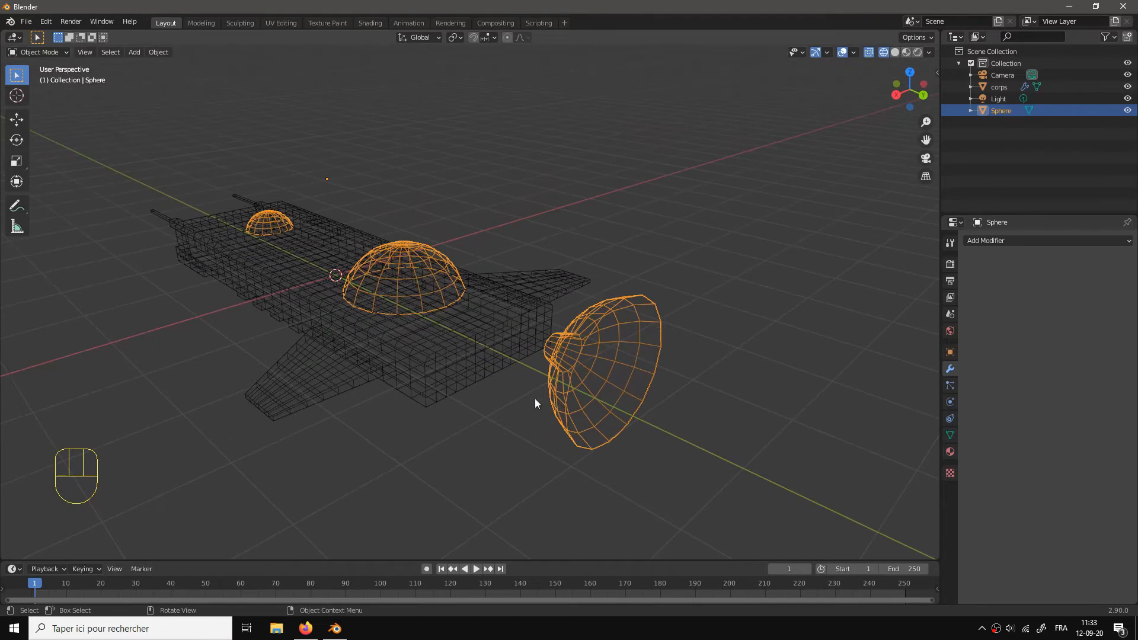
{"action": "left_click_drag", "start_coordinate": [534, 398], "coordinate": [558, 393]}
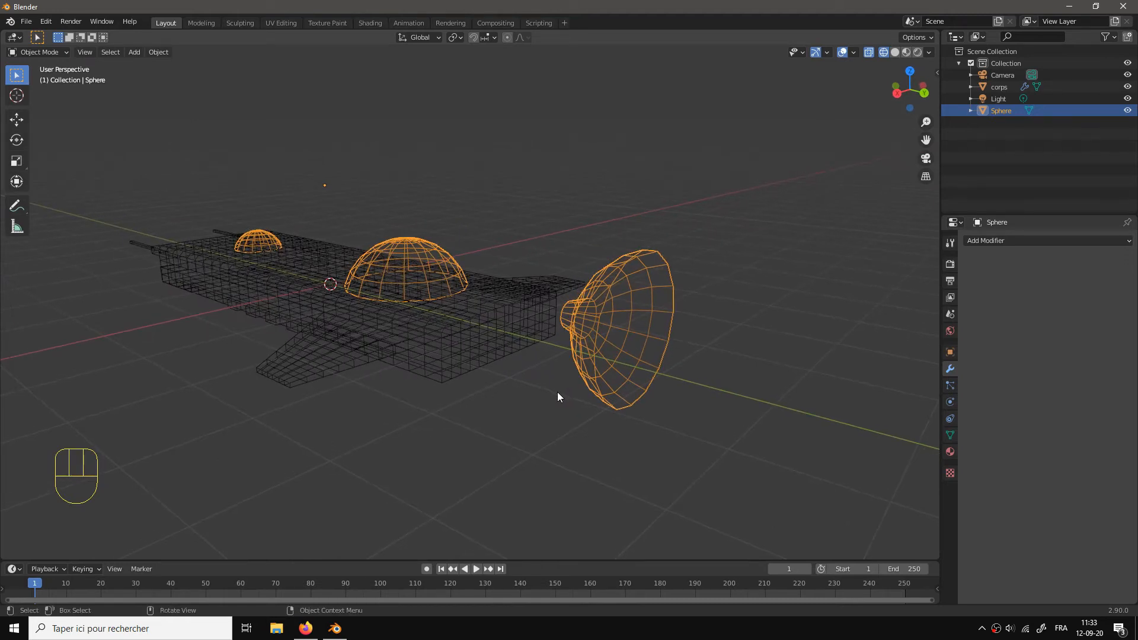
{"action": "key", "text": "Tab"}
{"action": "key", "text": "Tab"}
{"action": "scroll", "coordinate": [557, 409], "scroll_direction": "down", "scroll_amount": 1}
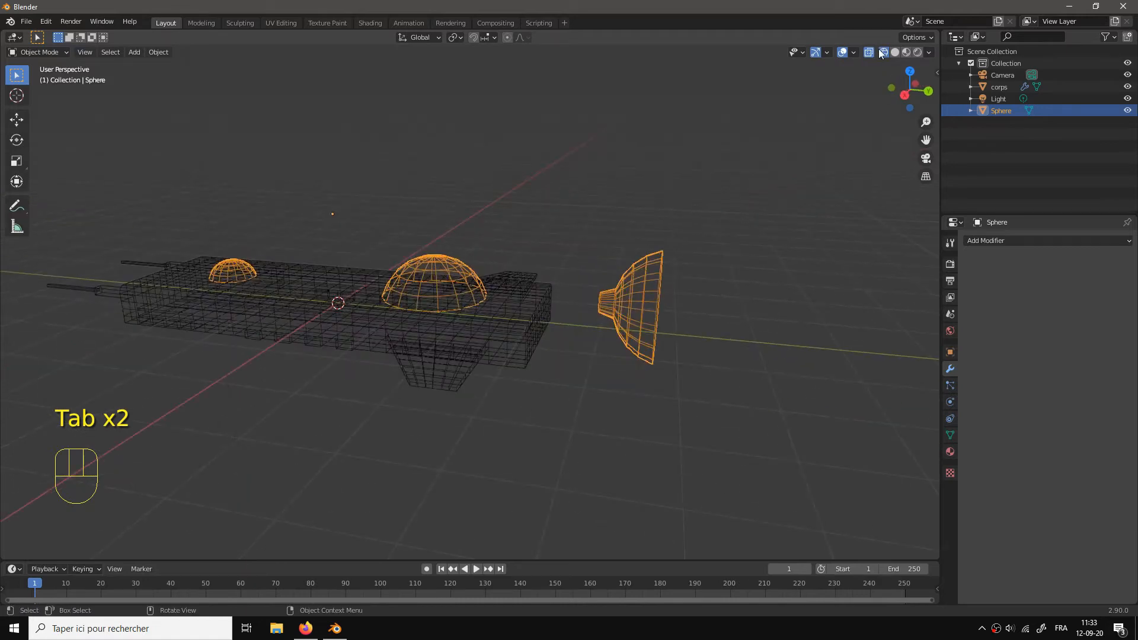
{"action": "left_click", "coordinate": [895, 52]}
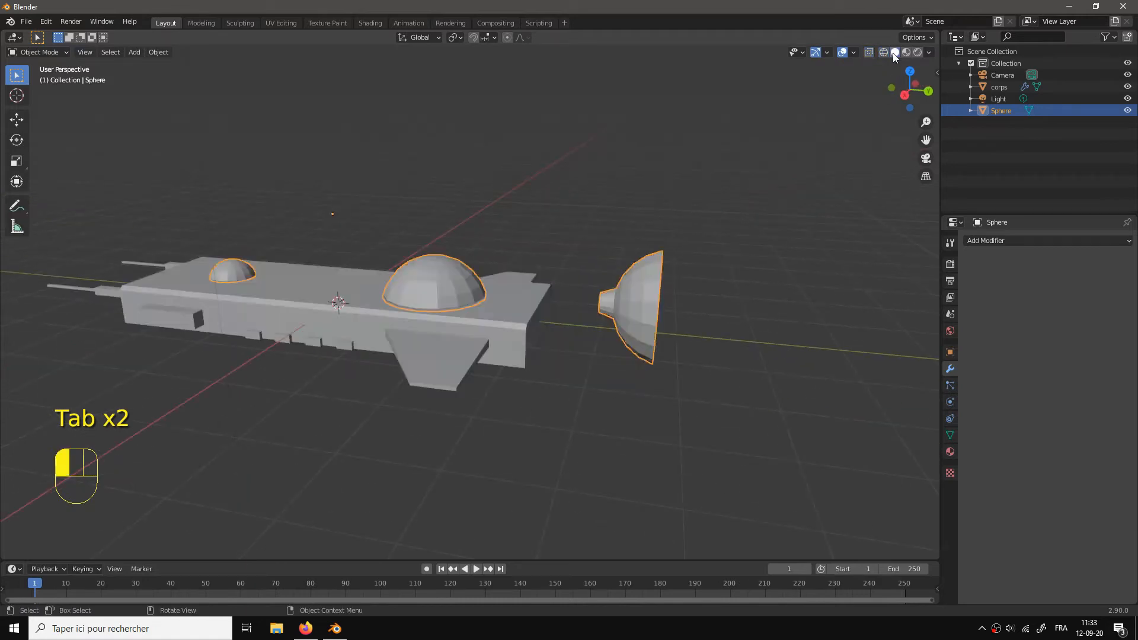
{"action": "left_click_drag", "start_coordinate": [681, 285], "coordinate": [742, 288]}
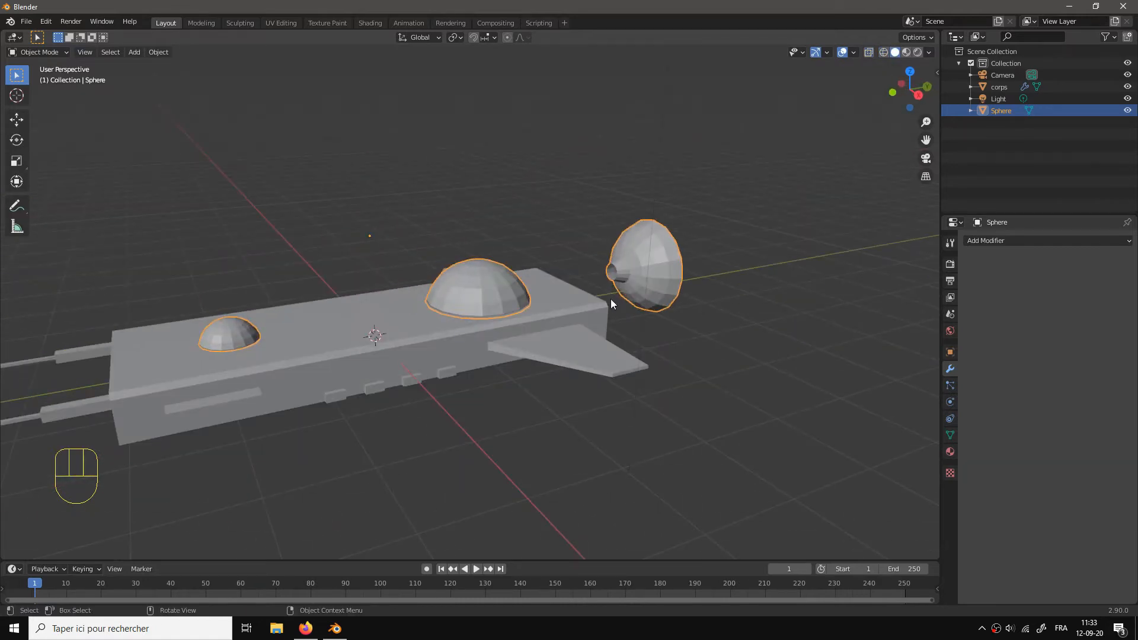
Step: In side view, move the entire thruster mesh about 0.255 m along Y and -0.397 m along Z
{"action": "key", "text": "Tab"}
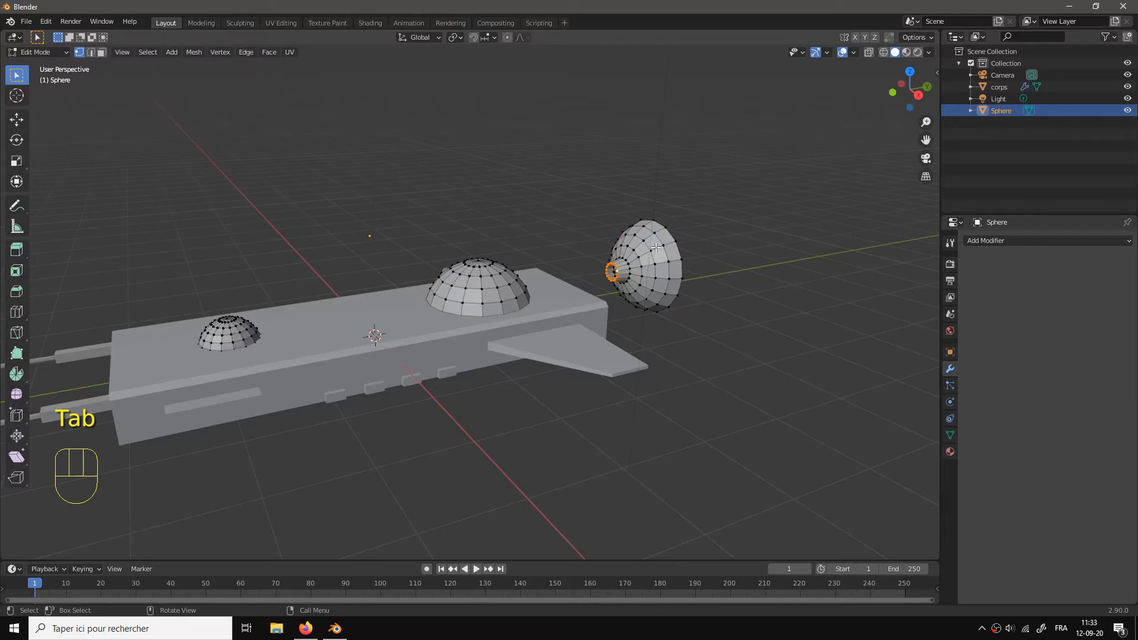
{"action": "key", "text": "l"}
{"action": "key", "text": "KP_3"}
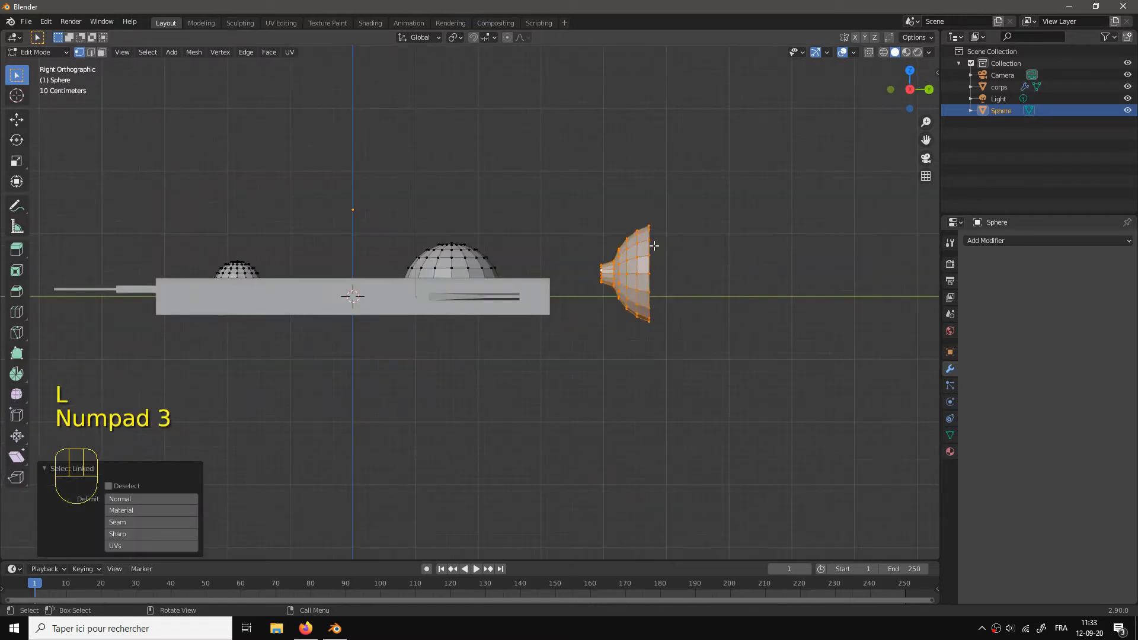
{"action": "key", "text": "g"}
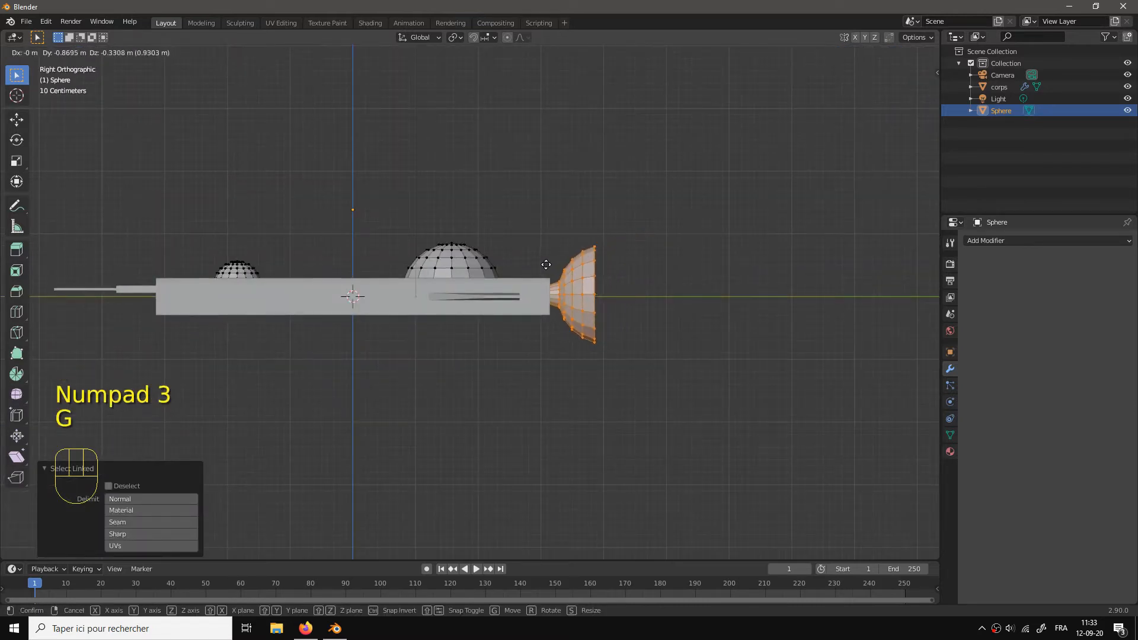
{"action": "left_click", "coordinate": [616, 268]}
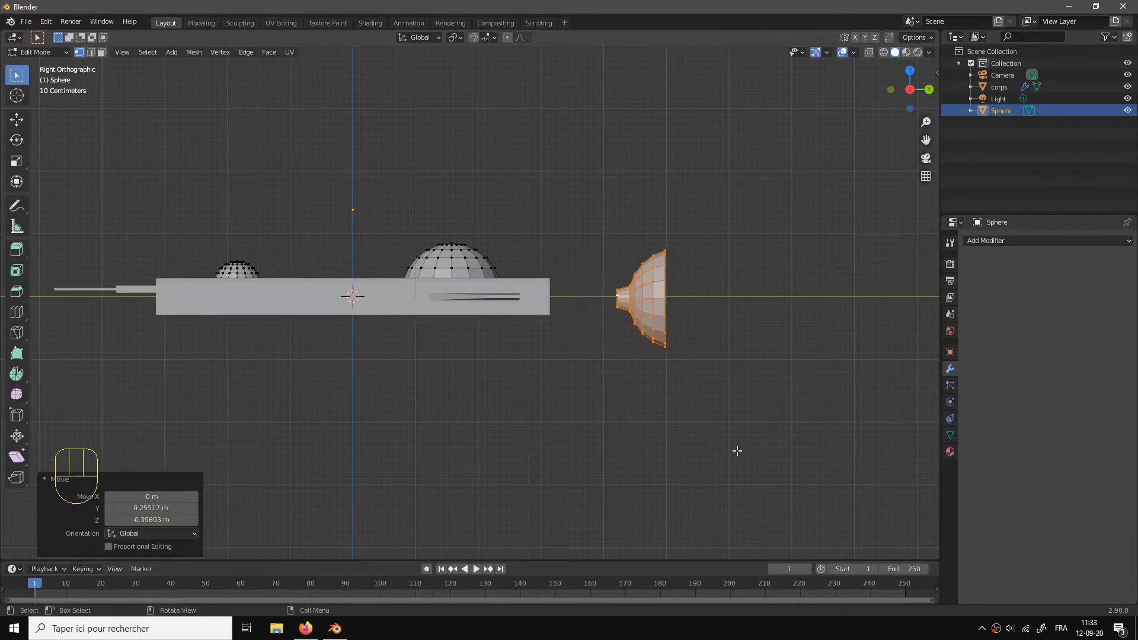
Step: Scale the thruster by 0.700 and move it about -1.229 m along Y and 0.057 m along Z against the hull's rear
{"action": "key", "text": "s"}
{"action": "left_click", "coordinate": [705, 407]}
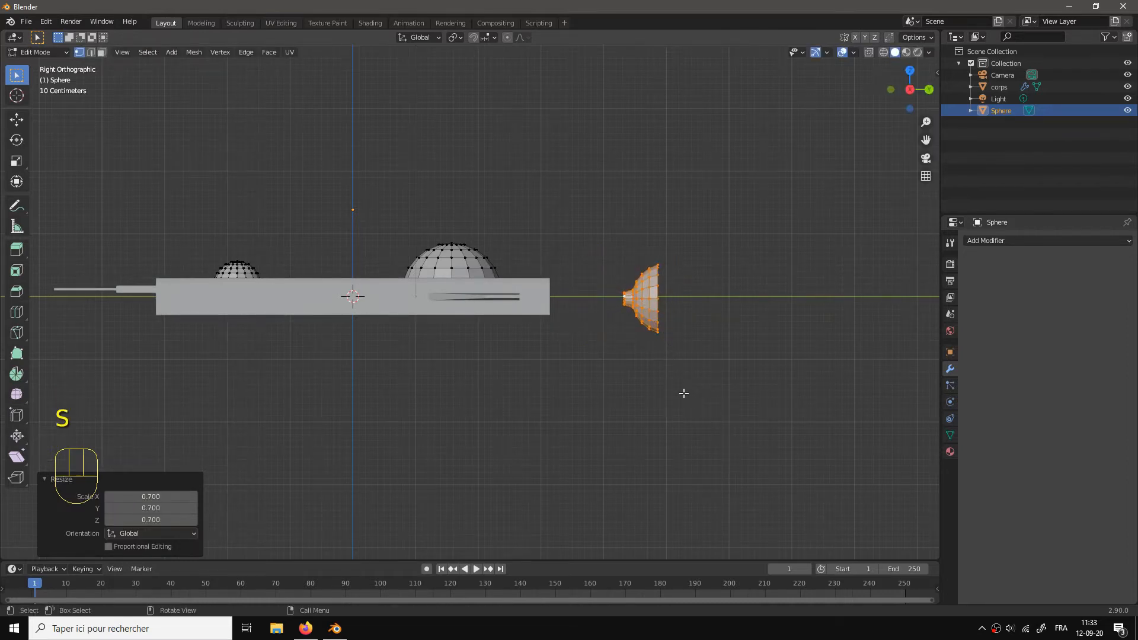
{"action": "key", "text": "g"}
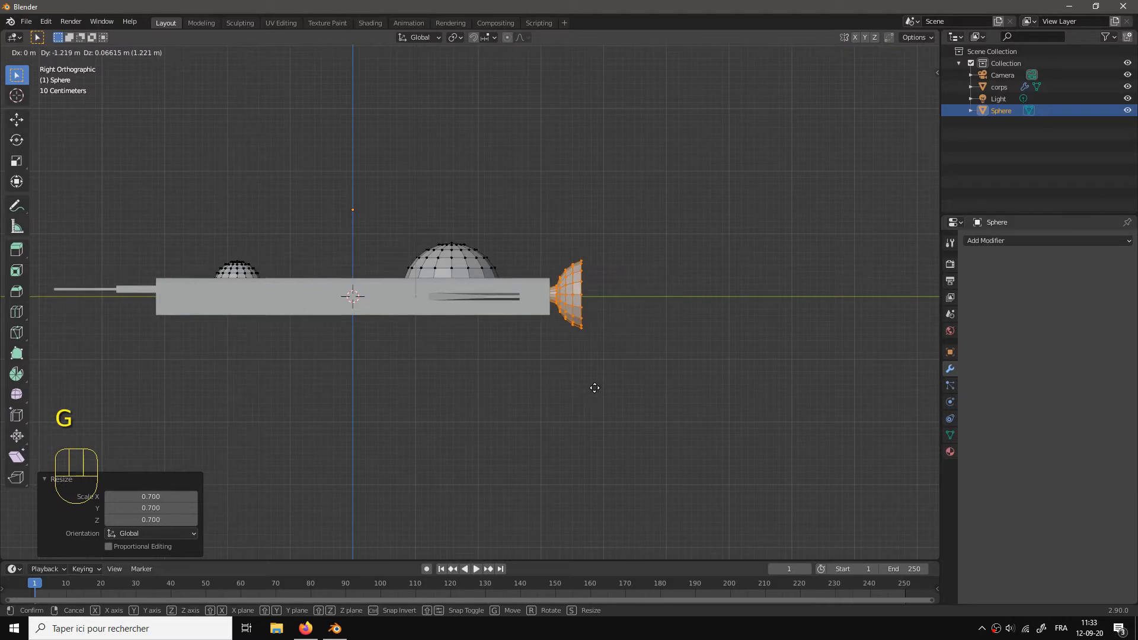
{"action": "left_click", "coordinate": [595, 389]}
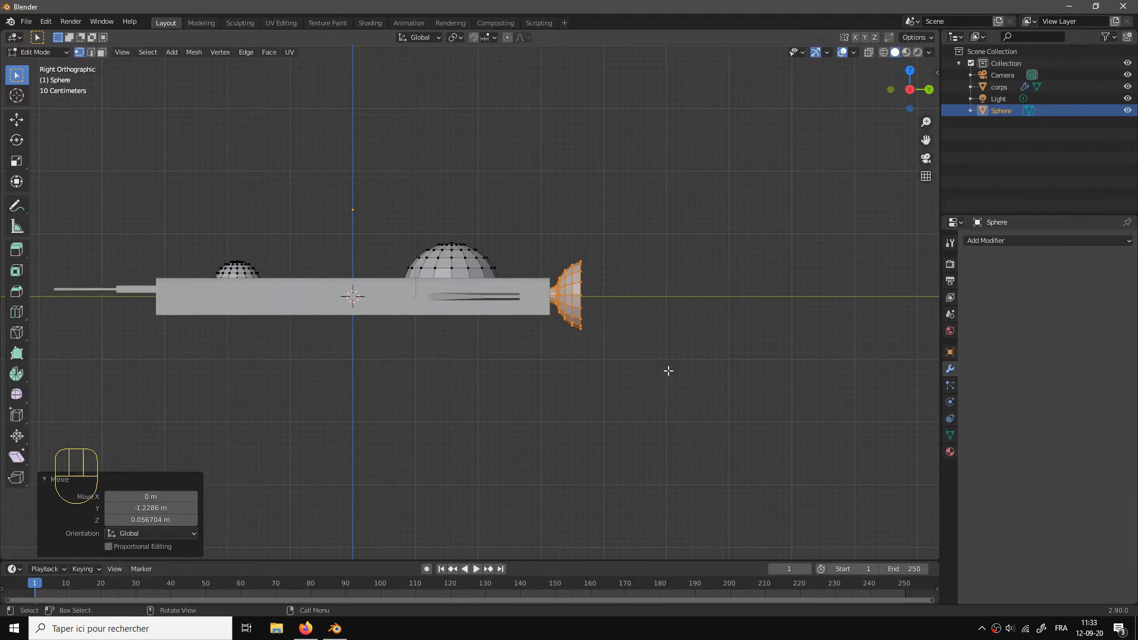
Step: Return to Object Mode, apply smooth shading to the domes and thruster object, and deselect it
{"action": "key", "text": "Tab"}
{"action": "mouse_move", "coordinate": [669, 411]}
{"action": "left_mouse_down"}
{"action": "mouse_move", "coordinate": [630, 426]}
{"action": "mouse_move", "coordinate": [704, 440]}
{"action": "mouse_move", "coordinate": [688, 421]}
{"action": "left_mouse_up"}
{"action": "right_click", "coordinate": [482, 286]}
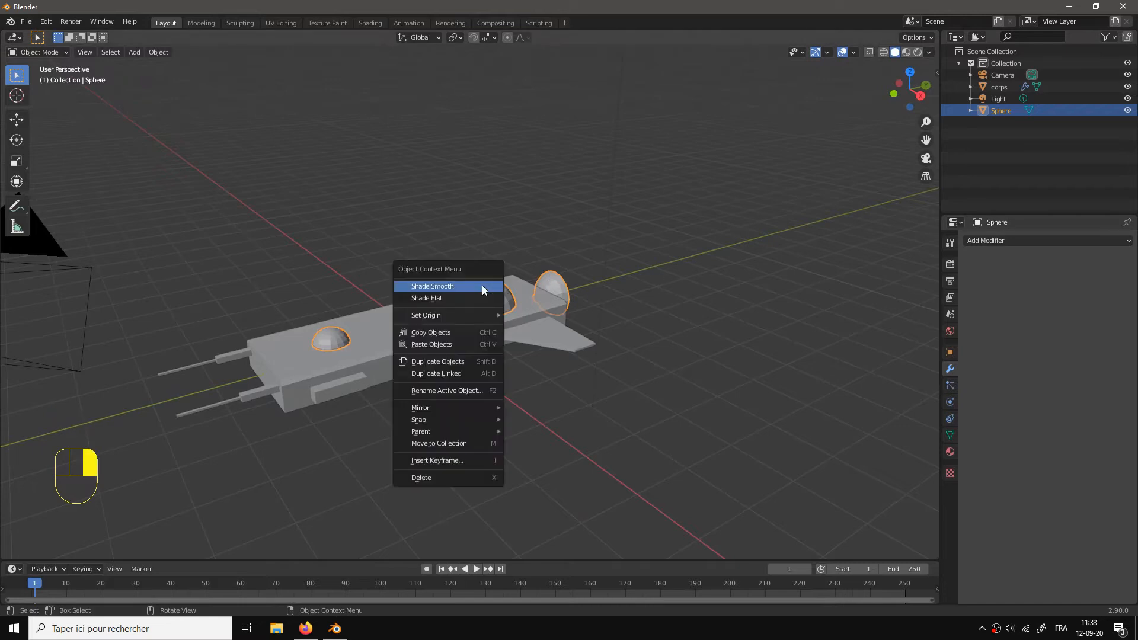
{"action": "left_click", "coordinate": [482, 286]}
{"action": "left_click_drag", "start_coordinate": [629, 308], "coordinate": [762, 364]}
{"action": "left_click", "coordinate": [699, 371]}
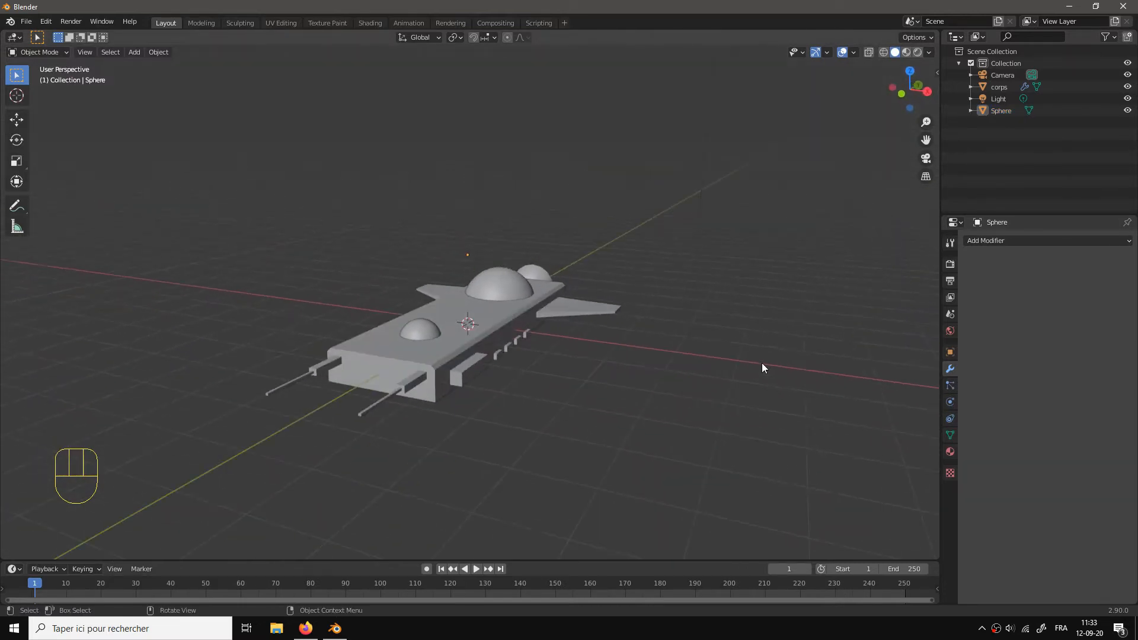
Step: Lock the camera to the view, frame the ship from its rear side with the thruster visible, and unlock the camera
{"action": "key", "text": "KP_0"}
{"action": "scroll", "coordinate": [763, 363], "scroll_direction": "up", "scroll_amount": 2}
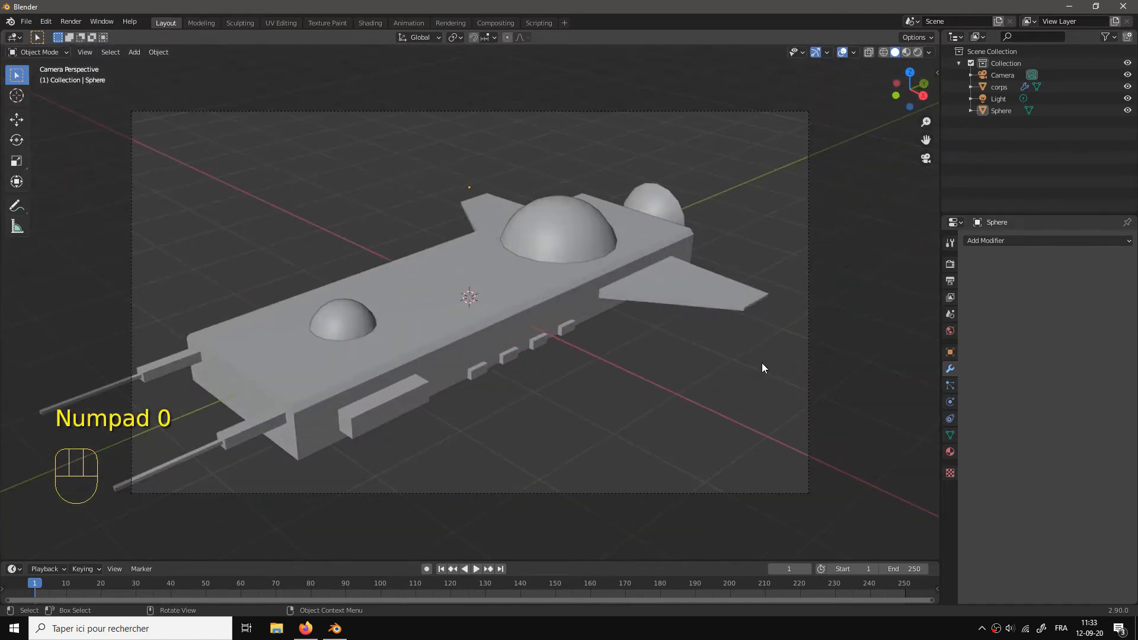
{"action": "key", "text": "n"}
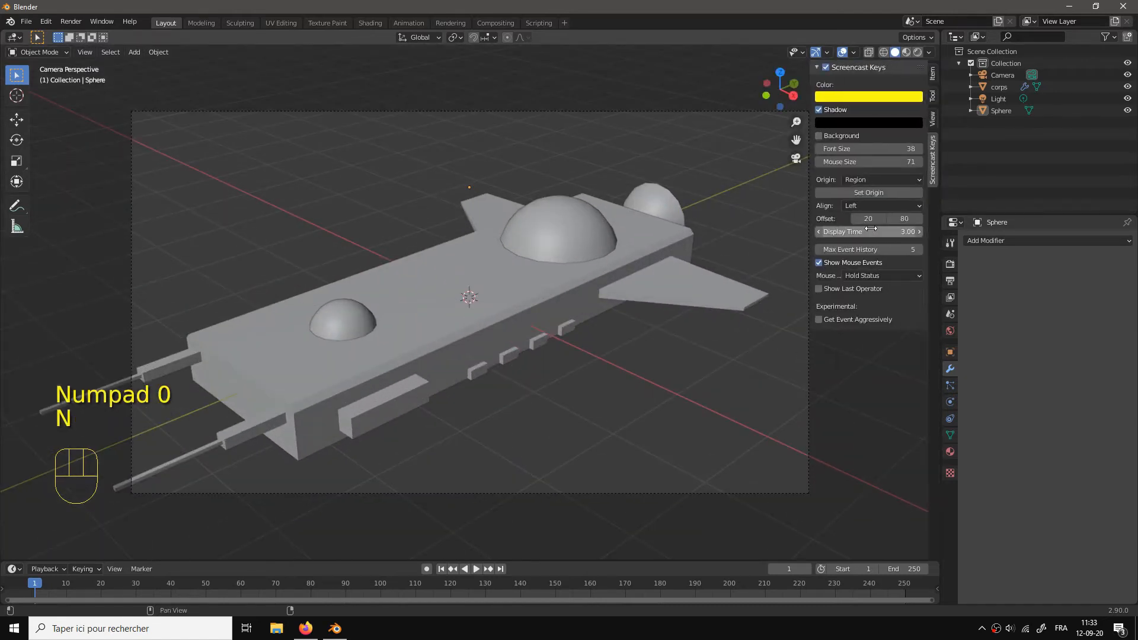
{"action": "left_click", "coordinate": [933, 123]}
{"action": "left_click", "coordinate": [865, 209]}
{"action": "left_click_drag", "start_coordinate": [595, 316], "coordinate": [542, 370]}
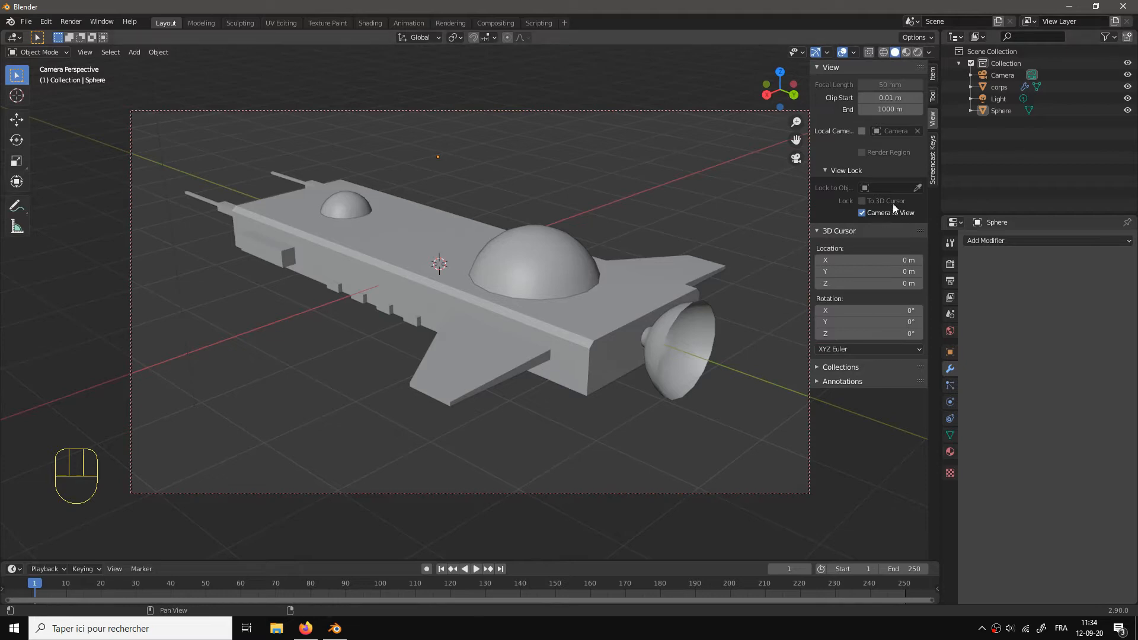
{"action": "left_click", "coordinate": [871, 215]}
{"action": "key", "text": "n"}
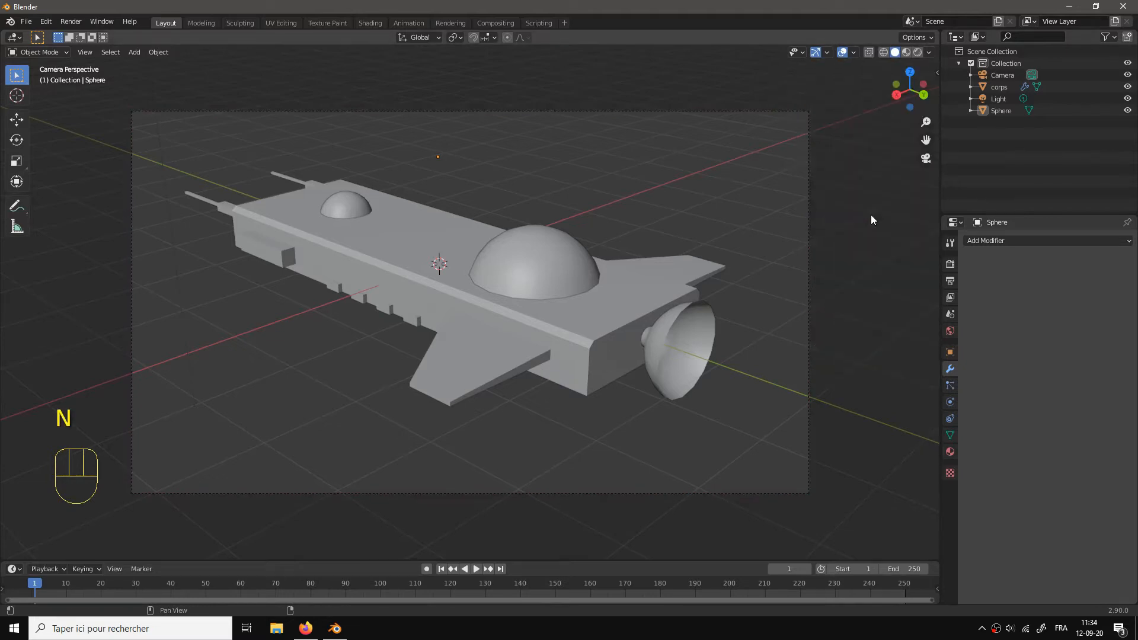
Step: Render a test image of the ship, close the result and leave the camera view
{"action": "key", "text": "F12"}
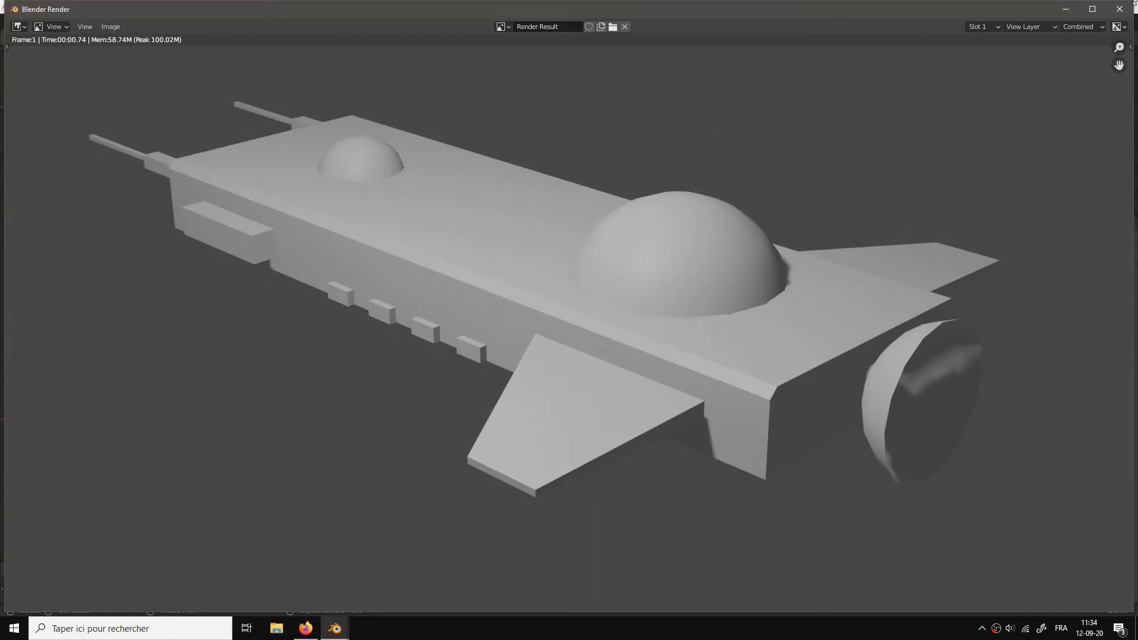
{"action": "left_click", "coordinate": [1120, 9]}
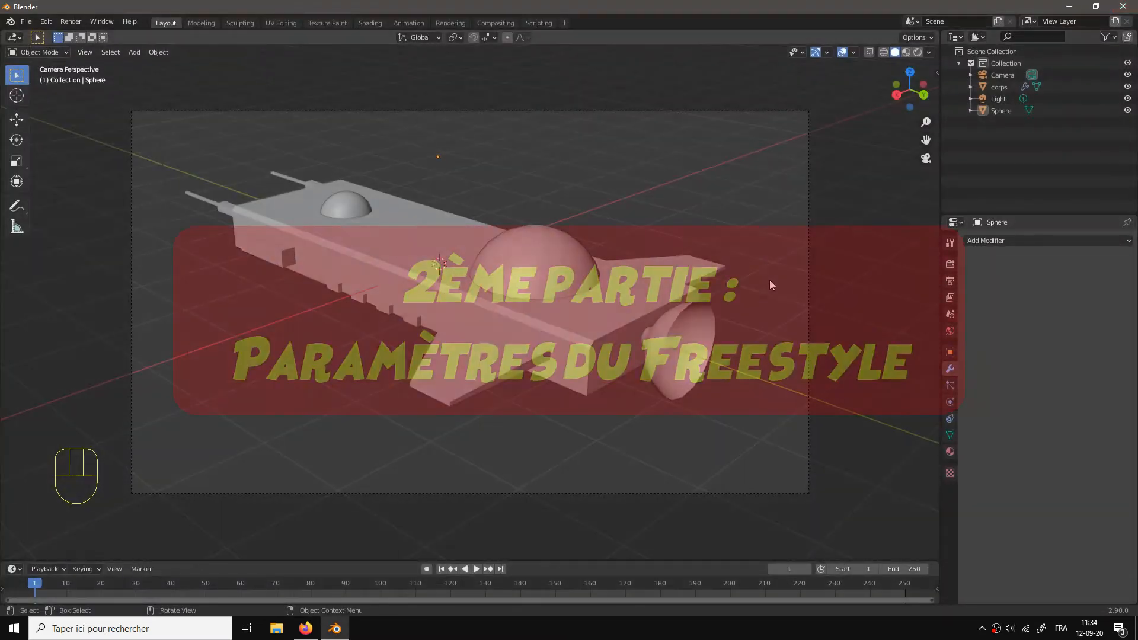
{"action": "key", "text": "KP_0"}
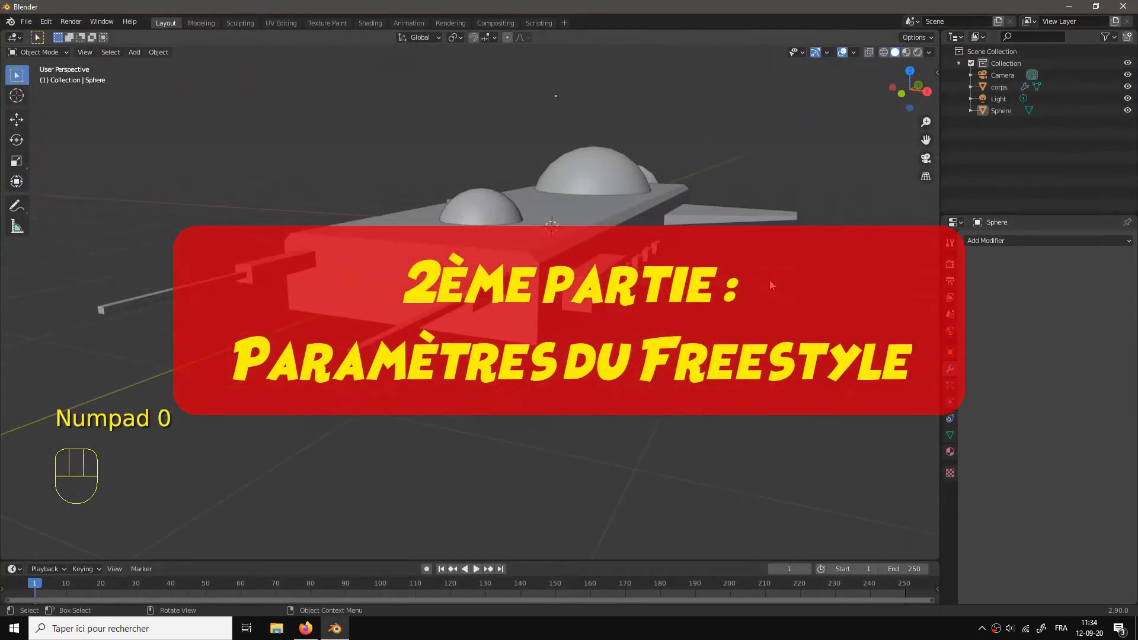
{"action": "left_click_drag", "start_coordinate": [770, 280], "coordinate": [738, 291]}
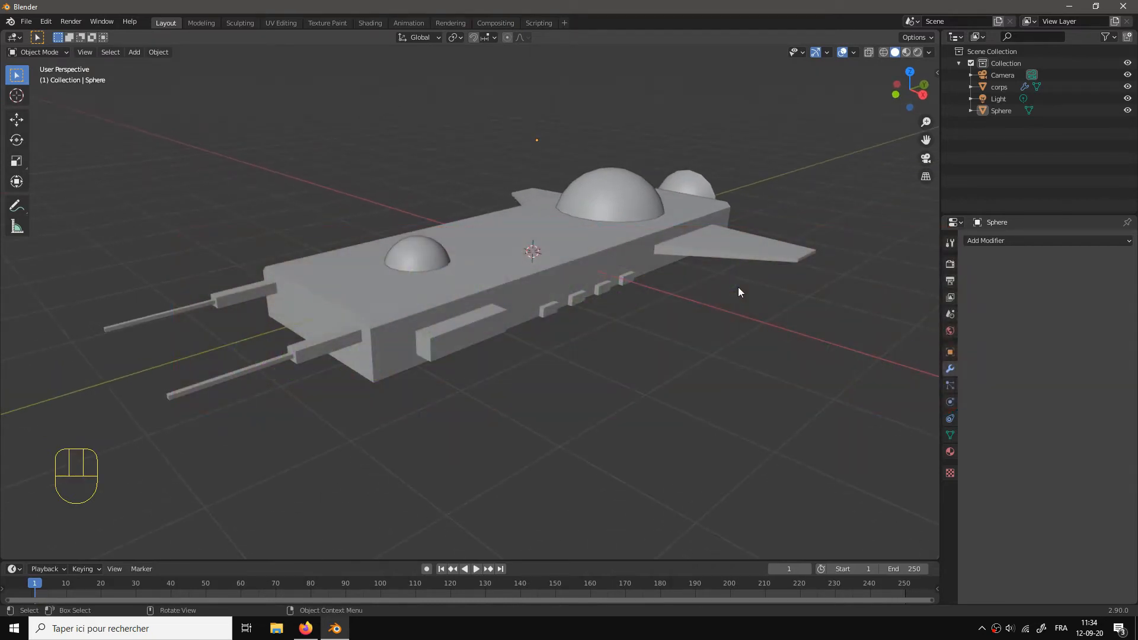
Step: Set the render engine to Cycles with GPU Compute as the device
{"action": "left_click", "coordinate": [950, 264]}
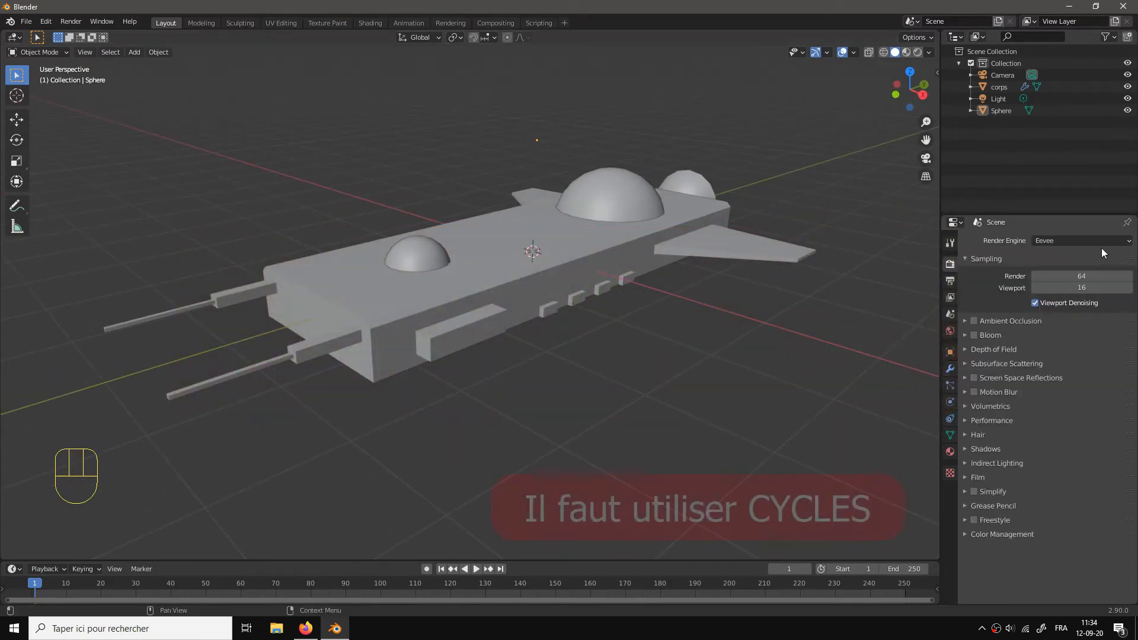
{"action": "left_click", "coordinate": [1068, 240]}
{"action": "left_click", "coordinate": [1051, 280]}
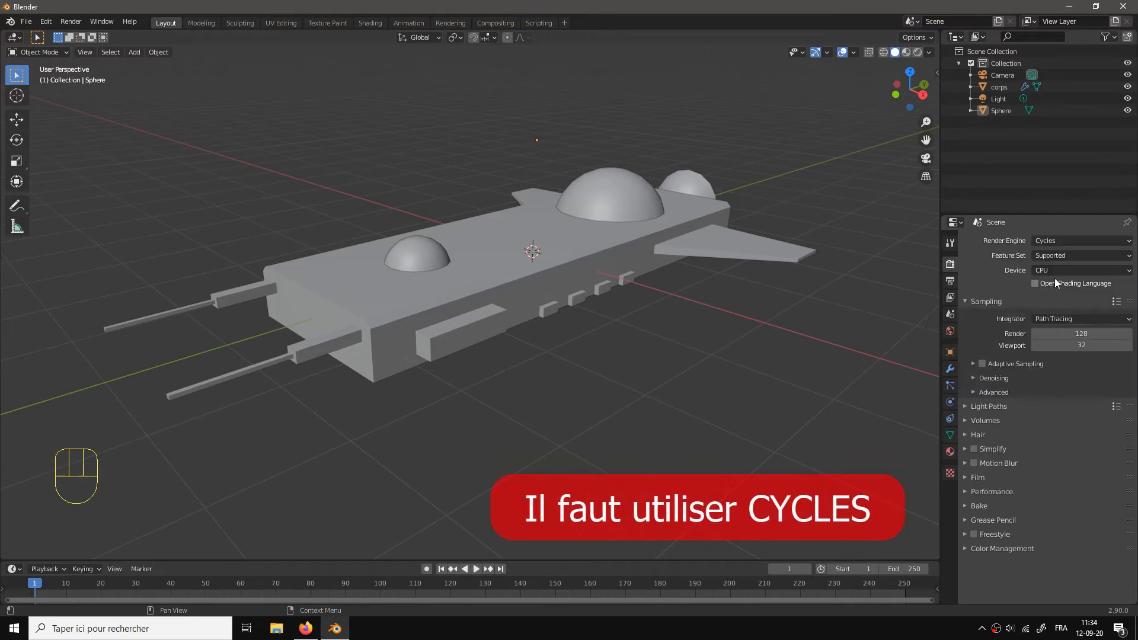
{"action": "left_click", "coordinate": [1059, 270]}
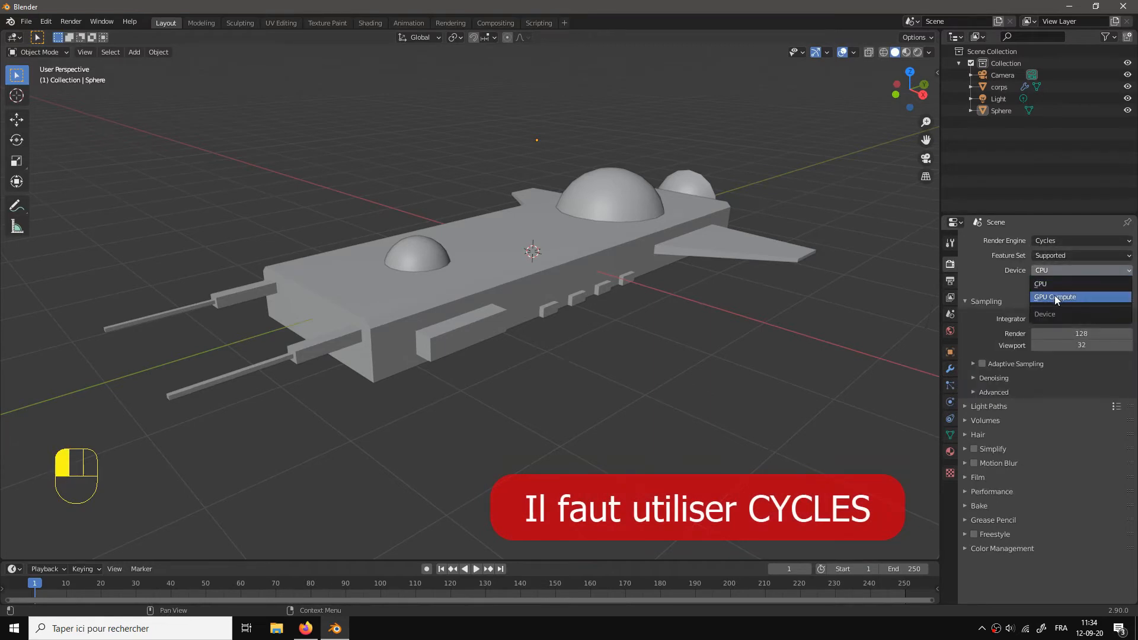
{"action": "left_click", "coordinate": [1056, 298]}
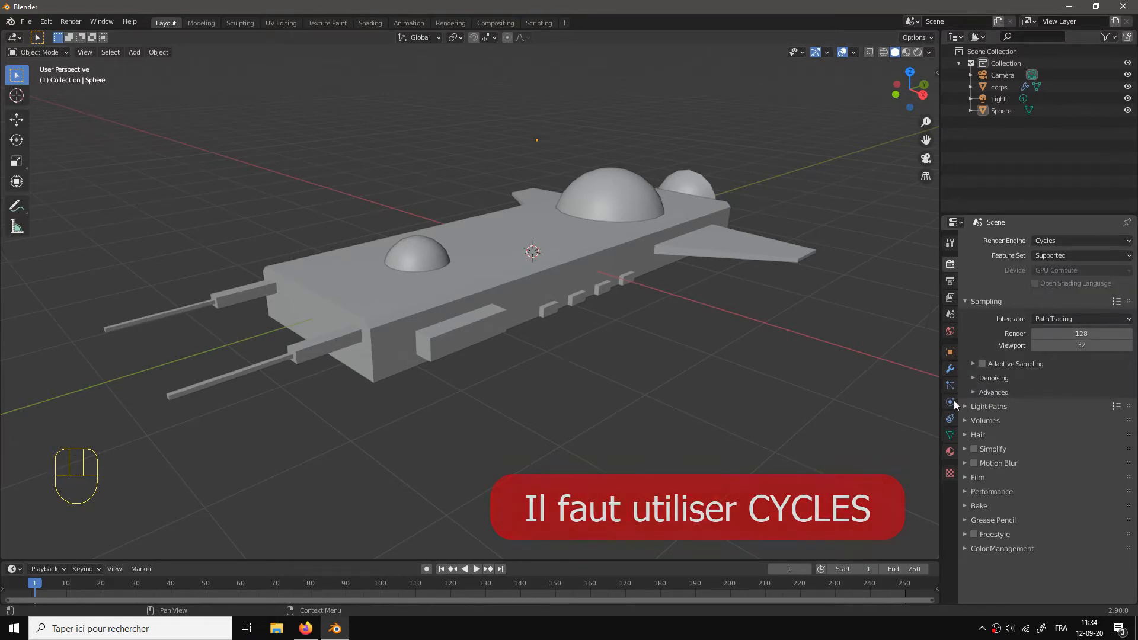
Step: Enable the Transparent option in the render's Film settings
{"action": "left_click", "coordinate": [967, 301]}
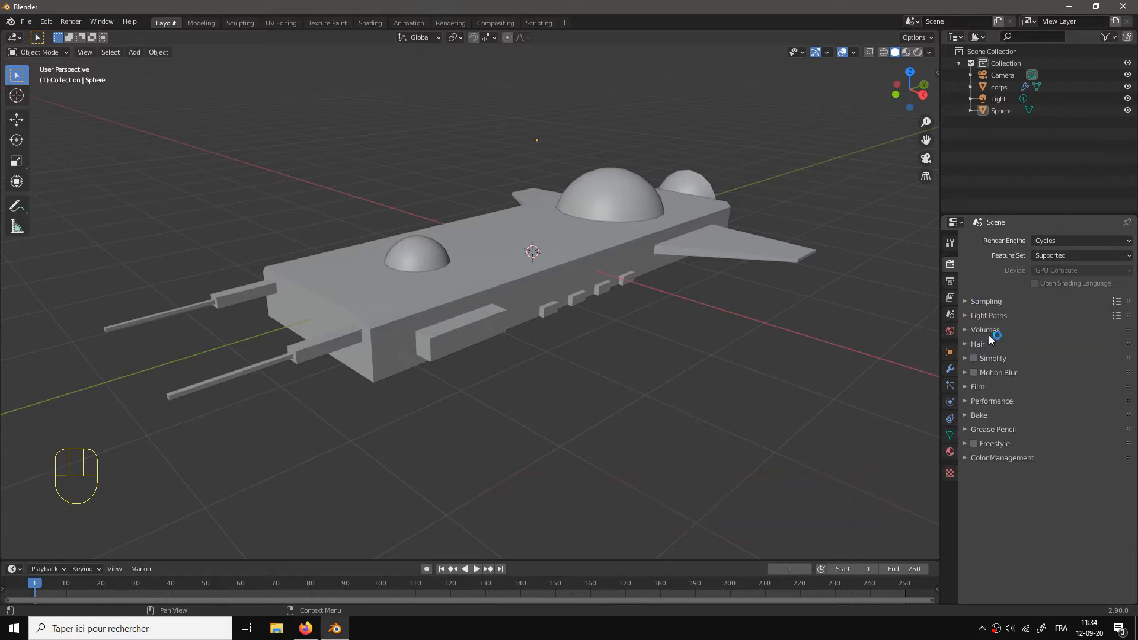
{"action": "left_click", "coordinate": [965, 387]}
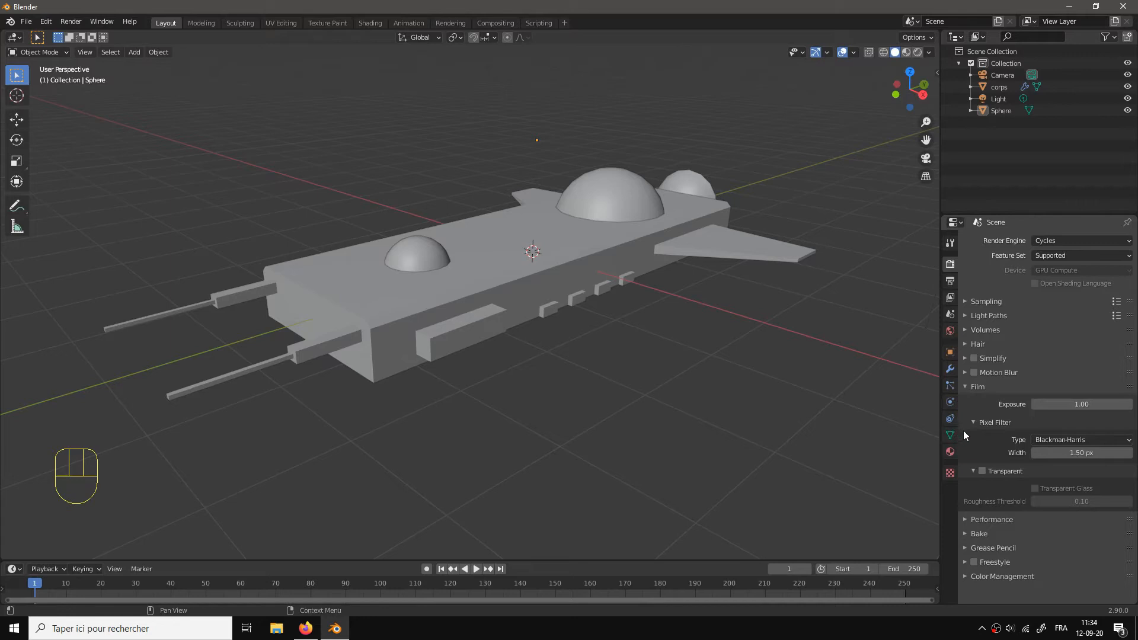
{"action": "left_click", "coordinate": [982, 471]}
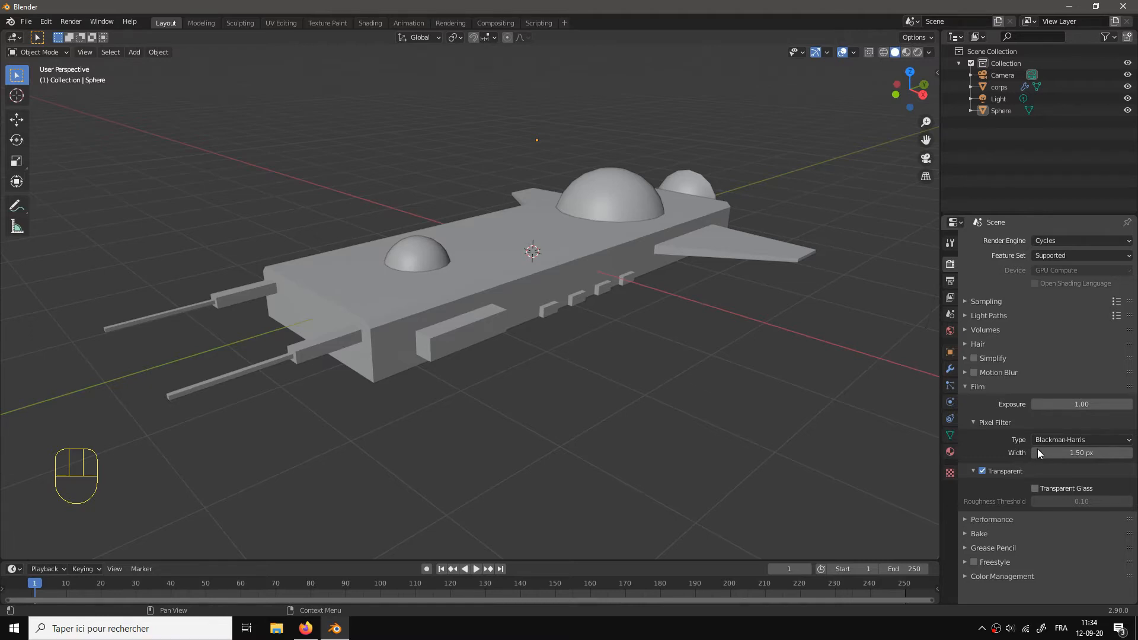
Step: Set the Film pixel filter width to 0.05 px
{"action": "left_click", "coordinate": [1080, 454]}
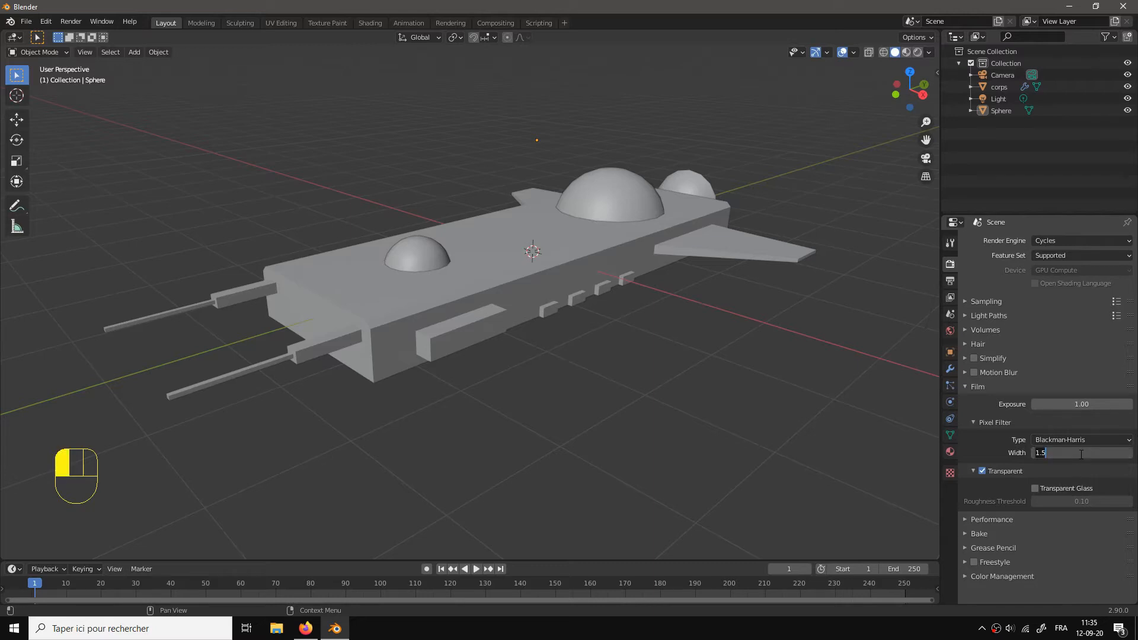
{"action": "type", "text": "0.05"}
{"action": "key", "text": "Return"}
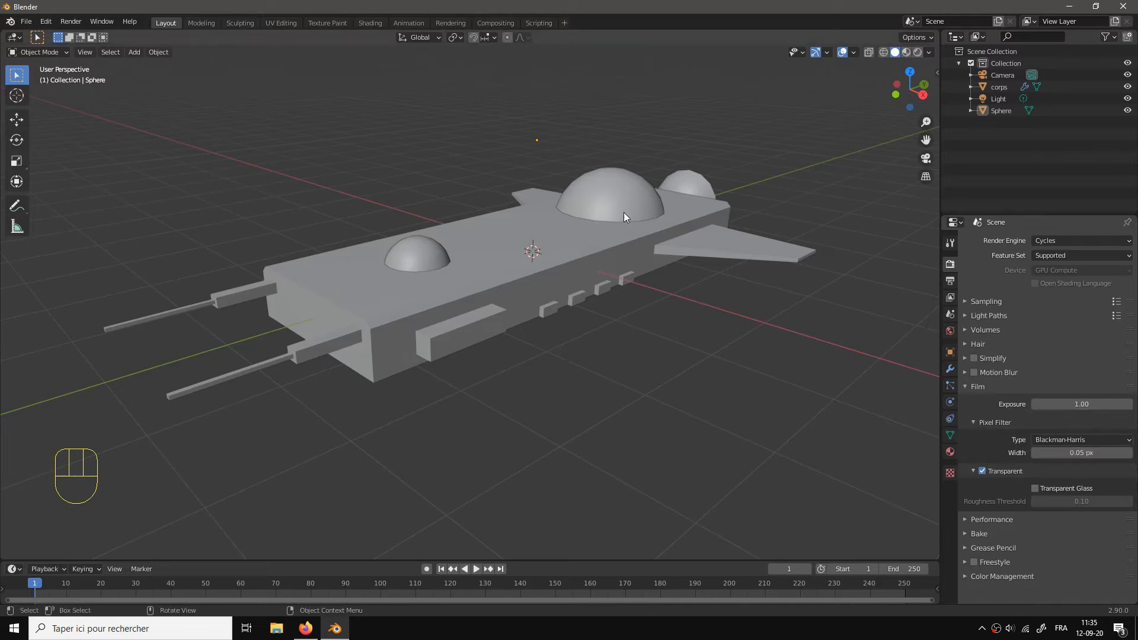
Step: Render a test image to check the sharper edges and transparent background, and close the render window
{"action": "key", "text": "F12"}
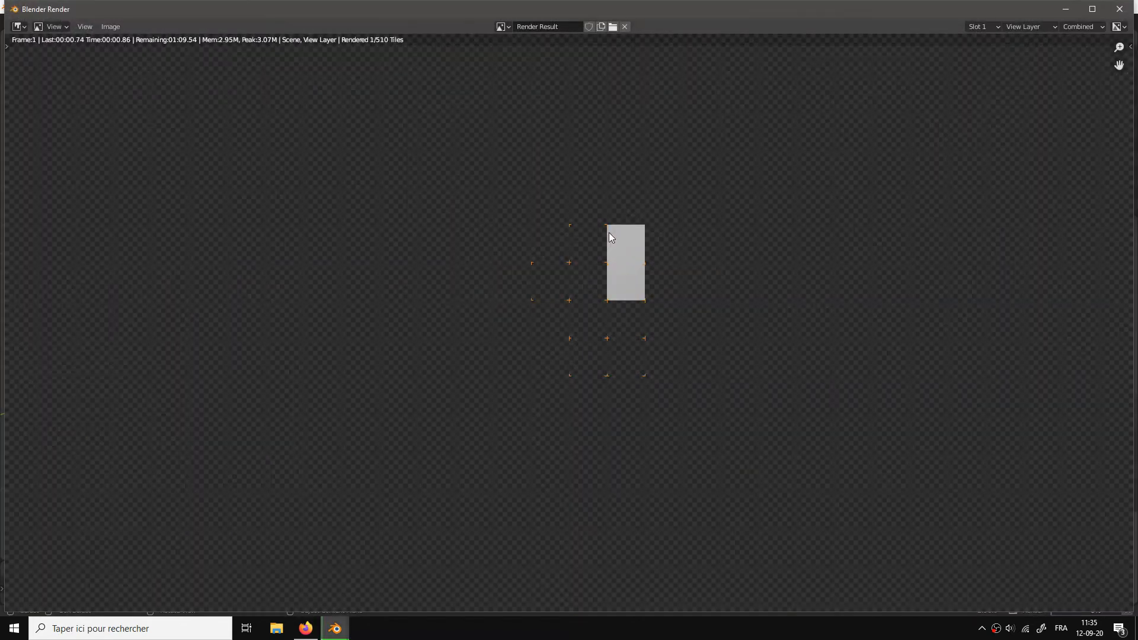
{"action": "scroll", "coordinate": [613, 234], "scroll_direction": "down", "scroll_amount": 1}
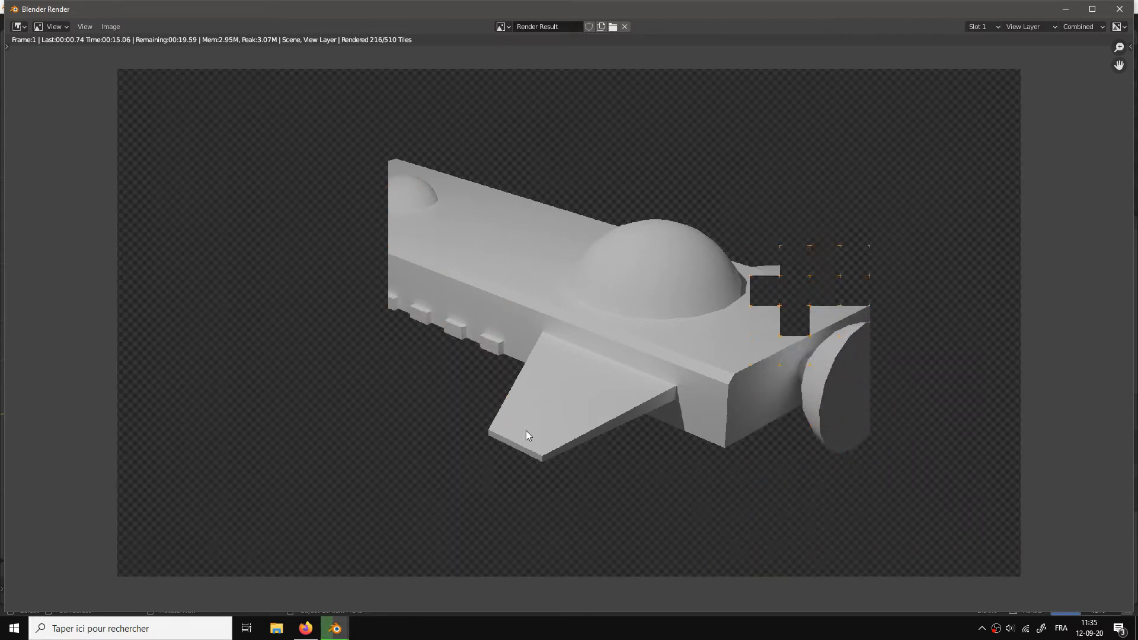
{"action": "left_click", "coordinate": [1115, 9]}
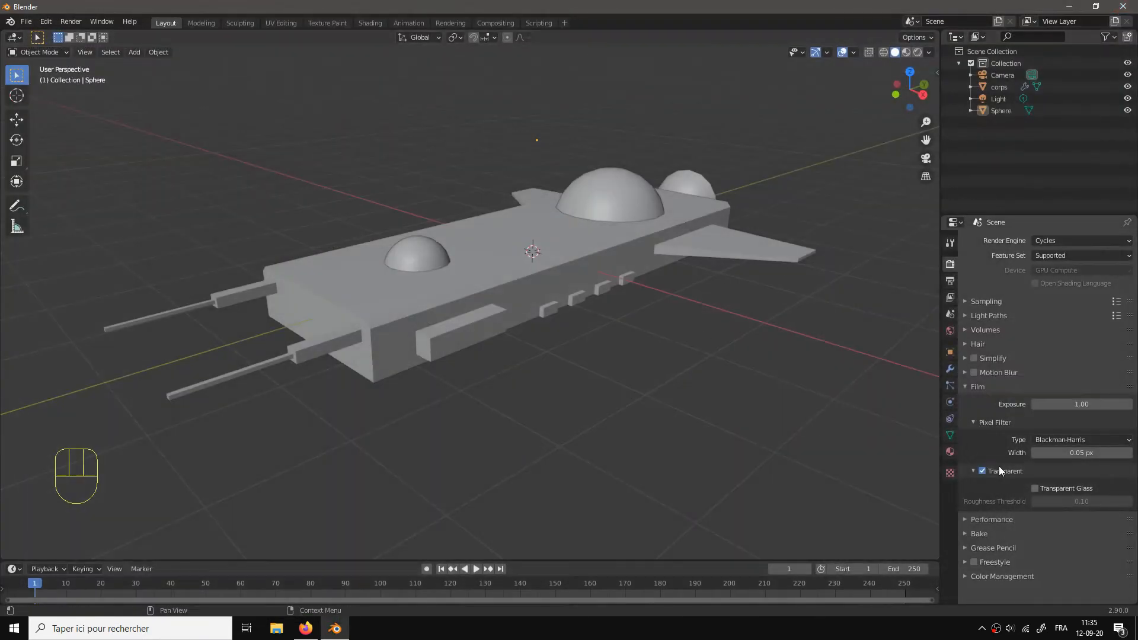
Step: Enable Freestyle line rendering in the render settings
{"action": "left_click", "coordinate": [968, 560]}
{"action": "scroll", "coordinate": [1009, 549], "scroll_direction": "down", "scroll_amount": 1}
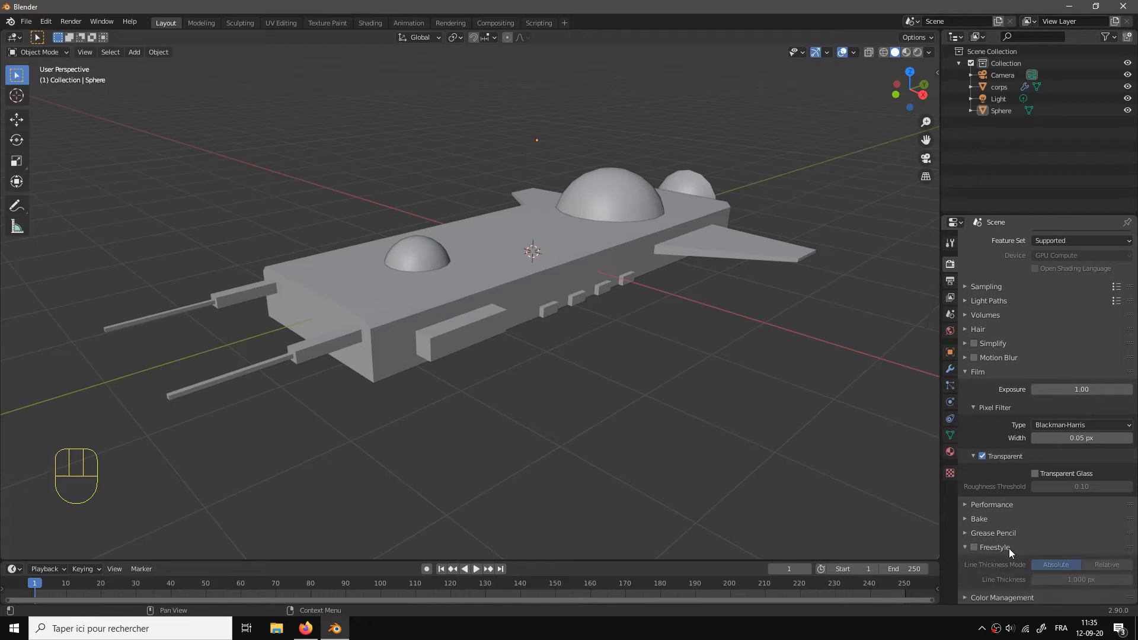
{"action": "left_click", "coordinate": [974, 548]}
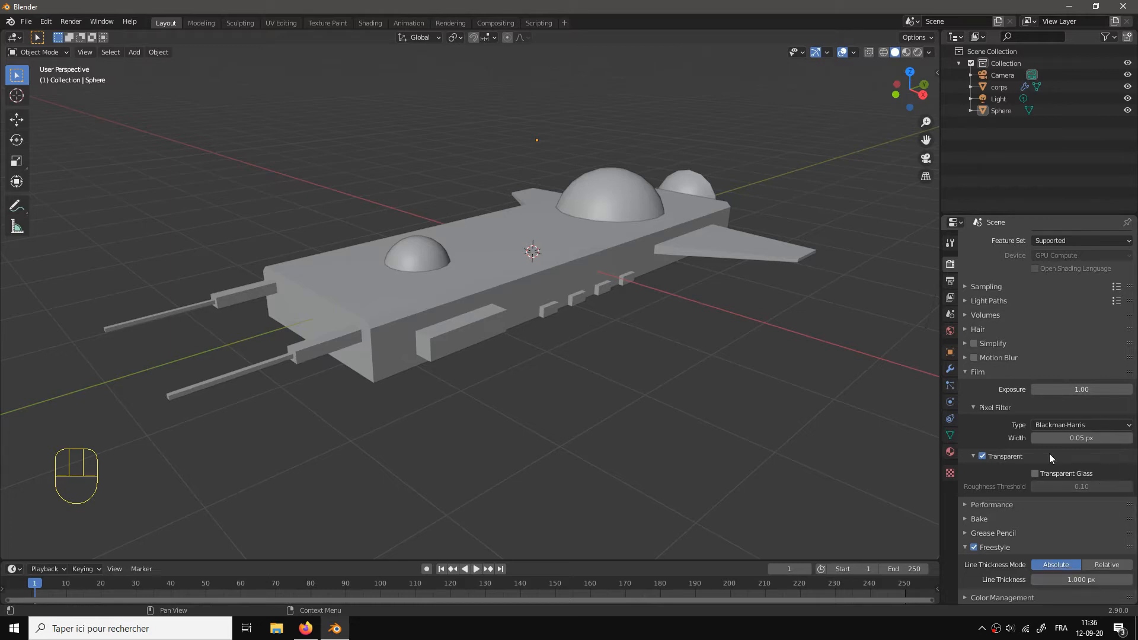
Step: Exclude Environment, Ambient Occlusion, Hair and Volumes from the view layer's Filter, leaving only Surfaces included
{"action": "left_click", "coordinate": [949, 281]}
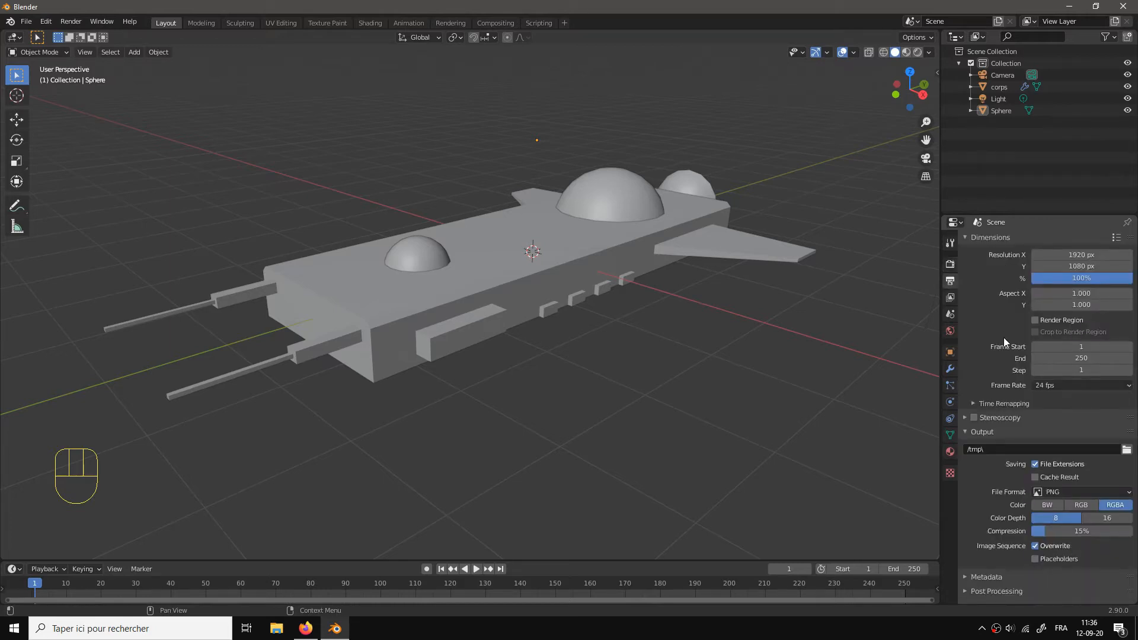
{"action": "left_click", "coordinate": [951, 299]}
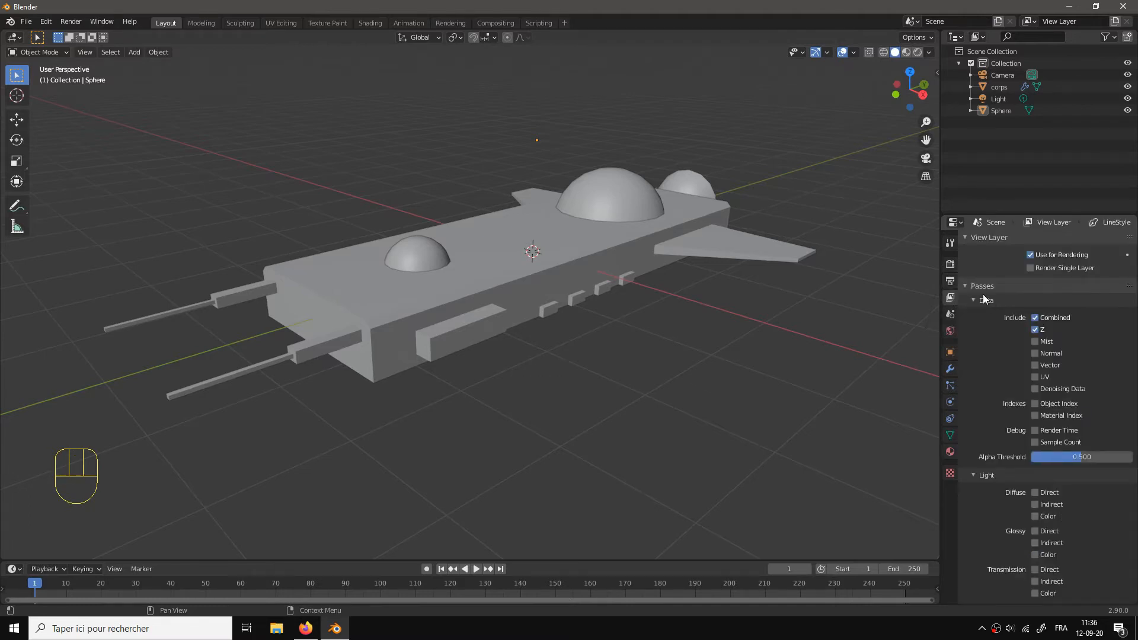
{"action": "left_click", "coordinate": [967, 286]}
{"action": "left_click", "coordinate": [966, 235]}
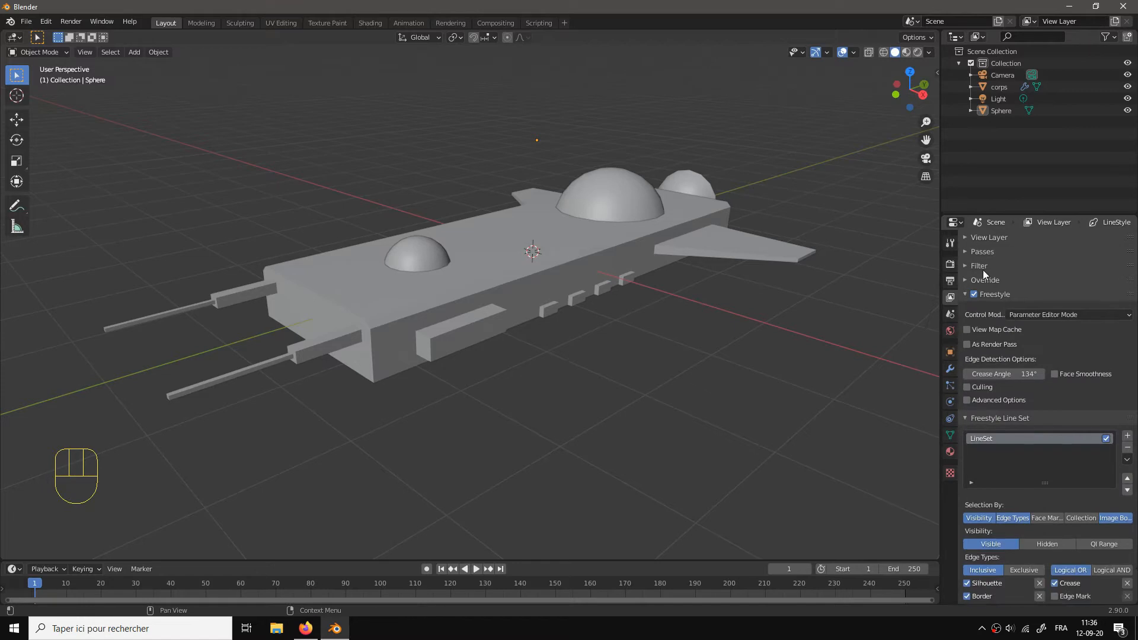
{"action": "left_click", "coordinate": [966, 266]}
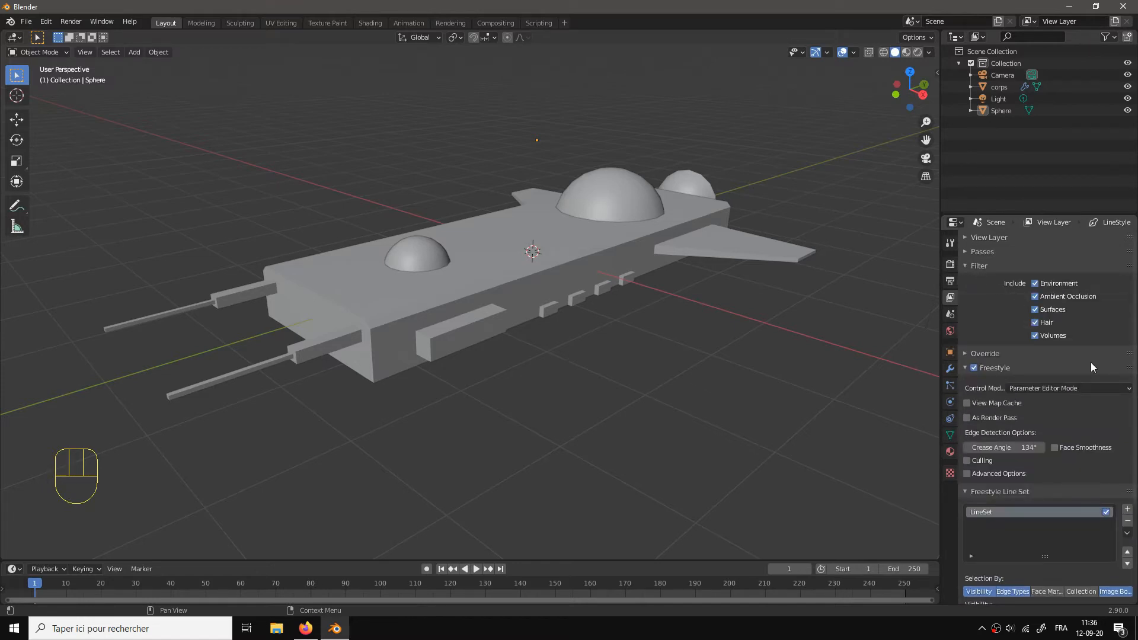
{"action": "left_click", "coordinate": [1036, 284]}
{"action": "left_click", "coordinate": [1036, 296]}
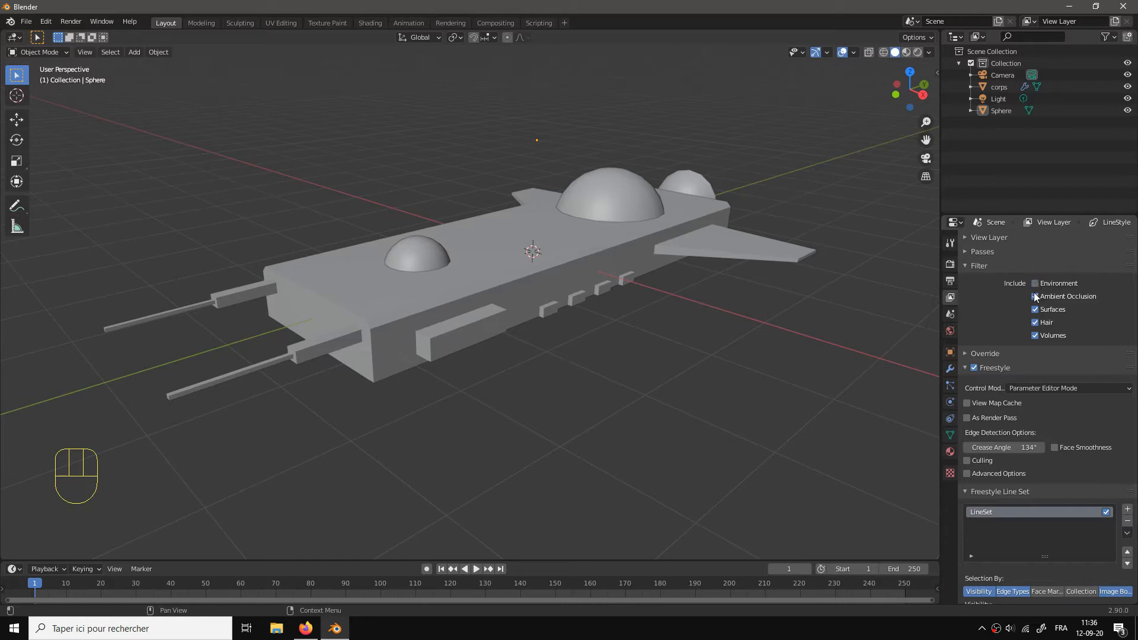
{"action": "left_click", "coordinate": [1037, 323]}
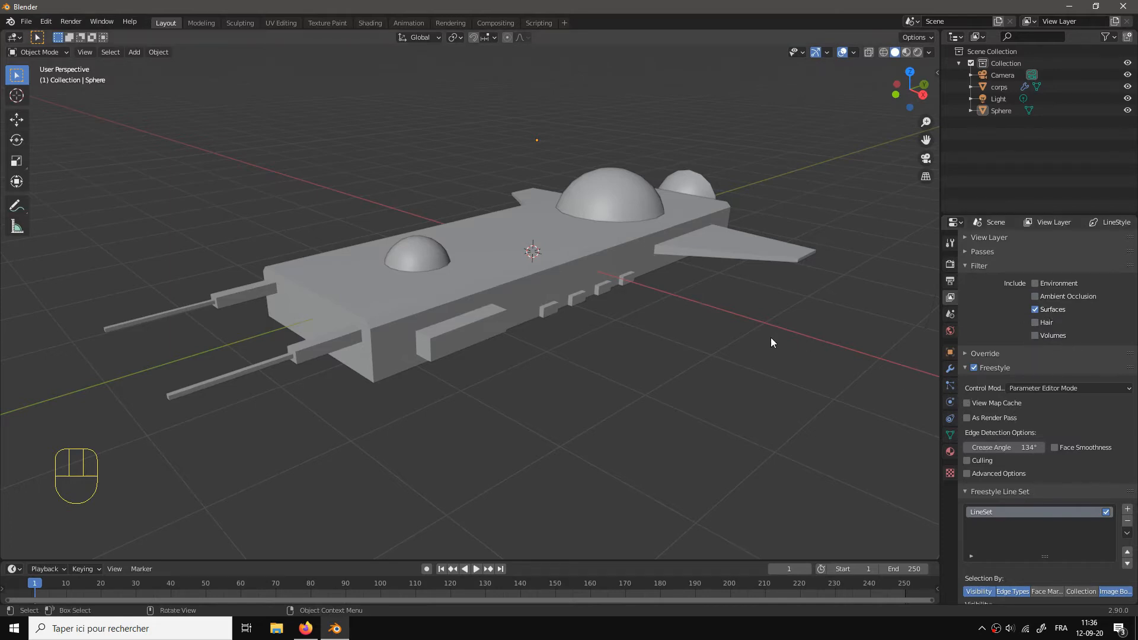
Step: Render the ship with Freestyle outlines to examine the lines on the surfaces, and close the result
{"action": "key", "text": "F12"}
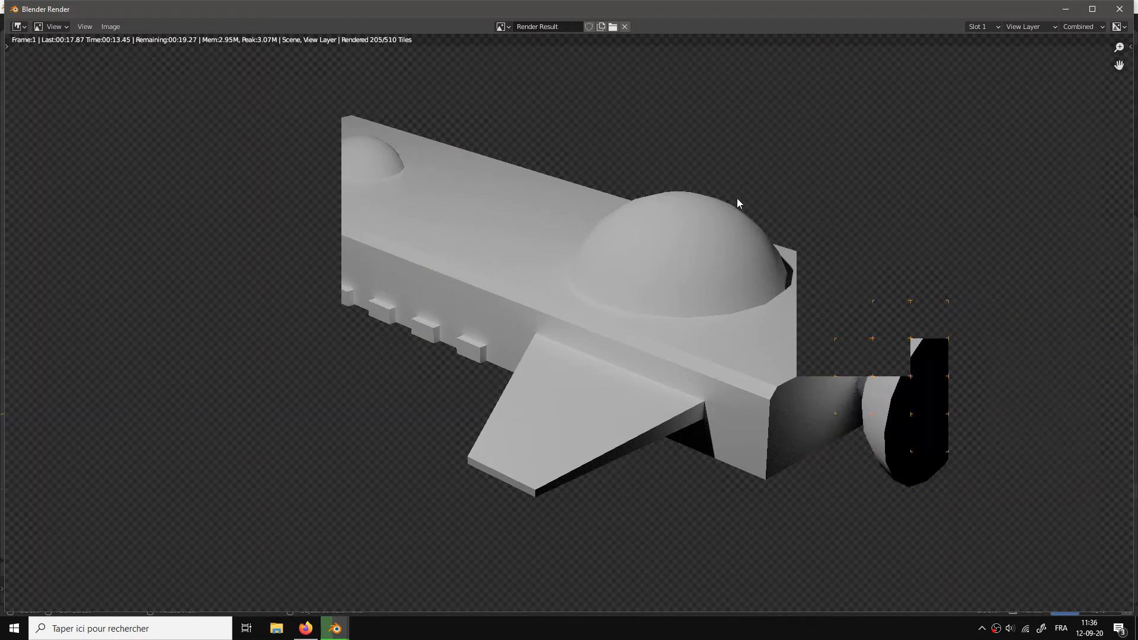
{"action": "scroll", "coordinate": [641, 259], "scroll_direction": "down", "scroll_amount": 1}
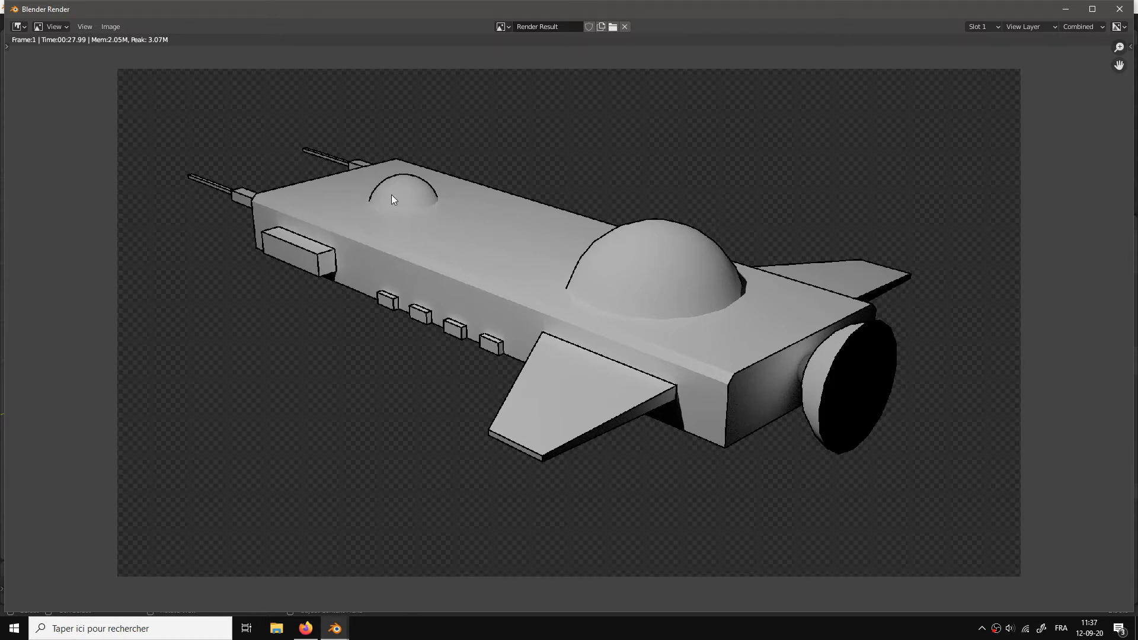
{"action": "left_click", "coordinate": [1119, 9]}
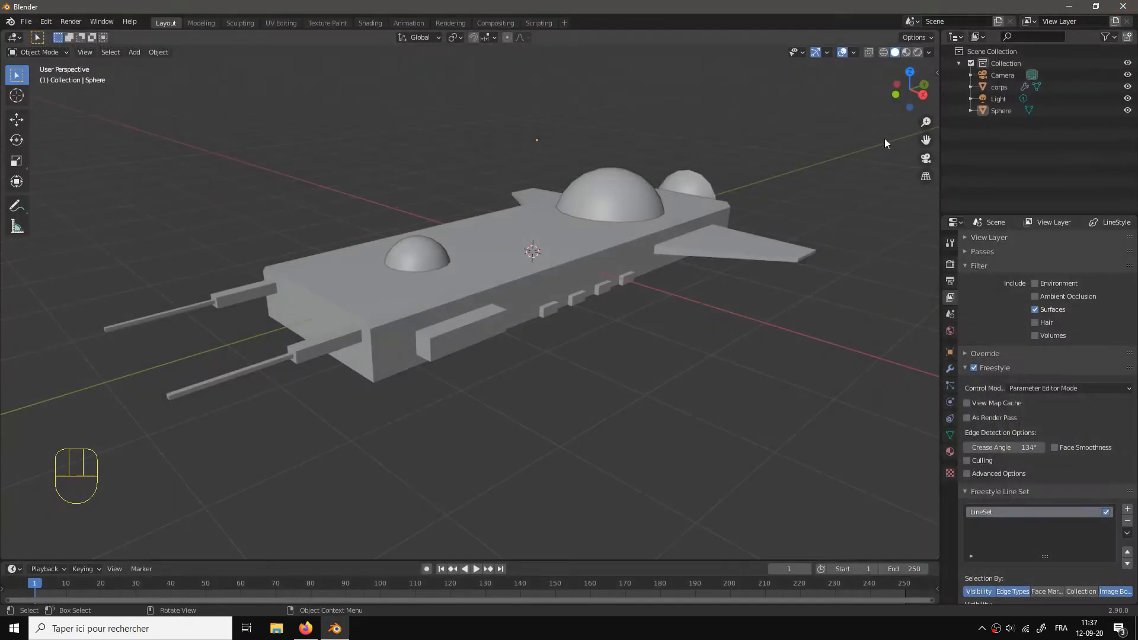
Step: Rename the object containing the domes and thruster as coupoles
{"action": "left_click", "coordinate": [610, 183]}
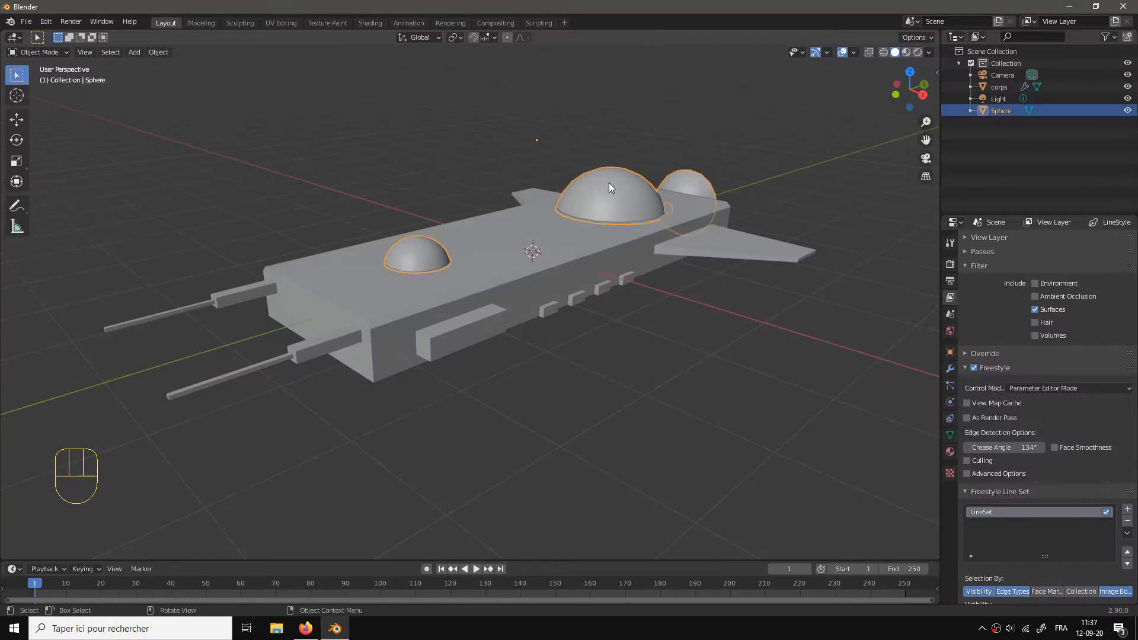
{"action": "double_click", "coordinate": [1000, 109]}
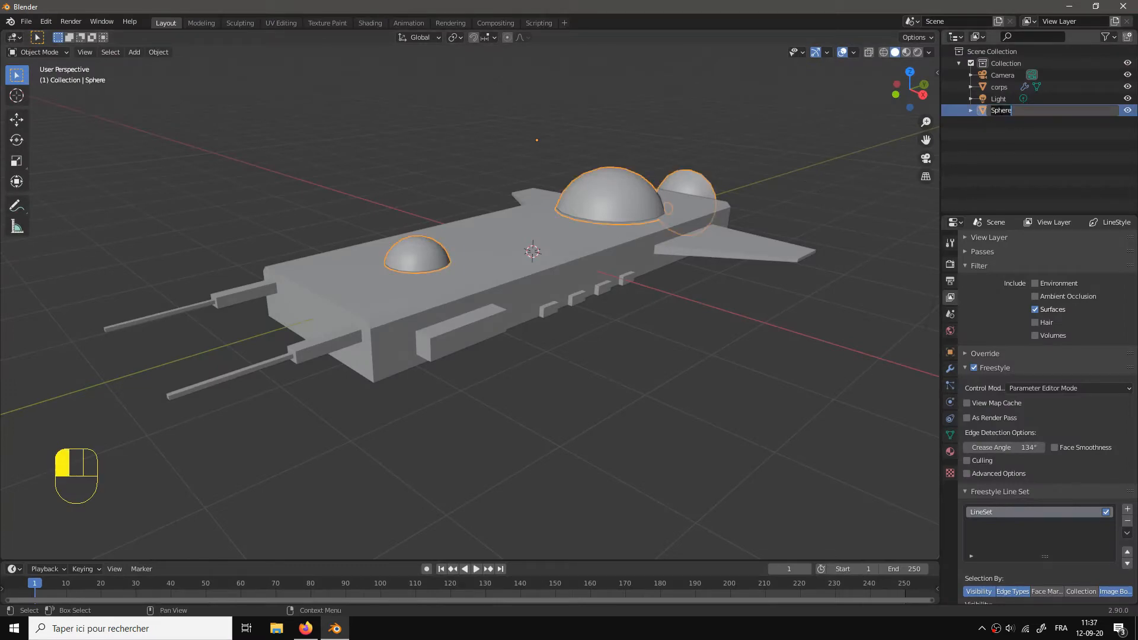
{"action": "type", "text": "coupoles"}
{"action": "key", "text": "Return"}
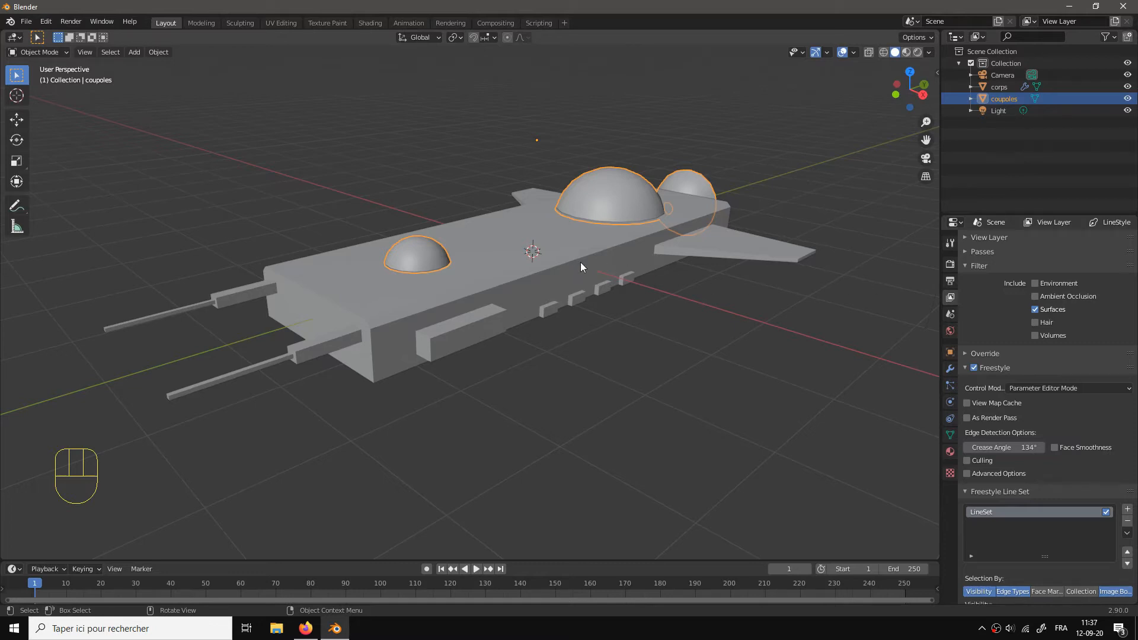
Step: Exclude Surfaces from the view layer's Filter and render the ship as Freestyle lines only
{"action": "left_click", "coordinate": [597, 254]}
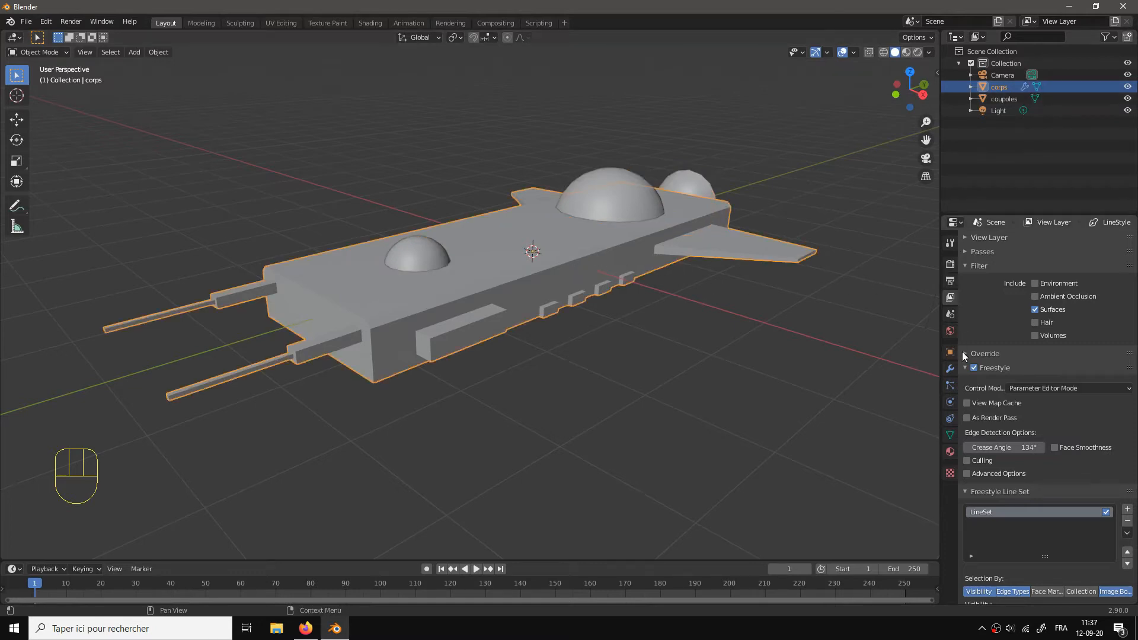
{"action": "left_click", "coordinate": [1053, 310]}
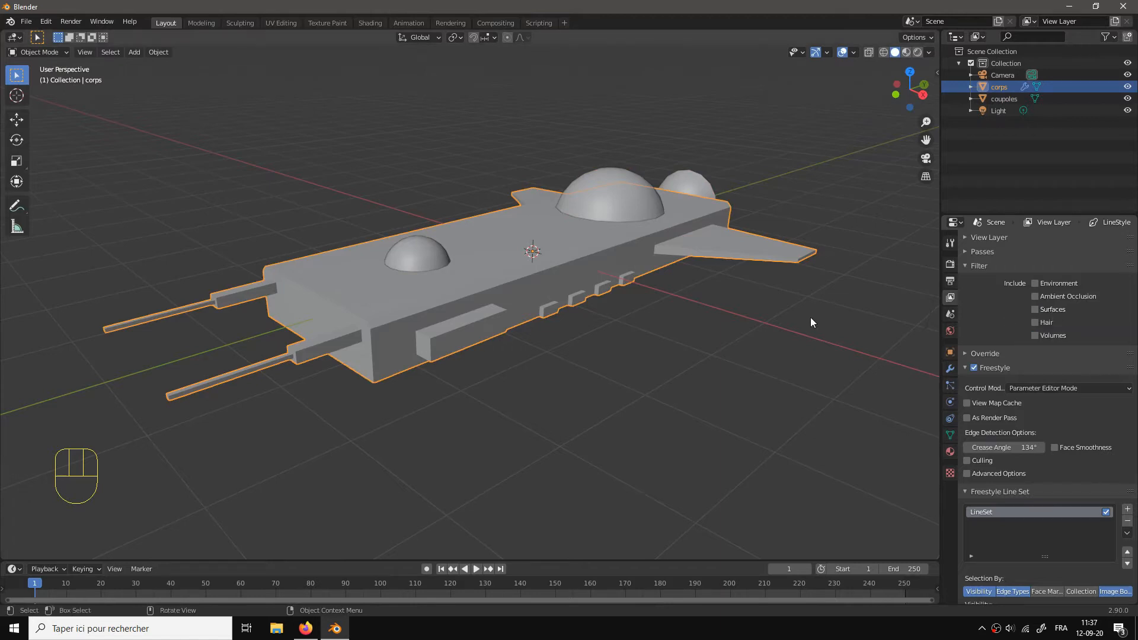
{"action": "key", "text": "F12"}
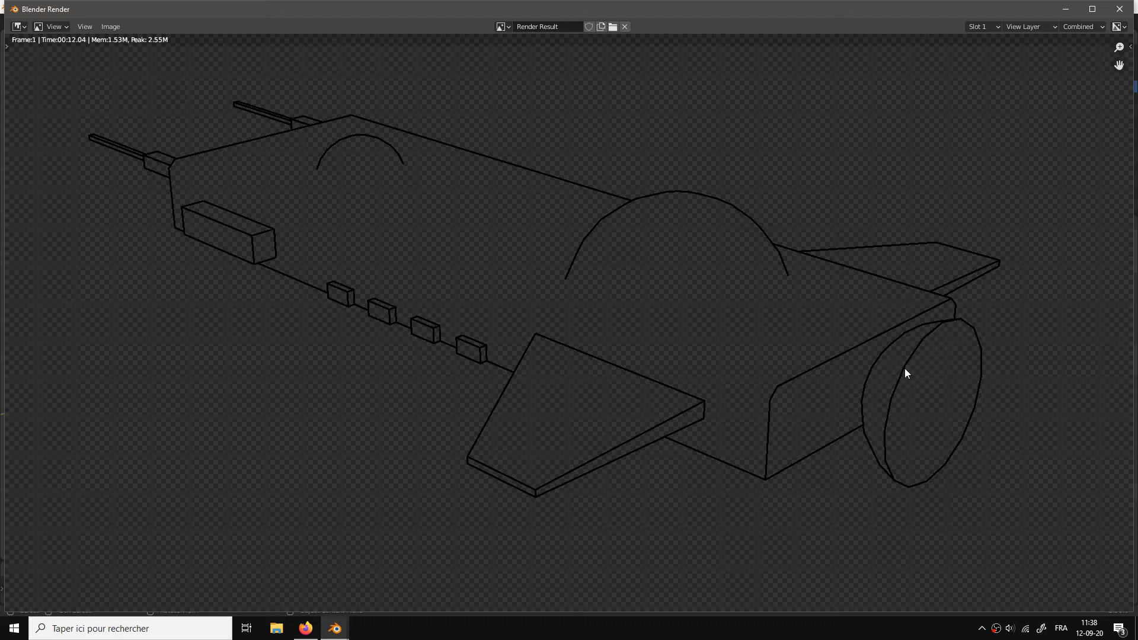
{"action": "left_click", "coordinate": [1120, 9]}
Step: Lock the camera to the view and reframe the ship more from behind, showing the thruster's inside, and render a test image
{"action": "key", "text": "KP_0"}
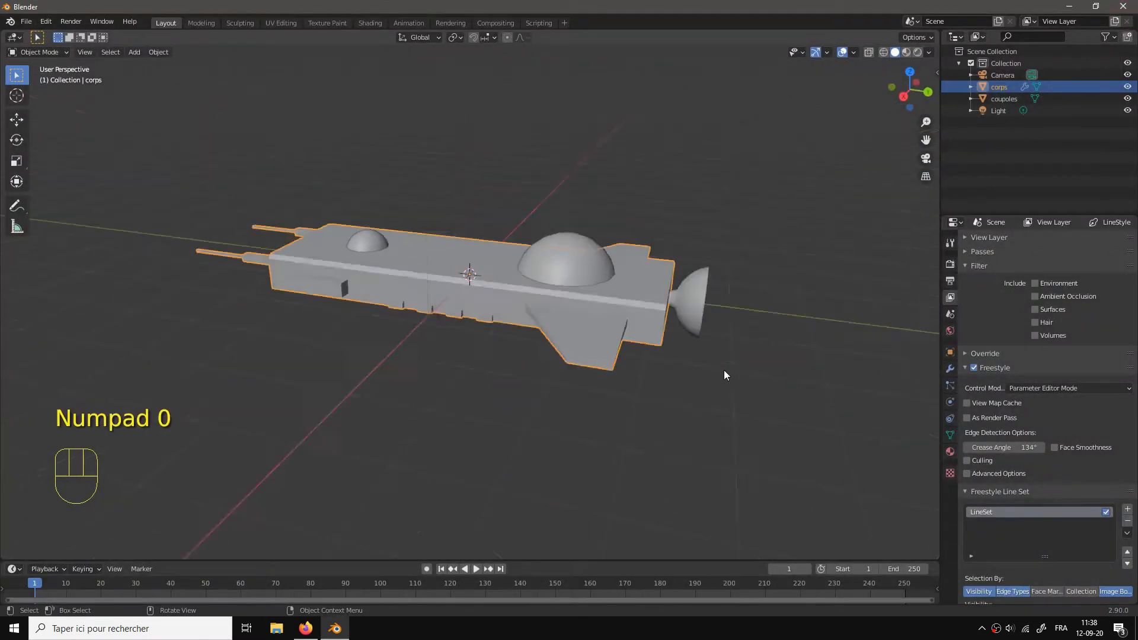
{"action": "key", "text": "n"}
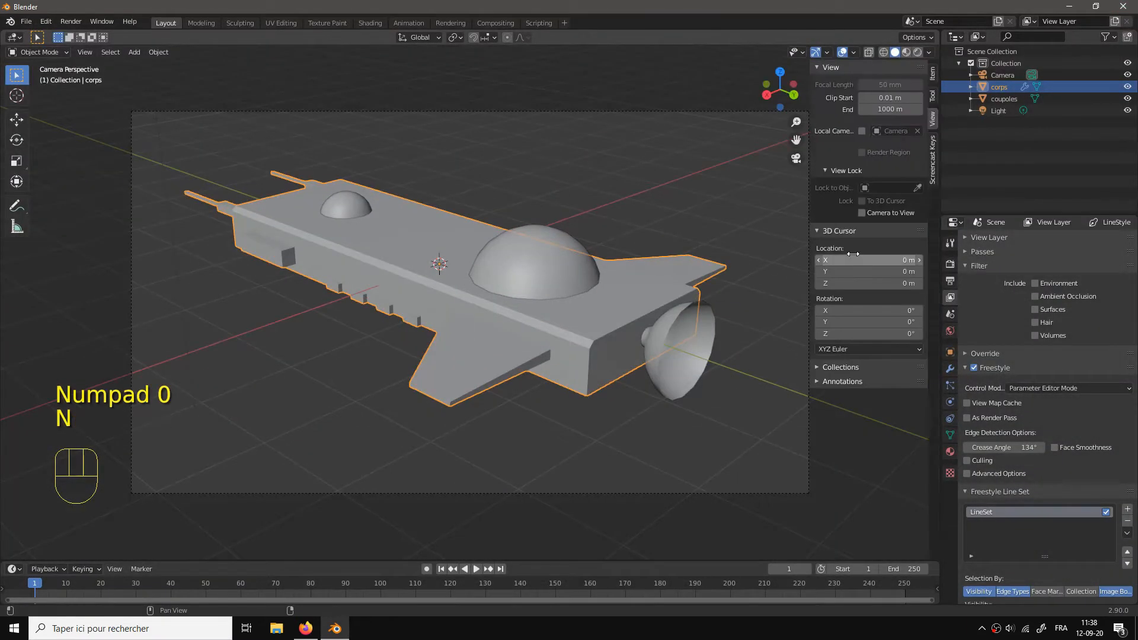
{"action": "left_click", "coordinate": [884, 215]}
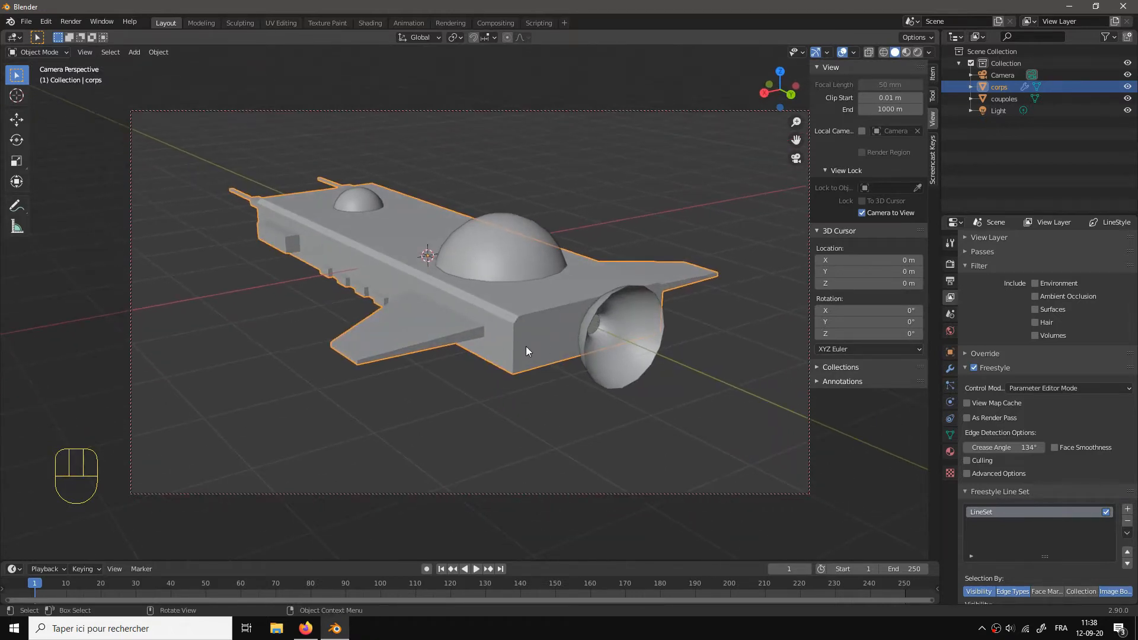
{"action": "left_click_drag", "start_coordinate": [526, 346], "coordinate": [528, 314]}
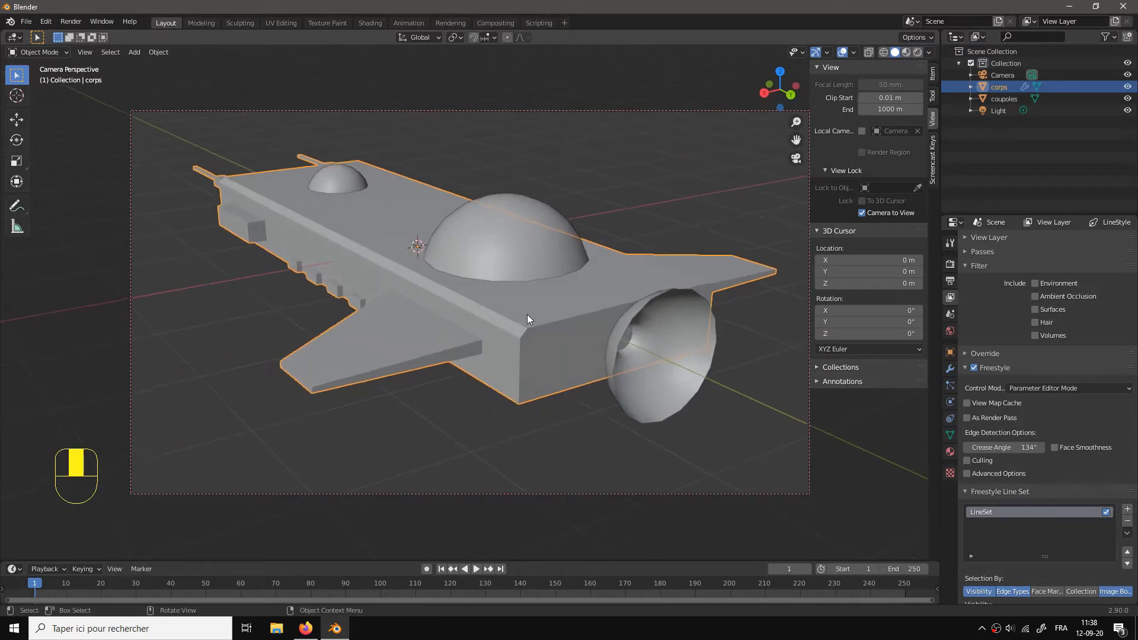
{"action": "key", "text": "n"}
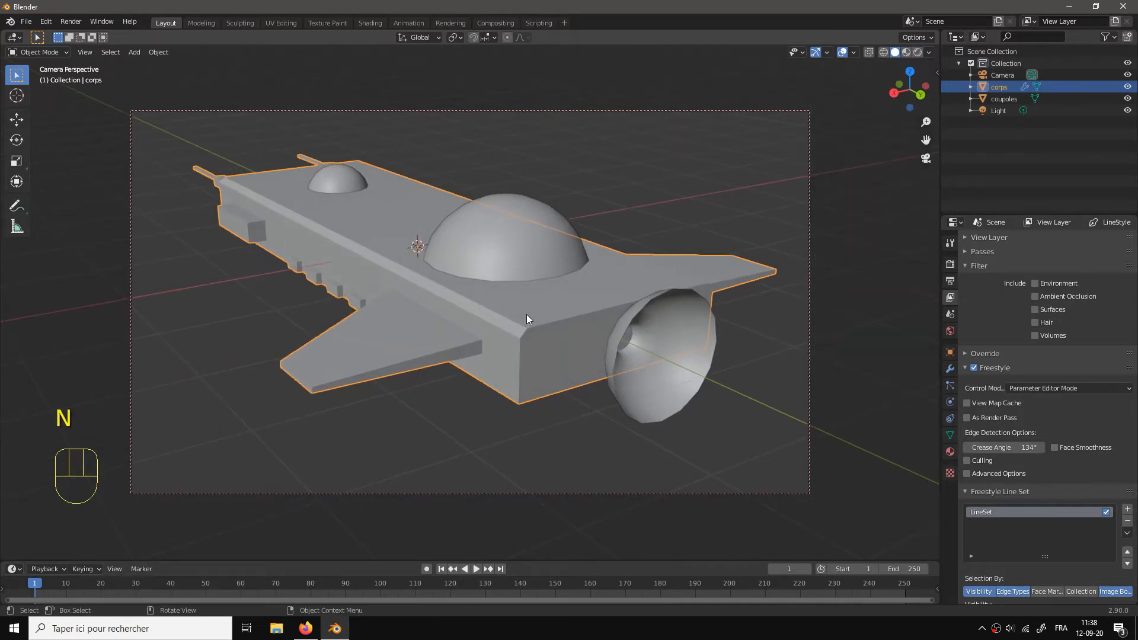
{"action": "key", "text": "KP_0"}
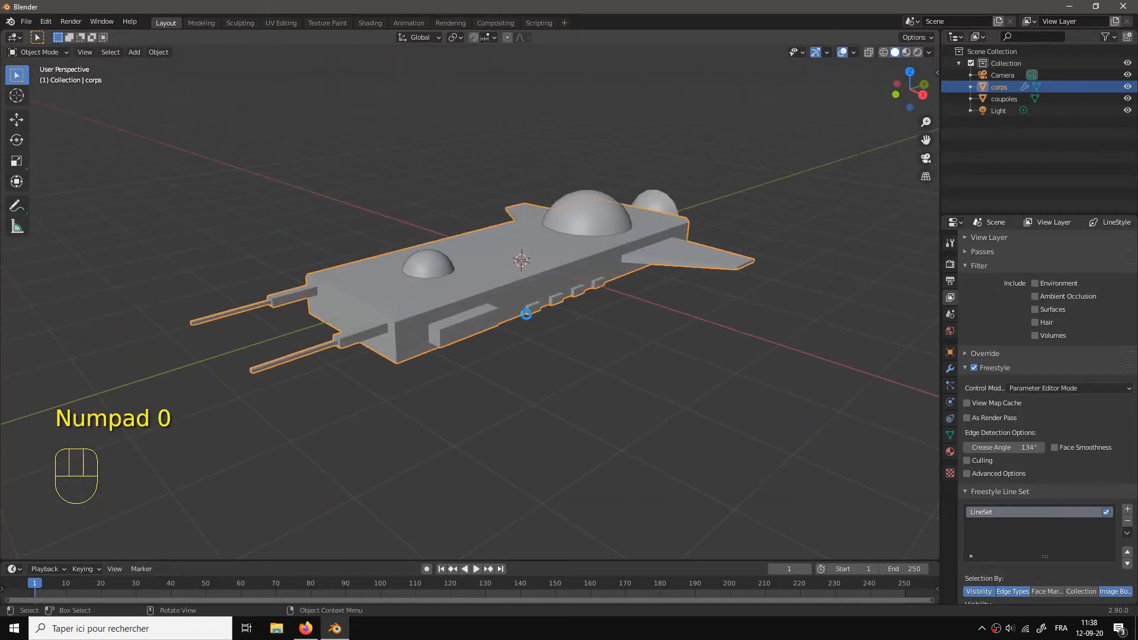
{"action": "key", "text": "F12"}
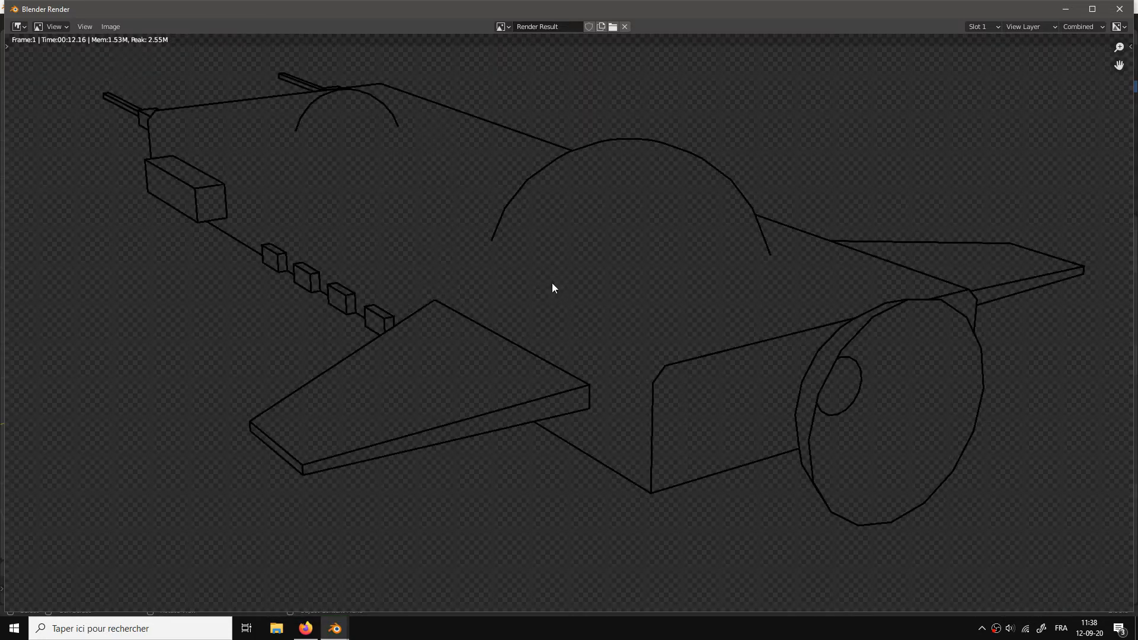
{"action": "left_click", "coordinate": [1119, 8]}
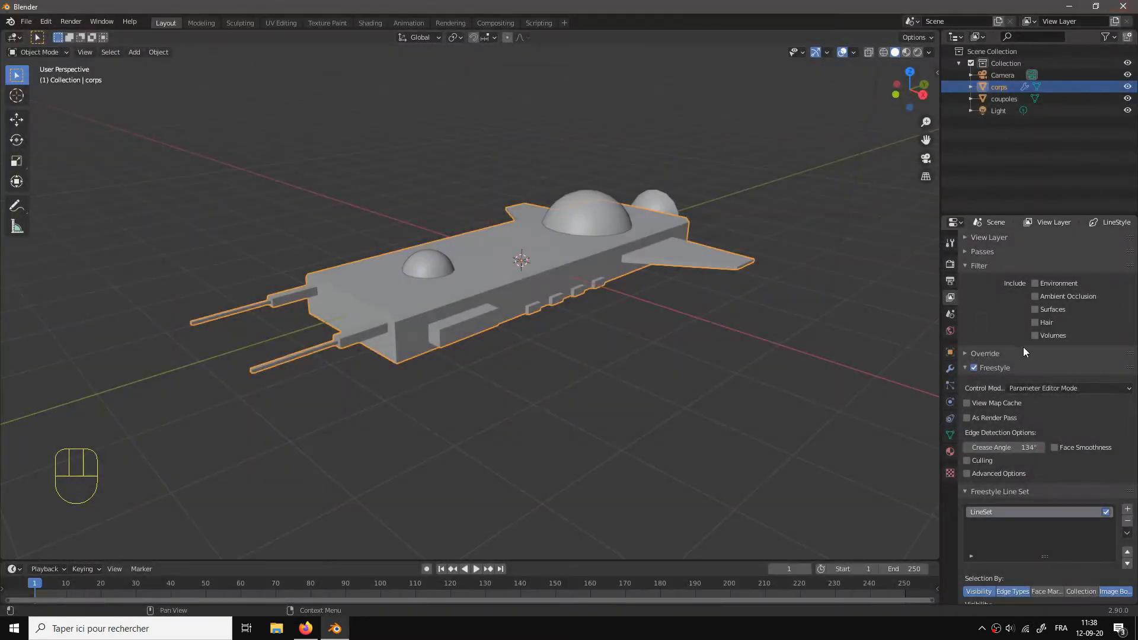
Step: Set the Freestyle crease angle to 170° and enable Culling in the edge detection options
{"action": "scroll", "coordinate": [983, 497], "scroll_direction": "down", "scroll_amount": 3}
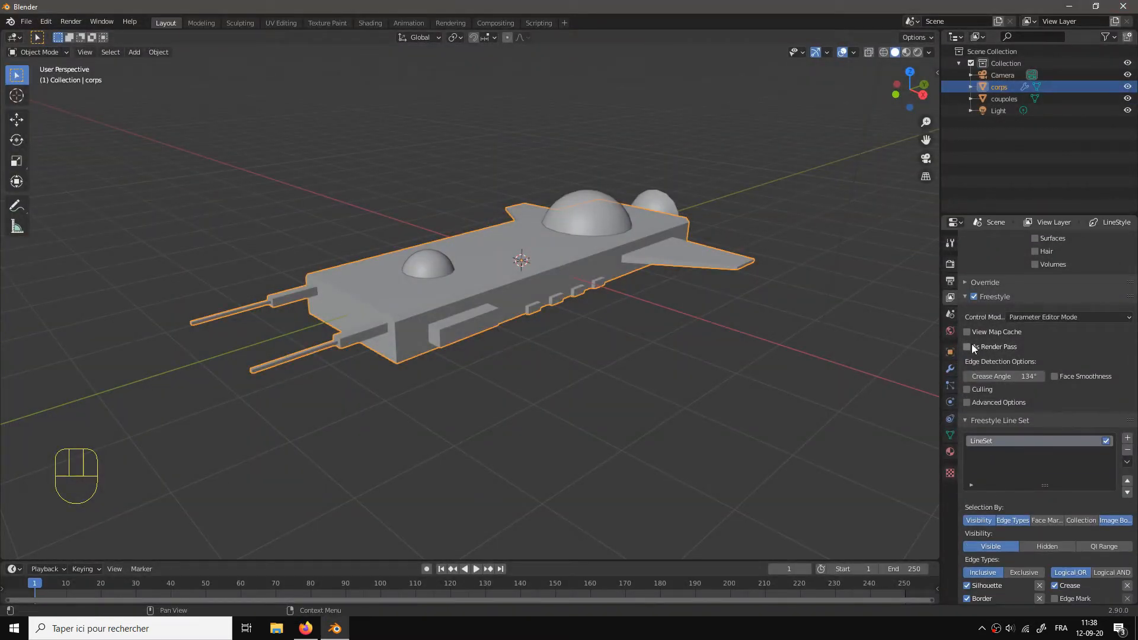
{"action": "scroll", "coordinate": [970, 320], "scroll_direction": "up", "scroll_amount": 3}
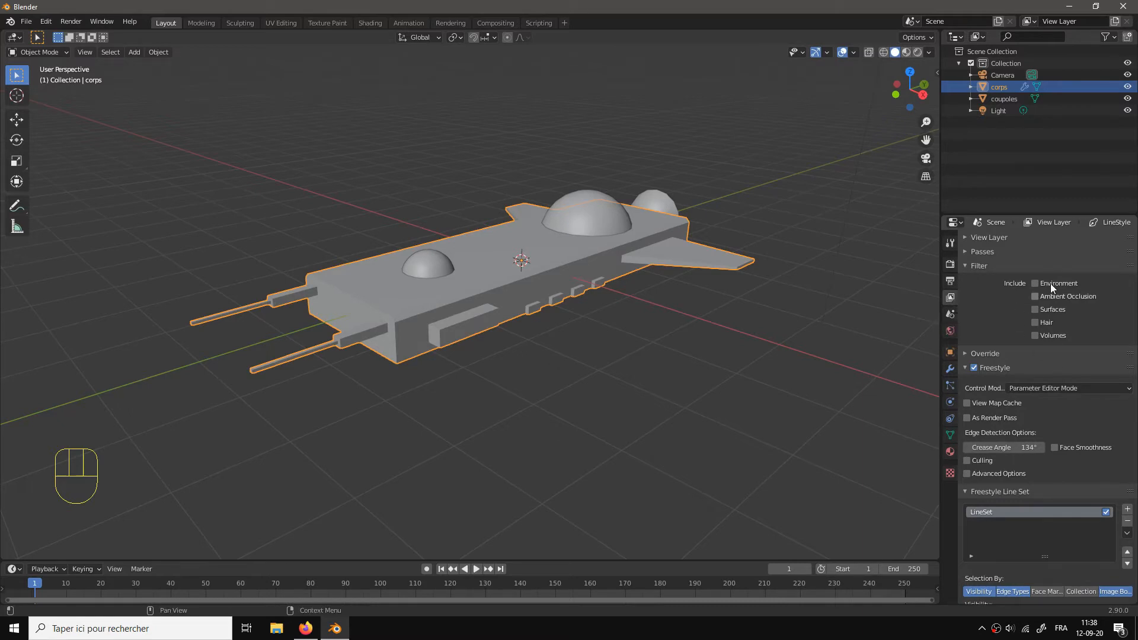
{"action": "left_click", "coordinate": [969, 268]}
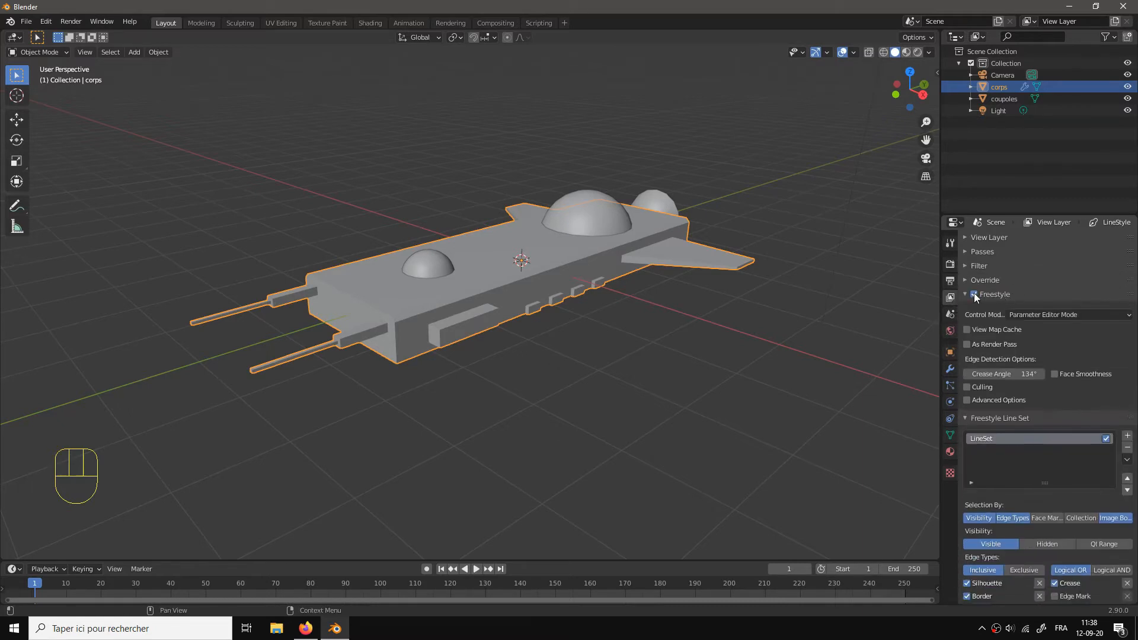
{"action": "left_click", "coordinate": [1031, 375]}
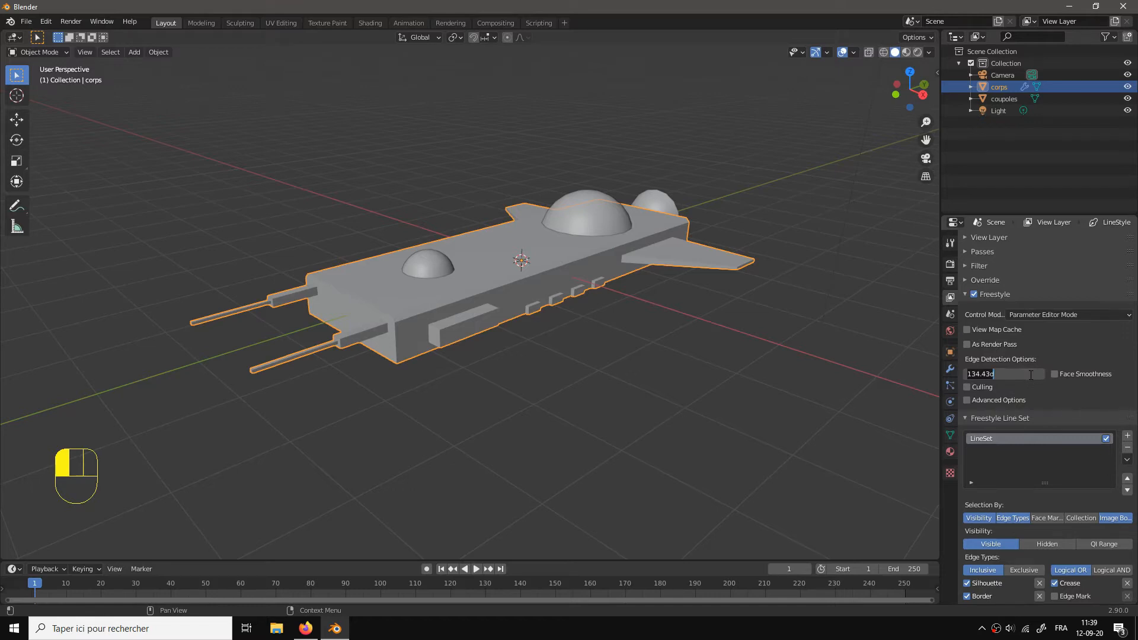
{"action": "type", "text": "170"}
{"action": "key", "text": "Return"}
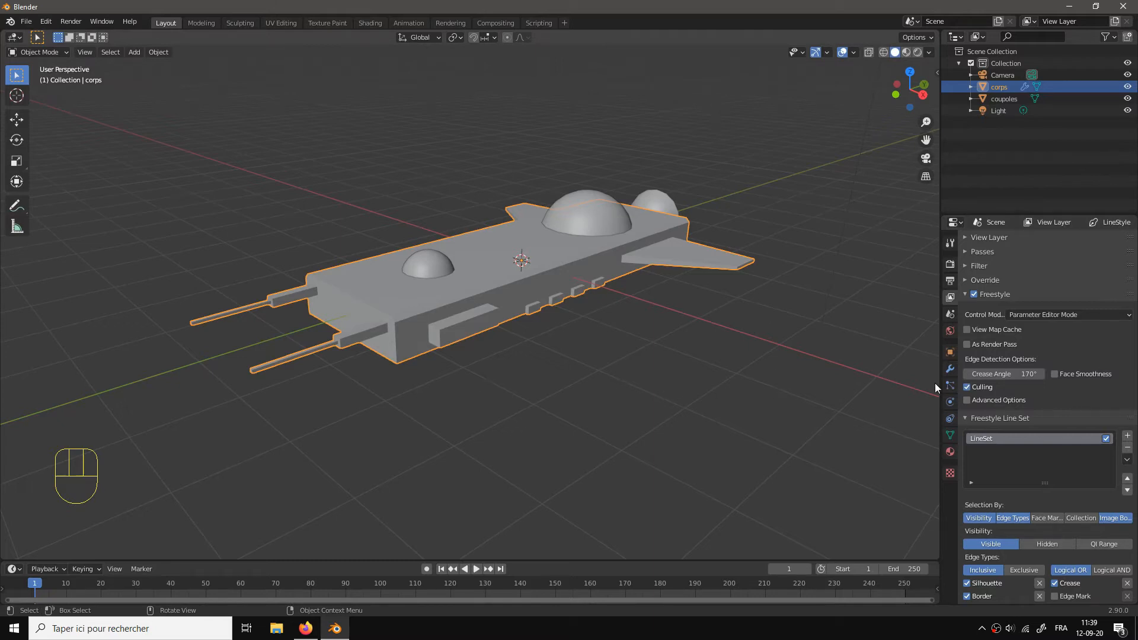
Step: Mark the upper edge loop of the bevel along the side of the corps body as a Freestyle edge
{"action": "scroll", "coordinate": [1008, 409], "scroll_direction": "down", "scroll_amount": 3}
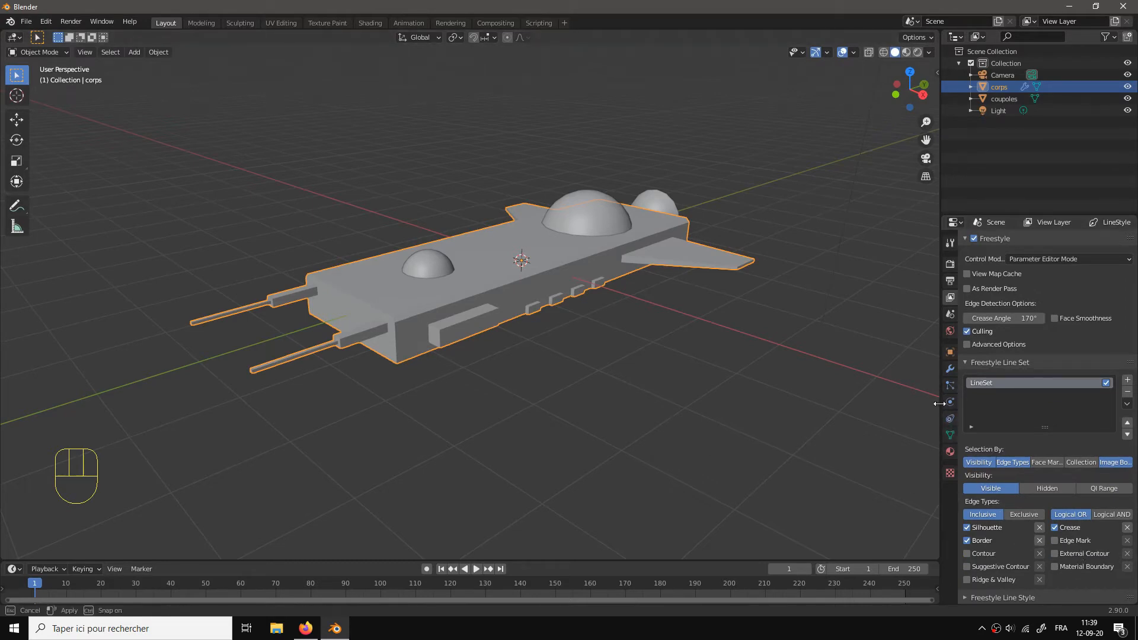
{"action": "left_click_drag", "start_coordinate": [941, 404], "coordinate": [894, 401]}
{"action": "key", "text": "Tab"}
{"action": "scroll", "coordinate": [522, 329], "scroll_direction": "up", "scroll_amount": 5}
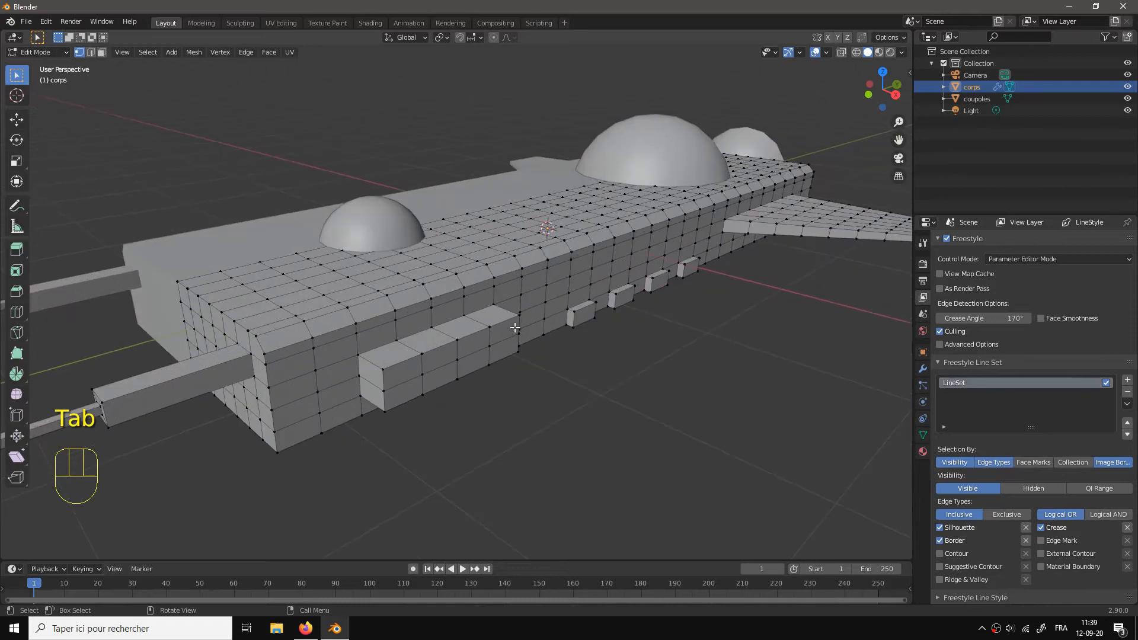
{"action": "left_click", "coordinate": [274, 330]}
{"action": "left_click", "coordinate": [276, 330], "text": "alt"}
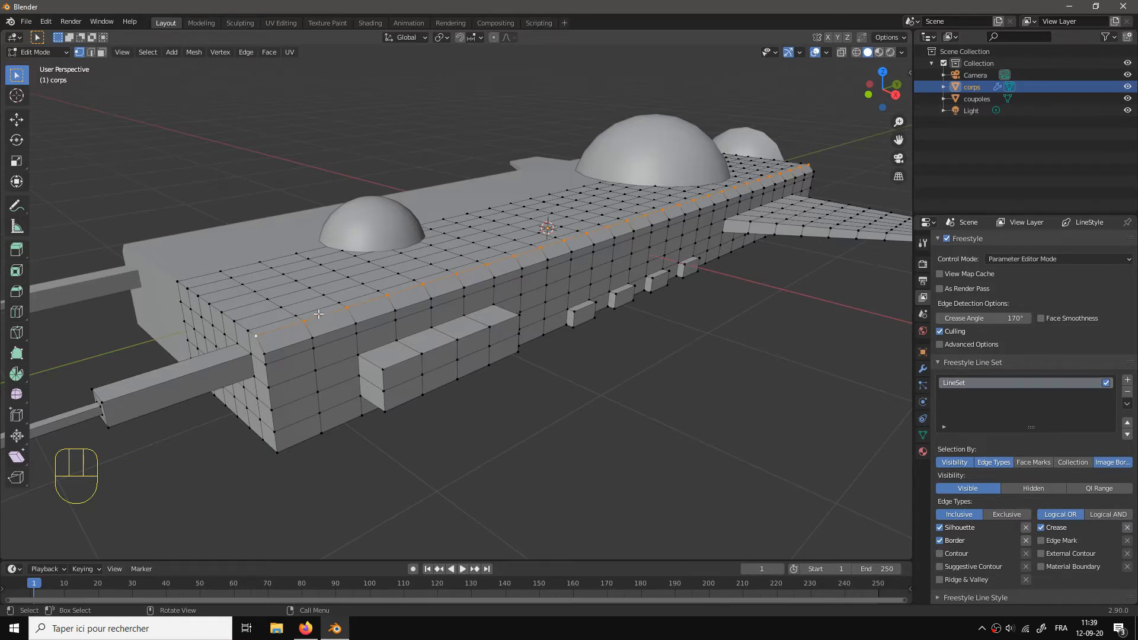
{"action": "key", "text": "2"}
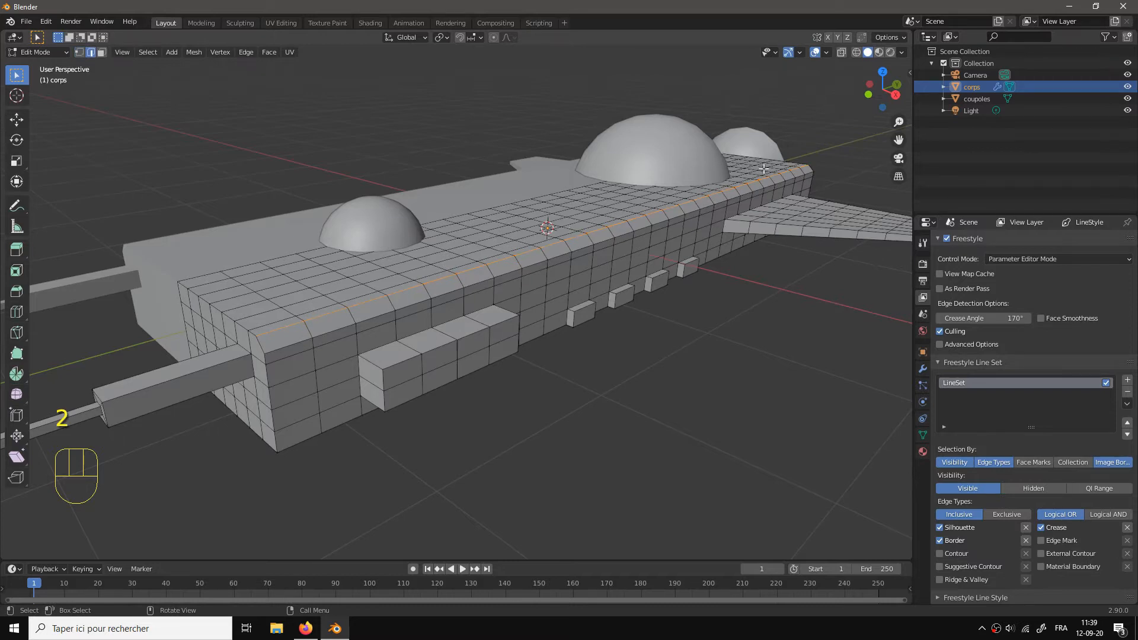
{"action": "right_click", "coordinate": [475, 269]}
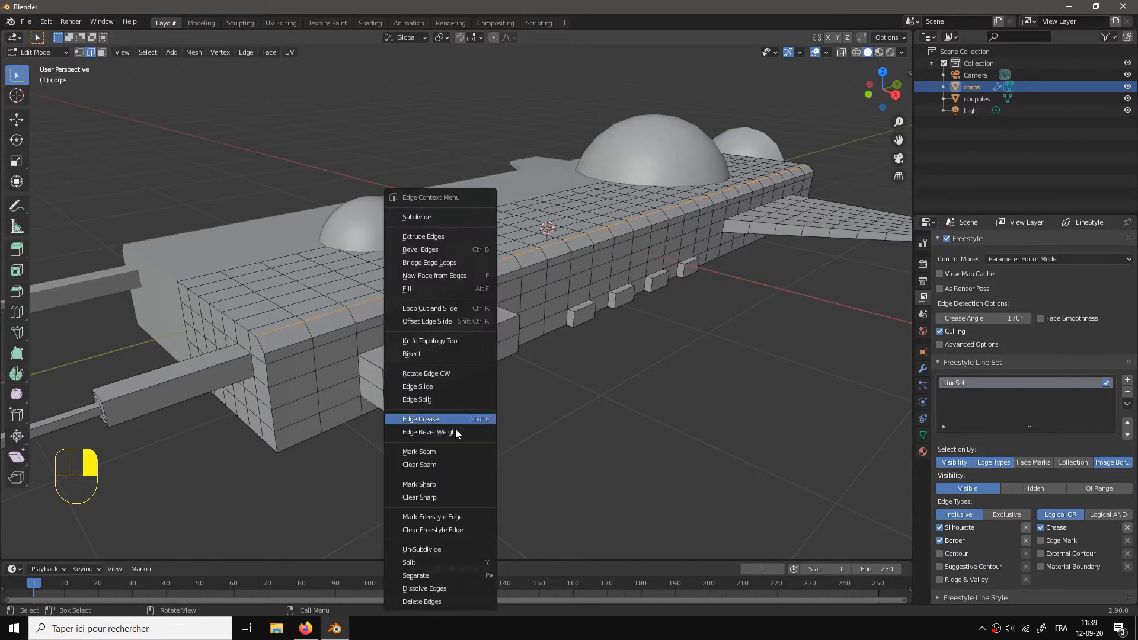
{"action": "left_click", "coordinate": [451, 517]}
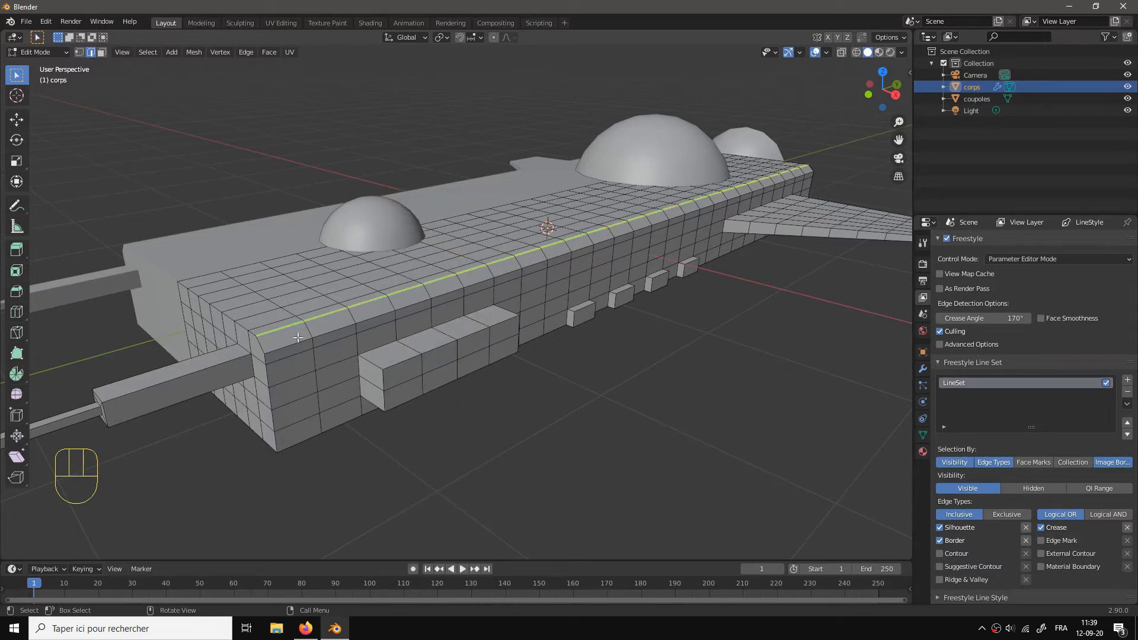
Step: Mark the lower edge loop of the same side bevel on the corps body as a Freestyle edge
{"action": "key", "text": "shift"}
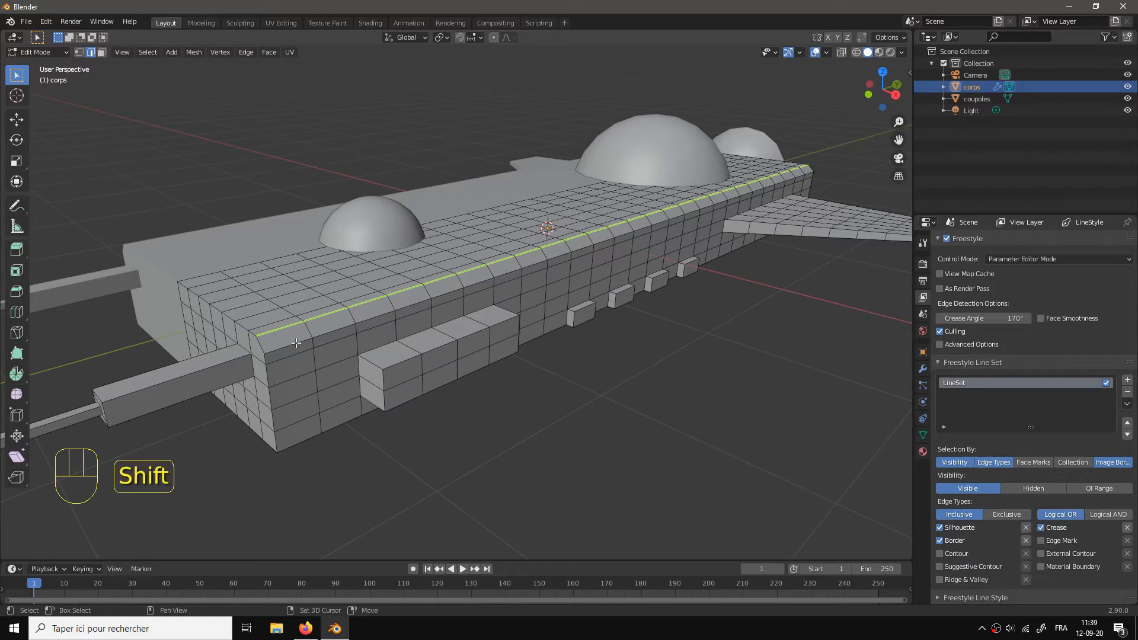
{"action": "left_click", "coordinate": [297, 343], "text": "alt"}
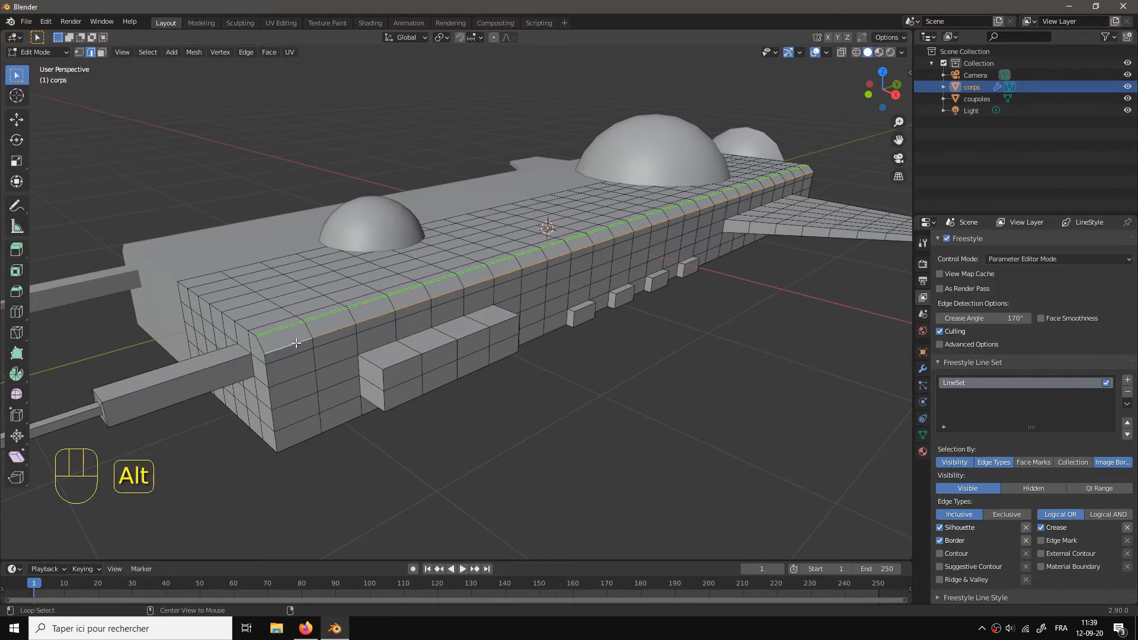
{"action": "right_click", "coordinate": [296, 343]}
{"action": "left_click", "coordinate": [295, 343]}
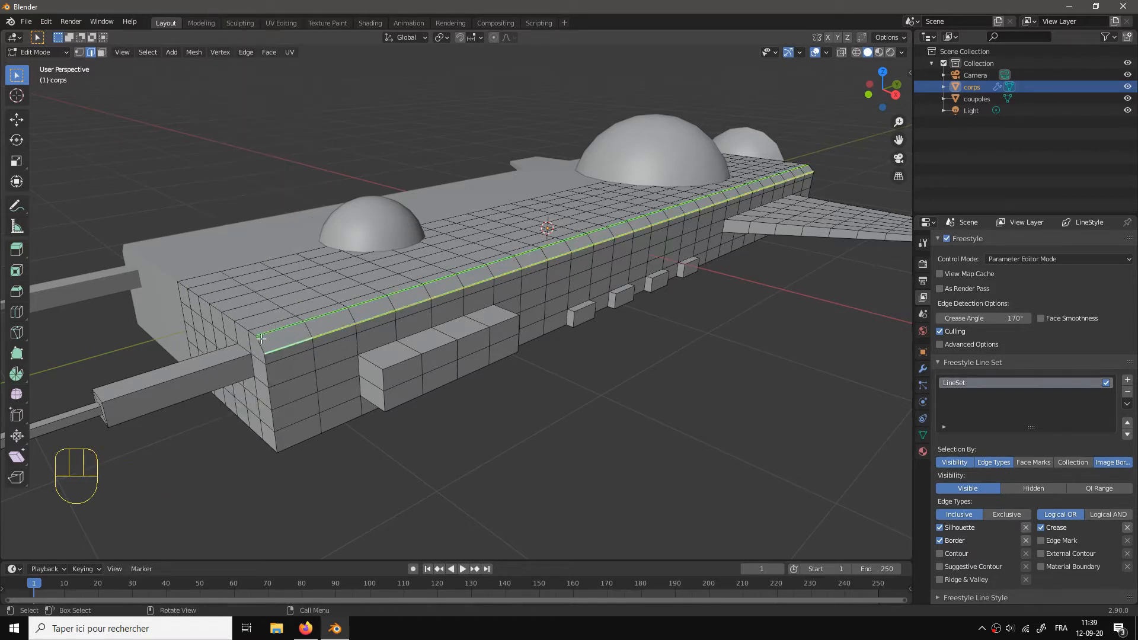
{"action": "left_click", "coordinate": [261, 343]}
Step: Return to Object Mode and render a test image to check the Freestyle lines along the bevel
{"action": "key", "text": "Tab"}
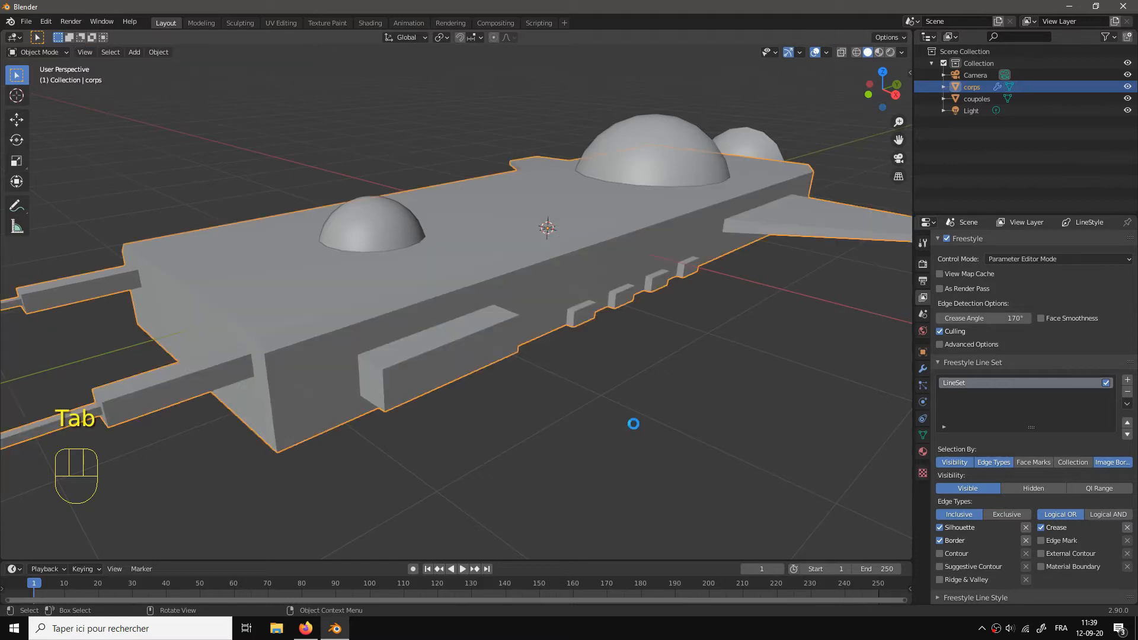
{"action": "key", "text": "F12"}
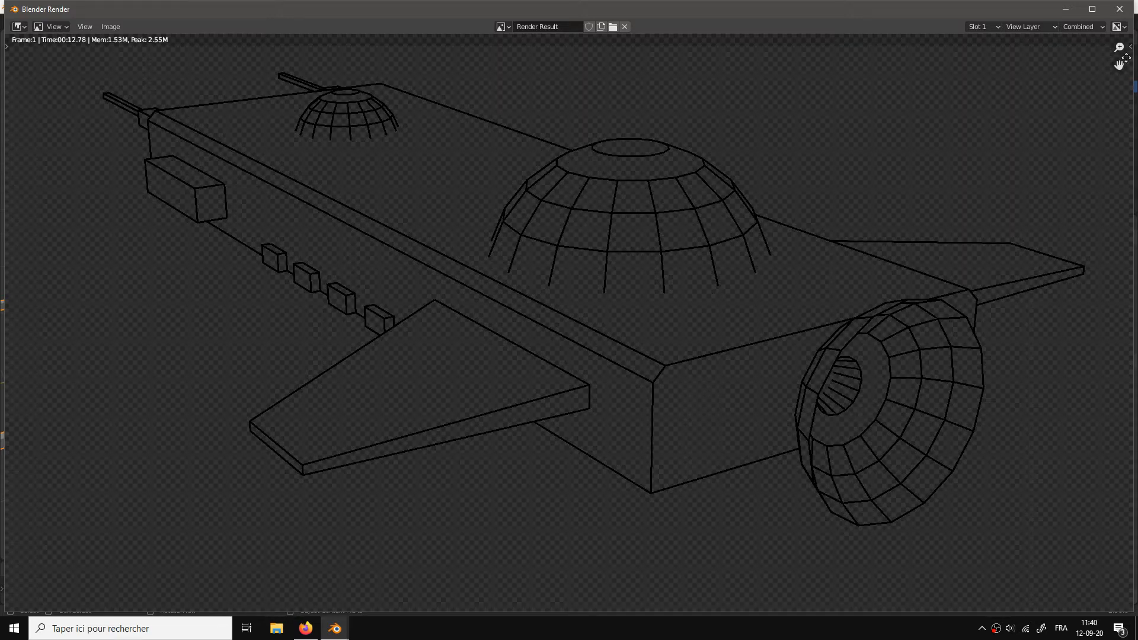
{"action": "left_click", "coordinate": [1120, 9]}
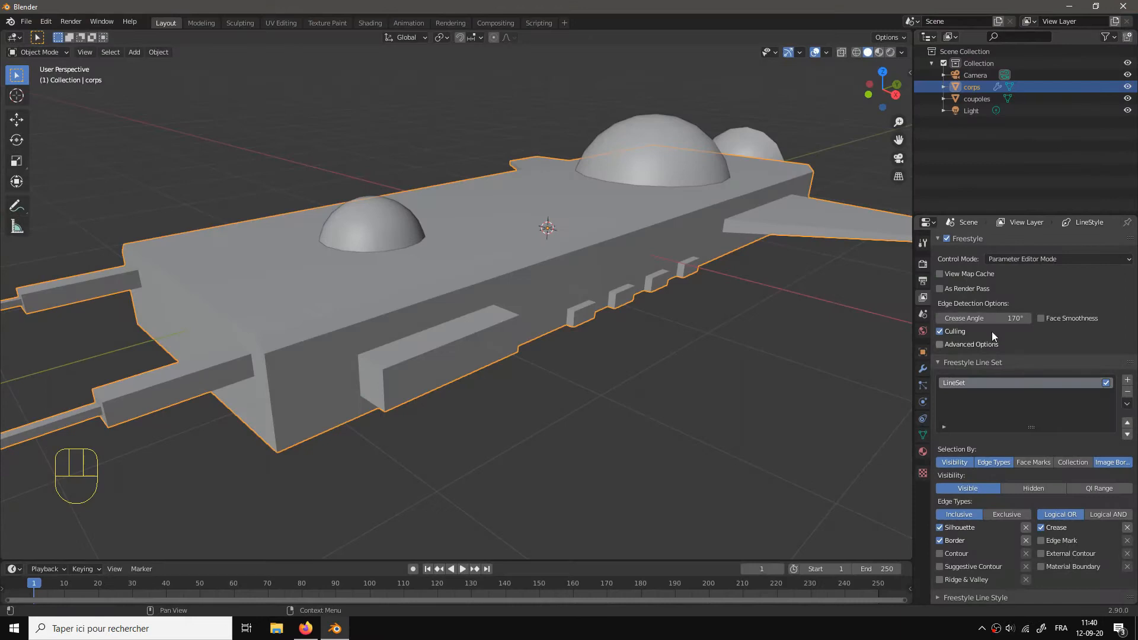
Step: Enable Face Smoothness in the Freestyle edge detection options and render another test image
{"action": "left_click", "coordinate": [1018, 318]}
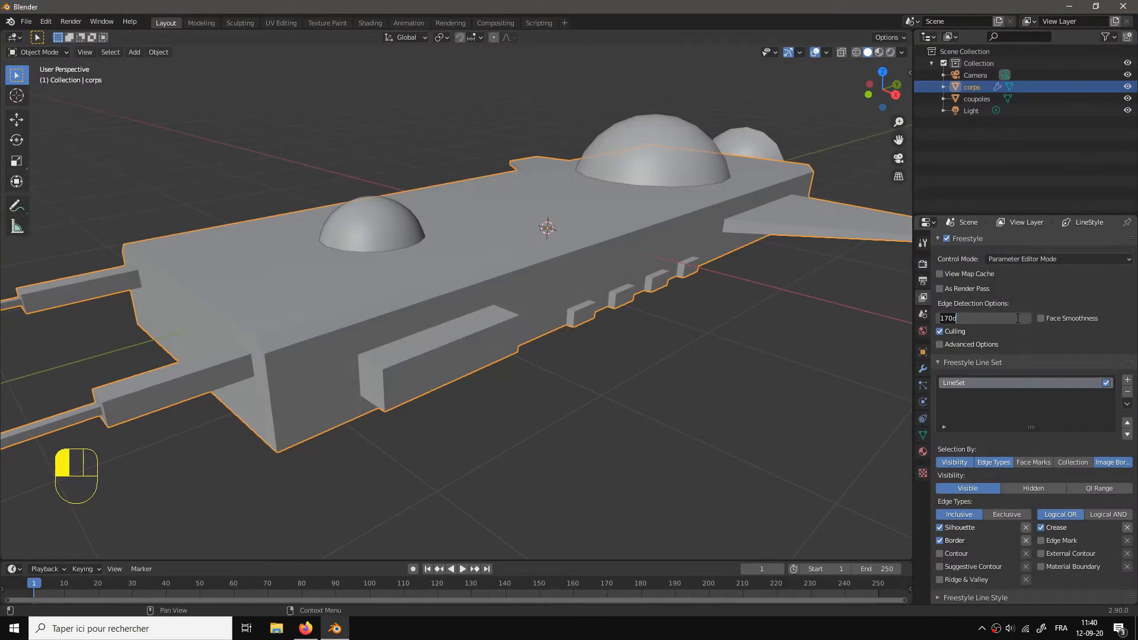
{"action": "left_click", "coordinate": [1071, 295]}
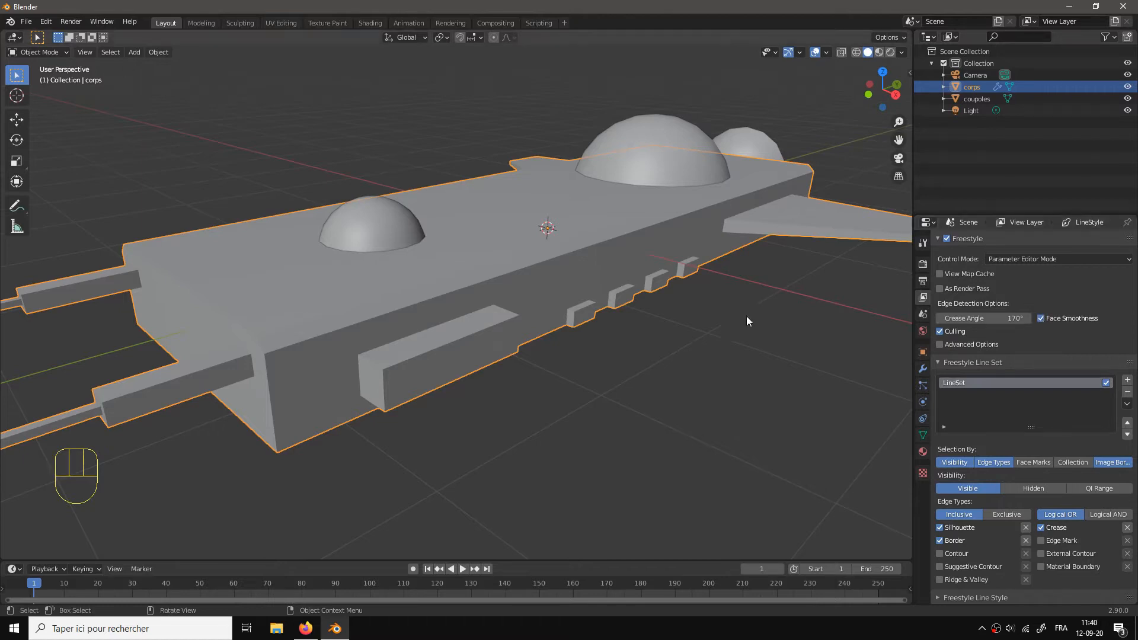
{"action": "key", "text": "F12"}
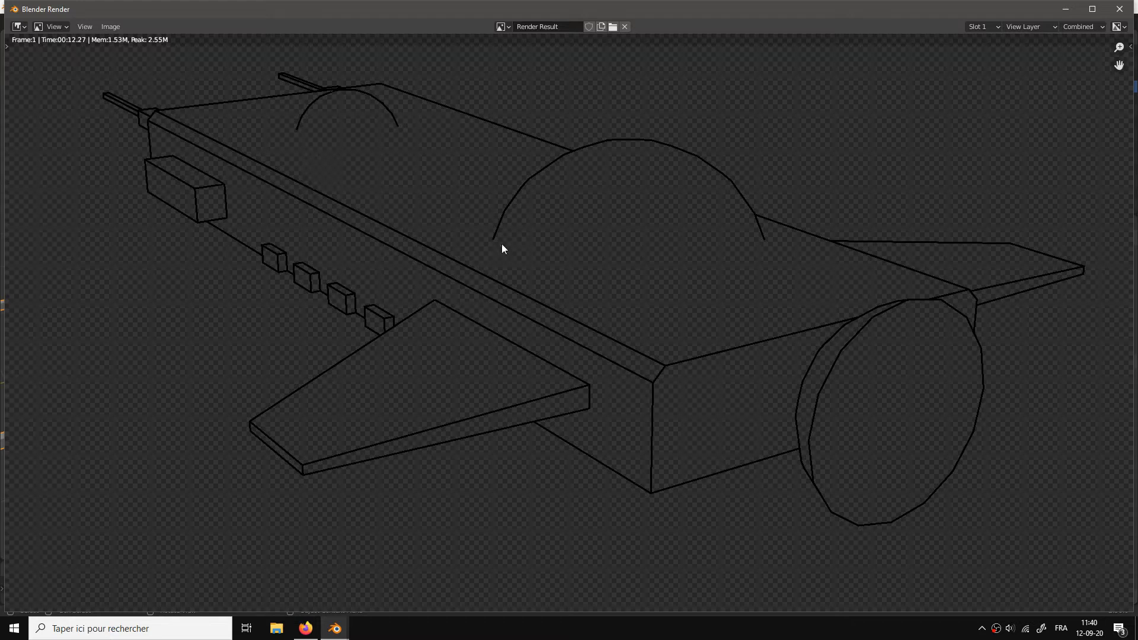
{"action": "left_click", "coordinate": [1123, 9]}
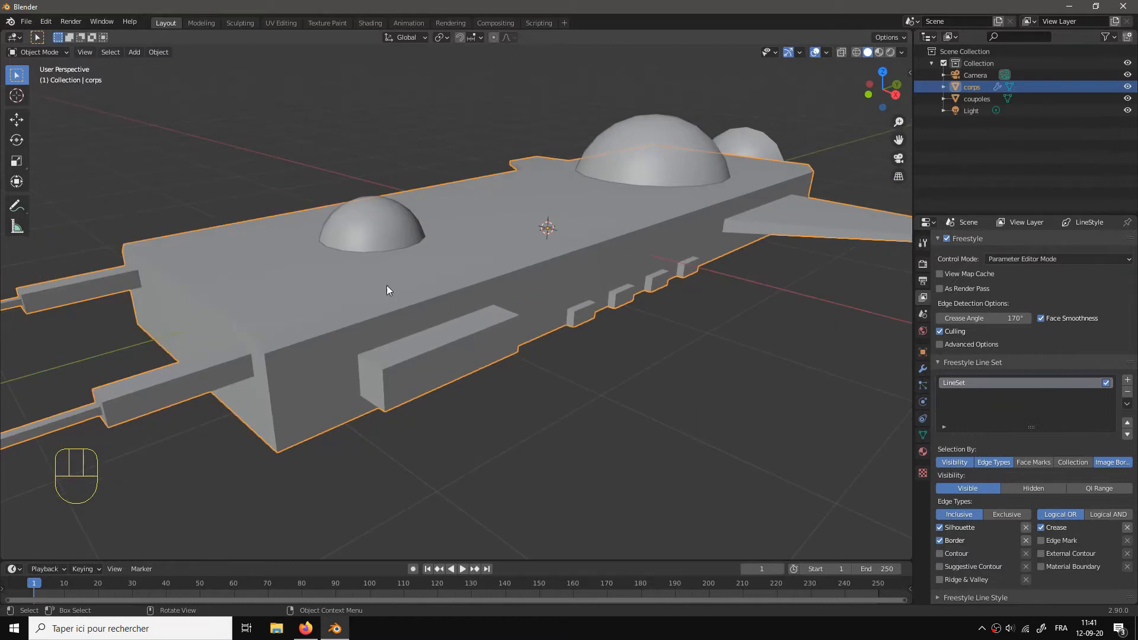
Step: Open the coupoles mesh in Edit Mode with vertex selection and X-ray display
{"action": "left_click", "coordinate": [385, 219]}
{"action": "key", "text": "Tab"}
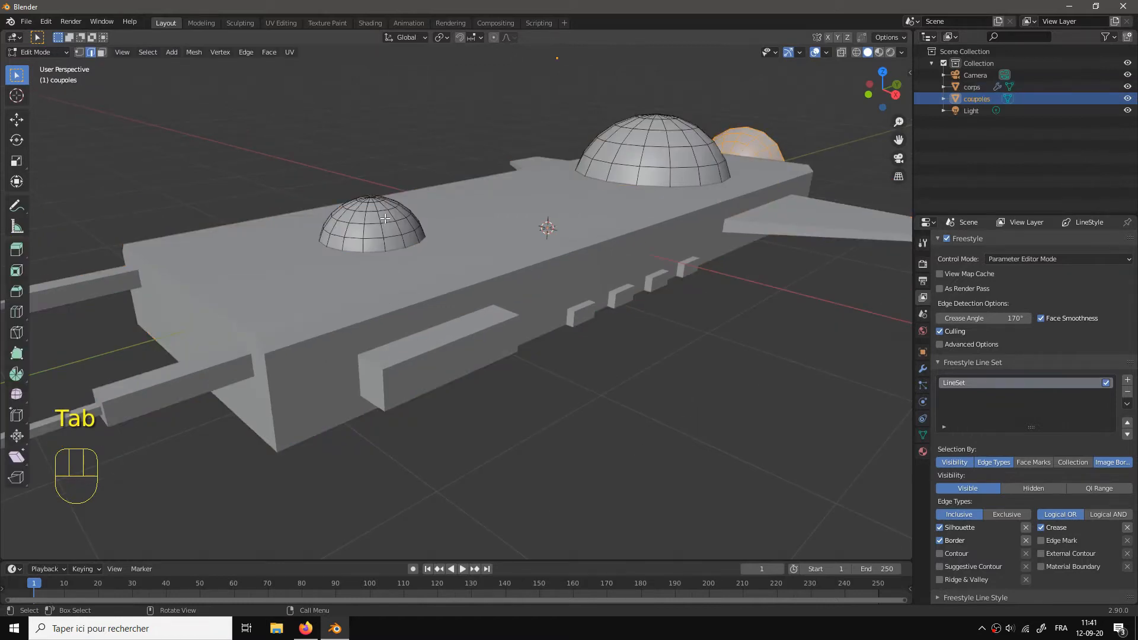
{"action": "scroll", "coordinate": [387, 235], "scroll_direction": "up", "scroll_amount": 3}
{"action": "scroll", "coordinate": [387, 236], "scroll_direction": "down", "scroll_amount": 3}
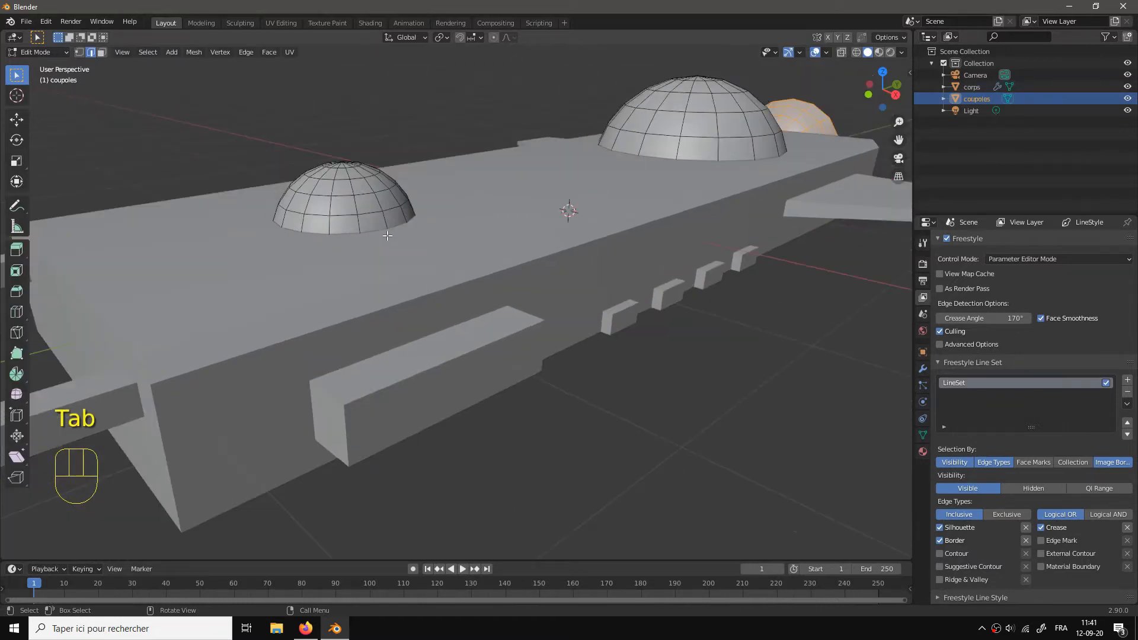
{"action": "key", "text": "1"}
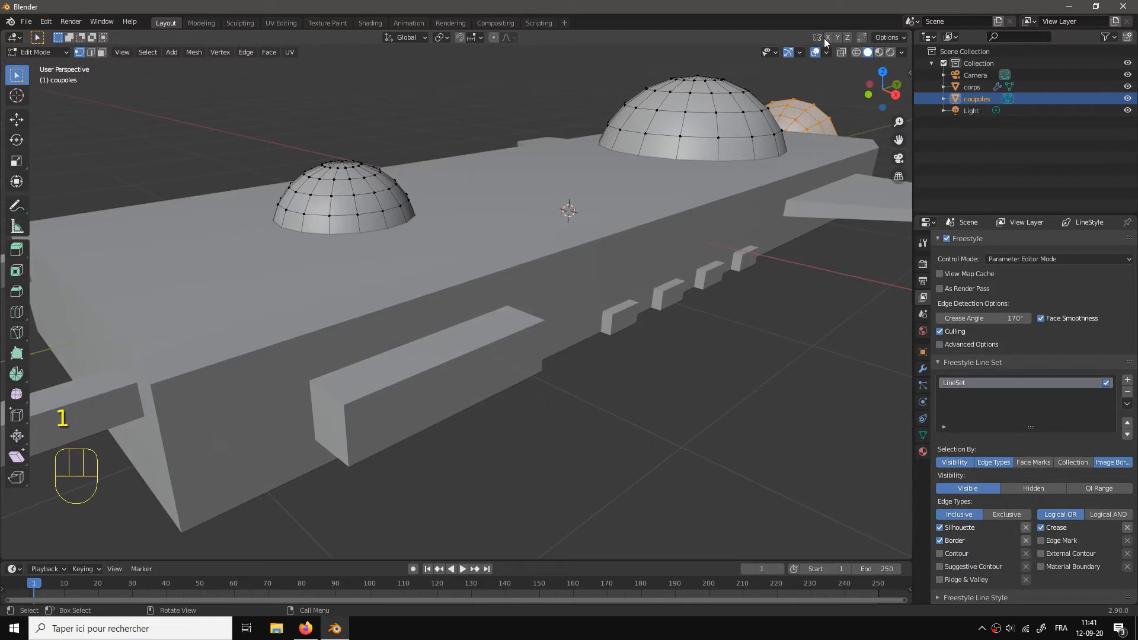
{"action": "left_click", "coordinate": [842, 53]}
{"action": "left_click_drag", "start_coordinate": [522, 253], "coordinate": [498, 258]}
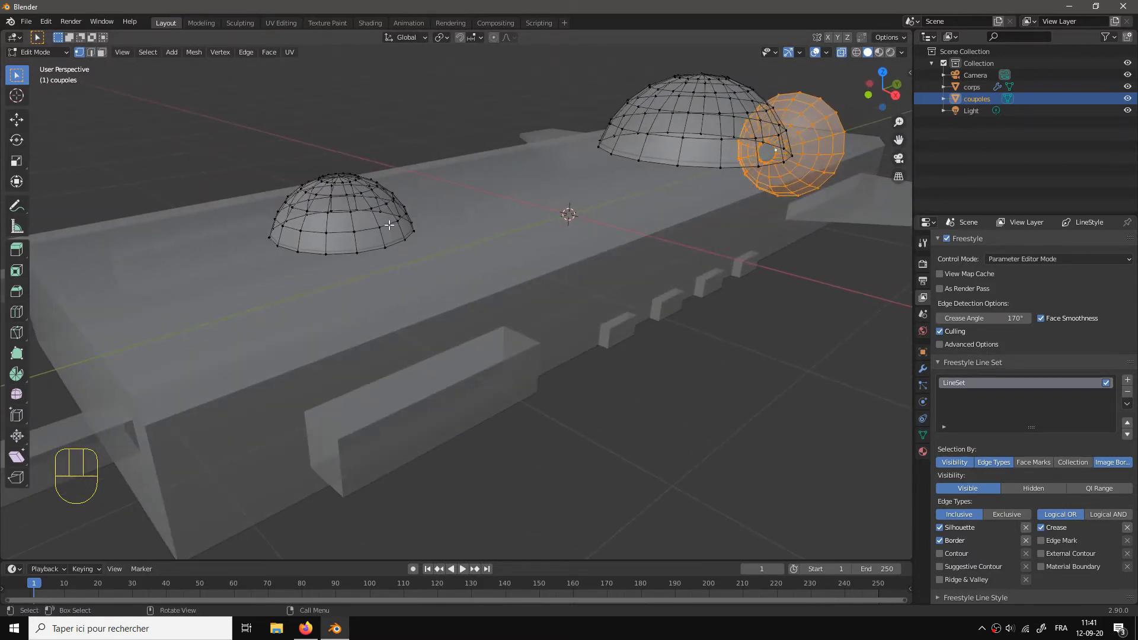
Step: Select the whole small front dome and raise it about 0.03 m in the right orthographic view
{"action": "left_click", "coordinate": [389, 226]}
{"action": "key", "text": "l"}
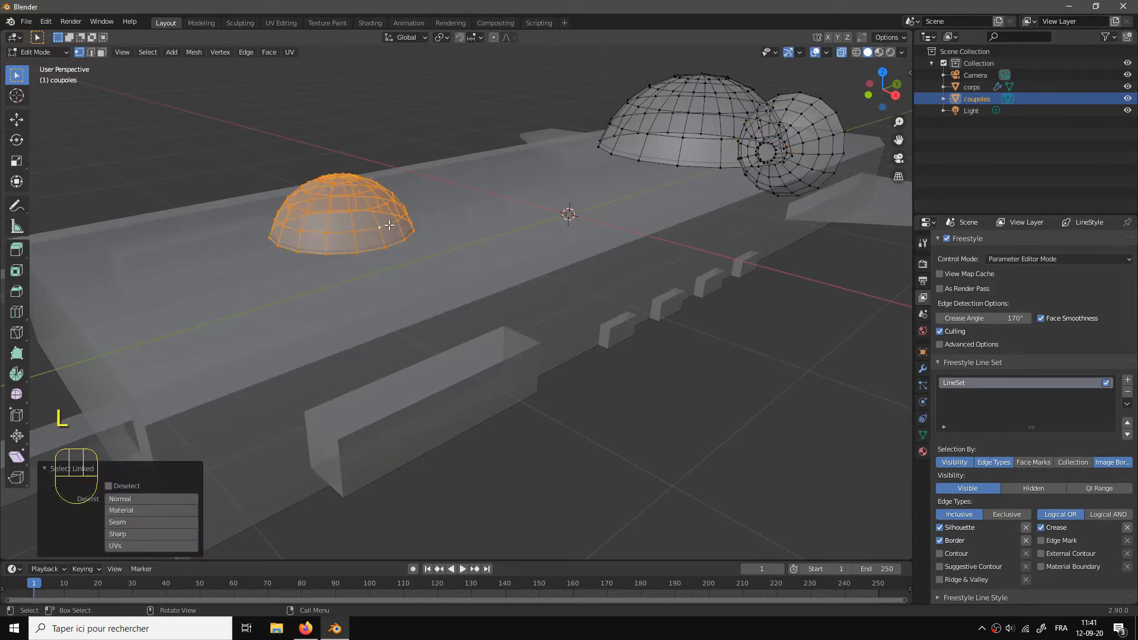
{"action": "key", "text": "KP_1"}
{"action": "key", "text": "KP_3"}
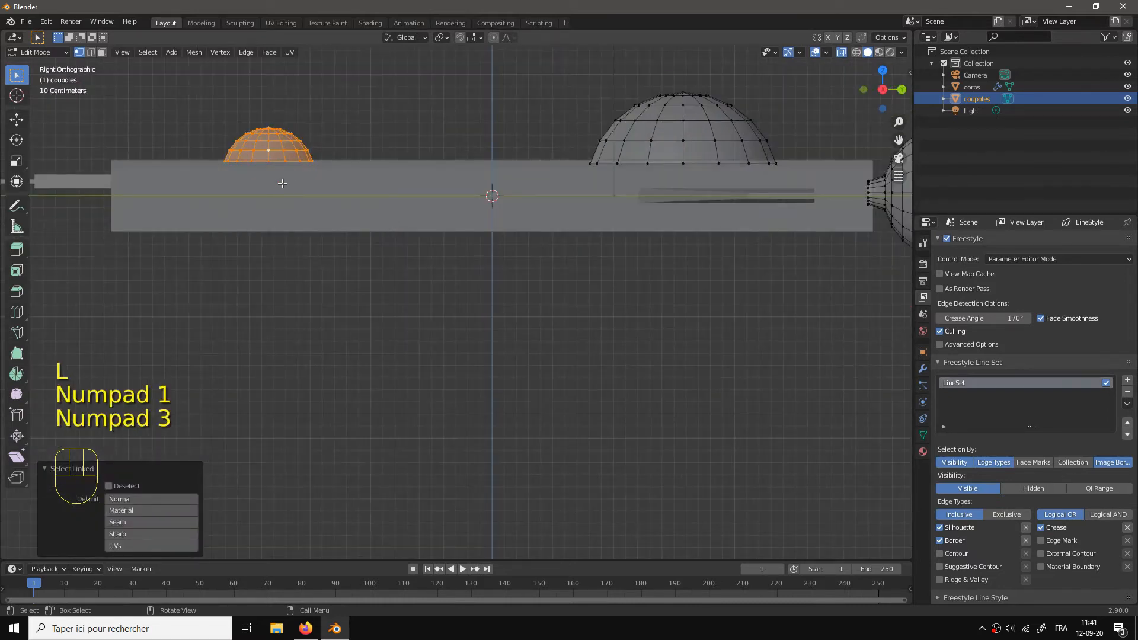
{"action": "left_click_drag", "start_coordinate": [283, 183], "coordinate": [414, 260]}
{"action": "key", "text": "g"}
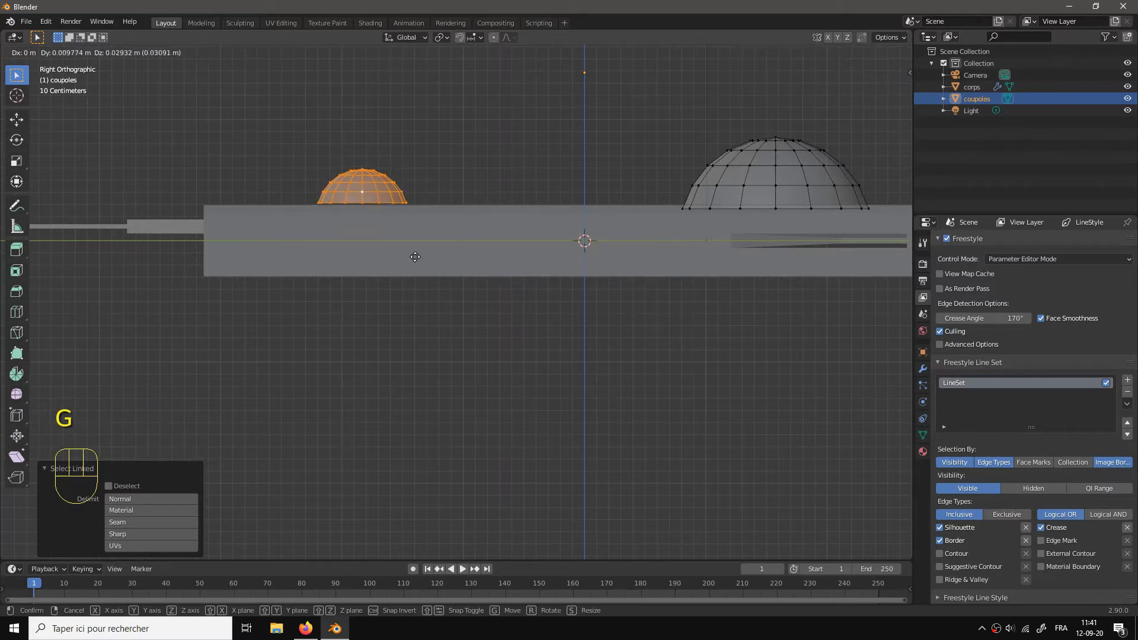
{"action": "left_click", "coordinate": [415, 256]}
Step: Extrude the small dome's base edge loop about 0.035 m straight down along Z
{"action": "scroll", "coordinate": [376, 234], "scroll_direction": "up", "scroll_amount": 4}
{"action": "left_click_drag", "start_coordinate": [356, 211], "coordinate": [366, 236]}
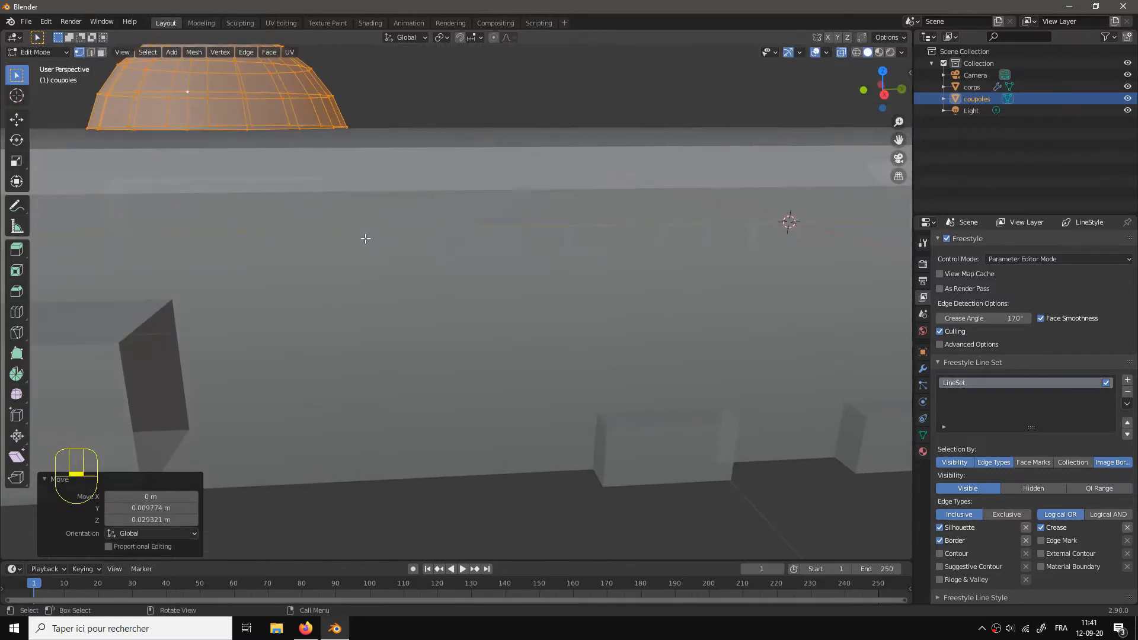
{"action": "left_click", "coordinate": [273, 130], "text": "alt"}
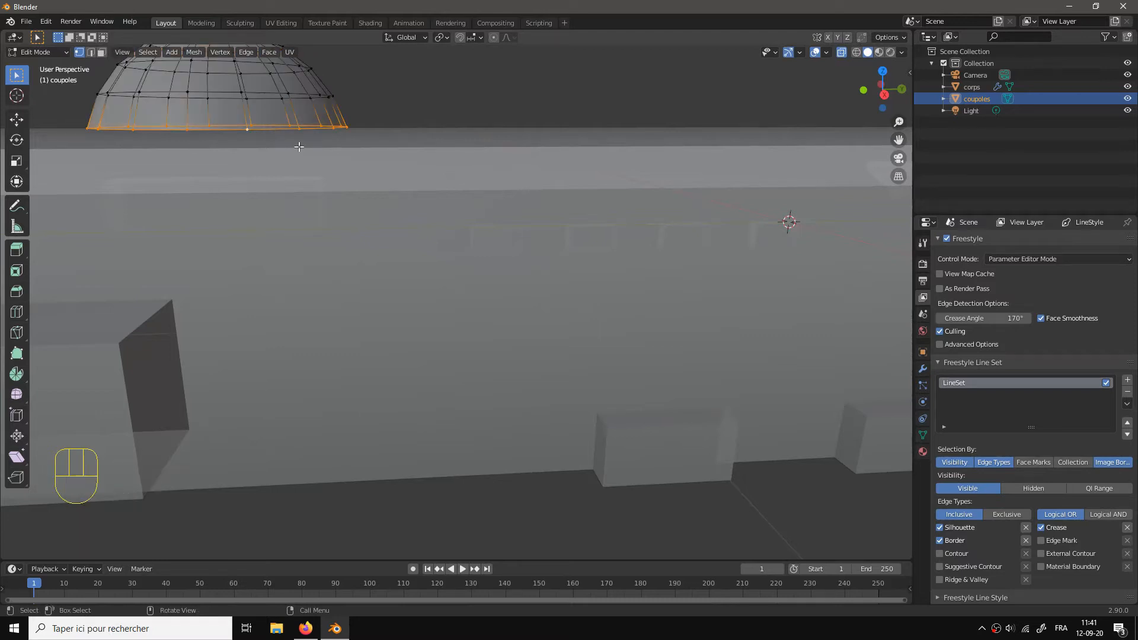
{"action": "left_click_drag", "start_coordinate": [274, 130], "coordinate": [383, 219]}
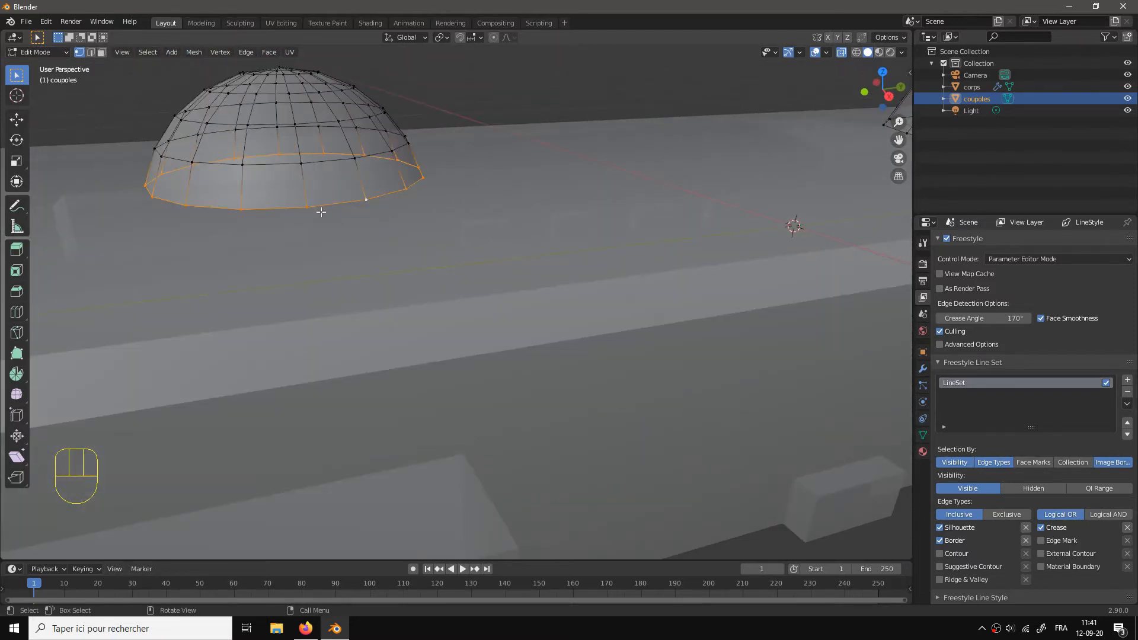
{"action": "key", "text": "e"}
{"action": "middle_click", "coordinate": [321, 214]}
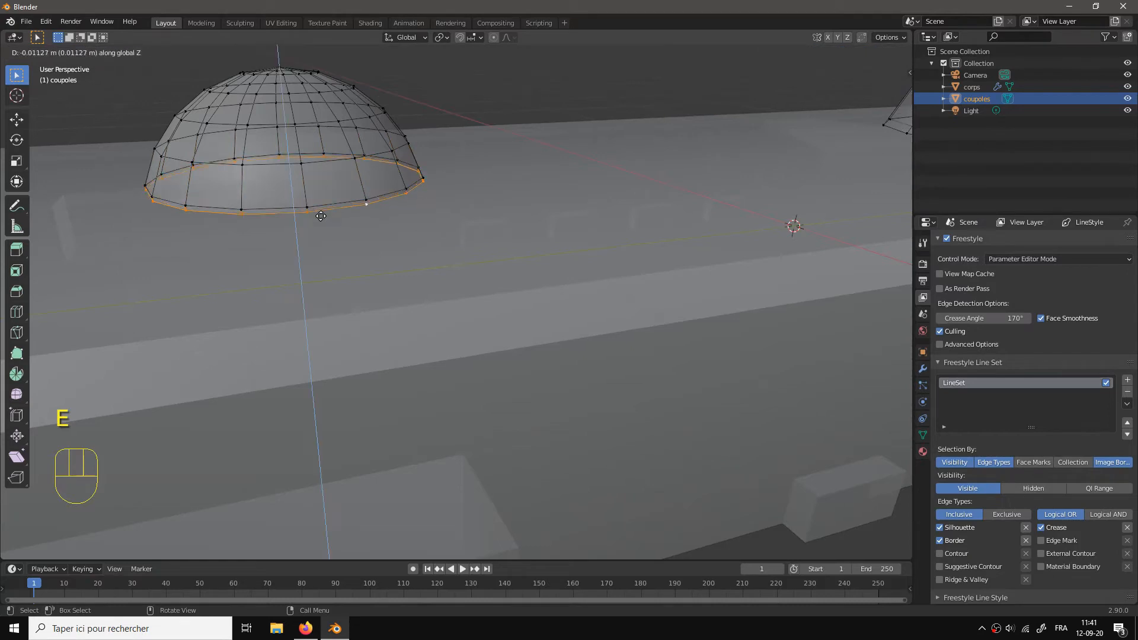
{"action": "left_click", "coordinate": [320, 225]}
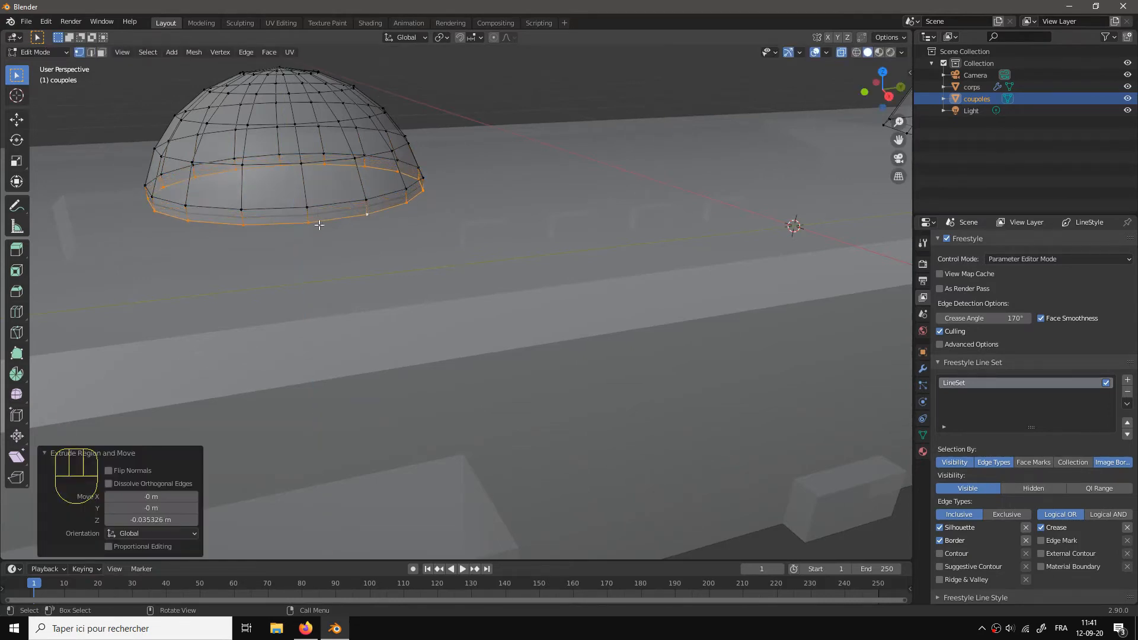
Step: Mark the edge loop just above the small dome's extruded rim as a Freestyle edge
{"action": "left_click_drag", "start_coordinate": [440, 272], "coordinate": [368, 185]}
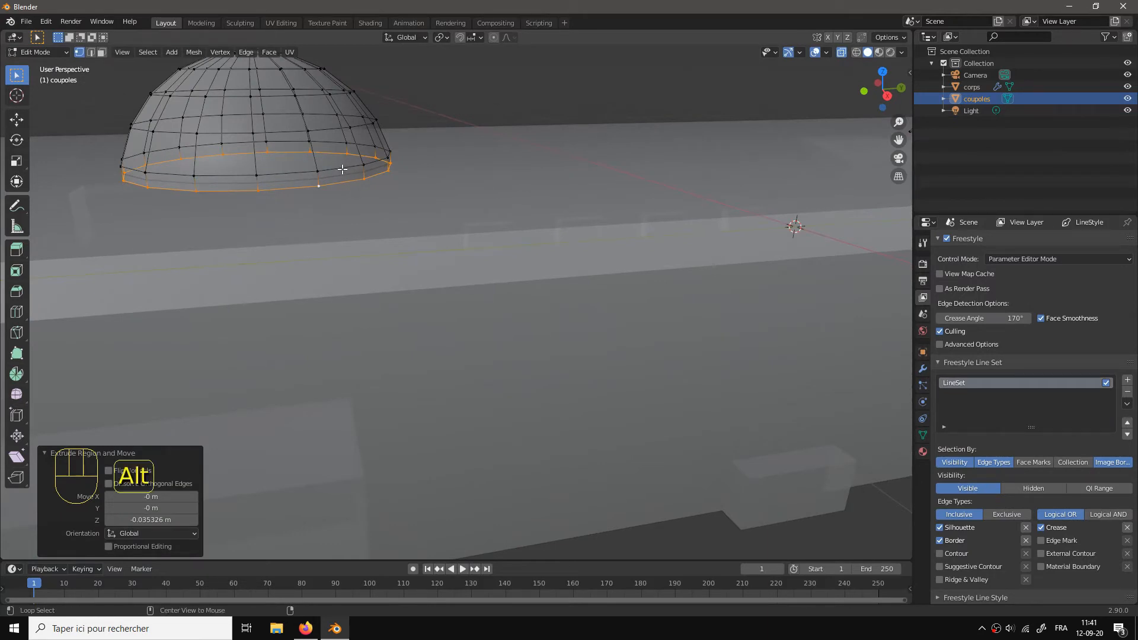
{"action": "left_click", "coordinate": [342, 169], "text": "alt"}
{"action": "key", "text": "2"}
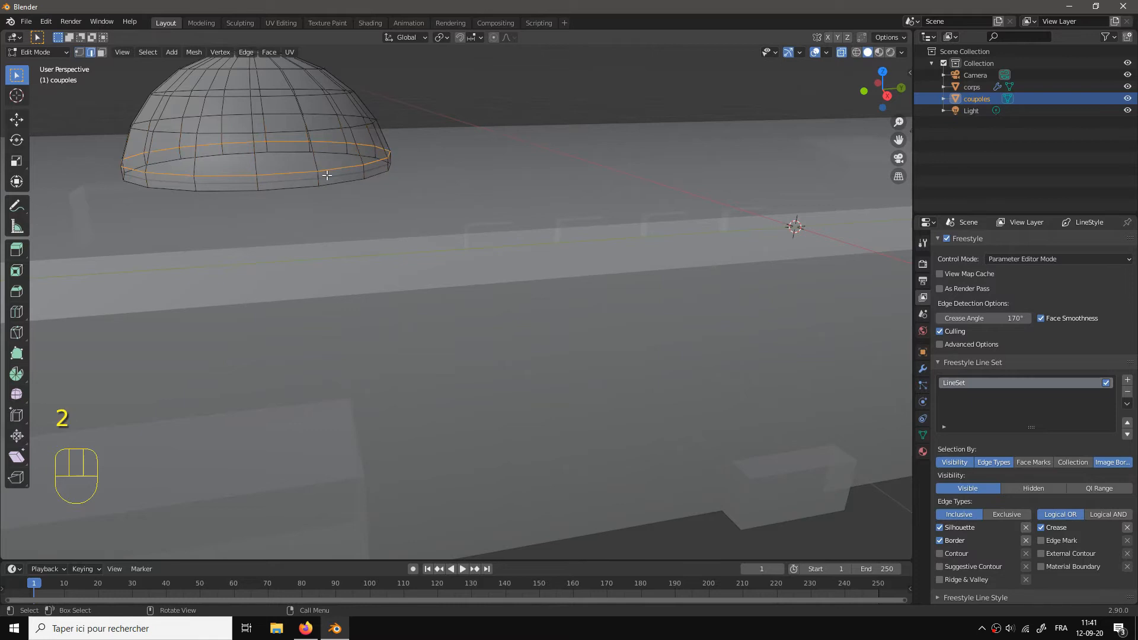
{"action": "left_click_drag", "start_coordinate": [200, 215], "coordinate": [226, 220]}
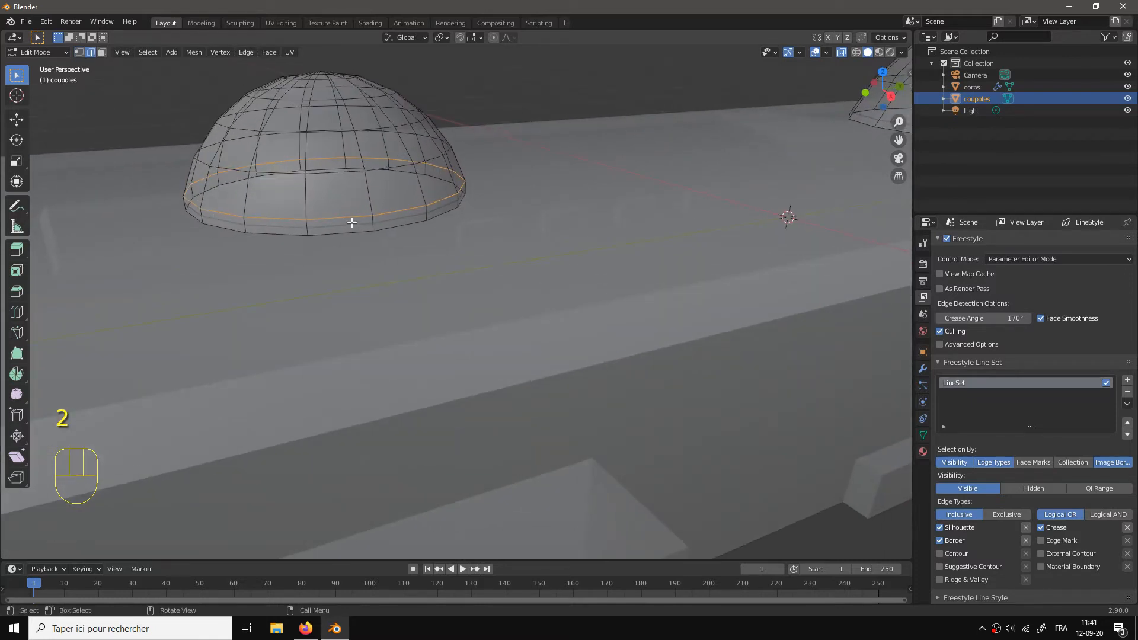
{"action": "right_click", "coordinate": [348, 216]}
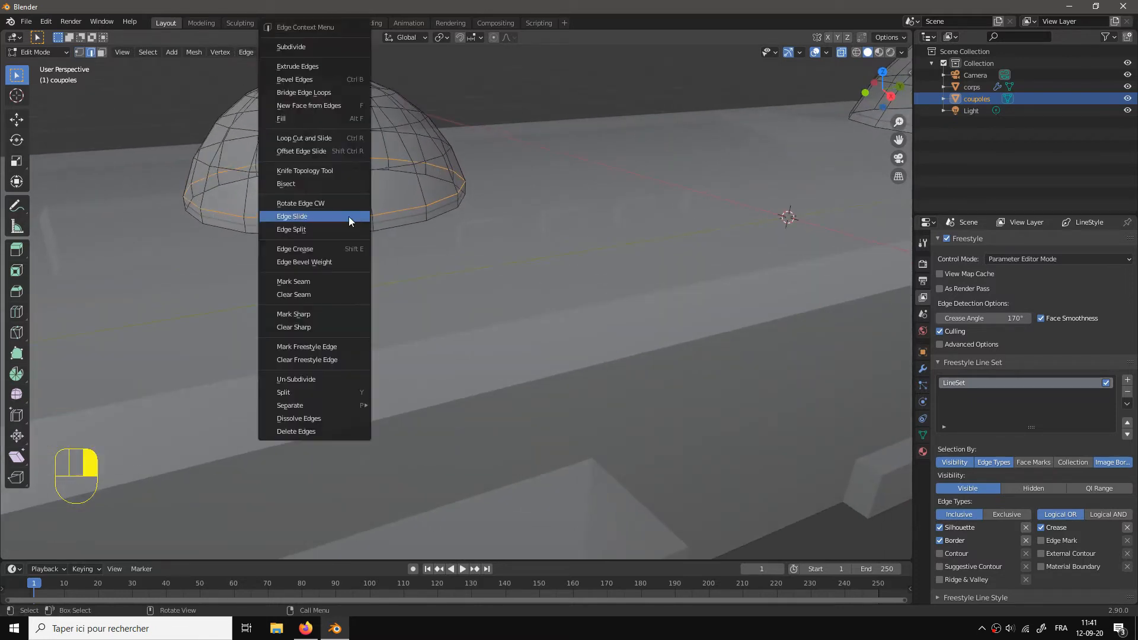
{"action": "left_click", "coordinate": [314, 345]}
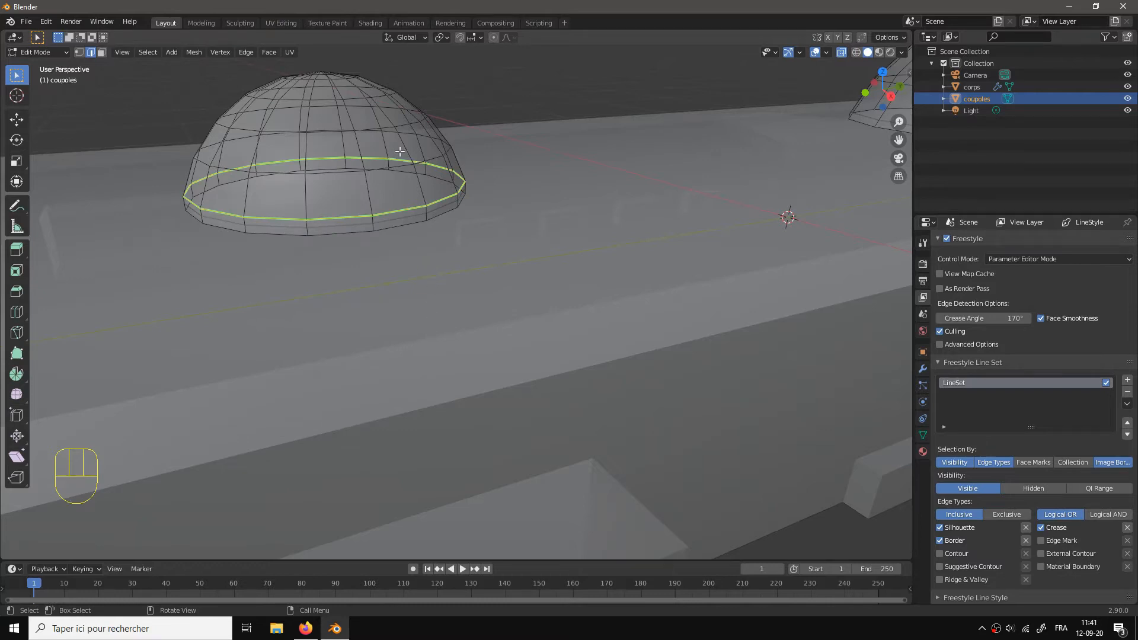
Step: Select the whole small front dome and lower it about 0.014 m into the hull in the right orthographic view
{"action": "key", "text": "l"}
{"action": "key", "text": "KP_1"}
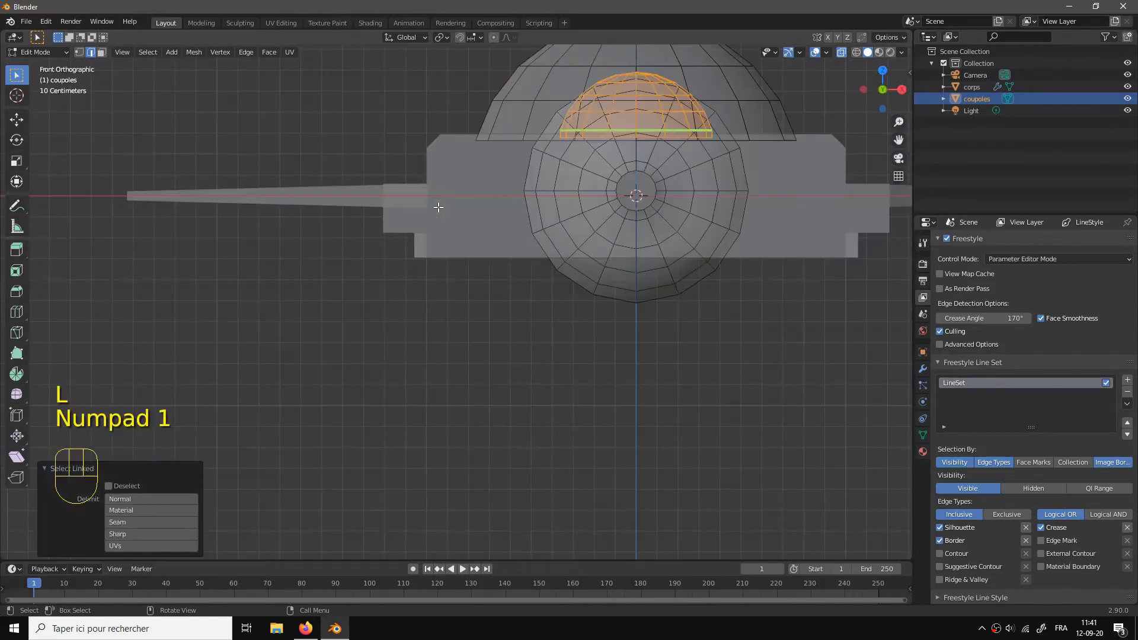
{"action": "key", "text": "KP_3"}
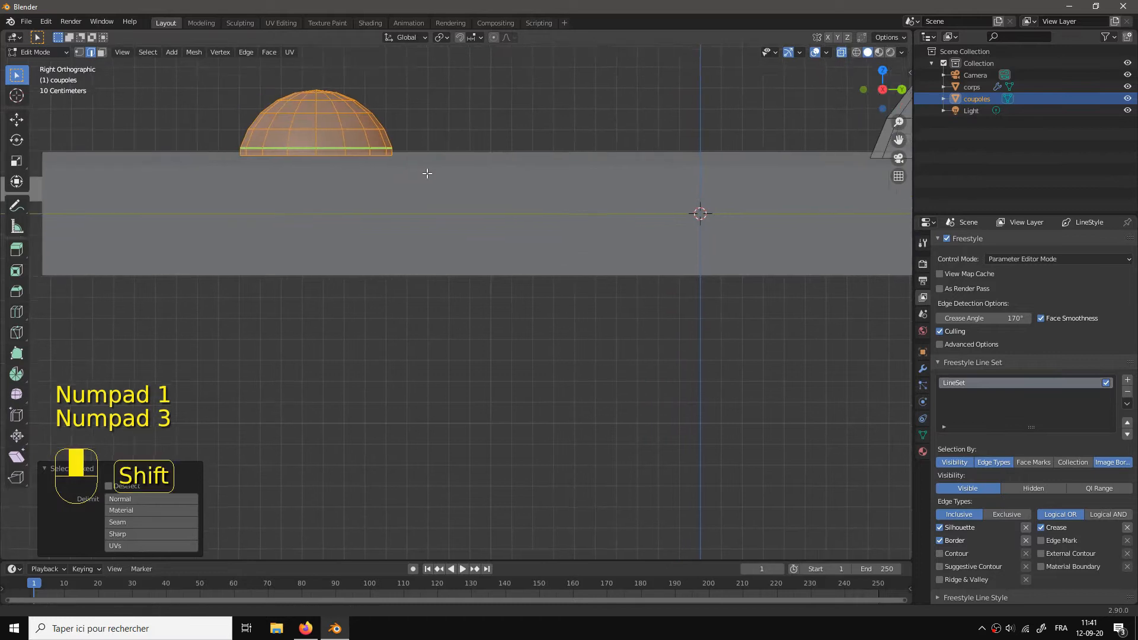
{"action": "scroll", "coordinate": [529, 206], "scroll_direction": "up", "scroll_amount": 2}
{"action": "scroll", "coordinate": [478, 158], "scroll_direction": "down", "scroll_amount": 2}
{"action": "scroll", "coordinate": [516, 399], "scroll_direction": "up", "scroll_amount": 2}
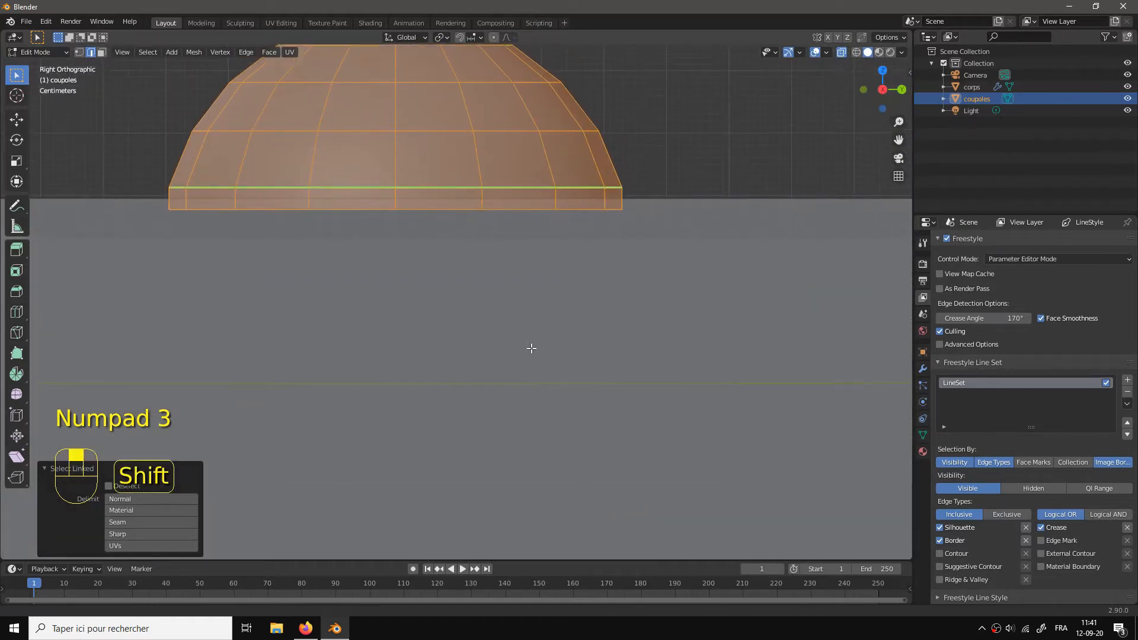
{"action": "scroll", "coordinate": [531, 348], "scroll_direction": "up", "scroll_amount": 2}
{"action": "key", "text": "g"}
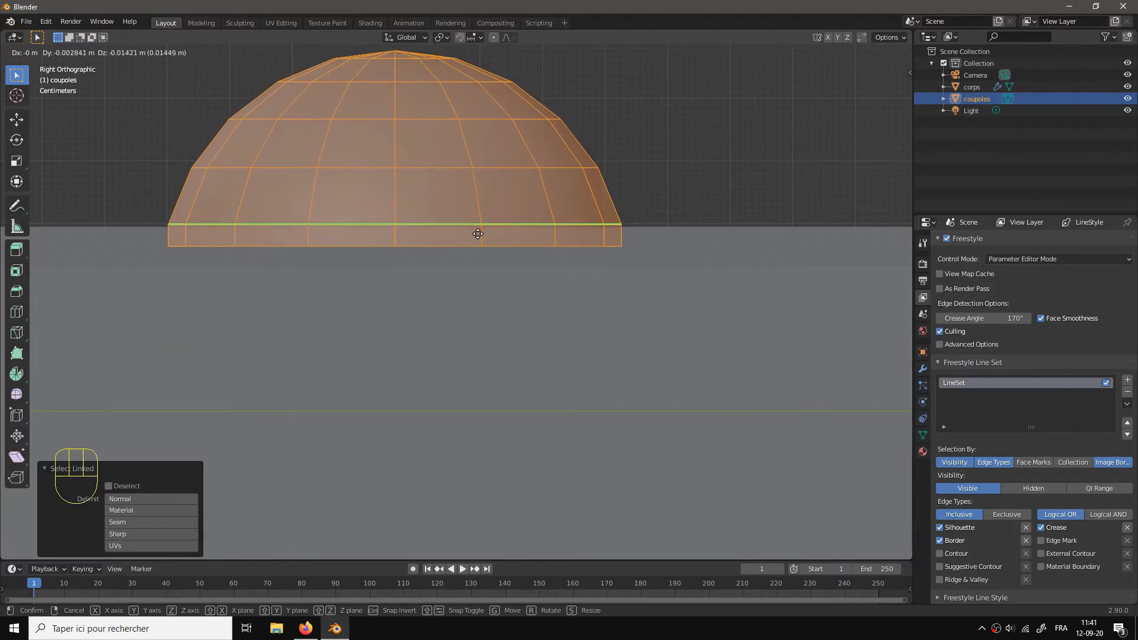
{"action": "left_click", "coordinate": [478, 234]}
Step: Select the whole large dome and raise it about 0.064 m above the hull in the right orthographic view
{"action": "key", "text": "KP_5"}
{"action": "left_click_drag", "start_coordinate": [676, 338], "coordinate": [570, 275]}
{"action": "scroll", "coordinate": [659, 358], "scroll_direction": "down", "scroll_amount": 5}
{"action": "key", "text": "Tab"}
{"action": "key", "text": "Tab"}
{"action": "left_click", "coordinate": [551, 234]}
{"action": "key", "text": "l"}
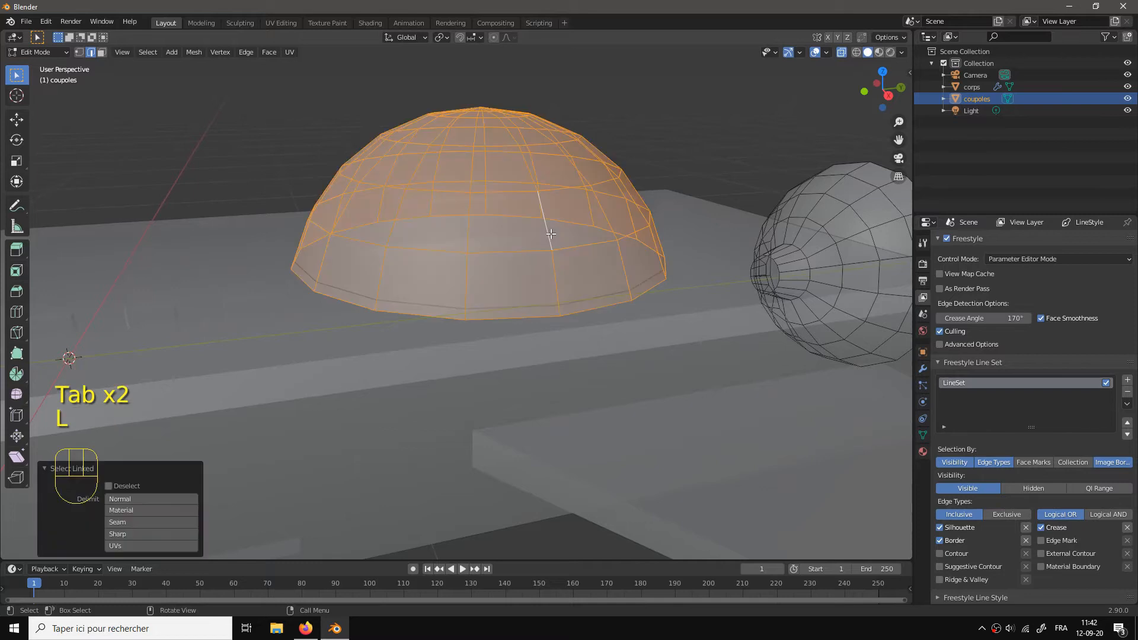
{"action": "key", "text": "KP_3"}
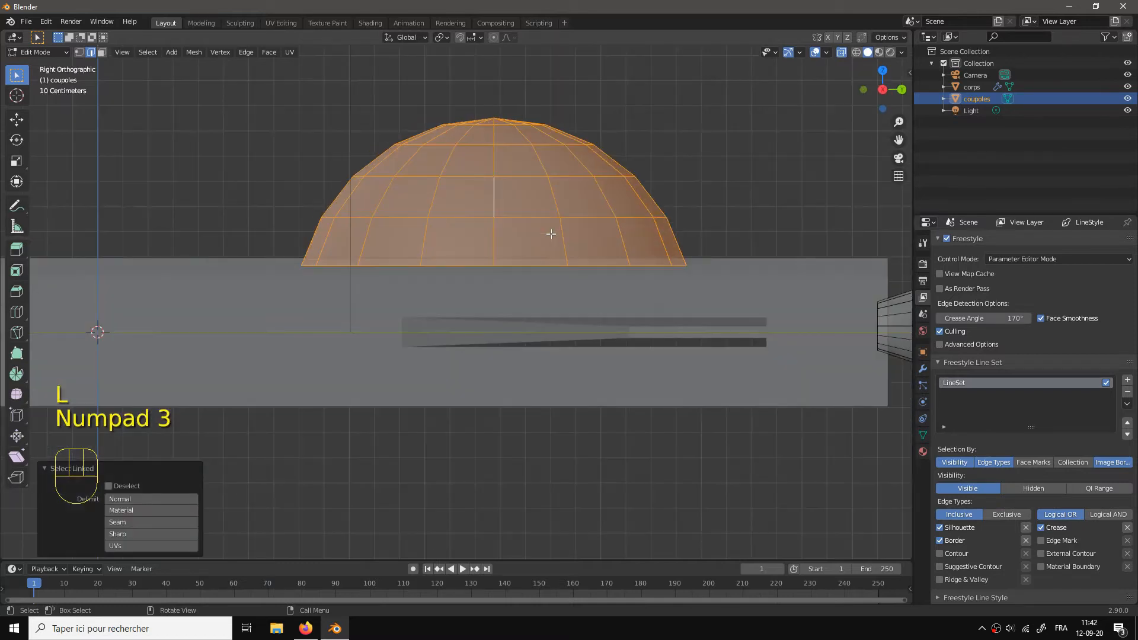
{"action": "key", "text": "g"}
{"action": "left_click", "coordinate": [567, 240]}
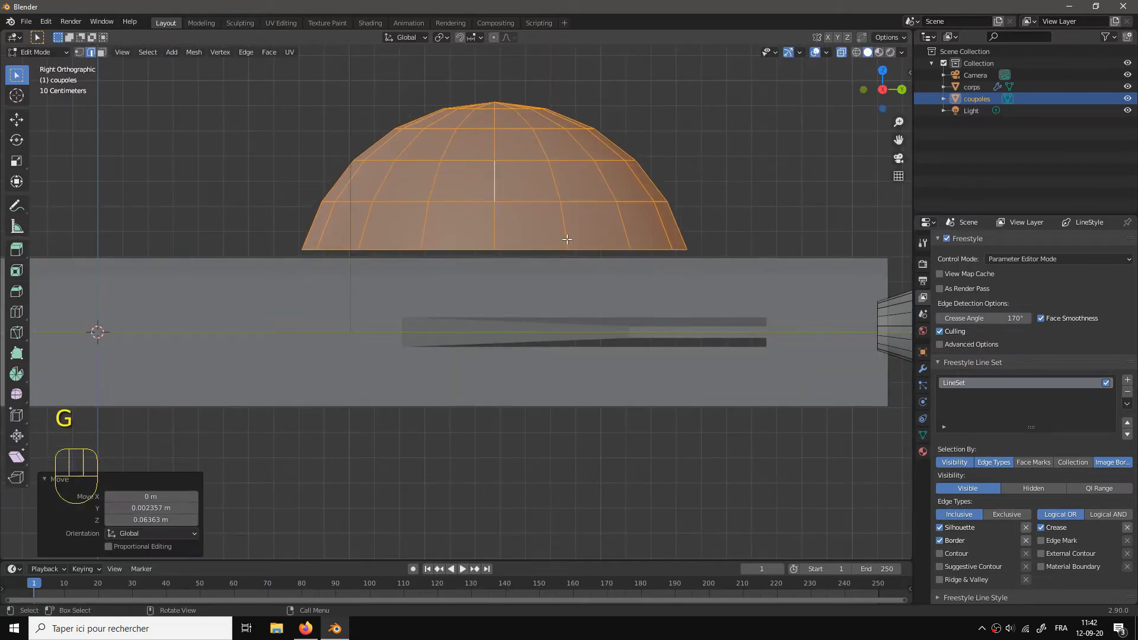
Step: Extrude the large dome's base edge loop about 0.027 m straight down along Z
{"action": "key", "text": "1"}
{"action": "left_click", "coordinate": [512, 250]}
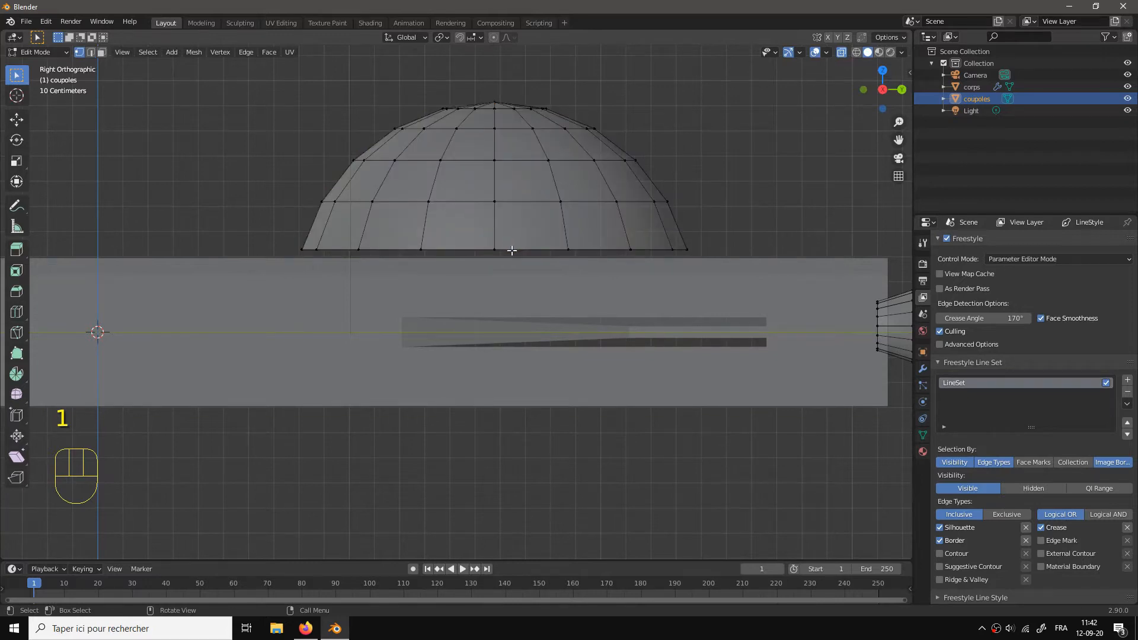
{"action": "left_click", "coordinate": [512, 250], "text": "alt"}
{"action": "left_click_drag", "start_coordinate": [526, 250], "coordinate": [587, 242]}
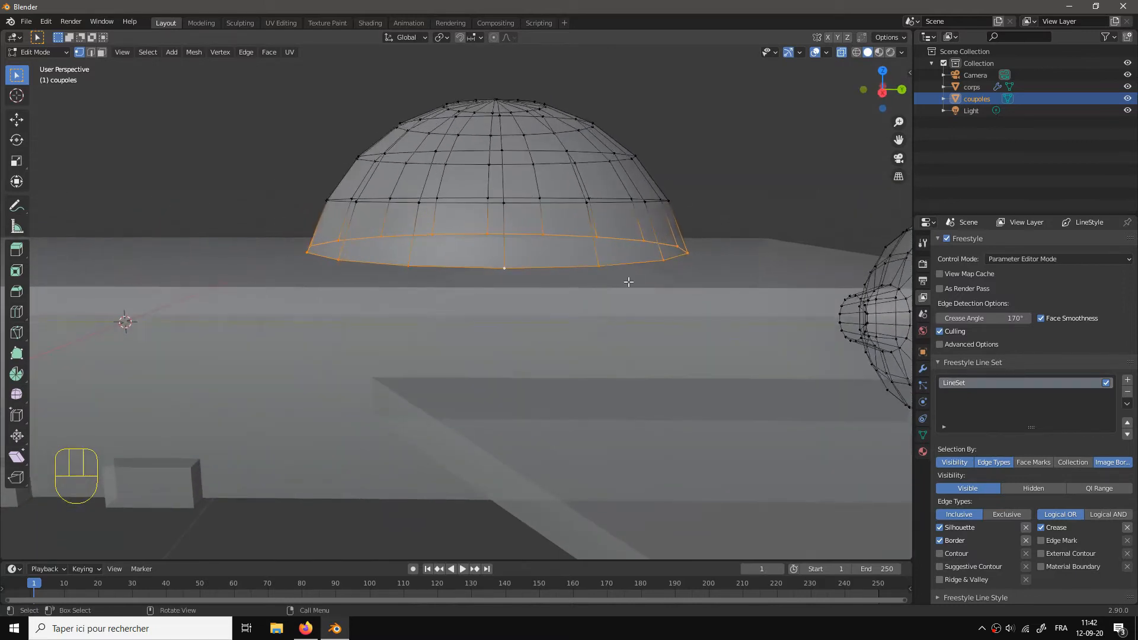
{"action": "key", "text": "e"}
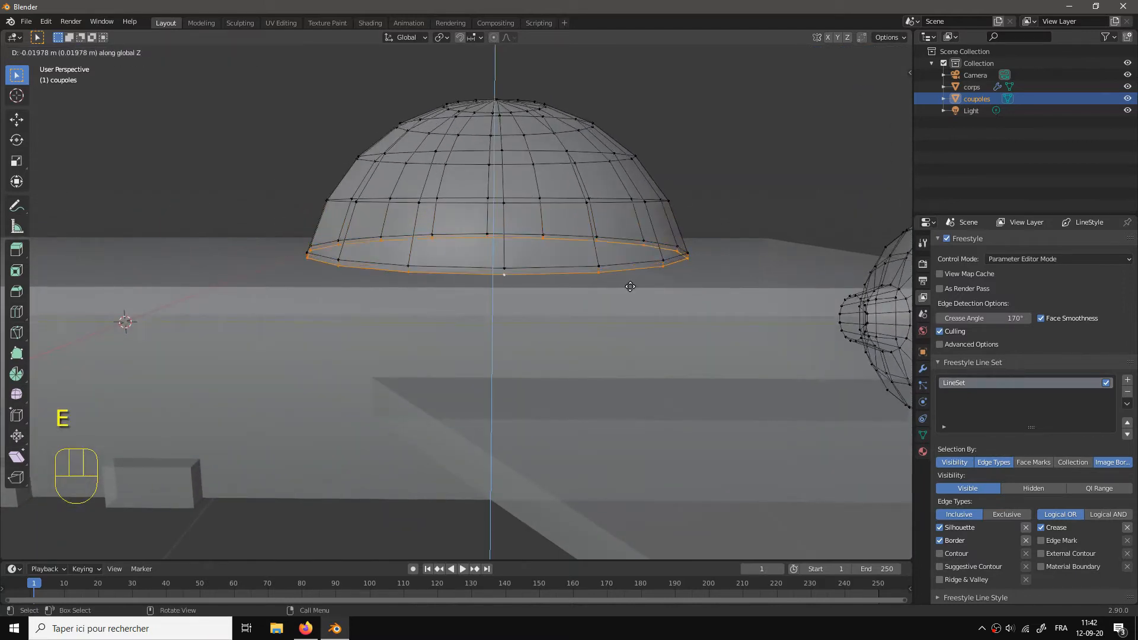
{"action": "left_click", "coordinate": [630, 289]}
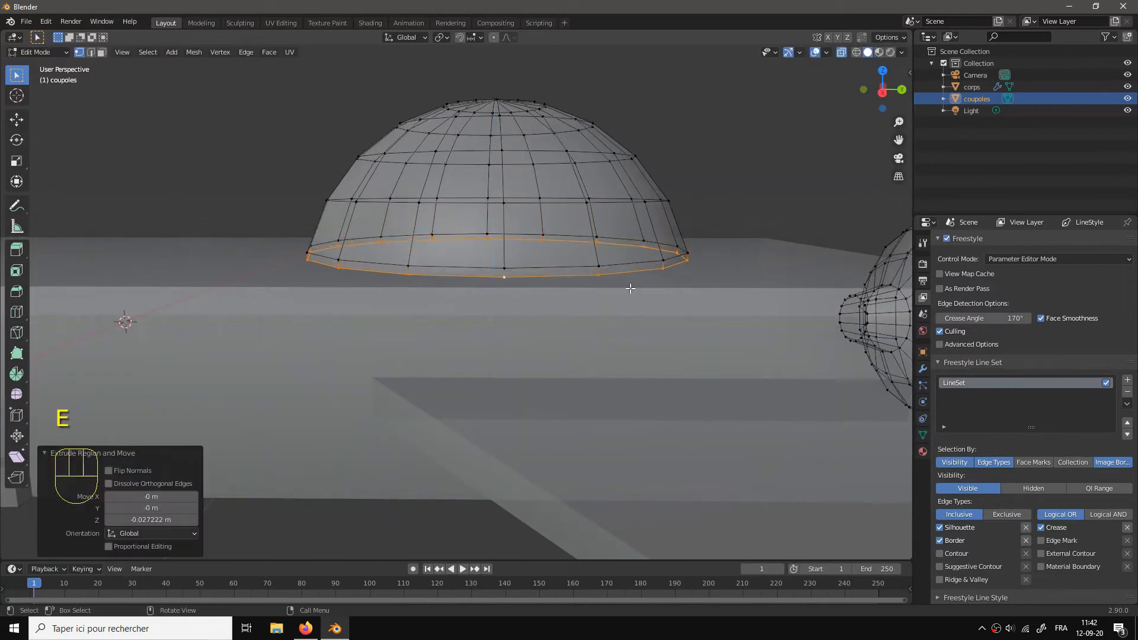
Step: Mark the edge loop just above the large dome's extruded rim as a Freestyle edge
{"action": "left_click", "coordinate": [567, 265], "text": "alt"}
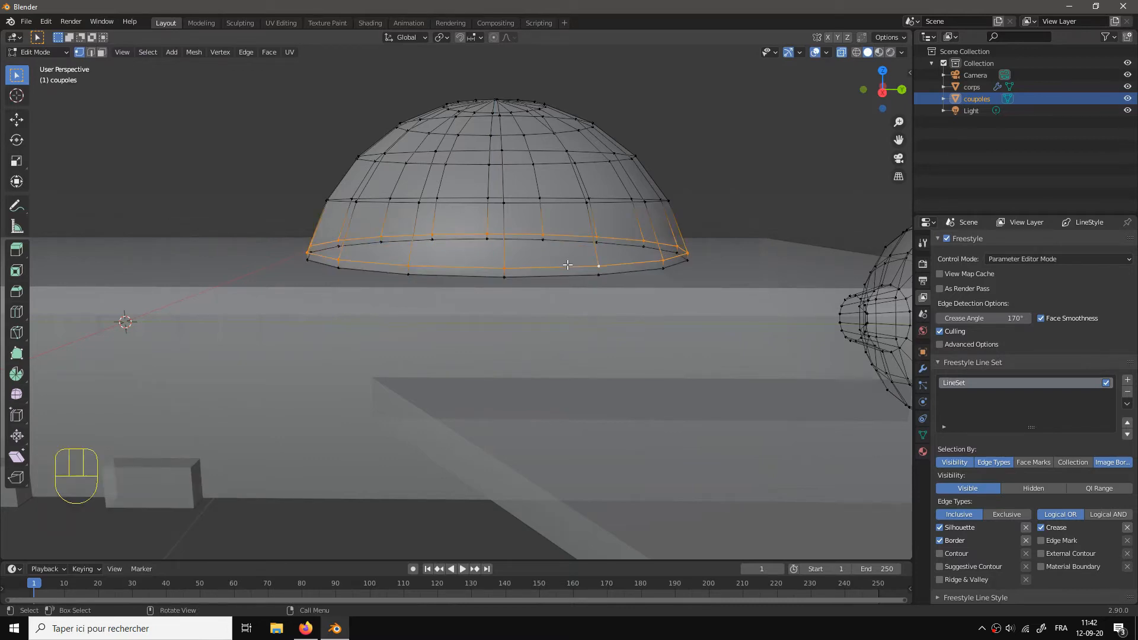
{"action": "key", "text": "2"}
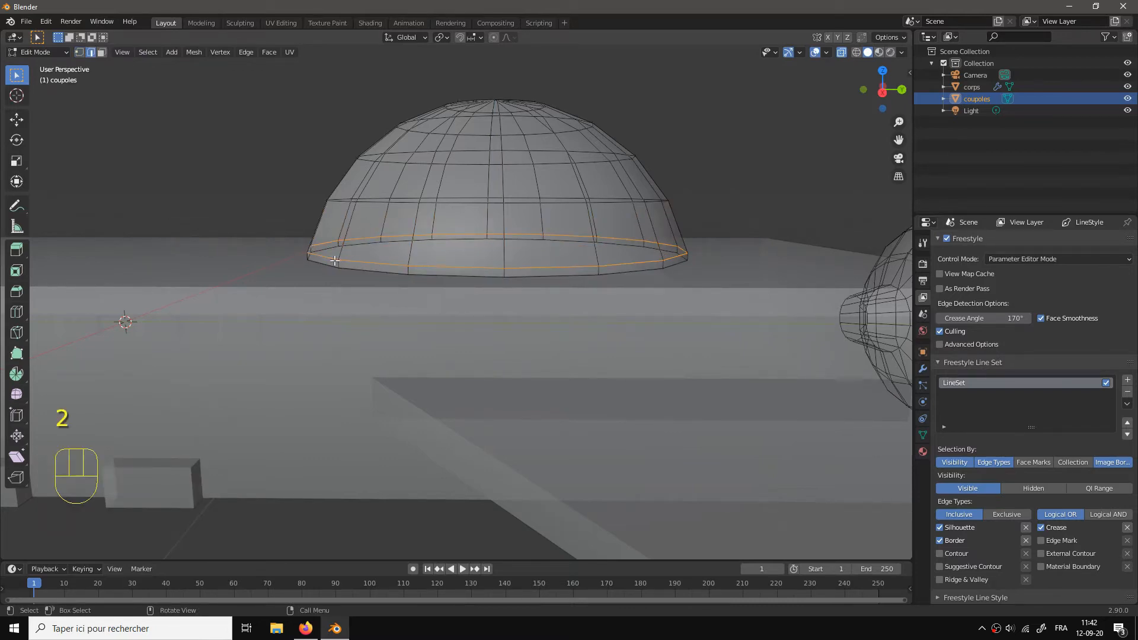
{"action": "right_click", "coordinate": [567, 266]}
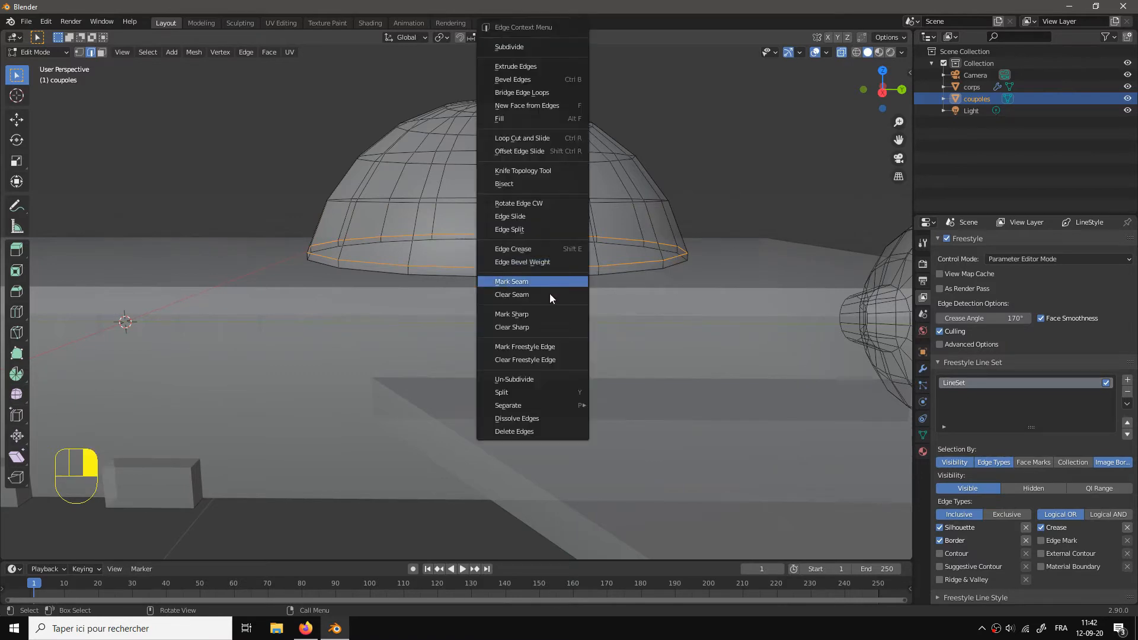
{"action": "left_click", "coordinate": [525, 347]}
{"action": "key", "text": "Tab"}
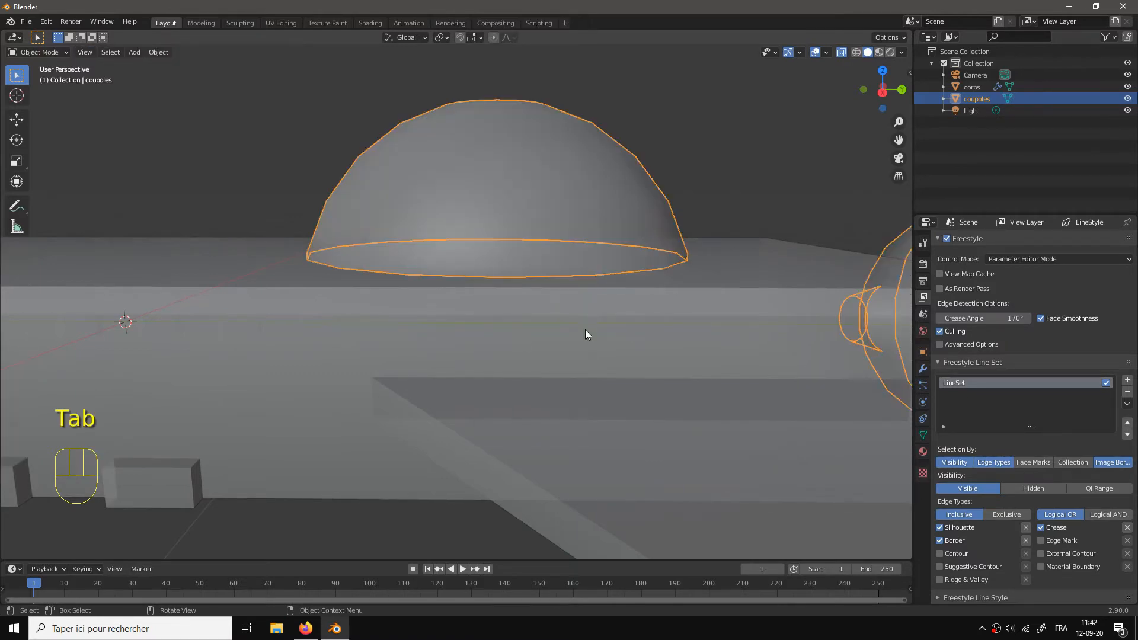
{"action": "key", "text": "Tab"}
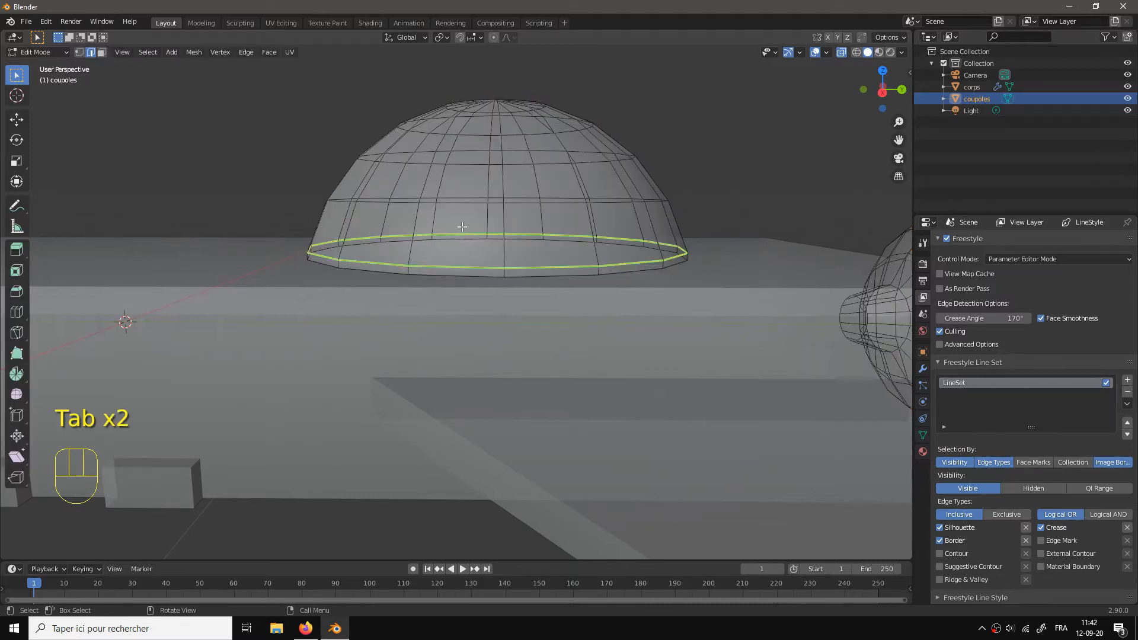
Step: Select the whole large dome, lower it about 0.017 m into the hull in the right orthographic view, and return to Object Mode
{"action": "key", "text": "l"}
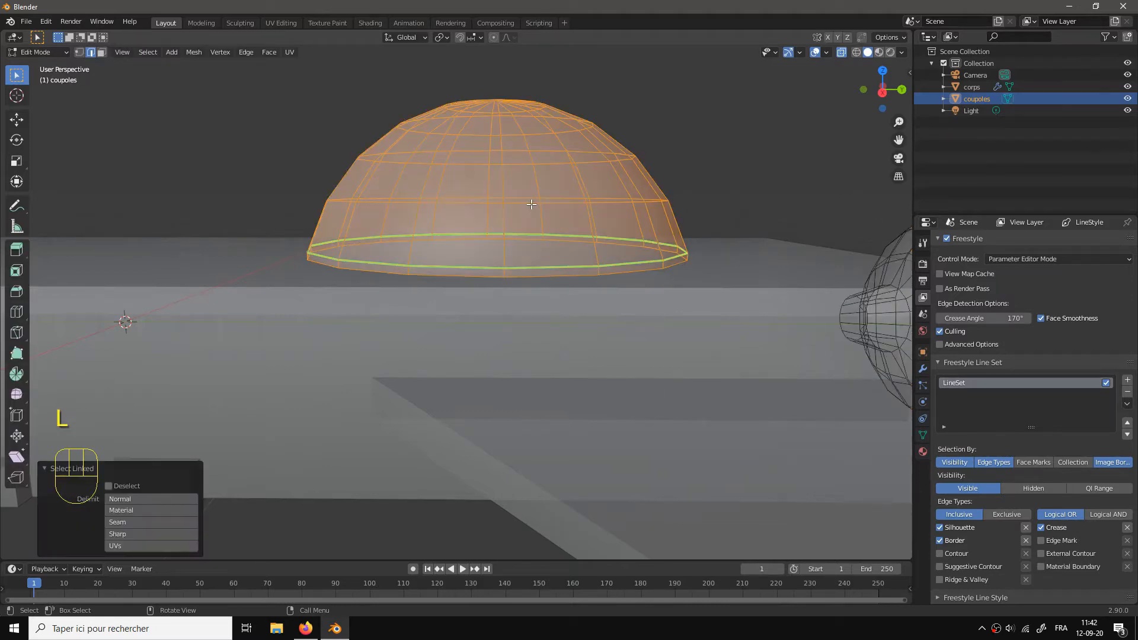
{"action": "key", "text": "KP_3"}
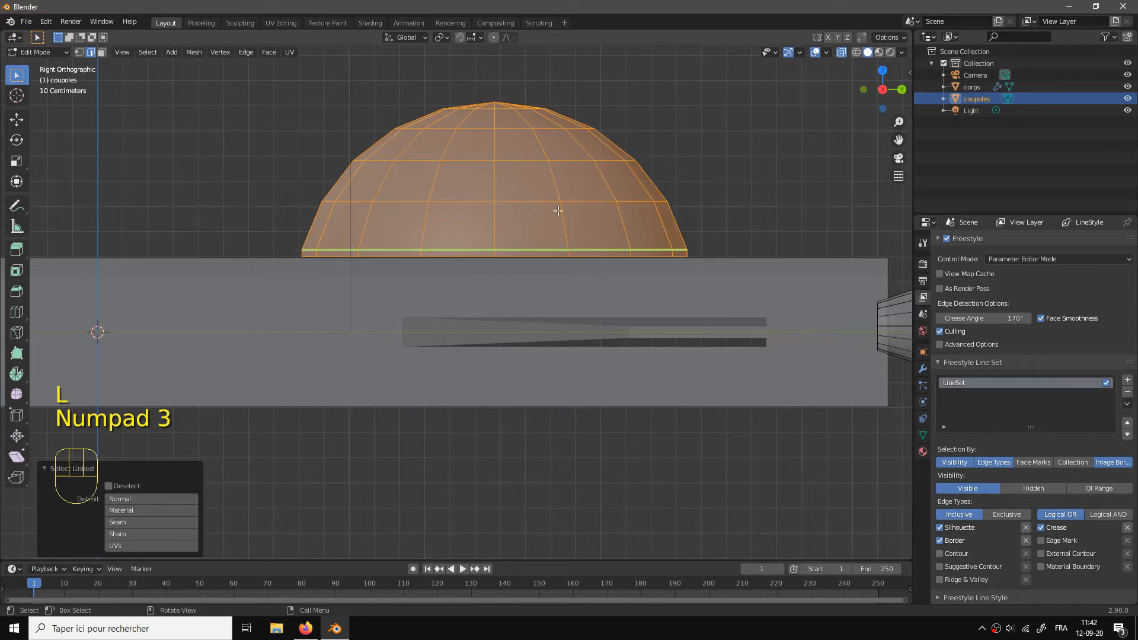
{"action": "key", "text": "g"}
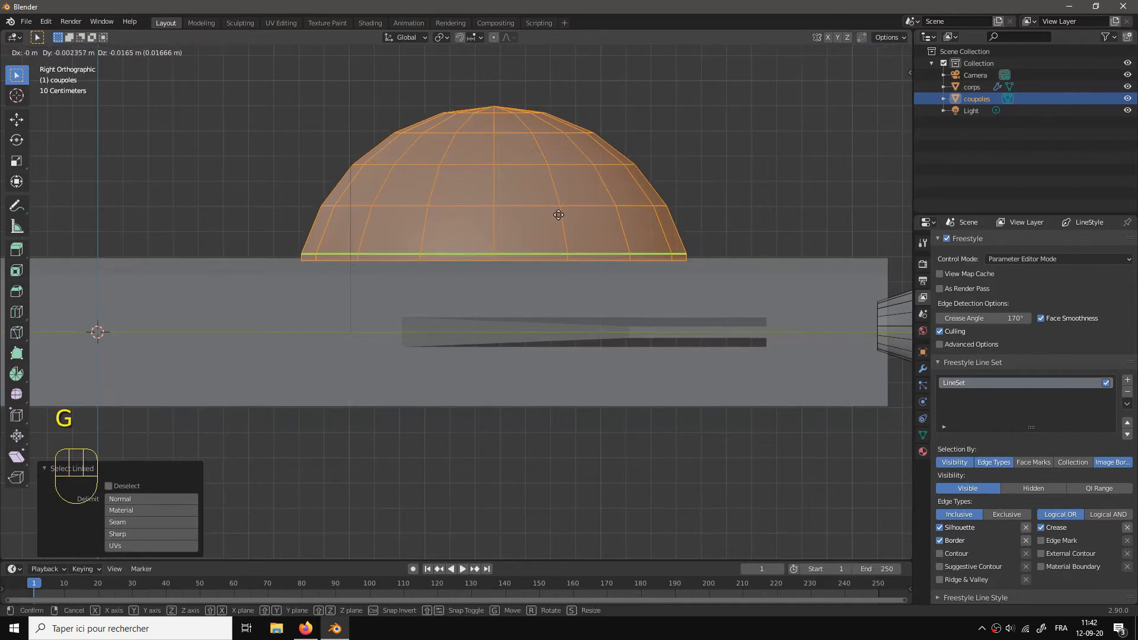
{"action": "left_click", "coordinate": [558, 215]}
{"action": "key", "text": "Tab"}
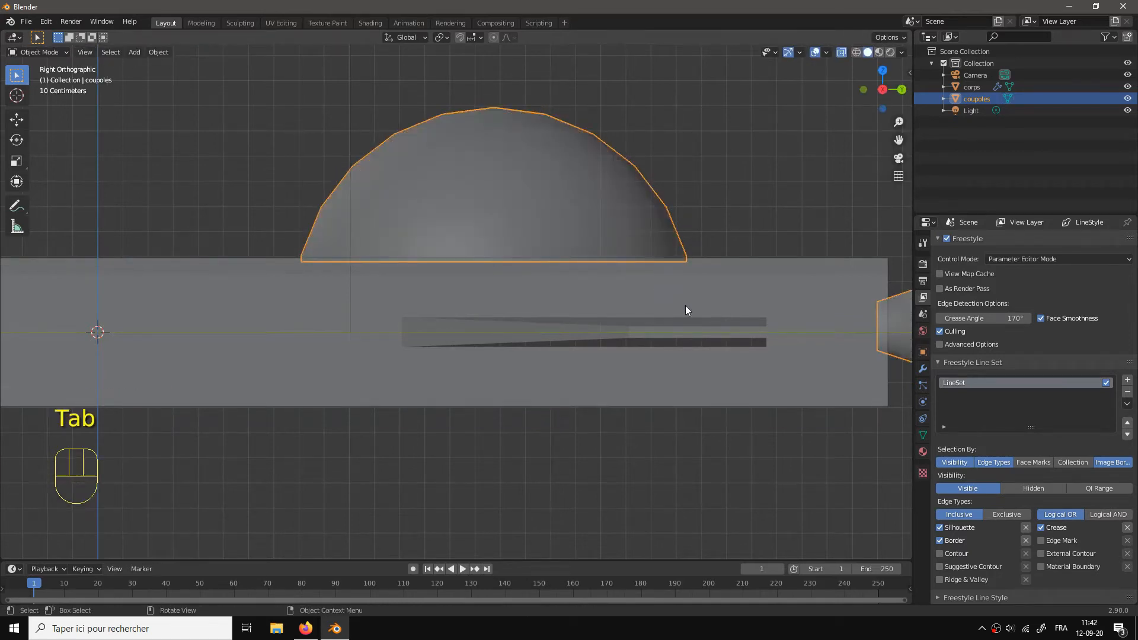
Step: Render the spaceship to examine the lines around the dome bases, and close the render window
{"action": "left_click_drag", "start_coordinate": [685, 304], "coordinate": [602, 301]}
{"action": "scroll", "coordinate": [556, 335], "scroll_direction": "down", "scroll_amount": 3}
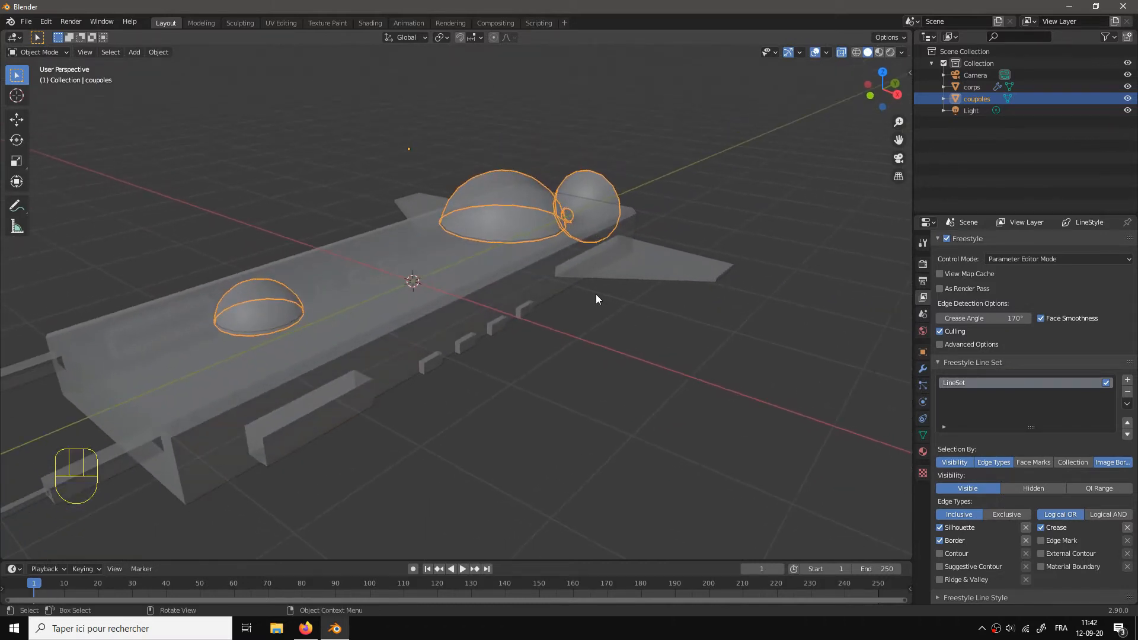
{"action": "key", "text": "F12"}
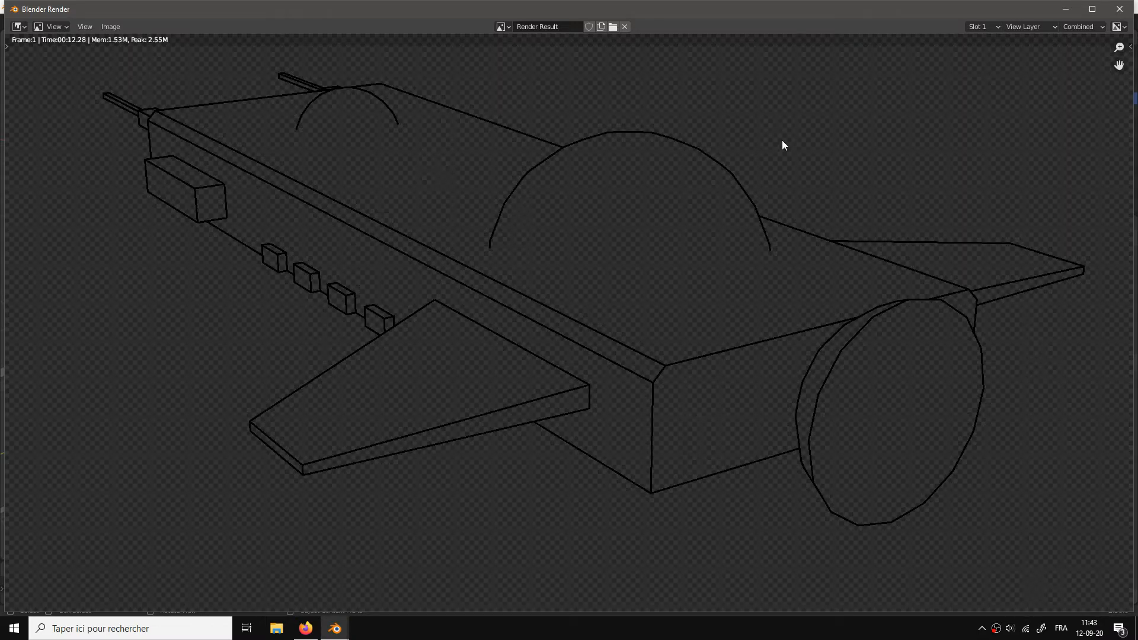
{"action": "left_click", "coordinate": [1119, 9]}
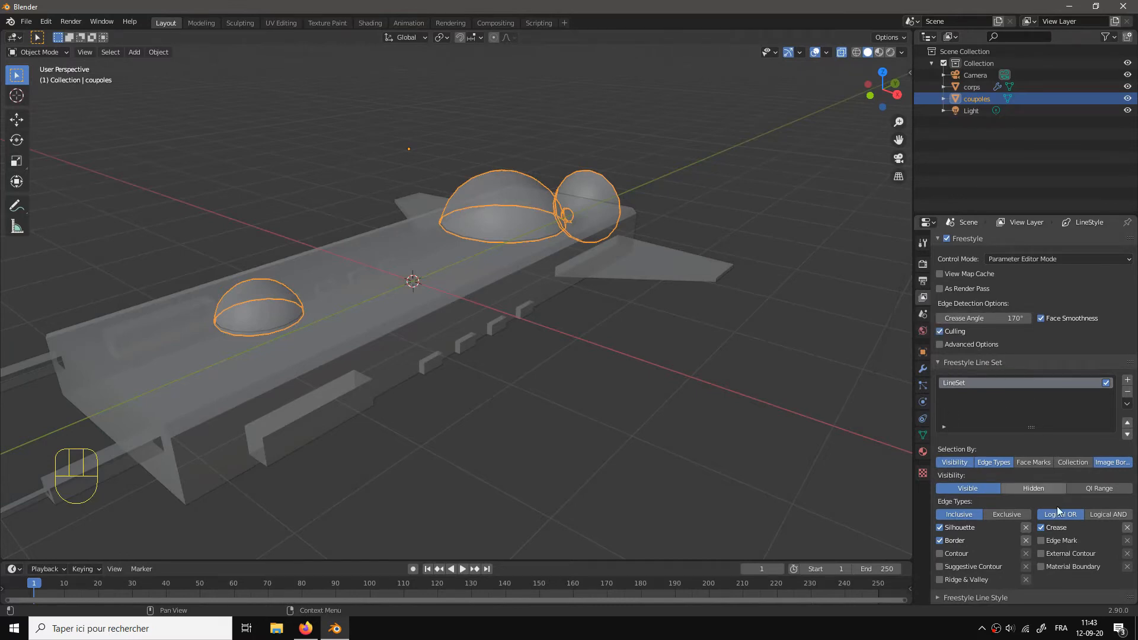
Step: Enable the Edge Mark edge type for the Freestyle line set and render the spaceship again
{"action": "left_click", "coordinate": [1040, 539]}
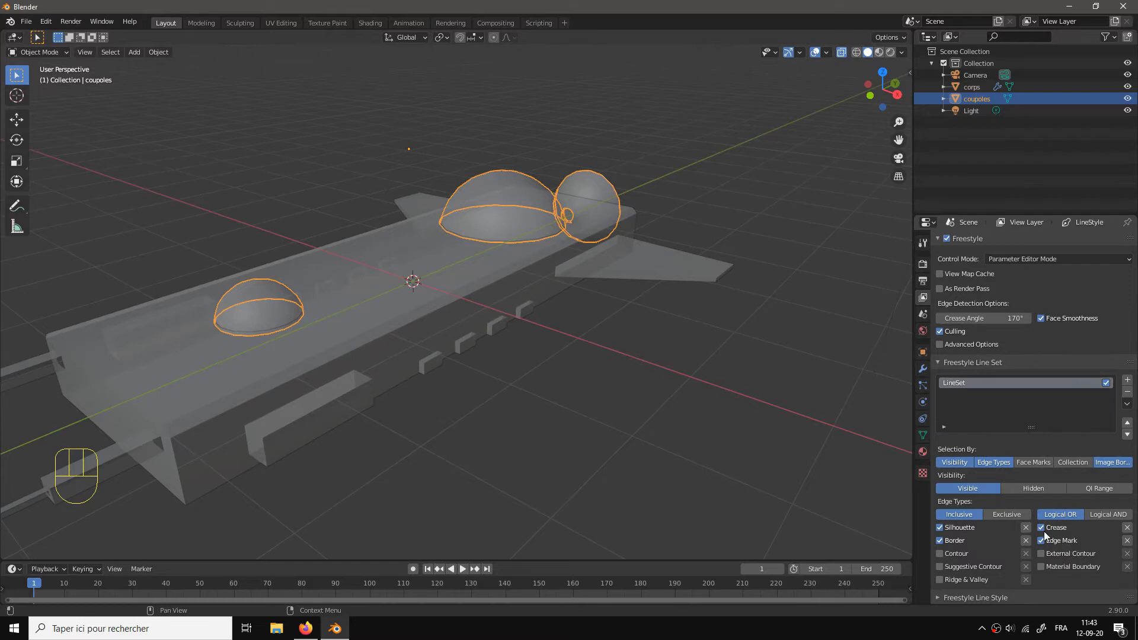
{"action": "key", "text": "F12"}
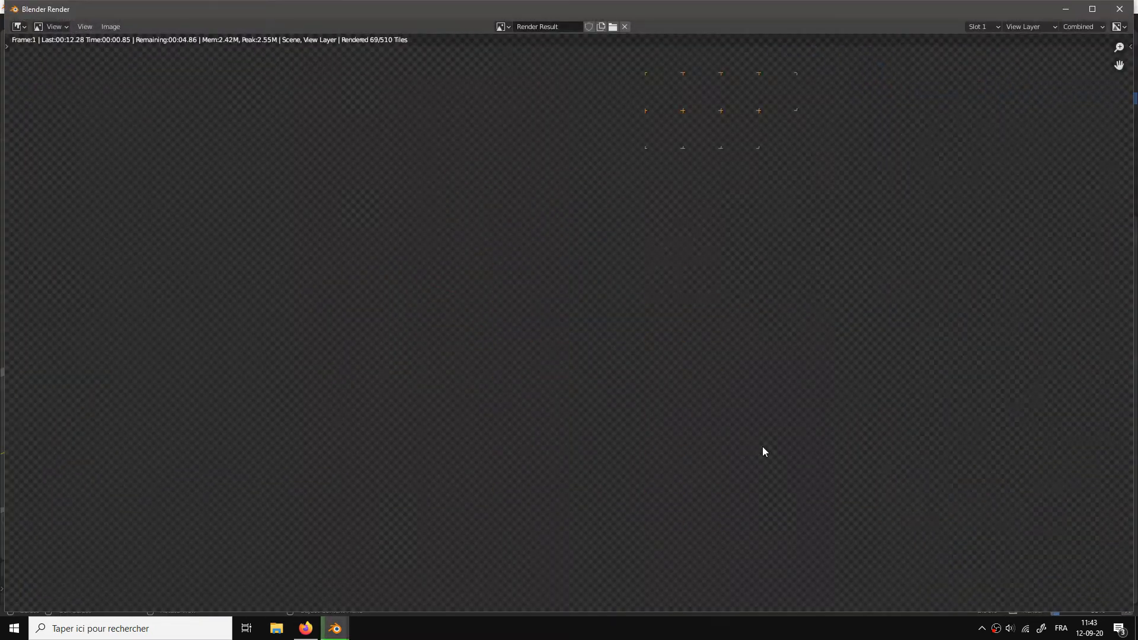
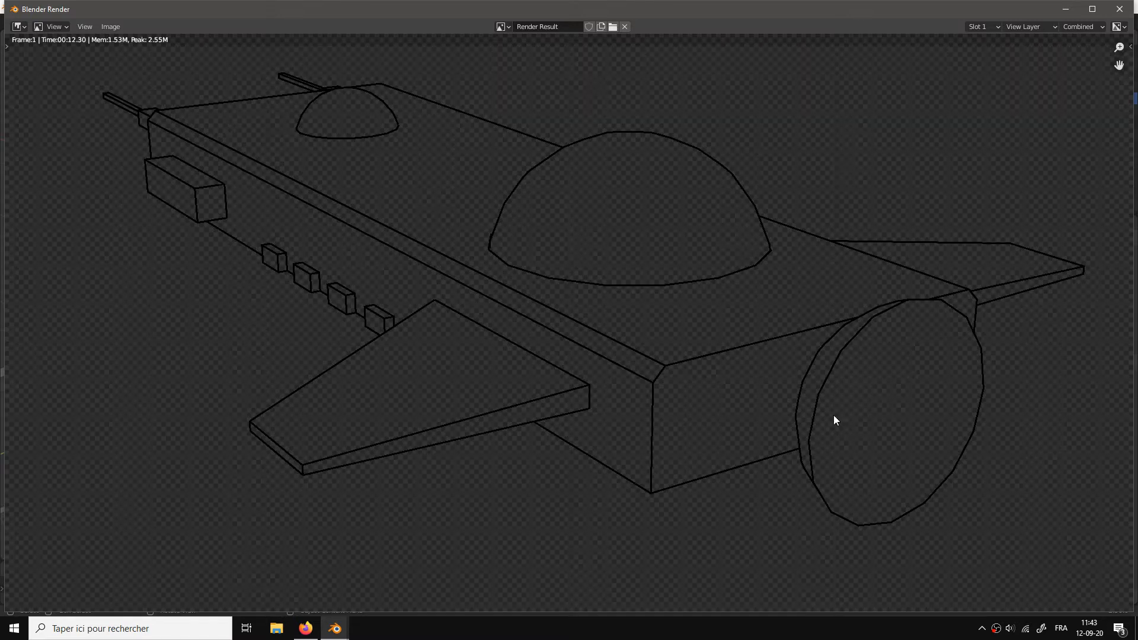
{"action": "left_click", "coordinate": [1120, 9]}
Step: With X-ray off, mark the edge loop at the rear cone's narrow inner opening as a Freestyle edge in Edit Mode
{"action": "left_click_drag", "start_coordinate": [650, 231], "coordinate": [616, 261]}
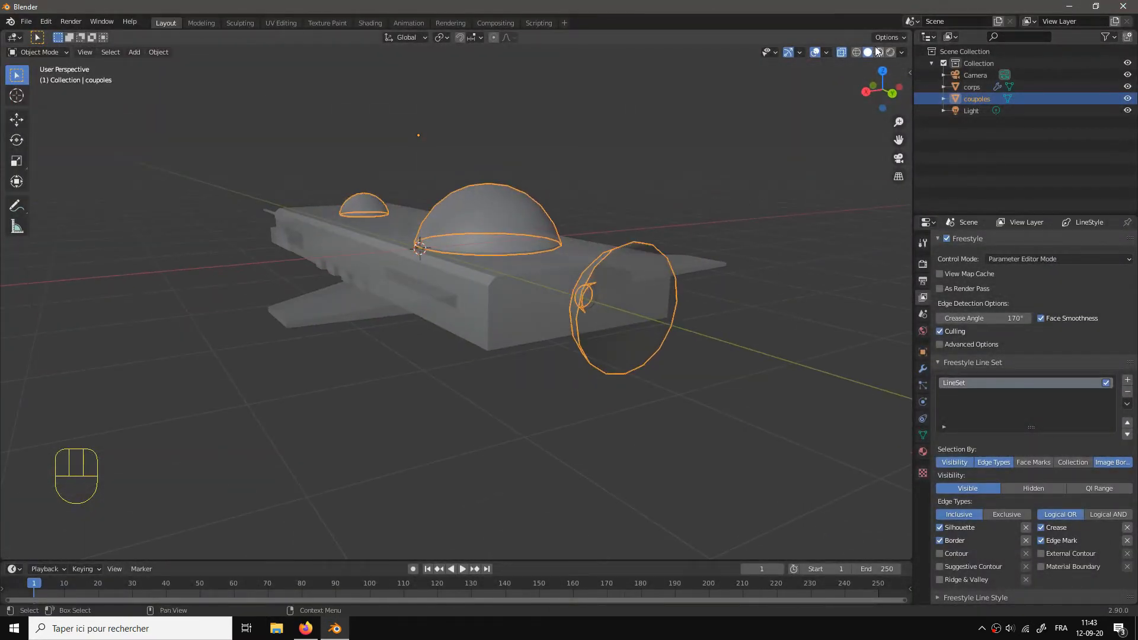
{"action": "left_click", "coordinate": [844, 56]}
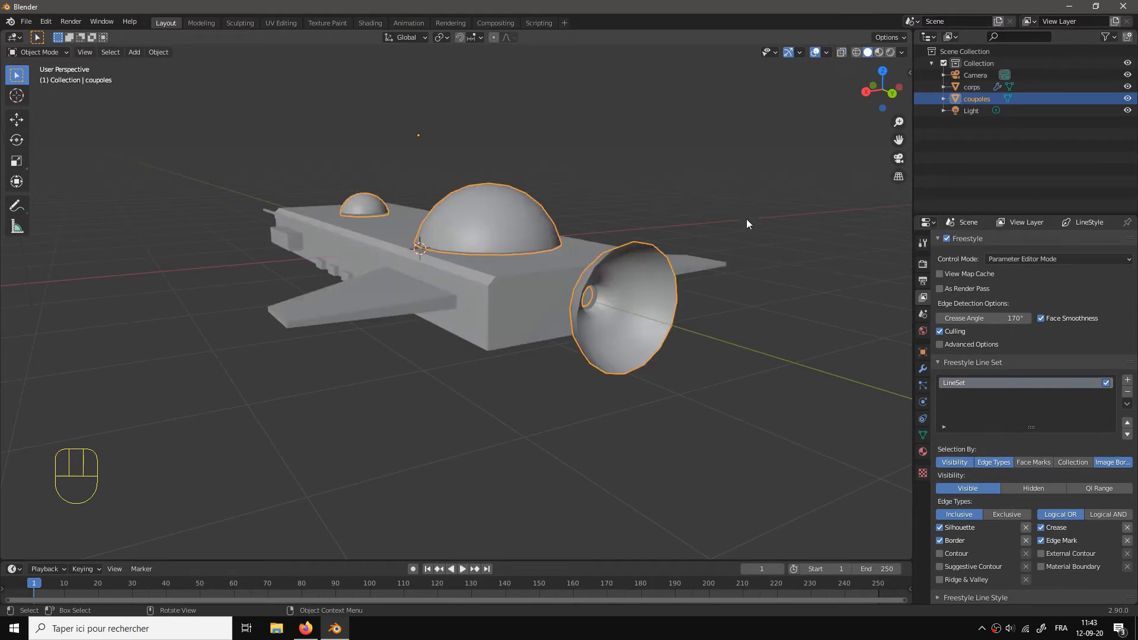
{"action": "key", "text": "Tab"}
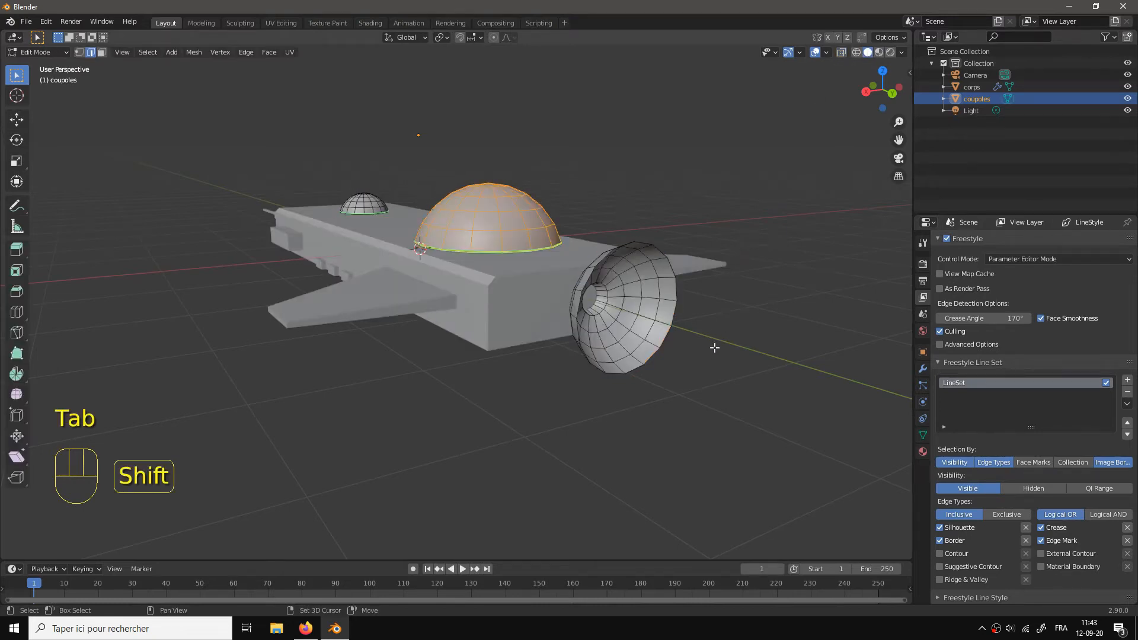
{"action": "left_click_drag", "start_coordinate": [715, 370], "coordinate": [703, 220]}
{"action": "scroll", "coordinate": [712, 285], "scroll_direction": "up", "scroll_amount": 4}
{"action": "left_click", "coordinate": [675, 224], "text": "alt"}
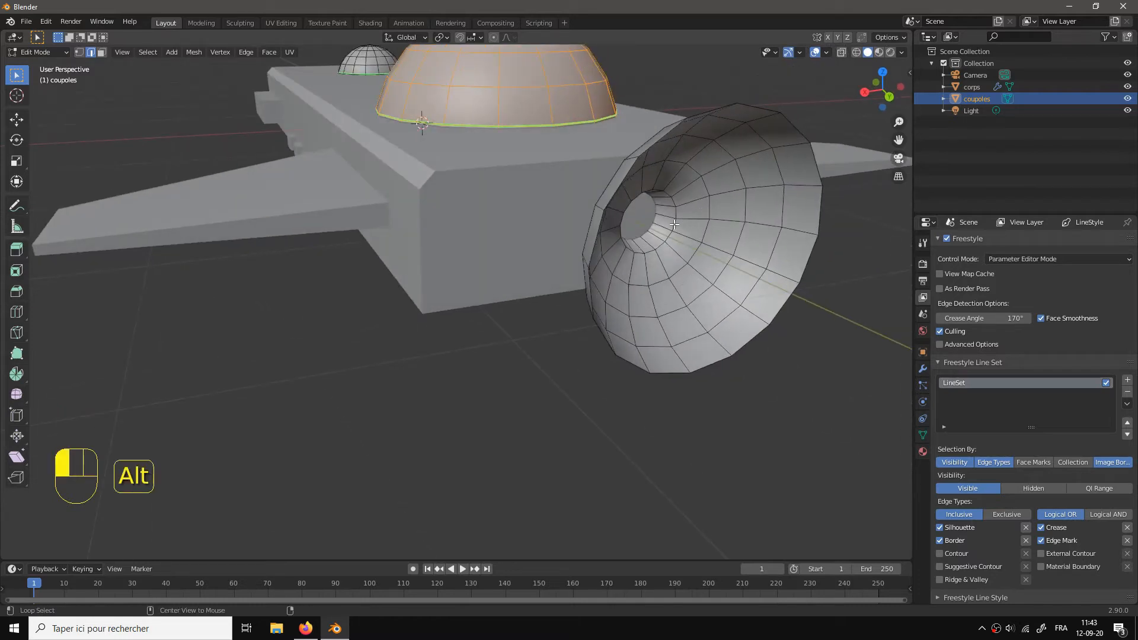
{"action": "right_click", "coordinate": [675, 224]}
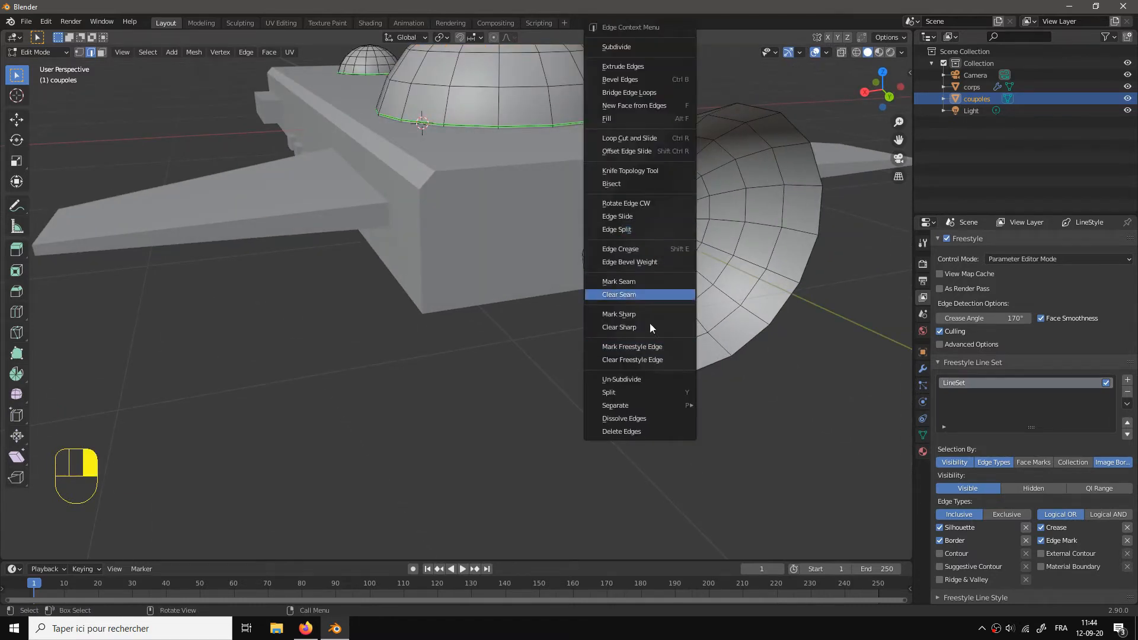
{"action": "left_click", "coordinate": [639, 347]}
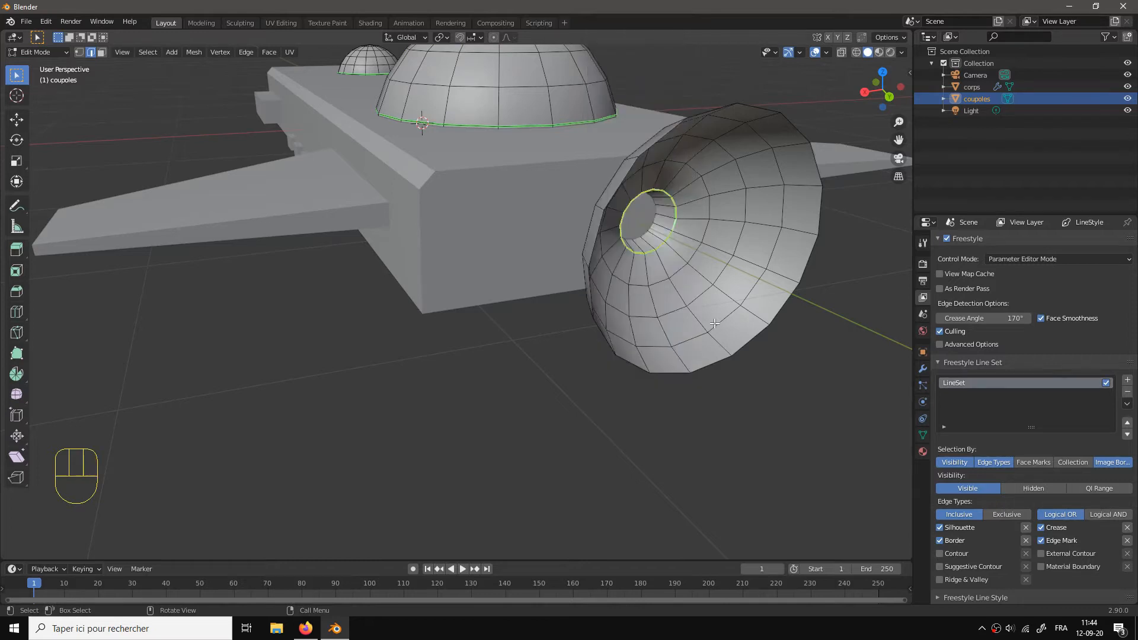
Step: With X-ray on, add one loop cut in the rear cone's narrow neck at factor -0.304 and mark it as a Freestyle edge
{"action": "left_click", "coordinate": [650, 226], "text": "alt"}
{"action": "left_click", "coordinate": [842, 53]}
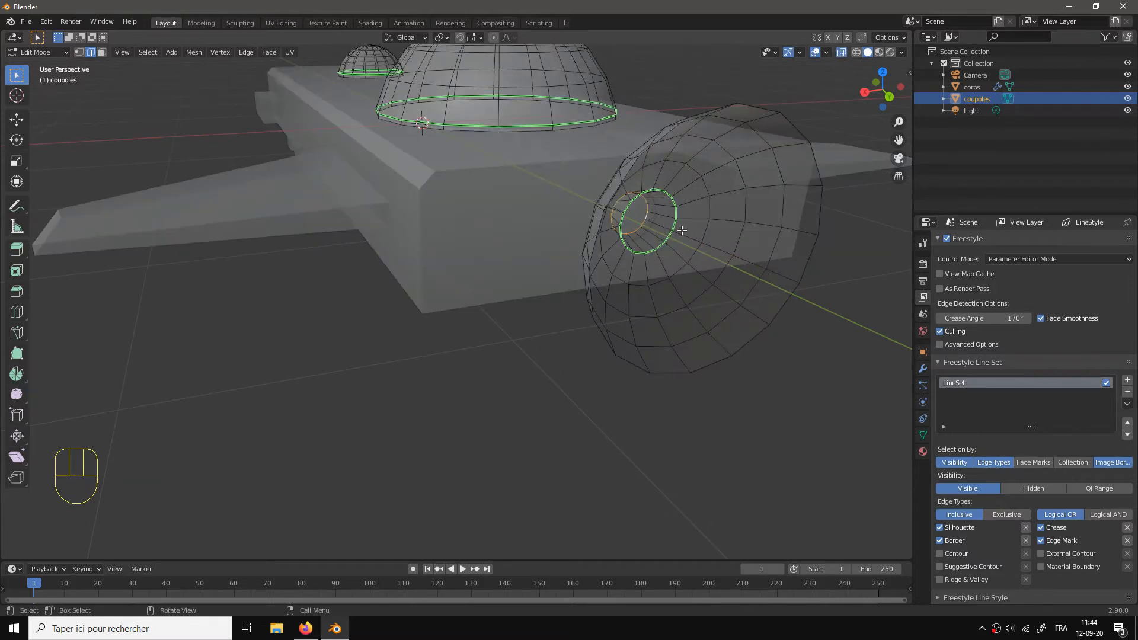
{"action": "key", "text": "alt+a"}
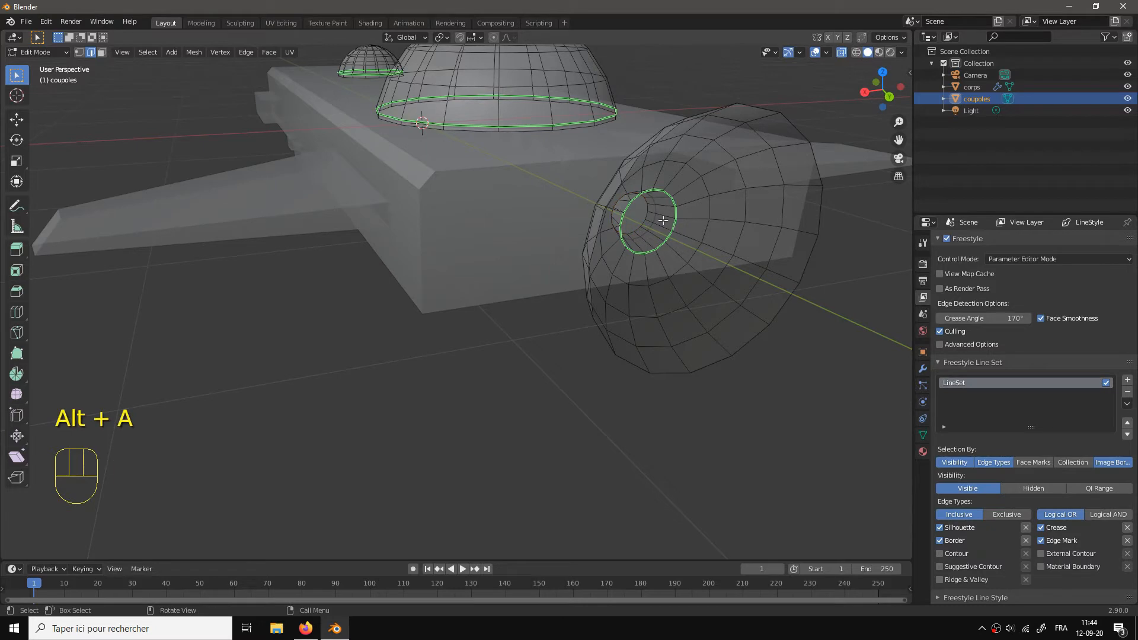
{"action": "key", "text": "ctrl+r"}
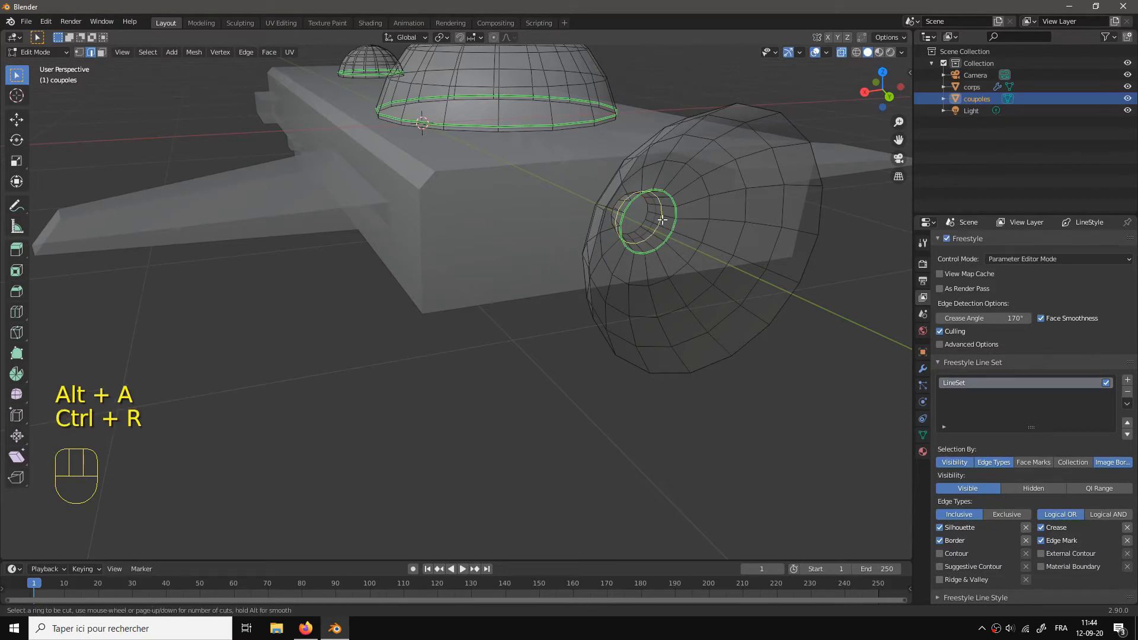
{"action": "left_click", "coordinate": [662, 220]}
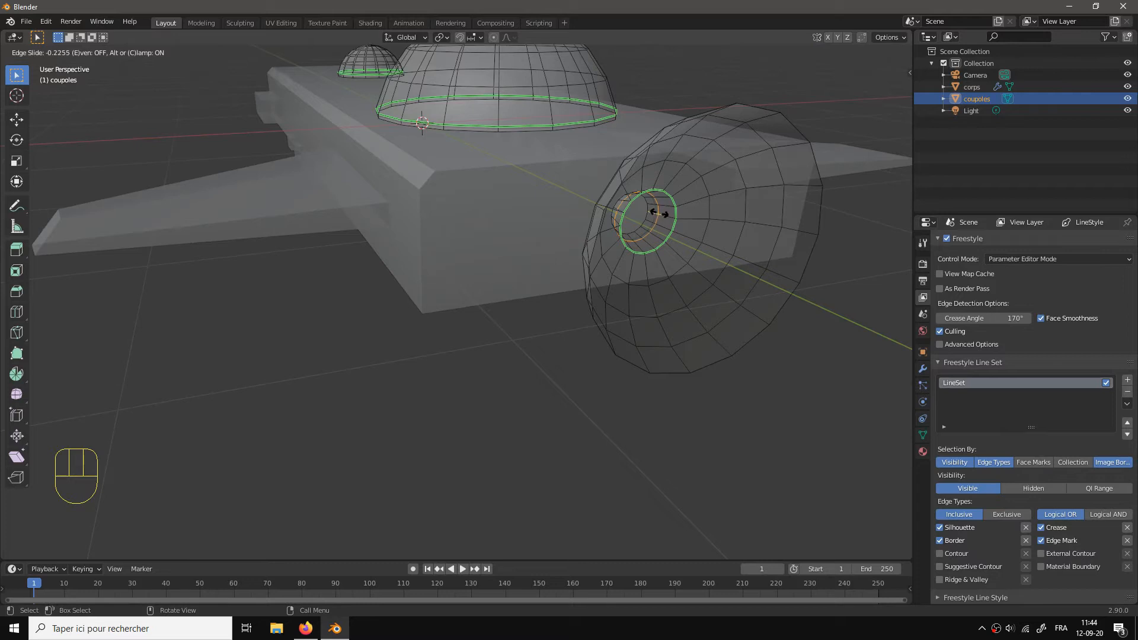
{"action": "left_click", "coordinate": [658, 214]}
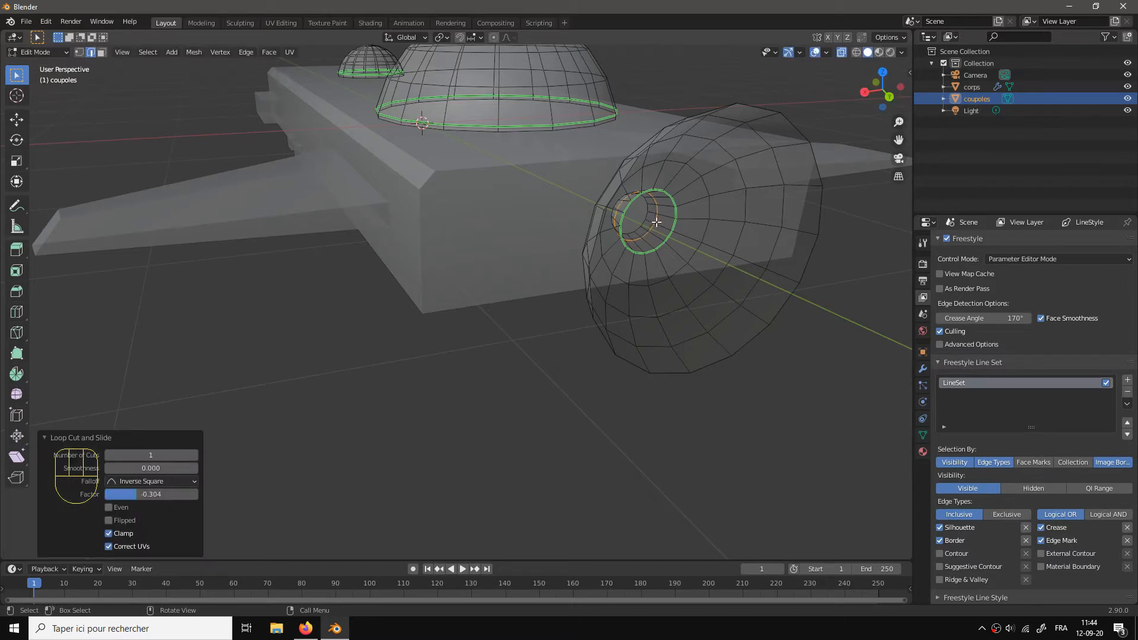
{"action": "right_click", "coordinate": [660, 216]}
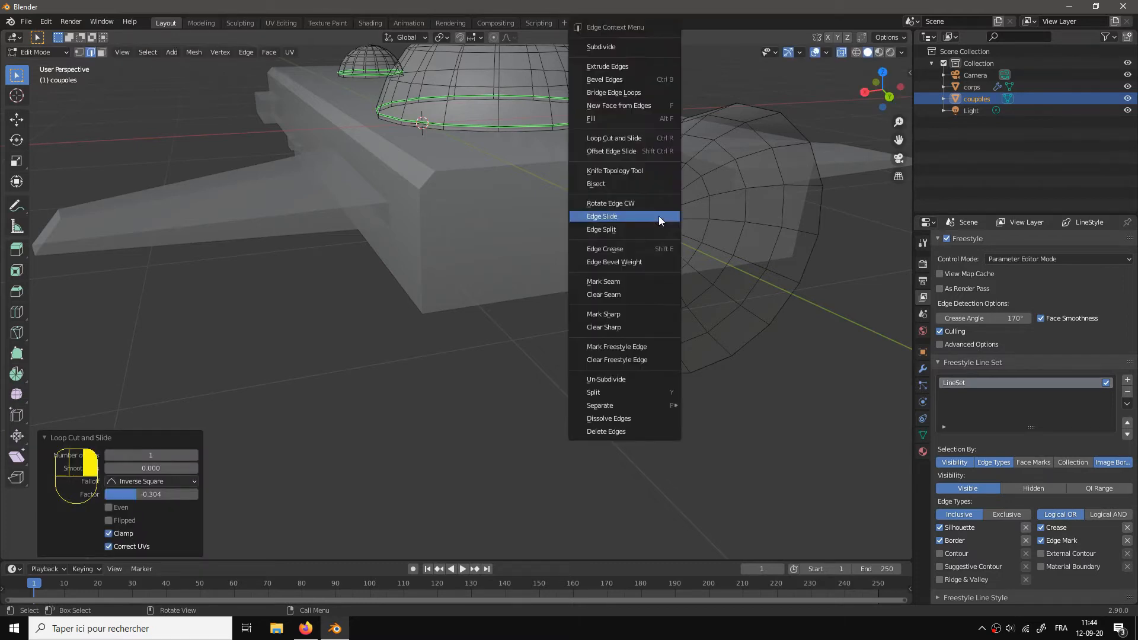
{"action": "left_click", "coordinate": [642, 344]}
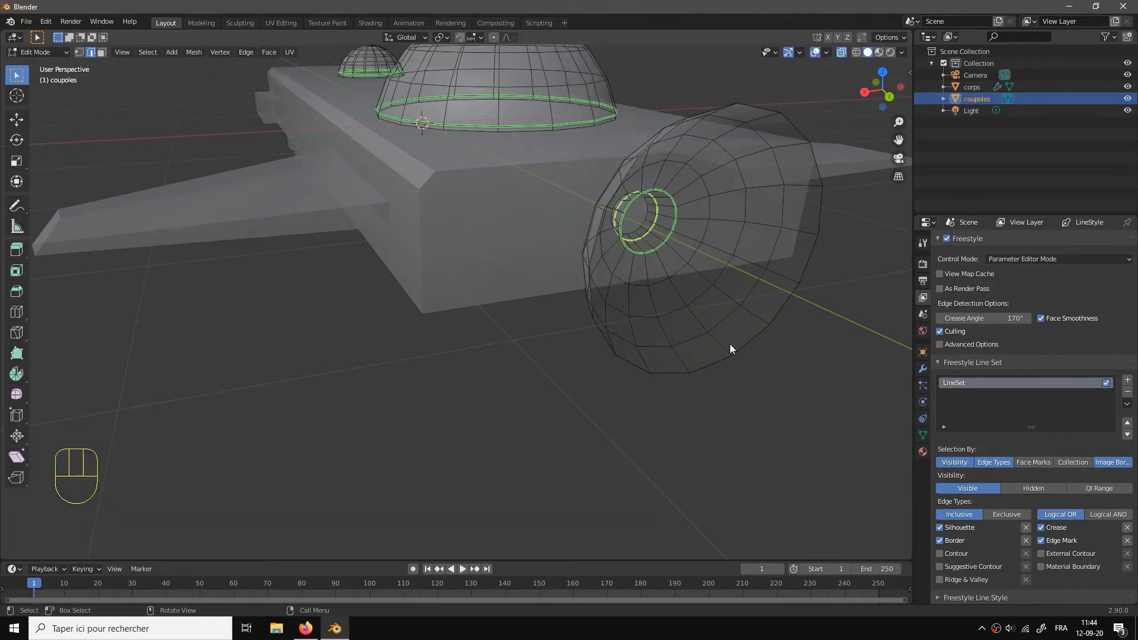
Step: Return to Object Mode with X-ray off, render the spaceship to examine the thruster lines, and close the render window
{"action": "key", "text": "Tab"}
{"action": "scroll", "coordinate": [669, 319], "scroll_direction": "down", "scroll_amount": 3}
{"action": "left_click_drag", "start_coordinate": [669, 319], "coordinate": [774, 114]}
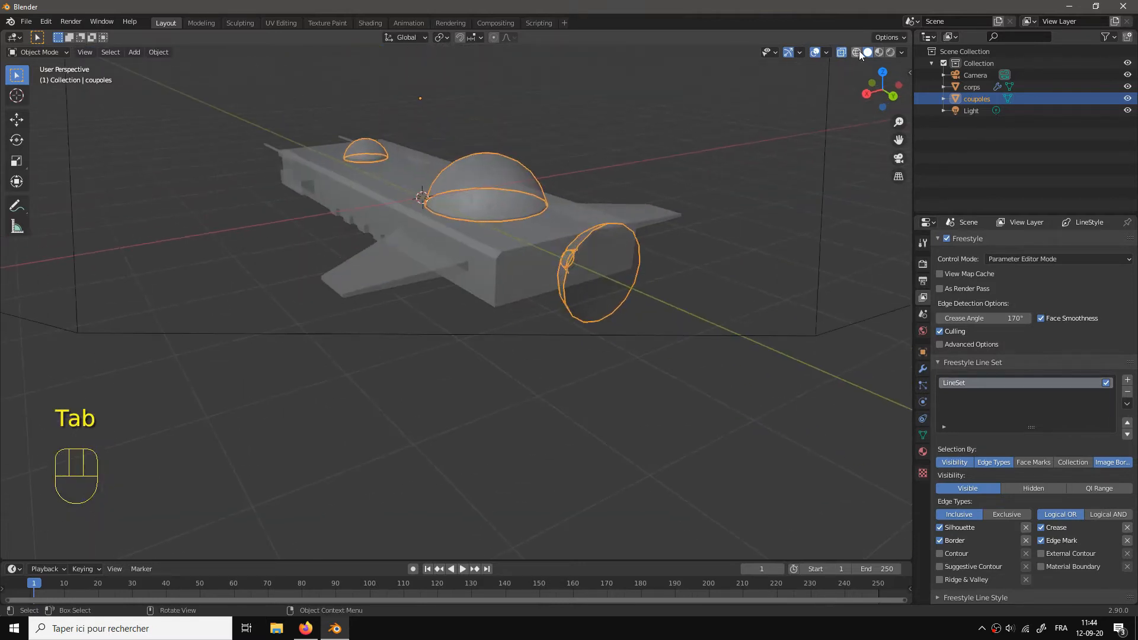
{"action": "left_click_drag", "start_coordinate": [882, 83], "coordinate": [872, 101]}
{"action": "left_click_drag", "start_coordinate": [755, 216], "coordinate": [738, 232]}
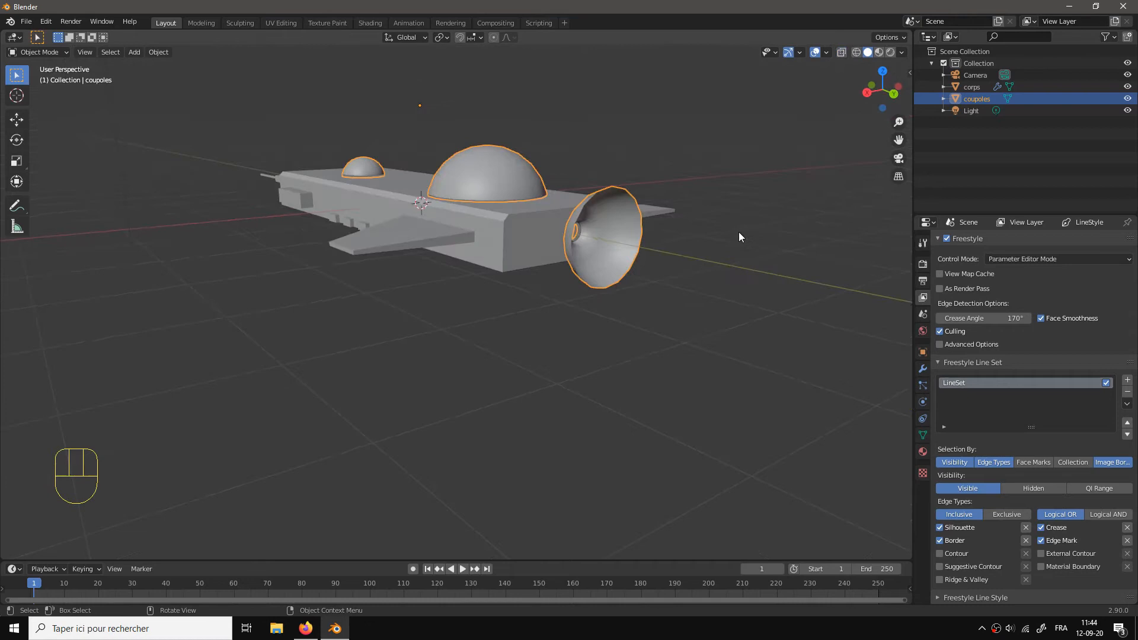
{"action": "key", "text": "F12"}
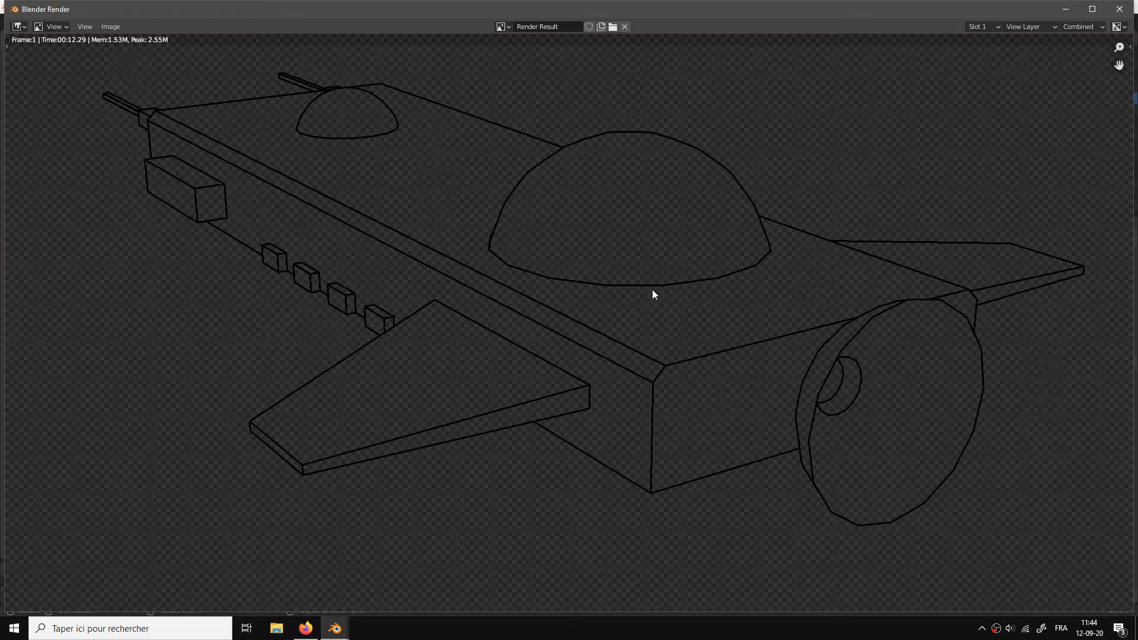
{"action": "left_click", "coordinate": [1120, 9]}
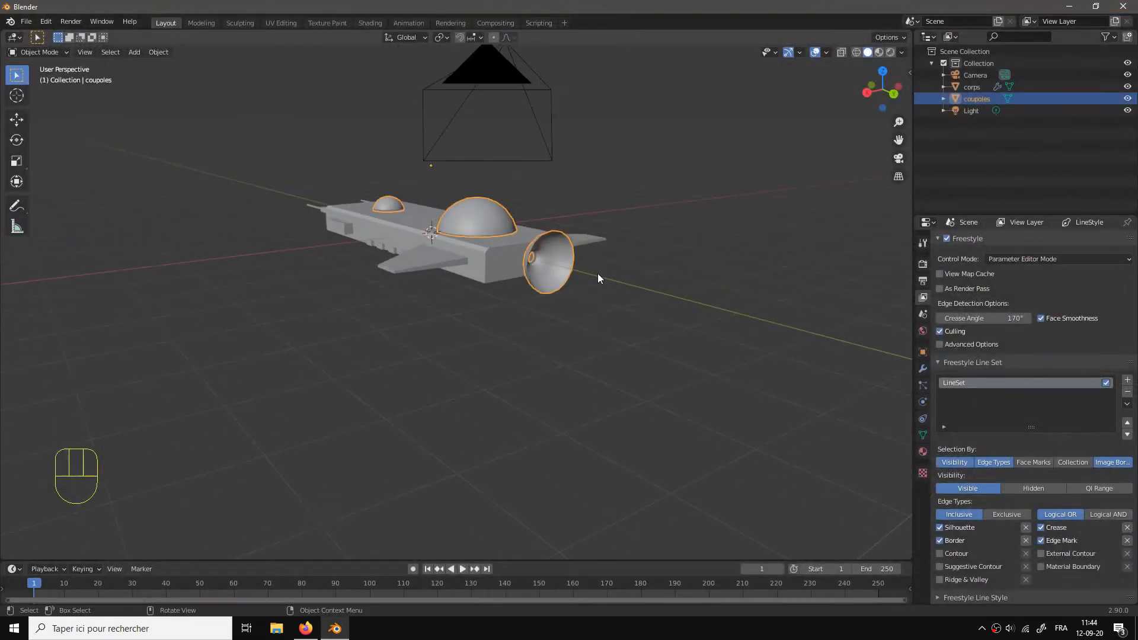
Step: Apply the Mirror modifier on the corps object
{"action": "left_click_drag", "start_coordinate": [598, 277], "coordinate": [758, 301]}
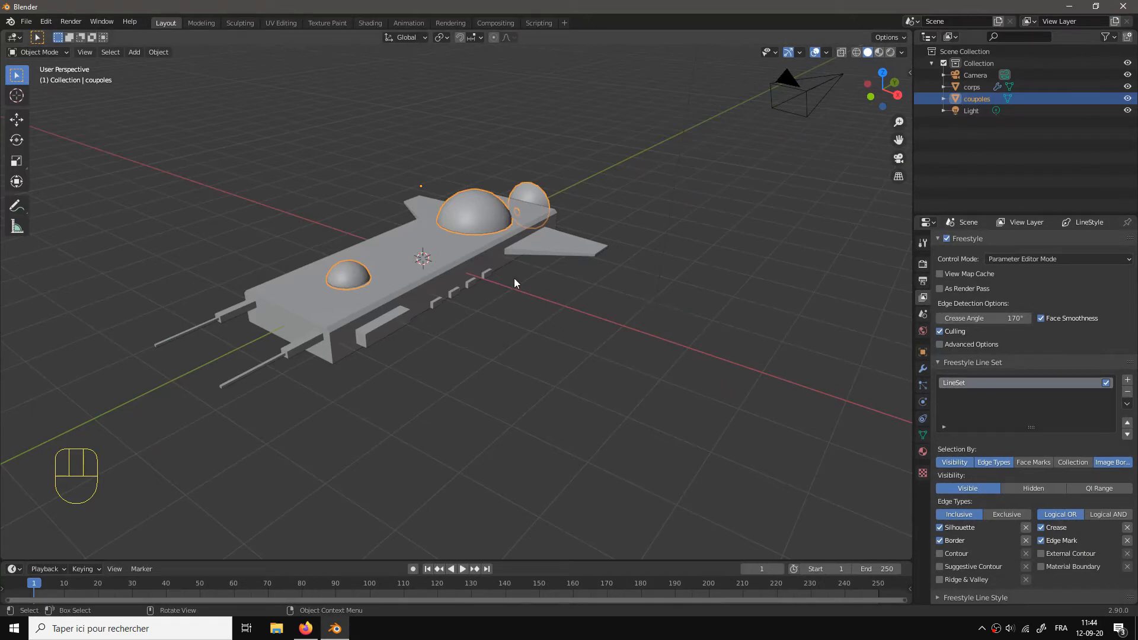
{"action": "left_click", "coordinate": [470, 257]}
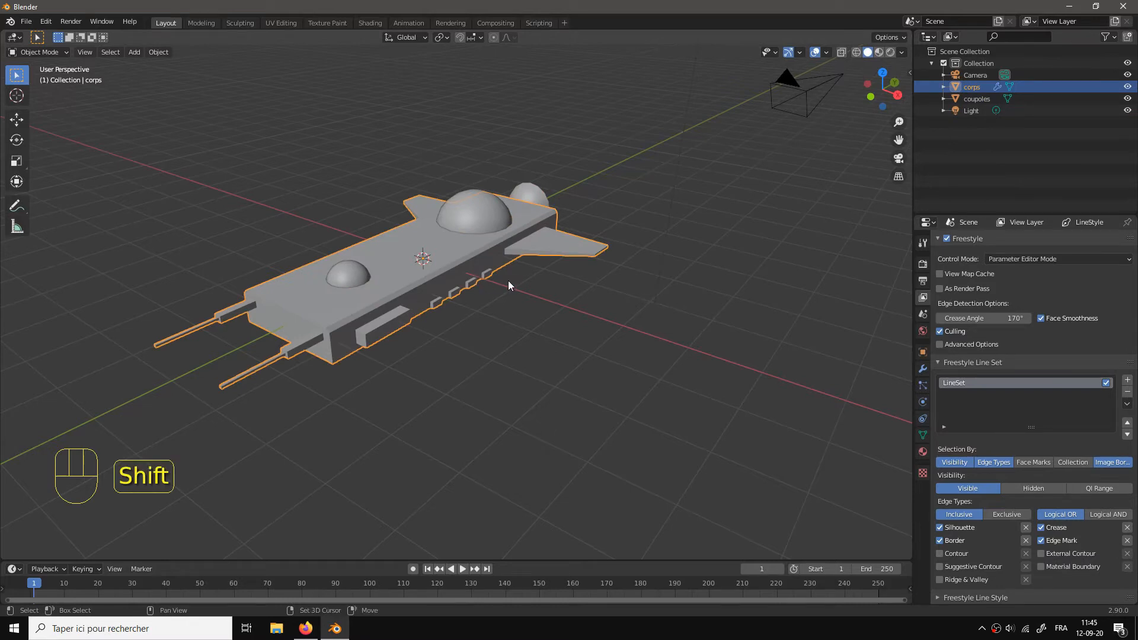
{"action": "scroll", "coordinate": [534, 300], "scroll_direction": "up", "scroll_amount": 2}
{"action": "left_click_drag", "start_coordinate": [510, 290], "coordinate": [627, 304]}
{"action": "left_click", "coordinate": [922, 369]}
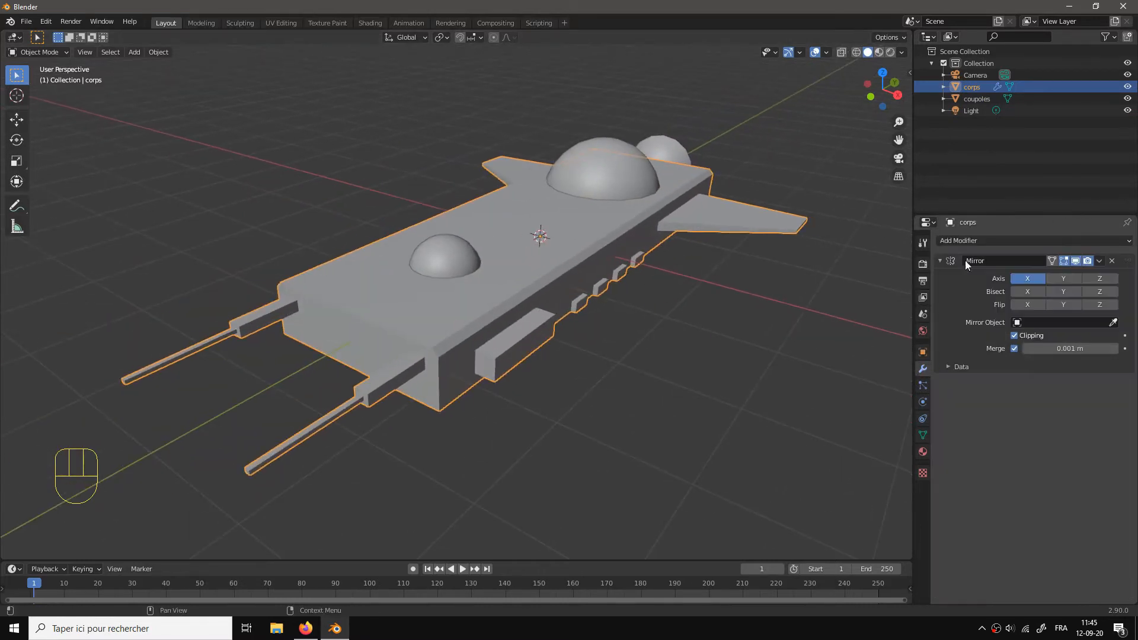
{"action": "left_click_drag", "start_coordinate": [626, 314], "coordinate": [617, 312]}
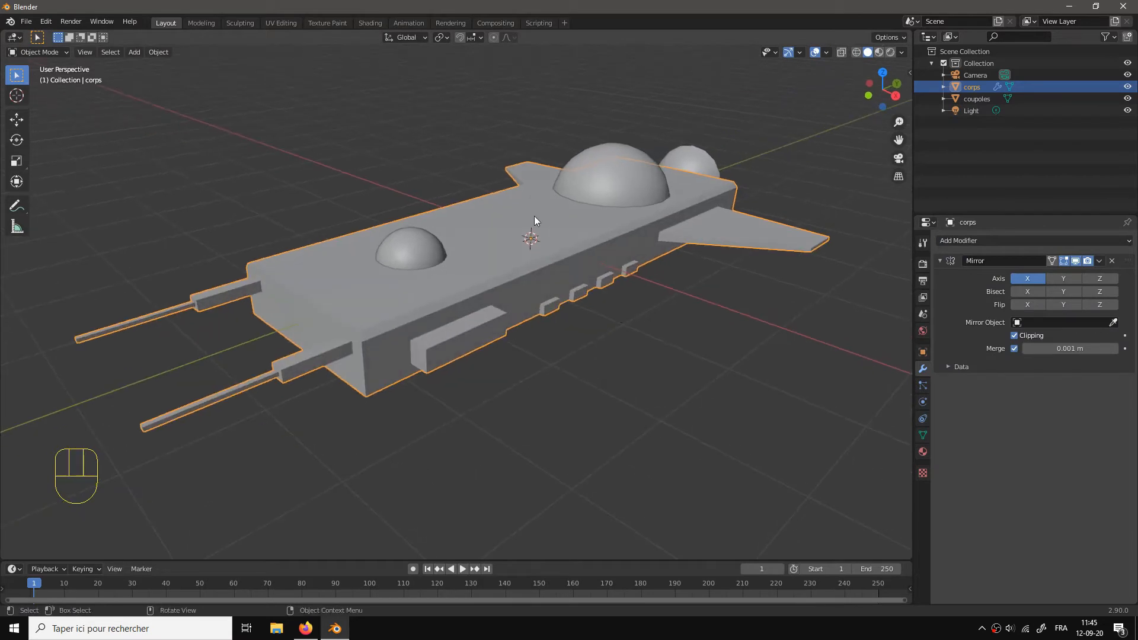
{"action": "left_click", "coordinate": [1100, 262]}
{"action": "left_click", "coordinate": [1054, 275]}
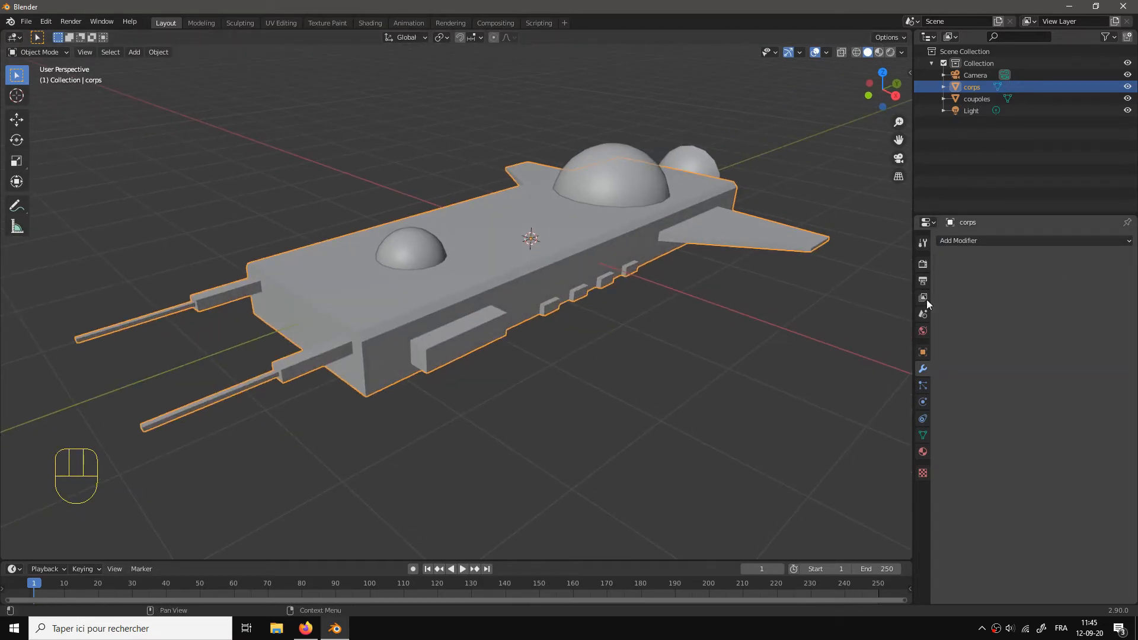
Step: In Edit Mode, mark a stepped path of edges on the hull's top in front of the small dome as Freestyle edges
{"action": "key", "text": "Tab"}
{"action": "mouse_move", "coordinate": [605, 415]}
{"action": "left_mouse_down"}
{"action": "mouse_move", "coordinate": [706, 414]}
{"action": "mouse_move", "coordinate": [609, 431]}
{"action": "mouse_move", "coordinate": [693, 399]}
{"action": "mouse_move", "coordinate": [536, 384]}
{"action": "left_mouse_up"}
{"action": "left_click_drag", "start_coordinate": [628, 402], "coordinate": [631, 359]}
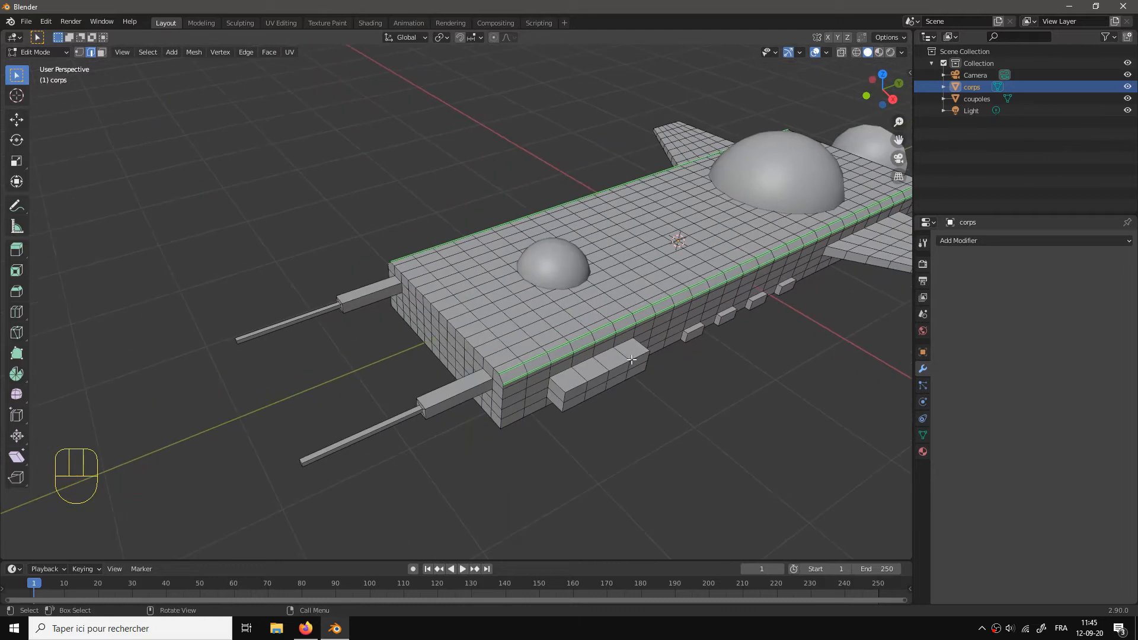
{"action": "key", "text": "2"}
{"action": "left_click", "coordinate": [522, 361]}
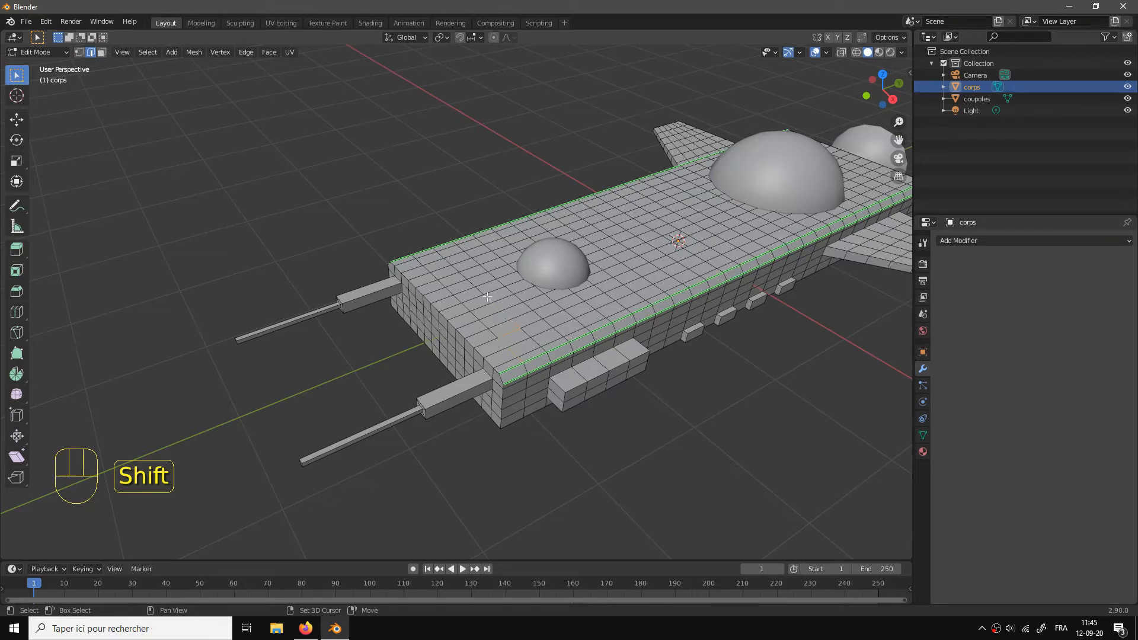
{"action": "left_click", "coordinate": [450, 306], "text": "shift"}
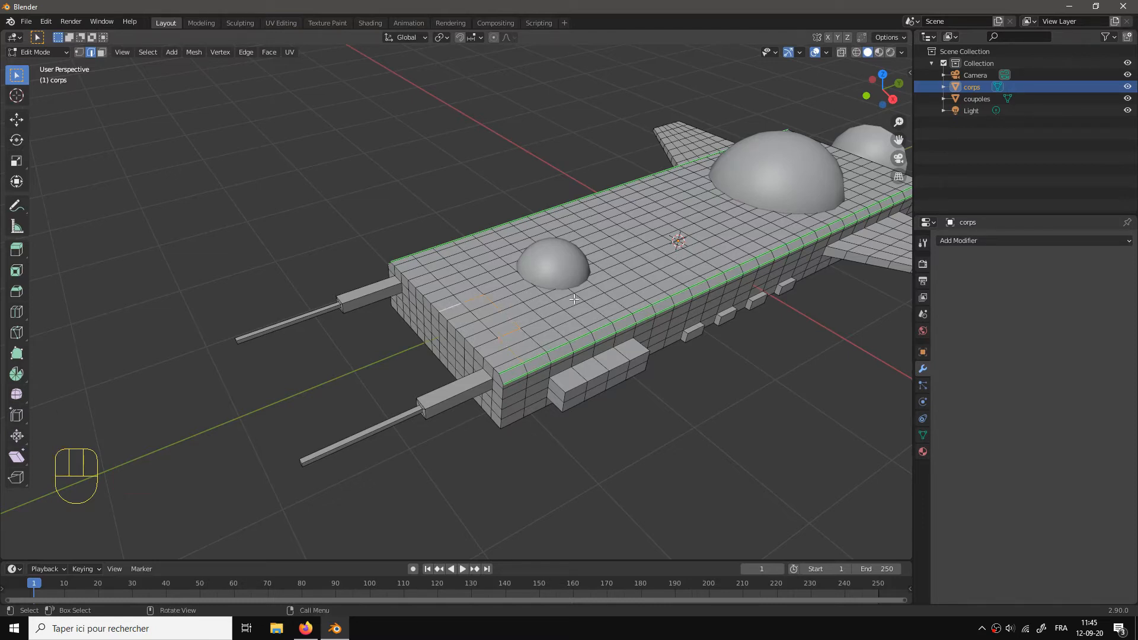
{"action": "right_click", "coordinate": [509, 338]}
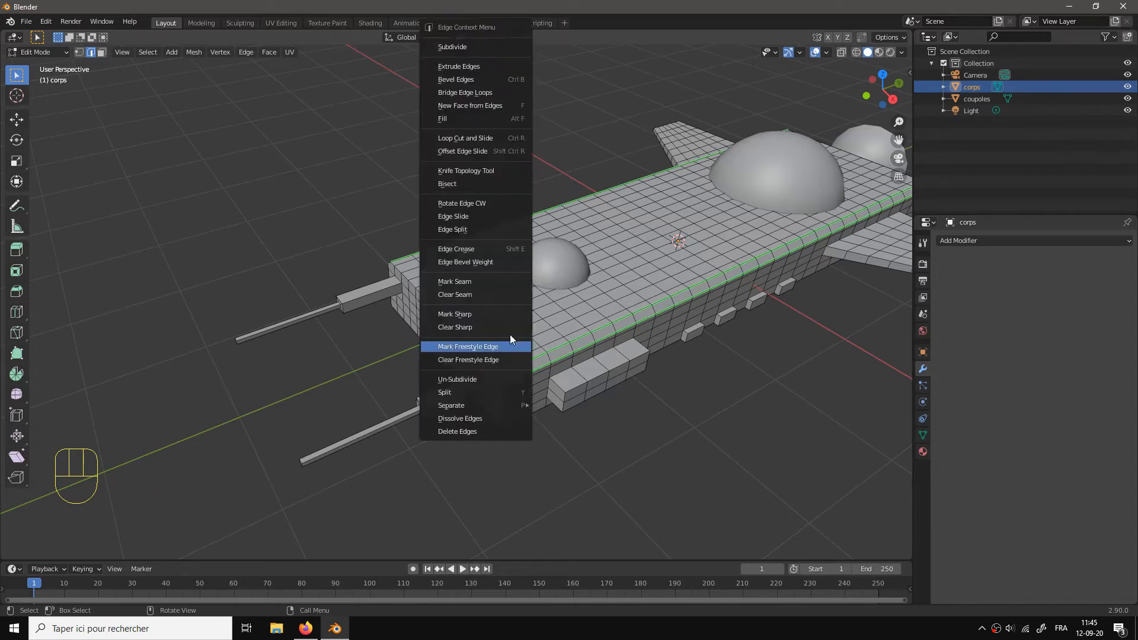
{"action": "right_click", "coordinate": [488, 346]}
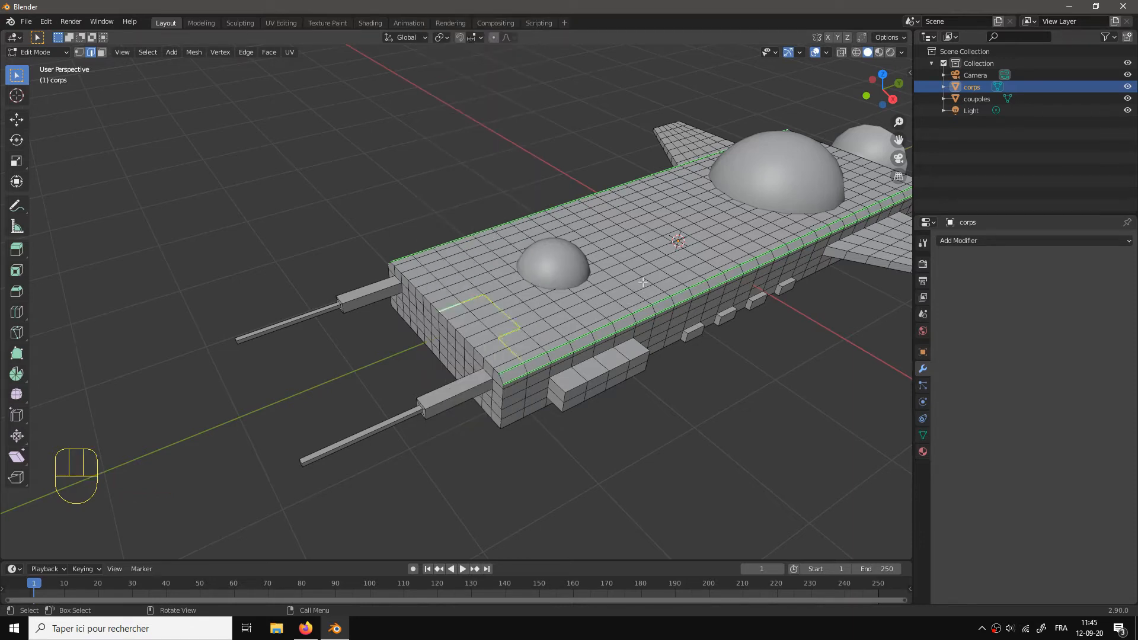
Step: Mark a zigzag path of edges across the hull's top between the two domes, from one long side to the other, as Freestyle edges
{"action": "left_click", "coordinate": [667, 293]}
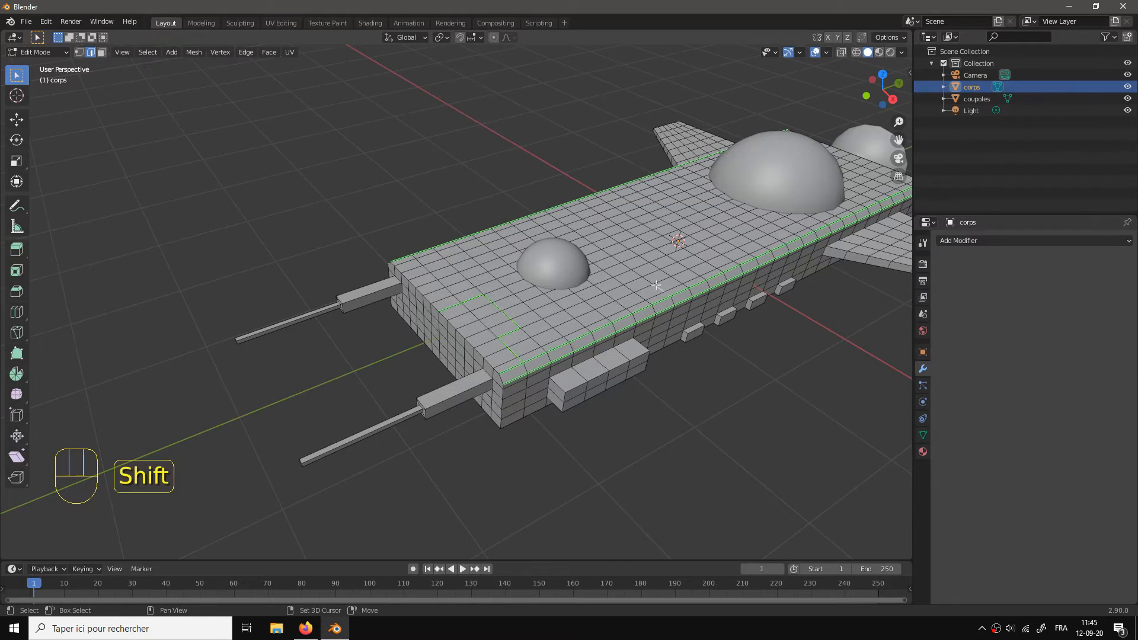
{"action": "left_click", "coordinate": [681, 260], "text": "shift"}
{"action": "scroll", "coordinate": [691, 254], "scroll_direction": "up", "scroll_amount": 5}
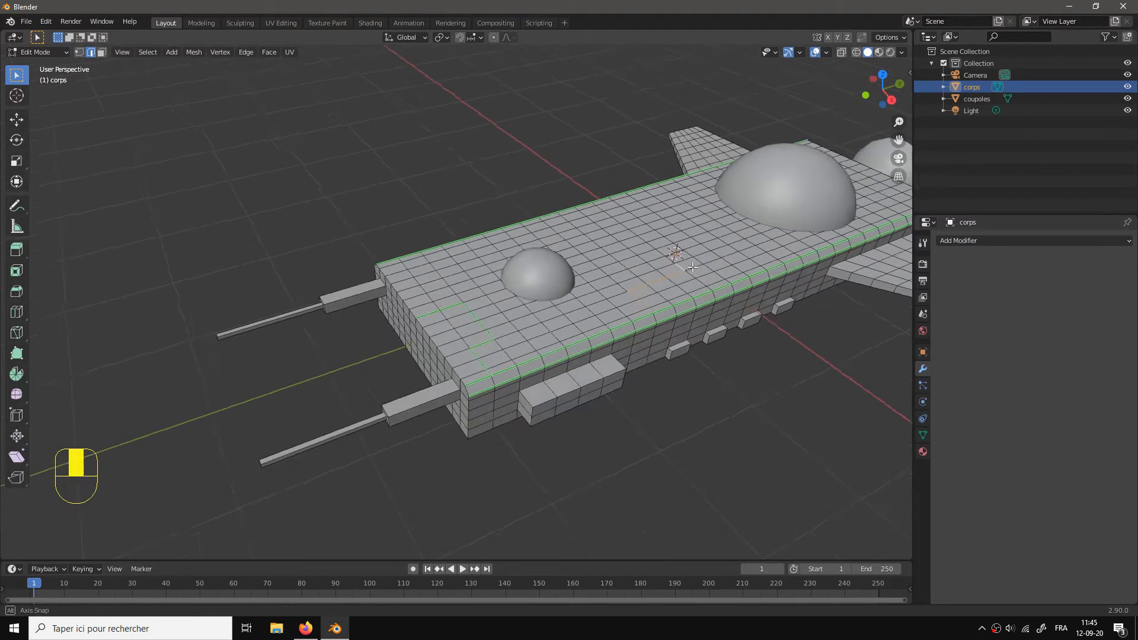
{"action": "scroll", "coordinate": [778, 293], "scroll_direction": "down", "scroll_amount": 2}
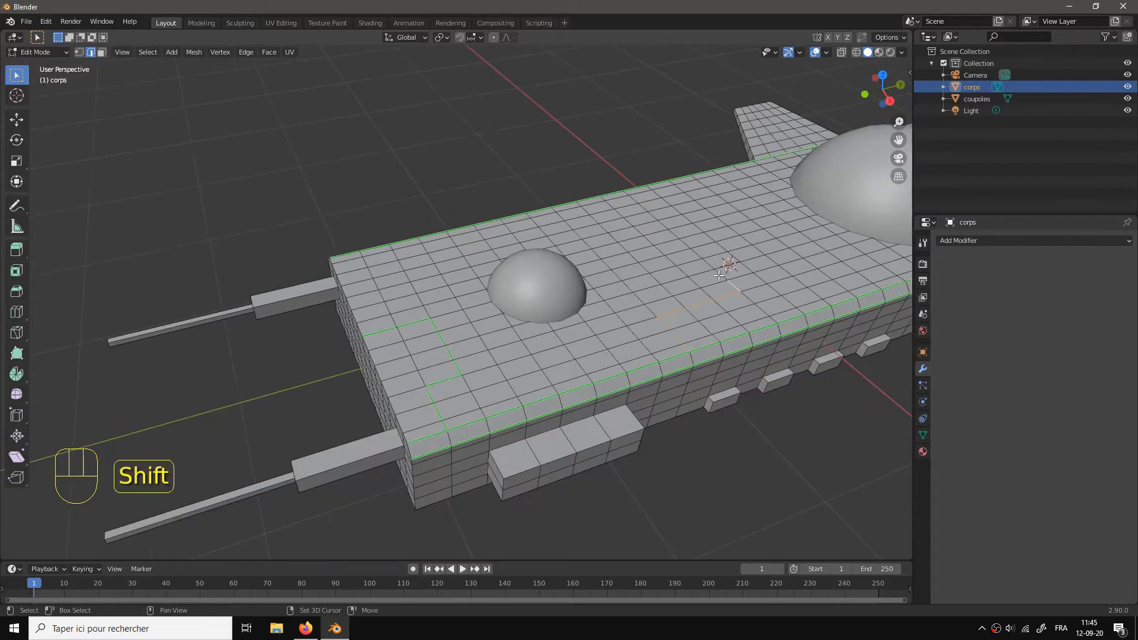
{"action": "left_click", "coordinate": [707, 260], "text": "shift"}
{"action": "left_click", "coordinate": [697, 235], "text": "shift"}
{"action": "left_click", "coordinate": [696, 235], "text": "shift"}
{"action": "left_click", "coordinate": [667, 241], "text": "shift"}
{"action": "left_click", "coordinate": [640, 247], "text": "shift"}
{"action": "left_click", "coordinate": [623, 246], "text": "shift"}
{"action": "left_click", "coordinate": [615, 236], "text": "shift"}
{"action": "left_click", "coordinate": [598, 213], "text": "shift"}
{"action": "left_click", "coordinate": [606, 197], "text": "shift"}
{"action": "right_click", "coordinate": [609, 200]}
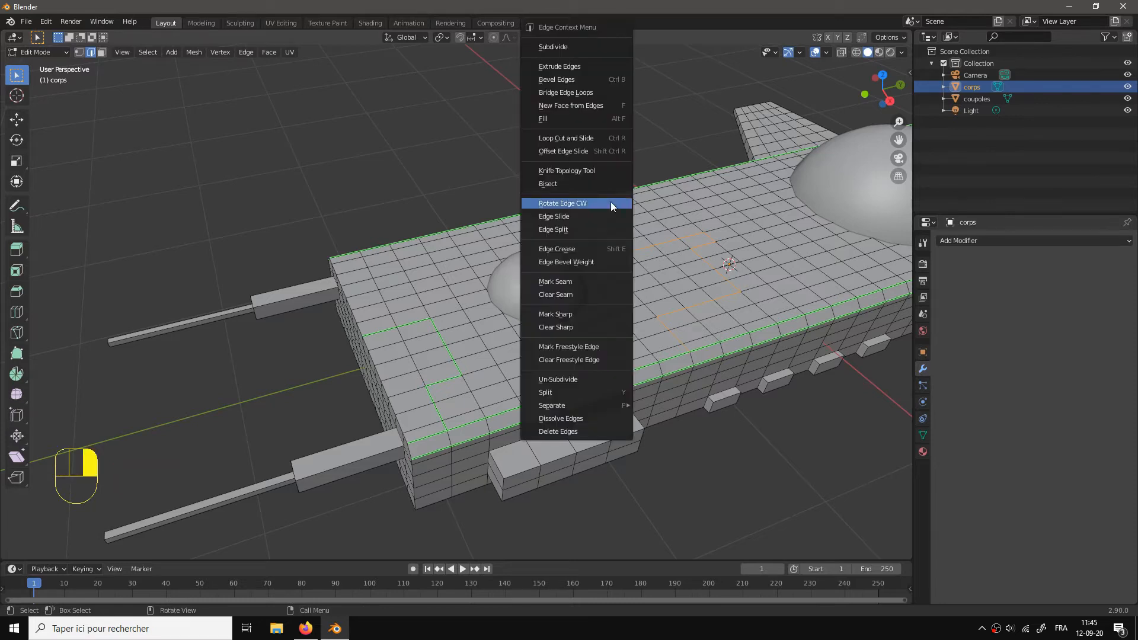
{"action": "left_click", "coordinate": [582, 347]}
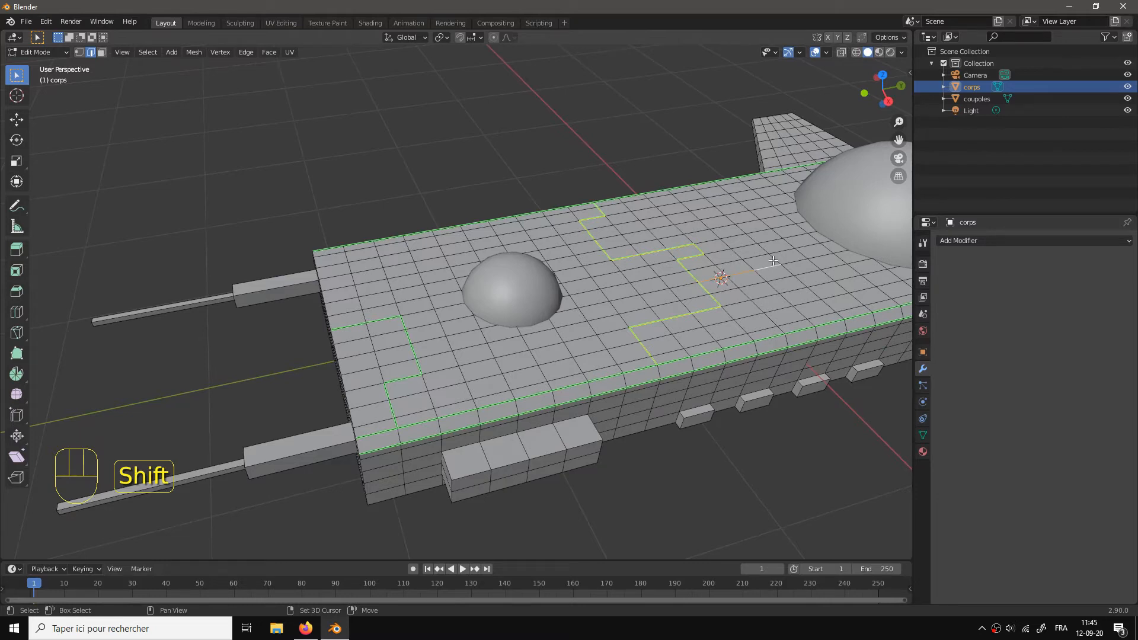
Step: Mark another stepped path of edges from the zigzag line to the hull's far side, just ahead of the large dome, as Freestyle edges
{"action": "left_click", "coordinate": [758, 218], "text": "shift"}
{"action": "left_click", "coordinate": [748, 204], "text": "shift"}
{"action": "right_click", "coordinate": [720, 186]}
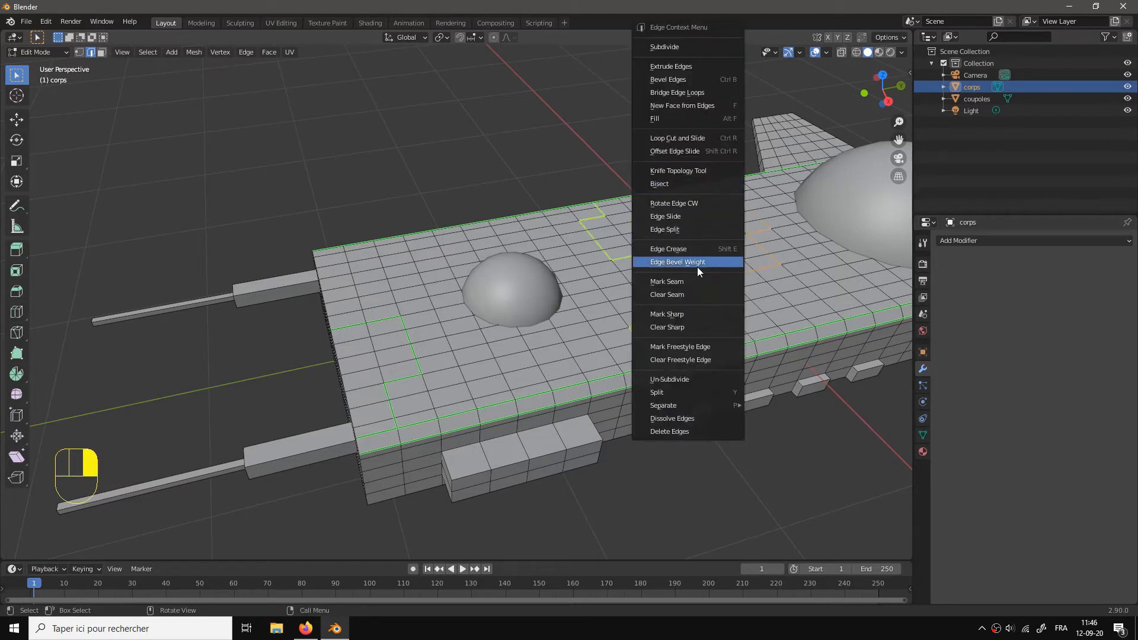
{"action": "left_click", "coordinate": [697, 344]}
Step: Mark two stepped panel lines across the top of the wing on the near side as Freestyle edges, including a branch toward the hull
{"action": "scroll", "coordinate": [824, 379], "scroll_direction": "down", "scroll_amount": 2}
{"action": "left_click_drag", "start_coordinate": [747, 405], "coordinate": [682, 398]}
{"action": "scroll", "coordinate": [717, 322], "scroll_direction": "up", "scroll_amount": 1}
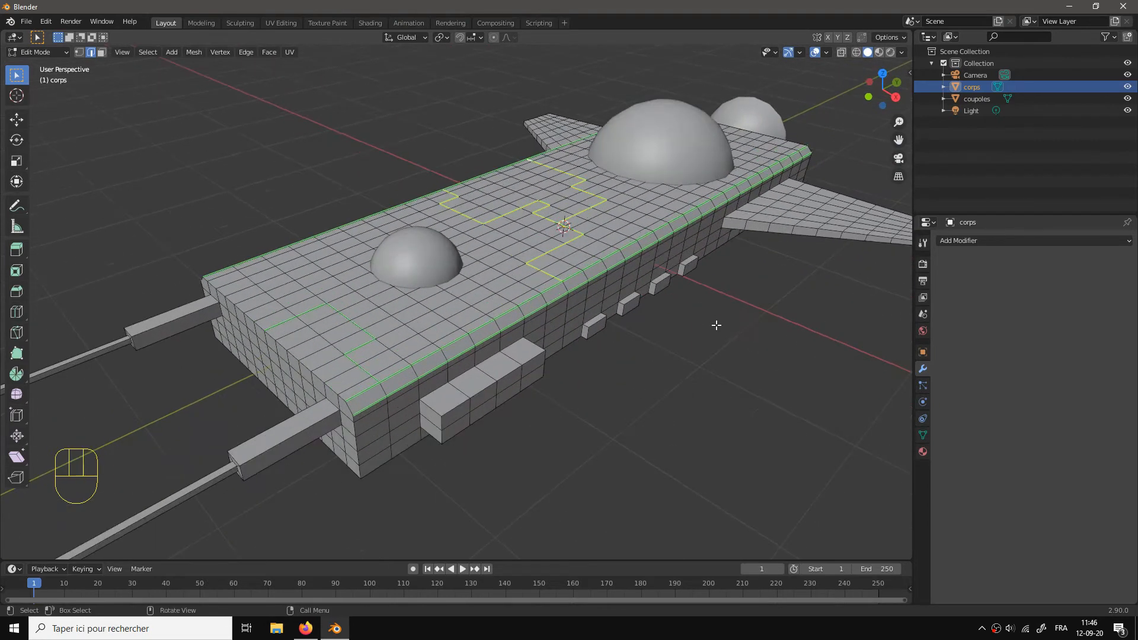
{"action": "left_click_drag", "start_coordinate": [729, 312], "coordinate": [555, 379]}
{"action": "scroll", "coordinate": [555, 381], "scroll_direction": "up", "scroll_amount": 1}
{"action": "scroll", "coordinate": [581, 380], "scroll_direction": "down", "scroll_amount": 1}
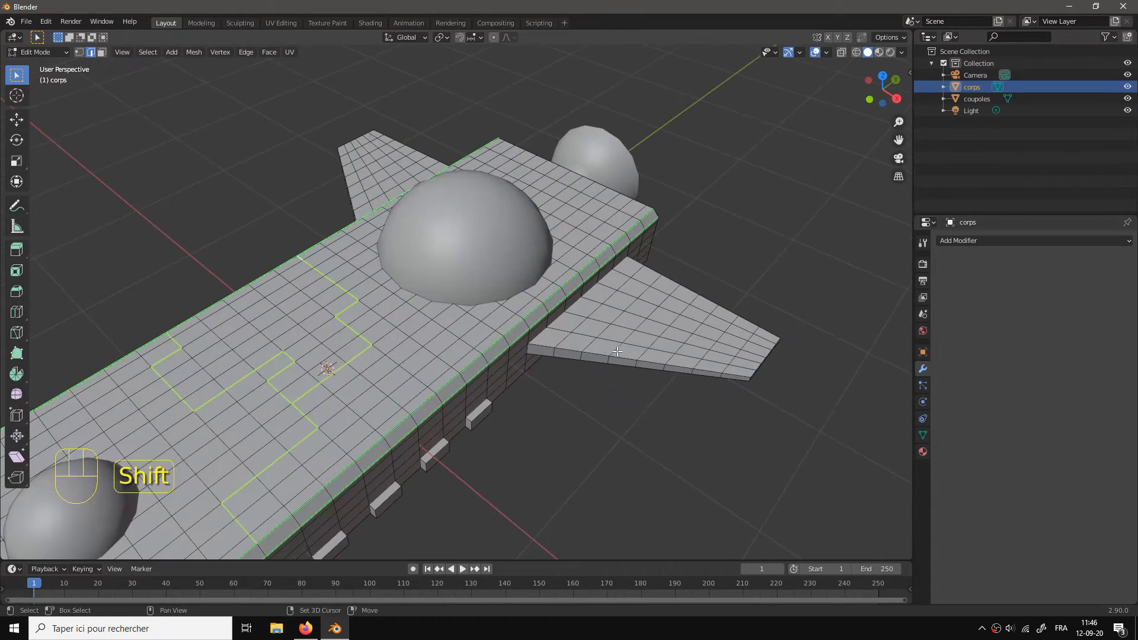
{"action": "left_click", "coordinate": [624, 327], "text": "shift"}
{"action": "left_click", "coordinate": [641, 294], "text": "shift"}
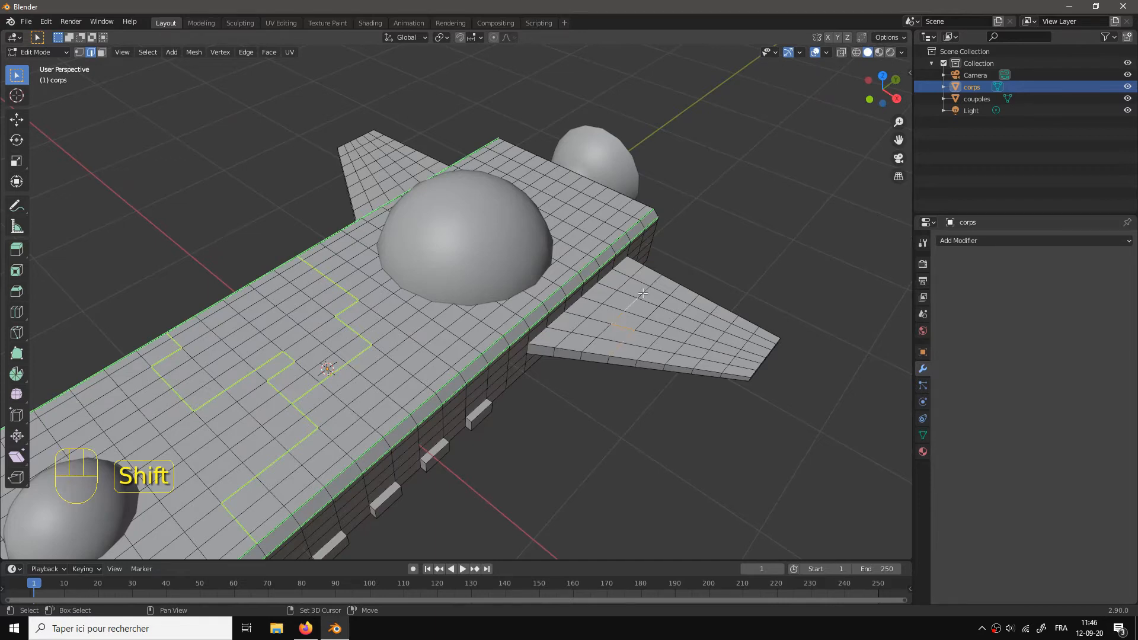
{"action": "left_click", "coordinate": [674, 291], "text": "shift"}
{"action": "left_click", "coordinate": [605, 290], "text": "shift"}
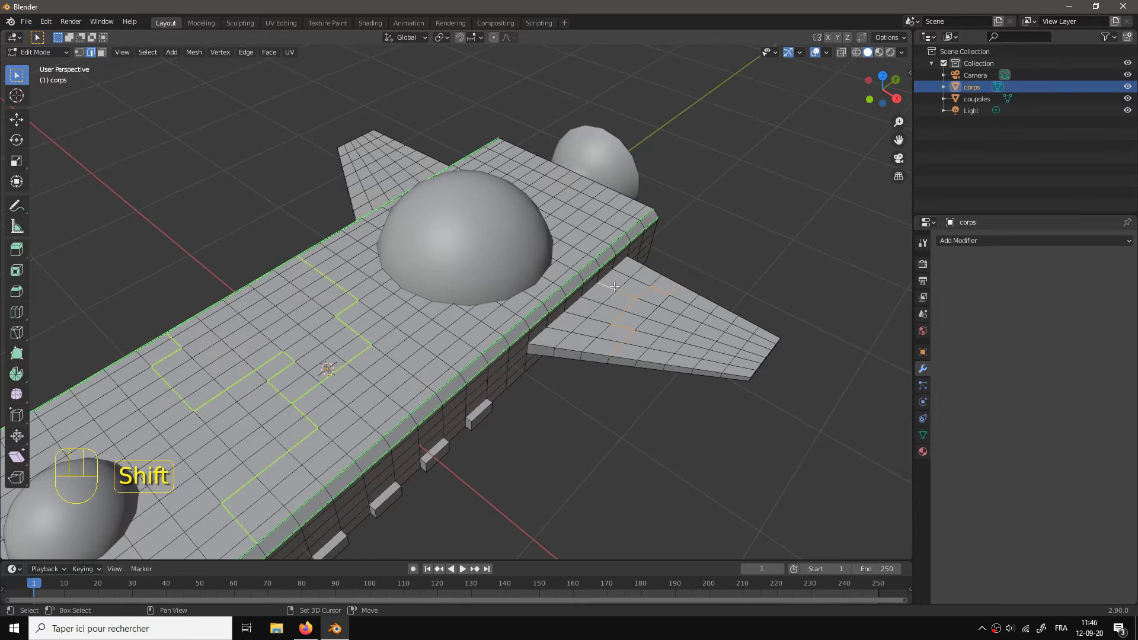
{"action": "left_click", "coordinate": [711, 312], "text": "shift"}
{"action": "left_click", "coordinate": [701, 358], "text": "shift"}
{"action": "right_click", "coordinate": [695, 358]}
{"action": "left_click", "coordinate": [695, 358]}
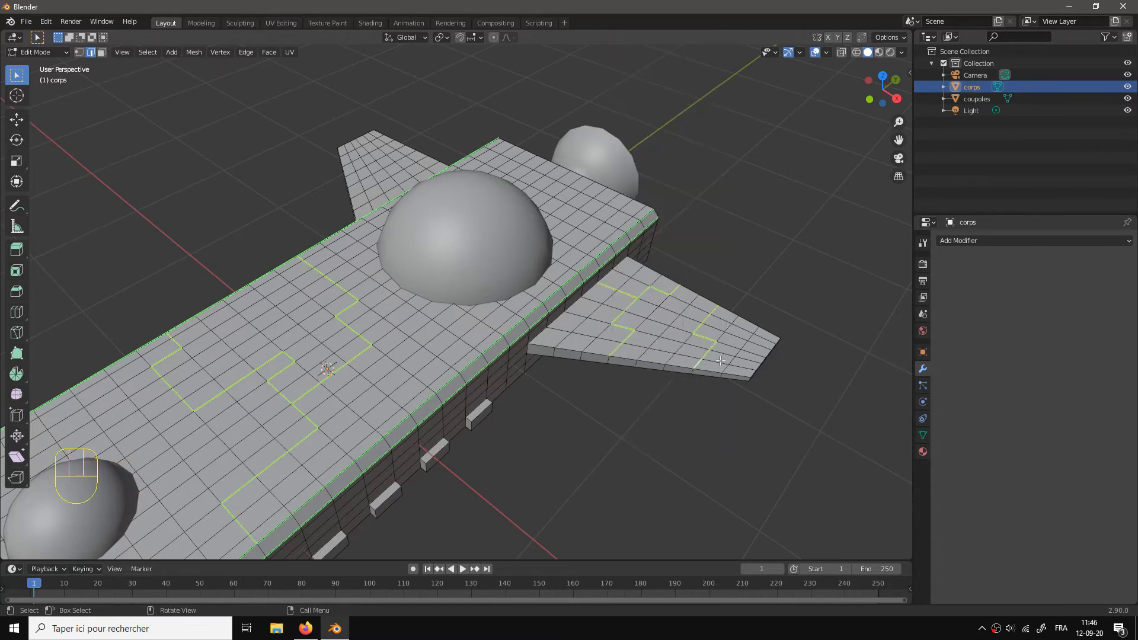
Step: Mark a stepped panel line of edges across the top of the opposite wing, still unmarked, as Freestyle edges
{"action": "left_click_drag", "start_coordinate": [749, 413], "coordinate": [412, 219]}
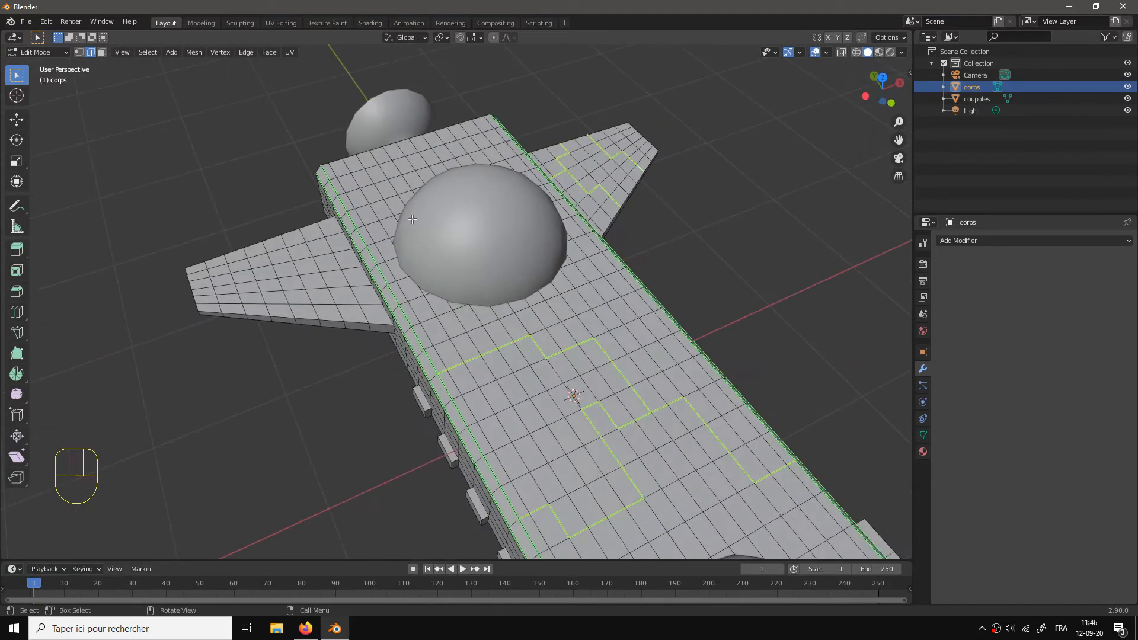
{"action": "left_click", "coordinate": [243, 299], "text": "shift"}
{"action": "left_click", "coordinate": [268, 293], "text": "shift"}
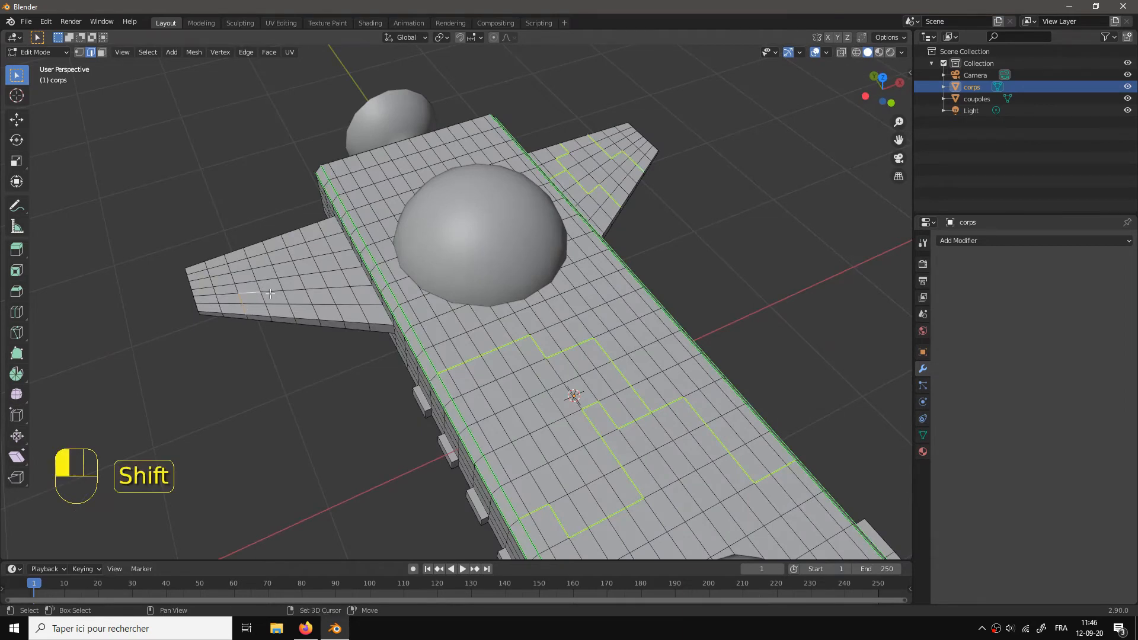
{"action": "left_click", "coordinate": [282, 261], "text": "shift"}
{"action": "left_click", "coordinate": [293, 255], "text": "shift"}
{"action": "left_click", "coordinate": [284, 238], "text": "shift"}
{"action": "left_click", "coordinate": [302, 245], "text": "shift"}
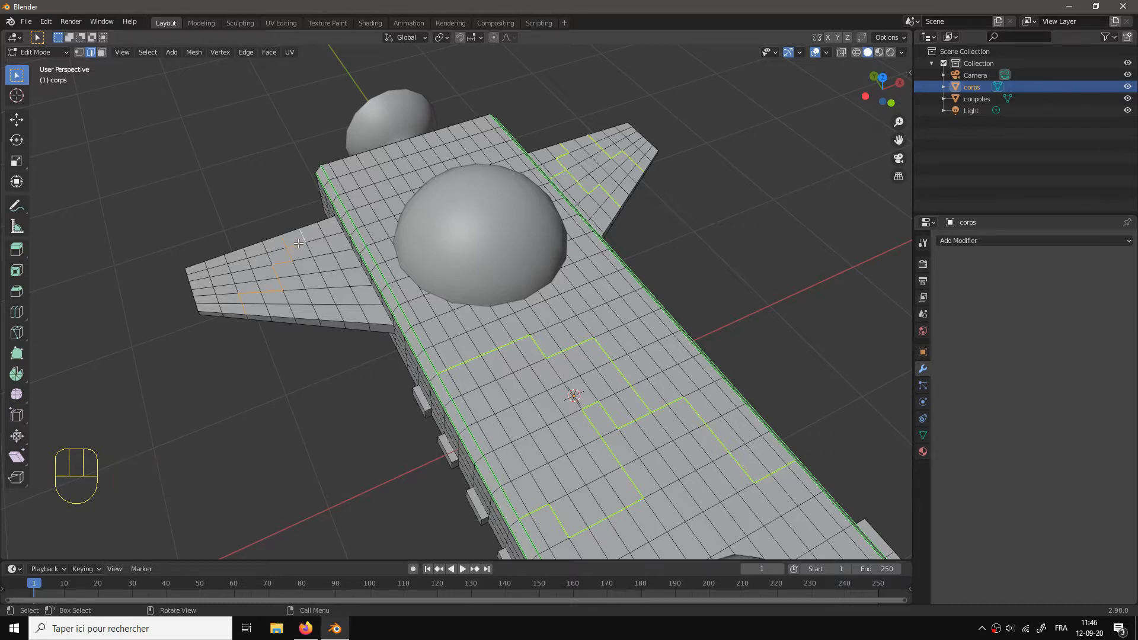
{"action": "right_click", "coordinate": [301, 237]}
{"action": "left_click", "coordinate": [312, 343]}
Step: Mark a short zigzag path of edges on the hull's top between the large dome and the rear thruster as Freestyle edges
{"action": "left_click_drag", "start_coordinate": [313, 338], "coordinate": [573, 298]}
{"action": "key", "text": "shift"}
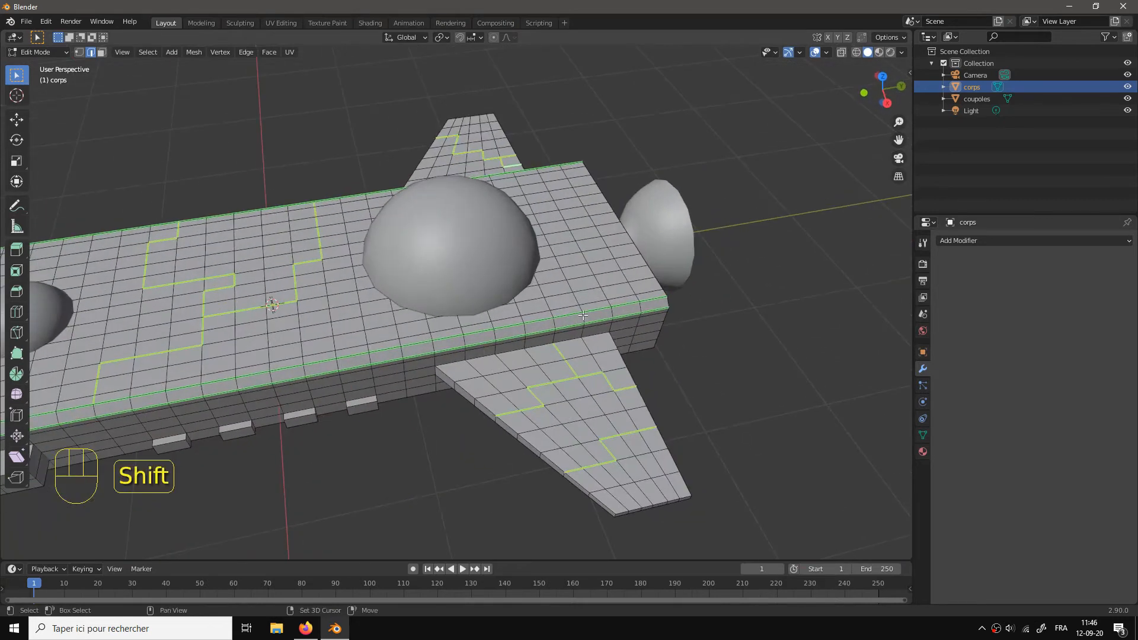
{"action": "left_click", "coordinate": [578, 301], "text": "shift"}
{"action": "left_click", "coordinate": [592, 267], "text": "shift"}
{"action": "left_click", "coordinate": [621, 262], "text": "shift"}
{"action": "left_click", "coordinate": [620, 246], "text": "shift"}
{"action": "left_click_drag", "start_coordinate": [421, 340], "coordinate": [480, 313]}
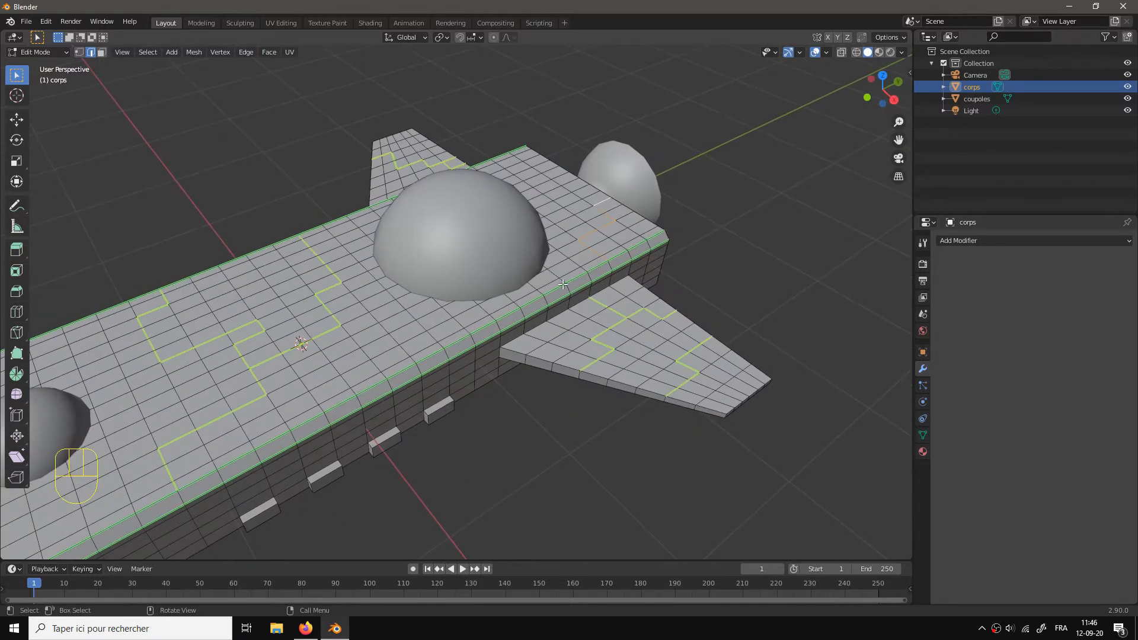
{"action": "right_click", "coordinate": [589, 236]}
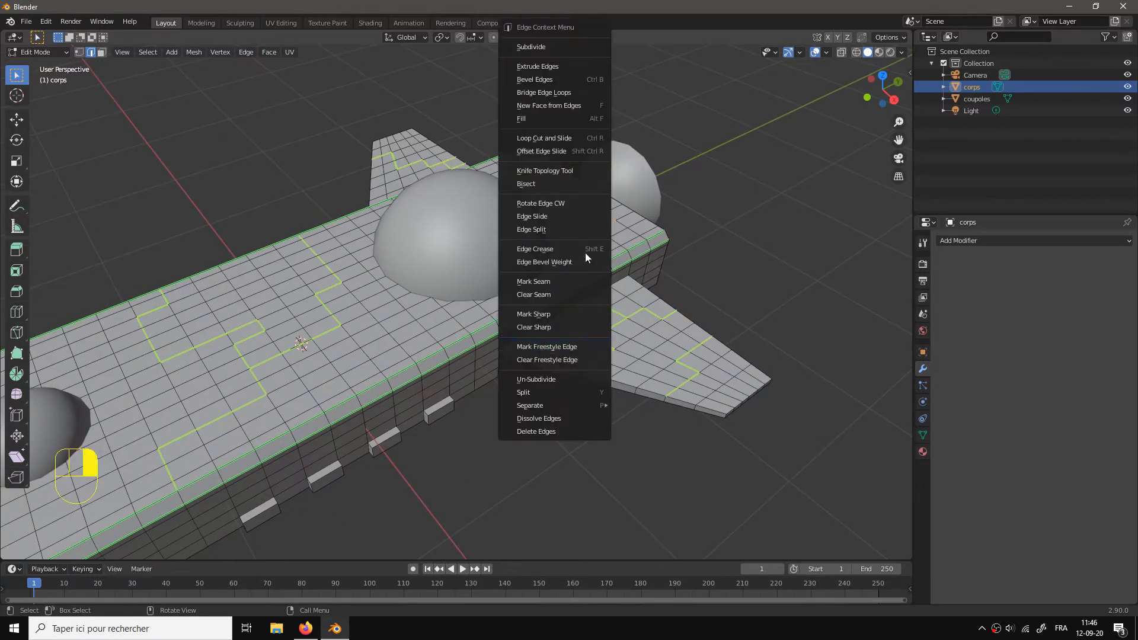
{"action": "left_click", "coordinate": [553, 347]}
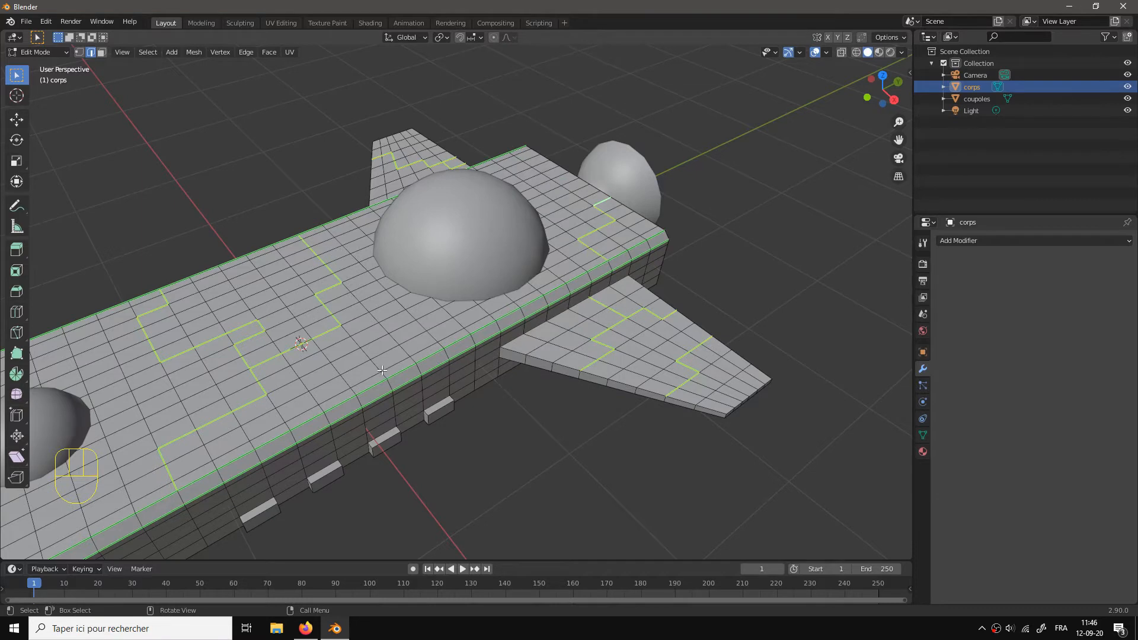
Step: Mark two panel lines on the hull's side as Freestyle edges: a stepped one behind the long box and a notched one above the small blocks
{"action": "left_click_drag", "start_coordinate": [386, 405], "coordinate": [381, 339]}
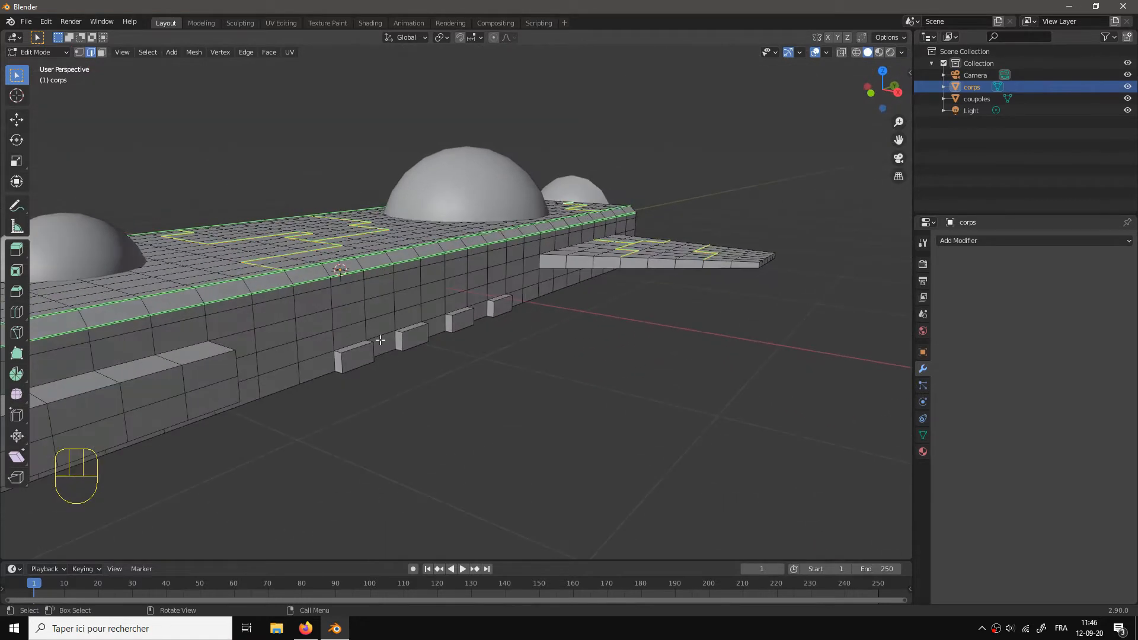
{"action": "left_click", "coordinate": [301, 371]}
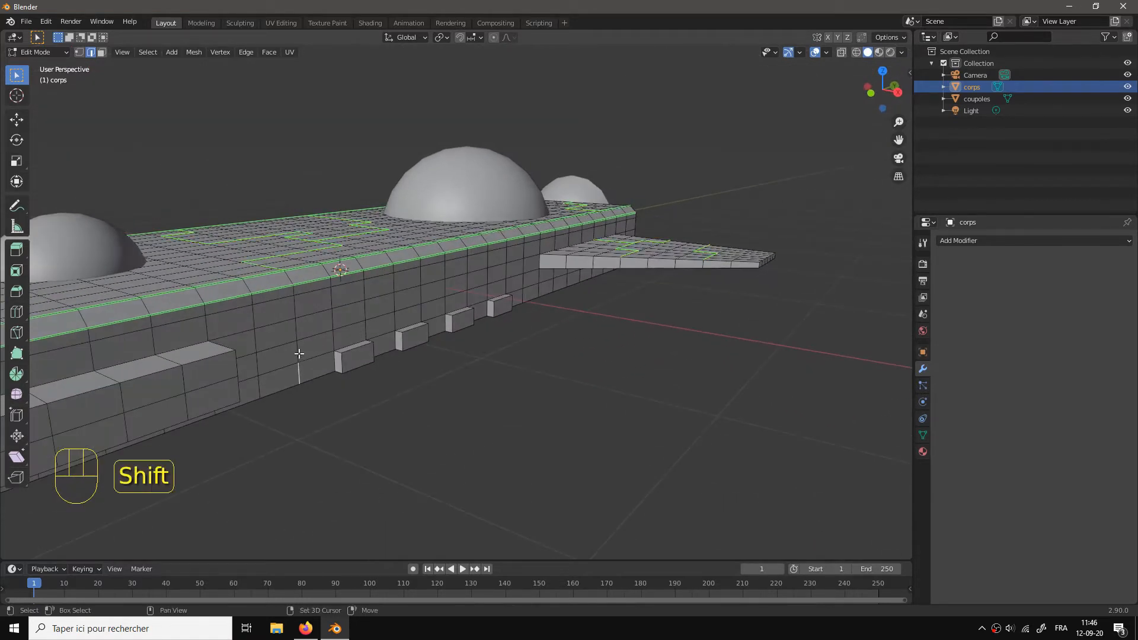
{"action": "left_click", "coordinate": [299, 354], "text": "shift"}
{"action": "left_click", "coordinate": [298, 328], "text": "shift"}
{"action": "left_click", "coordinate": [314, 314], "text": "shift"}
{"action": "left_click", "coordinate": [330, 294], "text": "shift"}
{"action": "left_click", "coordinate": [332, 285], "text": "shift"}
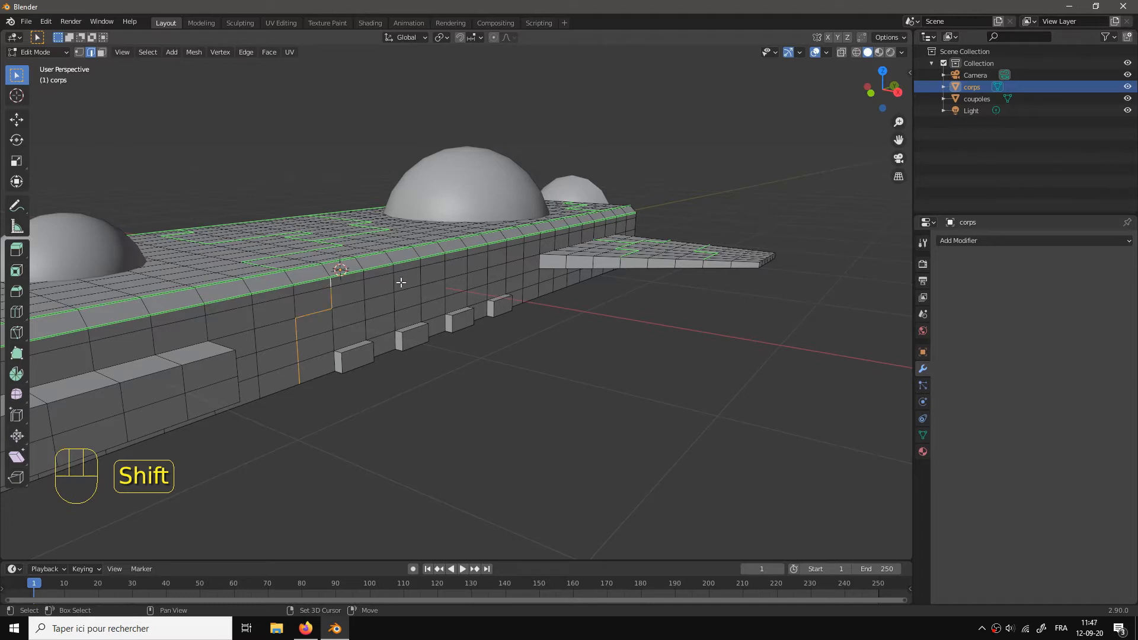
{"action": "left_click", "coordinate": [446, 268], "text": "shift"}
{"action": "left_click", "coordinate": [453, 274], "text": "shift"}
{"action": "left_click", "coordinate": [467, 264], "text": "shift"}
{"action": "left_click", "coordinate": [486, 280], "text": "shift"}
{"action": "right_click", "coordinate": [486, 289]}
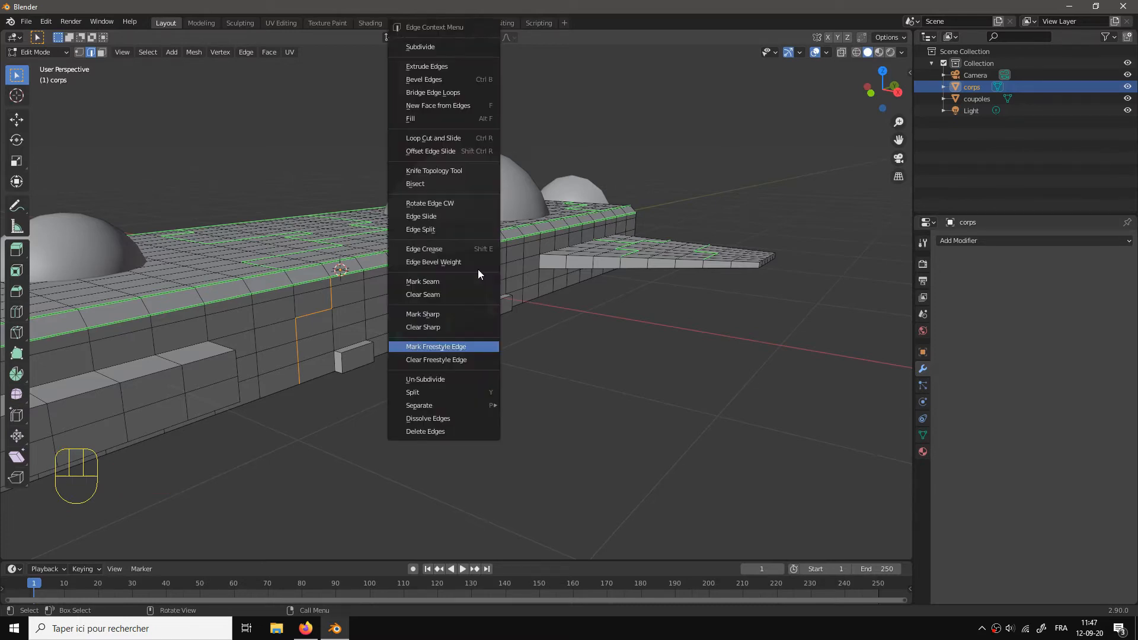
{"action": "left_click", "coordinate": [429, 344]}
Step: Deselect everything and mark a stepped path of edges across the hull's front face between the two guns as Freestyle edges
{"action": "left_click_drag", "start_coordinate": [549, 371], "coordinate": [625, 350]}
{"action": "key", "text": "alt+a"}
{"action": "left_click_drag", "start_coordinate": [296, 358], "coordinate": [507, 294]}
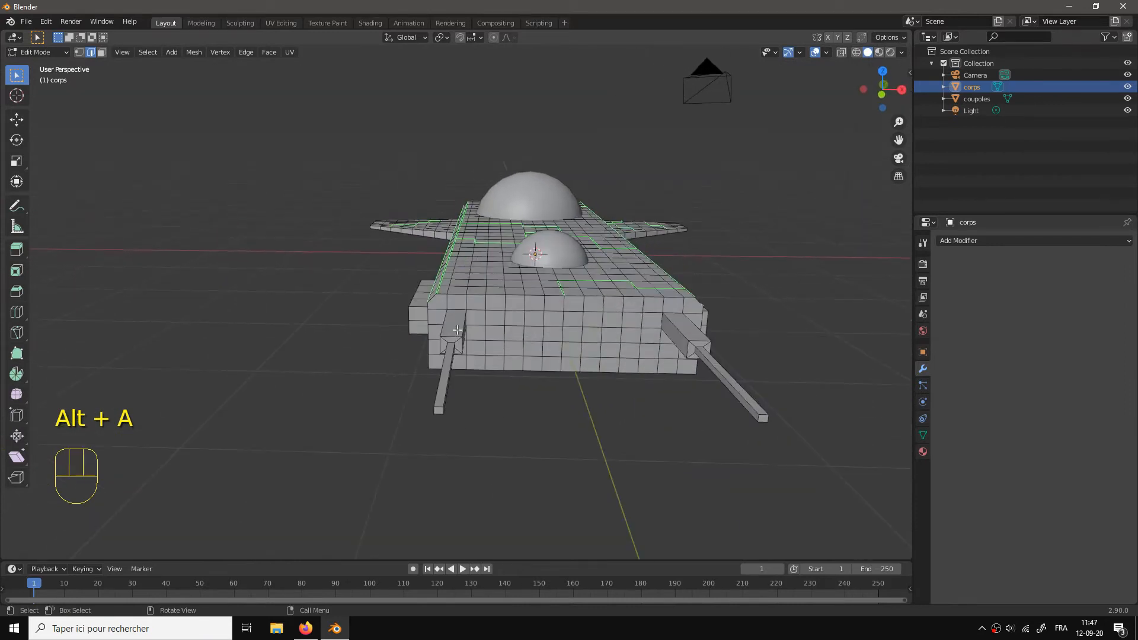
{"action": "left_click", "coordinate": [525, 302], "text": "shift"}
{"action": "left_click", "coordinate": [524, 318], "text": "shift"}
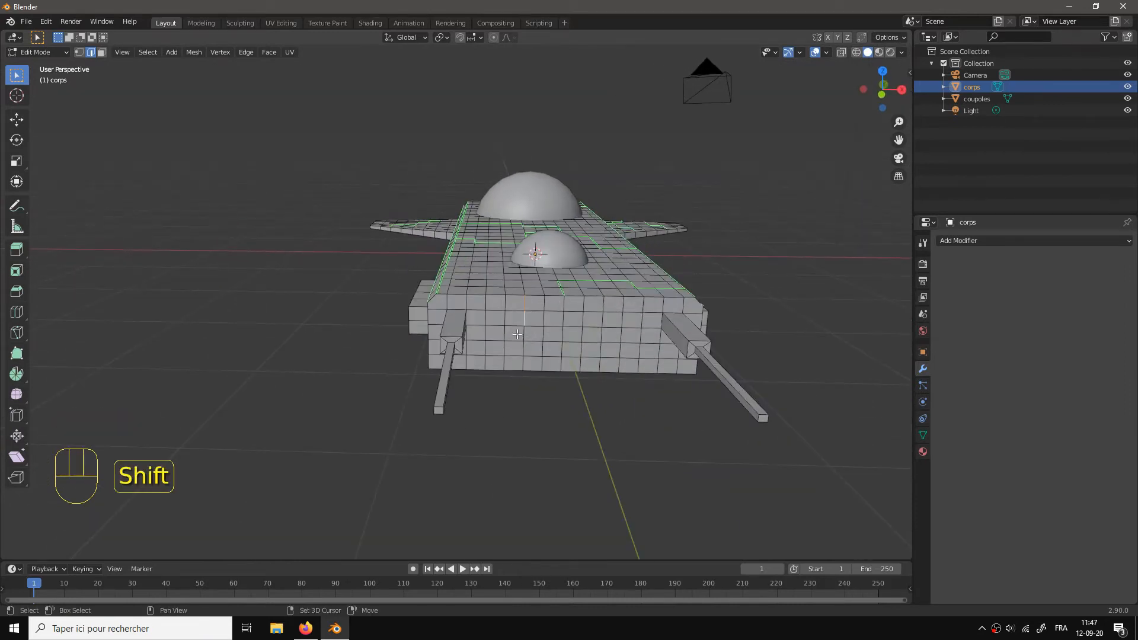
{"action": "left_click", "coordinate": [524, 336], "text": "shift"}
{"action": "left_click", "coordinate": [534, 341], "text": "shift"}
{"action": "left_click", "coordinate": [553, 341], "text": "shift"}
{"action": "left_click", "coordinate": [563, 348], "text": "shift"}
{"action": "left_click", "coordinate": [570, 356], "text": "shift"}
{"action": "left_click", "coordinate": [578, 350], "text": "shift"}
{"action": "left_click", "coordinate": [583, 332], "text": "shift"}
{"action": "left_click", "coordinate": [593, 324], "text": "shift"}
{"action": "left_click", "coordinate": [602, 314], "text": "shift"}
{"action": "left_click", "coordinate": [613, 310], "text": "shift"}
{"action": "left_click", "coordinate": [628, 310], "text": "shift"}
{"action": "left_click", "coordinate": [642, 311], "text": "shift"}
{"action": "left_click", "coordinate": [643, 301], "text": "shift"}
{"action": "right_click", "coordinate": [641, 309]}
{"action": "left_click", "coordinate": [600, 326]}
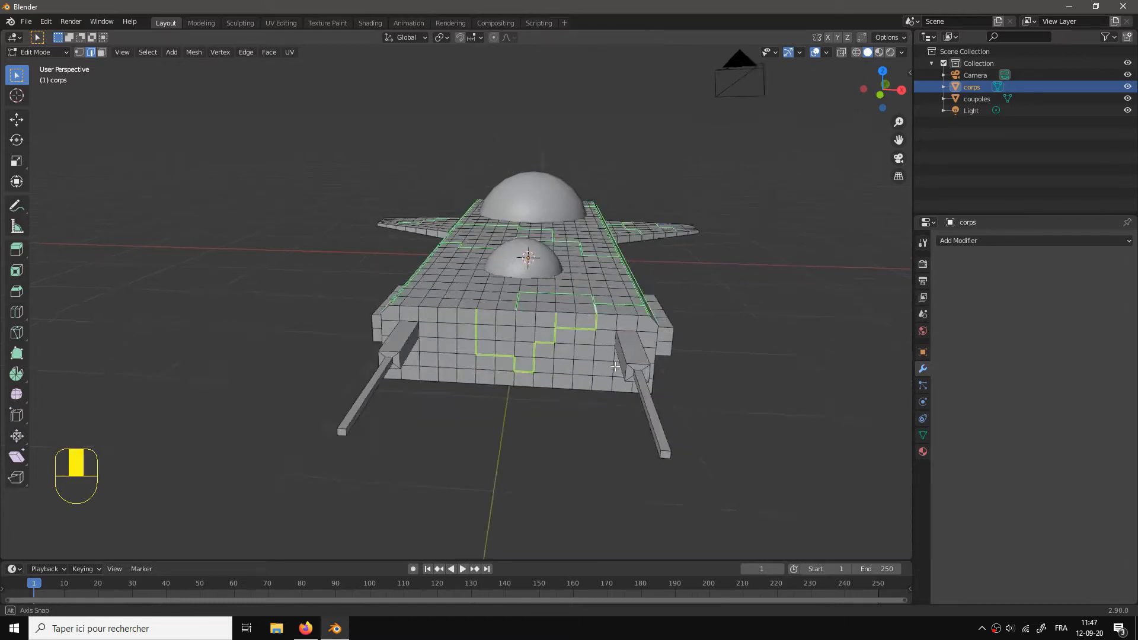
Step: Extend the front face's panel line to the hull's lower edge with a Freestyle mark, clear the selection and return to Object Mode
{"action": "left_click_drag", "start_coordinate": [615, 367], "coordinate": [515, 414]}
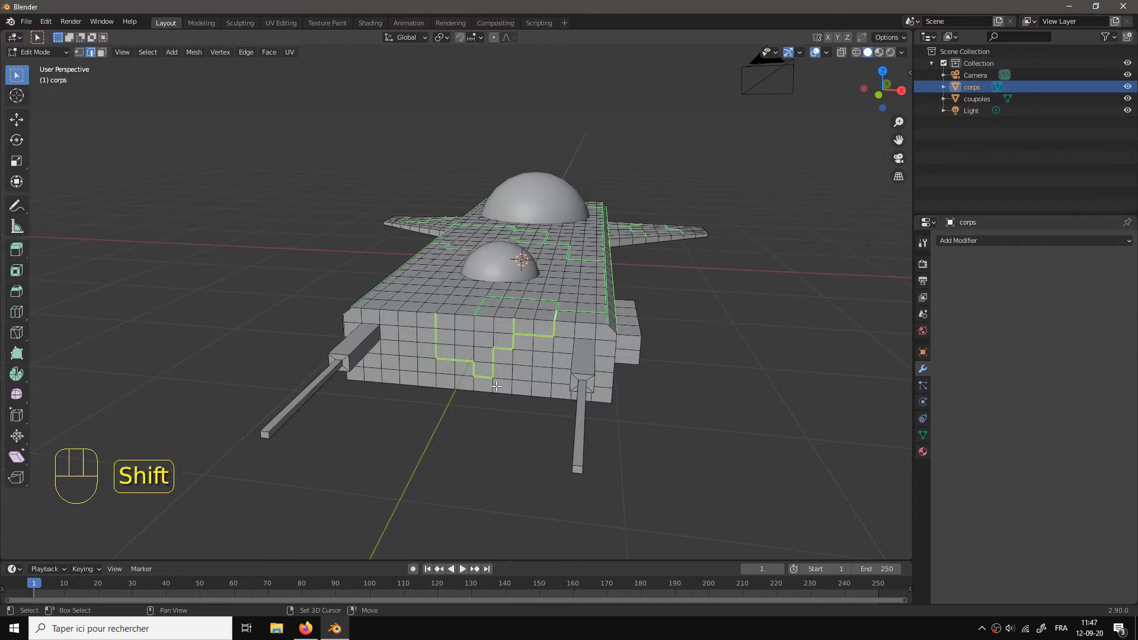
{"action": "right_click", "coordinate": [492, 384]}
{"action": "left_click", "coordinate": [493, 384]}
{"action": "left_click_drag", "start_coordinate": [616, 412], "coordinate": [705, 397]}
{"action": "key", "text": "alt+a"}
{"action": "scroll", "coordinate": [722, 393], "scroll_direction": "down", "scroll_amount": 3}
{"action": "key", "text": "Tab"}
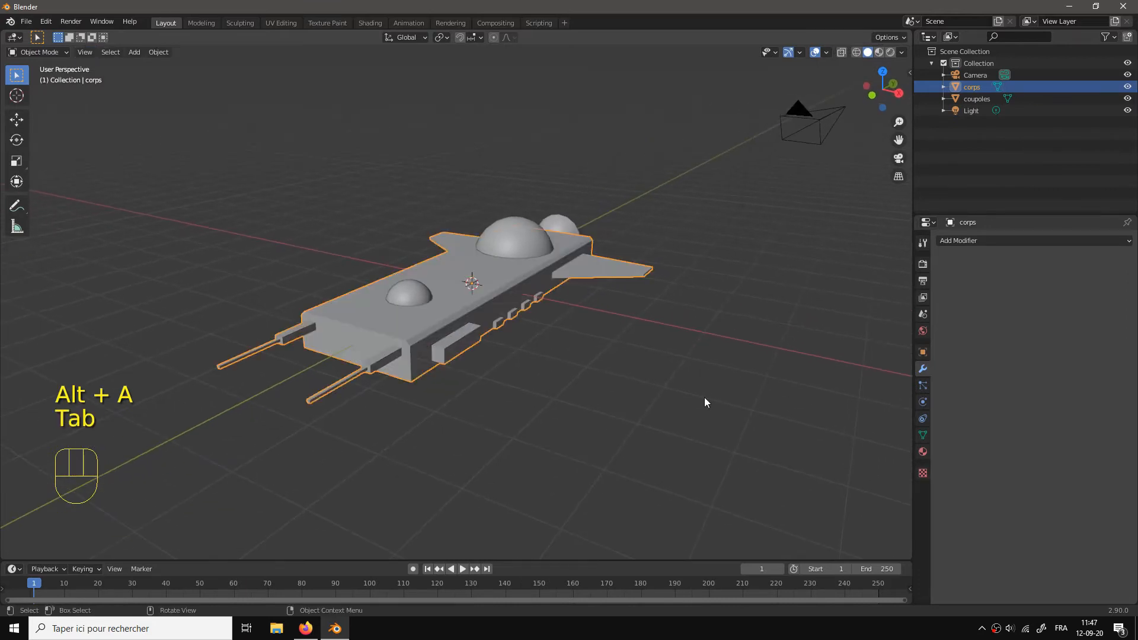
Step: Reframe the locked camera on the ship's front three-quarter side with both guns inside the frame, and turn off Camera to View
{"action": "key", "text": "KP_0"}
{"action": "key", "text": "n"}
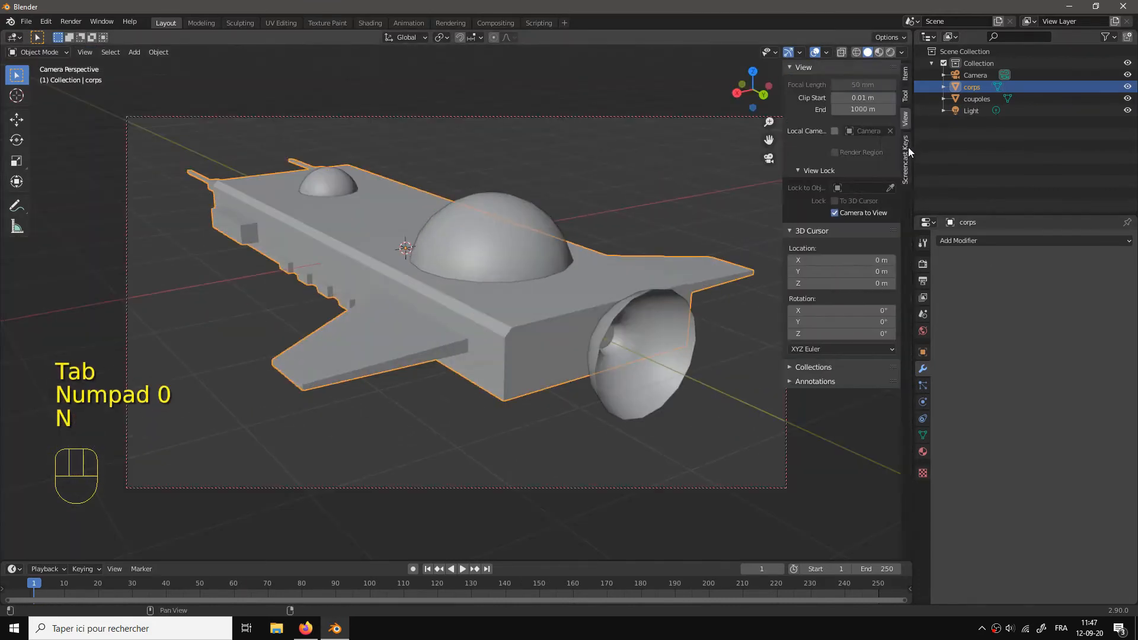
{"action": "left_click_drag", "start_coordinate": [364, 390], "coordinate": [617, 370]}
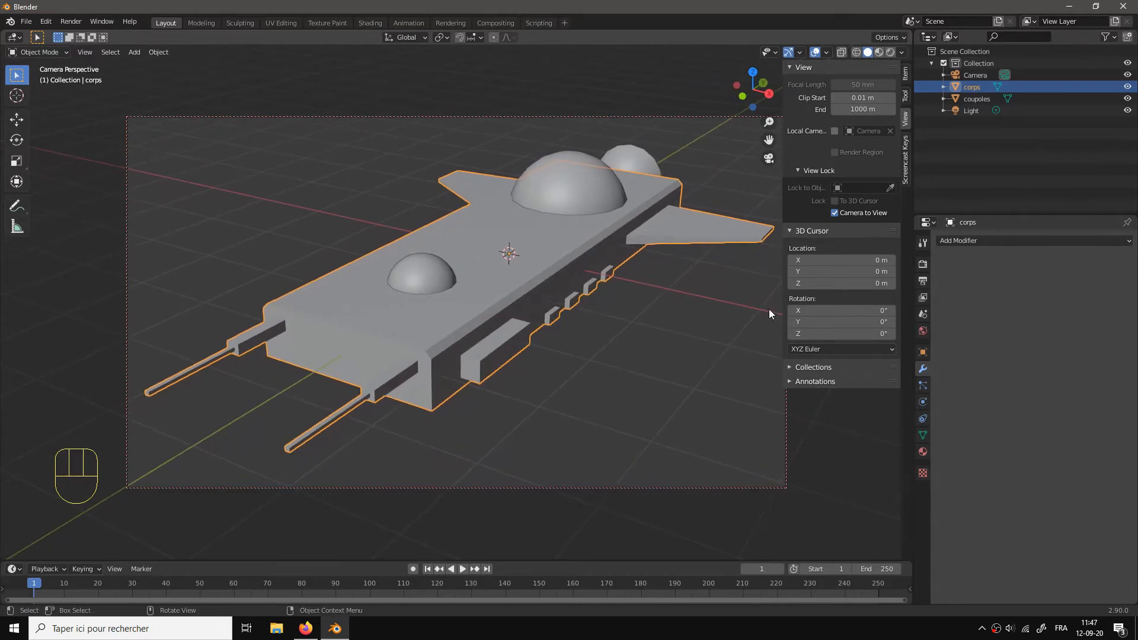
{"action": "left_click", "coordinate": [852, 213]}
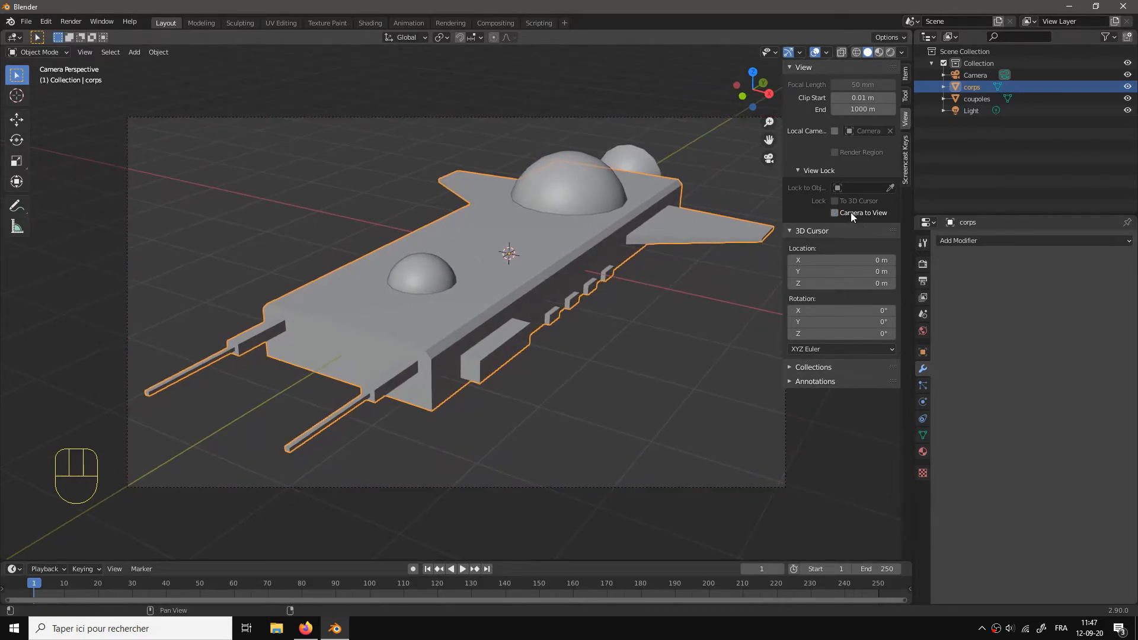
{"action": "key", "text": "n"}
Step: Render the image from the new camera angle and inspect the edges of the Freestyle lines up close
{"action": "key", "text": "F12"}
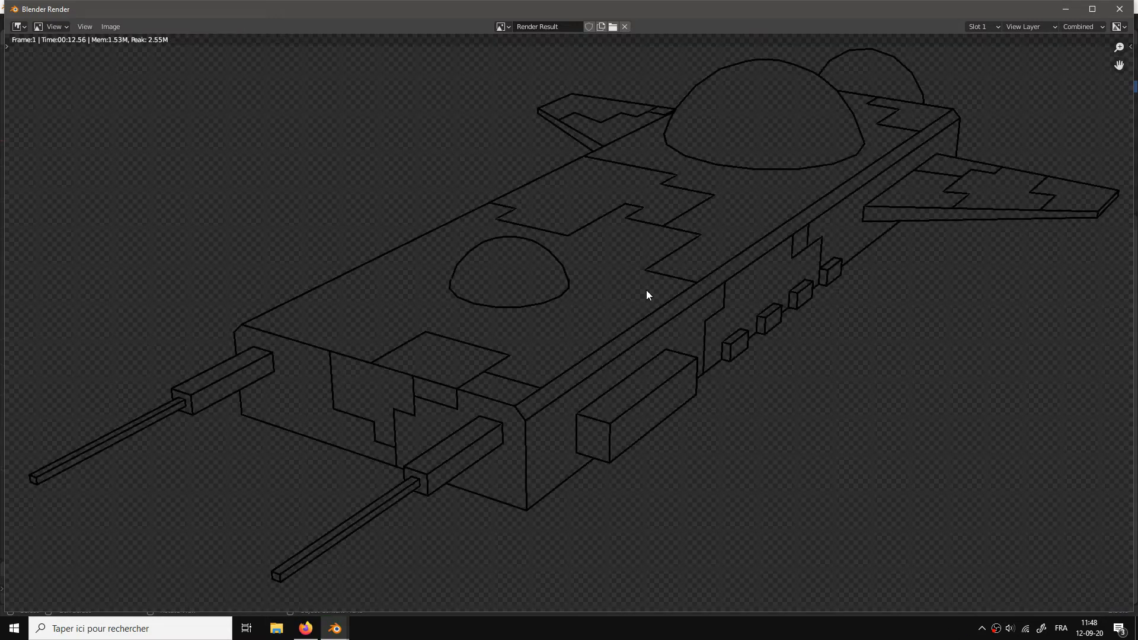
{"action": "scroll", "coordinate": [648, 295], "scroll_direction": "down", "scroll_amount": 1}
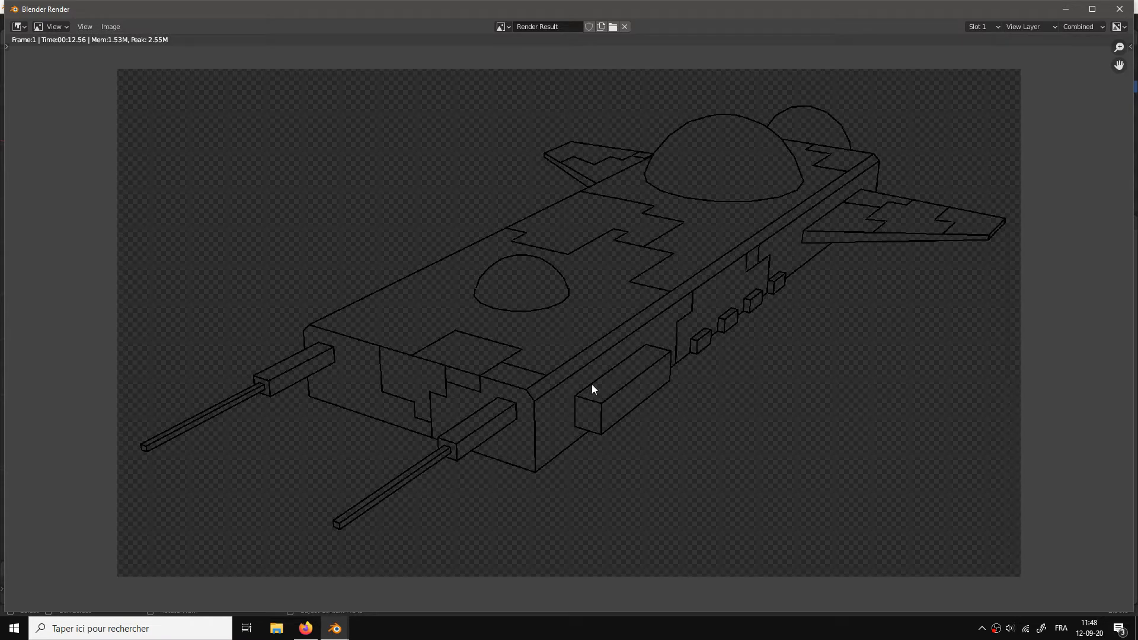
{"action": "scroll", "coordinate": [536, 437], "scroll_direction": "up", "scroll_amount": 7}
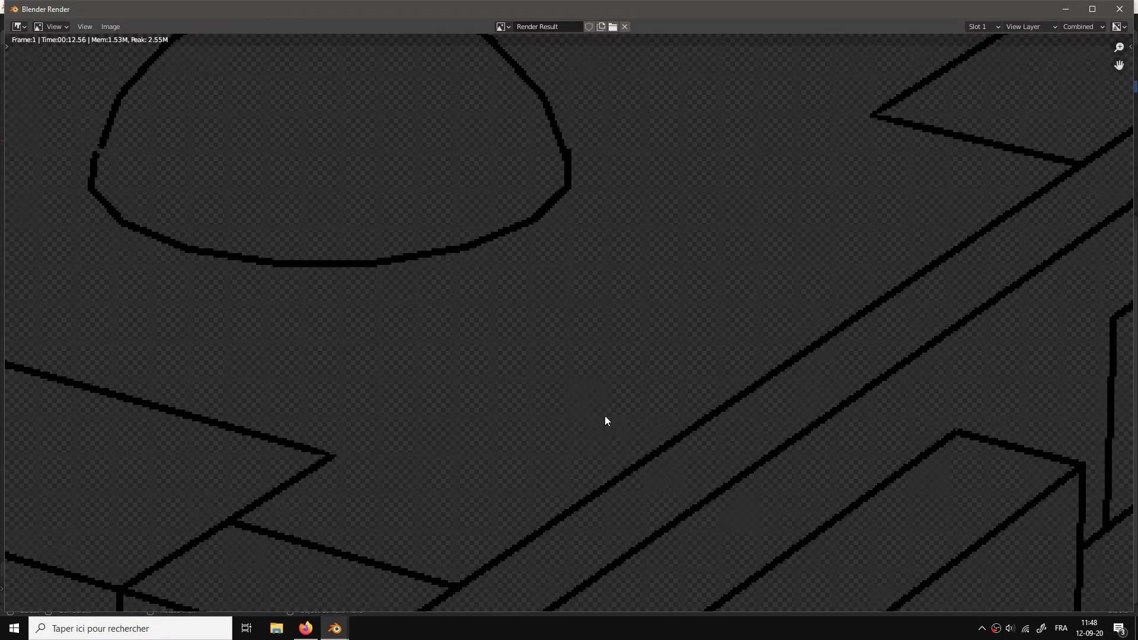
{"action": "scroll", "coordinate": [660, 325], "scroll_direction": "up", "scroll_amount": 4}
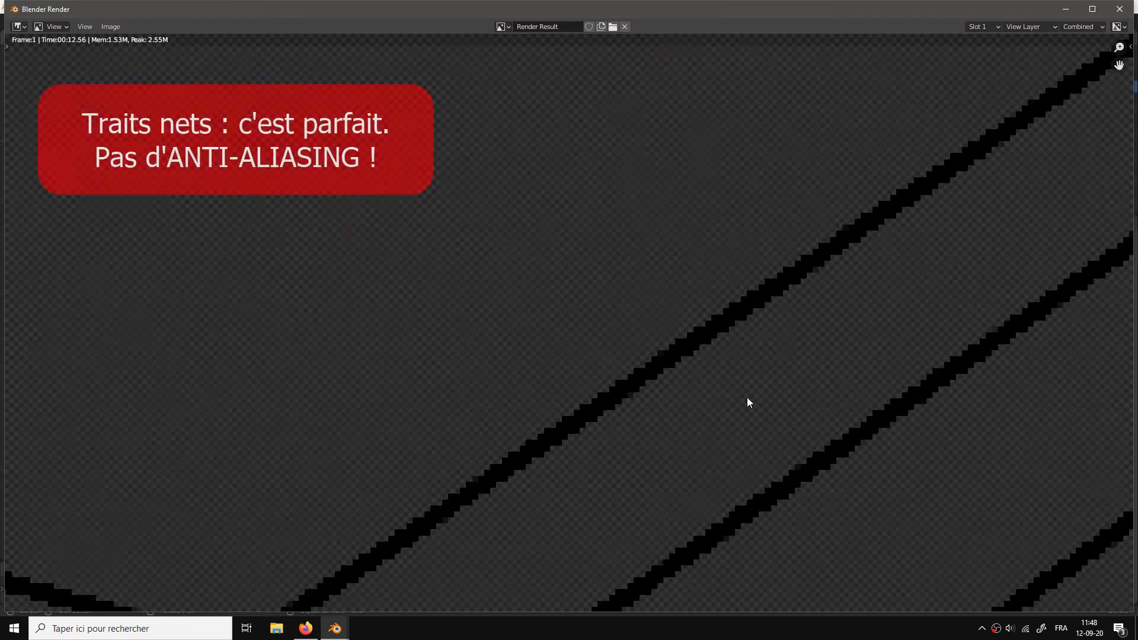
Step: Review the Freestyle, output and Film pixel filter settings, and compare them with the sharpness of the rendered lines
{"action": "left_click", "coordinate": [1066, 9]}
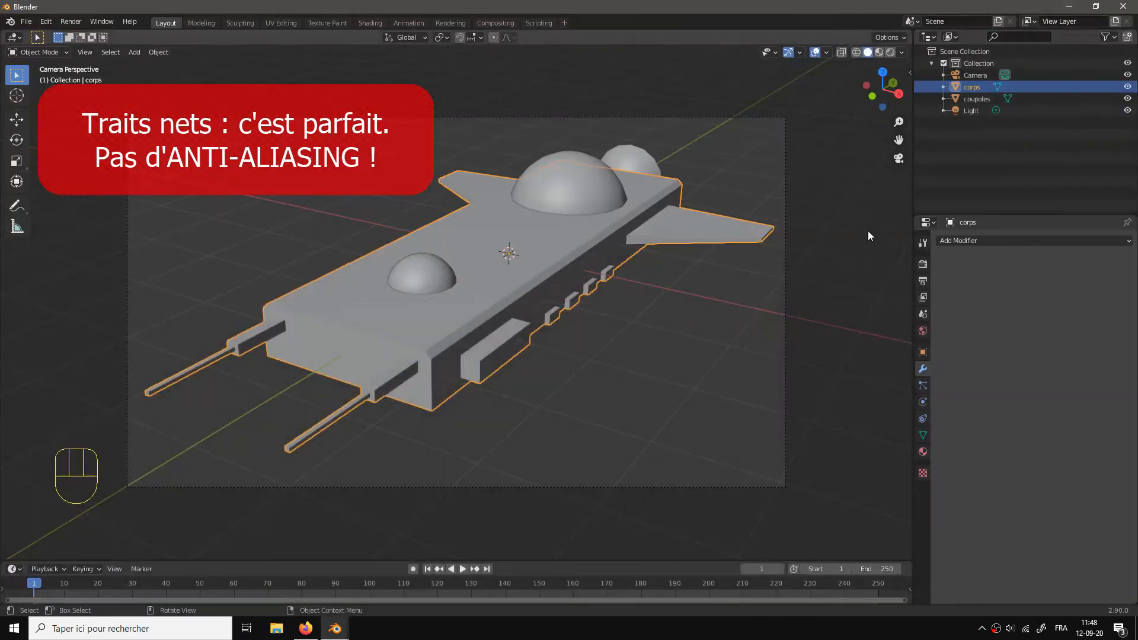
{"action": "left_click", "coordinate": [923, 297]}
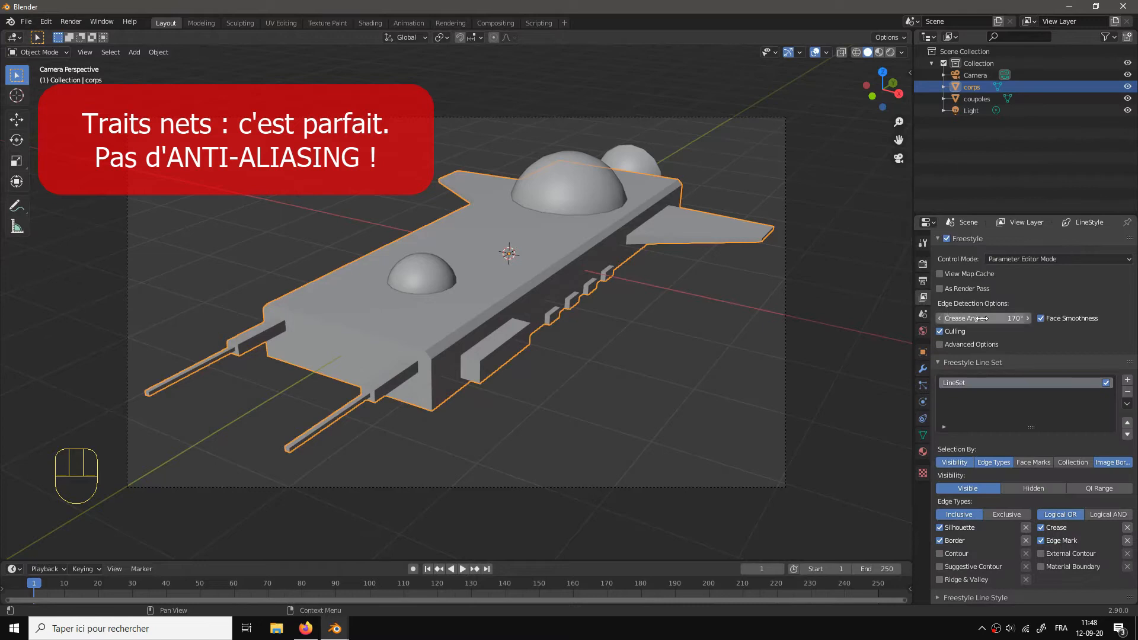
{"action": "left_click", "coordinate": [923, 283]}
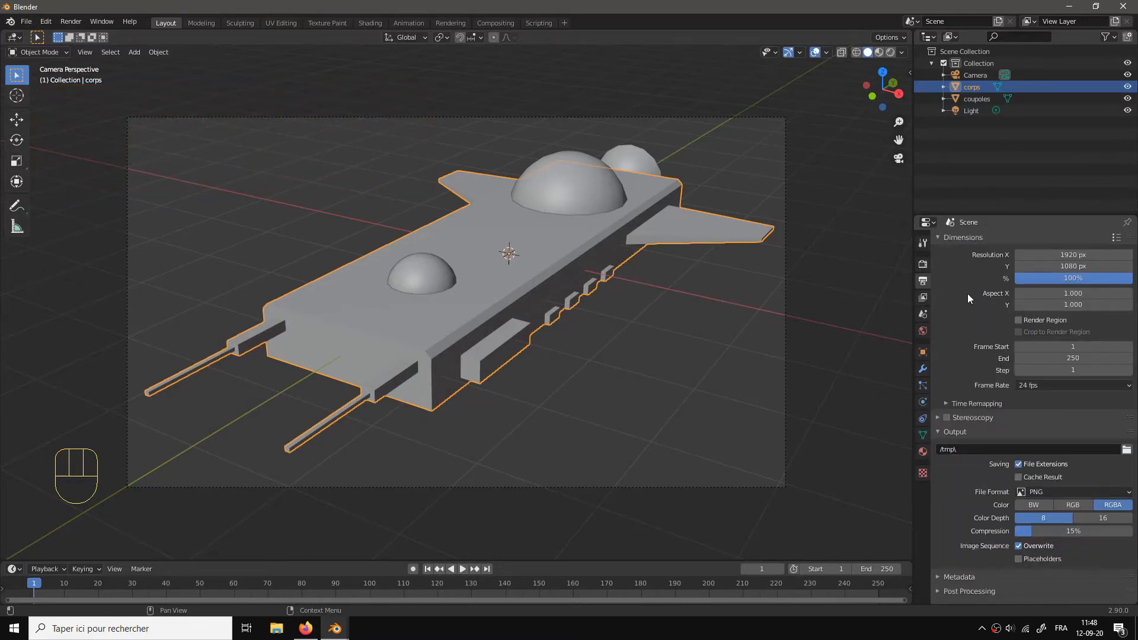
{"action": "left_click", "coordinate": [923, 264]}
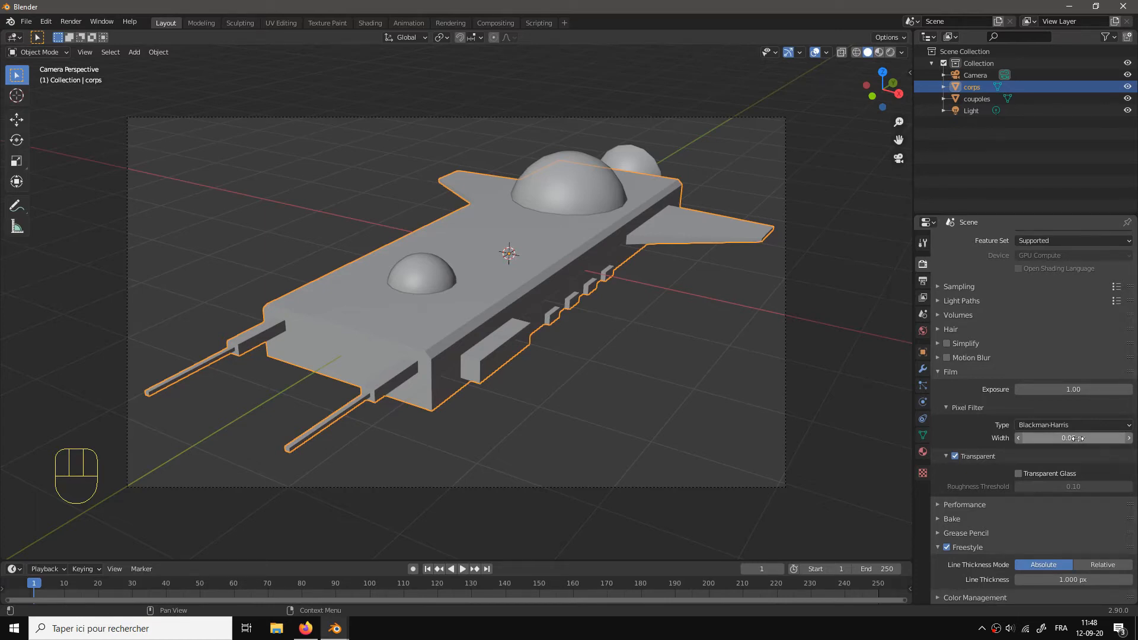
{"action": "mouse_move", "coordinate": [335, 628]}
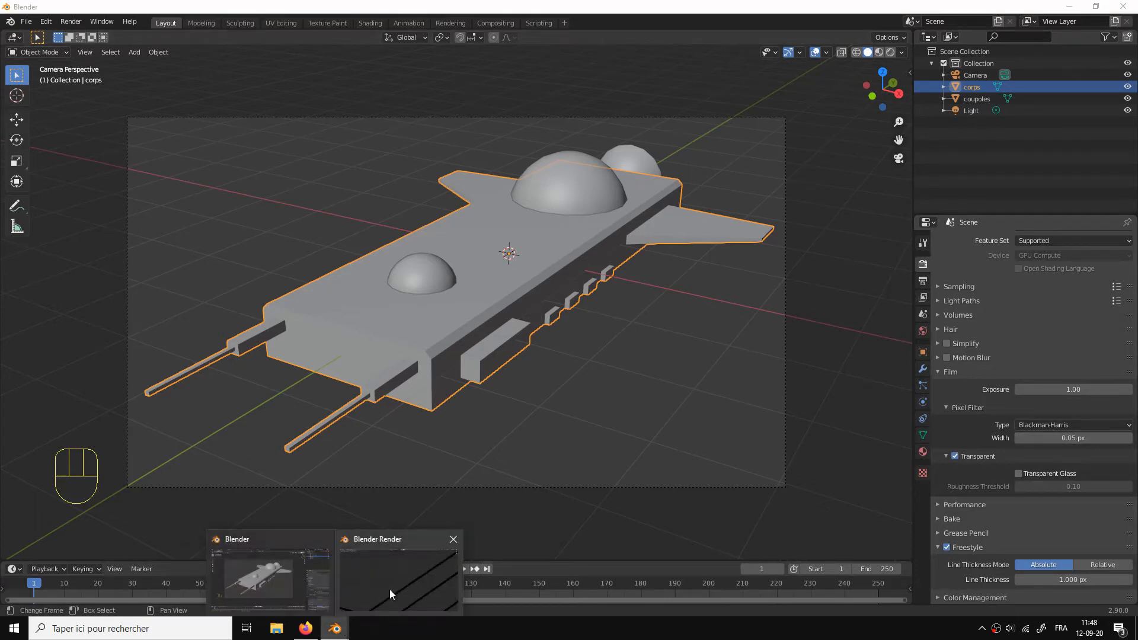
{"action": "left_click", "coordinate": [390, 589]}
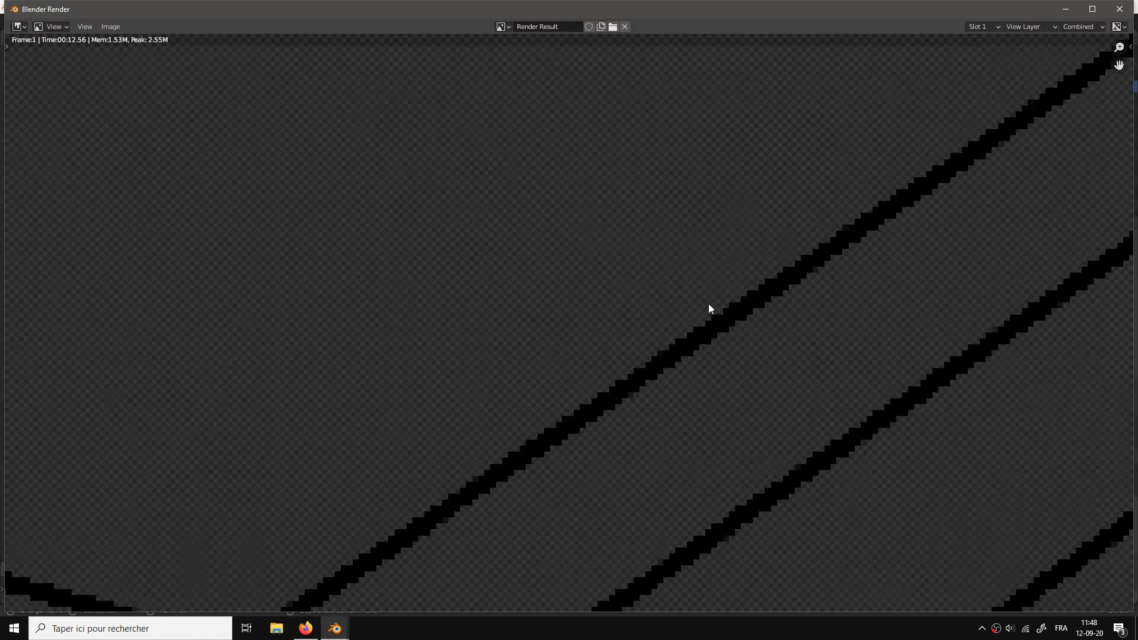
{"action": "scroll", "coordinate": [709, 309], "scroll_direction": "down", "scroll_amount": 8}
{"action": "left_click_drag", "start_coordinate": [777, 293], "coordinate": [744, 291]}
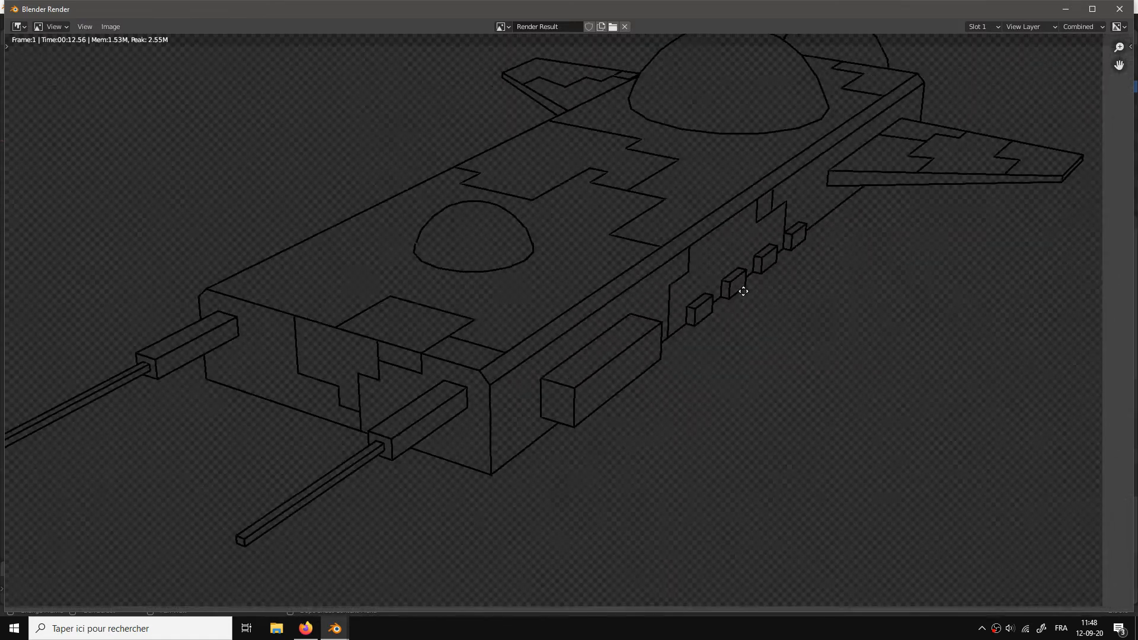
Step: Set the Film pixel filter width to 0.9 px, render the image again and examine the lines up close
{"action": "left_click", "coordinate": [1120, 9]}
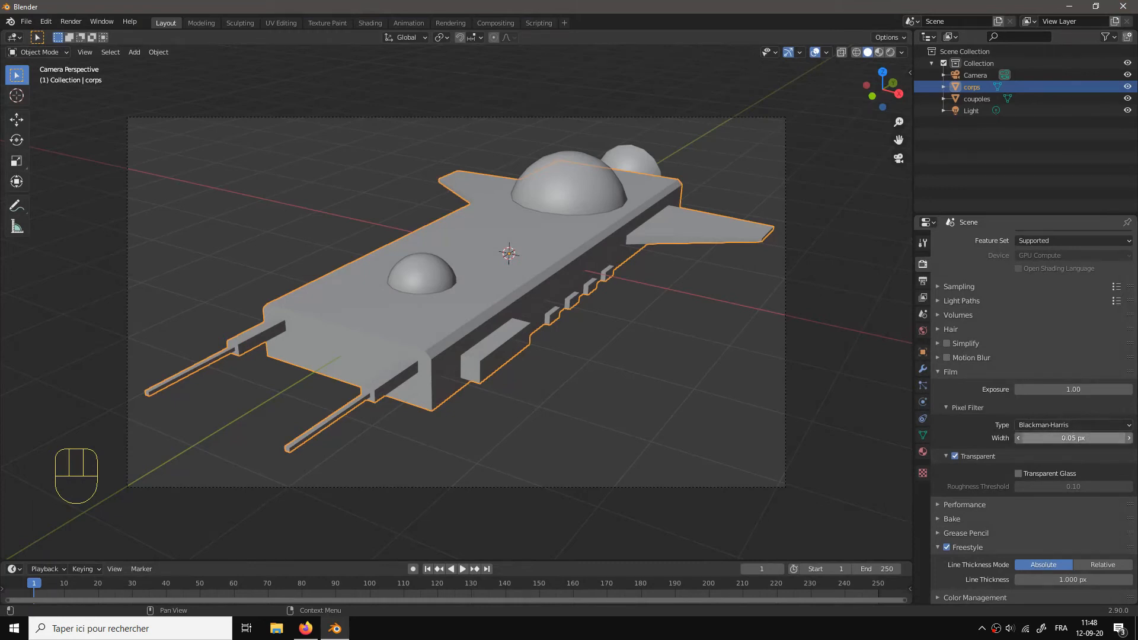
{"action": "left_click", "coordinate": [1067, 439]}
{"action": "type", "text": "0.9"}
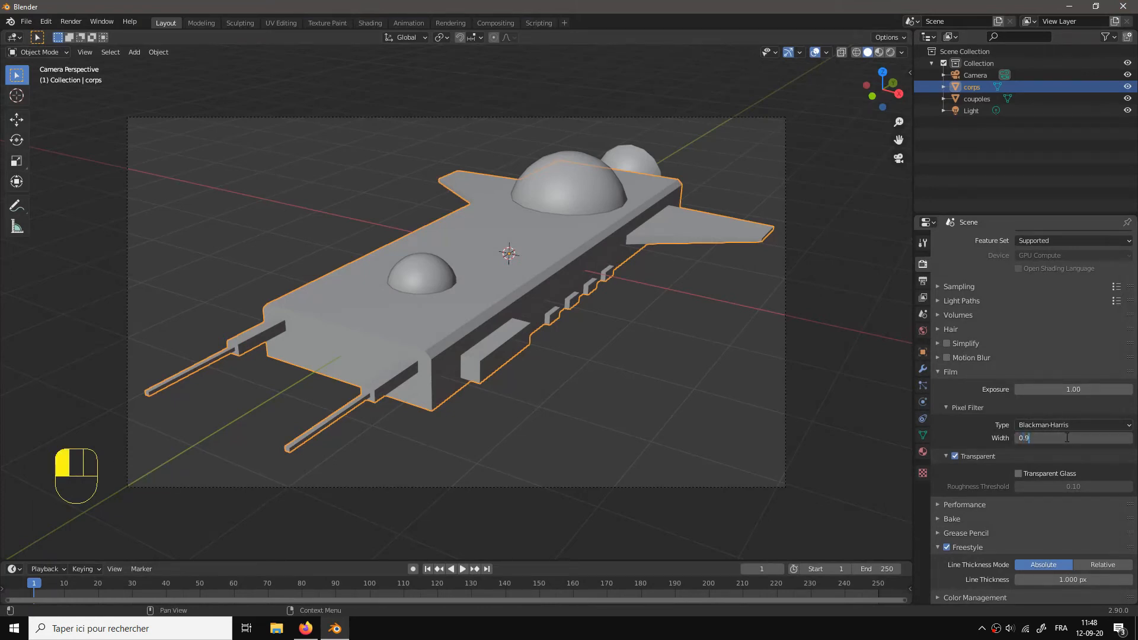
{"action": "key", "text": "Return"}
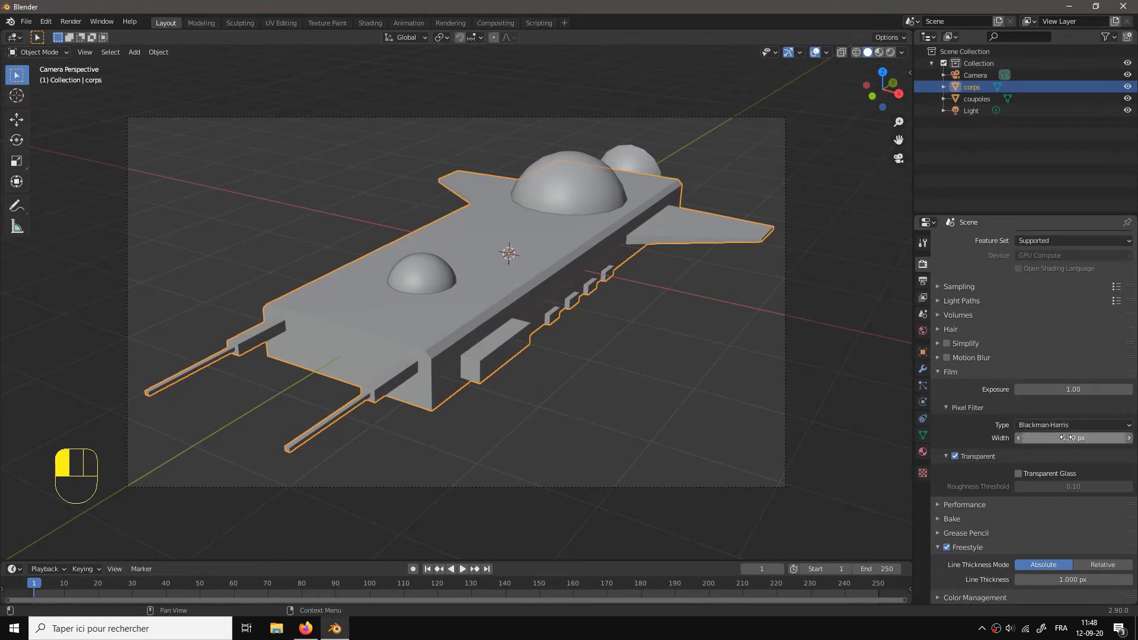
{"action": "key", "text": "F12"}
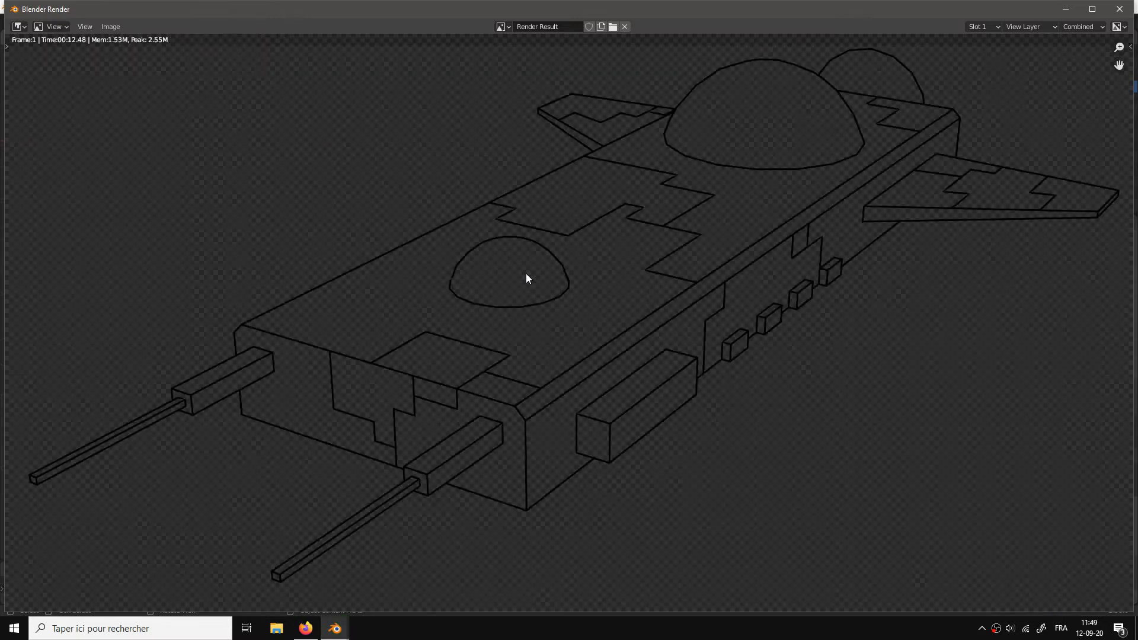
{"action": "scroll", "coordinate": [767, 308], "scroll_direction": "up", "scroll_amount": 6}
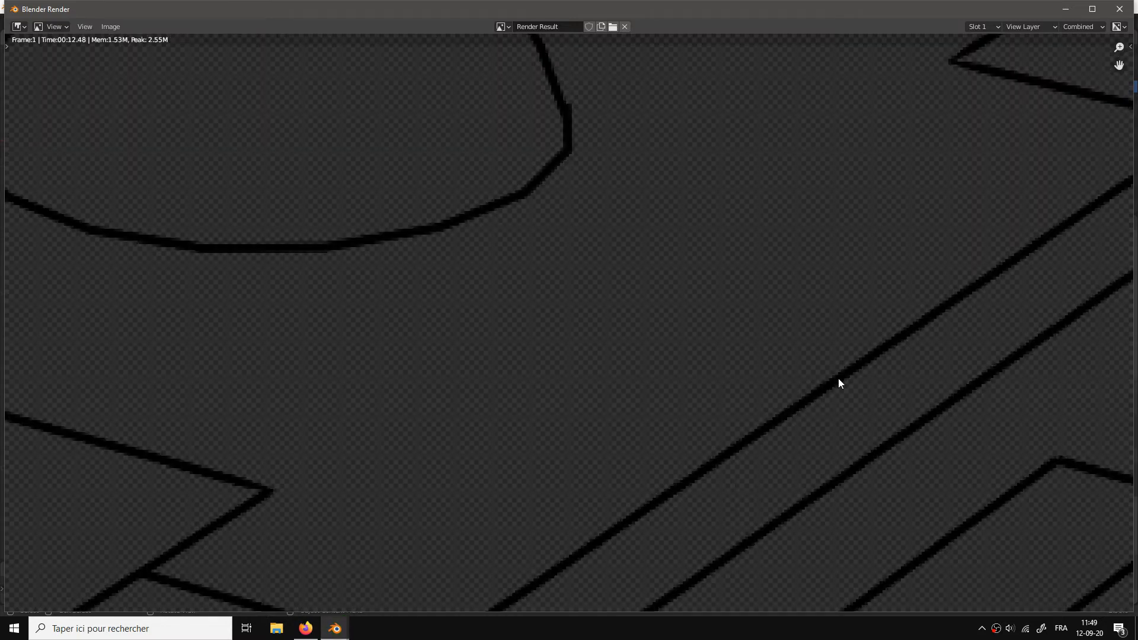
Step: Inspect the edge pixels of the hull's long diagonal line in the render, check the whole ship and close the render
{"action": "scroll", "coordinate": [838, 380], "scroll_direction": "up", "scroll_amount": 5}
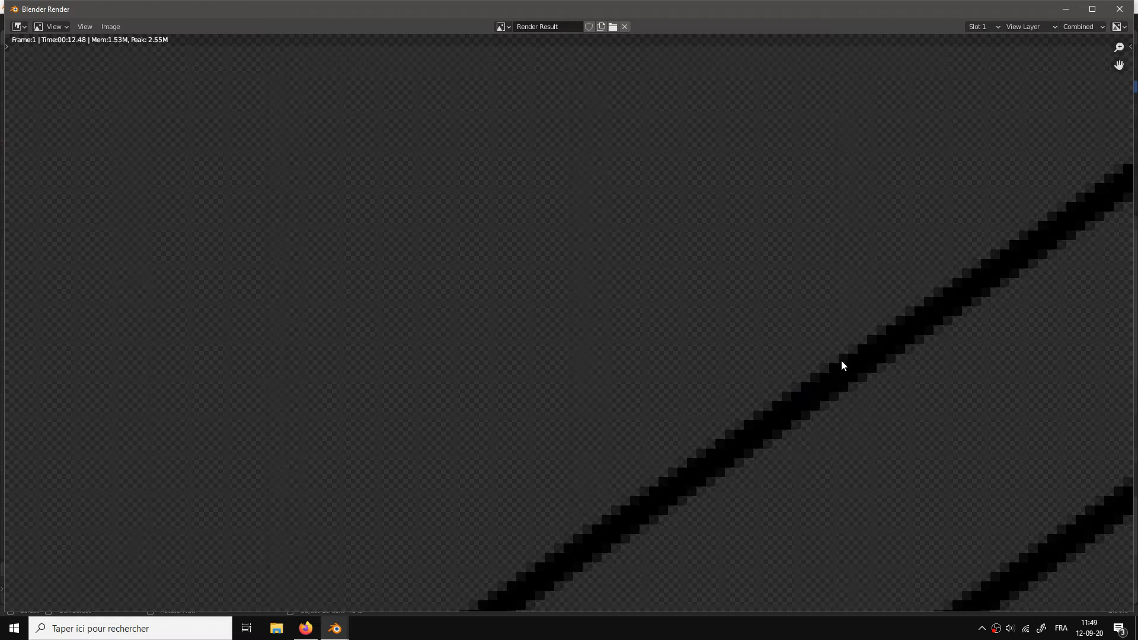
{"action": "scroll", "coordinate": [863, 396], "scroll_direction": "down", "scroll_amount": 2}
{"action": "scroll", "coordinate": [862, 392], "scroll_direction": "up", "scroll_amount": 2}
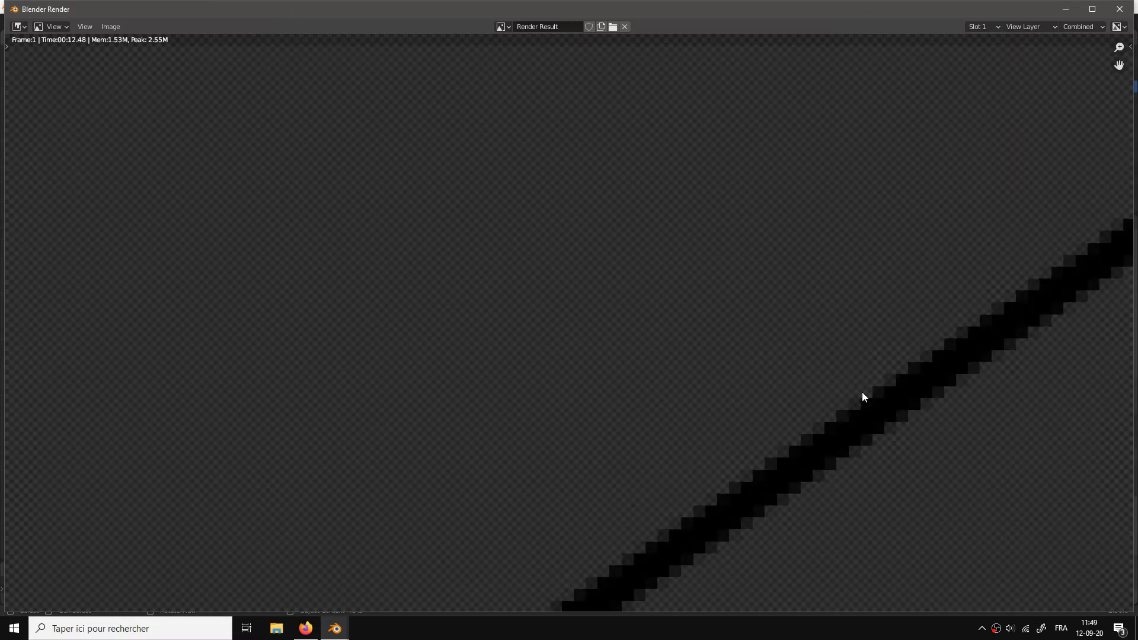
{"action": "scroll", "coordinate": [933, 412], "scroll_direction": "up", "scroll_amount": 2}
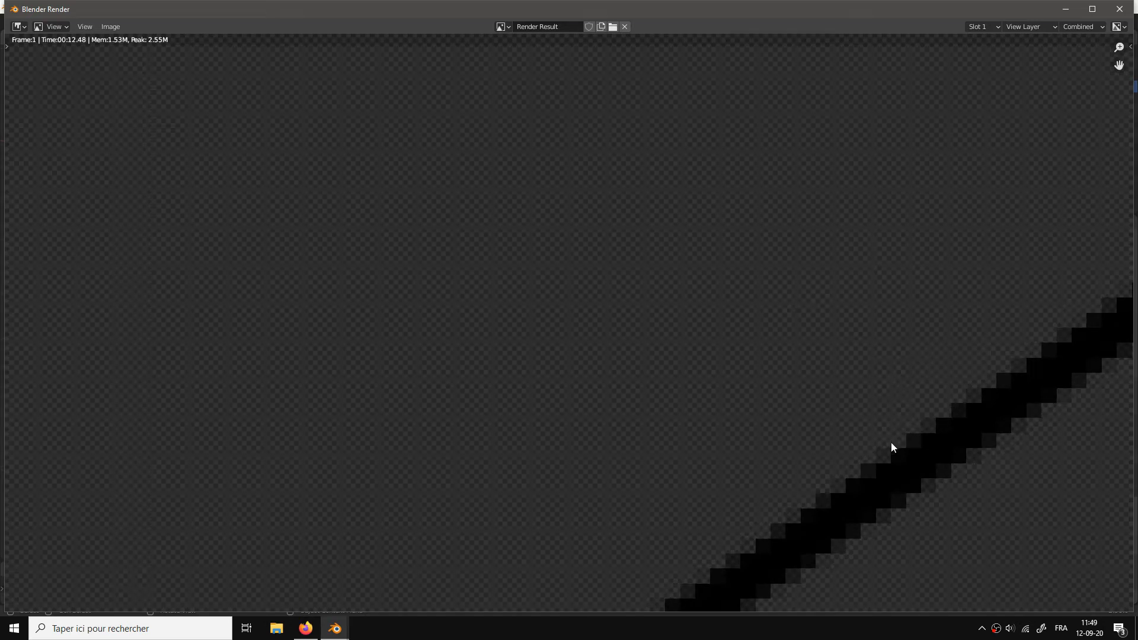
{"action": "scroll", "coordinate": [941, 401], "scroll_direction": "down", "scroll_amount": 6}
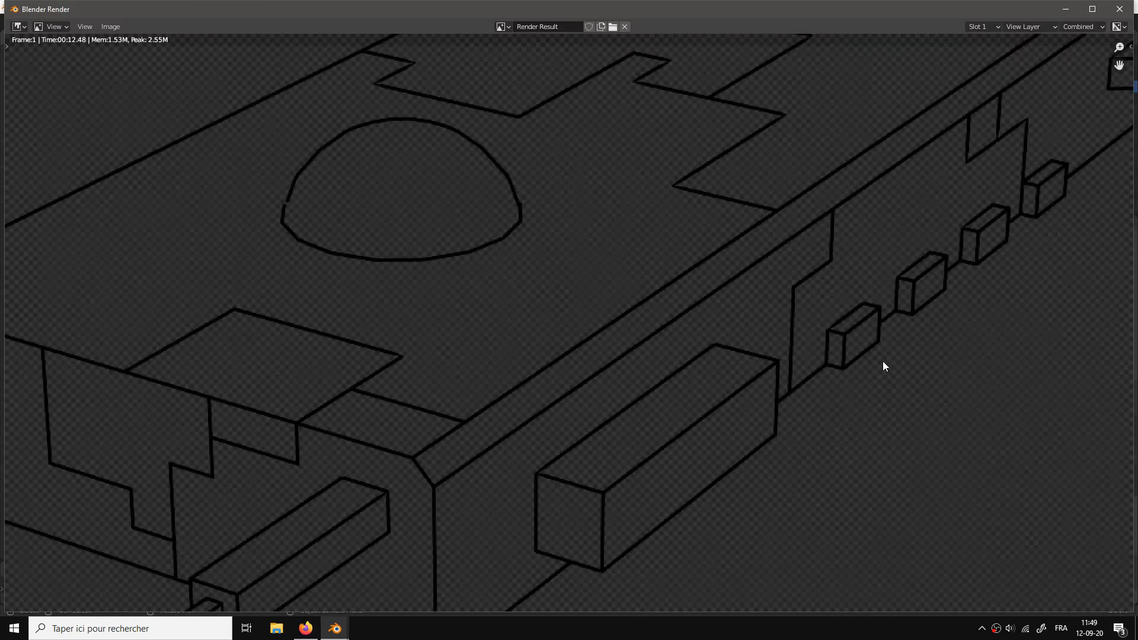
{"action": "scroll", "coordinate": [883, 363], "scroll_direction": "down", "scroll_amount": 3}
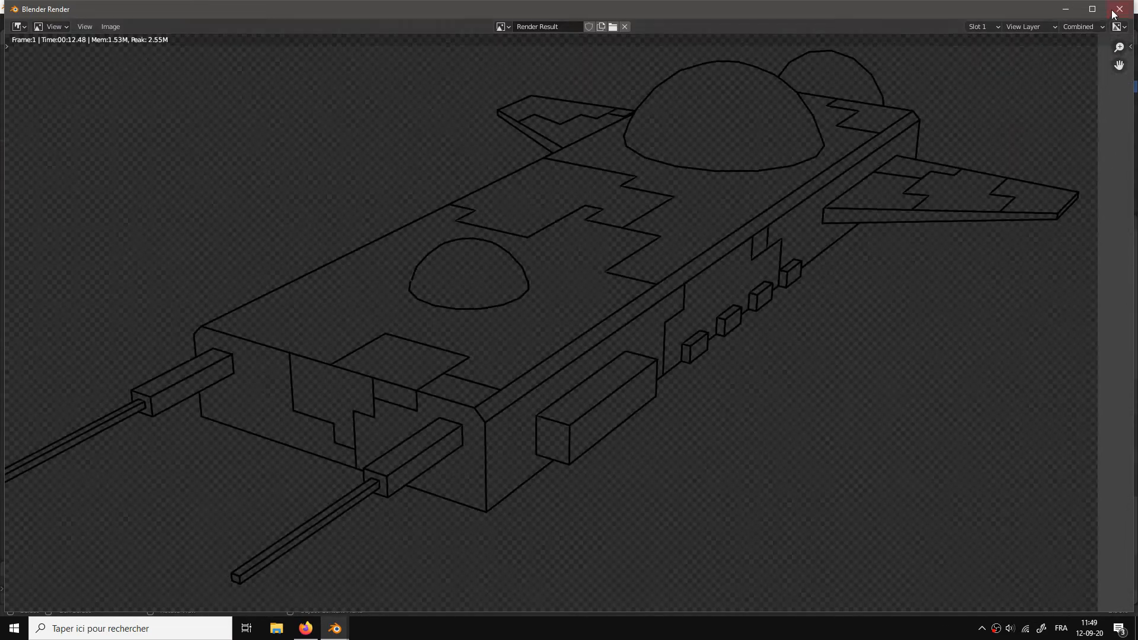
{"action": "left_click", "coordinate": [1120, 9]}
Step: Set the Film pixel filter width to 0.1 px and render the image again
{"action": "left_click", "coordinate": [1067, 438]}
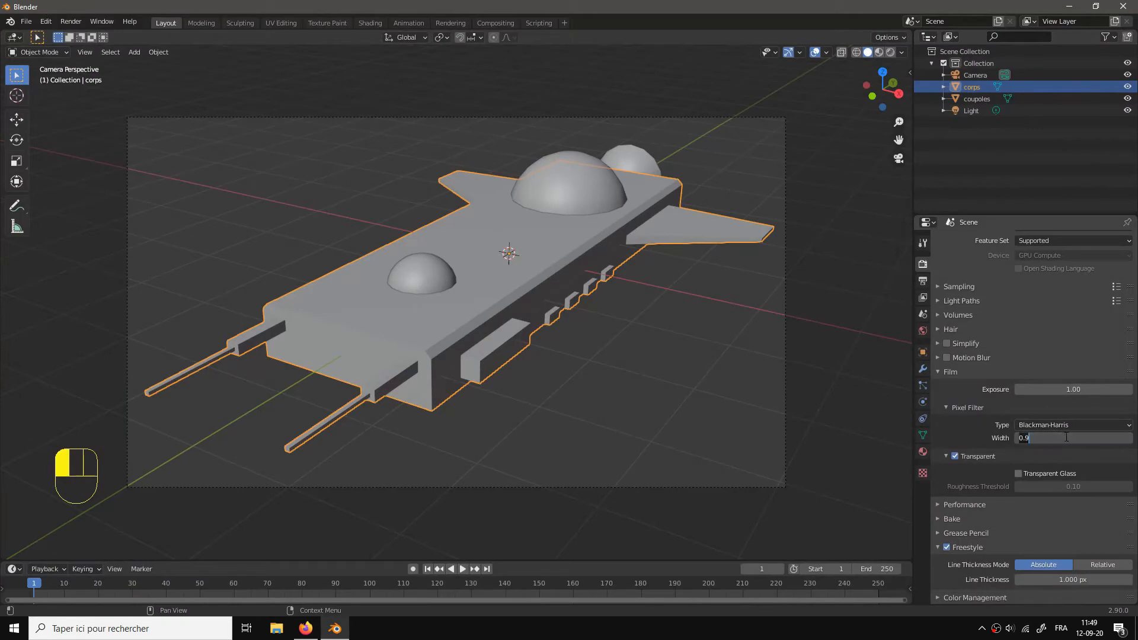
{"action": "key", "text": "BackSpace"}
{"action": "key", "text": "BackSpace"}
{"action": "type", "text": ".1"}
{"action": "key", "text": "Return"}
{"action": "key", "text": "F12"}
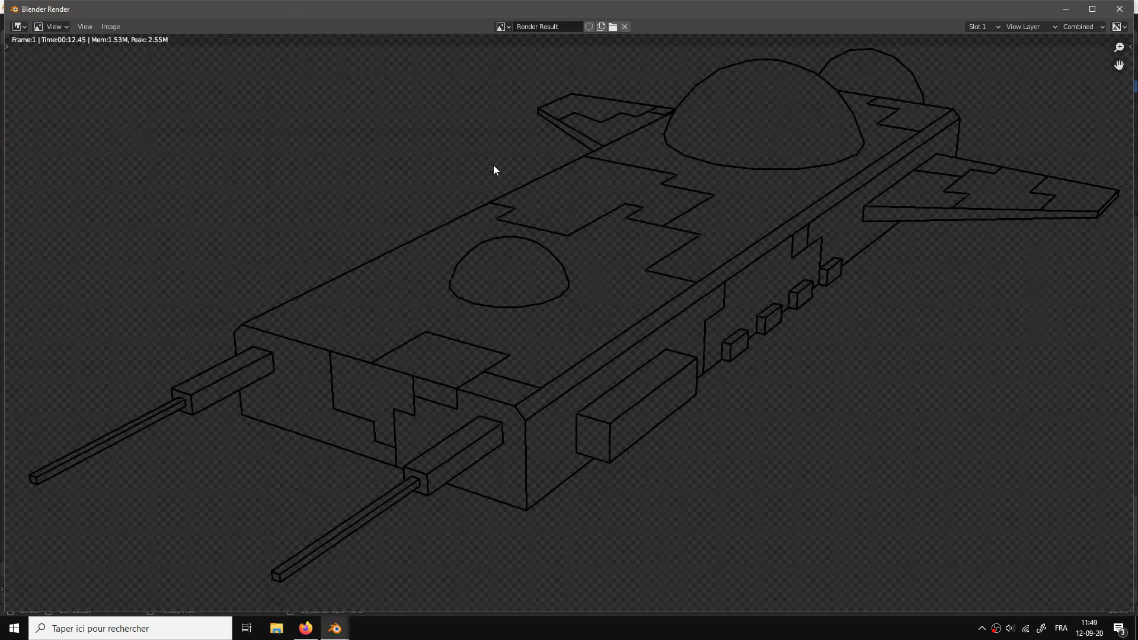
Step: Examine the new render's hull lines at pixel level and compare their crispness with the view of the whole ship
{"action": "scroll", "coordinate": [486, 169], "scroll_direction": "down", "scroll_amount": 3}
{"action": "scroll", "coordinate": [624, 253], "scroll_direction": "up", "scroll_amount": 7}
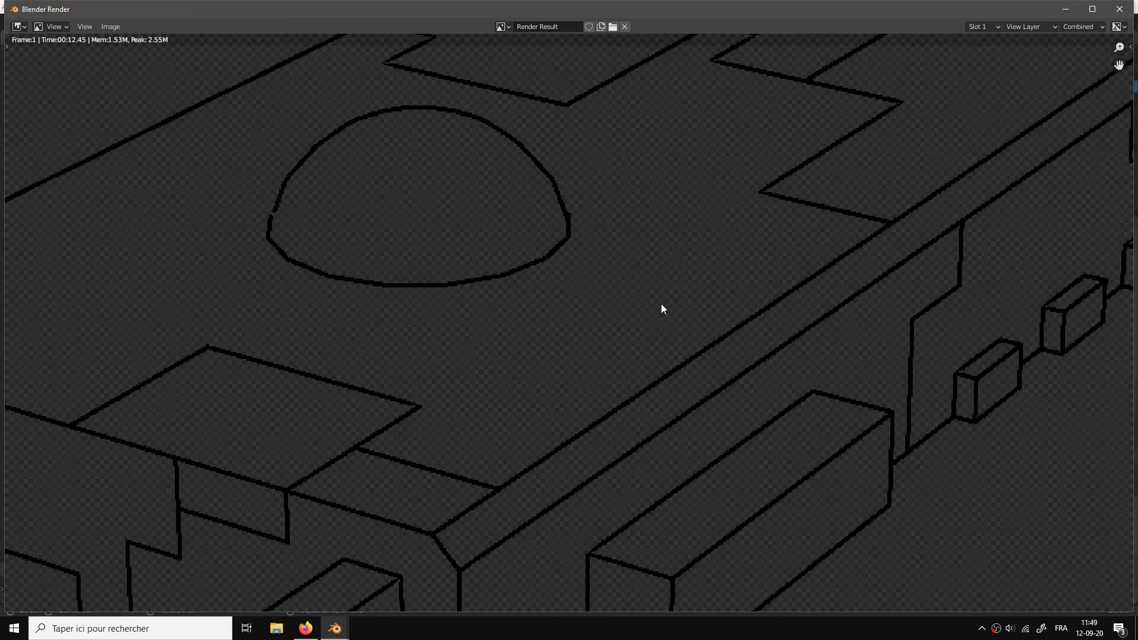
{"action": "scroll", "coordinate": [662, 308], "scroll_direction": "up", "scroll_amount": 5}
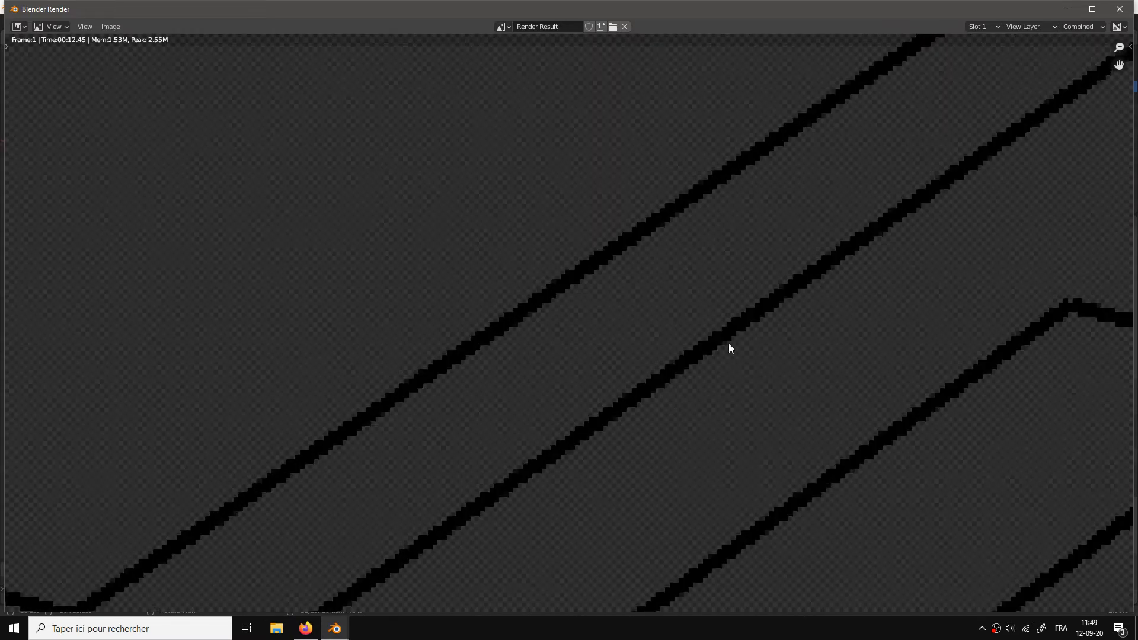
{"action": "scroll", "coordinate": [729, 348], "scroll_direction": "up", "scroll_amount": 5}
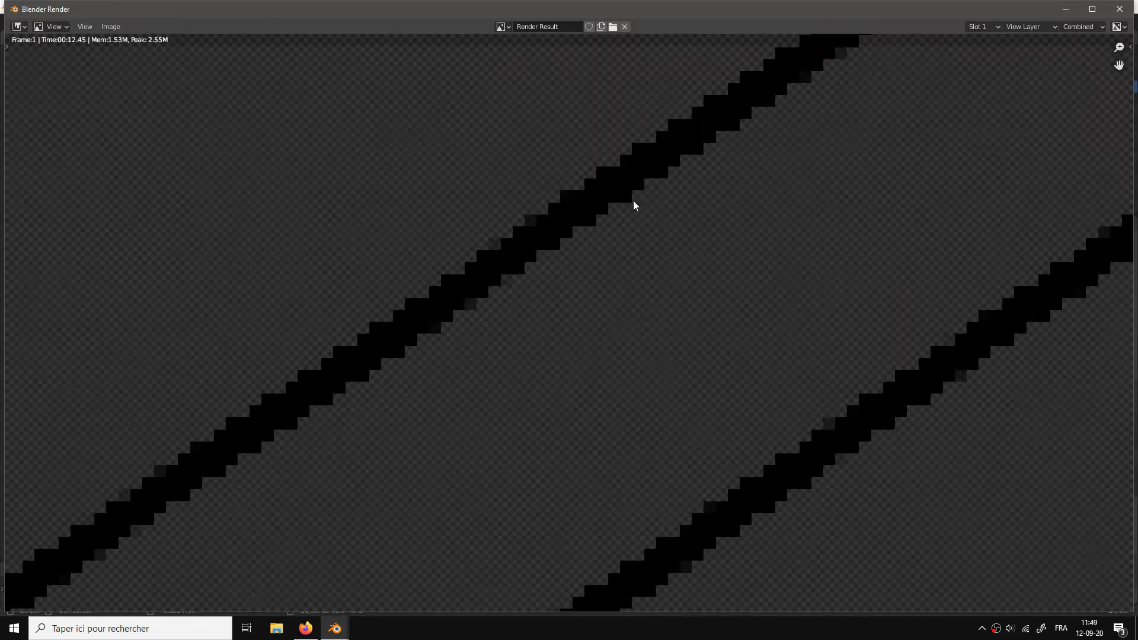
{"action": "scroll", "coordinate": [481, 272], "scroll_direction": "down", "scroll_amount": 8}
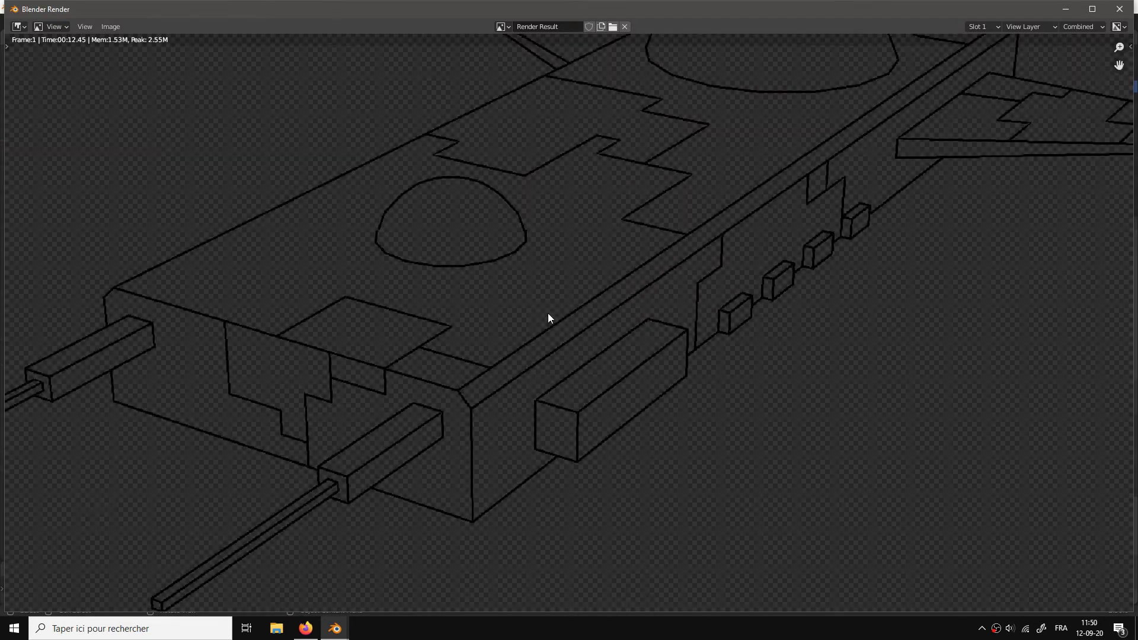
{"action": "scroll", "coordinate": [578, 280], "scroll_direction": "up", "scroll_amount": 4}
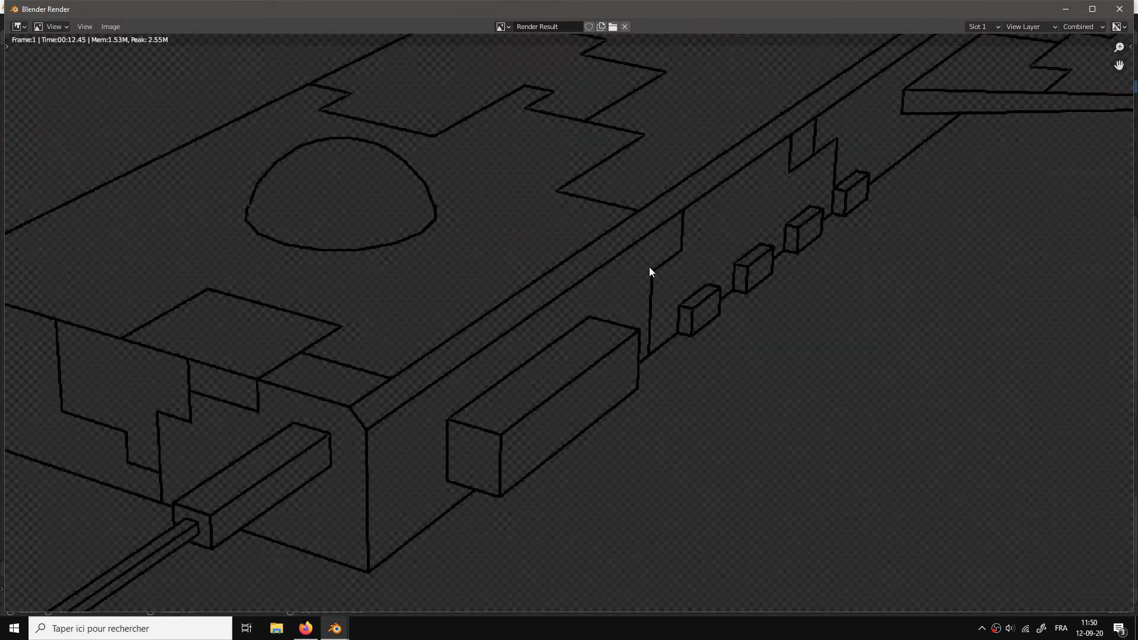
{"action": "scroll", "coordinate": [631, 267], "scroll_direction": "down", "scroll_amount": 2}
{"action": "scroll", "coordinate": [709, 255], "scroll_direction": "up", "scroll_amount": 1}
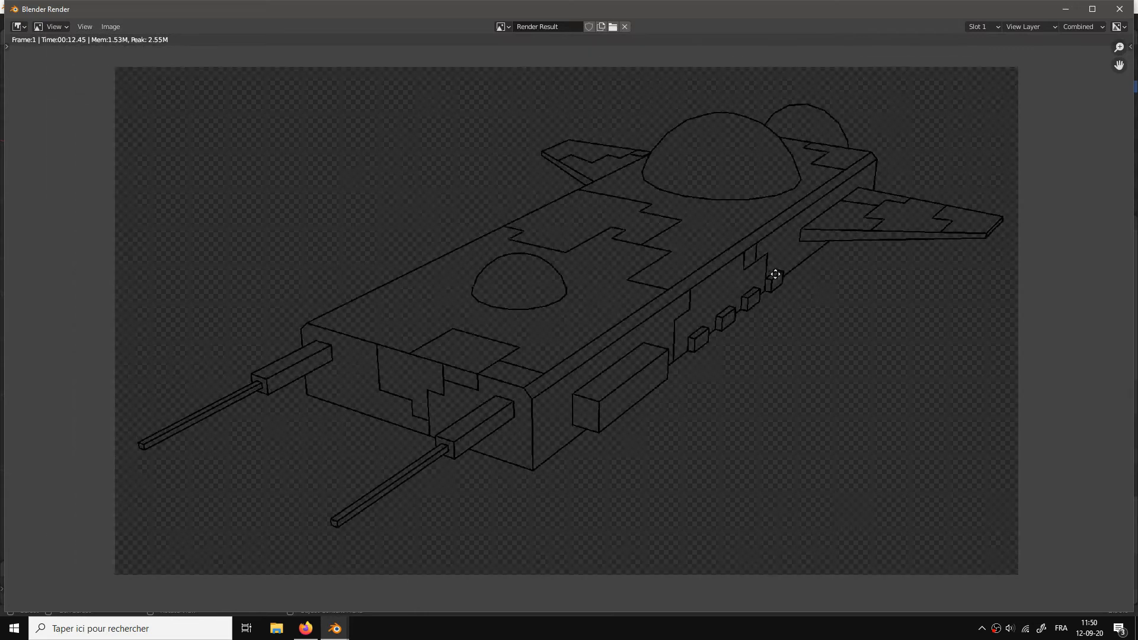
Step: Close the render result, leave the camera view, and join the coupoles object into the corps object as one mesh
{"action": "left_click", "coordinate": [1118, 6]}
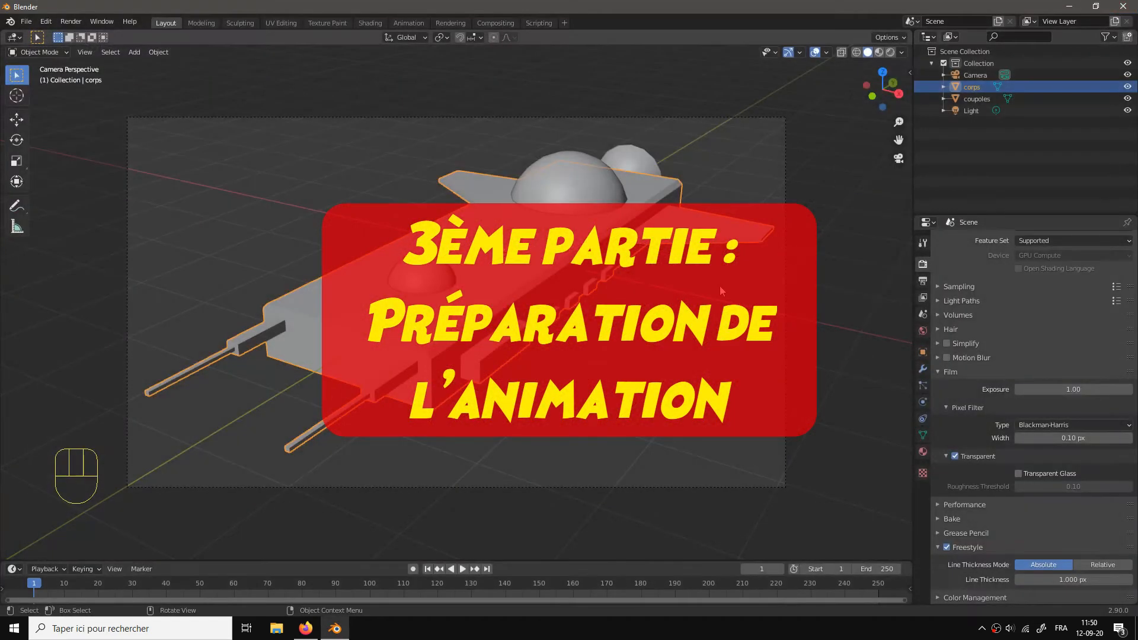
{"action": "key", "text": "KP_0"}
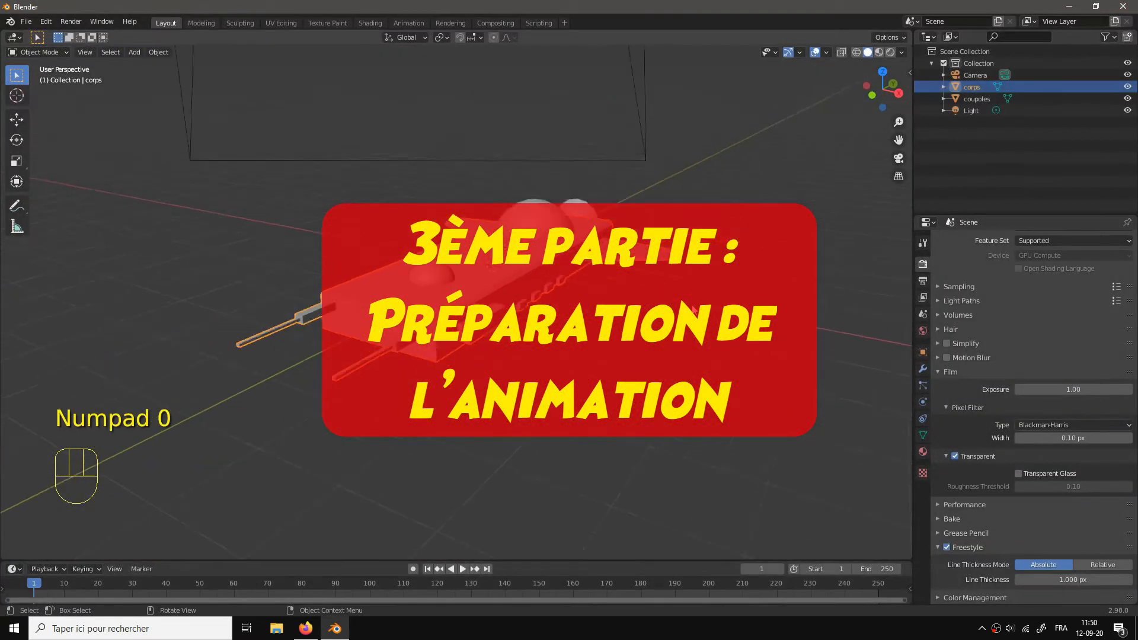
{"action": "left_click_drag", "start_coordinate": [694, 310], "coordinate": [584, 334]}
{"action": "scroll", "coordinate": [606, 346], "scroll_direction": "up", "scroll_amount": 1}
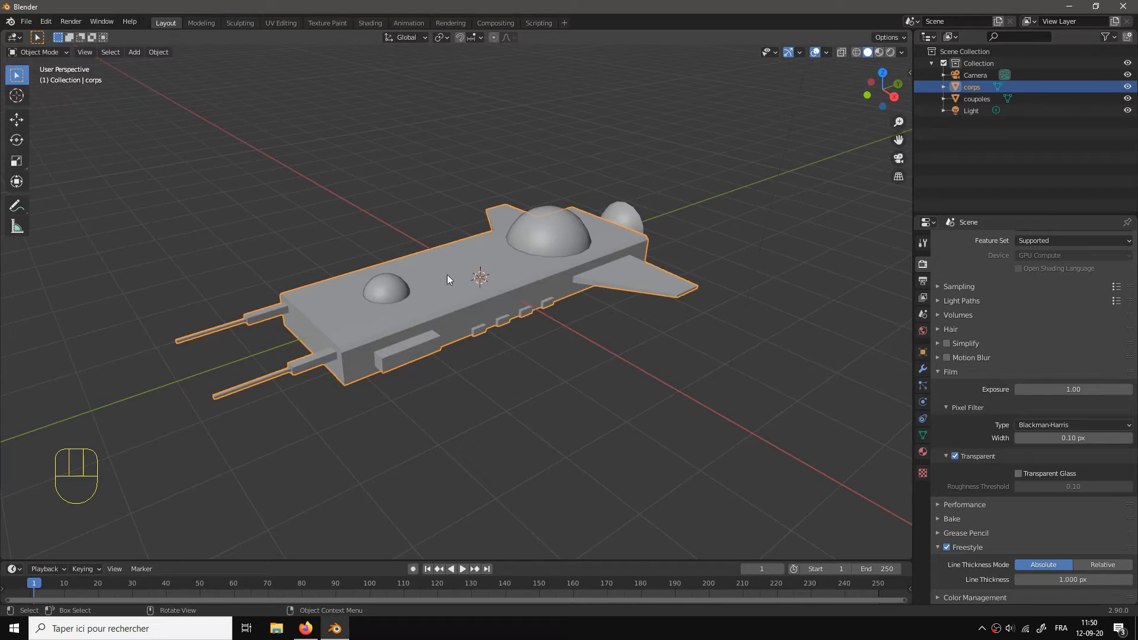
{"action": "left_click", "coordinate": [457, 447]}
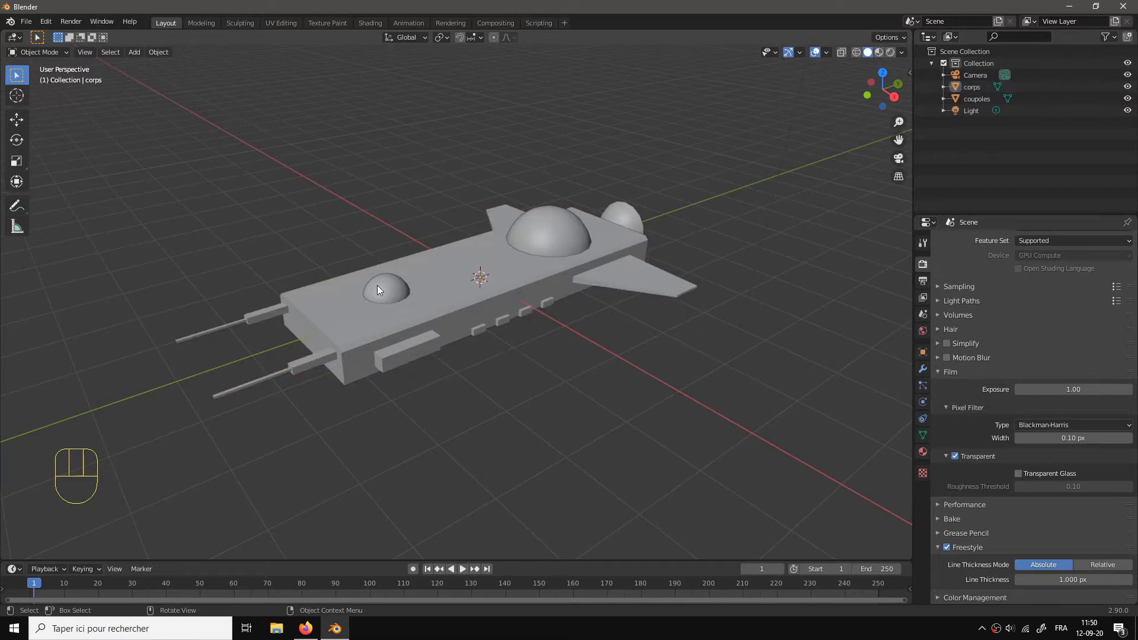
{"action": "left_click", "coordinate": [379, 284]}
{"action": "left_click", "coordinate": [460, 297], "text": "shift"}
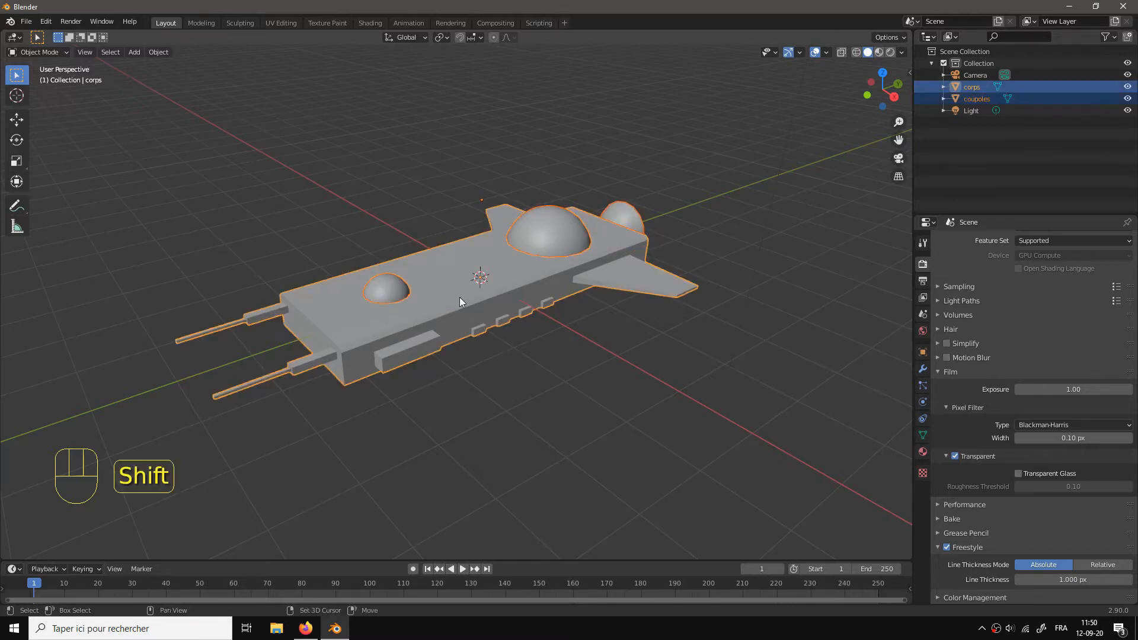
{"action": "right_click", "coordinate": [460, 297]}
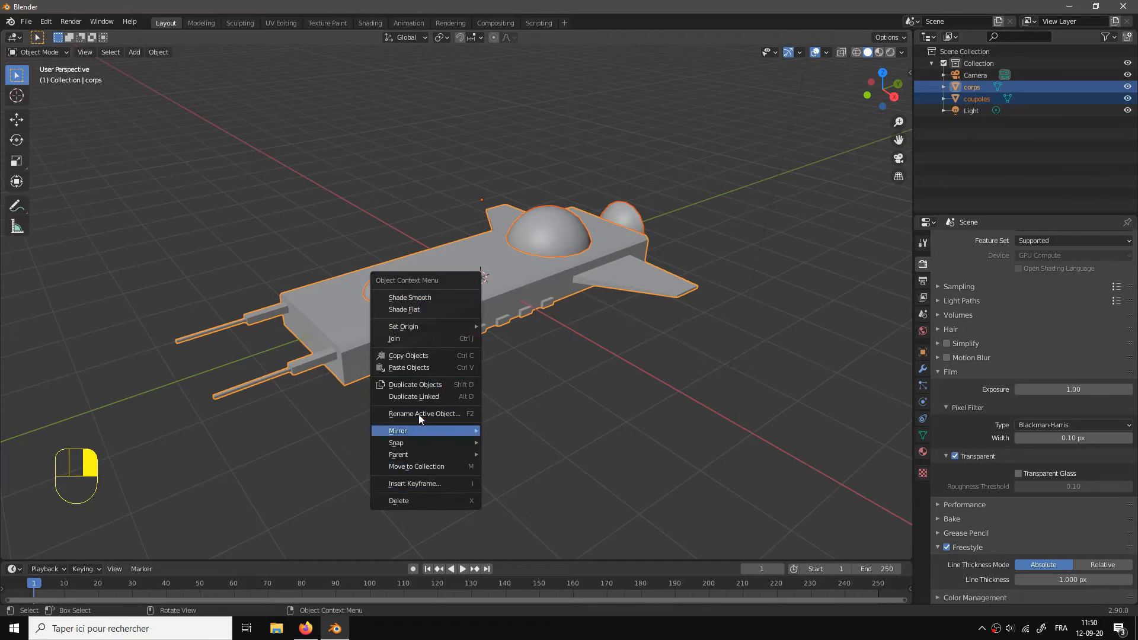
{"action": "left_click", "coordinate": [413, 339]}
{"action": "scroll", "coordinate": [890, 236], "scroll_direction": "up", "scroll_amount": 2}
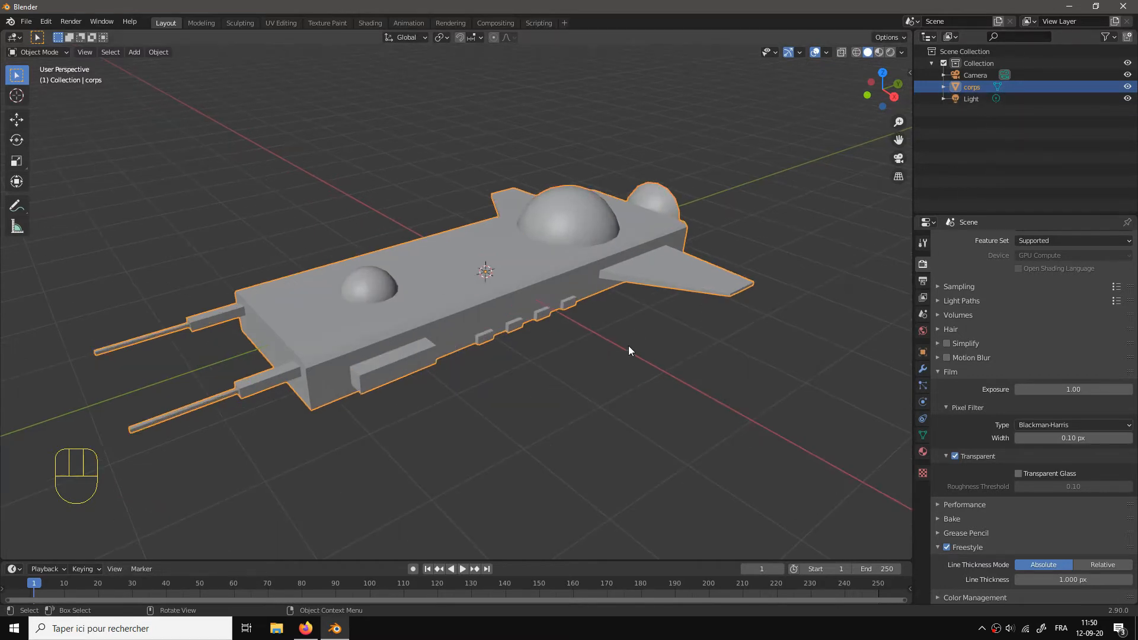
{"action": "key", "text": "g"}
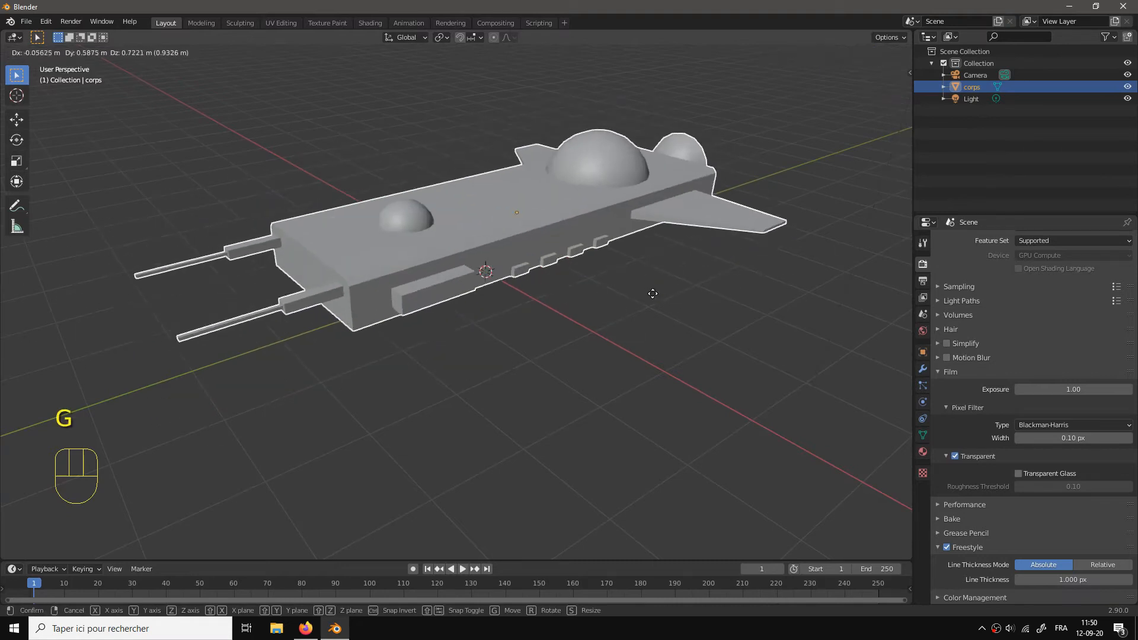
{"action": "right_click", "coordinate": [604, 320]}
{"action": "left_click", "coordinate": [647, 372]}
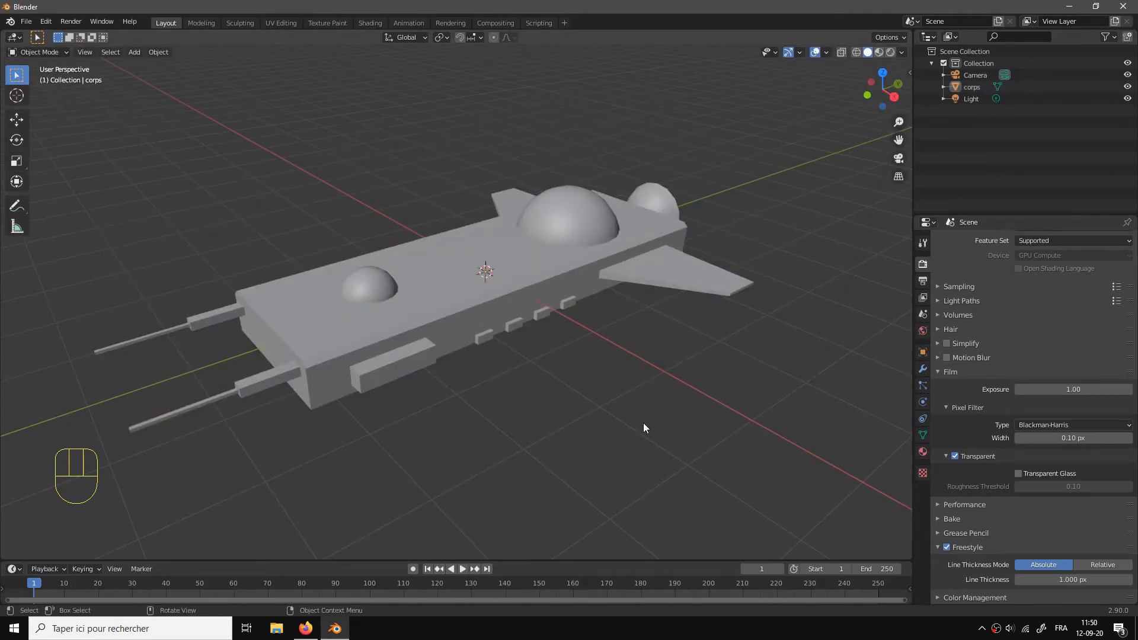
{"action": "scroll", "coordinate": [671, 432], "scroll_direction": "down", "scroll_amount": 3}
{"action": "left_click_drag", "start_coordinate": [637, 415], "coordinate": [652, 393]}
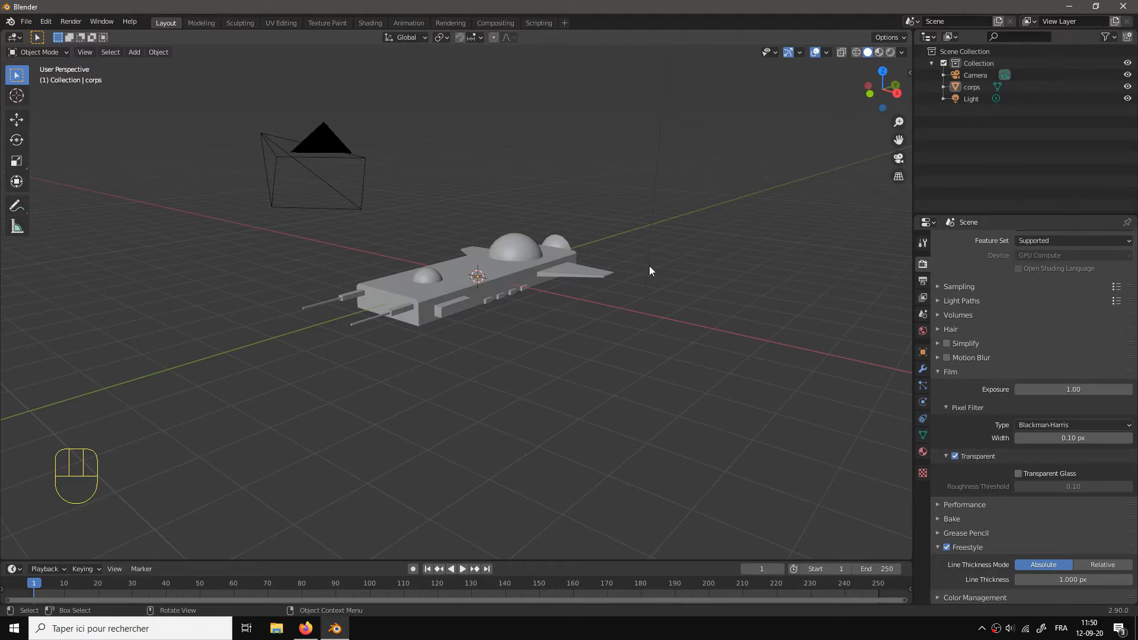
Step: Open the preferences and look through the Interface, Themes, Viewport, Lights and Editing settings
{"action": "left_click", "coordinate": [26, 22]}
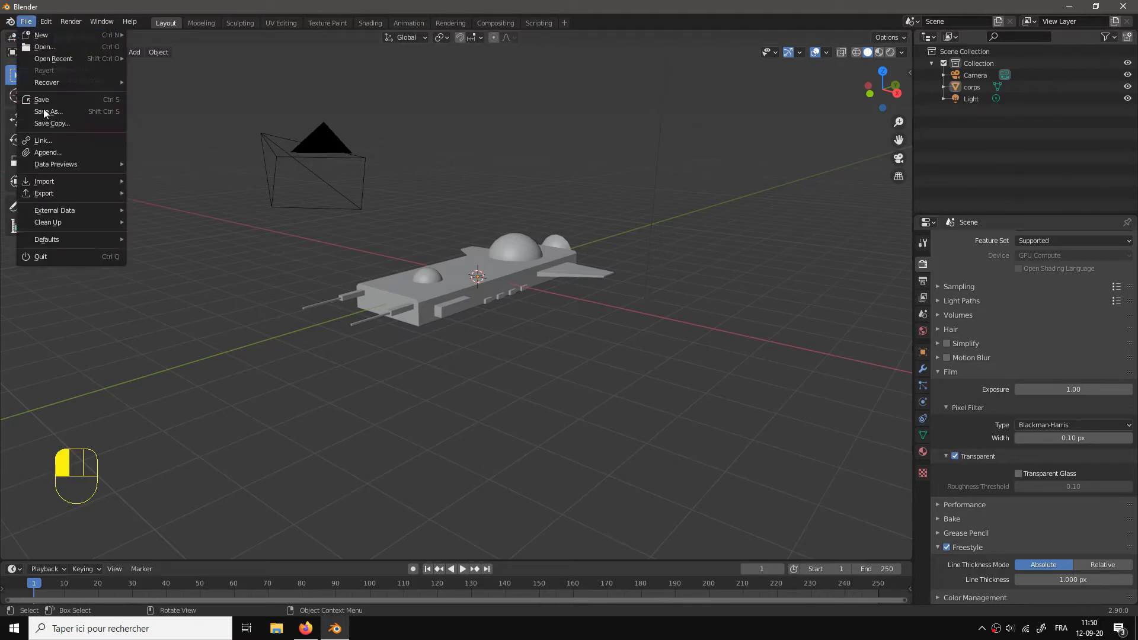
{"action": "left_click_drag", "start_coordinate": [44, 112], "coordinate": [43, 18]}
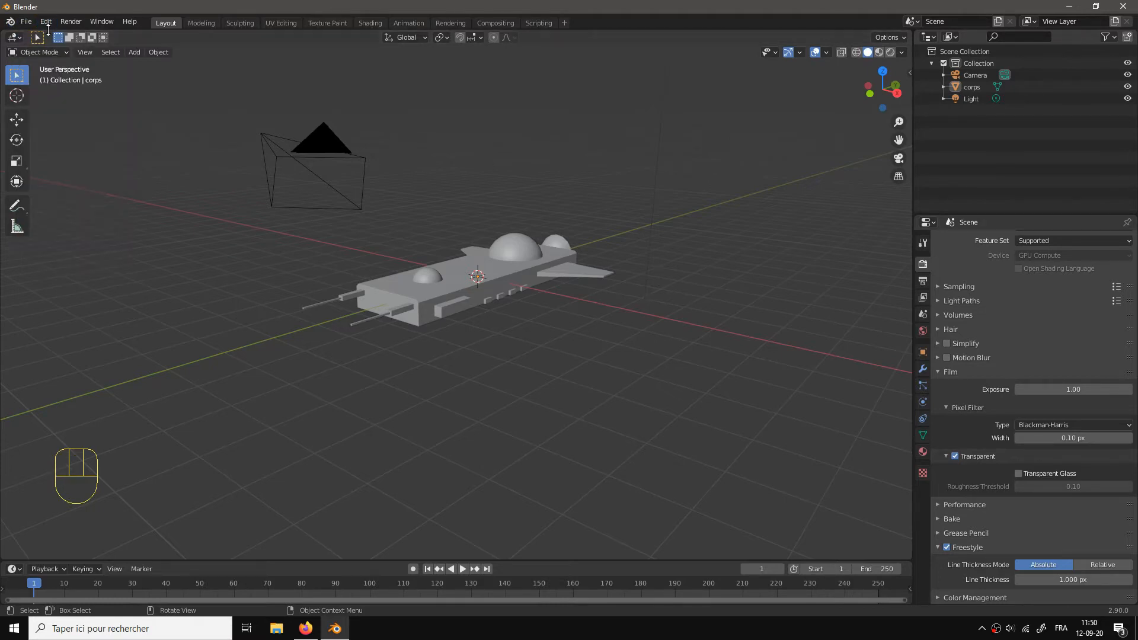
{"action": "left_click", "coordinate": [47, 23]}
{"action": "left_click", "coordinate": [63, 187]}
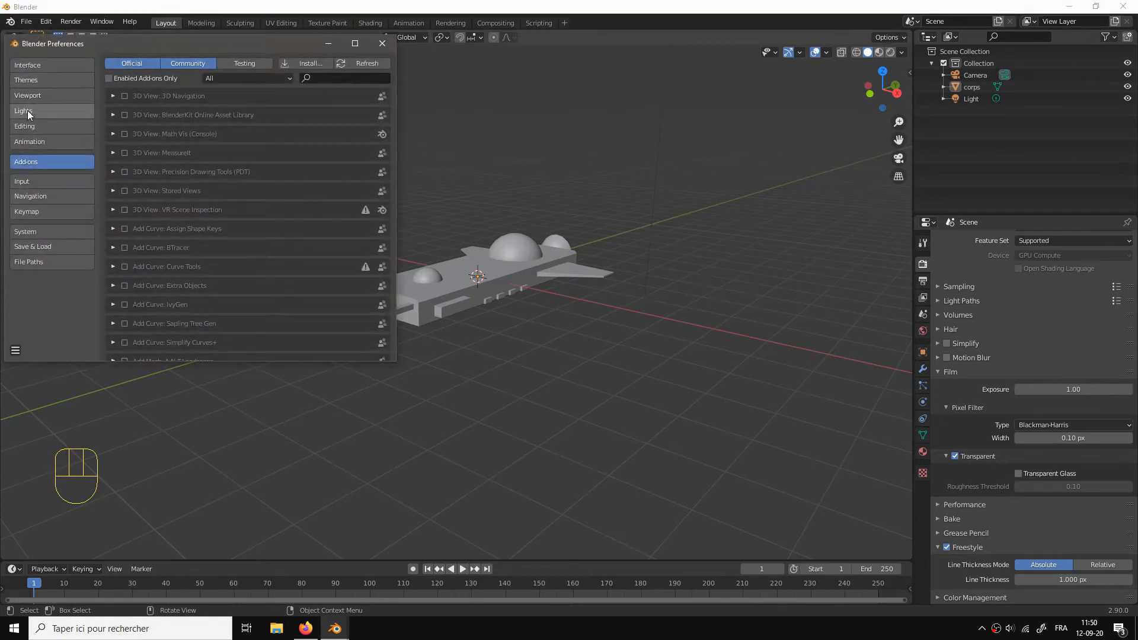
{"action": "left_click", "coordinate": [23, 65]}
{"action": "left_click", "coordinate": [23, 80]}
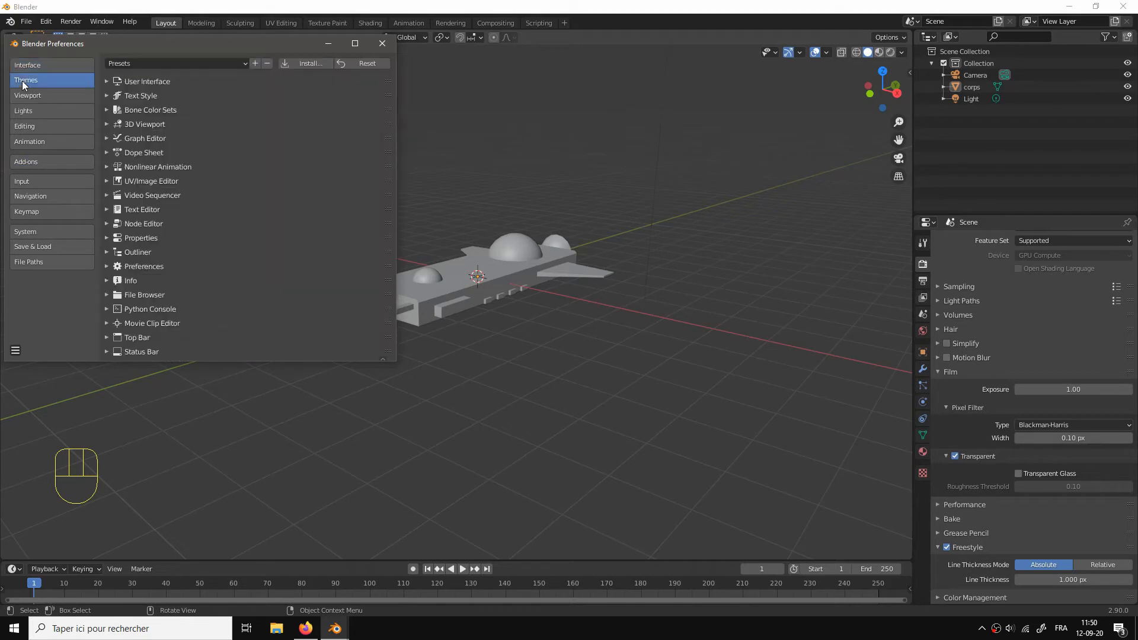
{"action": "left_click", "coordinate": [24, 97]}
{"action": "left_click", "coordinate": [28, 112]}
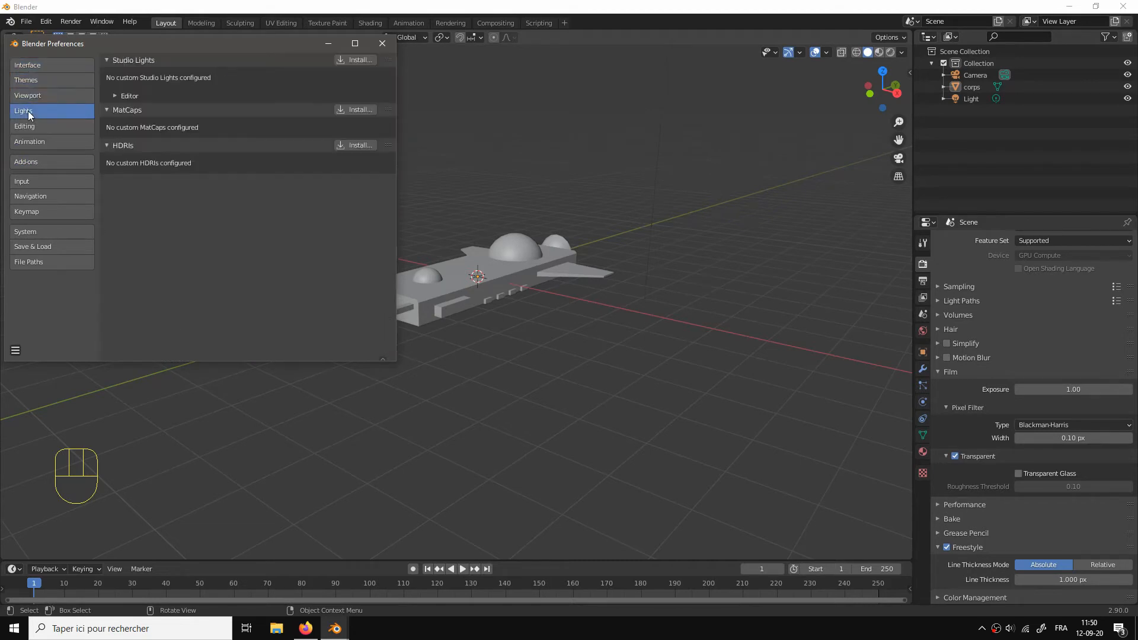
{"action": "left_click", "coordinate": [30, 126]}
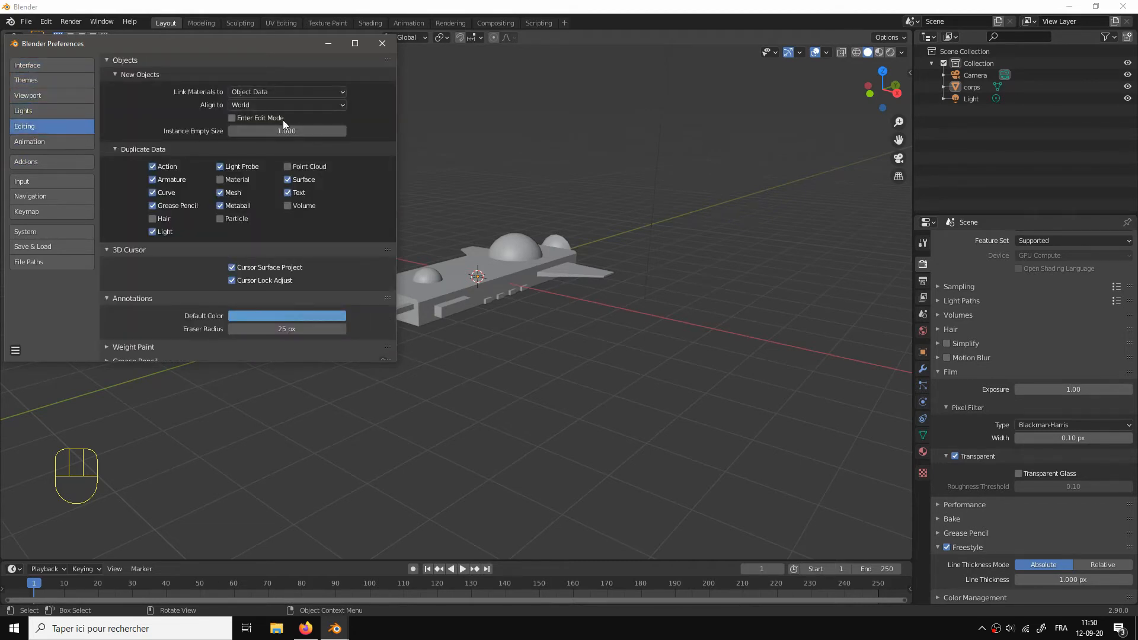
{"action": "scroll", "coordinate": [294, 321], "scroll_direction": "down", "scroll_amount": 1}
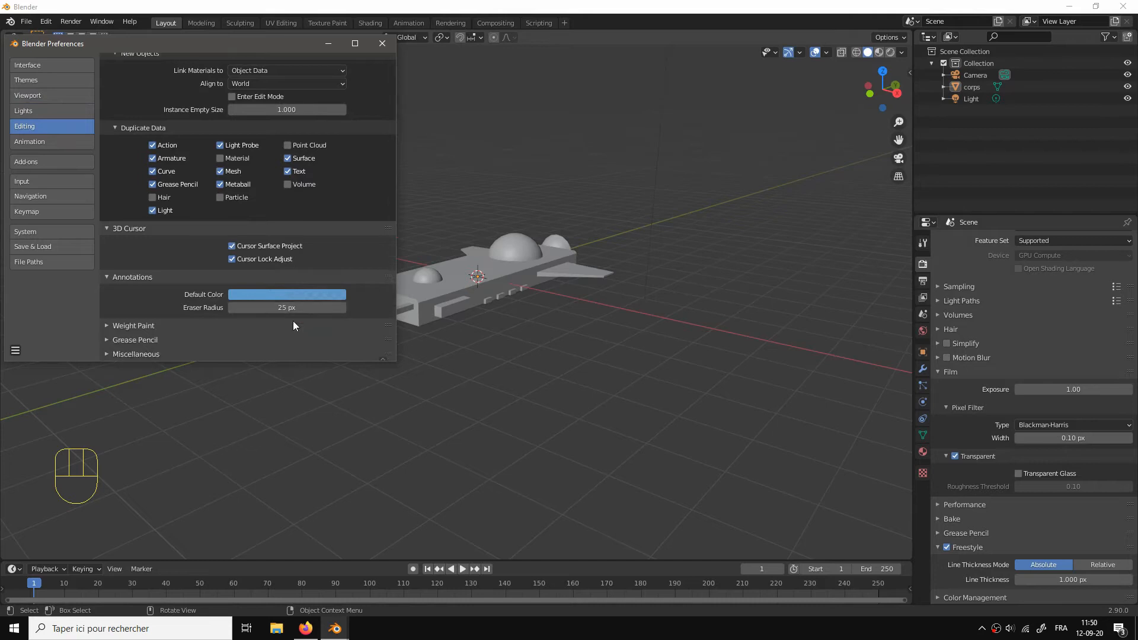
Step: Set the default F-curve smoothing mode to None in the Animation preferences and close the preferences
{"action": "left_click", "coordinate": [37, 141]}
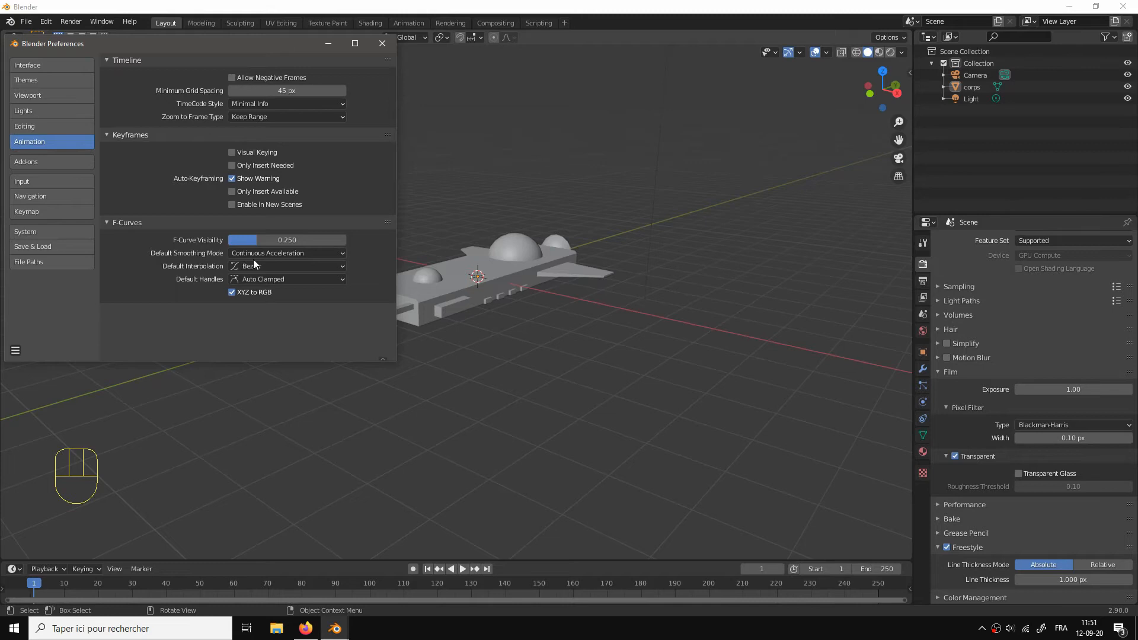
{"action": "left_click", "coordinate": [268, 254]}
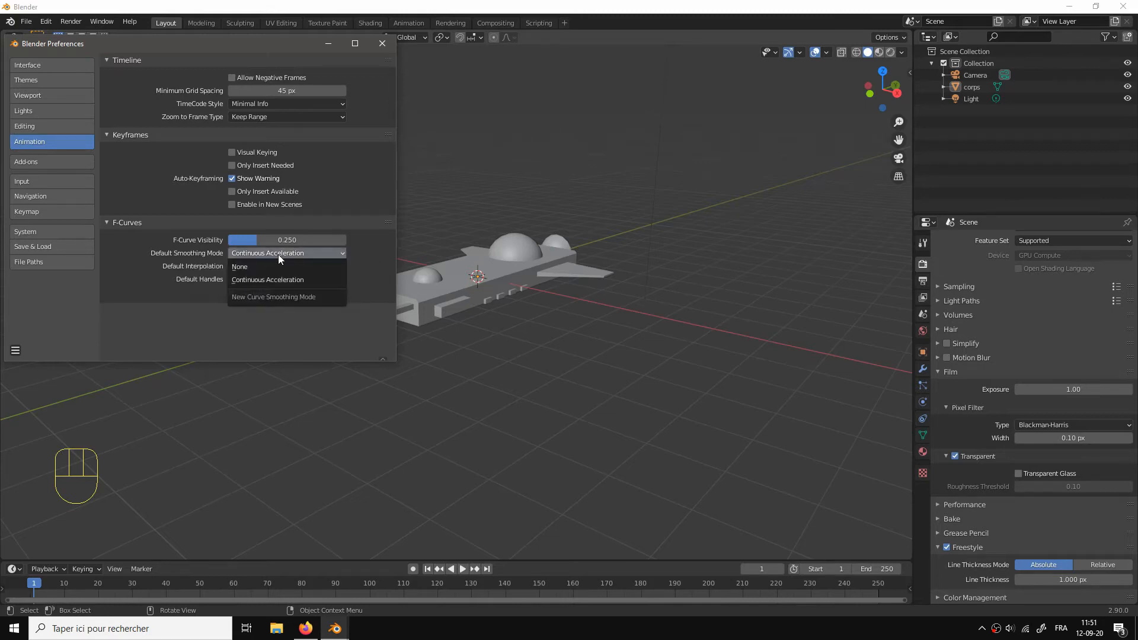
{"action": "left_click", "coordinate": [379, 276]}
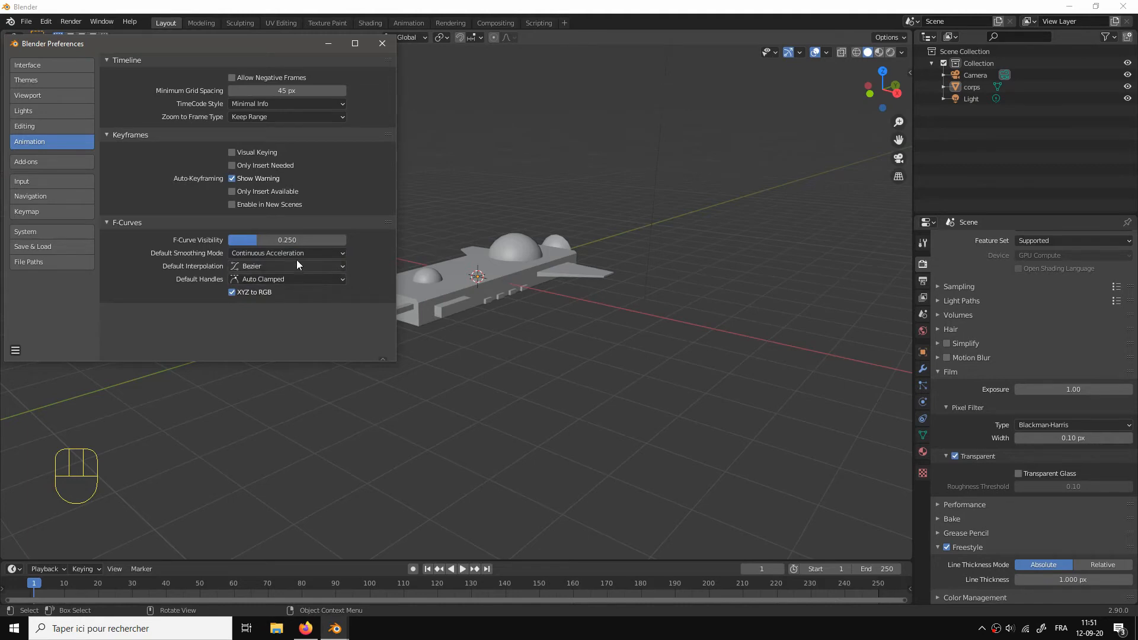
{"action": "left_click_drag", "start_coordinate": [236, 39], "coordinate": [374, 74]}
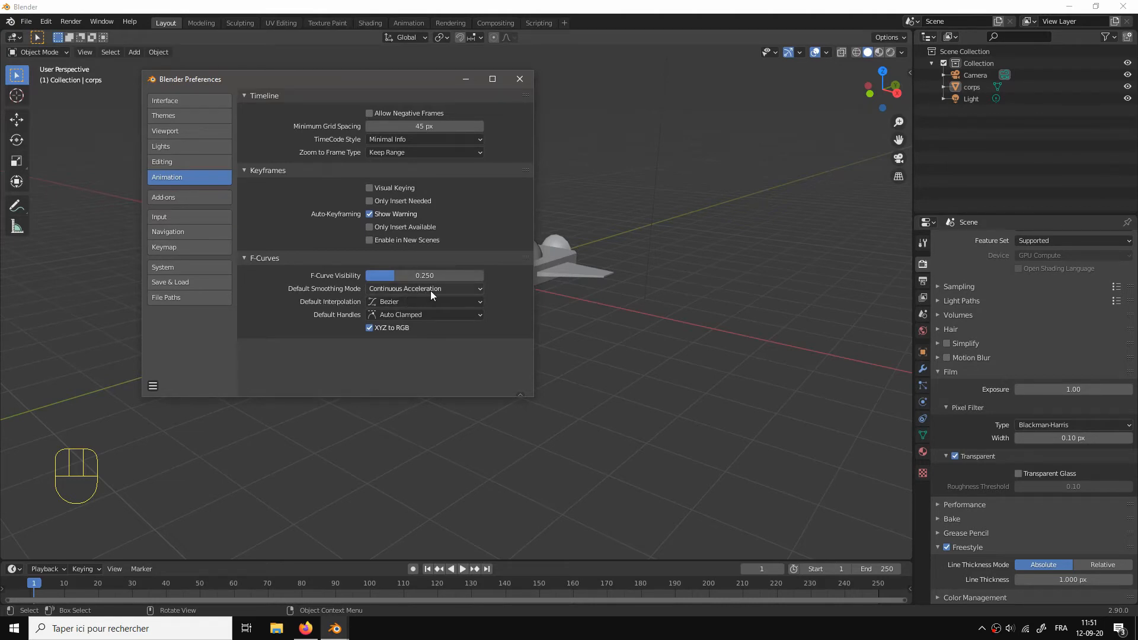
{"action": "left_click", "coordinate": [461, 290]}
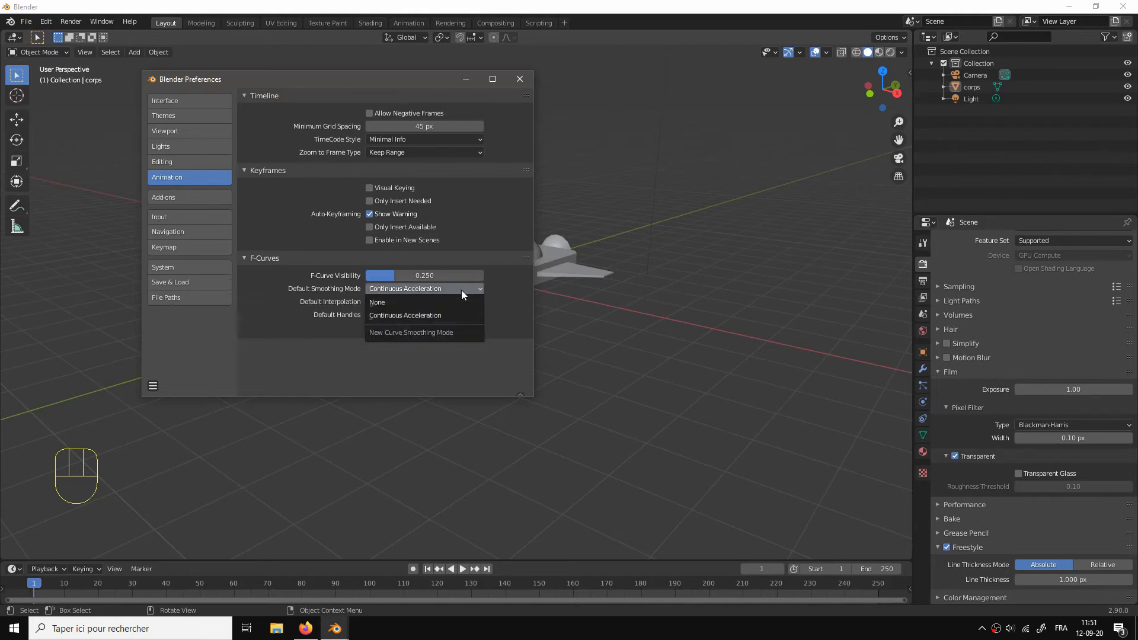
{"action": "left_click", "coordinate": [434, 302]}
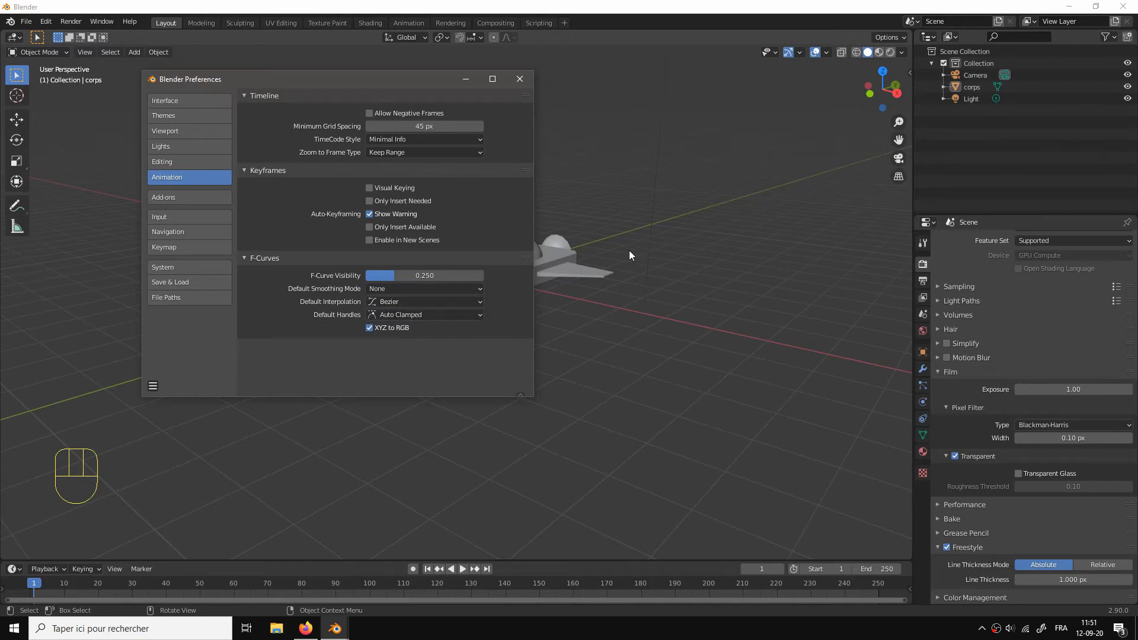
{"action": "left_click", "coordinate": [520, 79]}
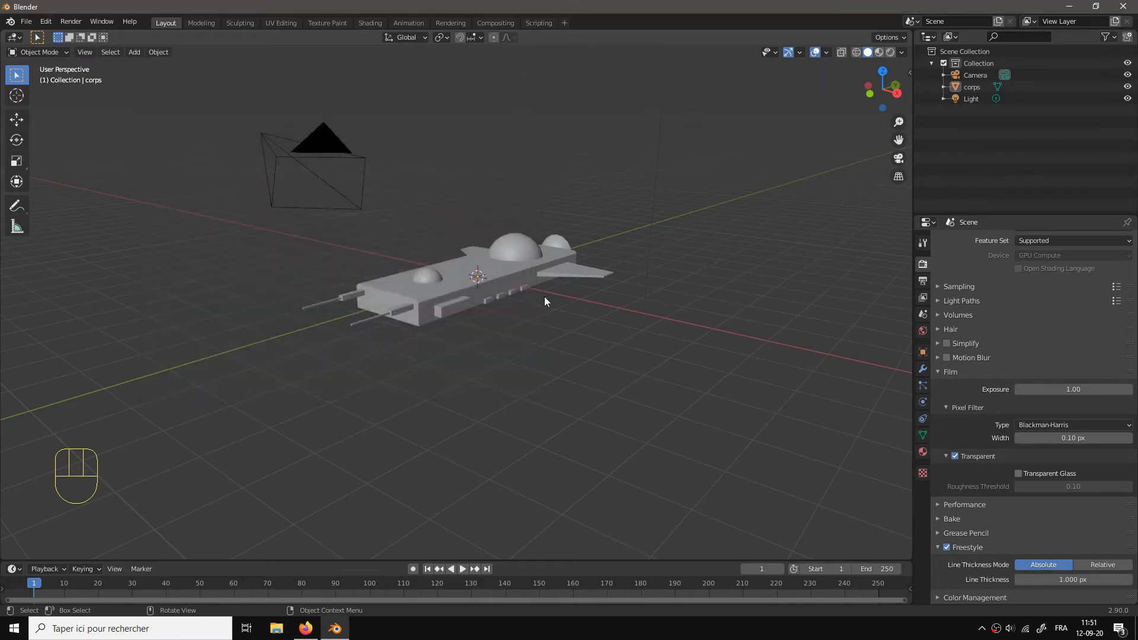
Step: Lock the camera to the view in the camera perspective and orbit it to a lower angle on the spaceship
{"action": "left_click", "coordinate": [521, 279]}
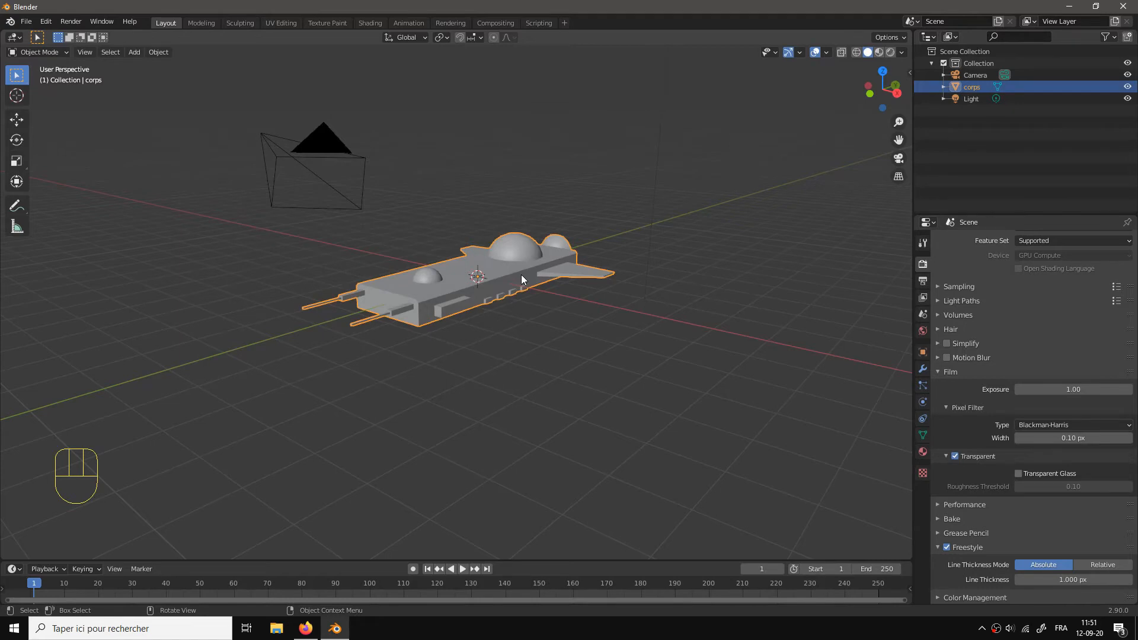
{"action": "key", "text": "KP_0"}
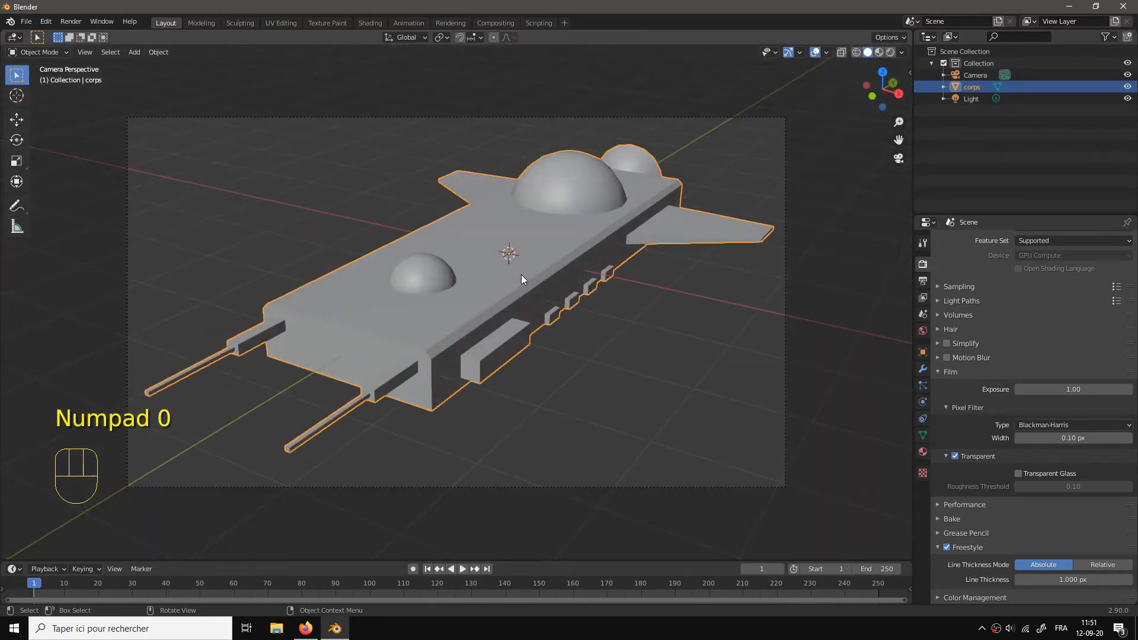
{"action": "middle_click", "coordinate": [524, 275]}
{"action": "key", "text": "KP_0"}
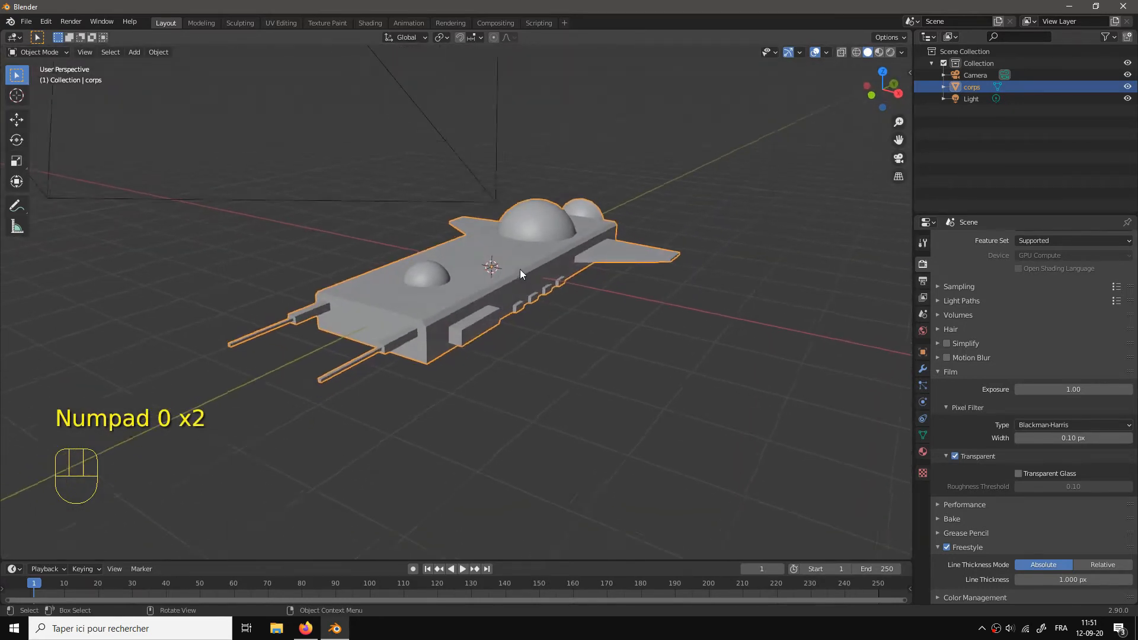
{"action": "key", "text": "n"}
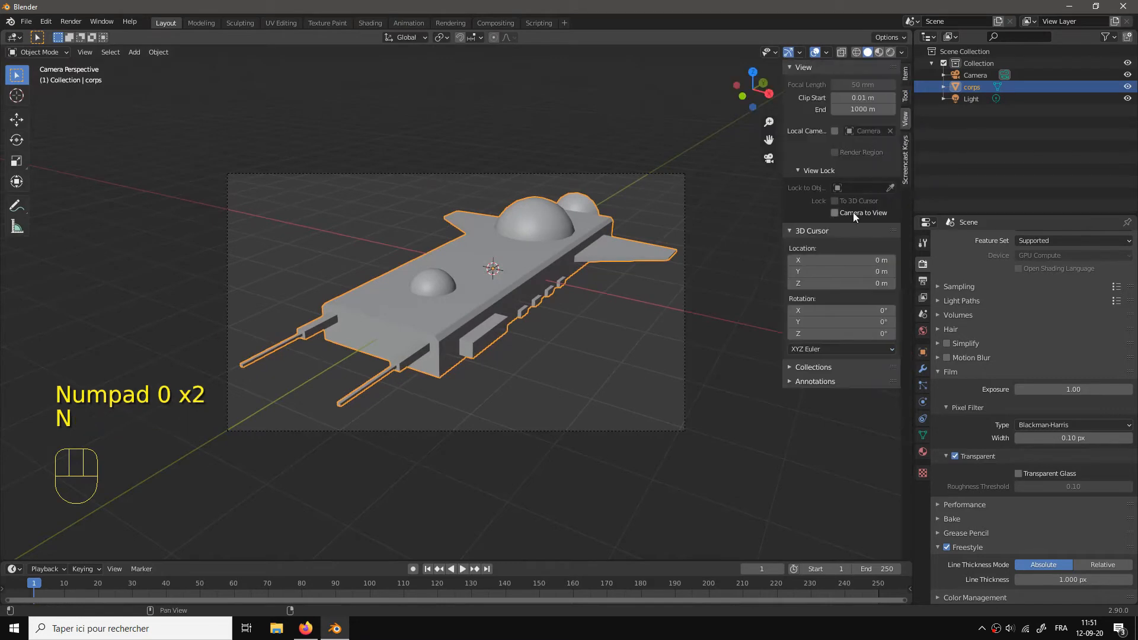
{"action": "left_click", "coordinate": [853, 213]}
{"action": "left_click_drag", "start_coordinate": [577, 333], "coordinate": [453, 422]}
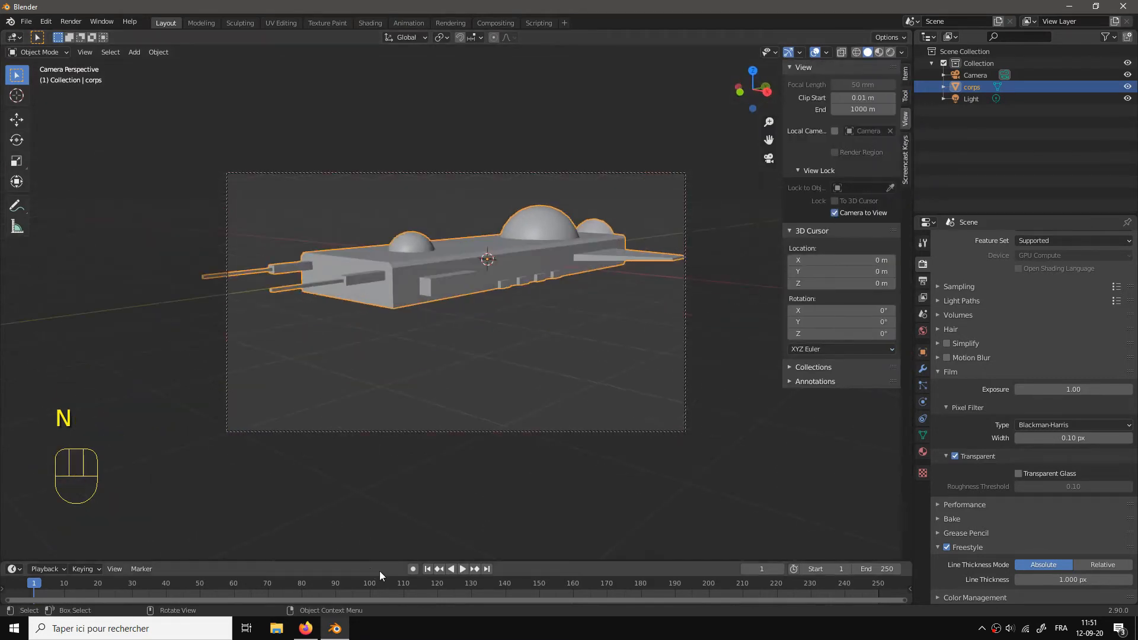
Step: Enlarge the timeline area and set the animation's end frame to 120
{"action": "left_click_drag", "start_coordinate": [380, 562], "coordinate": [381, 513]}
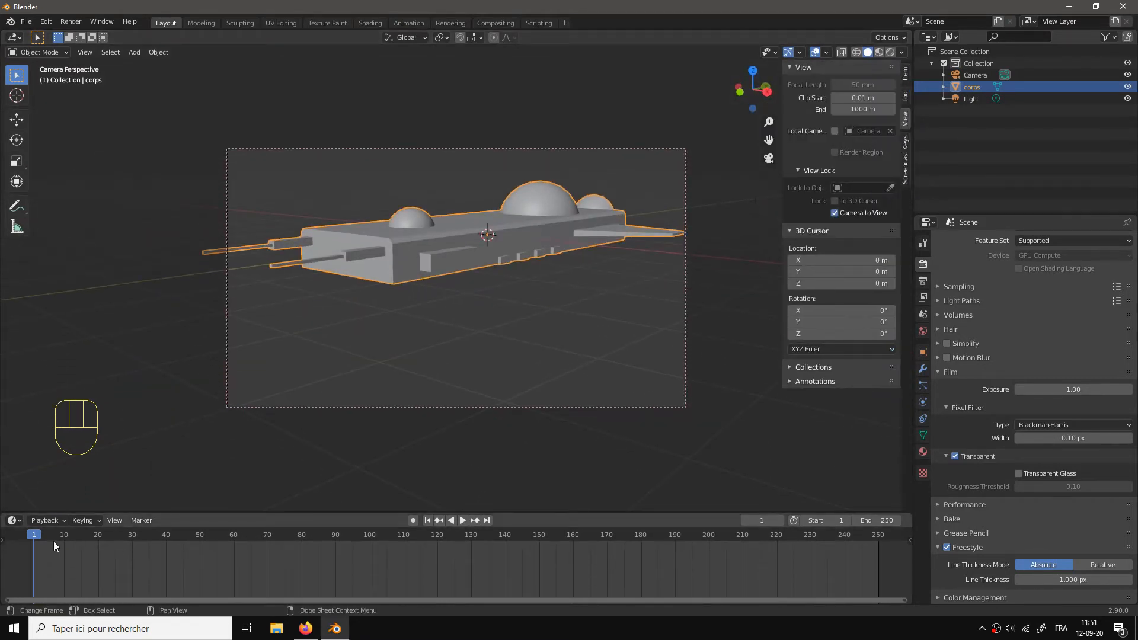
{"action": "left_click", "coordinate": [880, 520]}
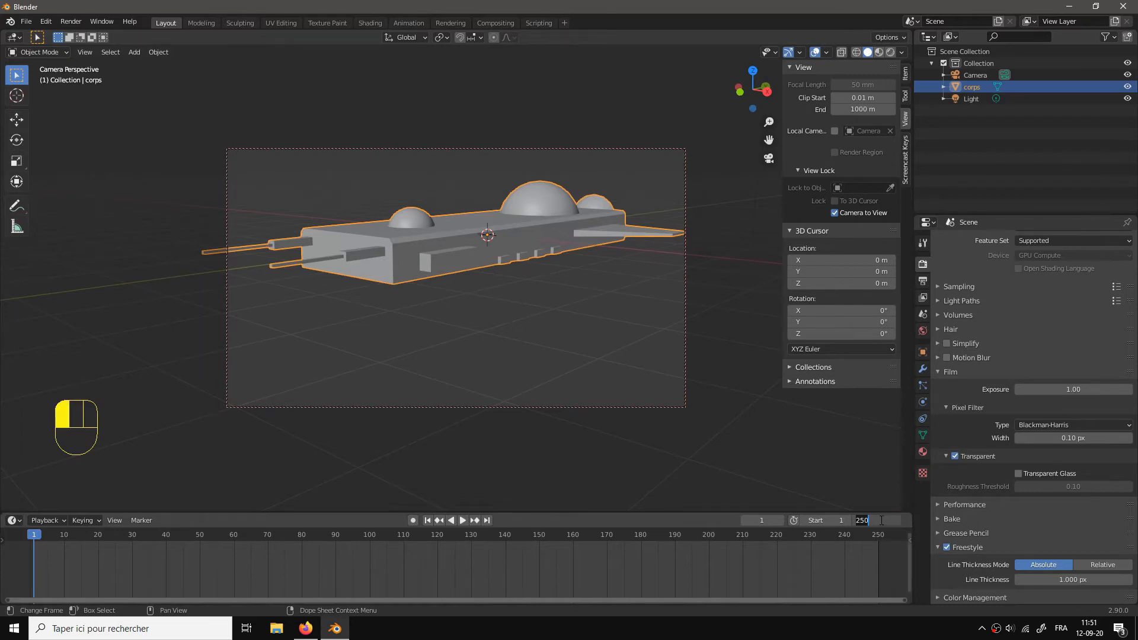
{"action": "type", "text": "120"}
{"action": "key", "text": "Return"}
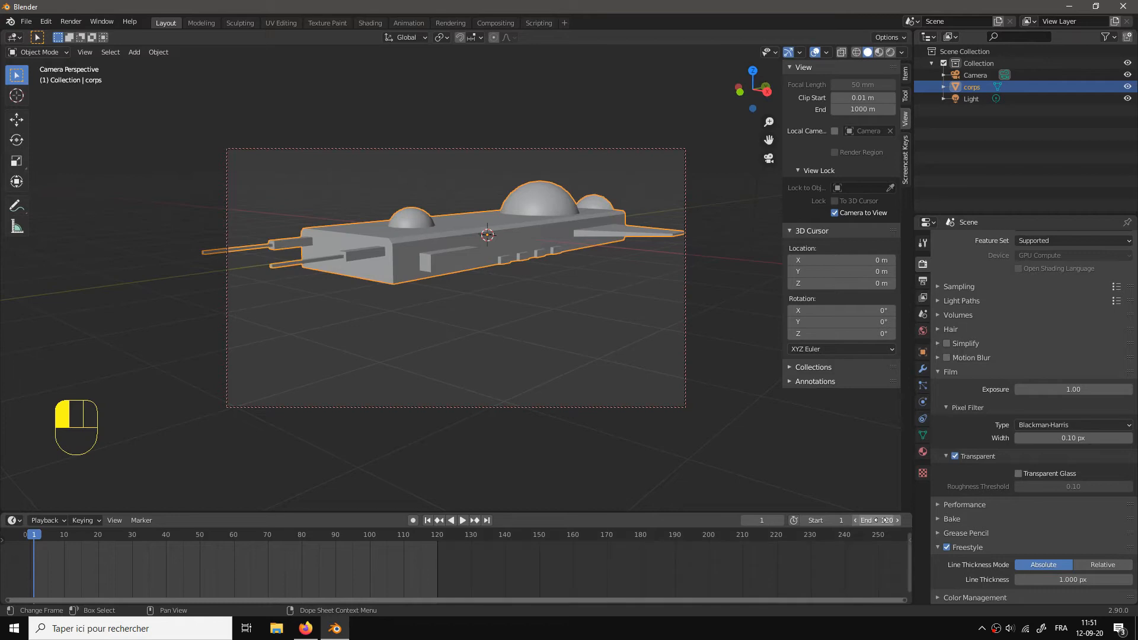
Step: Reframe the camera on the whole spaceship from a raised side angle, unlock the camera from the view and leave the camera perspective
{"action": "left_click_drag", "start_coordinate": [652, 350], "coordinate": [545, 311]}
{"action": "scroll", "coordinate": [554, 332], "scroll_direction": "up", "scroll_amount": 4}
{"action": "scroll", "coordinate": [553, 336], "scroll_direction": "up", "scroll_amount": 3}
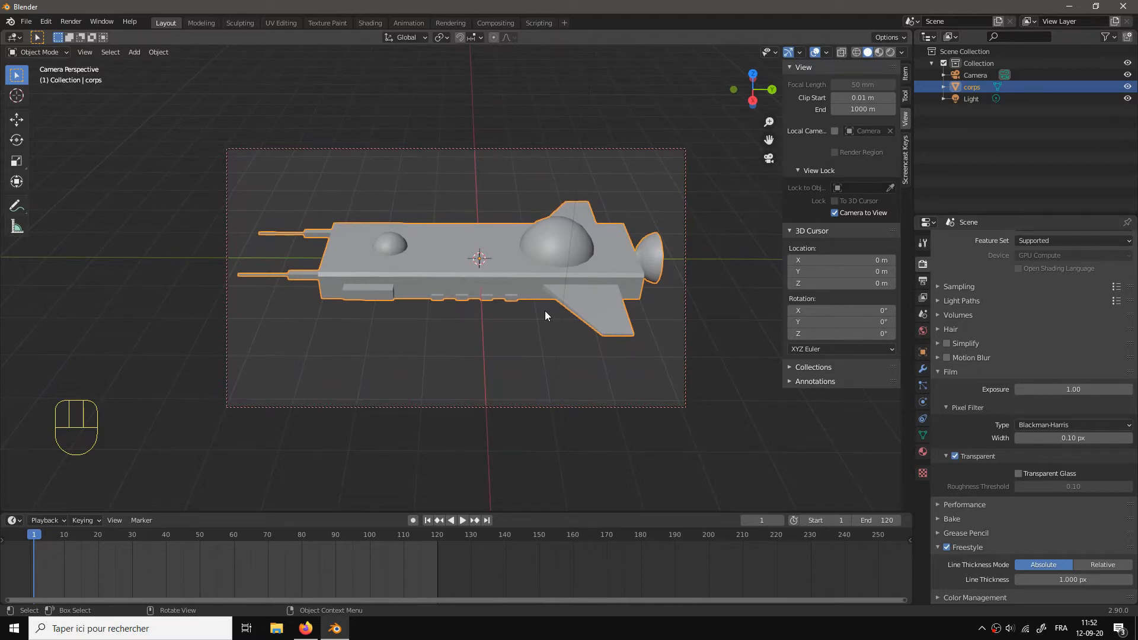
{"action": "left_click", "coordinate": [836, 213]}
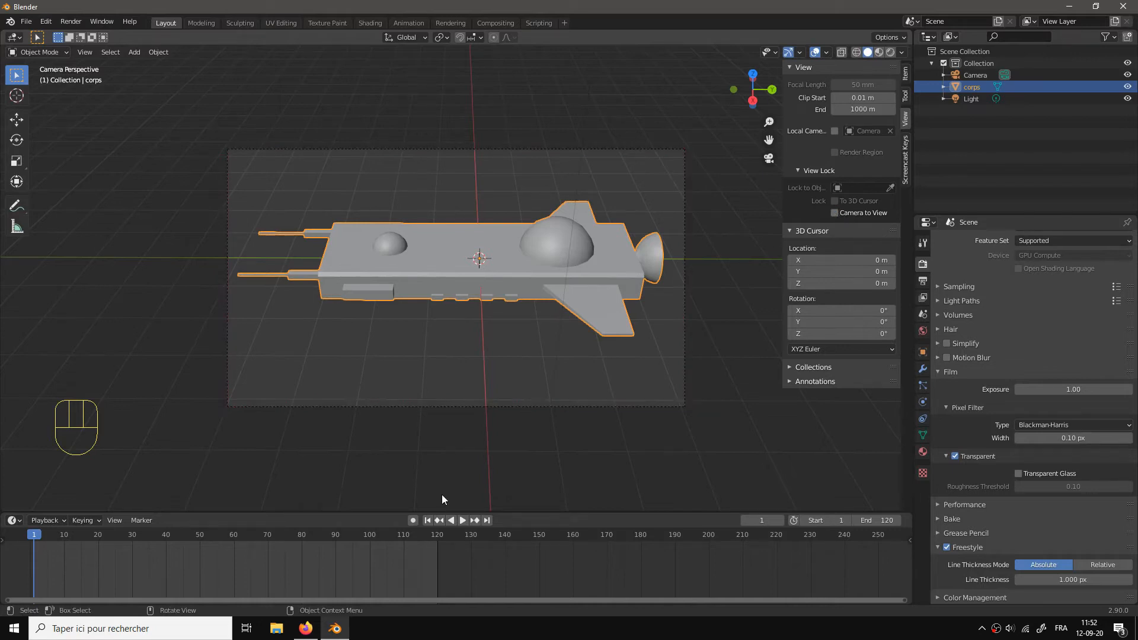
{"action": "key", "text": "KP_0"}
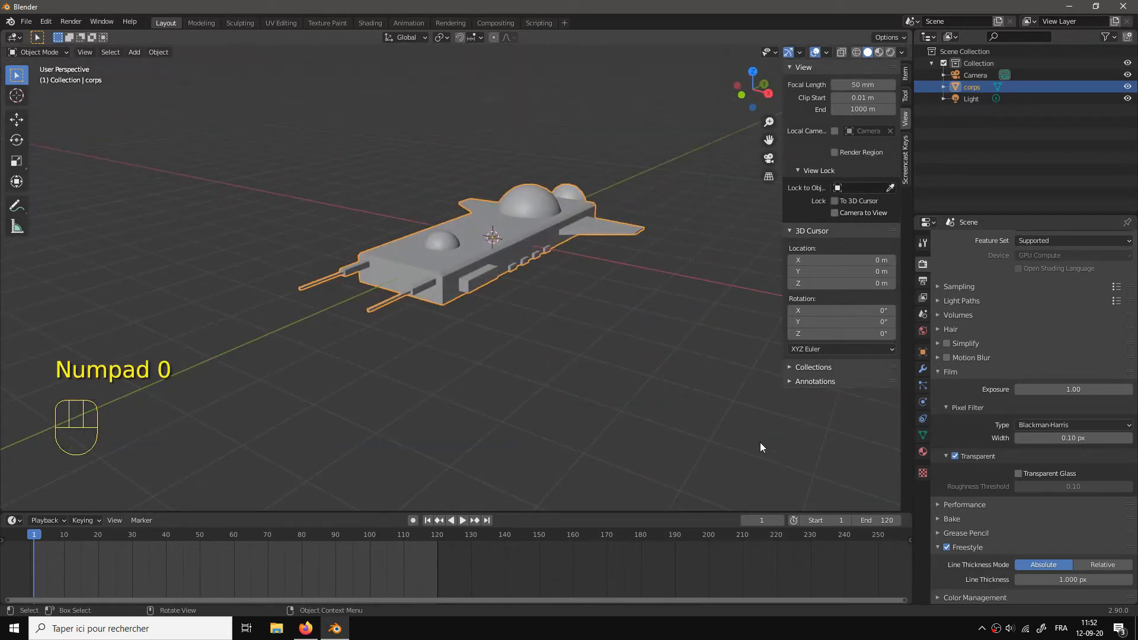
Step: Add a Track To constraint to the camera with the spaceship object corps as its target
{"action": "scroll", "coordinate": [522, 304], "scroll_direction": "down", "scroll_amount": 3}
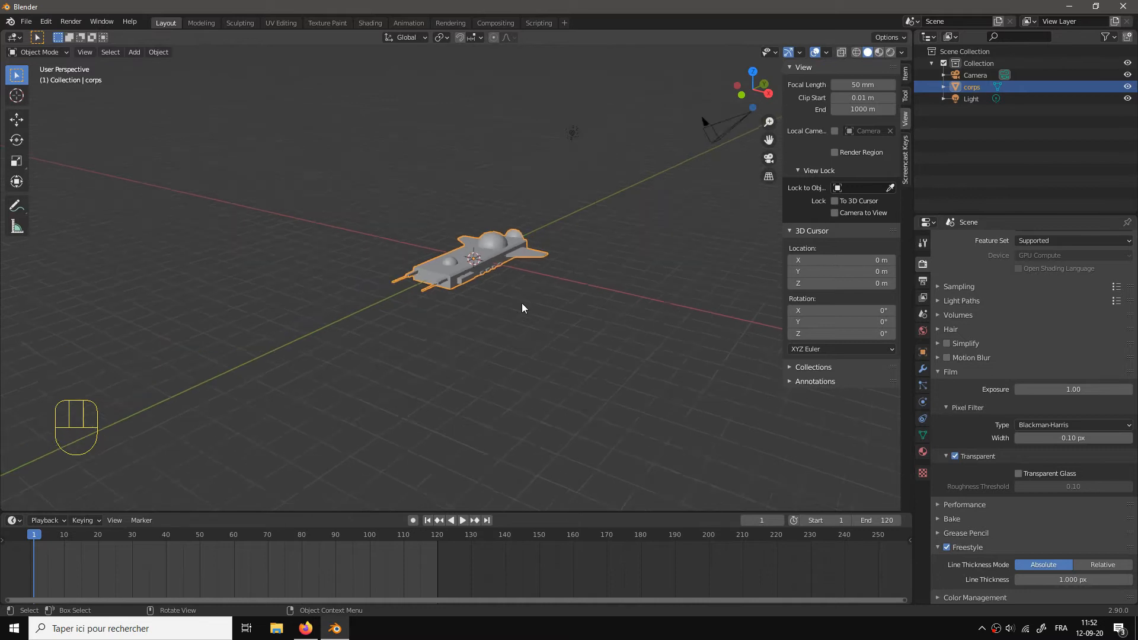
{"action": "left_click", "coordinate": [664, 163]}
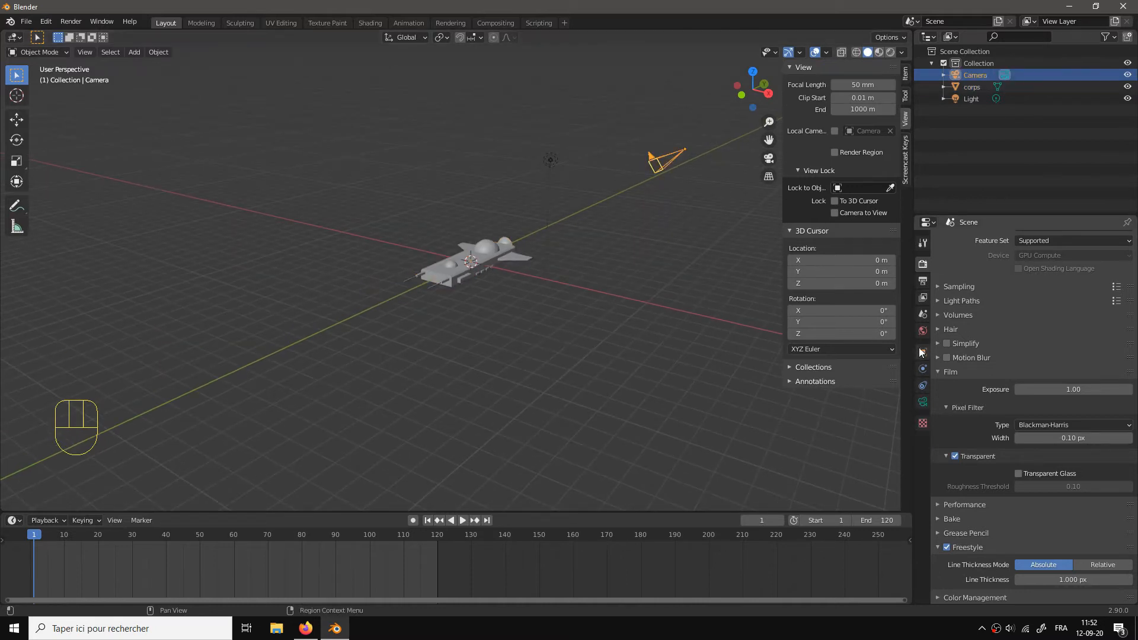
{"action": "left_click", "coordinate": [923, 385]}
{"action": "left_click", "coordinate": [1015, 239]}
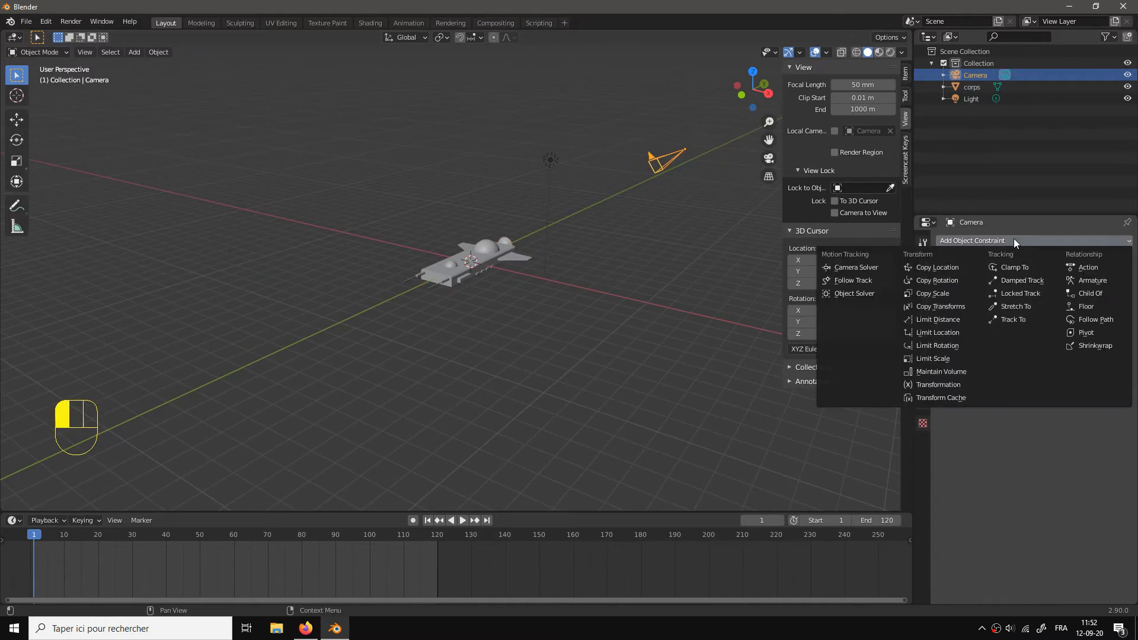
{"action": "left_click", "coordinate": [1011, 318]}
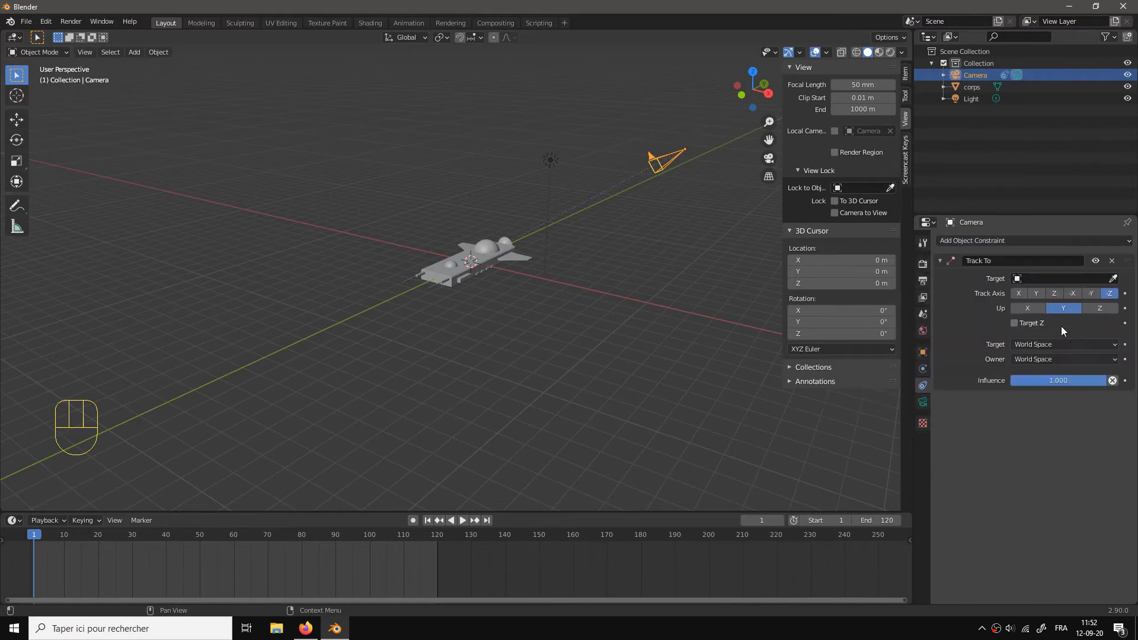
{"action": "left_click", "coordinate": [1061, 278]}
{"action": "left_click", "coordinate": [1037, 307]}
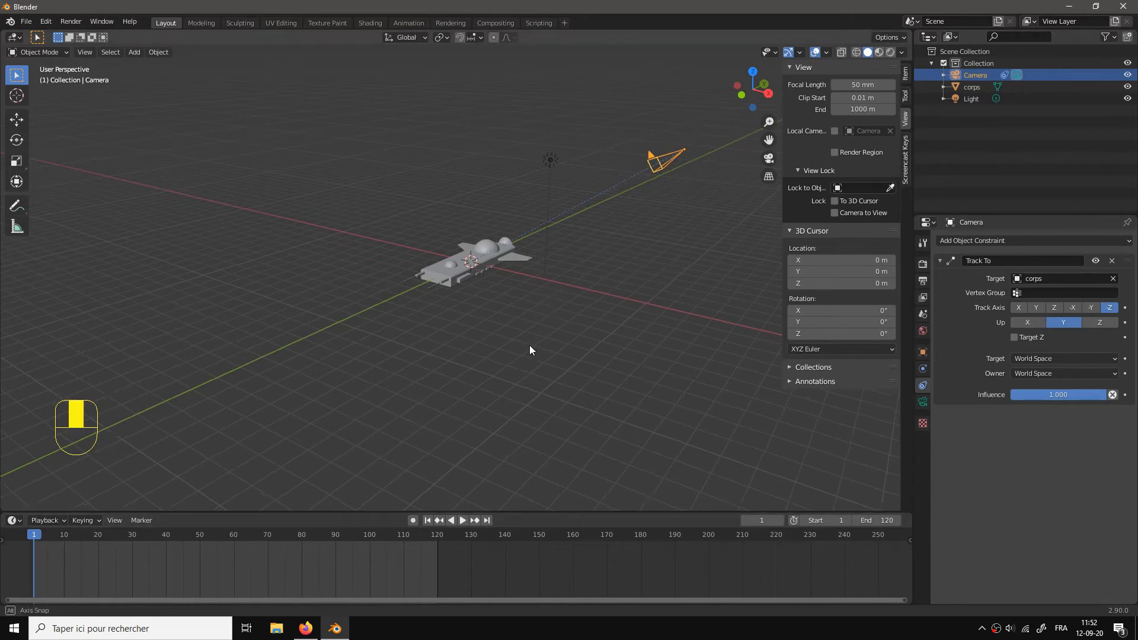
Step: Move the spaceship about 39.7 m along the global Y axis, and nudge it about 3.6 m further the same way
{"action": "left_click_drag", "start_coordinate": [529, 345], "coordinate": [514, 372]}
{"action": "left_click", "coordinate": [486, 267]}
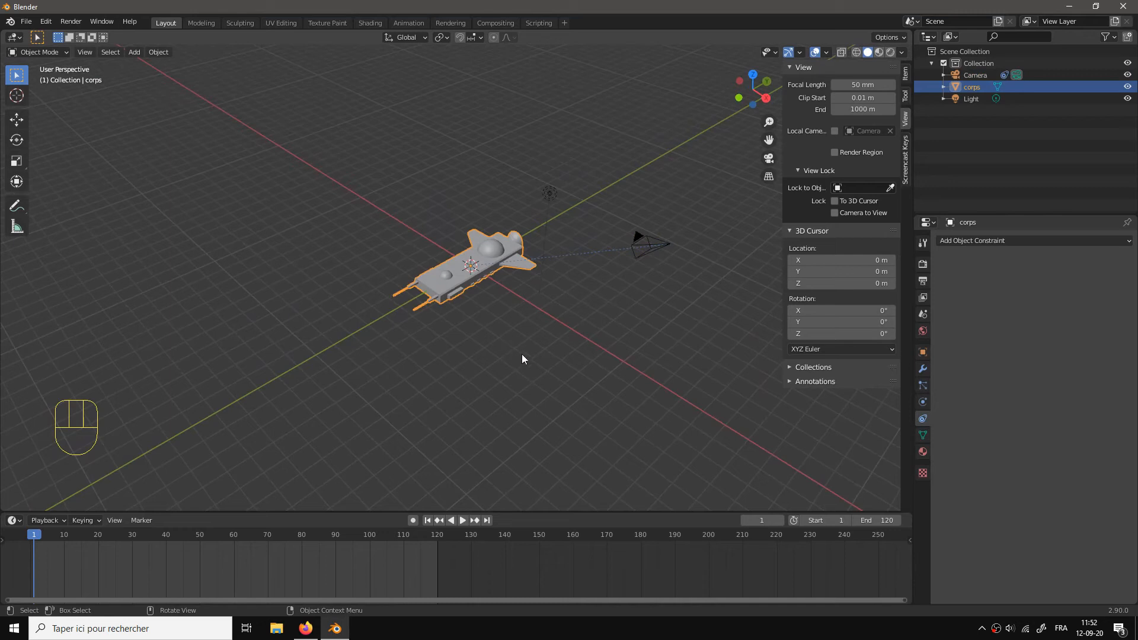
{"action": "key", "text": "g"}
{"action": "key", "text": "y"}
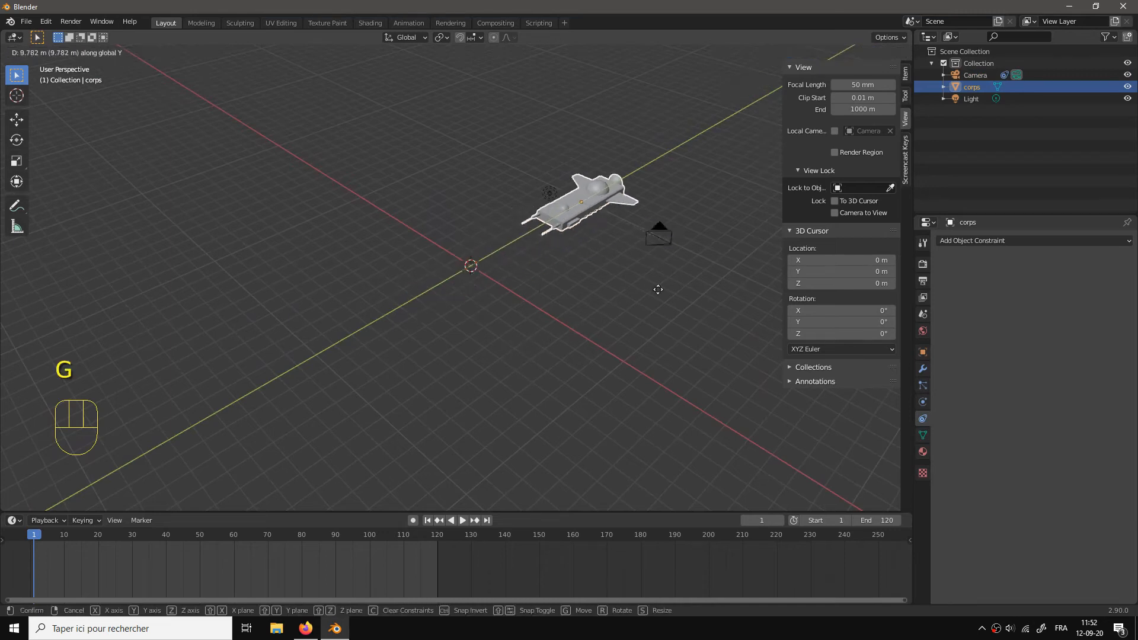
{"action": "left_click", "coordinate": [846, 162]}
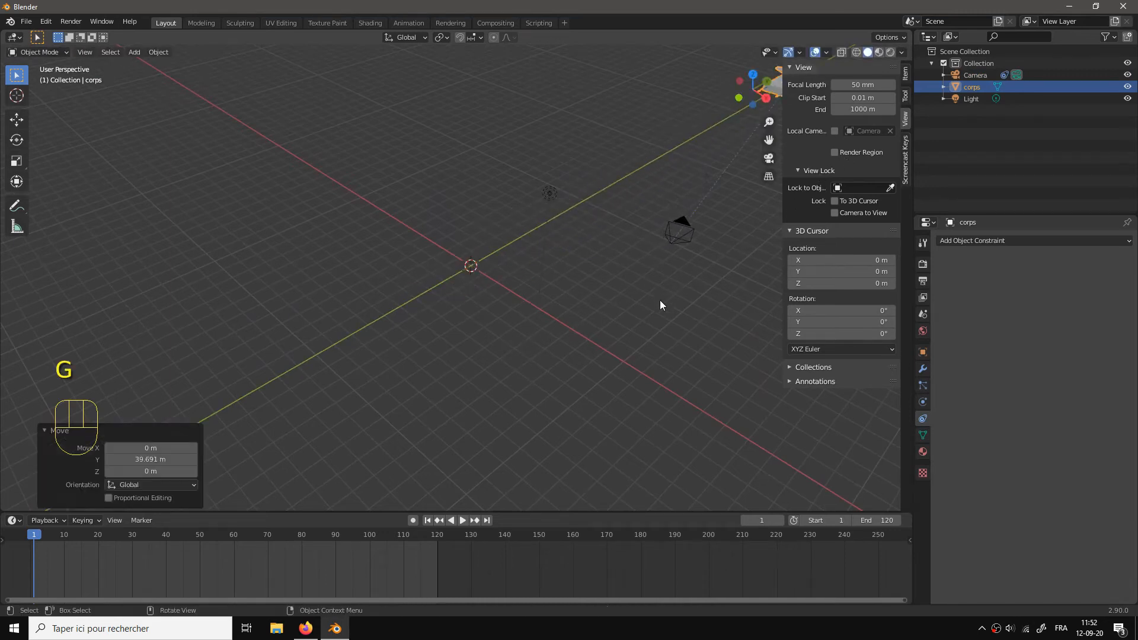
{"action": "left_click_drag", "start_coordinate": [682, 287], "coordinate": [513, 311]}
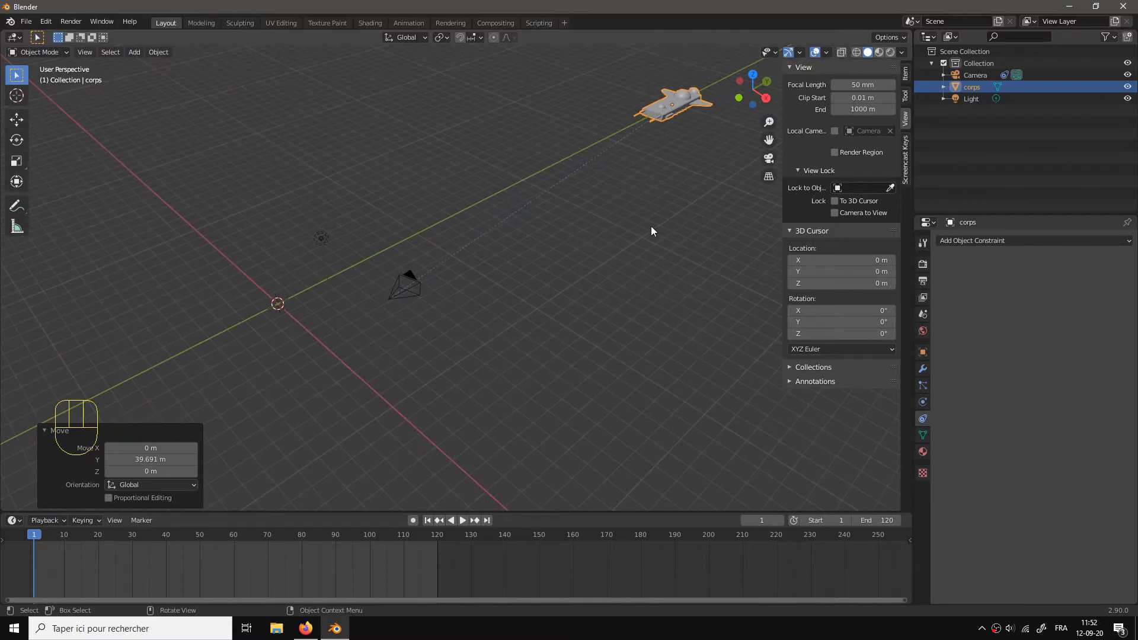
{"action": "key", "text": "g"}
{"action": "left_click", "coordinate": [671, 217]}
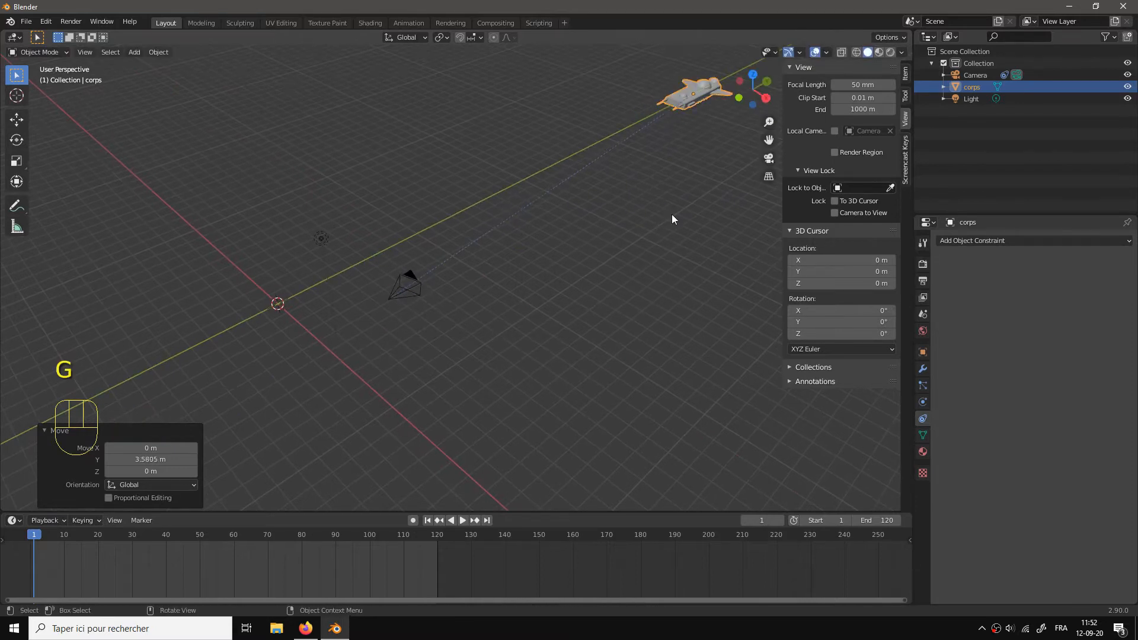
Step: Switch to the camera perspective and move the spaceship about 37.4 m farther away along the global Y axis
{"action": "key", "text": "KP_0"}
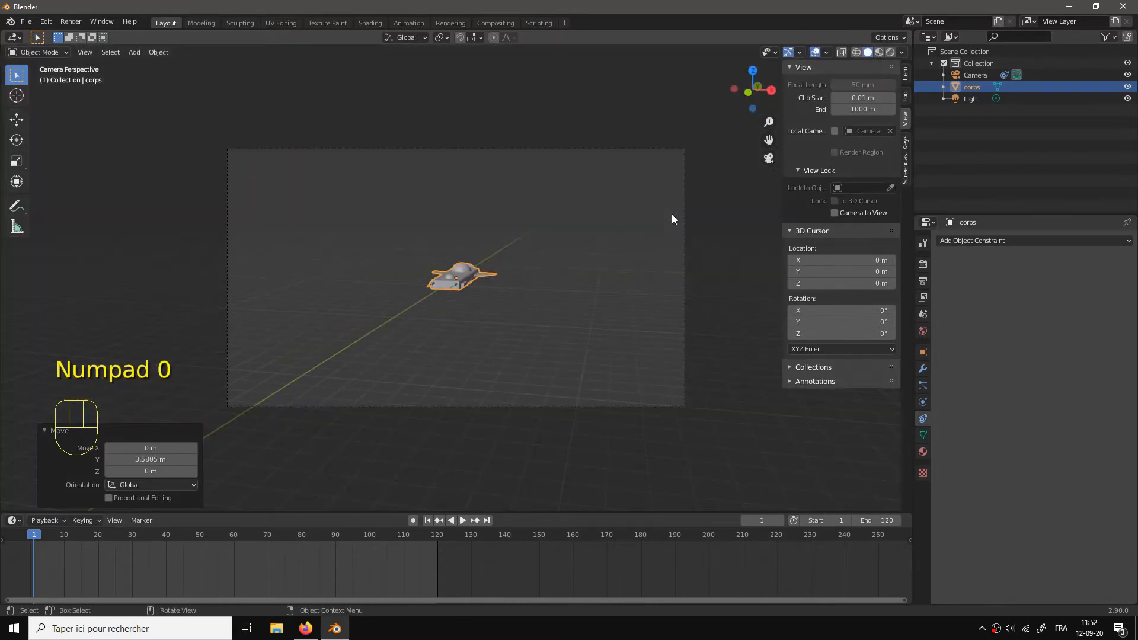
{"action": "key", "text": "g"}
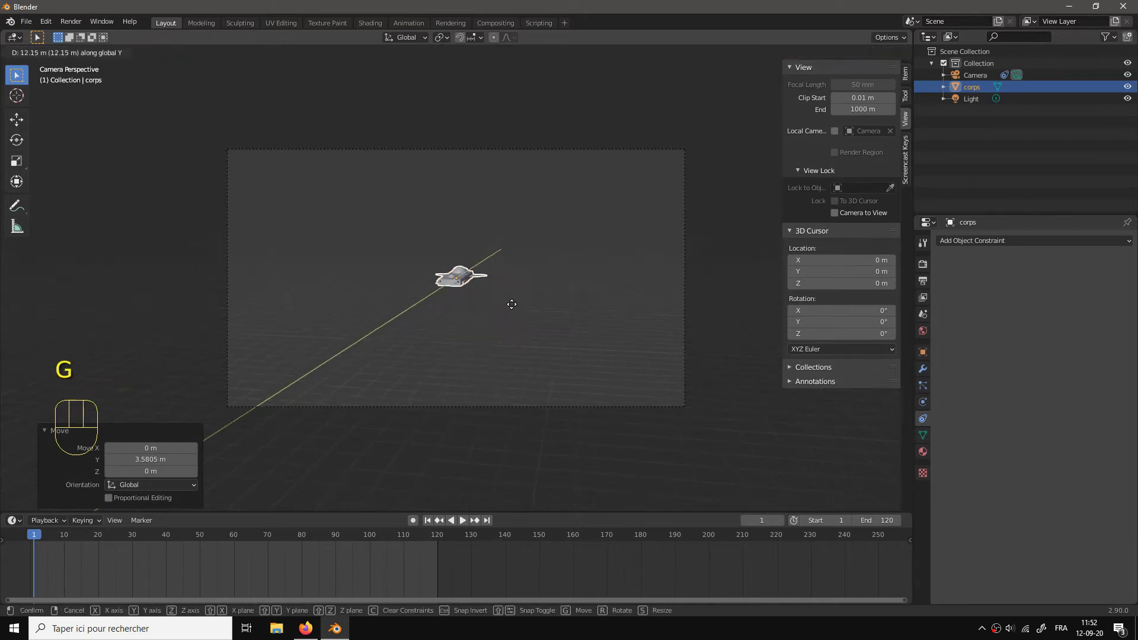
{"action": "right_click", "coordinate": [530, 292]}
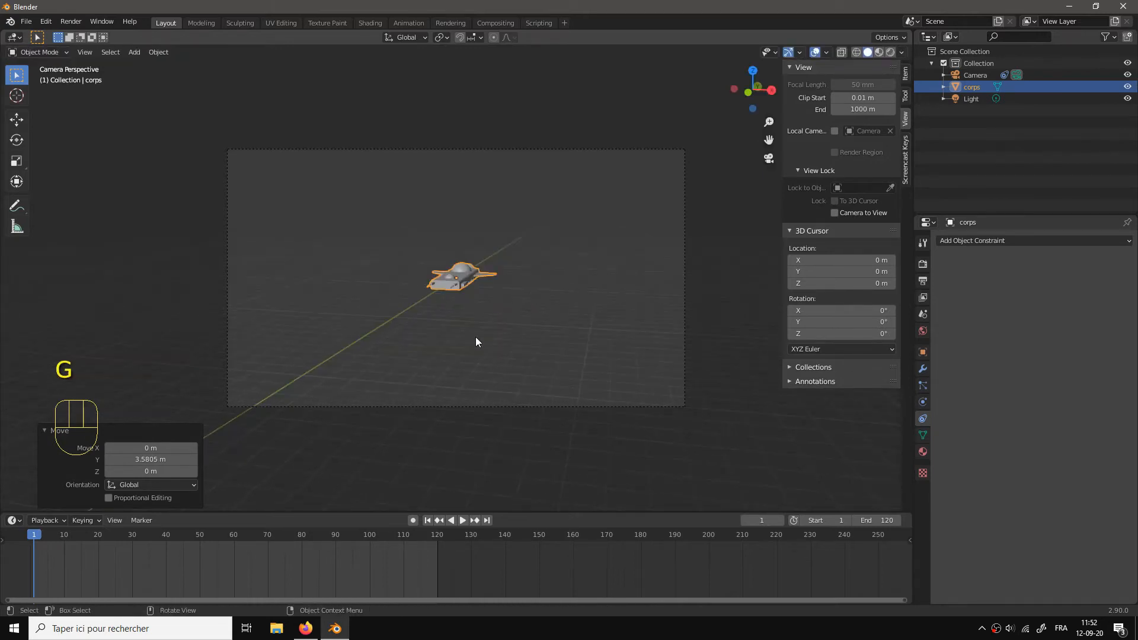
{"action": "key", "text": "g"}
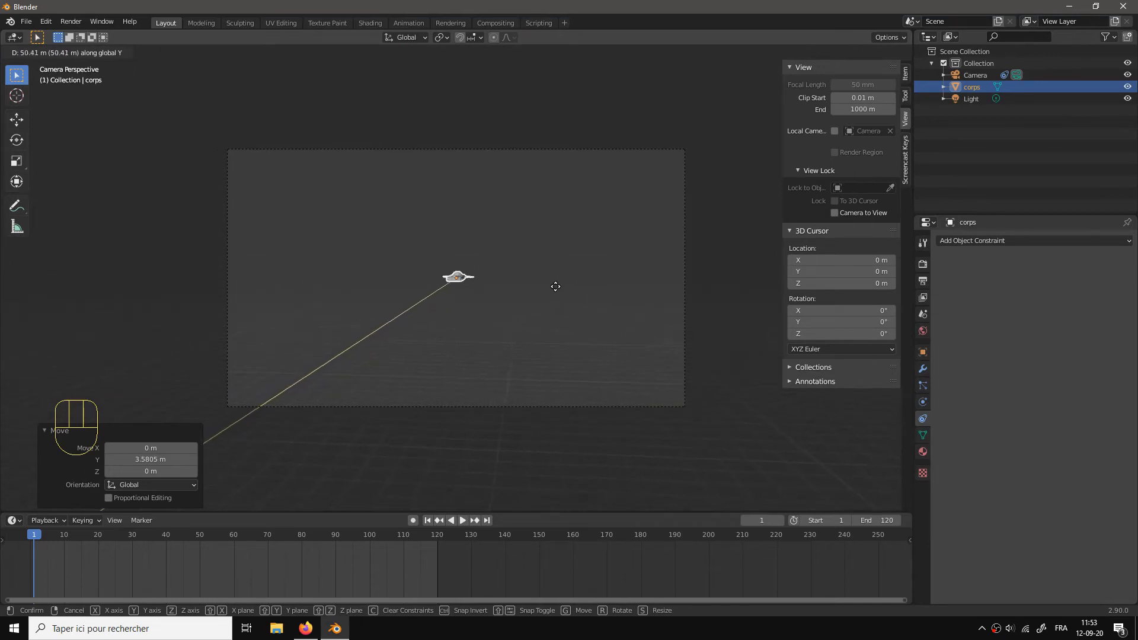
{"action": "left_click", "coordinate": [546, 291]}
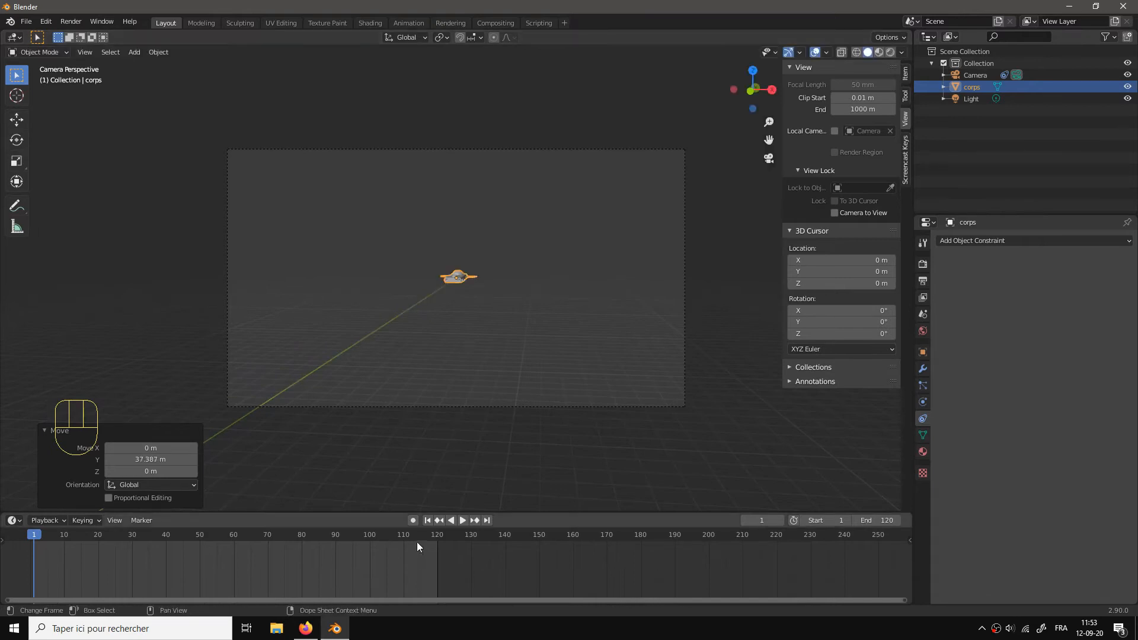
Step: Enable auto keying and record the spaceship's start keyframe at frame 1 by shifting it about 4 m along Y
{"action": "left_click", "coordinate": [412, 522]}
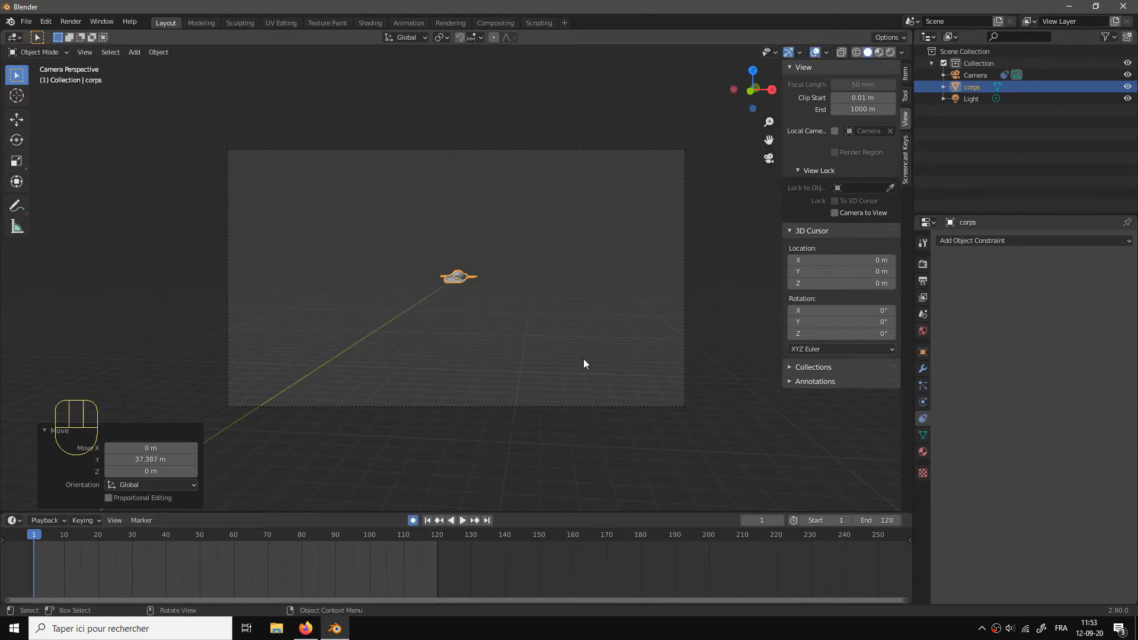
{"action": "key", "text": "g"}
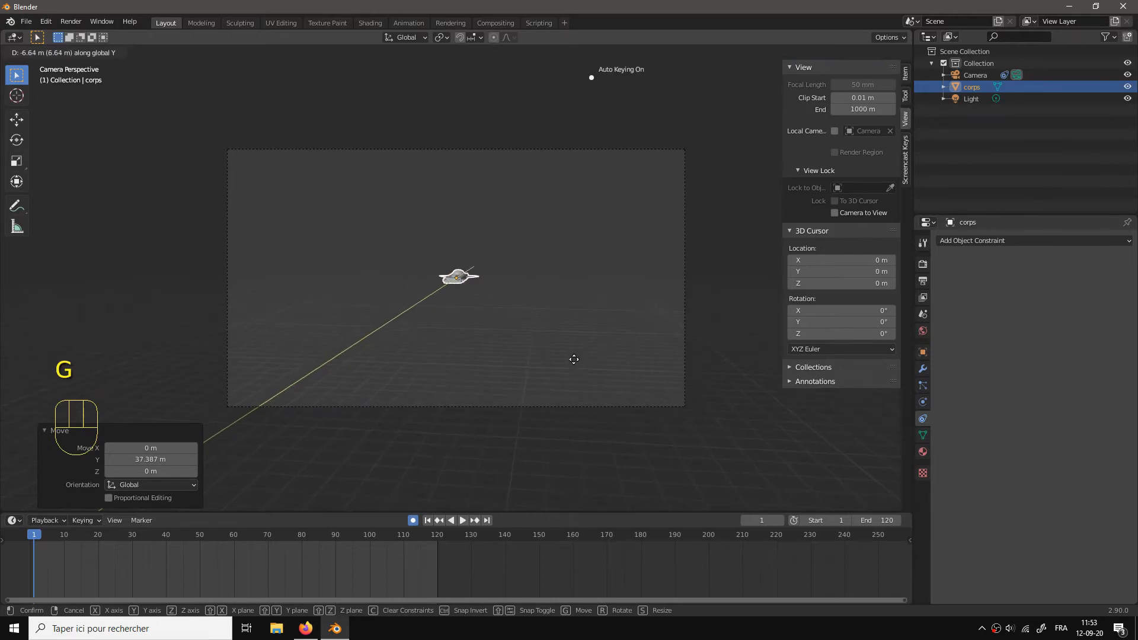
{"action": "left_click", "coordinate": [584, 355]}
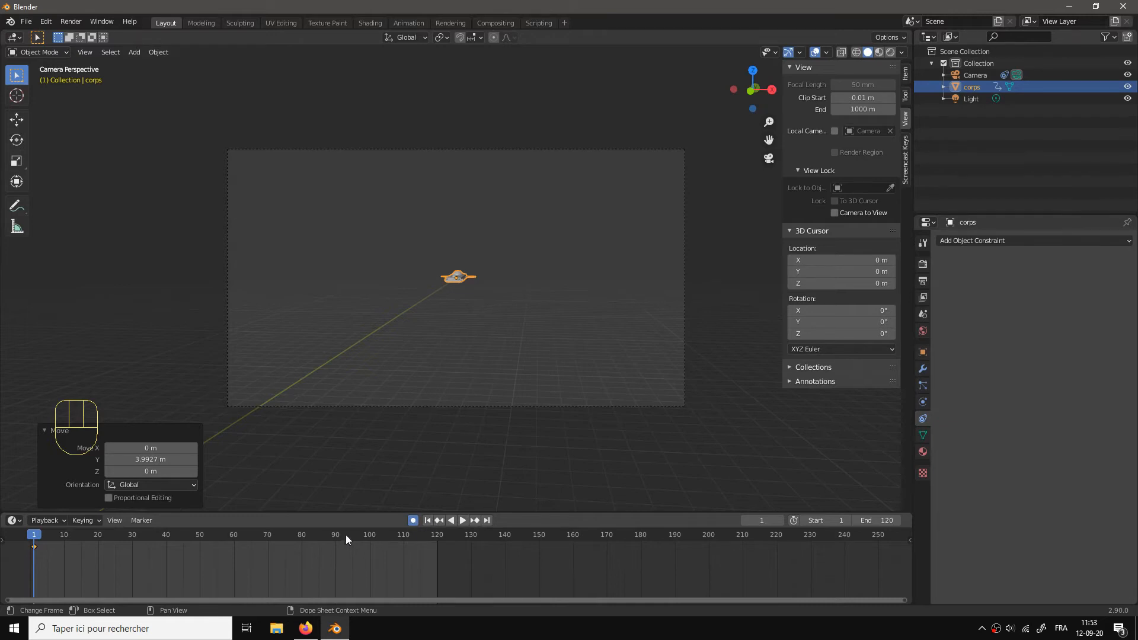
Step: At frame 120, keyframe the spaceship's end position by moving it about -85.6 m and a further -37.6 m along Y, past the camera
{"action": "left_click", "coordinate": [436, 536]}
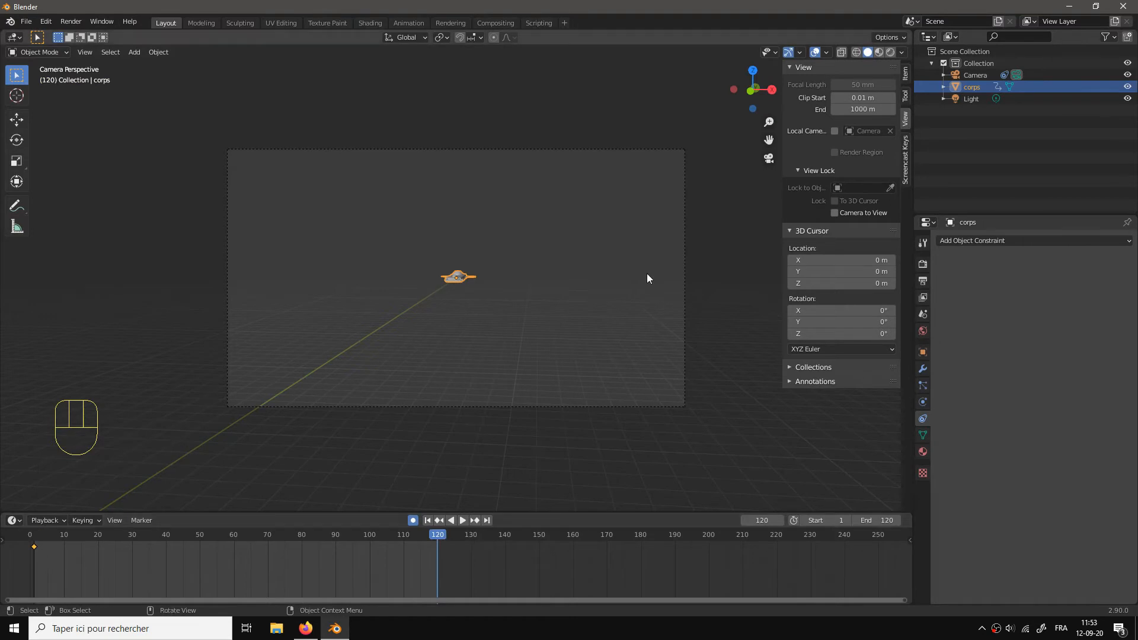
{"action": "key", "text": "g"}
{"action": "key", "text": "y"}
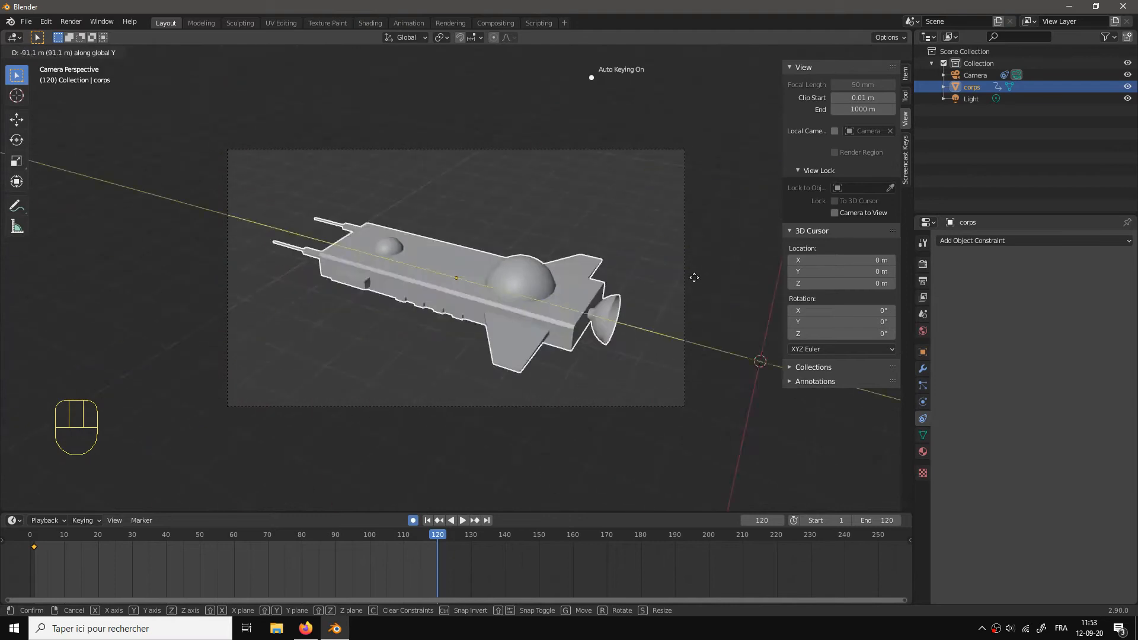
{"action": "left_click", "coordinate": [409, 357]}
{"action": "key", "text": "g"}
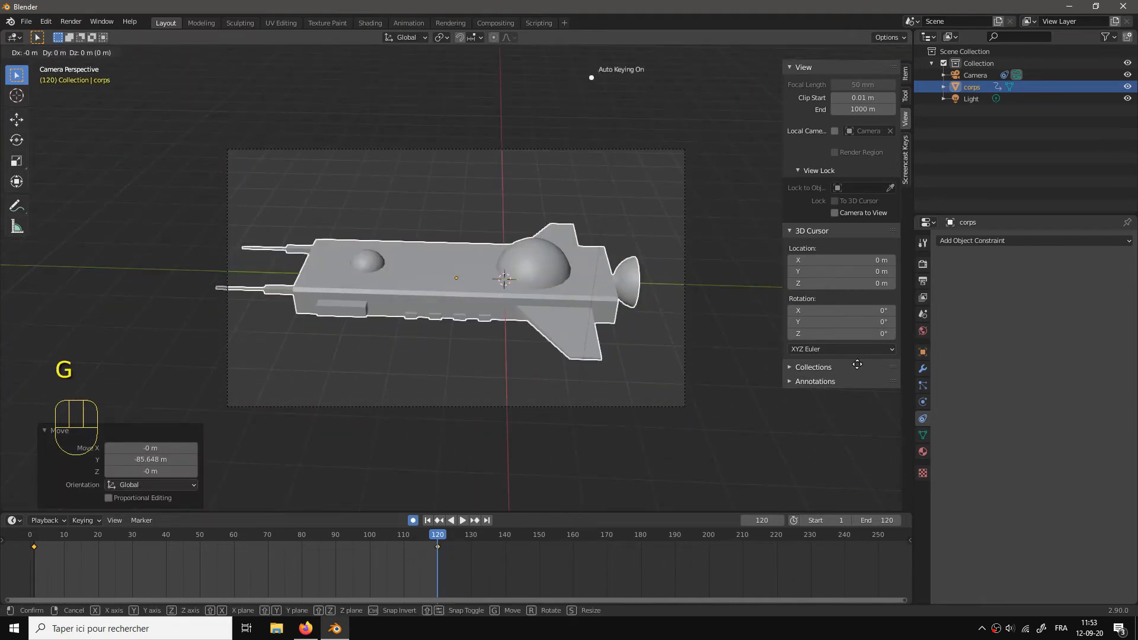
{"action": "left_click", "coordinate": [277, 244]}
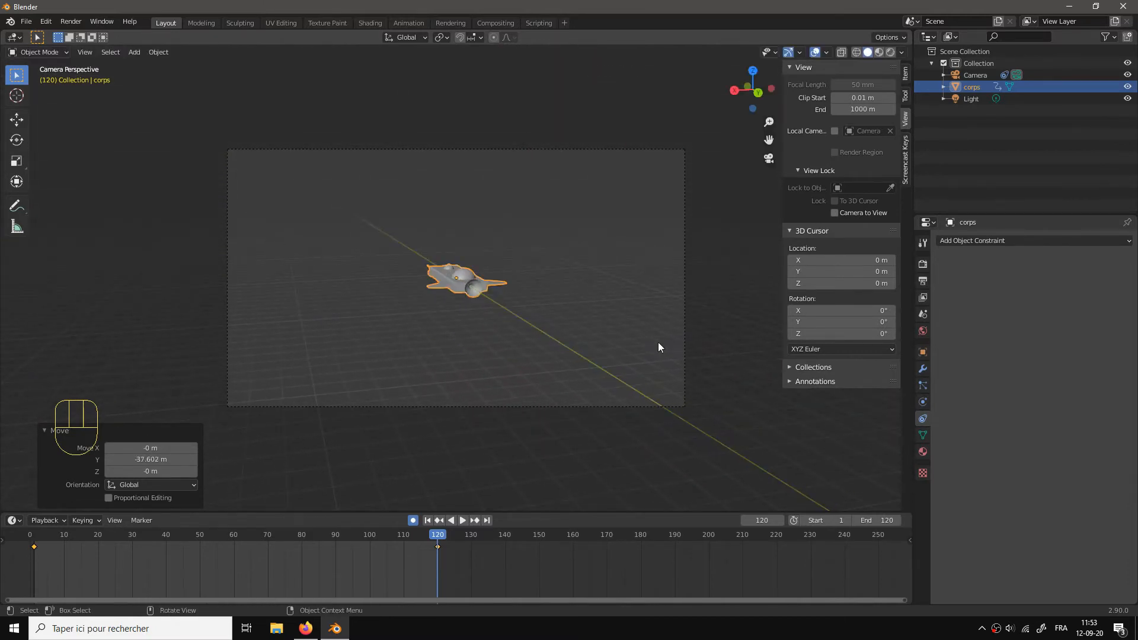
Step: Play the animation from the first frame to check the spaceship's flight past the camera, and stop it
{"action": "left_click", "coordinate": [426, 520]}
{"action": "left_click", "coordinate": [462, 521]}
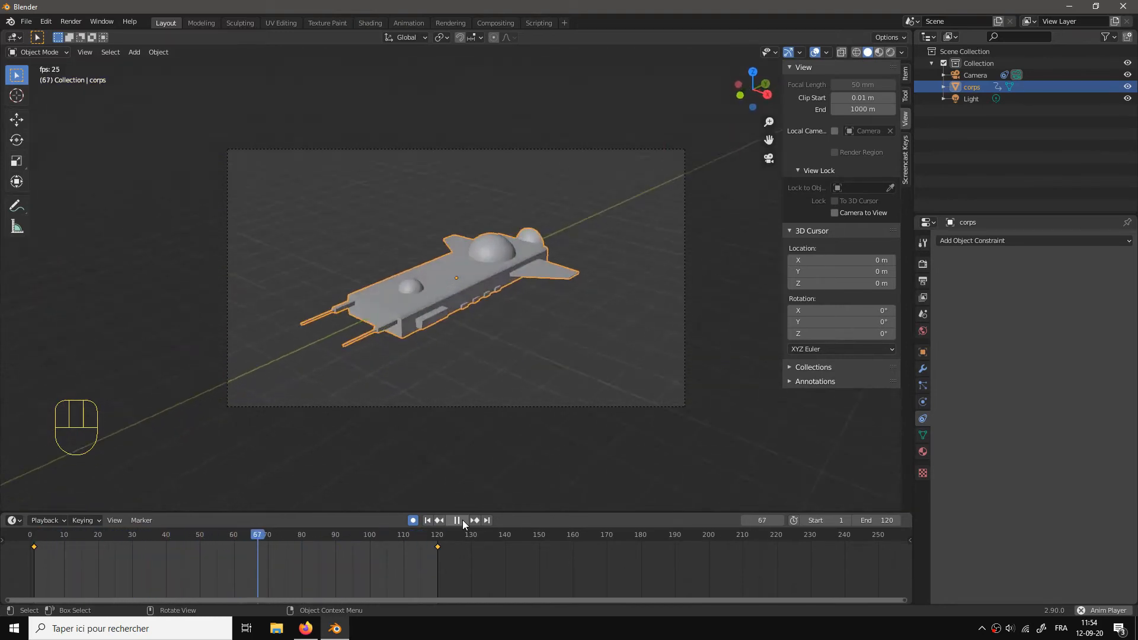
{"action": "key", "text": "space"}
{"action": "key", "text": "space"}
{"action": "key", "text": "space"}
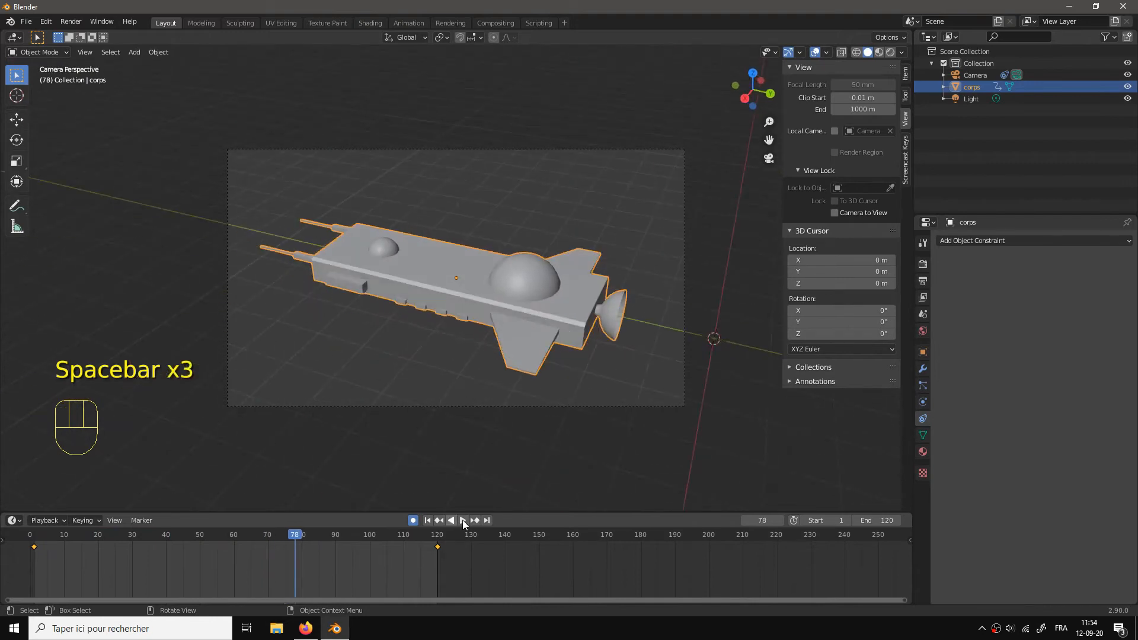
Step: Enlarge the camera view, hide the sidebar, and replay the animation to check the flight at a larger size
{"action": "scroll", "coordinate": [364, 448], "scroll_direction": "up", "scroll_amount": 4}
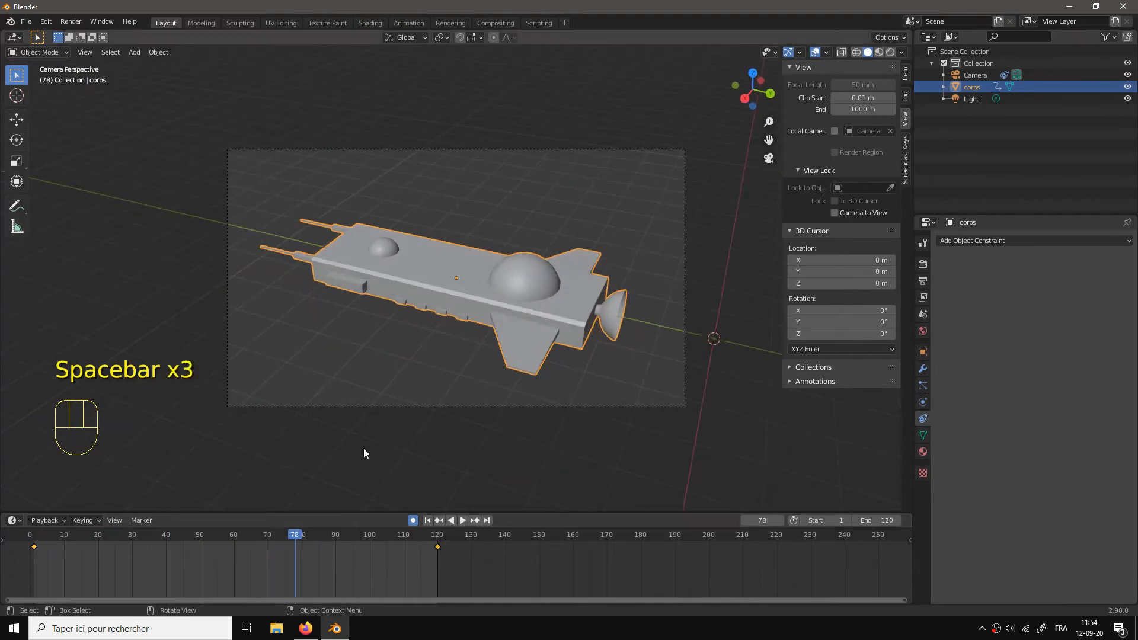
{"action": "scroll", "coordinate": [364, 448], "scroll_direction": "up", "scroll_amount": 3}
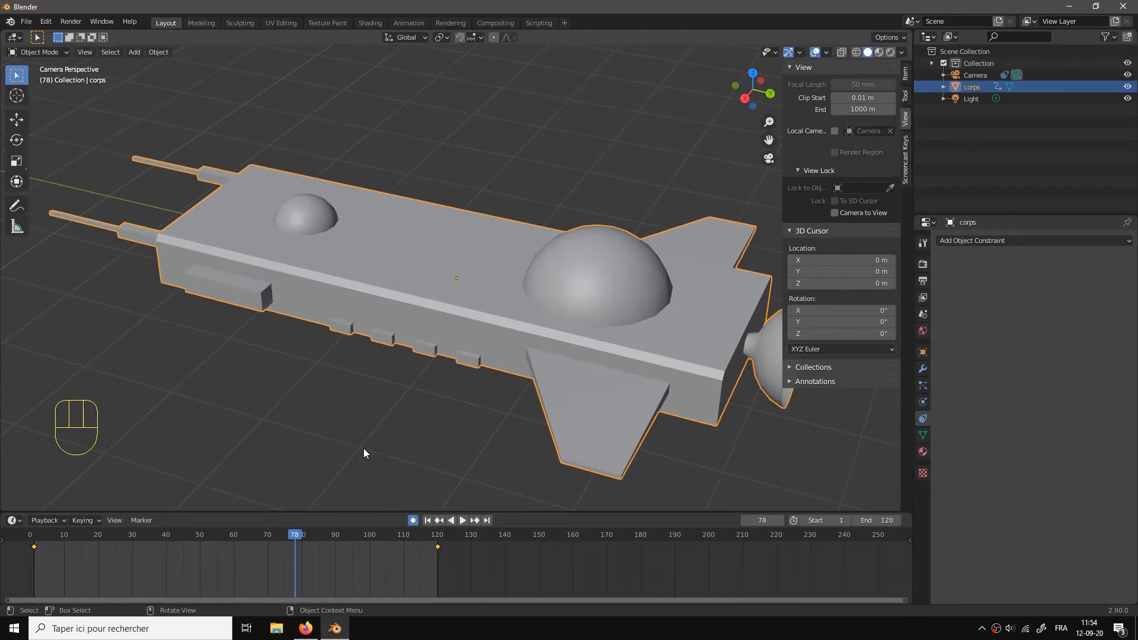
{"action": "key", "text": "n"}
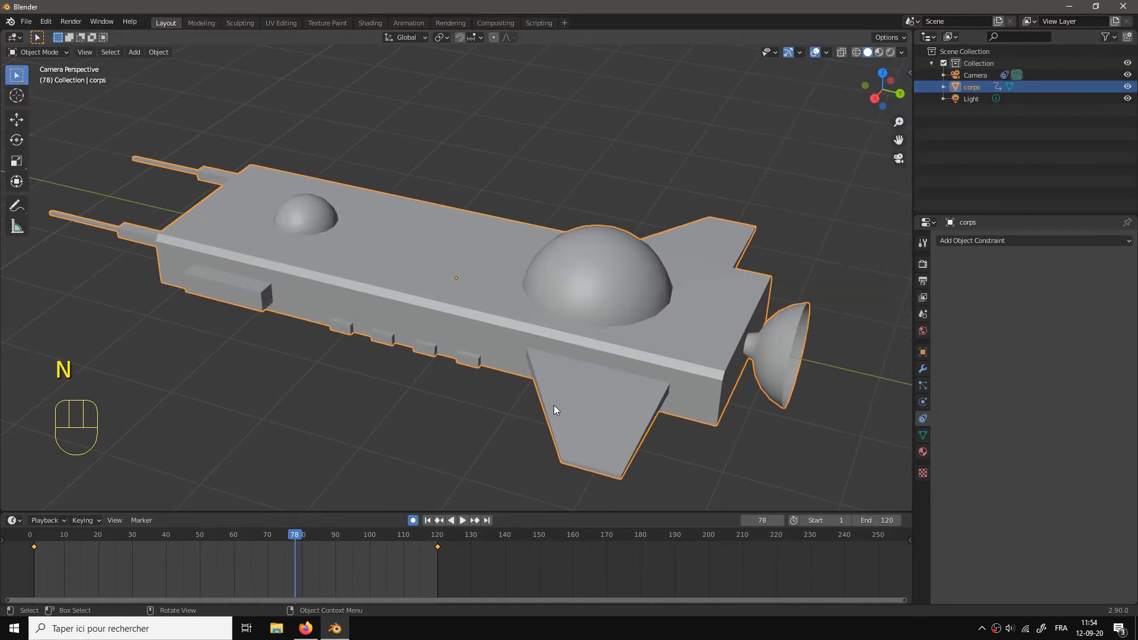
{"action": "key", "text": "space"}
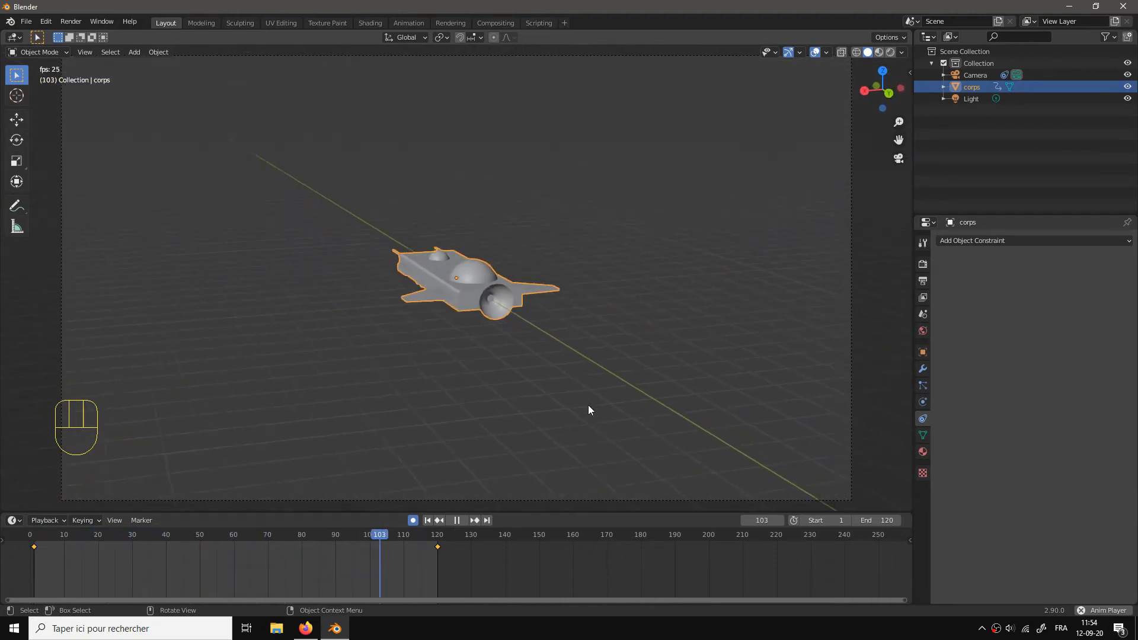
{"action": "key", "text": "space"}
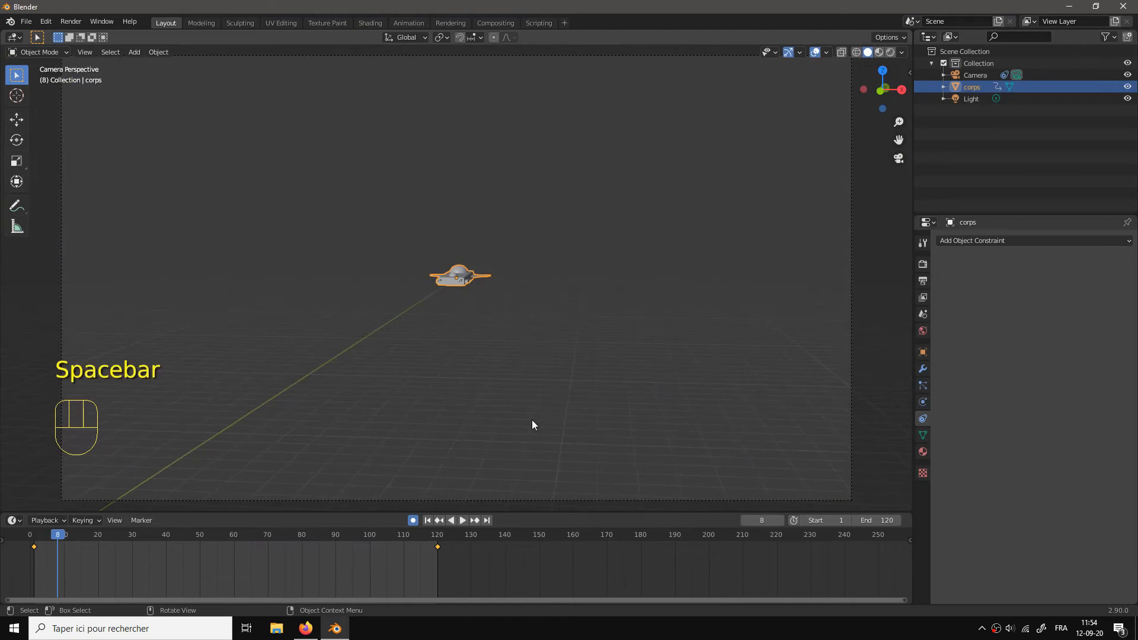
Step: Return to frame 1 and save the project as vaisseau-tuto.blend in the 20200906-vaisseau-vers-opentoonz folder
{"action": "left_click", "coordinate": [427, 520]}
{"action": "left_click", "coordinate": [25, 23]}
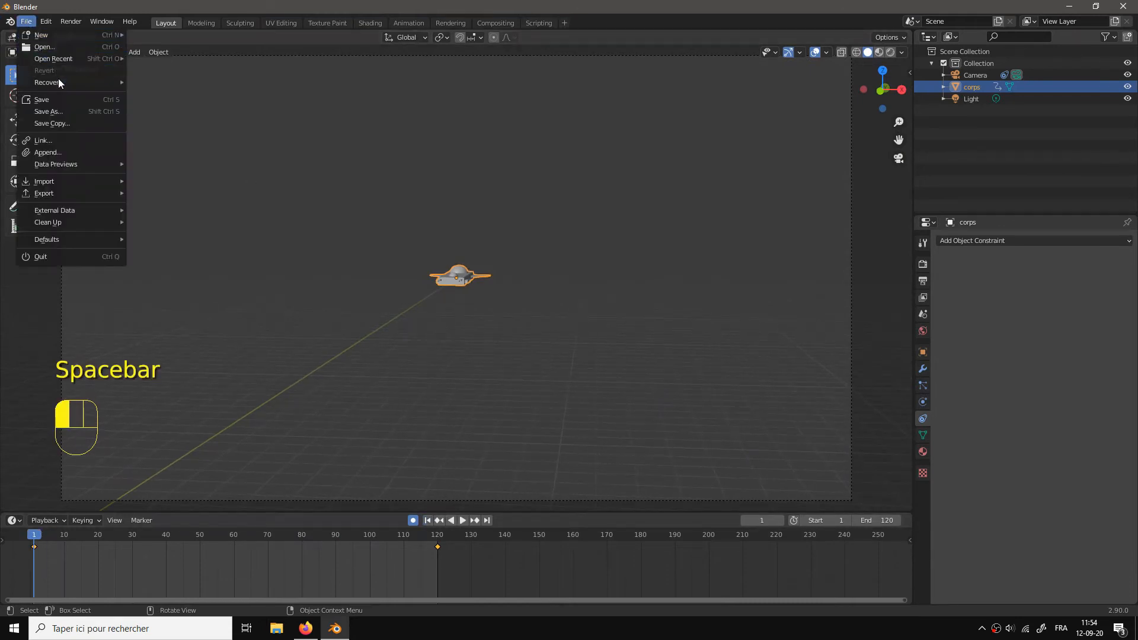
{"action": "left_click", "coordinate": [48, 112]}
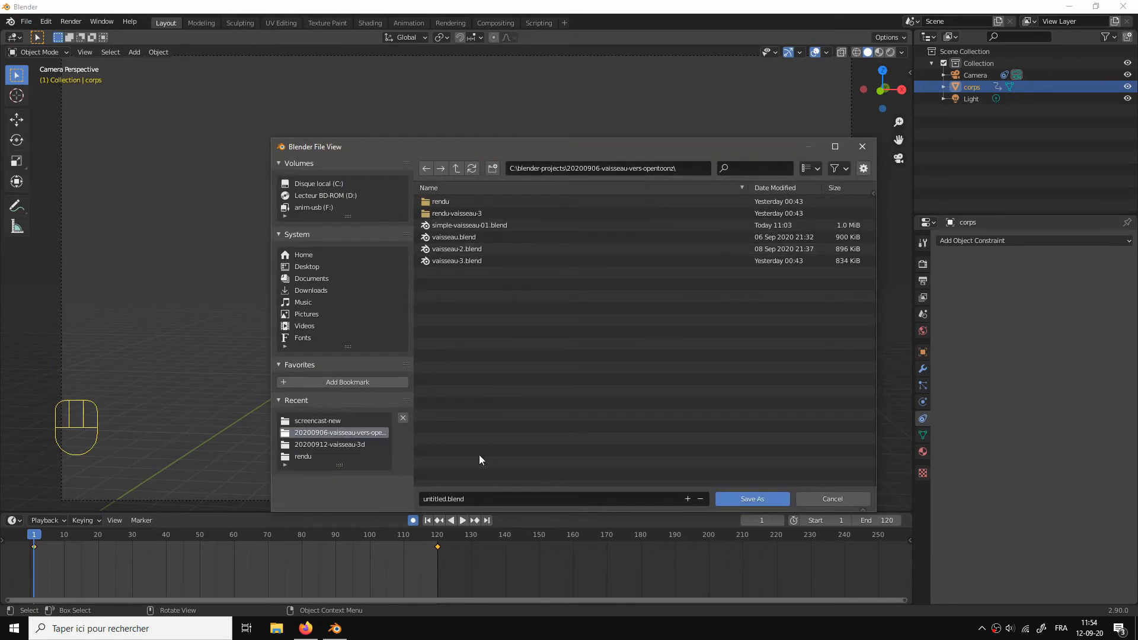
{"action": "left_click", "coordinate": [443, 499]}
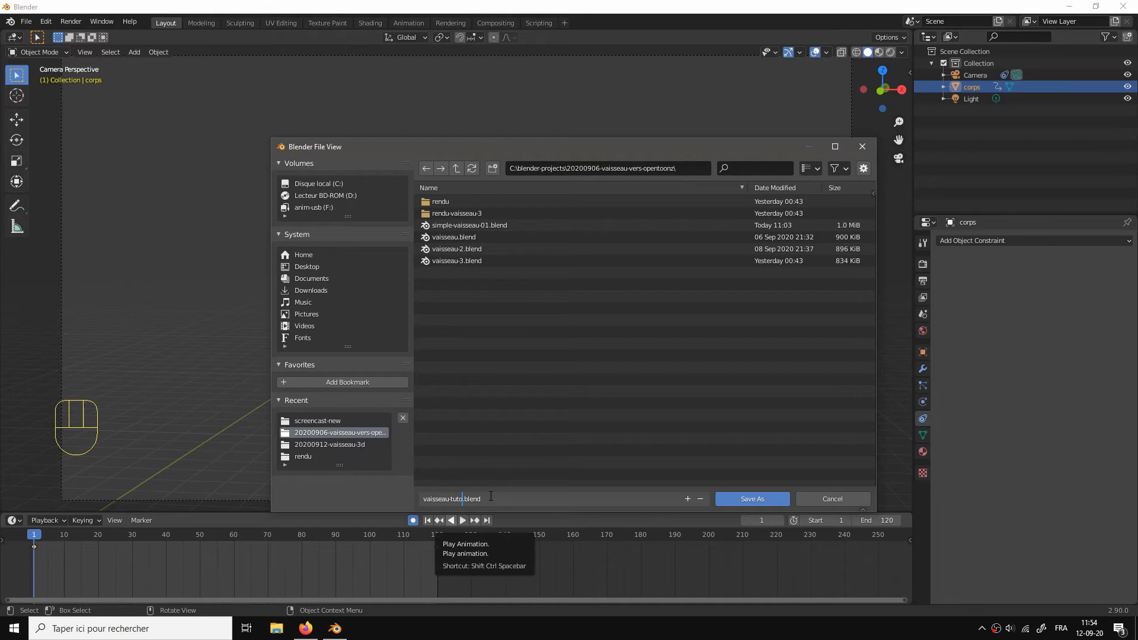
{"action": "left_click", "coordinate": [732, 498]}
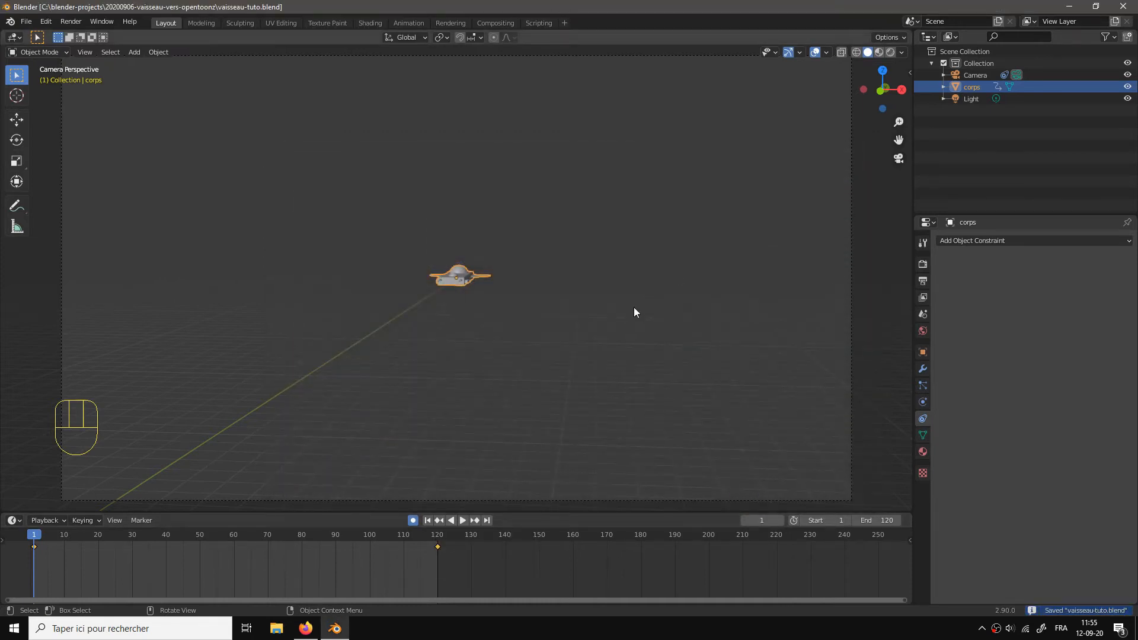
Step: Scrub the animation to frame 80 and delete the spaceship's end keyframe at frame 120
{"action": "left_click", "coordinate": [235, 537]}
{"action": "left_click_drag", "start_coordinate": [235, 537], "coordinate": [302, 548]}
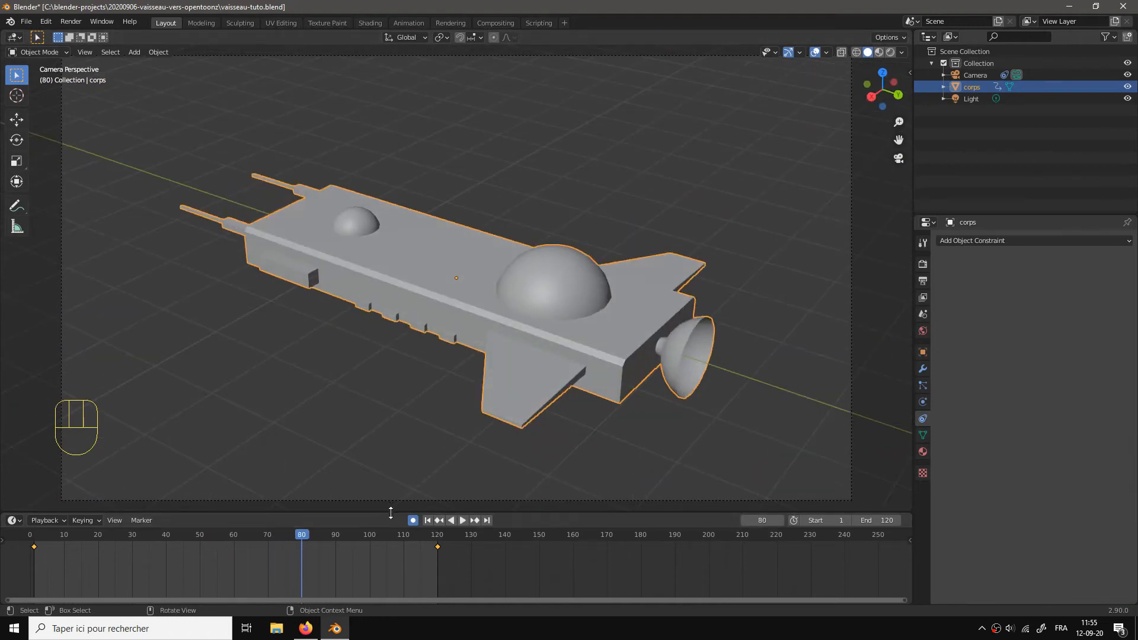
{"action": "key", "text": "Delete"}
{"action": "left_click", "coordinate": [439, 546]}
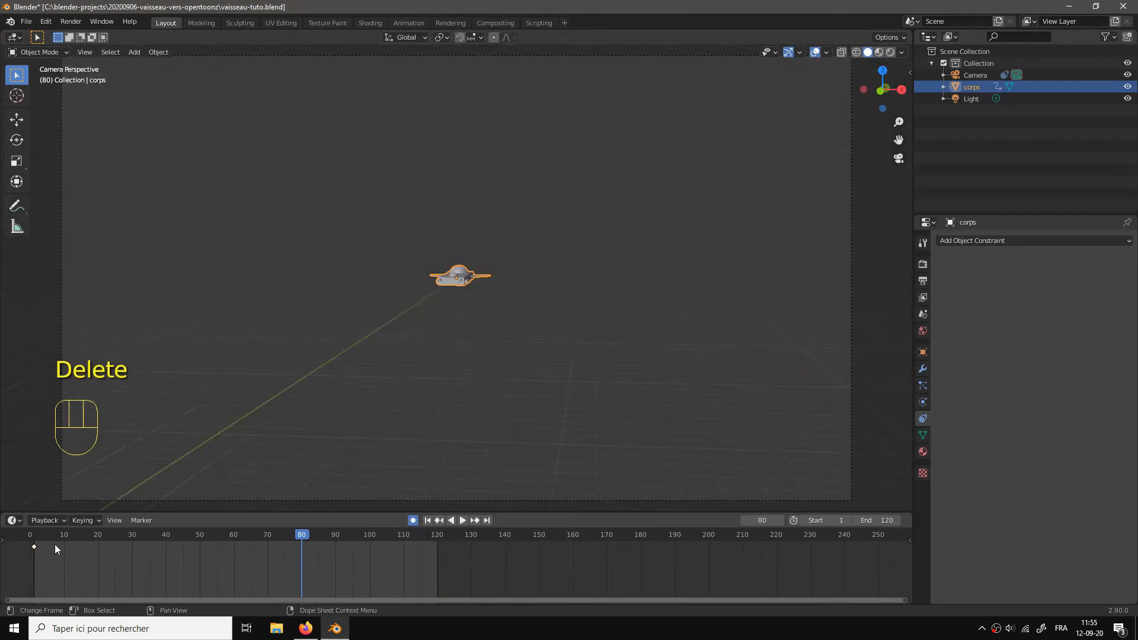
Step: Delete the spaceship's start keyframe at frame 1, move to frame 59, and turn off auto keying
{"action": "left_click", "coordinate": [34, 547]}
{"action": "key", "text": "Delete"}
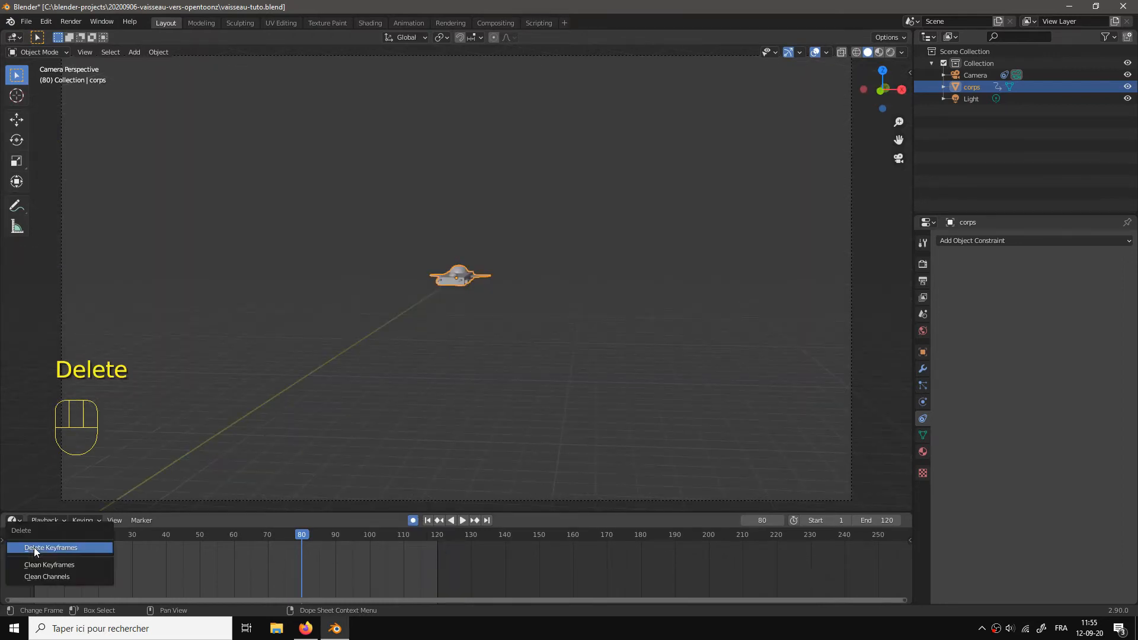
{"action": "left_click", "coordinate": [33, 547]}
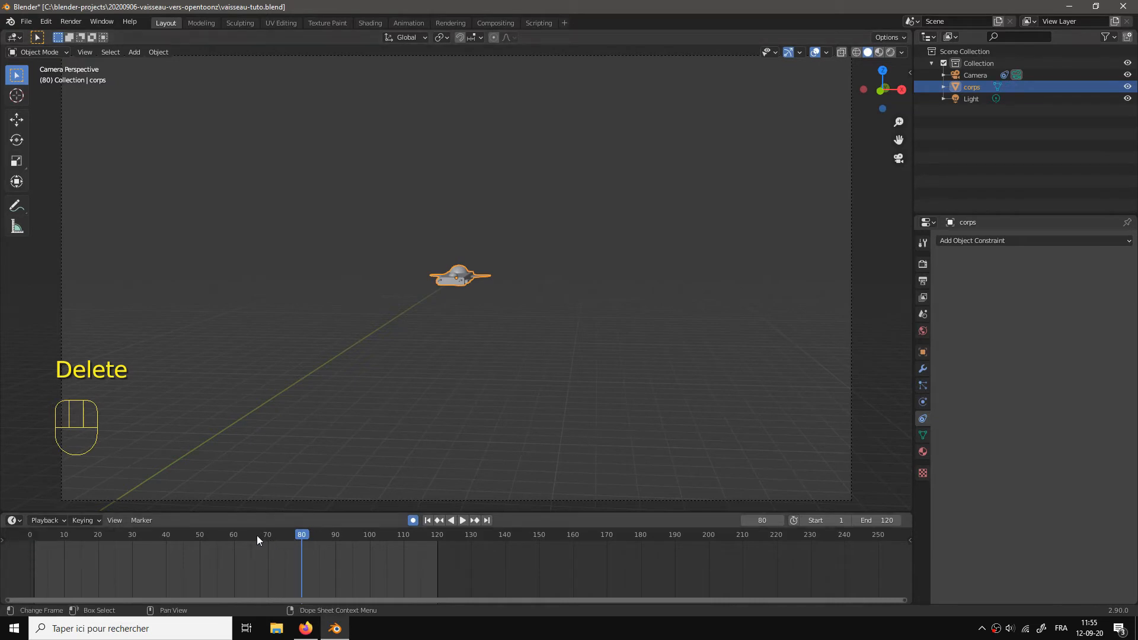
{"action": "left_click", "coordinate": [231, 539]}
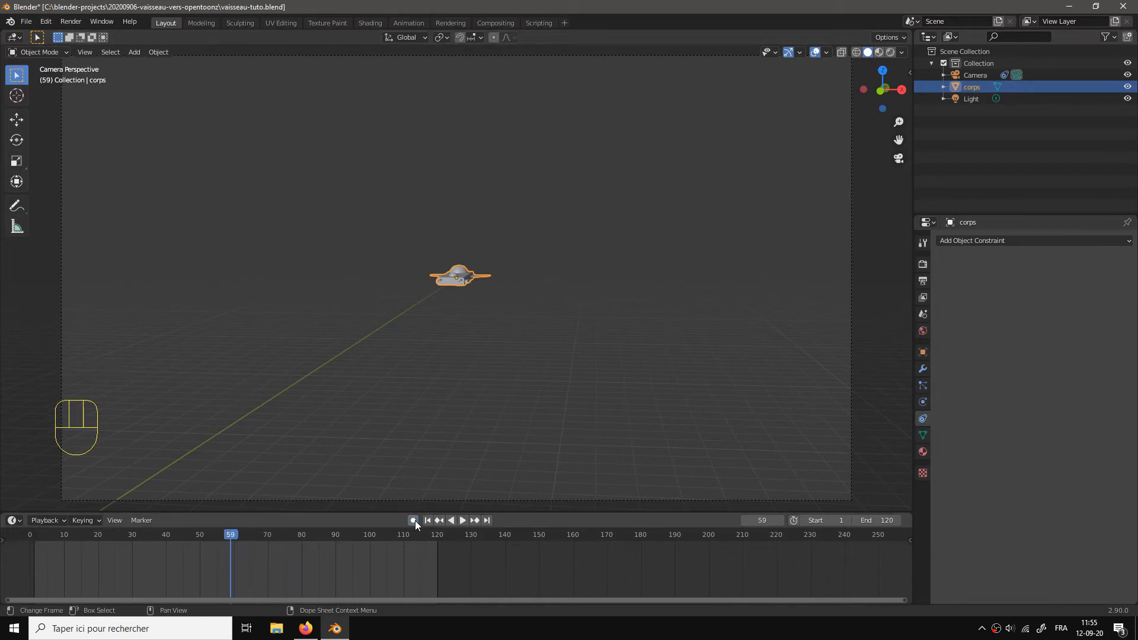
Step: Return to the camera view, show the sidebar, and lock the camera to the view
{"action": "scroll", "coordinate": [382, 440], "scroll_direction": "up", "scroll_amount": 1}
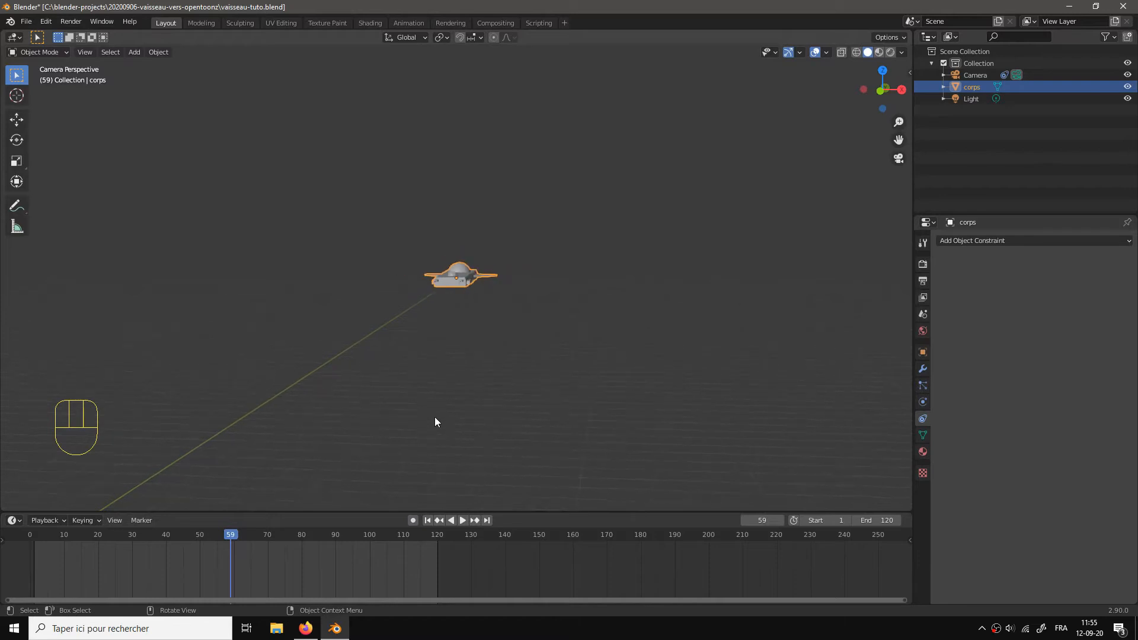
{"action": "scroll", "coordinate": [435, 417], "scroll_direction": "down", "scroll_amount": 2}
{"action": "left_click_drag", "start_coordinate": [436, 410], "coordinate": [486, 400]}
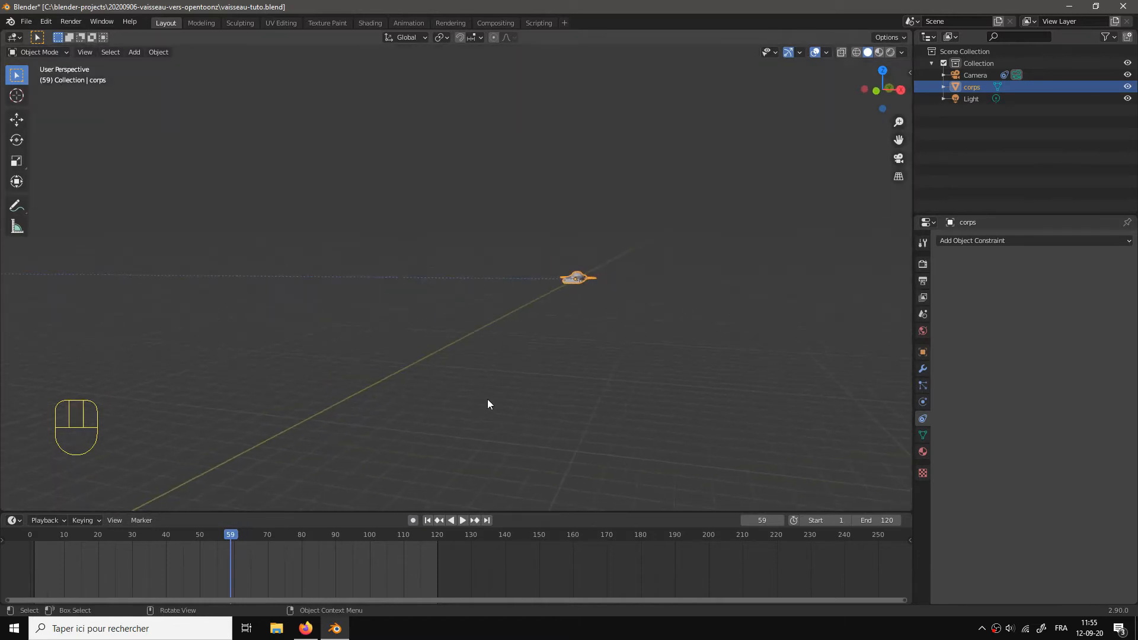
{"action": "key", "text": "KP_0"}
{"action": "key", "text": "n"}
{"action": "left_click", "coordinate": [847, 212]}
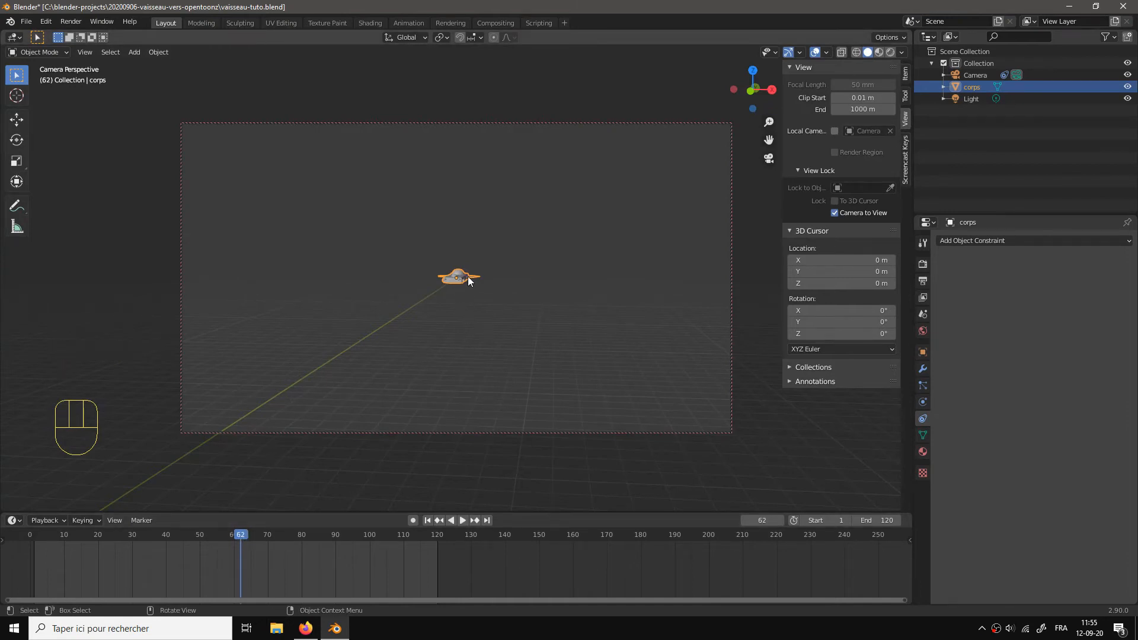
Step: Move the spaceship about -123.8 m along the Y axis, and bring it back about 24.7 m
{"action": "key", "text": "g"}
{"action": "key", "text": "y"}
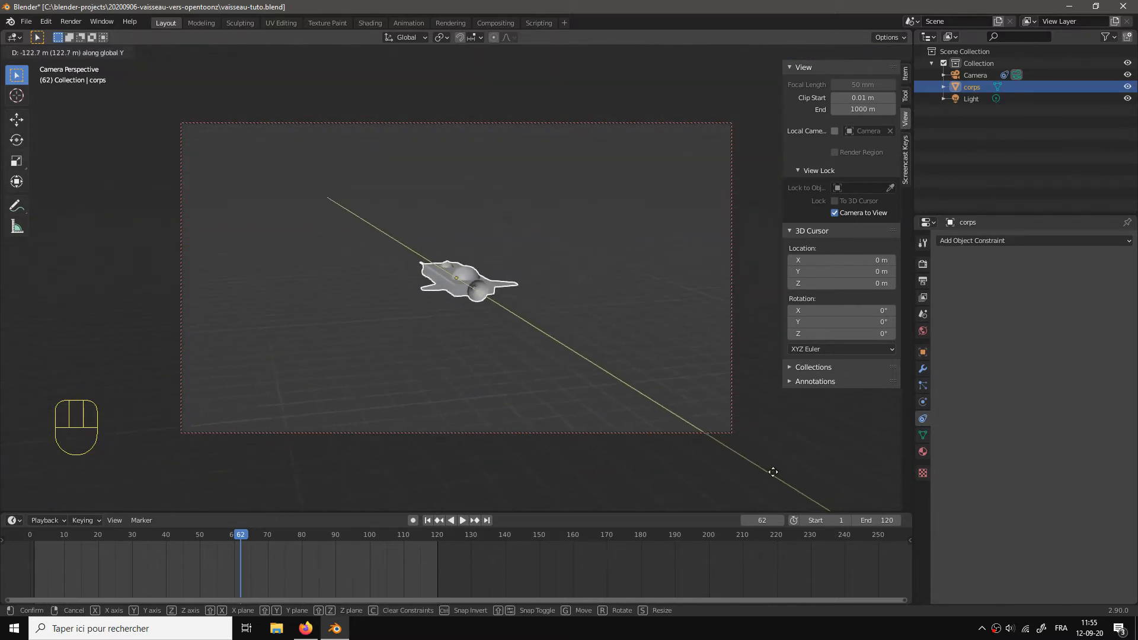
{"action": "left_click", "coordinate": [778, 472]}
{"action": "key", "text": "g"}
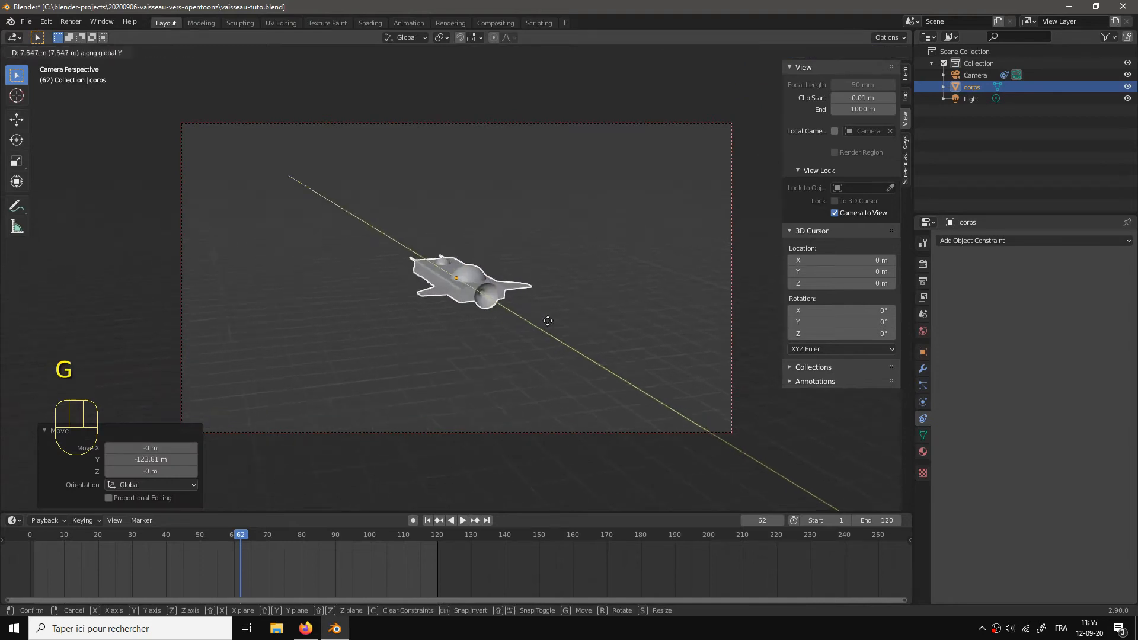
{"action": "left_click", "coordinate": [735, 383]}
Step: In the top view, move the spaceship about 14.5 m along the Y axis to sit beside the camera near the origin
{"action": "key", "text": "KP_7"}
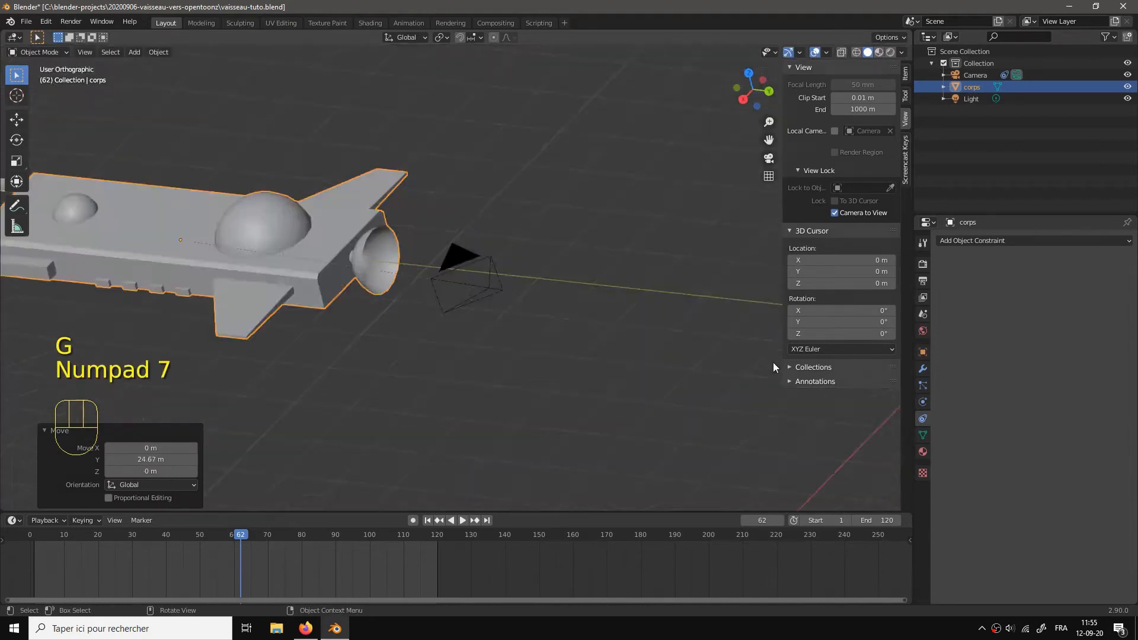
{"action": "scroll", "coordinate": [604, 339], "scroll_direction": "down", "scroll_amount": 3}
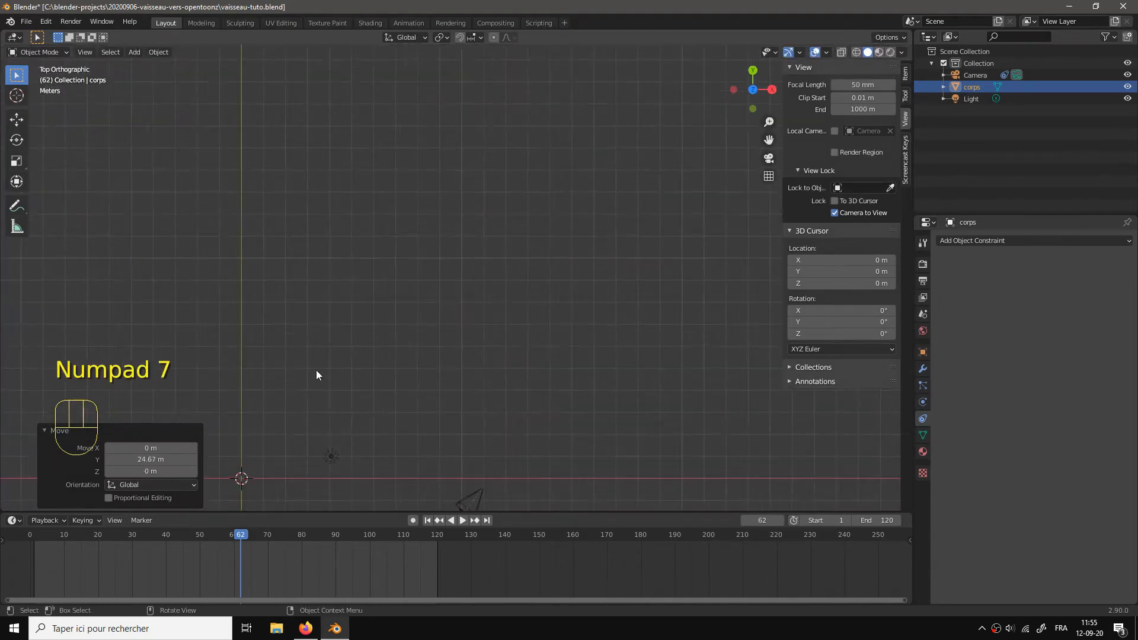
{"action": "left_click_drag", "start_coordinate": [315, 370], "coordinate": [461, 344]}
{"action": "key", "text": "KP_7"}
{"action": "left_click_drag", "start_coordinate": [433, 422], "coordinate": [416, 397]}
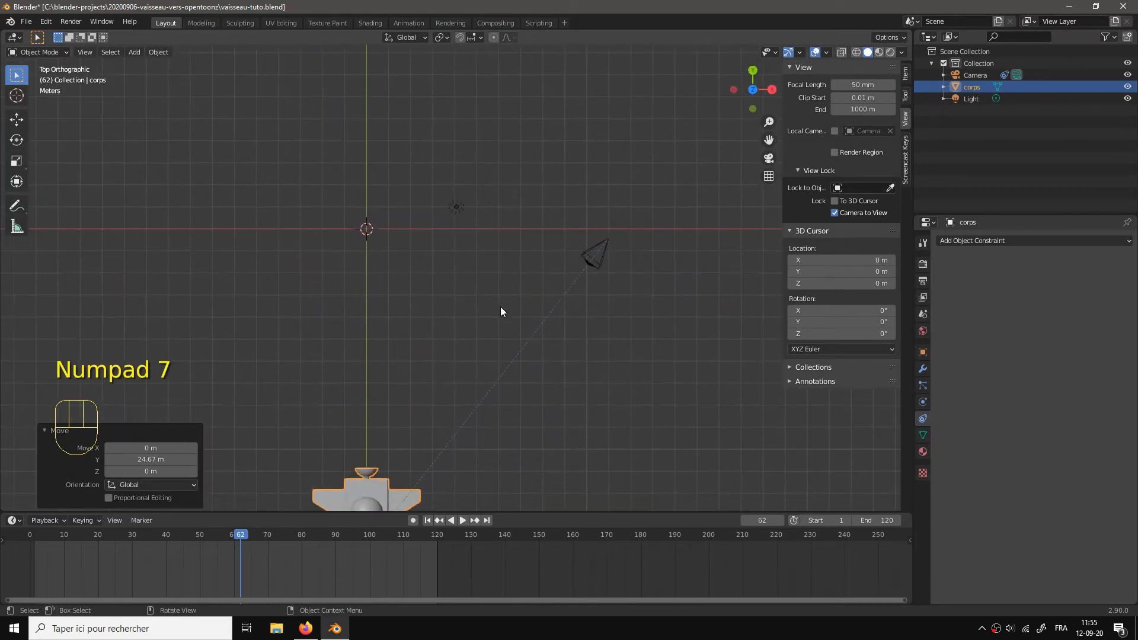
{"action": "key", "text": "g"}
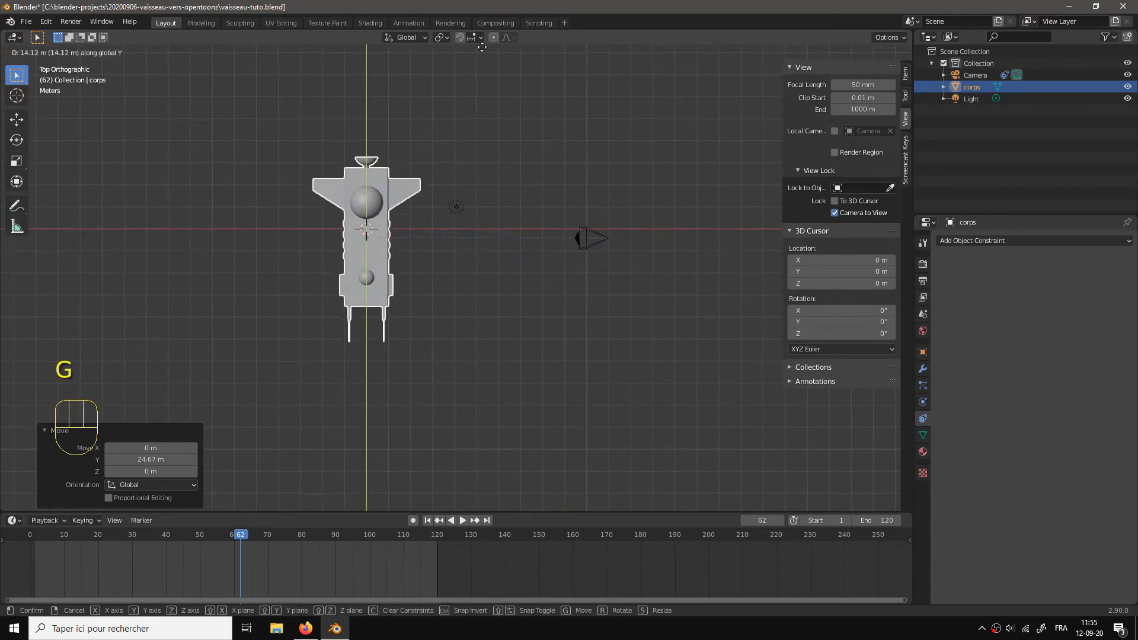
{"action": "left_click", "coordinate": [489, 36]}
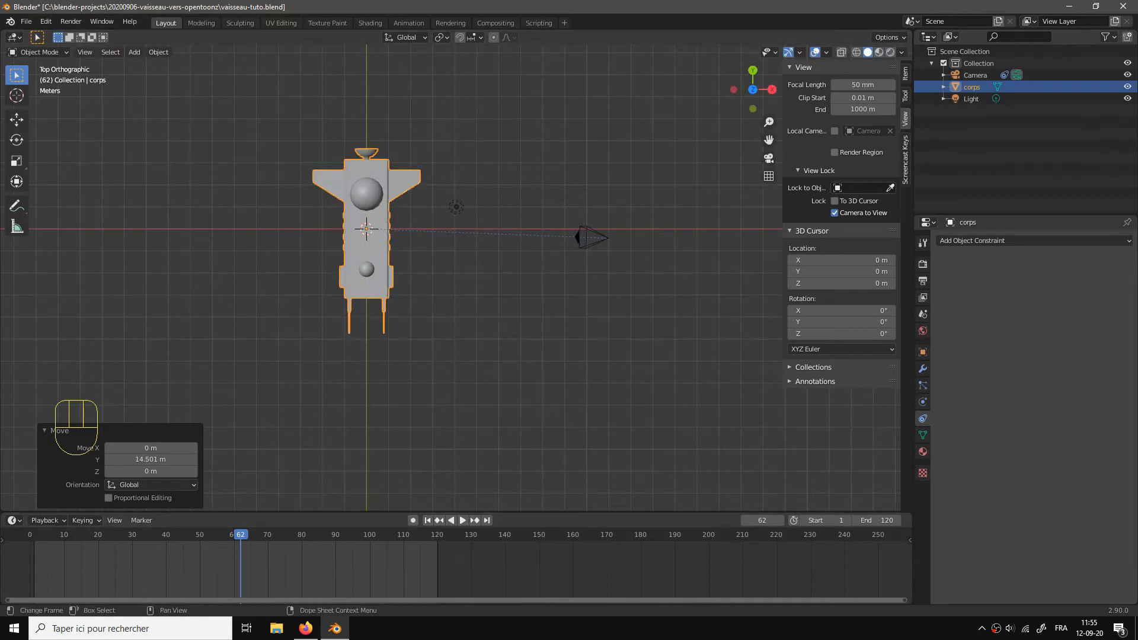
Step: Return to the camera view and bring the camera in close to the spaceship's side, adjusting its viewing angle
{"action": "key", "text": "KP_0"}
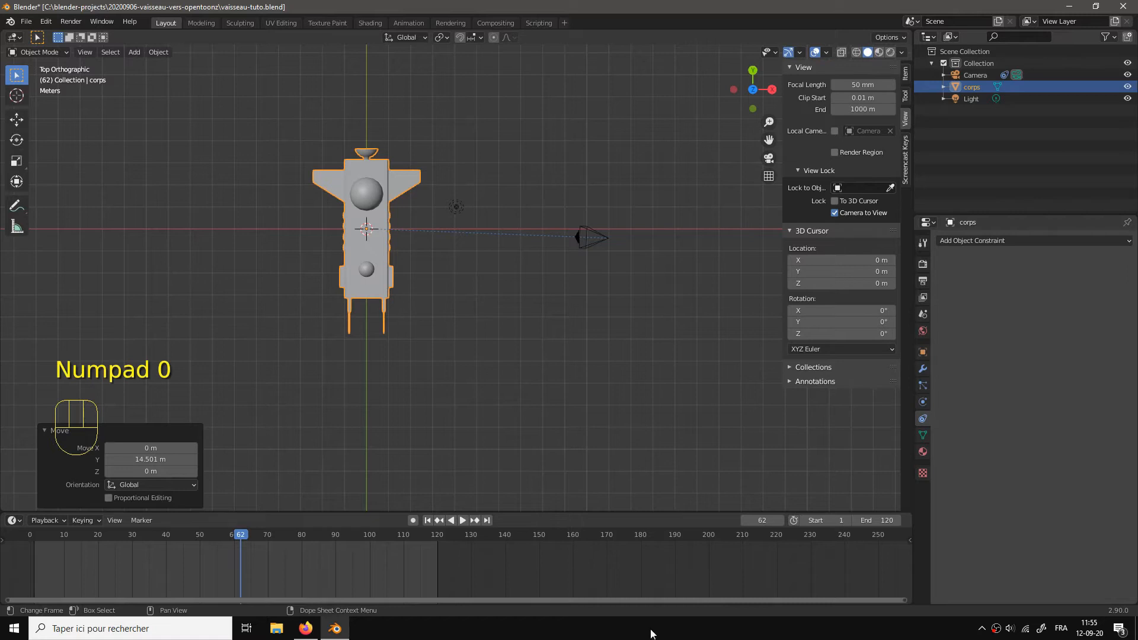
{"action": "left_click", "coordinate": [493, 424]}
{"action": "key", "text": "KP_0"}
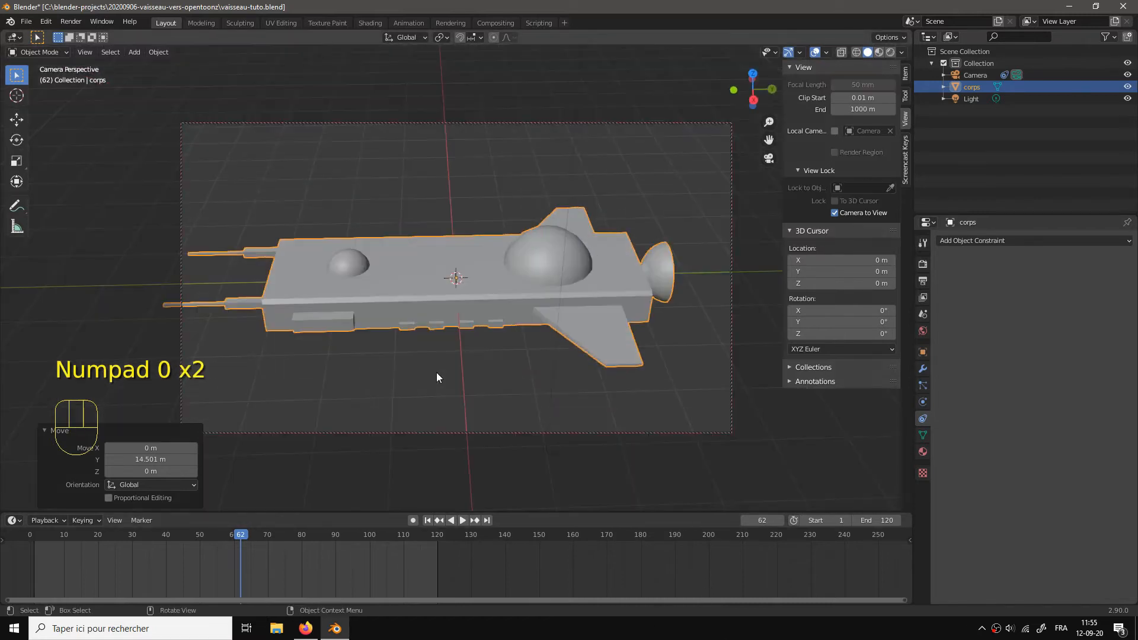
{"action": "scroll", "coordinate": [462, 380], "scroll_direction": "up", "scroll_amount": 5}
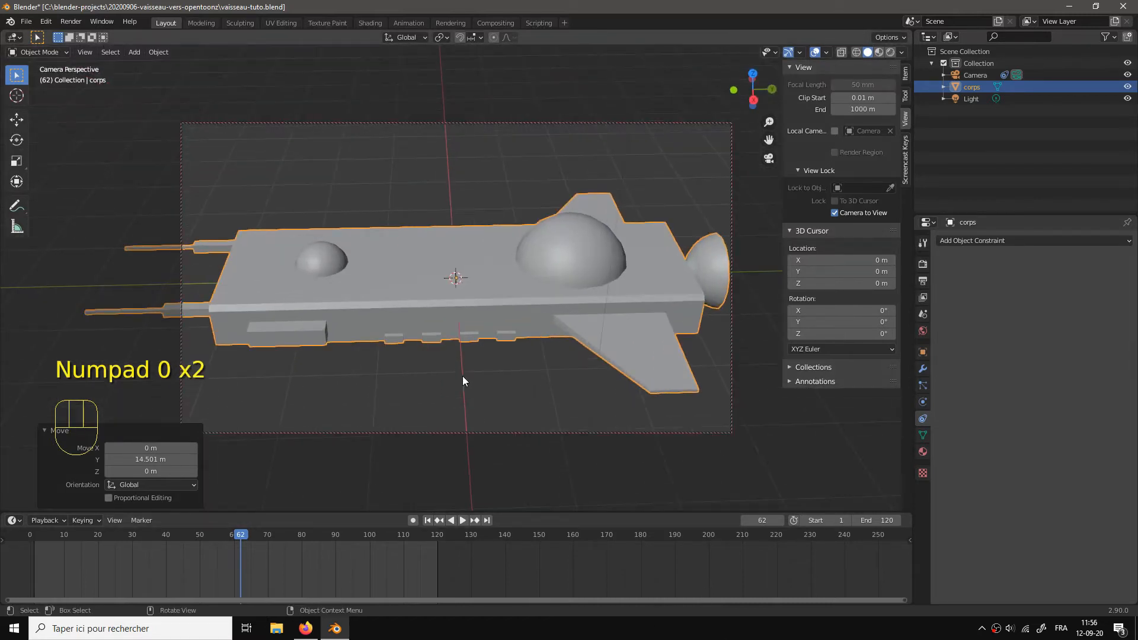
{"action": "scroll", "coordinate": [462, 380], "scroll_direction": "up", "scroll_amount": 3}
{"action": "mouse_move", "coordinate": [463, 375]}
{"action": "left_mouse_down"}
{"action": "mouse_move", "coordinate": [465, 361]}
{"action": "mouse_move", "coordinate": [457, 394]}
{"action": "mouse_move", "coordinate": [468, 376]}
{"action": "left_mouse_up"}
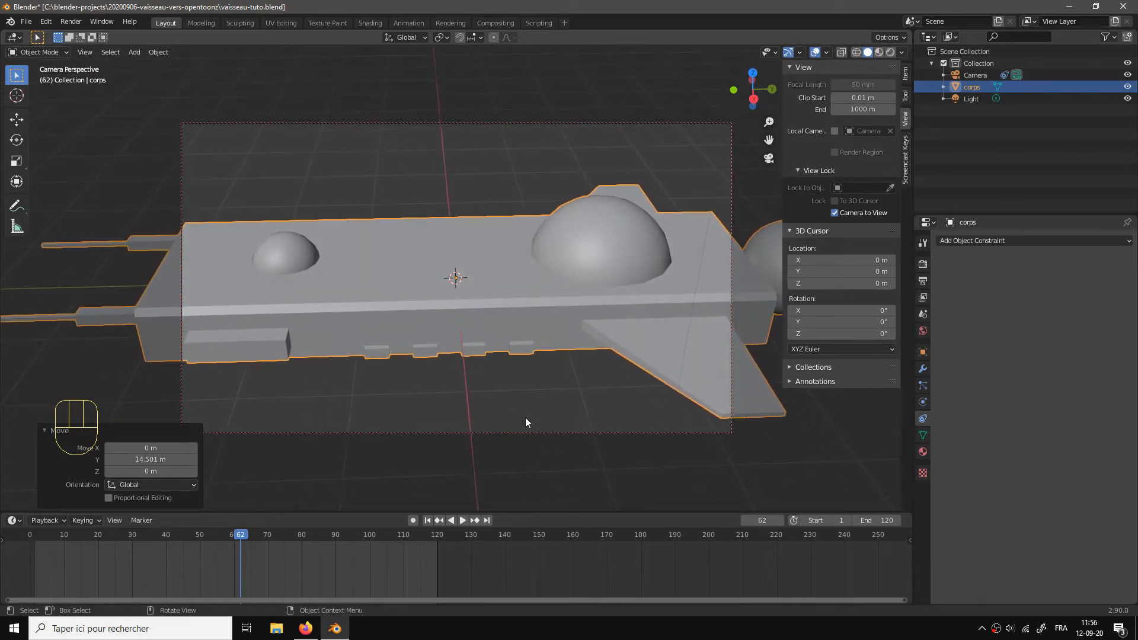
{"action": "left_click_drag", "start_coordinate": [527, 436], "coordinate": [523, 381]}
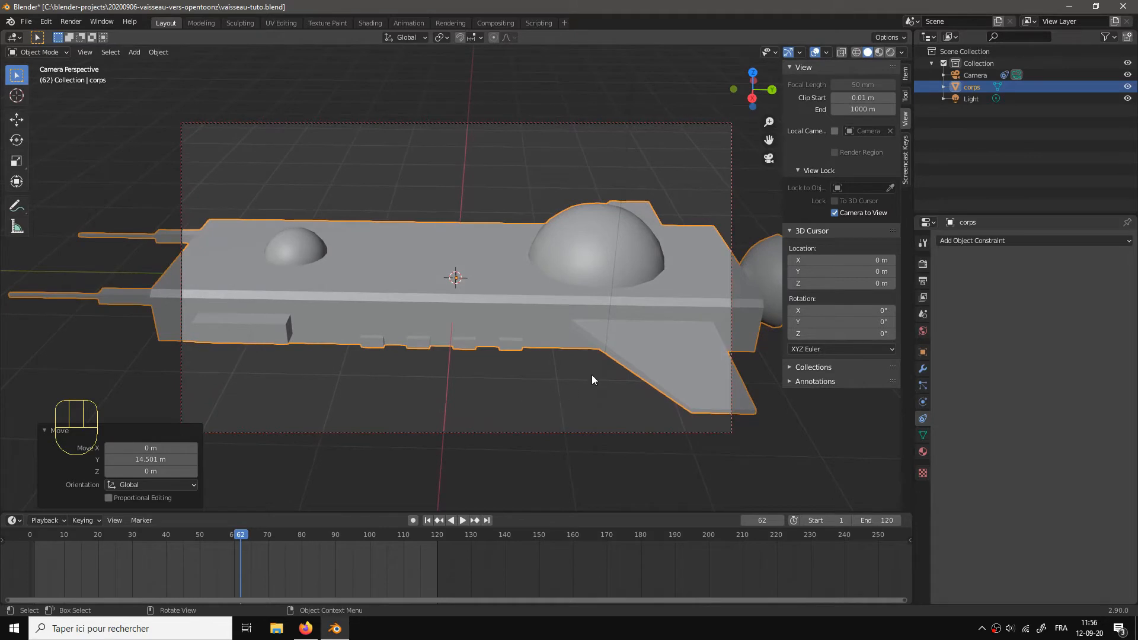
Step: Frame the selected spaceship in the camera view, and bring the locked camera back in close with an adjusted angle
{"action": "key", "text": "KP_Decimal"}
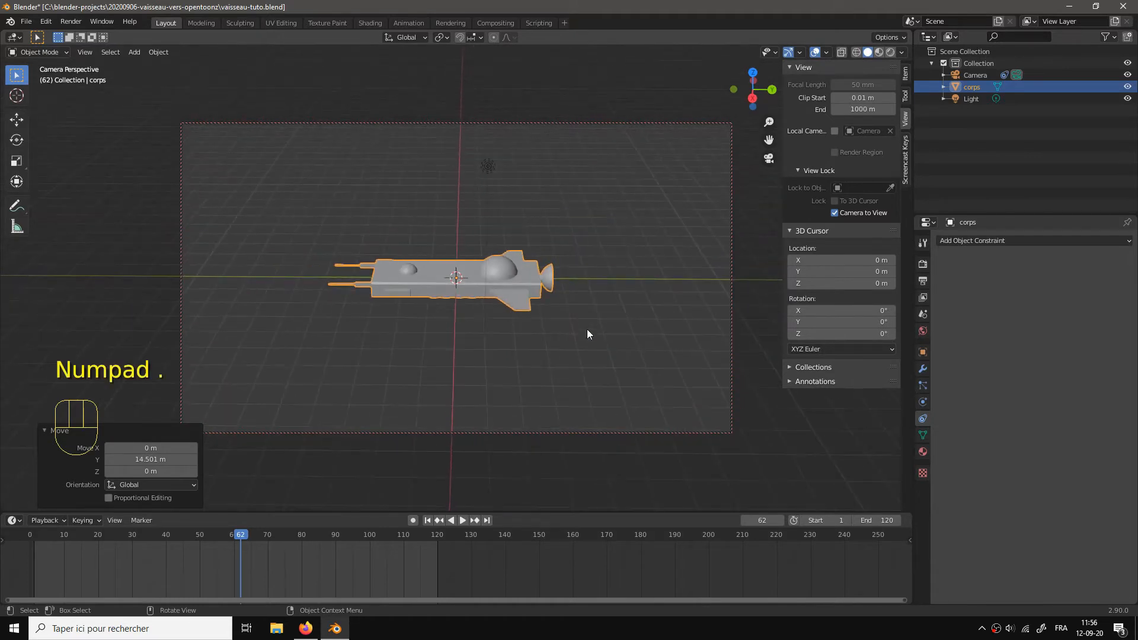
{"action": "scroll", "coordinate": [587, 329], "scroll_direction": "up", "scroll_amount": 10}
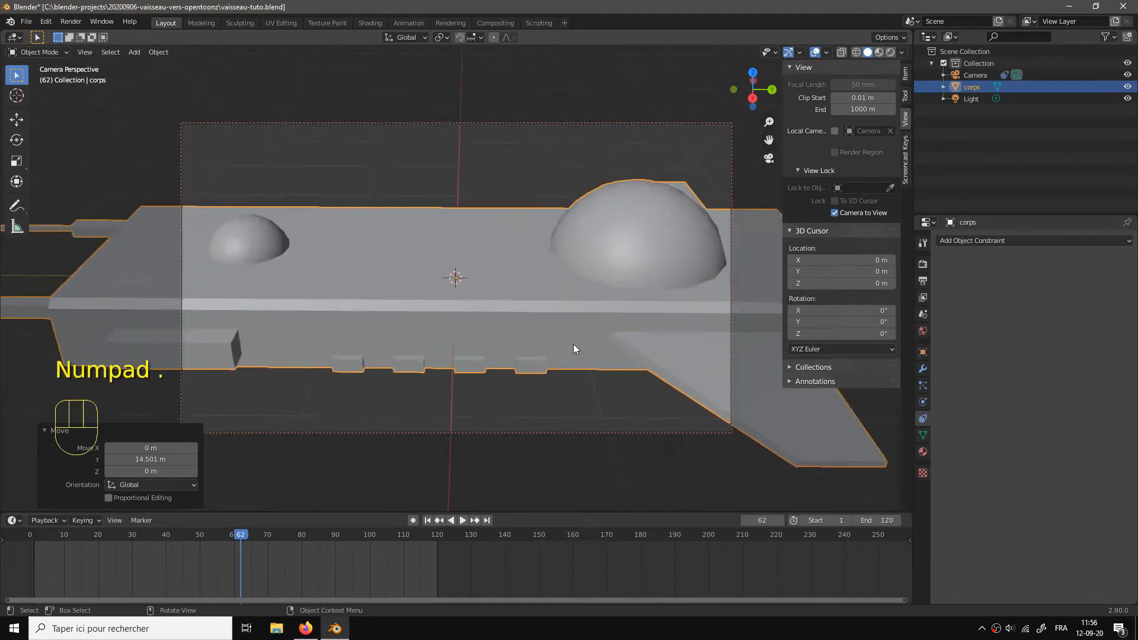
{"action": "scroll", "coordinate": [571, 344], "scroll_direction": "down", "scroll_amount": 3}
{"action": "left_click_drag", "start_coordinate": [568, 344], "coordinate": [540, 378]}
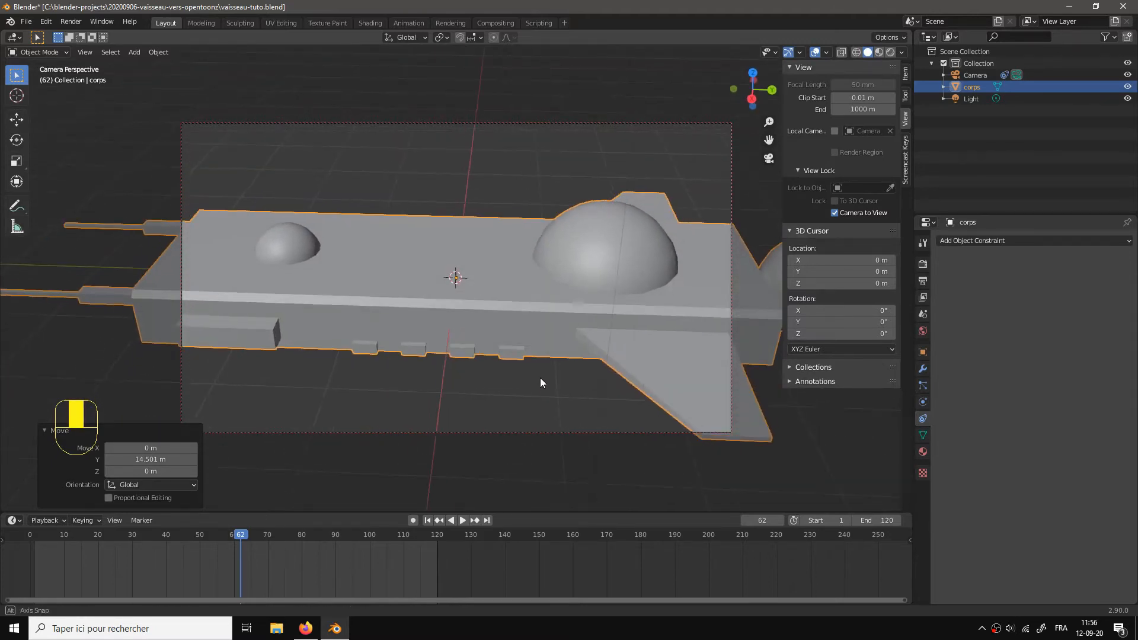
Step: Play the timeline, return to frame 1, and replay it to check the close camera framing, stopping at frame 56
{"action": "key", "text": "space"}
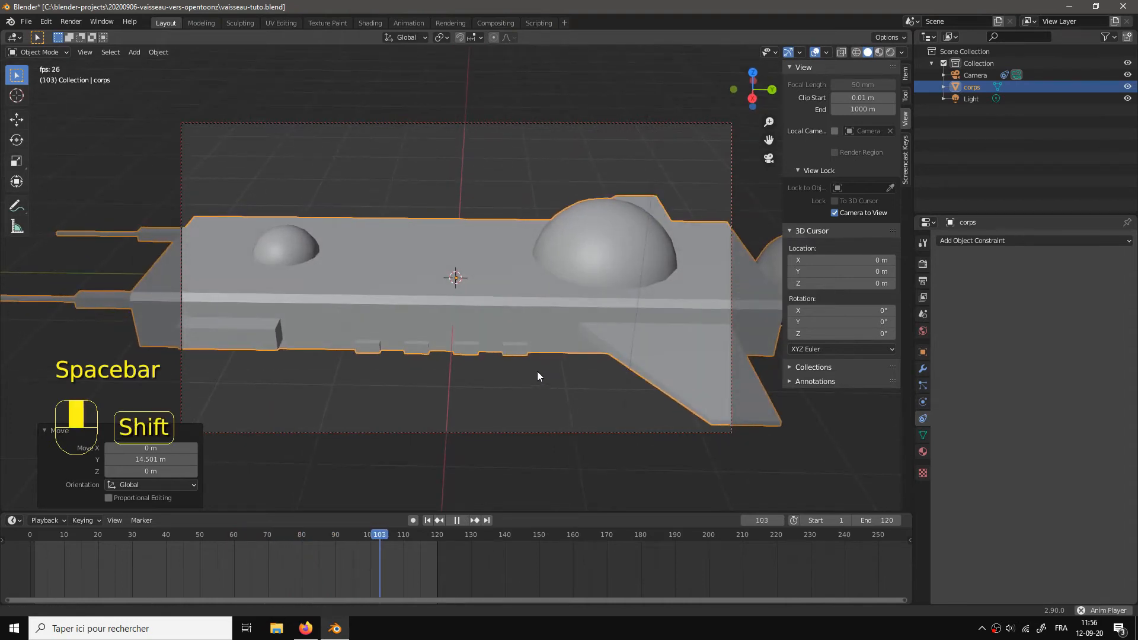
{"action": "key", "text": "space"}
{"action": "left_click", "coordinate": [427, 520]}
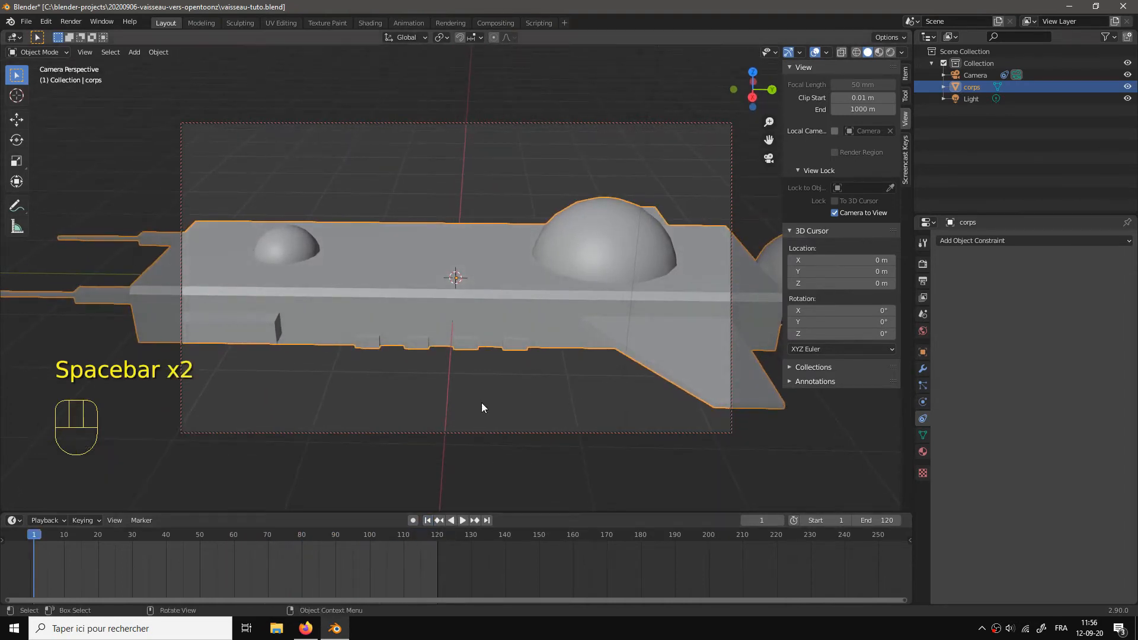
{"action": "key", "text": "space"}
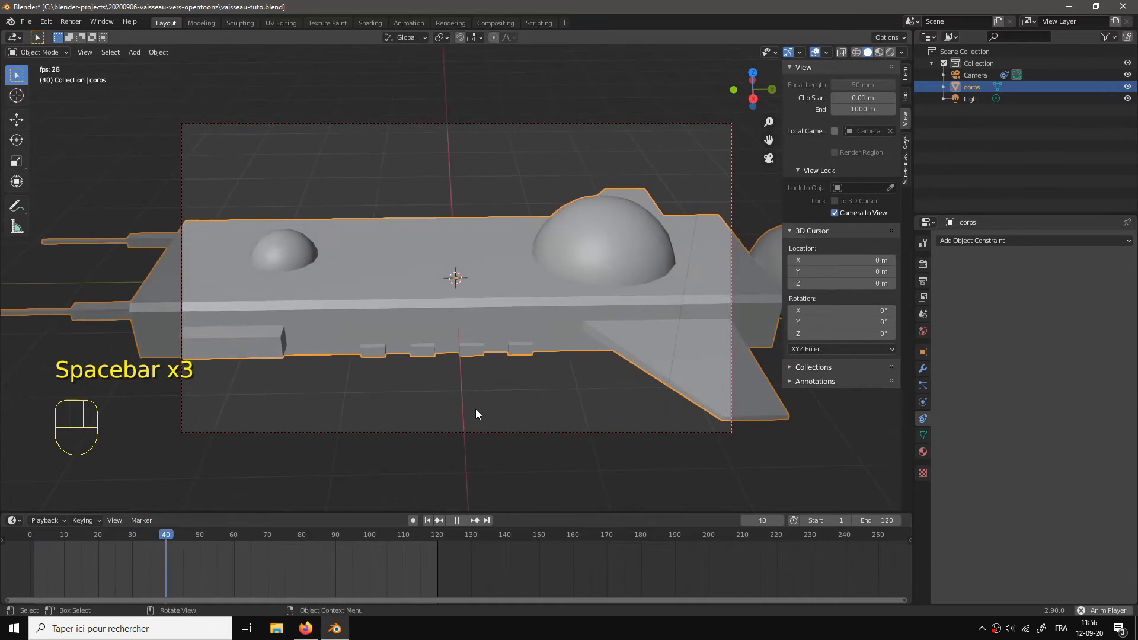
{"action": "key", "text": "space"}
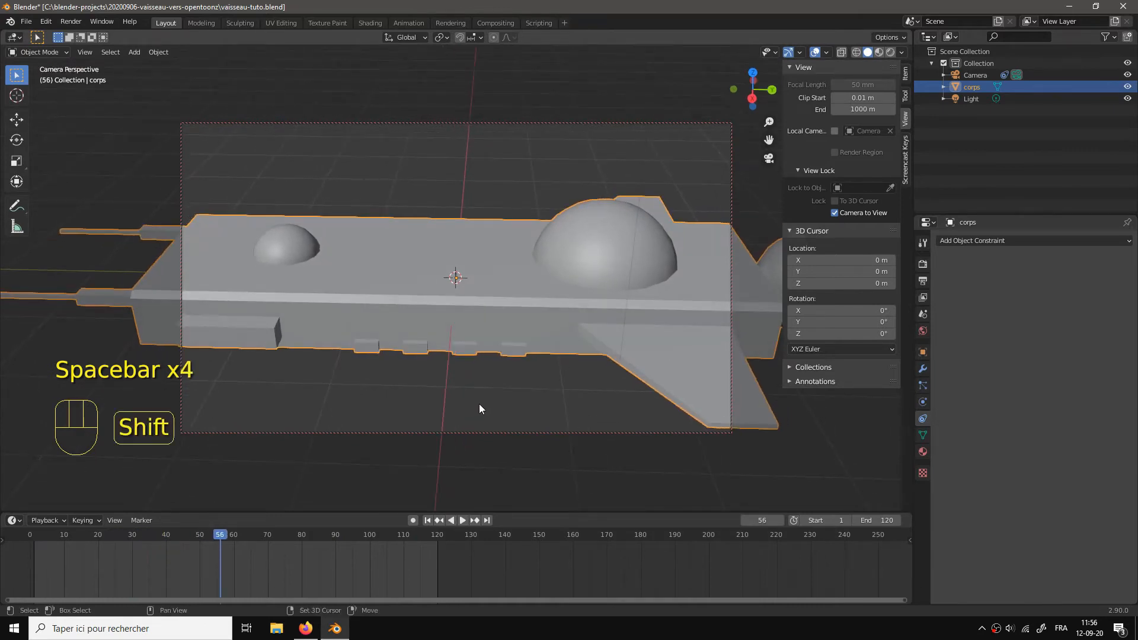
Step: Orbit and zoom the locked camera to a slightly raised side view with the spaceship's hull filling the frame
{"action": "mouse_move", "coordinate": [479, 403]}
{"action": "left_mouse_down"}
{"action": "mouse_move", "coordinate": [486, 378]}
{"action": "mouse_move", "coordinate": [496, 393]}
{"action": "left_mouse_up"}
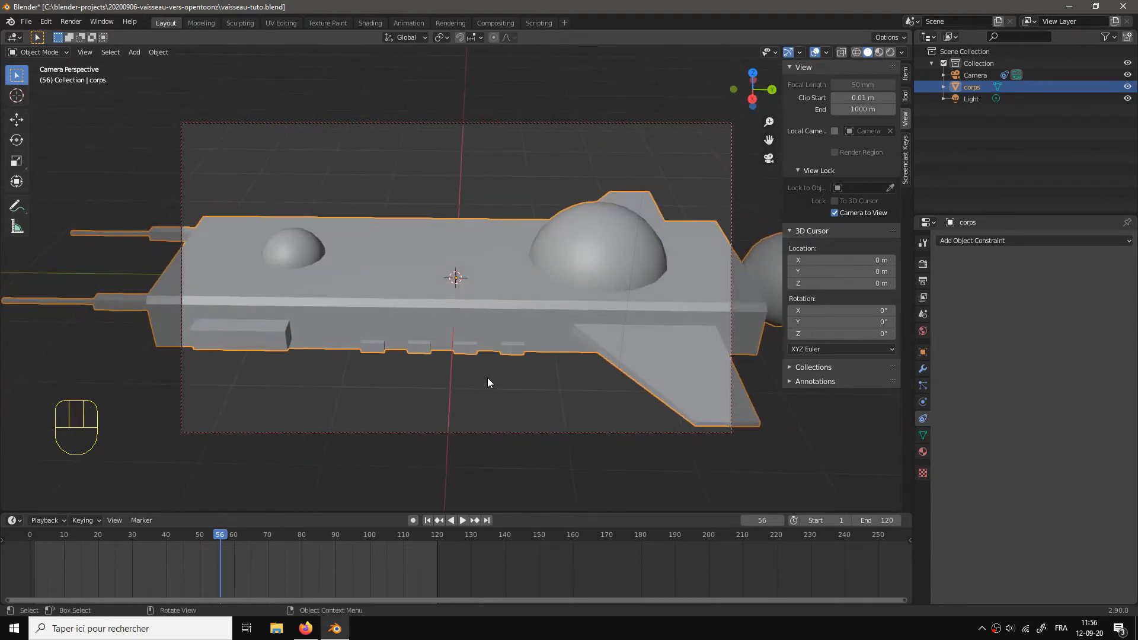
{"action": "left_click_drag", "start_coordinate": [505, 290], "coordinate": [479, 293]}
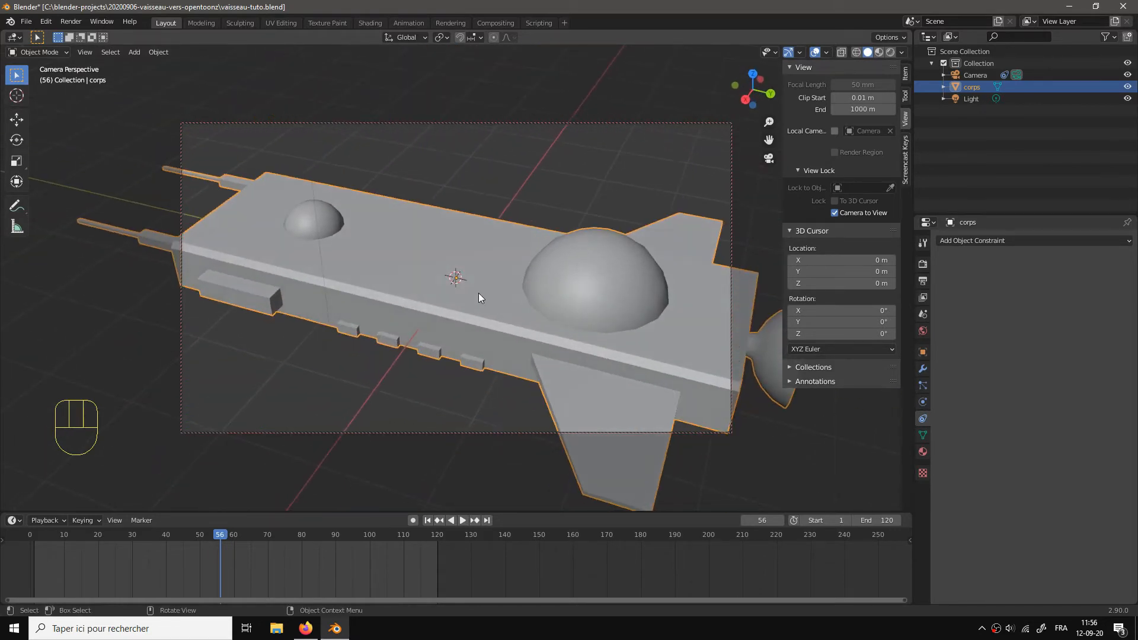
{"action": "left_click_drag", "start_coordinate": [546, 302], "coordinate": [563, 301]}
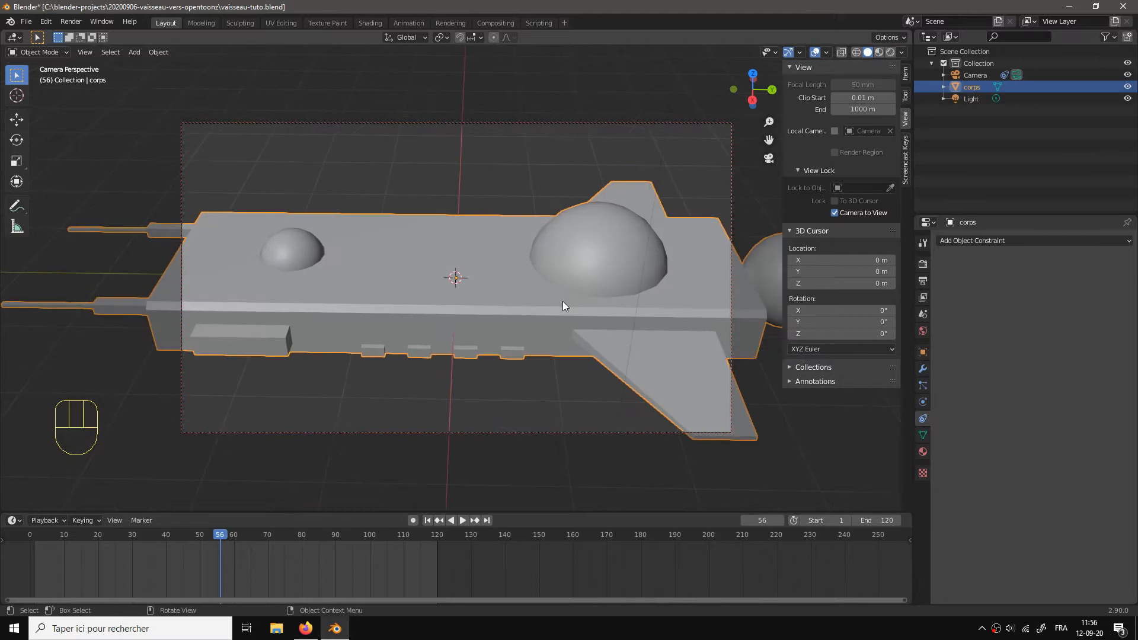
{"action": "scroll", "coordinate": [563, 302], "scroll_direction": "down", "scroll_amount": 4}
{"action": "scroll", "coordinate": [563, 301], "scroll_direction": "up", "scroll_amount": 3}
{"action": "scroll", "coordinate": [563, 301], "scroll_direction": "down", "scroll_amount": 3}
{"action": "scroll", "coordinate": [563, 301], "scroll_direction": "up", "scroll_amount": 7}
{"action": "scroll", "coordinate": [564, 302], "scroll_direction": "down", "scroll_amount": 5}
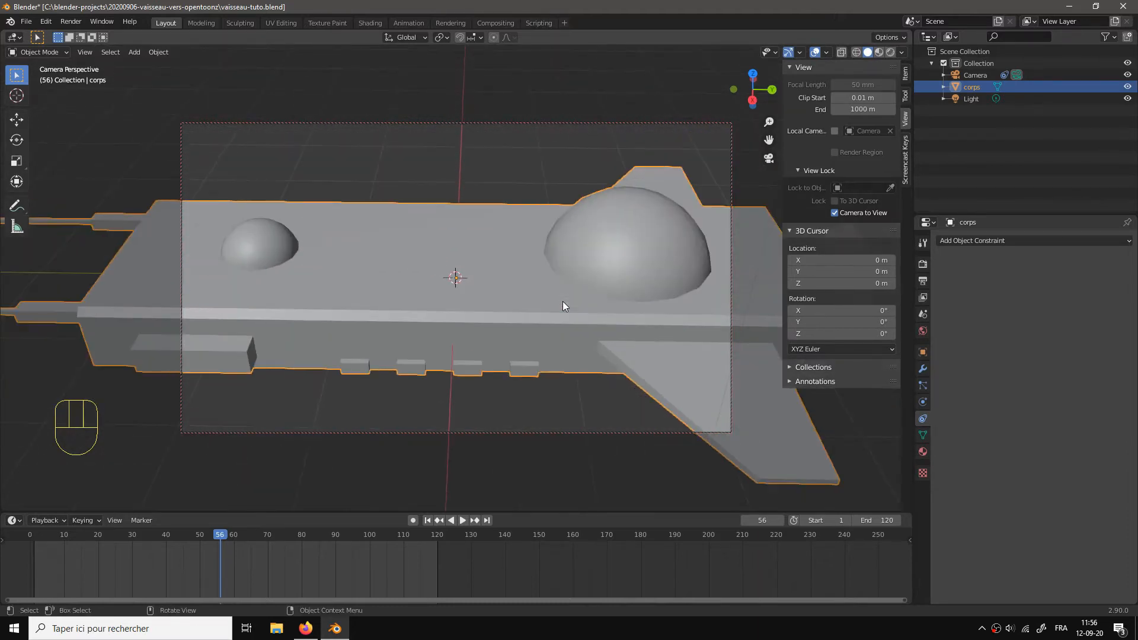
{"action": "left_click_drag", "start_coordinate": [563, 302], "coordinate": [585, 321]}
{"action": "scroll", "coordinate": [566, 320], "scroll_direction": "up", "scroll_amount": 2}
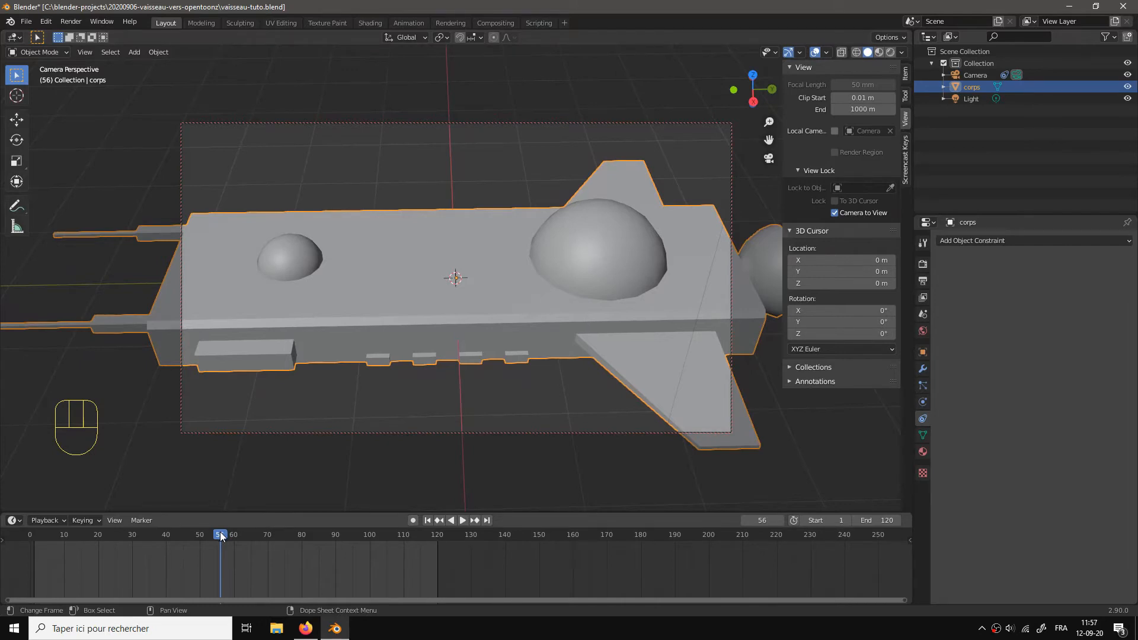
Step: At frame 1, turn on auto keying and move the spaceship about 39.3 m along the Y axis to key its start position
{"action": "left_click_drag", "start_coordinate": [220, 537], "coordinate": [41, 537]}
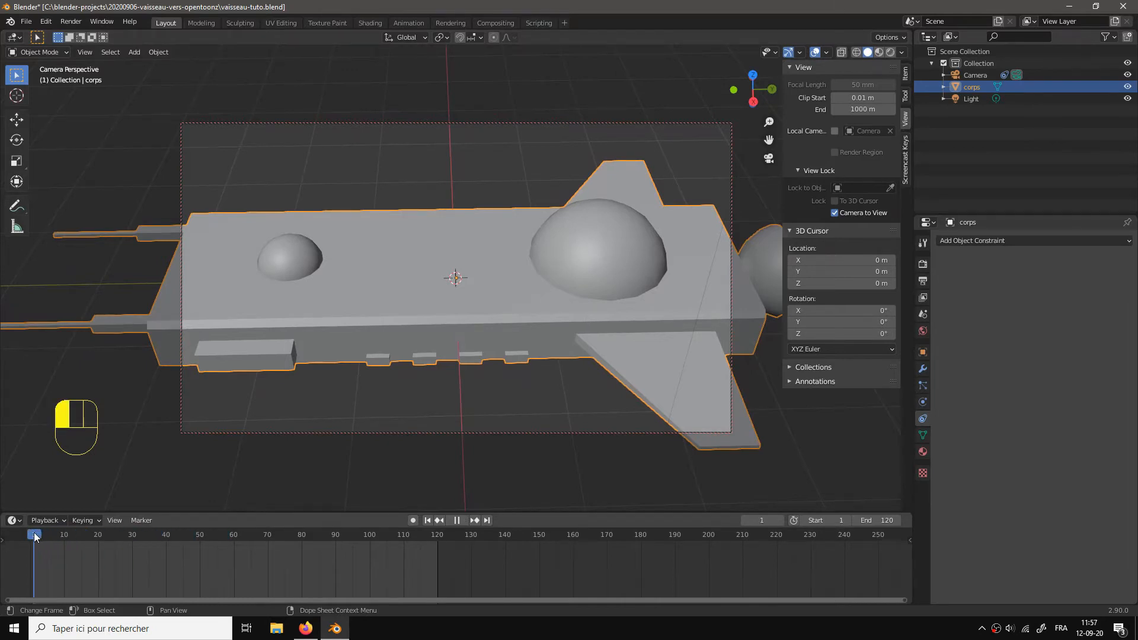
{"action": "left_click", "coordinate": [413, 521]}
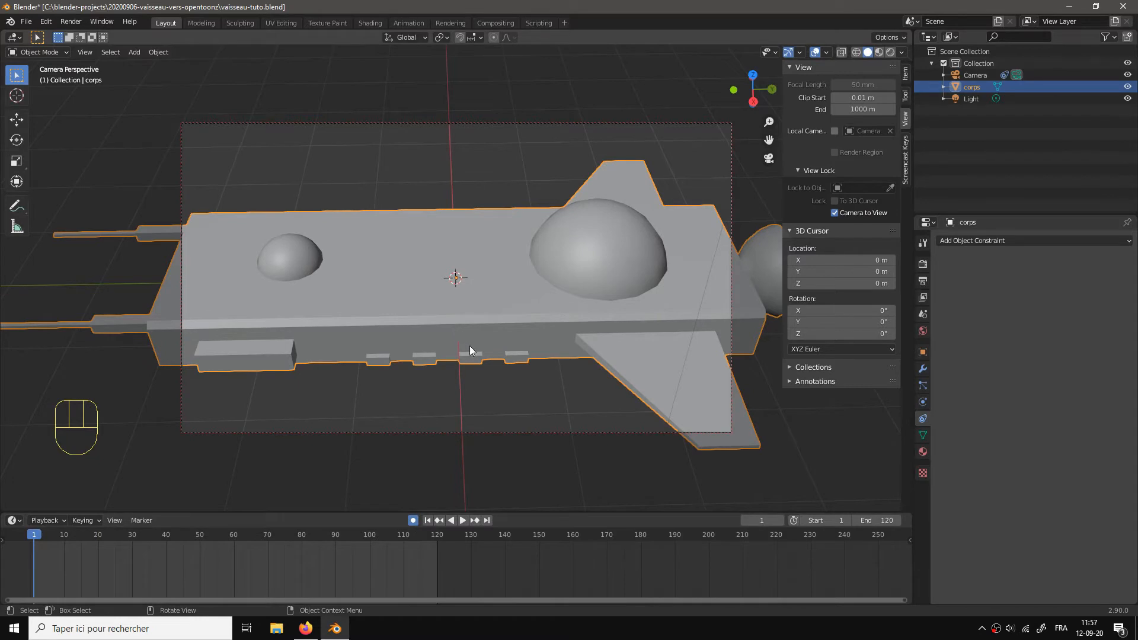
{"action": "key", "text": "g"}
{"action": "key", "text": "y"}
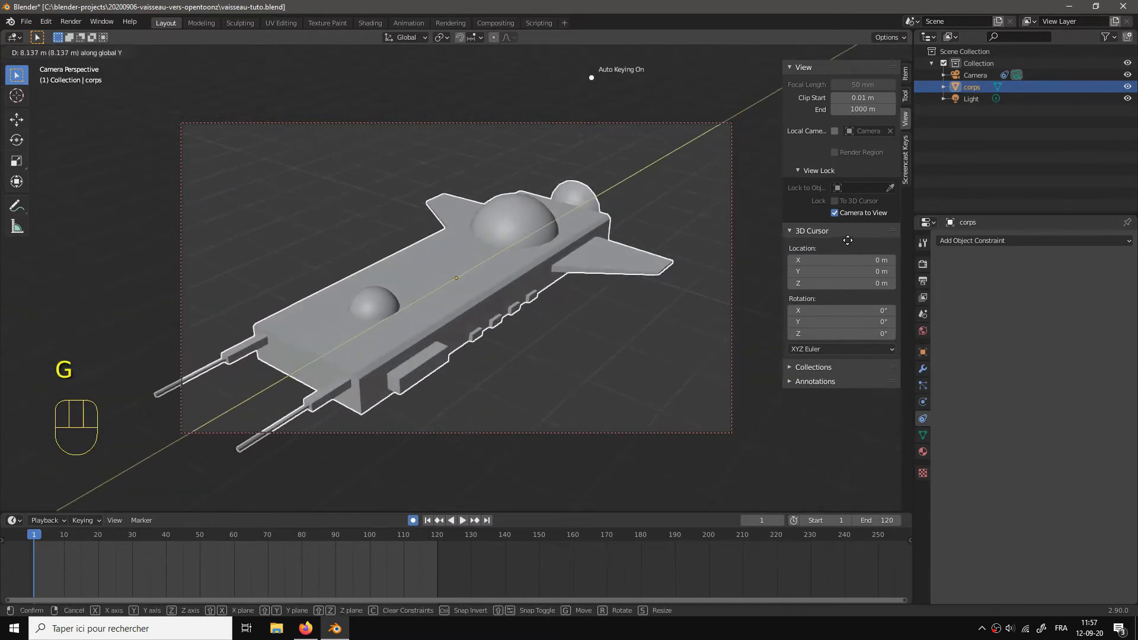
{"action": "left_click", "coordinate": [173, 430]}
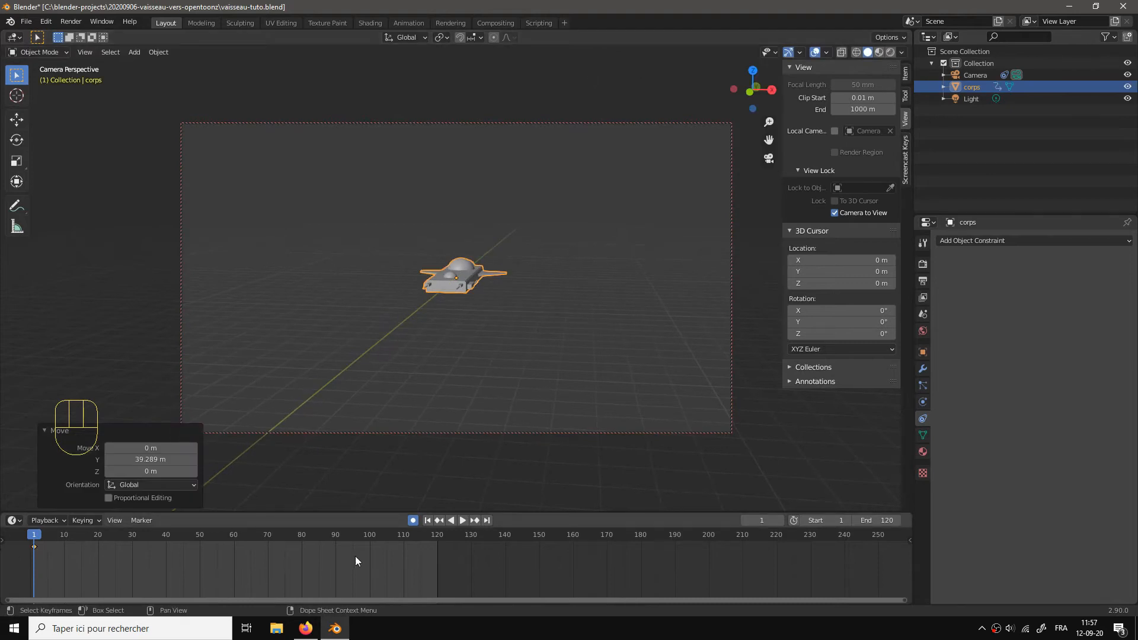
Step: At frame 120, move the spaceship about -69 m along the Y axis to key its end position
{"action": "left_click", "coordinate": [439, 535]}
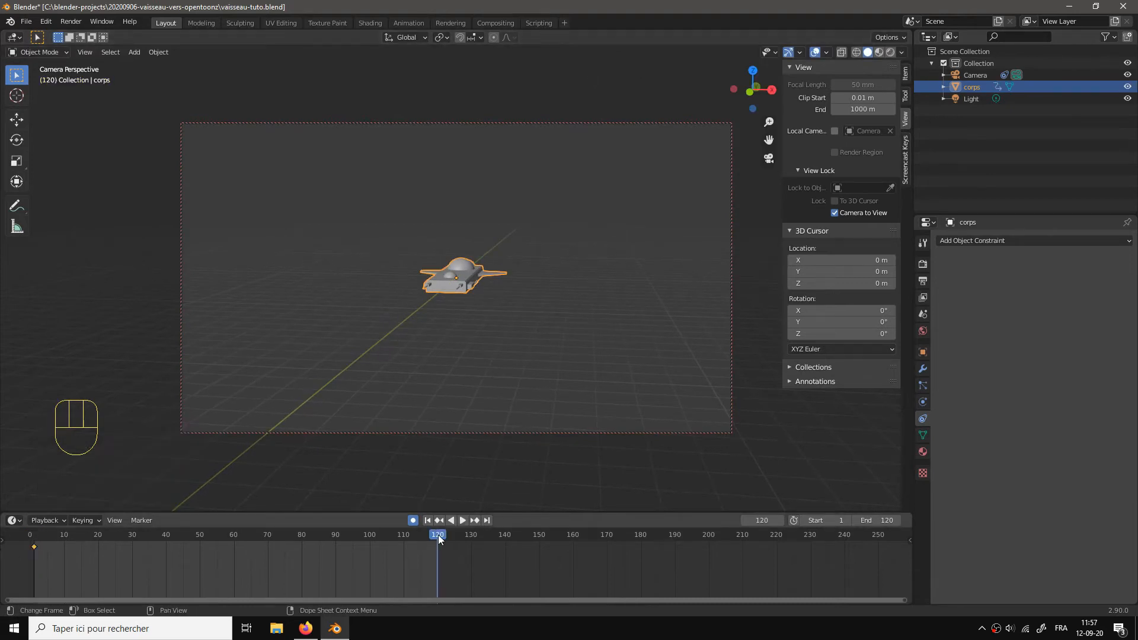
{"action": "key", "text": "g"}
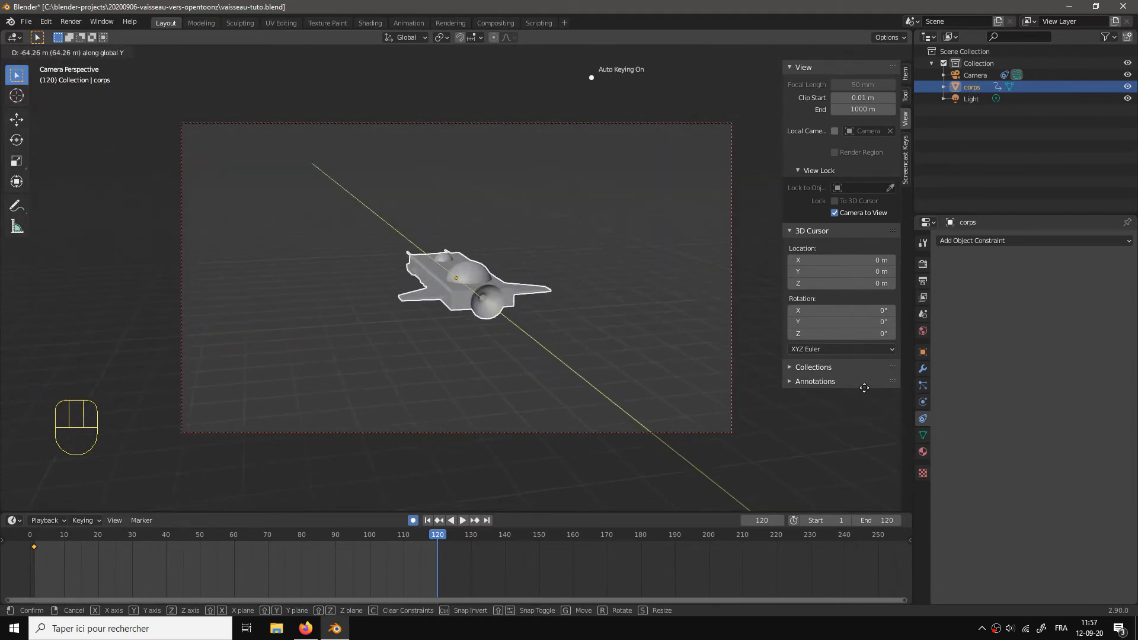
{"action": "left_click", "coordinate": [912, 417]}
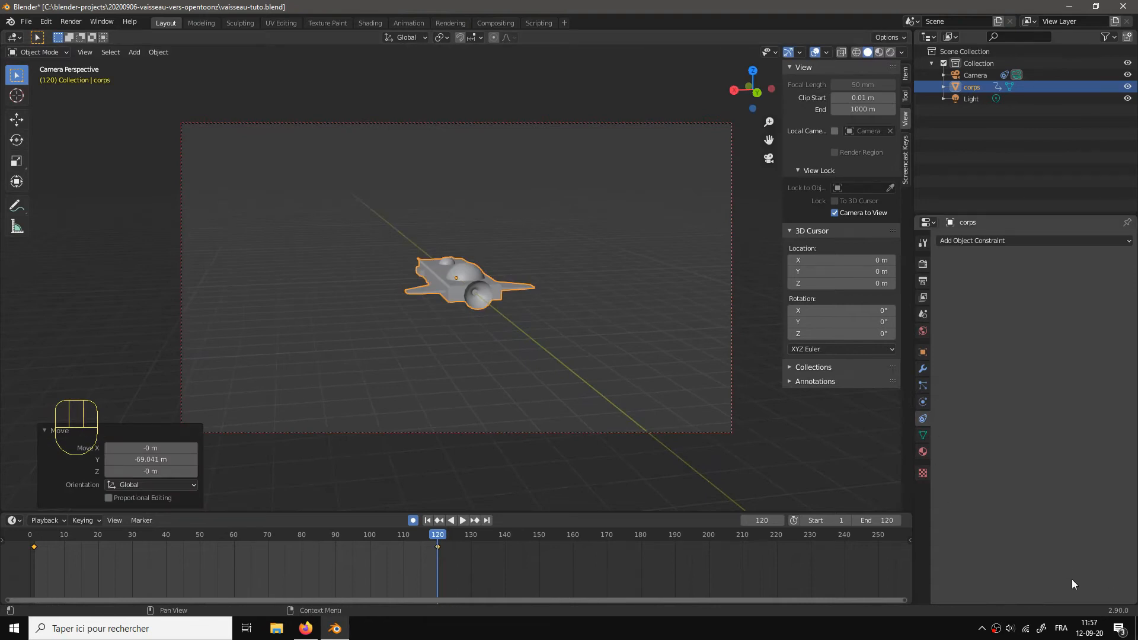
Step: Play the flyby from frame 1 to check the spaceship's motion, pause at frame 53, and return to frame 1
{"action": "left_click", "coordinate": [428, 521]}
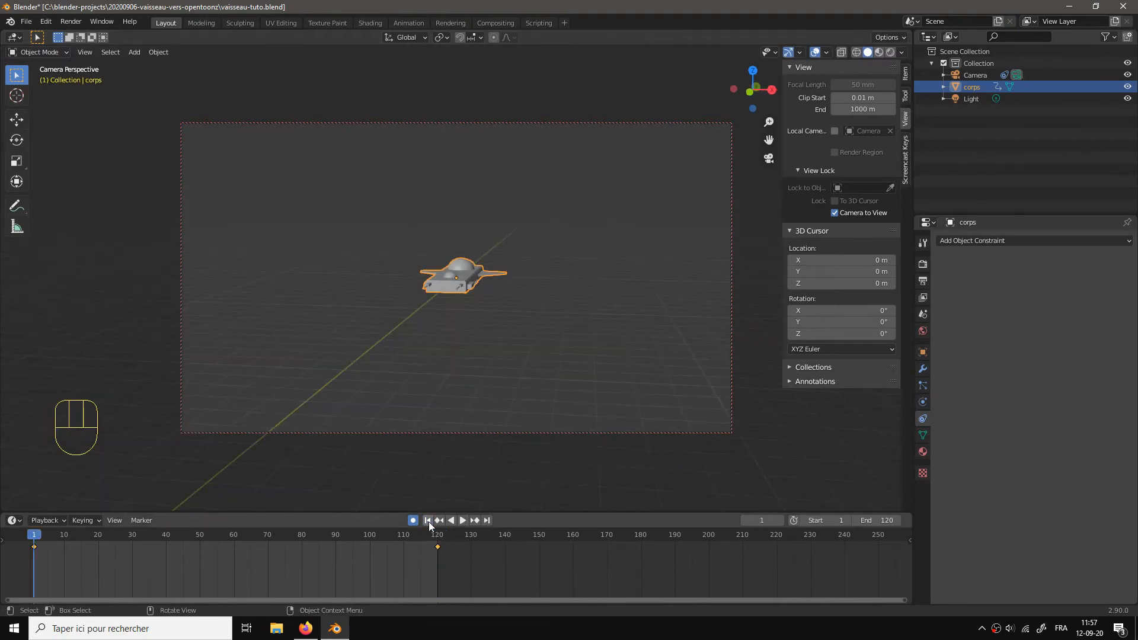
{"action": "key", "text": "space"}
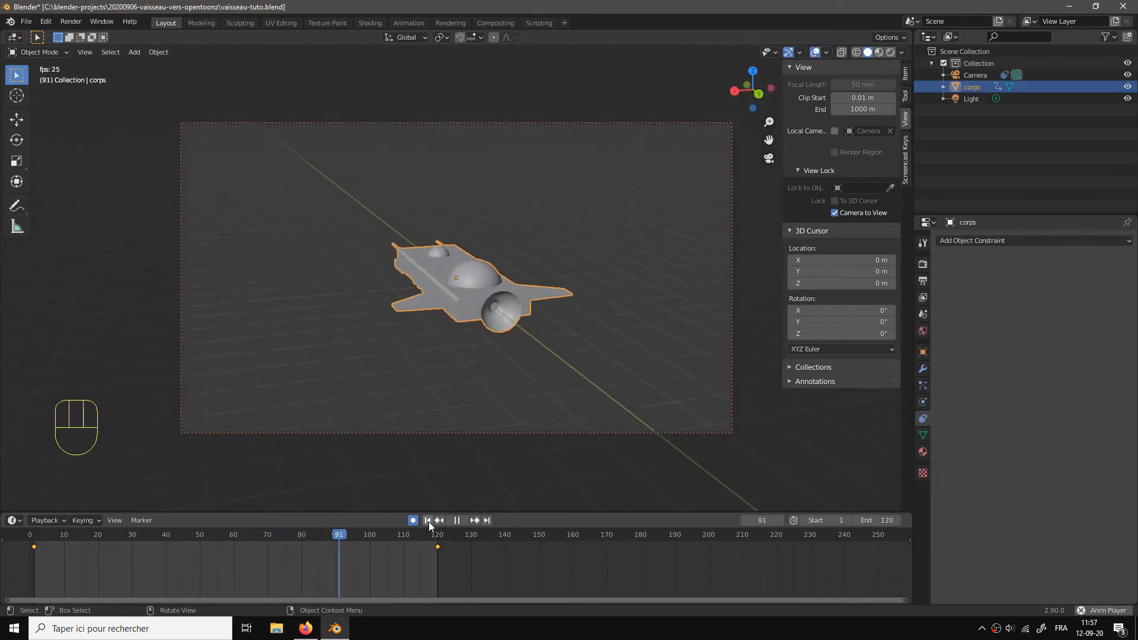
{"action": "key", "text": "n"}
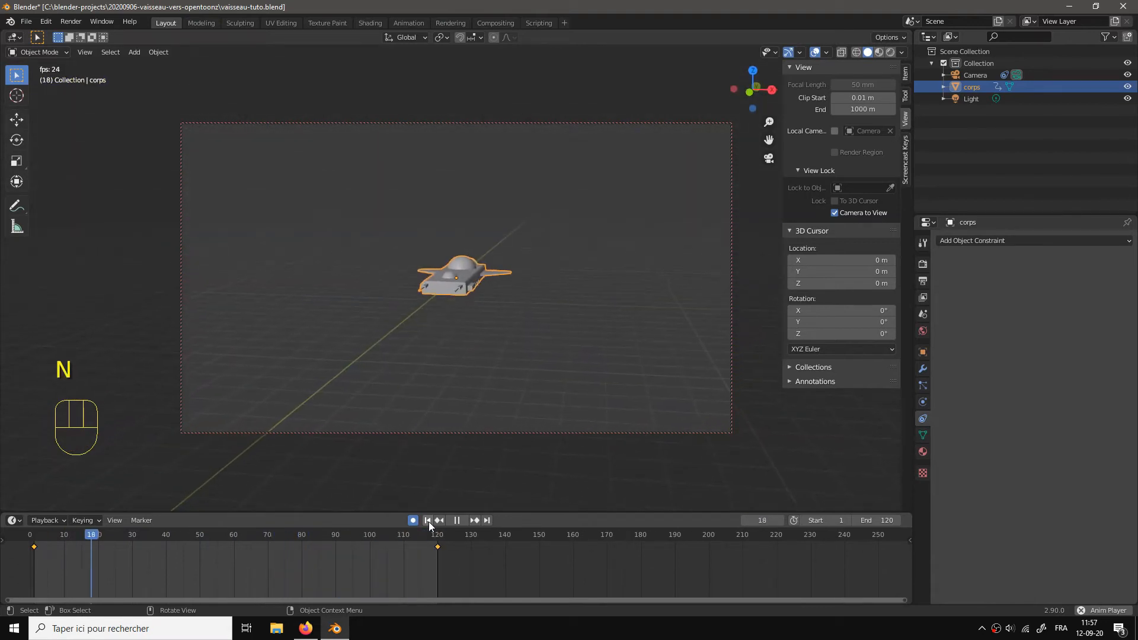
{"action": "key", "text": "space"}
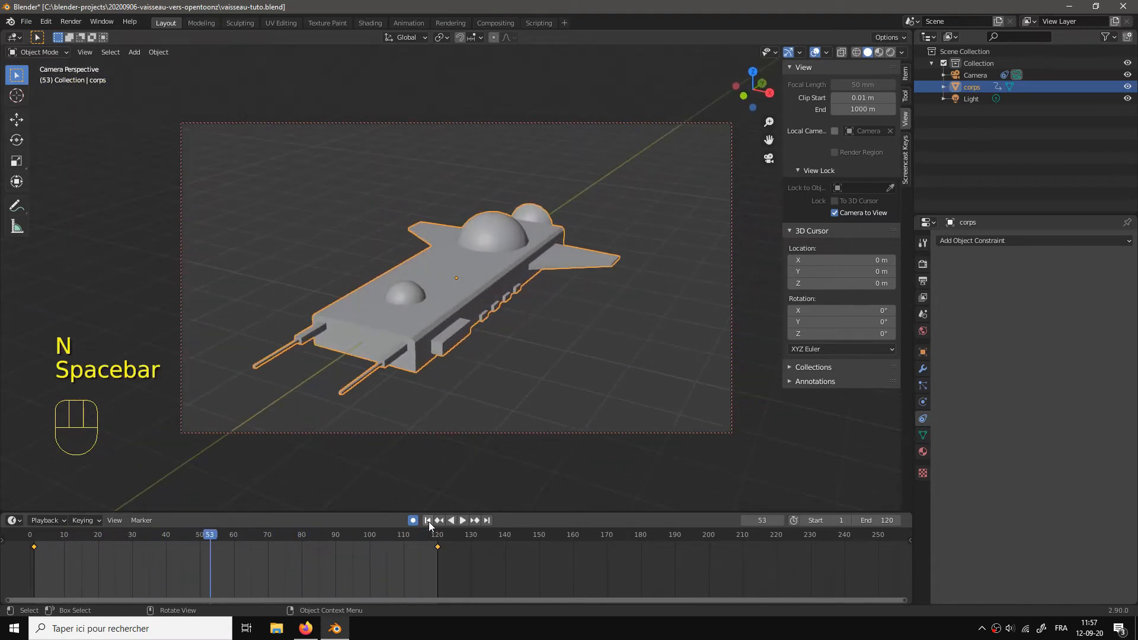
{"action": "key", "text": "n"}
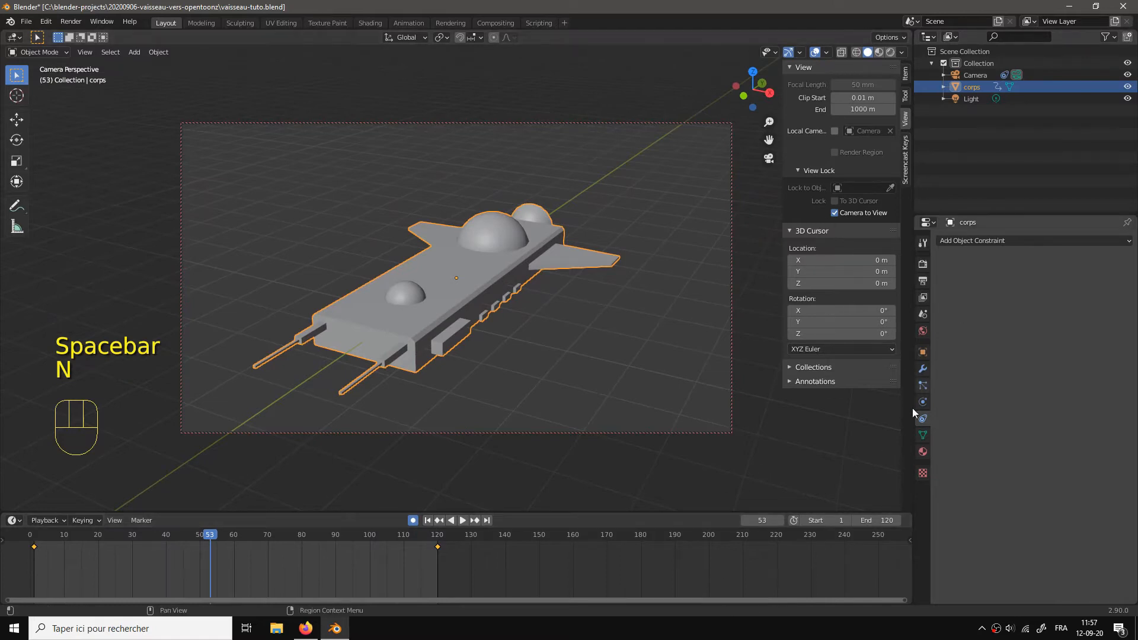
{"action": "left_click", "coordinate": [428, 520]}
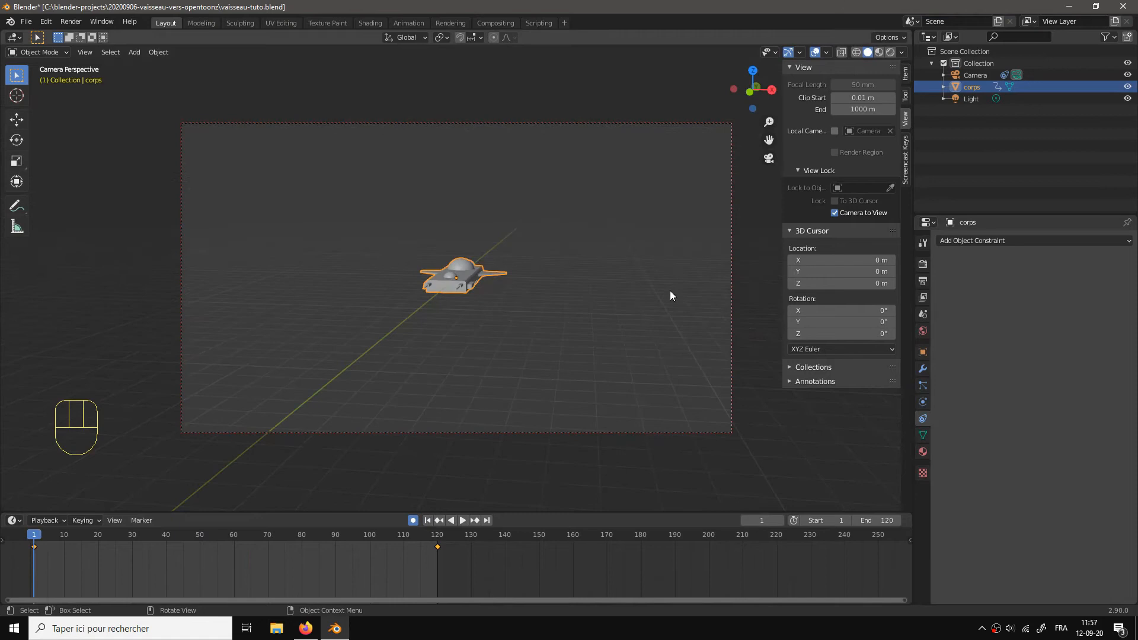
Step: Leave the camera view to look over the scene, hide the viewport's sidebar, and return to the camera view
{"action": "key", "text": "KP_0"}
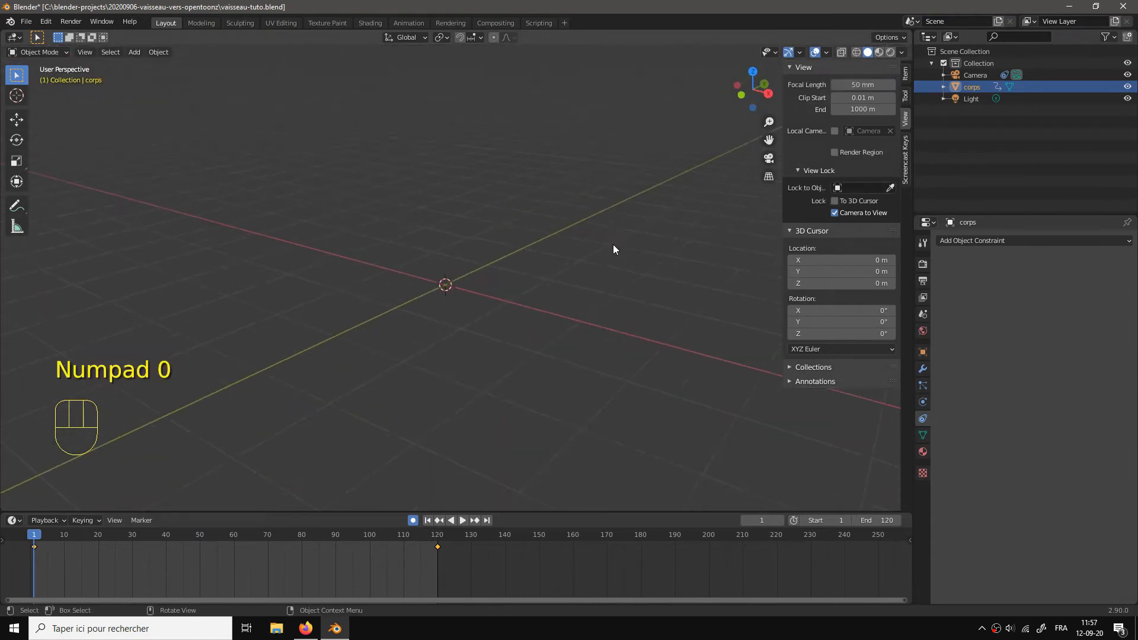
{"action": "key", "text": "n"}
{"action": "left_click_drag", "start_coordinate": [613, 276], "coordinate": [637, 284]}
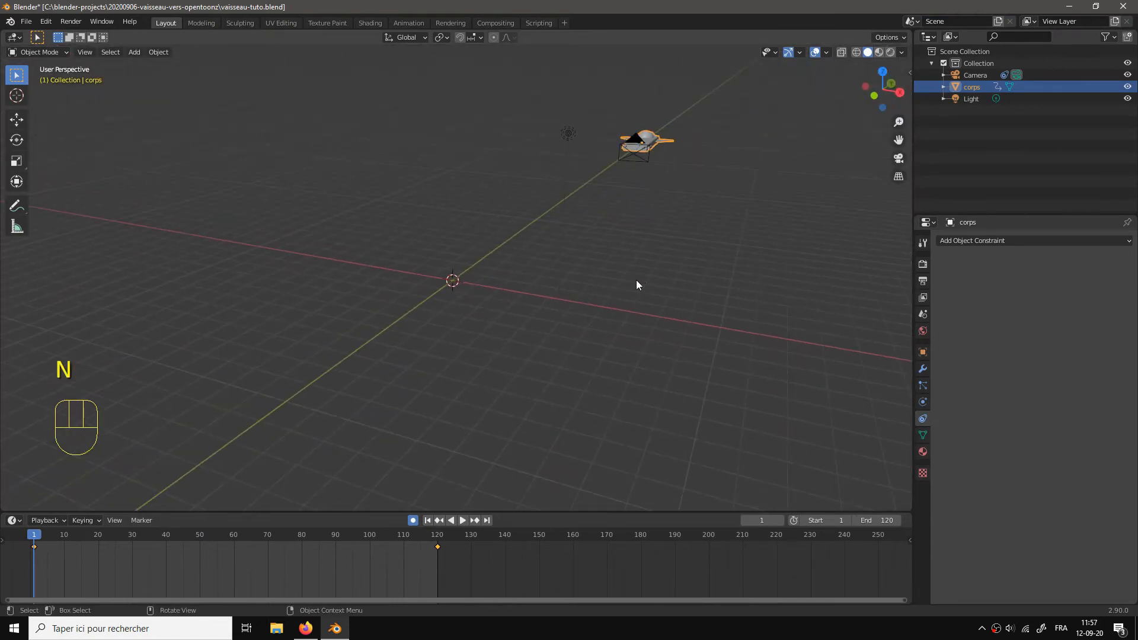
{"action": "key", "text": "KP_0"}
Step: Play the flyby, stop at frame 44, render that frame as a test image, and close the render
{"action": "key", "text": "space"}
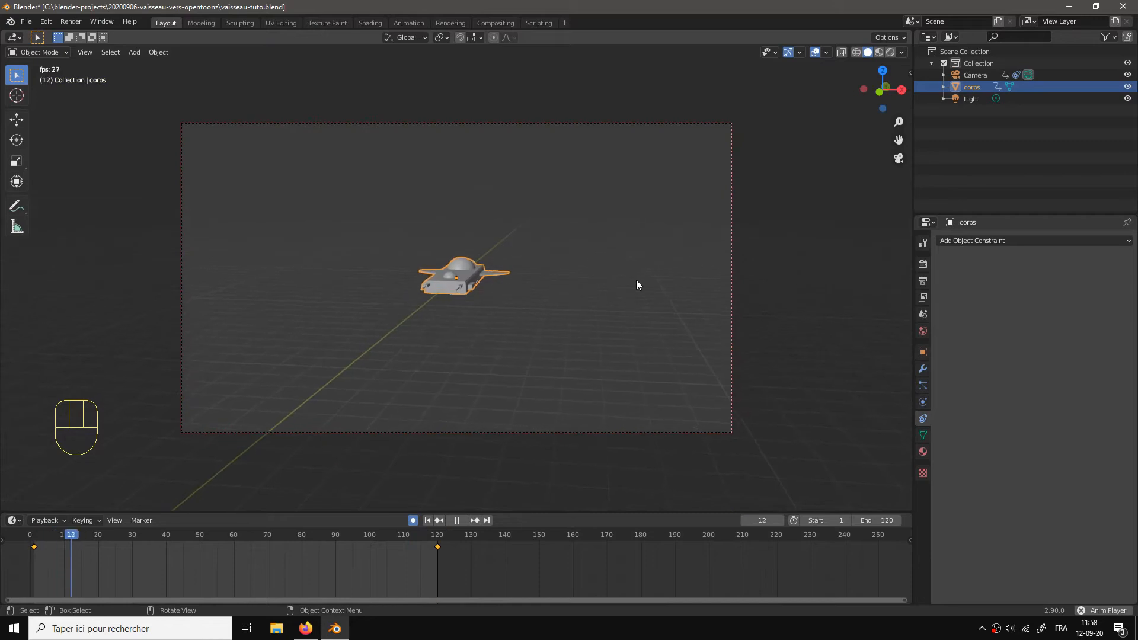
{"action": "key", "text": "space"}
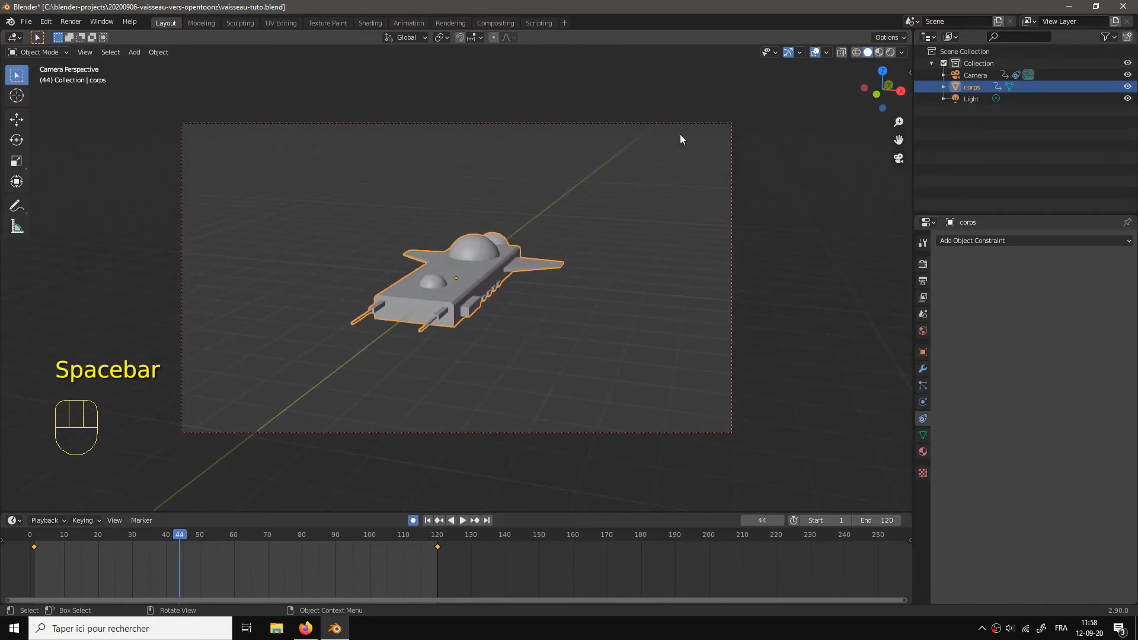
{"action": "key", "text": "F12"}
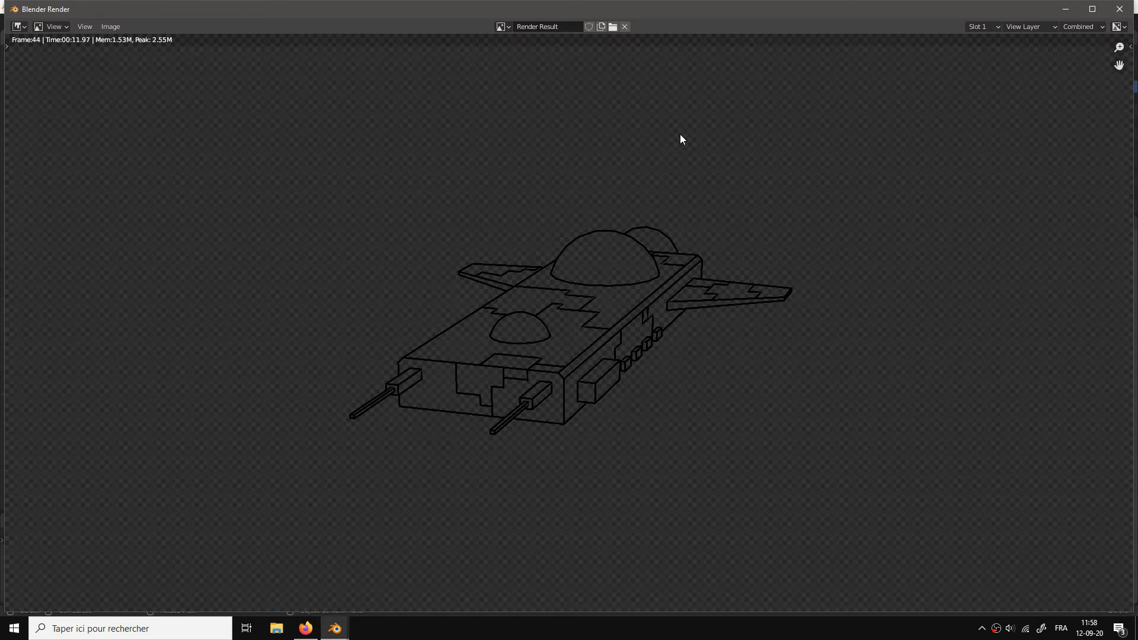
{"action": "left_click", "coordinate": [1120, 9]}
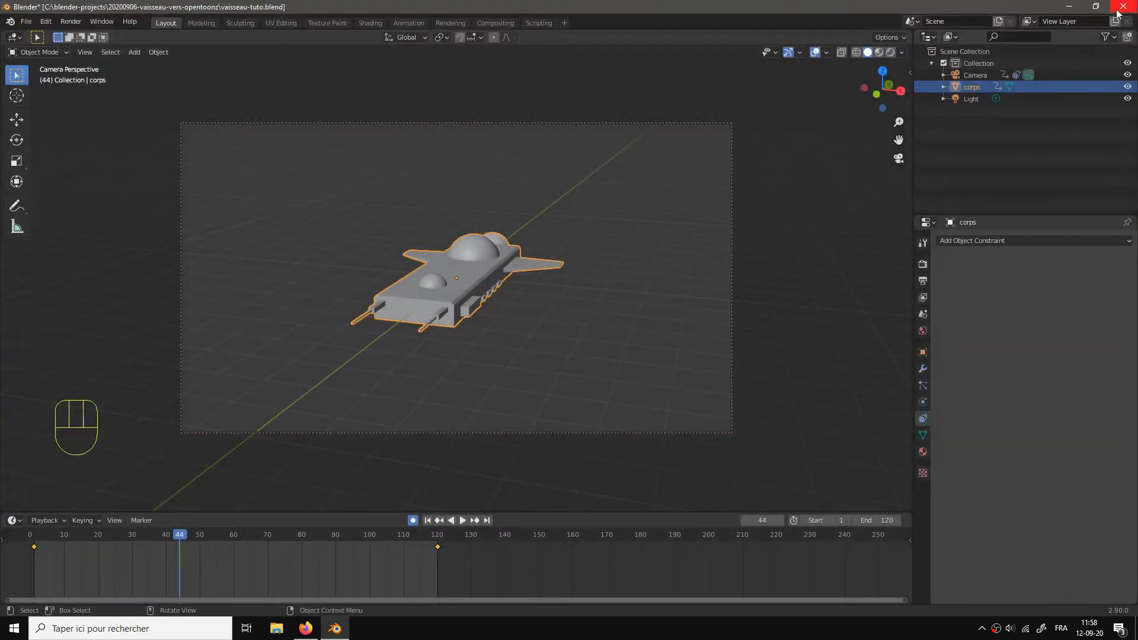
Step: Scrub the timeline to frame 65, render a test image of the close pass, and close the render
{"action": "left_click", "coordinate": [303, 539]}
{"action": "left_click_drag", "start_coordinate": [303, 539], "coordinate": [250, 537]}
{"action": "key", "text": "F12"}
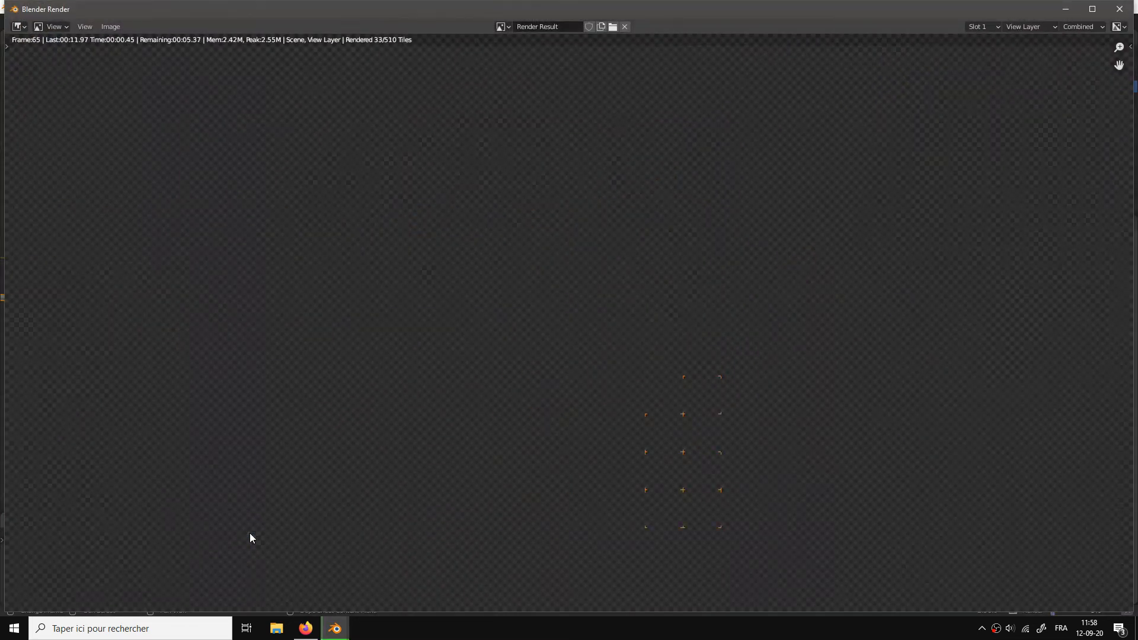
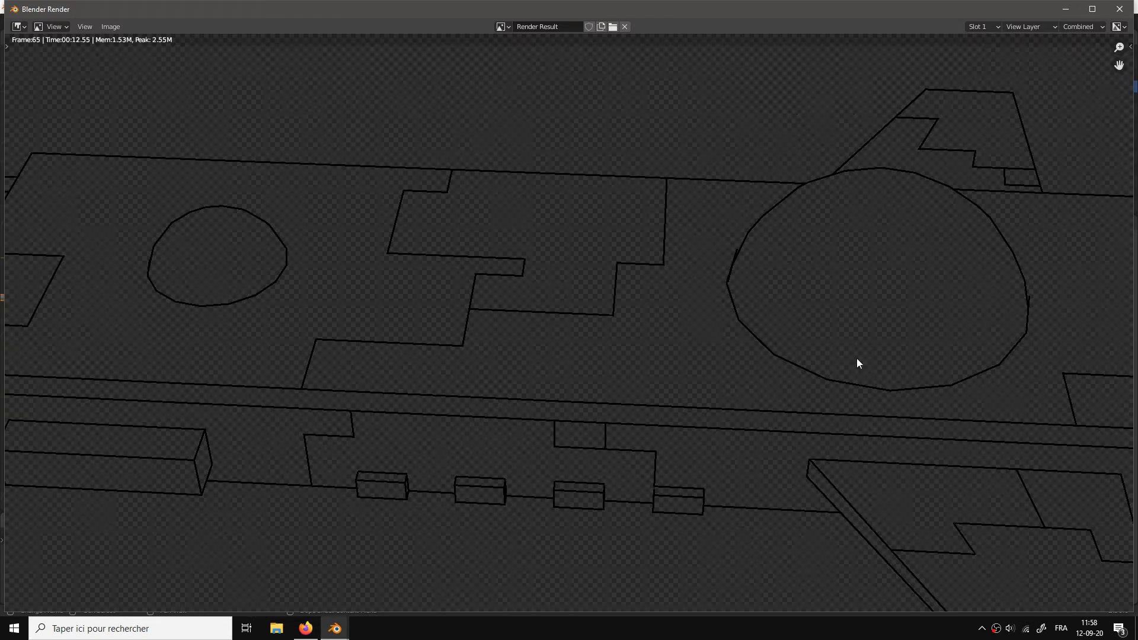
{"action": "left_click", "coordinate": [1119, 9]}
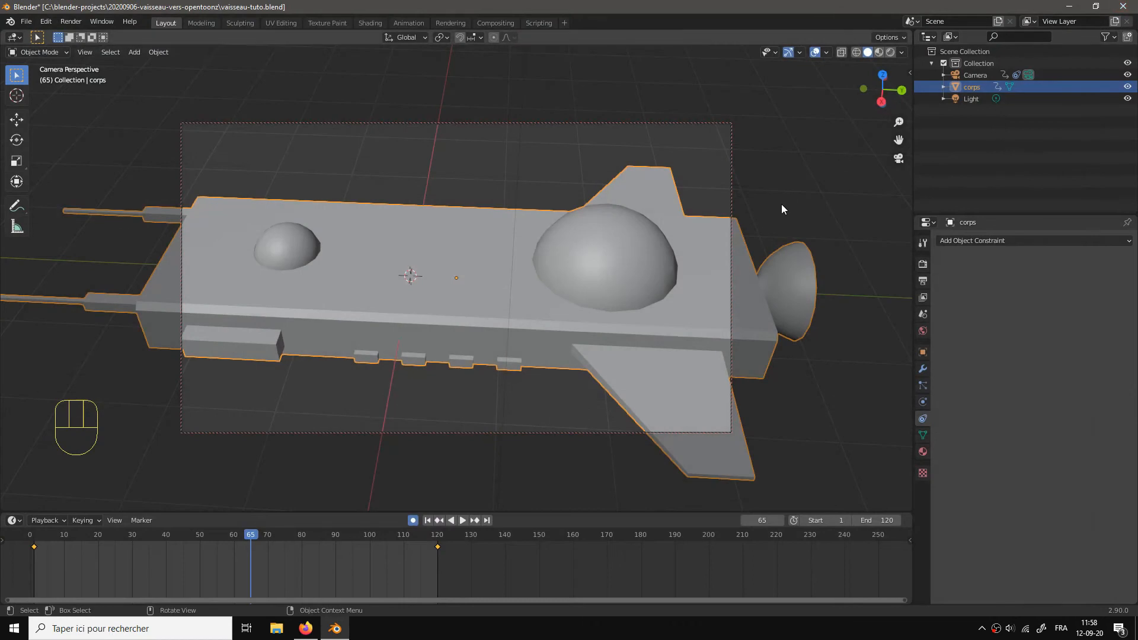
Step: Return to frame 1 and reopen the last render result for another look before closing it
{"action": "left_click", "coordinate": [427, 520]}
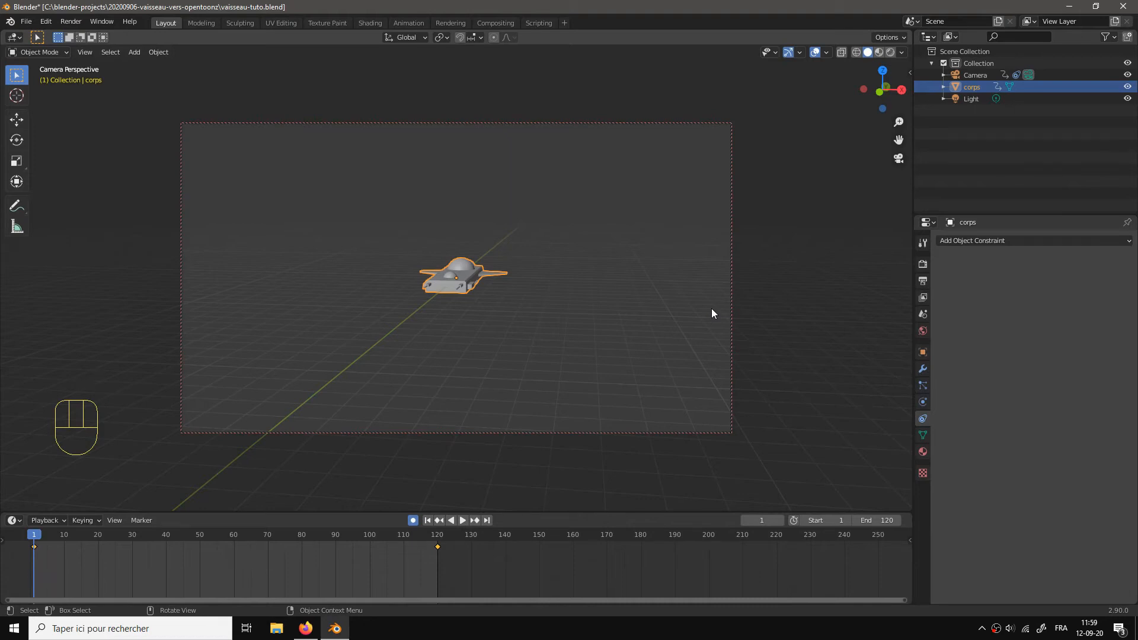
{"action": "key", "text": "F11"}
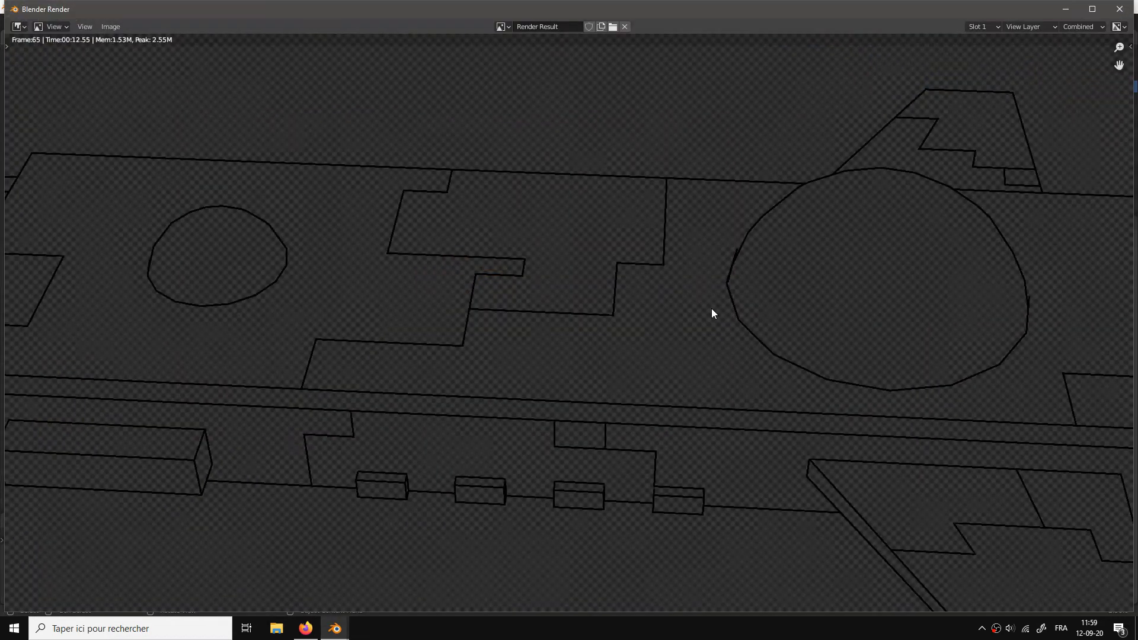
{"action": "left_click", "coordinate": [1122, 12]}
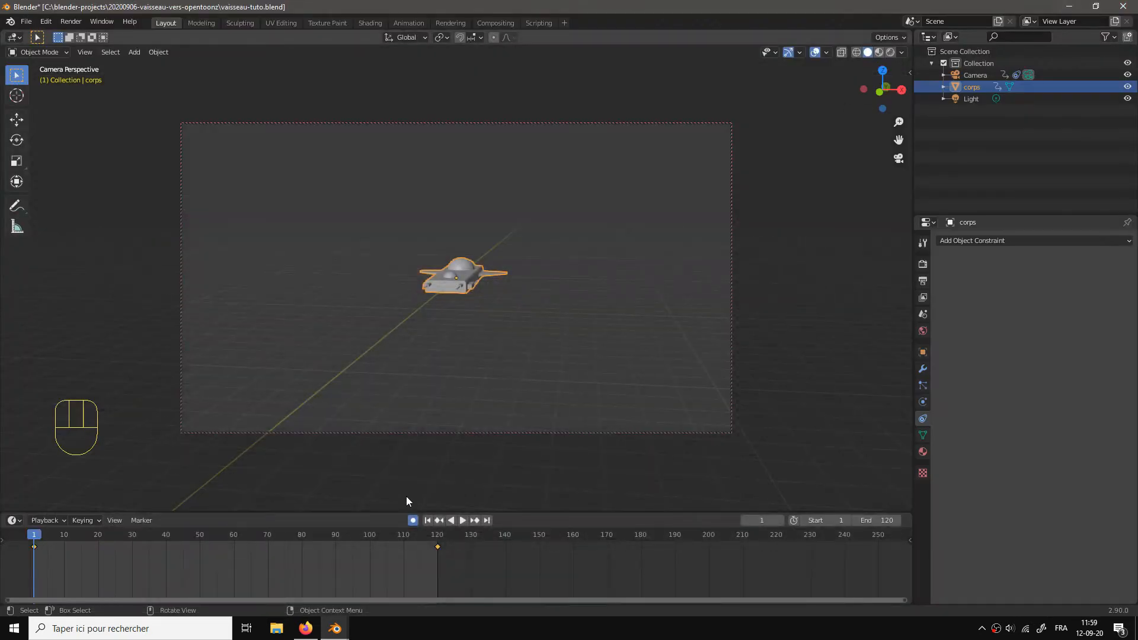
{"action": "left_click", "coordinate": [333, 627]}
{"action": "left_click", "coordinate": [392, 594]}
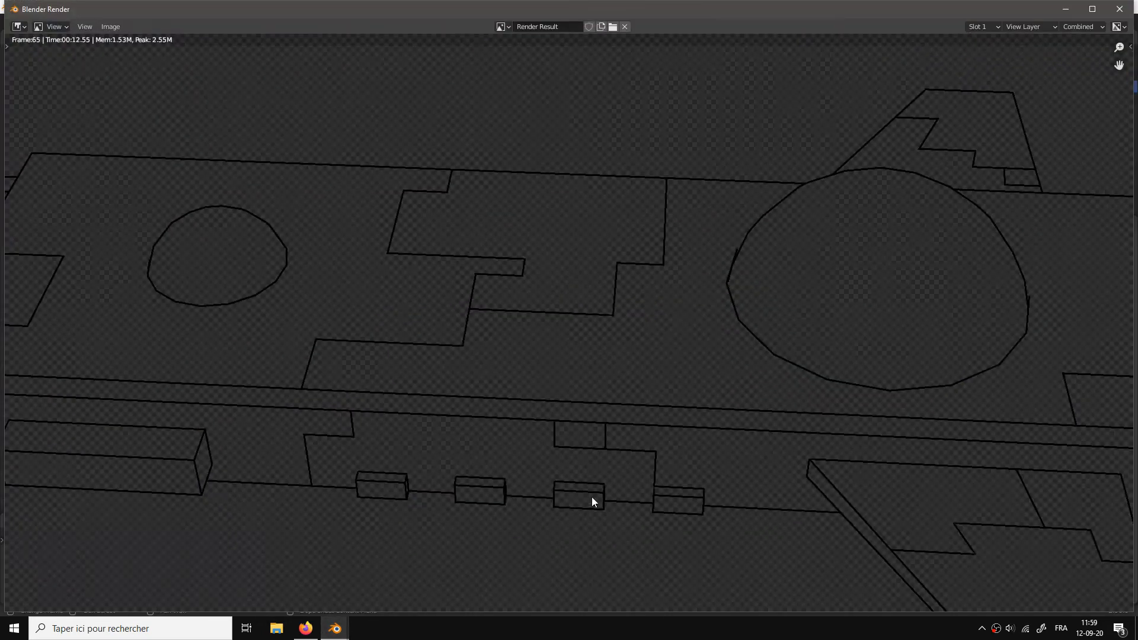
{"action": "left_click", "coordinate": [1123, 8]}
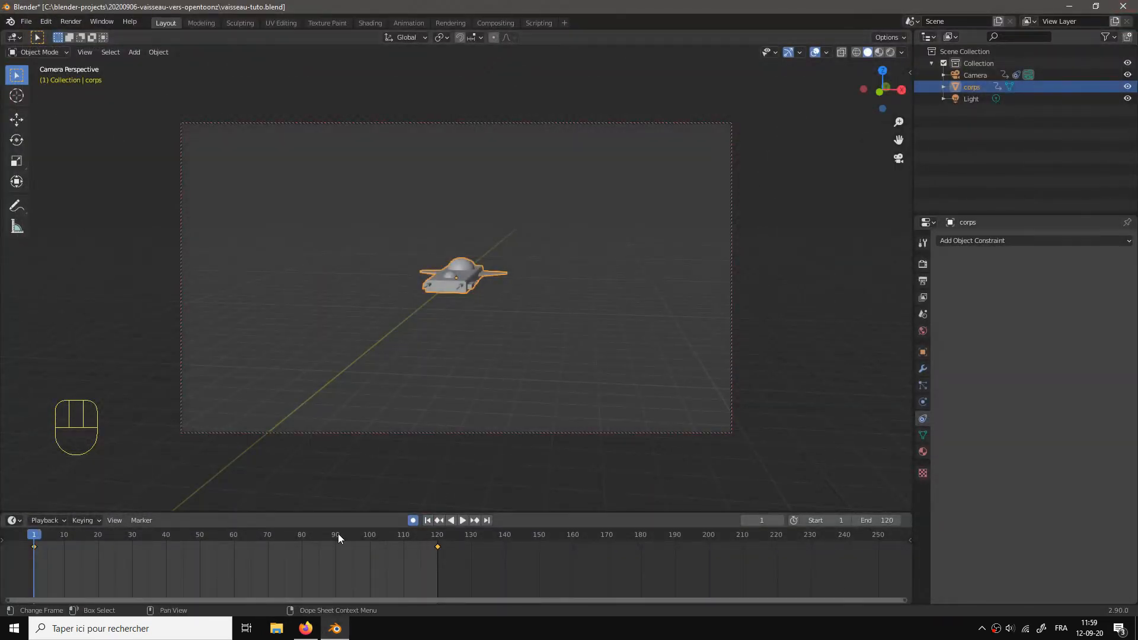
Step: Preview the flyby once more, return to frame 1, and start rendering the full animation
{"action": "key", "text": "space"}
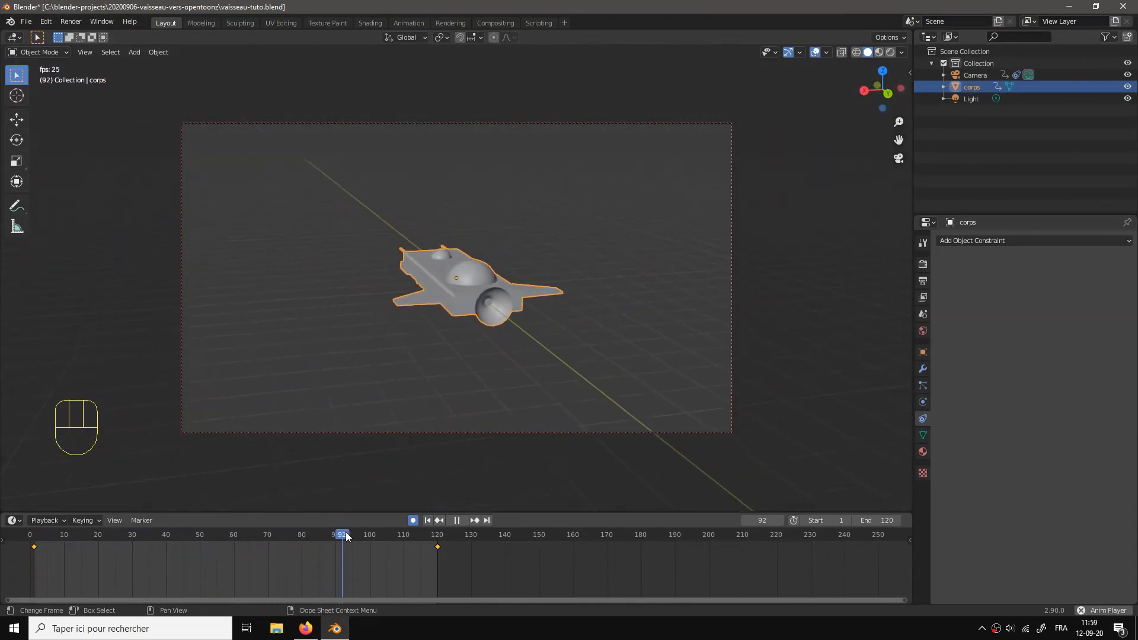
{"action": "key", "text": "space"}
{"action": "left_click", "coordinate": [427, 521]}
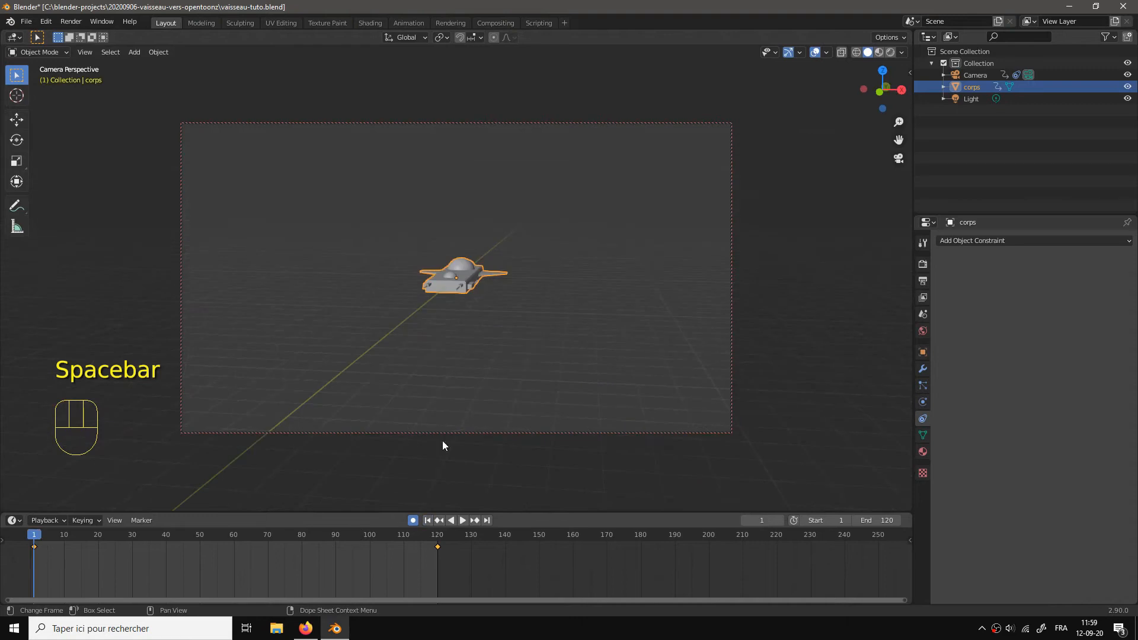
{"action": "left_click", "coordinate": [70, 22]}
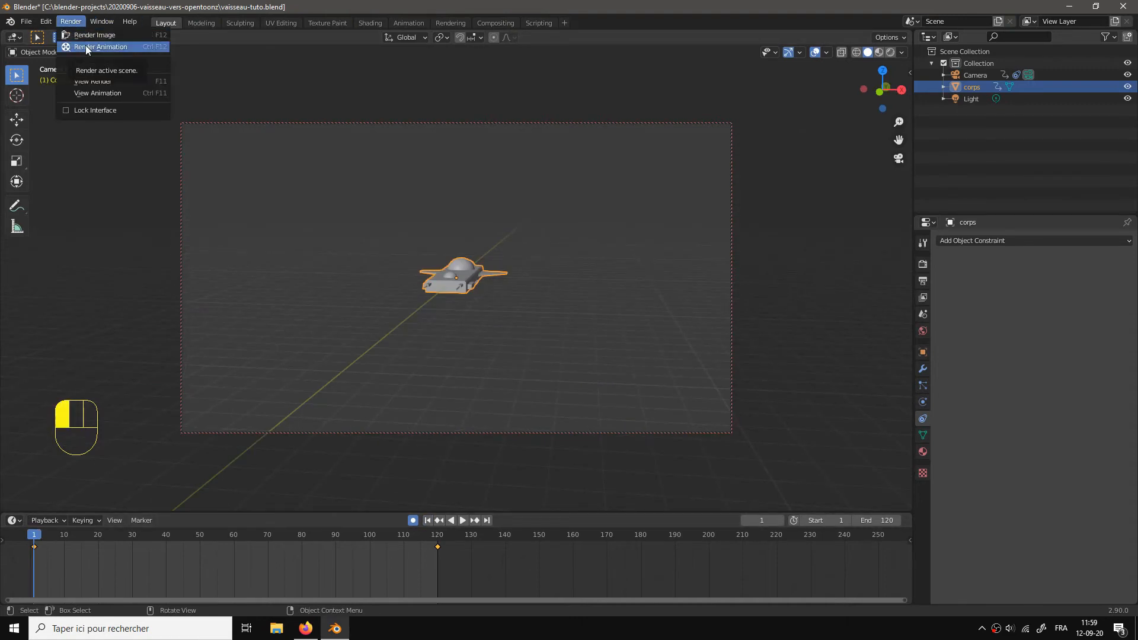
{"action": "left_click", "coordinate": [86, 47]}
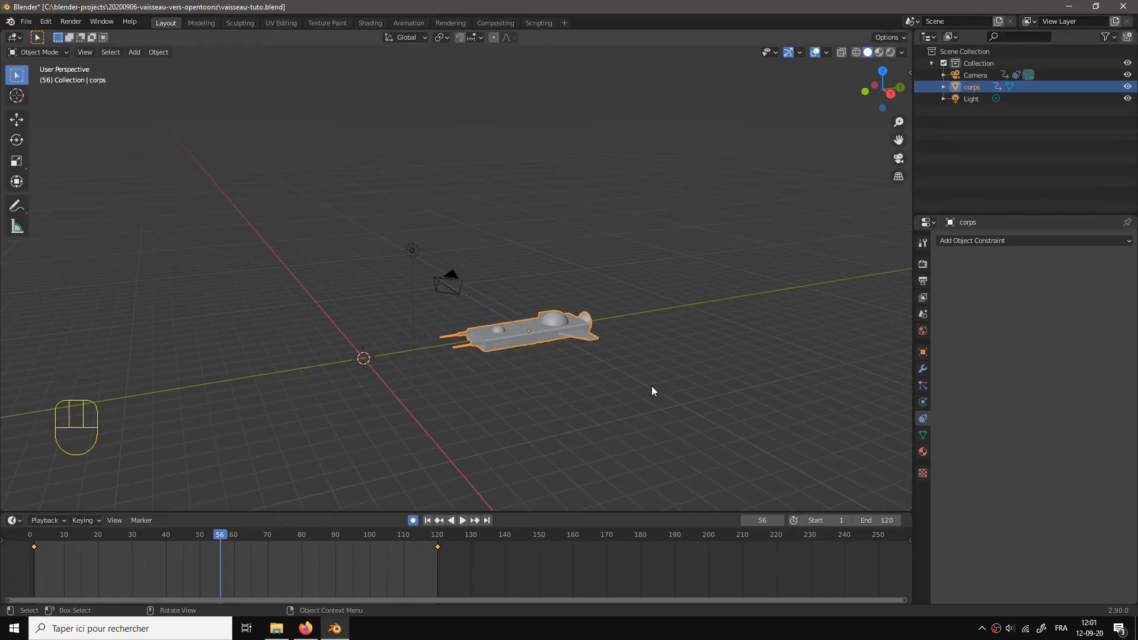
Step: Switch back to the camera view and rewind the timeline from frame 56 to frame 1
{"action": "scroll", "coordinate": [650, 382], "scroll_direction": "up", "scroll_amount": 3}
{"action": "key", "text": "KP_0"}
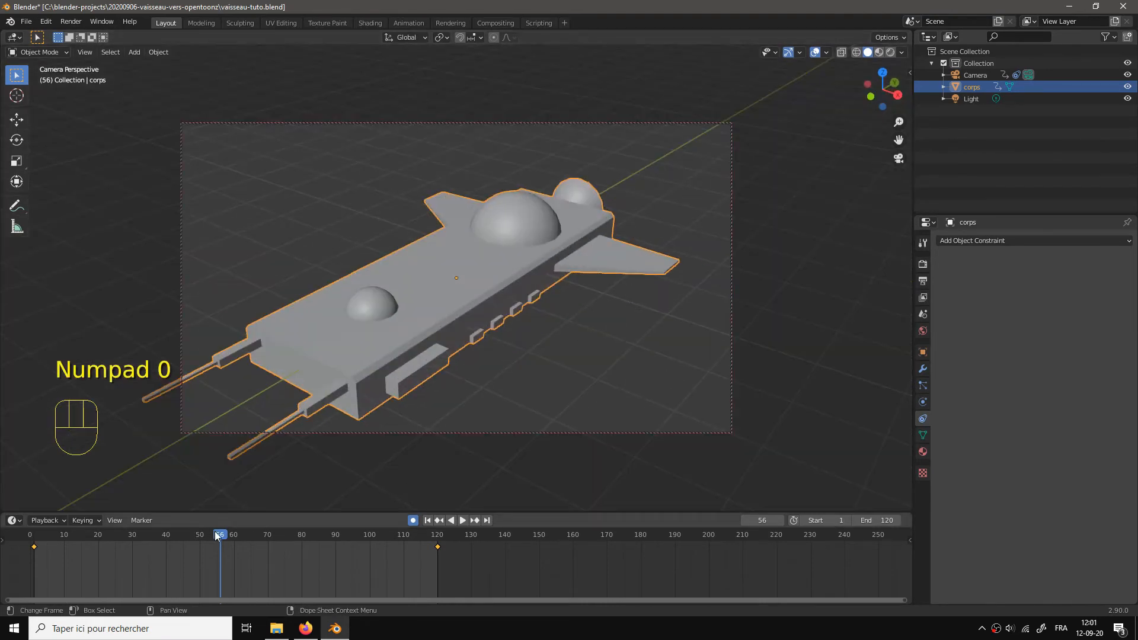
{"action": "left_click_drag", "start_coordinate": [143, 537], "coordinate": [34, 537]}
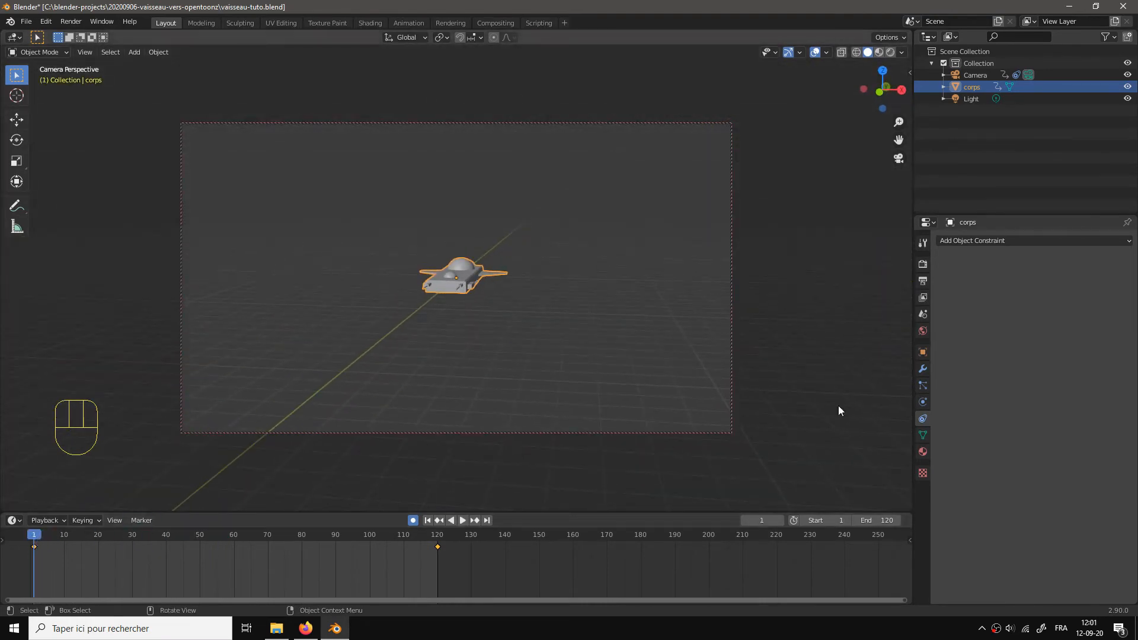
Step: Open the folder chooser for the render output path and browse to C:\blender-projects\20200906-vaisseau-vers-opentoonz
{"action": "left_click", "coordinate": [922, 264]}
{"action": "left_click", "coordinate": [939, 370]}
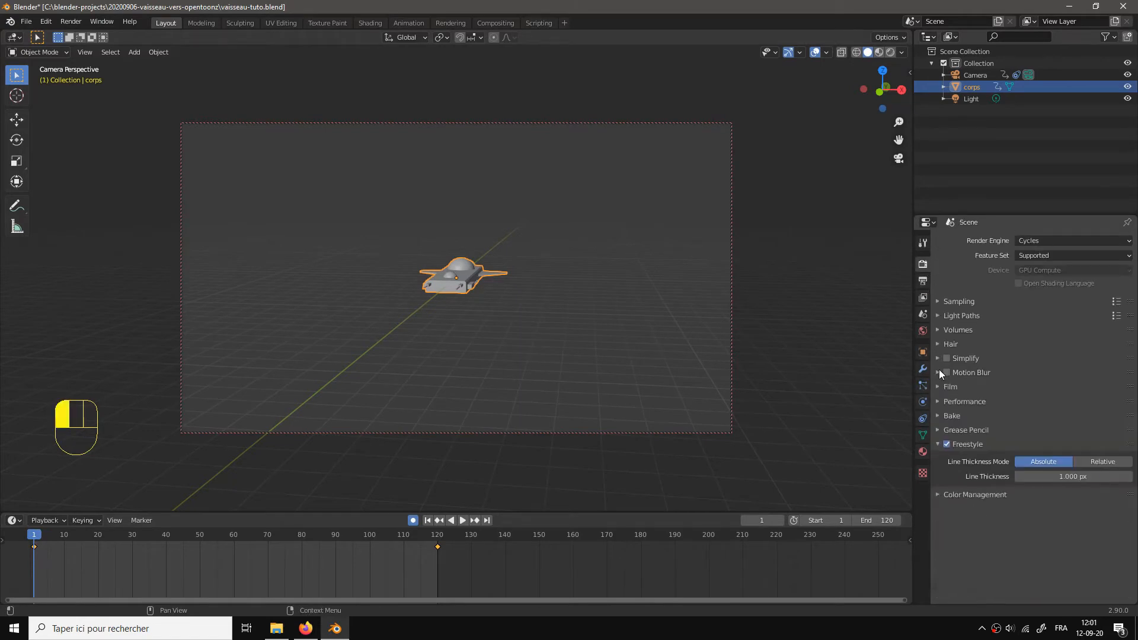
{"action": "left_click", "coordinate": [922, 281]}
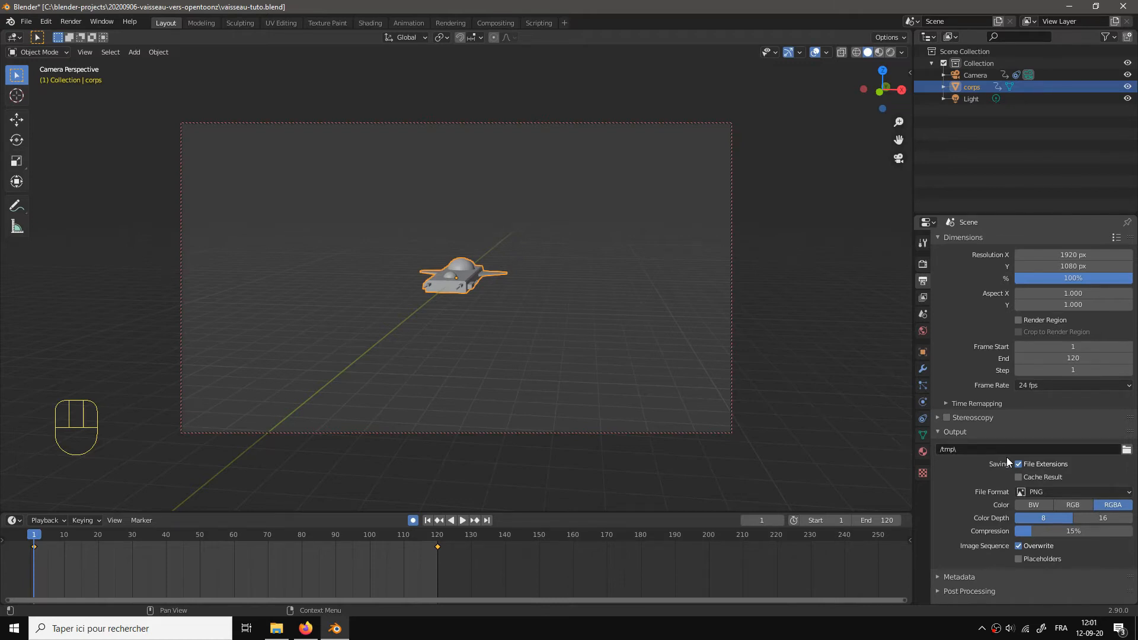
{"action": "left_click", "coordinate": [1121, 449]}
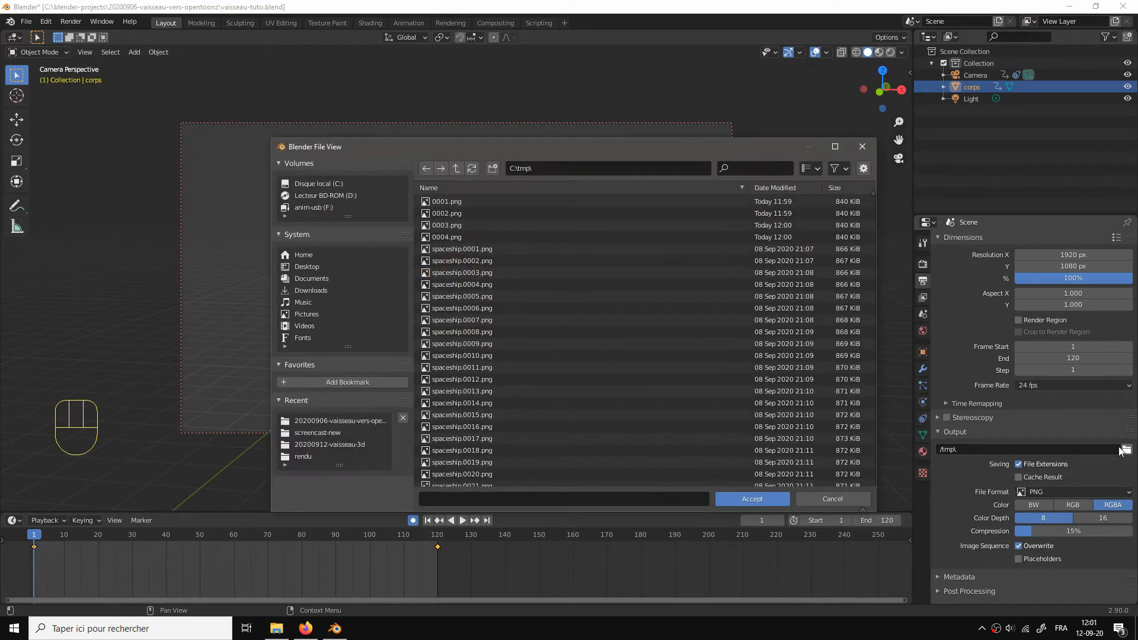
{"action": "left_click", "coordinate": [316, 183]}
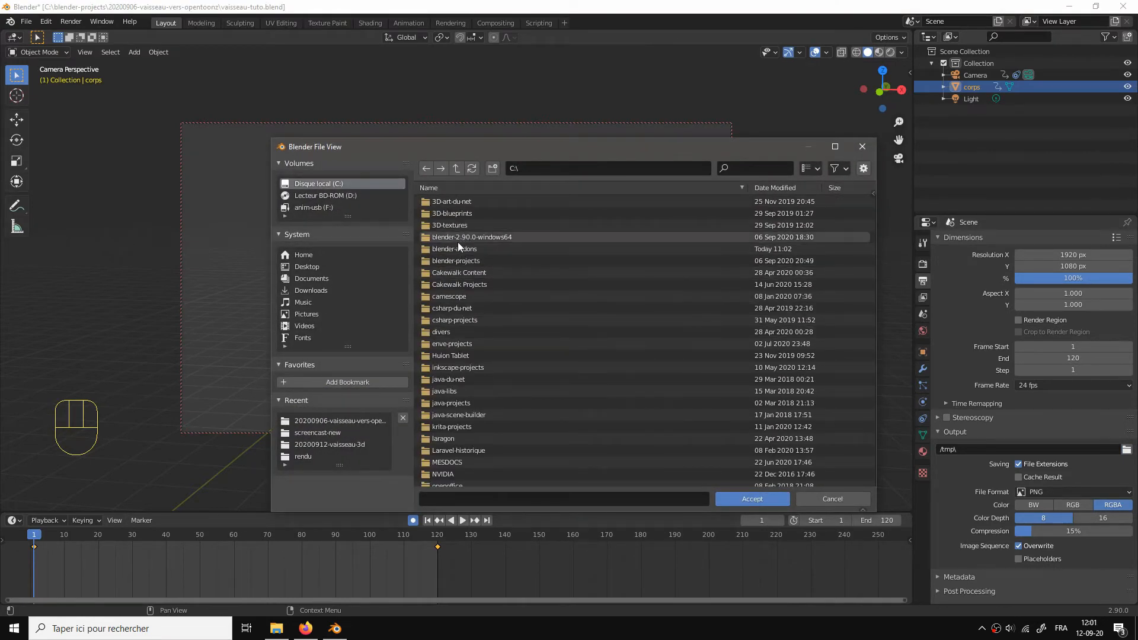
{"action": "left_click", "coordinate": [455, 260]}
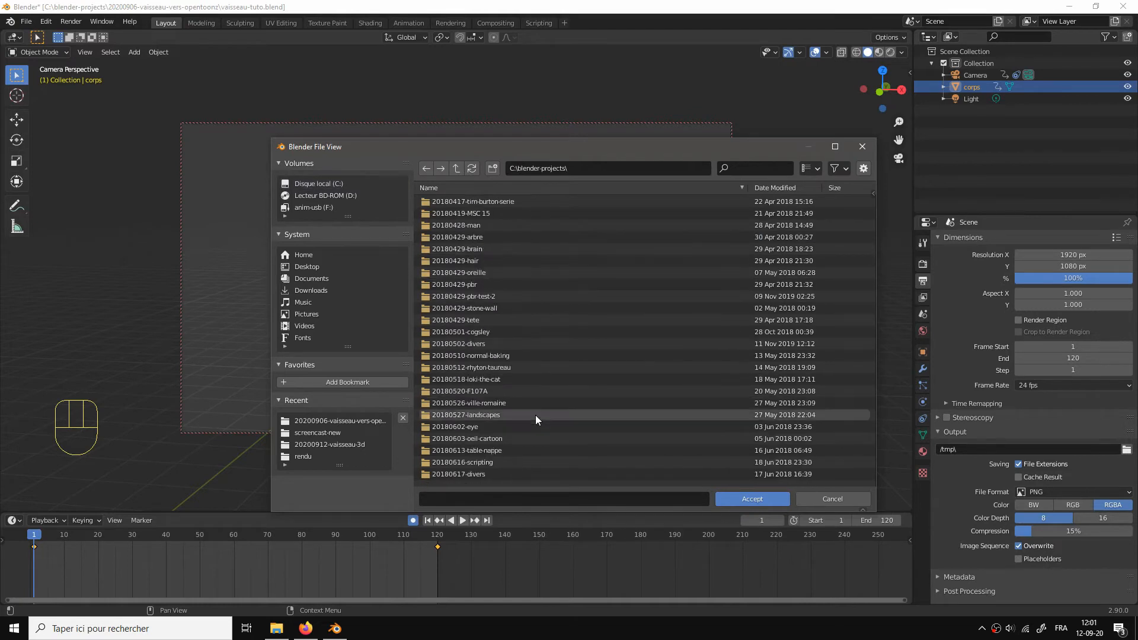
{"action": "scroll", "coordinate": [529, 463], "scroll_direction": "down", "scroll_amount": 10}
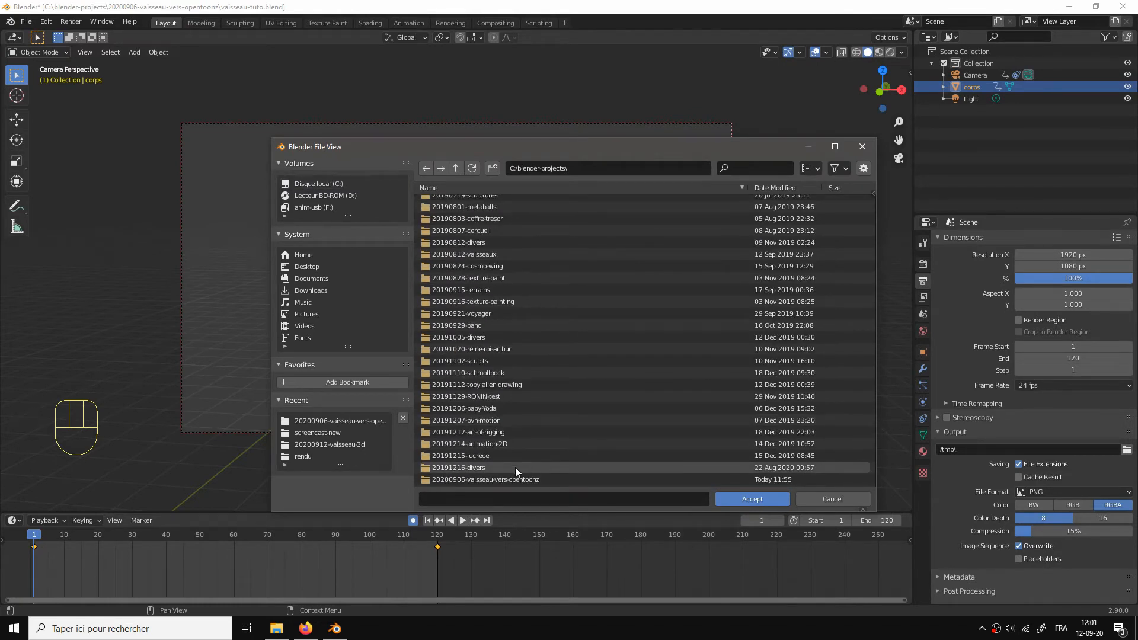
{"action": "left_click", "coordinate": [511, 478]}
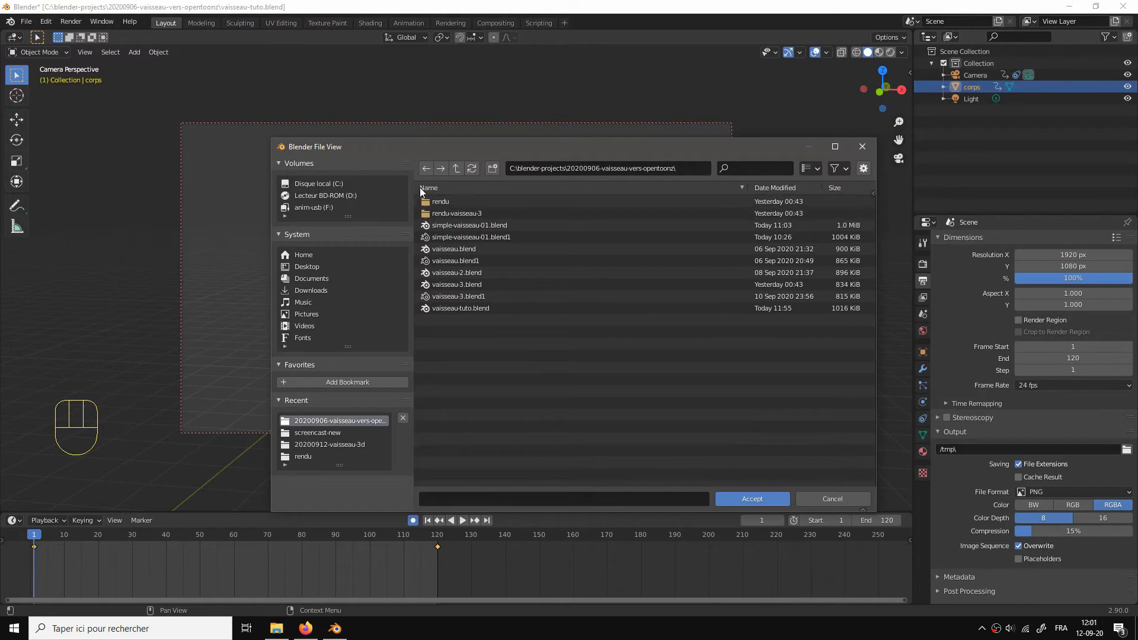
Step: Create a folder named rendu-tuto in the project folder and accept it as the render output location
{"action": "left_click", "coordinate": [491, 170]}
{"action": "type", "text": "rendu-tut"}
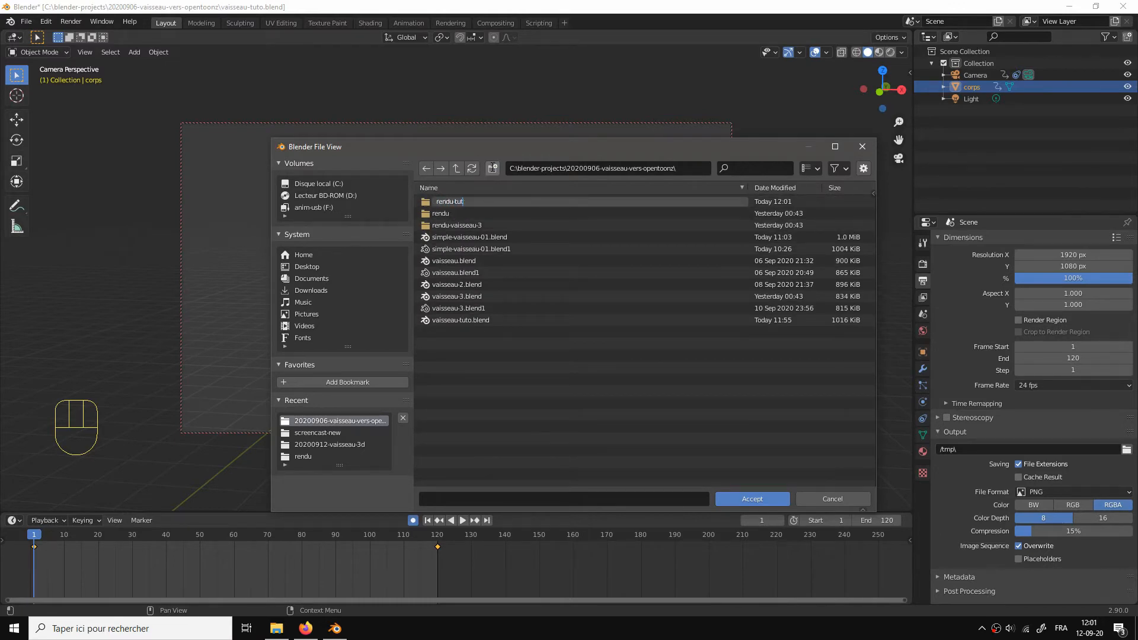
{"action": "type", "text": "o"}
{"action": "key", "text": "Return"}
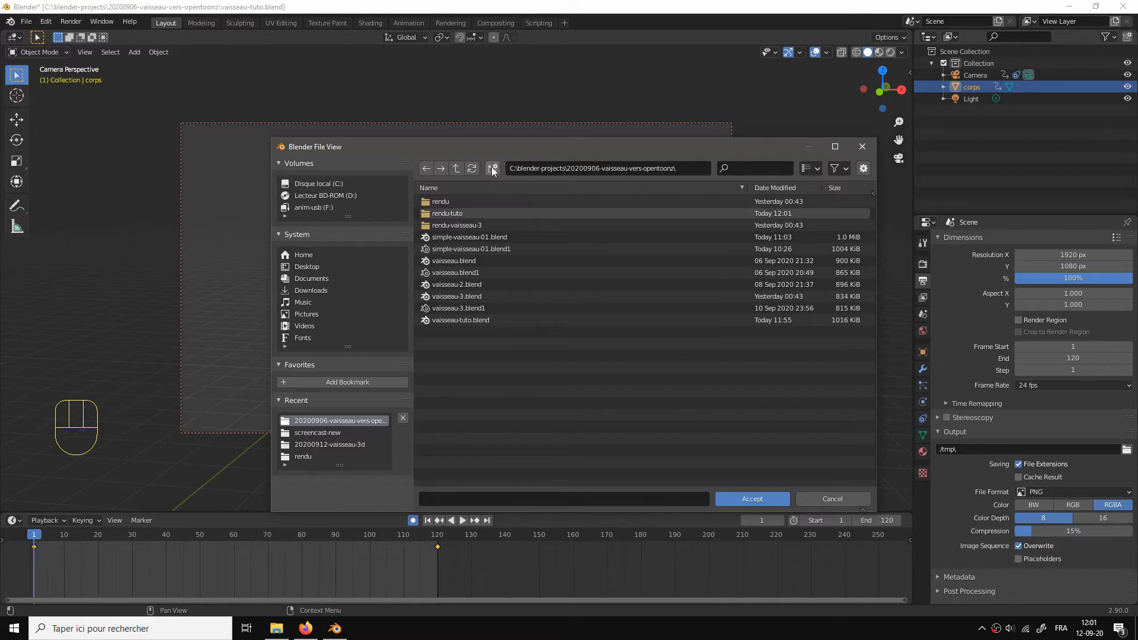
{"action": "left_click", "coordinate": [447, 213]}
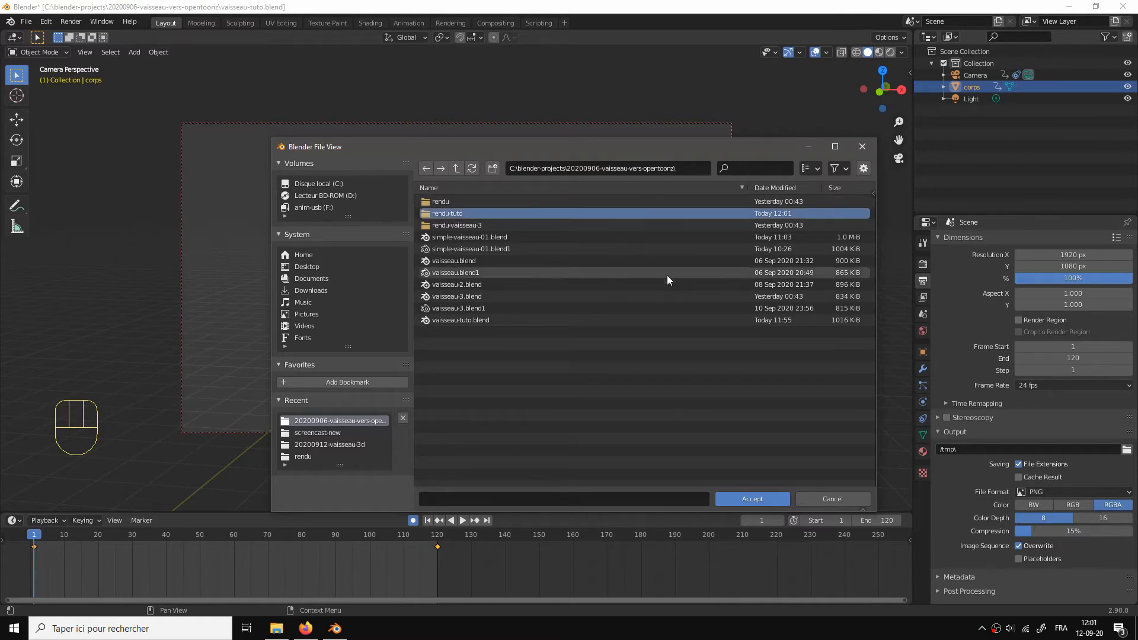
{"action": "left_click", "coordinate": [752, 500]}
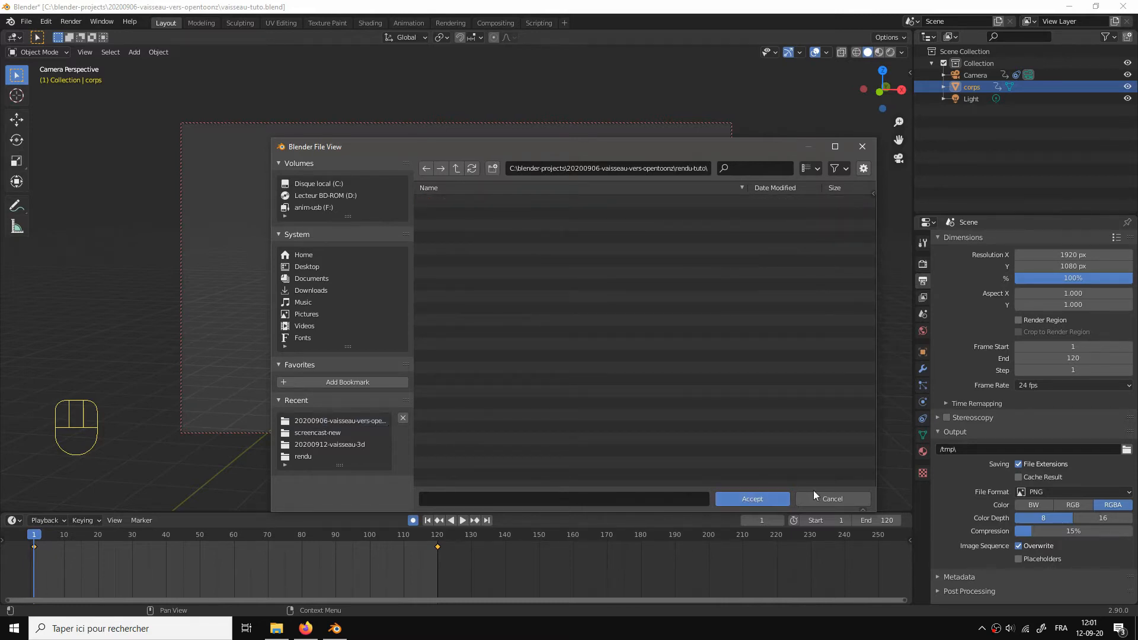
{"action": "left_click", "coordinate": [763, 499]}
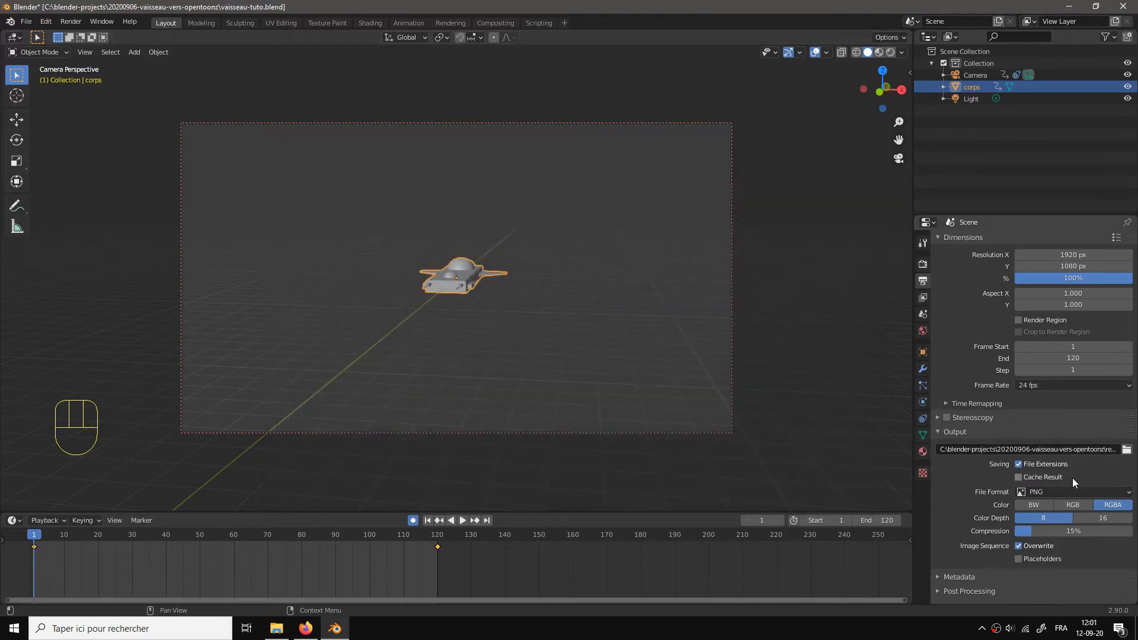
Step: Append the file name prefix "spaceship." to the end of the output path
{"action": "left_click", "coordinate": [1098, 448]}
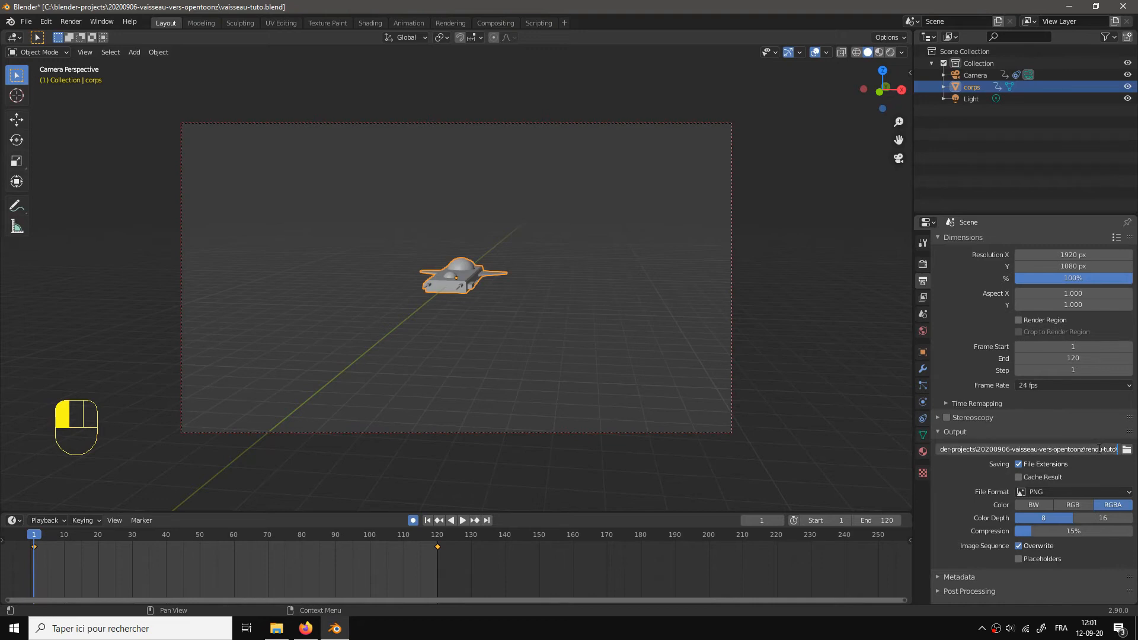
{"action": "type", "text": "spaceship."}
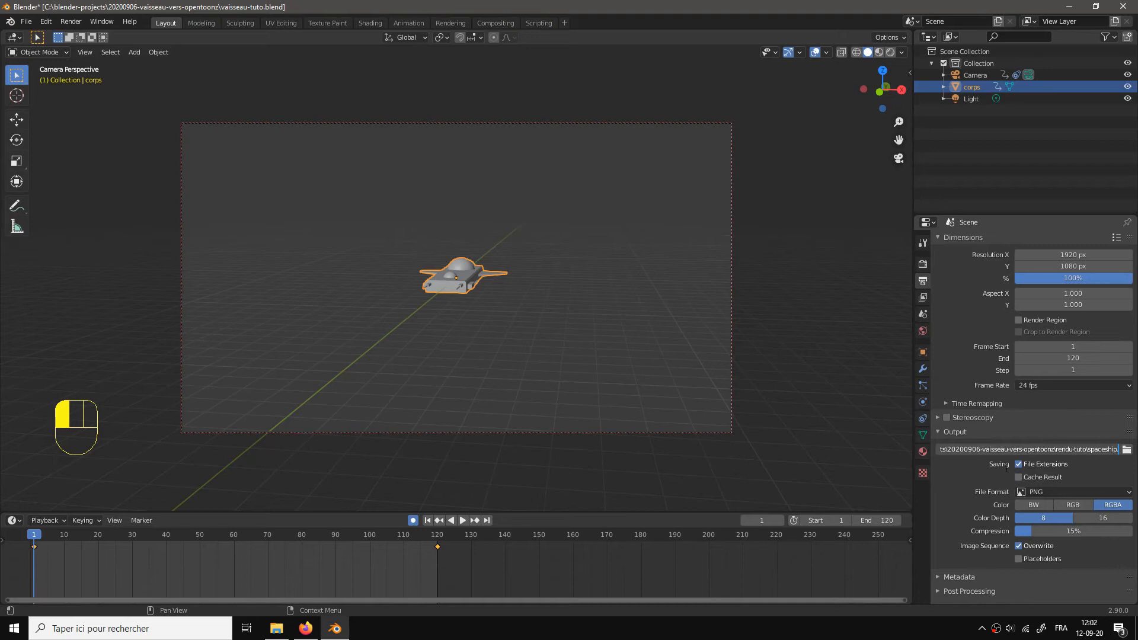
{"action": "left_click", "coordinate": [952, 482]}
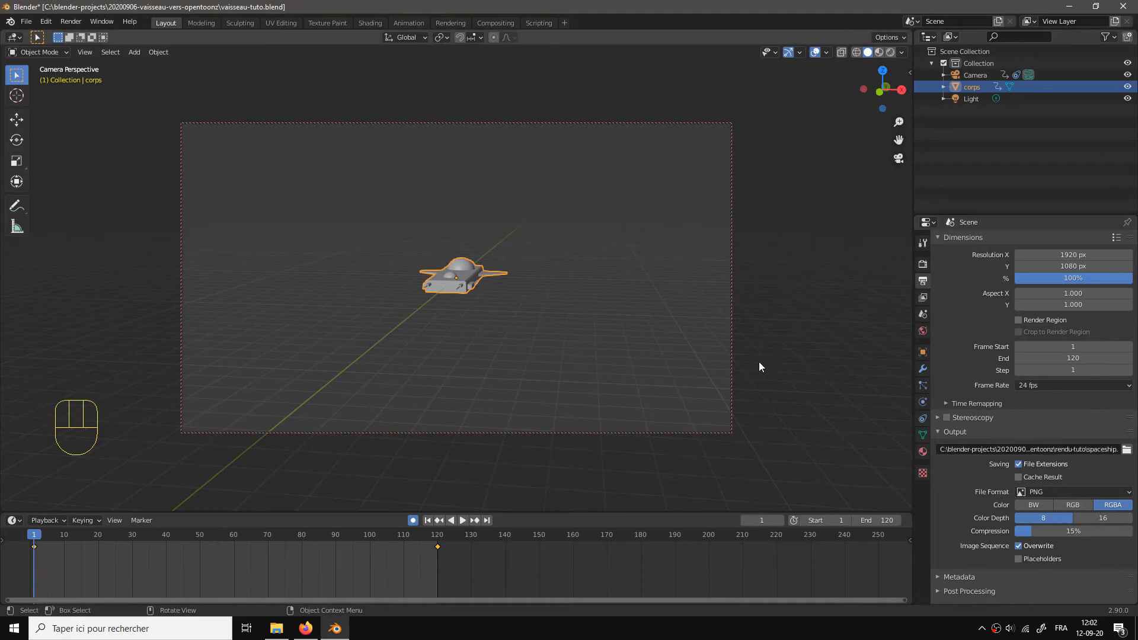
Step: Save the blend file and start rendering the full animation, with the whole frame fitted in the render window
{"action": "left_click", "coordinate": [72, 22]}
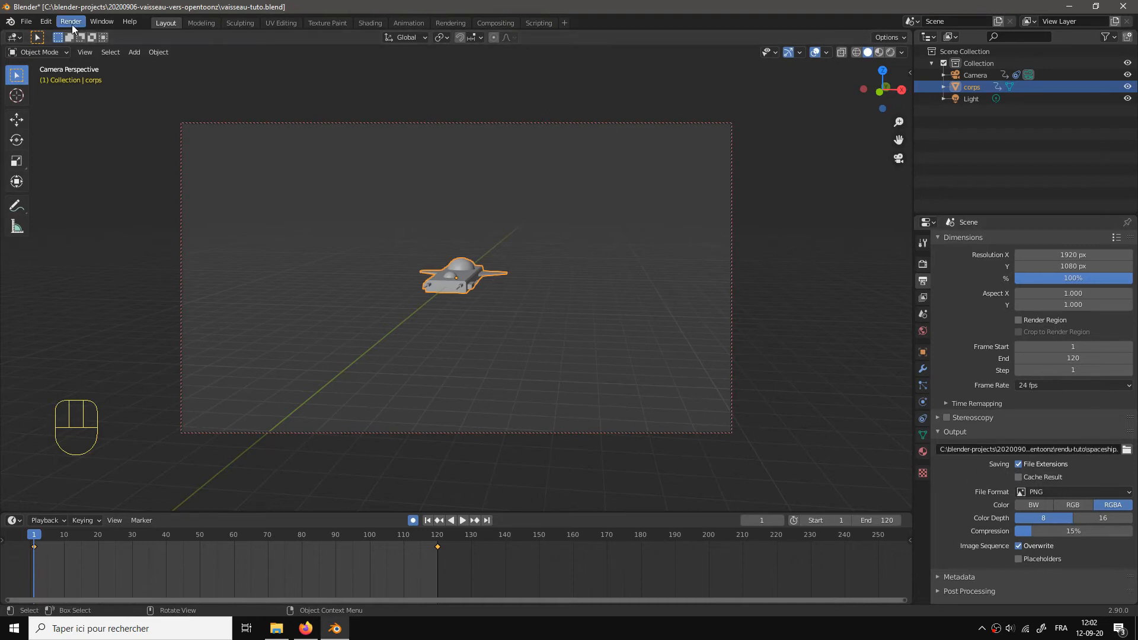
{"action": "key", "text": "ctrl+s"}
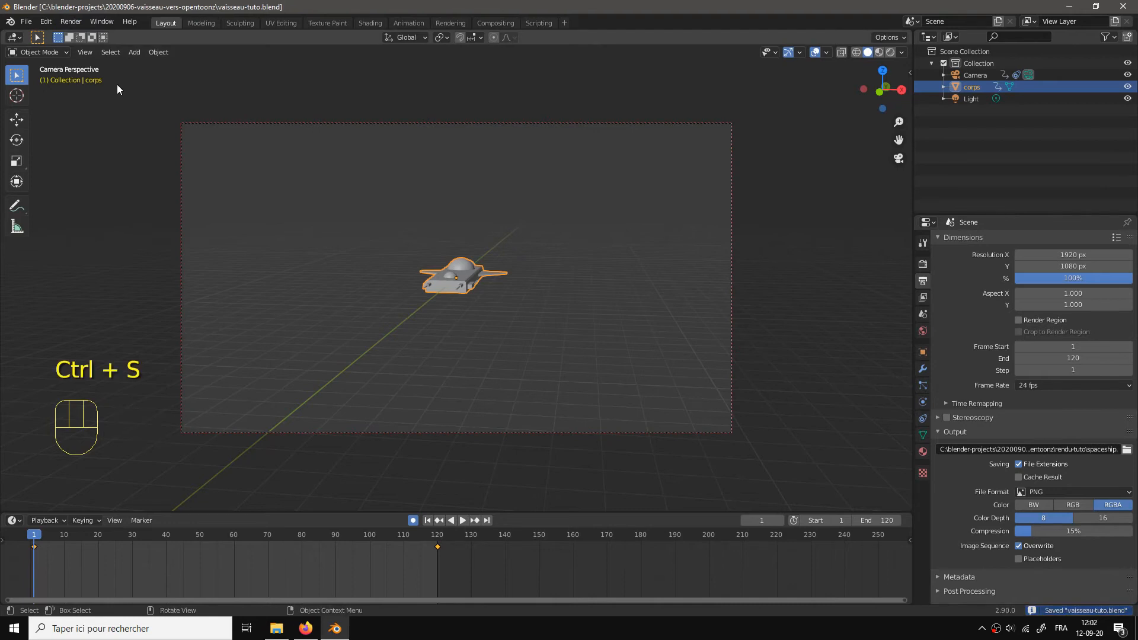
{"action": "left_click", "coordinate": [71, 22]}
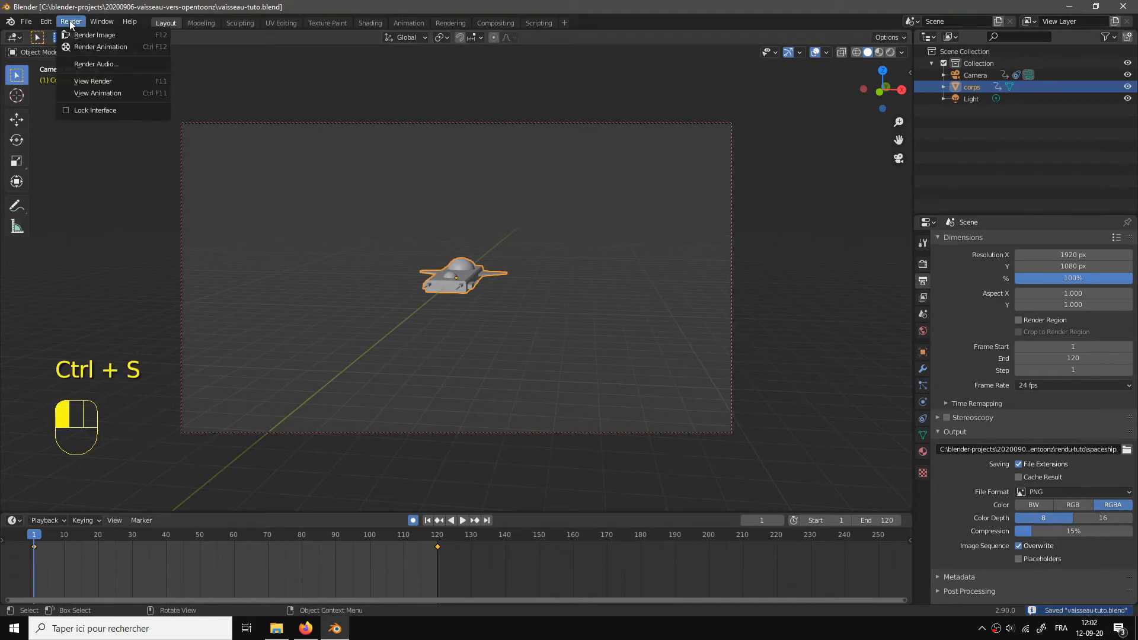
{"action": "left_click", "coordinate": [85, 46]}
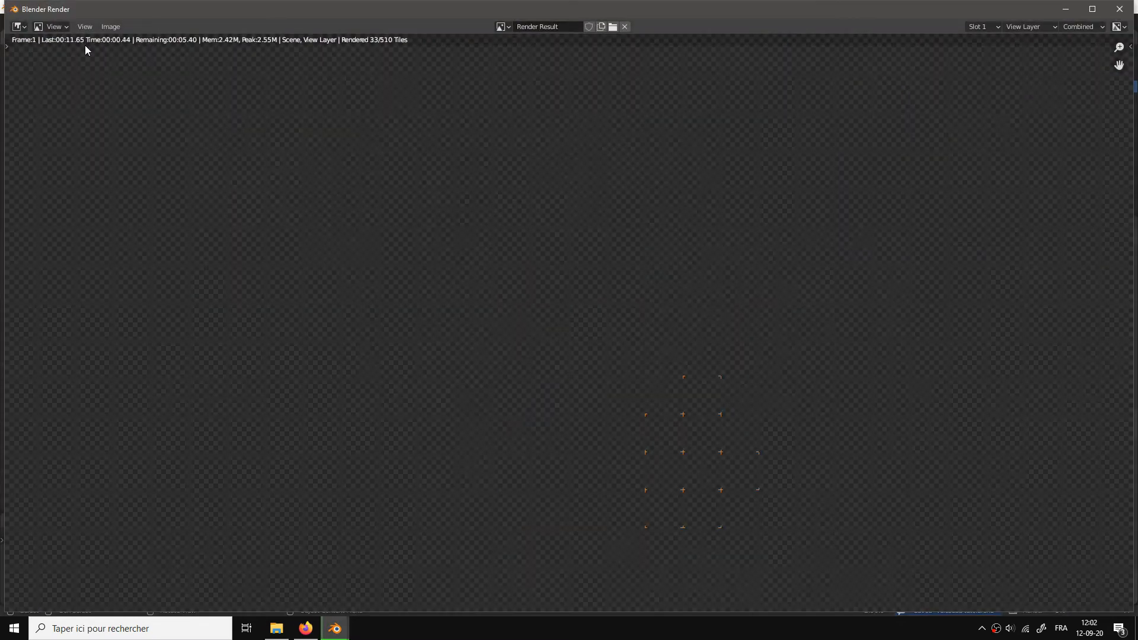
{"action": "scroll", "coordinate": [341, 151], "scroll_direction": "down", "scroll_amount": 1}
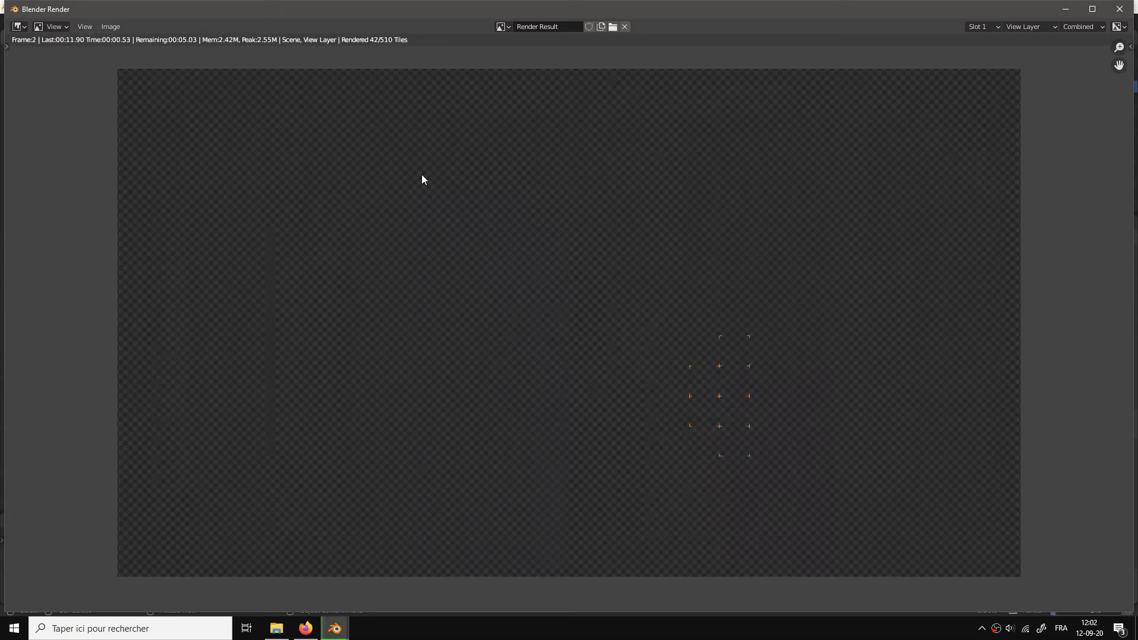
Step: Switch to File Explorer and open the rendu-tuto folder inside blender-projects\20200906-vaisseau-vers-opentoonz on drive C
{"action": "left_click", "coordinate": [275, 628]}
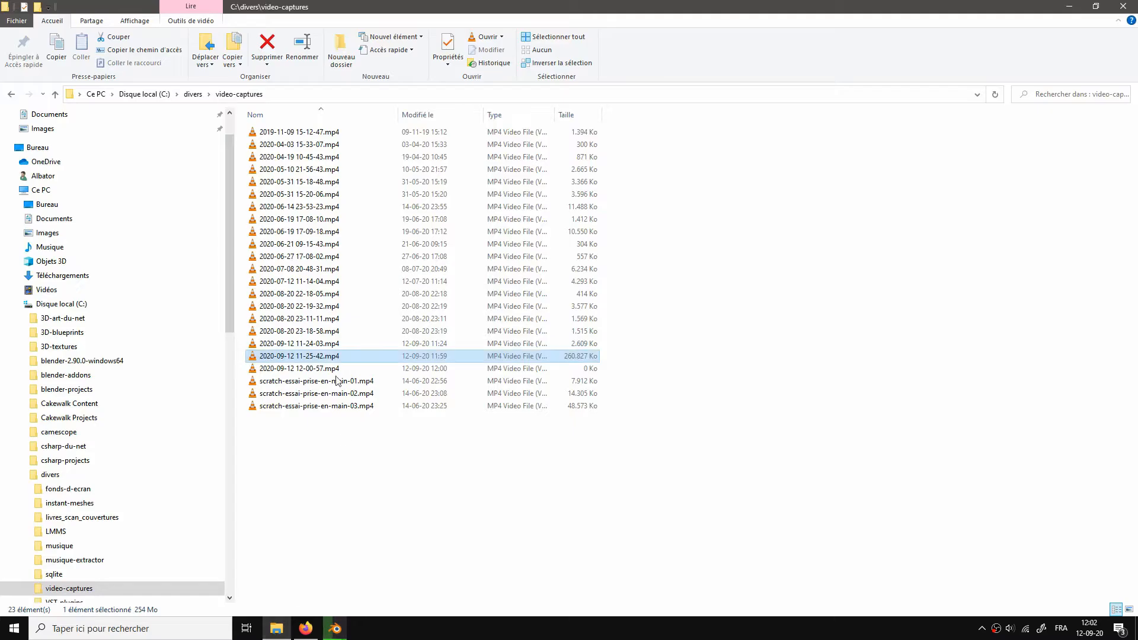
{"action": "left_click", "coordinate": [62, 305]}
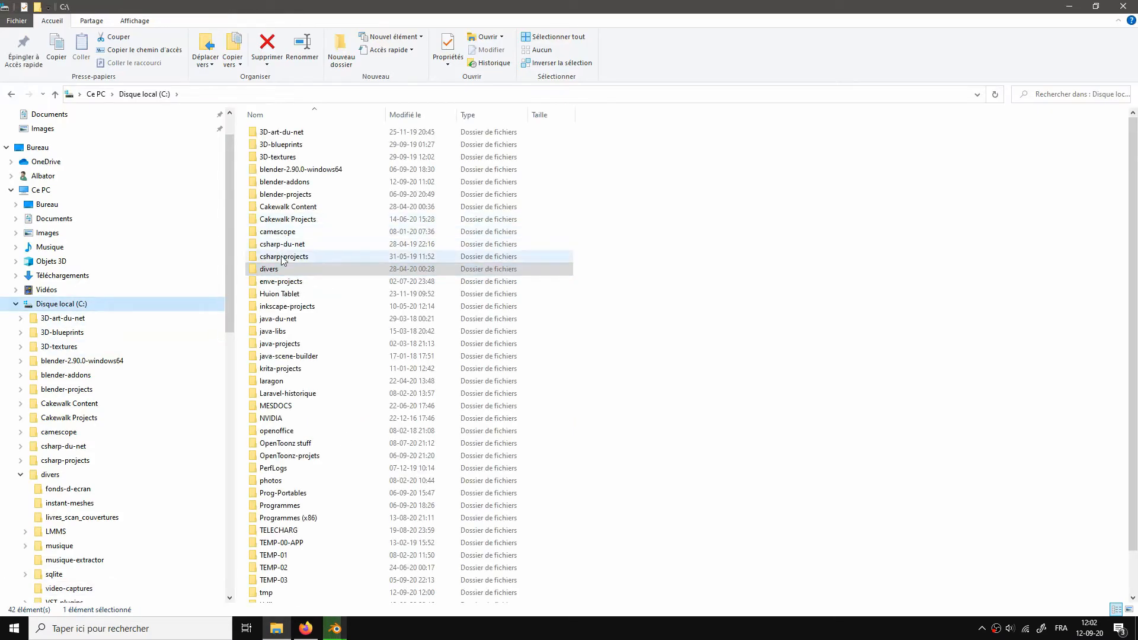
{"action": "double_click", "coordinate": [284, 195]}
{"action": "scroll", "coordinate": [356, 391], "scroll_direction": "down", "scroll_amount": 14}
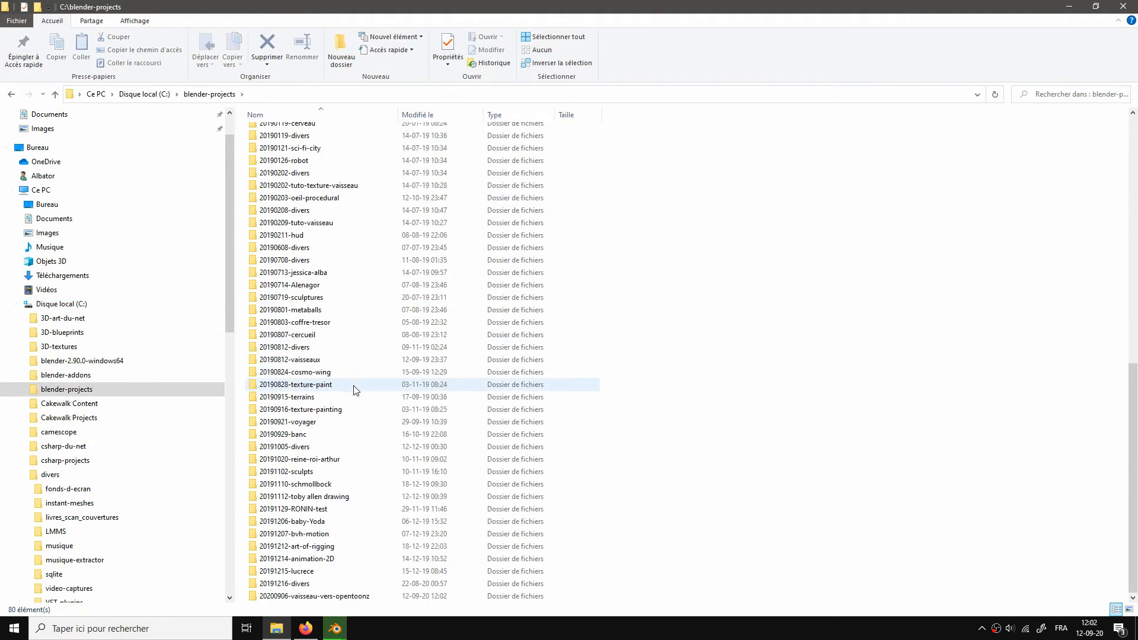
{"action": "double_click", "coordinate": [331, 596]}
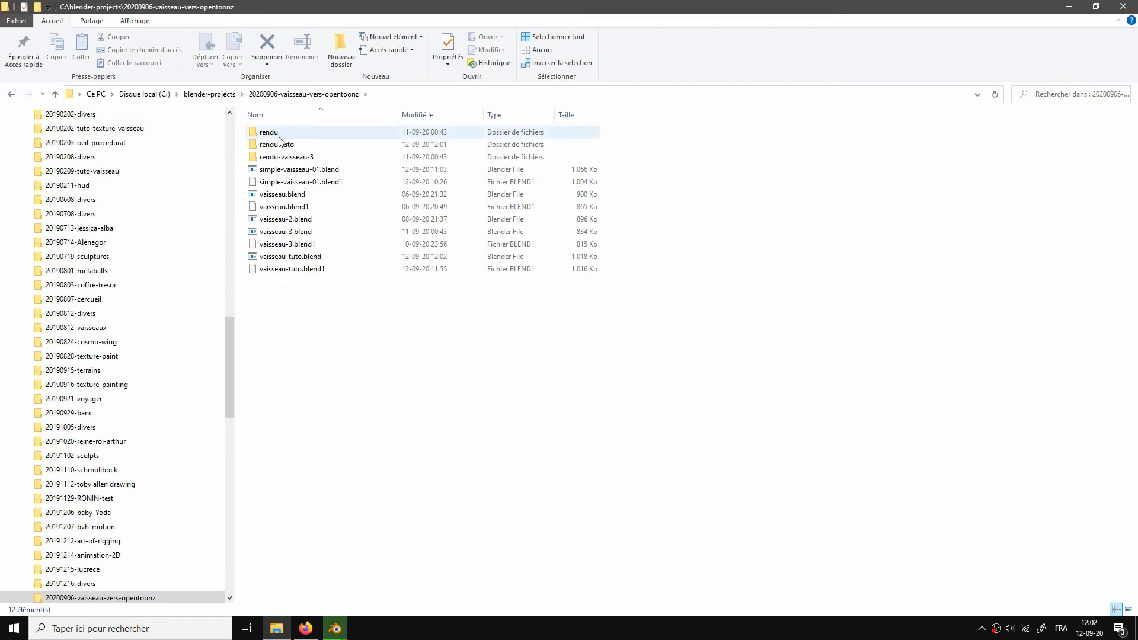
{"action": "double_click", "coordinate": [277, 145]}
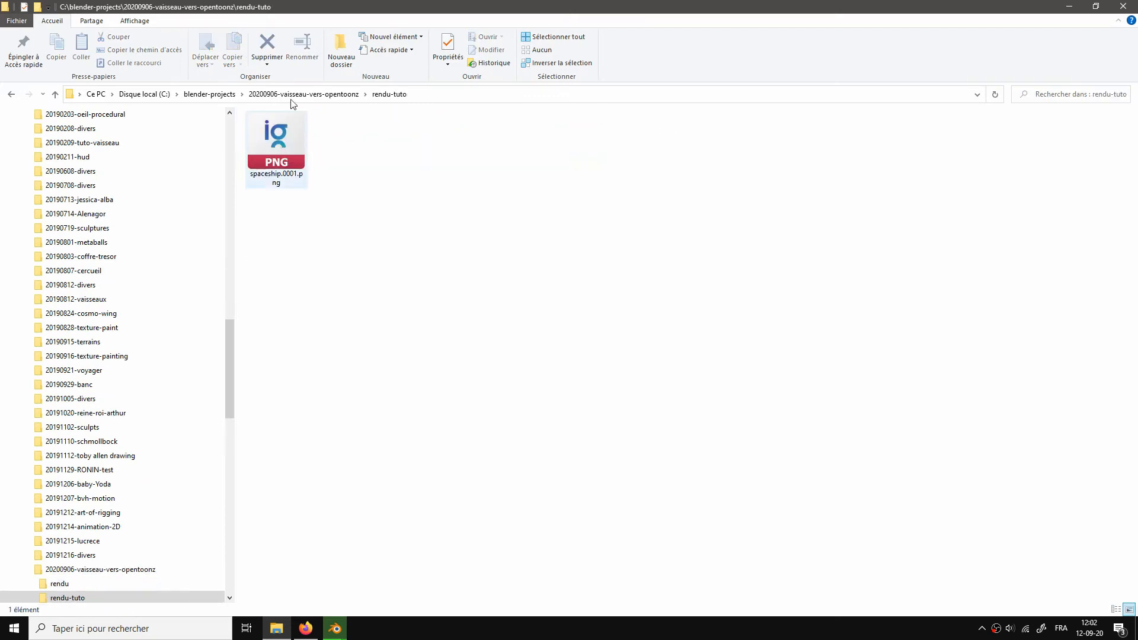
Step: Display the rendu-tuto files as a detailed list and widen the name column
{"action": "left_click", "coordinate": [134, 21]}
{"action": "left_click", "coordinate": [306, 50]}
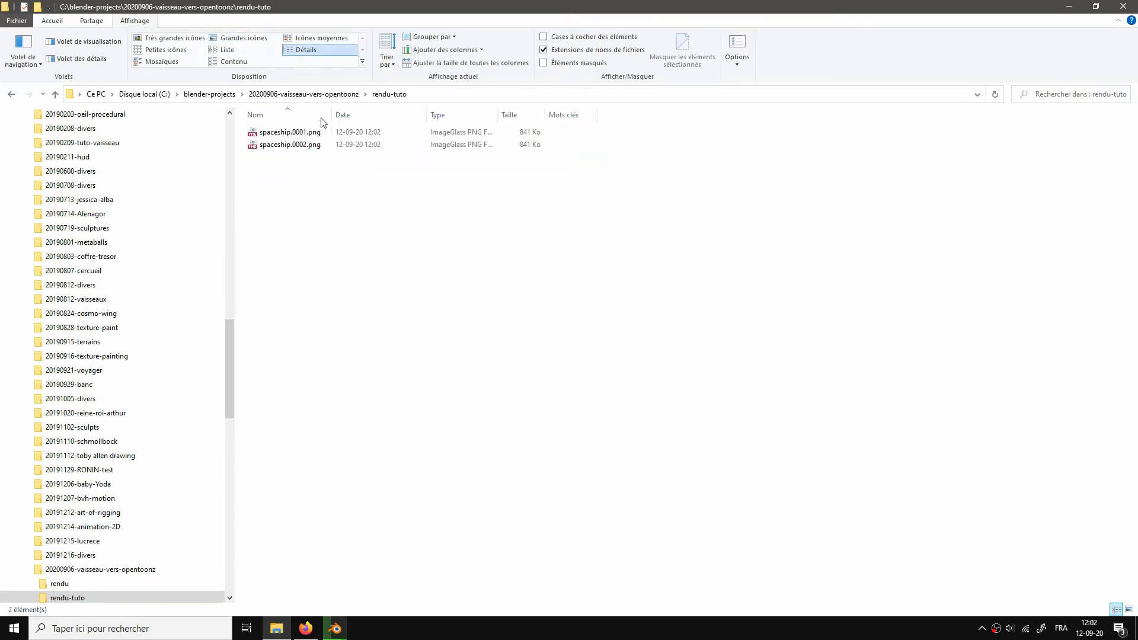
{"action": "left_click_drag", "start_coordinate": [339, 114], "coordinate": [380, 115]}
Step: View the rendered images spaceship.0001.png and spaceship.0002.png, closing the image viewer after each
{"action": "double_click", "coordinate": [299, 133]}
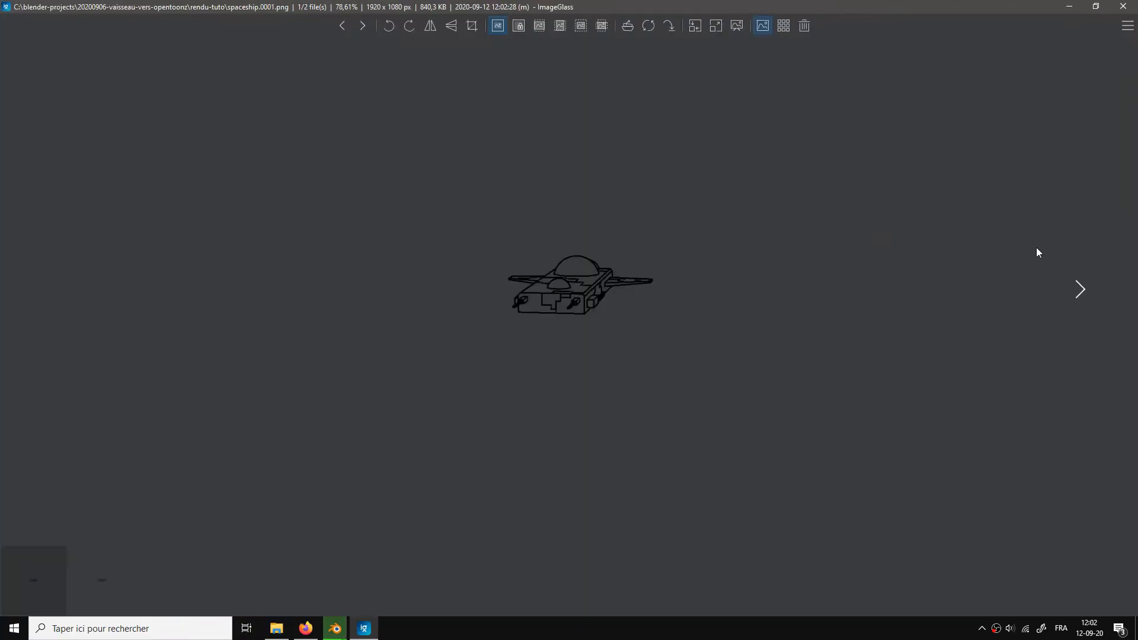
{"action": "left_click", "coordinate": [1121, 7]}
{"action": "left_click", "coordinate": [295, 145]}
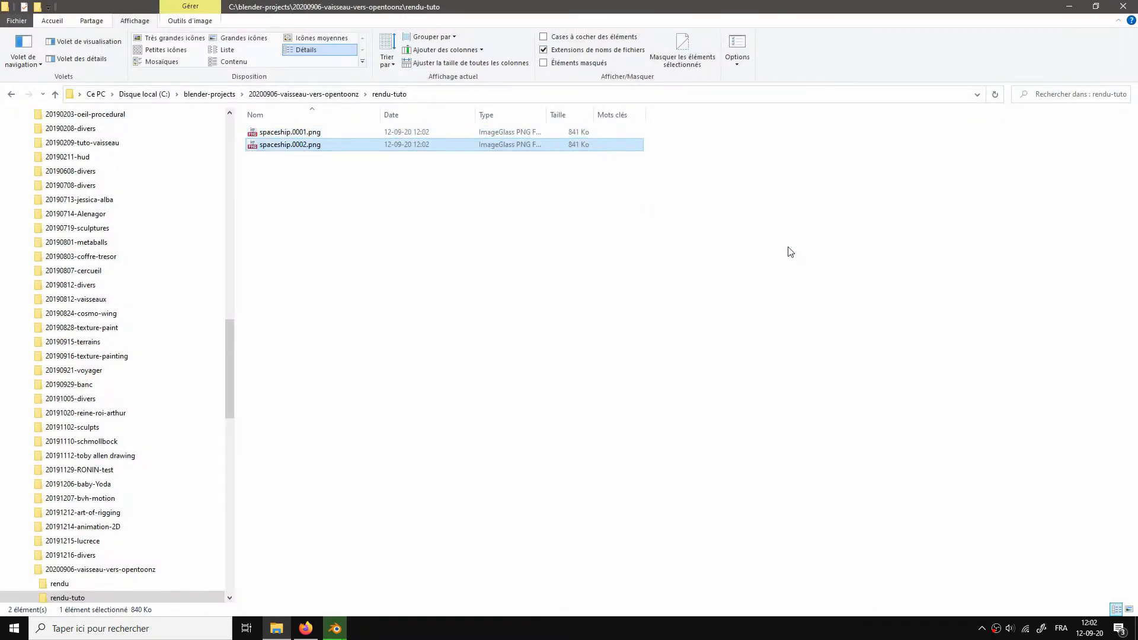
{"action": "key", "text": "Return"}
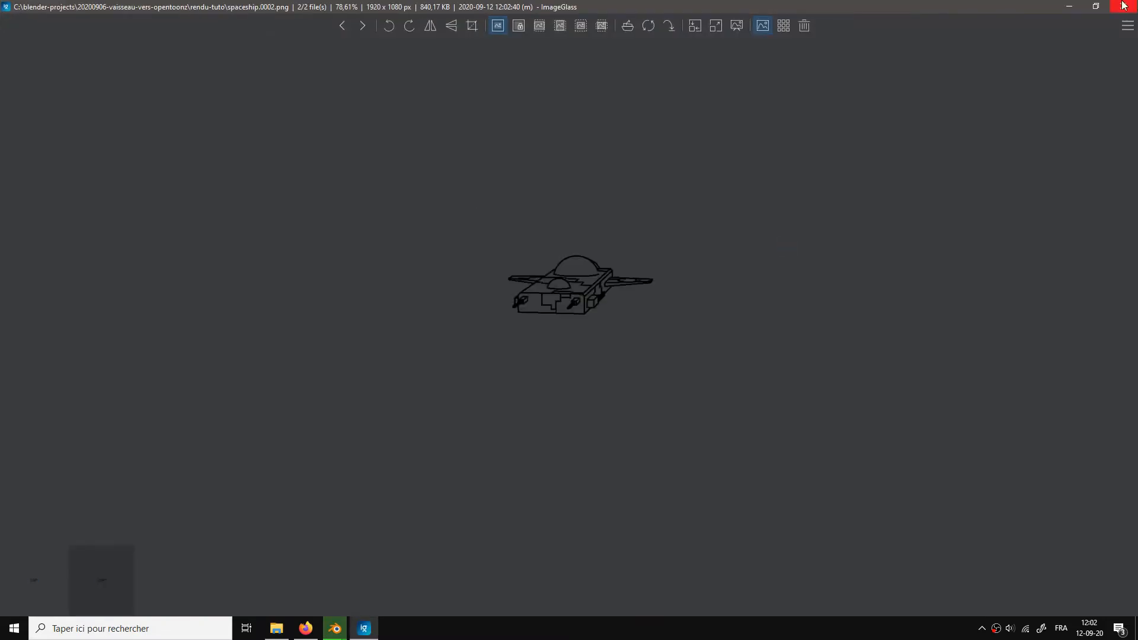
{"action": "left_click", "coordinate": [1121, 8]}
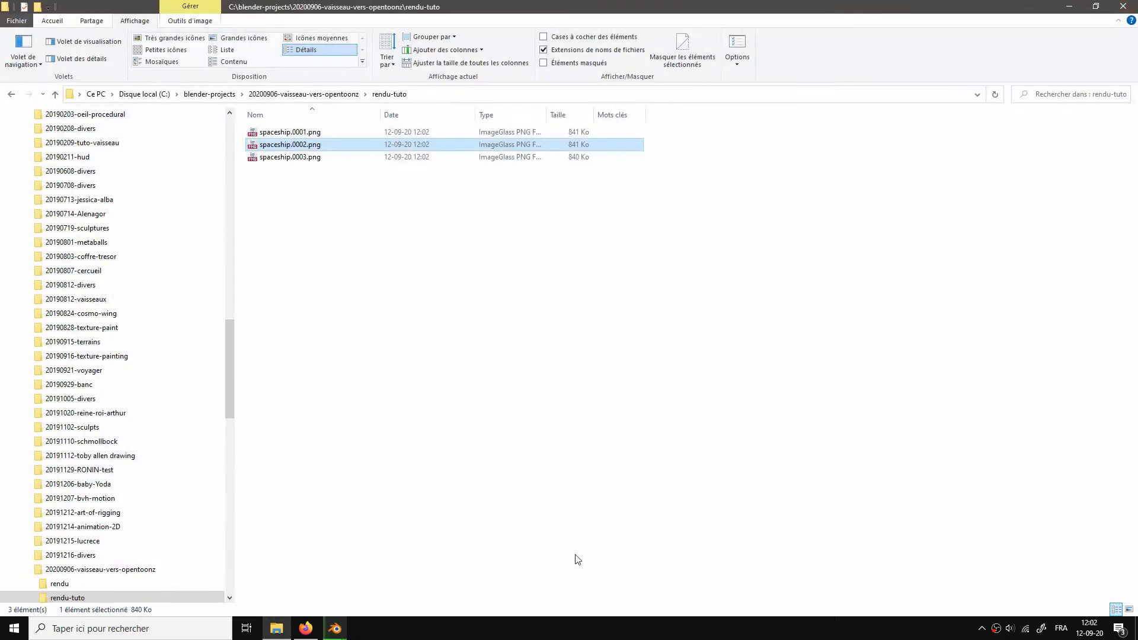
Step: Switch back to Blender's render window to check on the animation render
{"action": "left_click", "coordinate": [336, 630]}
{"action": "mouse_move", "coordinate": [340, 634]}
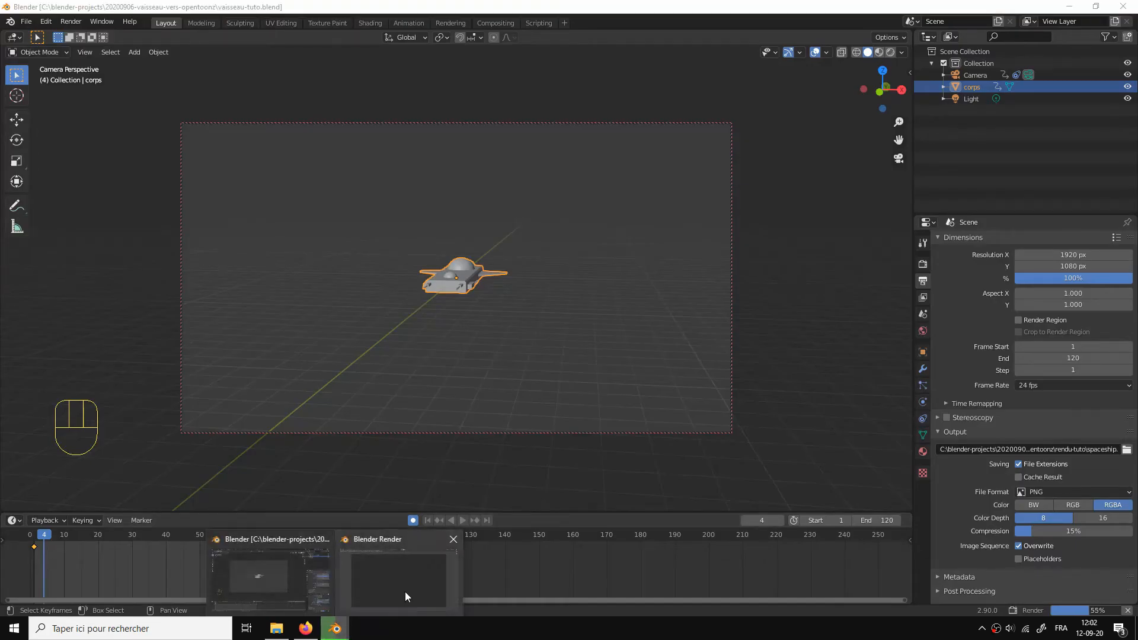
{"action": "left_click", "coordinate": [406, 592]}
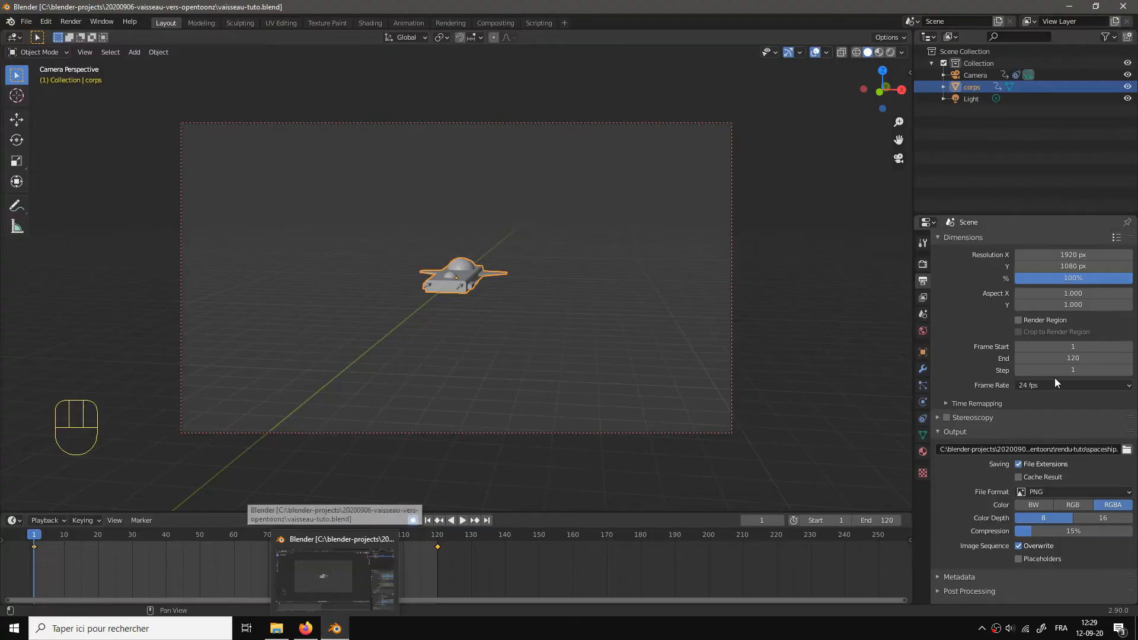
Step: Switch to File Explorer and look through the rendered PNG sequence in rendu-tuto from first to last frame
{"action": "left_click", "coordinate": [275, 631]}
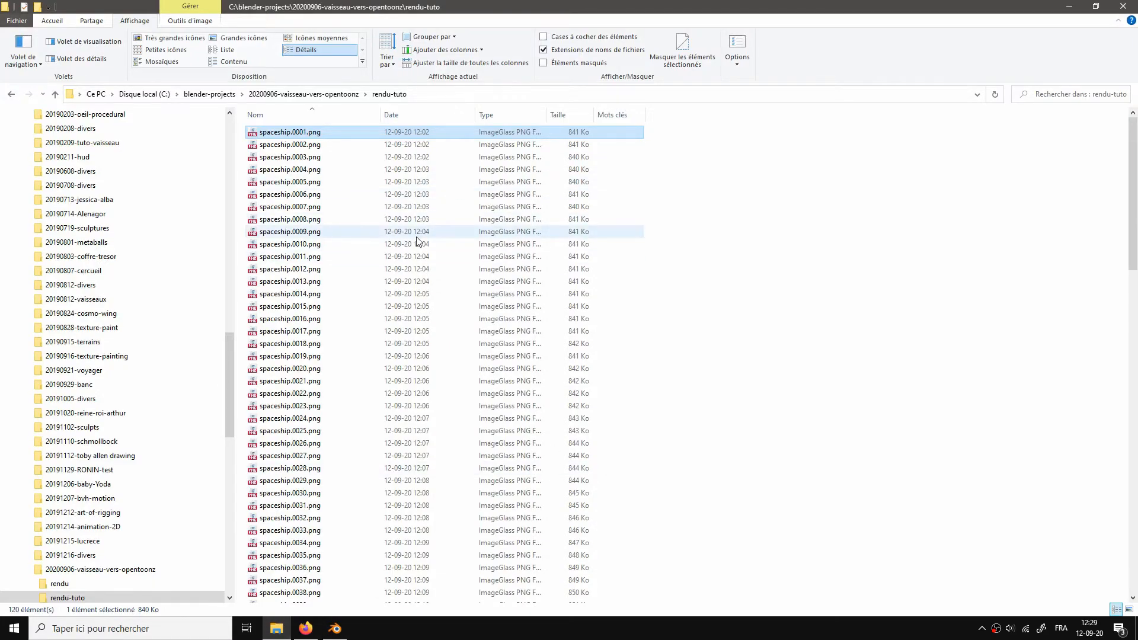
{"action": "scroll", "coordinate": [431, 237], "scroll_direction": "down", "scroll_amount": 20}
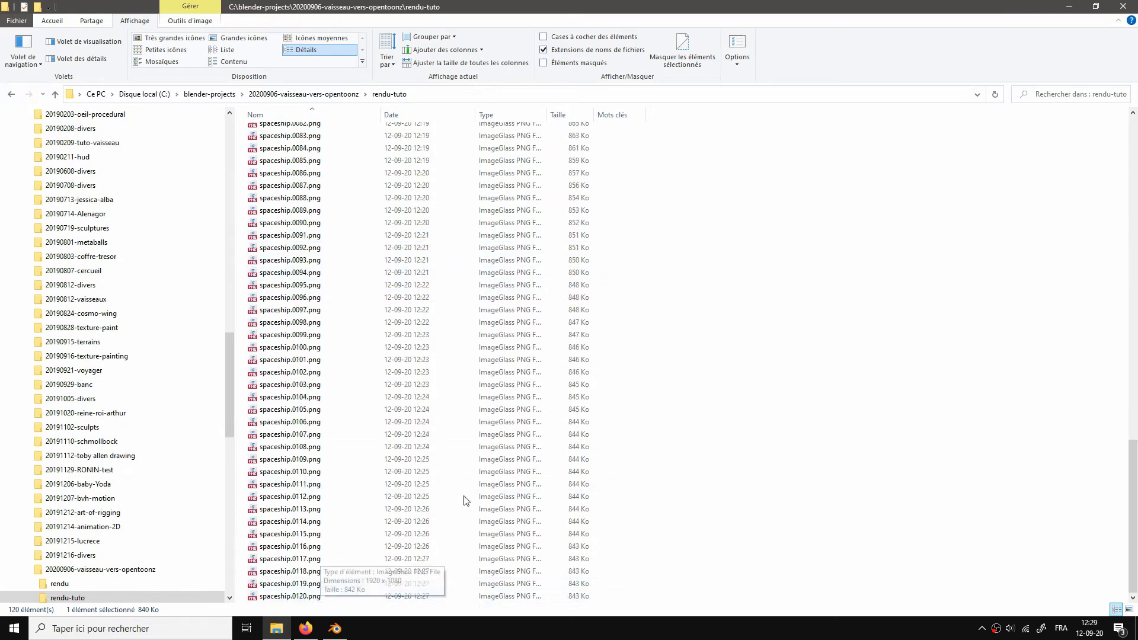
{"action": "scroll", "coordinate": [466, 501], "scroll_direction": "up", "scroll_amount": 20}
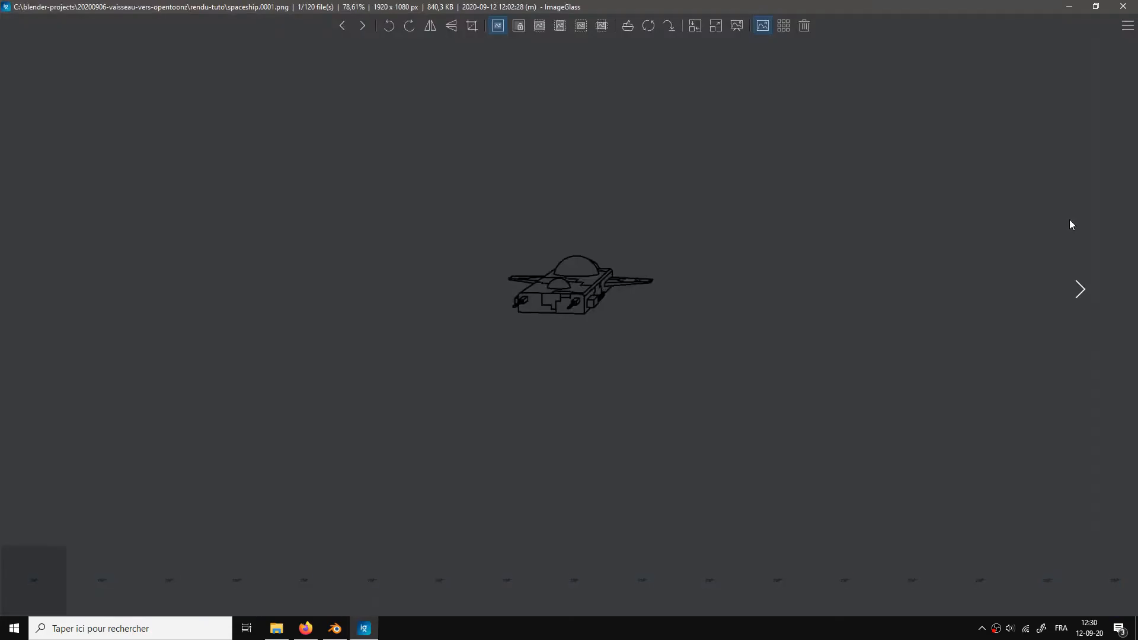
Step: Step through the rendered sequence from spaceship.0001.png to spaceship.0052.png, examining the ship's line art as it approaches
{"action": "key", "text": "Right"}
{"action": "key", "text": "Right"}
{"action": "key", "text": "Right"}
{"action": "key", "text": "Right"}
{"action": "key", "text": "Right"}
{"action": "key", "text": "Right"}
{"action": "key", "text": "Right"}
{"action": "key", "text": "Right"}
{"action": "key", "text": "Right"}
{"action": "key", "text": "Right"}
{"action": "key", "text": "Right"}
{"action": "key", "text": "Right"}
{"action": "key", "text": "Right"}
{"action": "key", "text": "Right"}
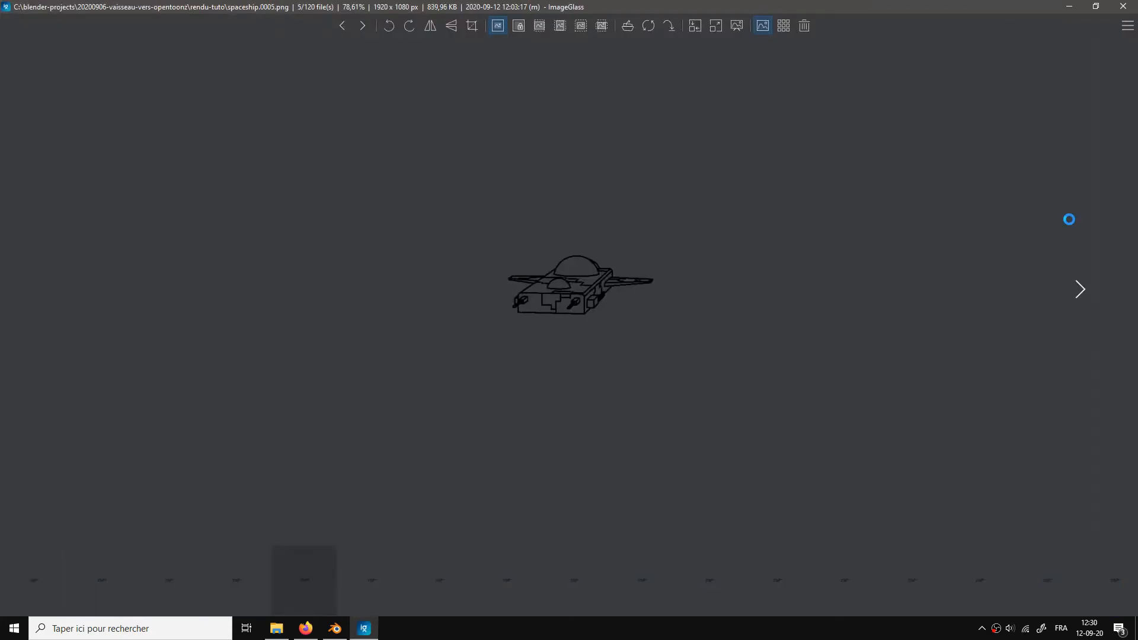
{"action": "key", "text": "Right"}
{"action": "key", "text": "Right"}
{"action": "key", "text": "Right"}
{"action": "key", "text": "Right"}
{"action": "key", "text": "Right"}
{"action": "key", "text": "Right"}
{"action": "key", "text": "Right"}
{"action": "key", "text": "Right"}
{"action": "key", "text": "Right"}
{"action": "key", "text": "Right"}
{"action": "key", "text": "Right"}
{"action": "key", "text": "Right"}
{"action": "key", "text": "Right"}
{"action": "key", "text": "Right"}
{"action": "key", "text": "Right"}
{"action": "key", "text": "Right"}
{"action": "key", "text": "Right"}
{"action": "key", "text": "Right"}
{"action": "key", "text": "Right"}
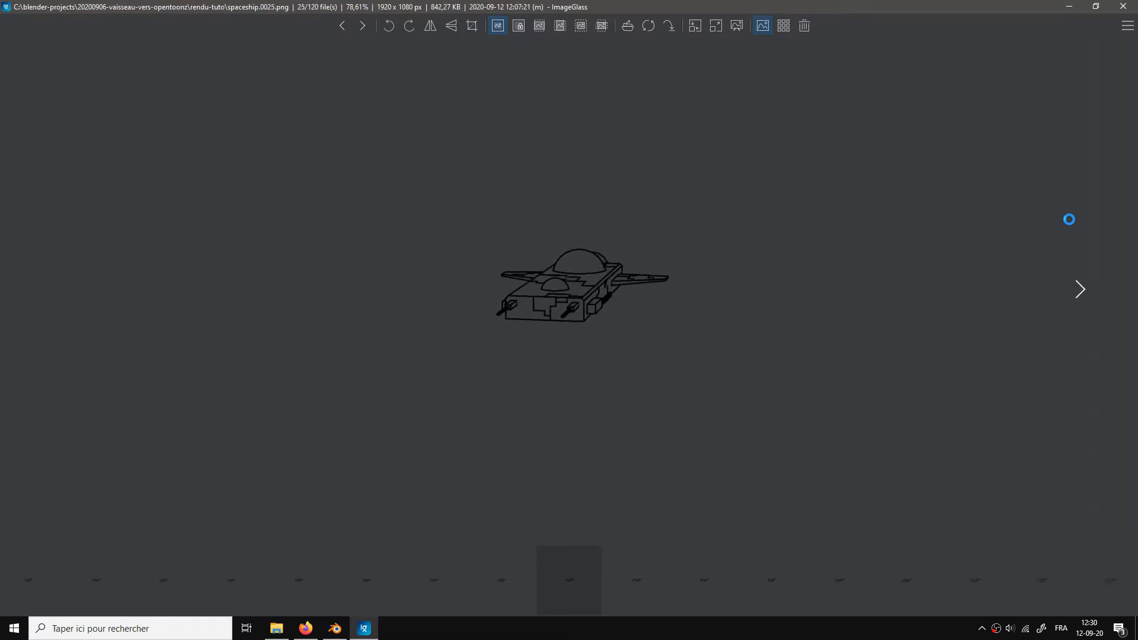
{"action": "key", "text": "Right"}
{"action": "key", "text": "Right"}
{"action": "key", "text": "Right"}
{"action": "key", "text": "Right"}
{"action": "key", "text": "Right"}
{"action": "key", "text": "Right"}
{"action": "key", "text": "Right"}
{"action": "key", "text": "Right"}
{"action": "key", "text": "Right"}
{"action": "key", "text": "Right"}
{"action": "key", "text": "Right"}
{"action": "key", "text": "Right"}
{"action": "key", "text": "Right"}
{"action": "key", "text": "Right"}
{"action": "key", "text": "Right"}
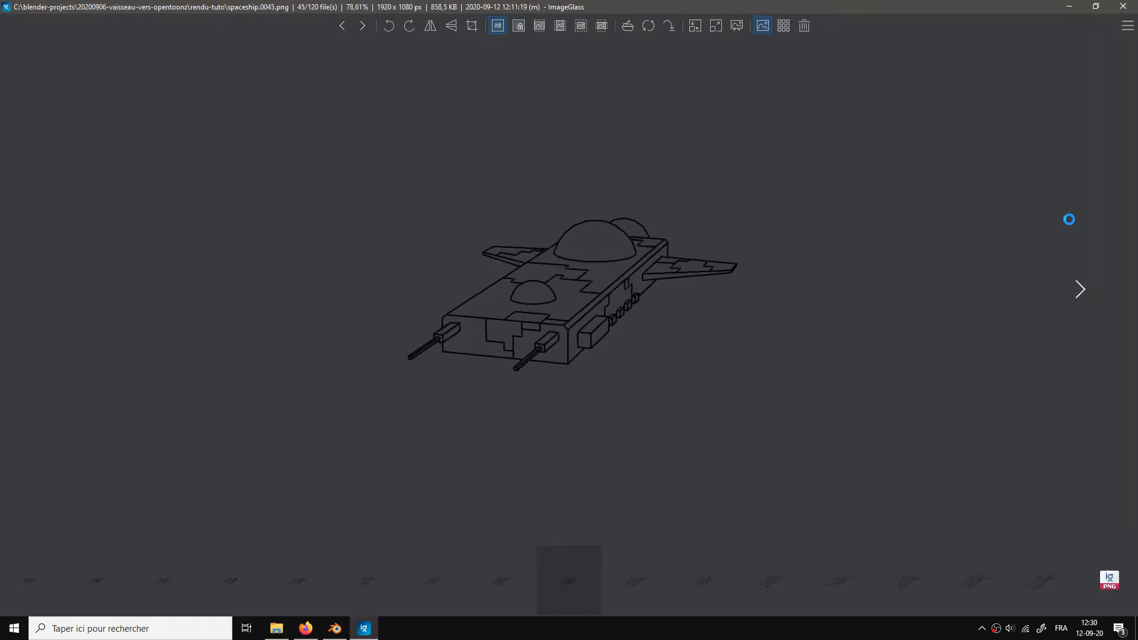
{"action": "key", "text": "Right"}
{"action": "key", "text": "Right"}
{"action": "key", "text": "Right"}
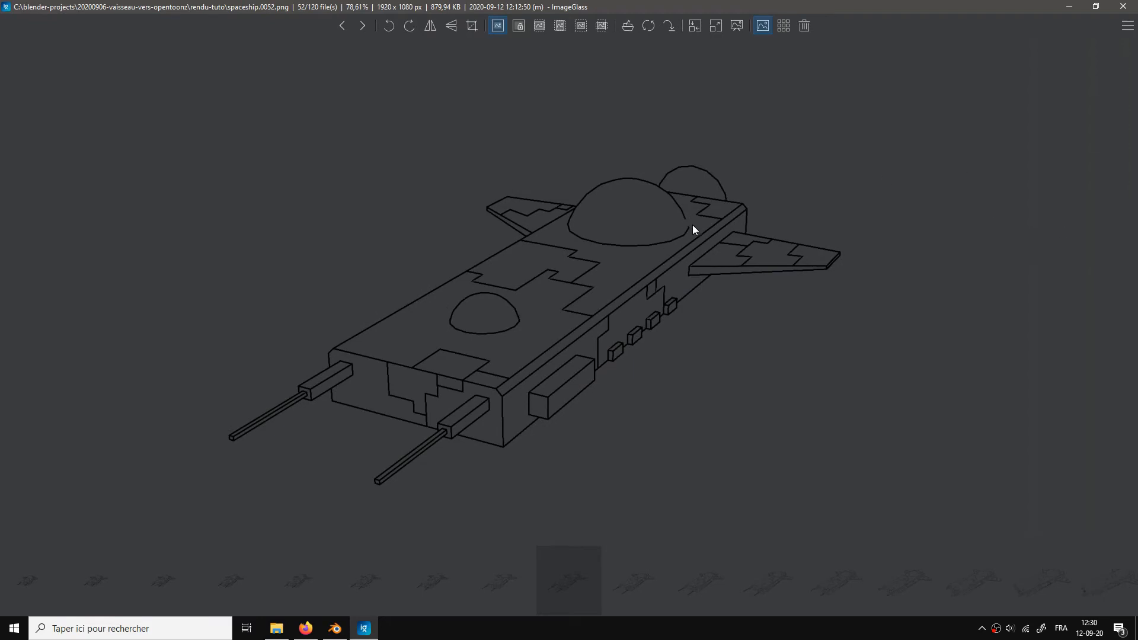
Step: Advance frame by frame from spaceship.0052.png to spaceship.0061.png, examining the outlines of the domes and wings up close
{"action": "key", "text": "Right"}
{"action": "key", "text": "Right"}
{"action": "key", "text": "Right"}
{"action": "key", "text": "Right"}
{"action": "key", "text": "Right"}
{"action": "key", "text": "Right"}
{"action": "key", "text": "Right"}
{"action": "key", "text": "Right"}
{"action": "key", "text": "Right"}
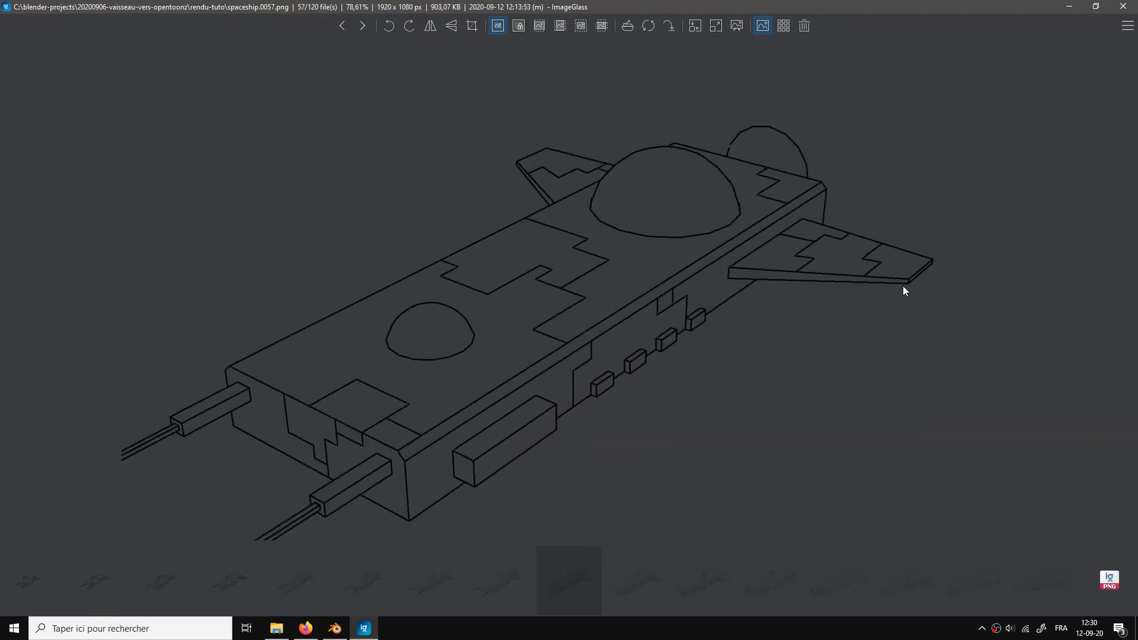
{"action": "key", "text": "Right"}
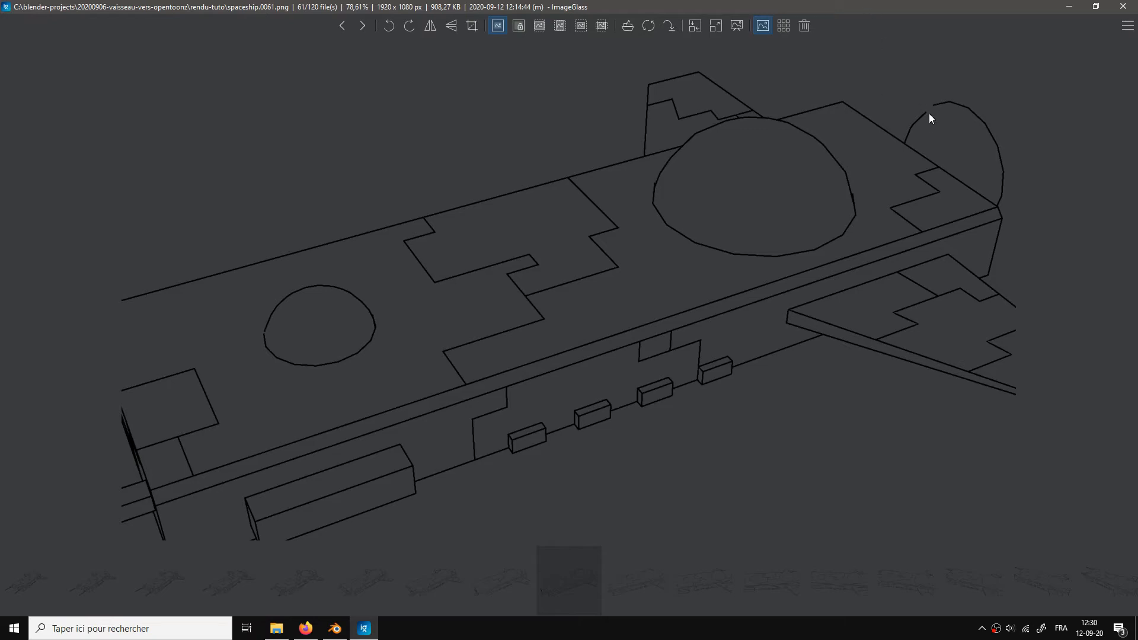
Step: Play through the remaining frames from spaceship.0061.png to the end of the sequence, continuing around from the start to spaceship.0030.png
{"action": "key", "text": "Right"}
{"action": "key", "text": "Right"}
{"action": "key", "text": "Right"}
{"action": "key", "text": "Right"}
{"action": "key", "text": "Right"}
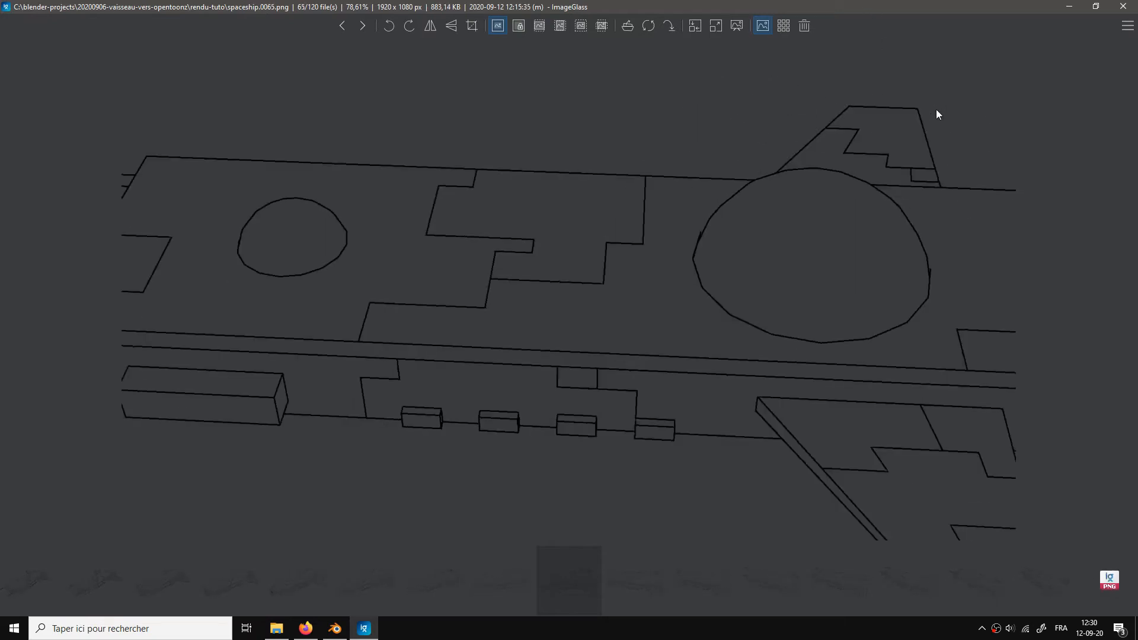
{"action": "key", "text": "Right"}
{"action": "key", "text": "Right"}
{"action": "key", "text": "Right"}
{"action": "key", "text": "Right"}
{"action": "key", "text": "Right"}
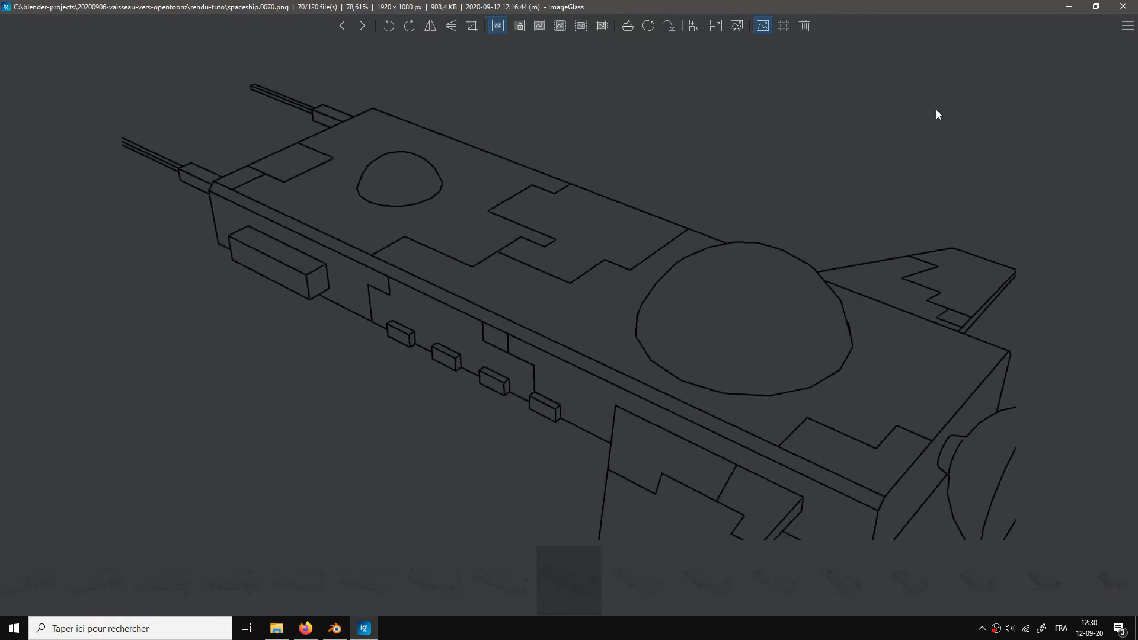
{"action": "key", "text": "Right"}
{"action": "key", "text": "Right"}
{"action": "key", "text": "Right"}
{"action": "key", "text": "Right"}
{"action": "key", "text": "Right"}
{"action": "key", "text": "Right"}
{"action": "key", "text": "Right"}
{"action": "key", "text": "Right"}
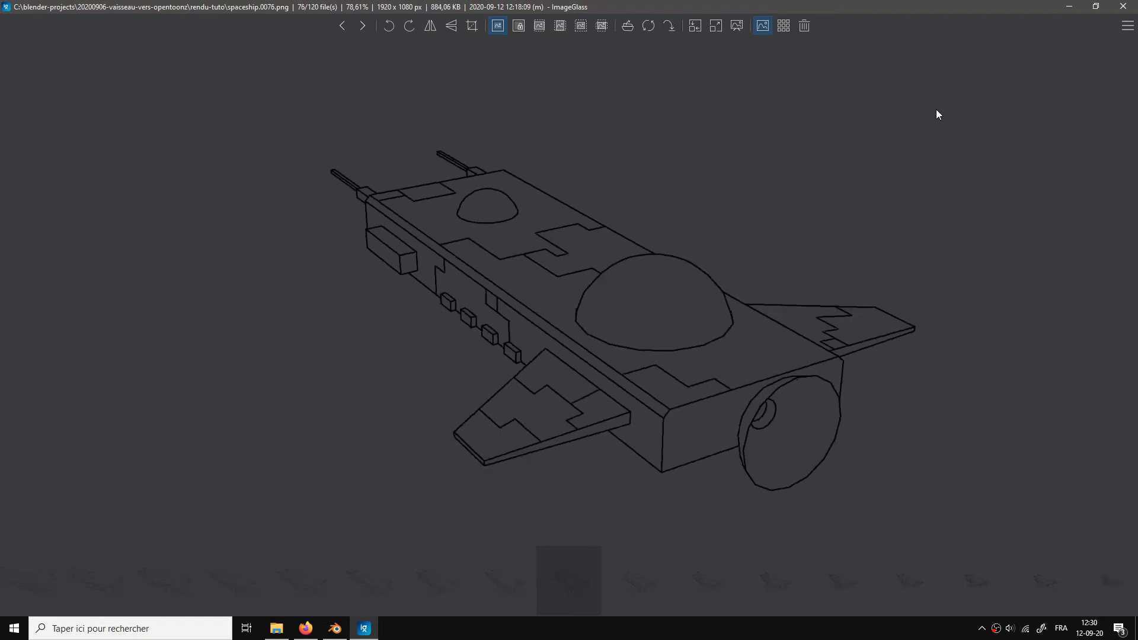
{"action": "key", "text": "Right"}
{"action": "key", "text": "Right"}
{"action": "key", "text": "Right"}
{"action": "key", "text": "Right"}
{"action": "key", "text": "Right"}
{"action": "key", "text": "Right"}
{"action": "key", "text": "Right"}
{"action": "key", "text": "Right"}
{"action": "key", "text": "Right"}
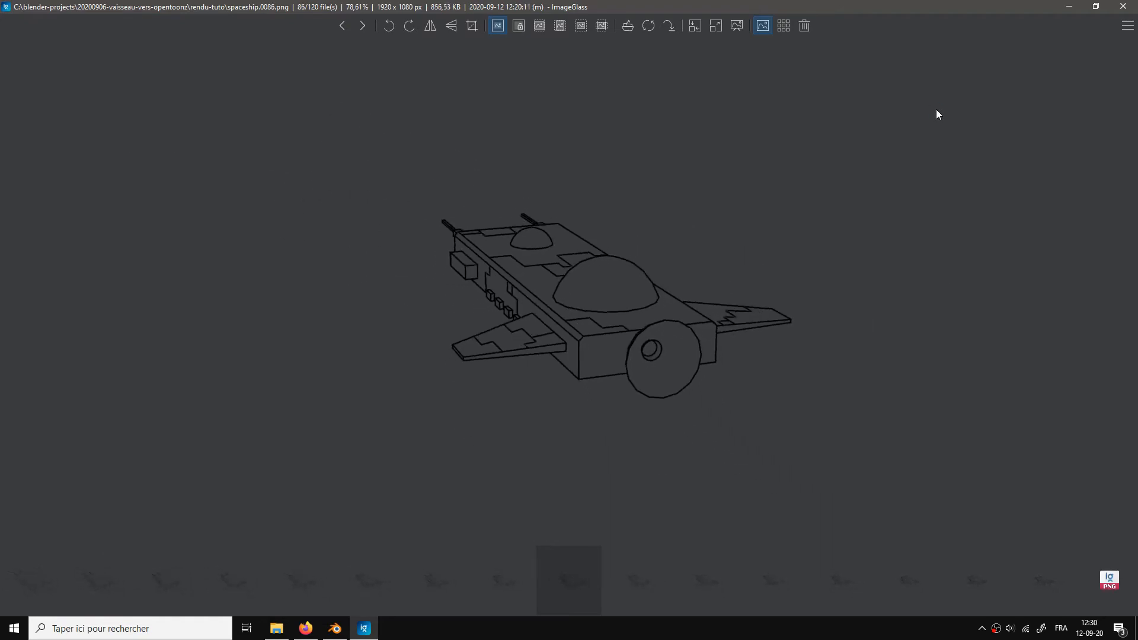
{"action": "key", "text": "Right"}
{"action": "key", "text": "Right"}
{"action": "key", "text": "Right"}
{"action": "key", "text": "Right"}
{"action": "key", "text": "Right"}
{"action": "key", "text": "Right"}
{"action": "key", "text": "Right"}
{"action": "key", "text": "Right"}
{"action": "key", "text": "Right"}
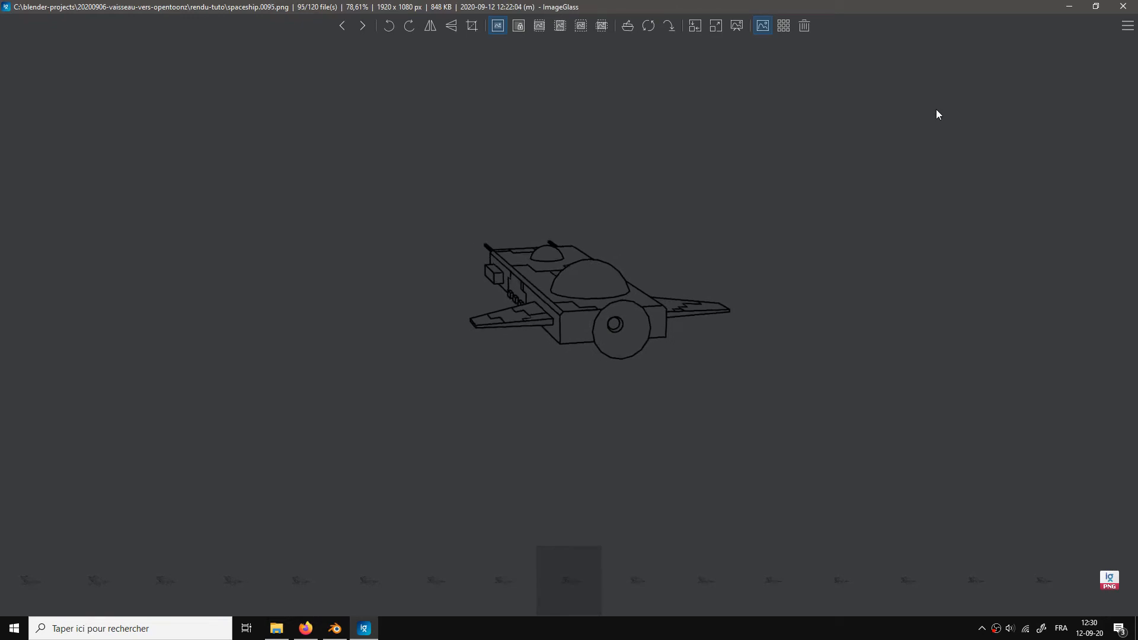
{"action": "key", "text": "Right"}
{"action": "key", "text": "Right"}
{"action": "key", "text": "Right"}
{"action": "key", "text": "Right"}
{"action": "key", "text": "Right"}
{"action": "key", "text": "Right"}
{"action": "key", "text": "Right"}
{"action": "key", "text": "Right"}
{"action": "key", "text": "Right"}
{"action": "key", "text": "Right"}
{"action": "key", "text": "Right"}
{"action": "key", "text": "Right"}
{"action": "key", "text": "Right"}
{"action": "key", "text": "Right"}
{"action": "key", "text": "Right"}
{"action": "key", "text": "Right"}
{"action": "key", "text": "Right"}
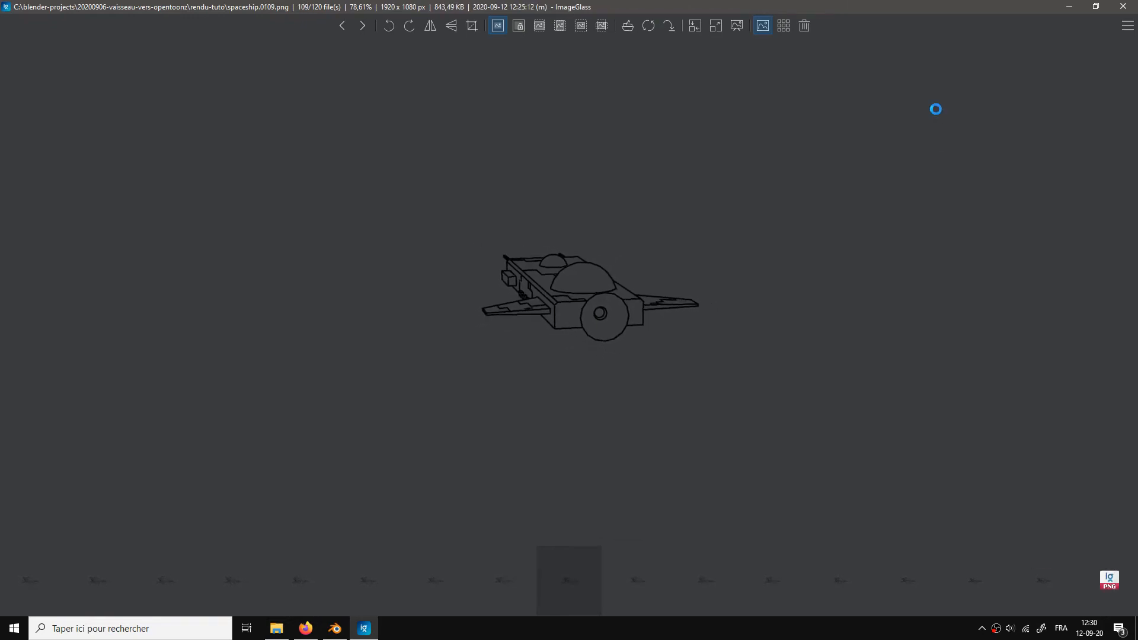
{"action": "key", "text": "Right"}
{"action": "key", "text": "Right"}
{"action": "key", "text": "Right"}
{"action": "key", "text": "Right"}
{"action": "key", "text": "Right"}
{"action": "key", "text": "Right"}
{"action": "key", "text": "Right"}
{"action": "key", "text": "Right"}
{"action": "key", "text": "Right"}
{"action": "key", "text": "Right"}
{"action": "key", "text": "Right"}
{"action": "key", "text": "Right"}
{"action": "key", "text": "Right"}
{"action": "key", "text": "Right"}
{"action": "key", "text": "Right"}
{"action": "key", "text": "Right"}
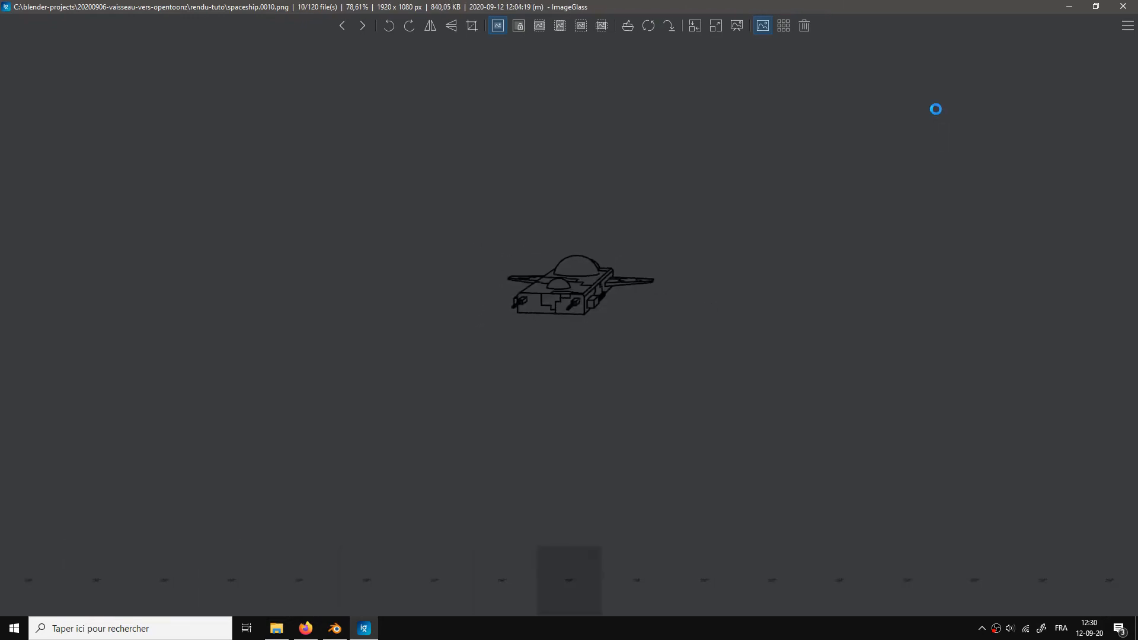
{"action": "key", "text": "Right"}
{"action": "key", "text": "Right"}
{"action": "key", "text": "Right"}
{"action": "key", "text": "Right"}
{"action": "key", "text": "Right"}
{"action": "key", "text": "Right"}
{"action": "key", "text": "Right"}
{"action": "key", "text": "Right"}
{"action": "key", "text": "Right"}
{"action": "key", "text": "Right"}
{"action": "key", "text": "Right"}
{"action": "key", "text": "Right"}
{"action": "key", "text": "Right"}
{"action": "key", "text": "Right"}
{"action": "key", "text": "Right"}
{"action": "key", "text": "Right"}
{"action": "key", "text": "Right"}
{"action": "key", "text": "Right"}
{"action": "key", "text": "Right"}
{"action": "key", "text": "Right"}
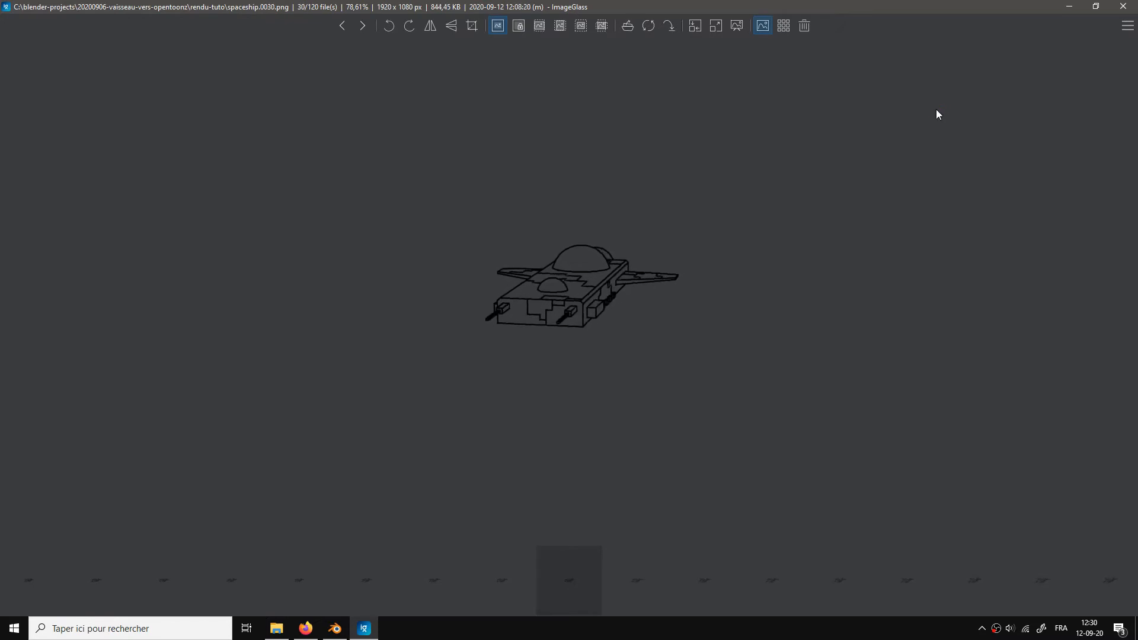
Step: Play through the rendered frames from spaceship.0030.png to spaceship.0092.png, examining the ship's flyby, and close the image viewer
{"action": "key", "text": "Right"}
{"action": "key", "text": "Right"}
{"action": "key", "text": "Right"}
{"action": "key", "text": "Right"}
{"action": "key", "text": "Right"}
{"action": "key", "text": "Right"}
{"action": "key", "text": "Right"}
{"action": "key", "text": "Right"}
{"action": "key", "text": "Right"}
{"action": "key", "text": "Right"}
{"action": "key", "text": "Right"}
{"action": "key", "text": "Right"}
{"action": "key", "text": "Right"}
{"action": "key", "text": "Right"}
{"action": "key", "text": "Right"}
{"action": "key", "text": "Right"}
{"action": "key", "text": "Right"}
{"action": "key", "text": "Right"}
{"action": "key", "text": "Right"}
{"action": "key", "text": "Right"}
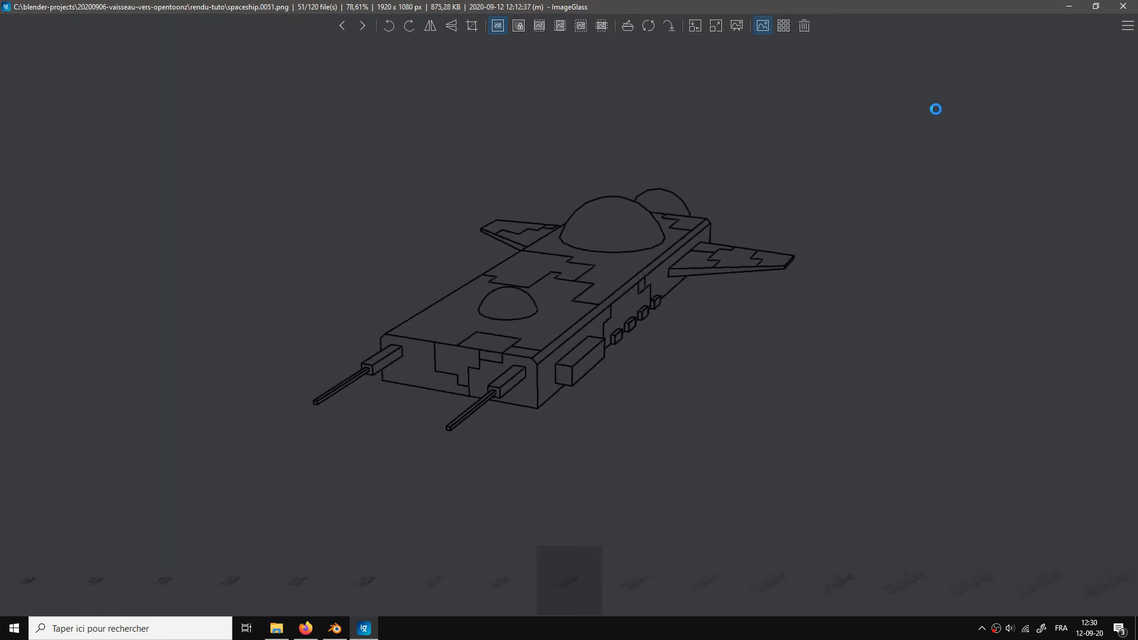
{"action": "key", "text": "Right"}
{"action": "key", "text": "Right"}
{"action": "key", "text": "Right"}
{"action": "key", "text": "Right"}
{"action": "key", "text": "Right"}
{"action": "key", "text": "Right"}
{"action": "key", "text": "Right"}
{"action": "key", "text": "Right"}
{"action": "key", "text": "Right"}
{"action": "key", "text": "Right"}
{"action": "key", "text": "Right"}
{"action": "key", "text": "Right"}
{"action": "key", "text": "Right"}
{"action": "key", "text": "Right"}
{"action": "key", "text": "Right"}
{"action": "key", "text": "Right"}
{"action": "key", "text": "Right"}
{"action": "key", "text": "Right"}
{"action": "key", "text": "Right"}
{"action": "key", "text": "Right"}
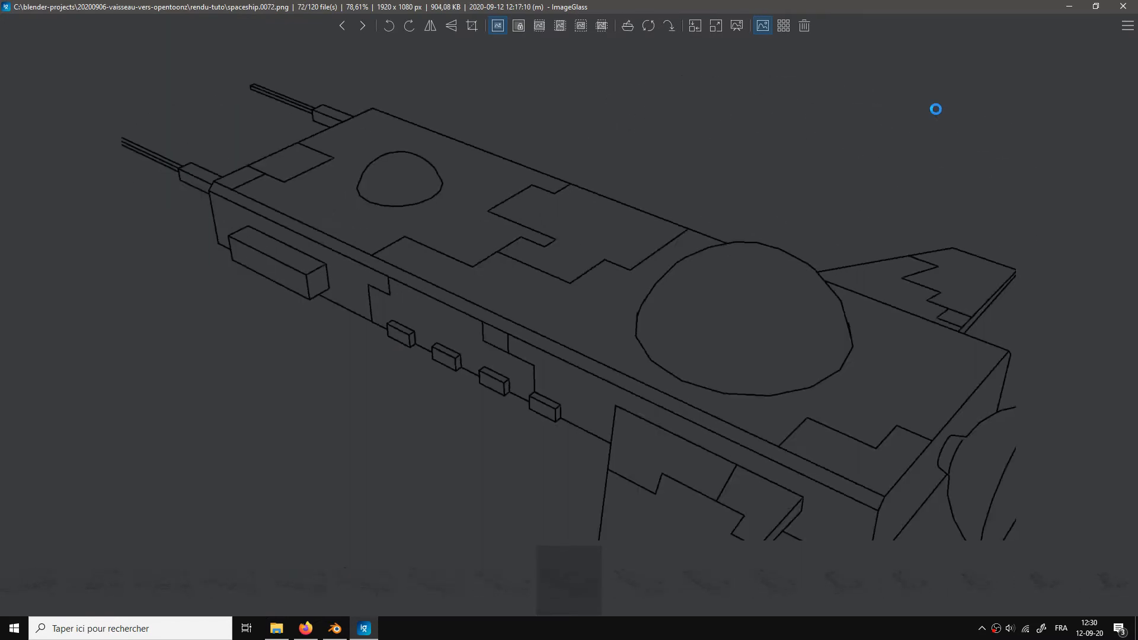
{"action": "key", "text": "Right"}
{"action": "key", "text": "Right"}
{"action": "key", "text": "Right"}
{"action": "key", "text": "Right"}
{"action": "key", "text": "Right"}
{"action": "key", "text": "Right"}
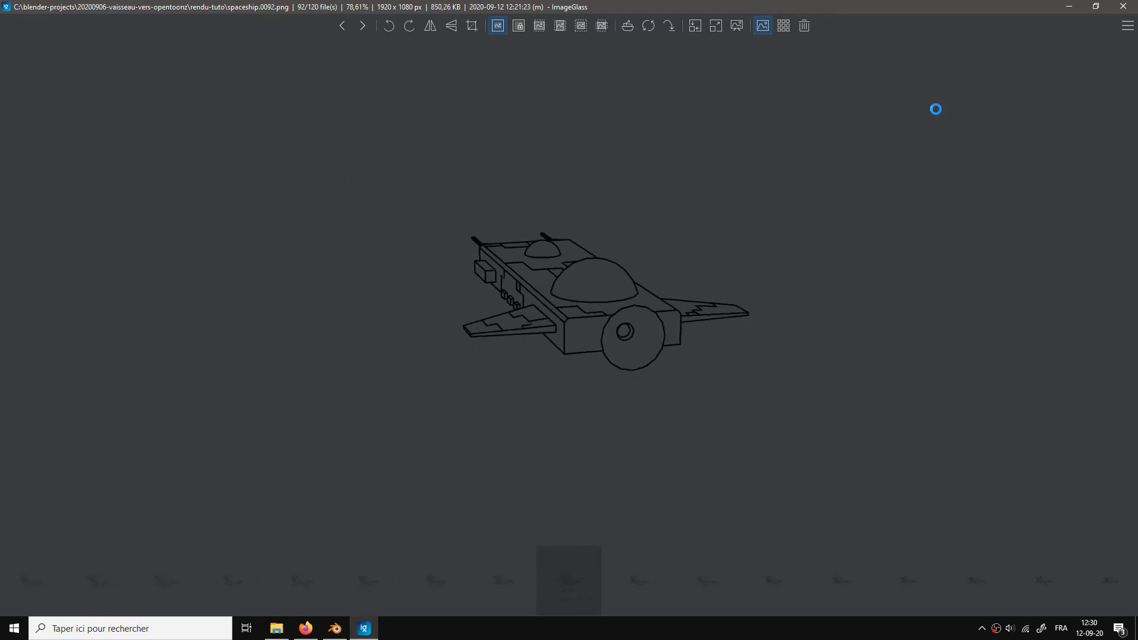
{"action": "left_click", "coordinate": [1124, 5]}
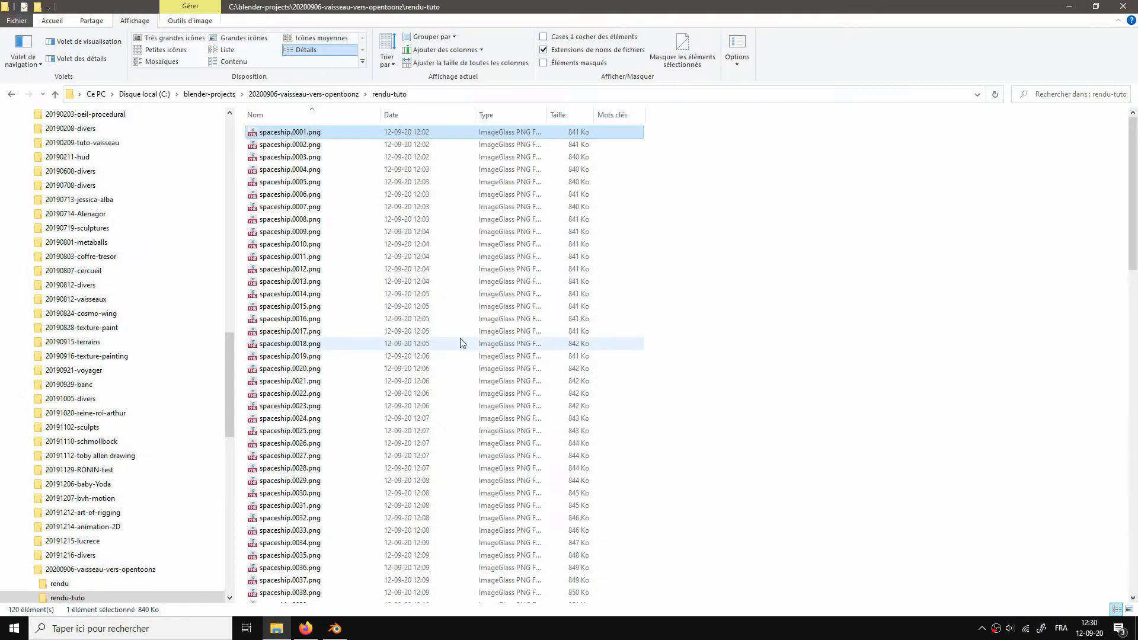
Step: Rename the rendu-tuto folder inside 20200906-vaisseau-vers-opentoonz to rendu-tuto-1
{"action": "left_click", "coordinate": [75, 571]}
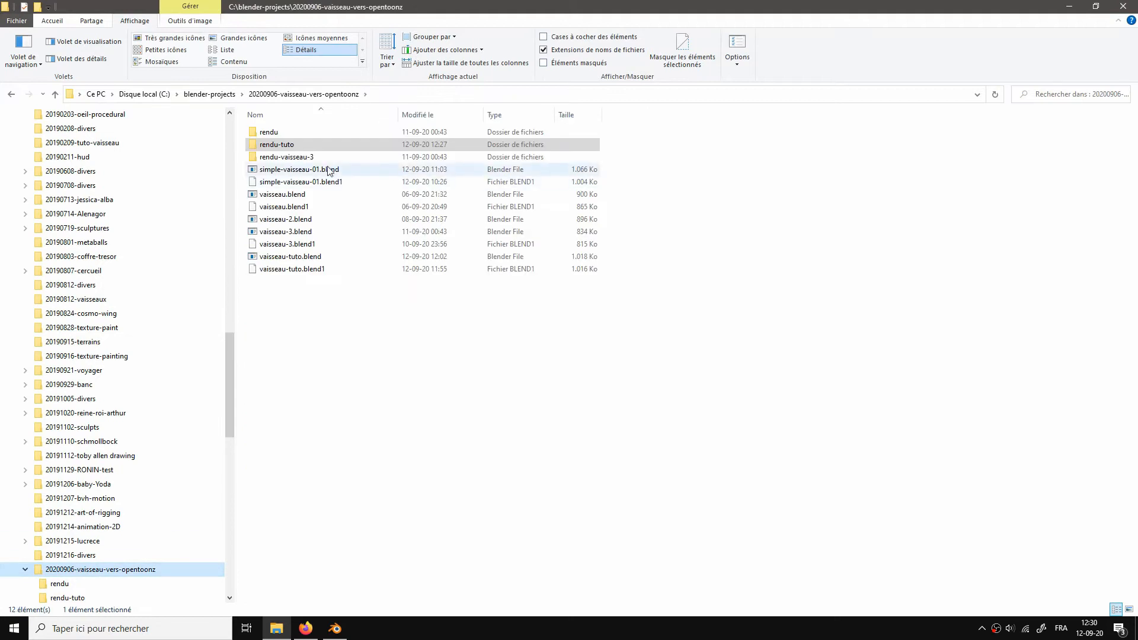
{"action": "left_click", "coordinate": [295, 148]}
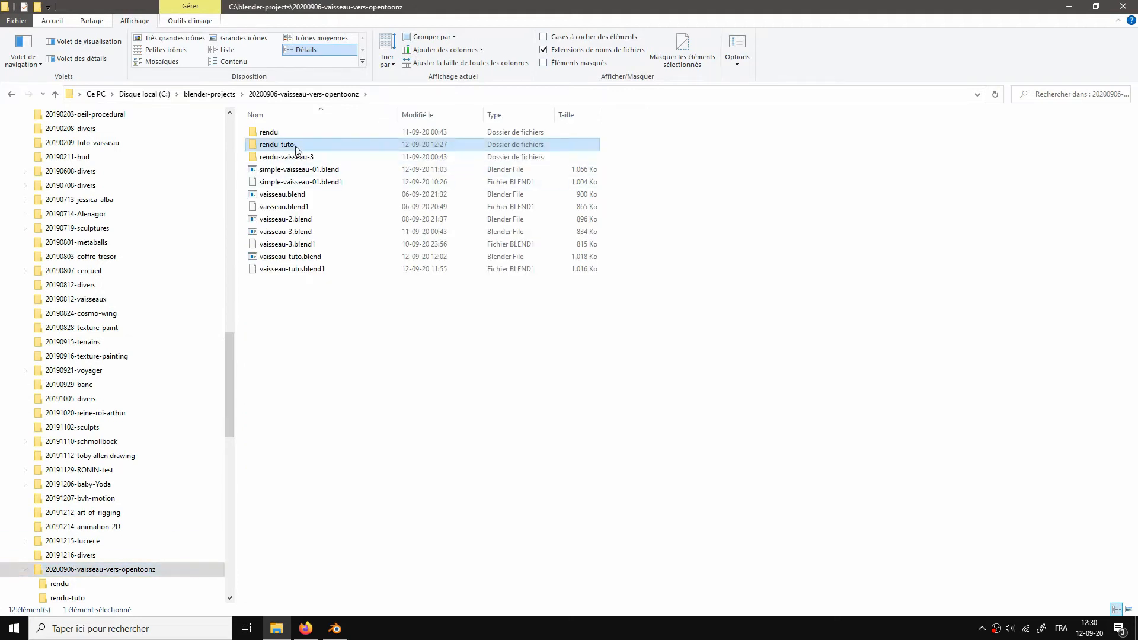
{"action": "left_click", "coordinate": [296, 147]}
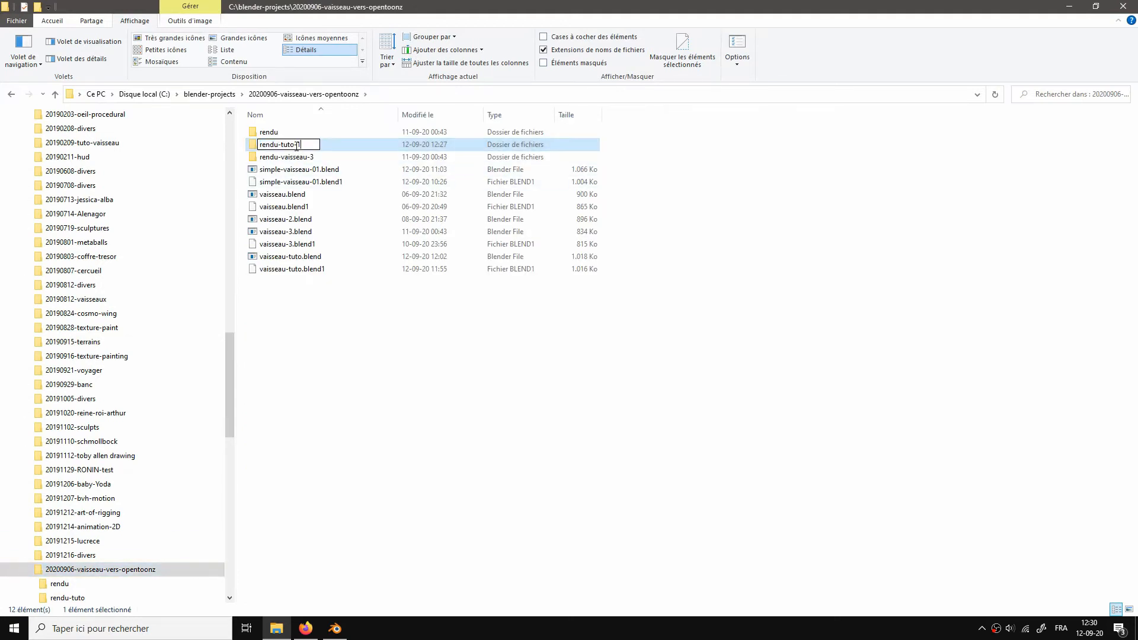
{"action": "type", "text": "-1"}
{"action": "key", "text": "Return"}
Step: Create a new folder named rendu-tuto-2 in 20200906-vaisseau-vers-opentoonz
{"action": "right_click", "coordinate": [326, 297]}
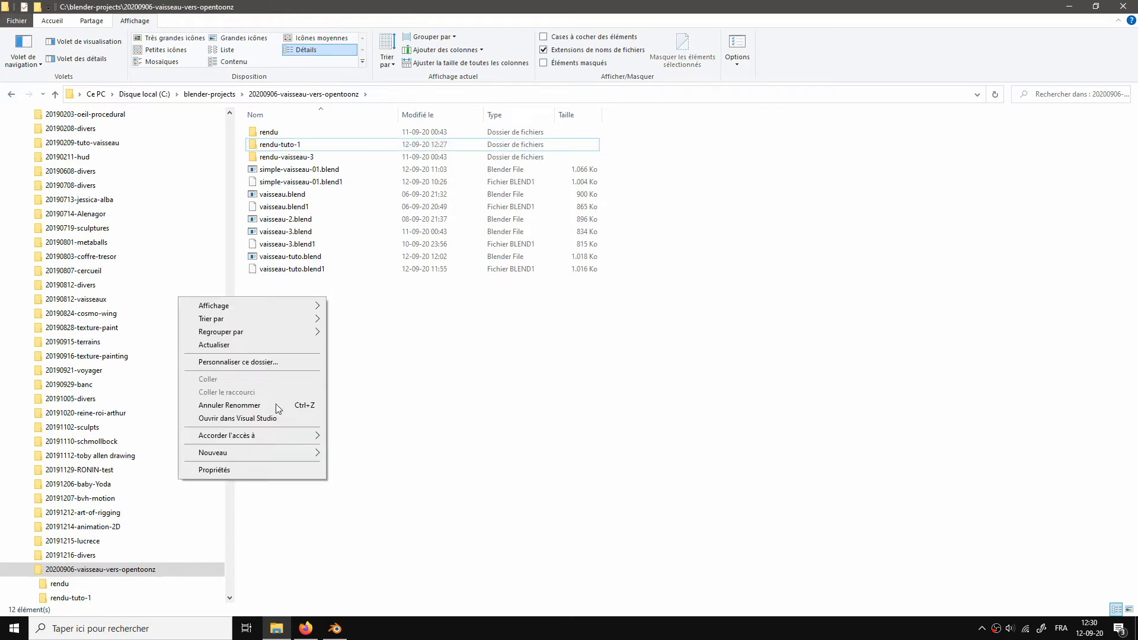
{"action": "mouse_move", "coordinate": [271, 459]}
{"action": "left_click", "coordinate": [349, 456]}
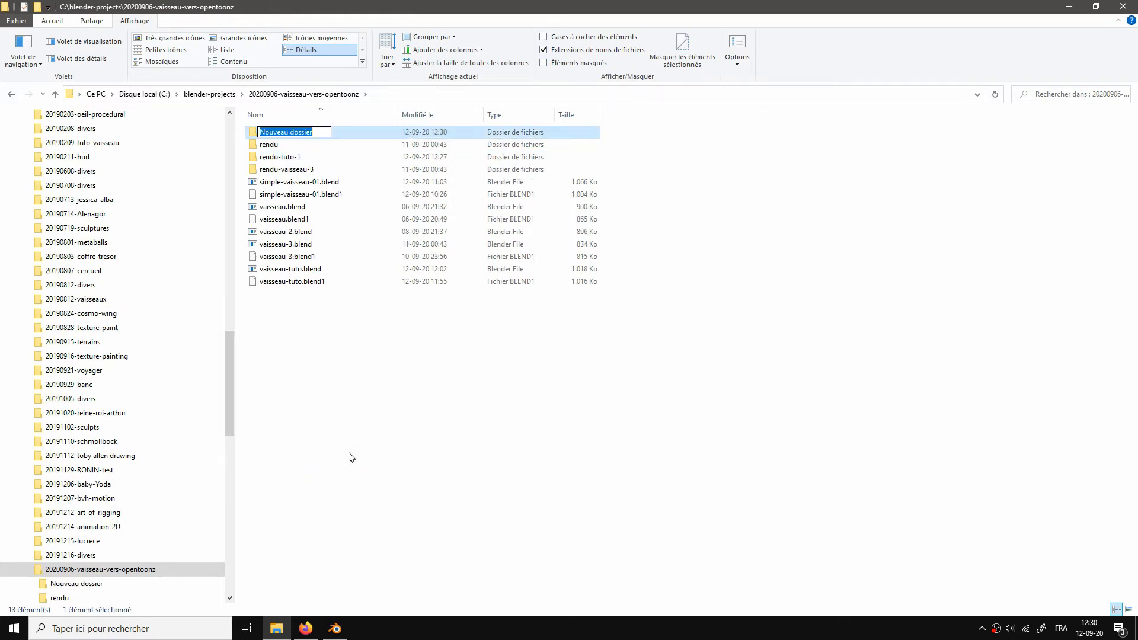
{"action": "type", "text": "rendu-tuto-2"}
{"action": "key", "text": "Return"}
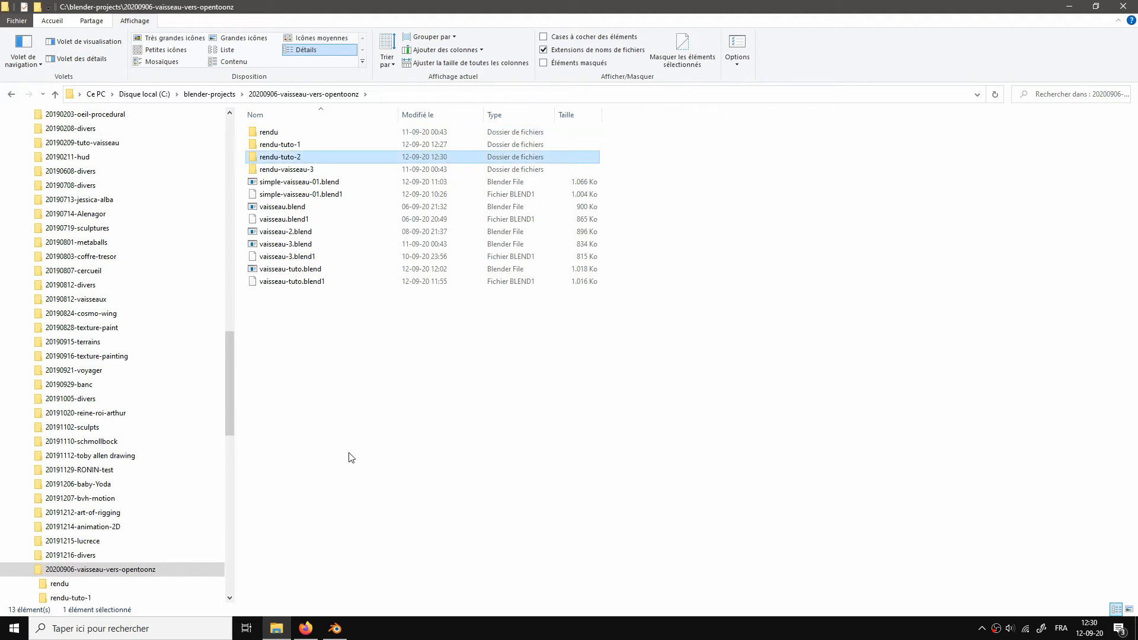
Step: Switch to Blender and, in camera view, delete the ship's keyframes at frames 120 and 1 and turn off auto keying
{"action": "left_click", "coordinate": [344, 633]}
{"action": "key", "text": "KP_0"}
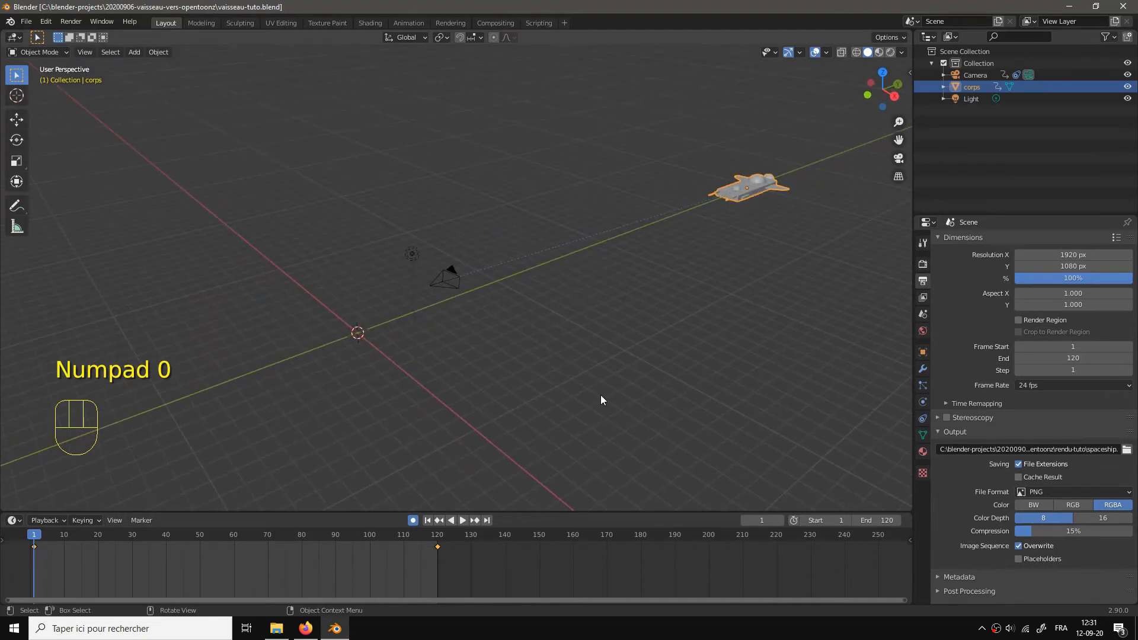
{"action": "key", "text": "KP_0"}
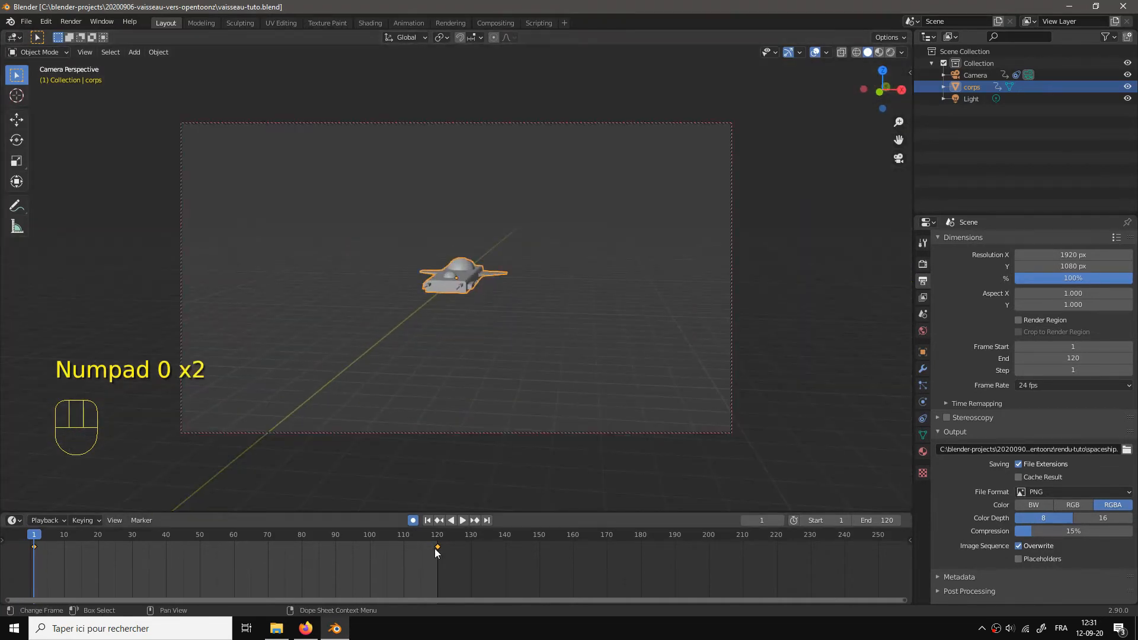
{"action": "key", "text": "Delete"}
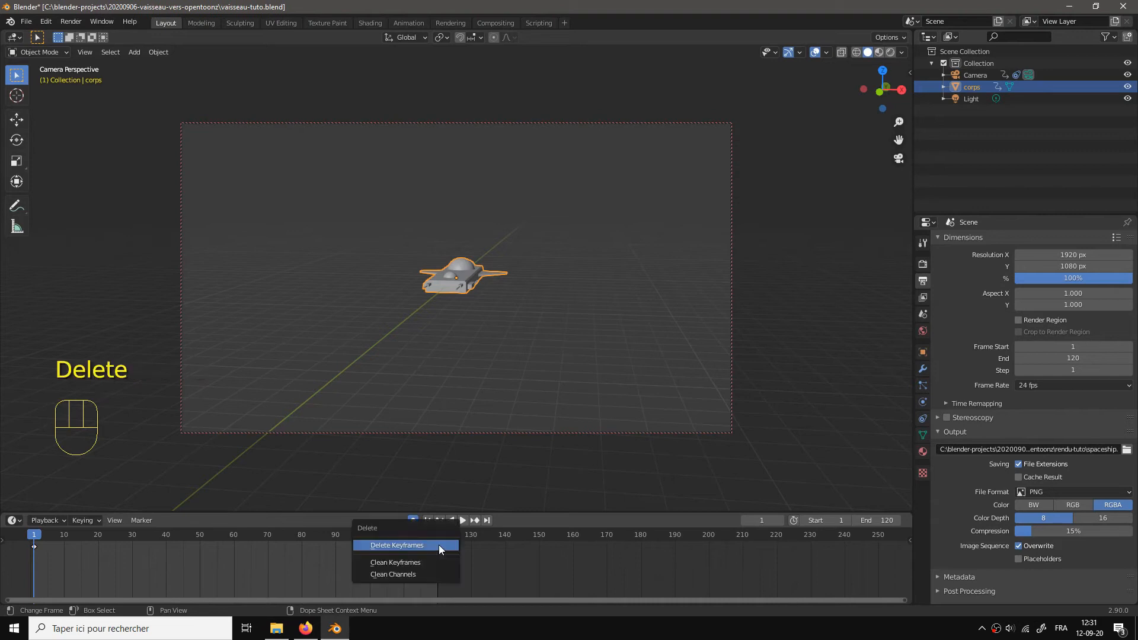
{"action": "left_click", "coordinate": [439, 546]}
{"action": "left_click", "coordinate": [35, 546]}
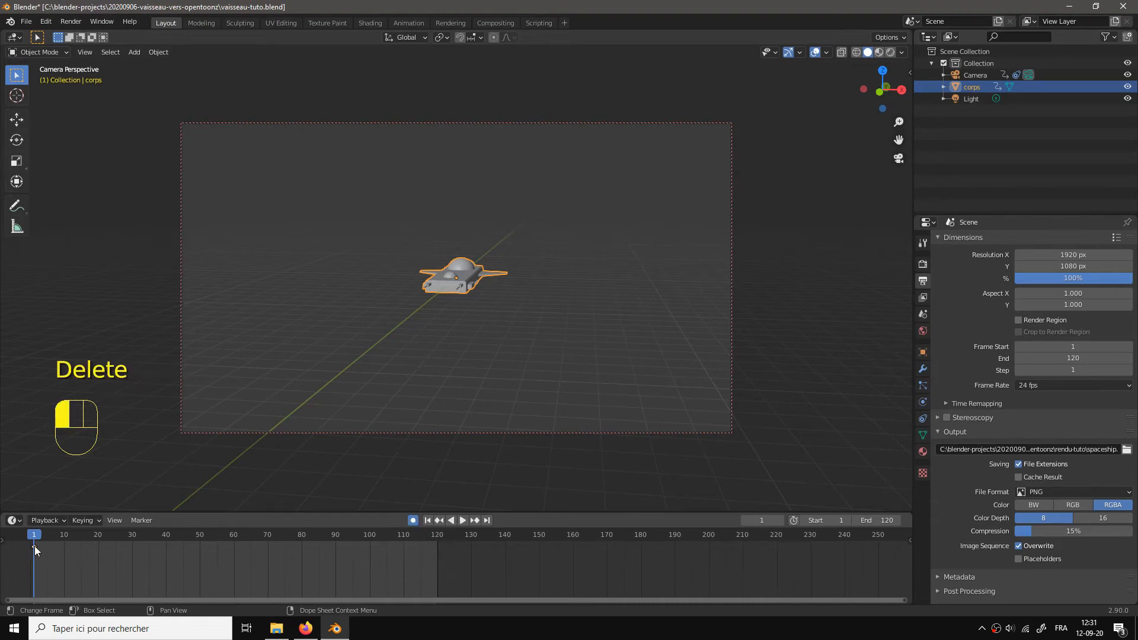
{"action": "key", "text": "Delete"}
{"action": "left_click", "coordinate": [35, 546]}
{"action": "left_click", "coordinate": [413, 521]}
{"action": "middle_click", "coordinate": [528, 362]}
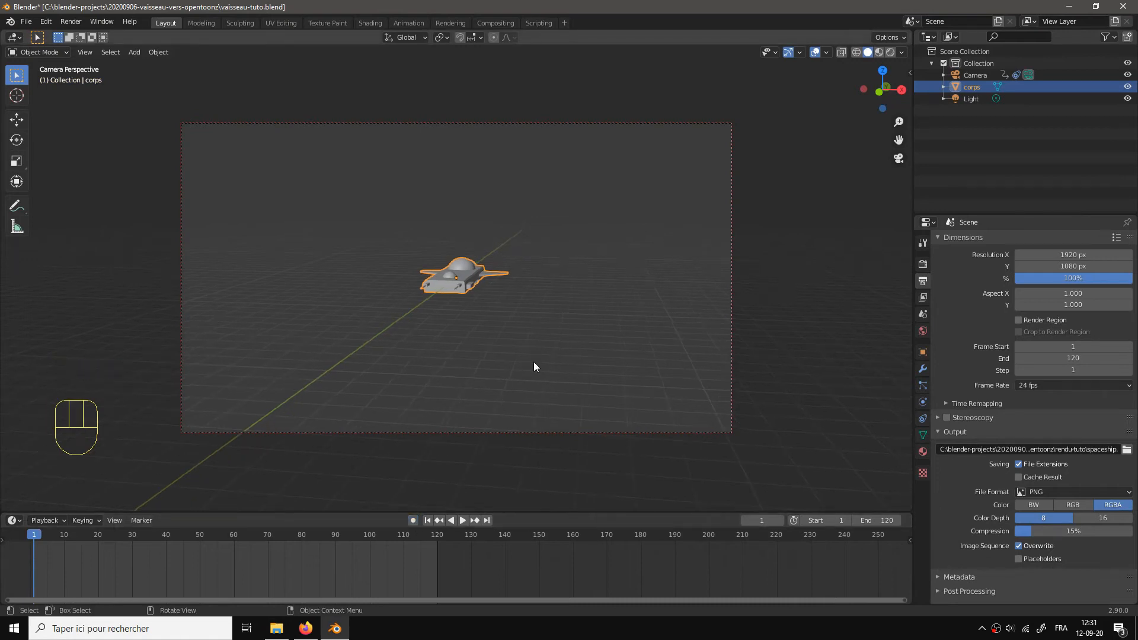
Step: Select the camera and set its lens focal length to 161 mm
{"action": "key", "text": "n"}
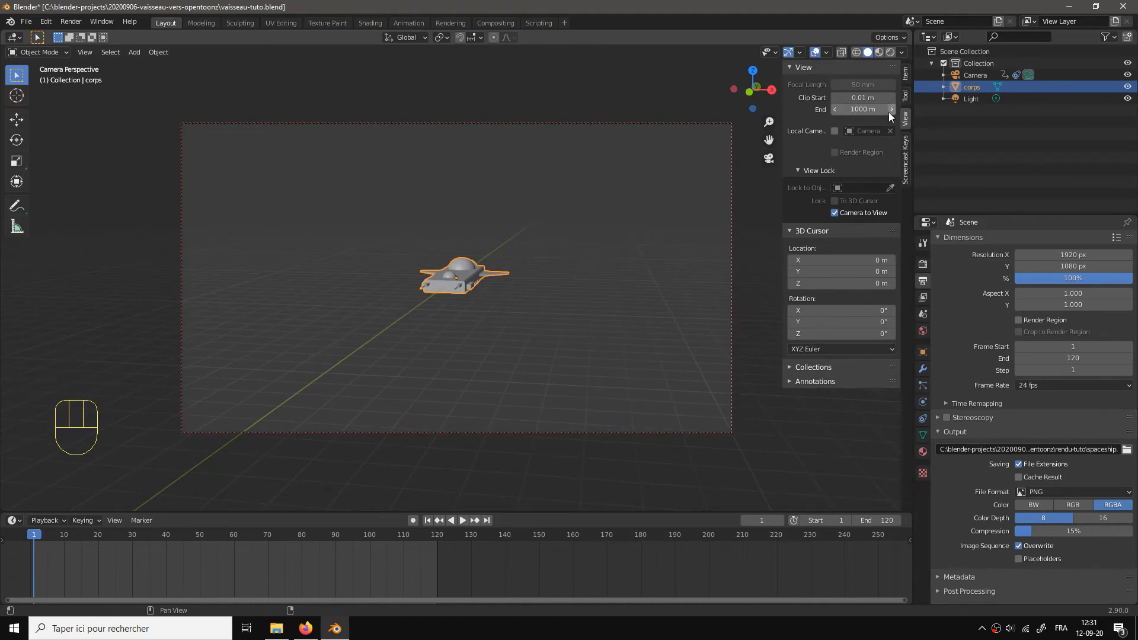
{"action": "left_click", "coordinate": [562, 125]}
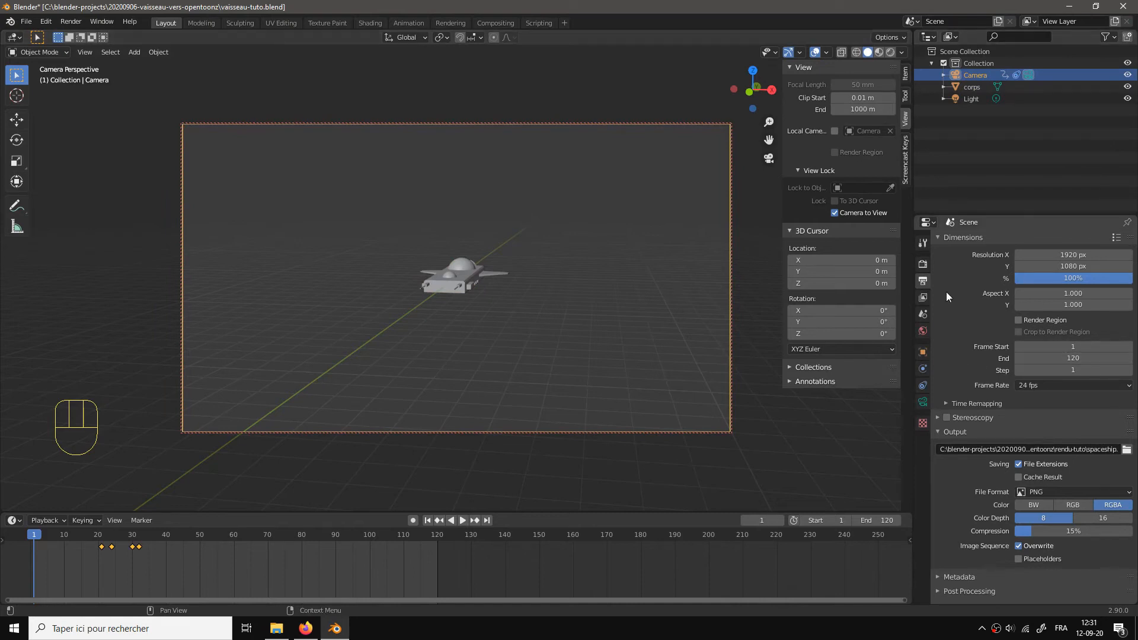
{"action": "left_click", "coordinate": [923, 263]}
{"action": "left_click", "coordinate": [924, 244]}
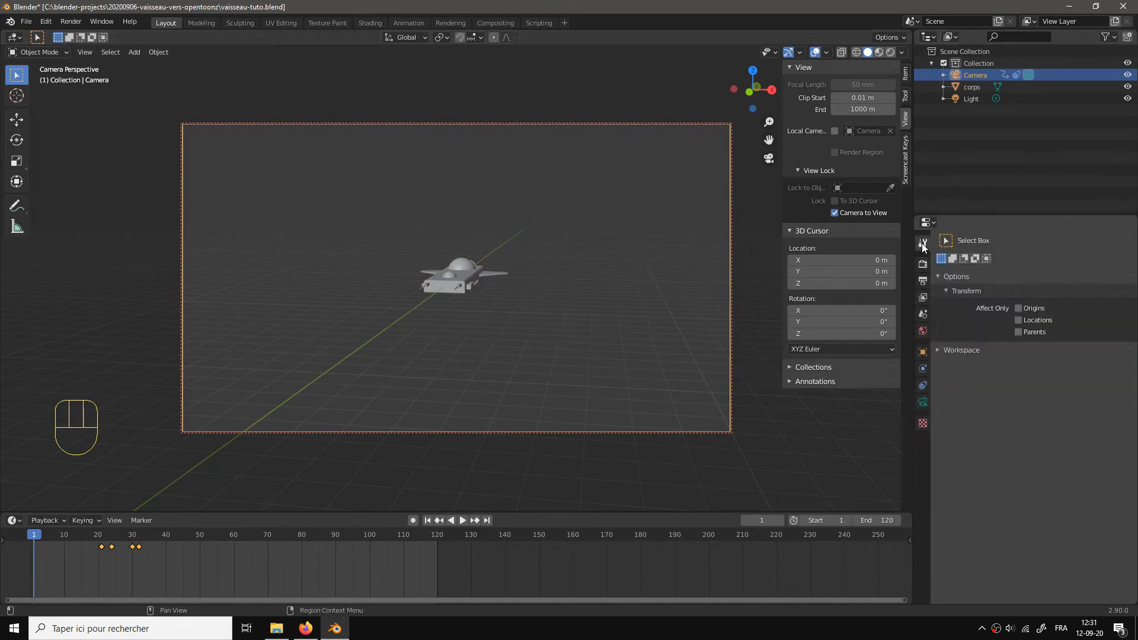
{"action": "left_click", "coordinate": [923, 280]}
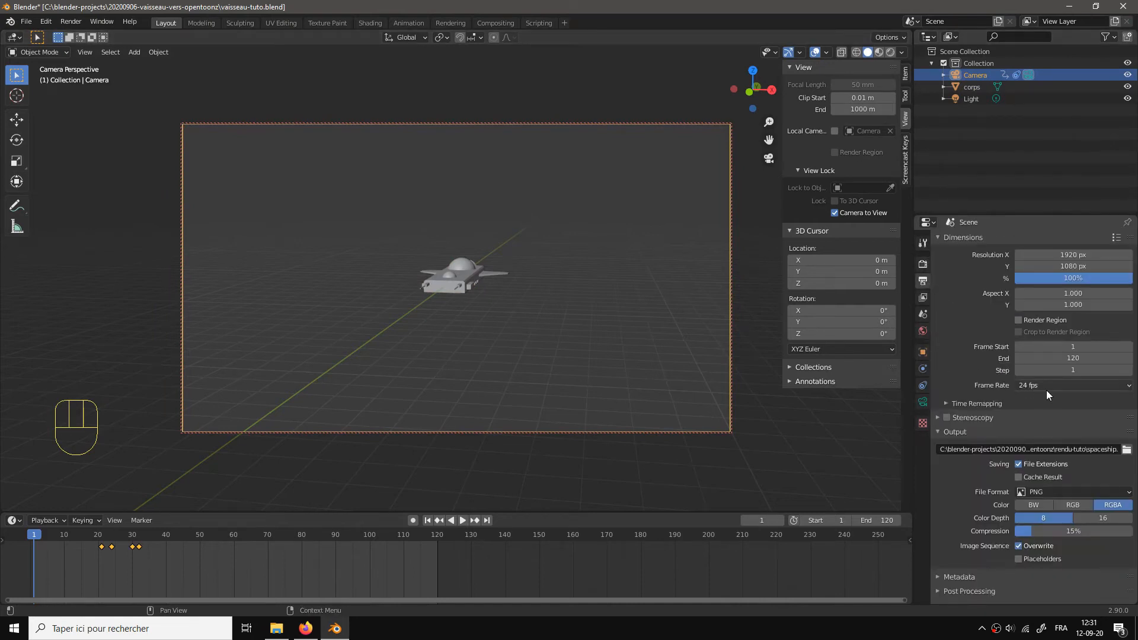
{"action": "left_click", "coordinate": [923, 402]}
{"action": "mouse_move", "coordinate": [1065, 296]}
{"action": "left_mouse_down"}
{"action": "mouse_move", "coordinate": [1032, 296]}
{"action": "mouse_move", "coordinate": [1062, 295]}
{"action": "left_mouse_up"}
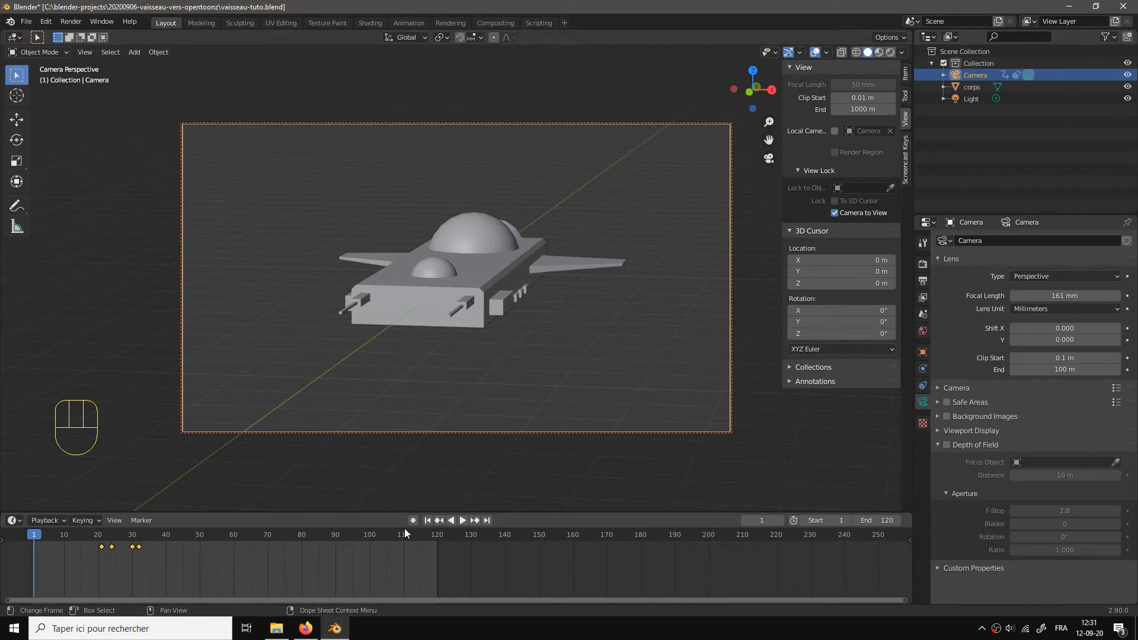
Step: Delete all of the camera's keyframes between frames 20 and 35
{"action": "key", "text": "Delete"}
{"action": "left_click", "coordinate": [101, 547]}
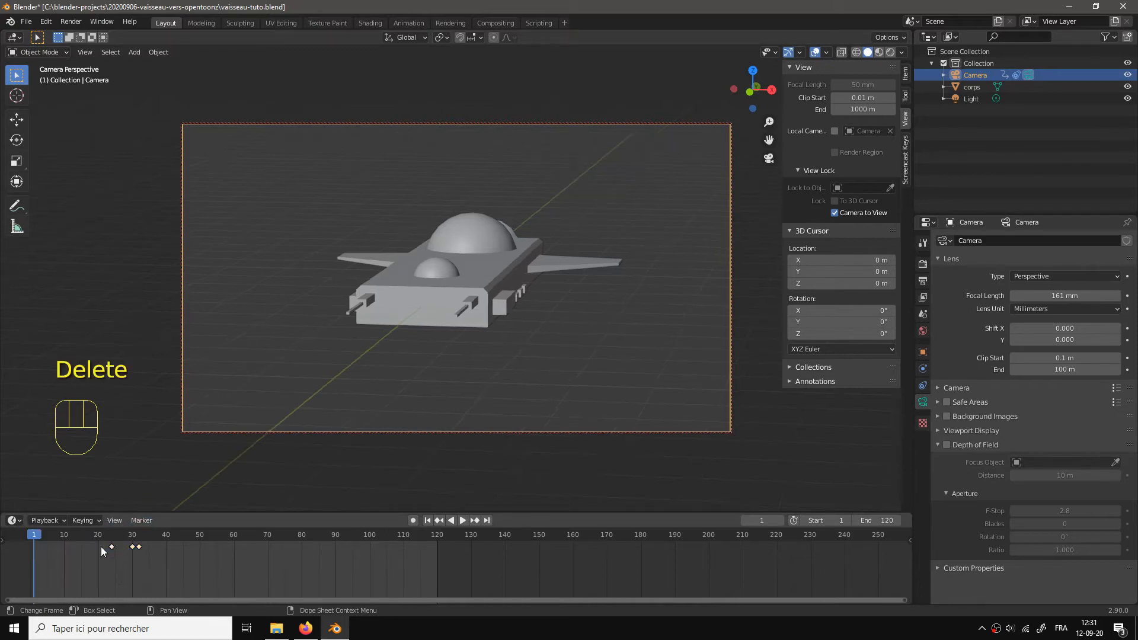
{"action": "key", "text": "Delete"}
{"action": "left_click", "coordinate": [112, 551]}
{"action": "key", "text": "Delete"}
{"action": "left_click", "coordinate": [126, 551]}
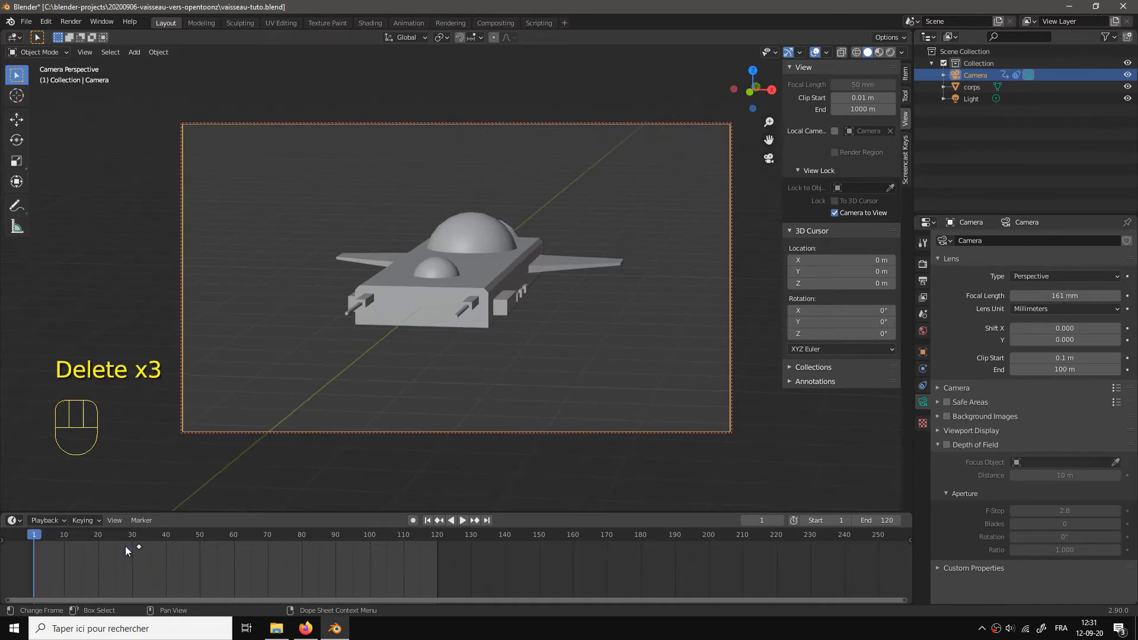
{"action": "key", "text": "Delete"}
{"action": "key", "text": "Delete"}
{"action": "left_click", "coordinate": [142, 549]}
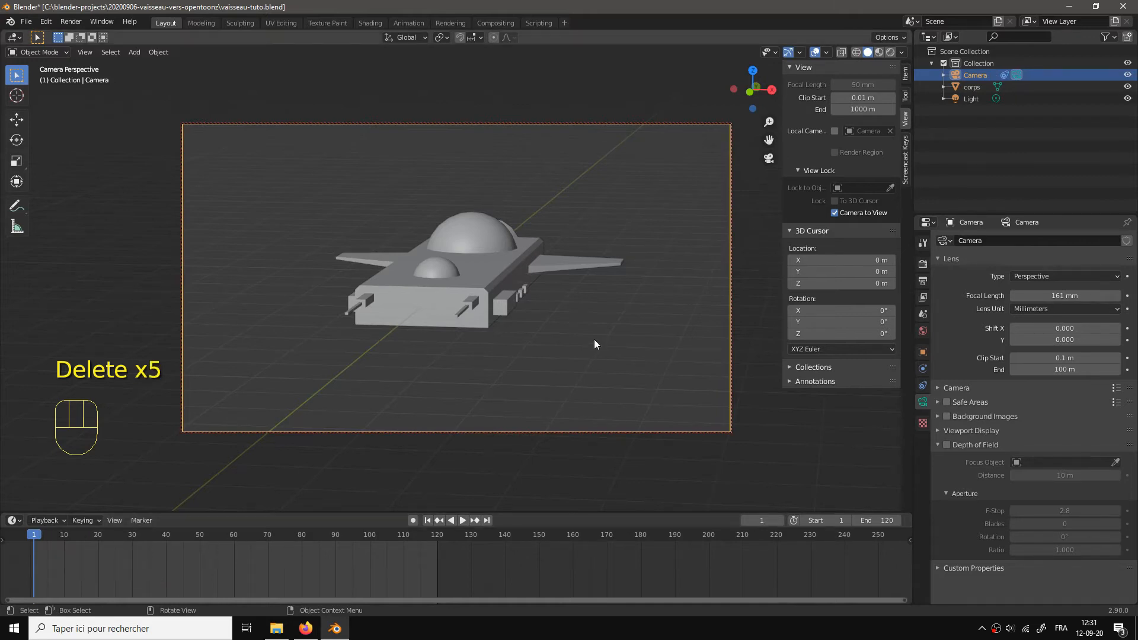
Step: Orbit the locked camera to a slightly more lateral view of the ship and set its focal length to 177 mm
{"action": "left_click_drag", "start_coordinate": [550, 350], "coordinate": [494, 344]}
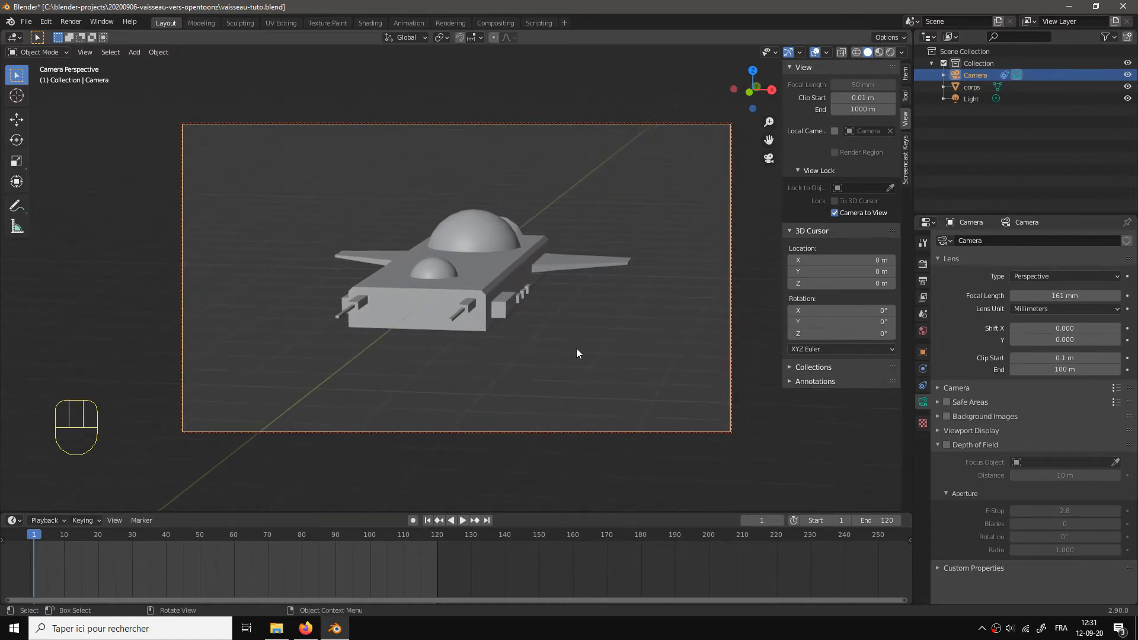
{"action": "left_click_drag", "start_coordinate": [576, 347], "coordinate": [479, 280]}
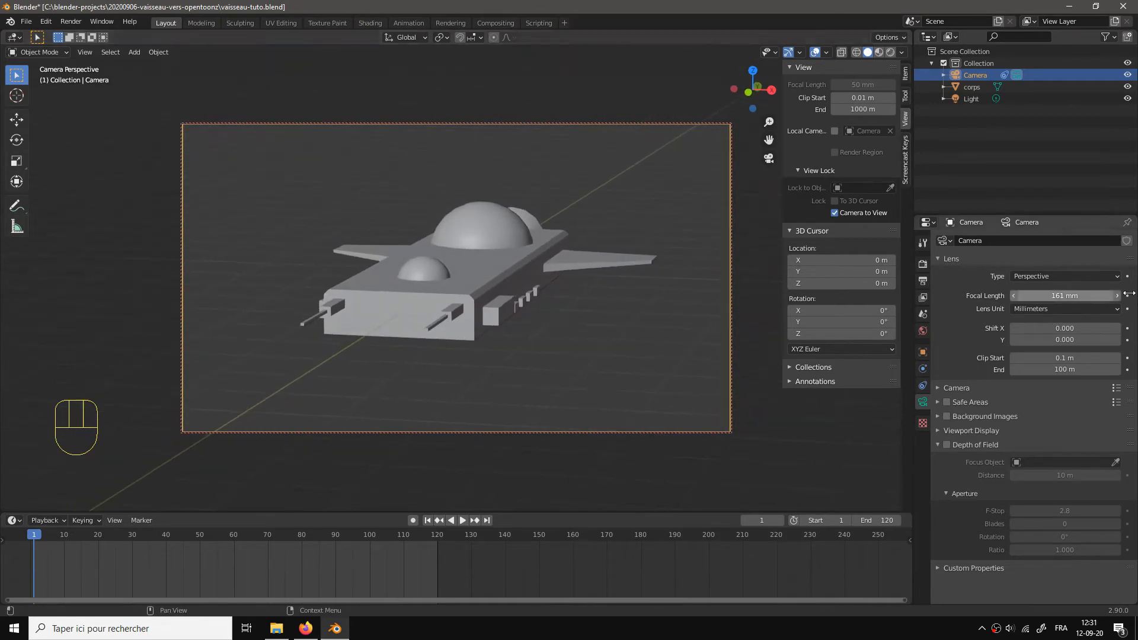
{"action": "mouse_move", "coordinate": [1075, 296]}
{"action": "left_mouse_down"}
{"action": "mouse_move", "coordinate": [1008, 296]}
{"action": "mouse_move", "coordinate": [1091, 296]}
{"action": "left_mouse_up"}
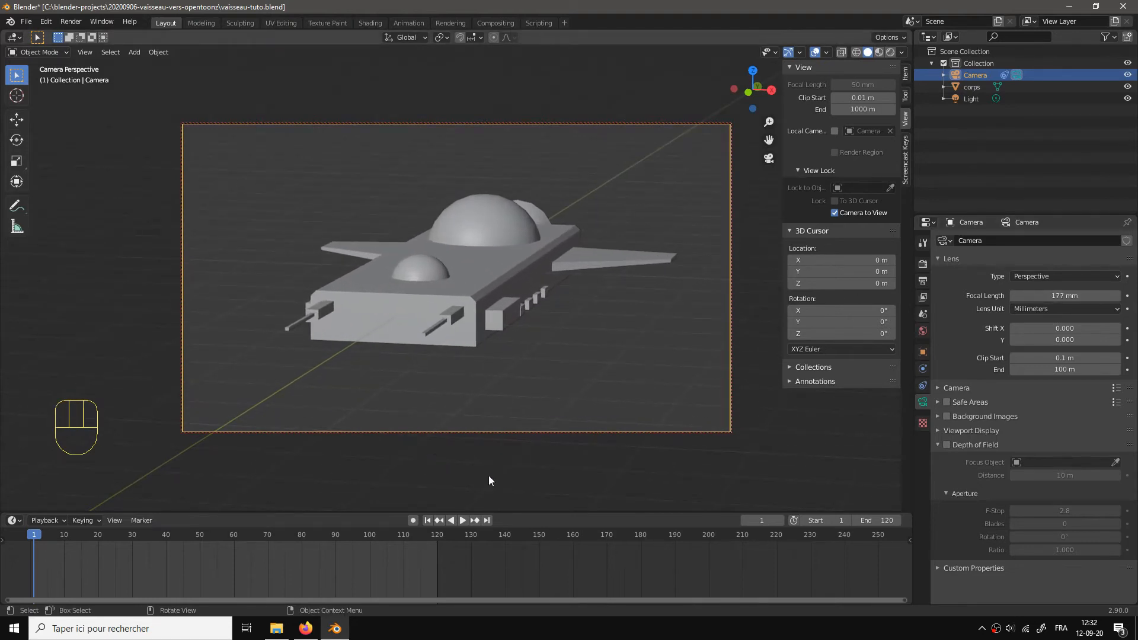
Step: Move the ship about -34.7 m along the global Y axis and set the camera's focal length to 85 mm
{"action": "left_click", "coordinate": [498, 257]}
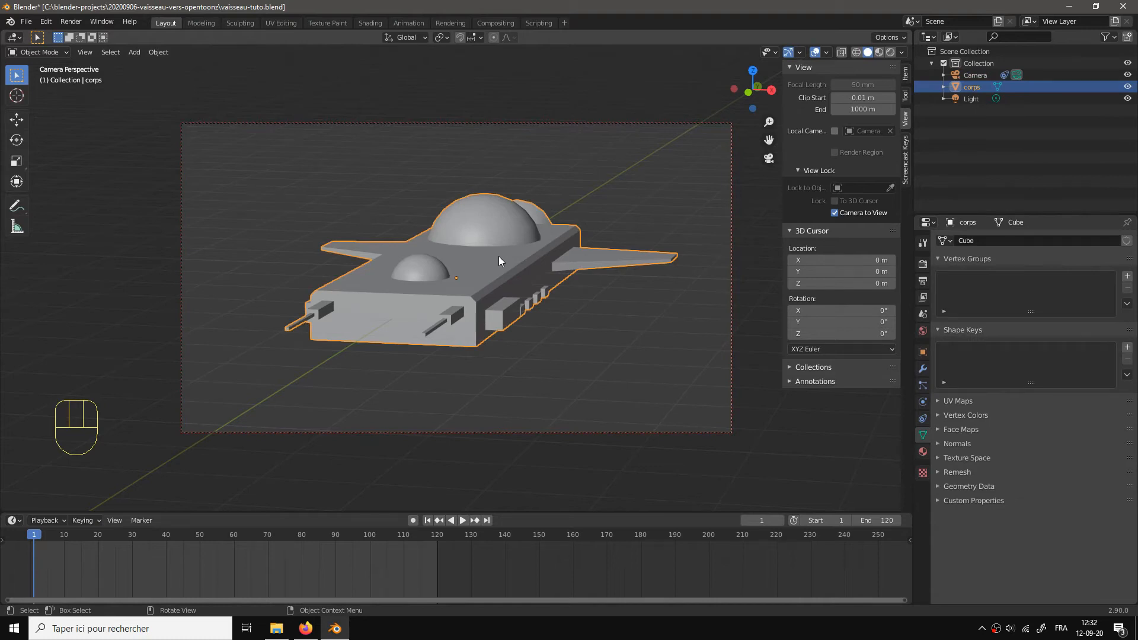
{"action": "key", "text": "g"}
{"action": "key", "text": "y"}
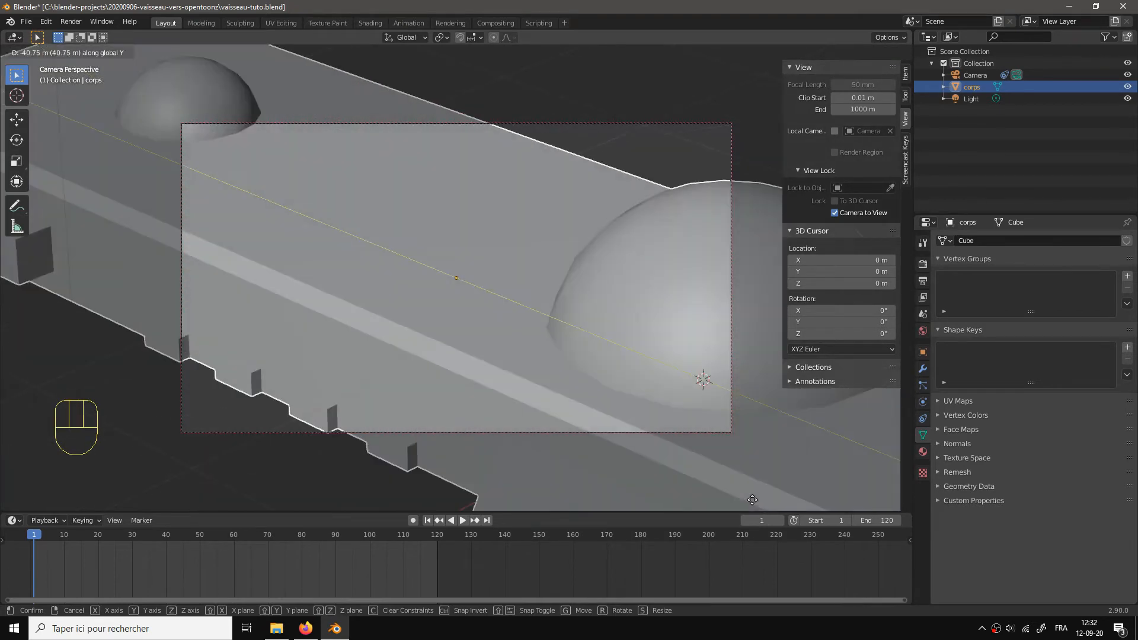
{"action": "left_click", "coordinate": [754, 498]}
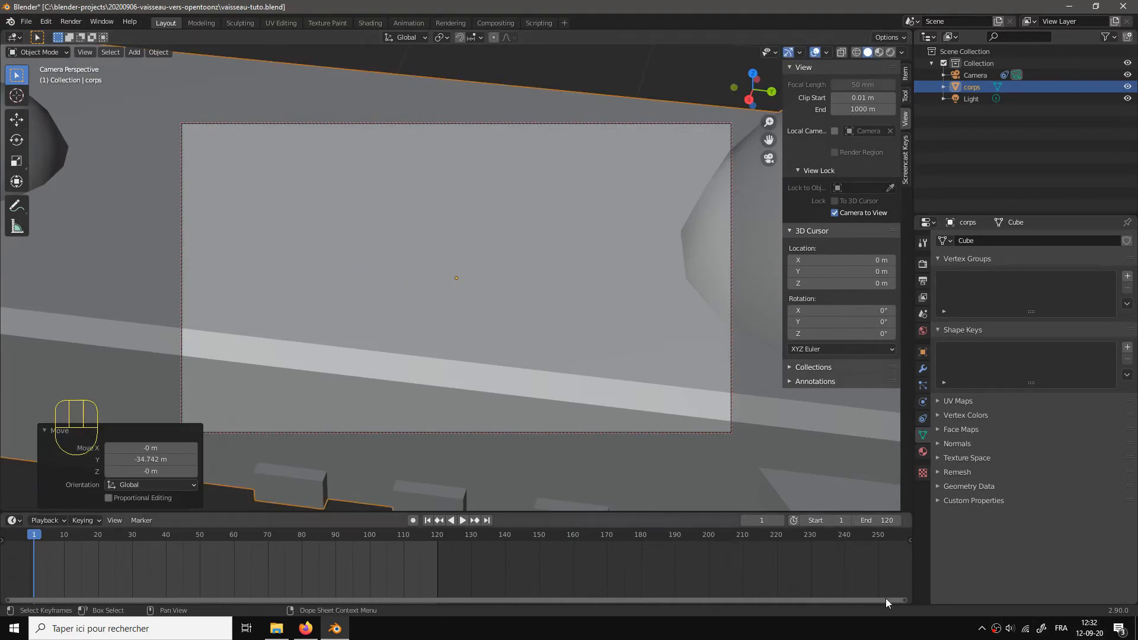
{"action": "left_click", "coordinate": [589, 123]}
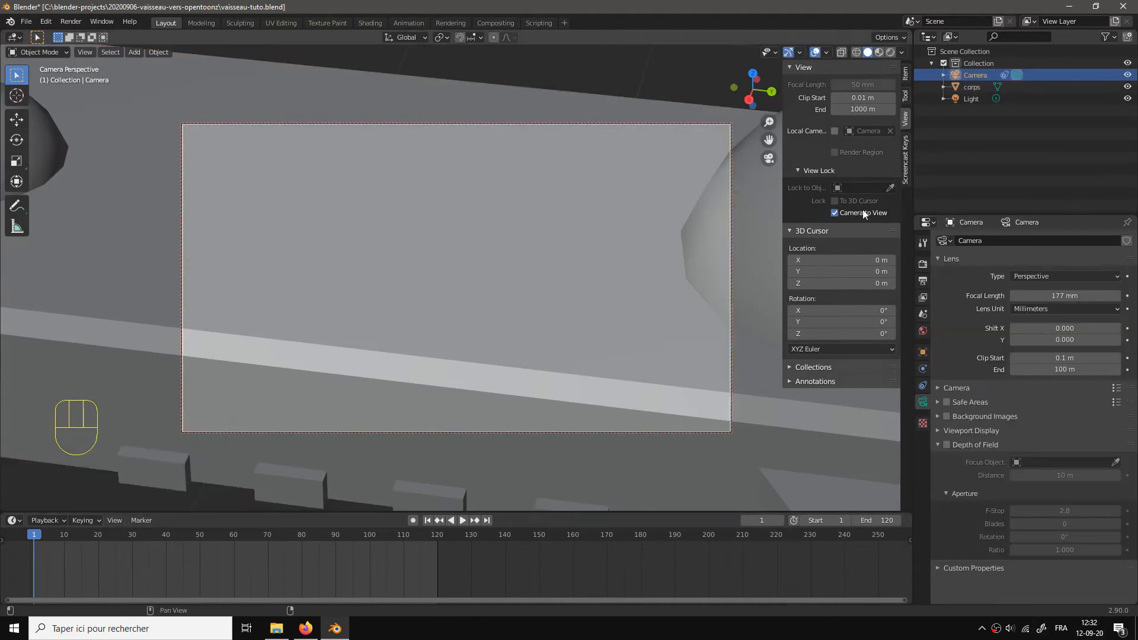
{"action": "mouse_move", "coordinate": [1065, 295]}
{"action": "left_mouse_down"}
{"action": "mouse_move", "coordinate": [1014, 295]}
{"action": "mouse_move", "coordinate": [1065, 295]}
{"action": "left_mouse_up"}
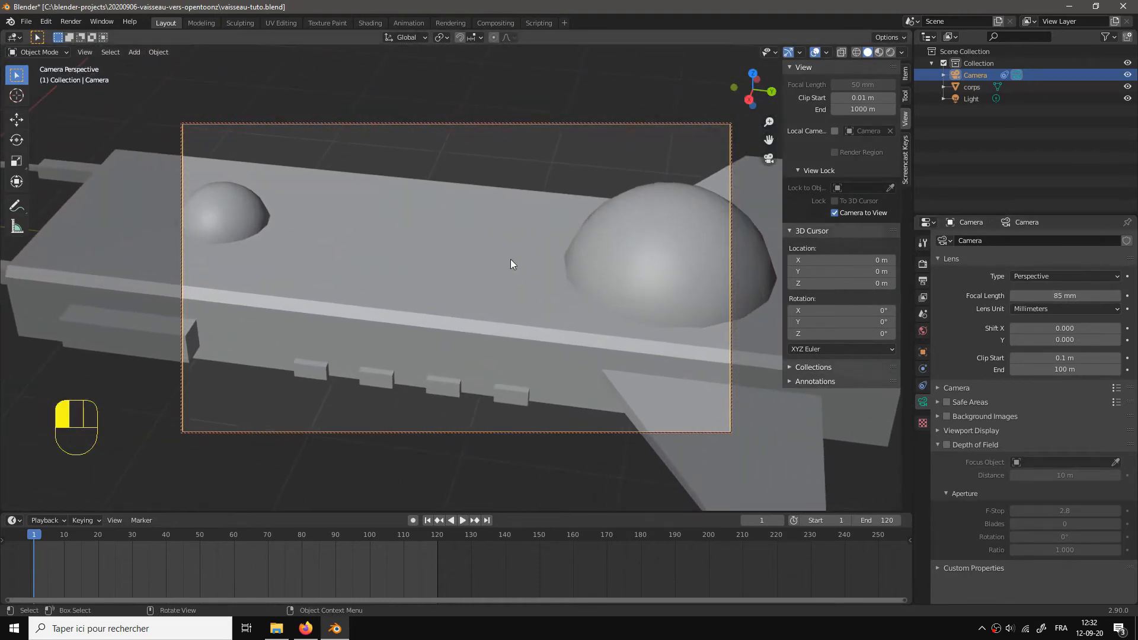
Step: Move the ship away from the camera along the global Y axis in two moves of about 11.8 m and 8.2 m
{"action": "left_click", "coordinate": [510, 260]}
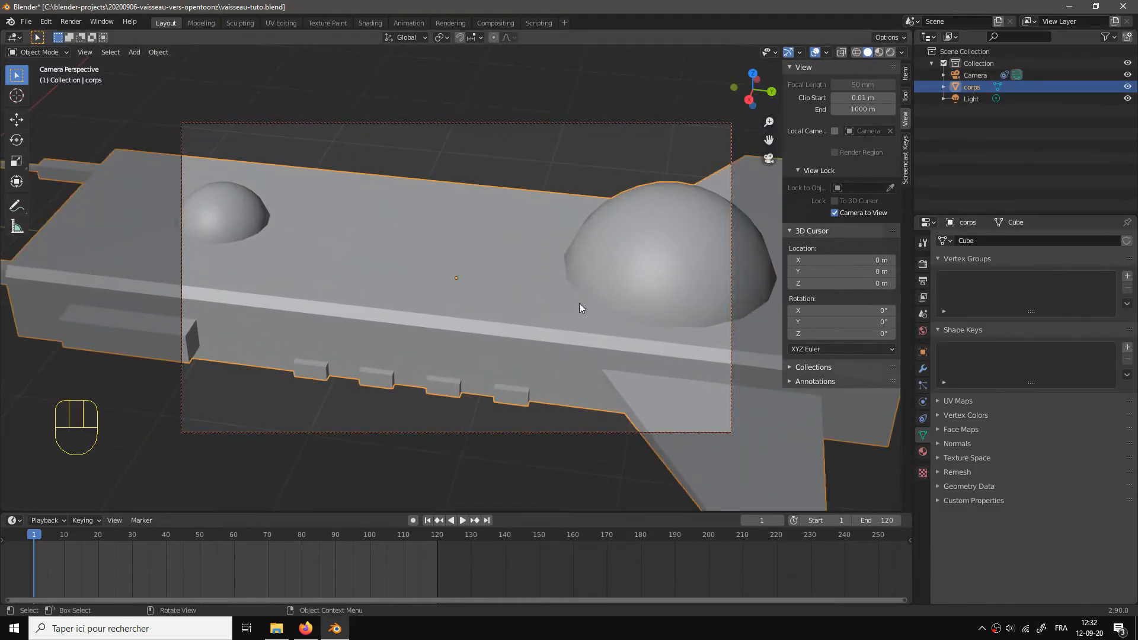
{"action": "key", "text": "g"}
{"action": "key", "text": "y"}
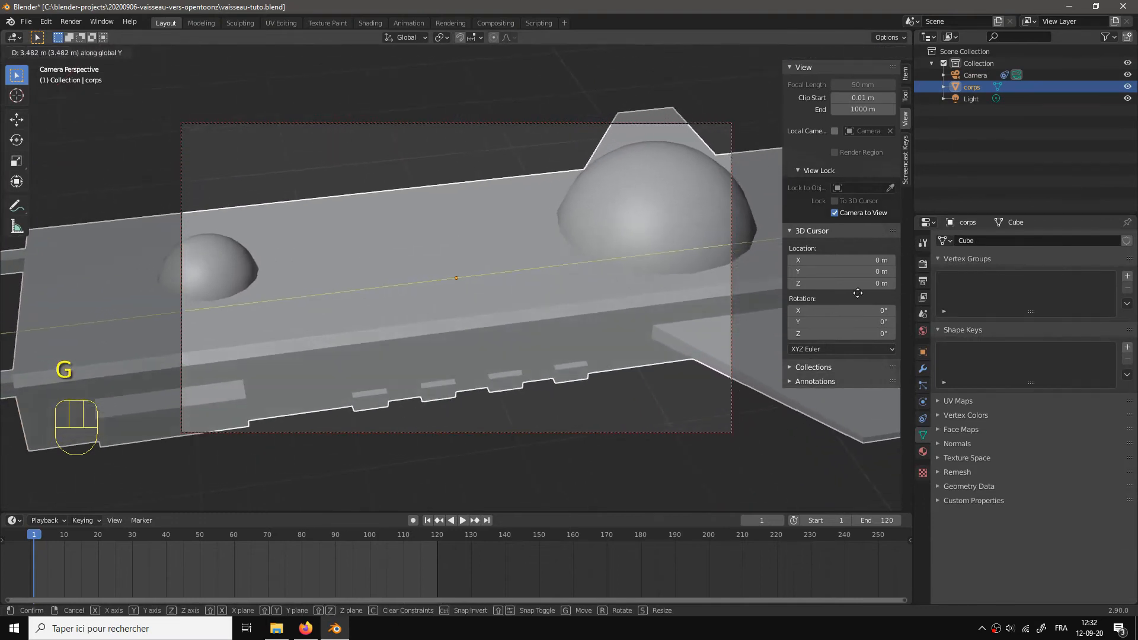
{"action": "left_click", "coordinate": [618, 311]}
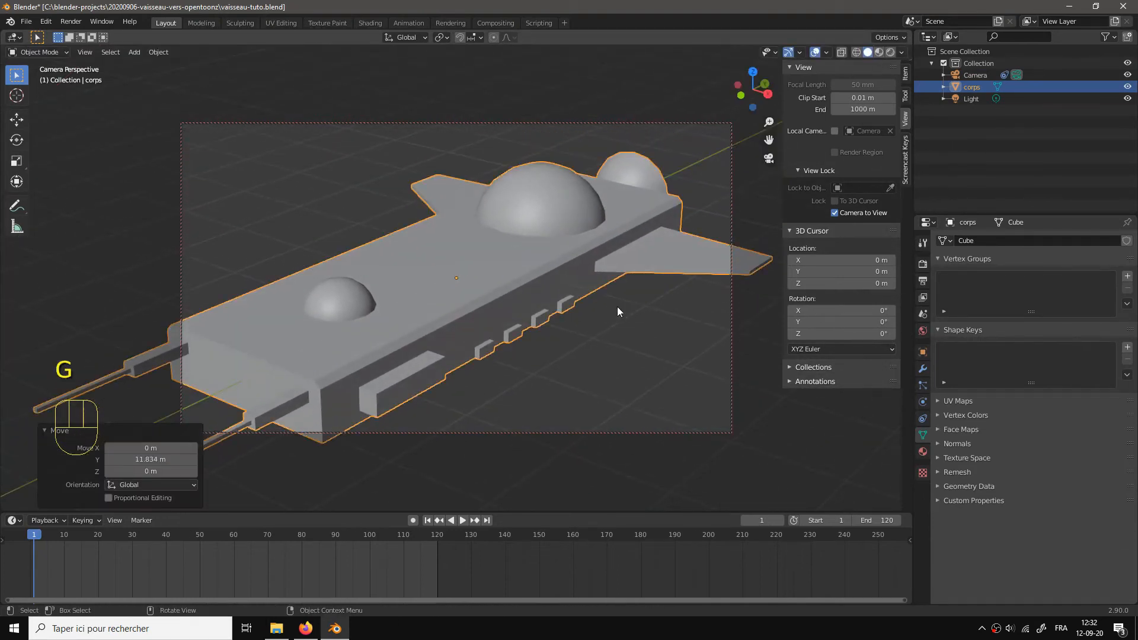
{"action": "key", "text": "g"}
{"action": "key", "text": "y"}
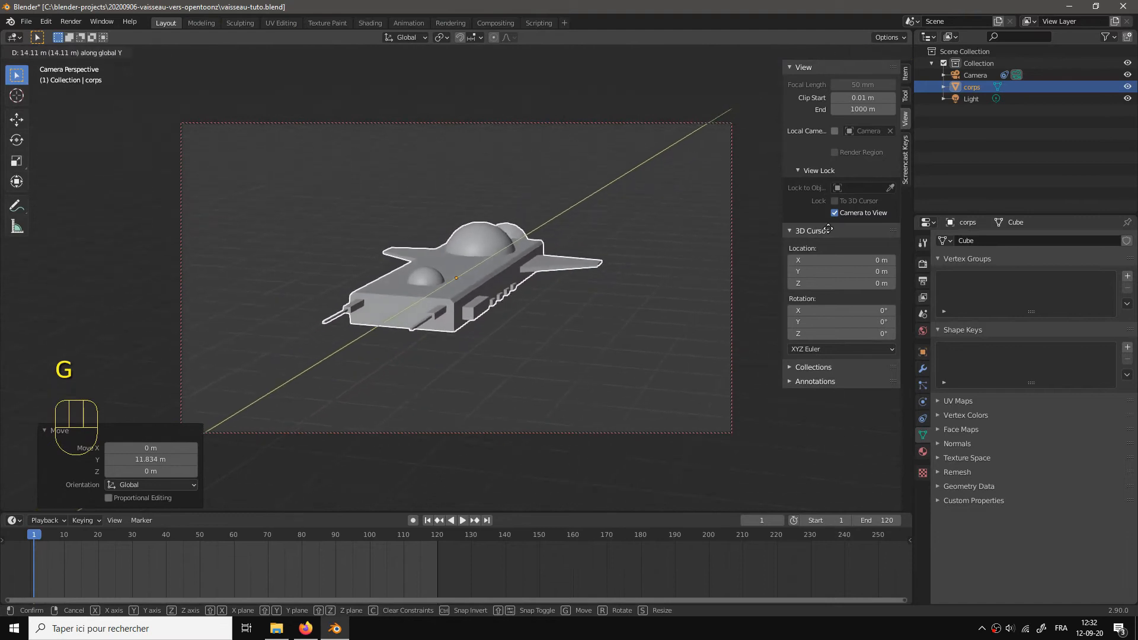
{"action": "left_click", "coordinate": [454, 344]}
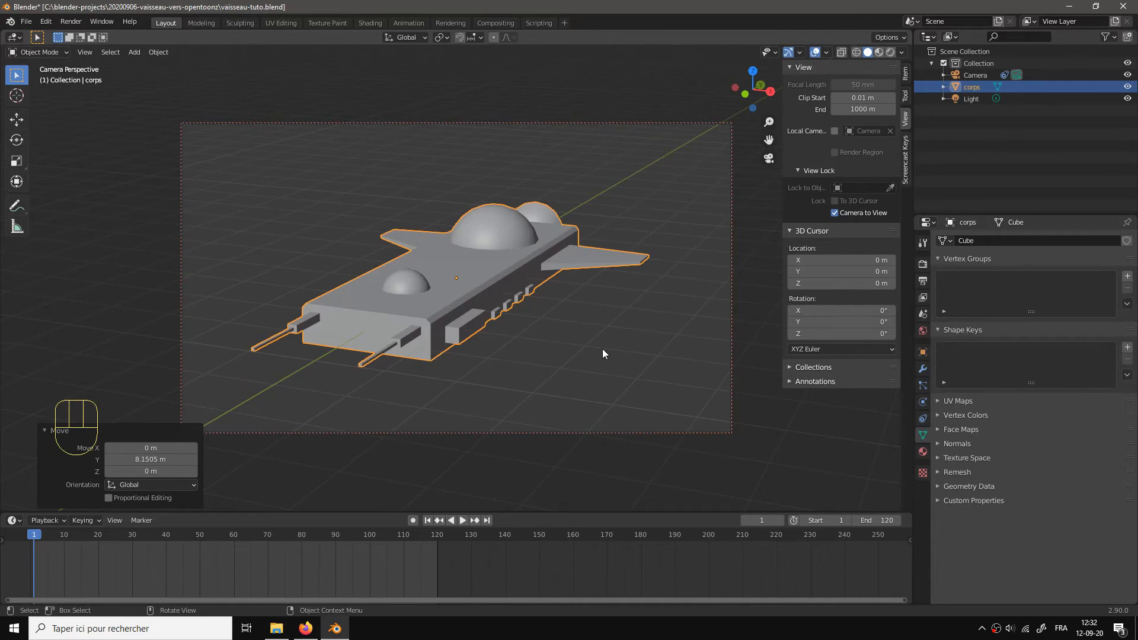
Step: Lower the camera in the front view, moving it about -3.2 m in X and -3.0 m in Z
{"action": "key", "text": "KP_0"}
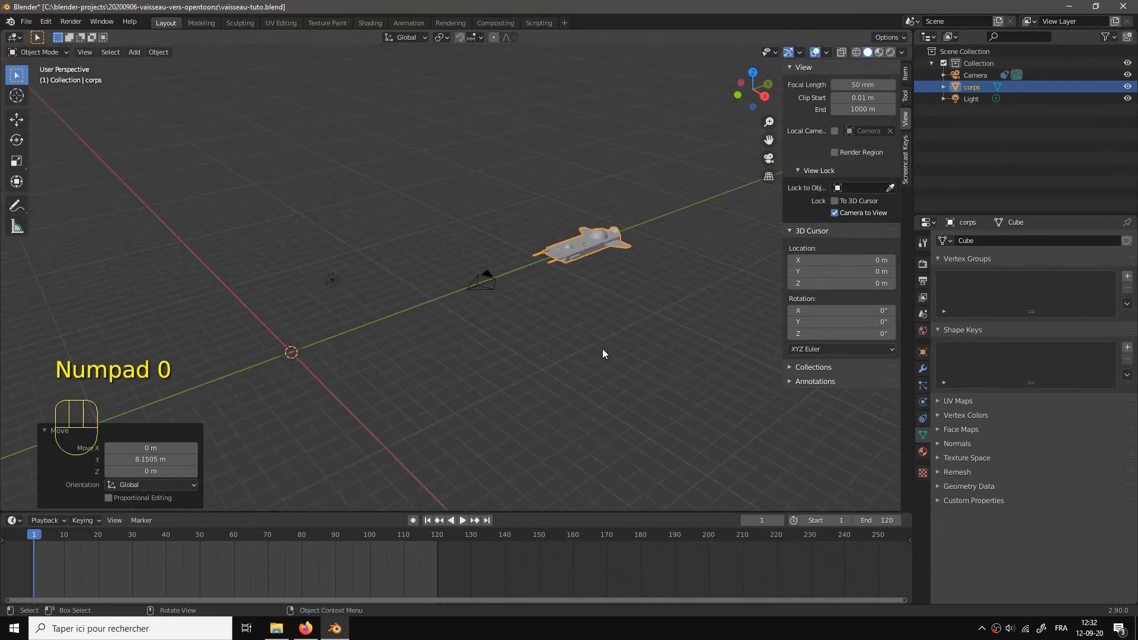
{"action": "key", "text": "KP_1"}
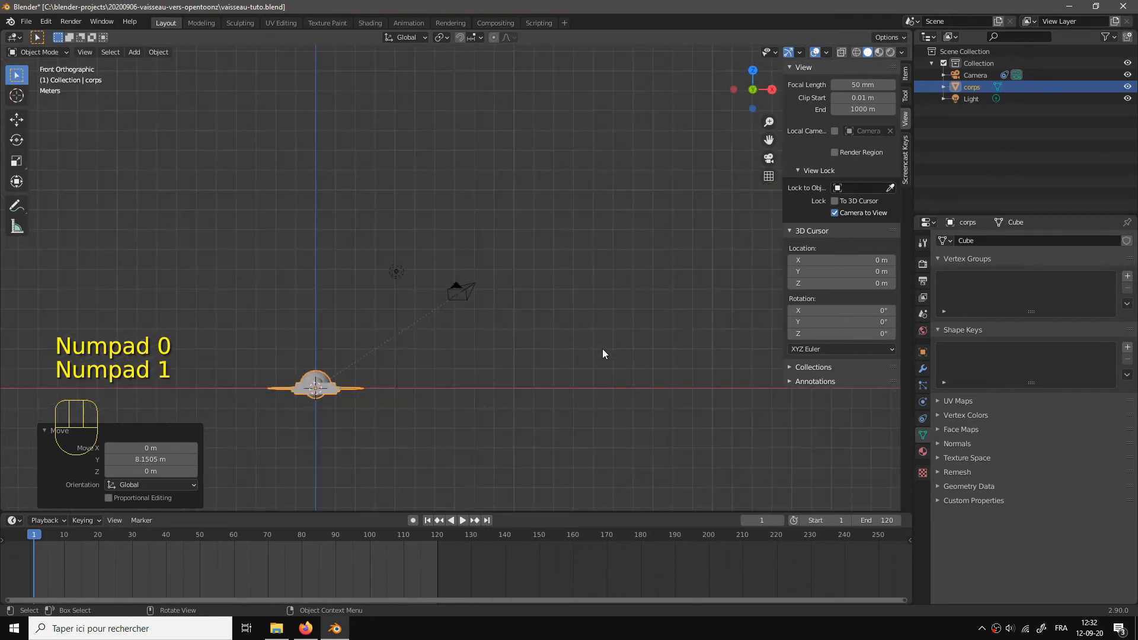
{"action": "left_click", "coordinate": [468, 286]}
{"action": "key", "text": "g"}
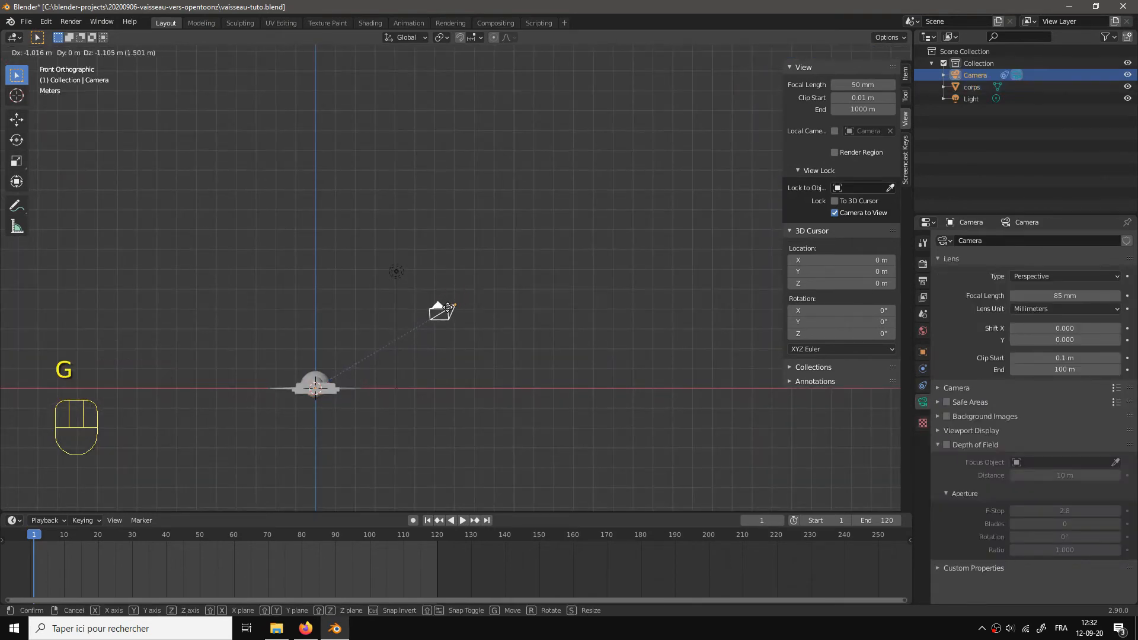
{"action": "left_click", "coordinate": [407, 344]}
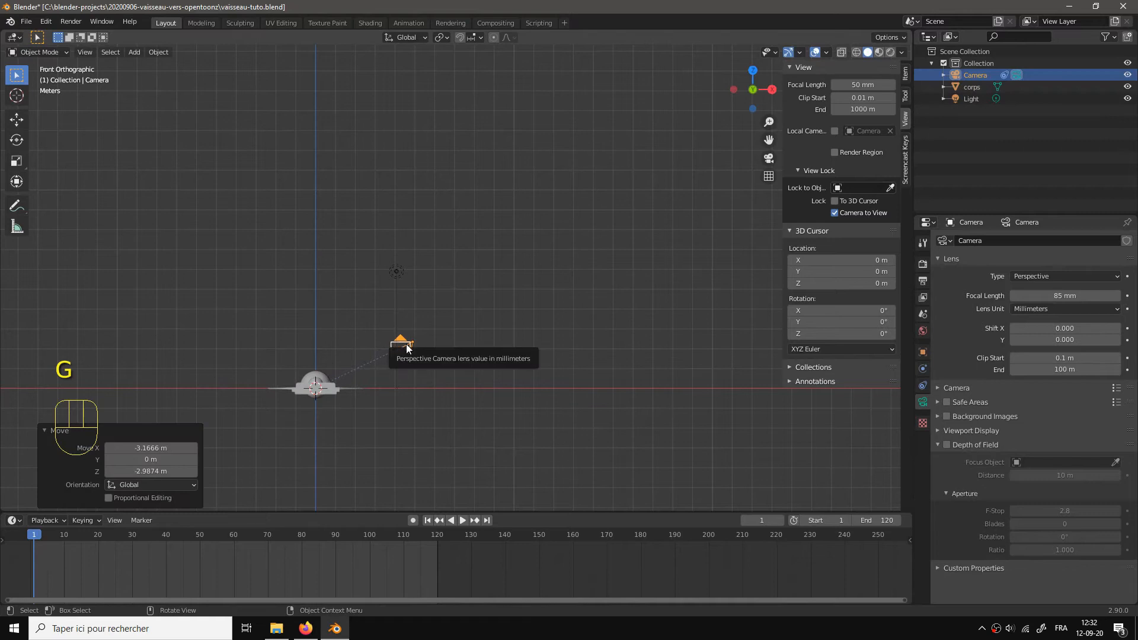
Step: Move the camera farther from the ship in the top view, about 1.6 m in X and -6.4 m in Y
{"action": "key", "text": "KP_7"}
{"action": "scroll", "coordinate": [407, 348], "scroll_direction": "down", "scroll_amount": 4}
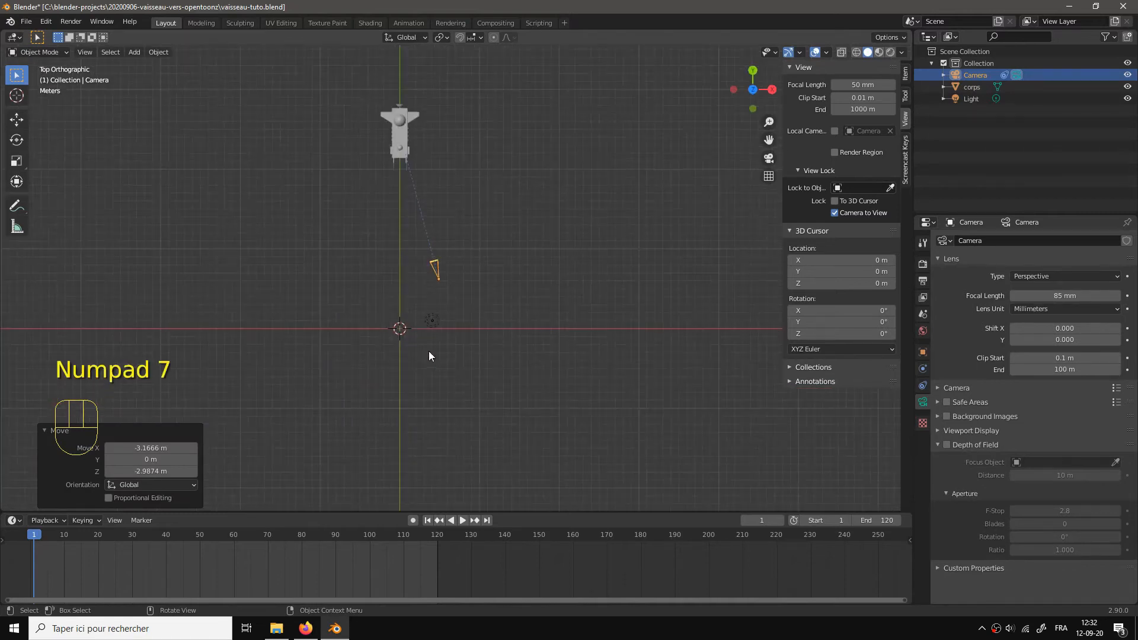
{"action": "key", "text": "g"}
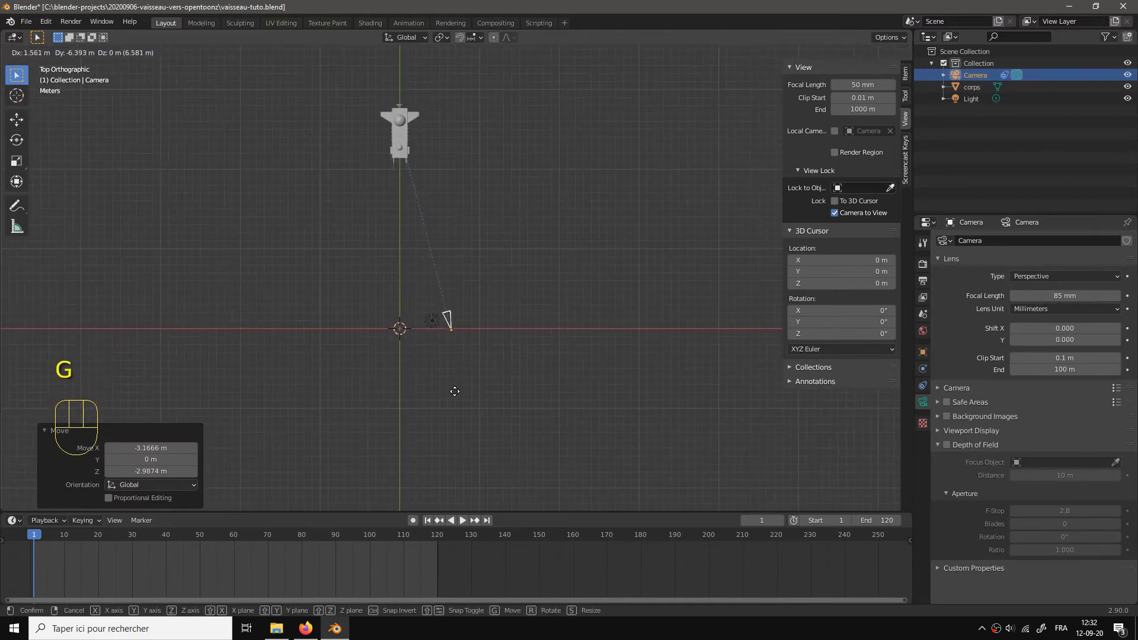
{"action": "left_click", "coordinate": [455, 393]}
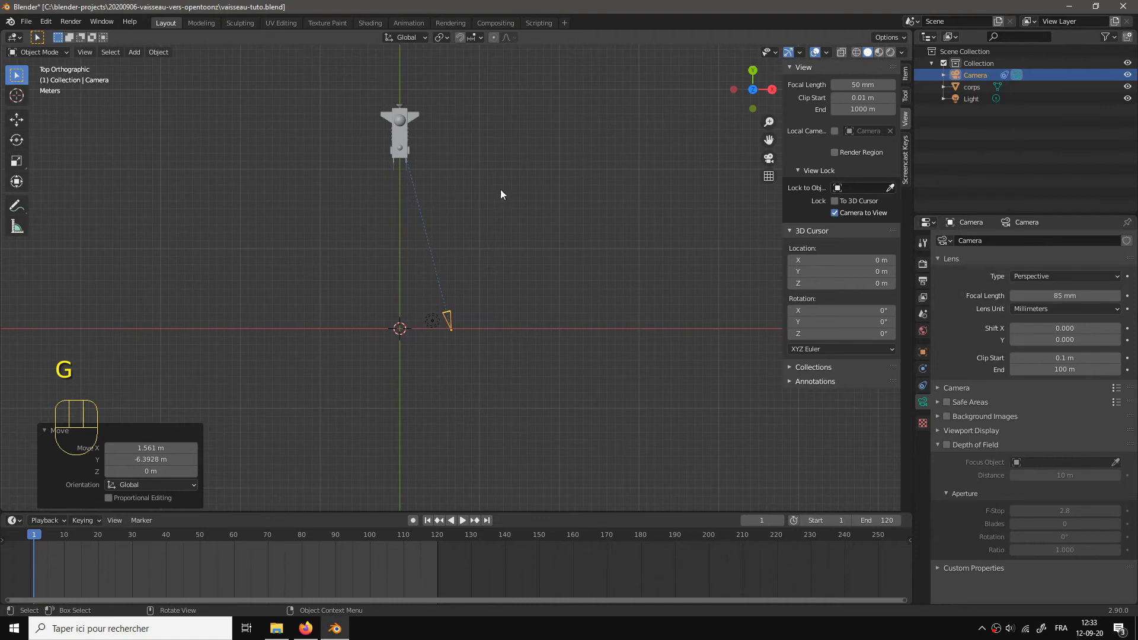
Step: Through the camera, test the ship's pass about -25 m along global Y and bring it back by about 3.9, 5.1 and 14.6 m
{"action": "left_click", "coordinate": [400, 126]}
{"action": "key", "text": "KP_0"}
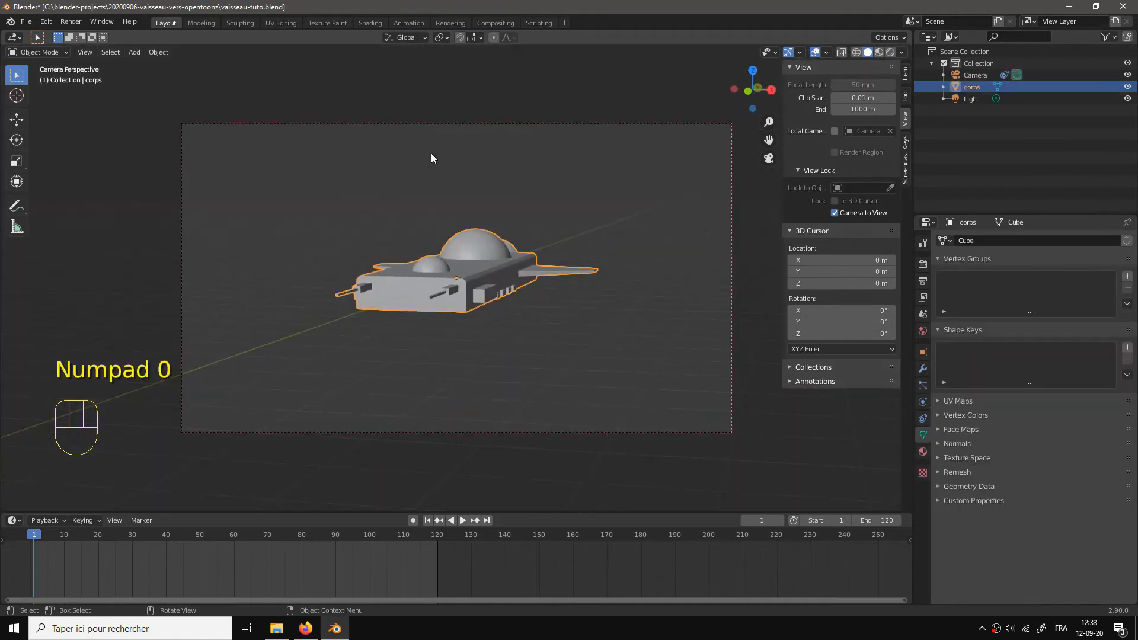
{"action": "key", "text": "g"}
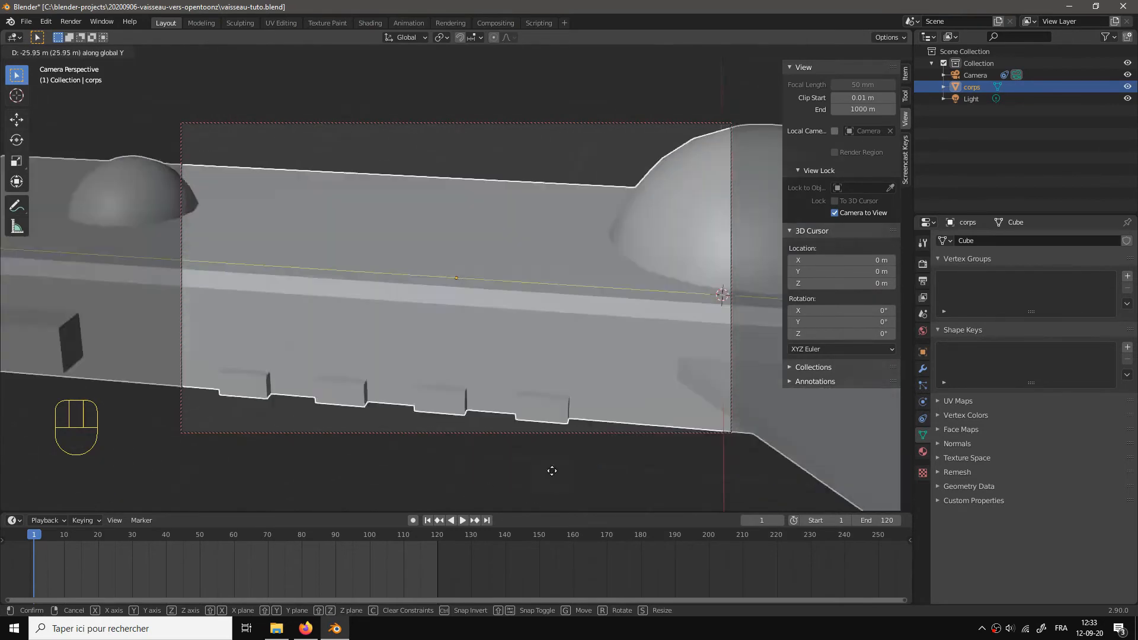
{"action": "left_click", "coordinate": [439, 449]}
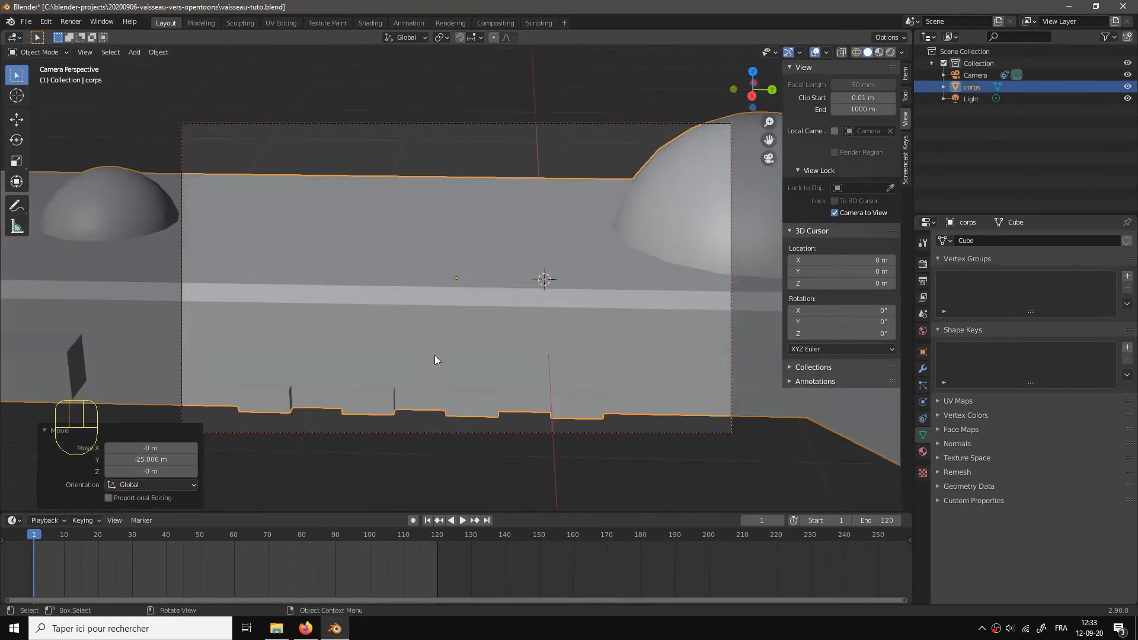
{"action": "key", "text": "g"}
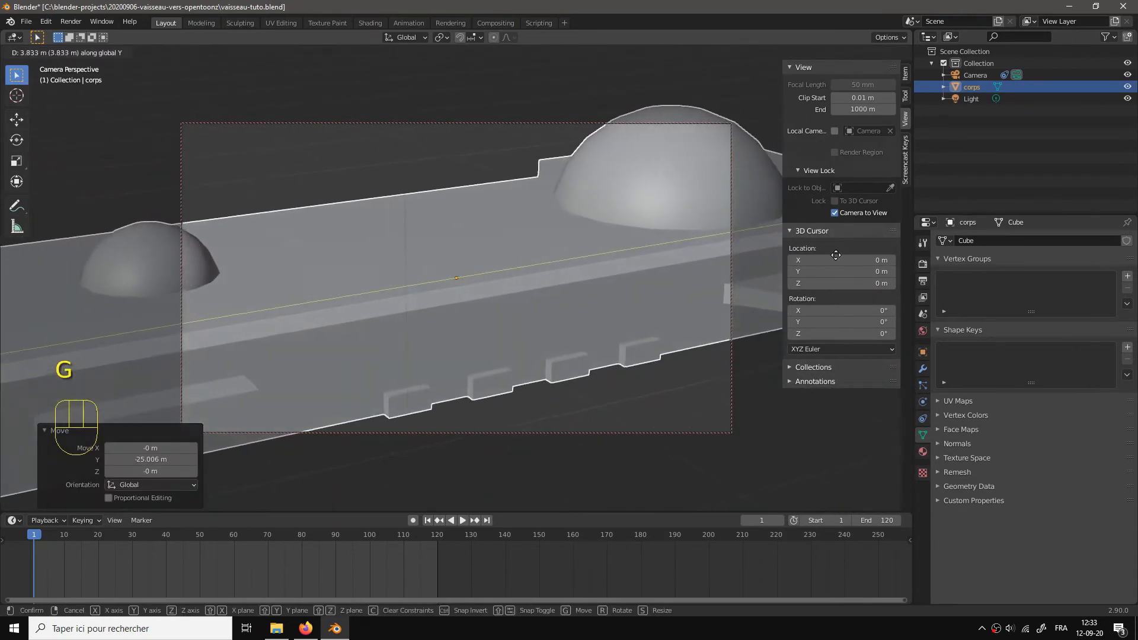
{"action": "left_click", "coordinate": [439, 310]}
{"action": "key", "text": "g"}
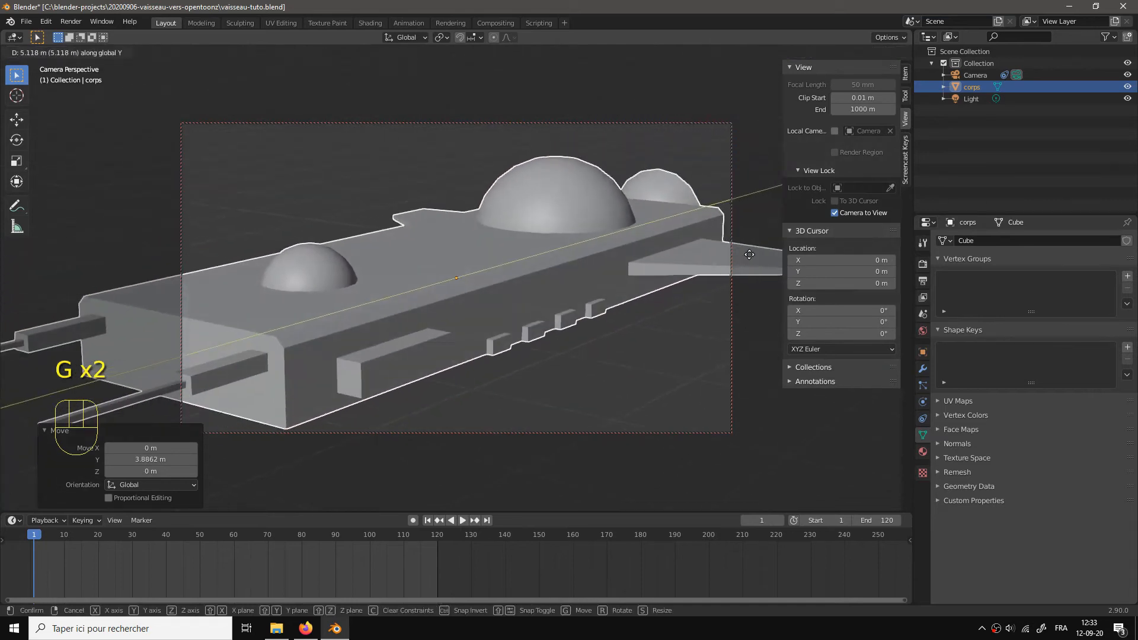
{"action": "left_click", "coordinate": [292, 383]}
{"action": "key", "text": "g"}
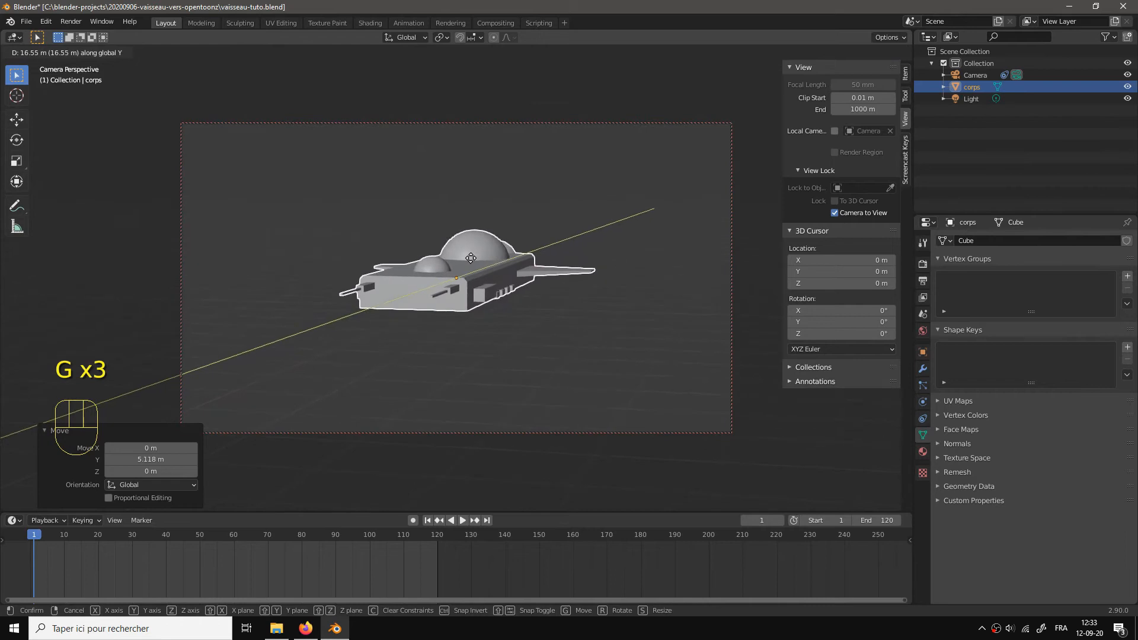
{"action": "left_click", "coordinate": [446, 267]}
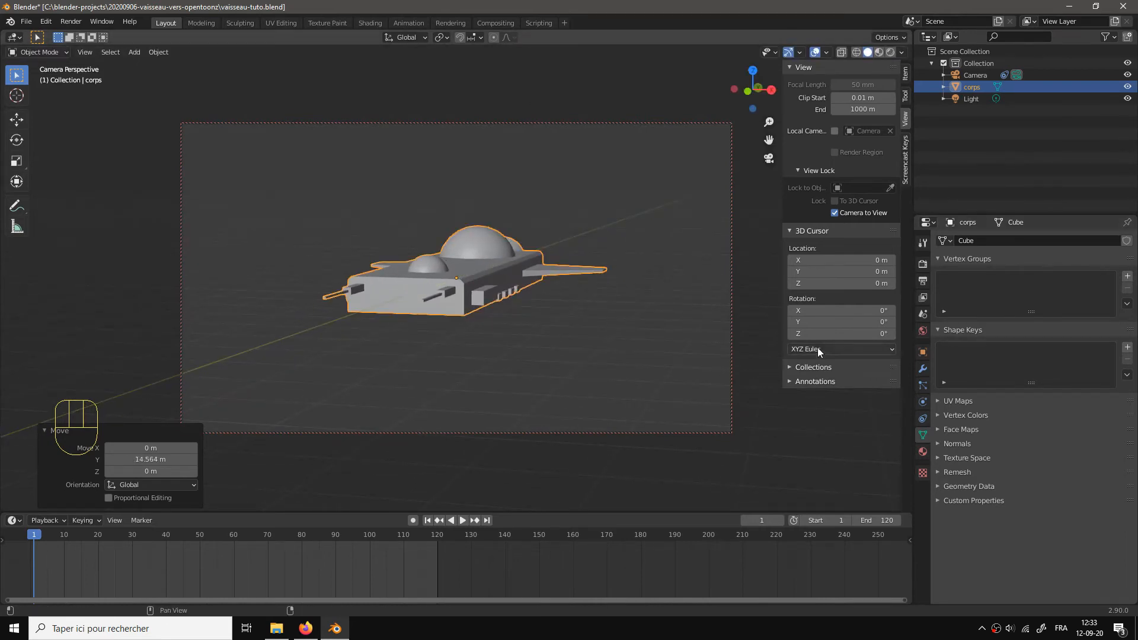
Step: Increase the camera's focal length and move the ship about -31.7 m along the global Y axis
{"action": "left_click", "coordinate": [514, 124]}
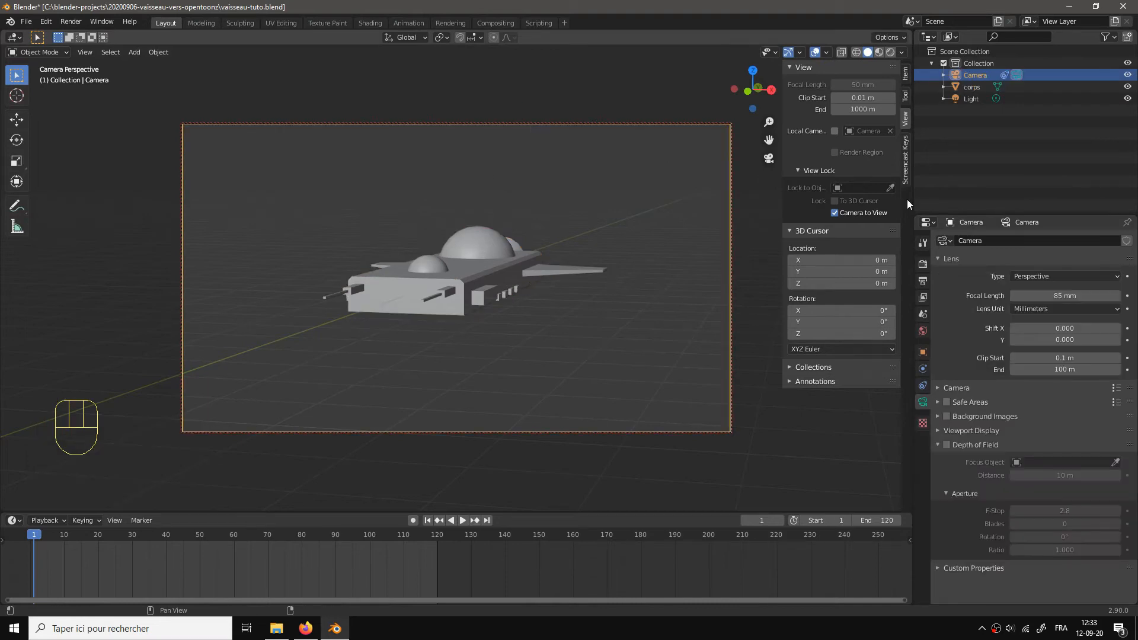
{"action": "left_click_drag", "start_coordinate": [1020, 296], "coordinate": [1055, 296]}
{"action": "left_click", "coordinate": [528, 264]}
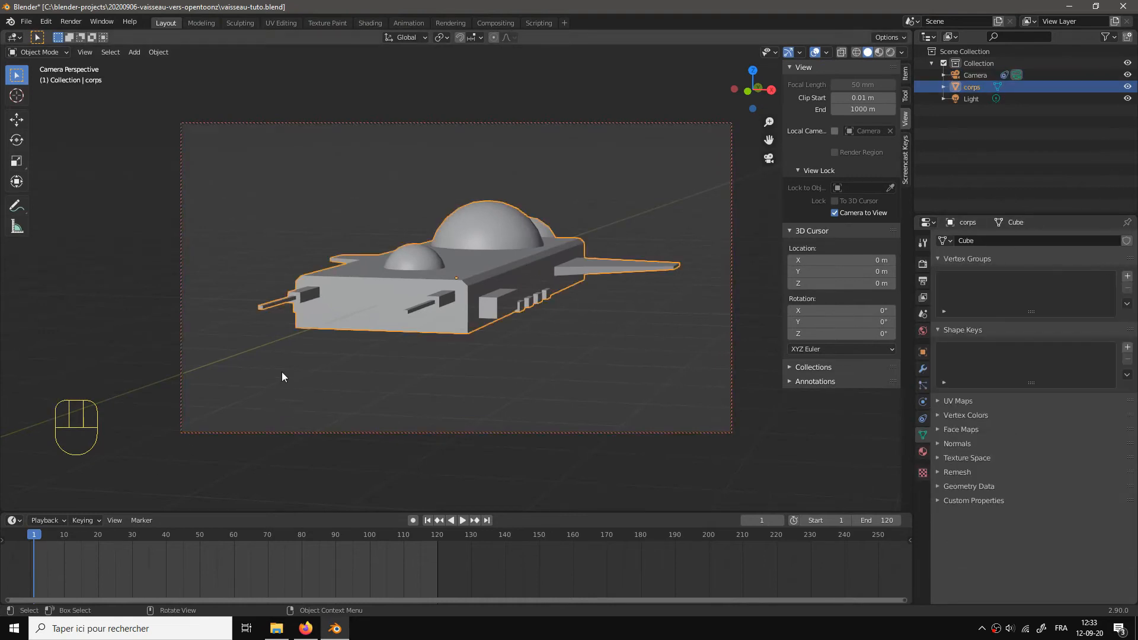
{"action": "key", "text": "g"}
{"action": "key", "text": "y"}
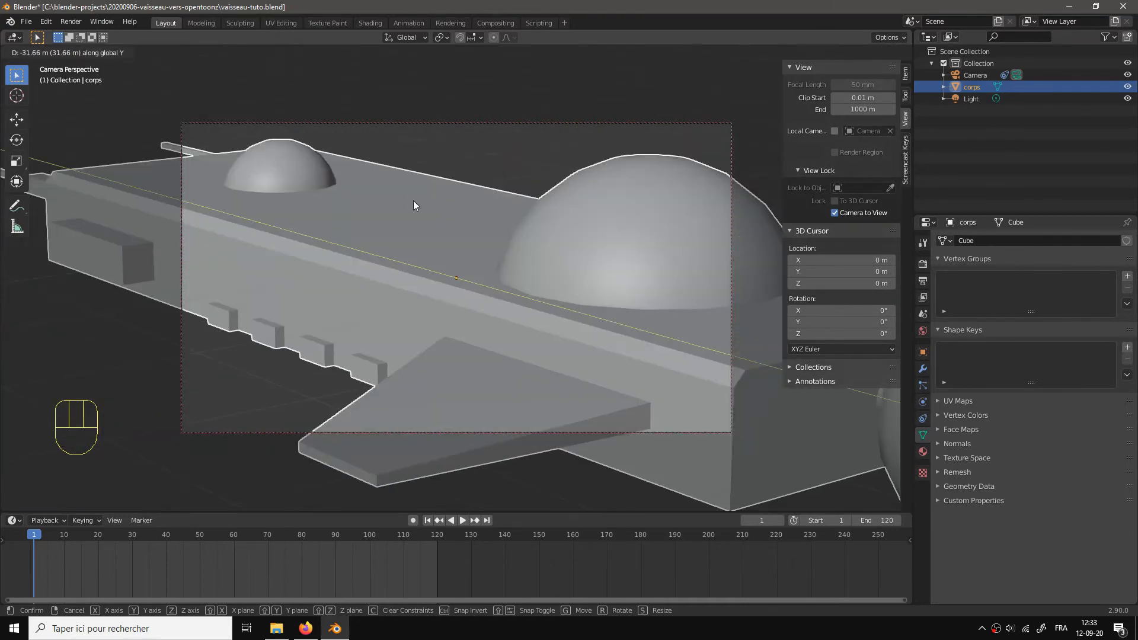
{"action": "left_click", "coordinate": [414, 200]}
Step: Bring the ship back along the global Y axis in moves of about 6.2, 8.3 and 6.8 m
{"action": "key", "text": "g"}
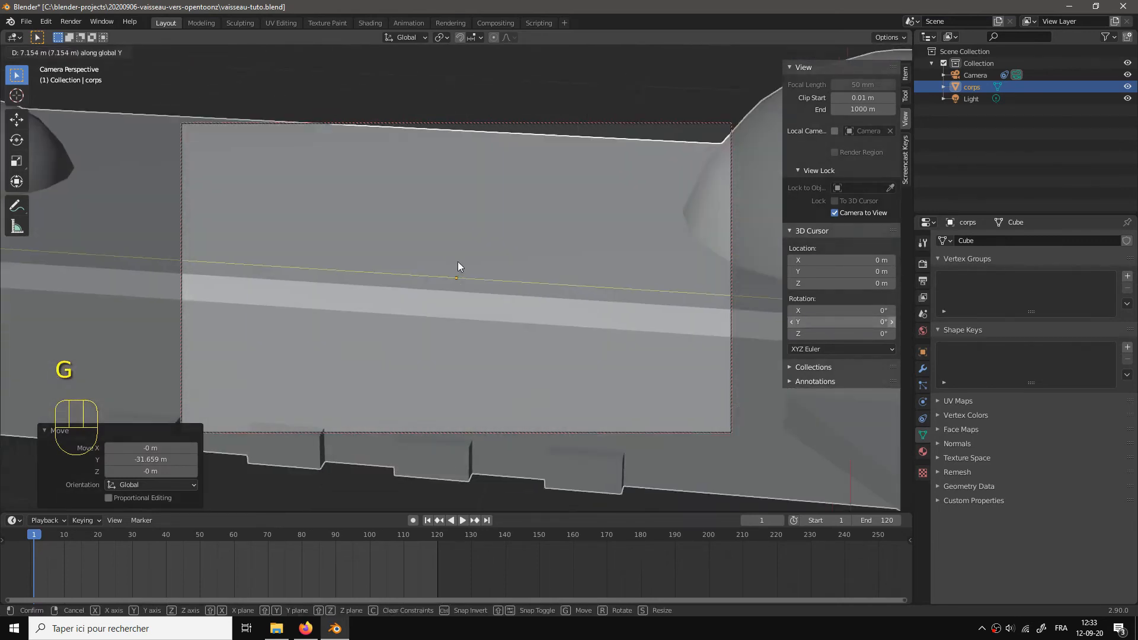
{"action": "left_click", "coordinate": [0, 334]}
{"action": "key", "text": "g"}
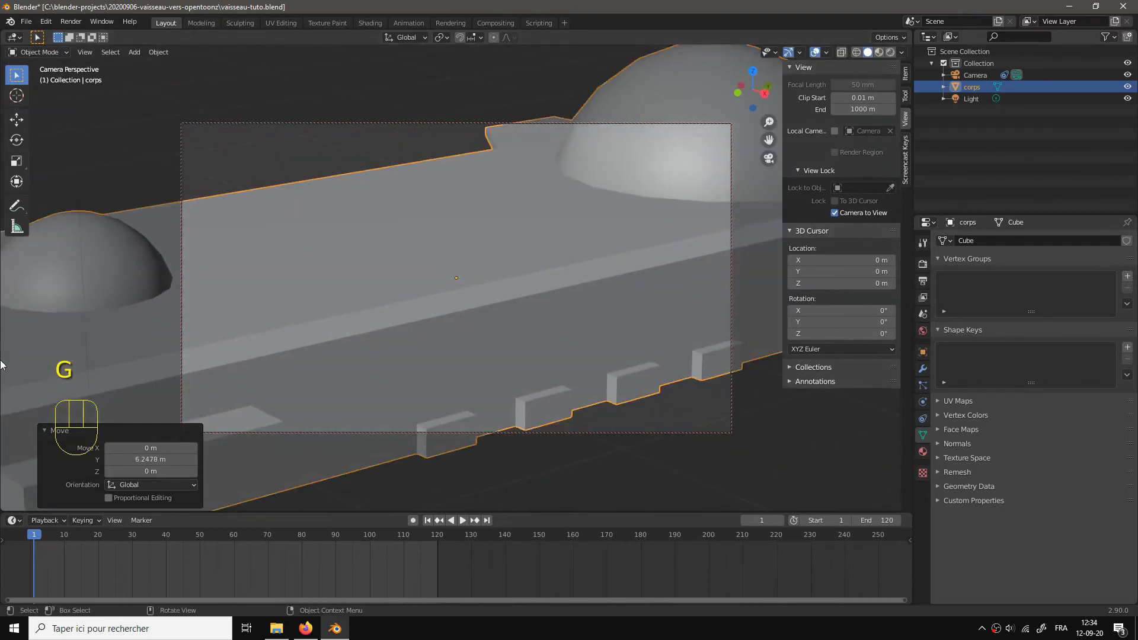
{"action": "key", "text": "g"}
{"action": "left_click", "coordinate": [0, 445]}
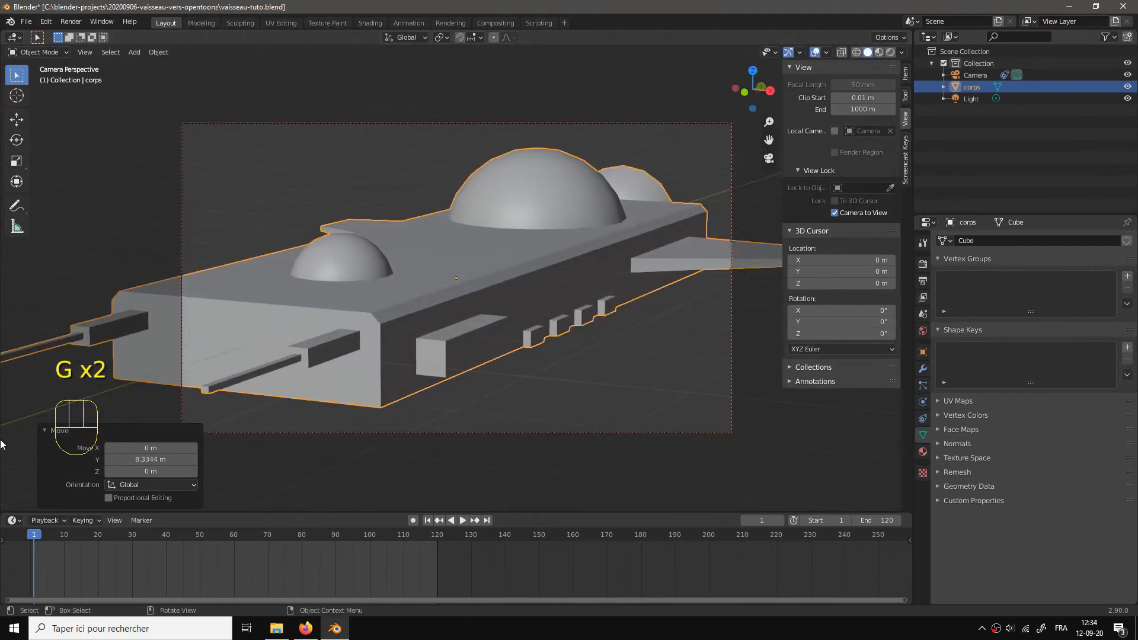
{"action": "key", "text": "g"}
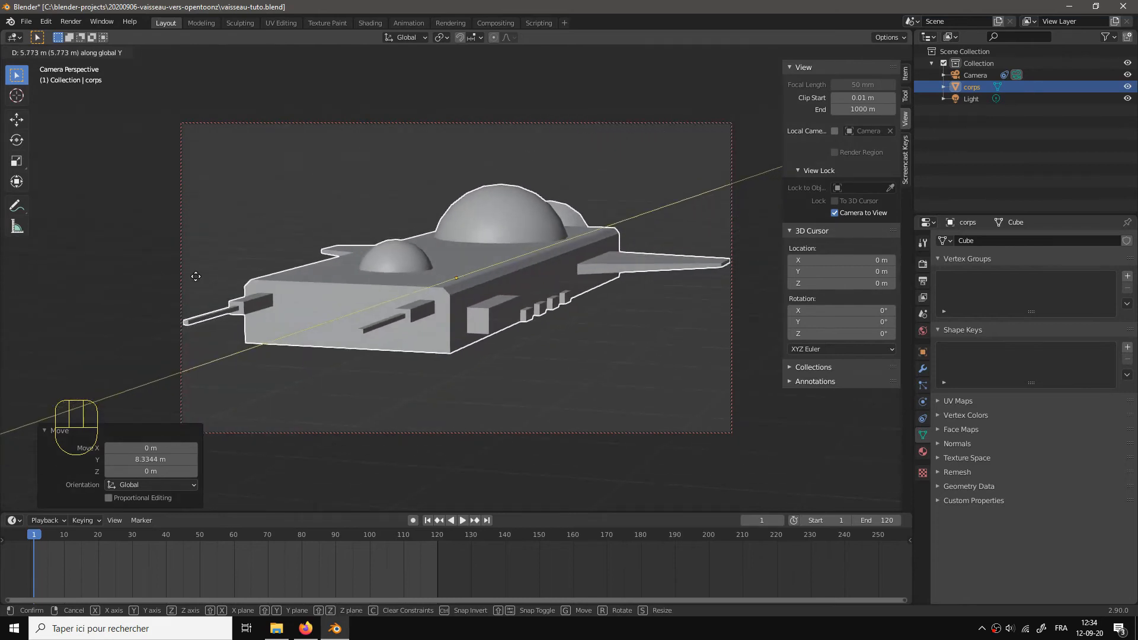
{"action": "left_click", "coordinate": [229, 282]}
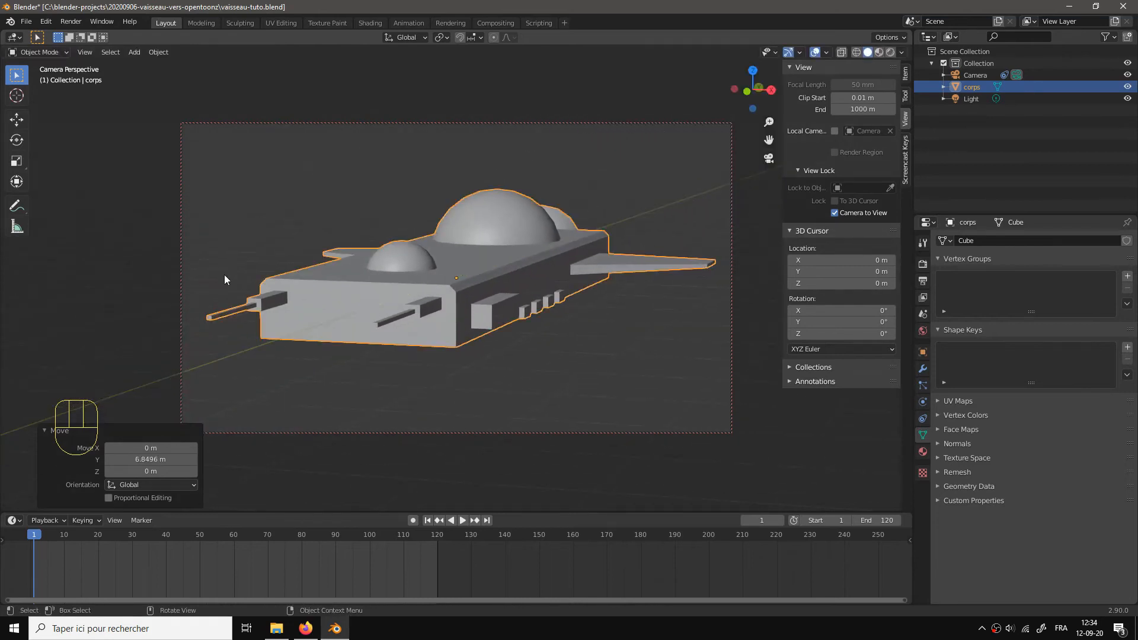
Step: Shorten the camera's focal length and move the ship about -38.9 m along the global Y axis, past the camera
{"action": "left_click", "coordinate": [585, 123]}
{"action": "left_click_drag", "start_coordinate": [1061, 293], "coordinate": [1022, 292]}
{"action": "left_click", "coordinate": [493, 274]}
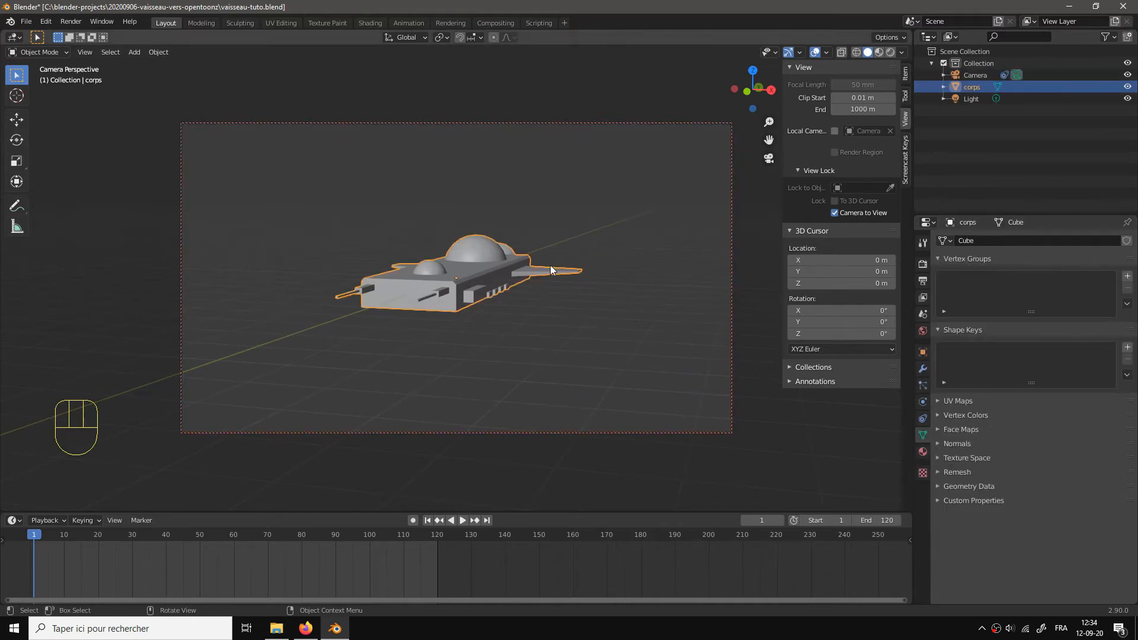
{"action": "key", "text": "g"}
{"action": "key", "text": "y"}
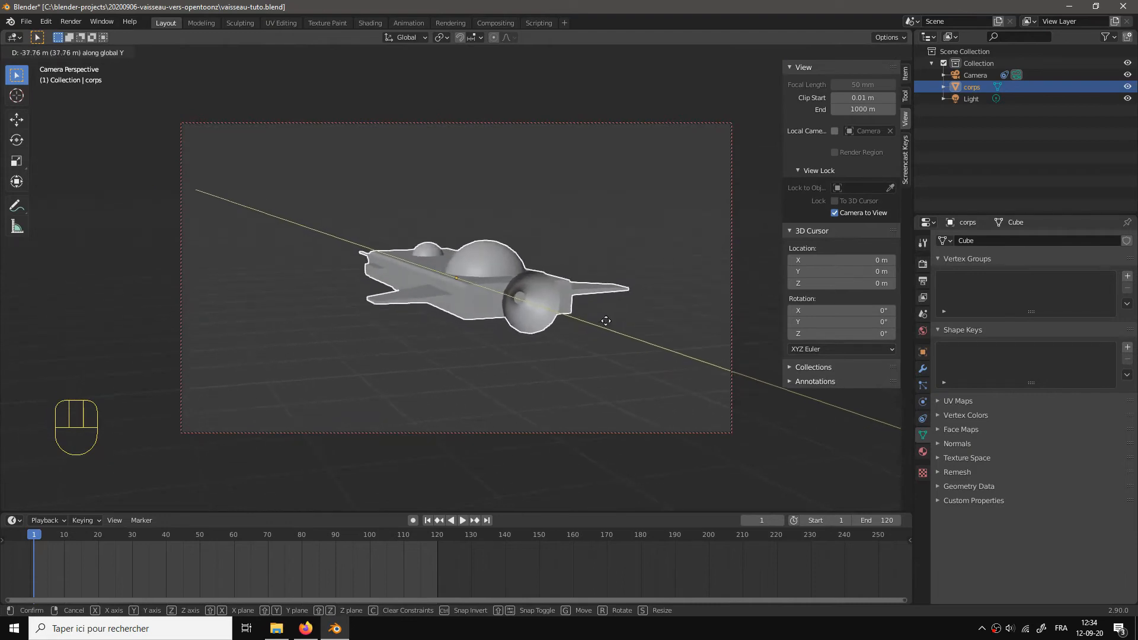
{"action": "left_click", "coordinate": [636, 330]}
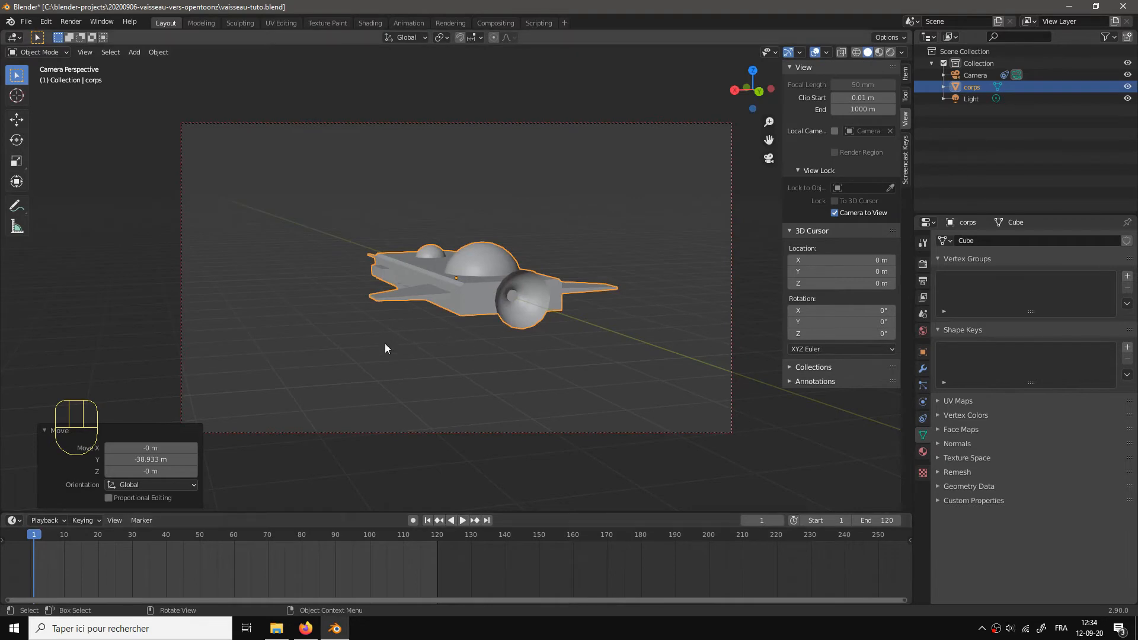
Step: Return the ship about 36.8 m along the global Y axis in the top view and switch back to the camera view
{"action": "key", "text": "KP_7"}
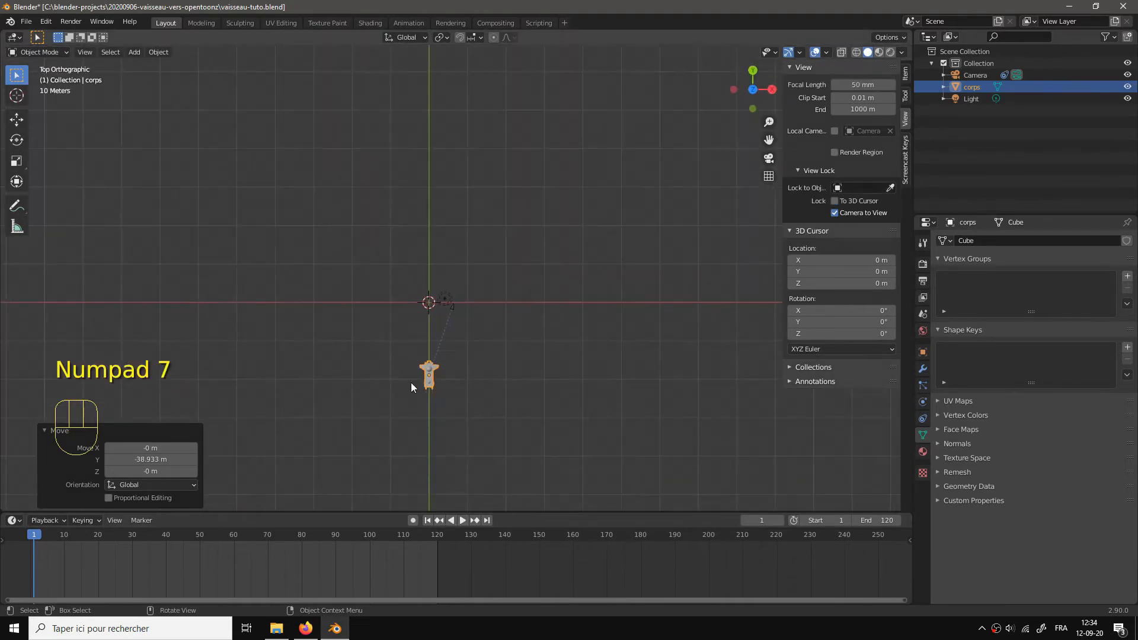
{"action": "key", "text": "g"}
{"action": "key", "text": "y"}
{"action": "left_click", "coordinate": [416, 245]}
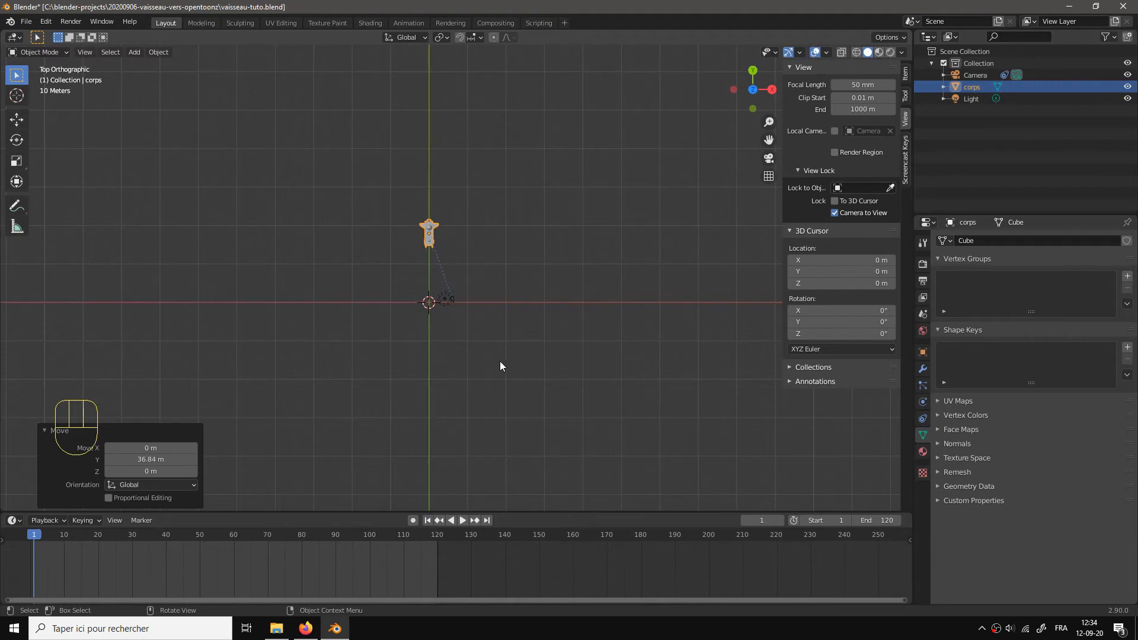
{"action": "key", "text": "KP_0"}
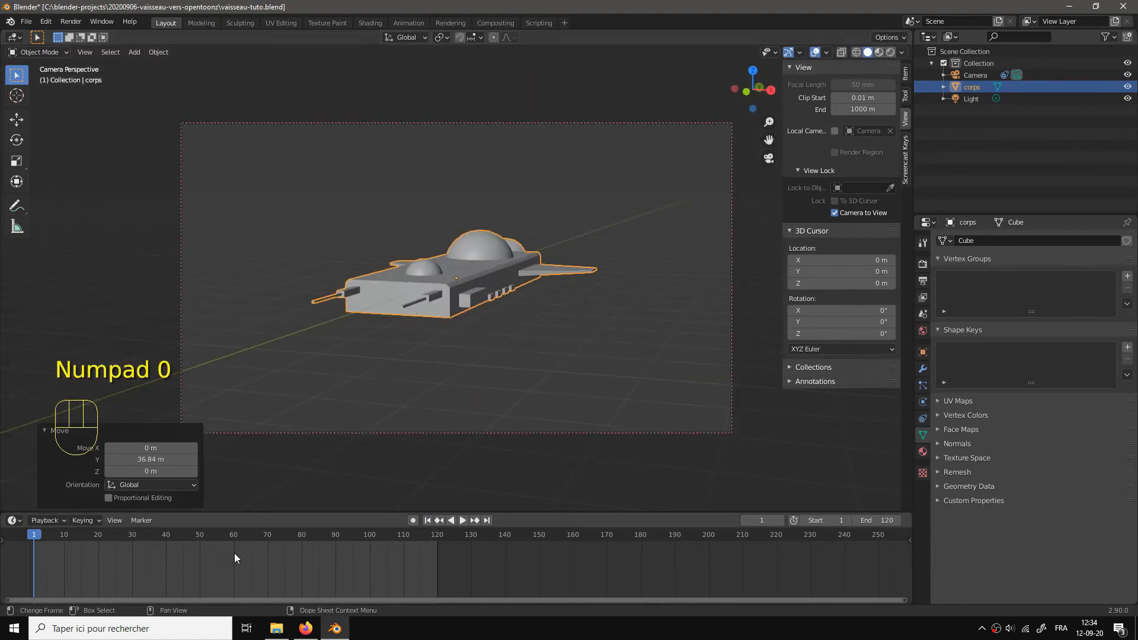
Step: Turn on auto keying and keyframe the ship at frame 1 with a tiny move of about -0.045 m along global Y
{"action": "left_click", "coordinate": [413, 520]}
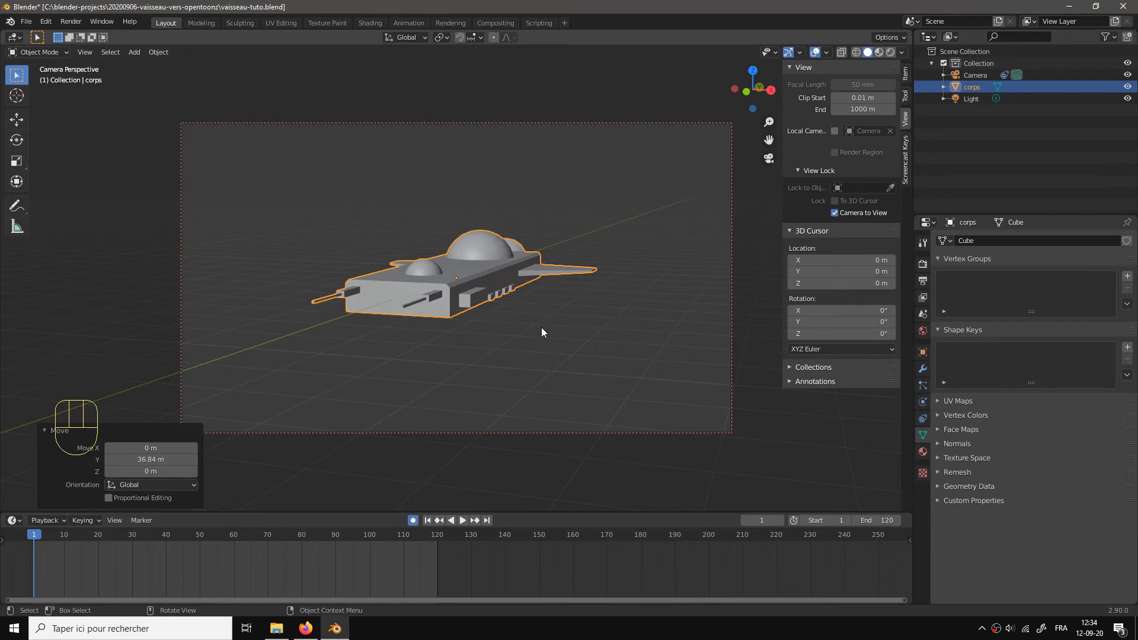
{"action": "key", "text": "g"}
{"action": "key", "text": "y"}
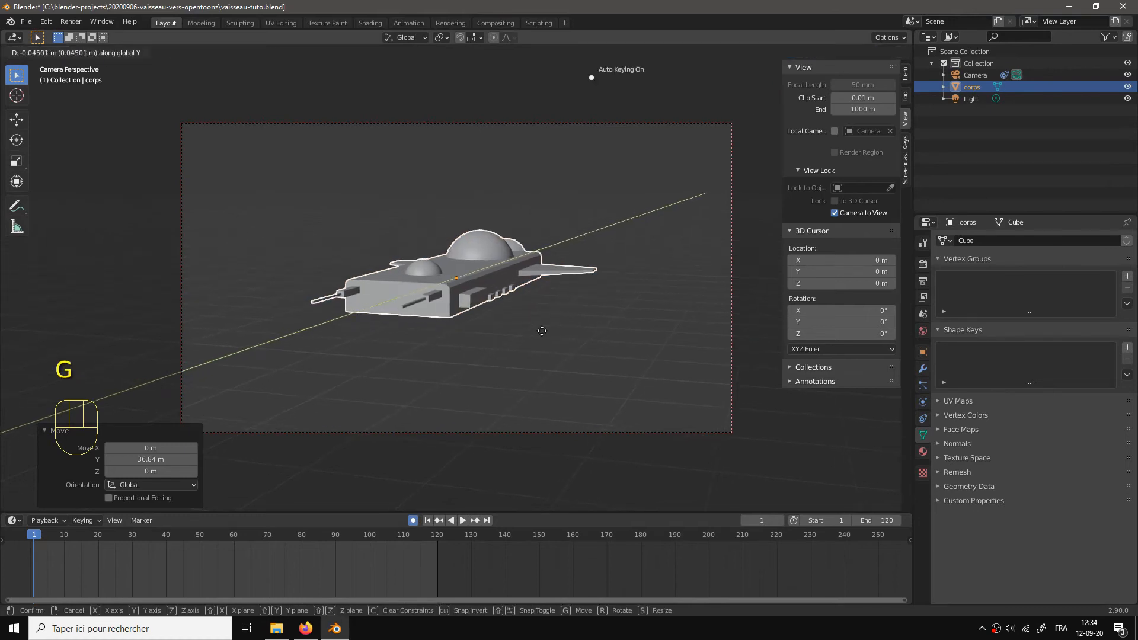
{"action": "left_click", "coordinate": [541, 336]}
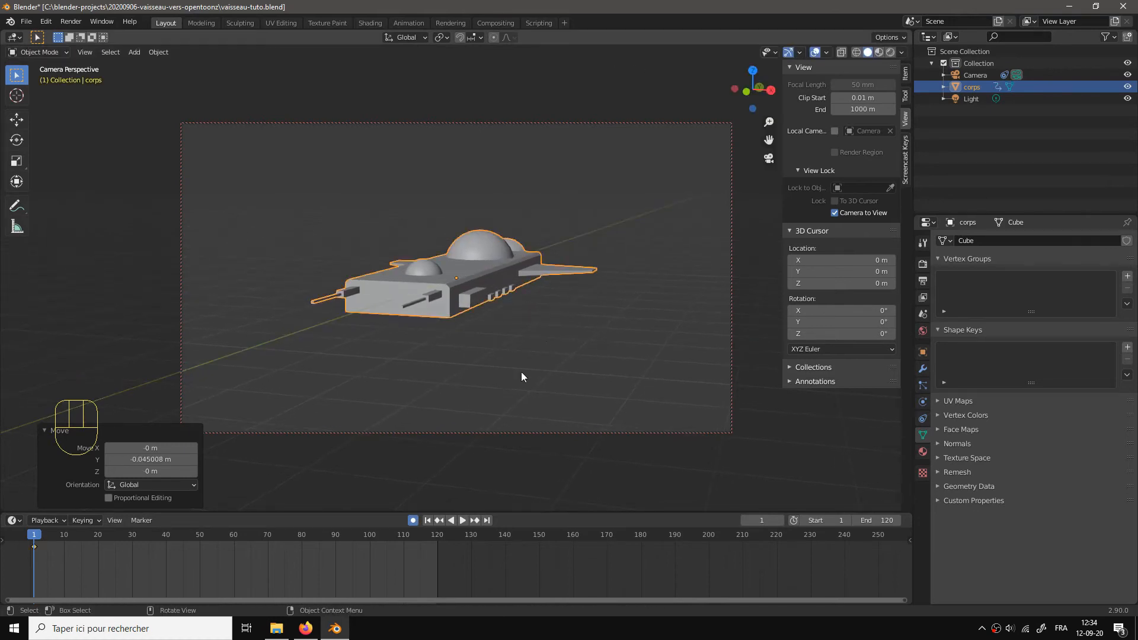
Step: At frame 120, keyframe the ship with moves of about -31.7 m and -1.3 m along global Y, and play back the animation
{"action": "left_click", "coordinate": [439, 536]}
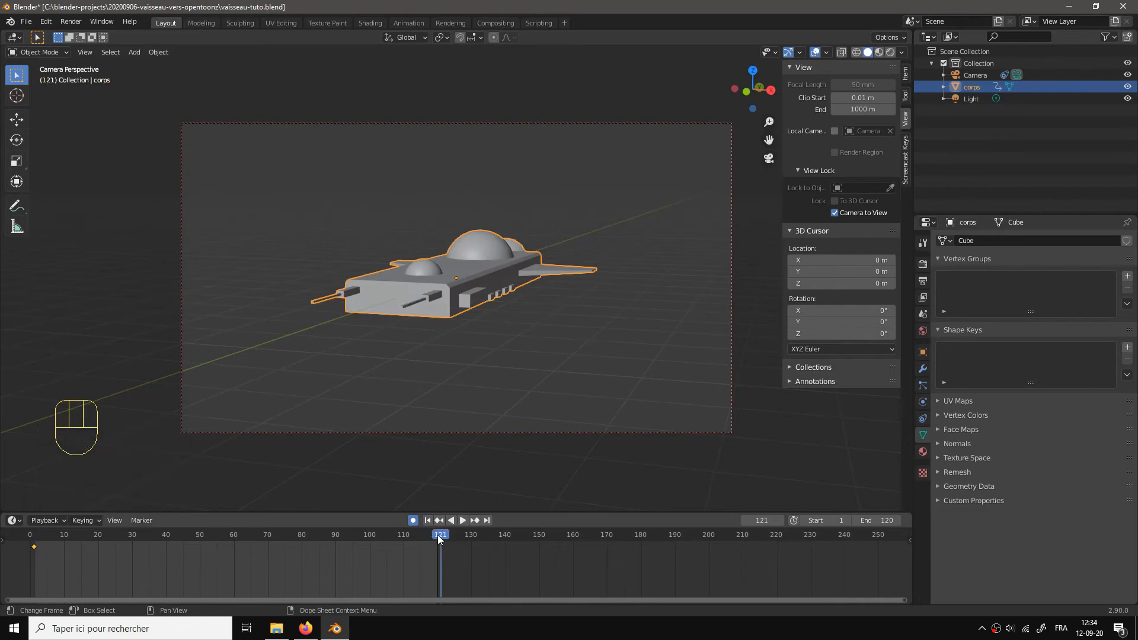
{"action": "left_click_drag", "start_coordinate": [437, 535], "coordinate": [436, 535]}
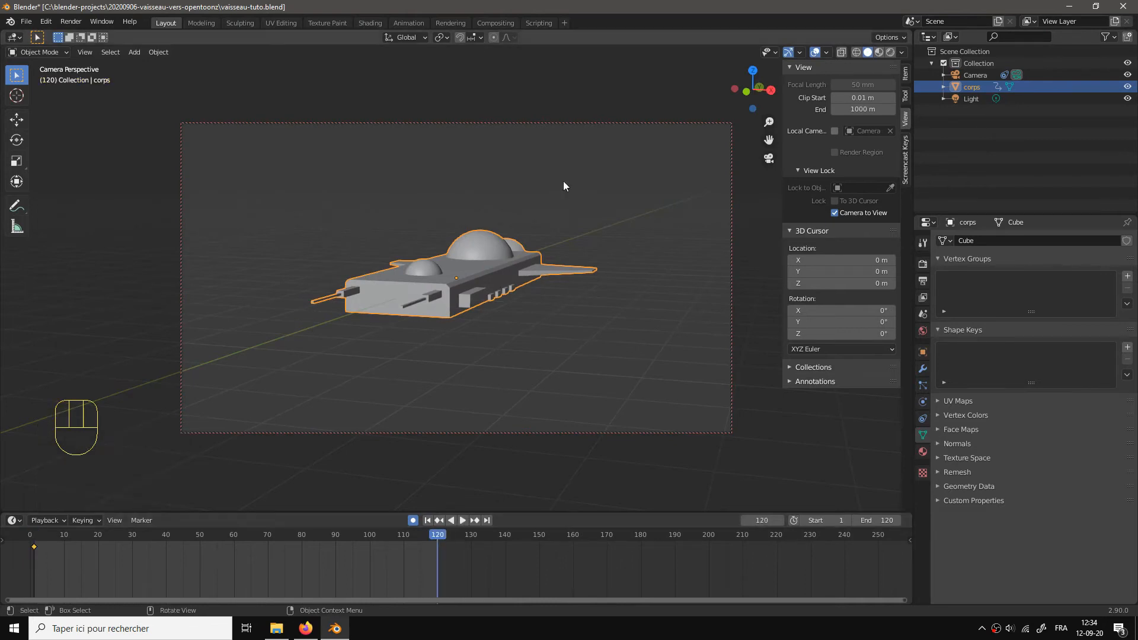
{"action": "key", "text": "g"}
{"action": "key", "text": "y"}
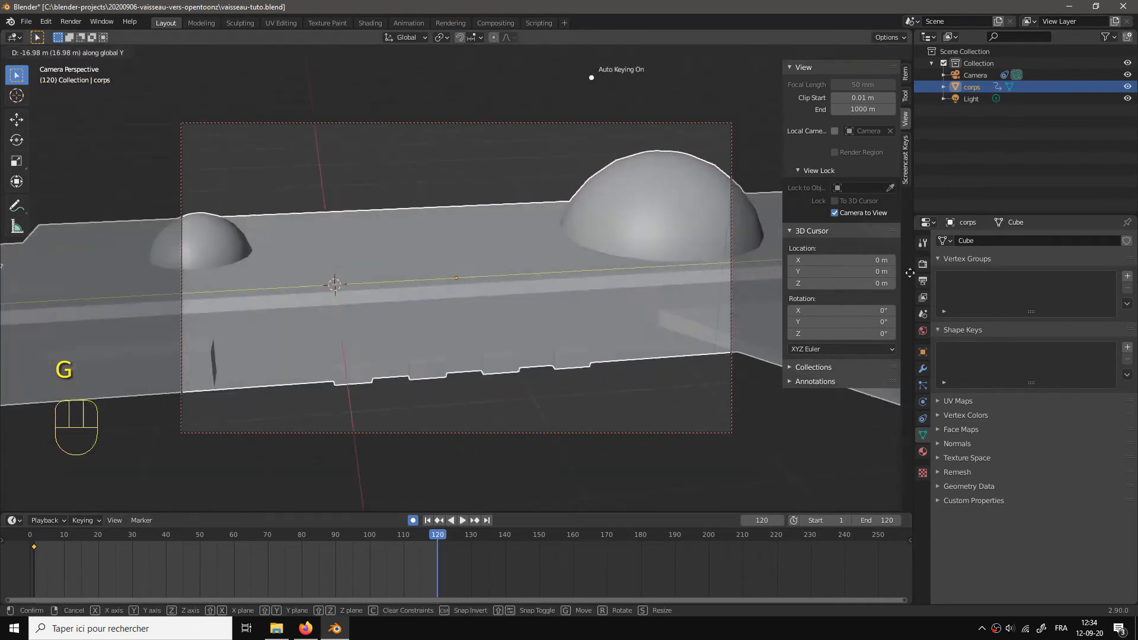
{"action": "left_click", "coordinate": [487, 196]}
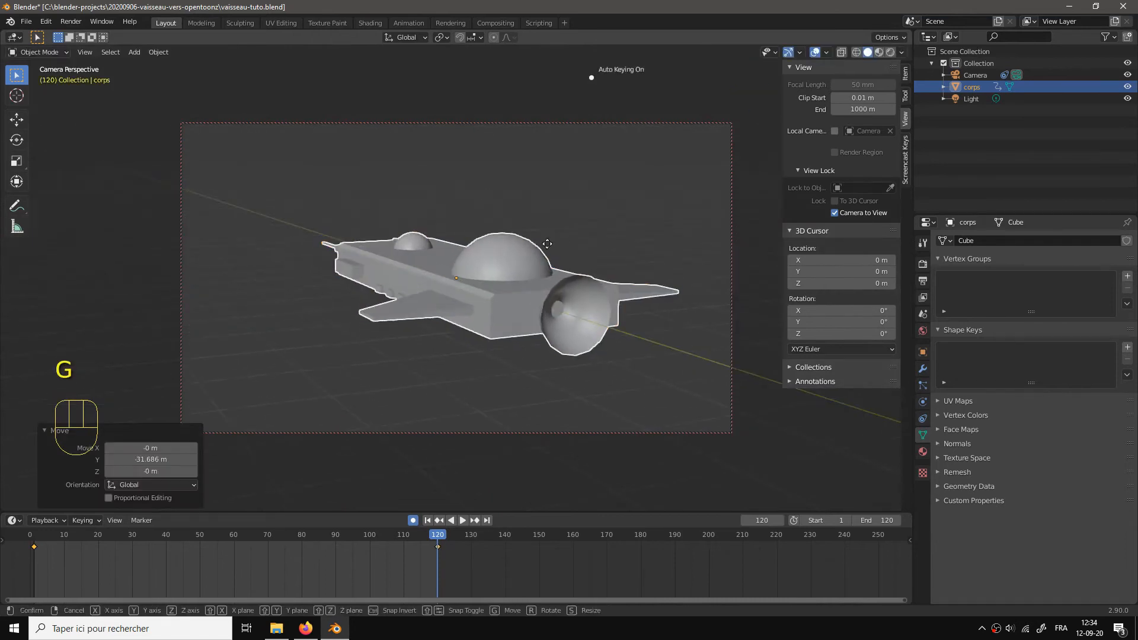
{"action": "key", "text": "g"}
{"action": "key", "text": "y"}
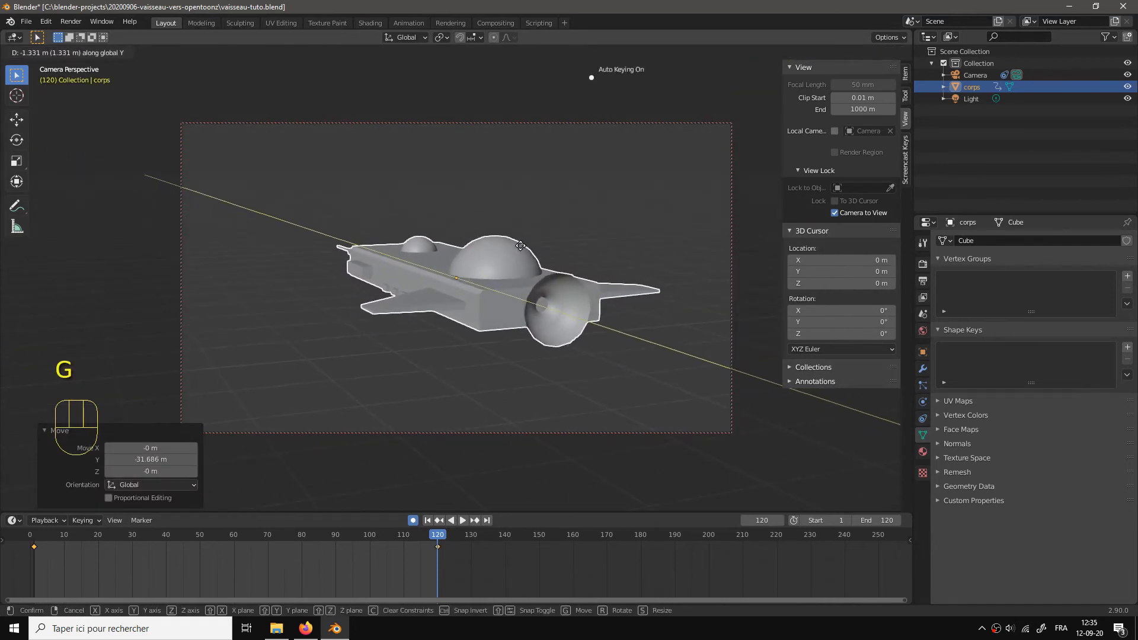
{"action": "left_click", "coordinate": [520, 246]}
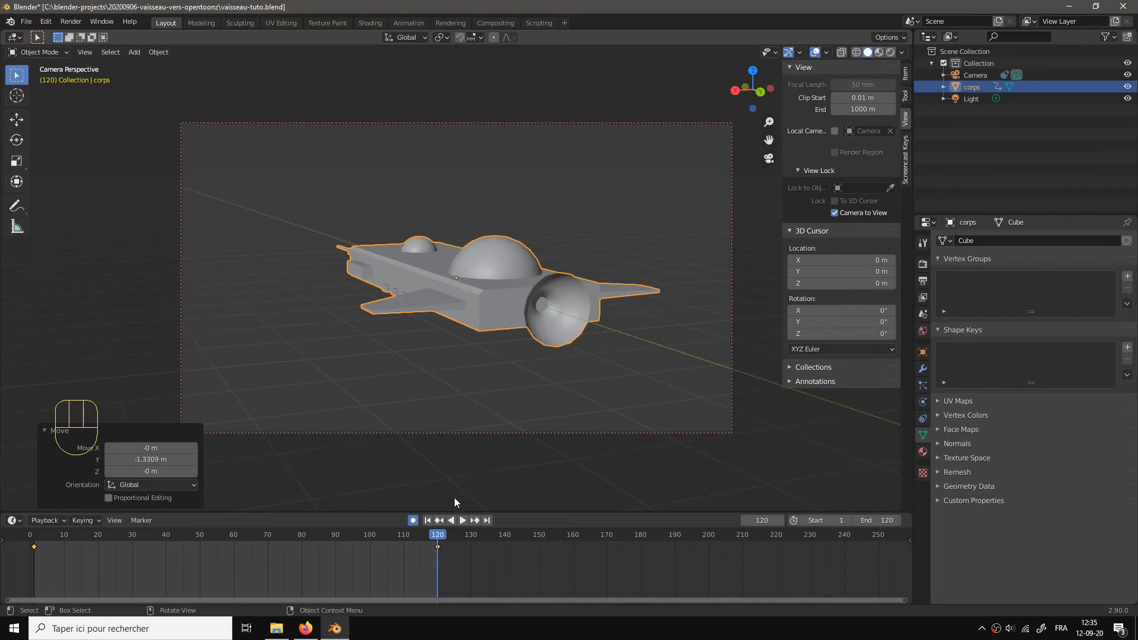
{"action": "left_click", "coordinate": [431, 517]}
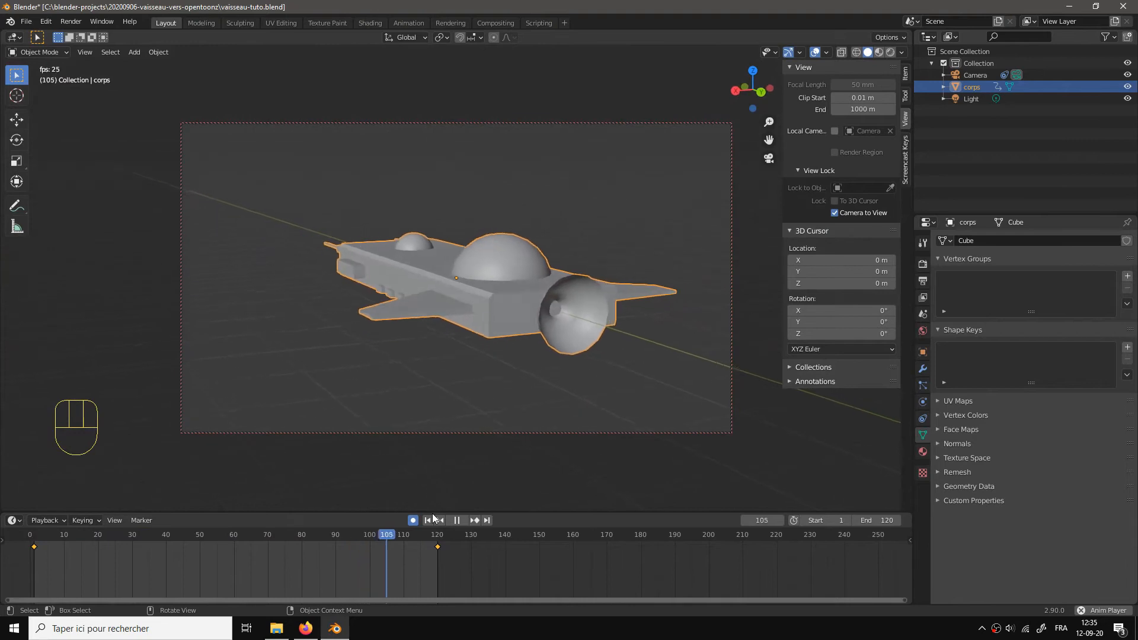
{"action": "key", "text": "space"}
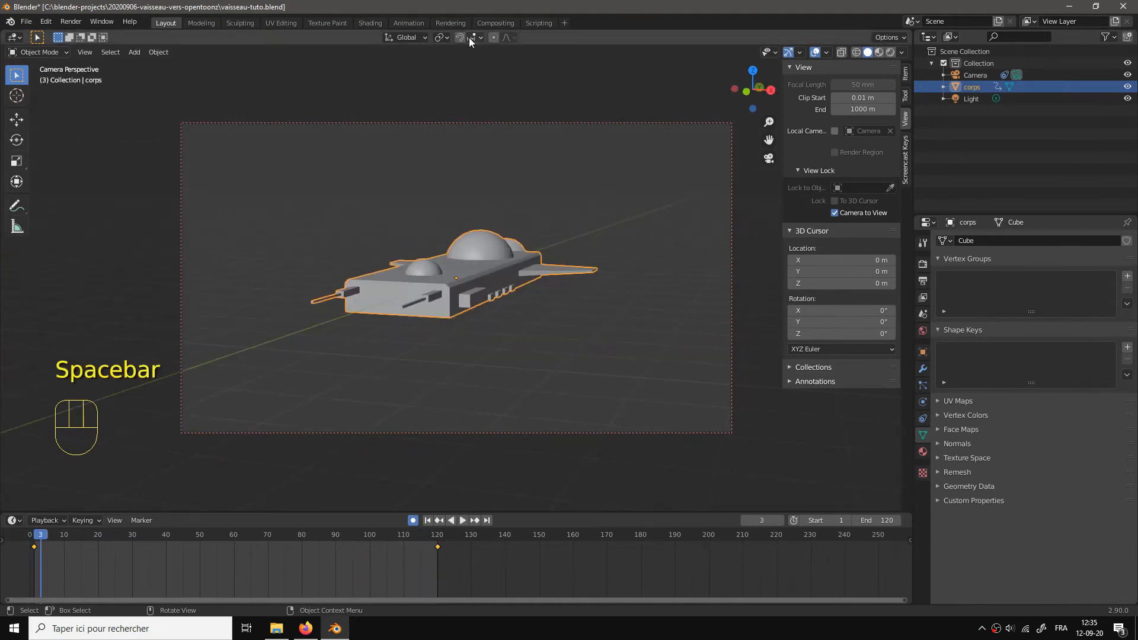
Step: Switch to the Animation workspace and enlarge the Dope Sheet area
{"action": "left_click", "coordinate": [421, 23]}
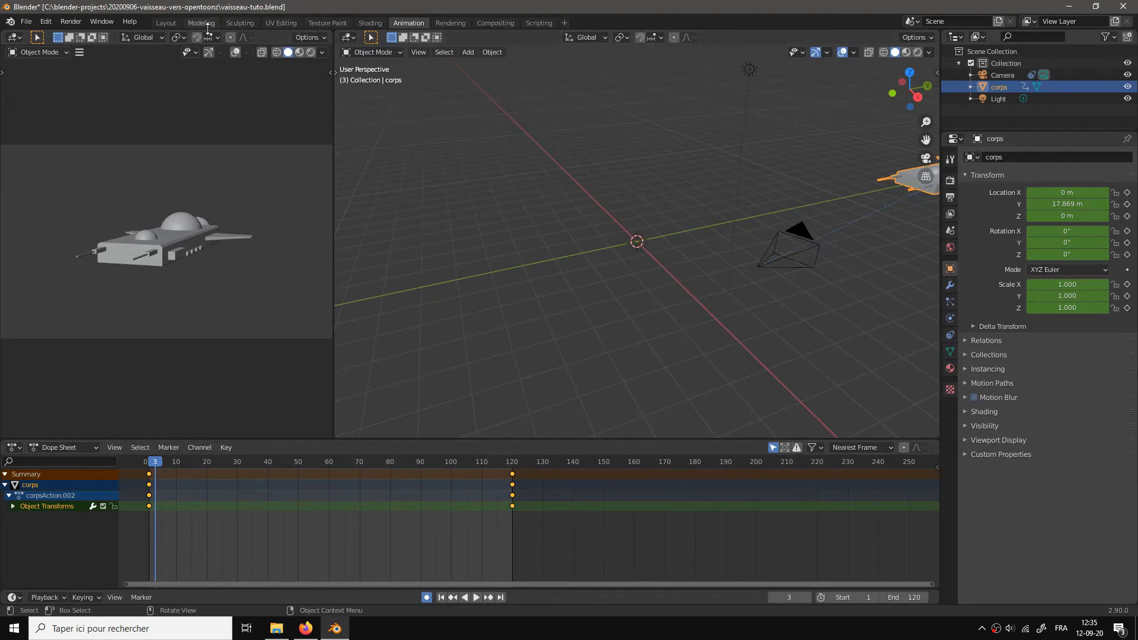
{"action": "left_click", "coordinate": [493, 25]}
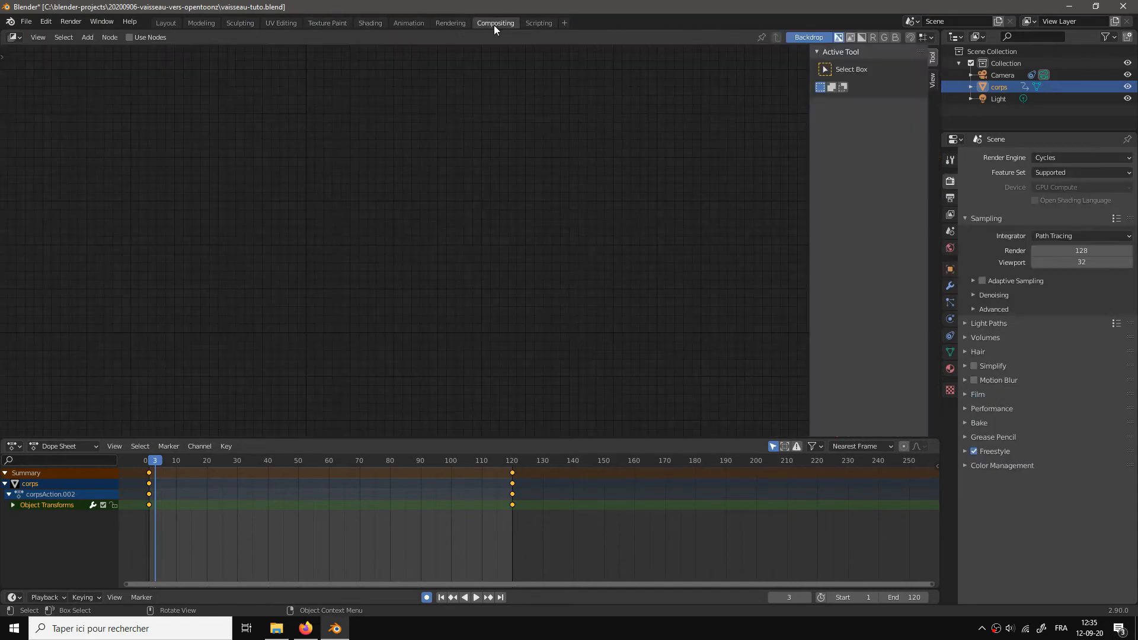
{"action": "left_click", "coordinate": [531, 26]}
{"action": "left_click", "coordinate": [393, 26]}
{"action": "left_click", "coordinate": [359, 25]}
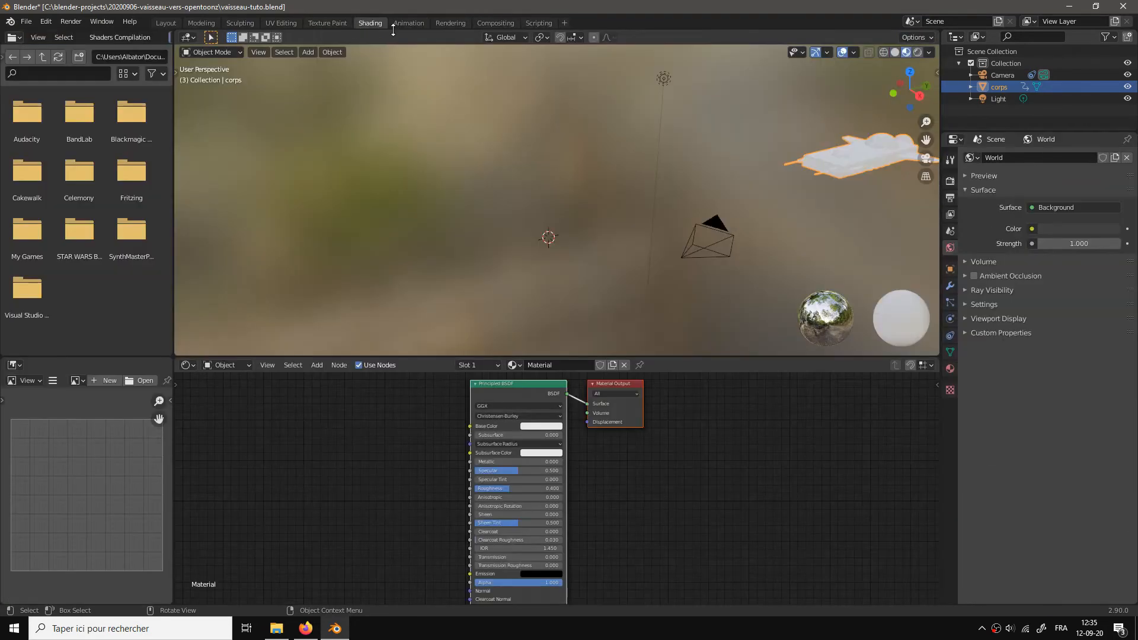
{"action": "left_click", "coordinate": [409, 26]}
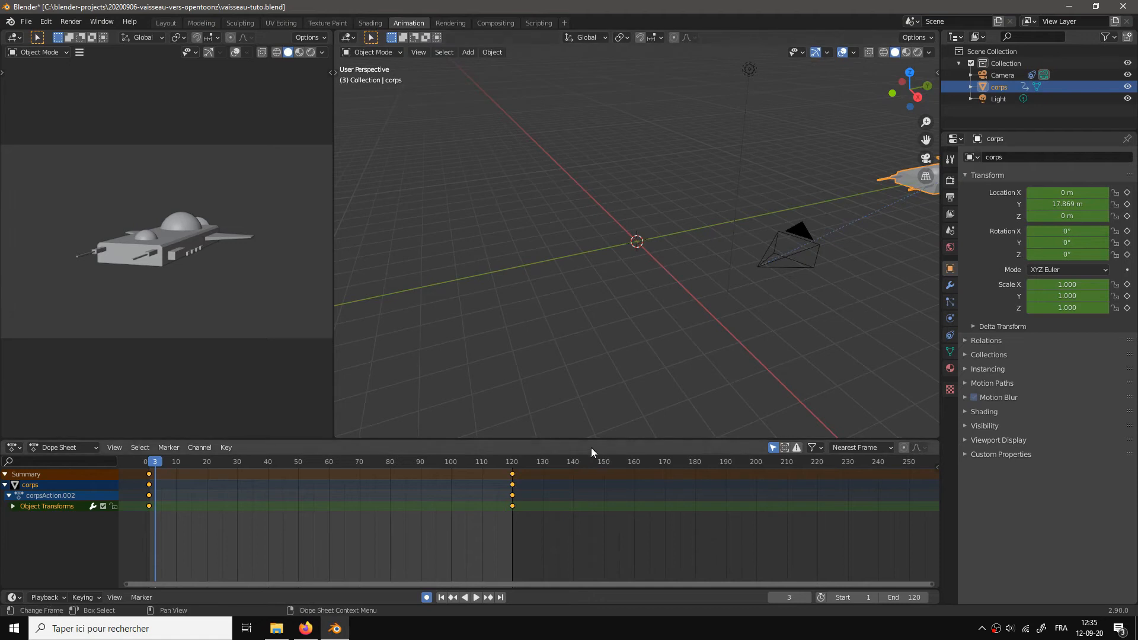
{"action": "left_click_drag", "start_coordinate": [583, 439], "coordinate": [585, 380]}
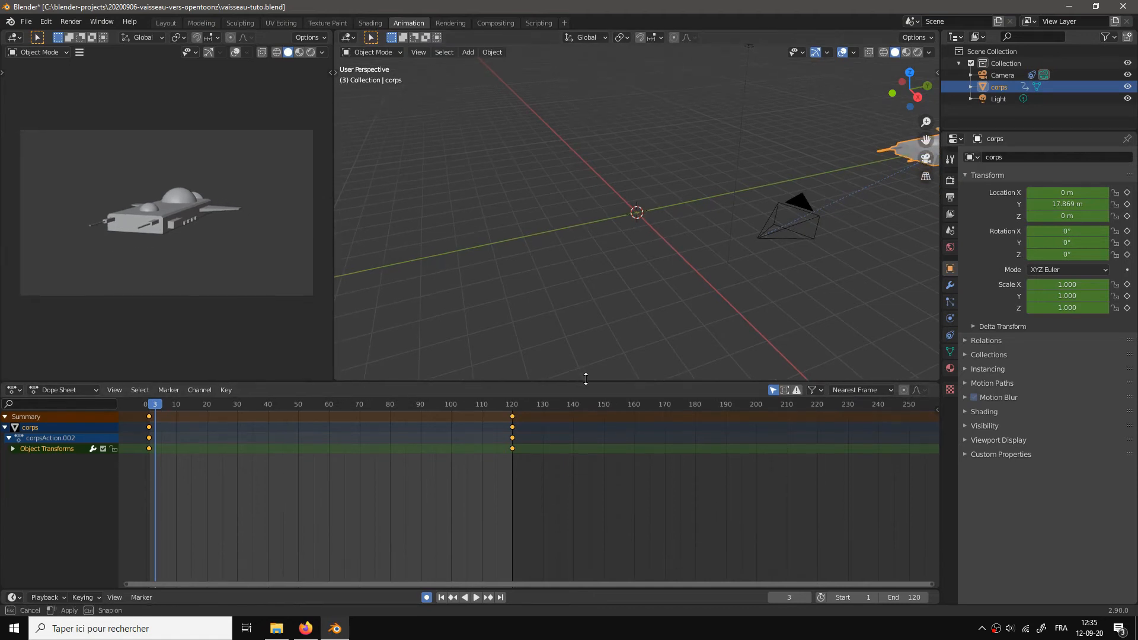
Step: Examine the ship's Object Transforms channels in both the Dope Sheet and Action Editor modes
{"action": "left_click", "coordinate": [63, 390]}
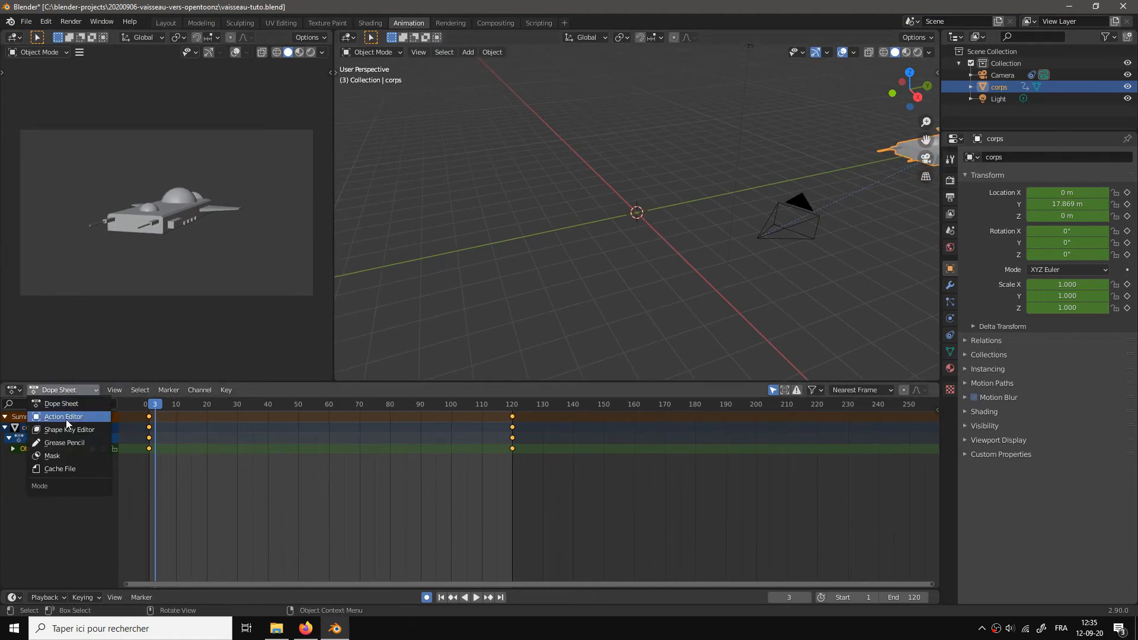
{"action": "left_click", "coordinate": [66, 418]}
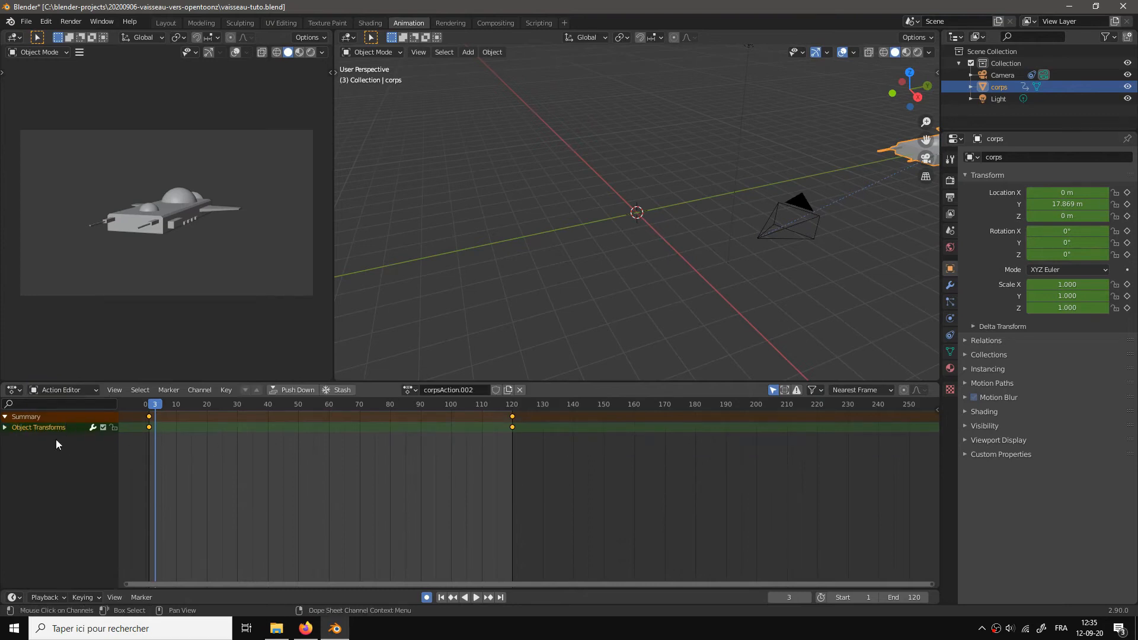
{"action": "left_click", "coordinate": [62, 392]}
{"action": "left_click", "coordinate": [59, 406]}
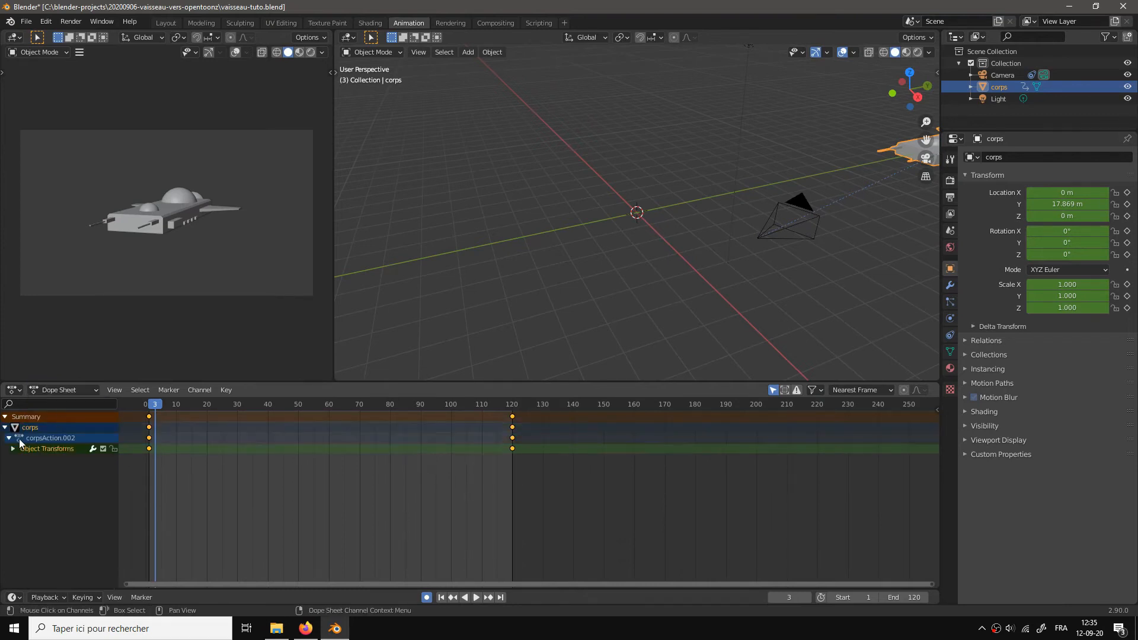
{"action": "left_click", "coordinate": [13, 450]}
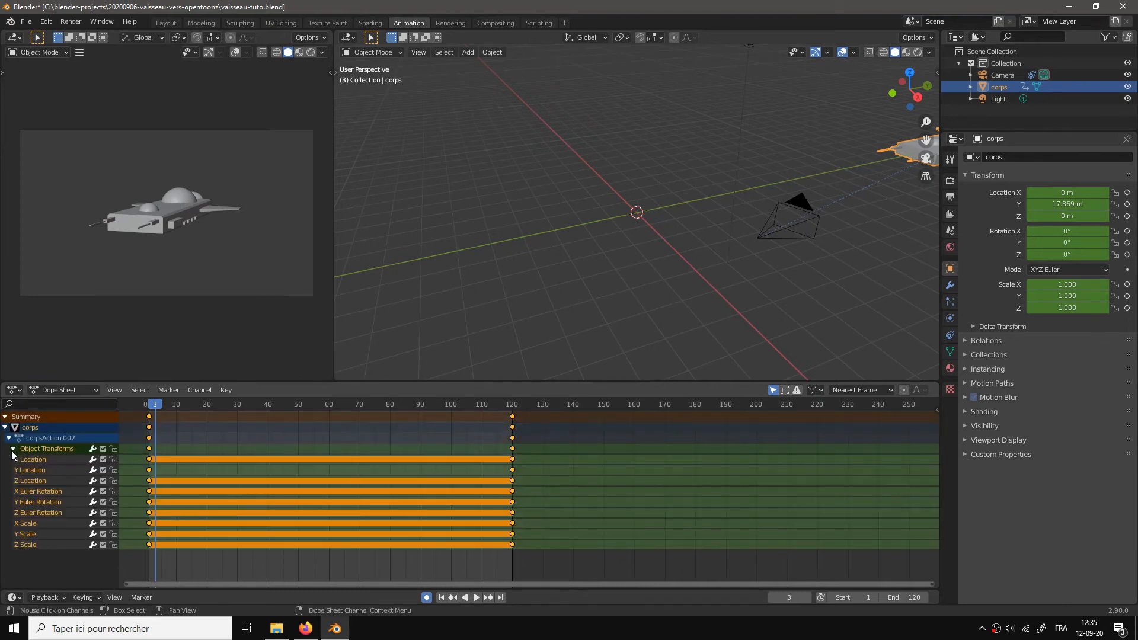
{"action": "left_click", "coordinate": [13, 449]}
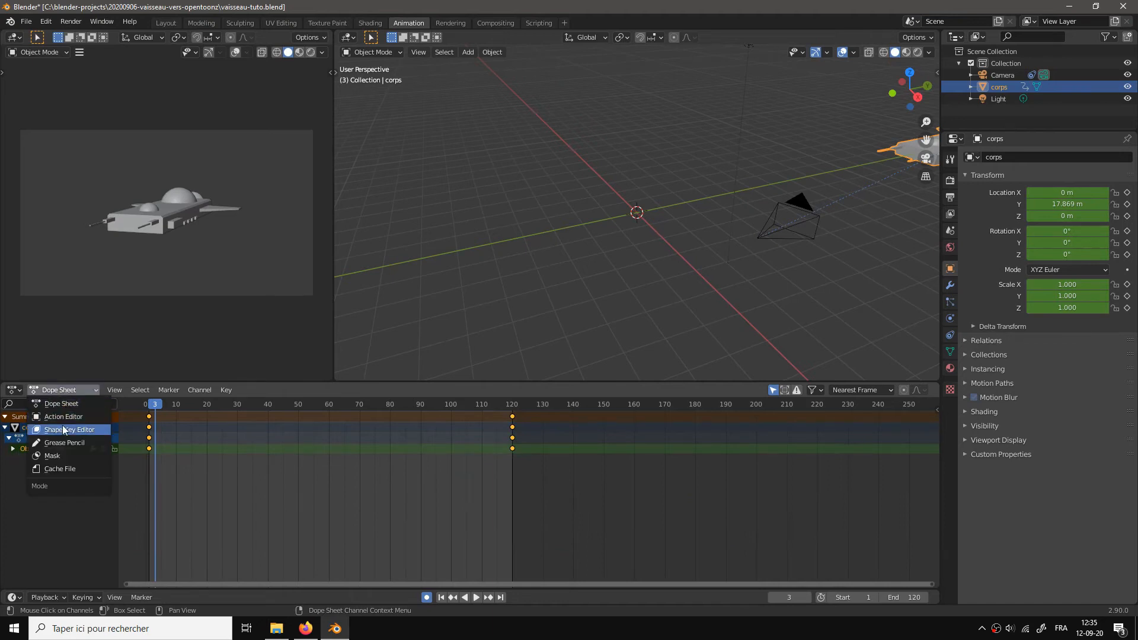
{"action": "left_click", "coordinate": [65, 417]}
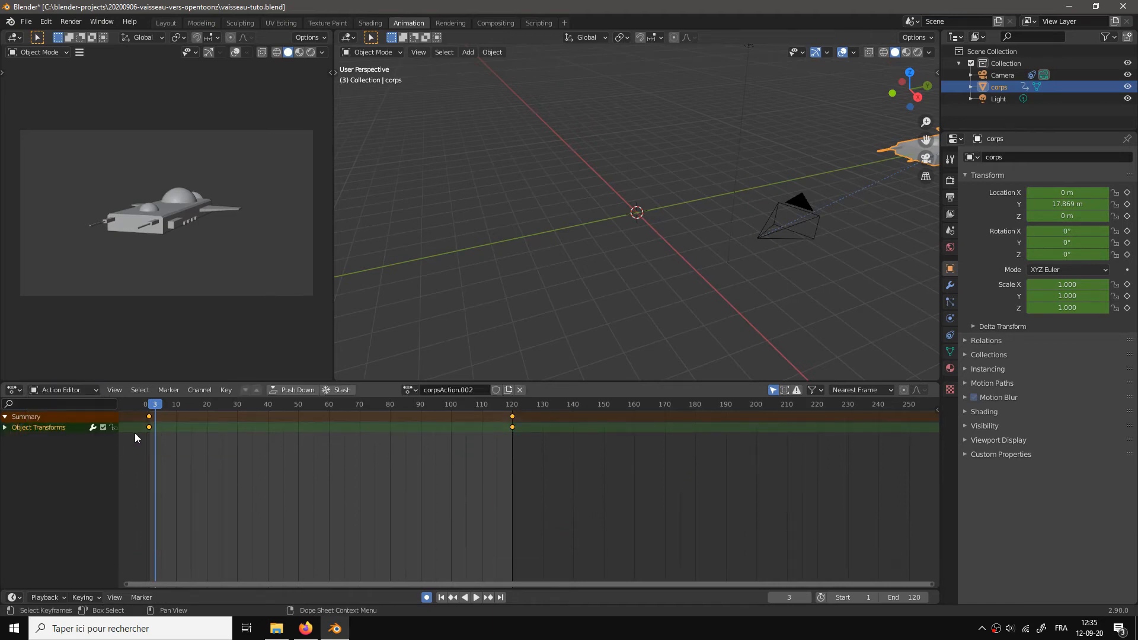
{"action": "left_click", "coordinate": [6, 428]}
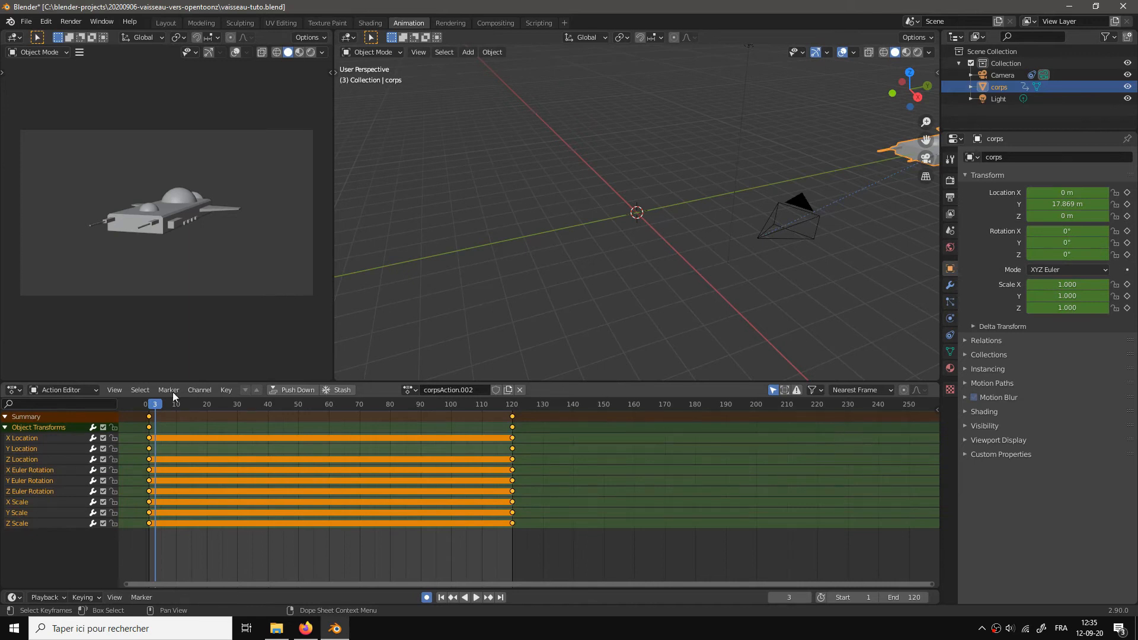
Step: Change the Dope Sheet area to the Graph Editor and frame all of the ship's animation curves
{"action": "left_click", "coordinate": [14, 390]}
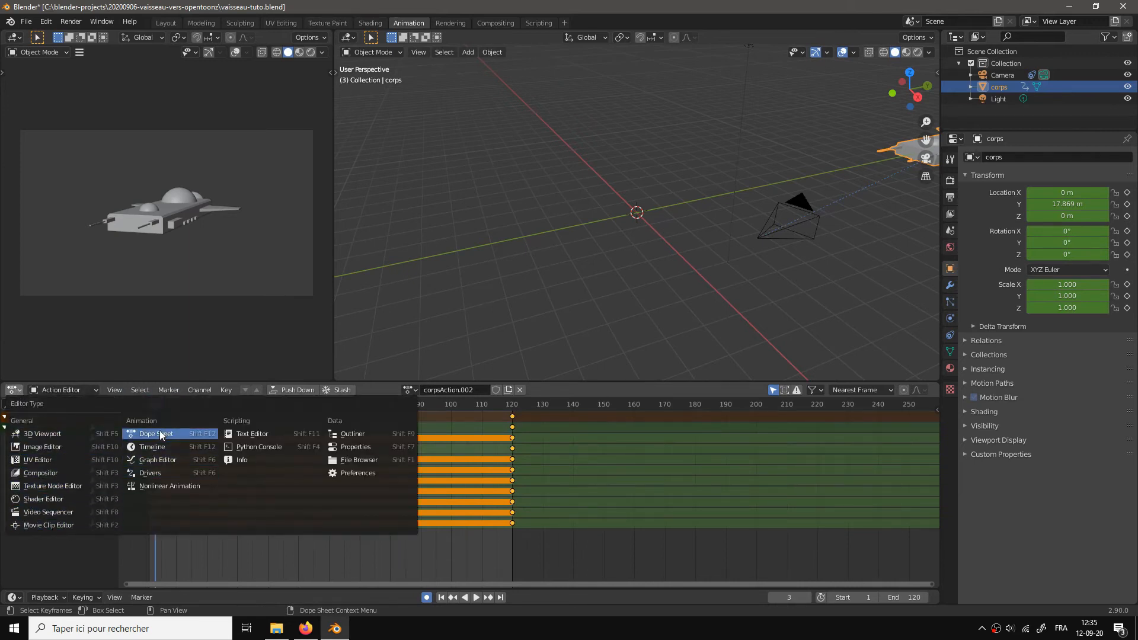
{"action": "left_click", "coordinate": [152, 460]}
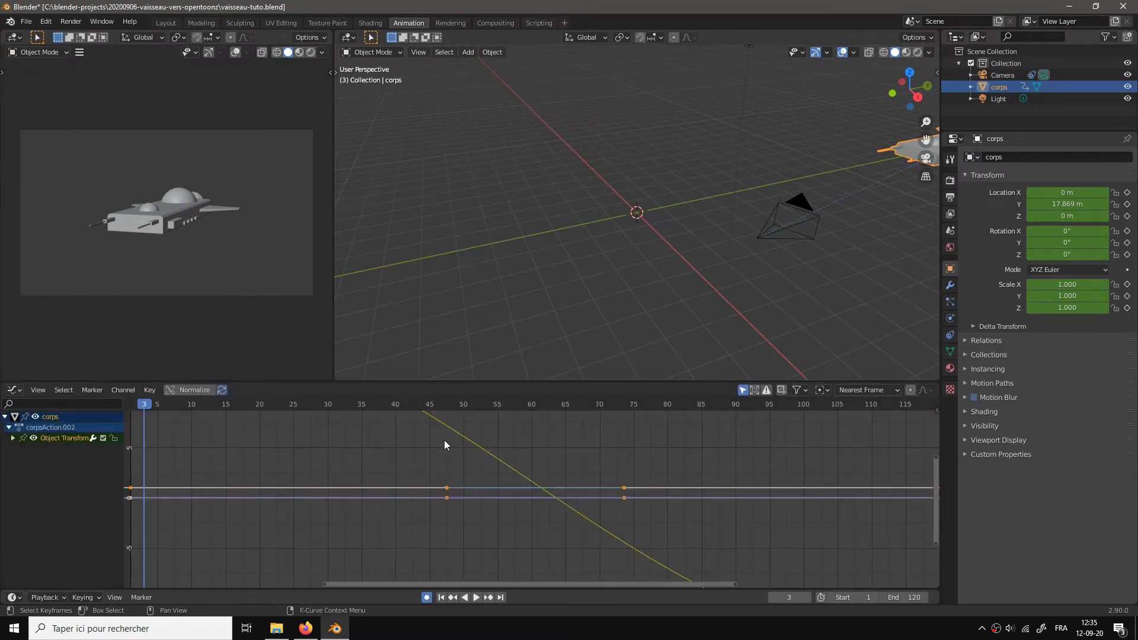
{"action": "key", "text": "Home"}
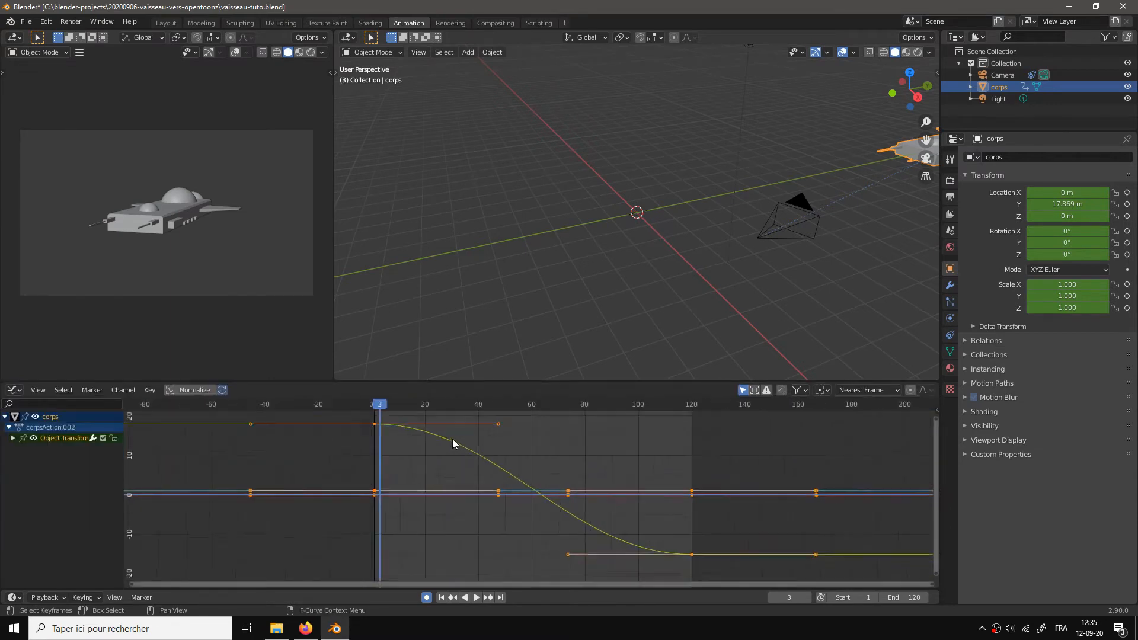
{"action": "scroll", "coordinate": [518, 450], "scroll_direction": "down", "scroll_amount": 1}
Step: Straighten the ship's Y location curve by pulling its handle down at the frame 1 key and up at the frame 120 key
{"action": "left_click", "coordinate": [501, 429]}
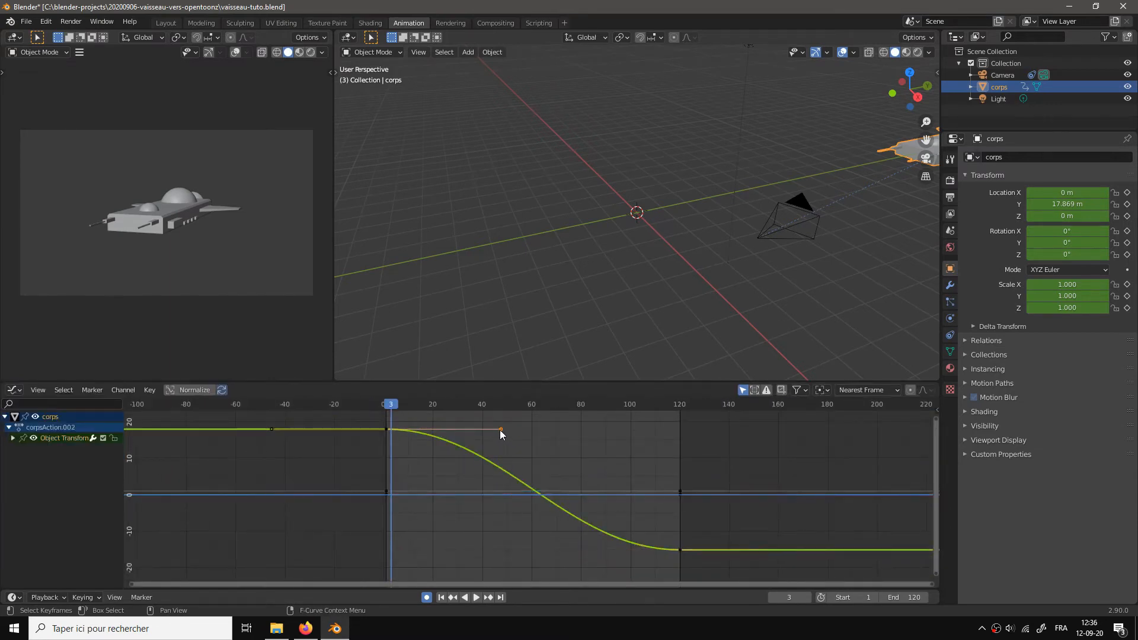
{"action": "left_click_drag", "start_coordinate": [501, 431], "coordinate": [460, 475]}
{"action": "left_click", "coordinate": [681, 549]}
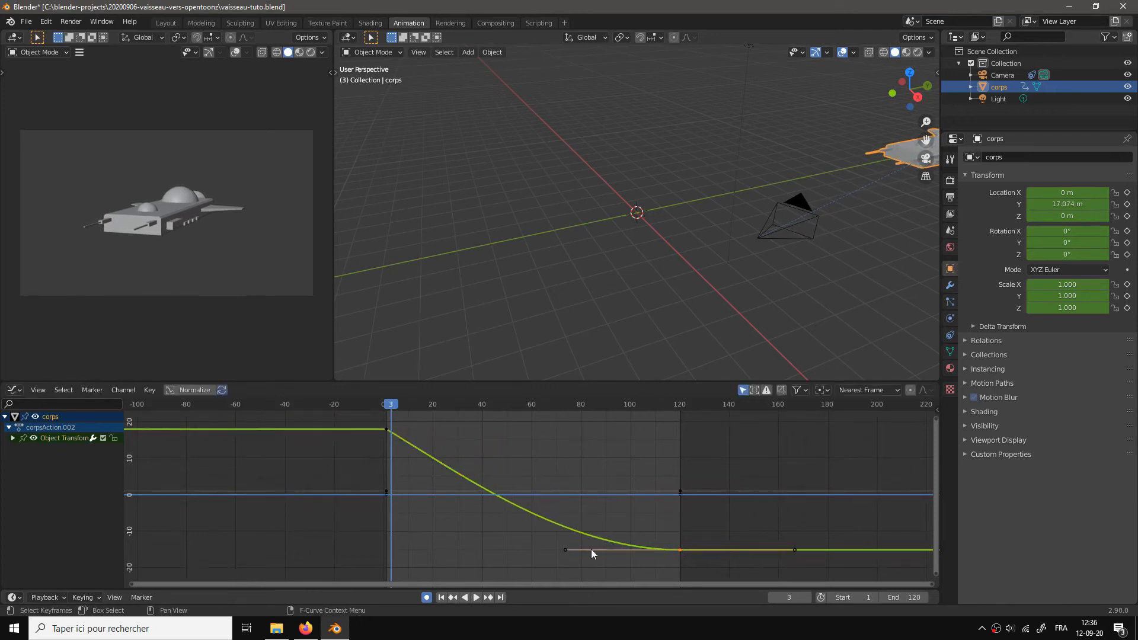
{"action": "left_click_drag", "start_coordinate": [567, 549], "coordinate": [576, 510]}
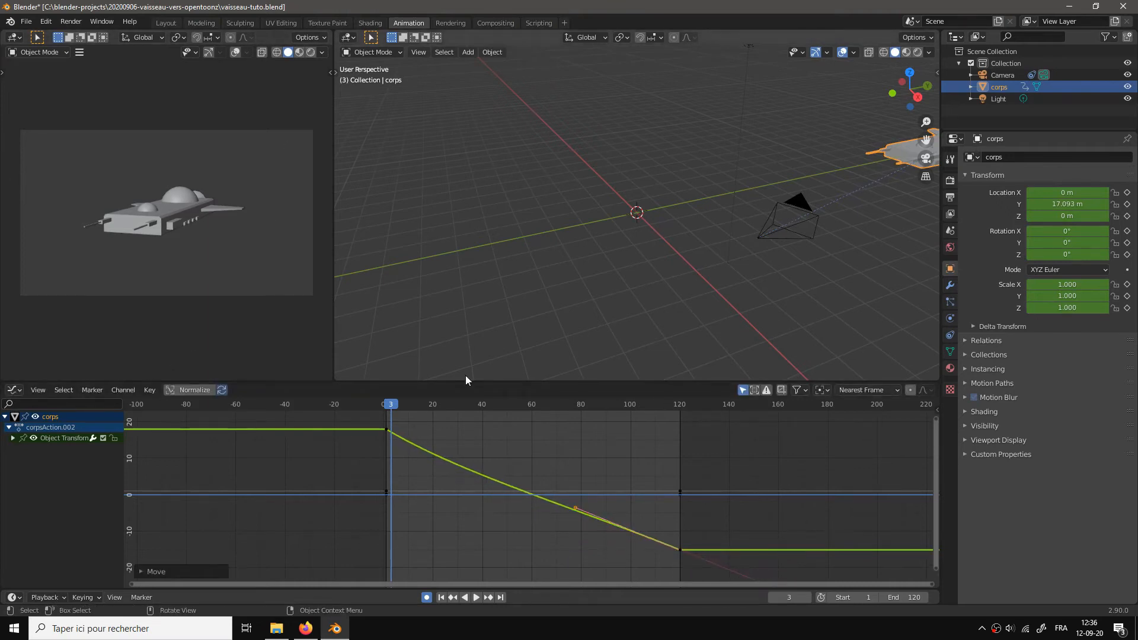
Step: Play the reshaped ship animation from frame 1 in the Animation workspace
{"action": "key", "text": "shift+Left"}
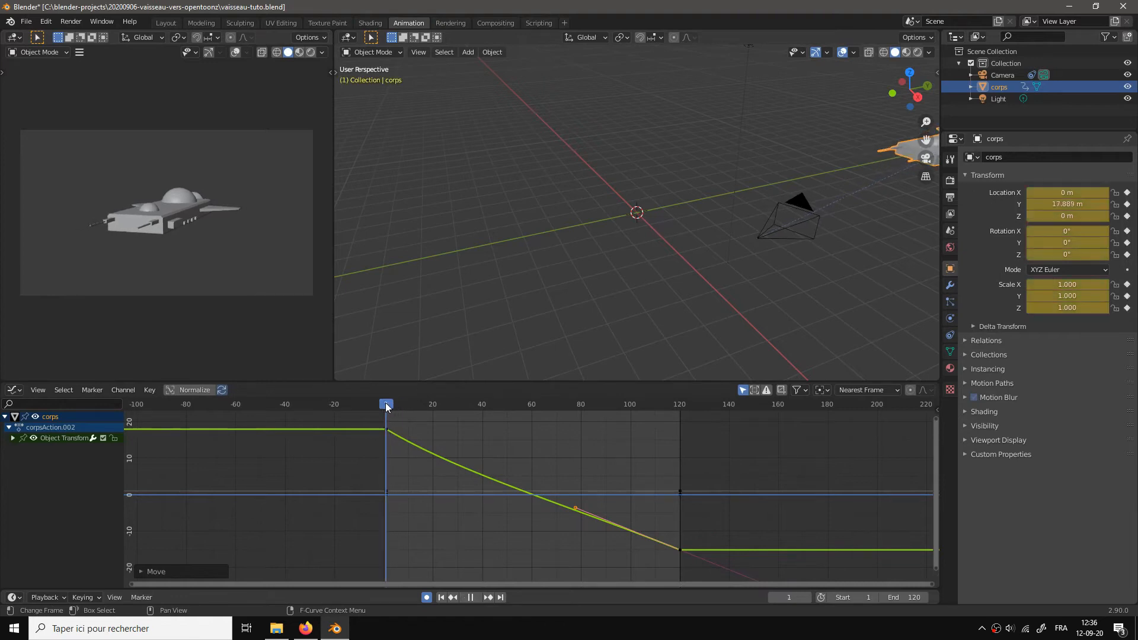
{"action": "key", "text": "space"}
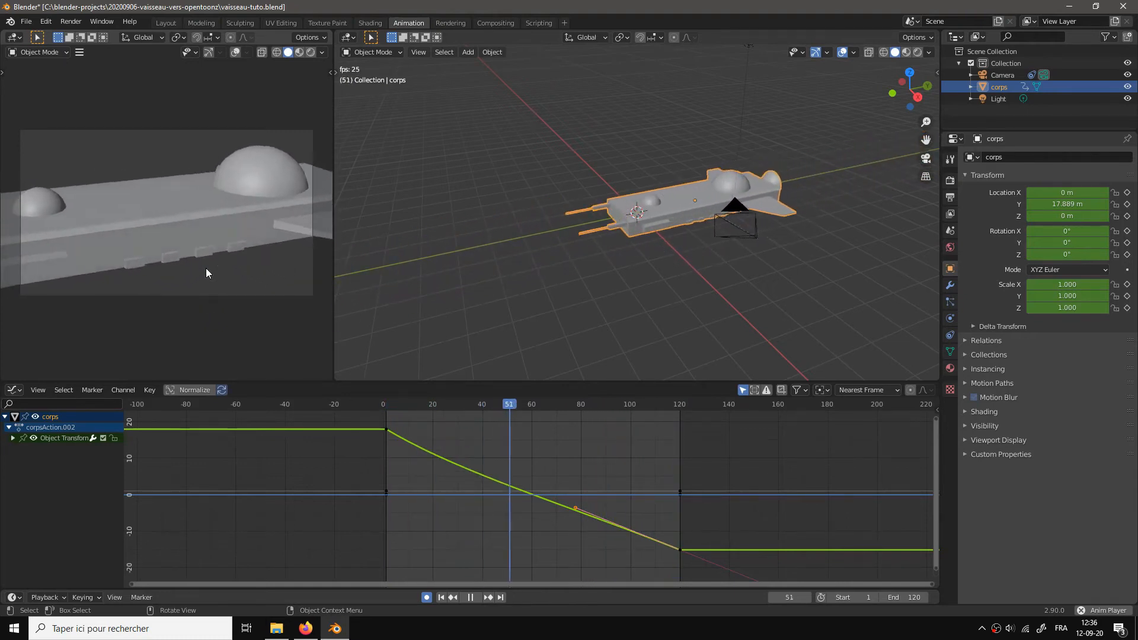
{"action": "key", "text": "space"}
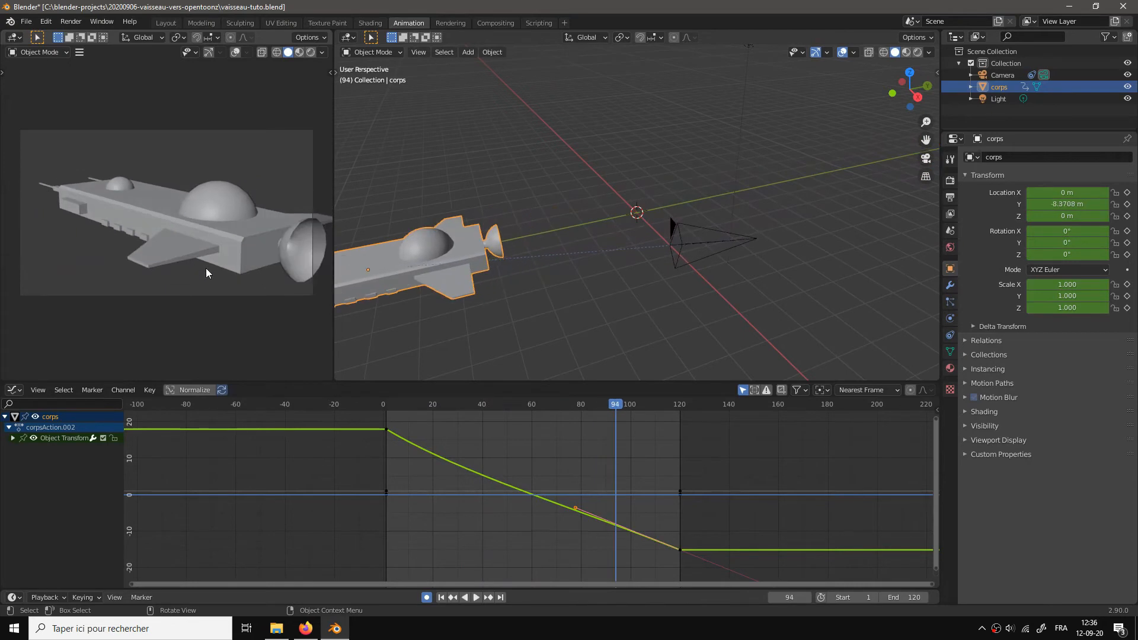
Step: Return to the Layout workspace and play the ship's pass through the camera view
{"action": "left_click", "coordinate": [162, 25]}
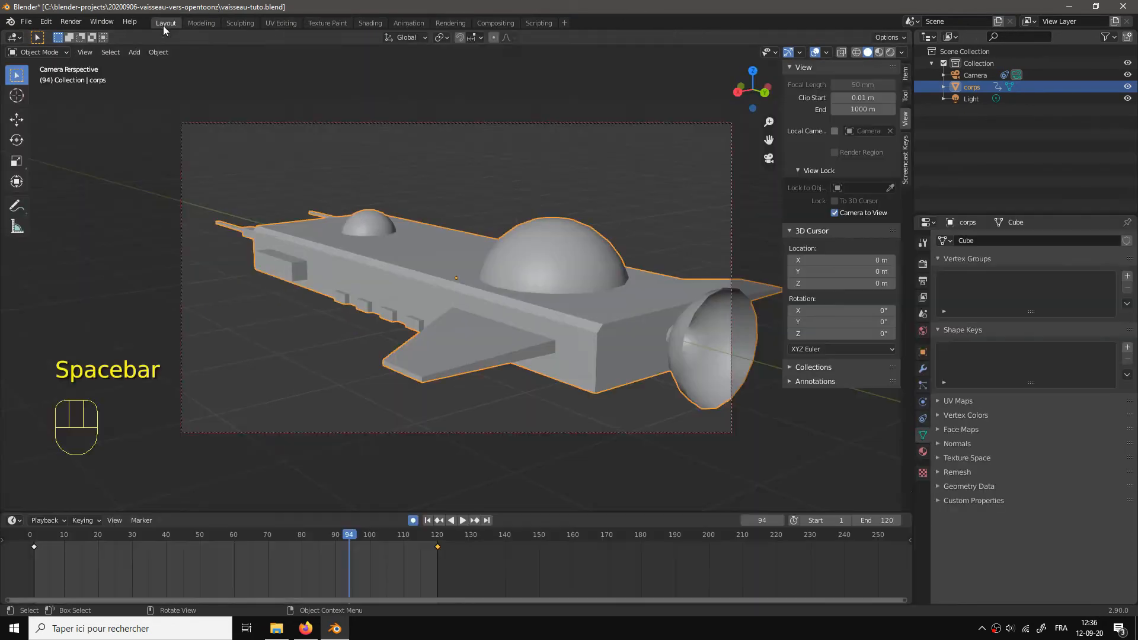
{"action": "key", "text": "space"}
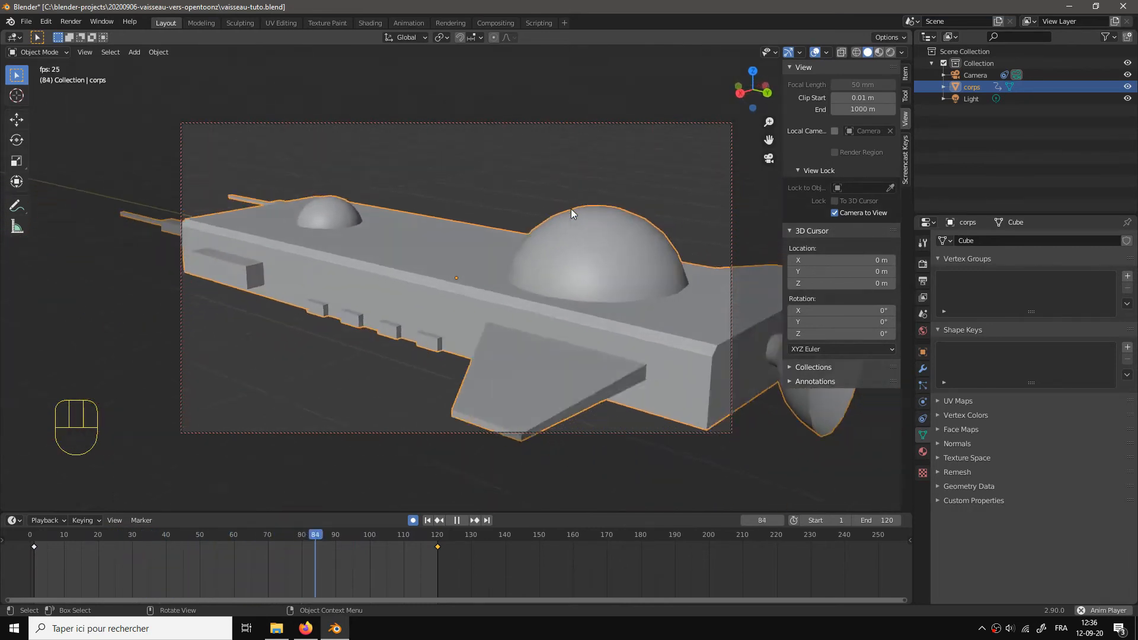
{"action": "key", "text": "space"}
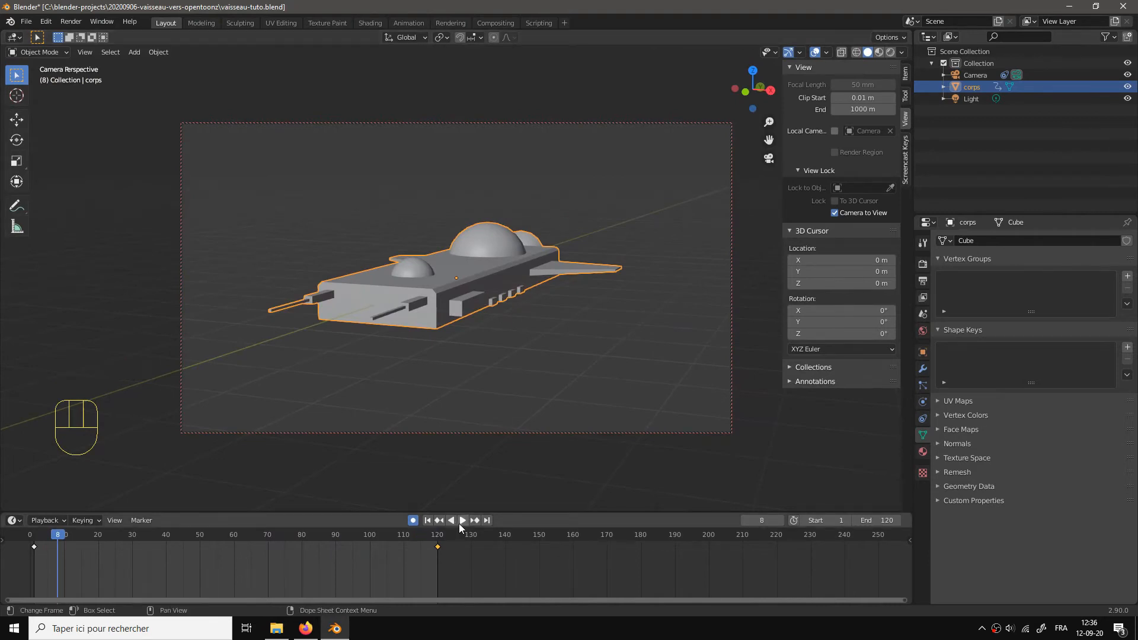
Step: Play the ship's pass through the camera view and return to frame 1
{"action": "key", "text": "space"}
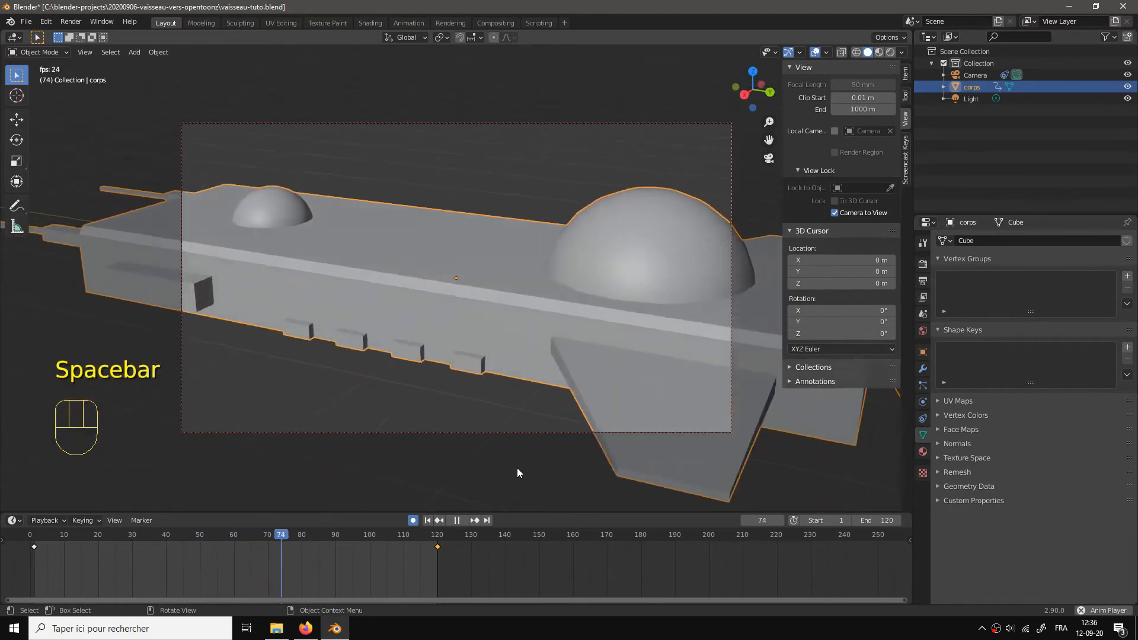
{"action": "key", "text": "space"}
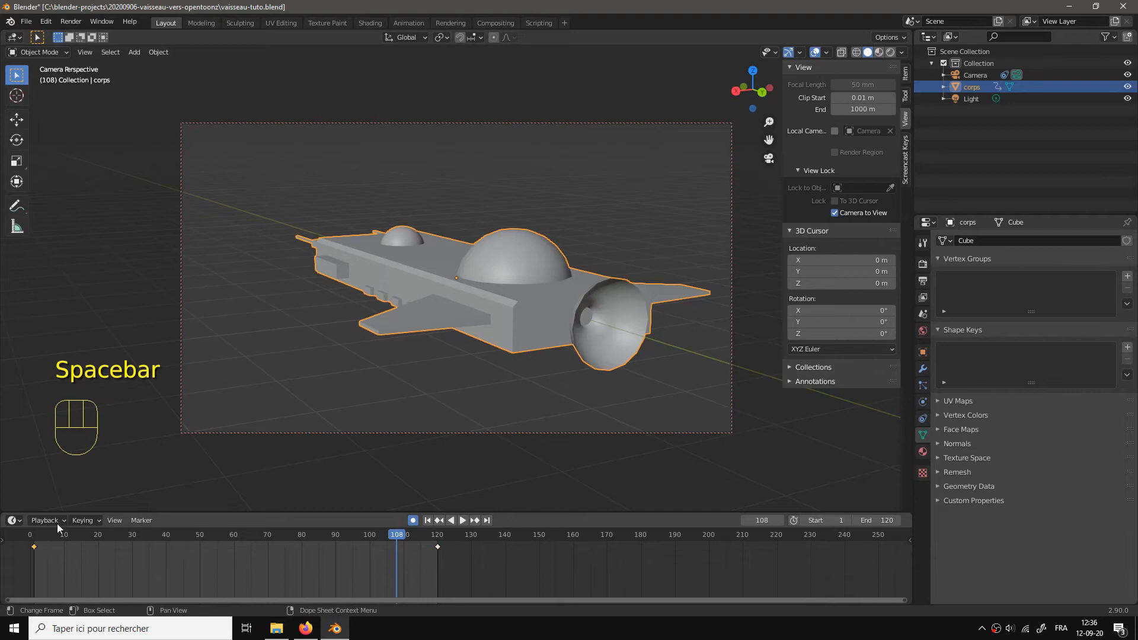
{"action": "left_click_drag", "start_coordinate": [52, 531], "coordinate": [34, 536]}
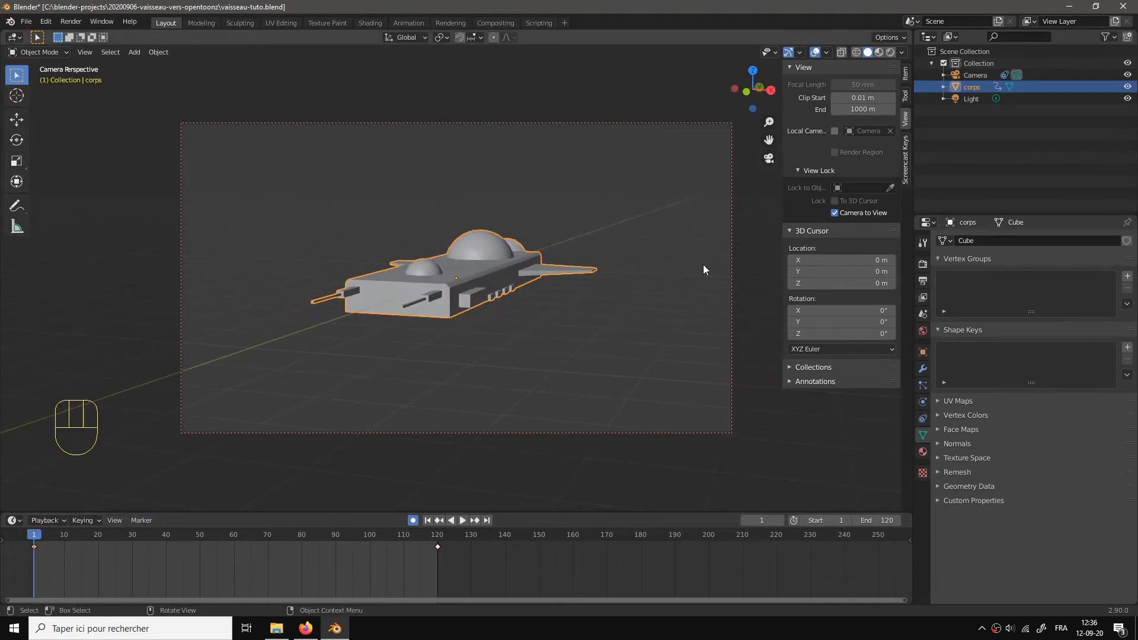
Step: Set the camera's focal length to 49 mm, play the ship's pass with the new framing, and return to frame 1
{"action": "left_click", "coordinate": [667, 122]}
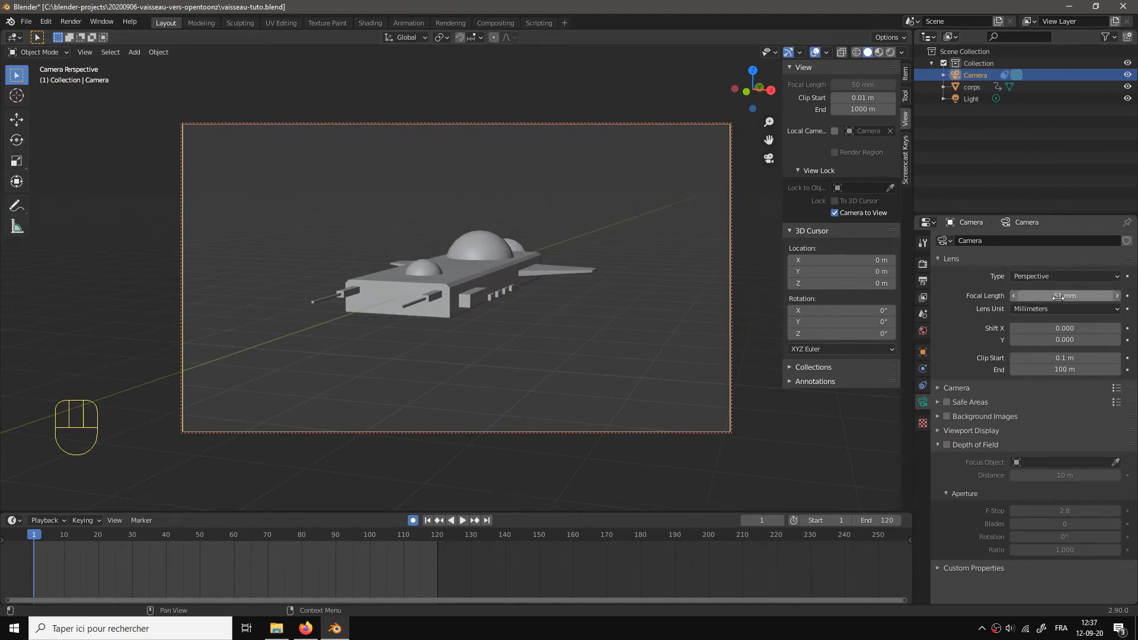
{"action": "left_click_drag", "start_coordinate": [1059, 297], "coordinate": [1091, 297]}
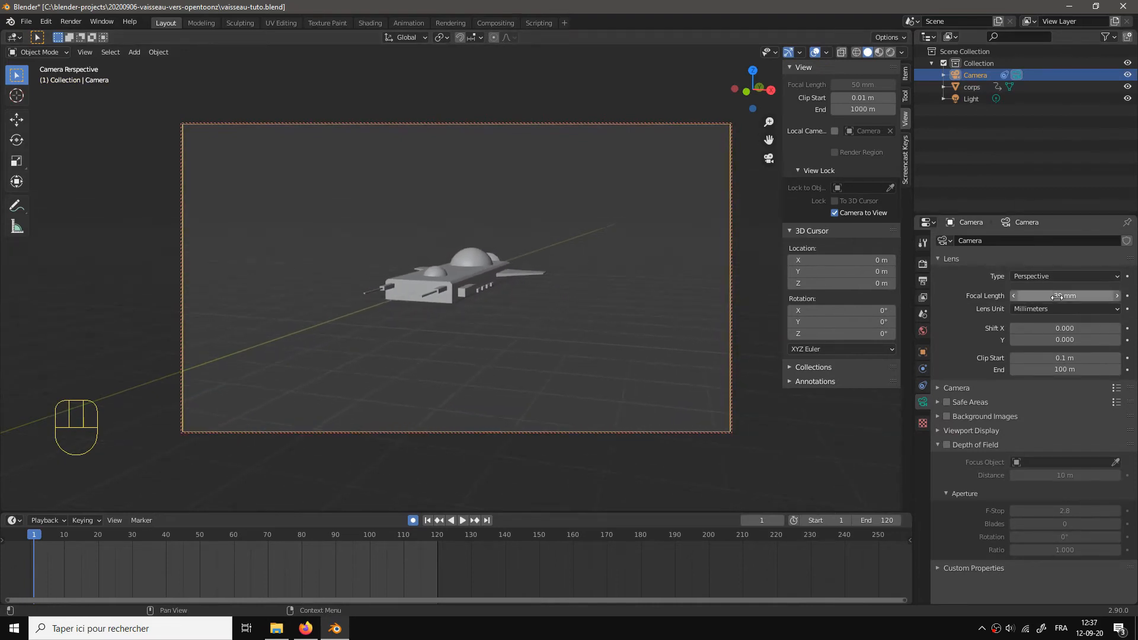
{"action": "left_click", "coordinate": [439, 535]}
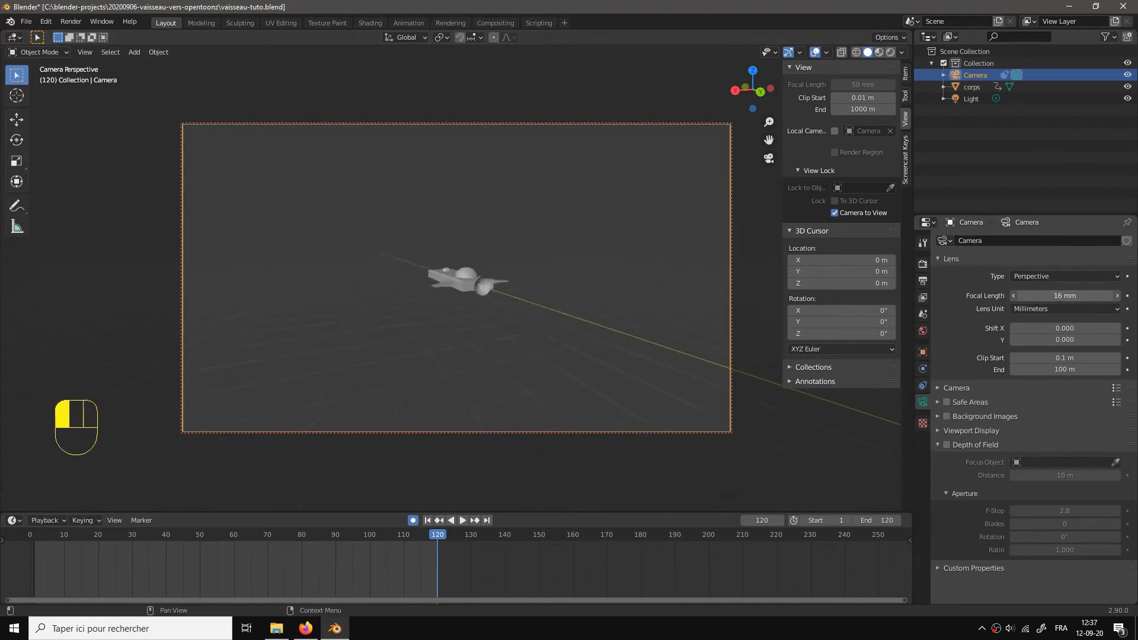
{"action": "key", "text": "space"}
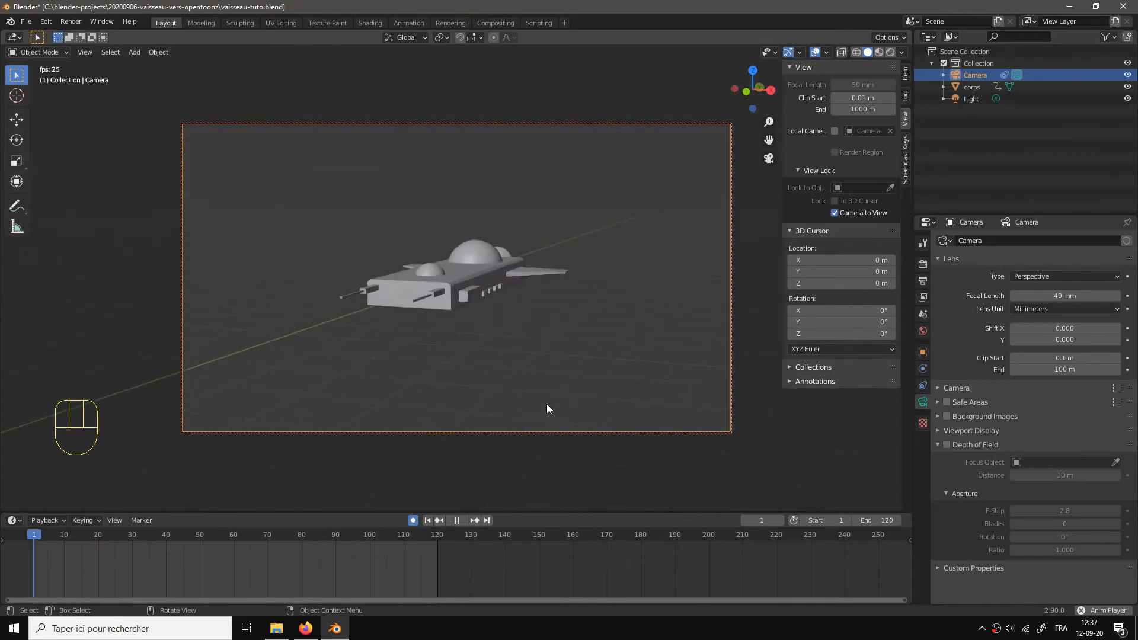
{"action": "key", "text": "space"}
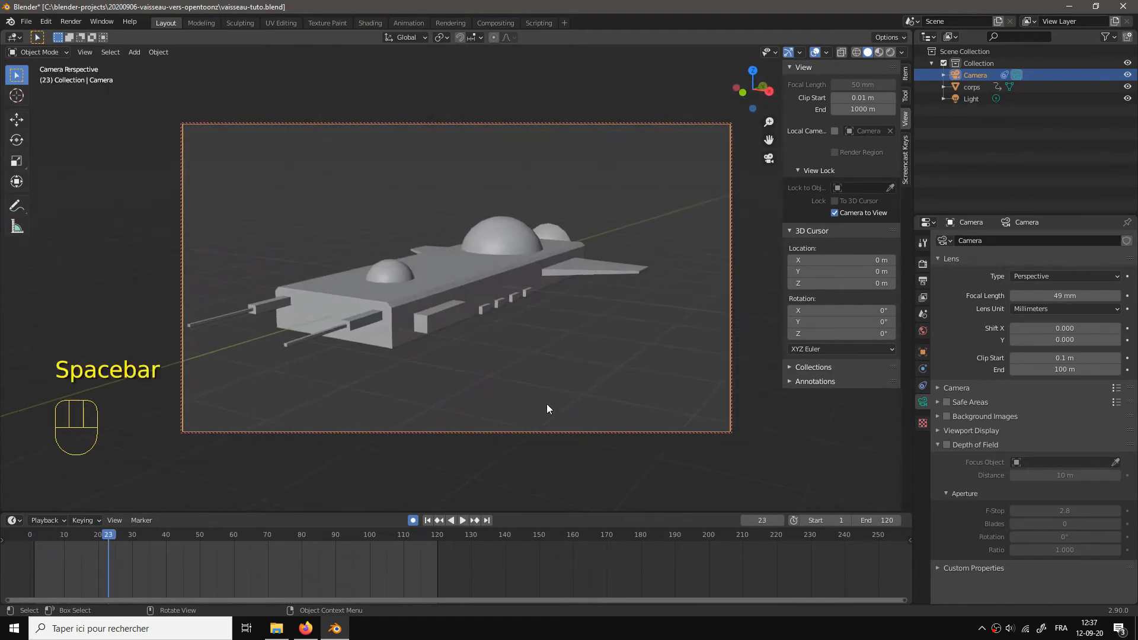
{"action": "left_click", "coordinate": [426, 520]}
Step: Leave the camera view, select the ship body and bring it up close in the perspective view
{"action": "key", "text": "KP_0"}
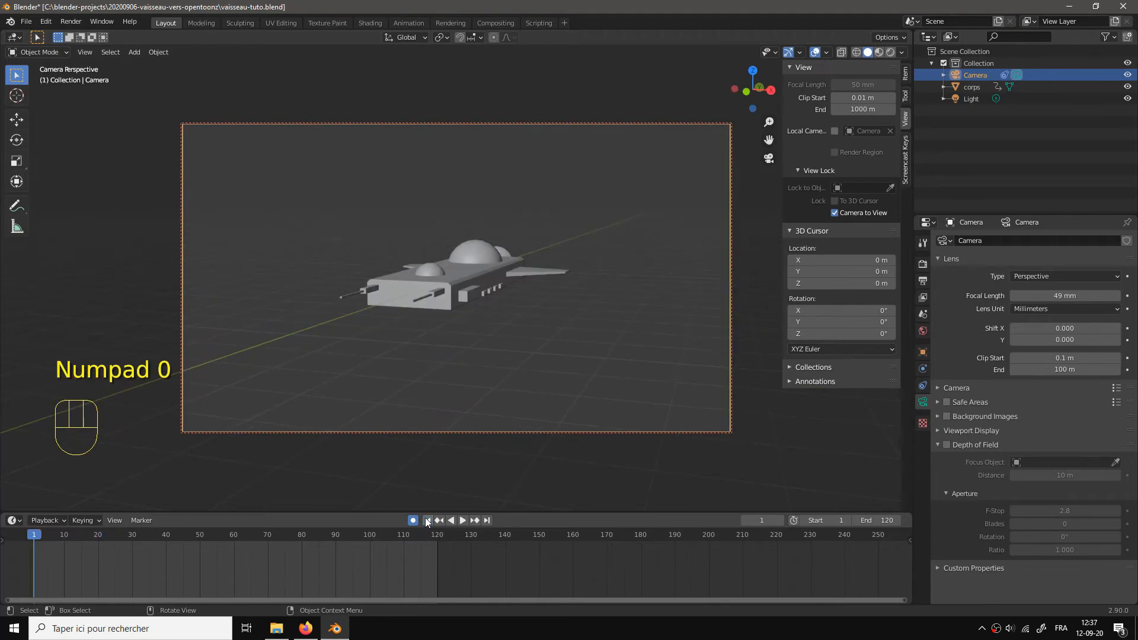
{"action": "key", "text": "KP_0"}
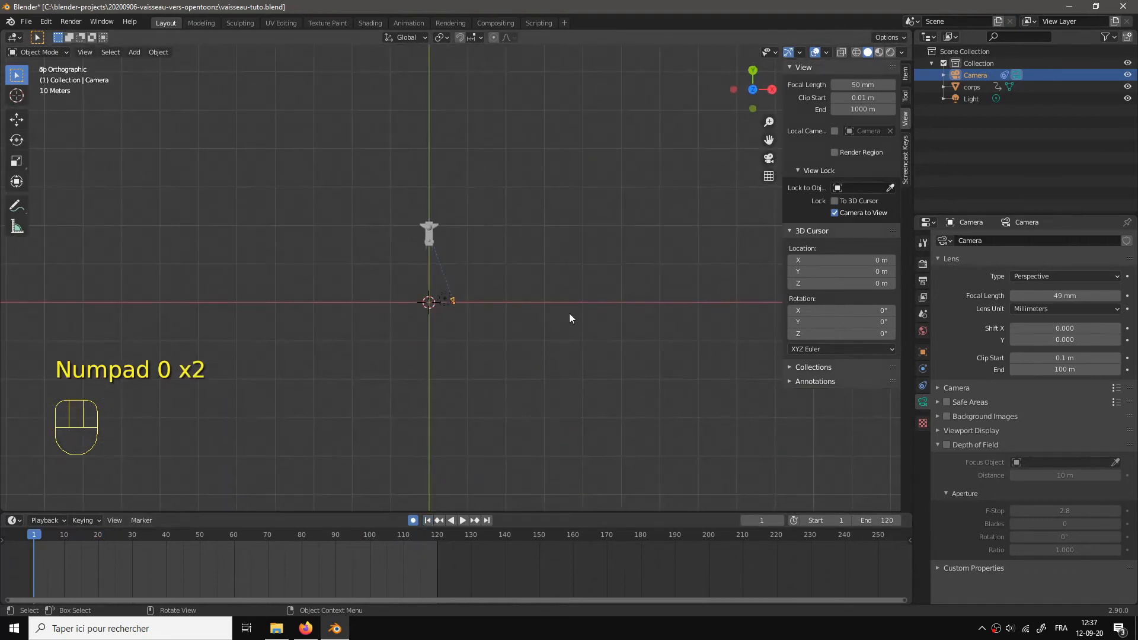
{"action": "left_click_drag", "start_coordinate": [570, 313], "coordinate": [450, 219]}
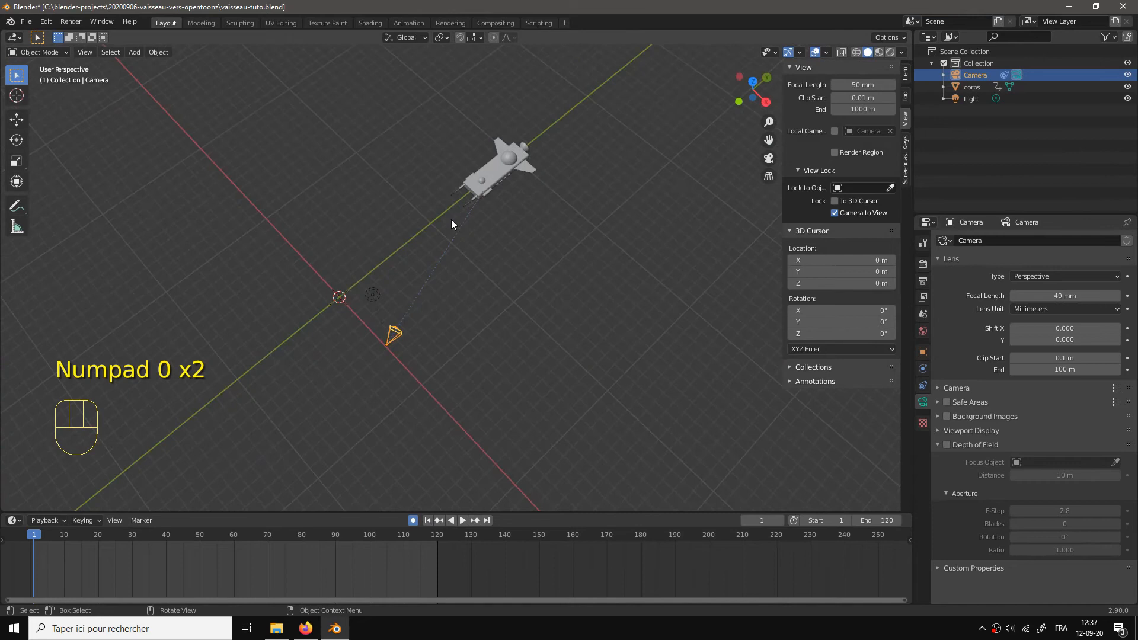
{"action": "left_click", "coordinate": [511, 155]}
{"action": "left_click_drag", "start_coordinate": [596, 236], "coordinate": [553, 364]}
{"action": "scroll", "coordinate": [556, 451], "scroll_direction": "up", "scroll_amount": 4}
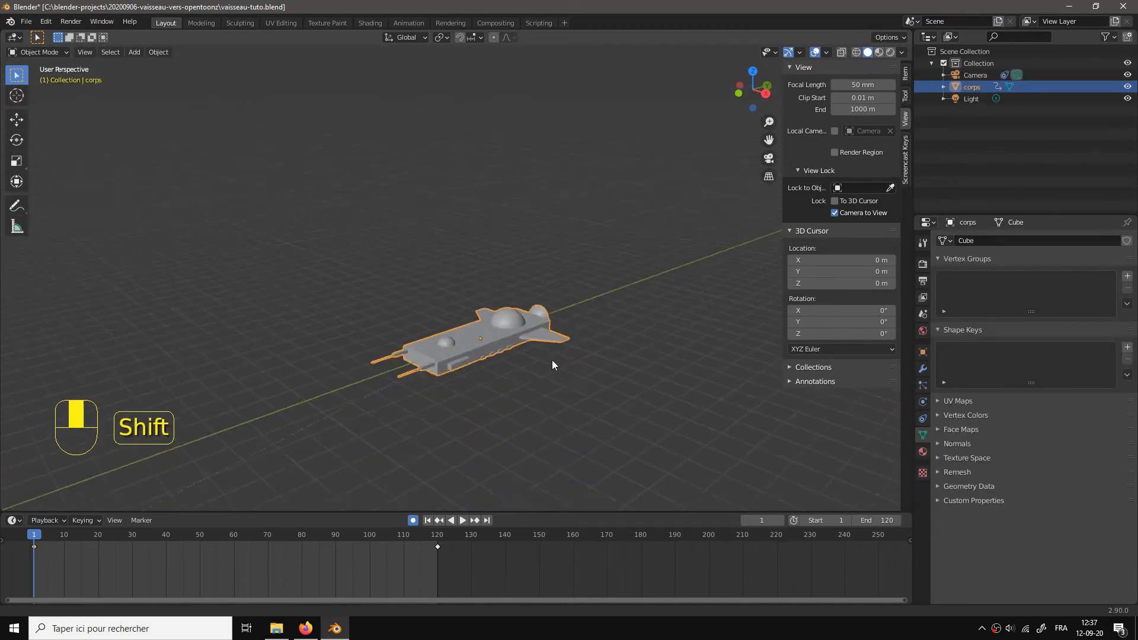
{"action": "scroll", "coordinate": [556, 344], "scroll_direction": "up", "scroll_amount": 7}
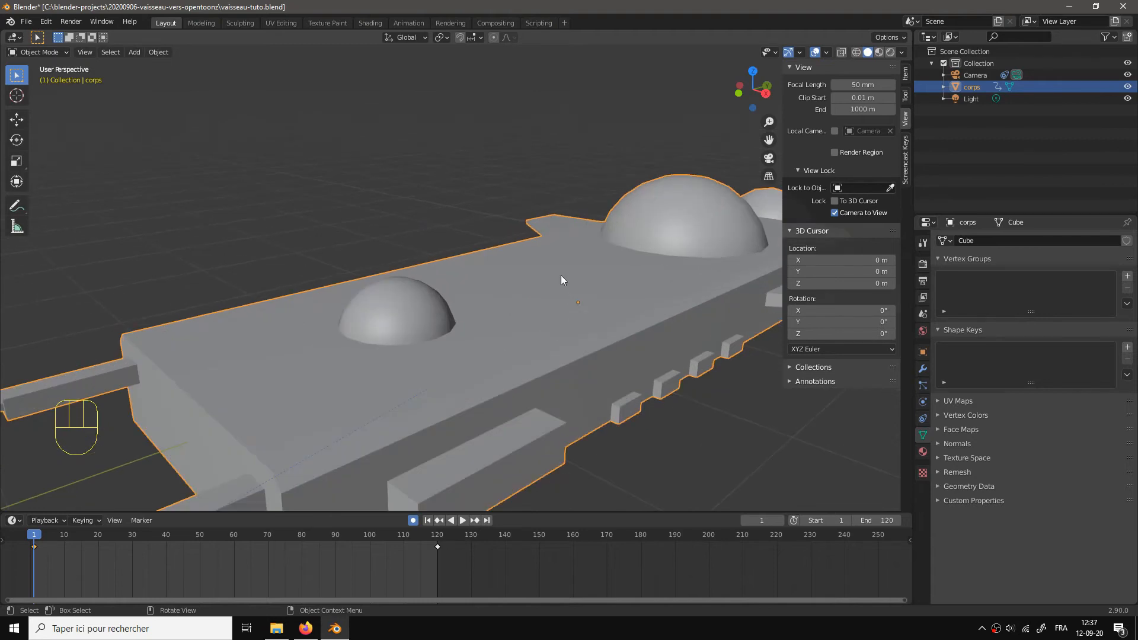
{"action": "right_click", "coordinate": [499, 311]}
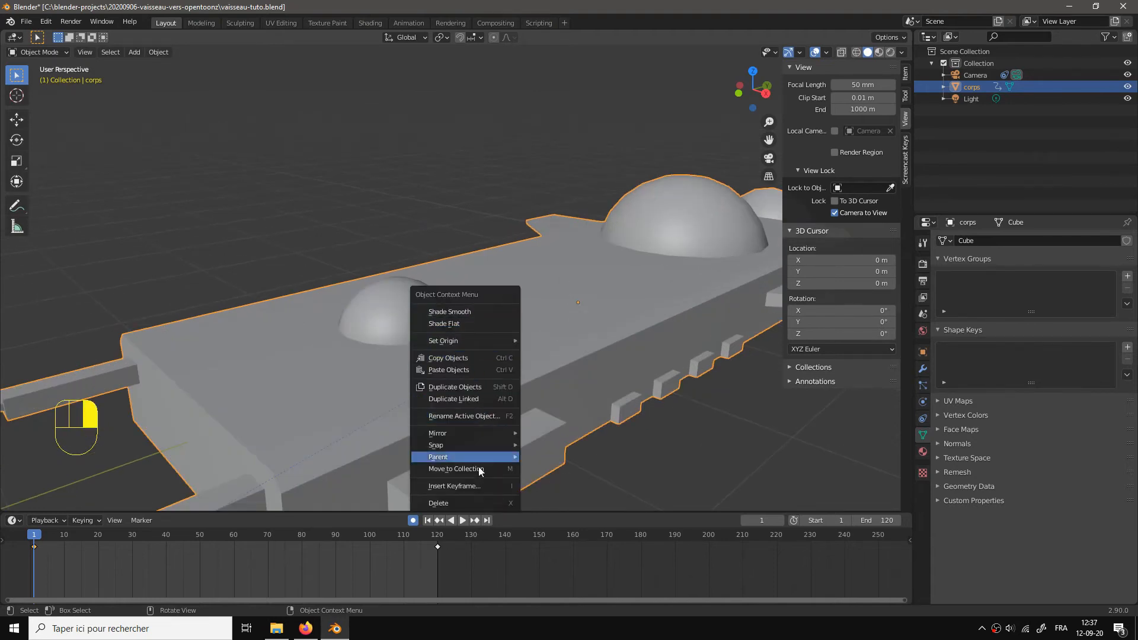
{"action": "mouse_move", "coordinate": [476, 339]}
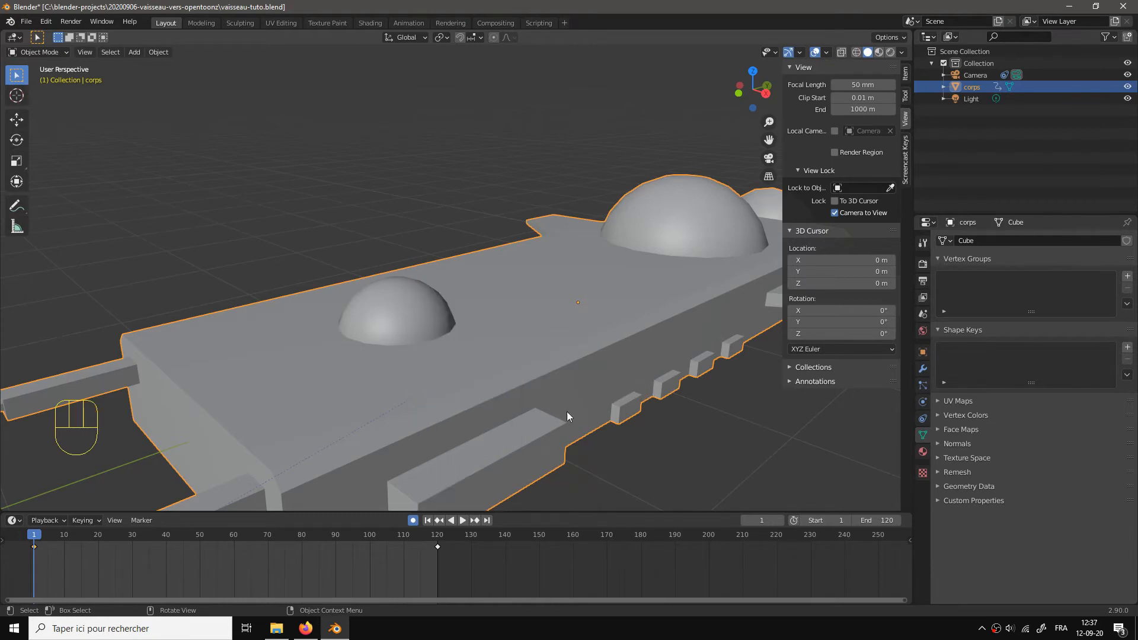
{"action": "right_click", "coordinate": [571, 333]}
{"action": "scroll", "coordinate": [609, 308], "scroll_direction": "down", "scroll_amount": 3}
{"action": "right_click", "coordinate": [588, 287]}
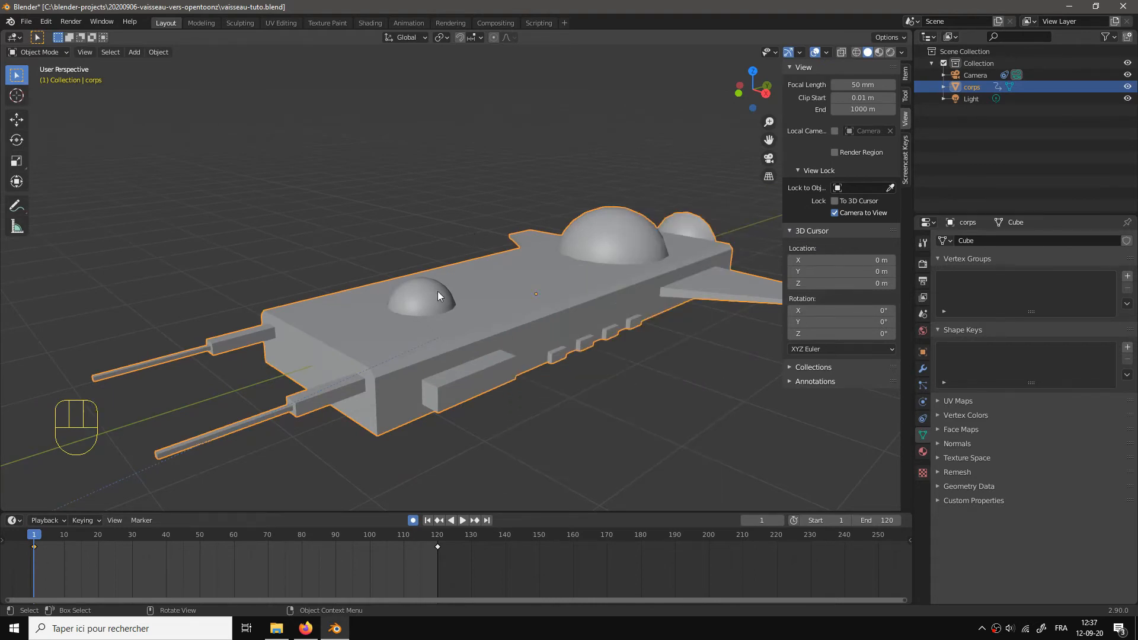
Step: Separate the small dome, the large dome and the rear engine cone from the ship body into their own object
{"action": "key", "text": "Tab"}
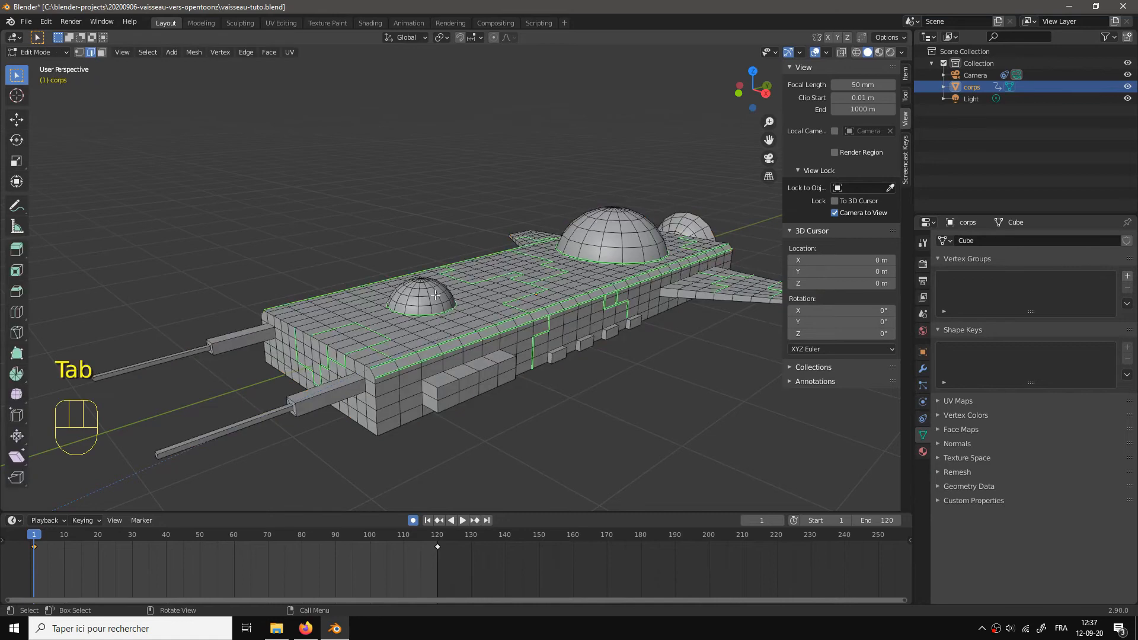
{"action": "key", "text": "l"}
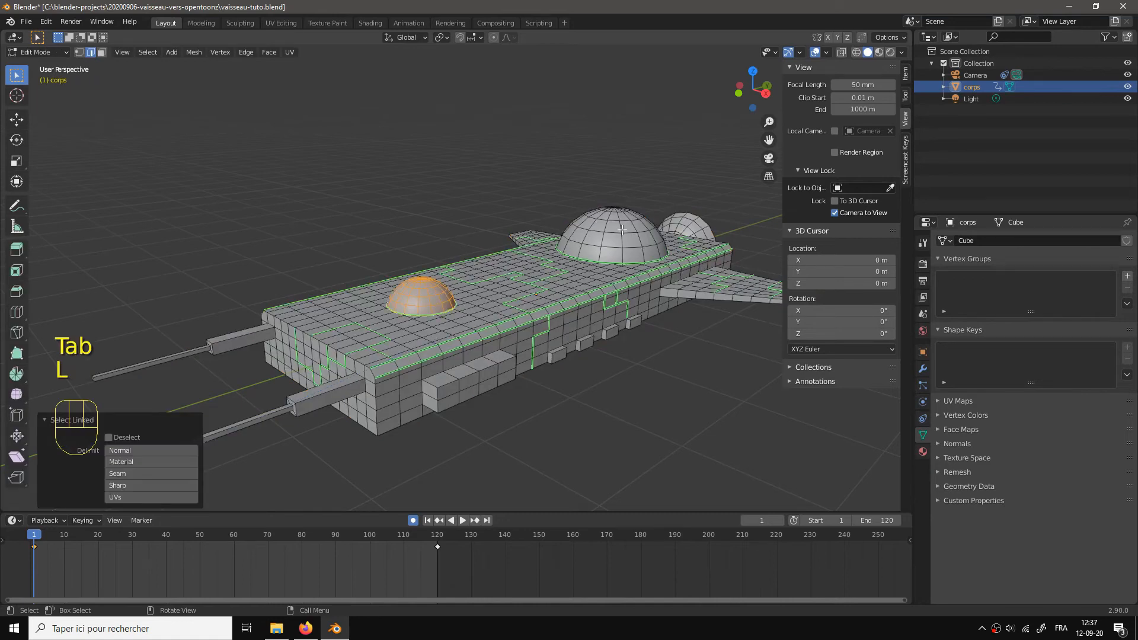
{"action": "key", "text": "l"}
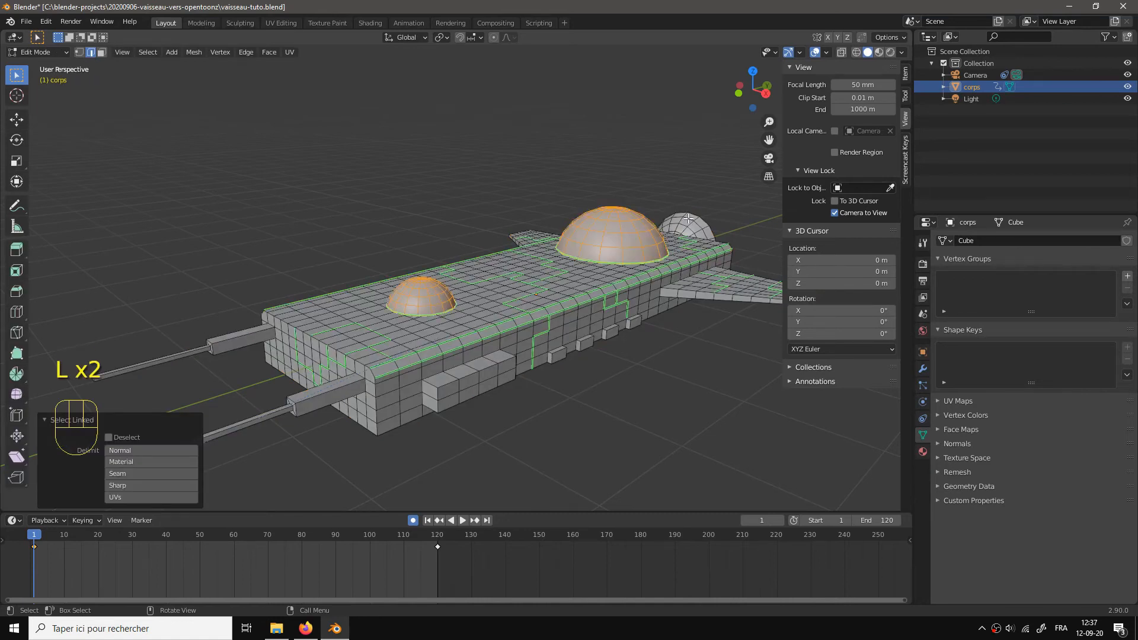
{"action": "key", "text": "l"}
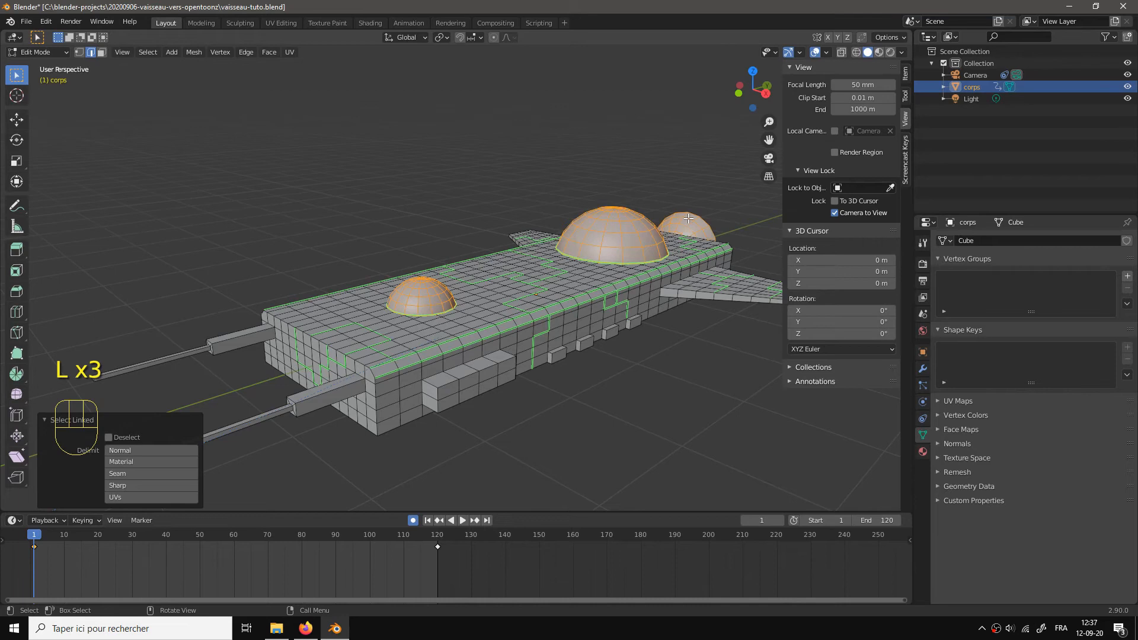
{"action": "right_click", "coordinate": [645, 250]}
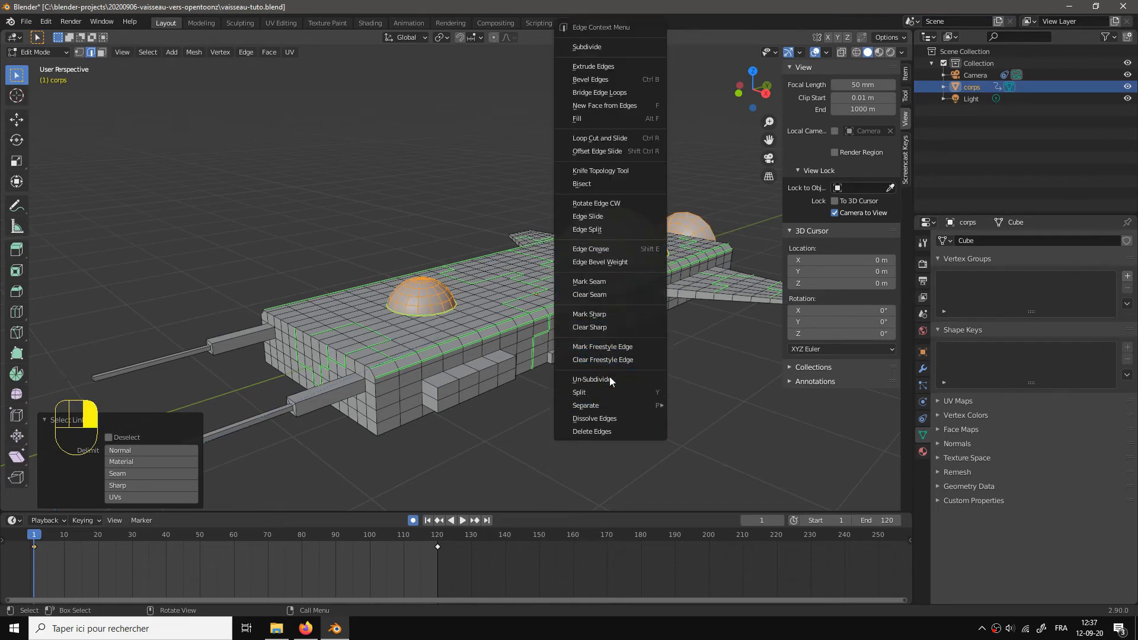
{"action": "mouse_move", "coordinate": [603, 406]}
{"action": "left_click", "coordinate": [697, 406]}
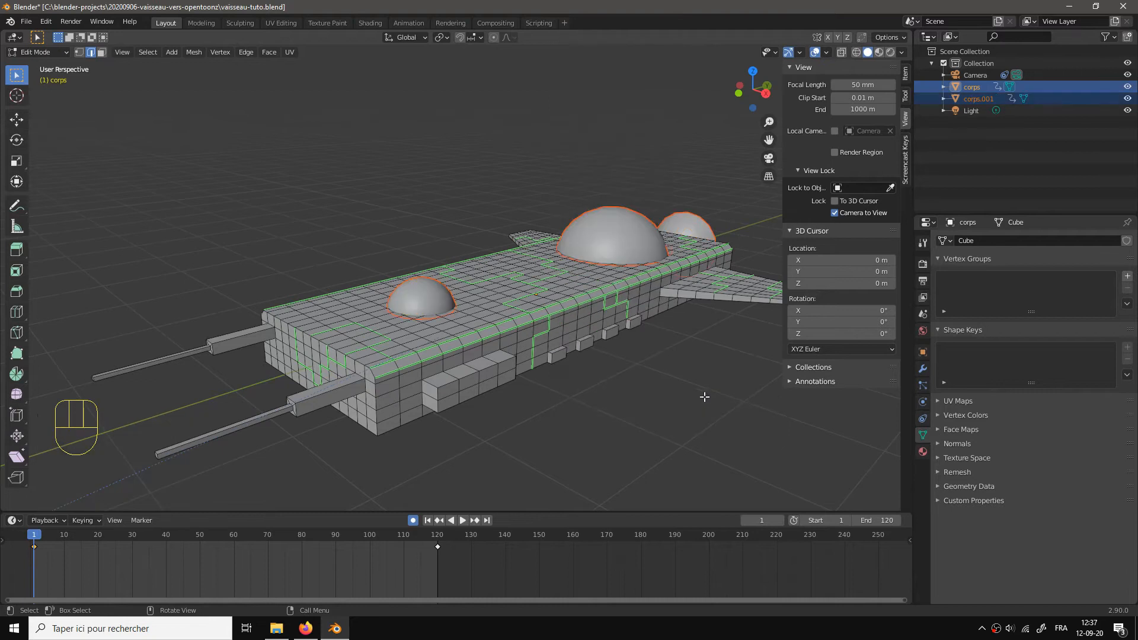
{"action": "key", "text": "Tab"}
{"action": "left_click", "coordinate": [704, 389]}
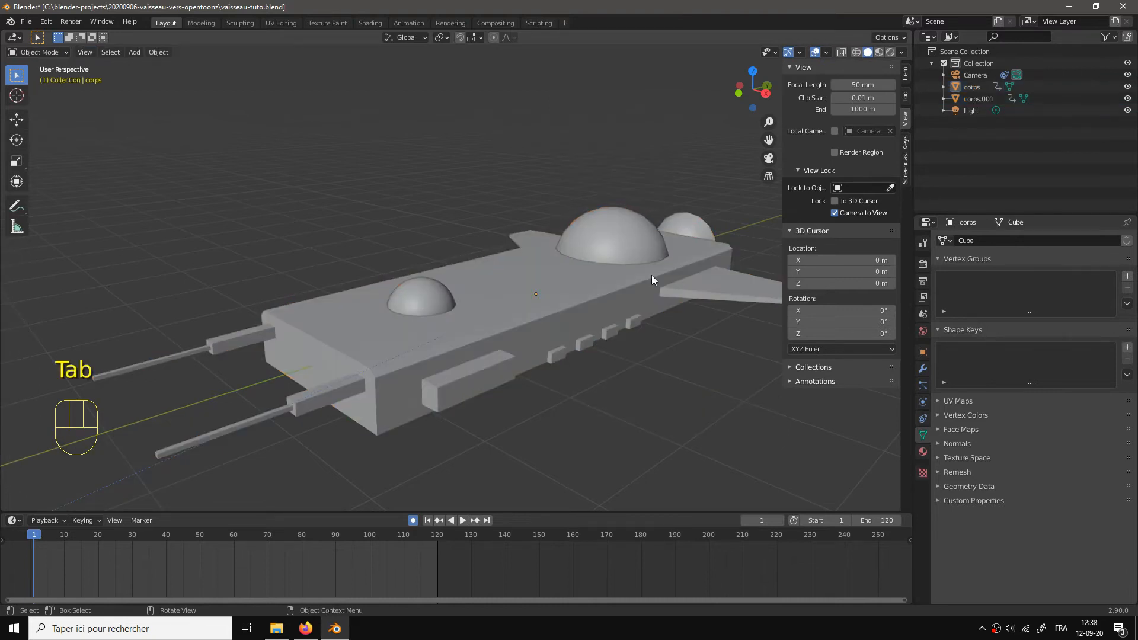
Step: Add a Subdivision Surface modifier to the separated domes and engine cone, with viewport level 3 and render level 4
{"action": "left_click", "coordinate": [627, 233]}
{"action": "left_click_drag", "start_coordinate": [710, 340], "coordinate": [549, 373]}
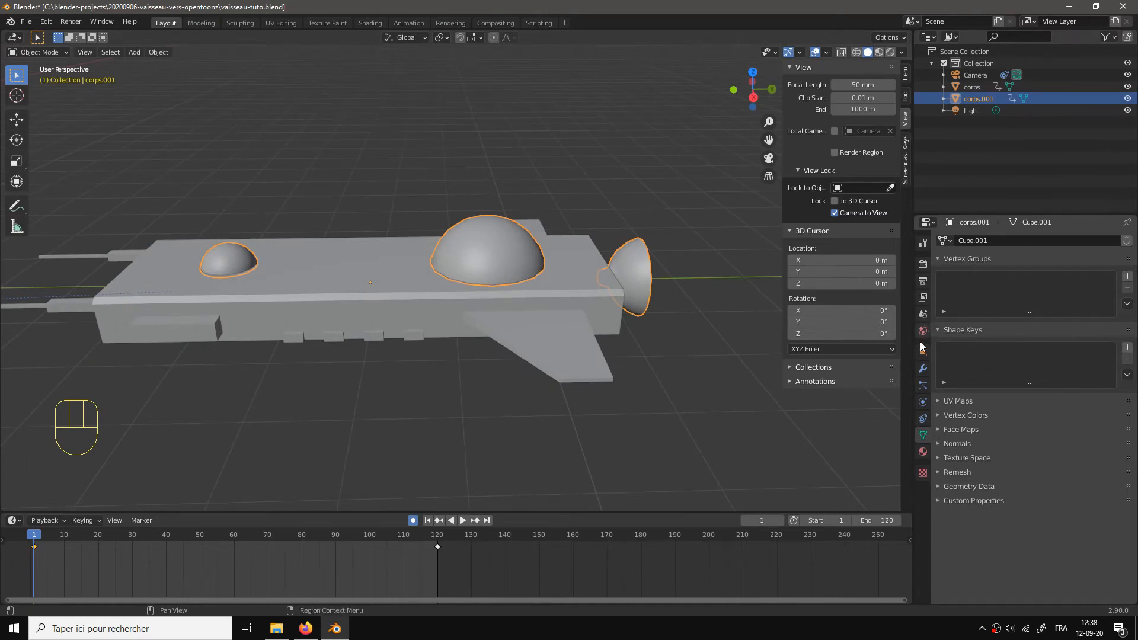
{"action": "left_click", "coordinate": [922, 369]}
{"action": "left_click", "coordinate": [965, 241]}
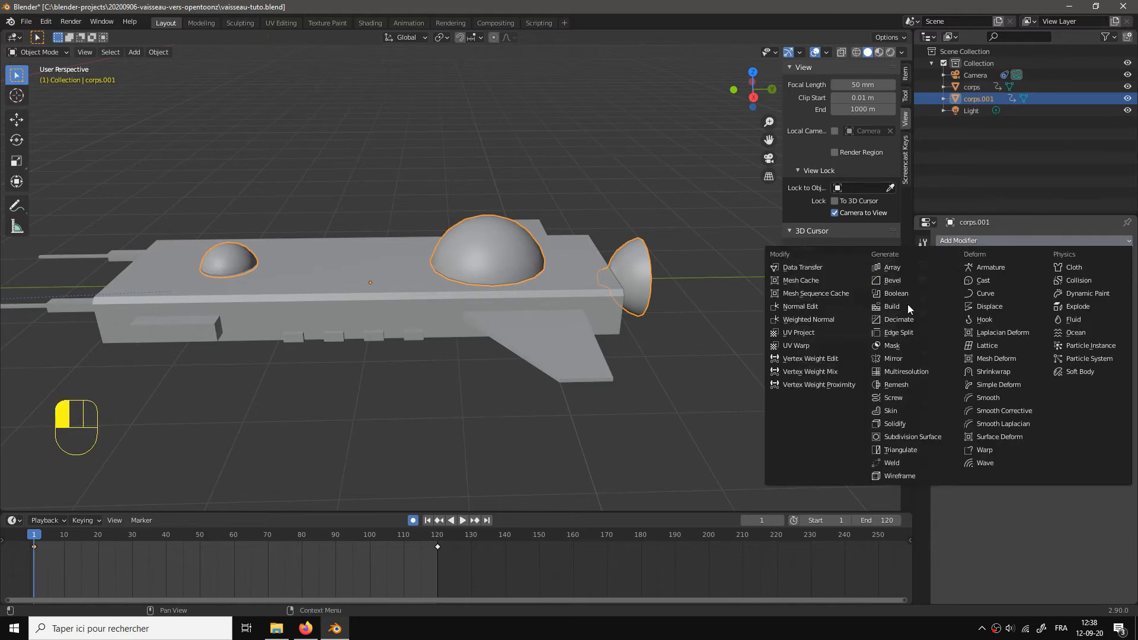
{"action": "left_click", "coordinate": [905, 436]}
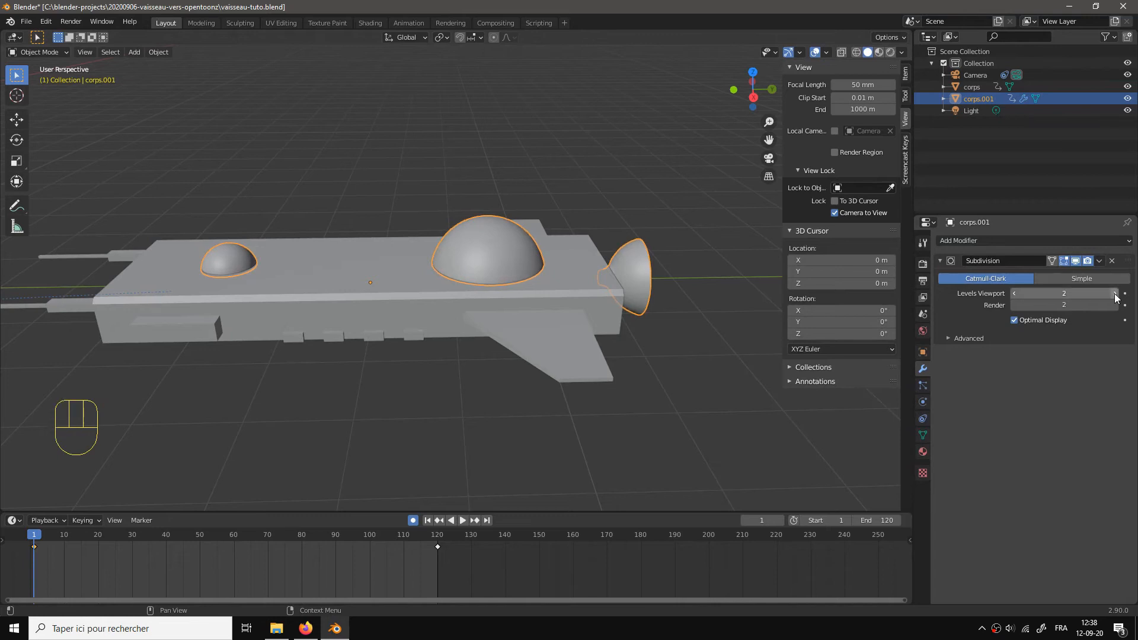
{"action": "left_click_drag", "start_coordinate": [1111, 293], "coordinate": [1126, 305]}
Step: Inspect the smoothed domes and engine cone from several angles and apply their Subdivision modifier
{"action": "left_click_drag", "start_coordinate": [603, 323], "coordinate": [501, 304]}
{"action": "scroll", "coordinate": [583, 329], "scroll_direction": "up", "scroll_amount": 4}
{"action": "left_click_drag", "start_coordinate": [584, 328], "coordinate": [661, 337]}
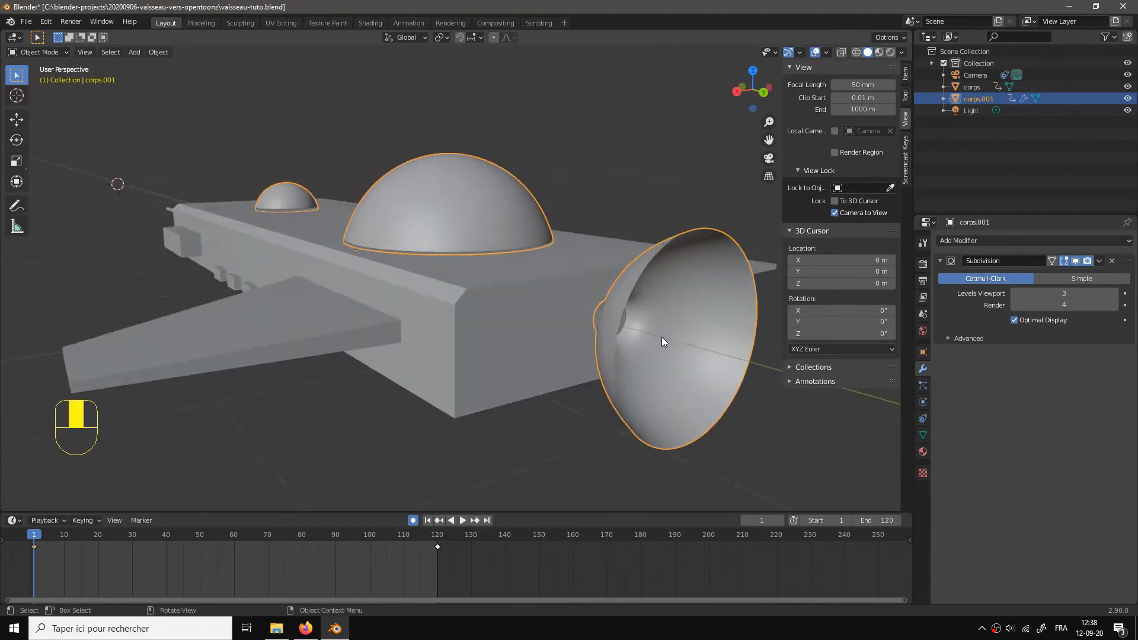
{"action": "scroll", "coordinate": [608, 324], "scroll_direction": "down", "scroll_amount": 3}
{"action": "left_click_drag", "start_coordinate": [526, 300], "coordinate": [565, 323]}
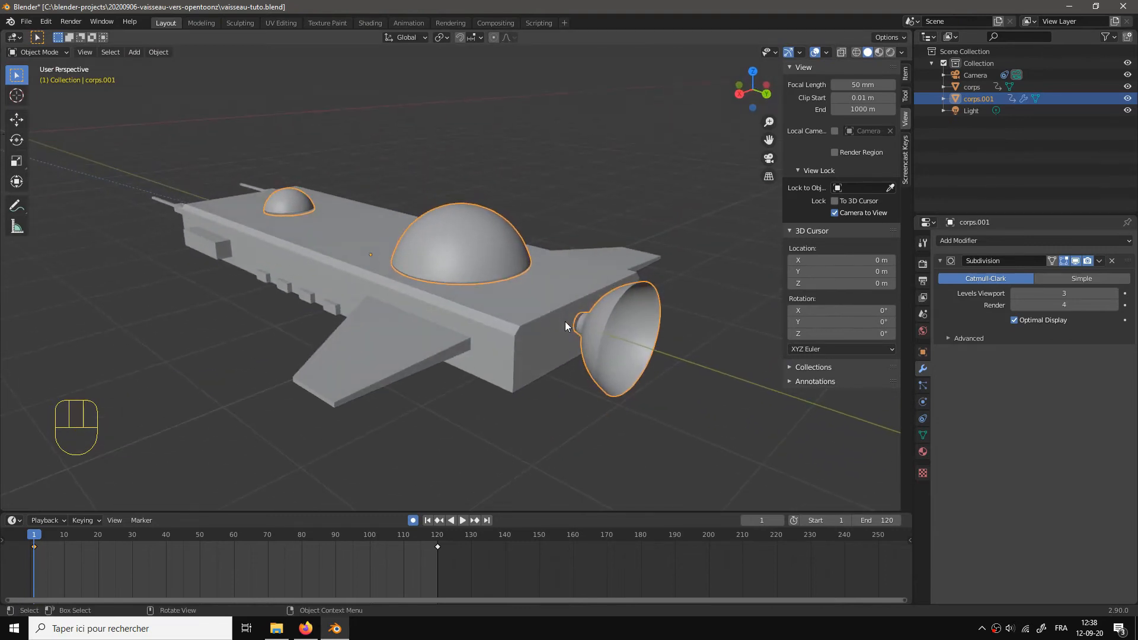
{"action": "left_click", "coordinate": [521, 318], "text": "shift"}
{"action": "left_click", "coordinate": [513, 250]}
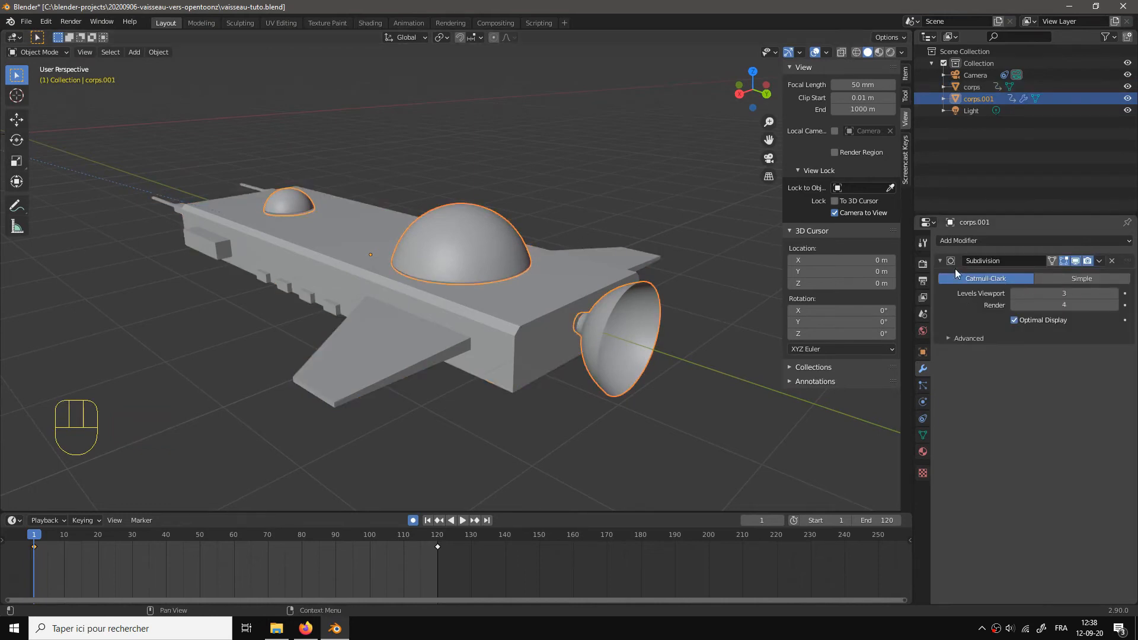
{"action": "left_click", "coordinate": [1098, 261]}
{"action": "left_click", "coordinate": [1063, 276]}
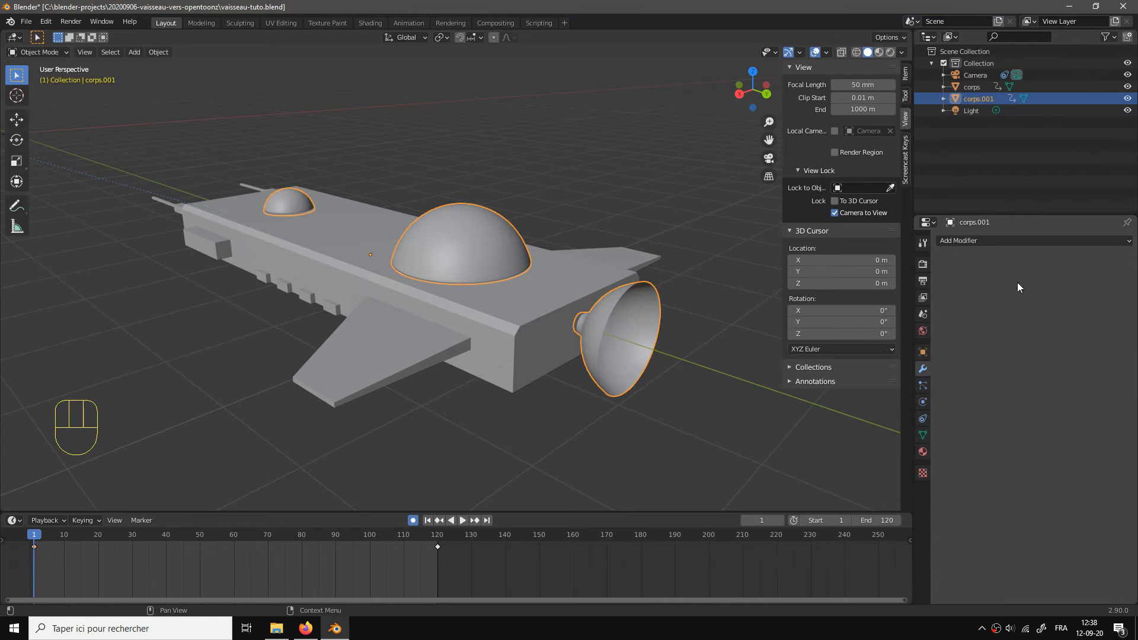
Step: Join the domes and engine cone back into the ship body and check the combined mesh in Edit Mode
{"action": "left_click", "coordinate": [539, 313], "text": "shift"}
{"action": "right_click", "coordinate": [539, 313]}
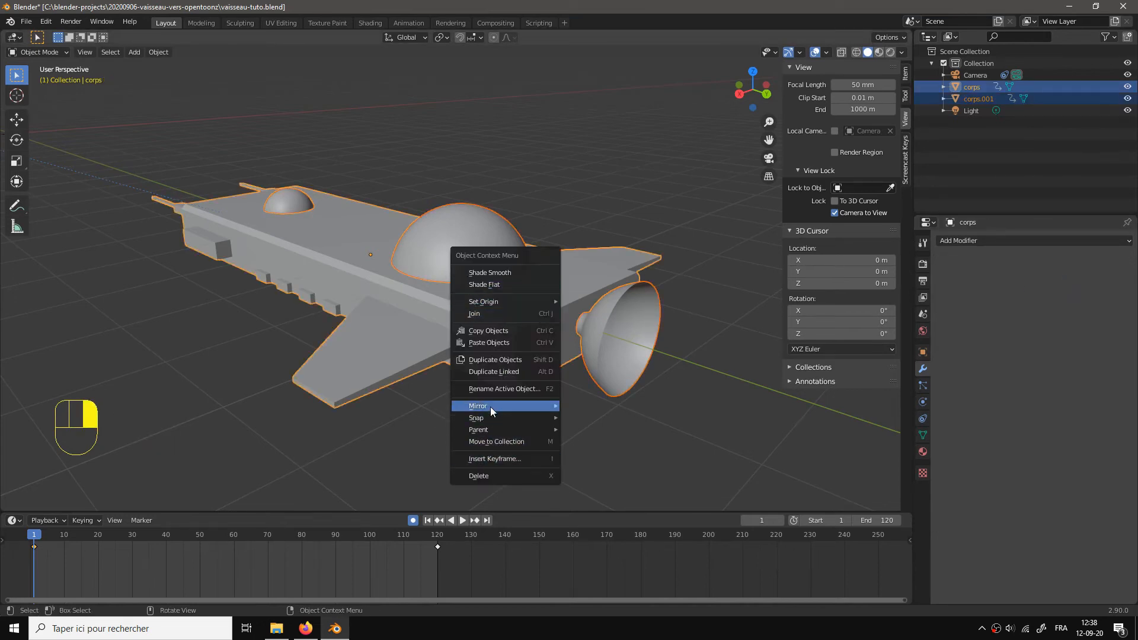
{"action": "left_click", "coordinate": [497, 314]}
{"action": "key", "text": "Tab"}
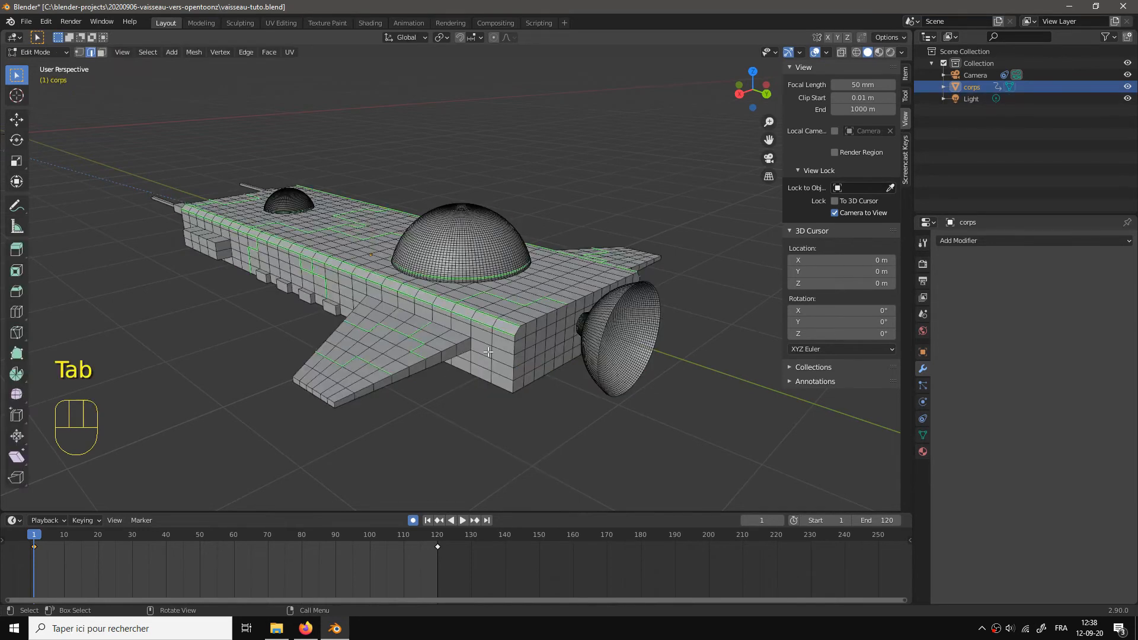
{"action": "key", "text": "Tab"}
Step: Go to frame 67 of the animation and view the joined ship through the camera
{"action": "scroll", "coordinate": [488, 351], "scroll_direction": "down", "scroll_amount": 4}
{"action": "left_click_drag", "start_coordinate": [488, 351], "coordinate": [607, 356]}
{"action": "scroll", "coordinate": [608, 356], "scroll_direction": "up", "scroll_amount": 2}
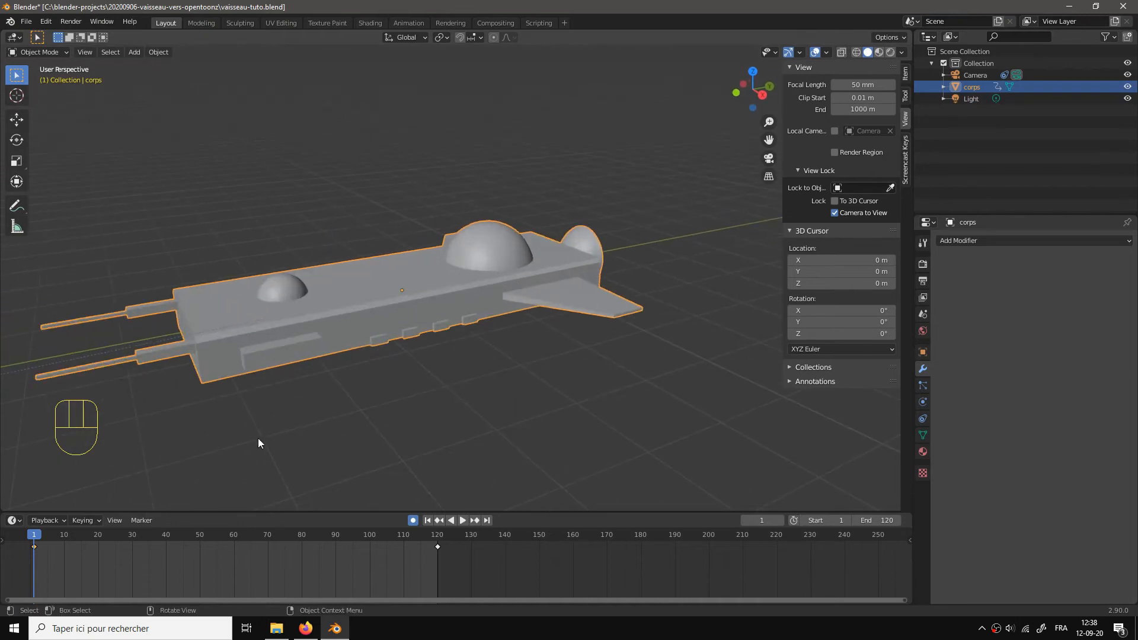
{"action": "left_click", "coordinate": [258, 536]}
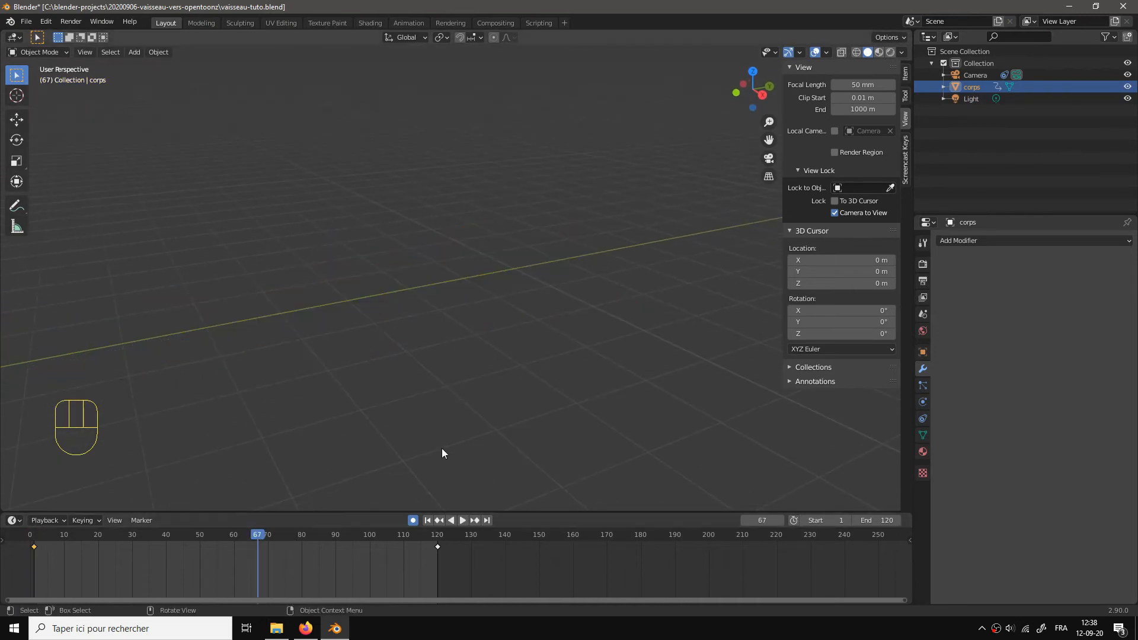
{"action": "key", "text": "KP_0"}
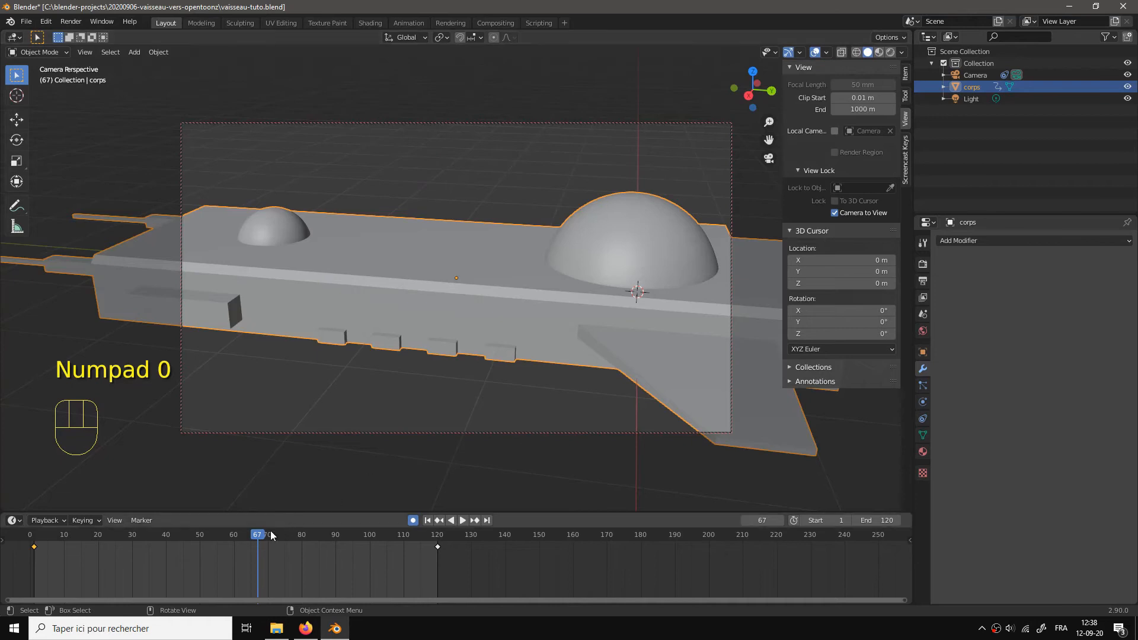
Step: Render a test image of frame 26 to check the line art on the smoothed domes, and close the render window
{"action": "left_click_drag", "start_coordinate": [270, 531], "coordinate": [118, 546]}
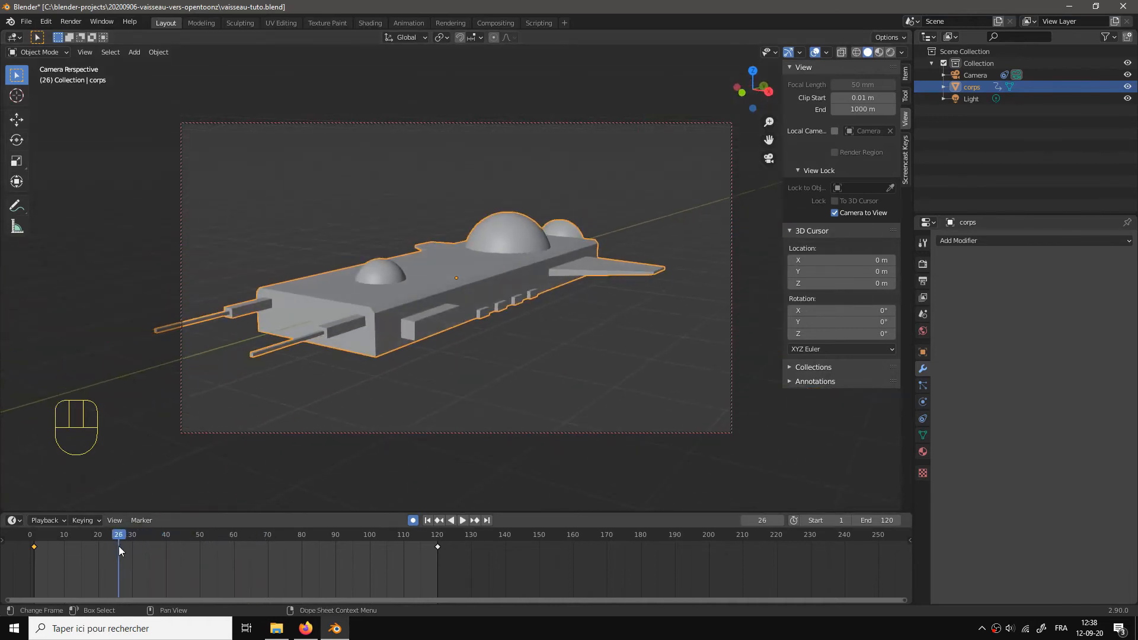
{"action": "key", "text": "F12"}
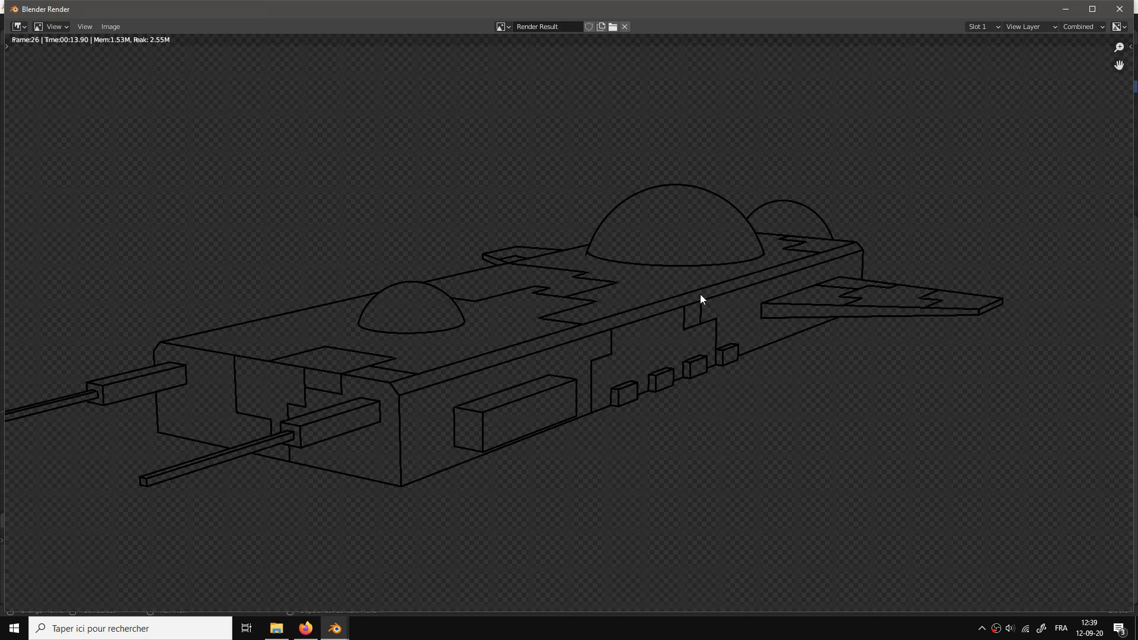
{"action": "left_click", "coordinate": [1119, 9]}
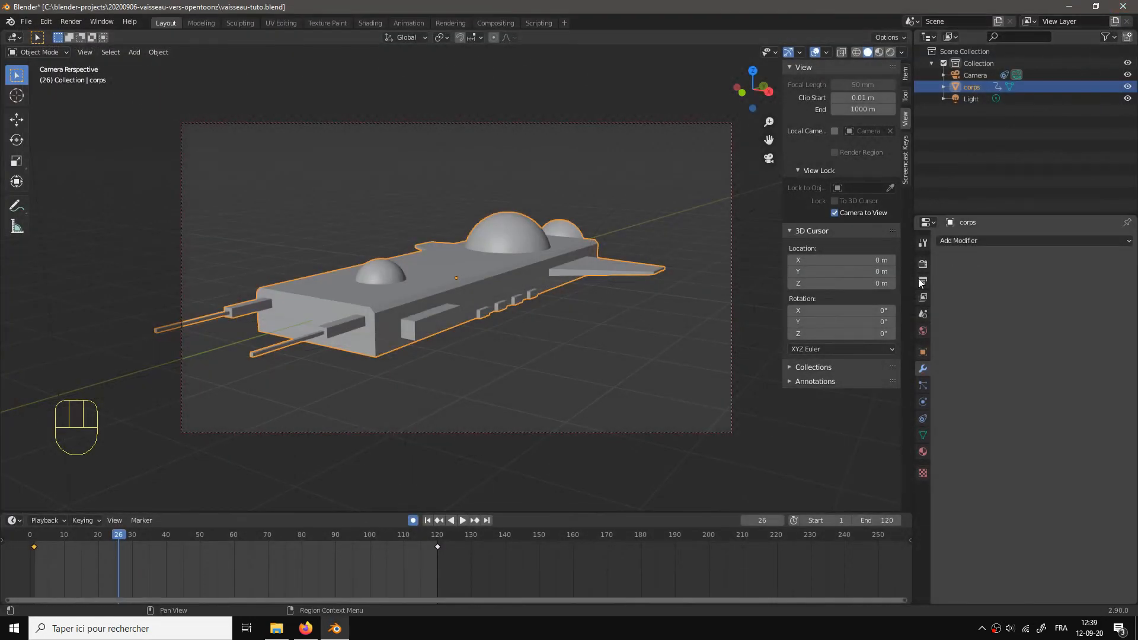
Step: Set the render output to the rendu-tuto-2 folder with the file name "spaceship." and render the whole animation from frame 1
{"action": "left_click", "coordinate": [427, 520]}
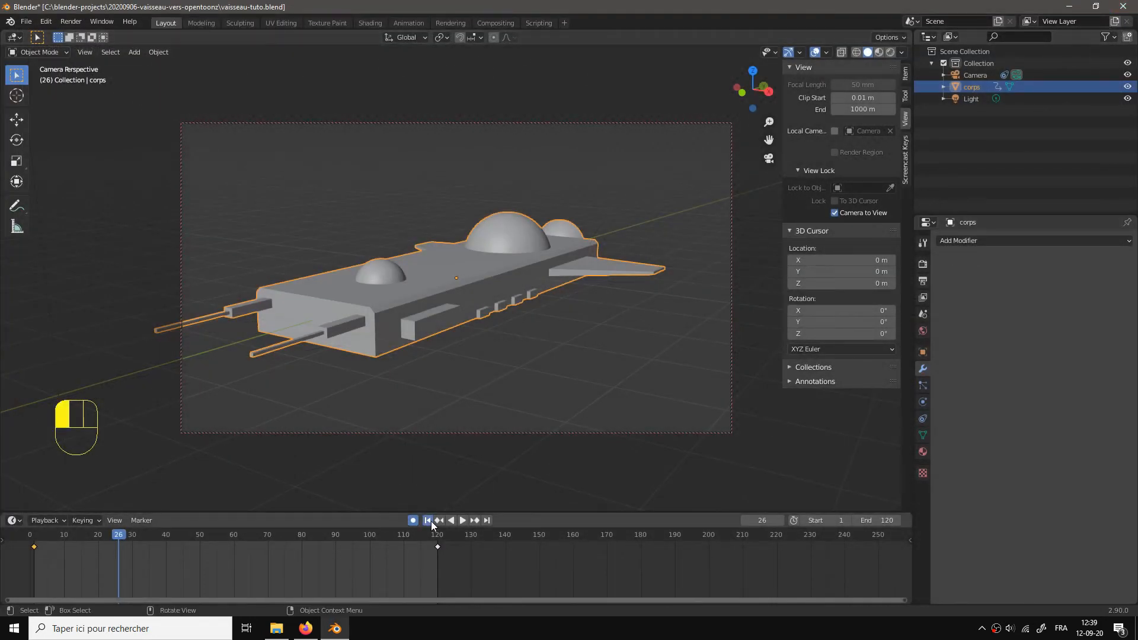
{"action": "left_click", "coordinate": [924, 282]}
{"action": "left_click", "coordinate": [1126, 450]}
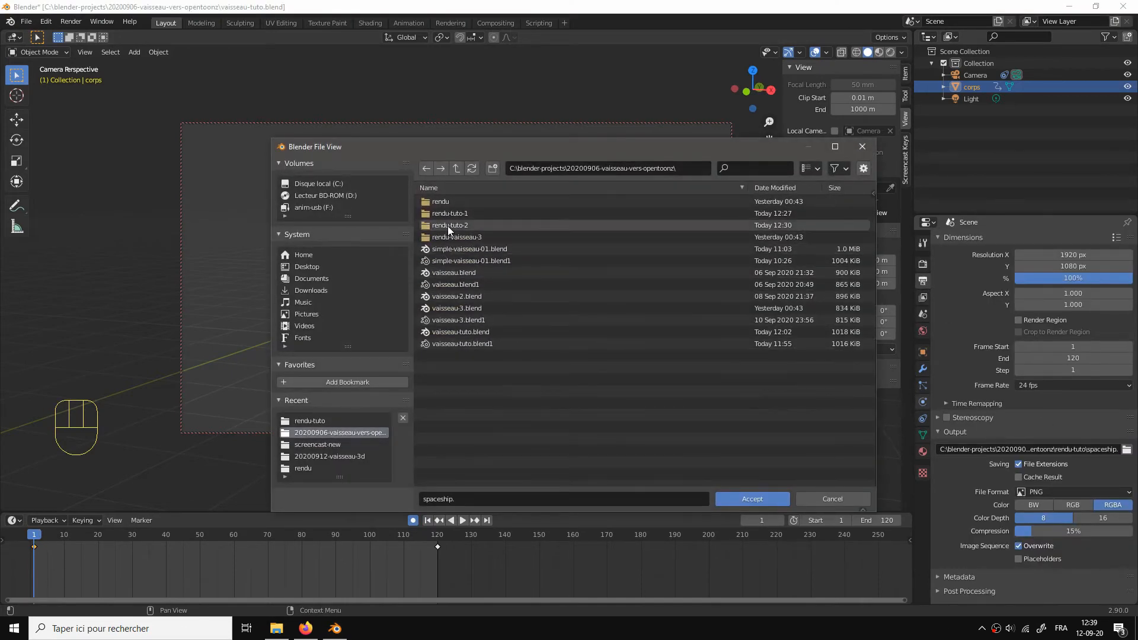
{"action": "left_click", "coordinate": [447, 226]}
{"action": "left_click", "coordinate": [749, 501]}
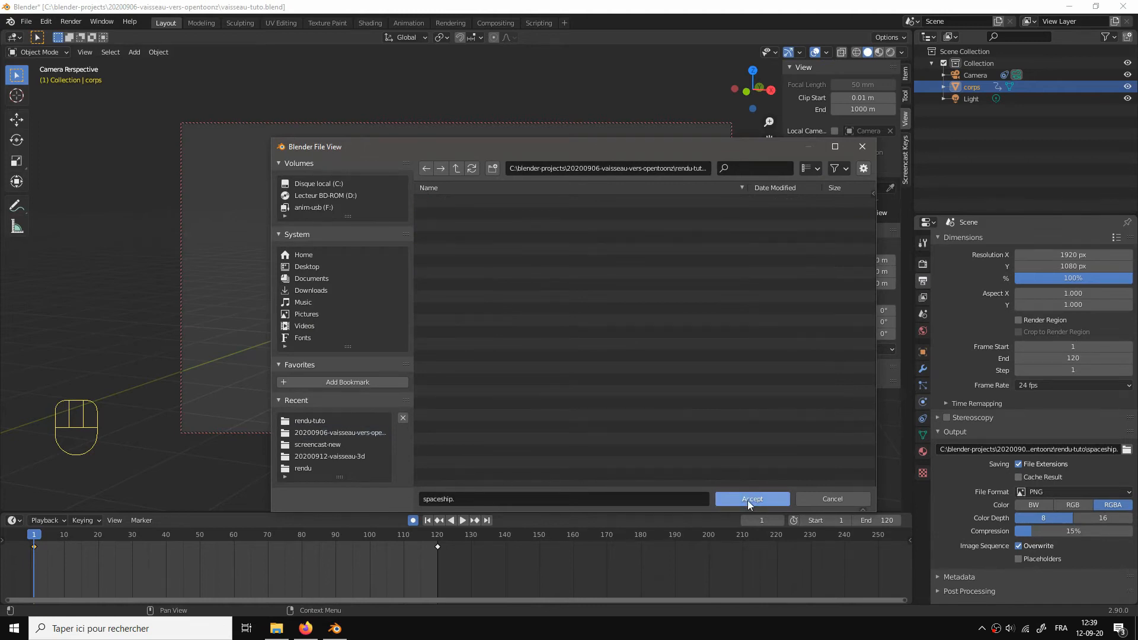
{"action": "left_click", "coordinate": [772, 500]}
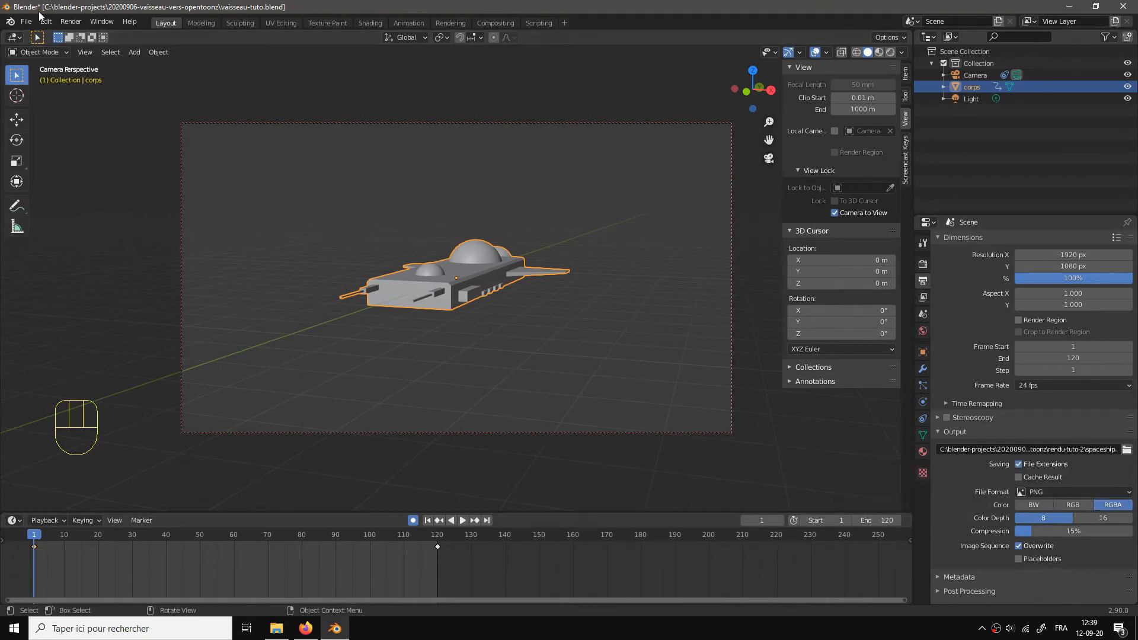
{"action": "left_click", "coordinate": [99, 22]}
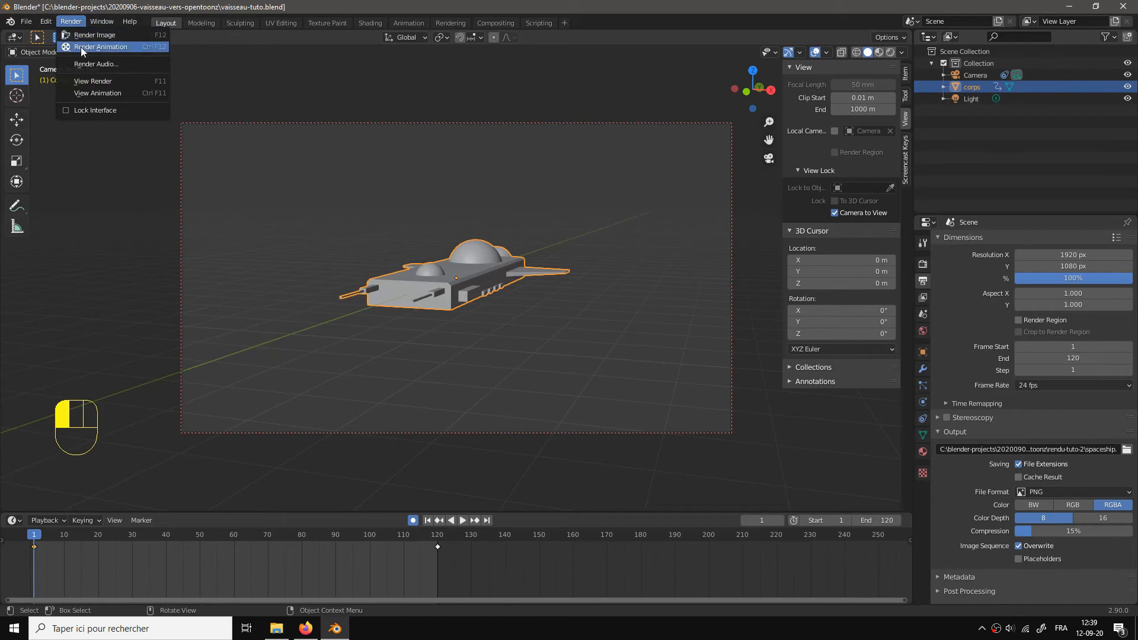
{"action": "left_click", "coordinate": [82, 47]}
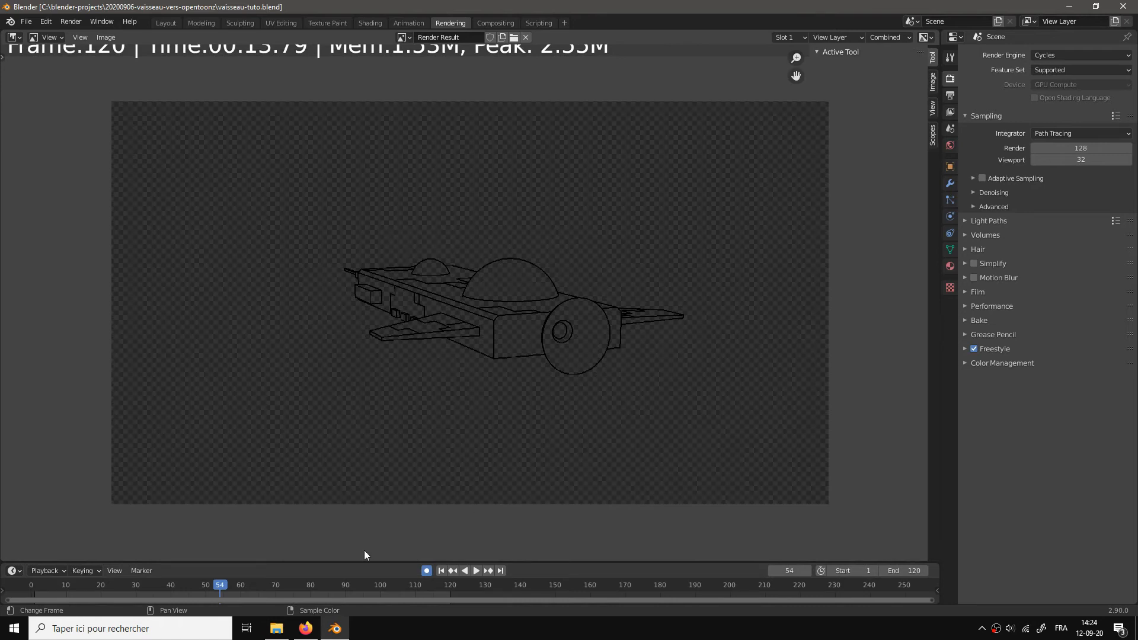
Step: Switch to File Explorer and look through the rendered PNG sequence in the rendu-tuto-2 folder
{"action": "left_click", "coordinate": [276, 628]}
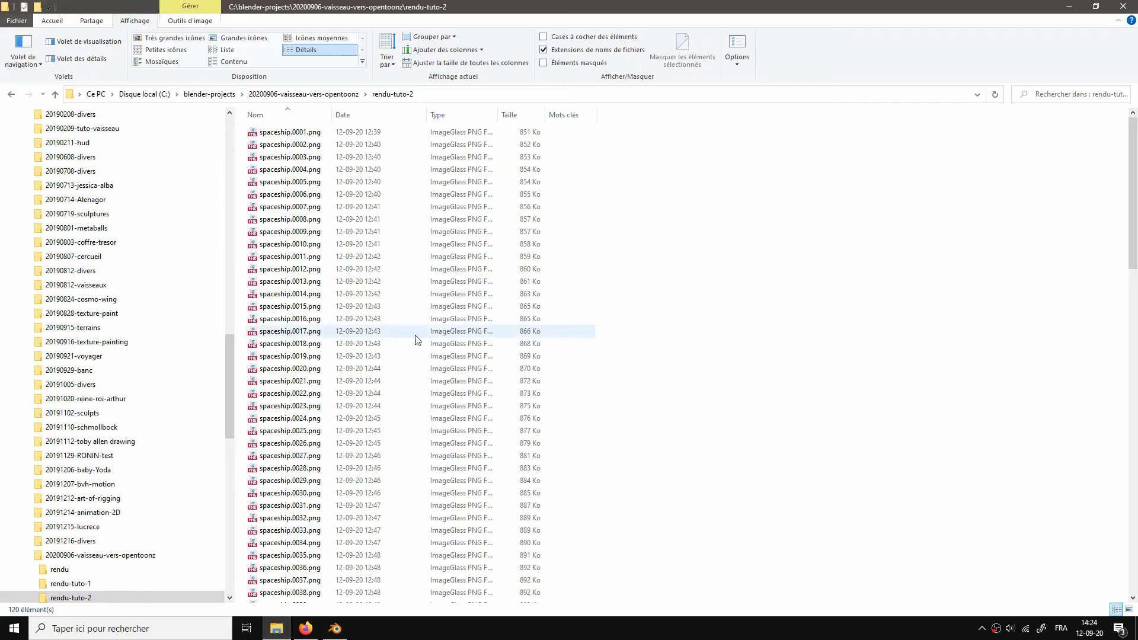
{"action": "left_click", "coordinate": [351, 455]}
{"action": "scroll", "coordinate": [351, 455], "scroll_direction": "down", "scroll_amount": 6}
{"action": "scroll", "coordinate": [132, 544], "scroll_direction": "down", "scroll_amount": 1}
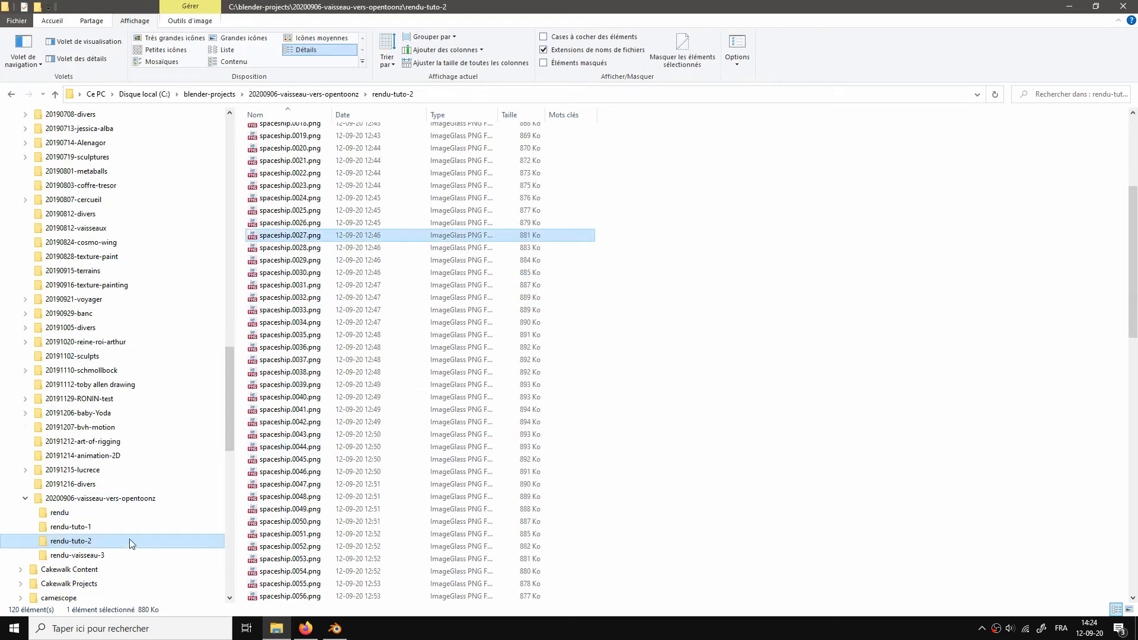
{"action": "left_click", "coordinate": [74, 541]}
{"action": "scroll", "coordinate": [279, 536], "scroll_direction": "down", "scroll_amount": 5}
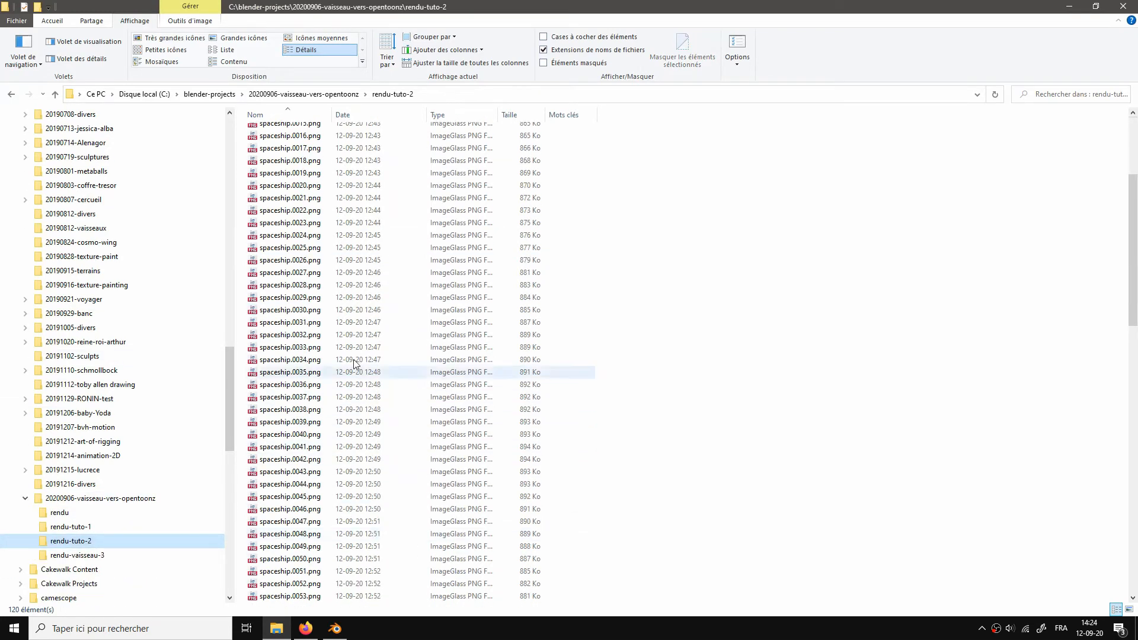
{"action": "scroll", "coordinate": [355, 364], "scroll_direction": "up", "scroll_amount": 5}
Step: Open spaceship.0001.png in ImageGlass and step through the rendered frames to examine the ship's pass and line art
{"action": "left_click", "coordinate": [299, 132]}
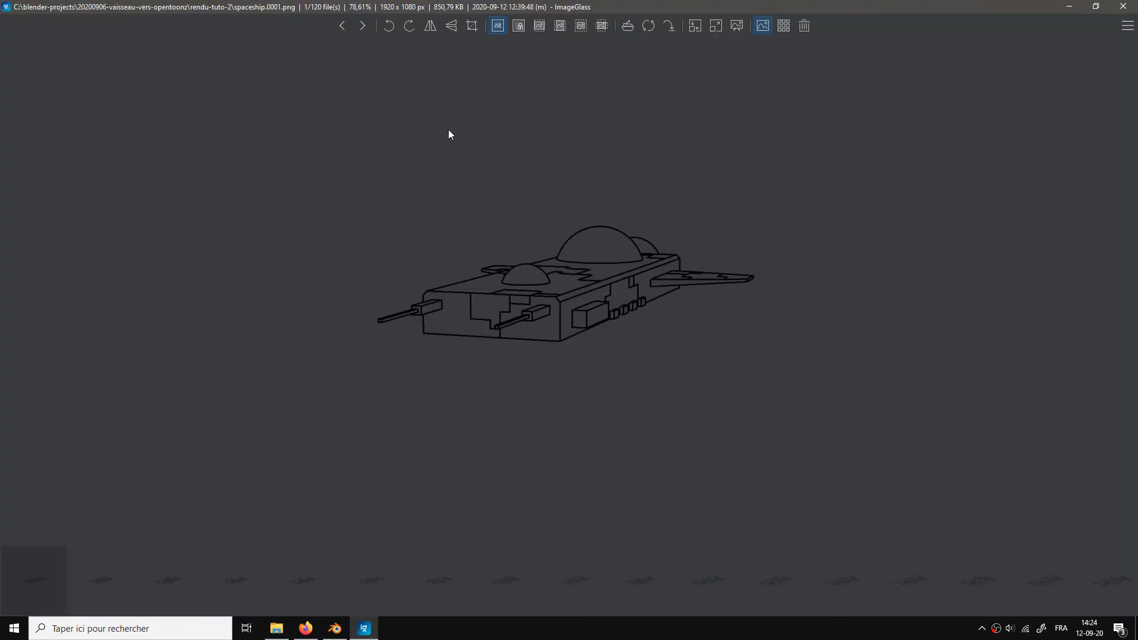
{"action": "key", "text": "Right"}
{"action": "key", "text": "Right"}
{"action": "key", "text": "Right"}
{"action": "key", "text": "Right"}
{"action": "key", "text": "Right"}
{"action": "key", "text": "Right"}
{"action": "key", "text": "Right"}
{"action": "key", "text": "Right"}
{"action": "key", "text": "Right"}
{"action": "key", "text": "Right"}
{"action": "key", "text": "Right"}
{"action": "key", "text": "Right"}
{"action": "key", "text": "Right"}
{"action": "key", "text": "Right"}
{"action": "key", "text": "Right"}
{"action": "key", "text": "Right"}
{"action": "key", "text": "Right"}
{"action": "key", "text": "Right"}
{"action": "key", "text": "Right"}
{"action": "key", "text": "Right"}
{"action": "key", "text": "Right"}
{"action": "key", "text": "Right"}
{"action": "key", "text": "Right"}
{"action": "key", "text": "Right"}
{"action": "key", "text": "Right"}
{"action": "key", "text": "Right"}
{"action": "key", "text": "Right"}
{"action": "key", "text": "Right"}
{"action": "key", "text": "Right"}
{"action": "key", "text": "Right"}
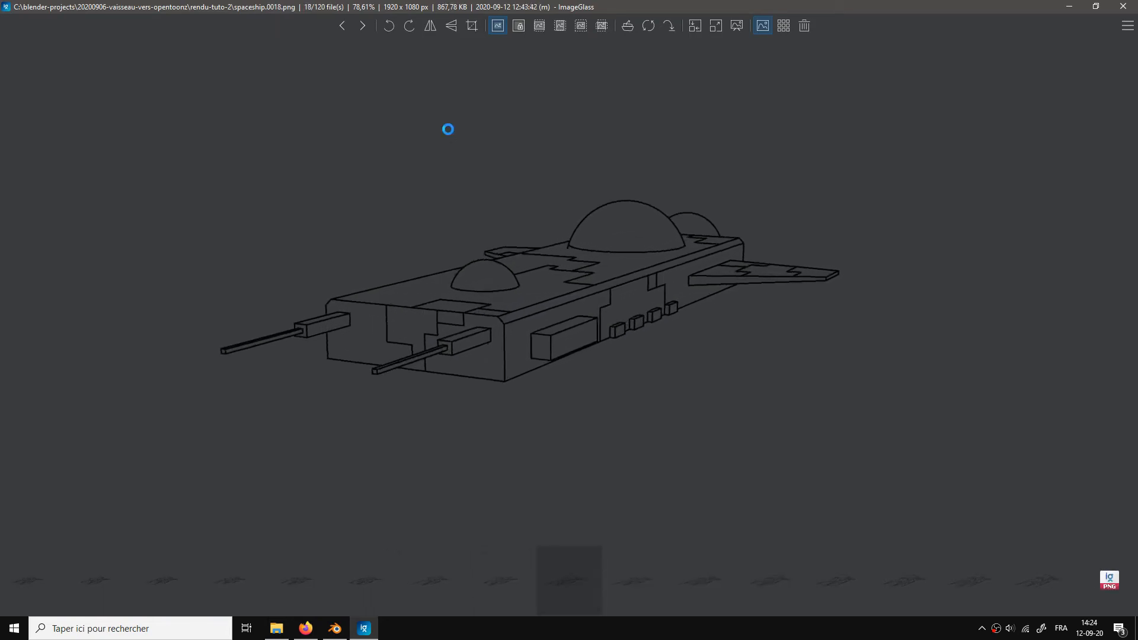
{"action": "key", "text": "Right"}
{"action": "key", "text": "Right"}
{"action": "key", "text": "Right"}
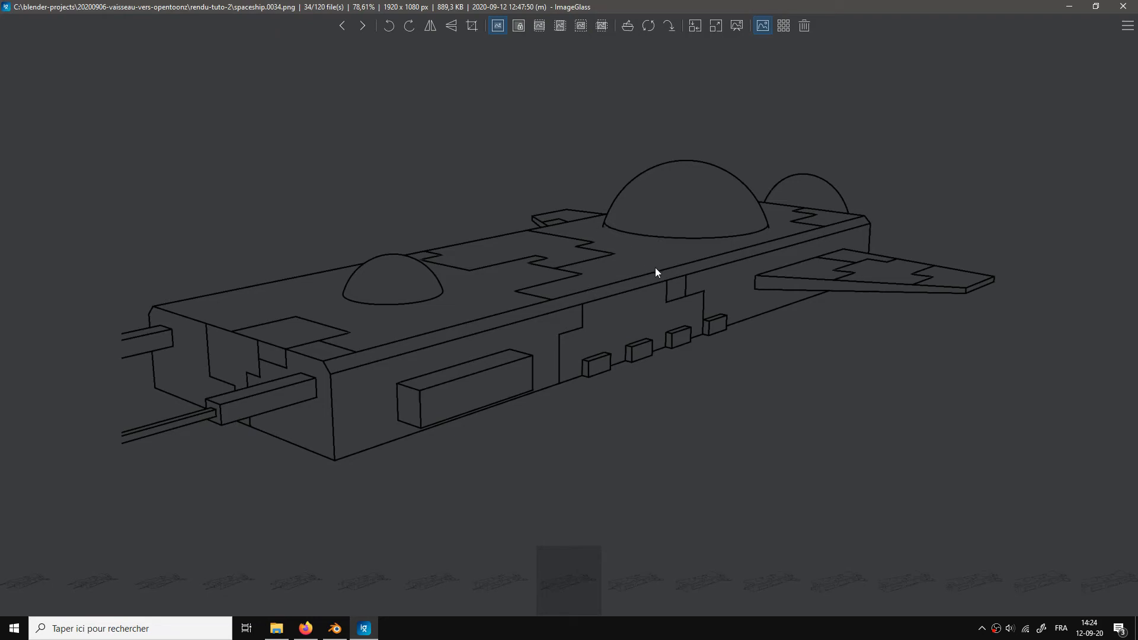
{"action": "key", "text": "Right"}
{"action": "key", "text": "Right"}
{"action": "key", "text": "Right"}
{"action": "key", "text": "Right"}
{"action": "key", "text": "Right"}
{"action": "key", "text": "Right"}
{"action": "key", "text": "Right"}
{"action": "key", "text": "Right"}
{"action": "key", "text": "Right"}
{"action": "key", "text": "Right"}
{"action": "key", "text": "Right"}
{"action": "key", "text": "Right"}
{"action": "key", "text": "Right"}
{"action": "key", "text": "Right"}
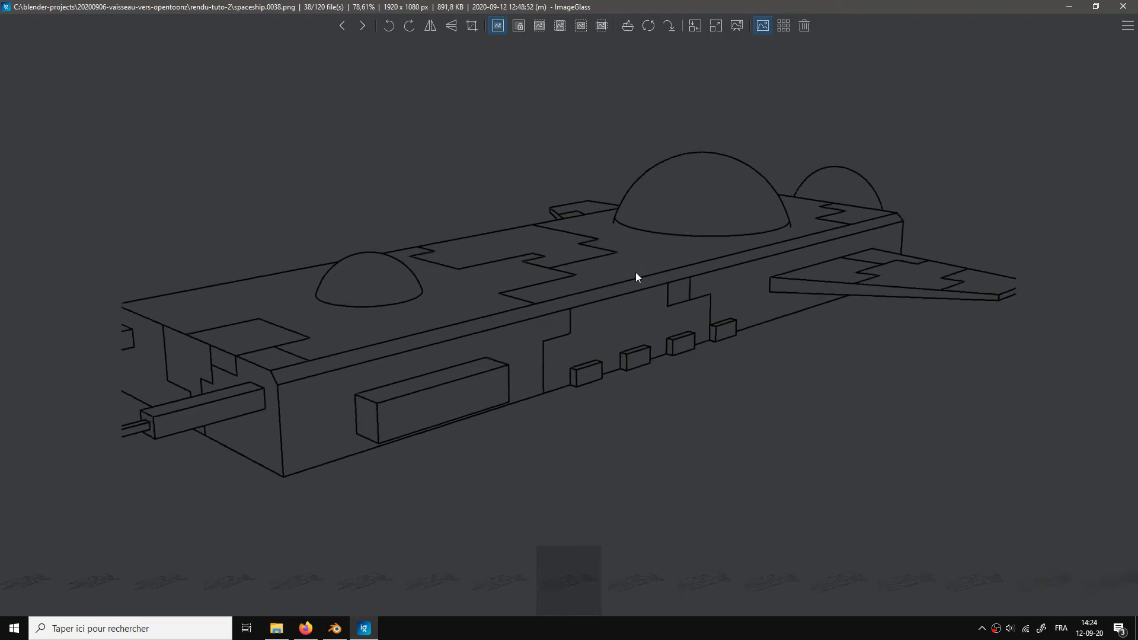
{"action": "key", "text": "Right"}
{"action": "key", "text": "Right"}
{"action": "key", "text": "Right"}
{"action": "key", "text": "Right"}
{"action": "key", "text": "Right"}
{"action": "key", "text": "Right"}
{"action": "key", "text": "Right"}
{"action": "key", "text": "Right"}
{"action": "key", "text": "Right"}
{"action": "key", "text": "Right"}
{"action": "key", "text": "Right"}
{"action": "key", "text": "Right"}
{"action": "key", "text": "Right"}
{"action": "key", "text": "Right"}
{"action": "key", "text": "Right"}
{"action": "key", "text": "Right"}
{"action": "key", "text": "Right"}
{"action": "key", "text": "Right"}
{"action": "key", "text": "Right"}
{"action": "key", "text": "Right"}
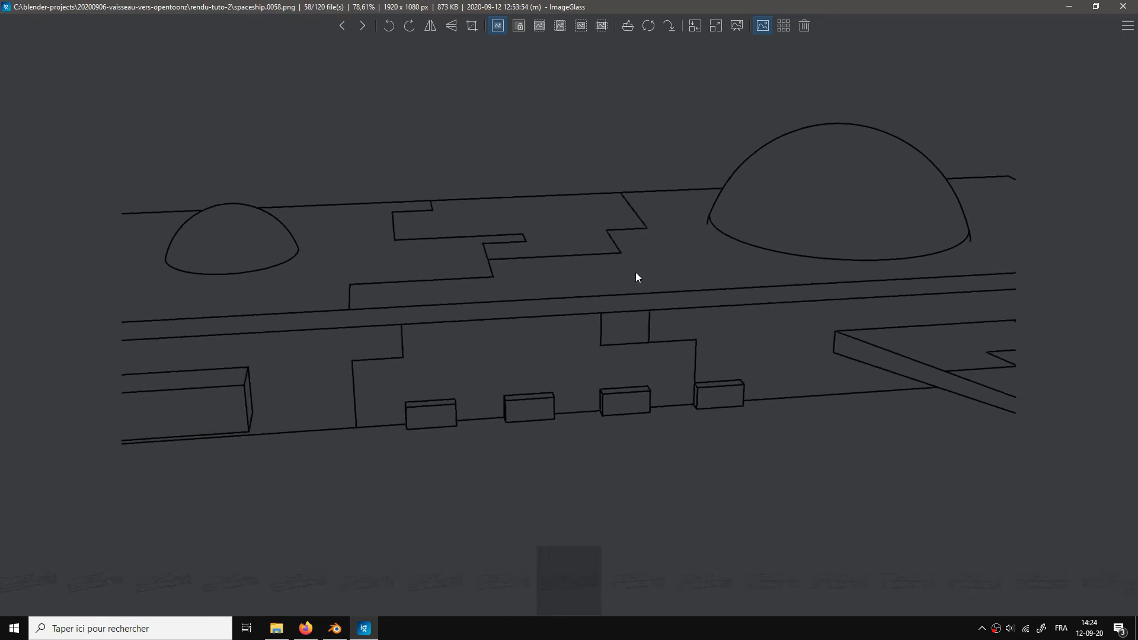
{"action": "key", "text": "Right"}
{"action": "key", "text": "Right"}
{"action": "key", "text": "Right"}
{"action": "key", "text": "Right"}
{"action": "key", "text": "Right"}
{"action": "key", "text": "Right"}
{"action": "key", "text": "Right"}
{"action": "key", "text": "Right"}
{"action": "key", "text": "Right"}
{"action": "key", "text": "Right"}
{"action": "key", "text": "Right"}
{"action": "key", "text": "Right"}
{"action": "key", "text": "Right"}
{"action": "key", "text": "Right"}
{"action": "key", "text": "Right"}
{"action": "key", "text": "Right"}
{"action": "key", "text": "Right"}
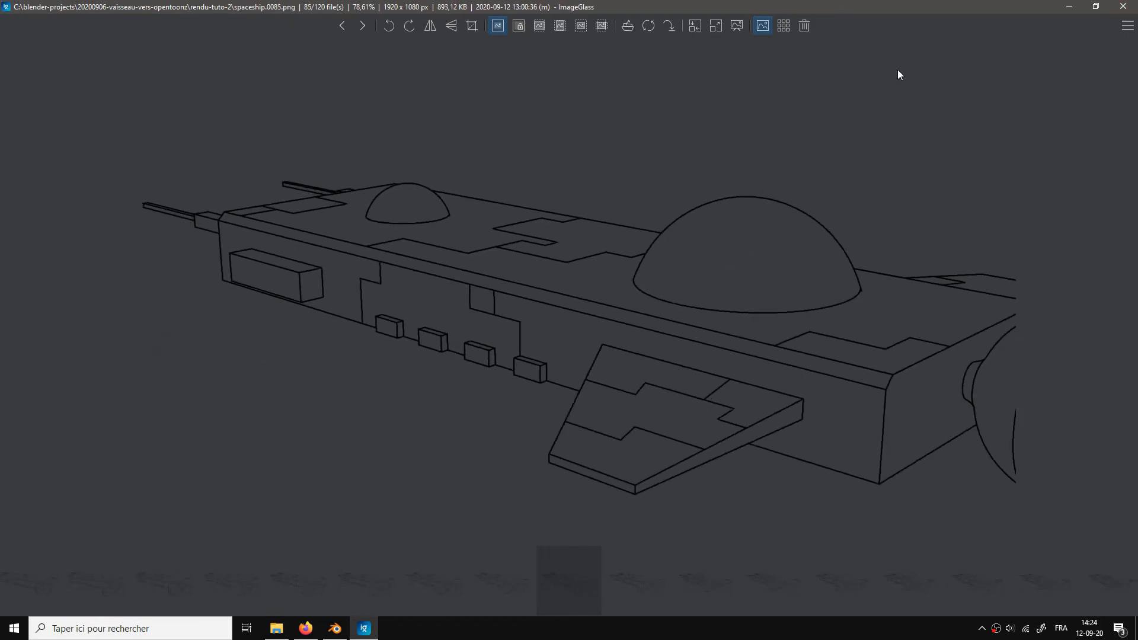
{"action": "key", "text": "Right"}
{"action": "key", "text": "Right"}
{"action": "key", "text": "Right"}
{"action": "key", "text": "Right"}
{"action": "key", "text": "Right"}
{"action": "key", "text": "Right"}
{"action": "key", "text": "Right"}
{"action": "key", "text": "Right"}
{"action": "key", "text": "Right"}
{"action": "key", "text": "Right"}
{"action": "key", "text": "Right"}
{"action": "key", "text": "Right"}
{"action": "key", "text": "Right"}
{"action": "key", "text": "Right"}
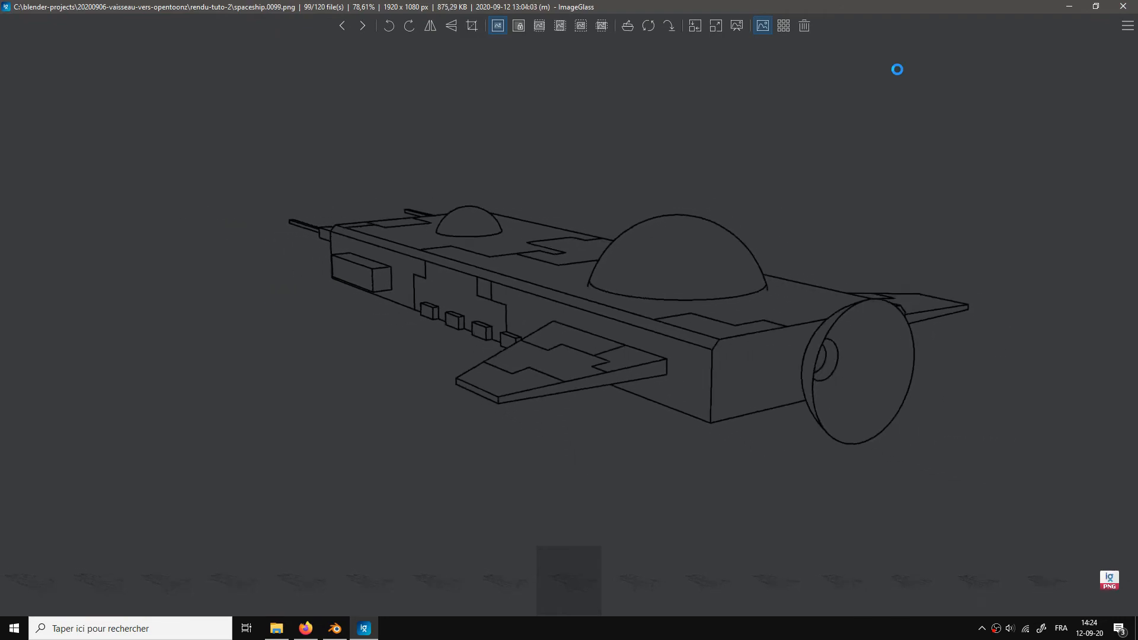
{"action": "key", "text": "Right"}
{"action": "key", "text": "Right"}
{"action": "key", "text": "Right"}
{"action": "key", "text": "Right"}
{"action": "key", "text": "Right"}
{"action": "key", "text": "Right"}
{"action": "key", "text": "Right"}
{"action": "key", "text": "Right"}
{"action": "key", "text": "Right"}
{"action": "key", "text": "Right"}
{"action": "key", "text": "Right"}
{"action": "key", "text": "Right"}
{"action": "key", "text": "Right"}
{"action": "key", "text": "Right"}
{"action": "key", "text": "Right"}
{"action": "key", "text": "Right"}
{"action": "key", "text": "Right"}
{"action": "key", "text": "Right"}
{"action": "key", "text": "Right"}
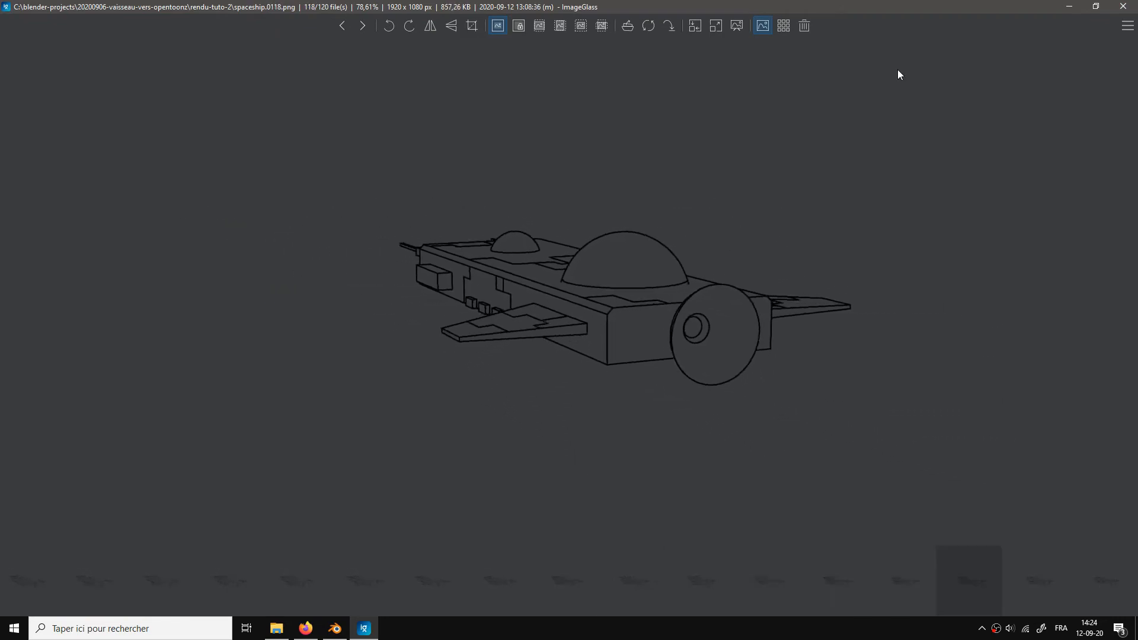
{"action": "key", "text": "Right"}
{"action": "key", "text": "Right"}
{"action": "key", "text": "Right"}
{"action": "key", "text": "Right"}
{"action": "key", "text": "Right"}
{"action": "key", "text": "Right"}
{"action": "key", "text": "Right"}
{"action": "key", "text": "Right"}
{"action": "key", "text": "Right"}
{"action": "key", "text": "Right"}
{"action": "key", "text": "Right"}
{"action": "key", "text": "Right"}
{"action": "key", "text": "Right"}
{"action": "key", "text": "Right"}
{"action": "key", "text": "Right"}
{"action": "key", "text": "Right"}
{"action": "key", "text": "Right"}
{"action": "key", "text": "Right"}
{"action": "key", "text": "Right"}
{"action": "key", "text": "Right"}
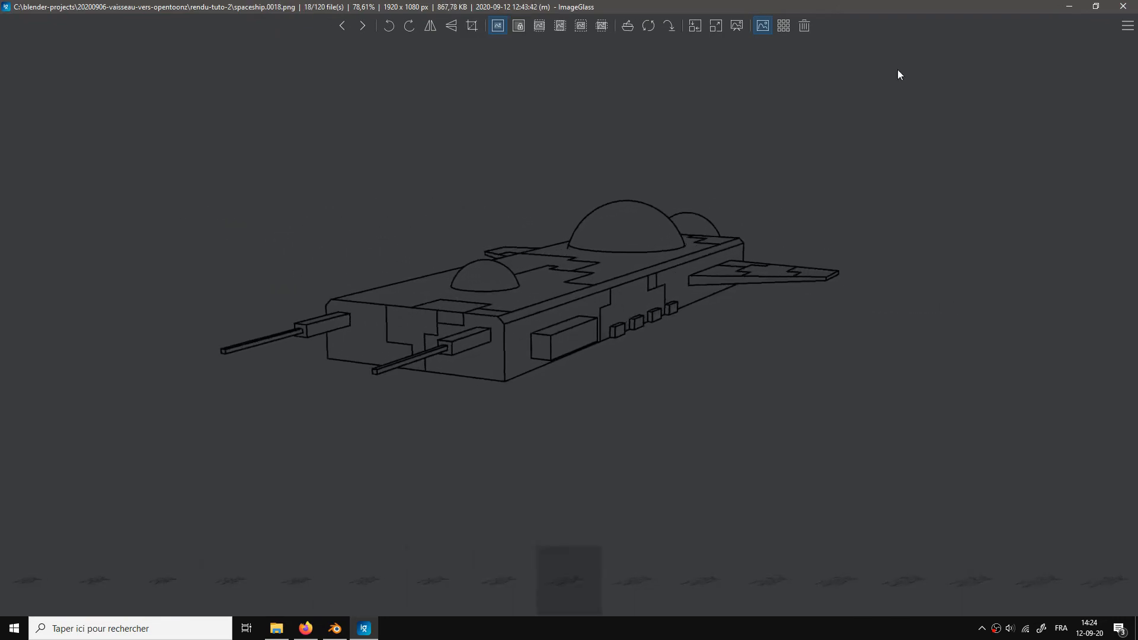
Step: Step forward through the rendered frames up to spaceship.0120.png to examine the line art over the rest of the ship's pass
{"action": "key", "text": "Right"}
{"action": "key", "text": "Right"}
{"action": "key", "text": "Right"}
{"action": "key", "text": "Right"}
{"action": "key", "text": "Right"}
{"action": "key", "text": "Right"}
{"action": "key", "text": "Right"}
{"action": "key", "text": "Right"}
{"action": "key", "text": "Right"}
{"action": "key", "text": "Right"}
{"action": "key", "text": "Right"}
{"action": "key", "text": "Right"}
{"action": "key", "text": "Right"}
{"action": "key", "text": "Right"}
{"action": "key", "text": "Right"}
{"action": "key", "text": "Right"}
{"action": "key", "text": "Right"}
{"action": "key", "text": "Right"}
{"action": "key", "text": "Right"}
{"action": "key", "text": "Right"}
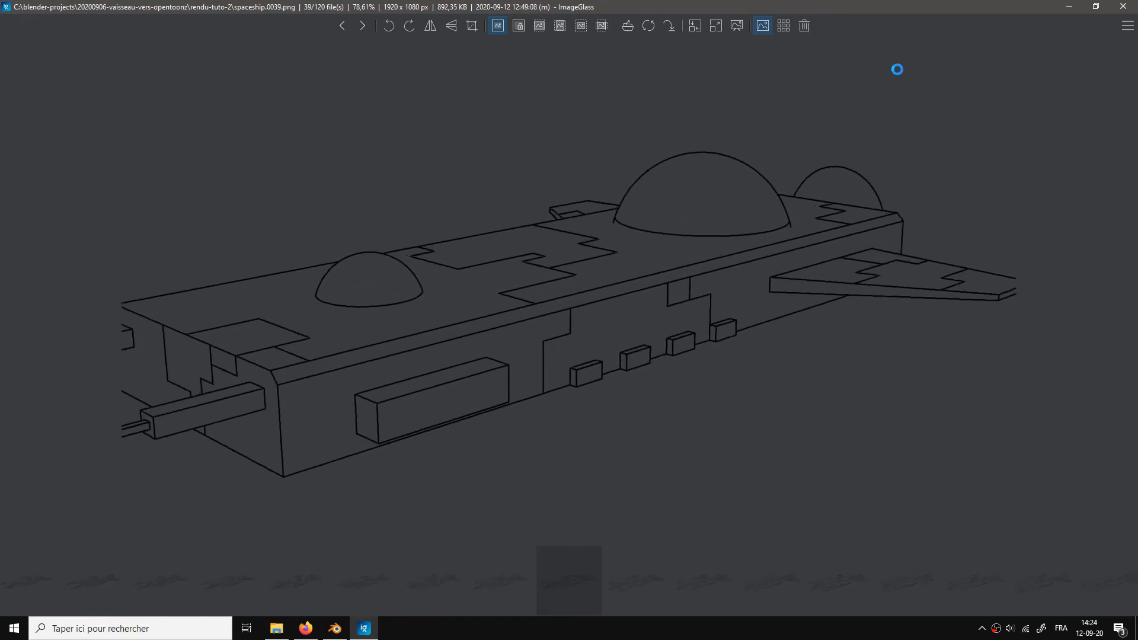
{"action": "key", "text": "Right"}
{"action": "key", "text": "Right"}
{"action": "key", "text": "Right"}
{"action": "key", "text": "Right"}
{"action": "key", "text": "Right"}
{"action": "key", "text": "Right"}
{"action": "key", "text": "Right"}
{"action": "key", "text": "Right"}
{"action": "key", "text": "Right"}
{"action": "key", "text": "Right"}
{"action": "key", "text": "Right"}
{"action": "key", "text": "Right"}
{"action": "key", "text": "Right"}
{"action": "key", "text": "Right"}
{"action": "key", "text": "Right"}
{"action": "key", "text": "Right"}
{"action": "key", "text": "Right"}
{"action": "key", "text": "Right"}
{"action": "key", "text": "Right"}
{"action": "key", "text": "Right"}
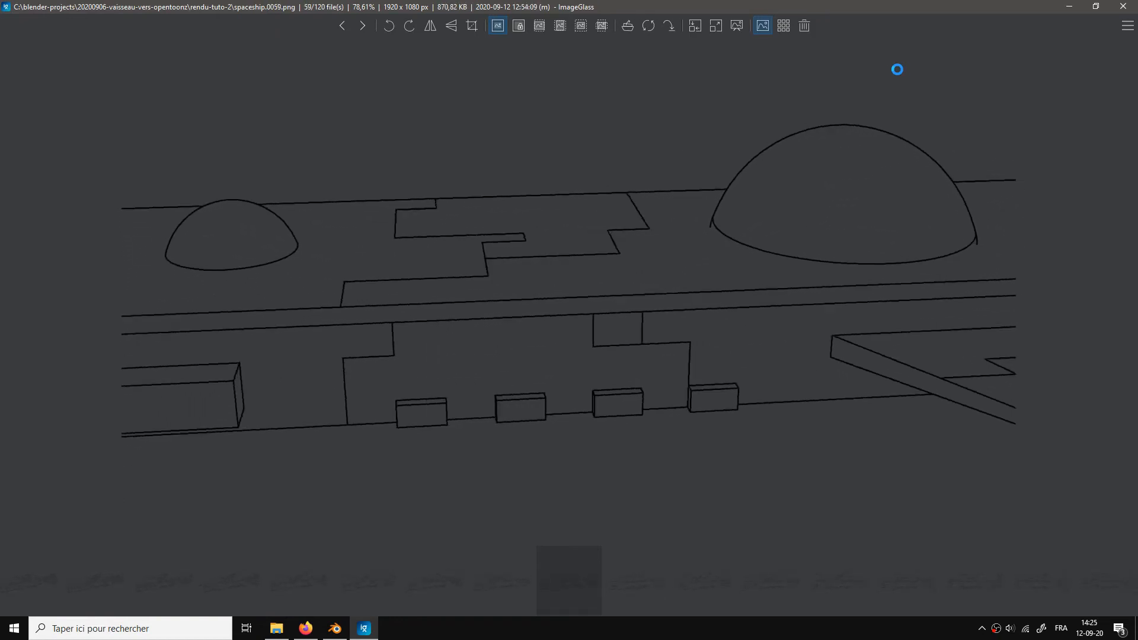
{"action": "key", "text": "Right"}
{"action": "key", "text": "Right"}
{"action": "key", "text": "Right"}
{"action": "key", "text": "Right"}
{"action": "key", "text": "Right"}
{"action": "key", "text": "Right"}
{"action": "key", "text": "Right"}
{"action": "key", "text": "Right"}
{"action": "key", "text": "Right"}
{"action": "key", "text": "Right"}
{"action": "key", "text": "Right"}
{"action": "key", "text": "Right"}
{"action": "key", "text": "Right"}
{"action": "key", "text": "Right"}
{"action": "key", "text": "Right"}
{"action": "key", "text": "Right"}
{"action": "key", "text": "Right"}
{"action": "key", "text": "Right"}
{"action": "key", "text": "Right"}
{"action": "key", "text": "Right"}
{"action": "key", "text": "Right"}
{"action": "key", "text": "Right"}
{"action": "key", "text": "Right"}
{"action": "key", "text": "Right"}
{"action": "key", "text": "Right"}
{"action": "key", "text": "Right"}
{"action": "key", "text": "Right"}
{"action": "key", "text": "Right"}
{"action": "key", "text": "Right"}
{"action": "key", "text": "Right"}
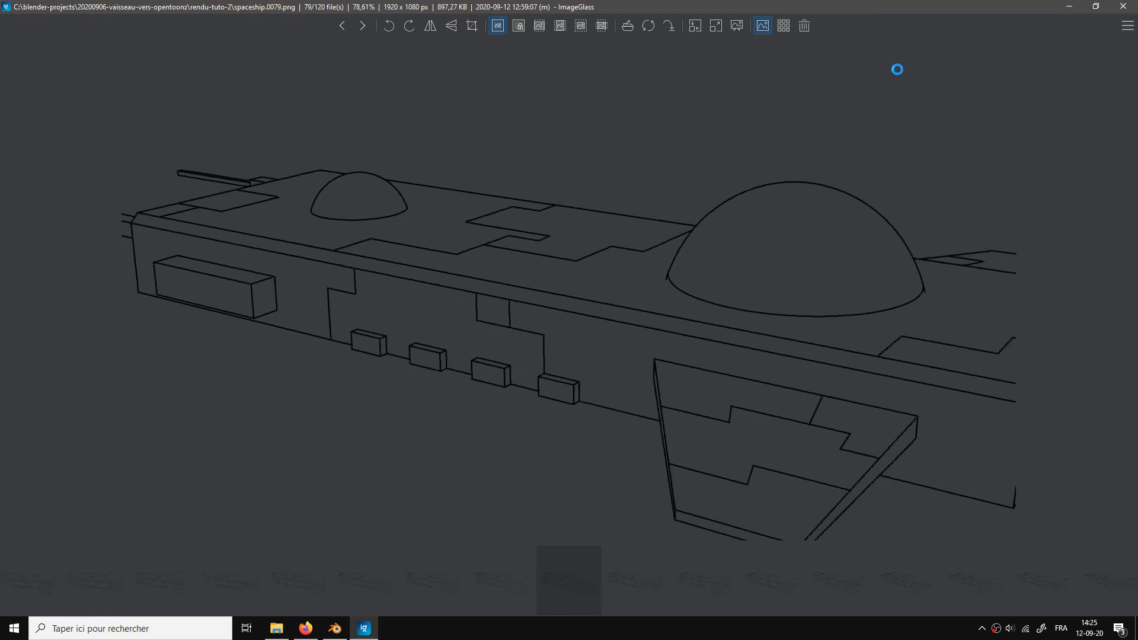
{"action": "key", "text": "Right"}
{"action": "key", "text": "Right"}
{"action": "key", "text": "Right"}
{"action": "key", "text": "Right"}
{"action": "key", "text": "Right"}
{"action": "key", "text": "Right"}
{"action": "key", "text": "Right"}
{"action": "key", "text": "Right"}
{"action": "key", "text": "Right"}
{"action": "key", "text": "Right"}
{"action": "key", "text": "Right"}
{"action": "key", "text": "Right"}
{"action": "key", "text": "Right"}
{"action": "key", "text": "Right"}
{"action": "key", "text": "Right"}
{"action": "key", "text": "Right"}
{"action": "key", "text": "Right"}
{"action": "key", "text": "Right"}
{"action": "key", "text": "Right"}
{"action": "key", "text": "Right"}
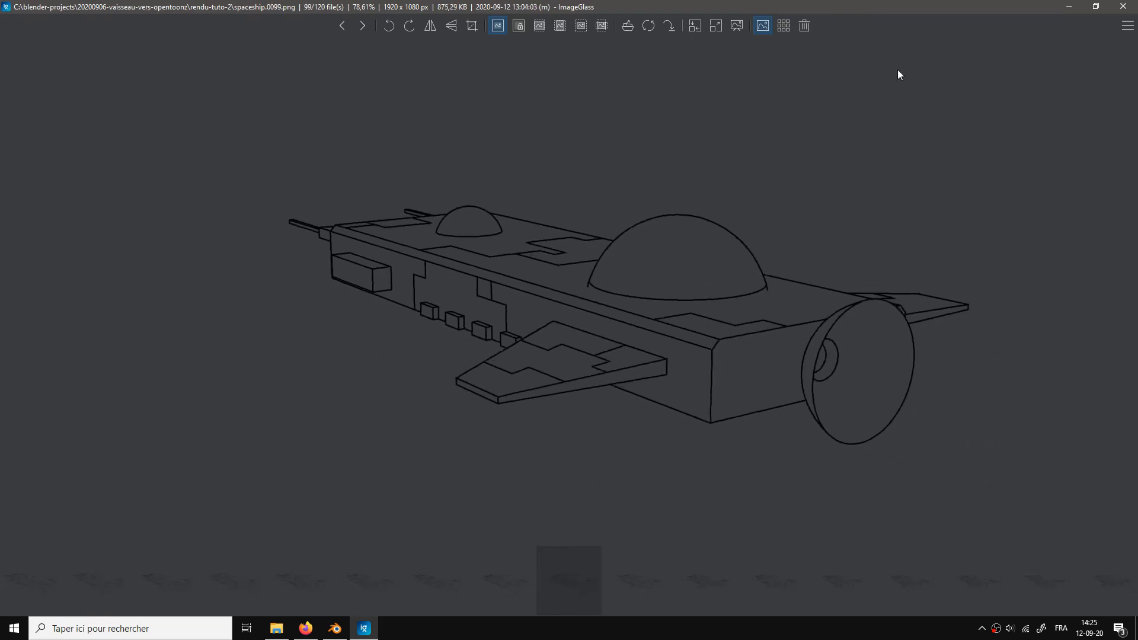
{"action": "key", "text": "Right"}
{"action": "key", "text": "Right"}
{"action": "key", "text": "Right"}
{"action": "key", "text": "Right"}
{"action": "key", "text": "Right"}
{"action": "key", "text": "Right"}
{"action": "key", "text": "Right"}
{"action": "key", "text": "Right"}
{"action": "key", "text": "Right"}
{"action": "key", "text": "Right"}
{"action": "key", "text": "Right"}
{"action": "key", "text": "Right"}
{"action": "key", "text": "Right"}
{"action": "key", "text": "Right"}
{"action": "key", "text": "Right"}
{"action": "key", "text": "Right"}
{"action": "key", "text": "Right"}
{"action": "key", "text": "Right"}
{"action": "key", "text": "Right"}
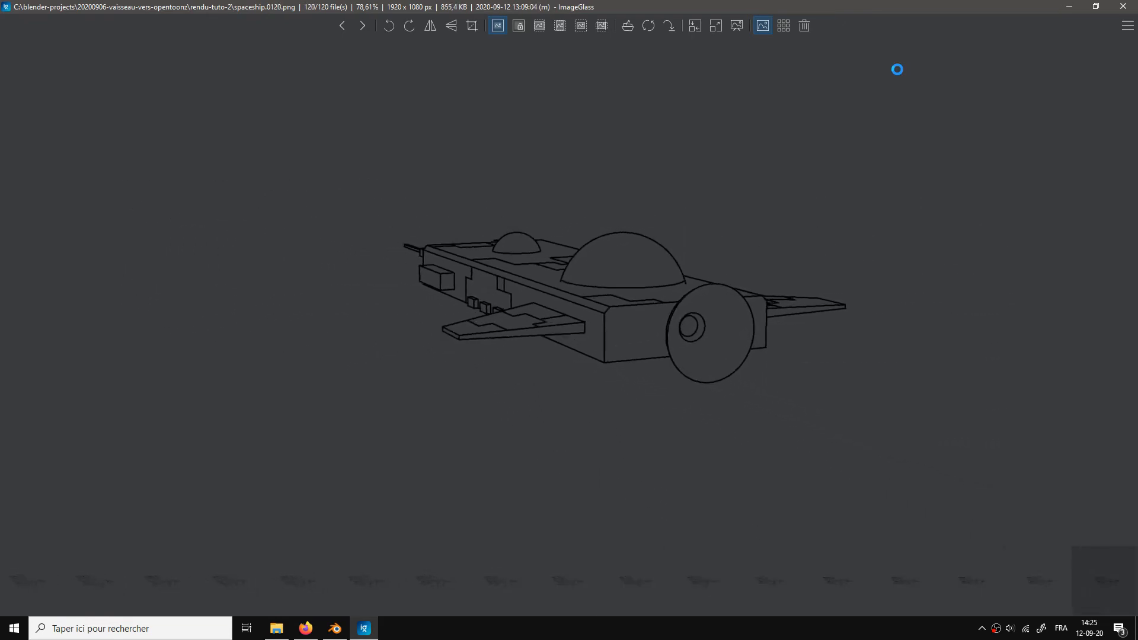
Step: Loop back to the start of the sequence and step through to spaceship.0039.png to review the ship's approach again
{"action": "key", "text": "Right"}
{"action": "key", "text": "Right"}
{"action": "key", "text": "Right"}
{"action": "key", "text": "Right"}
{"action": "key", "text": "Right"}
{"action": "key", "text": "Right"}
{"action": "key", "text": "Right"}
{"action": "key", "text": "Right"}
{"action": "key", "text": "Right"}
{"action": "key", "text": "Right"}
{"action": "key", "text": "Right"}
{"action": "key", "text": "Right"}
{"action": "key", "text": "Right"}
{"action": "key", "text": "Right"}
{"action": "key", "text": "Right"}
{"action": "key", "text": "Right"}
{"action": "key", "text": "Right"}
{"action": "key", "text": "Right"}
{"action": "key", "text": "Right"}
{"action": "key", "text": "Right"}
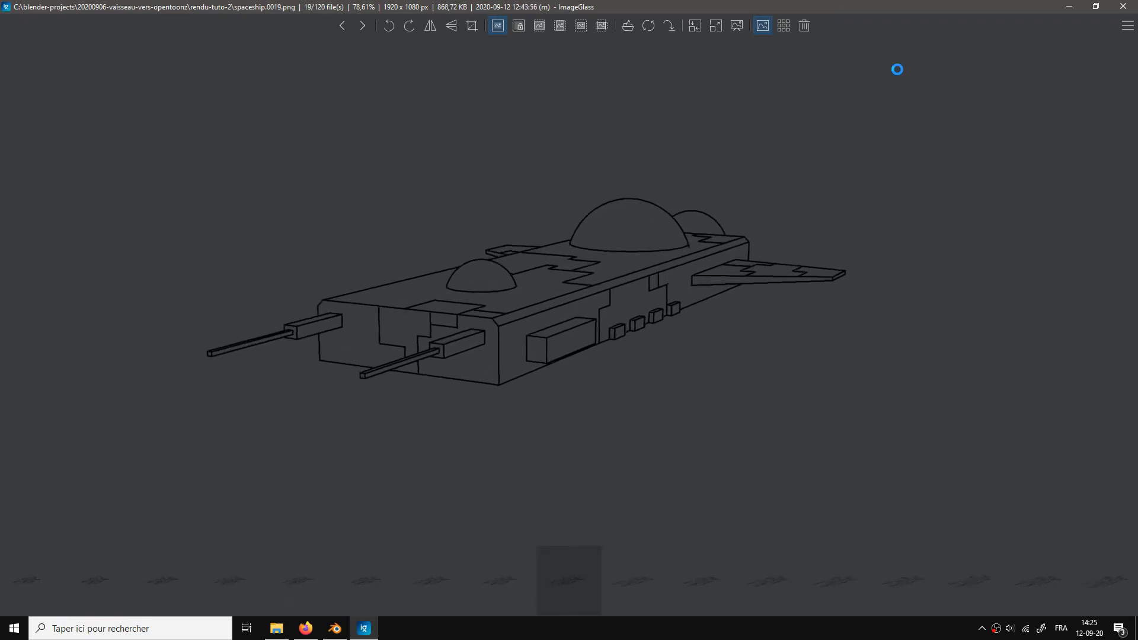
{"action": "key", "text": "Right"}
{"action": "key", "text": "Right"}
{"action": "key", "text": "Right"}
{"action": "key", "text": "Right"}
{"action": "key", "text": "Right"}
{"action": "key", "text": "Right"}
{"action": "key", "text": "Right"}
{"action": "key", "text": "Right"}
{"action": "key", "text": "Right"}
{"action": "key", "text": "Right"}
{"action": "key", "text": "Right"}
{"action": "key", "text": "Right"}
{"action": "key", "text": "Right"}
{"action": "key", "text": "Right"}
{"action": "key", "text": "Right"}
{"action": "key", "text": "Right"}
{"action": "key", "text": "Right"}
{"action": "key", "text": "Right"}
{"action": "key", "text": "Right"}
{"action": "key", "text": "Right"}
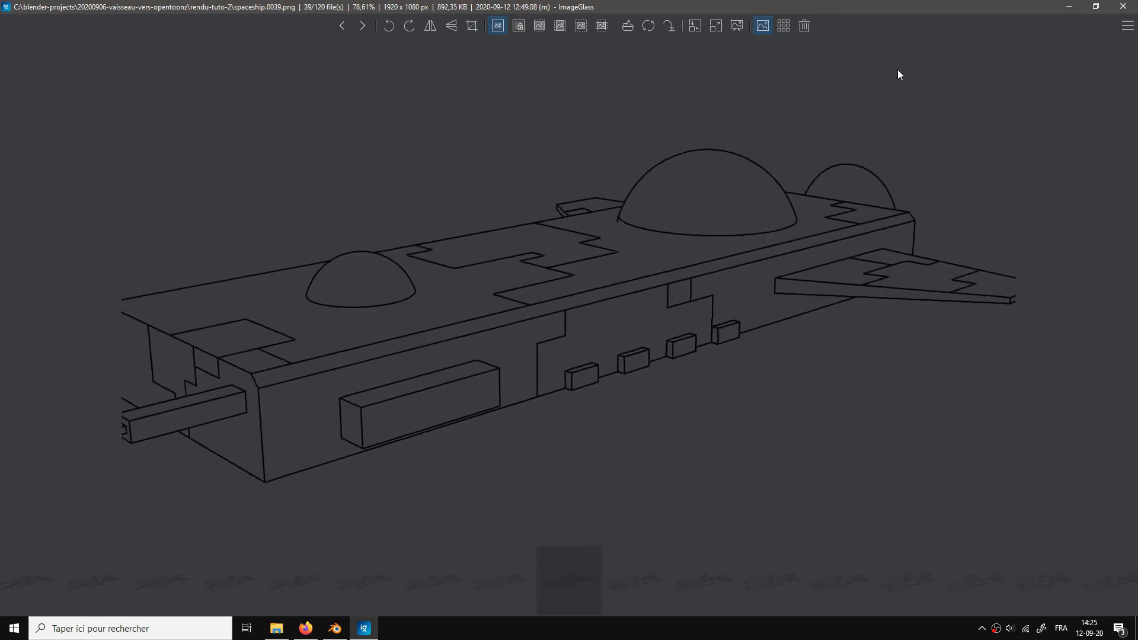
Step: Step through the rendered spaceship frames in rendu-tuto-2 to check the line drawing across the sequence
{"action": "key", "text": "Right"}
{"action": "key", "text": "Right"}
{"action": "key", "text": "Right"}
{"action": "key", "text": "Right"}
{"action": "key", "text": "Right"}
{"action": "key", "text": "Right"}
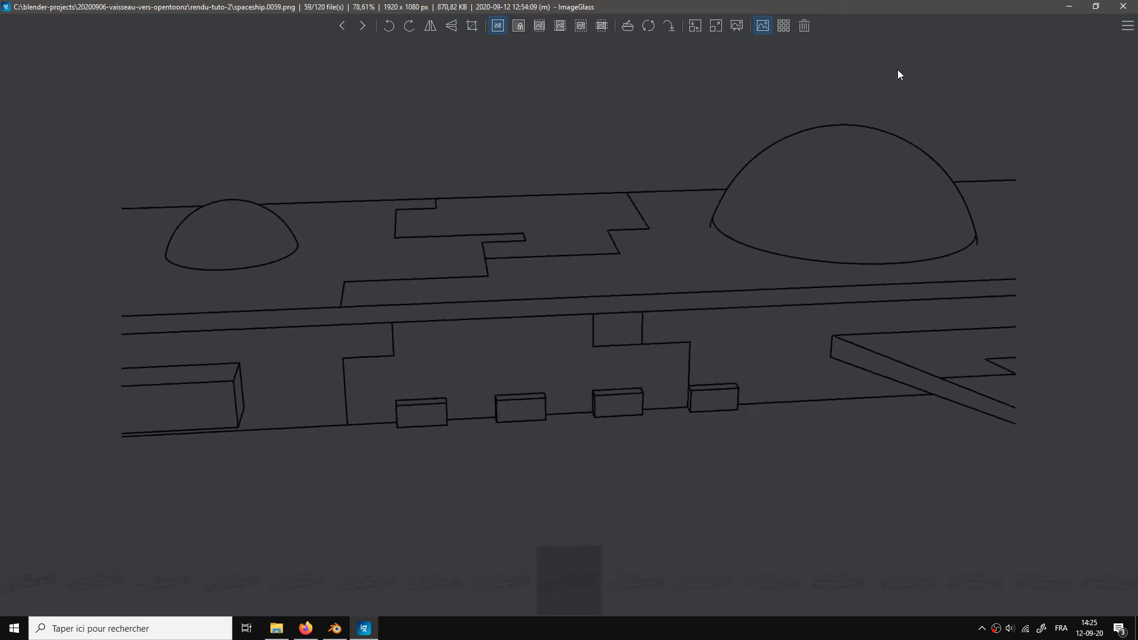
Step: Switch to Blender, return to the Layout workspace, save vaisseau-tuto.blend and quit the program
{"action": "left_click", "coordinate": [335, 627]}
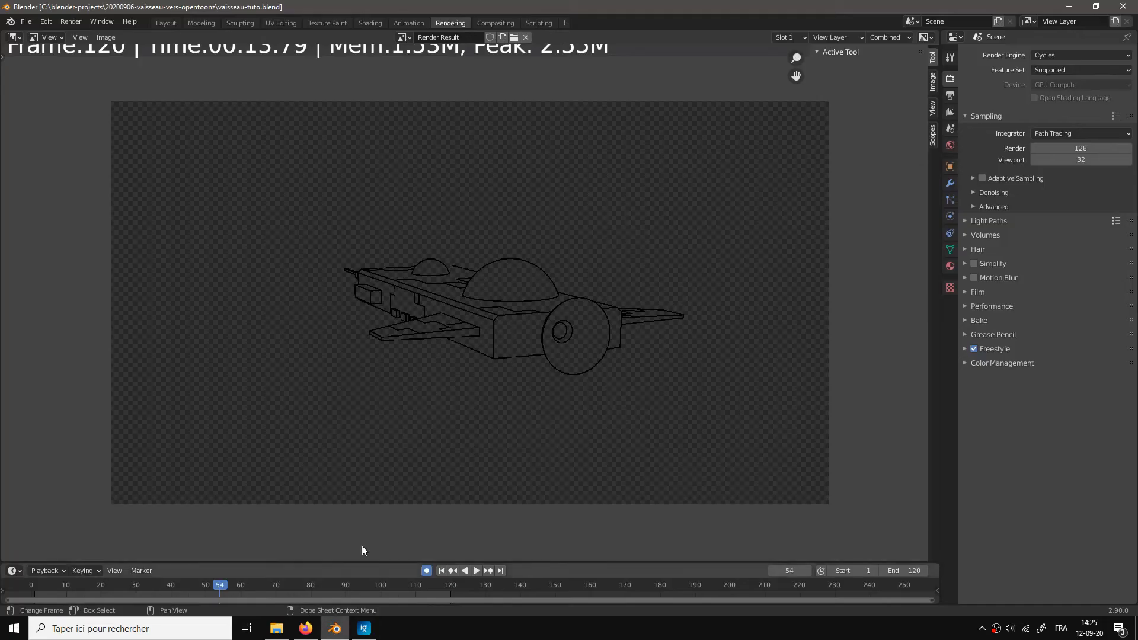
{"action": "left_click", "coordinate": [167, 23]}
{"action": "key", "text": "ctrl+s"}
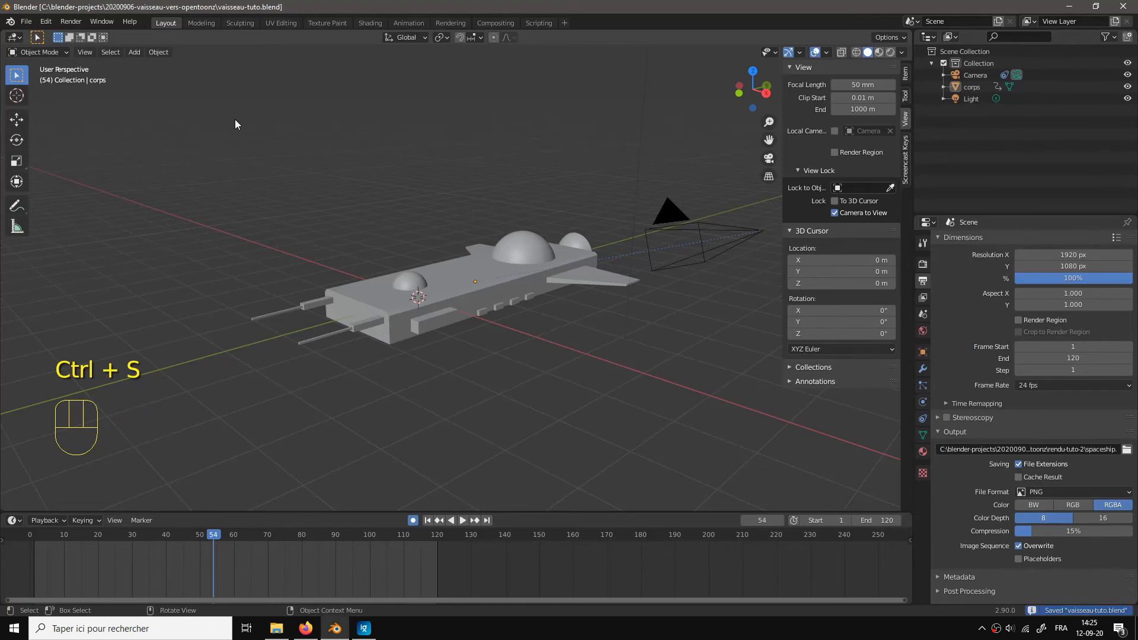
{"action": "left_click", "coordinate": [26, 22]}
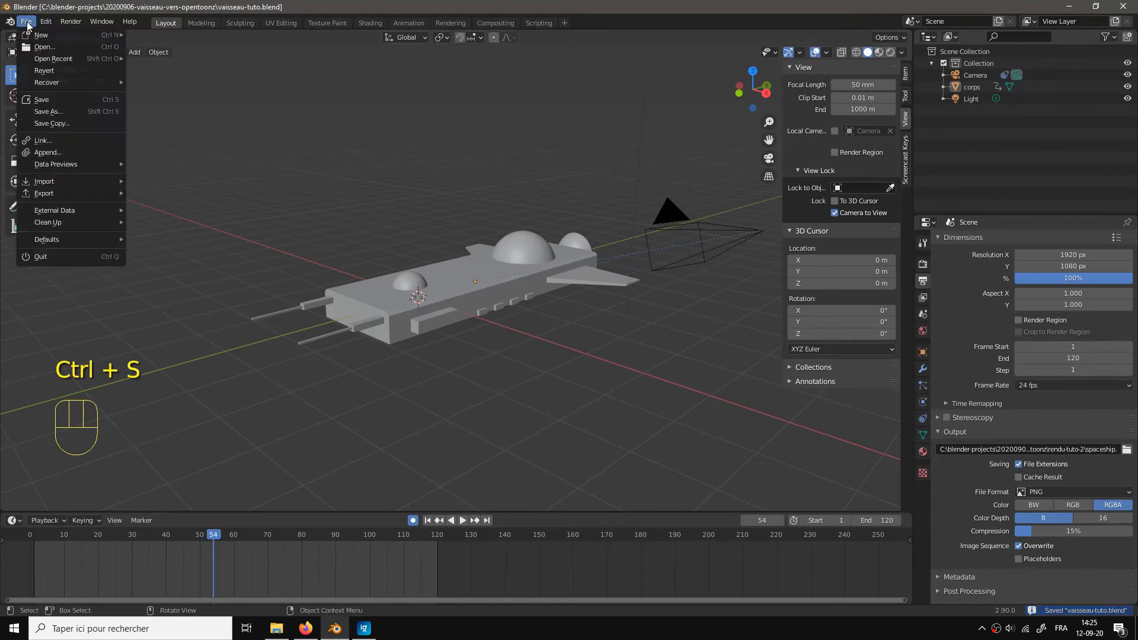
{"action": "left_click", "coordinate": [41, 257]}
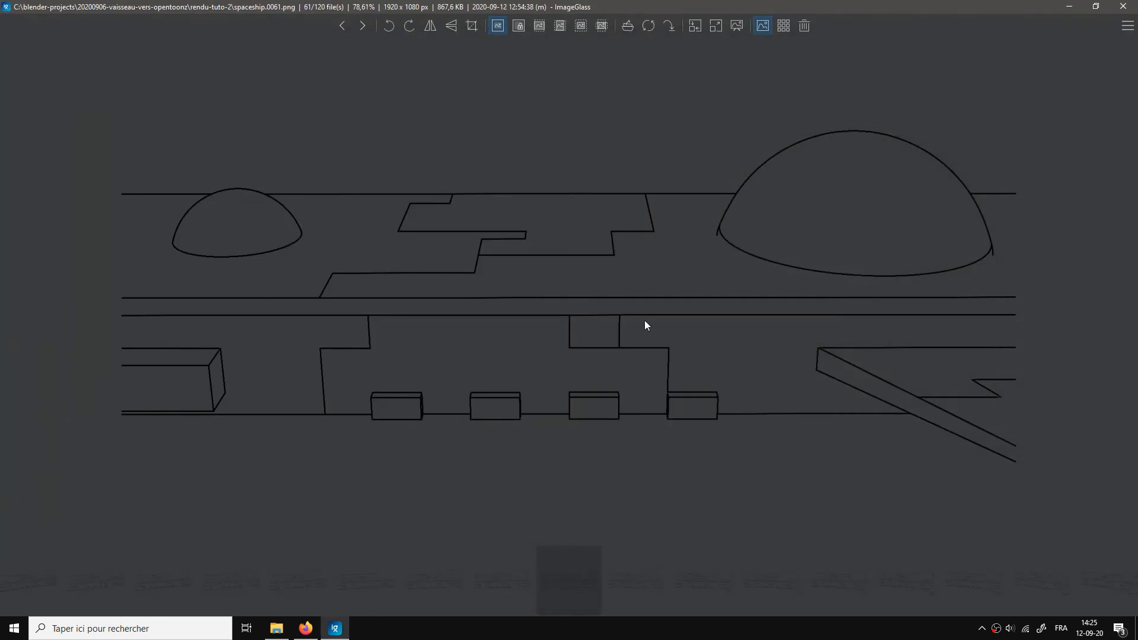
Step: Launch OpenToonz from the desktop and set projet-test-04-tuto-vaisseau as the current project
{"action": "mouse_move", "coordinate": [276, 628]}
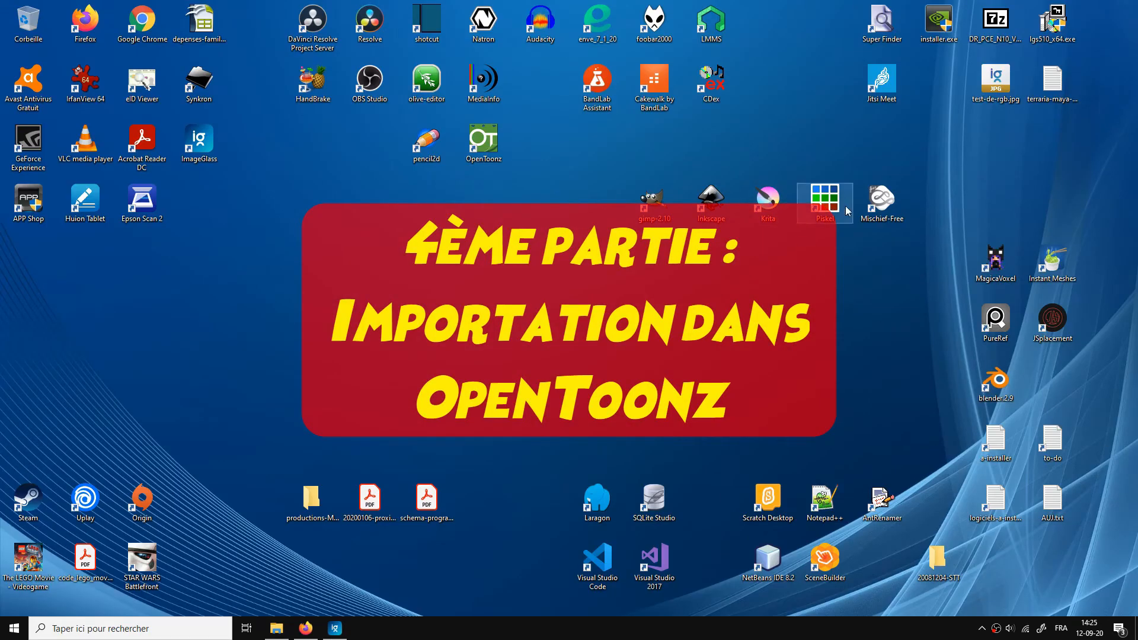
{"action": "double_click", "coordinate": [484, 142]}
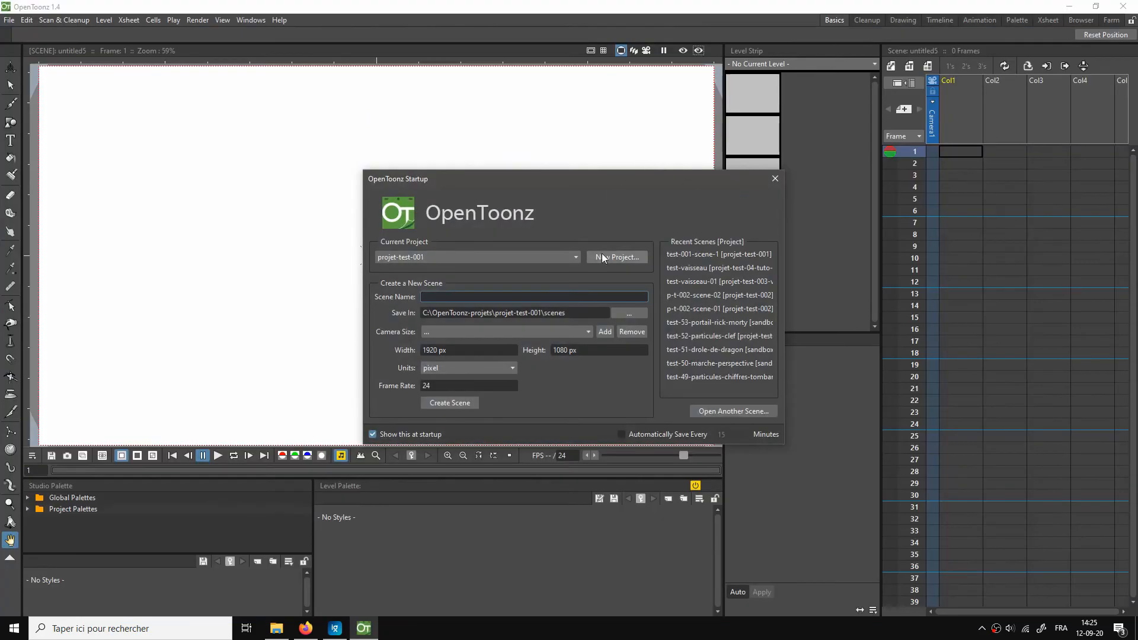
{"action": "left_click", "coordinate": [570, 258]}
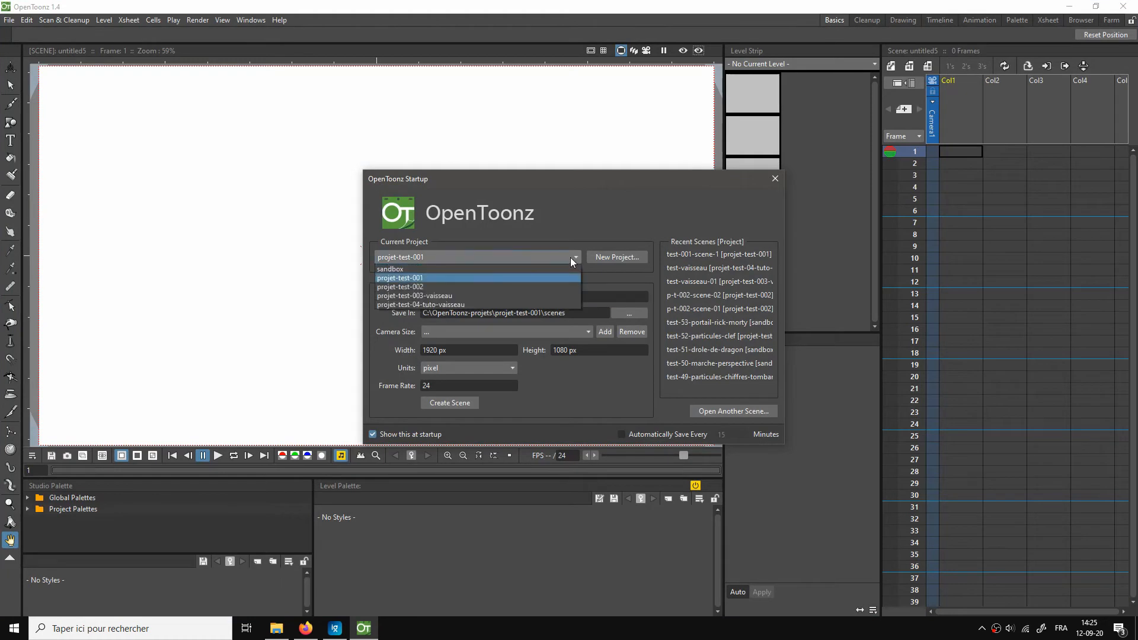
{"action": "left_click", "coordinate": [500, 301]}
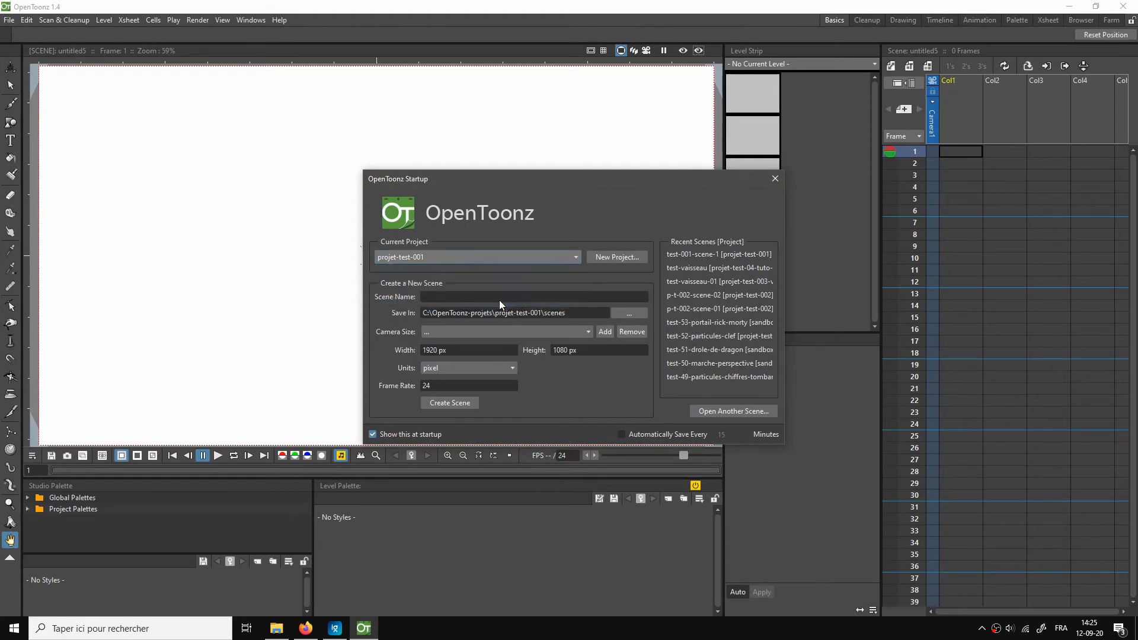
Step: Create a new scene named scene-vaisseau-tuto-2 and fit the camera frame to the window
{"action": "left_click", "coordinate": [482, 298]}
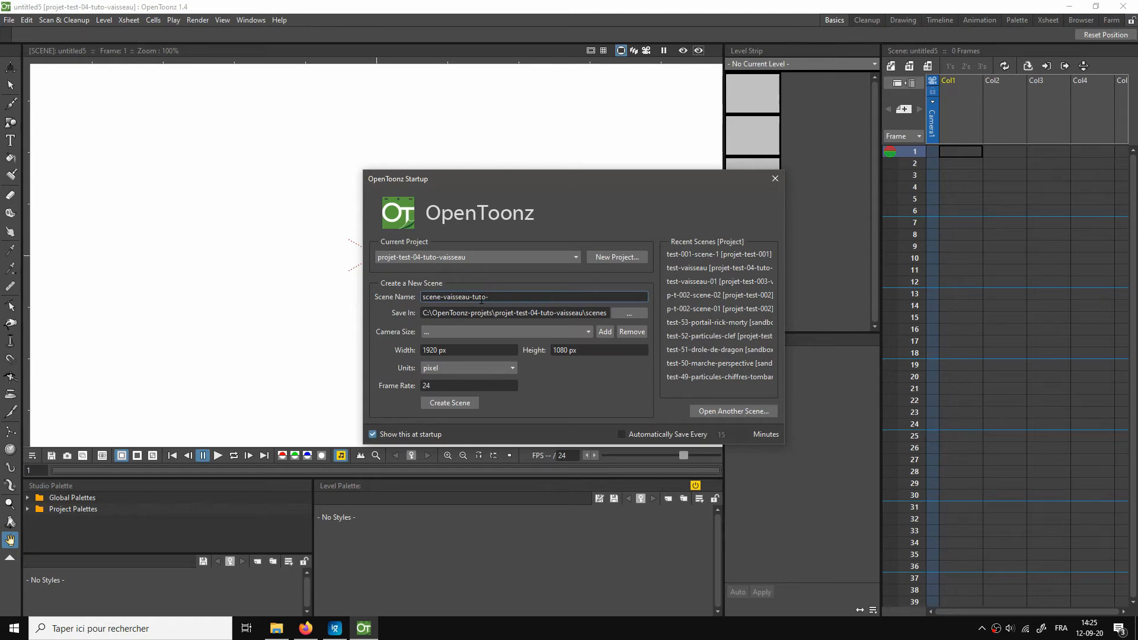
{"action": "left_click", "coordinate": [461, 402]}
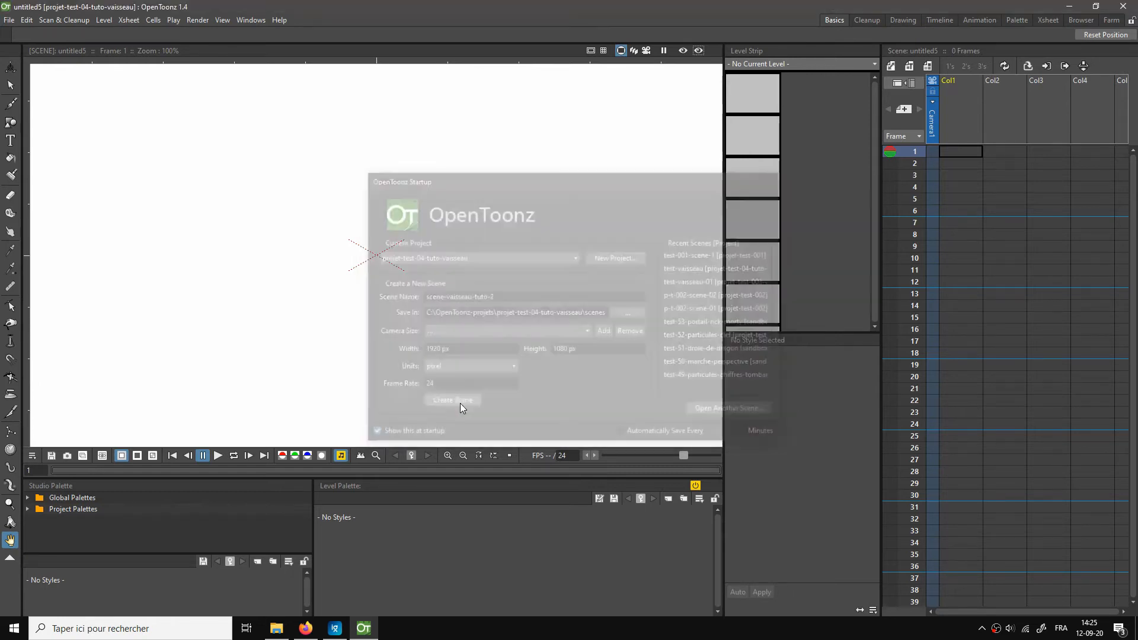
{"action": "scroll", "coordinate": [498, 316], "scroll_direction": "down", "scroll_amount": 2}
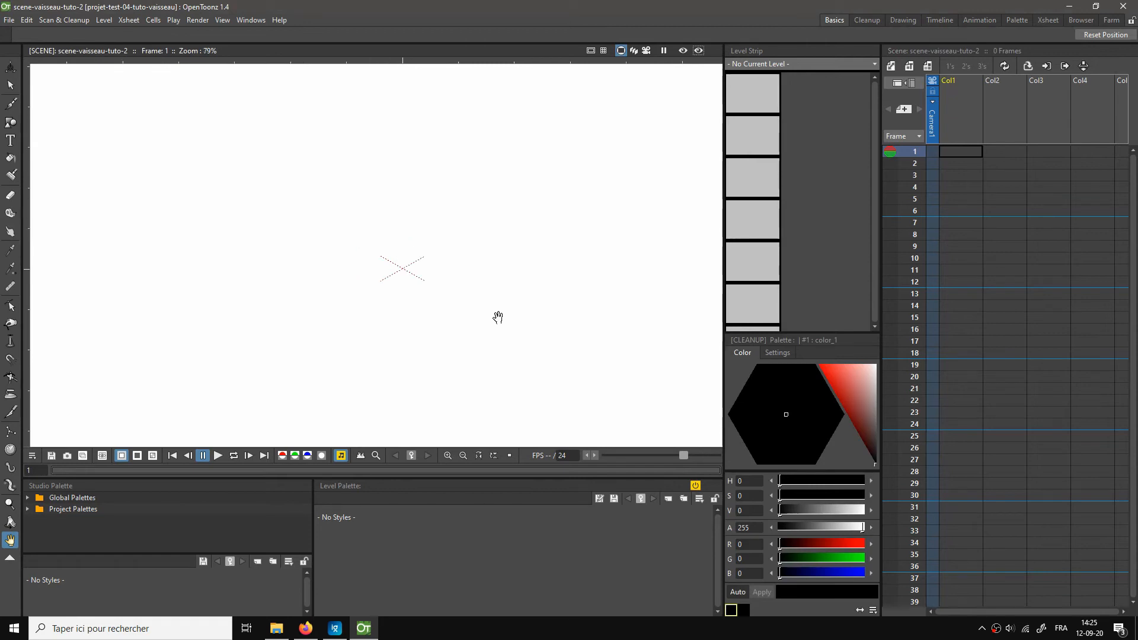
{"action": "right_click", "coordinate": [457, 207]}
{"action": "left_click", "coordinate": [482, 229]}
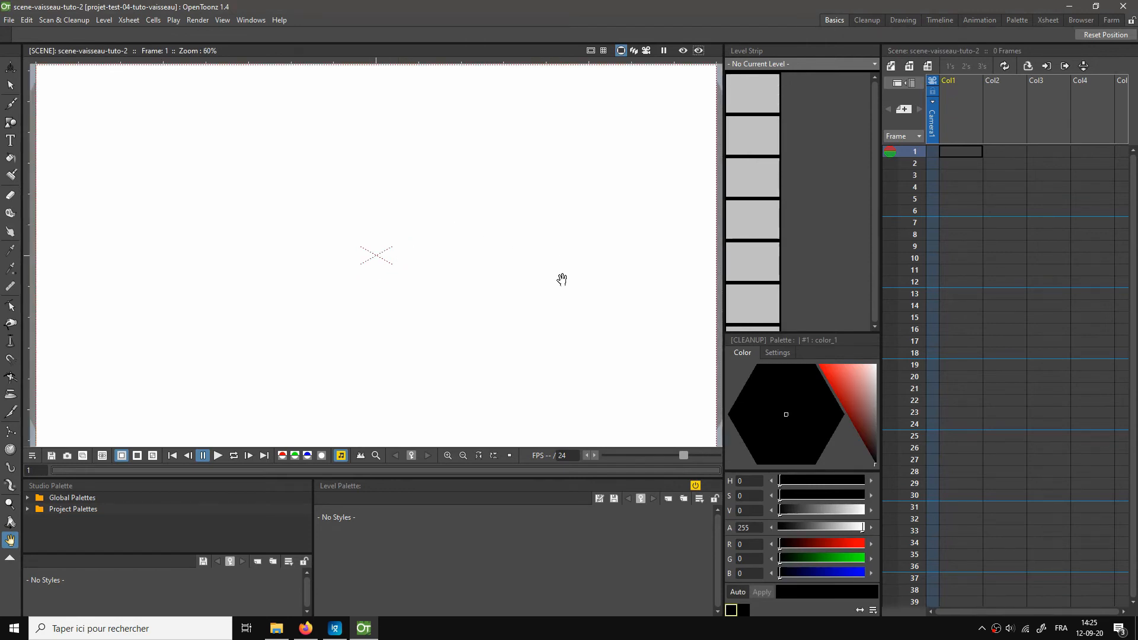
Step: Start loading a level and browse to the blender-projects folder on the C: drive
{"action": "right_click", "coordinate": [960, 152]}
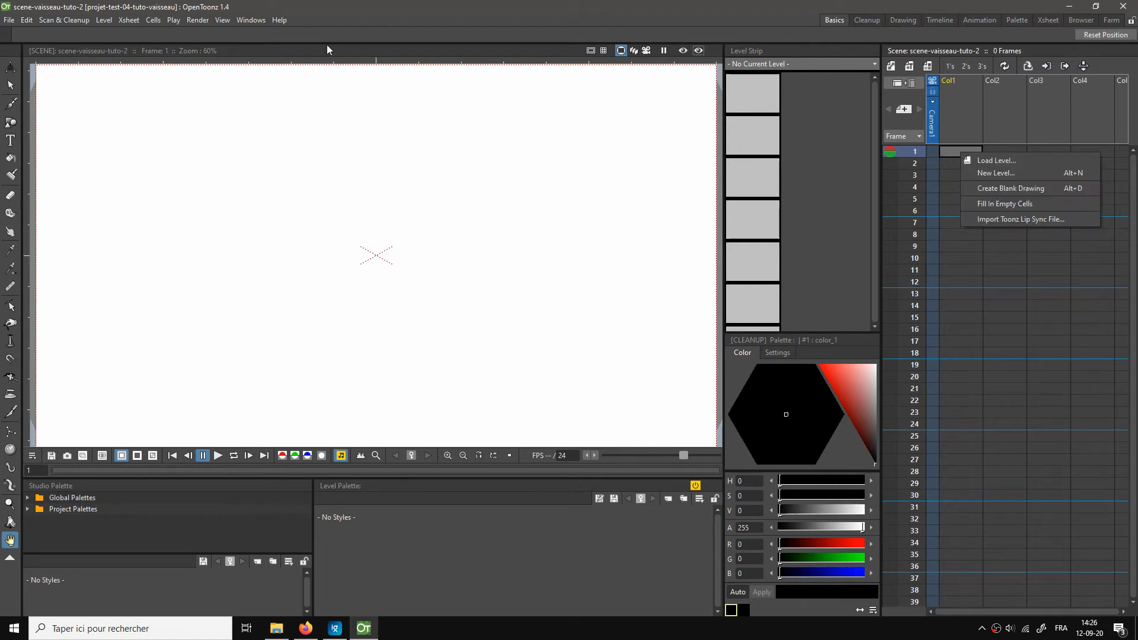
{"action": "left_click", "coordinate": [110, 22]}
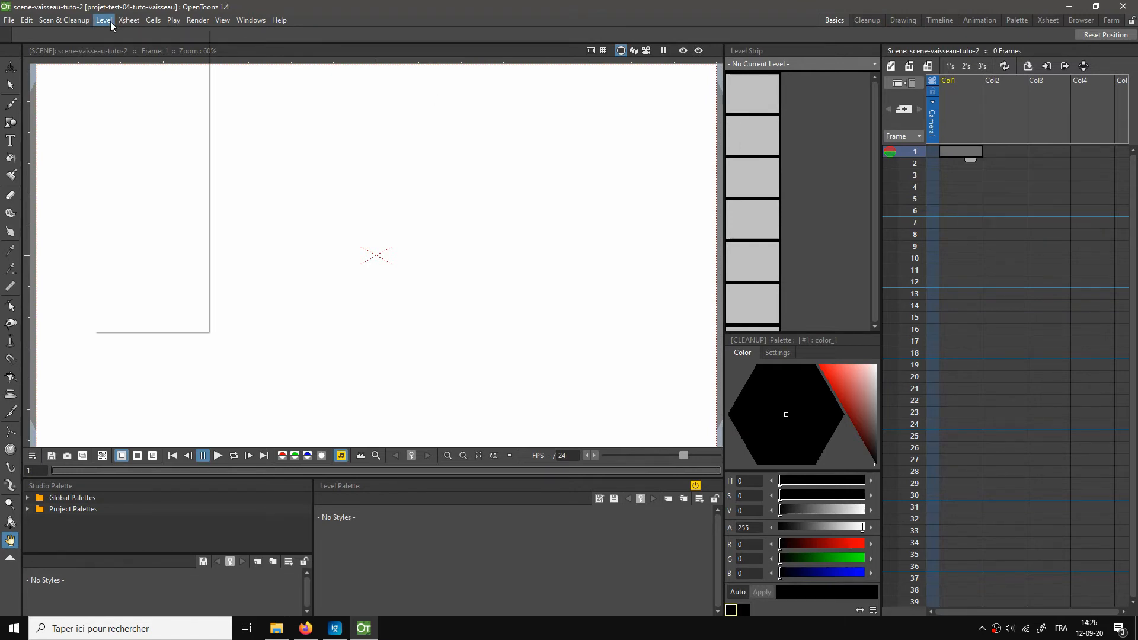
{"action": "left_click", "coordinate": [126, 47]}
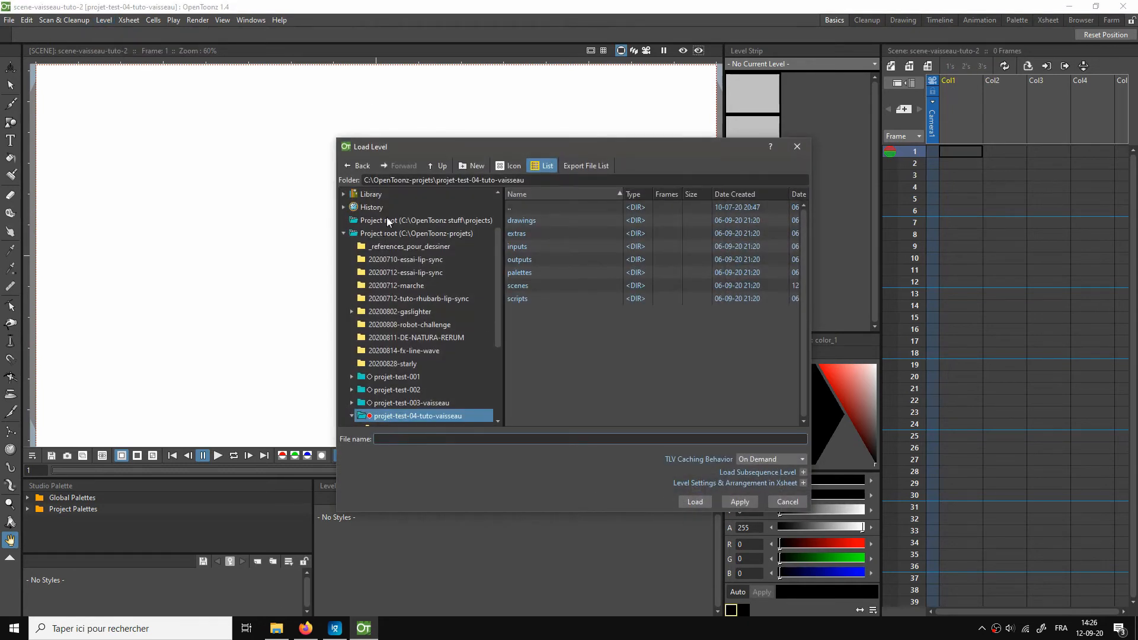
{"action": "left_click", "coordinate": [386, 220]}
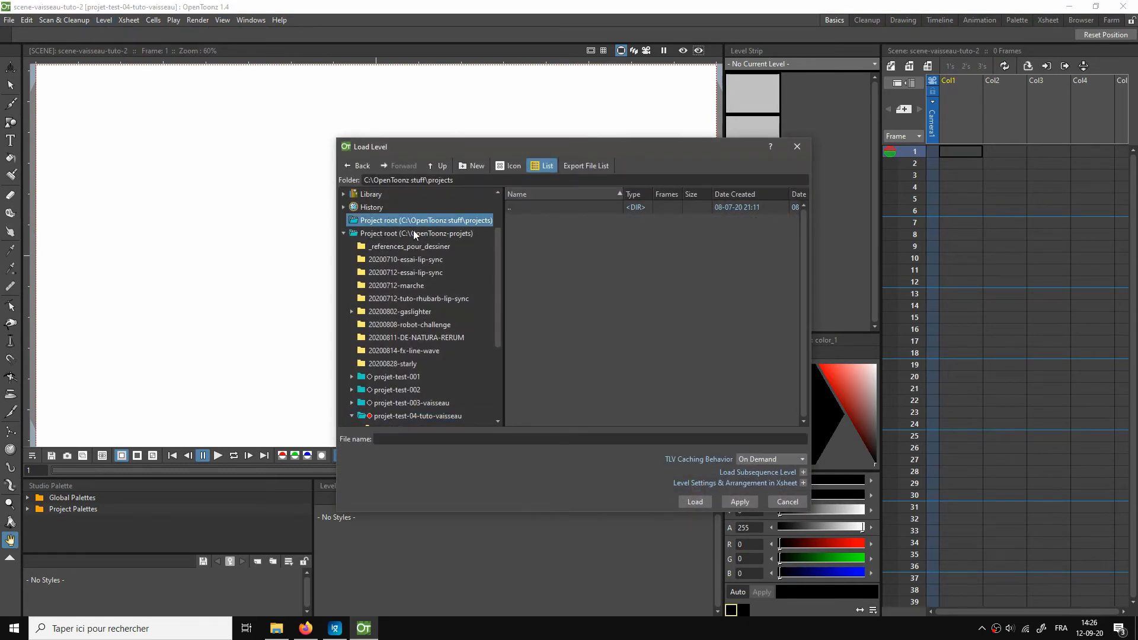
{"action": "left_click", "coordinate": [414, 232]}
{"action": "left_click", "coordinate": [402, 196]}
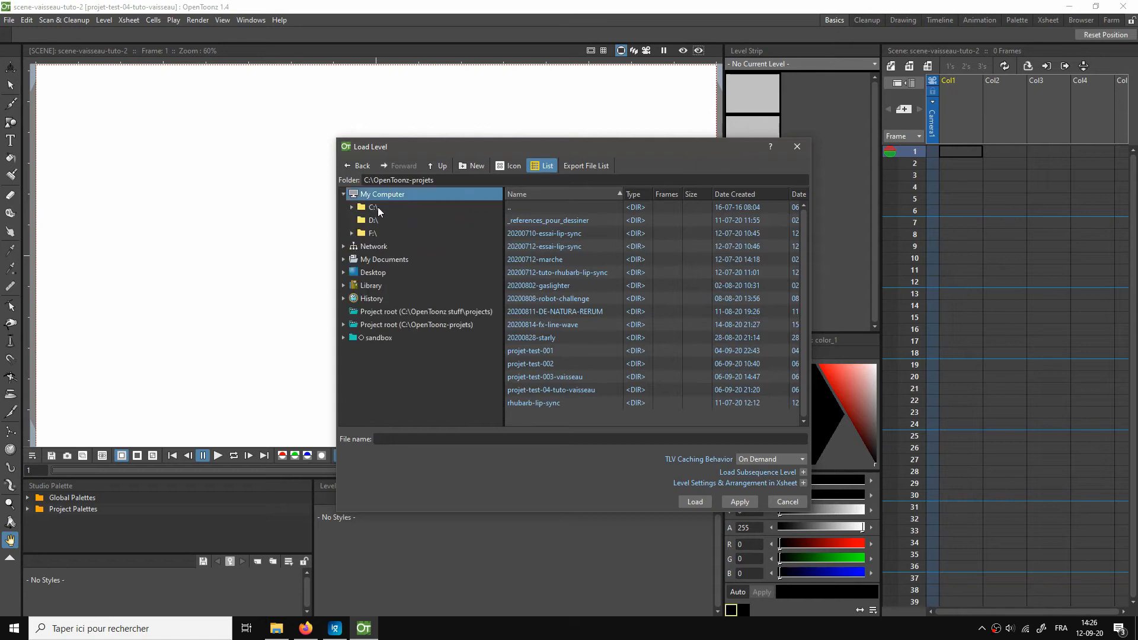
{"action": "left_click", "coordinate": [375, 207]}
{"action": "double_click", "coordinate": [536, 272]}
{"action": "double_click", "coordinate": [539, 272]}
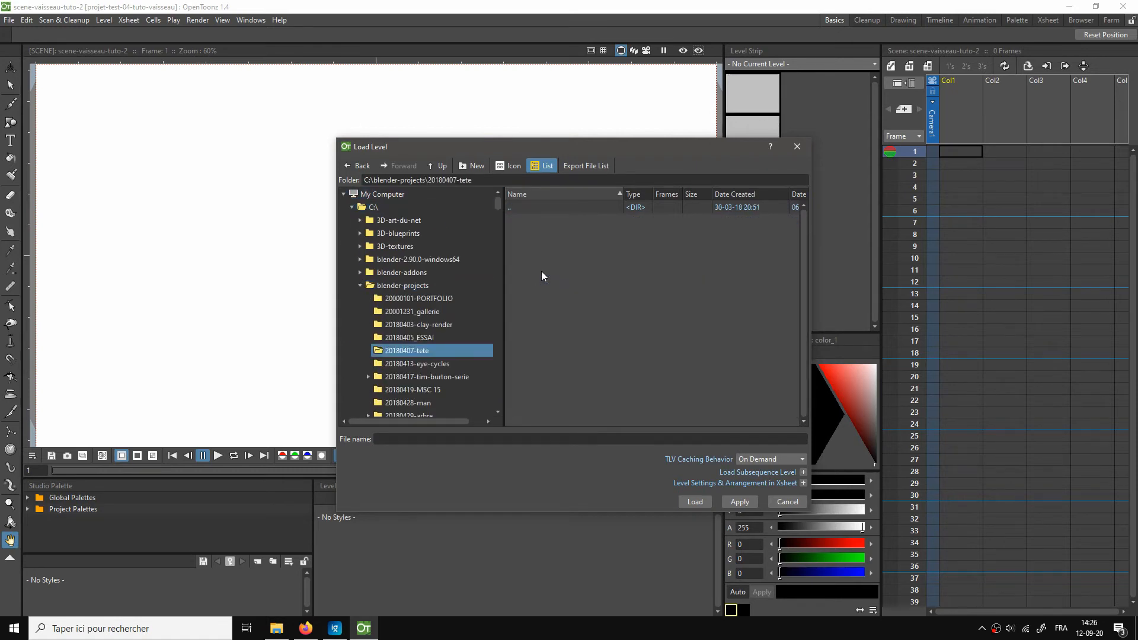
Step: Open the rendu-tuto-2 folder inside 20200906-vaisseau-vers-opentoonz
{"action": "scroll", "coordinate": [429, 344], "scroll_direction": "down", "scroll_amount": 15}
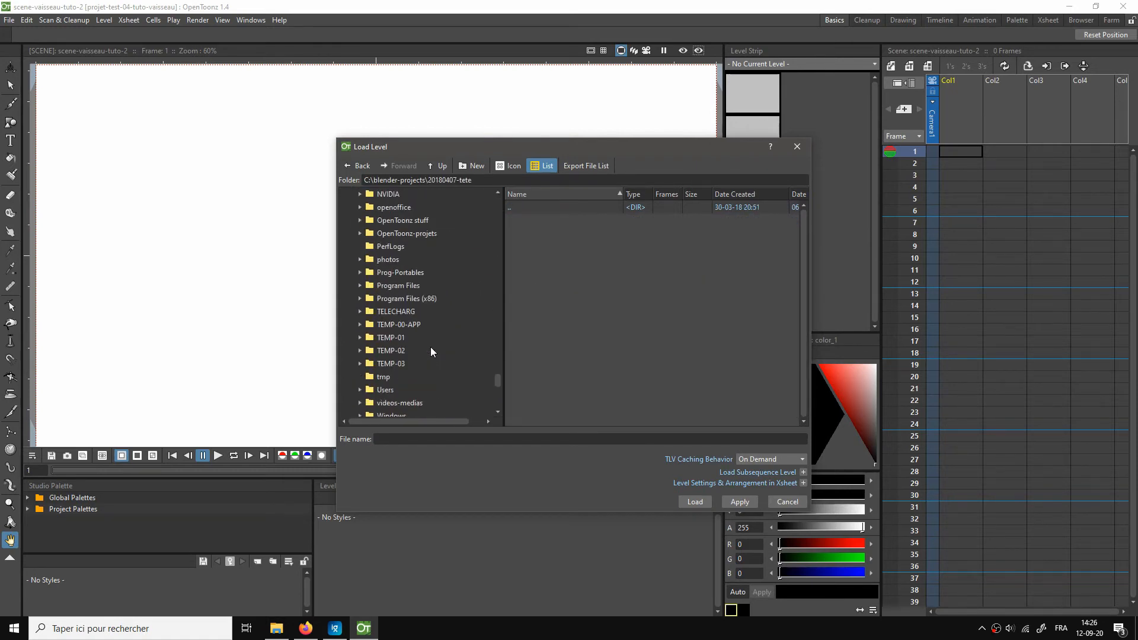
{"action": "scroll", "coordinate": [431, 346], "scroll_direction": "up", "scroll_amount": 6}
{"action": "left_click", "coordinate": [432, 311]}
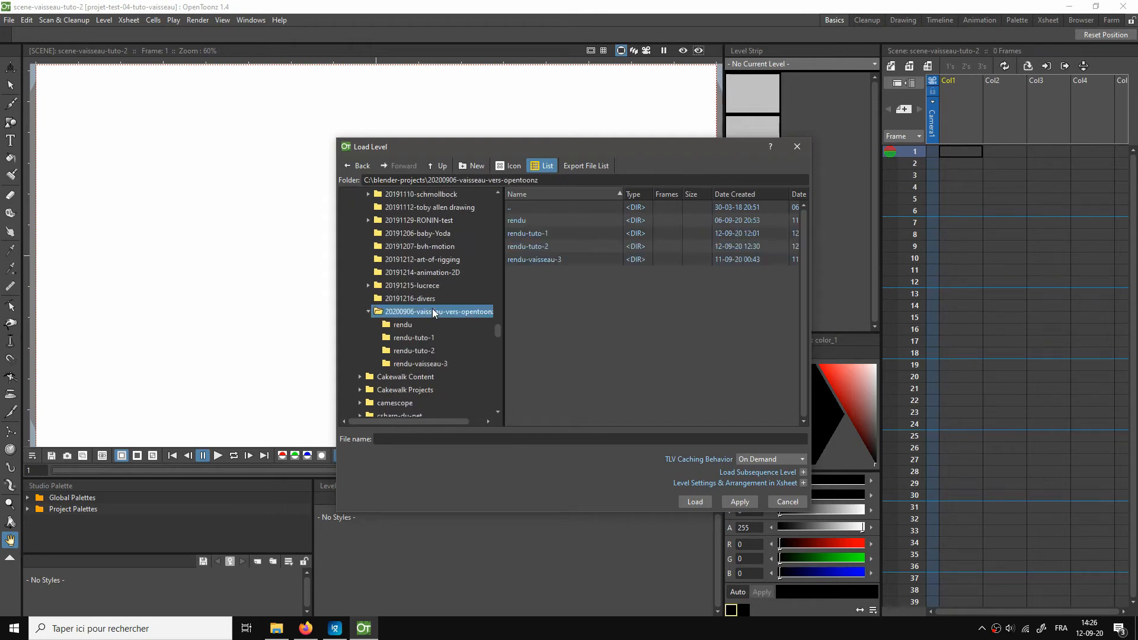
{"action": "double_click", "coordinate": [533, 247]}
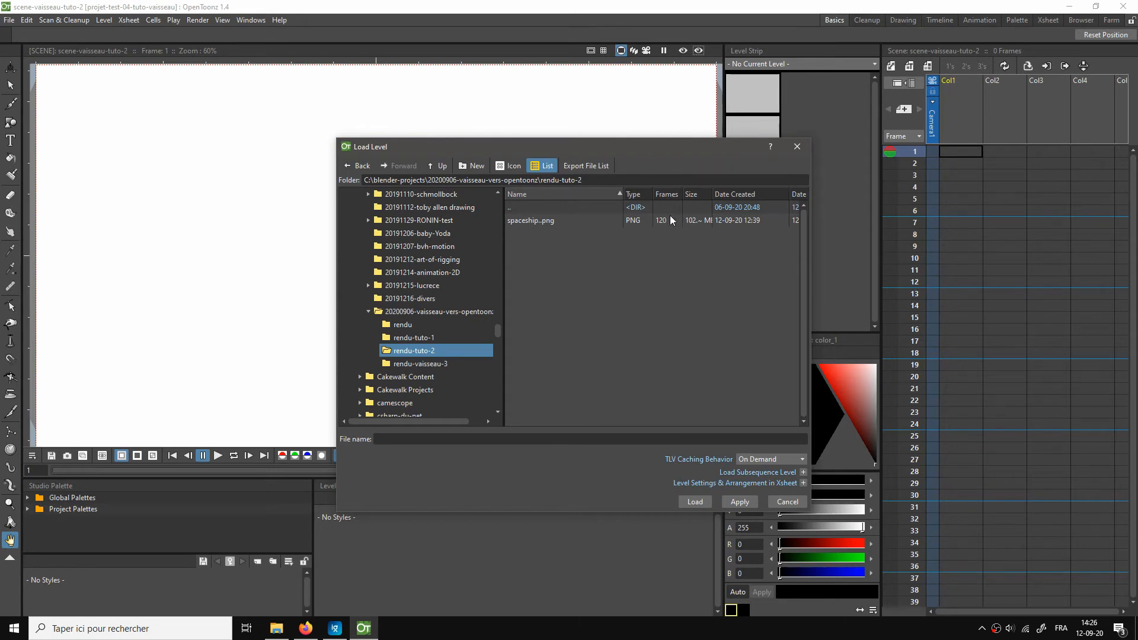
Step: Load the spaceship..png sequence from its original location and fit the camera frame to the window
{"action": "left_click", "coordinate": [557, 222]}
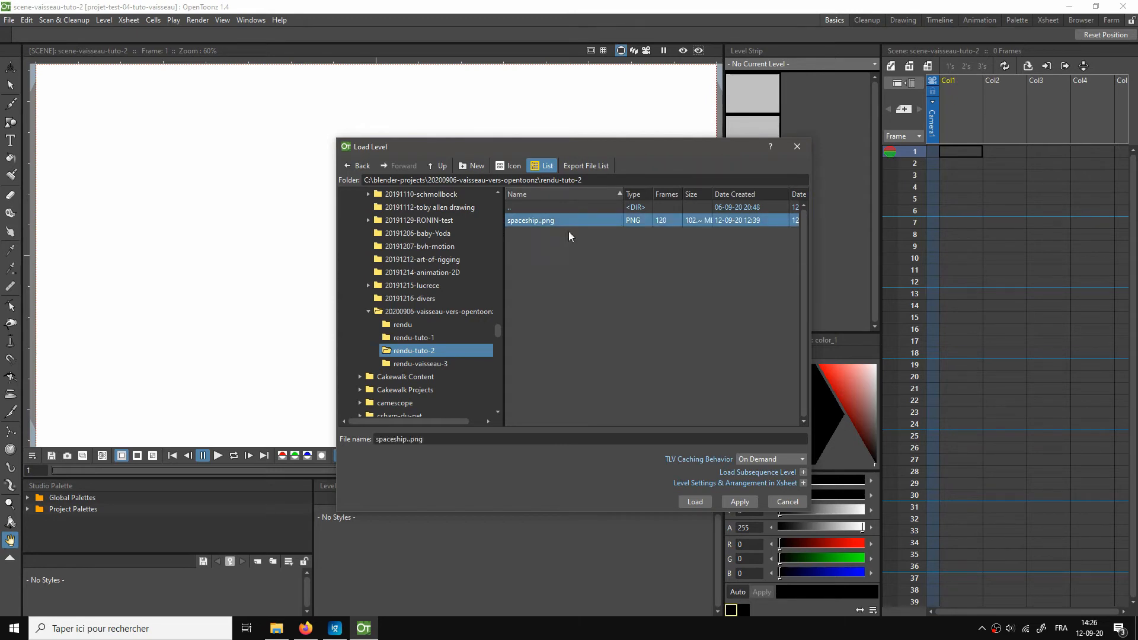
{"action": "left_click", "coordinate": [696, 502]}
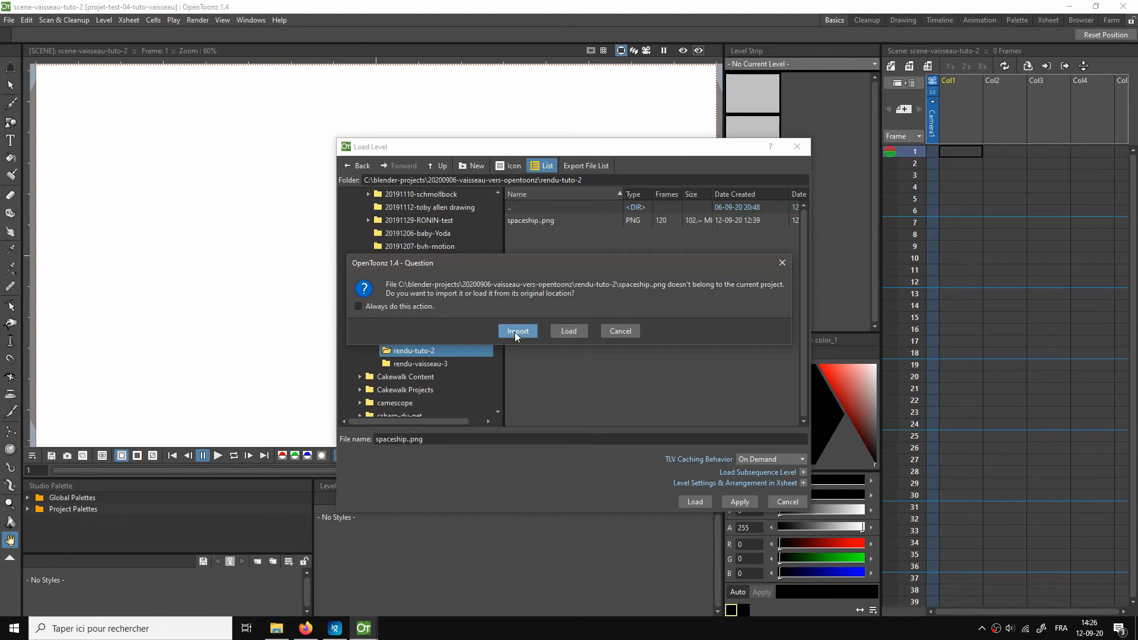
{"action": "left_click", "coordinate": [564, 329]}
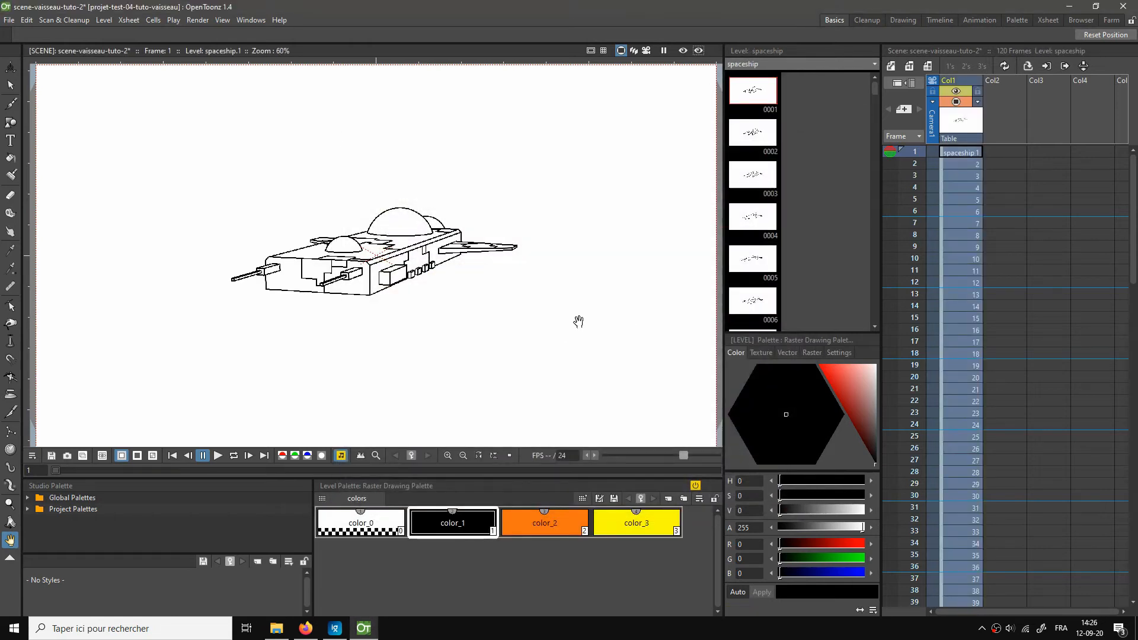
{"action": "scroll", "coordinate": [525, 326], "scroll_direction": "down", "scroll_amount": 1}
{"action": "right_click", "coordinate": [521, 296]}
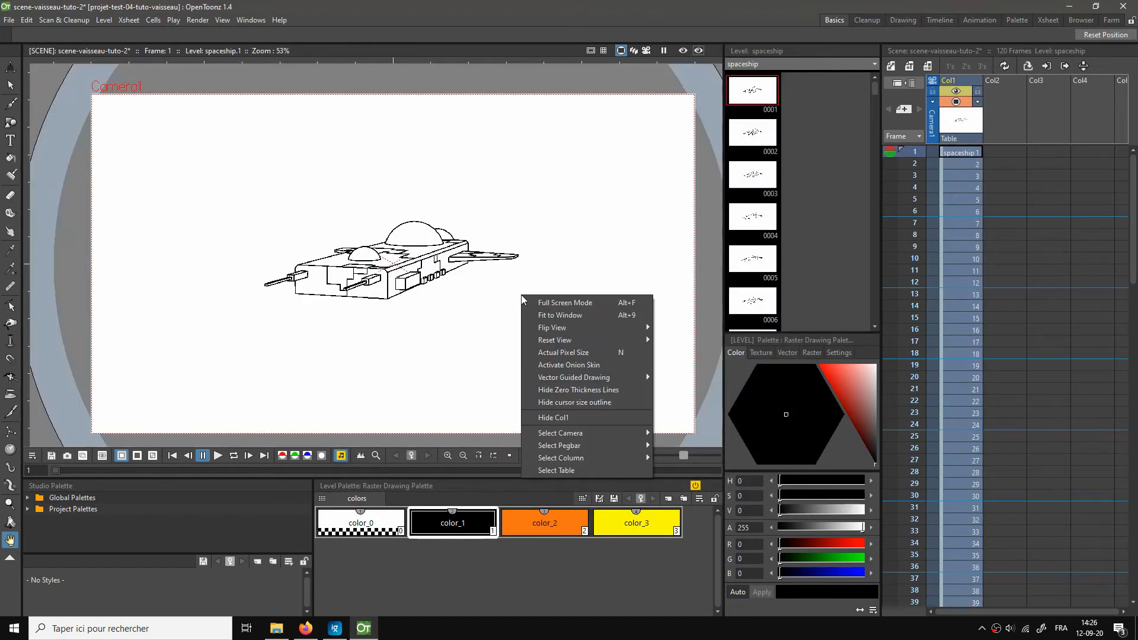
{"action": "left_click", "coordinate": [566, 316]}
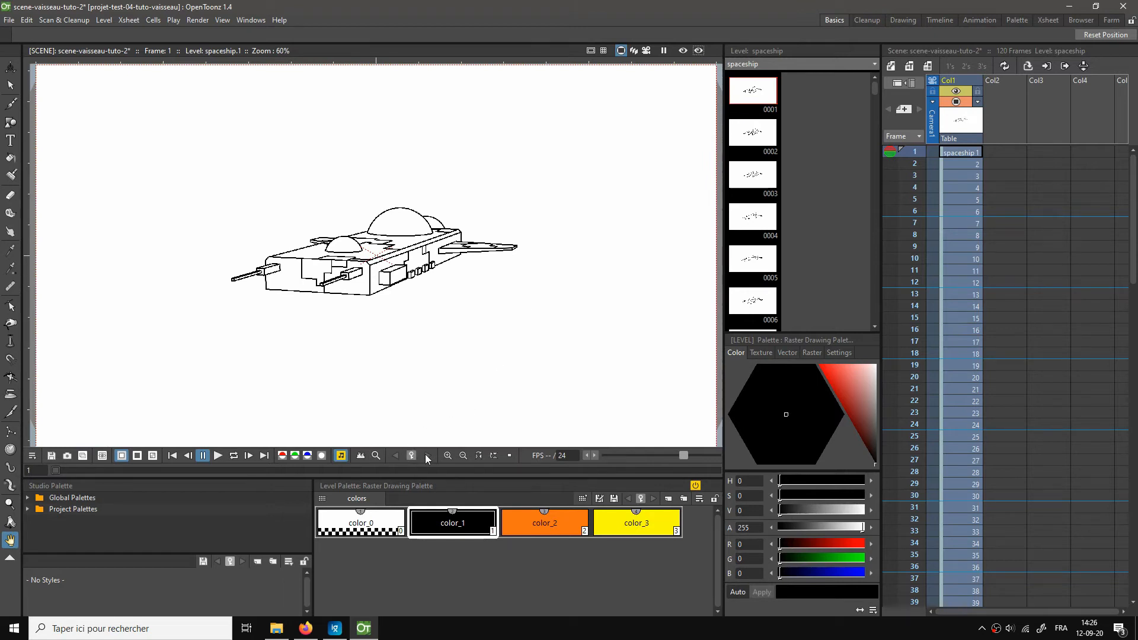
Step: Play the spaceship animation in a loop and view it full screen, fitted to the window
{"action": "left_click", "coordinate": [233, 455]}
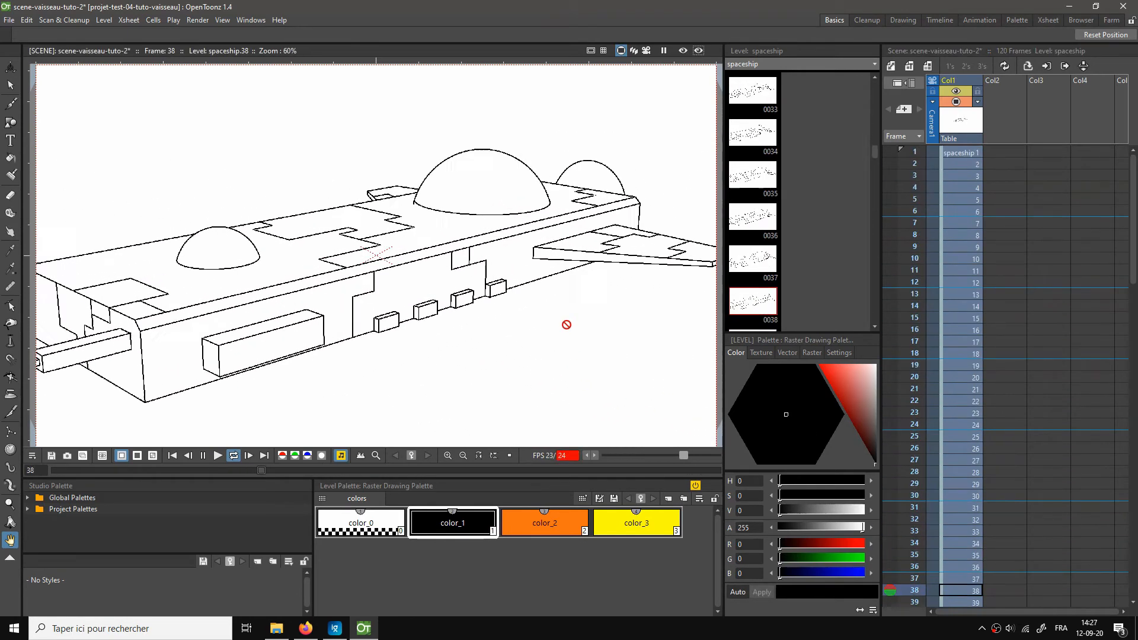
{"action": "right_click", "coordinate": [567, 328]}
{"action": "left_click", "coordinate": [593, 333]}
{"action": "right_click", "coordinate": [610, 305]}
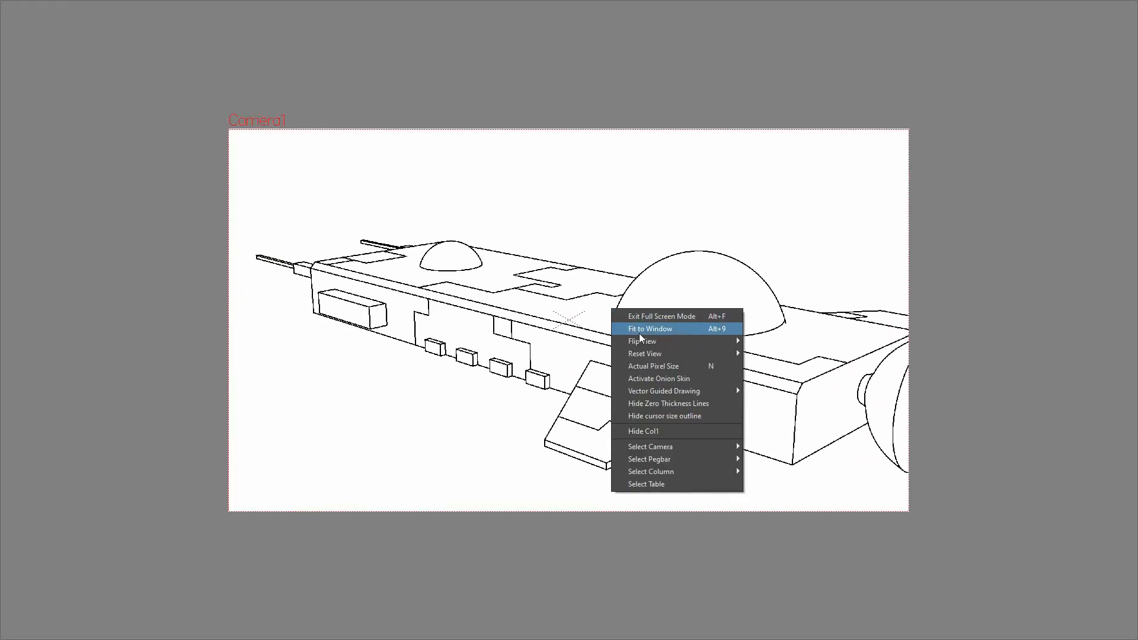
{"action": "left_click", "coordinate": [627, 328]}
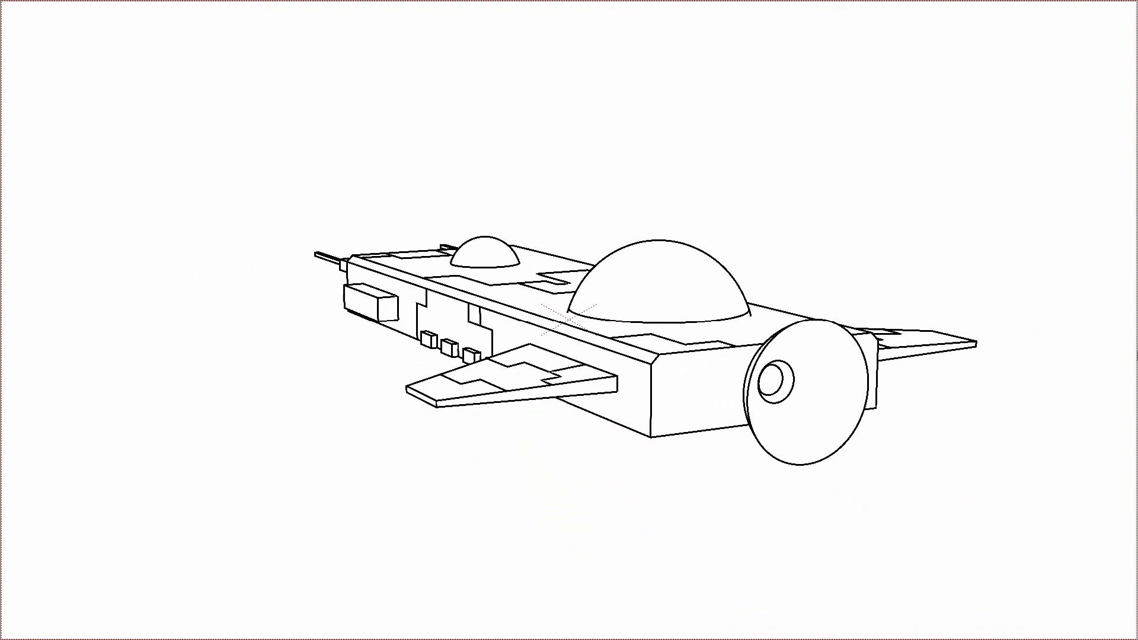
Step: Exit full-screen mode, fit the camera frame to the window and stop the looped playback
{"action": "right_click", "coordinate": [890, 253]}
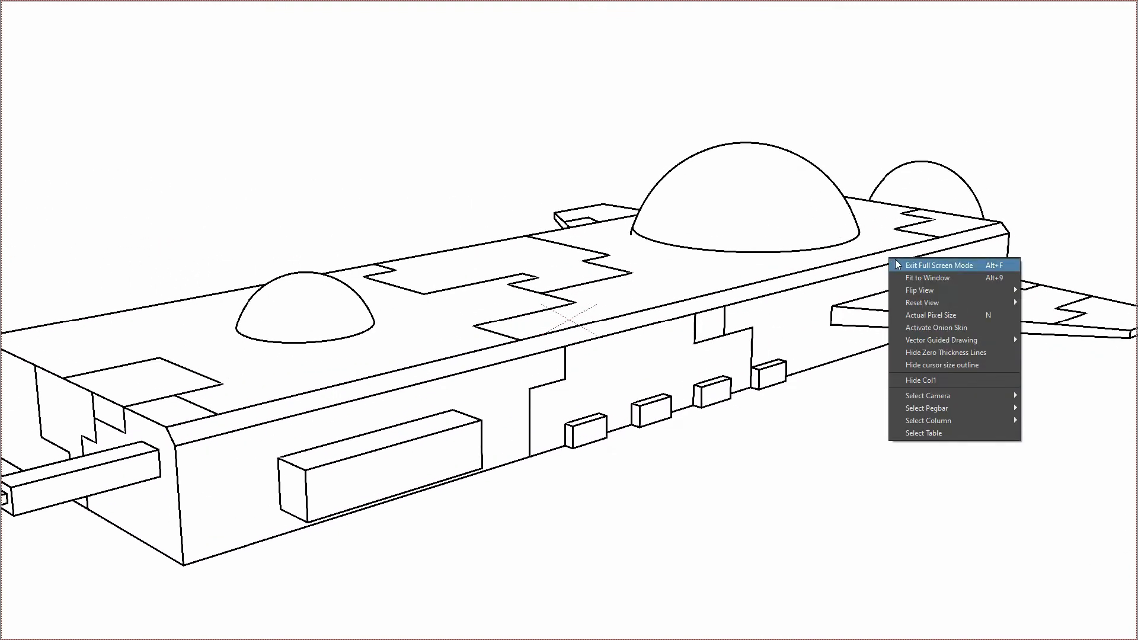
{"action": "left_click", "coordinate": [895, 260]}
{"action": "right_click", "coordinate": [599, 265]}
{"action": "left_click", "coordinate": [628, 289]}
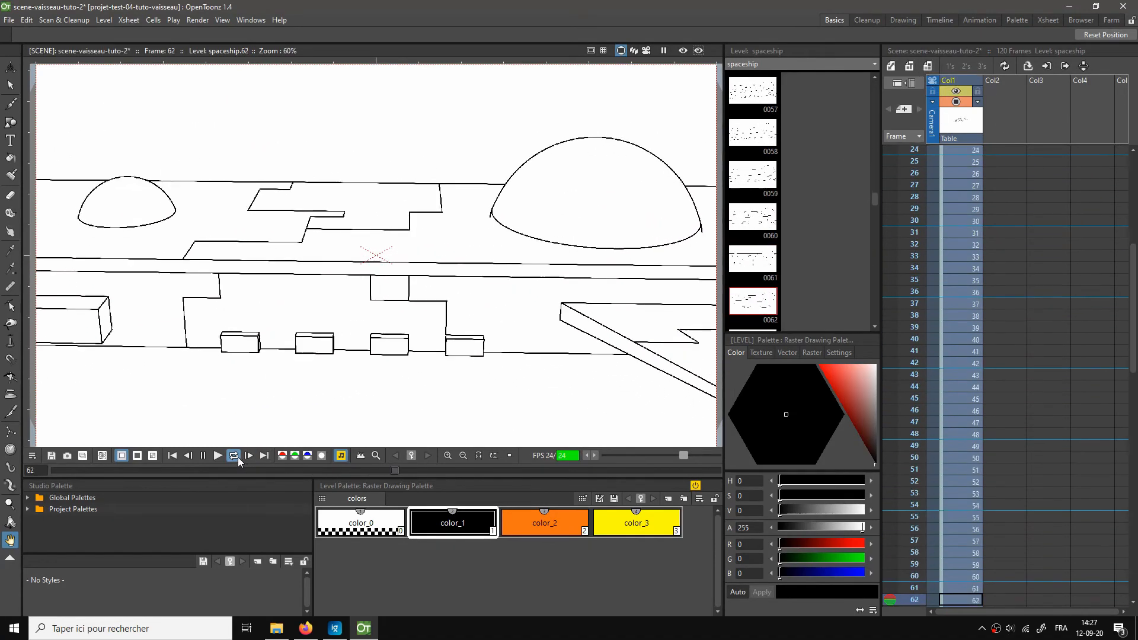
{"action": "left_click", "coordinate": [203, 455]}
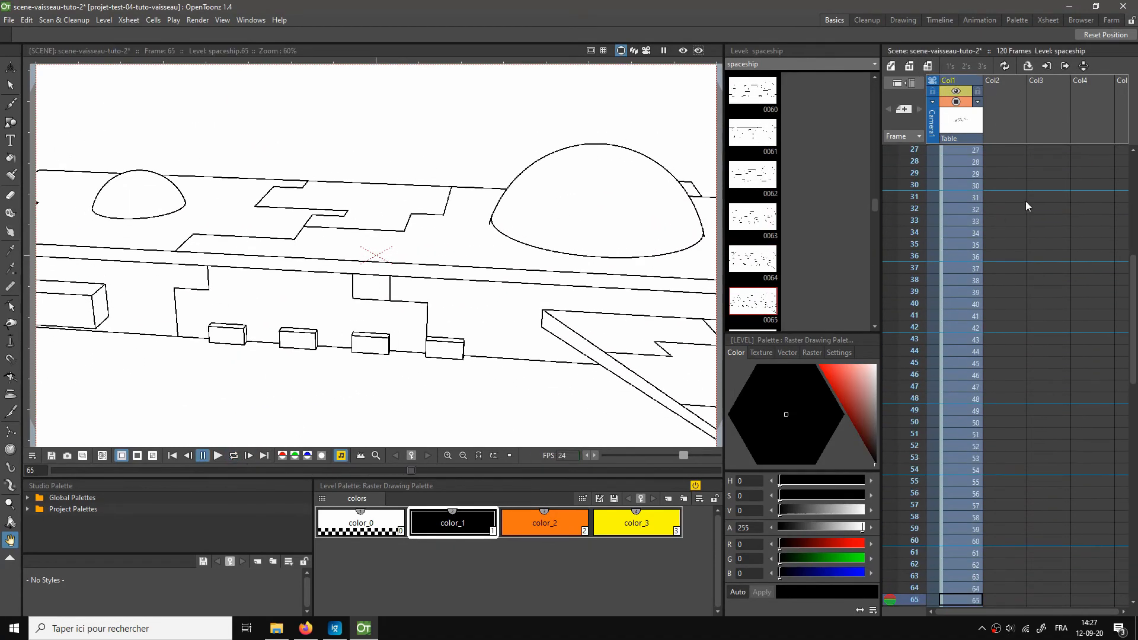
{"action": "left_click", "coordinate": [1000, 149]}
{"action": "right_click", "coordinate": [1000, 150]}
{"action": "left_click", "coordinate": [995, 175]}
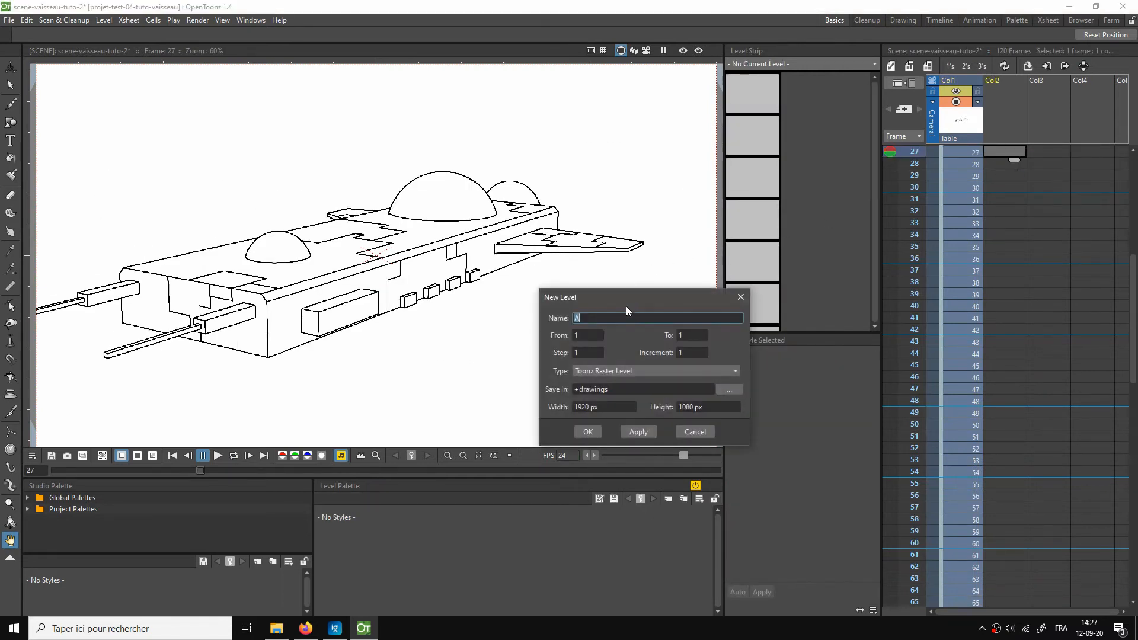
{"action": "left_click", "coordinate": [639, 372]}
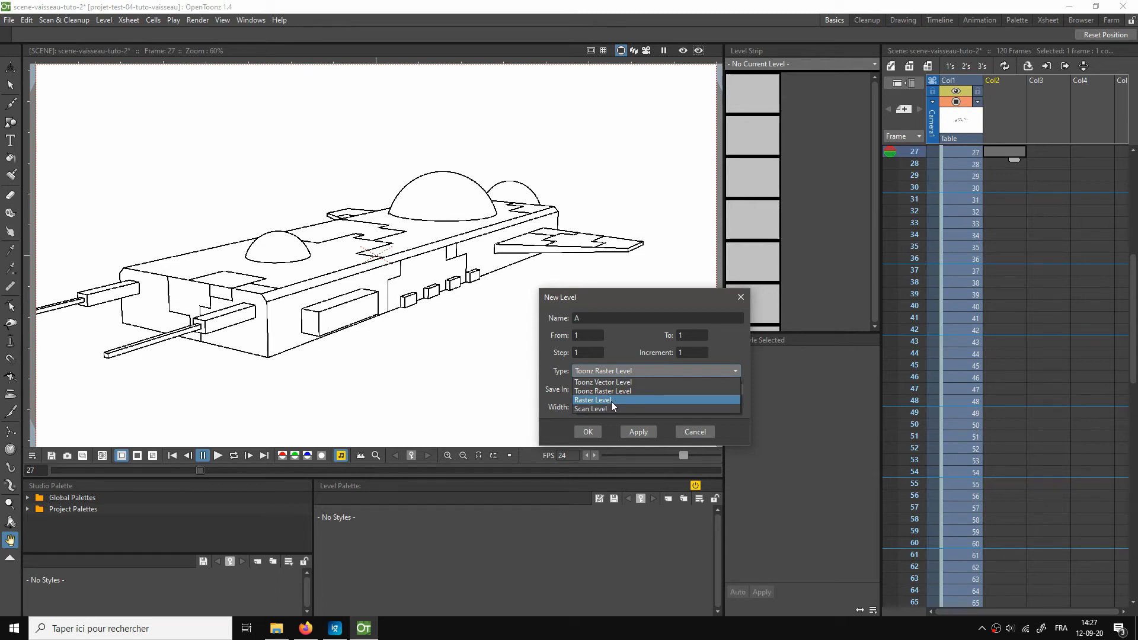
{"action": "left_click", "coordinate": [739, 299]}
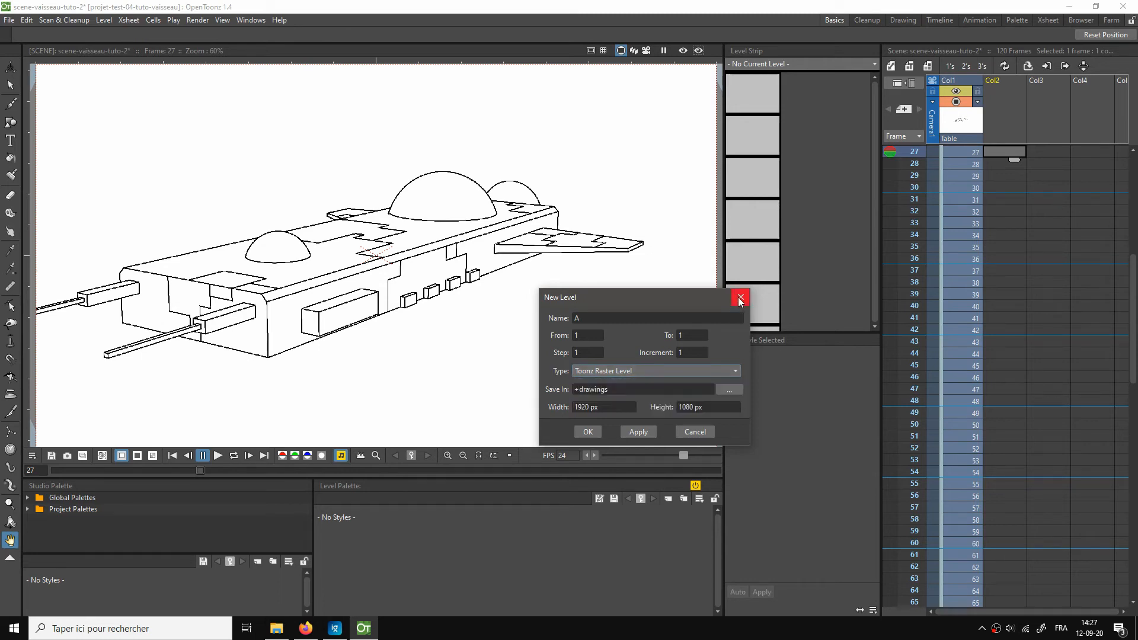
{"action": "left_click", "coordinate": [685, 436]}
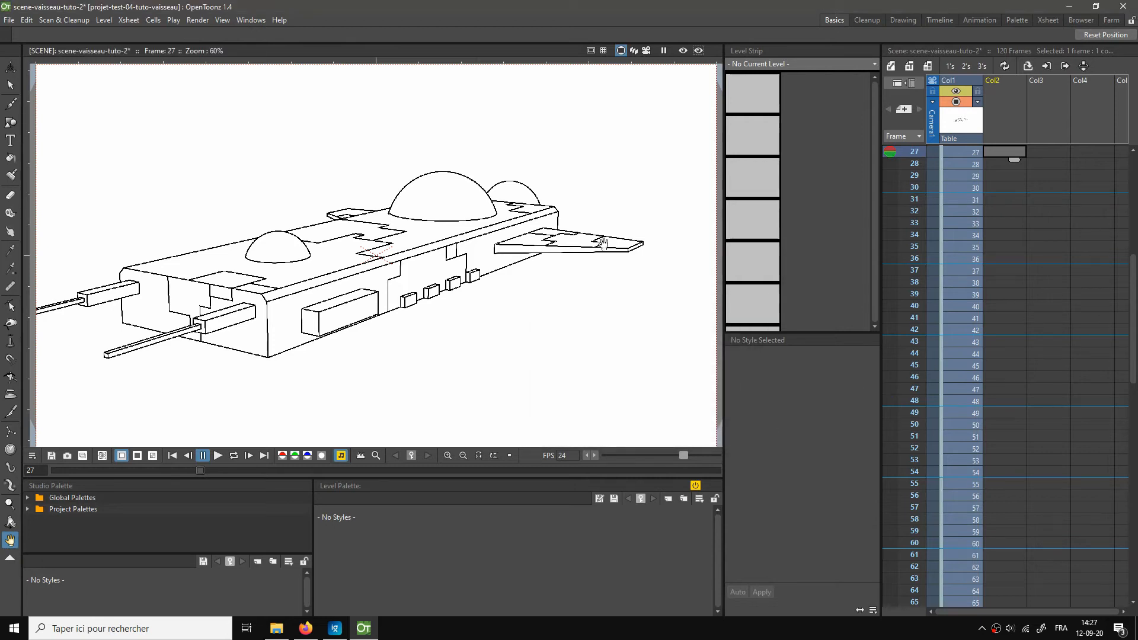
Step: View the spaceship animation in full-screen mode with the camera frame fitted to the window
{"action": "right_click", "coordinate": [470, 261]}
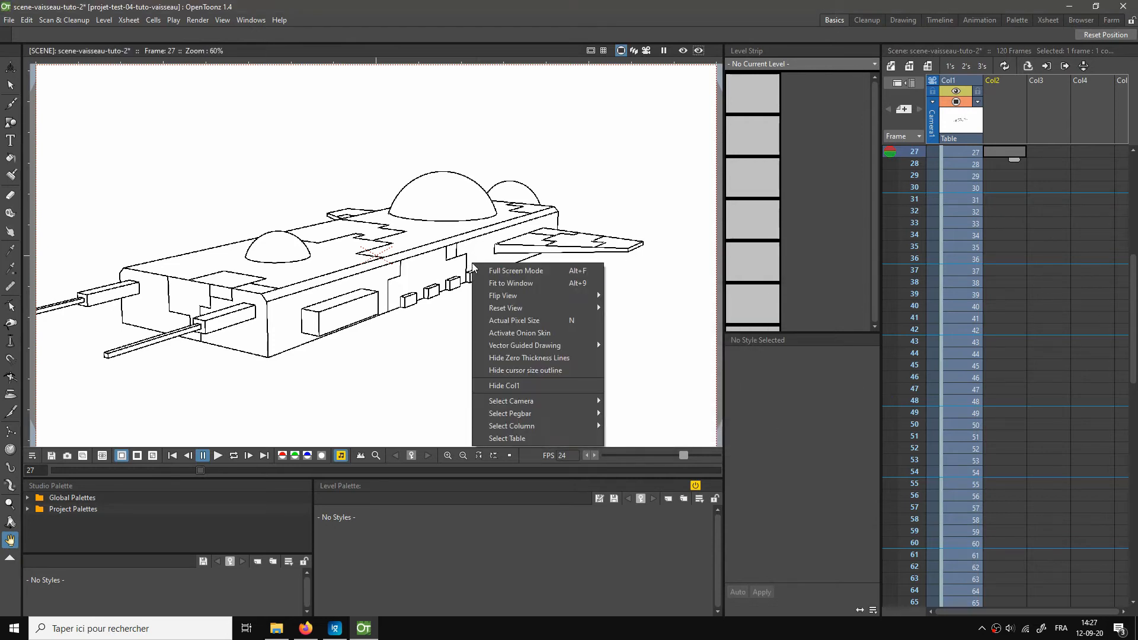
{"action": "left_click", "coordinate": [602, 268]}
{"action": "right_click", "coordinate": [605, 264]}
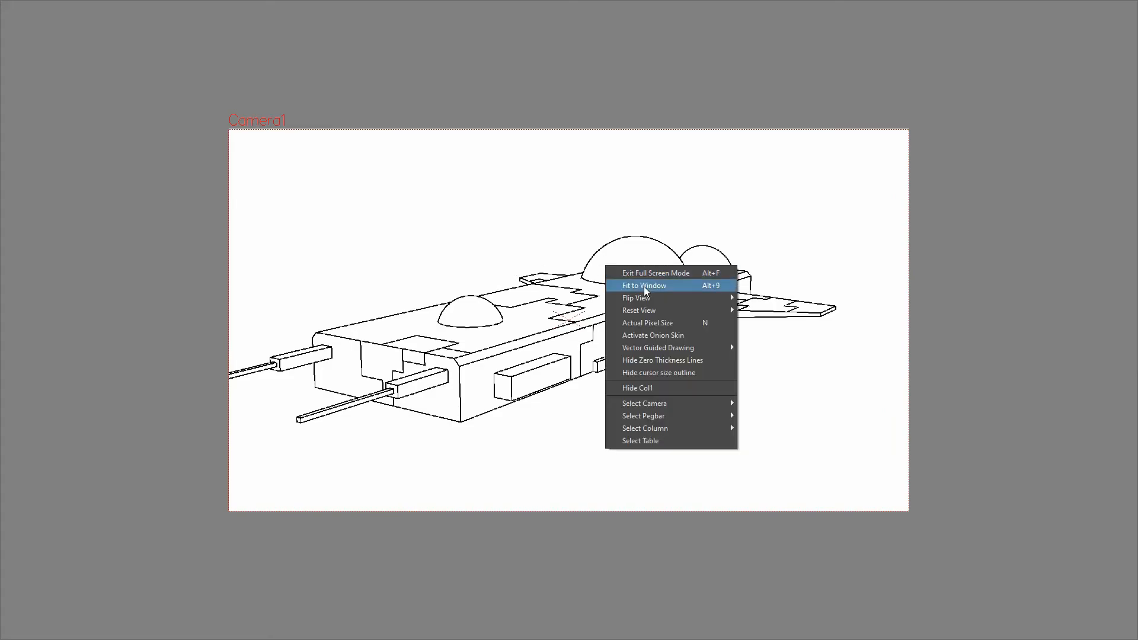
{"action": "left_click", "coordinate": [643, 286]}
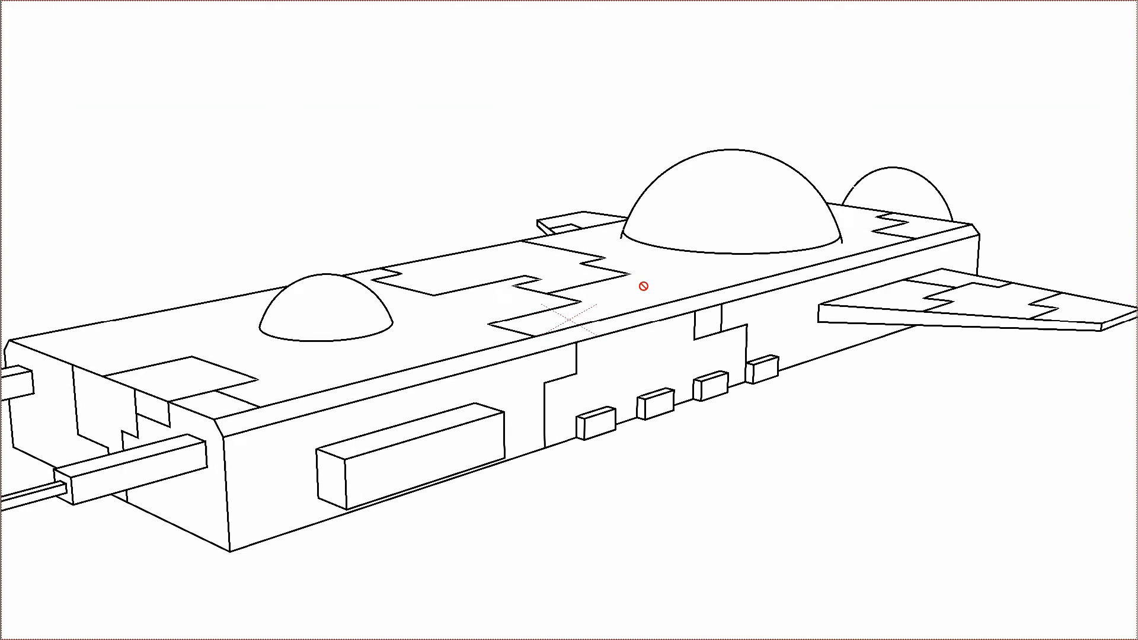
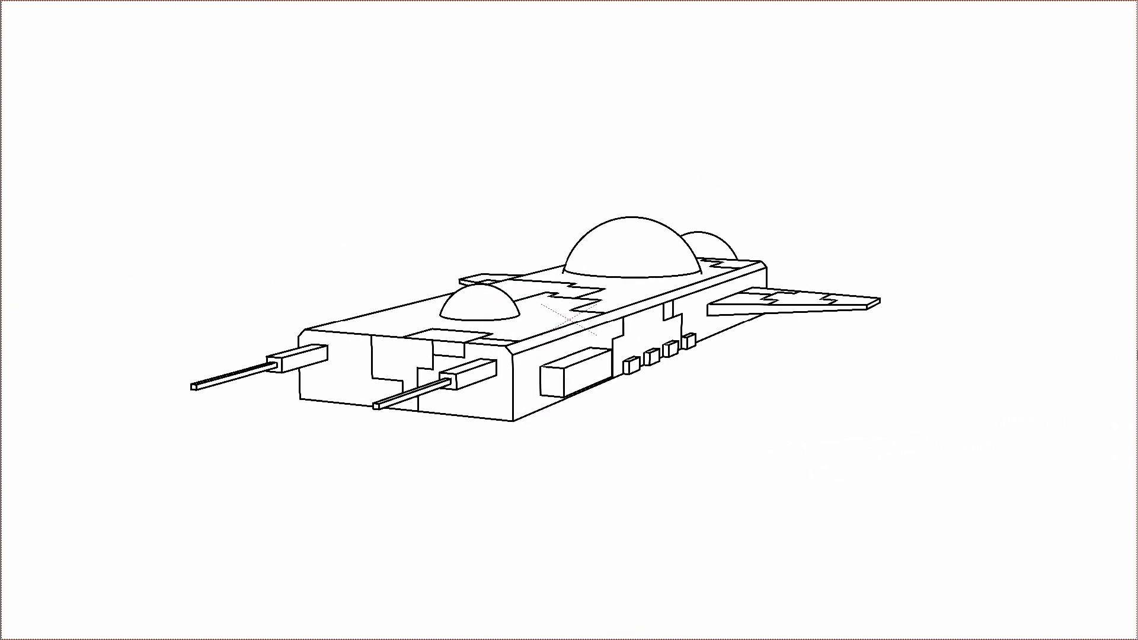
Step: Leave full-screen mode, fit the camera frame to the window and stop the looped playback
{"action": "key", "text": "Escape"}
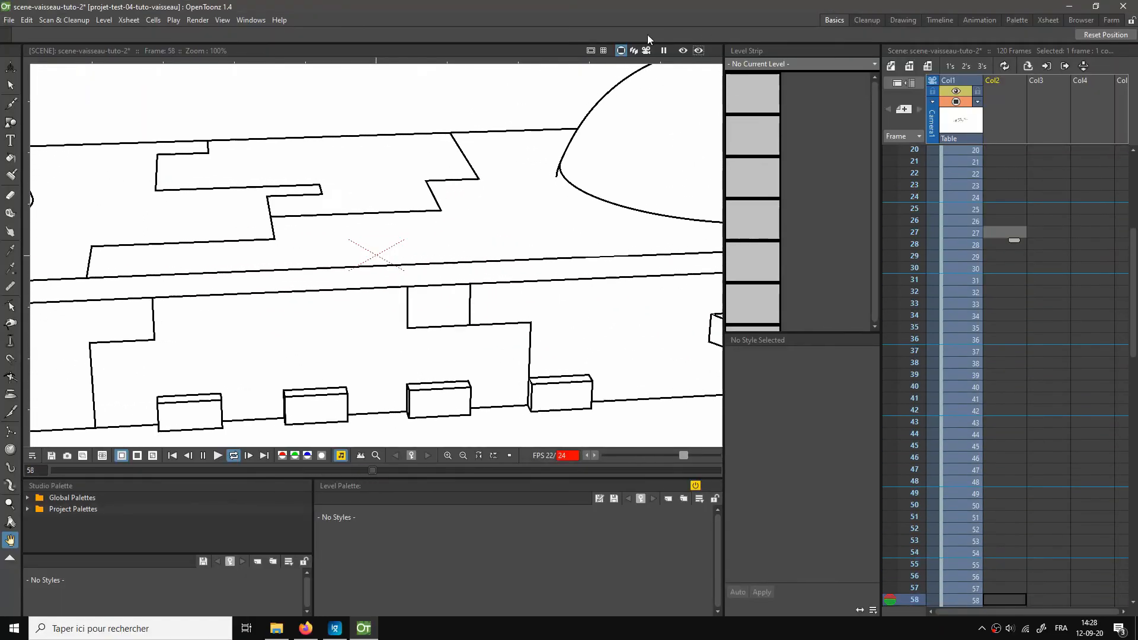
{"action": "right_click", "coordinate": [396, 218]}
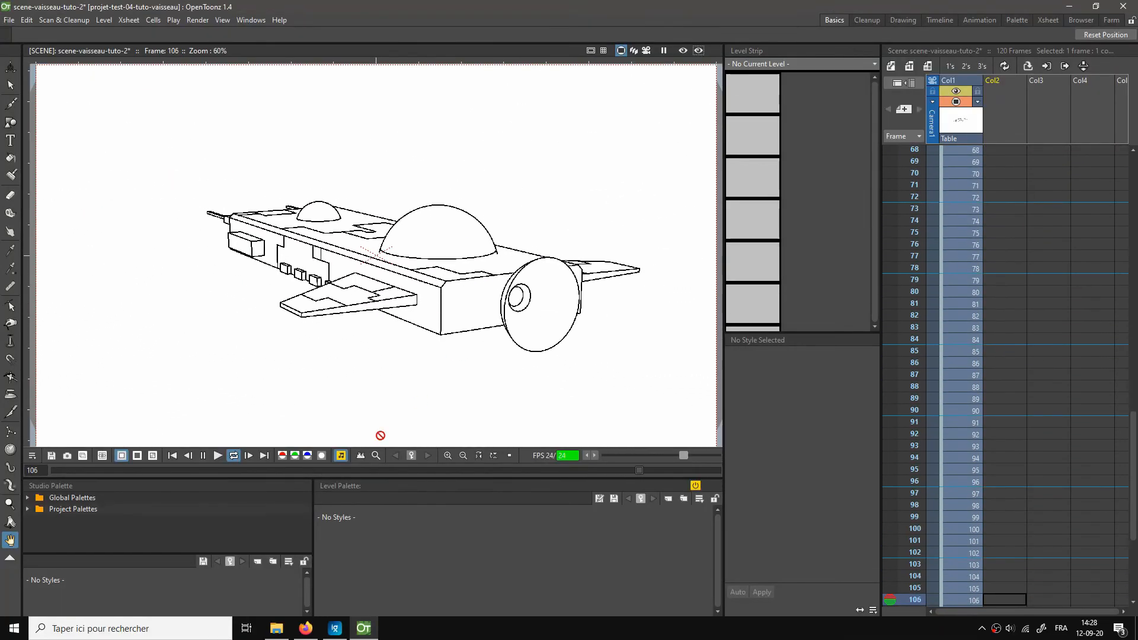
{"action": "left_click", "coordinate": [233, 455]}
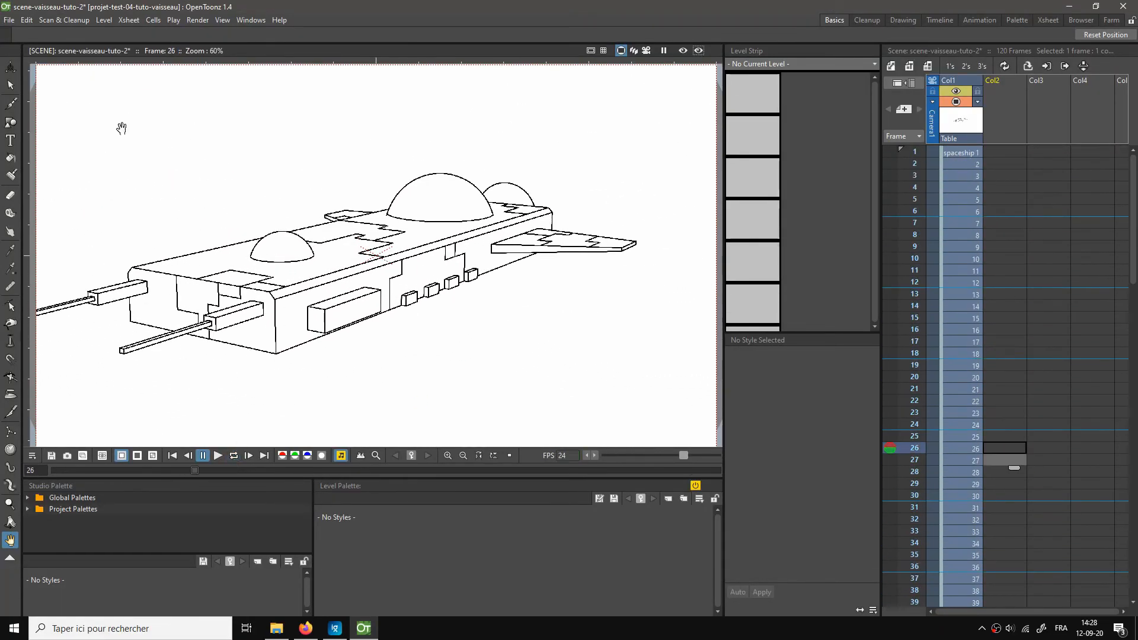
Step: Quit OpenToonz and discard the changes made to the current scene
{"action": "left_click", "coordinate": [9, 21]}
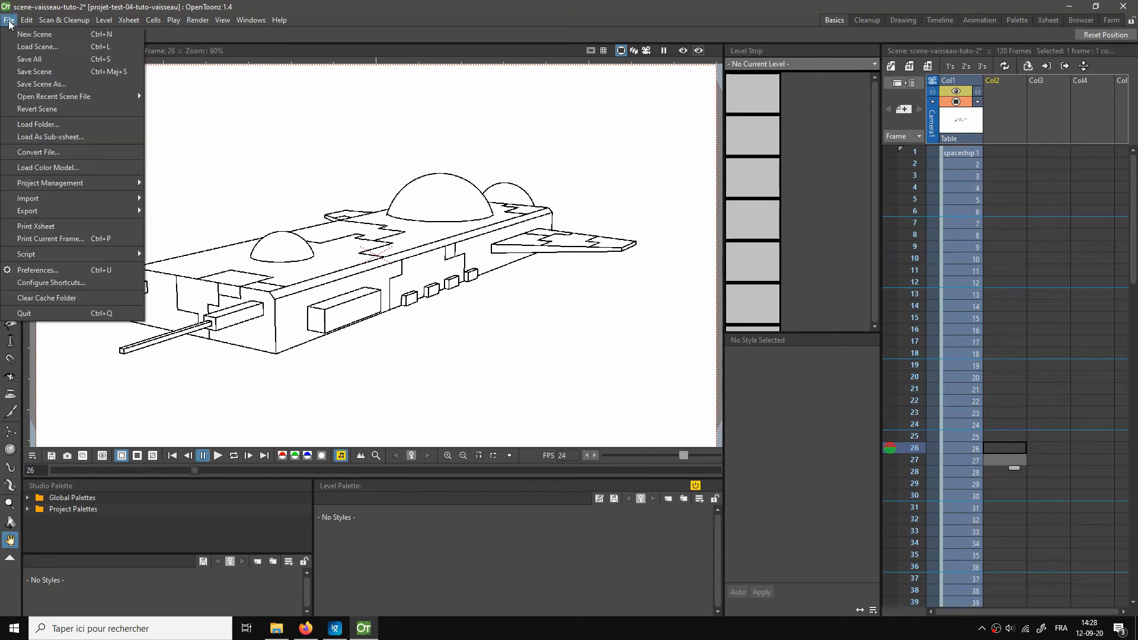
{"action": "left_click", "coordinate": [14, 314]}
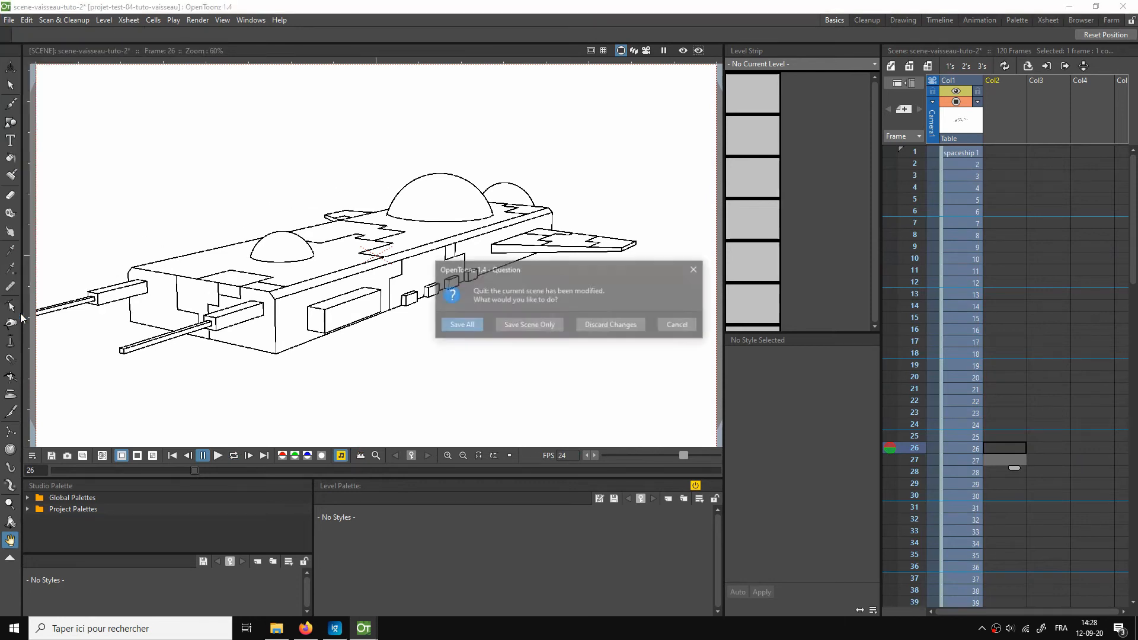
{"action": "left_click", "coordinate": [606, 324]}
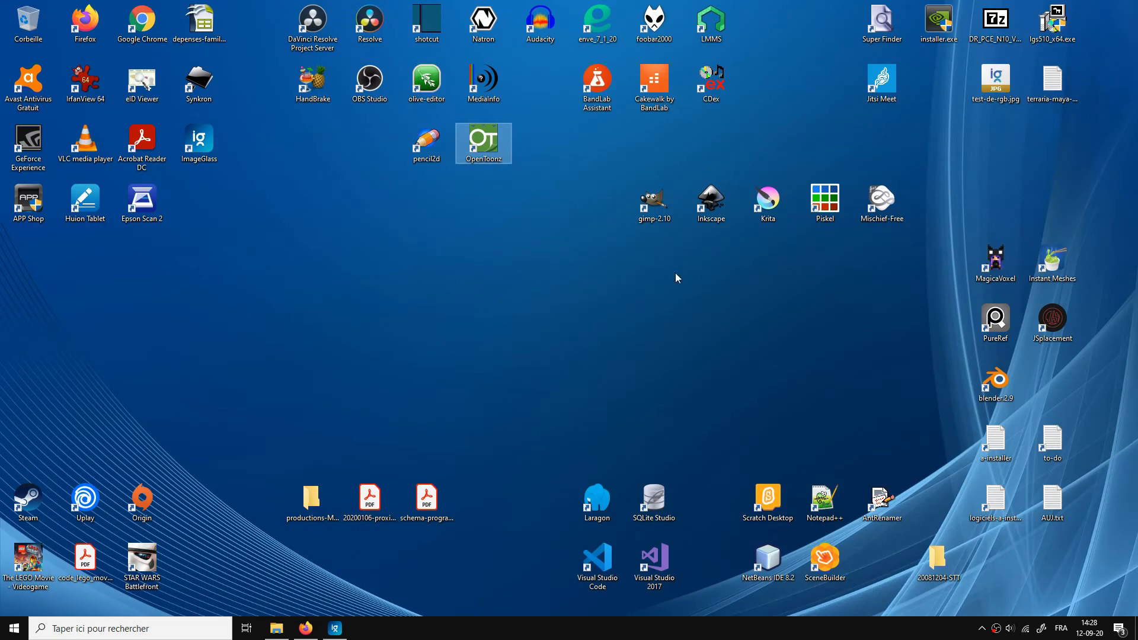
{"action": "left_click", "coordinate": [578, 316]}
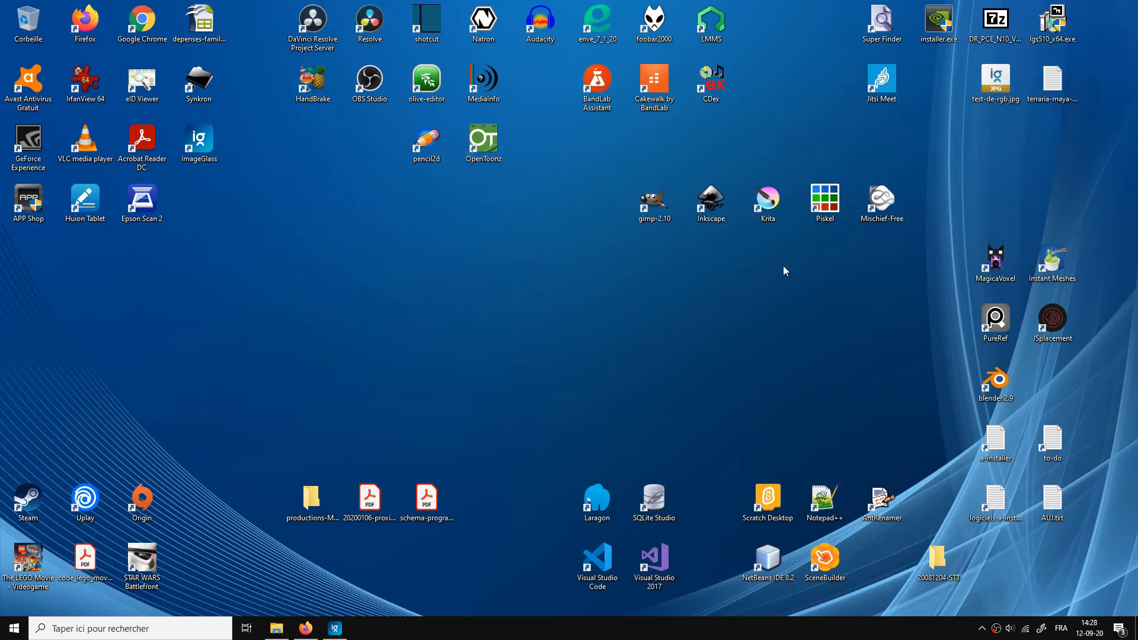
Step: Launch Krita and create a new custom document of 1920 x 1080 px in 8-bit RGB/Alpha
{"action": "left_click", "coordinate": [768, 212]}
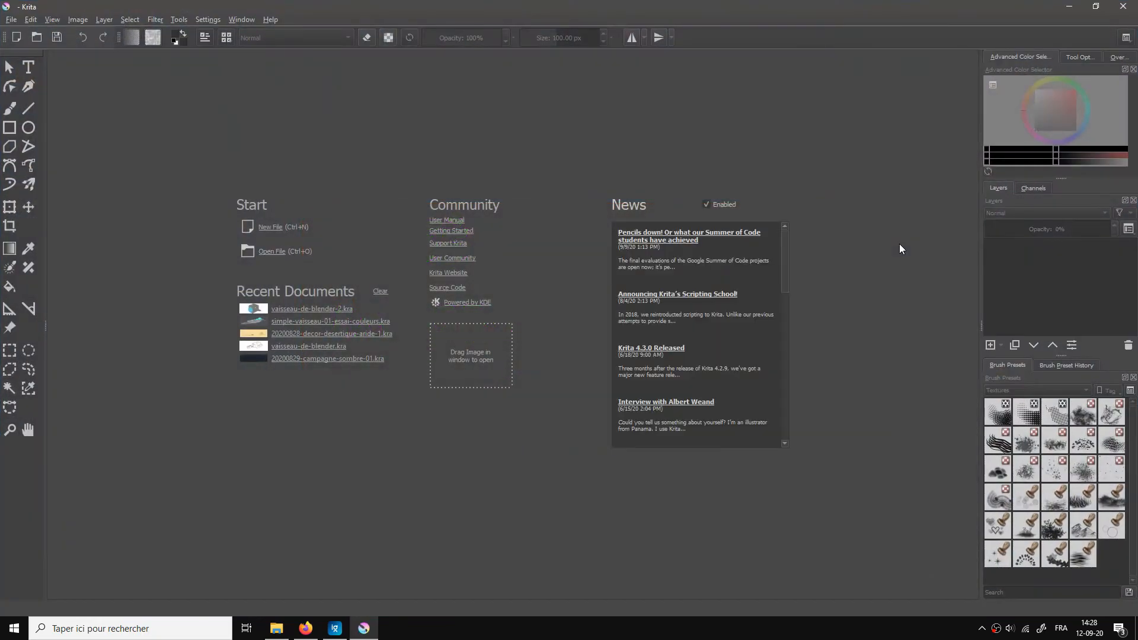
{"action": "left_click", "coordinate": [271, 227]}
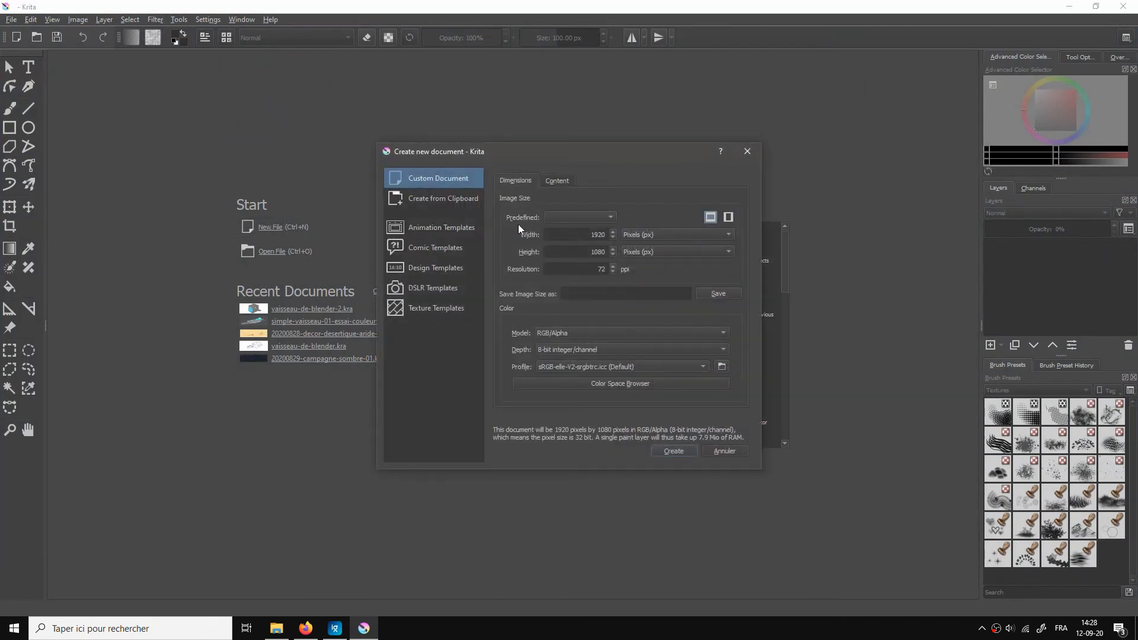
{"action": "left_click", "coordinate": [674, 451]}
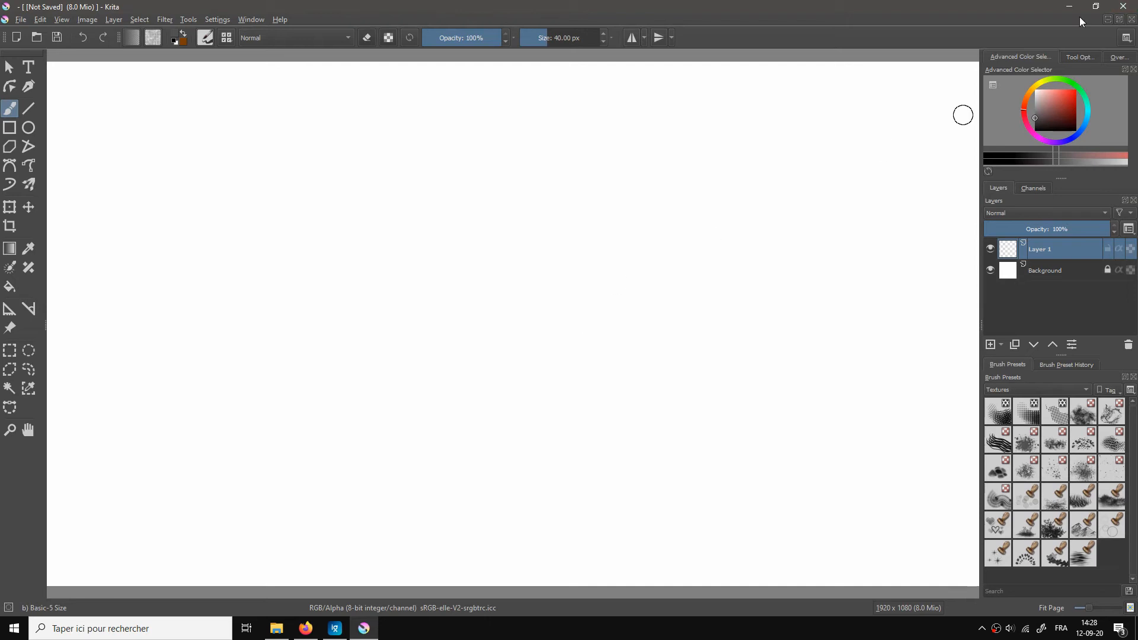
Step: Switch to the Animation workspace and enlarge the timeline area so that the layer rows fit
{"action": "left_click", "coordinate": [1127, 37]}
{"action": "left_click", "coordinate": [1007, 74]}
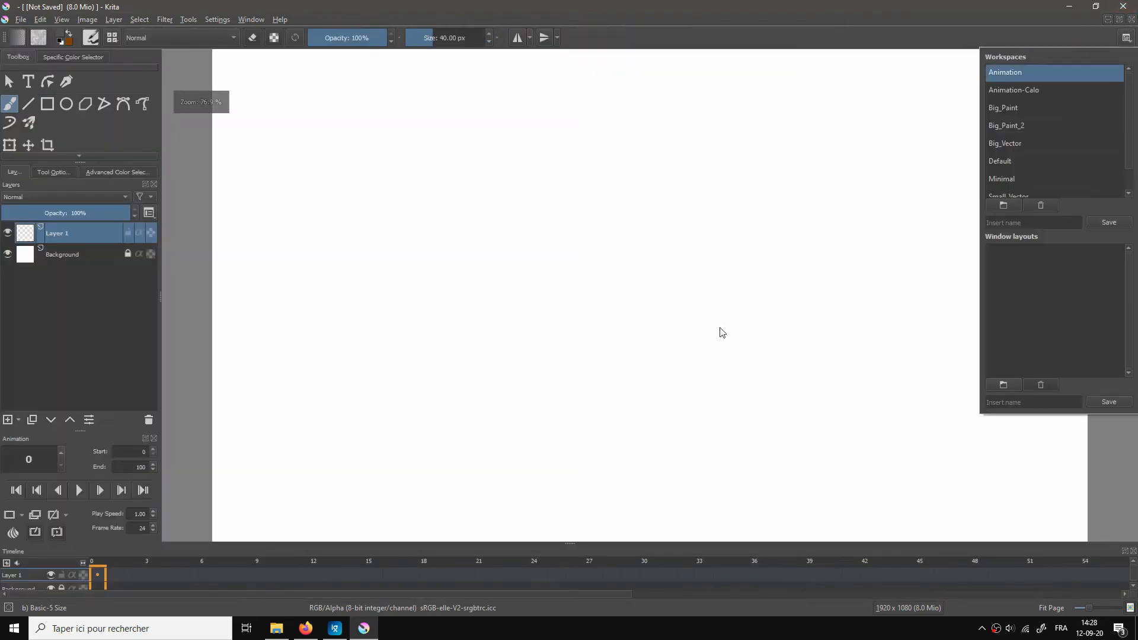
{"action": "left_click", "coordinate": [375, 9]}
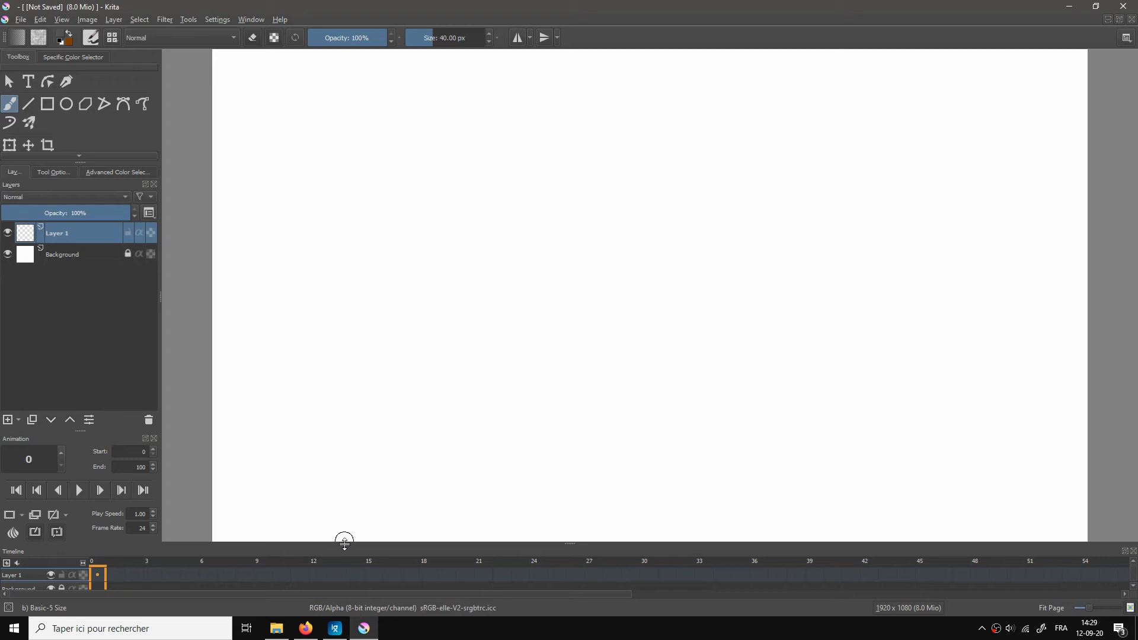
{"action": "left_click_drag", "start_coordinate": [345, 542], "coordinate": [349, 478]}
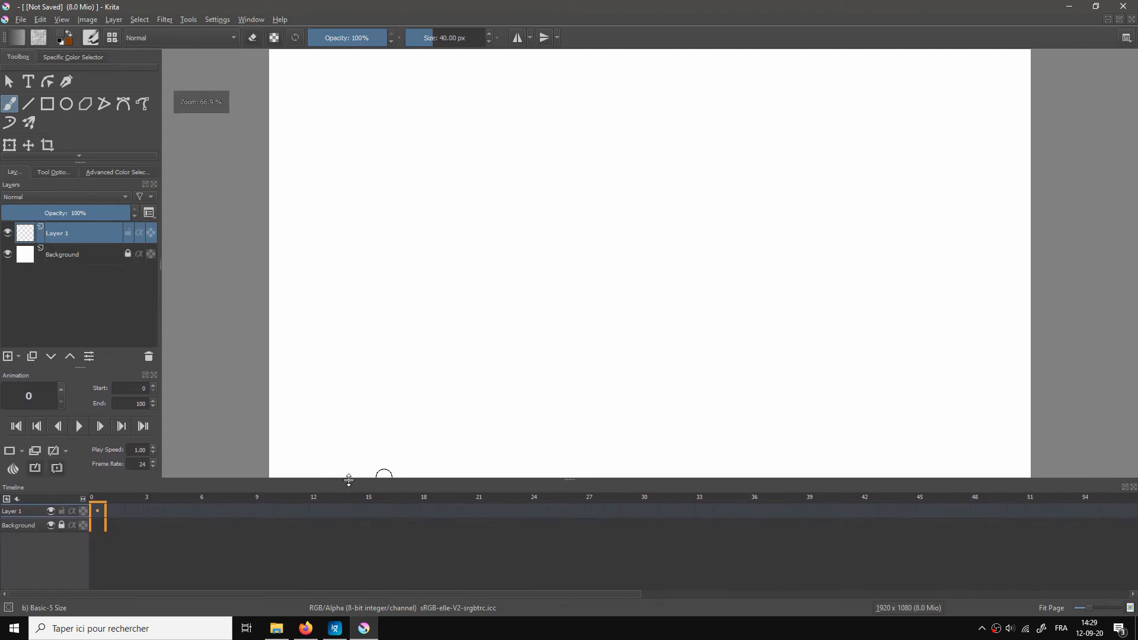
Step: Start importing animation frames and browse to blender-projects, 20200906-vaisseau-vers-opentoonz, rendu-tuto-2 on drive C to add images
{"action": "left_click", "coordinate": [21, 19]}
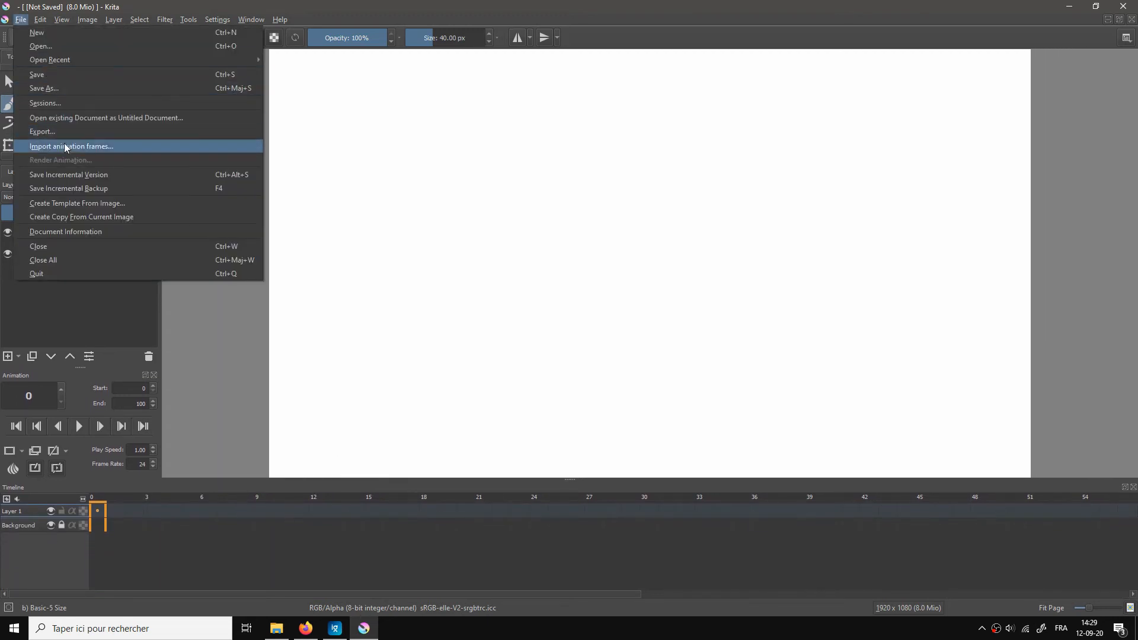
{"action": "left_click", "coordinate": [88, 147]}
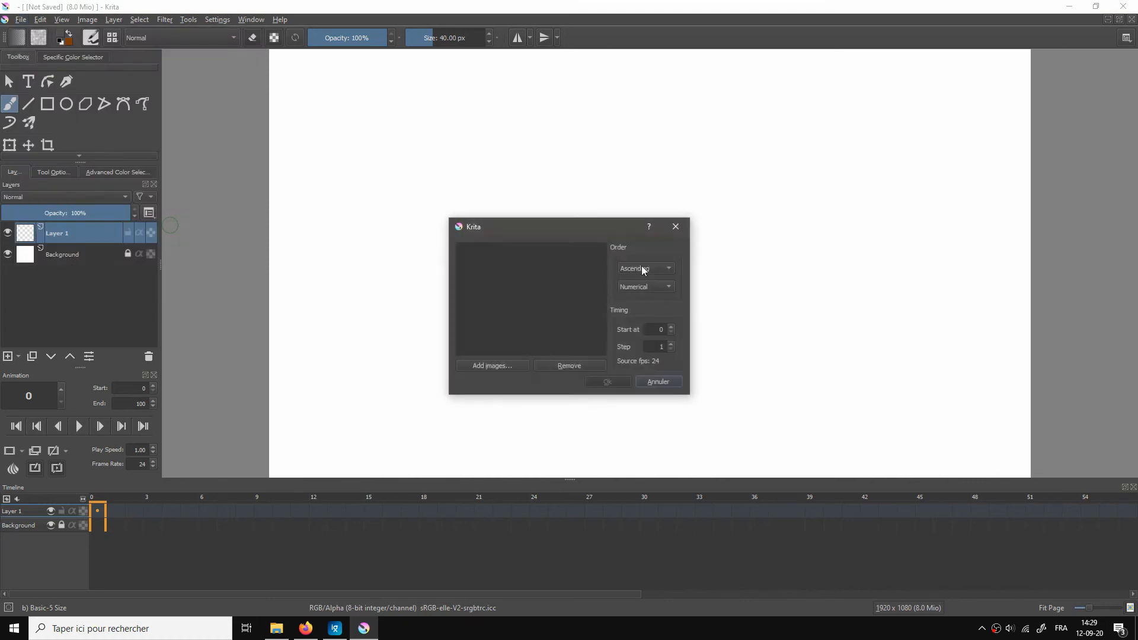
{"action": "left_click", "coordinate": [486, 367]}
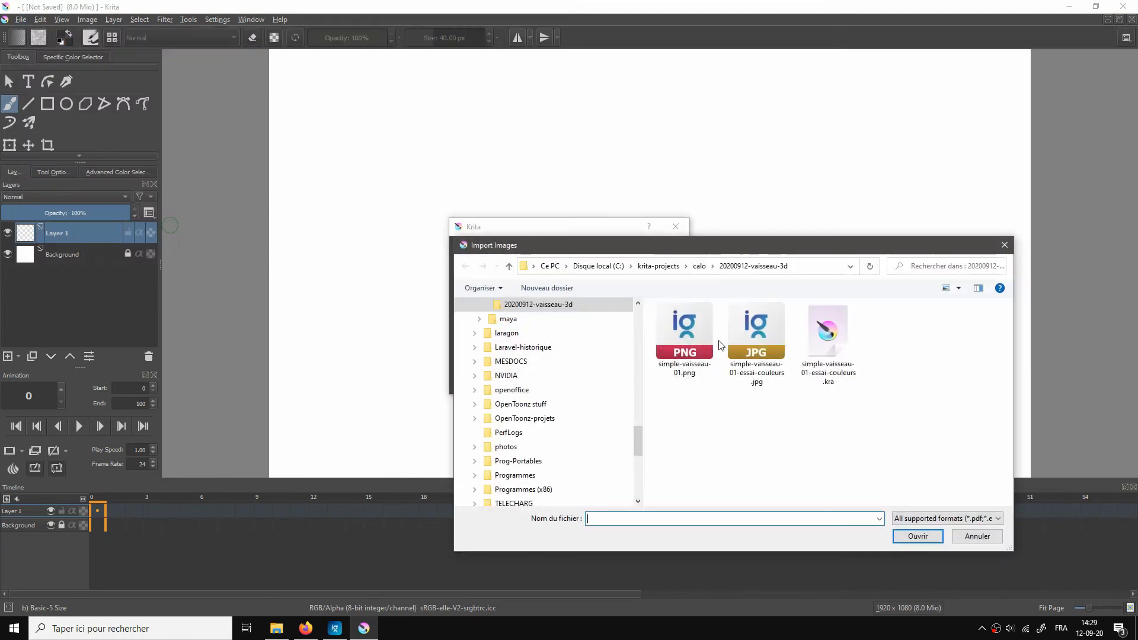
{"action": "left_click", "coordinate": [617, 266]}
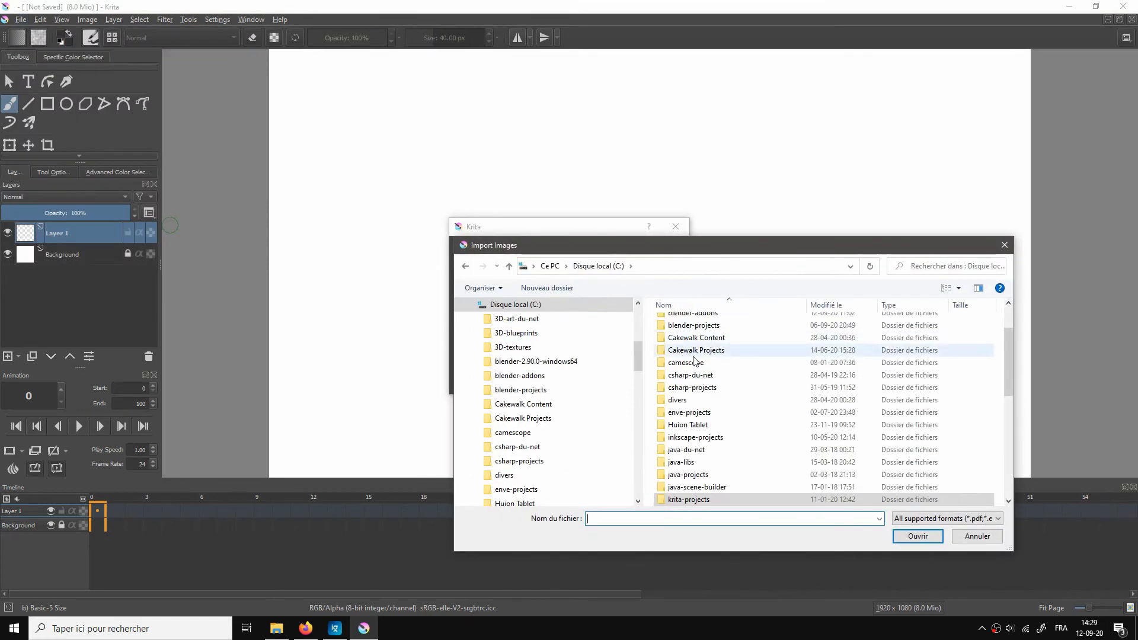
{"action": "double_click", "coordinate": [705, 384]}
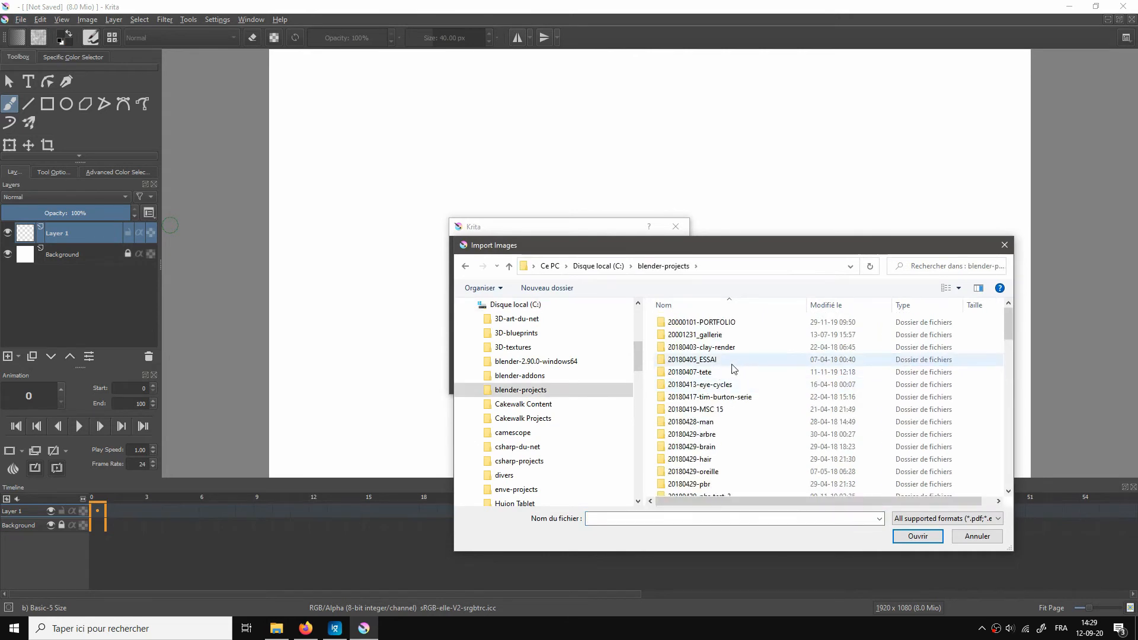
{"action": "scroll", "coordinate": [707, 386], "scroll_direction": "down", "scroll_amount": 3}
{"action": "scroll", "coordinate": [707, 386], "scroll_direction": "down", "scroll_amount": 10}
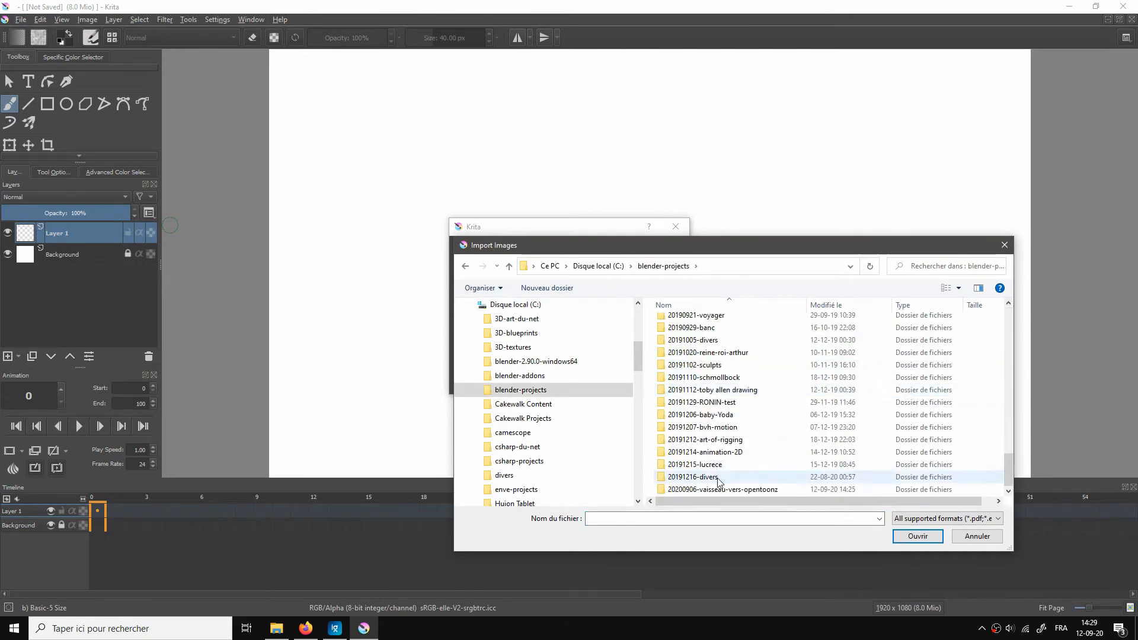
{"action": "left_click", "coordinate": [720, 490]}
{"action": "double_click", "coordinate": [719, 491]}
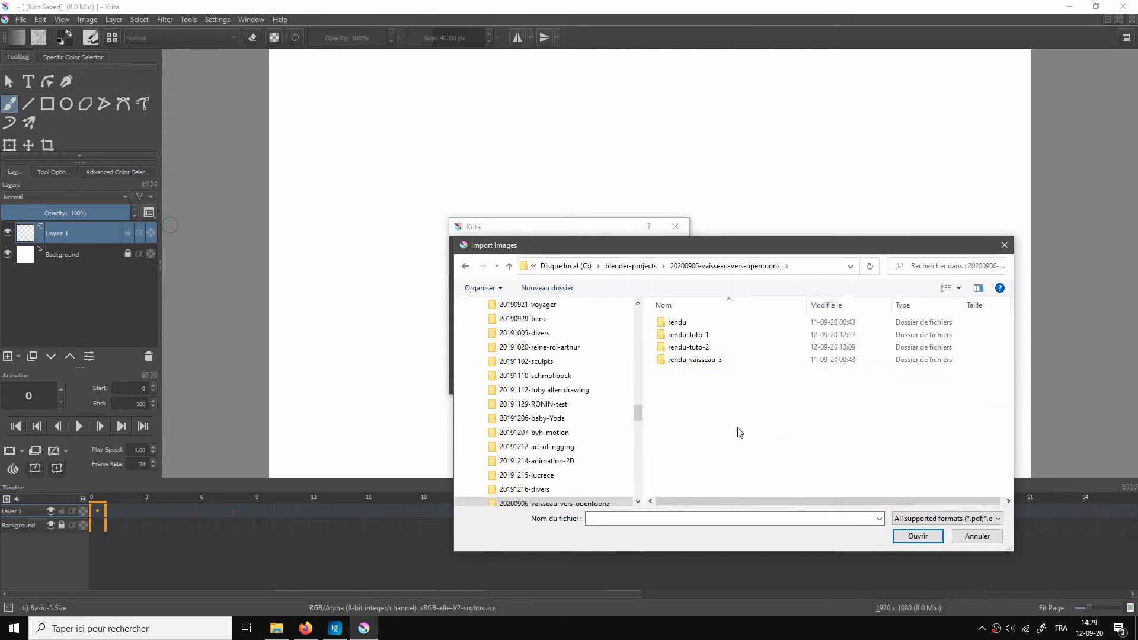
{"action": "double_click", "coordinate": [695, 347]}
Step: Show the files as a detailed list and import spaceship.0001.png to spaceship.0120.png as animation frames, starting at 0 with step 1
{"action": "left_click", "coordinate": [959, 288]}
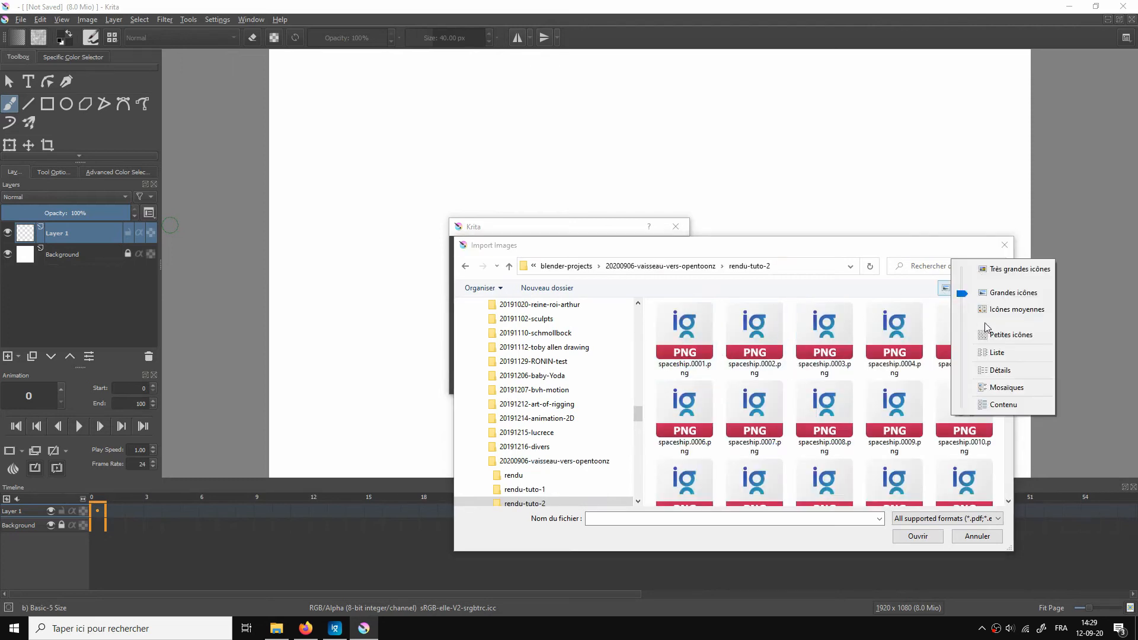
{"action": "left_click", "coordinate": [998, 371]}
{"action": "left_click", "coordinate": [698, 316]}
{"action": "scroll", "coordinate": [746, 427], "scroll_direction": "down", "scroll_amount": 19}
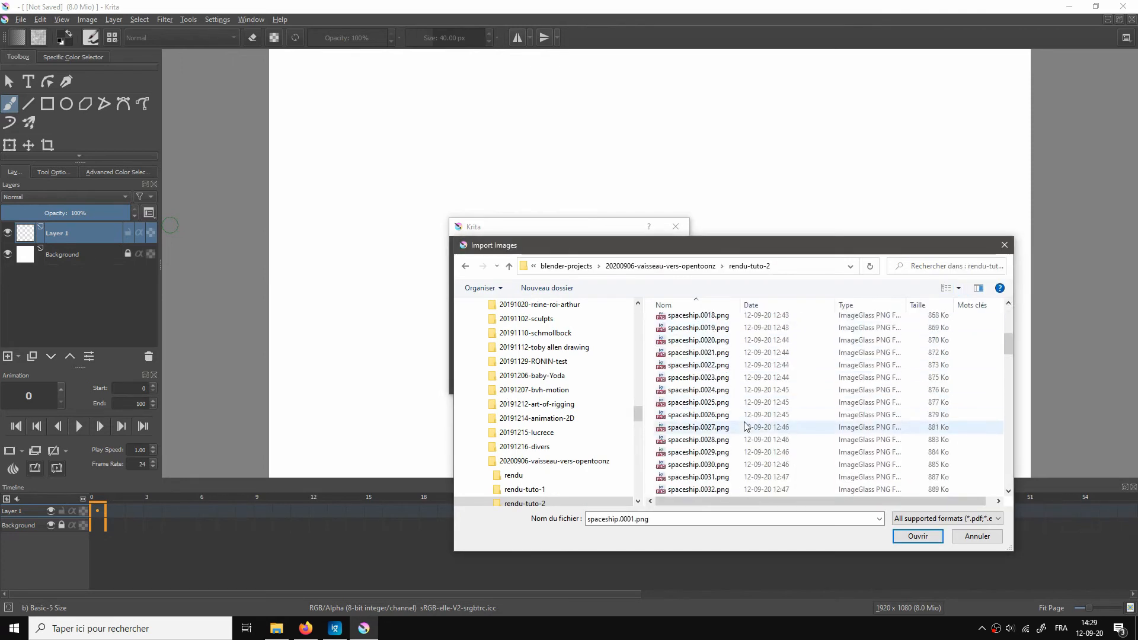
{"action": "scroll", "coordinate": [745, 427], "scroll_direction": "down", "scroll_amount": 16}
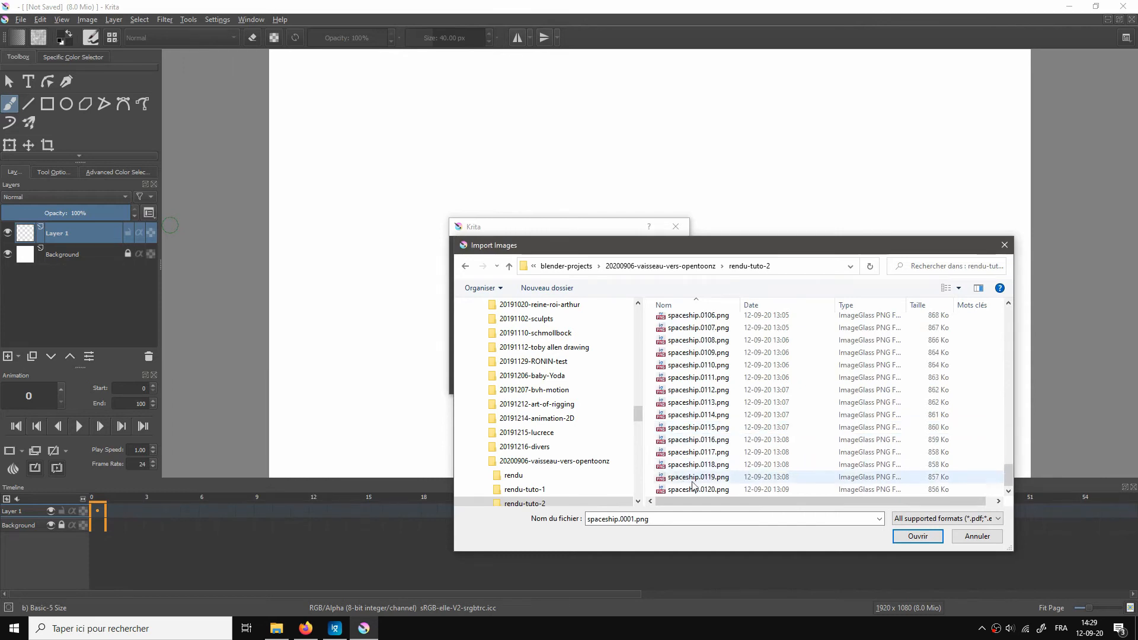
{"action": "left_click", "coordinate": [709, 490], "text": "shift"}
{"action": "left_click", "coordinate": [917, 536]}
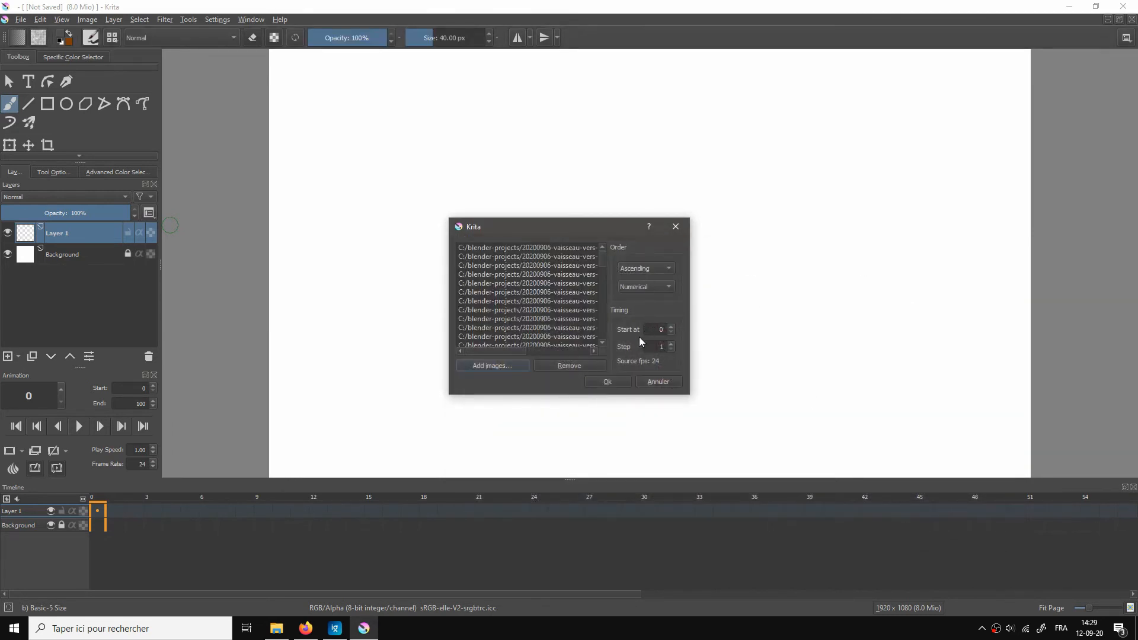
{"action": "left_click", "coordinate": [617, 385]}
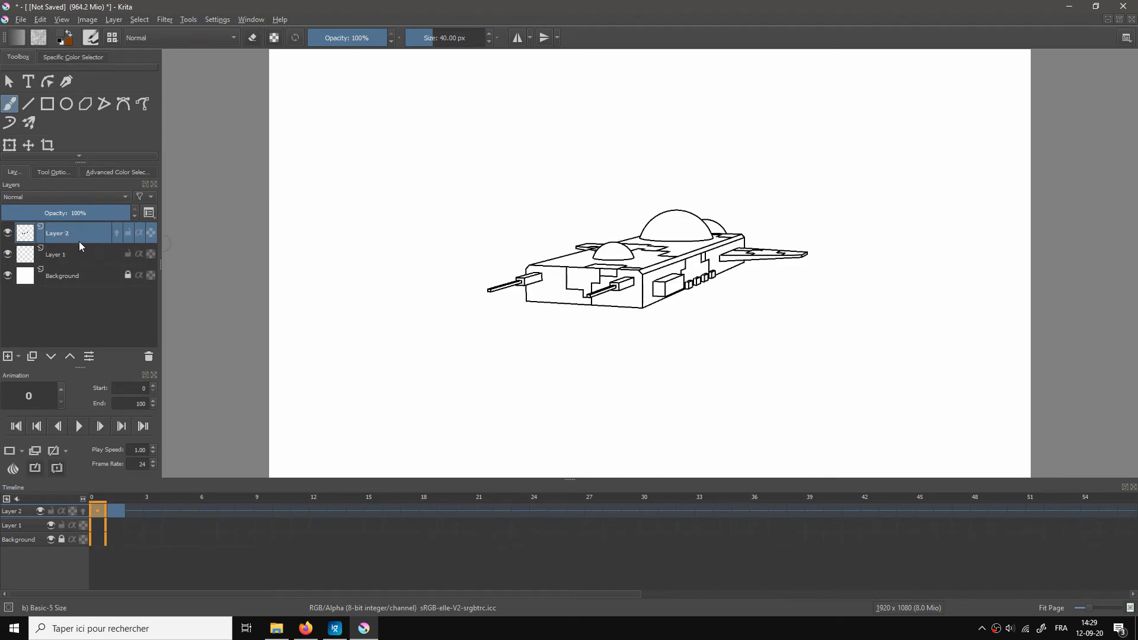
Step: Rename the layer holding the imported spaceship frames as "traits"
{"action": "double_click", "coordinate": [64, 234]}
{"action": "type", "text": "t"}
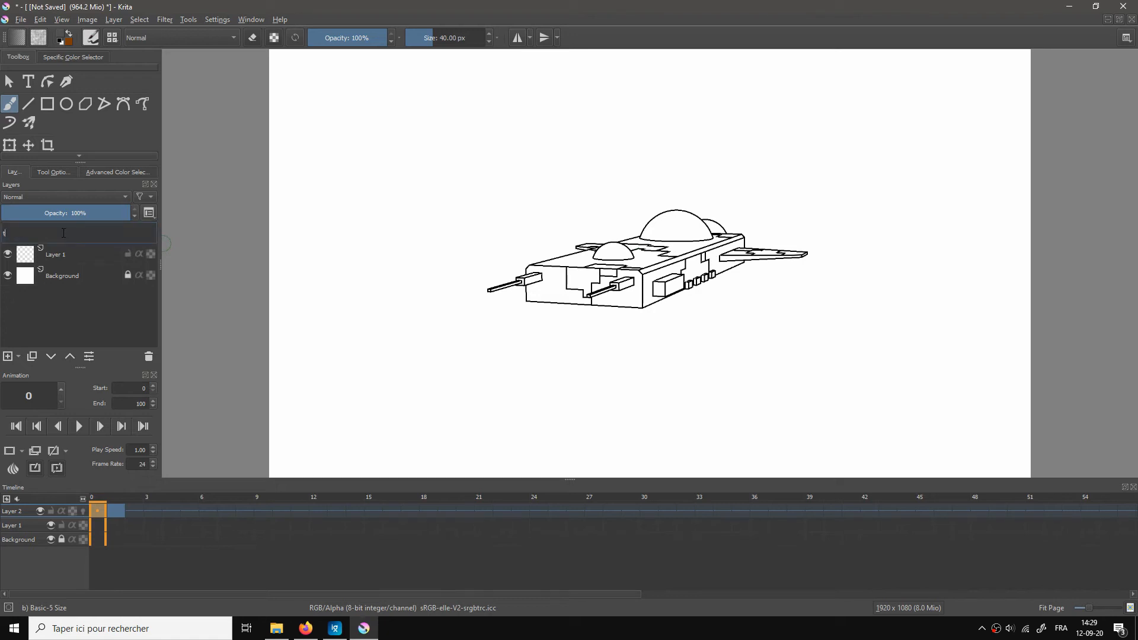
{"action": "type", "text": "raits"}
{"action": "key", "text": "Return"}
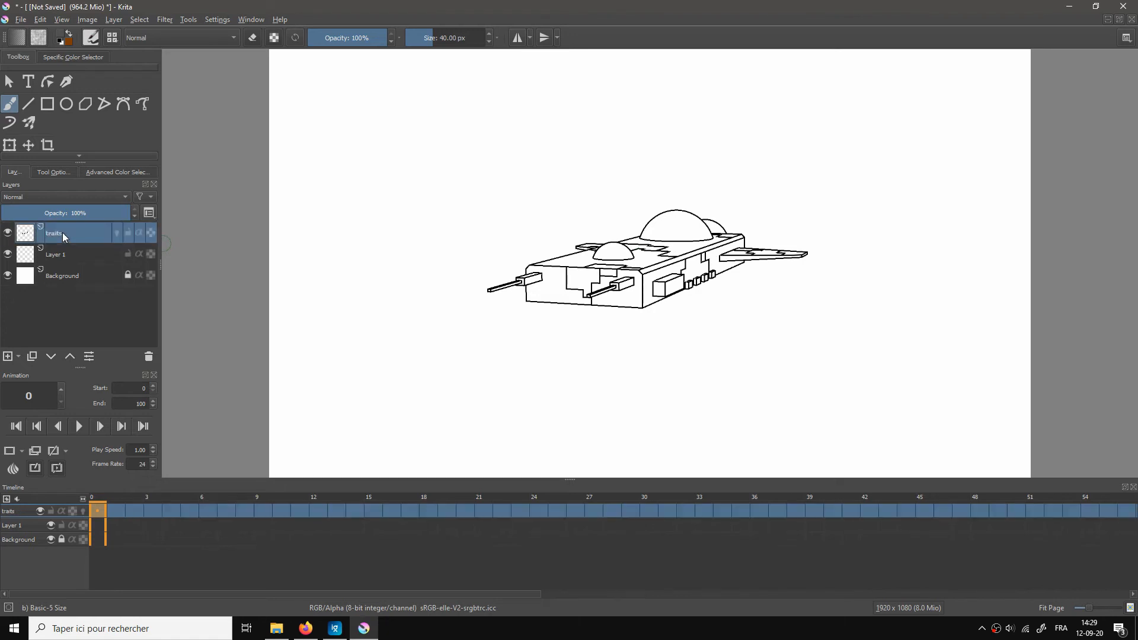
Step: Play the imported spaceship animation through part of its frames, and stop it to return to frame 0
{"action": "left_click", "coordinate": [78, 427]}
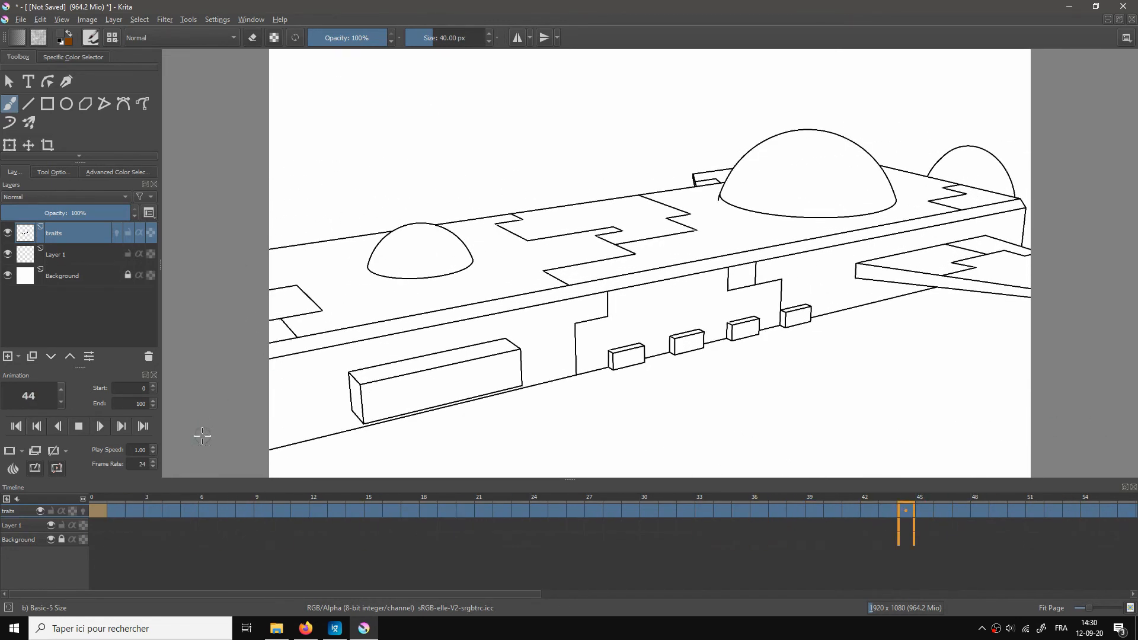
{"action": "left_click", "coordinate": [78, 427]}
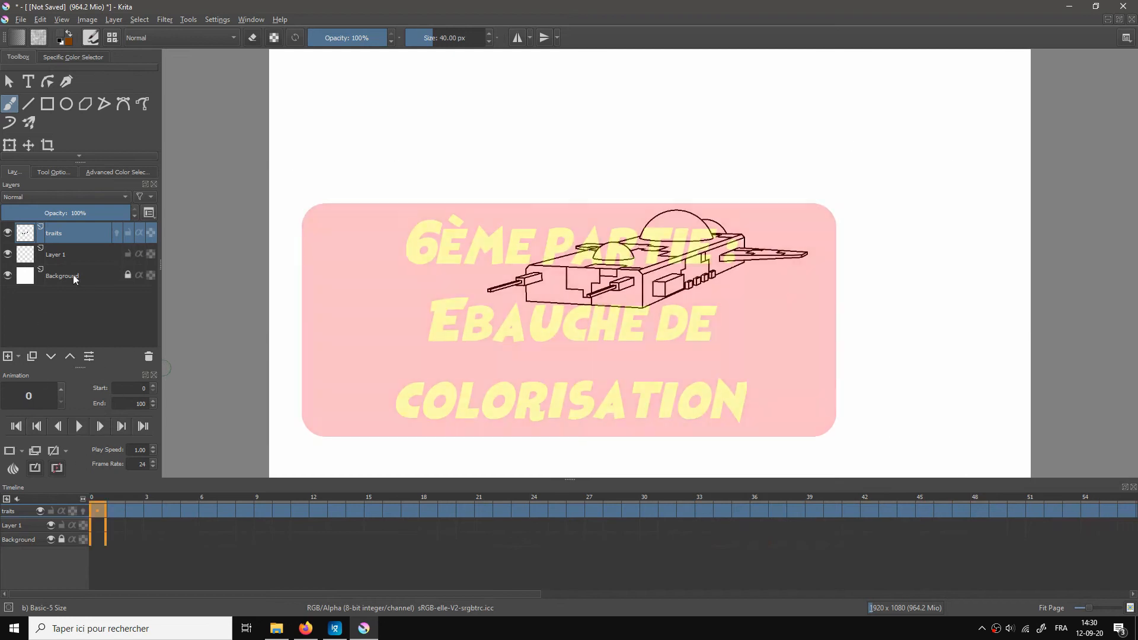
Step: Rename the empty layer between "traits" and the background as "peinture"
{"action": "left_click", "coordinate": [66, 256]}
{"action": "double_click", "coordinate": [68, 254]}
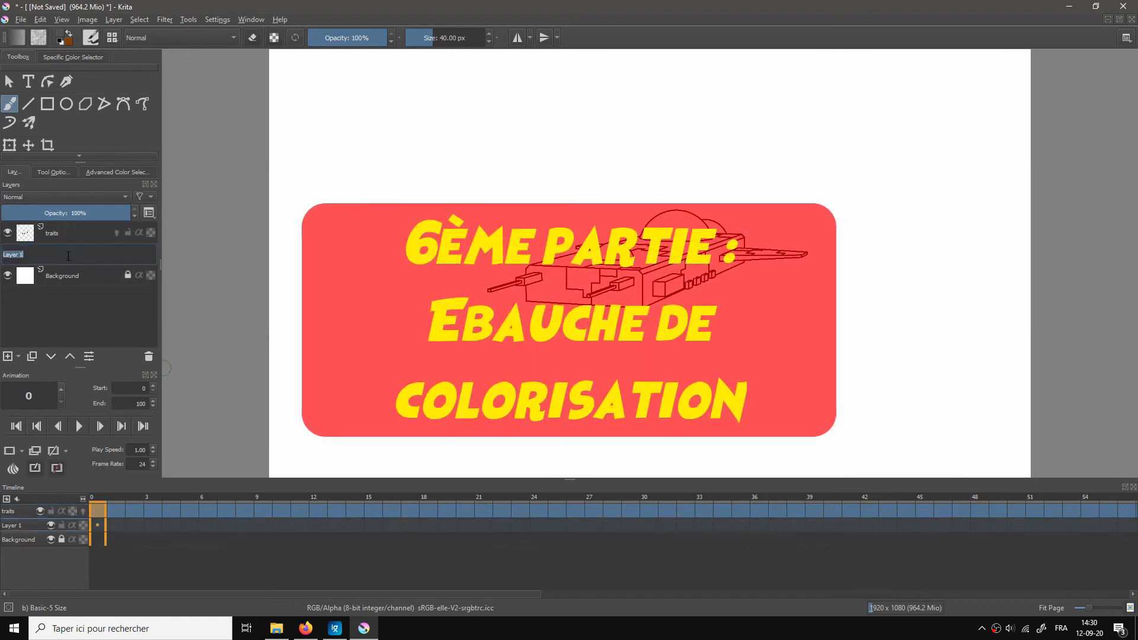
{"action": "type", "text": "peinture"}
{"action": "key", "text": "Return"}
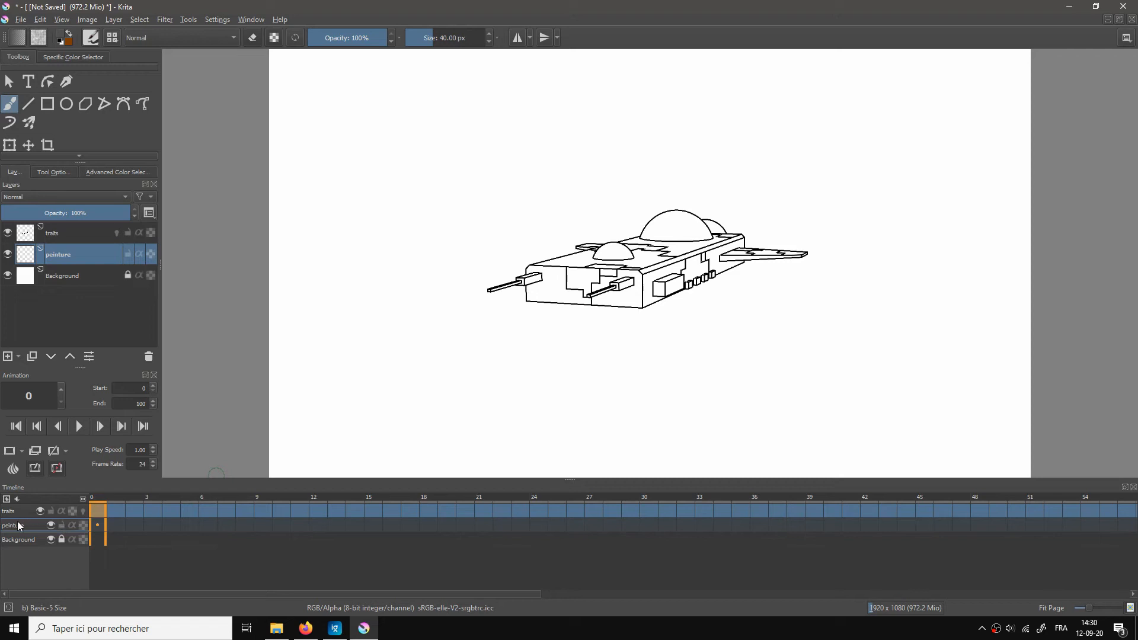
Step: Create a blank keyframe at frame 0 of the "peinture" layer and keep that frame selected
{"action": "right_click", "coordinate": [98, 525]}
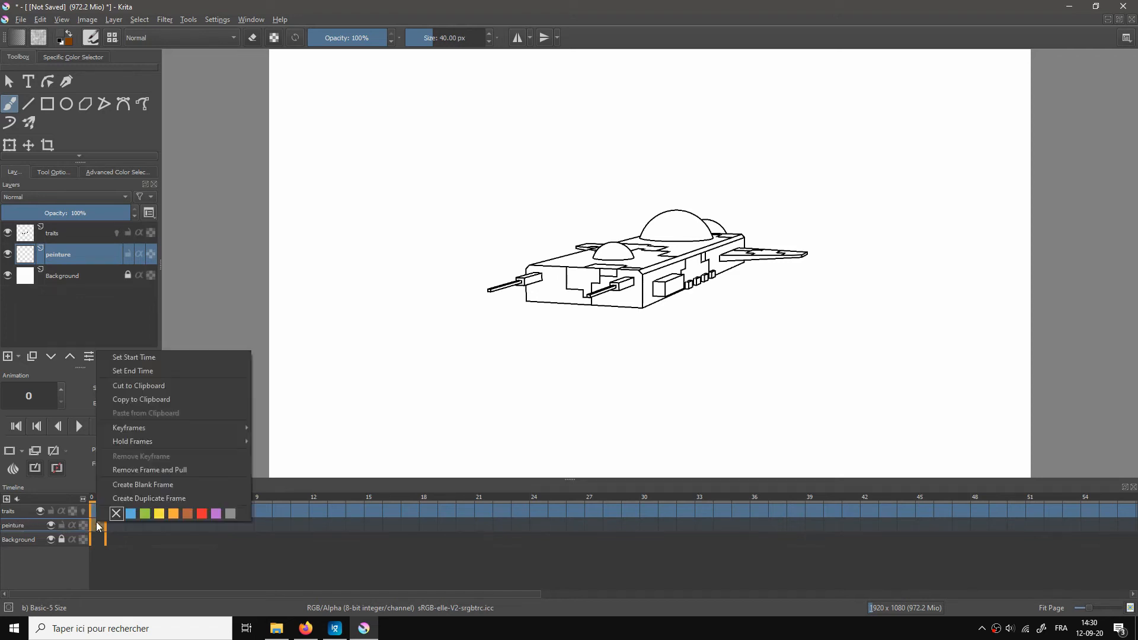
{"action": "left_click", "coordinate": [157, 571]}
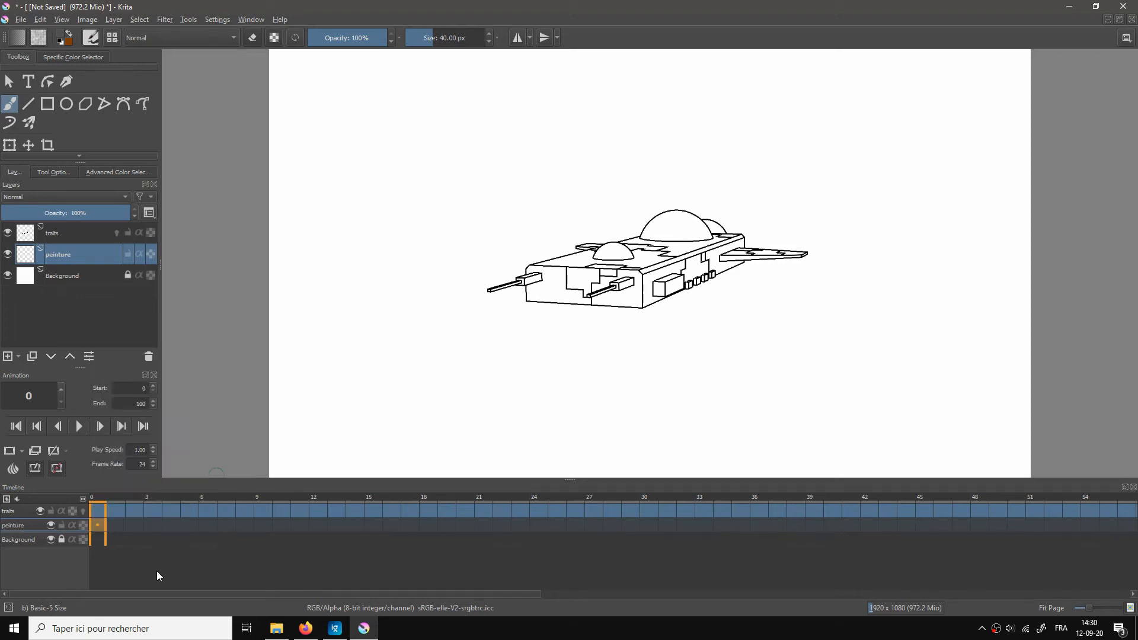
{"action": "left_click", "coordinate": [10, 451]}
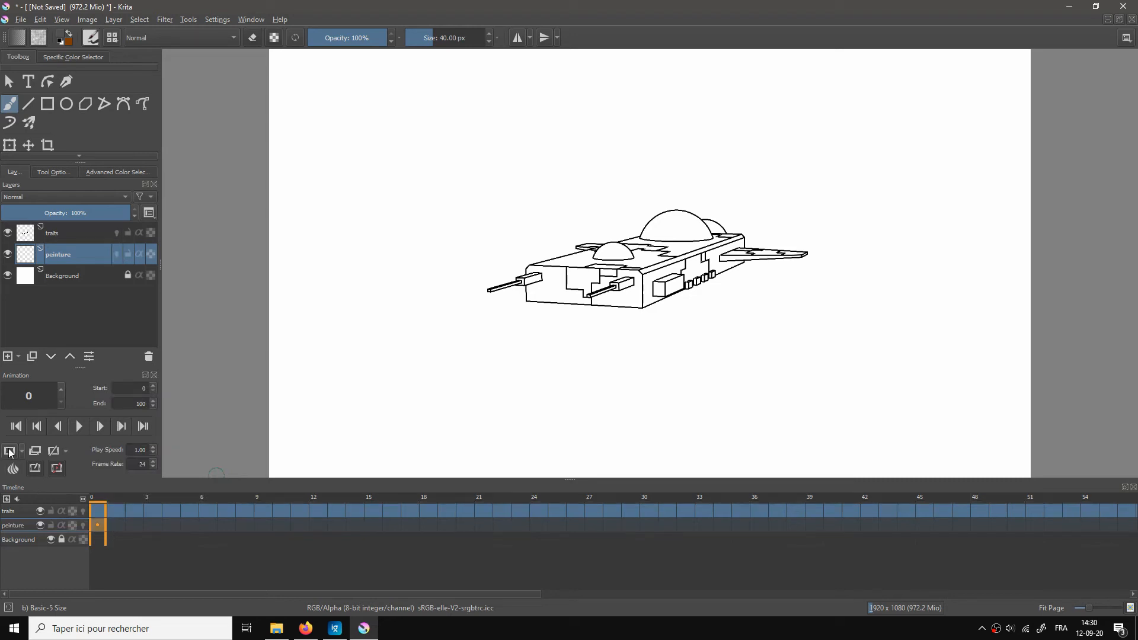
{"action": "left_click", "coordinate": [104, 525]}
Step: Fill the area around the spaceship with a muted pink on the "peinture" layer using the Fill tool
{"action": "left_click_drag", "start_coordinate": [83, 161], "coordinate": [83, 199]}
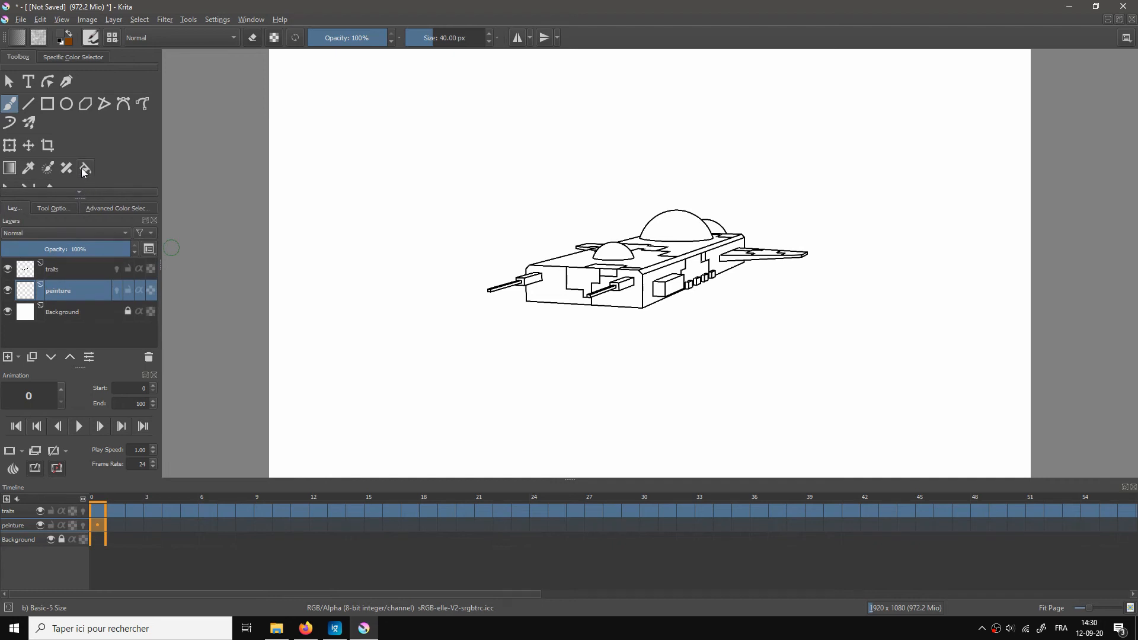
{"action": "left_click", "coordinate": [84, 170]}
{"action": "left_click", "coordinate": [41, 208]}
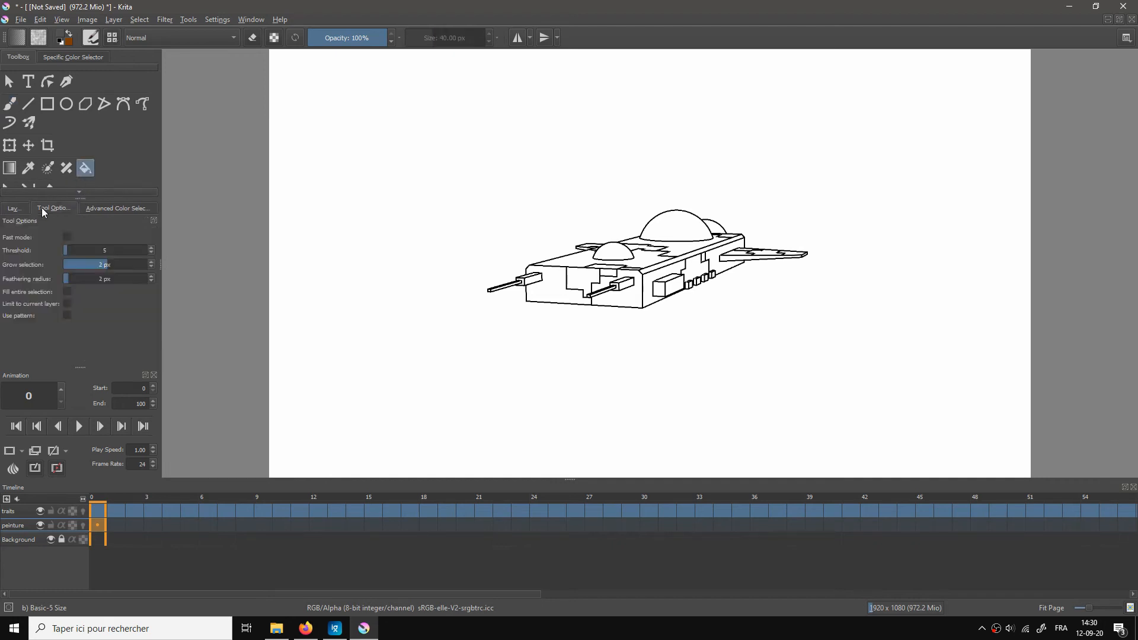
{"action": "left_click", "coordinate": [109, 208]}
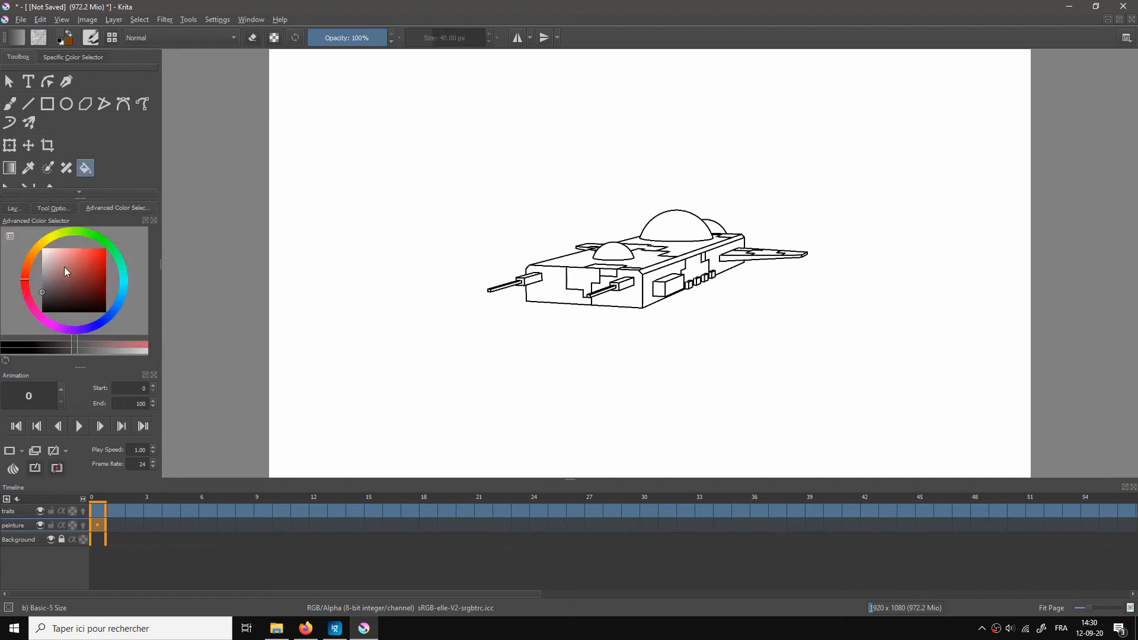
{"action": "mouse_move", "coordinate": [65, 268]}
{"action": "left_mouse_down"}
{"action": "mouse_move", "coordinate": [74, 256]}
{"action": "mouse_move", "coordinate": [42, 283]}
{"action": "mouse_move", "coordinate": [83, 256]}
{"action": "left_mouse_up"}
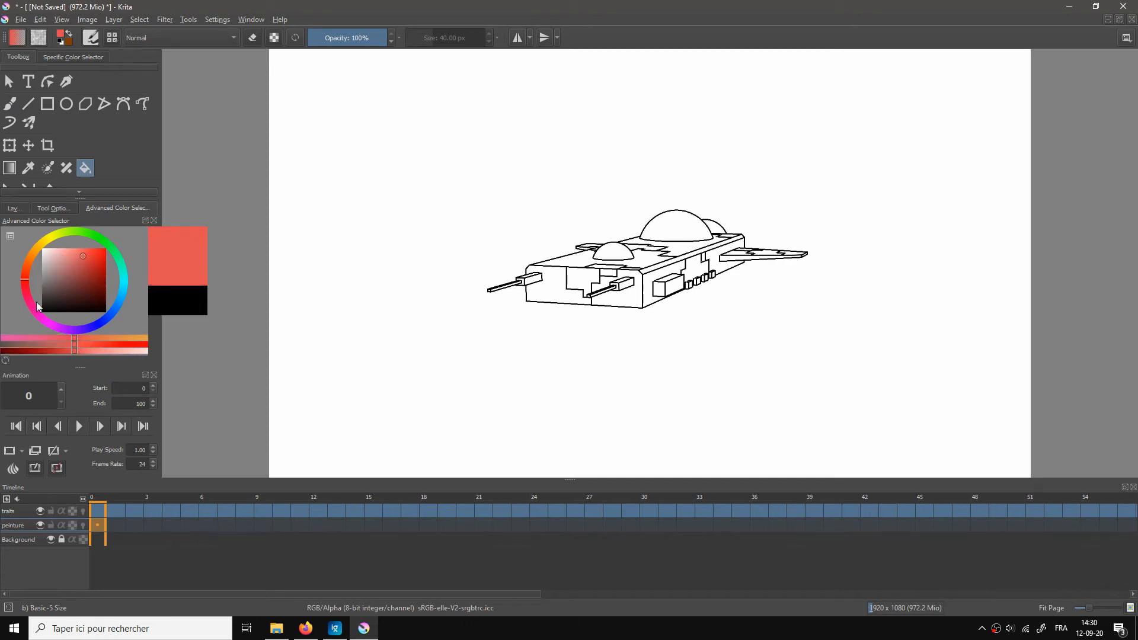
{"action": "left_click_drag", "start_coordinate": [37, 304], "coordinate": [34, 308]}
{"action": "left_click_drag", "start_coordinate": [84, 265], "coordinate": [67, 265]}
{"action": "left_click", "coordinate": [497, 189]}
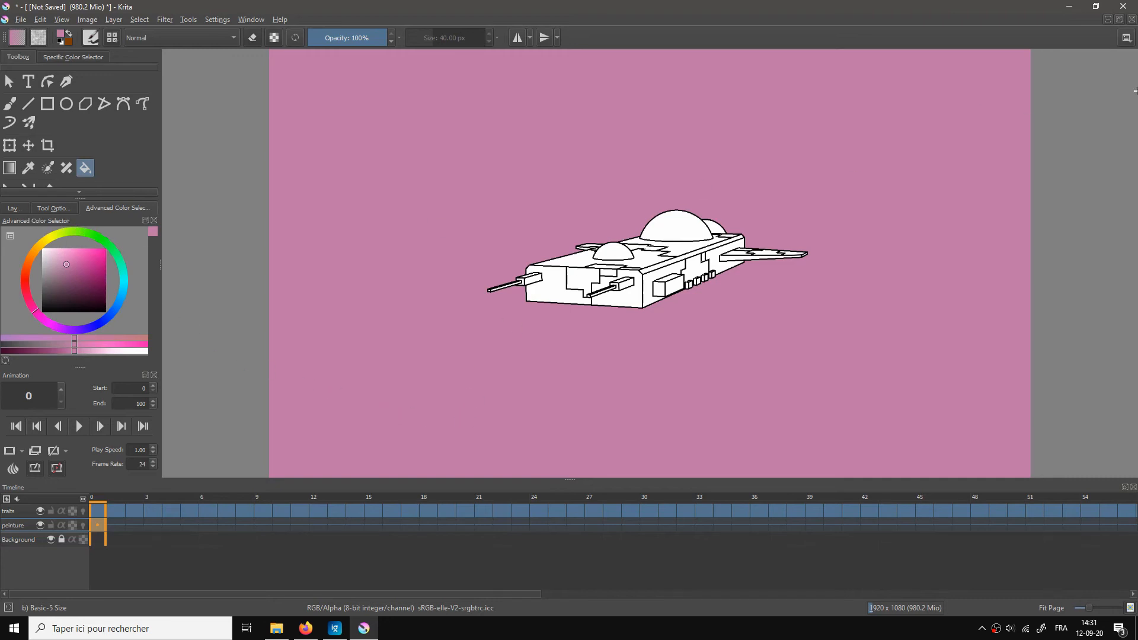
Step: Switch the interface to the Animation-Calo workspace
{"action": "left_click", "coordinate": [1125, 38]}
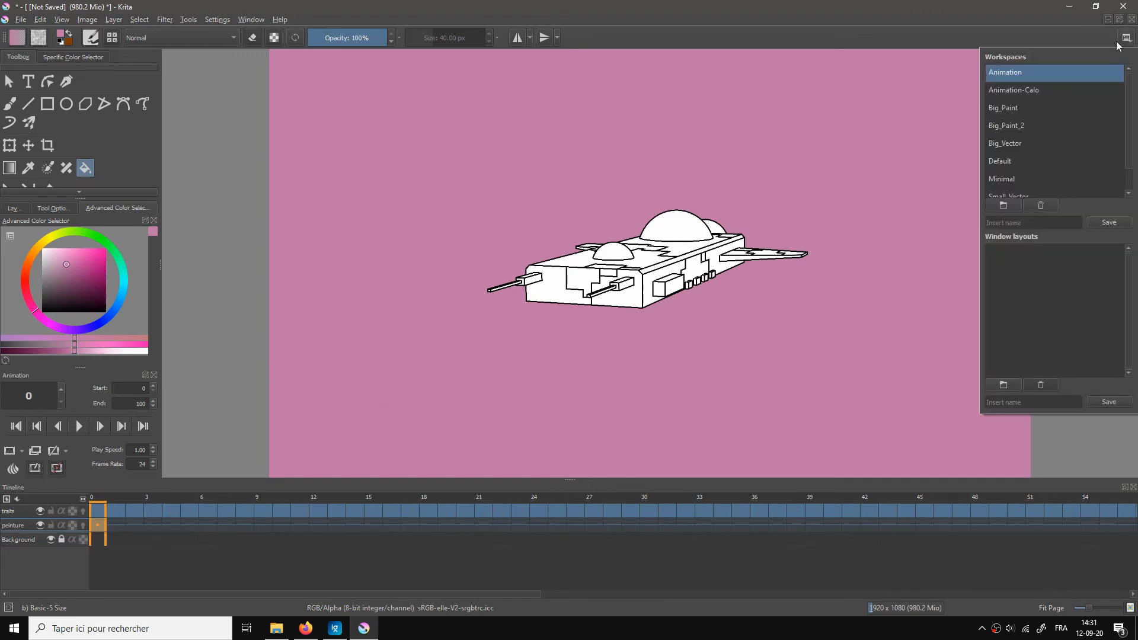
{"action": "left_click", "coordinate": [1011, 90]}
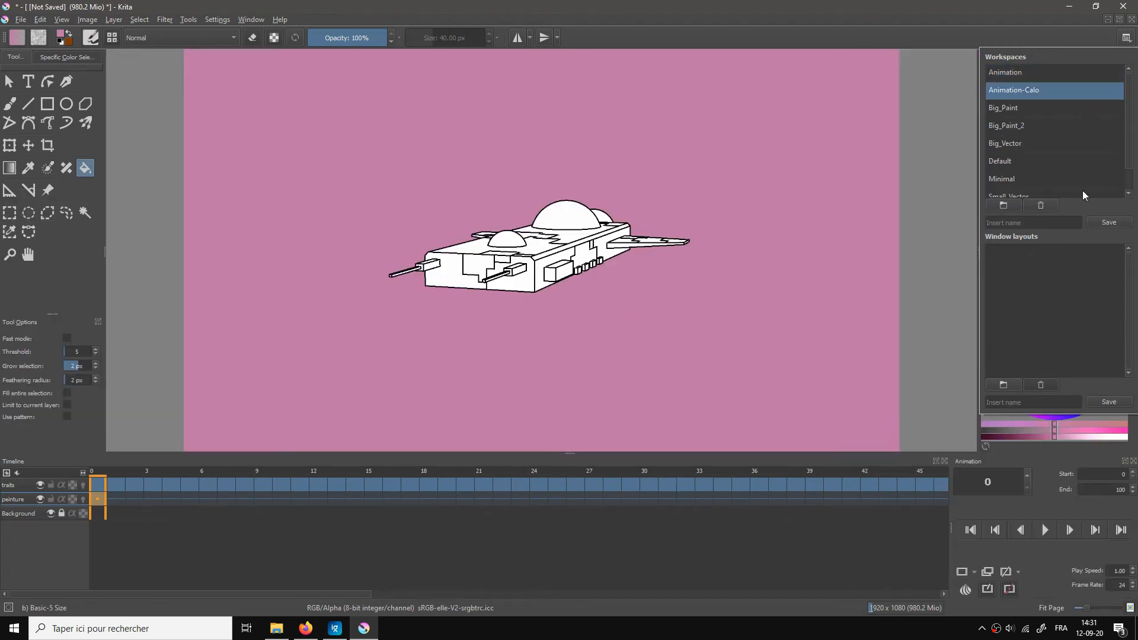
{"action": "left_click", "coordinate": [1127, 39]}
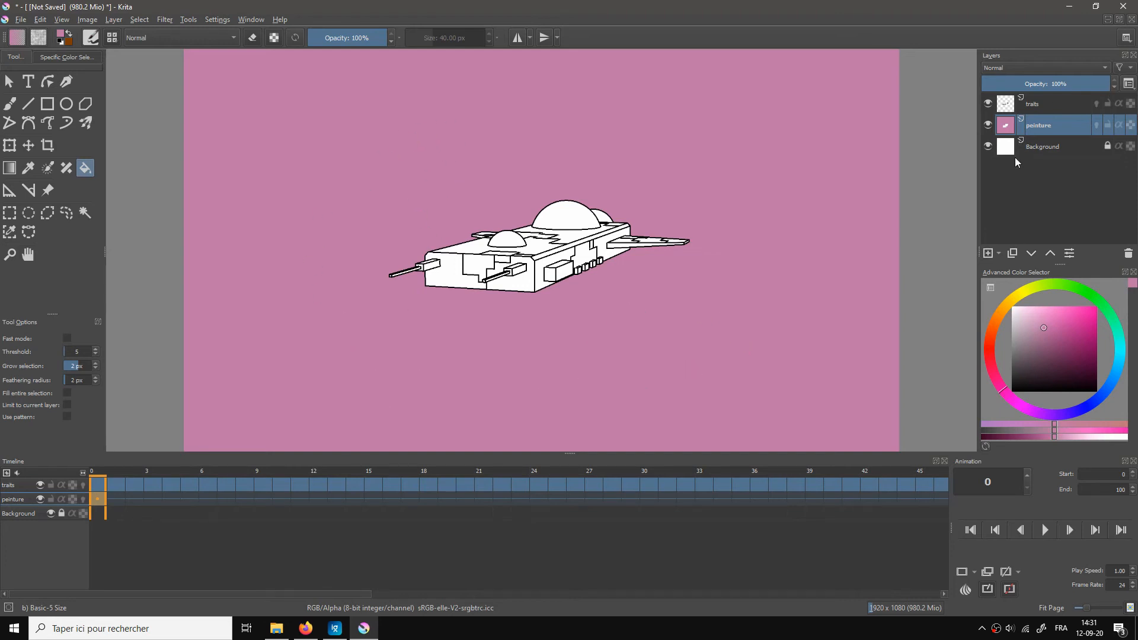
Step: Add a new paint layer above "peinture" and rename the pink-filled layer as "peinture-ext"
{"action": "left_click", "coordinate": [988, 253]}
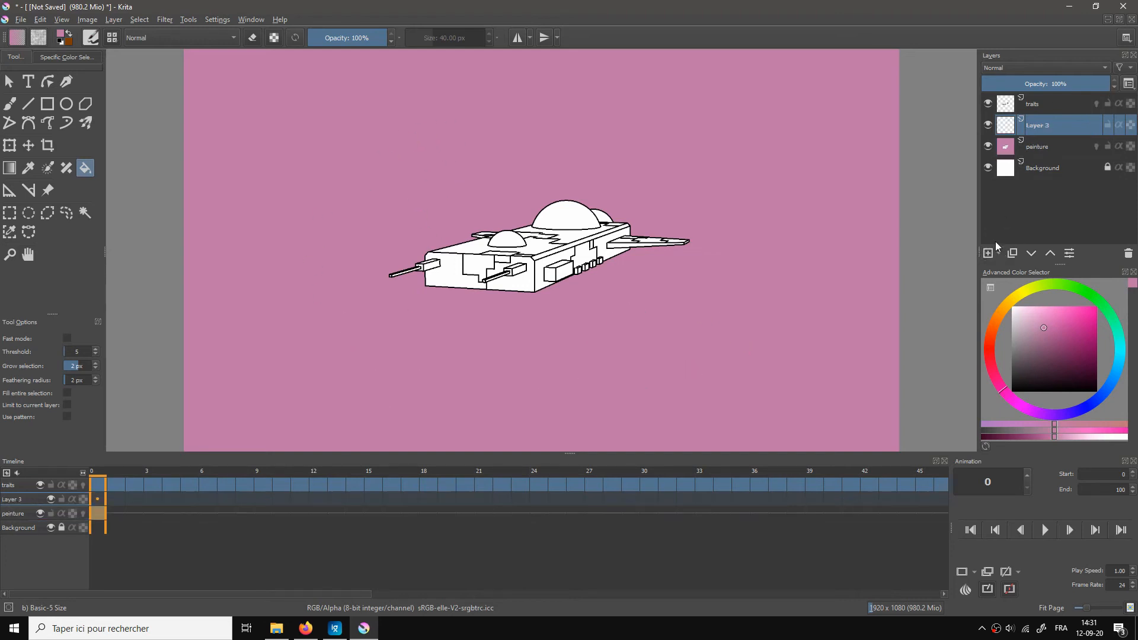
{"action": "double_click", "coordinate": [1045, 152]}
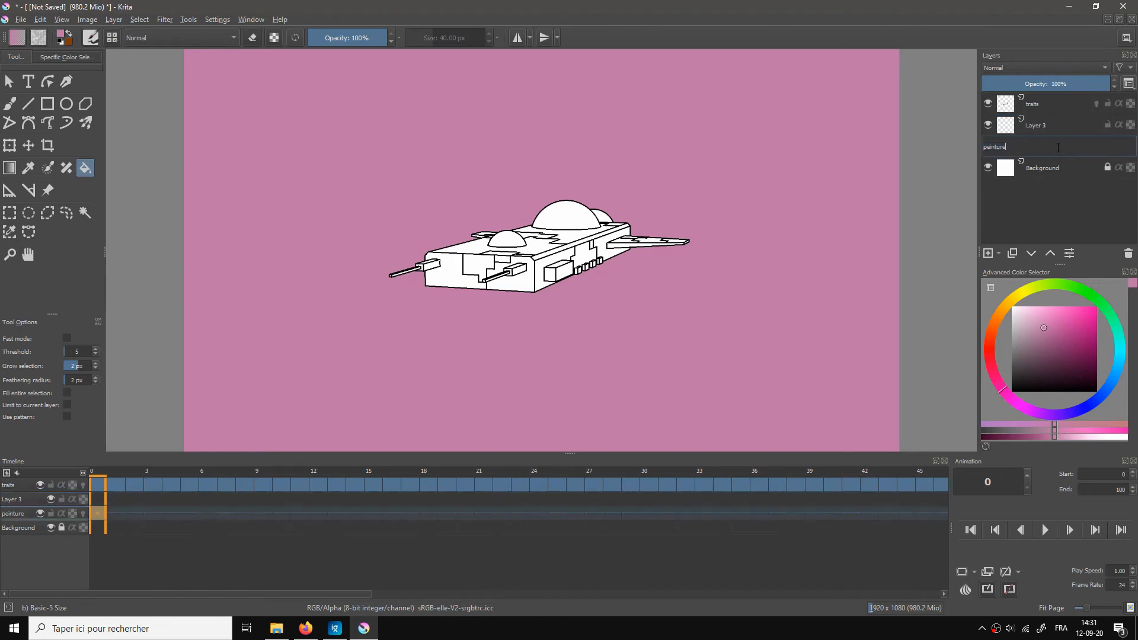
{"action": "key", "text": "Return"}
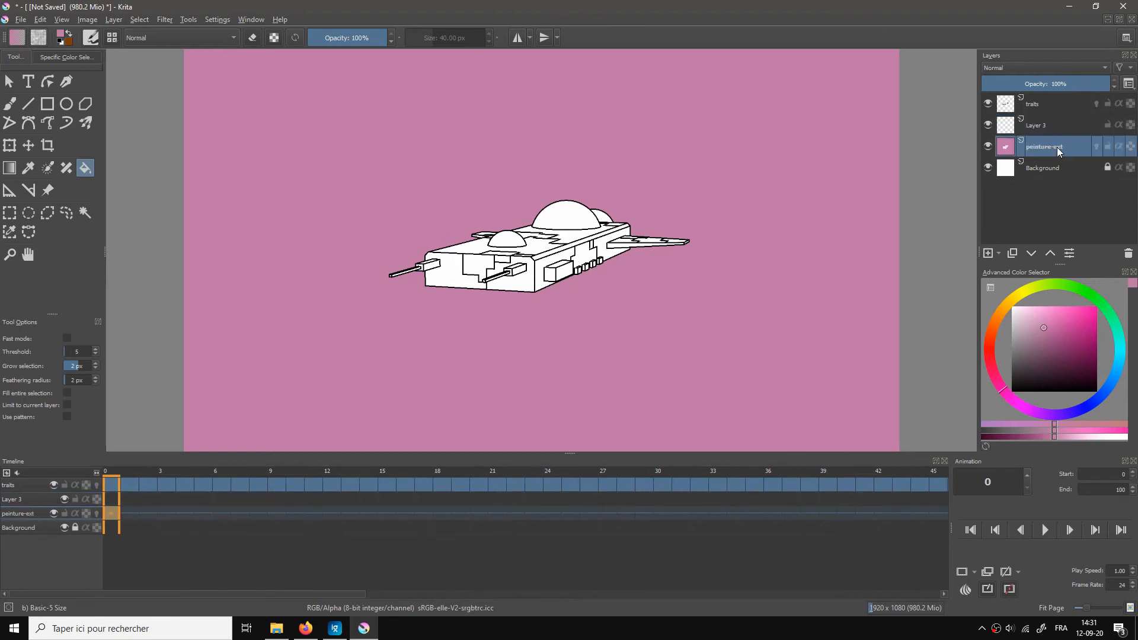
Step: Make the new Layer 3 active and hide the "traits" layer so only the spaceship silhouette remains visible
{"action": "left_click", "coordinate": [1042, 126]}
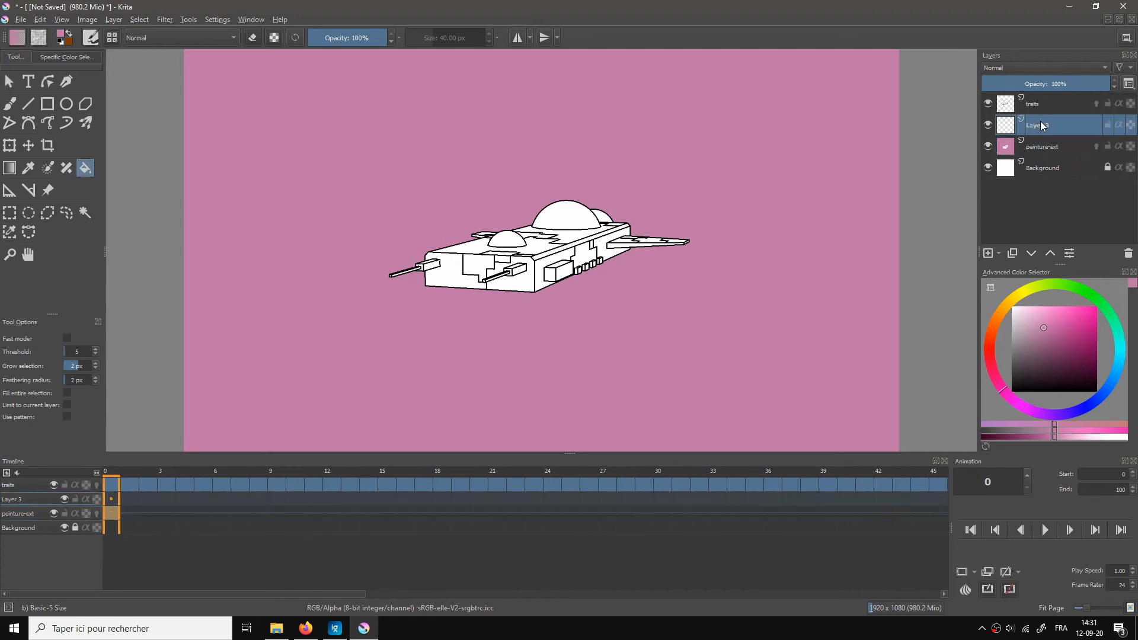
{"action": "left_click", "coordinate": [990, 105]}
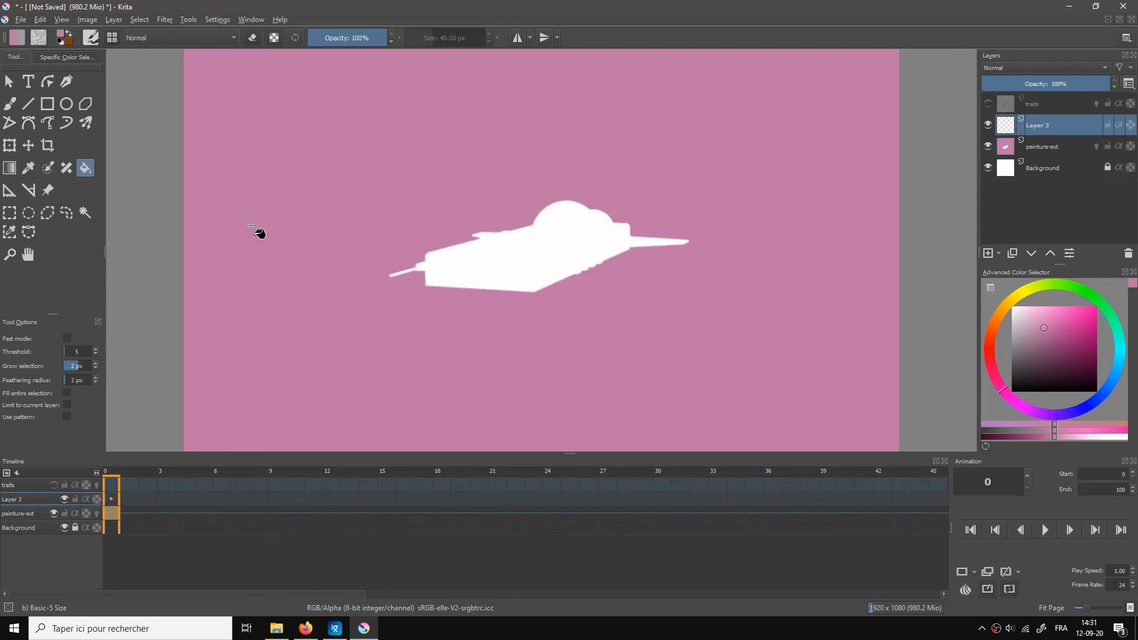
Step: Fill the whole spaceship silhouette with a dark blue on Layer 3
{"action": "left_click", "coordinate": [1015, 352]}
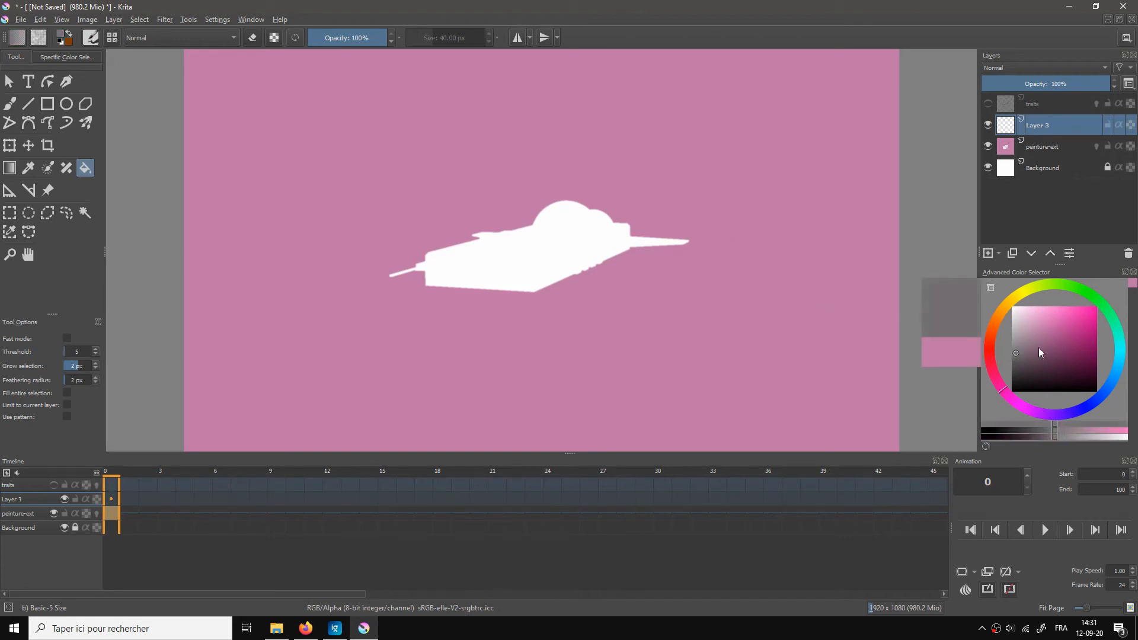
{"action": "mouse_move", "coordinate": [1117, 378]}
{"action": "left_mouse_down"}
{"action": "mouse_move", "coordinate": [1095, 401]}
{"action": "mouse_move", "coordinate": [1108, 385]}
{"action": "left_mouse_up"}
{"action": "left_click", "coordinate": [1069, 345]}
{"action": "left_click", "coordinate": [1068, 341]}
{"action": "mouse_move", "coordinate": [1068, 342]}
{"action": "left_mouse_down"}
{"action": "mouse_move", "coordinate": [1061, 354]}
{"action": "mouse_move", "coordinate": [1071, 335]}
{"action": "mouse_move", "coordinate": [1079, 348]}
{"action": "left_mouse_up"}
{"action": "left_click", "coordinate": [554, 245]}
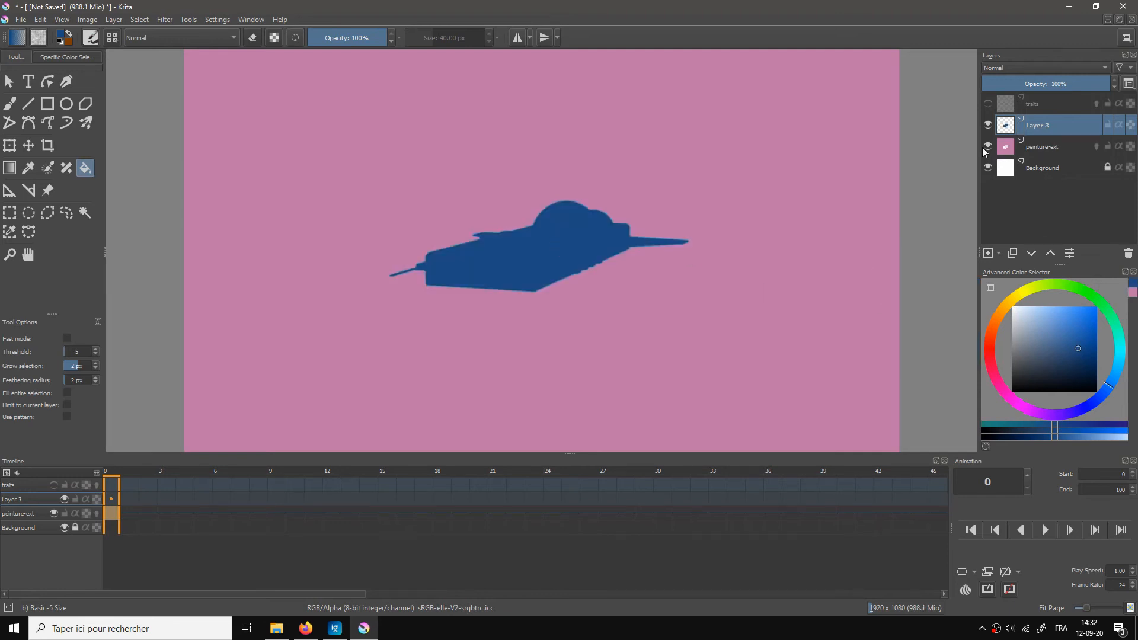
Step: Toggle the visibility of "traits" and "peinture-ext" to examine how the blue fill fits the line art
{"action": "left_click", "coordinate": [988, 104]}
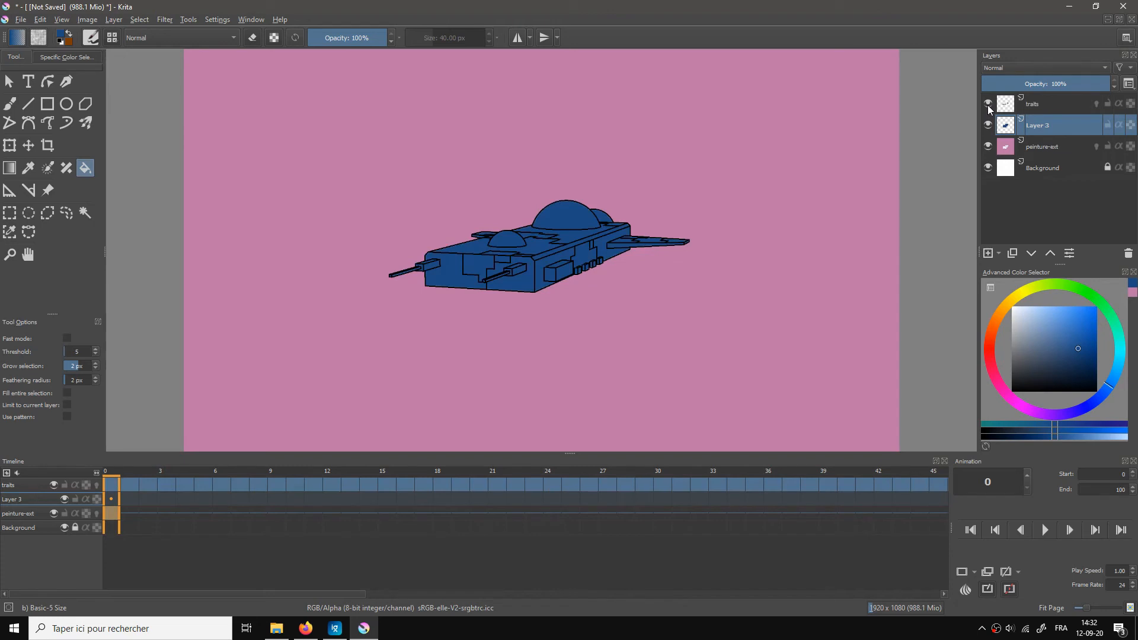
{"action": "left_click", "coordinate": [988, 146]}
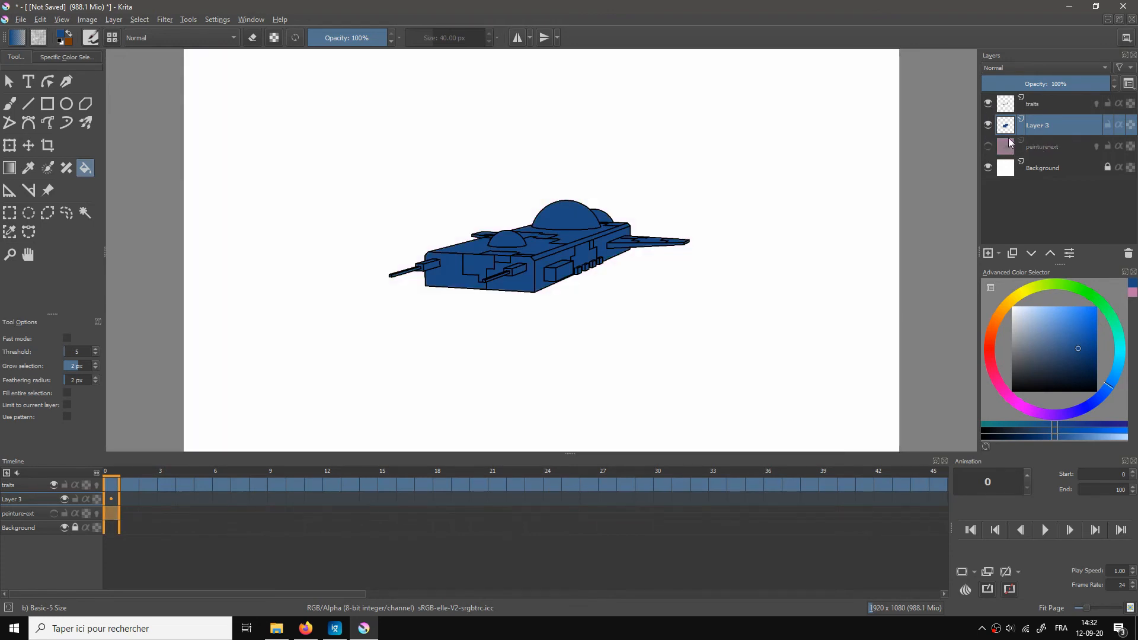
{"action": "left_click", "coordinate": [988, 147]}
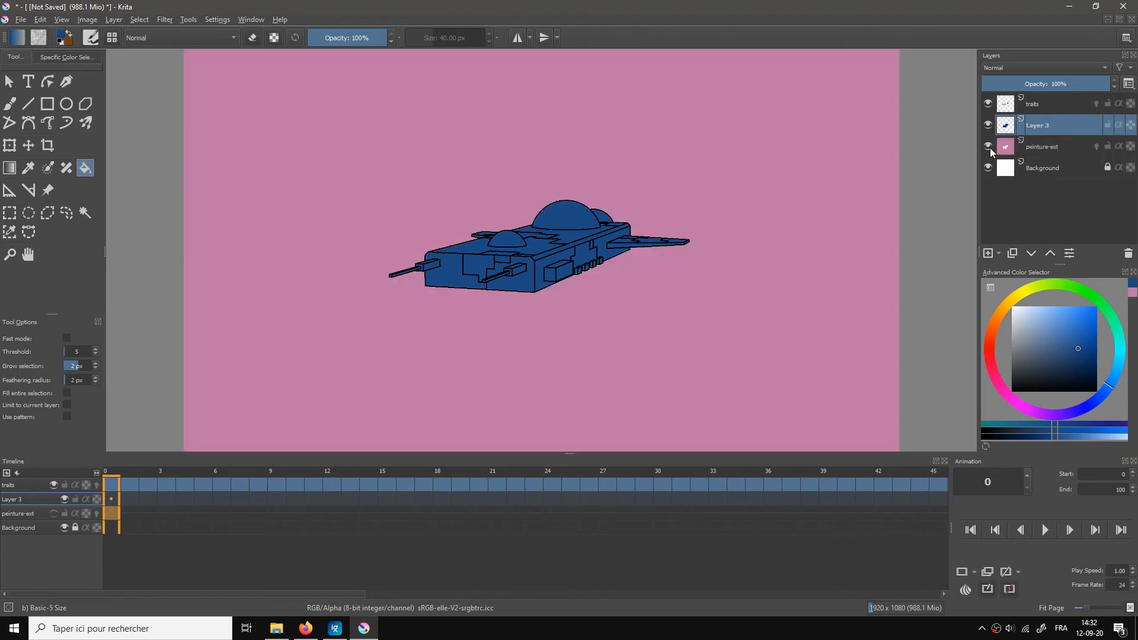
{"action": "left_click", "coordinate": [989, 104]}
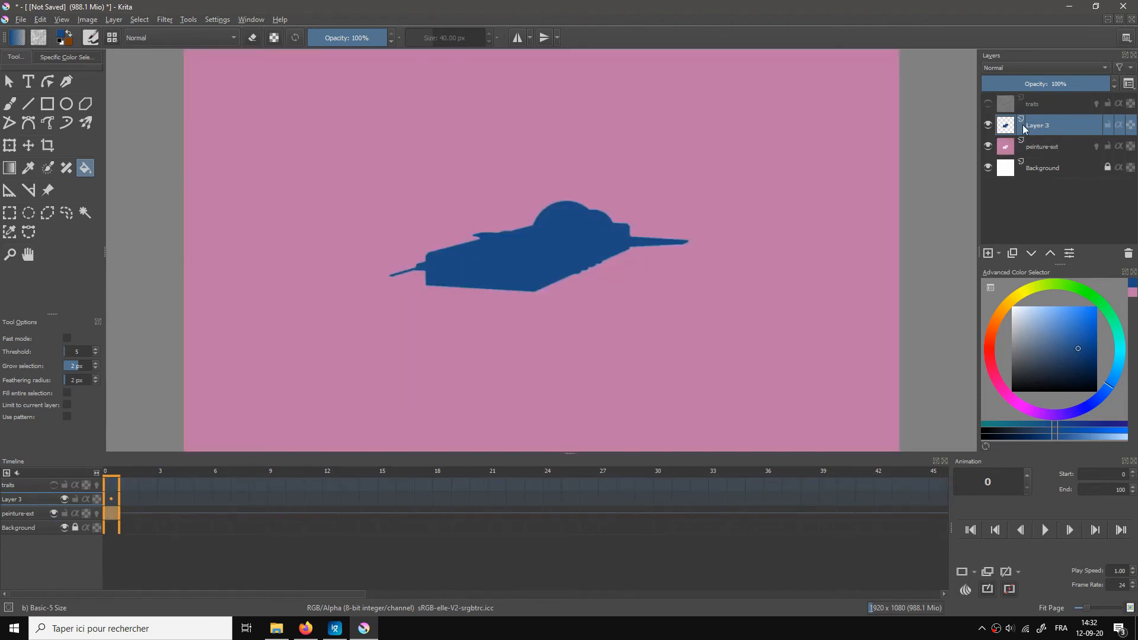
Step: Remove the blue fill from Layer 3, try other hues, and refill the spaceship silhouette with a dark blue
{"action": "key", "text": "BackSpace"}
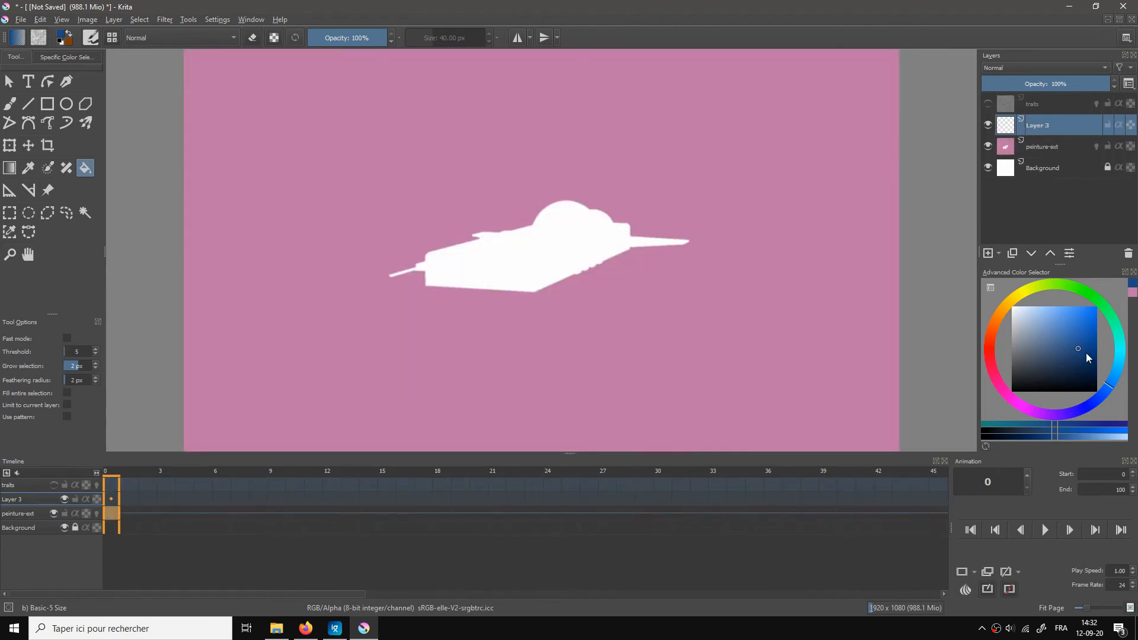
{"action": "left_click", "coordinate": [1069, 336]}
{"action": "left_click", "coordinate": [1101, 400]}
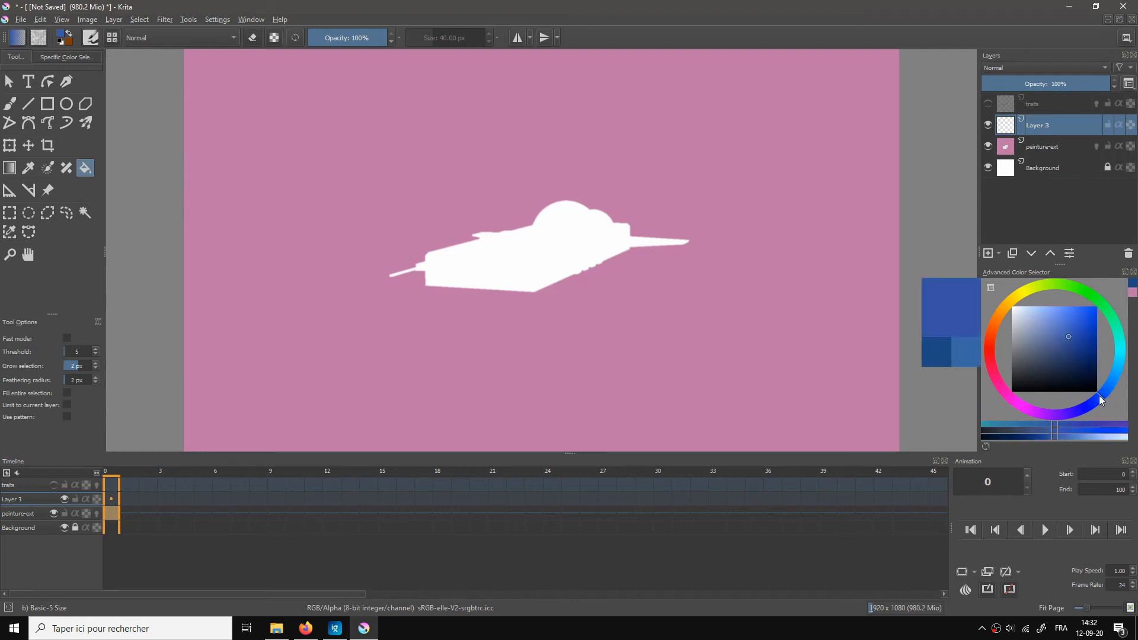
{"action": "left_click", "coordinate": [1068, 344]}
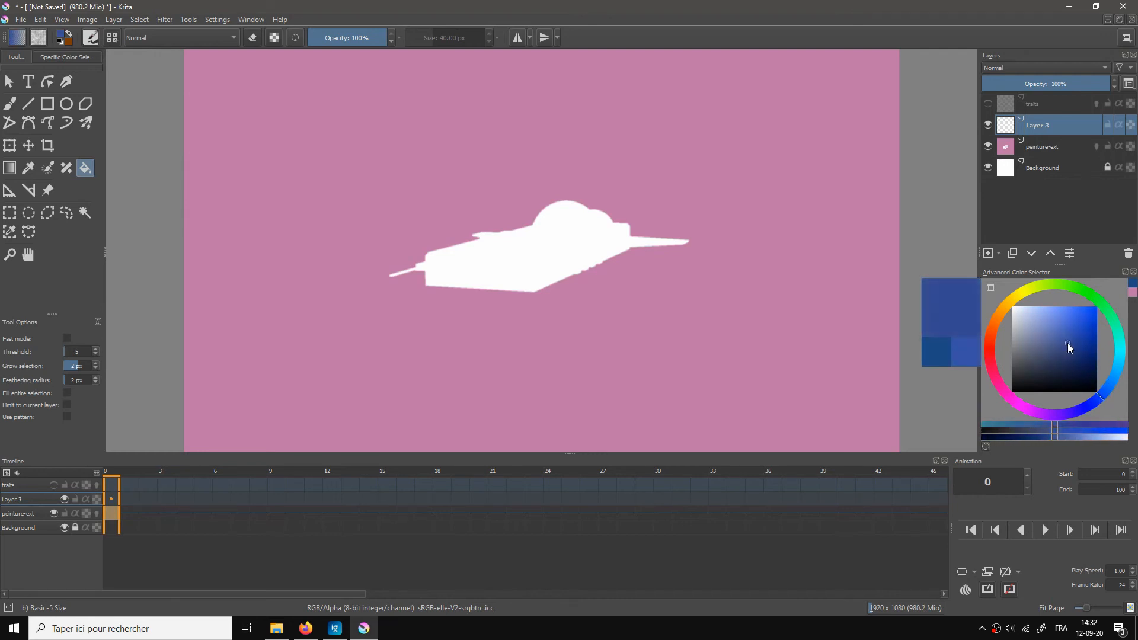
{"action": "left_click", "coordinate": [1118, 364]}
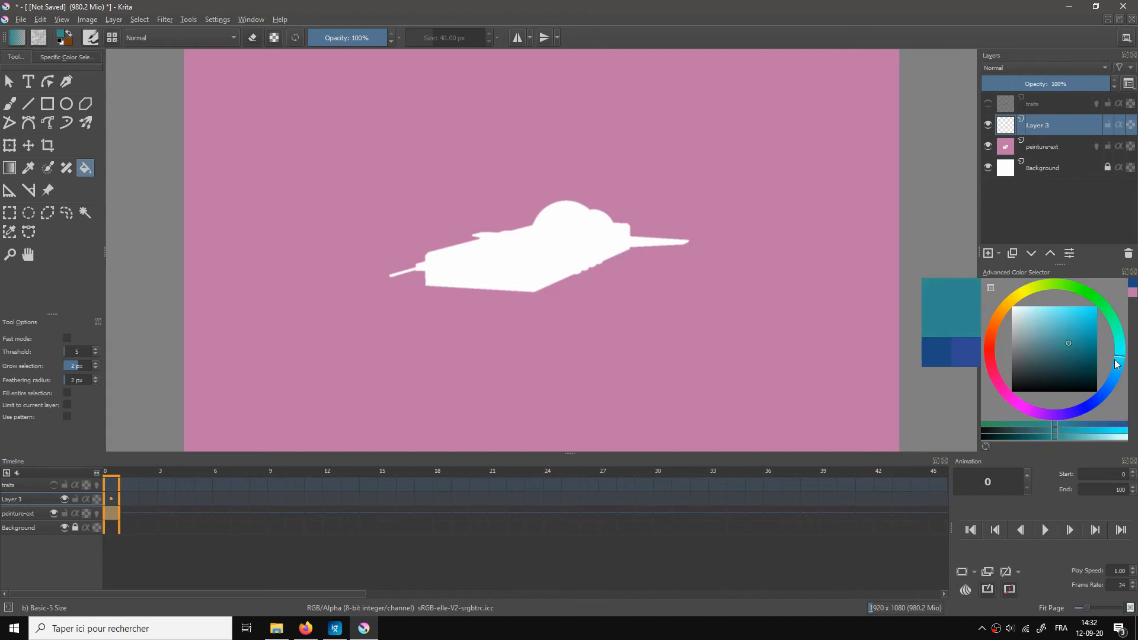
{"action": "mouse_move", "coordinate": [1117, 363]}
{"action": "left_mouse_down"}
{"action": "mouse_move", "coordinate": [1110, 374]}
{"action": "mouse_move", "coordinate": [1082, 322]}
{"action": "mouse_move", "coordinate": [1052, 342]}
{"action": "left_mouse_up"}
{"action": "mouse_move", "coordinate": [1063, 412]}
{"action": "left_mouse_down"}
{"action": "mouse_move", "coordinate": [1085, 411]}
{"action": "mouse_move", "coordinate": [990, 377]}
{"action": "mouse_move", "coordinate": [1001, 352]}
{"action": "mouse_move", "coordinate": [1055, 340]}
{"action": "mouse_move", "coordinate": [1047, 354]}
{"action": "mouse_move", "coordinate": [1044, 332]}
{"action": "left_mouse_up"}
{"action": "left_click", "coordinate": [1045, 348]}
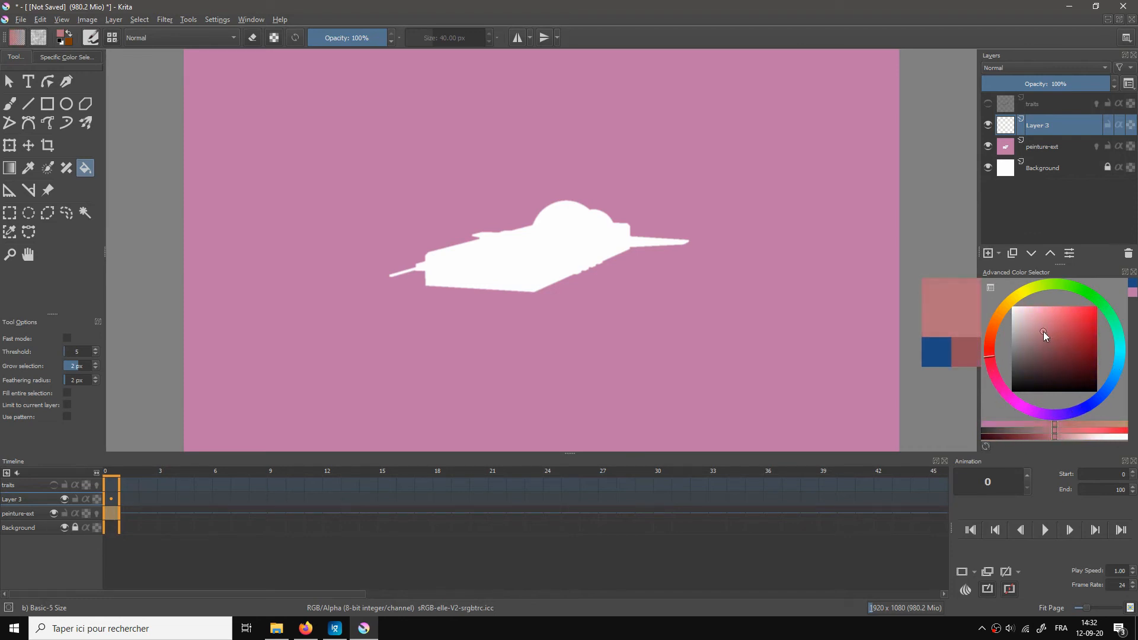
{"action": "left_click_drag", "start_coordinate": [1103, 379], "coordinate": [1106, 392]}
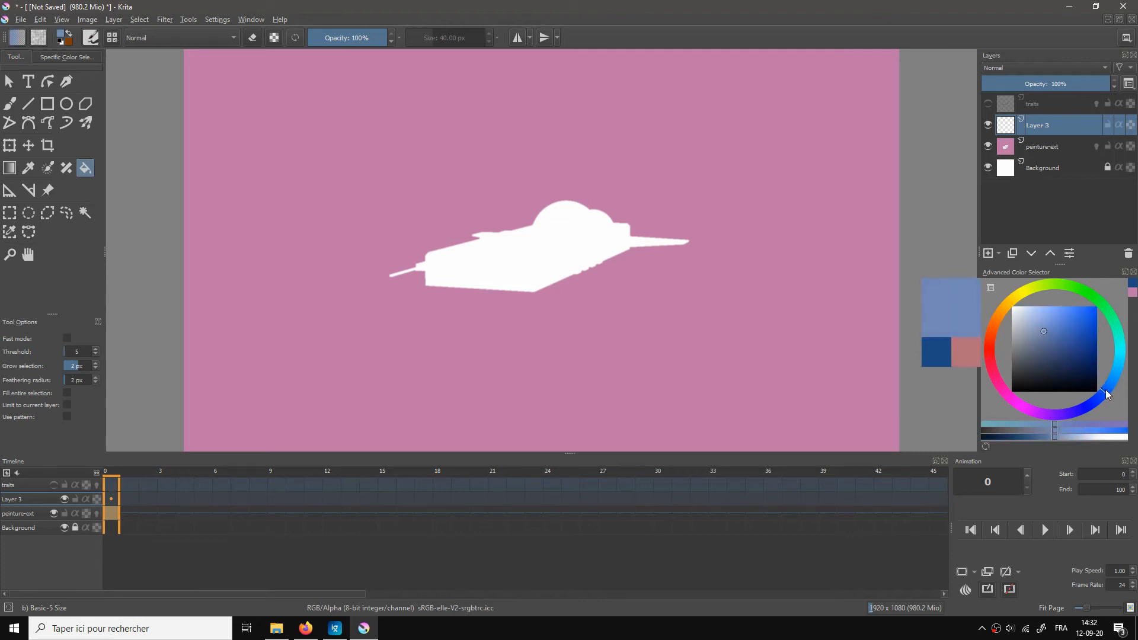
{"action": "left_click_drag", "start_coordinate": [1078, 356], "coordinate": [1072, 351]}
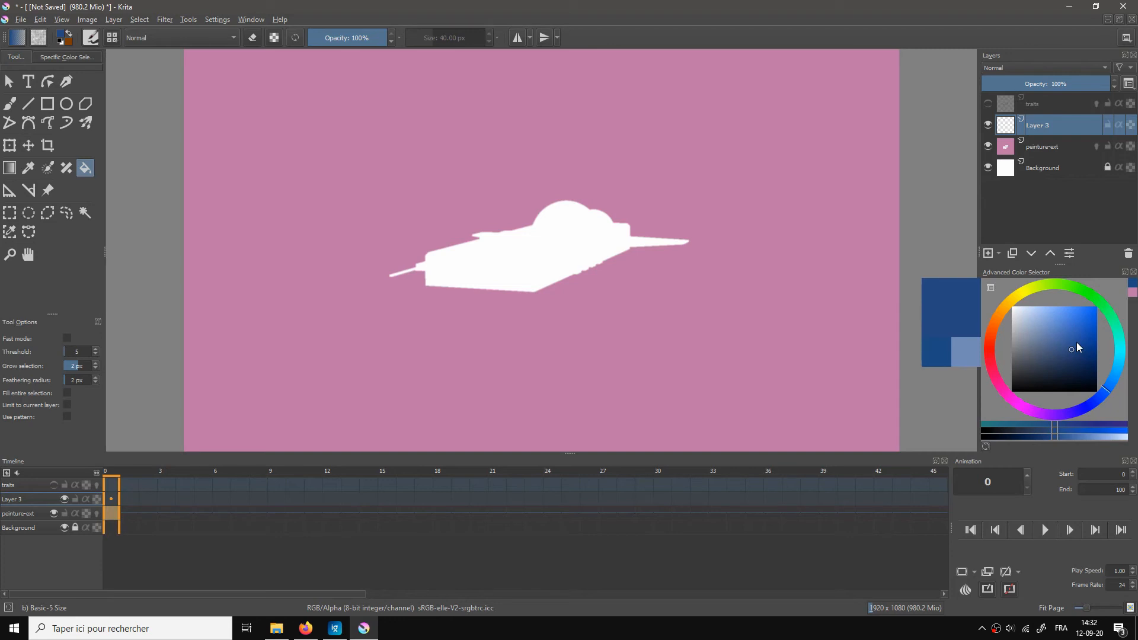
{"action": "left_click", "coordinate": [563, 230]}
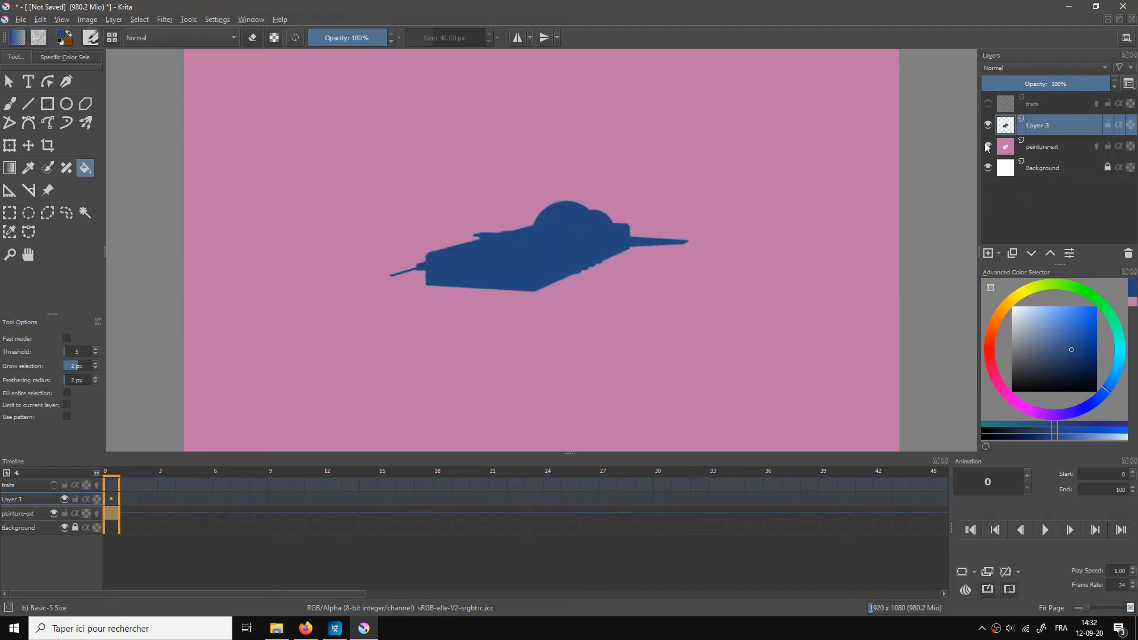
Step: Show the "traits" layer again and make "peinture-ext" the active layer
{"action": "left_click", "coordinate": [989, 105]}
{"action": "left_click", "coordinate": [1037, 150]}
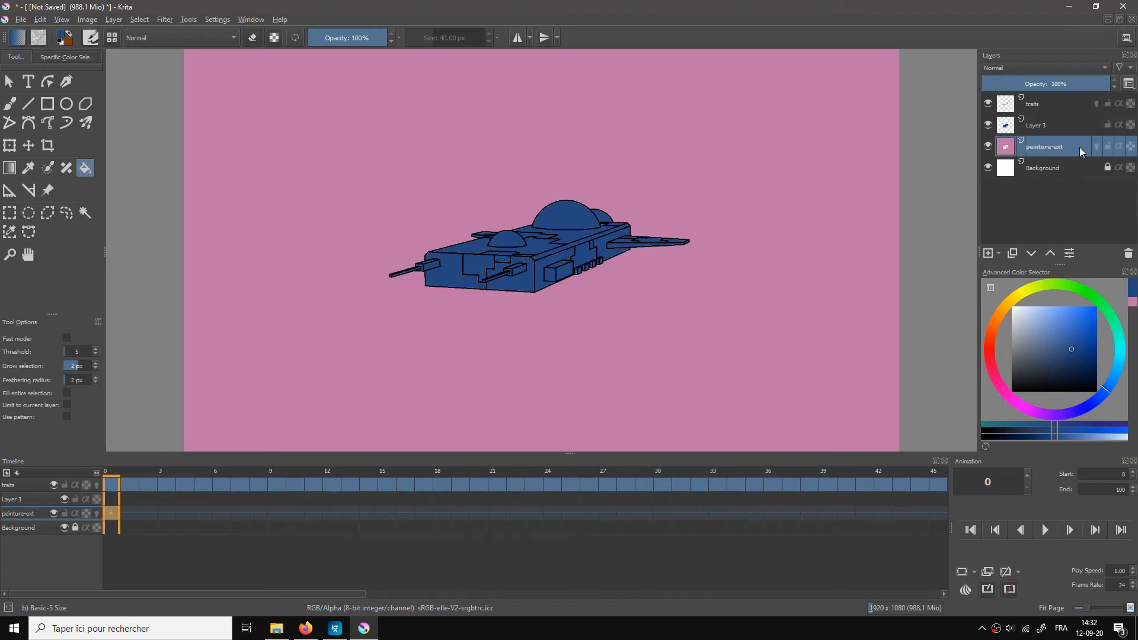
Step: Delete the "peinture-ext" layer and toggle the visibility of "traits" to inspect the edges of the blue fill
{"action": "left_click", "coordinate": [1128, 253]}
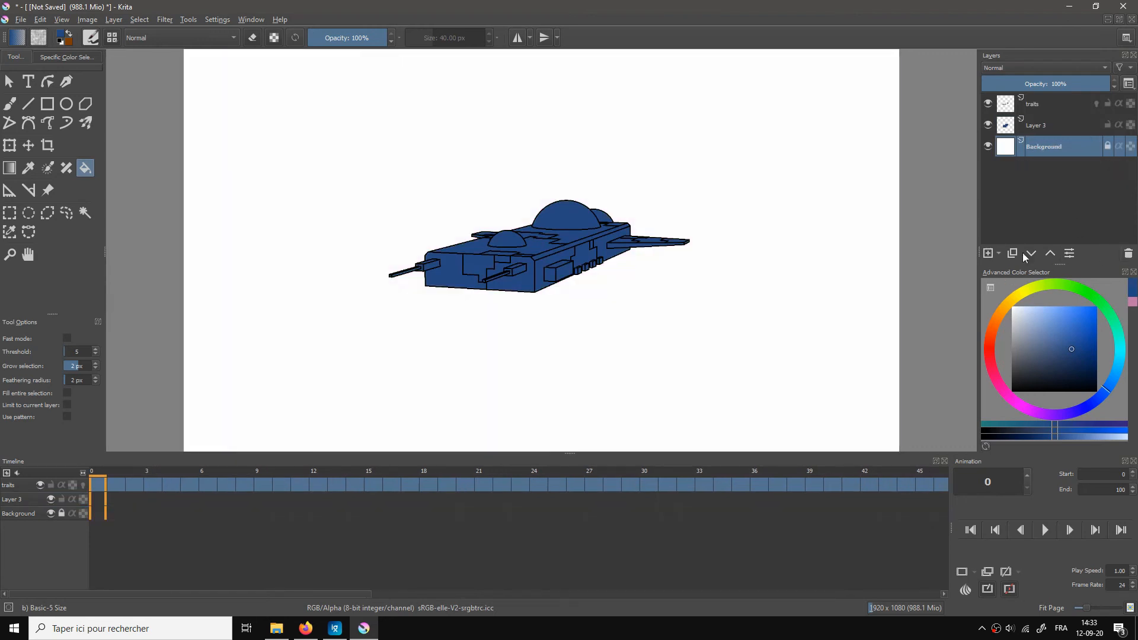
{"action": "left_click", "coordinate": [988, 104]}
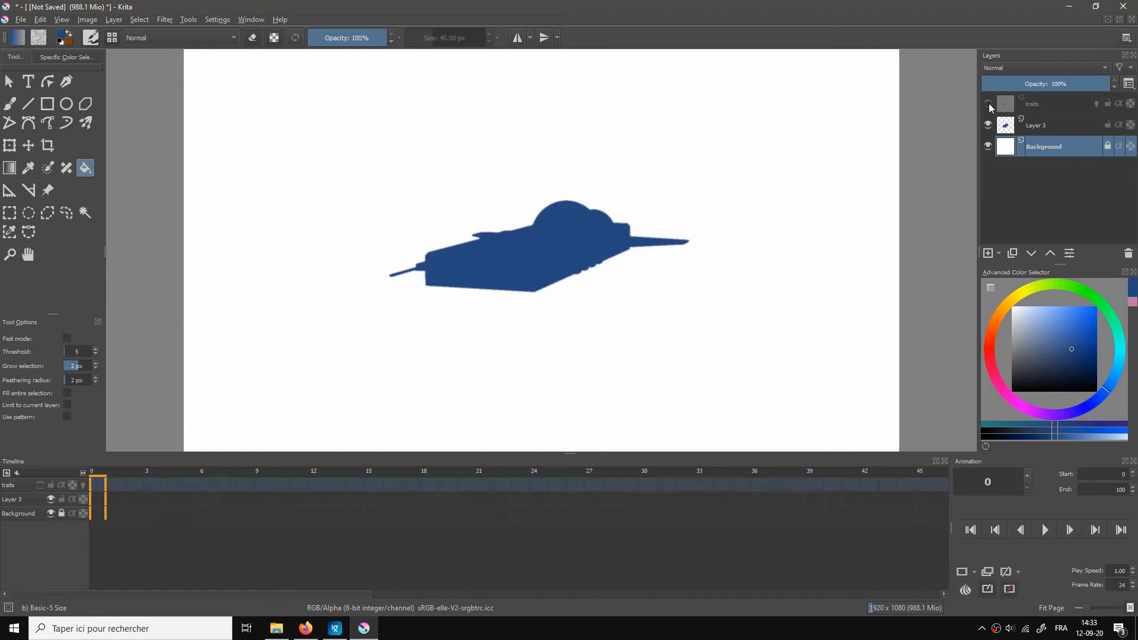
{"action": "key", "text": "1"}
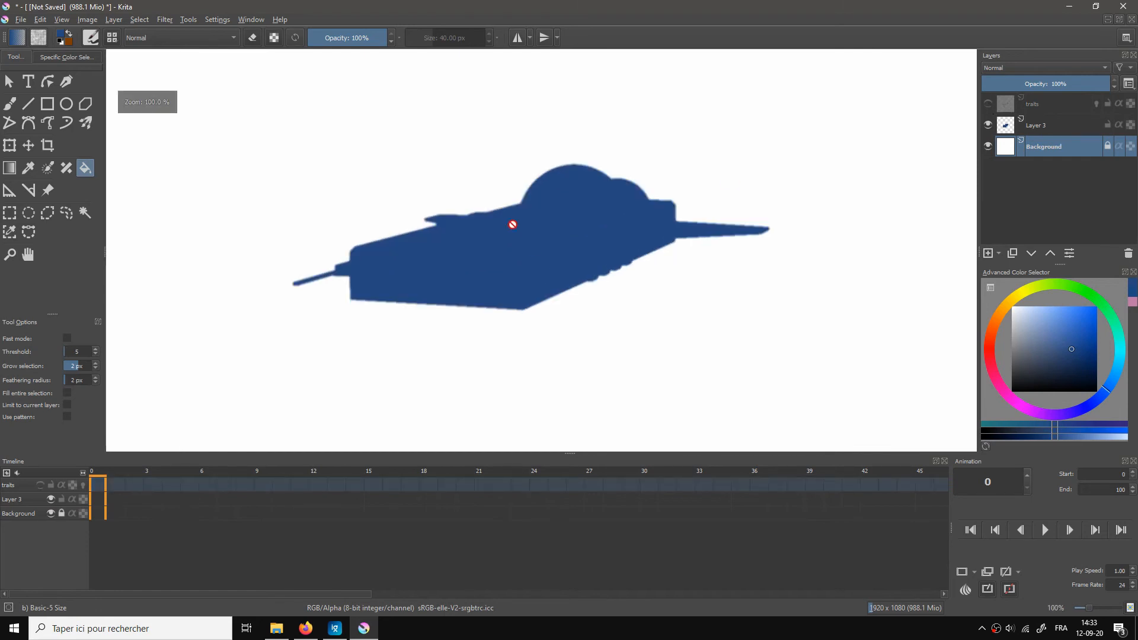
{"action": "left_click", "coordinate": [988, 104]}
{"action": "scroll", "coordinate": [682, 291], "scroll_direction": "down", "scroll_amount": 1}
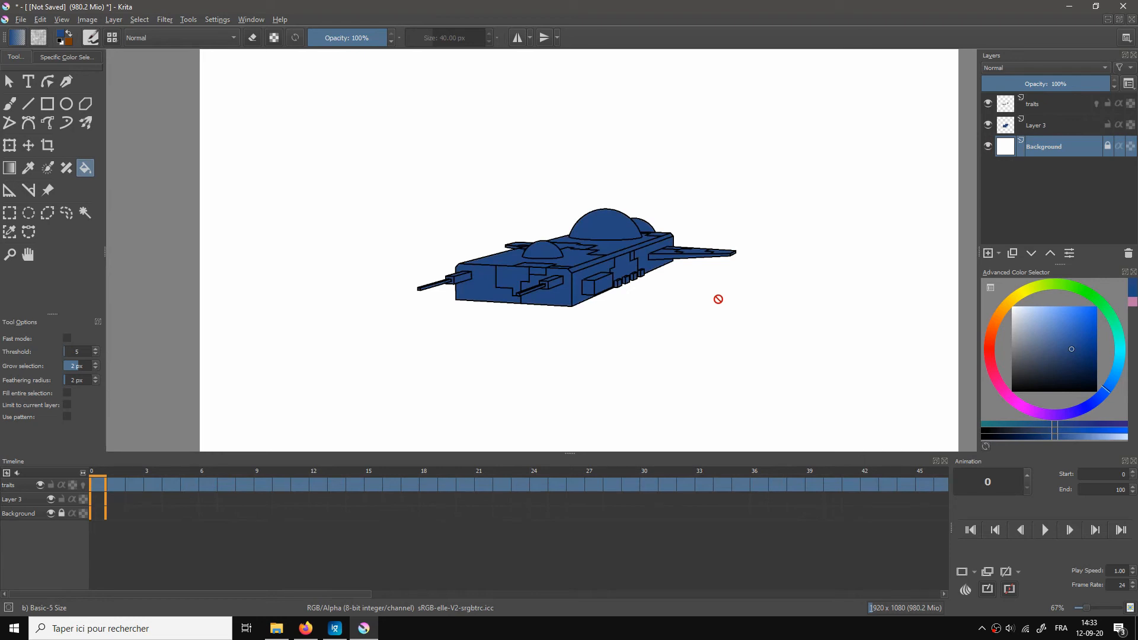
{"action": "scroll", "coordinate": [706, 295], "scroll_direction": "up", "scroll_amount": 1}
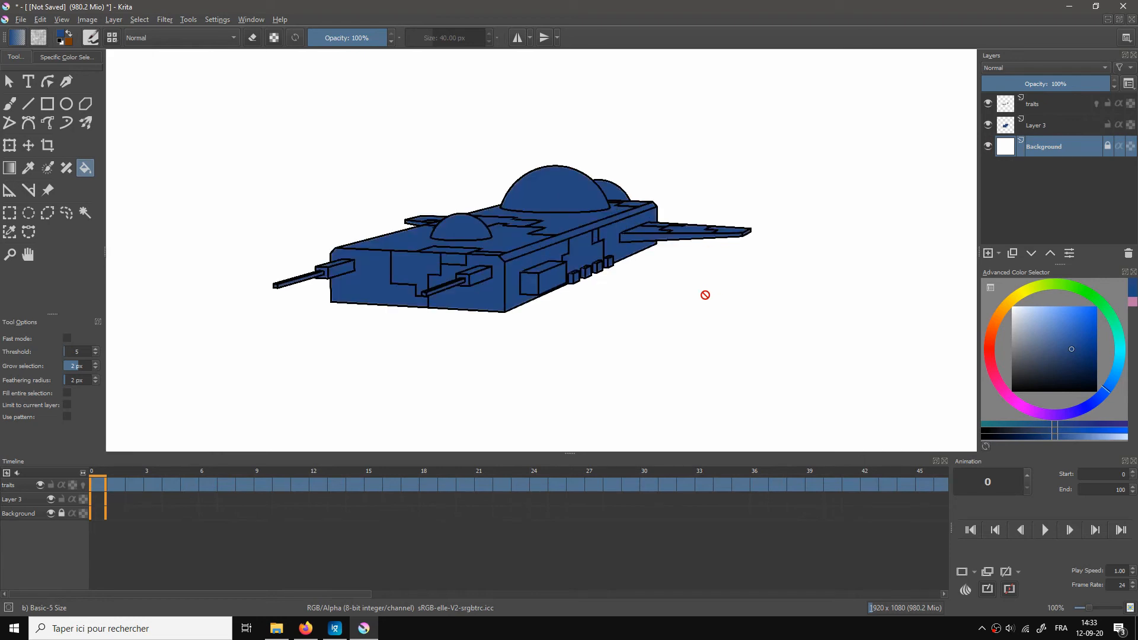
Step: Rename Layer 3 as "couleurs"
{"action": "left_click", "coordinate": [1035, 125]}
{"action": "double_click", "coordinate": [1037, 131]}
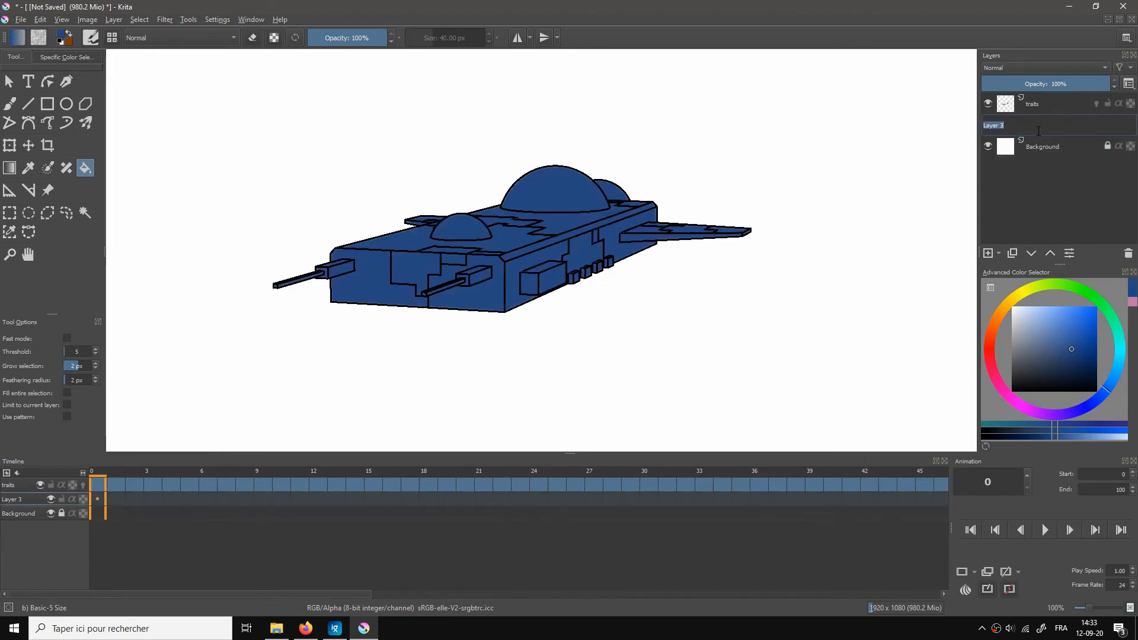
{"action": "type", "text": "couleurs"}
{"action": "key", "text": "Return"}
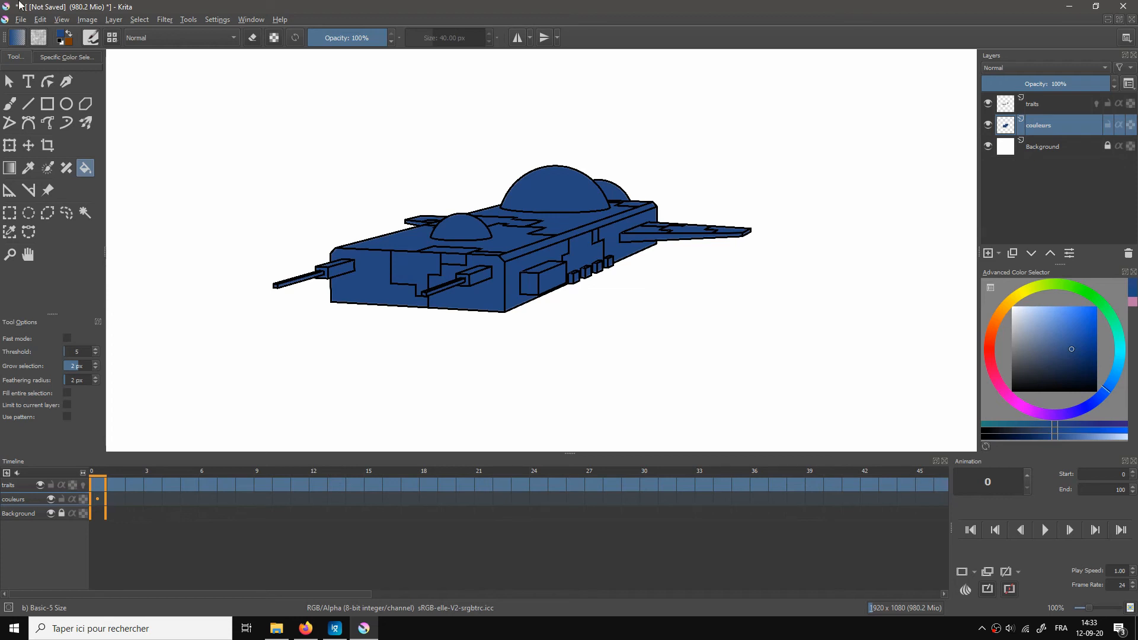
Step: Outline the lower part of the hull freehand and, with "traits" hidden, fill it with very dark blue on "couleurs"
{"action": "left_click", "coordinate": [65, 214]}
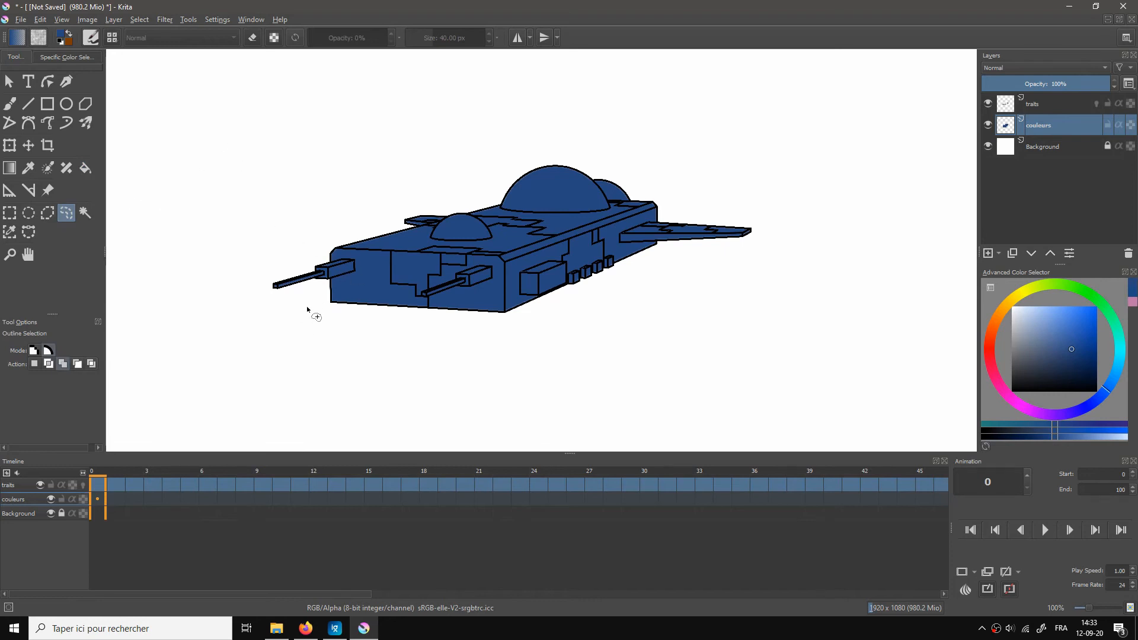
{"action": "mouse_move", "coordinate": [311, 305]}
{"action": "left_mouse_down"}
{"action": "mouse_move", "coordinate": [365, 292]}
{"action": "mouse_move", "coordinate": [469, 300]}
{"action": "mouse_move", "coordinate": [652, 210]}
{"action": "mouse_move", "coordinate": [681, 208]}
{"action": "mouse_move", "coordinate": [686, 255]}
{"action": "mouse_move", "coordinate": [539, 326]}
{"action": "mouse_move", "coordinate": [364, 328]}
{"action": "mouse_move", "coordinate": [310, 307]}
{"action": "left_mouse_up"}
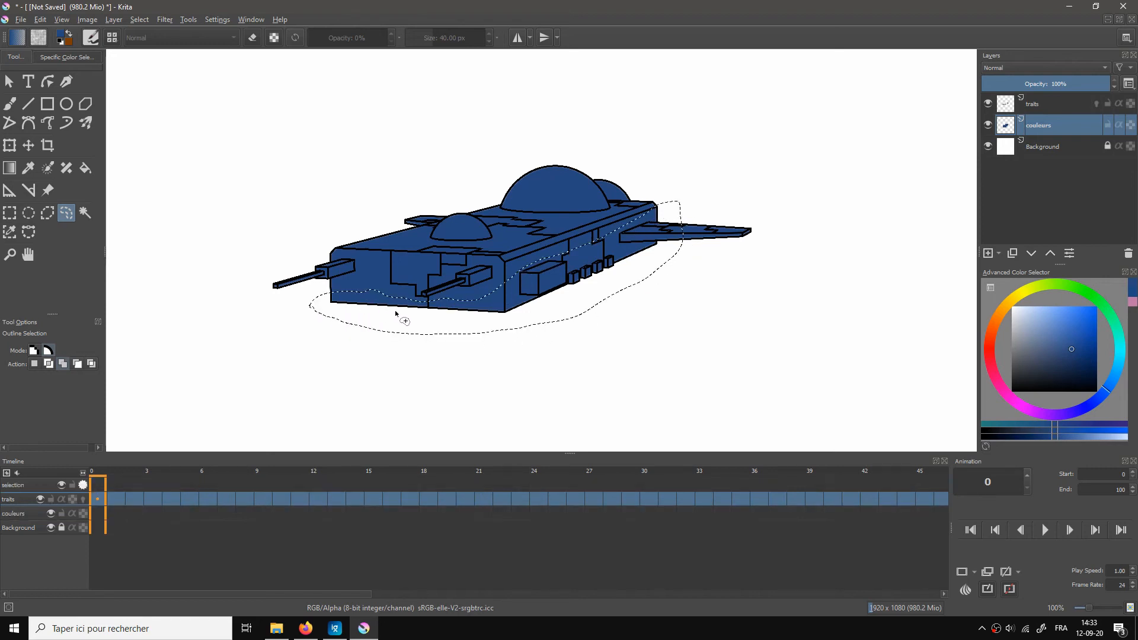
{"action": "left_click", "coordinate": [989, 105]}
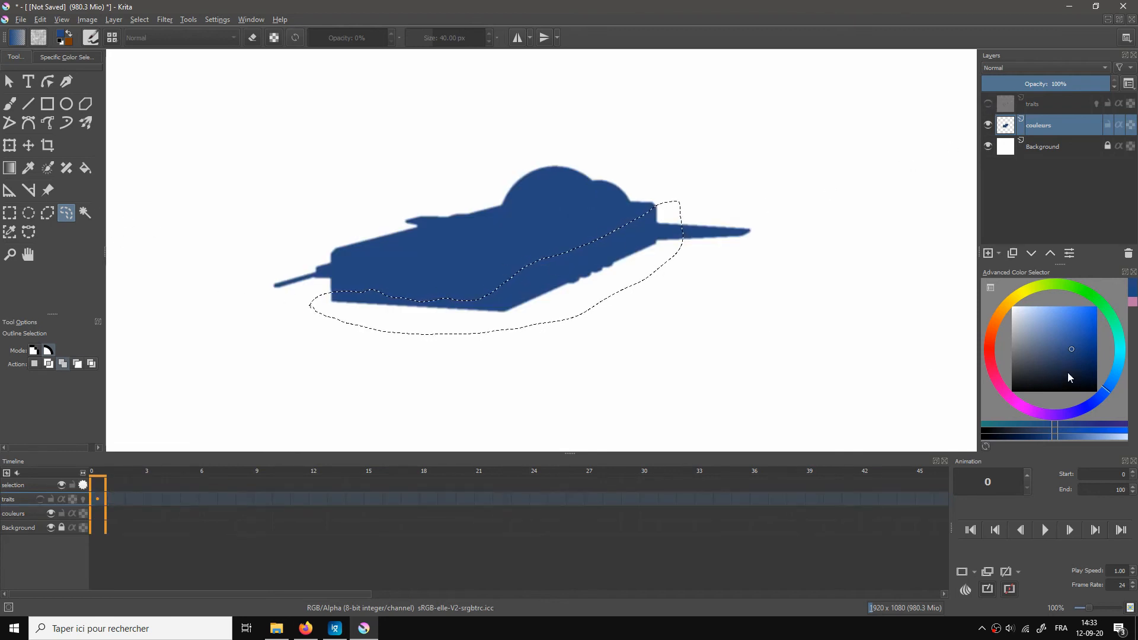
{"action": "left_click_drag", "start_coordinate": [1073, 350], "coordinate": [1087, 377]}
{"action": "key", "text": "f"}
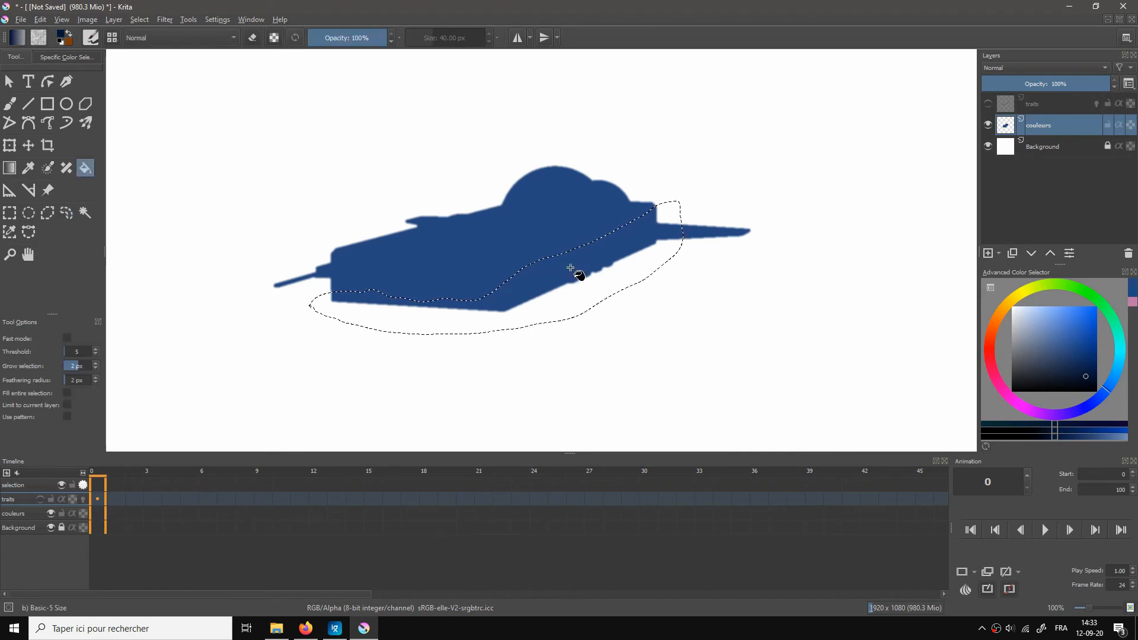
{"action": "left_click", "coordinate": [579, 268]}
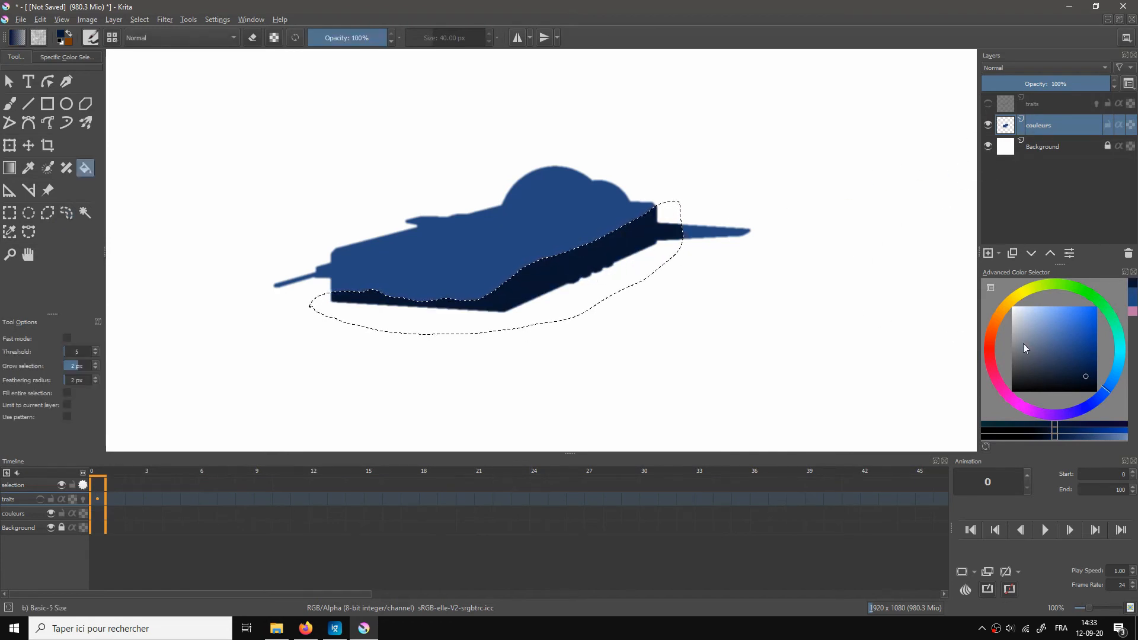
Step: Show the "traits" layer again and clear the selection, keeping "couleurs" as the active layer
{"action": "left_click", "coordinate": [988, 104]}
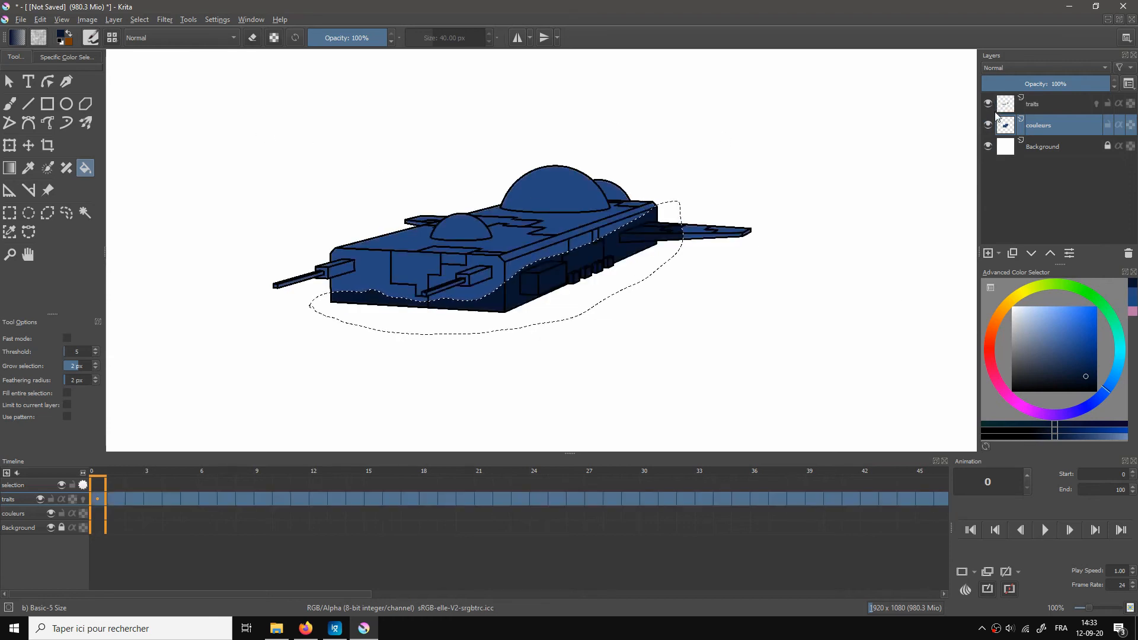
{"action": "left_click", "coordinate": [1038, 110]}
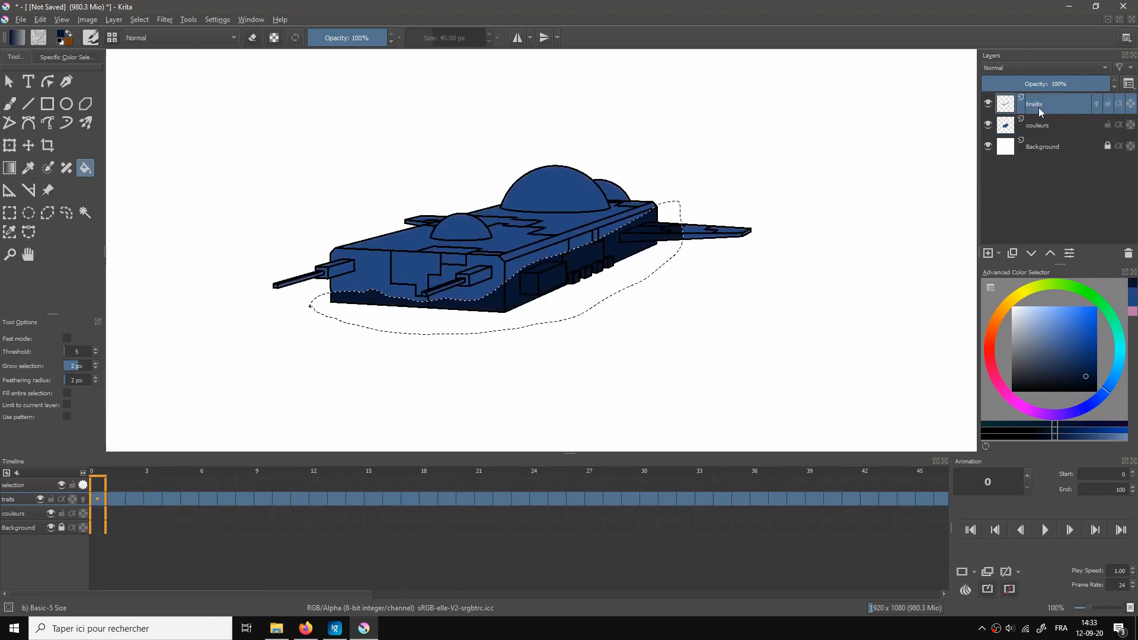
{"action": "left_click", "coordinate": [1040, 129]}
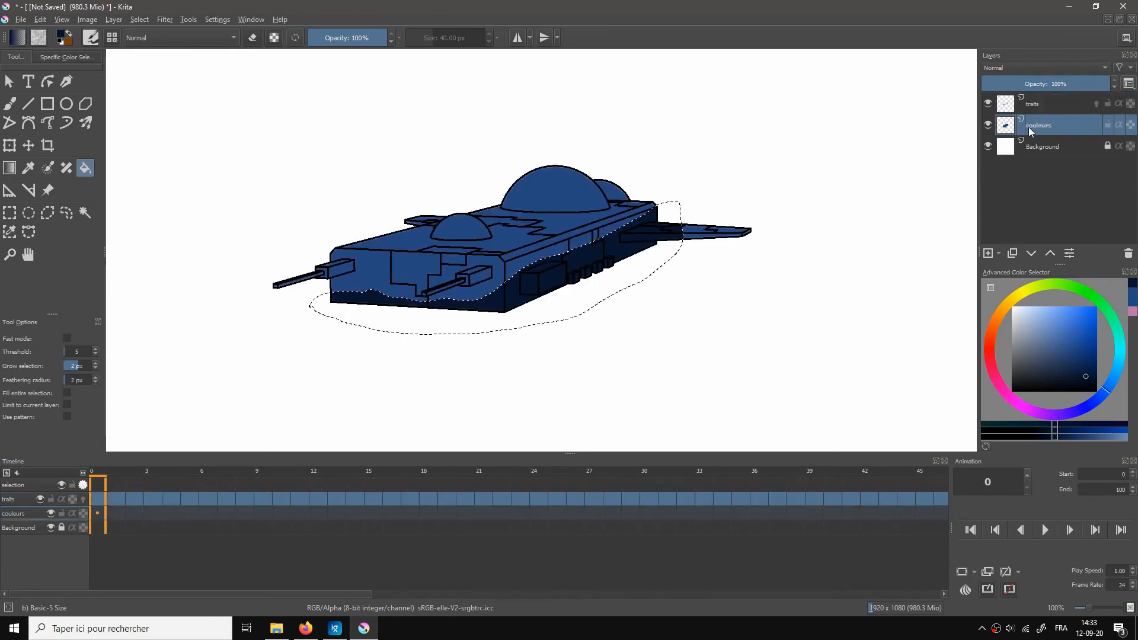
{"action": "left_click", "coordinate": [140, 20]}
{"action": "left_click", "coordinate": [156, 47]}
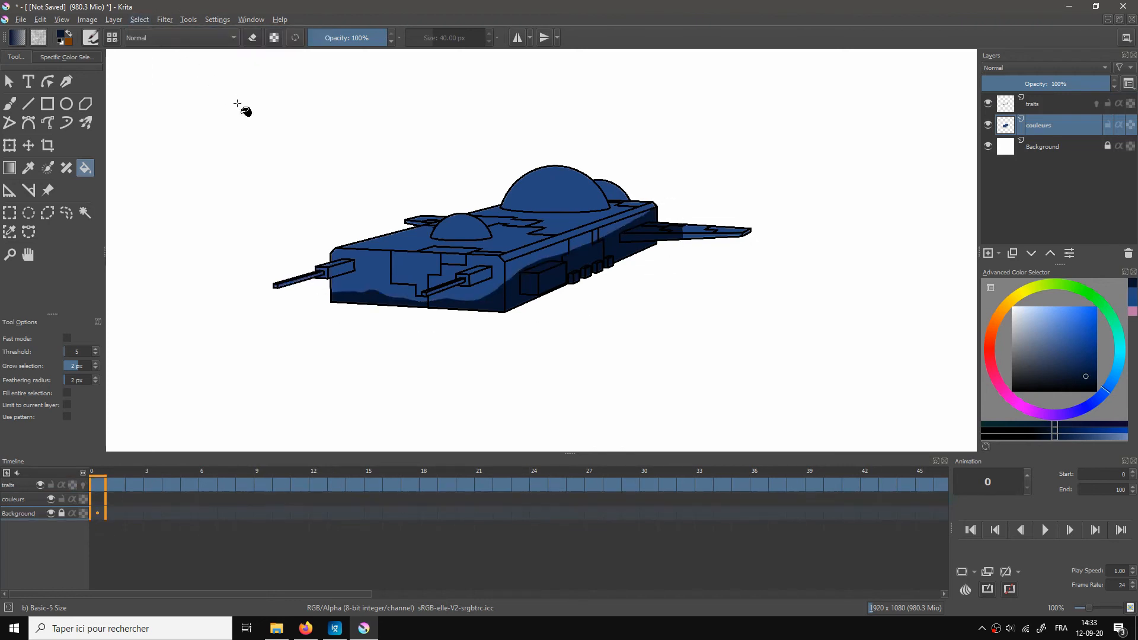
Step: Outline highlight areas freehand along the far hull edge, on the front face and beside the large dome
{"action": "left_click", "coordinate": [65, 212]}
{"action": "mouse_move", "coordinate": [265, 301]}
{"action": "left_mouse_down"}
{"action": "mouse_move", "coordinate": [415, 233]}
{"action": "mouse_move", "coordinate": [455, 194]}
{"action": "mouse_move", "coordinate": [347, 204]}
{"action": "mouse_move", "coordinate": [287, 240]}
{"action": "mouse_move", "coordinate": [264, 301]}
{"action": "left_mouse_up"}
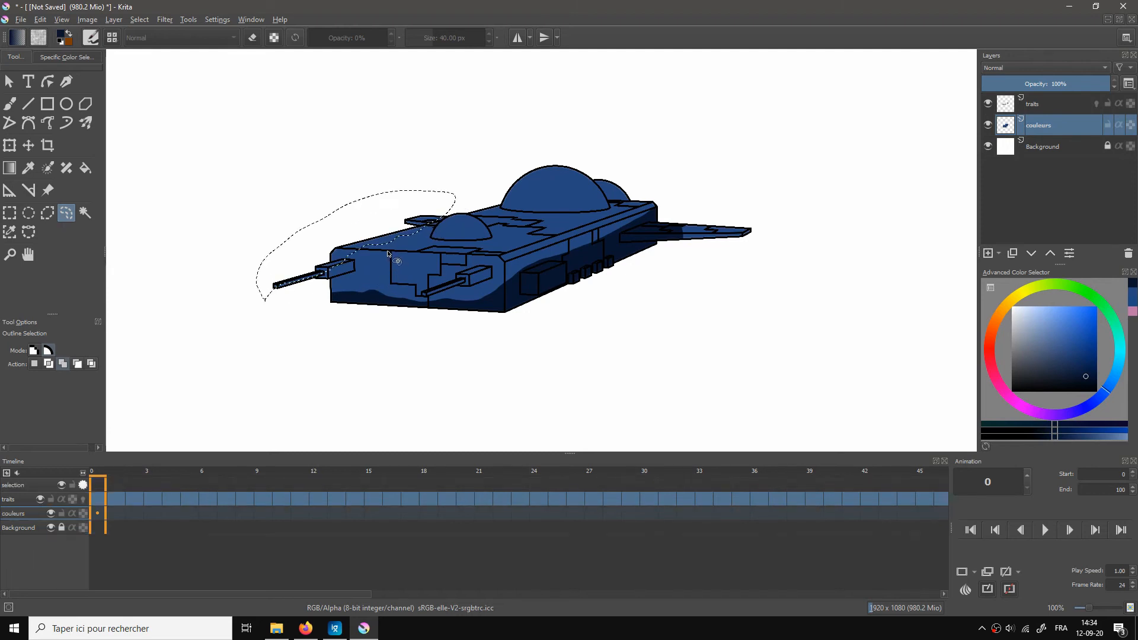
{"action": "mouse_move", "coordinate": [389, 254]}
{"action": "left_mouse_down"}
{"action": "mouse_move", "coordinate": [385, 281]}
{"action": "mouse_move", "coordinate": [422, 255]}
{"action": "left_mouse_up"}
{"action": "left_click_drag", "start_coordinate": [505, 227], "coordinate": [529, 221]}
Step: Sample the hull's blue, lighten it, and fill the selected highlights on the front face and upper deck
{"action": "left_click", "coordinate": [28, 168]}
{"action": "left_click", "coordinate": [507, 242]}
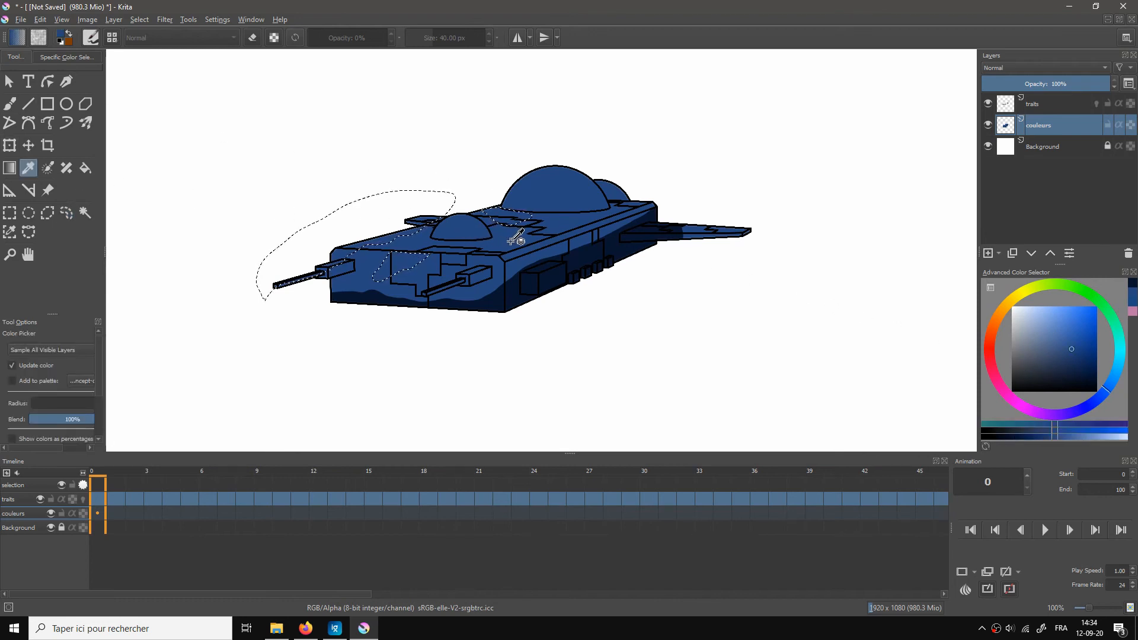
{"action": "left_click", "coordinate": [85, 168]}
{"action": "left_click_drag", "start_coordinate": [1071, 350], "coordinate": [1067, 329]}
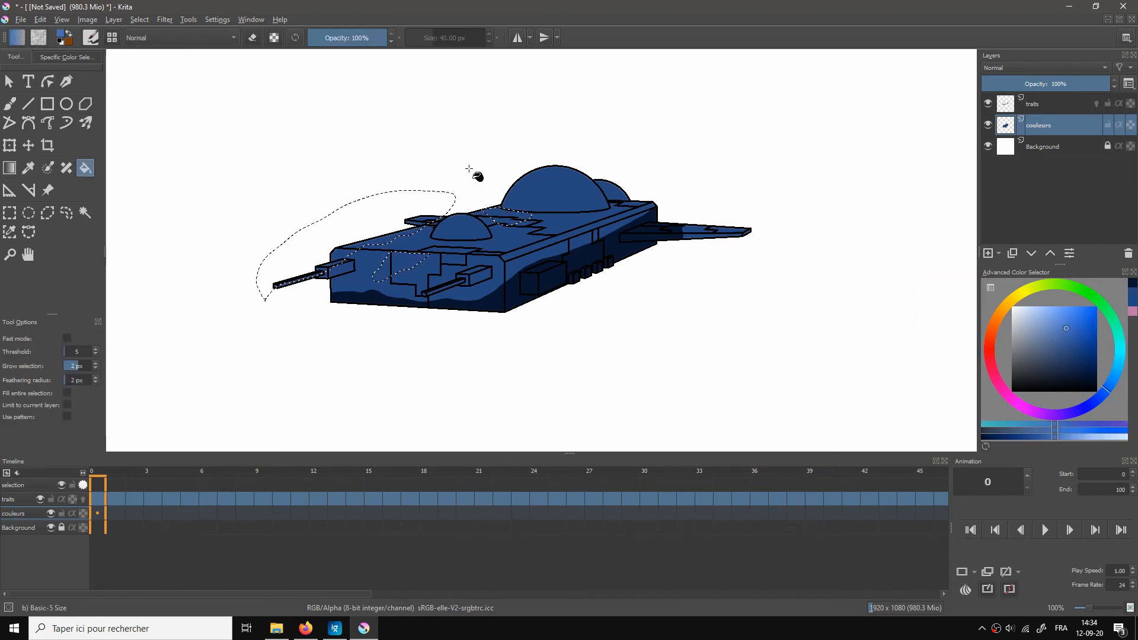
{"action": "left_click", "coordinate": [348, 255]}
{"action": "left_click", "coordinate": [386, 241]}
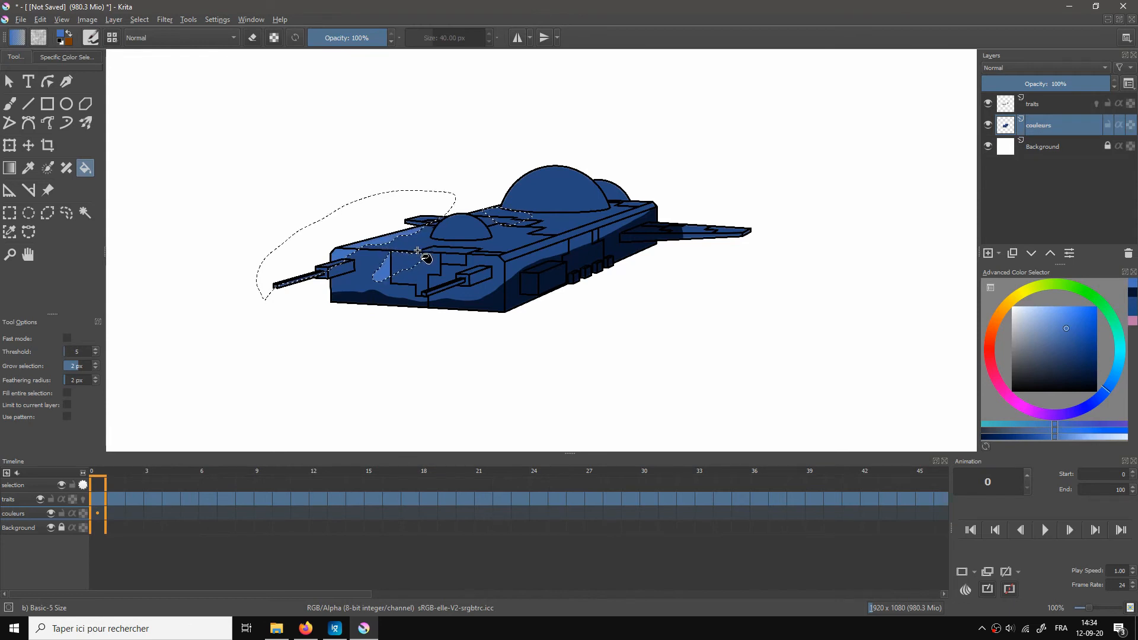
{"action": "left_click", "coordinate": [405, 259]}
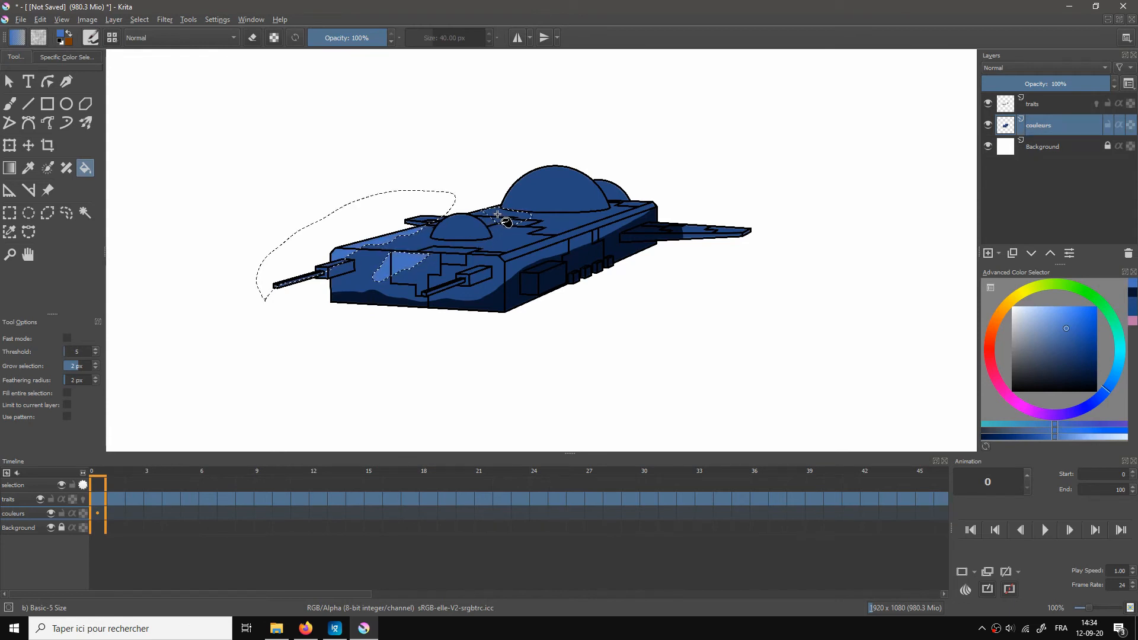
{"action": "left_click", "coordinate": [520, 221]}
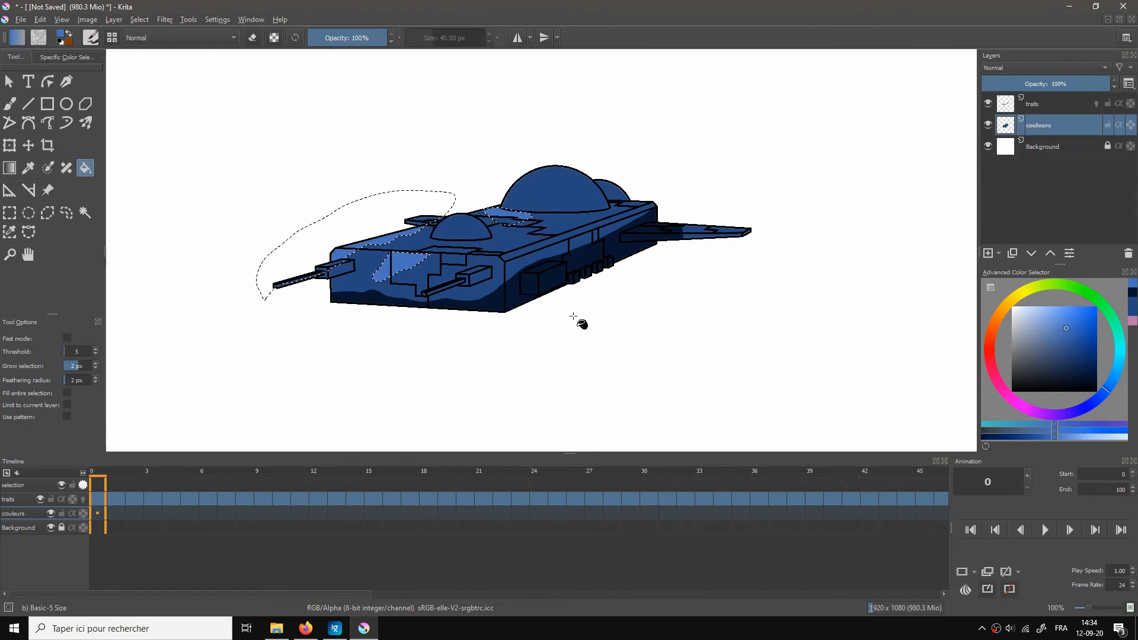
Step: Fill the remaining selected highlight areas on the far wing and cannon with the lighter blue, and clear the selection
{"action": "left_click_drag", "start_coordinate": [577, 318], "coordinate": [561, 246]}
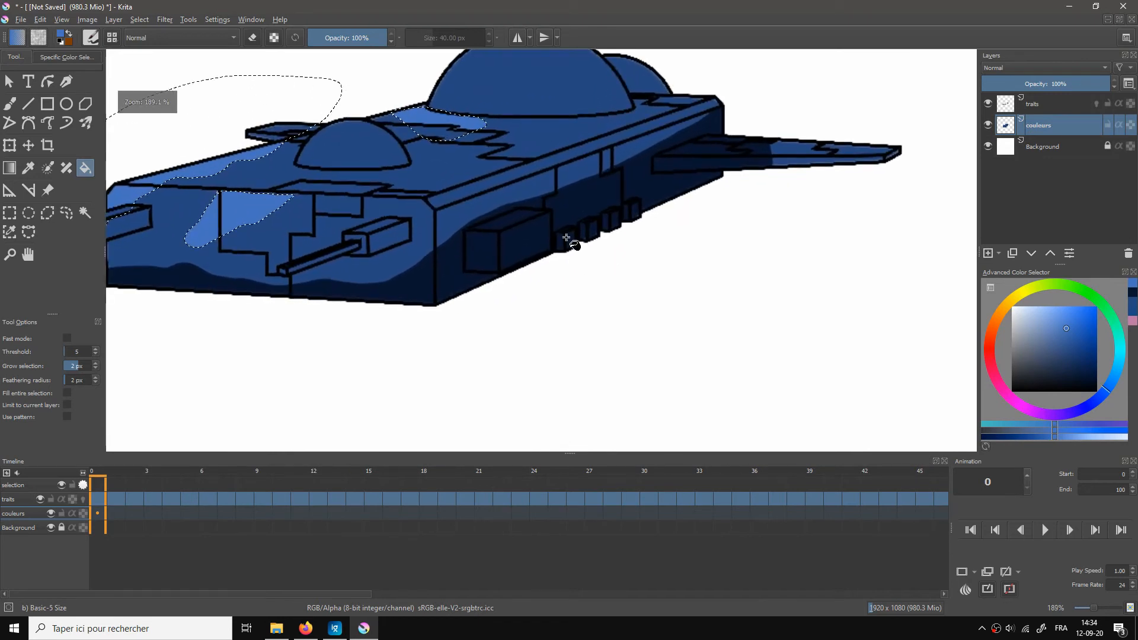
{"action": "left_click_drag", "start_coordinate": [445, 173], "coordinate": [606, 265]}
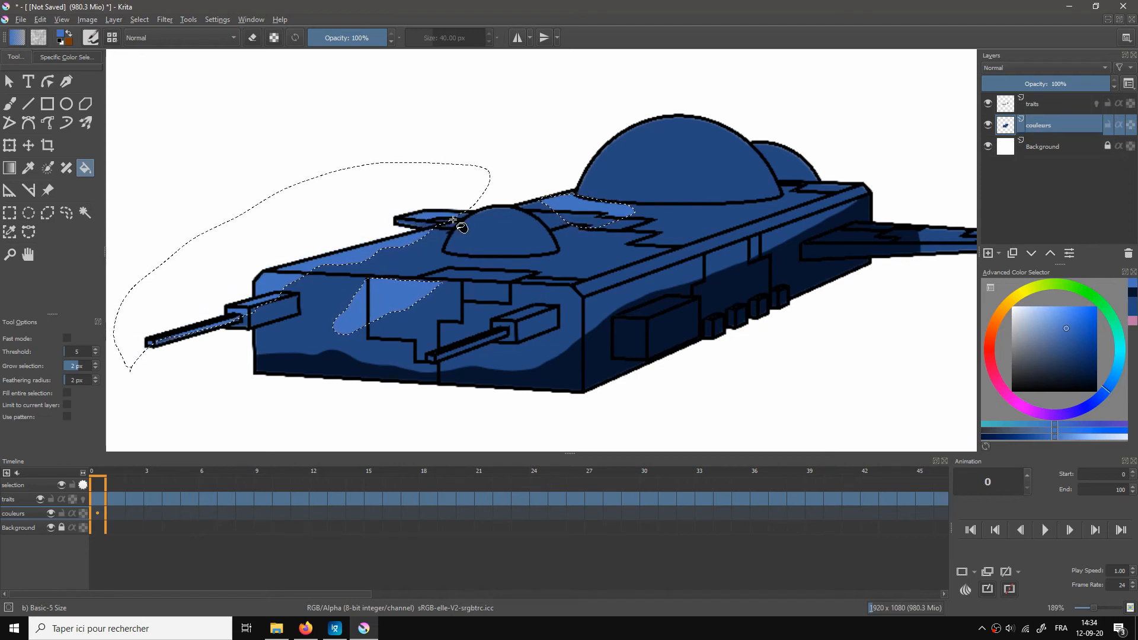
{"action": "left_click_drag", "start_coordinate": [440, 241], "coordinate": [458, 214]}
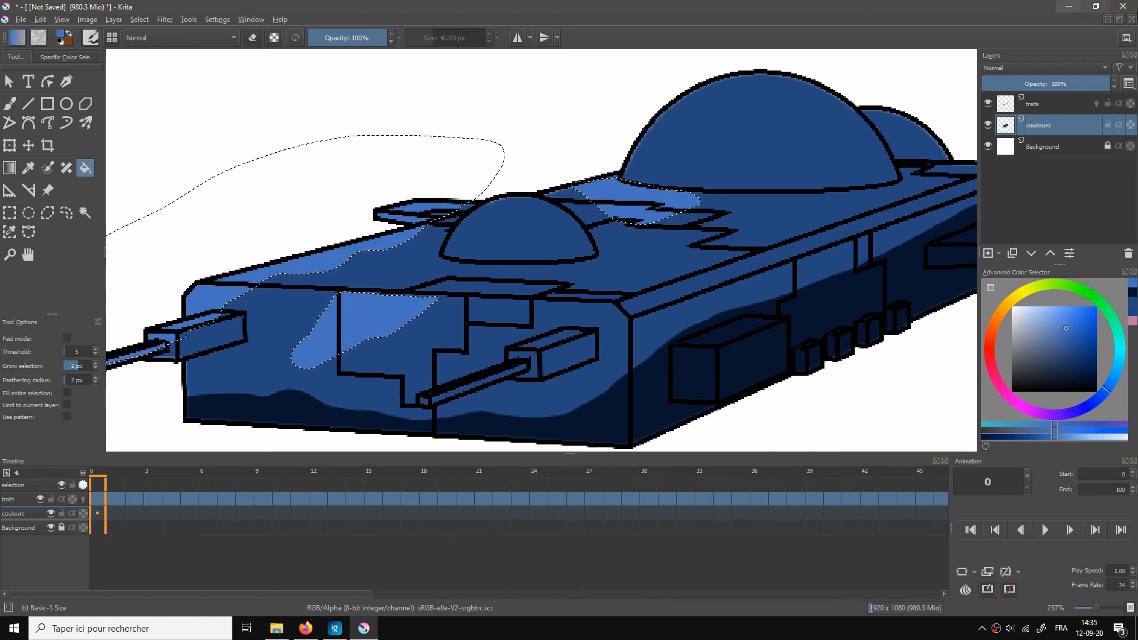
{"action": "left_click", "coordinate": [140, 20]}
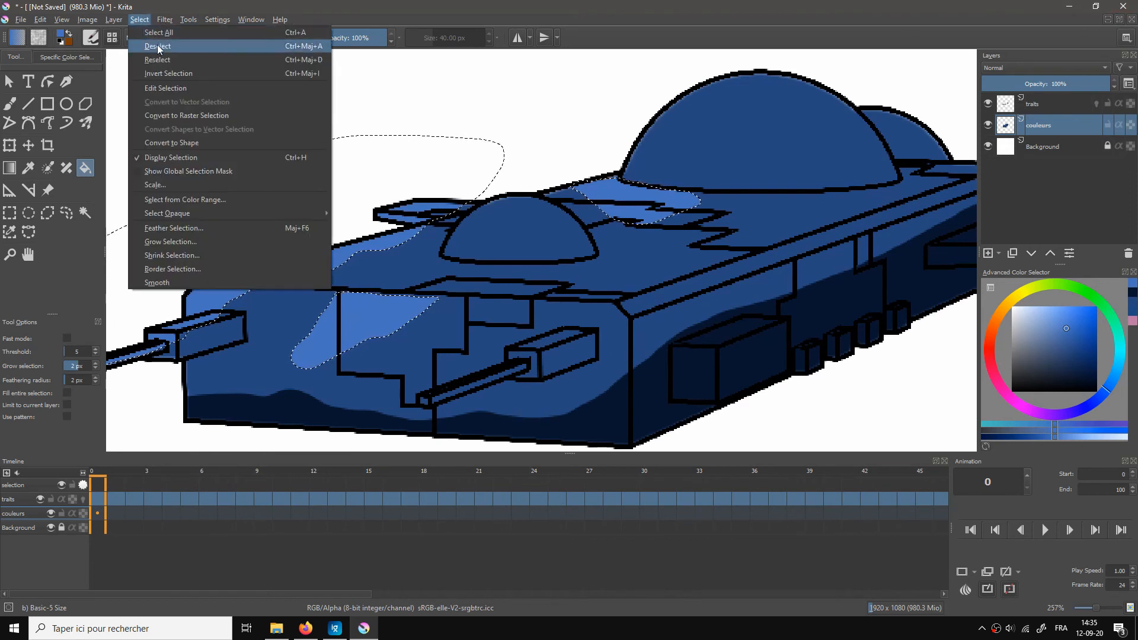
{"action": "left_click", "coordinate": [153, 43]}
Step: Add a paint layer named "coupole" between "traits" and "couleurs"
{"action": "scroll", "coordinate": [666, 255], "scroll_direction": "up", "scroll_amount": 2}
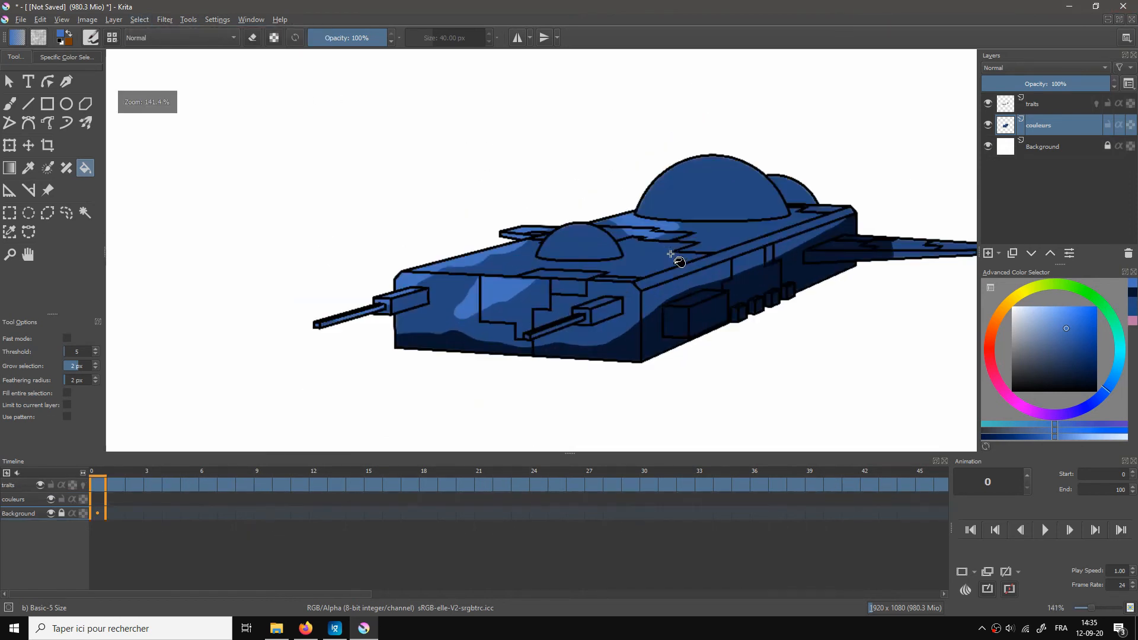
{"action": "scroll", "coordinate": [823, 267], "scroll_direction": "down", "scroll_amount": 2}
{"action": "left_click_drag", "start_coordinate": [823, 267], "coordinate": [740, 262]}
{"action": "scroll", "coordinate": [740, 262], "scroll_direction": "up", "scroll_amount": 1}
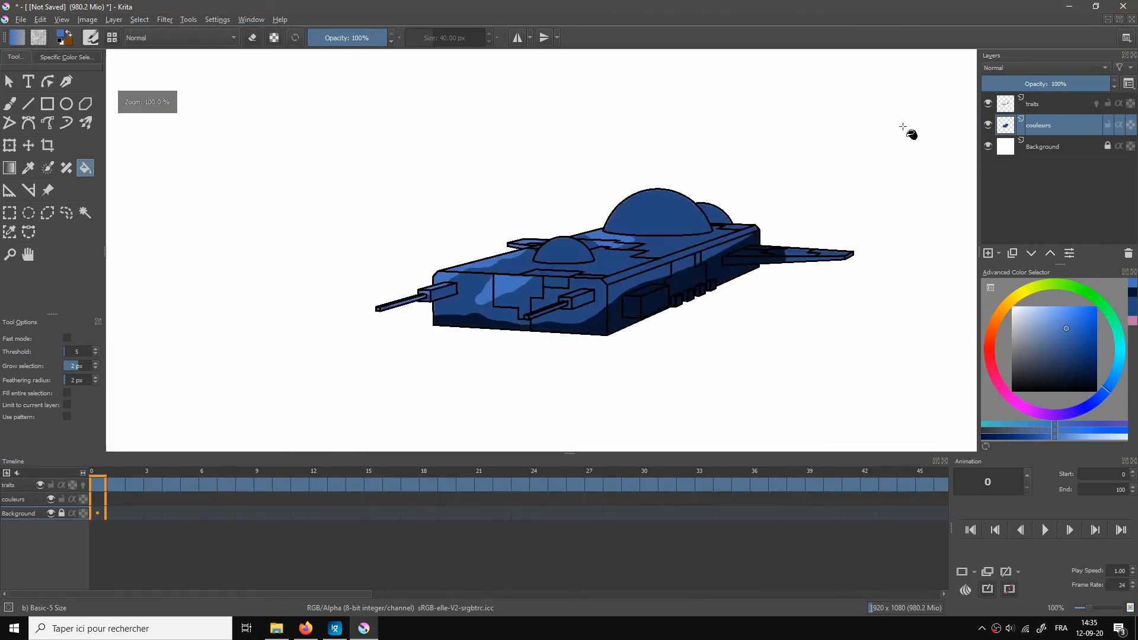
{"action": "left_click", "coordinate": [989, 253]}
{"action": "double_click", "coordinate": [1038, 122]}
{"action": "type", "text": "co"}
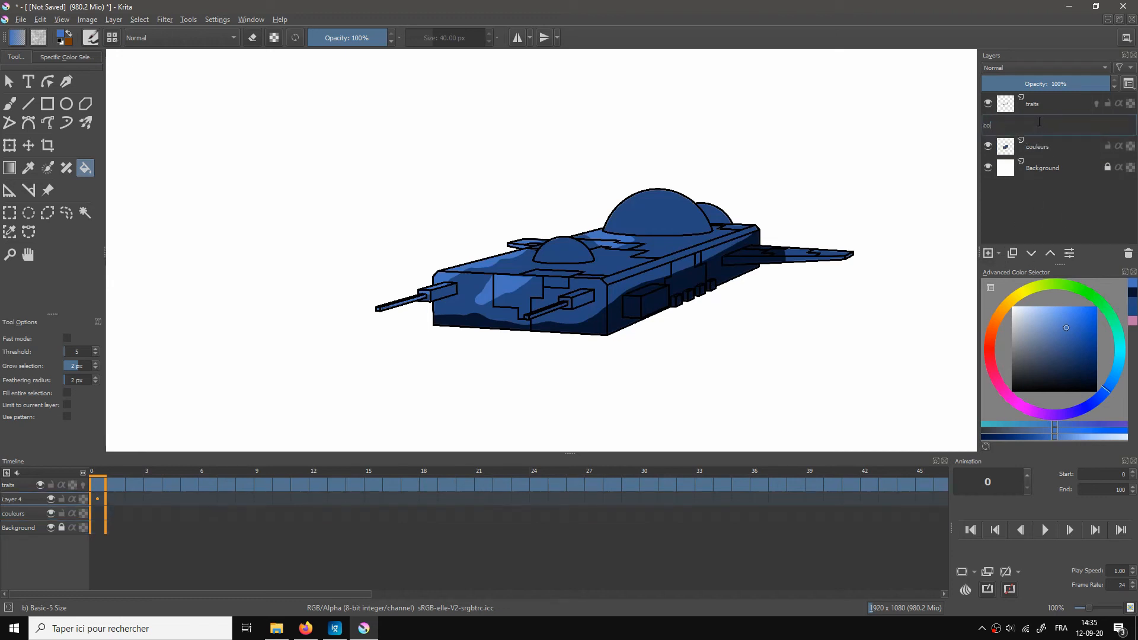
{"action": "type", "text": "upole"}
{"action": "key", "text": "Return"}
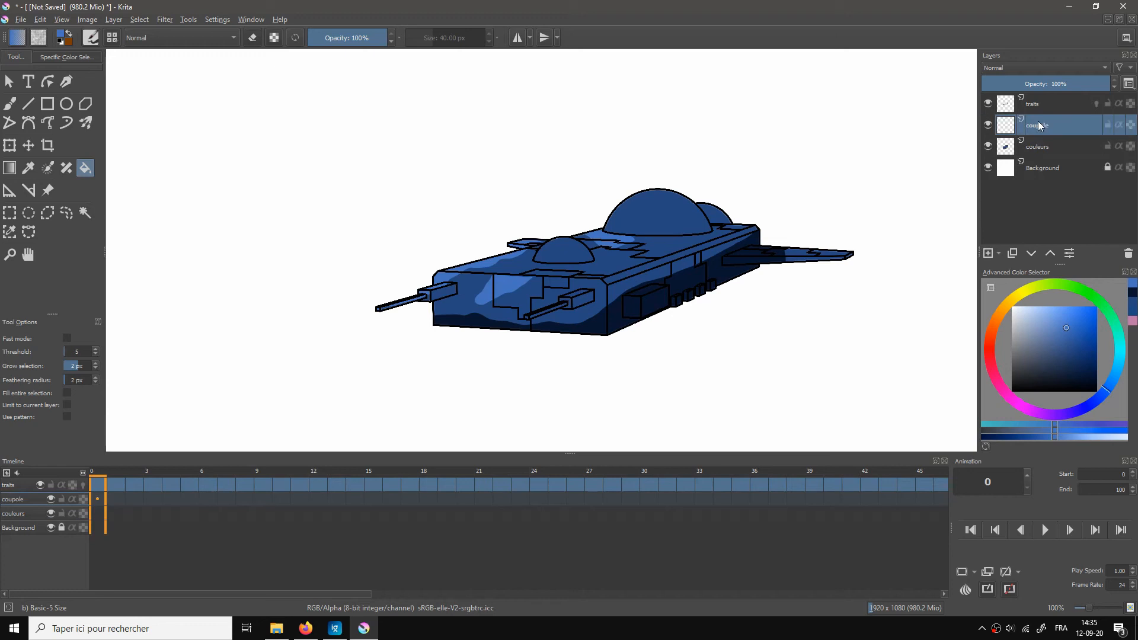
Step: Fill the large dome and the small front dome with bright cyan on the "coupole" layer
{"action": "left_click_drag", "start_coordinate": [1129, 364], "coordinate": [1122, 350]}
{"action": "left_click", "coordinate": [1066, 313]}
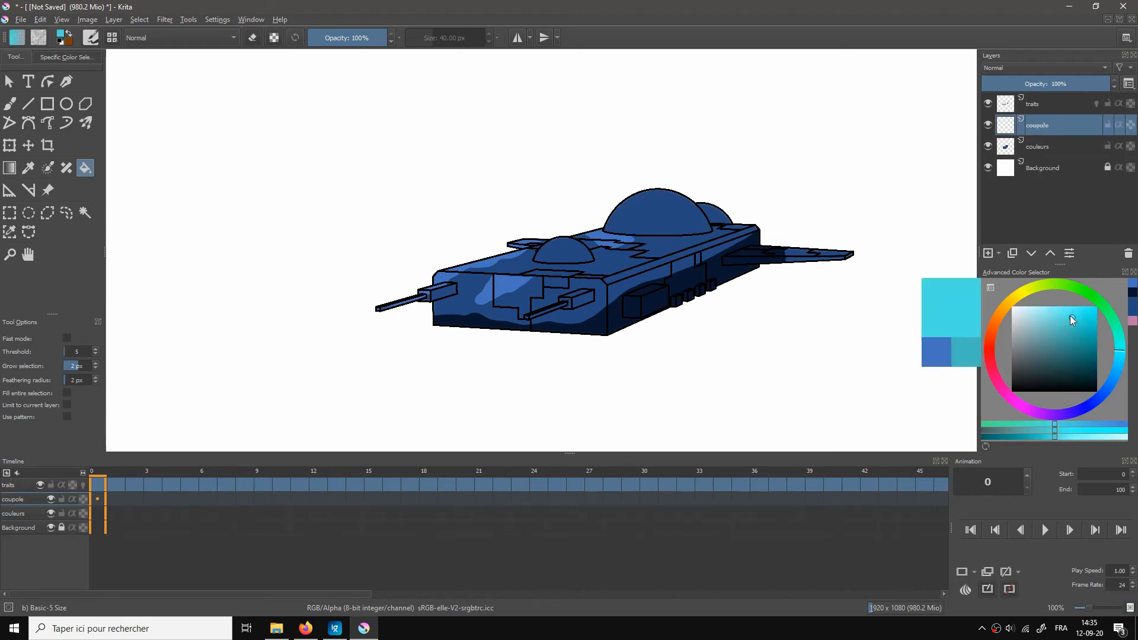
{"action": "left_click", "coordinate": [641, 201]}
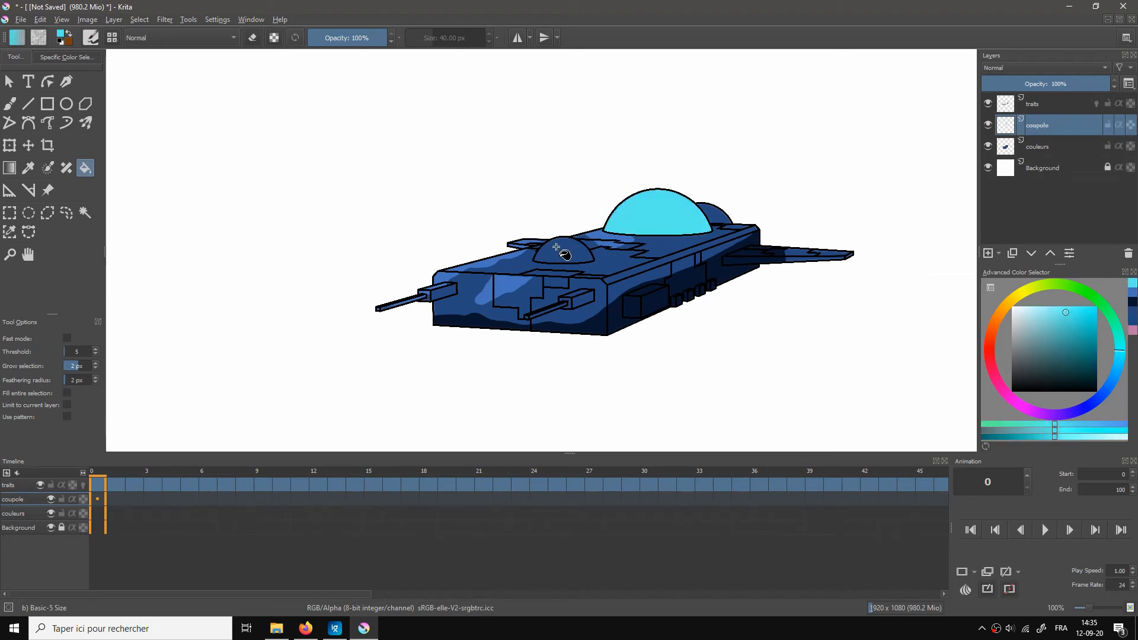
{"action": "left_click", "coordinate": [564, 252]}
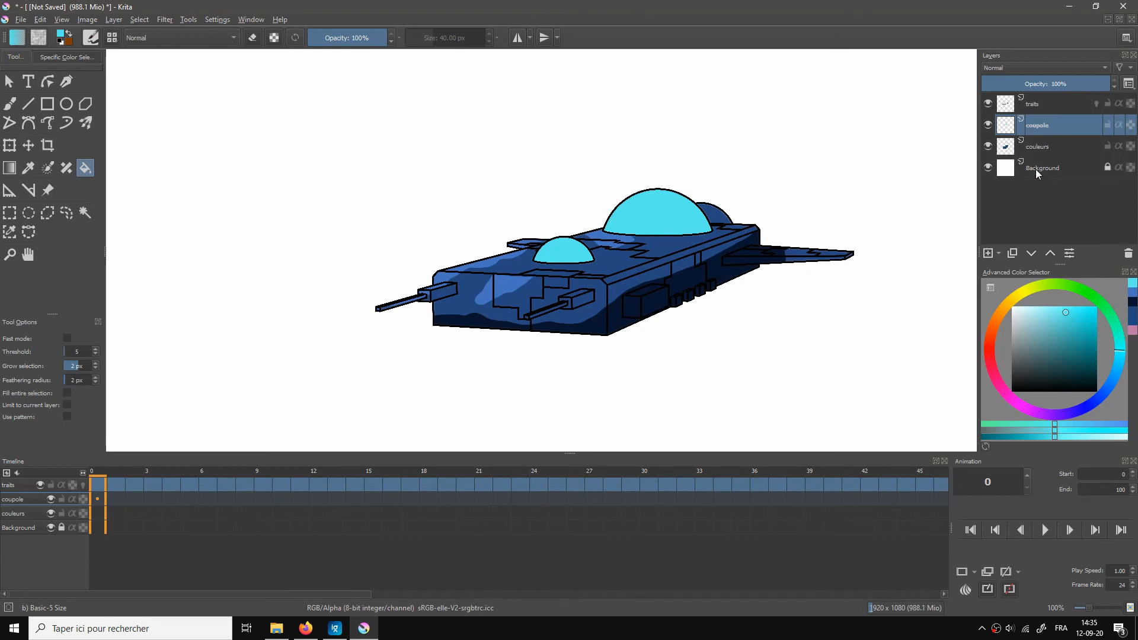
Step: Add a paint layer named "LED" between the "traits" and "coupole" layers
{"action": "left_click", "coordinate": [988, 254]}
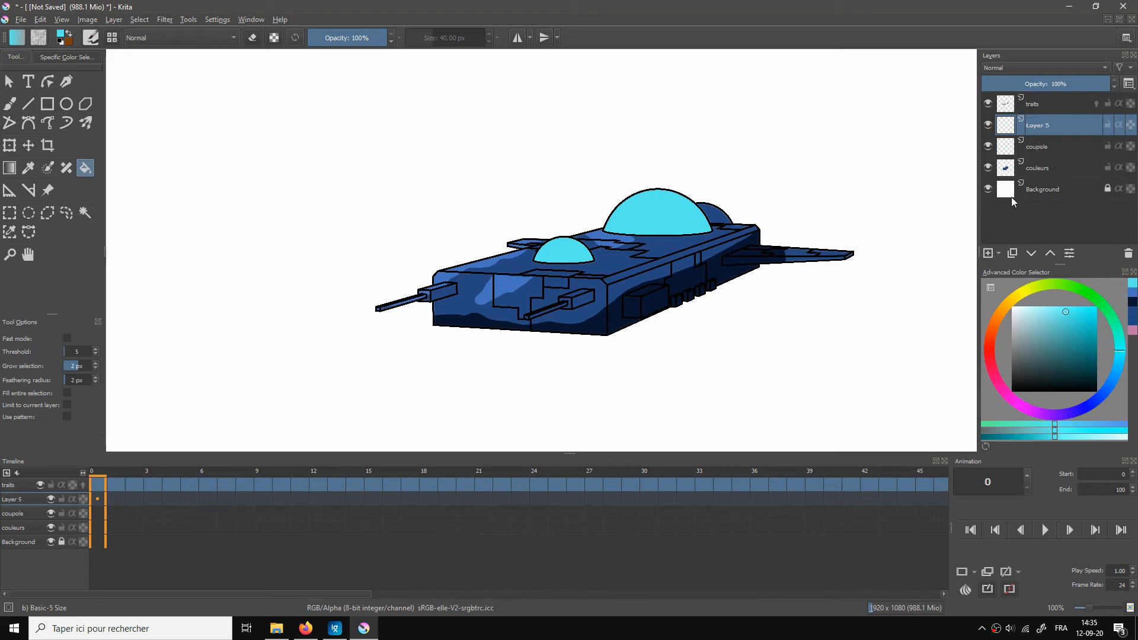
{"action": "double_click", "coordinate": [1037, 127]}
{"action": "type", "text": "L"}
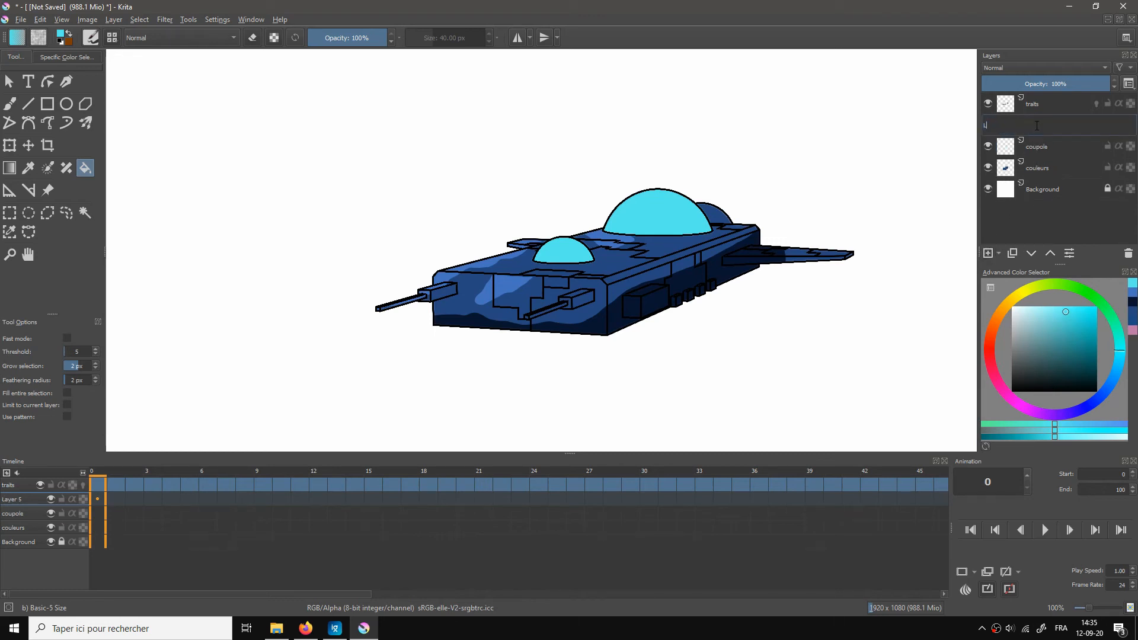
{"action": "type", "text": "ED"}
{"action": "key", "text": "Return"}
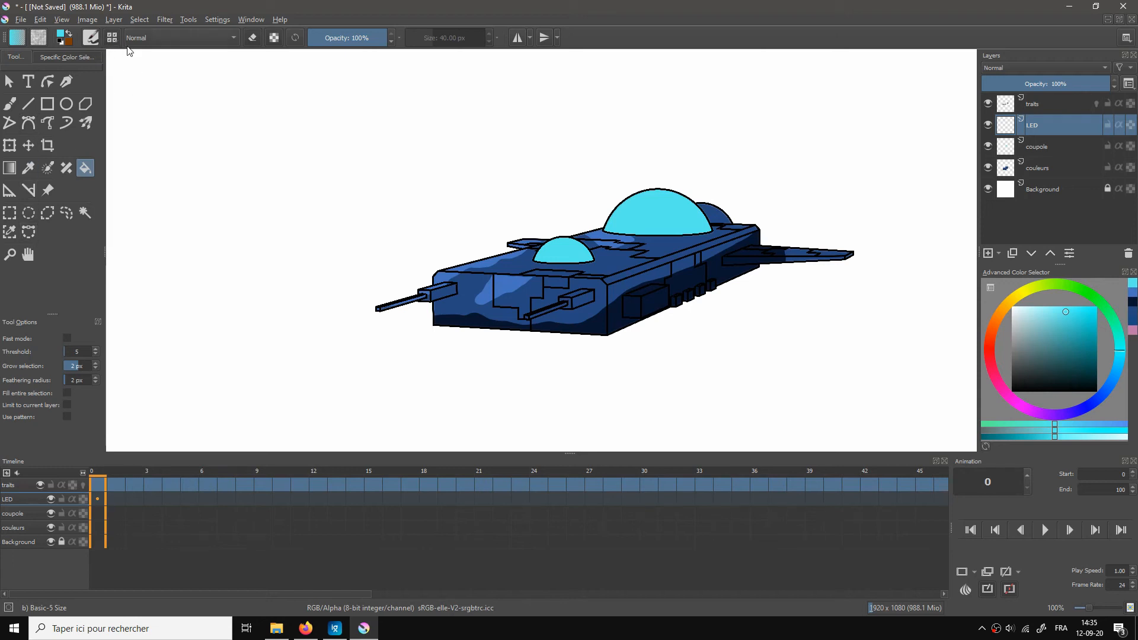
Step: Paint two yellow-green light dots on the front face beside the far cannon, using the Basic-5 Size brush at 40 px
{"action": "left_click", "coordinate": [10, 104]}
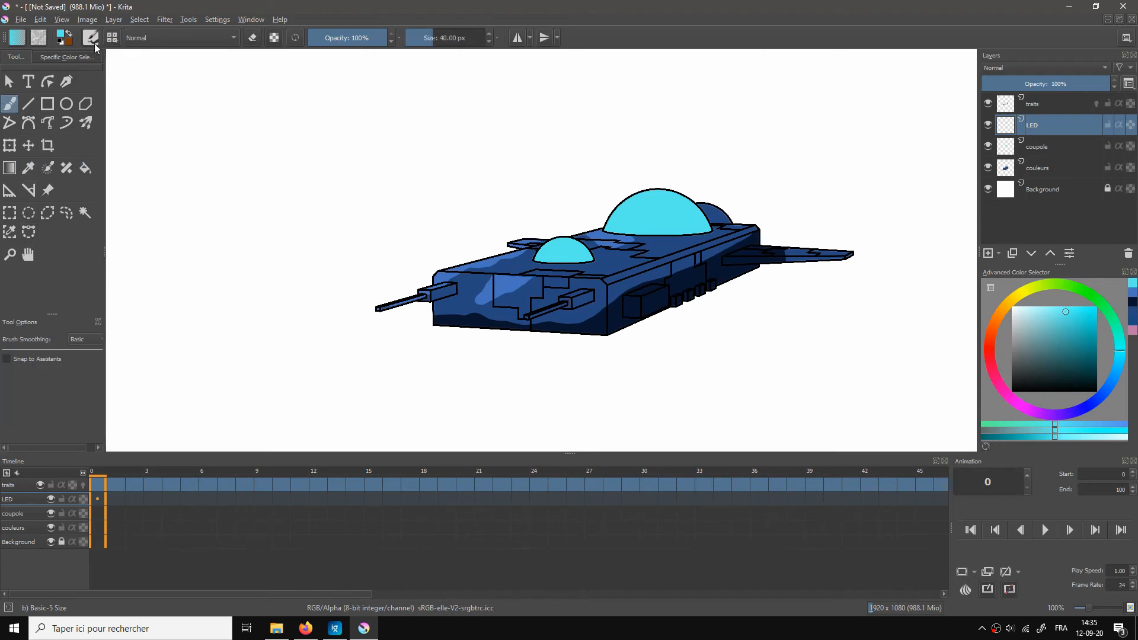
{"action": "left_click", "coordinate": [112, 38]}
{"action": "left_click", "coordinate": [134, 58]}
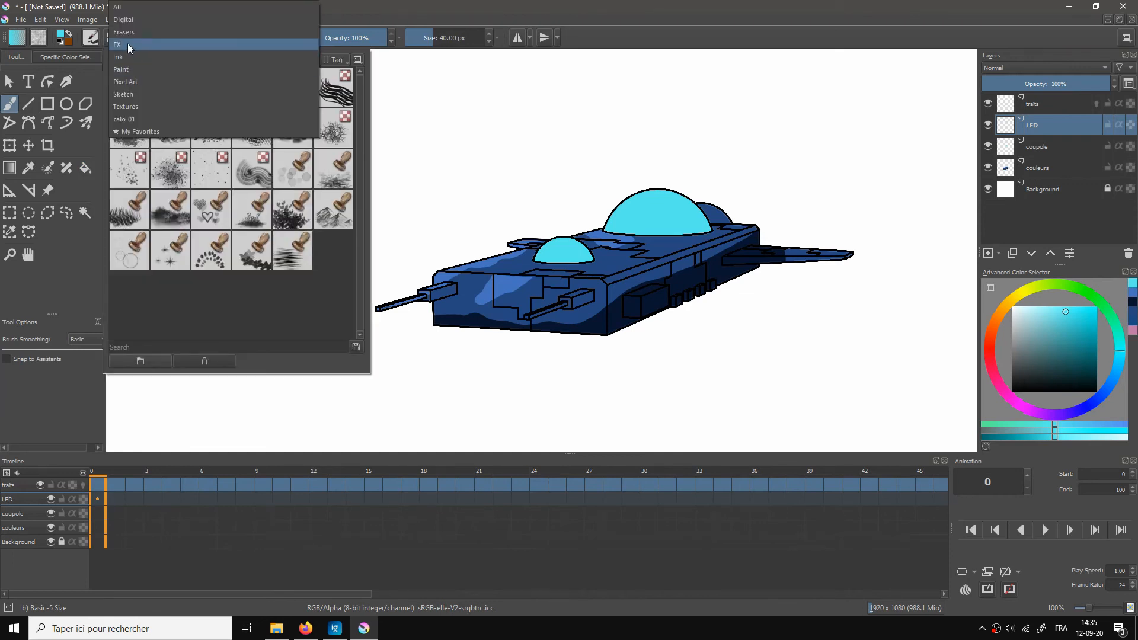
{"action": "left_click", "coordinate": [137, 8]}
{"action": "left_click", "coordinate": [133, 121]}
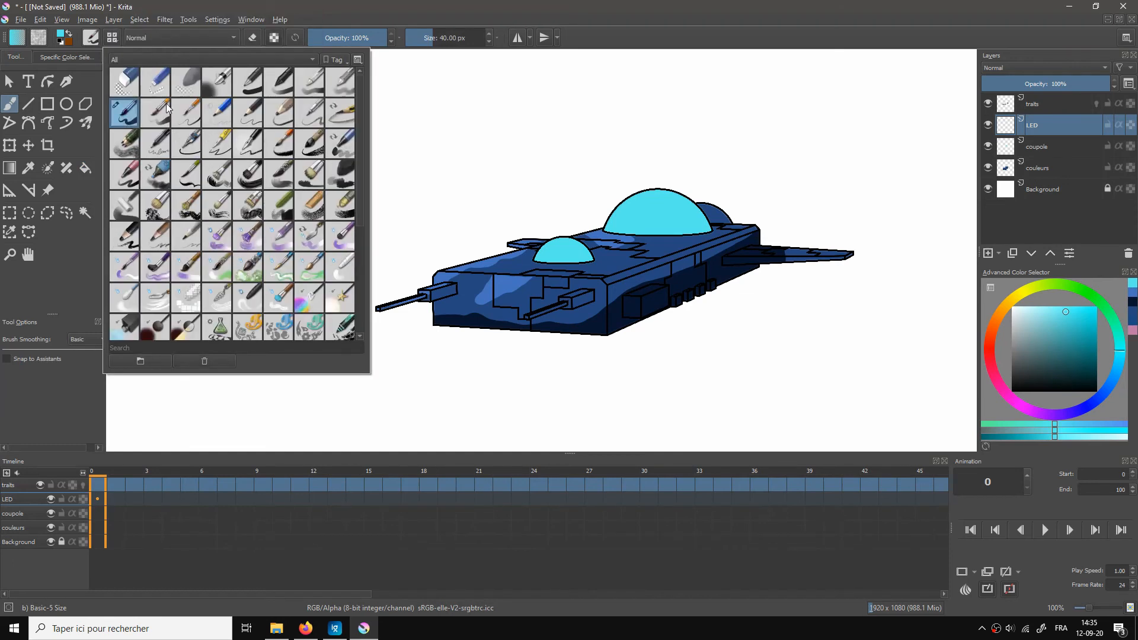
{"action": "left_click", "coordinate": [1031, 293]}
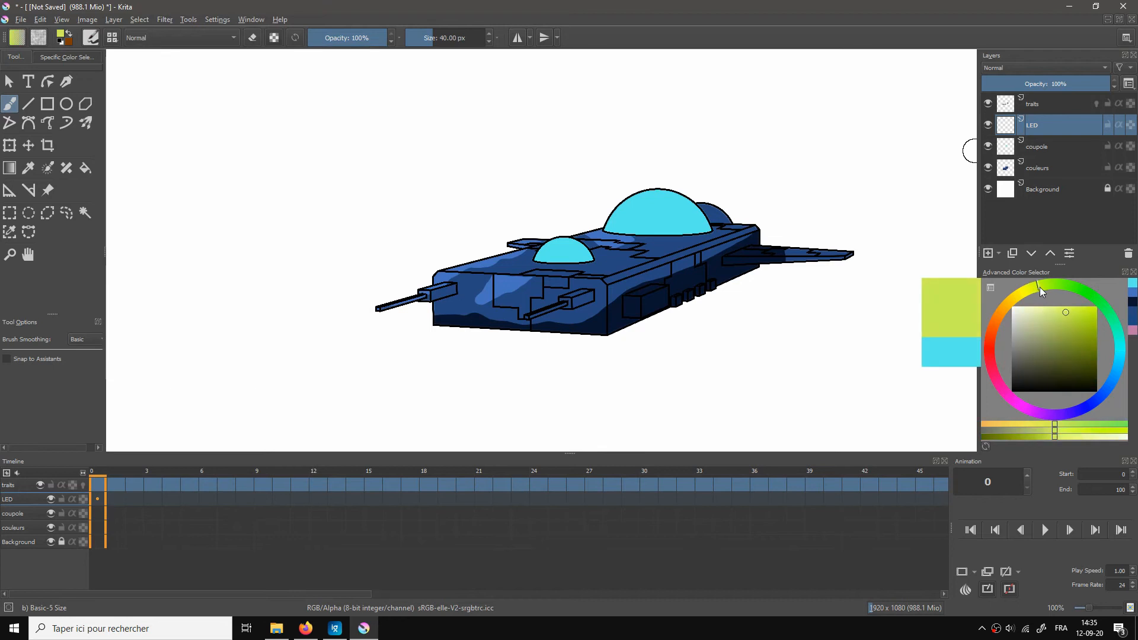
{"action": "left_click", "coordinate": [1082, 311]}
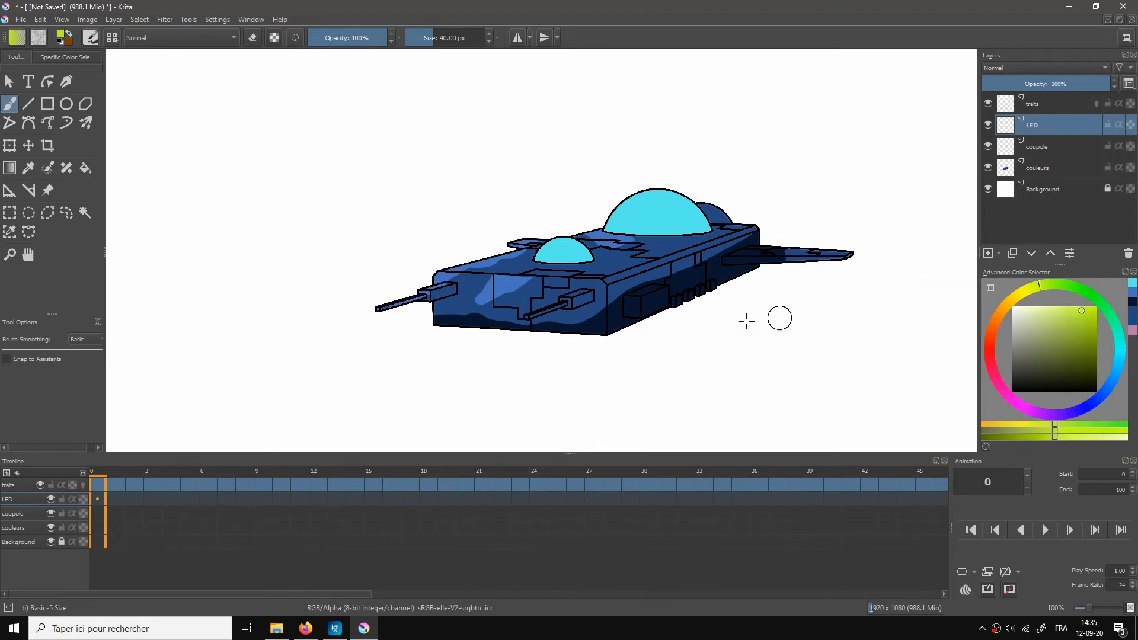
{"action": "left_click", "coordinate": [469, 284]}
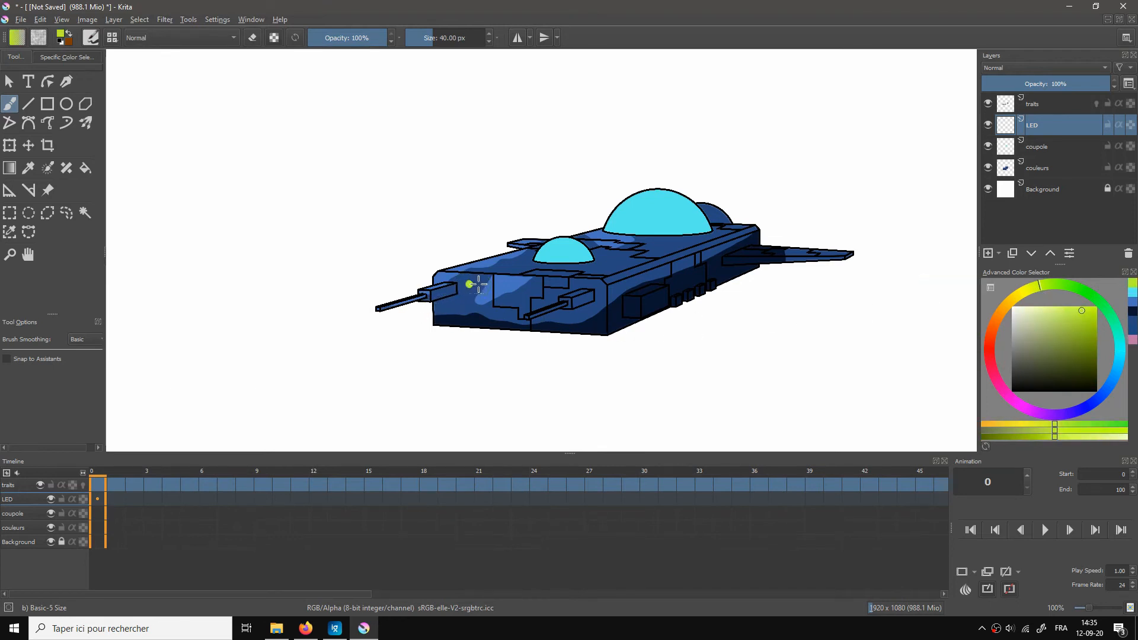
{"action": "left_click", "coordinate": [481, 284]}
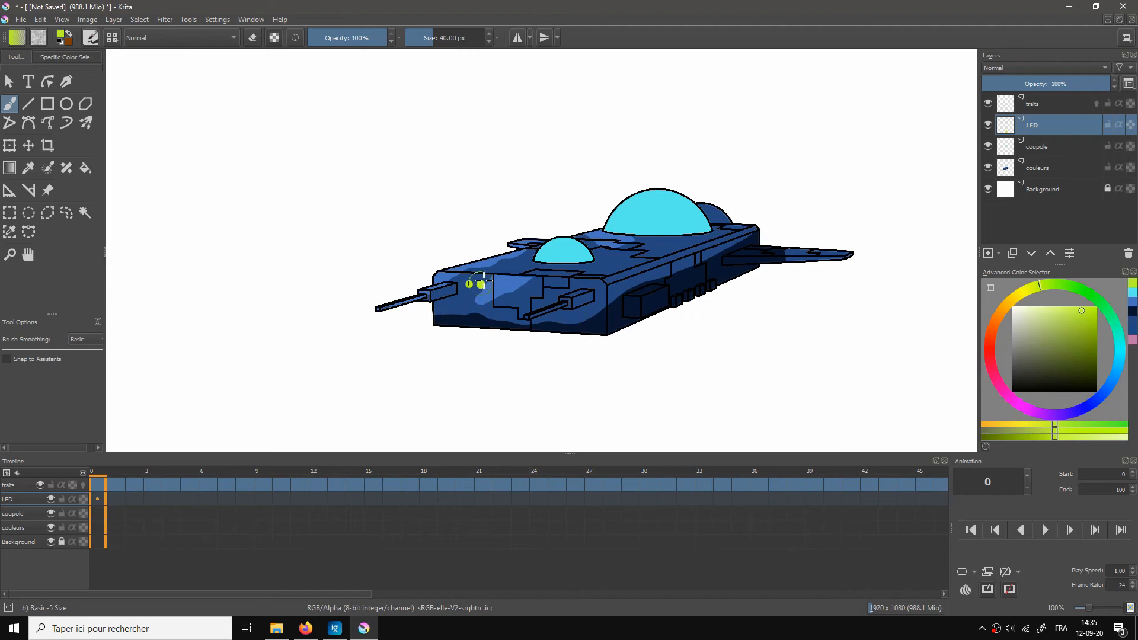
Step: Paint small yellow-green lights on the side wall's front end and a short row along the front face's lower near corner
{"action": "left_click", "coordinate": [629, 282]}
{"action": "left_click", "coordinate": [644, 280]}
{"action": "left_click_drag", "start_coordinate": [566, 325], "coordinate": [593, 328]}
{"action": "key", "text": "ctrl+z"}
{"action": "key", "text": "ctrl+z"}
{"action": "key", "text": "ctrl+z"}
{"action": "left_click_drag", "start_coordinate": [588, 327], "coordinate": [592, 328]}
{"action": "left_click", "coordinate": [598, 326]}
Step: Dab two tiny lights near the side wall's rear and three larger ones beside the near wing's root
{"action": "left_click", "coordinate": [714, 256]}
{"action": "left_click", "coordinate": [720, 255]}
{"action": "left_click", "coordinate": [736, 260]}
{"action": "left_click", "coordinate": [744, 261]}
{"action": "left_click", "coordinate": [754, 261]}
Step: Enable an Outer Glow layer style on the "LED" layer with spread 50% and size 30 px
{"action": "right_click", "coordinate": [1048, 128]}
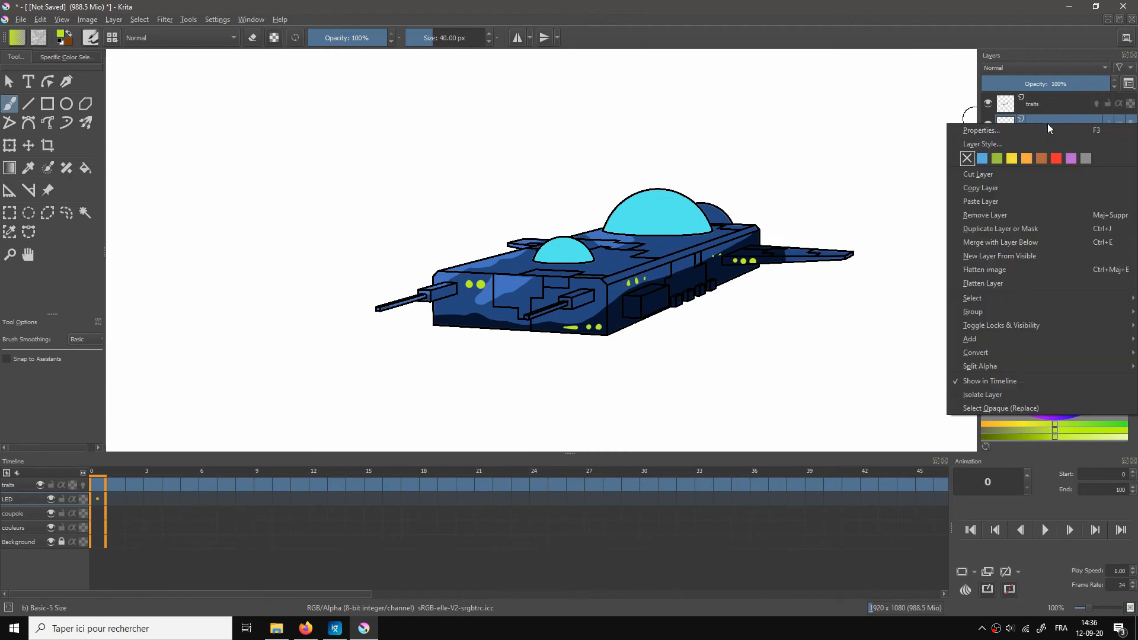
{"action": "left_click", "coordinate": [992, 144]}
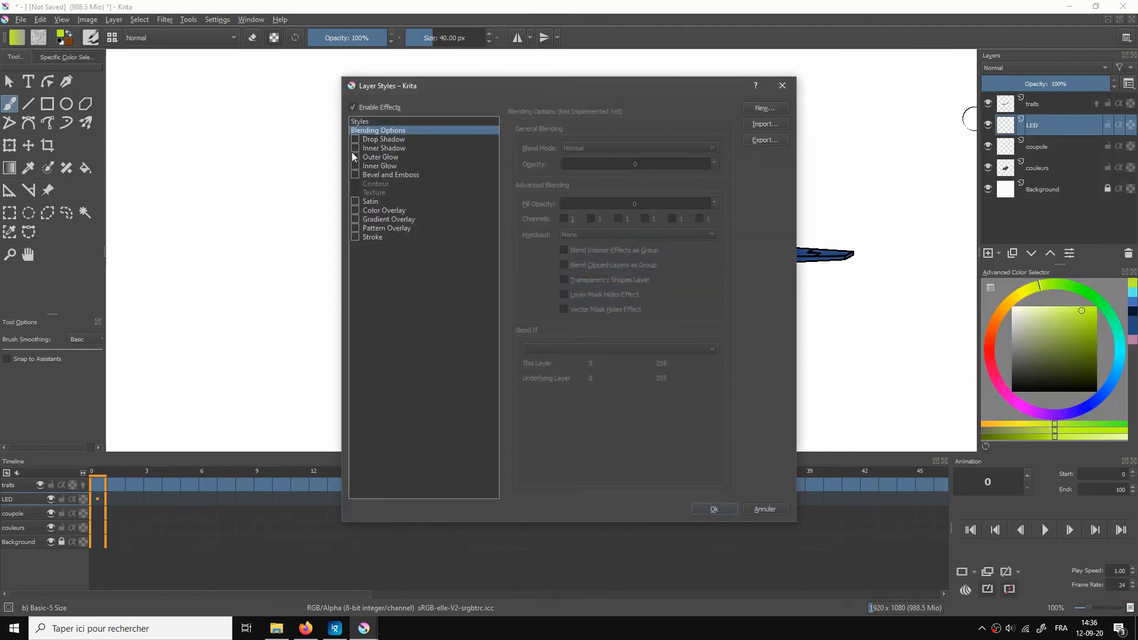
{"action": "left_click", "coordinate": [371, 158]}
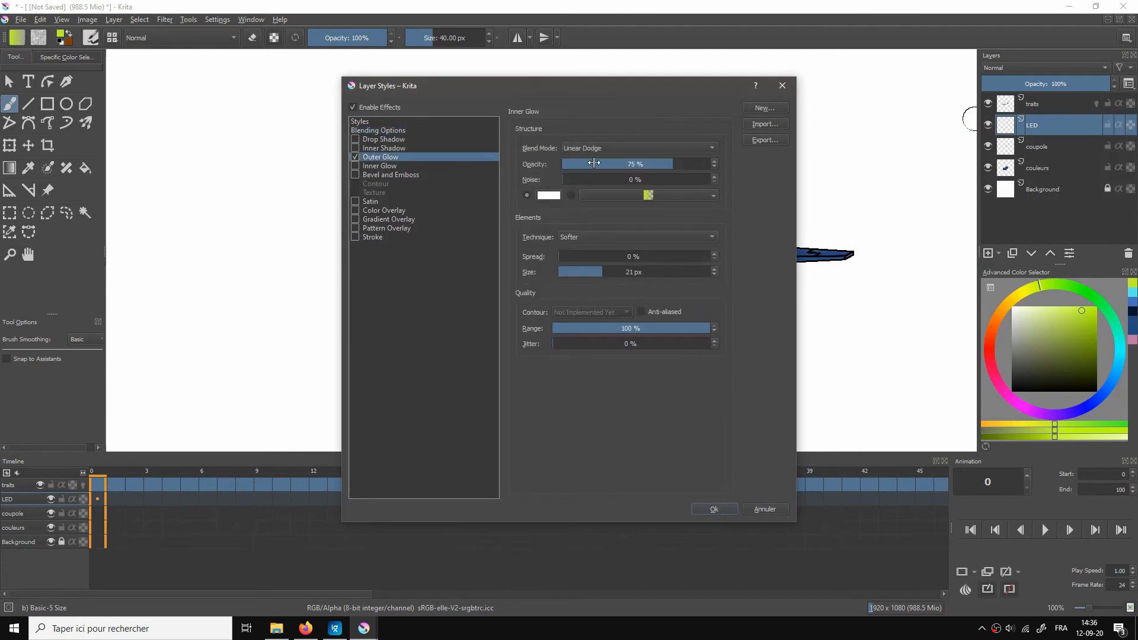
{"action": "left_click_drag", "start_coordinate": [578, 87], "coordinate": [288, 123]}
{"action": "left_click", "coordinate": [345, 291]}
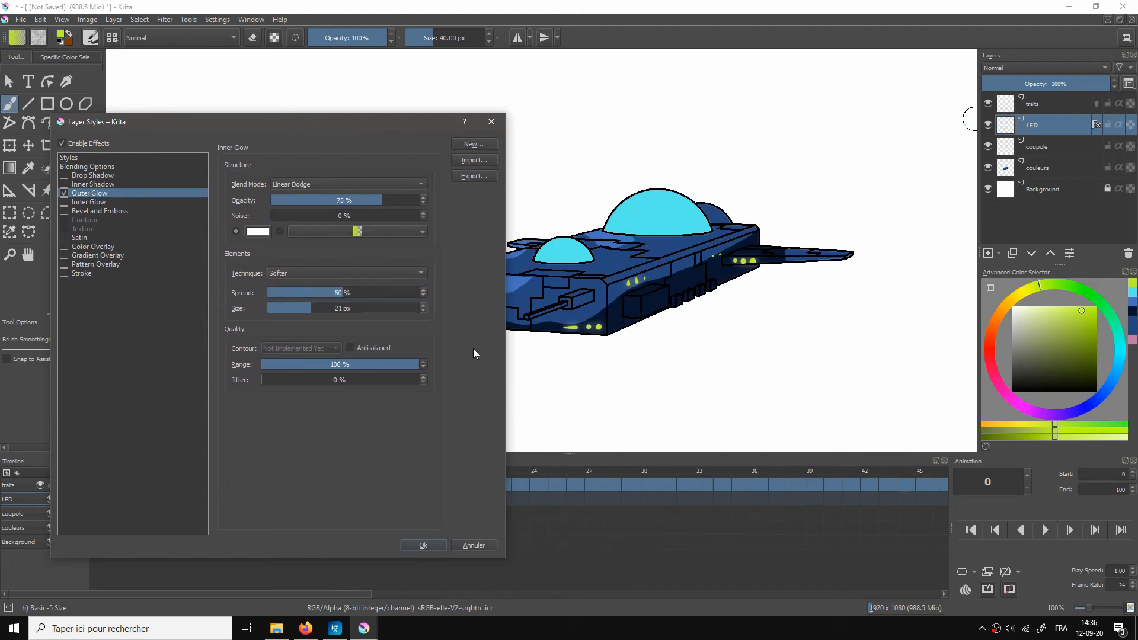
{"action": "left_click_drag", "start_coordinate": [307, 311], "coordinate": [329, 310]}
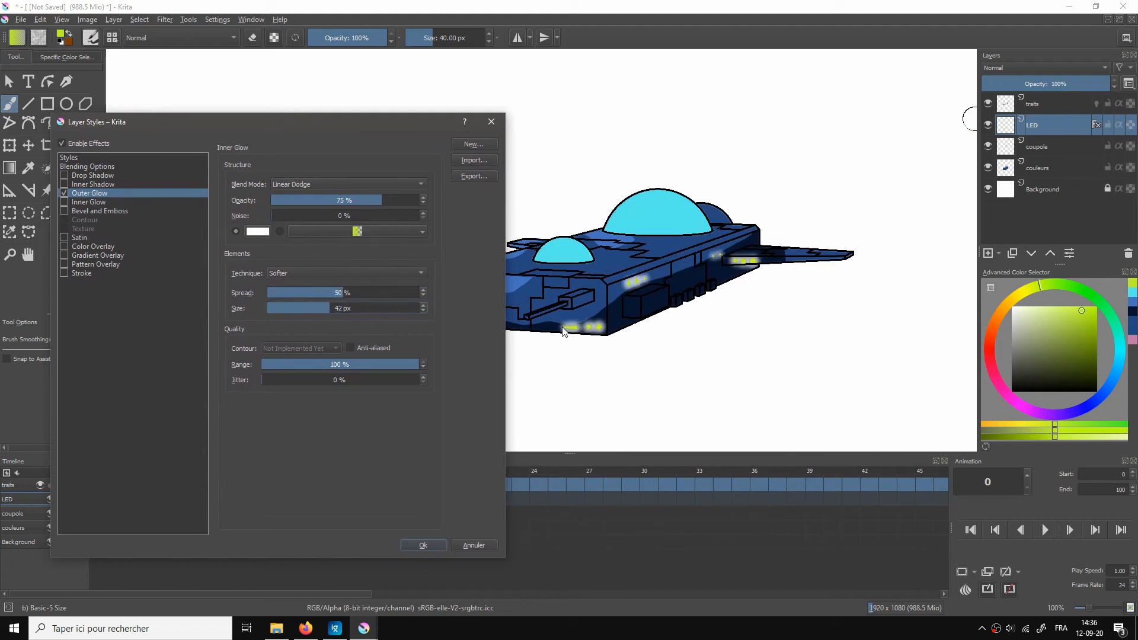
{"action": "left_click", "coordinate": [320, 309]}
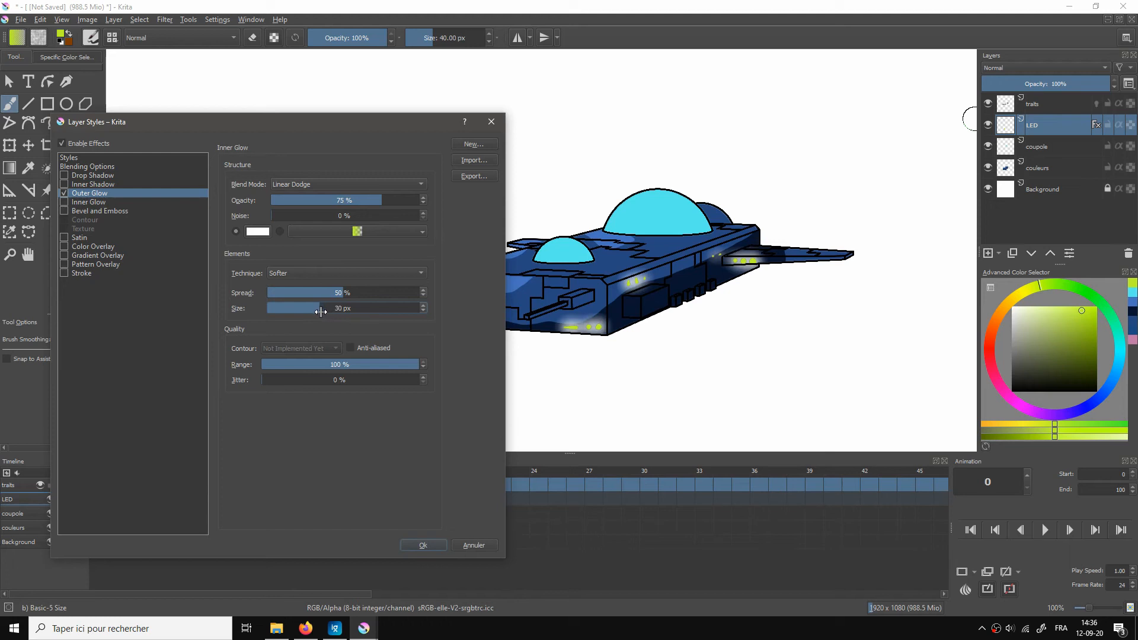
Step: Set the outer glow's colour to bright red #ff2e2e and apply the layer style
{"action": "left_click", "coordinate": [257, 231]}
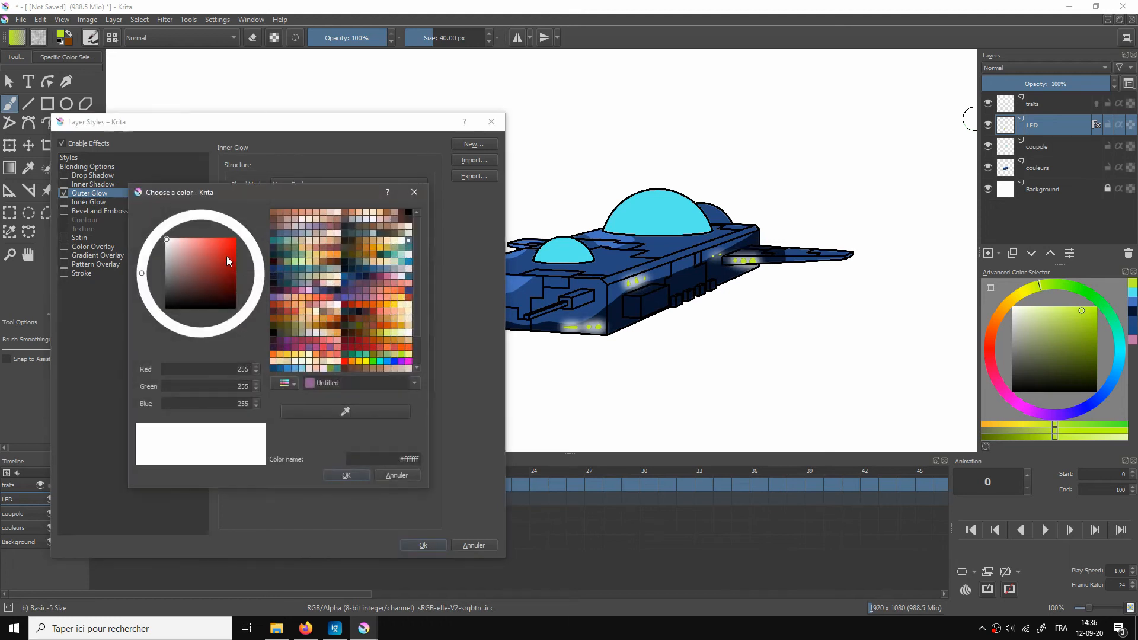
{"action": "left_click_drag", "start_coordinate": [226, 256], "coordinate": [223, 240]}
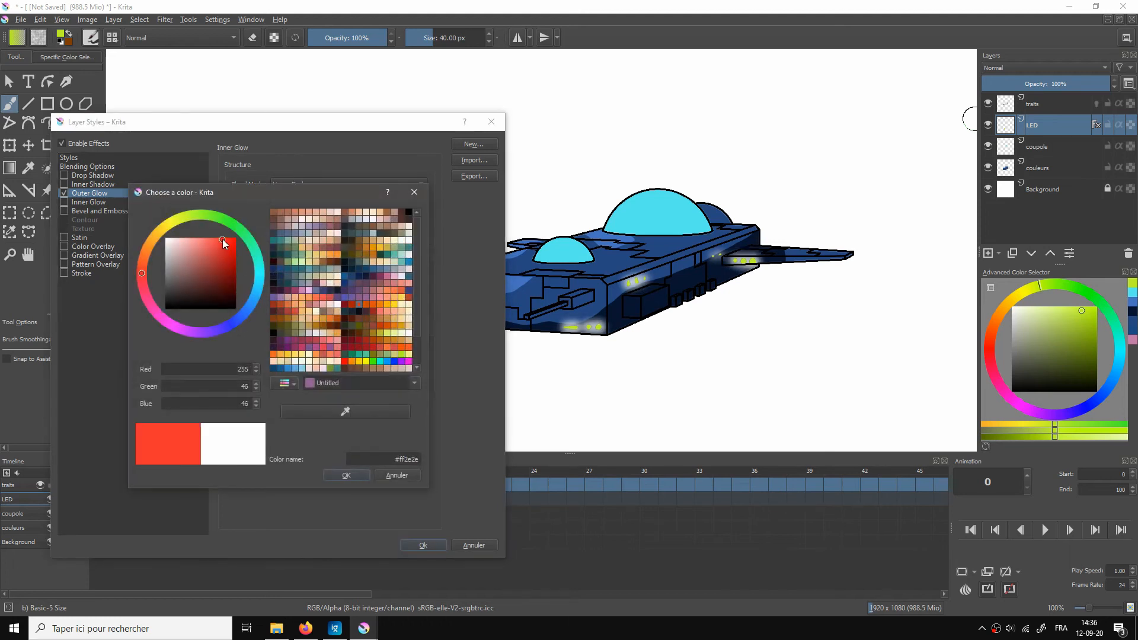
{"action": "left_click", "coordinate": [346, 475]}
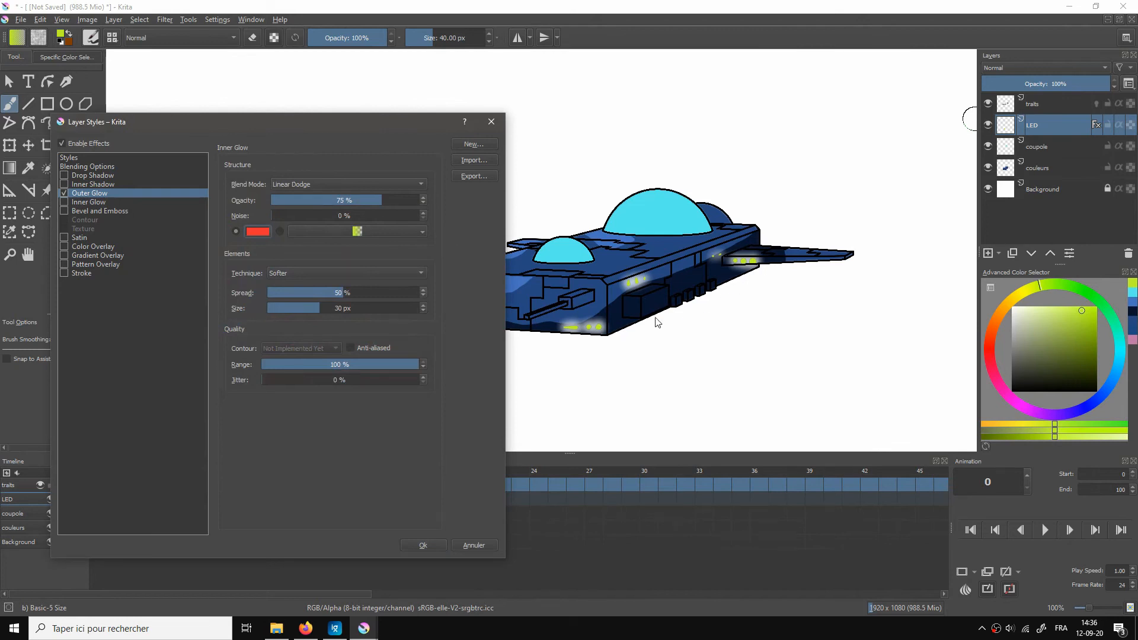
{"action": "left_click_drag", "start_coordinate": [398, 131], "coordinate": [363, 187]}
{"action": "left_click", "coordinate": [454, 177]}
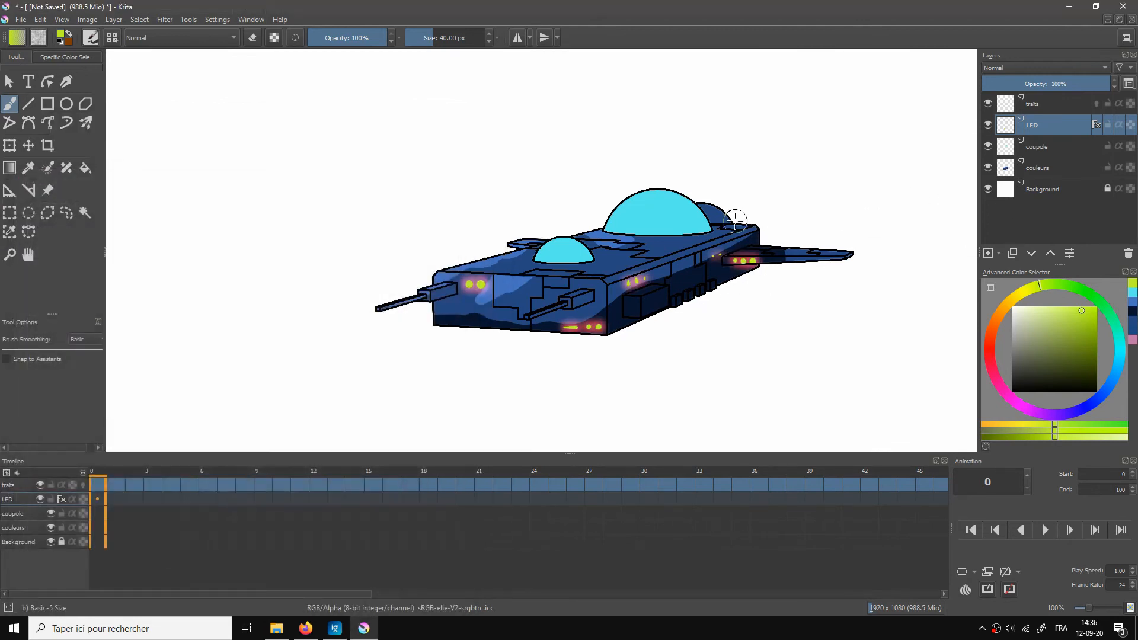
Step: Unlock the Background layer and hide the "couleurs", "coupole", "LED" and "traits" layers
{"action": "key", "text": "2"}
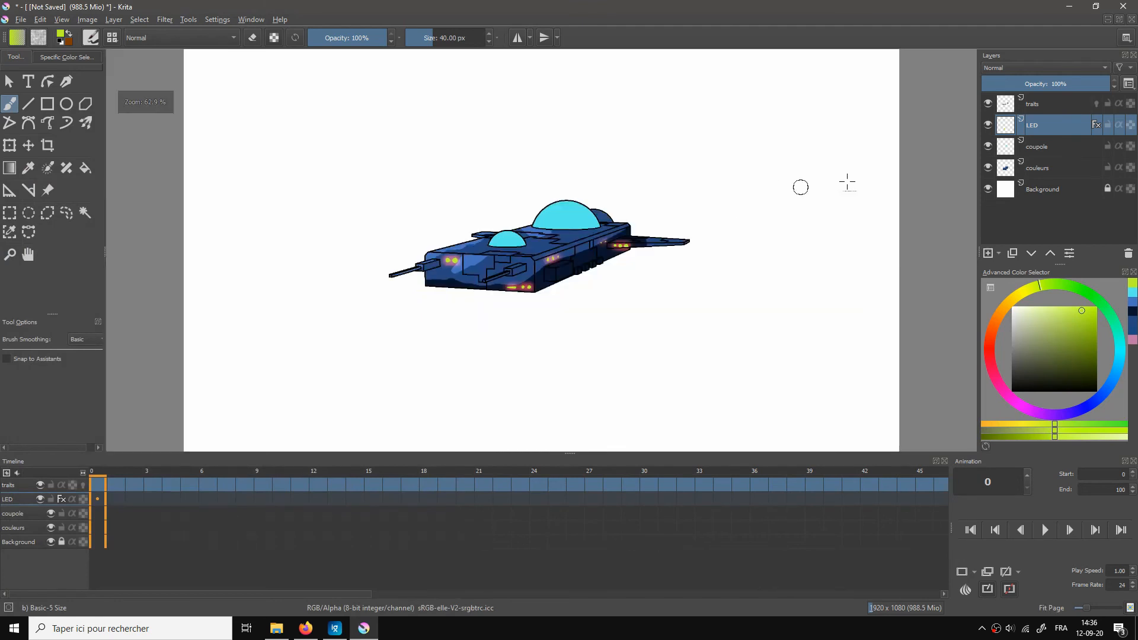
{"action": "left_click", "coordinate": [1052, 191]}
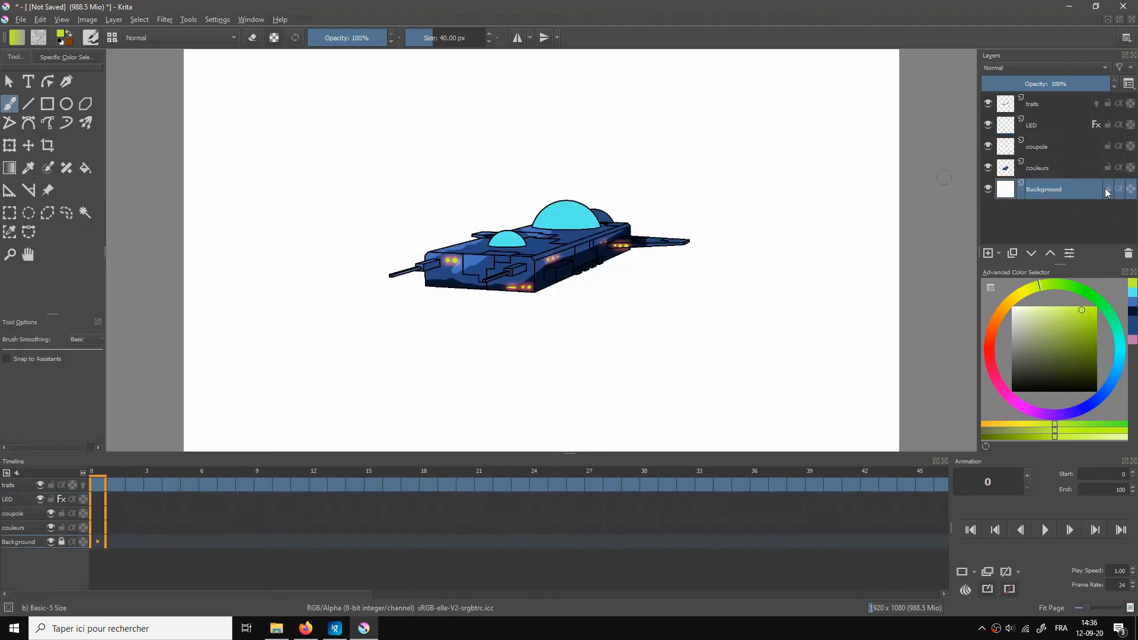
{"action": "left_click", "coordinate": [988, 168]}
{"action": "left_click", "coordinate": [989, 147]}
{"action": "left_click", "coordinate": [988, 125]}
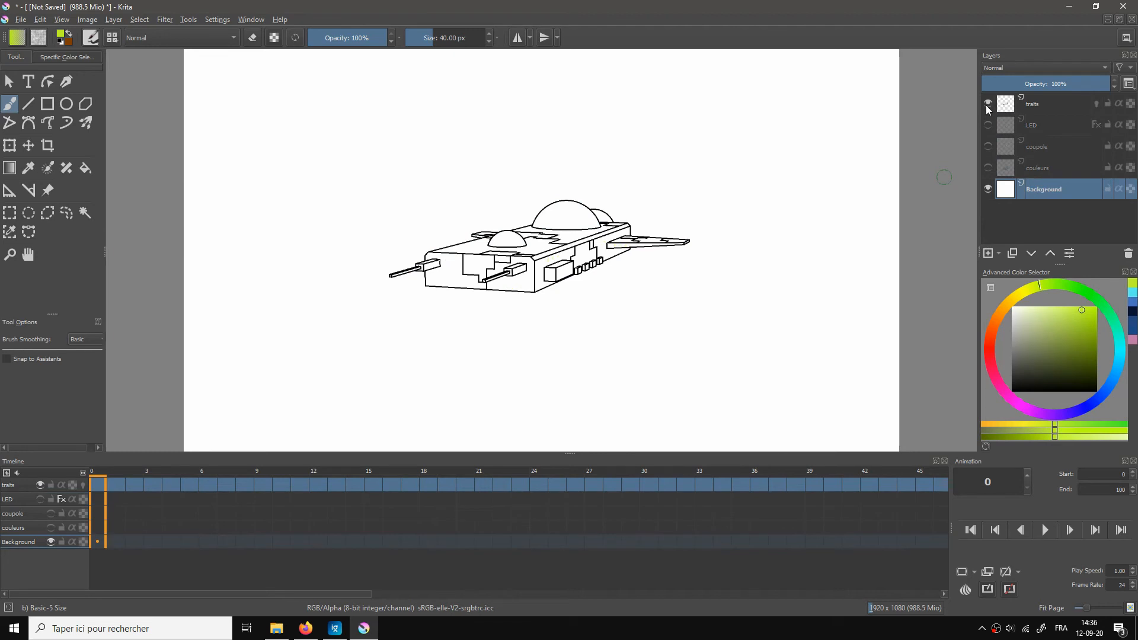
{"action": "left_click", "coordinate": [989, 104]}
Step: Fill the whole Background layer with a neutral mid grey
{"action": "left_click_drag", "start_coordinate": [1044, 353], "coordinate": [1006, 345]}
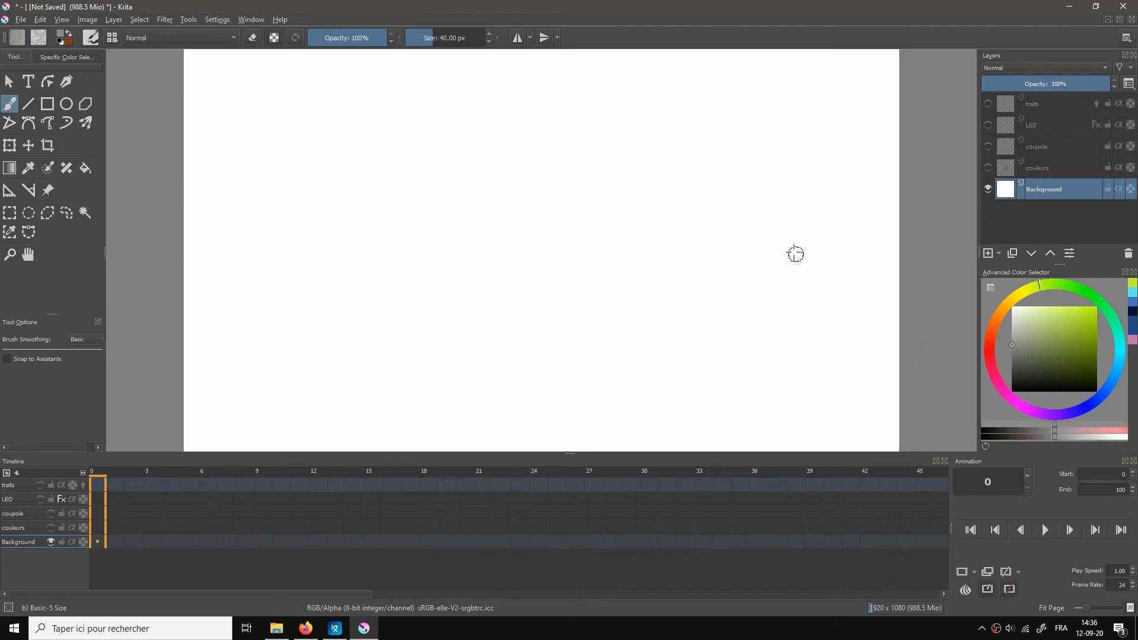
{"action": "left_click", "coordinate": [85, 167]}
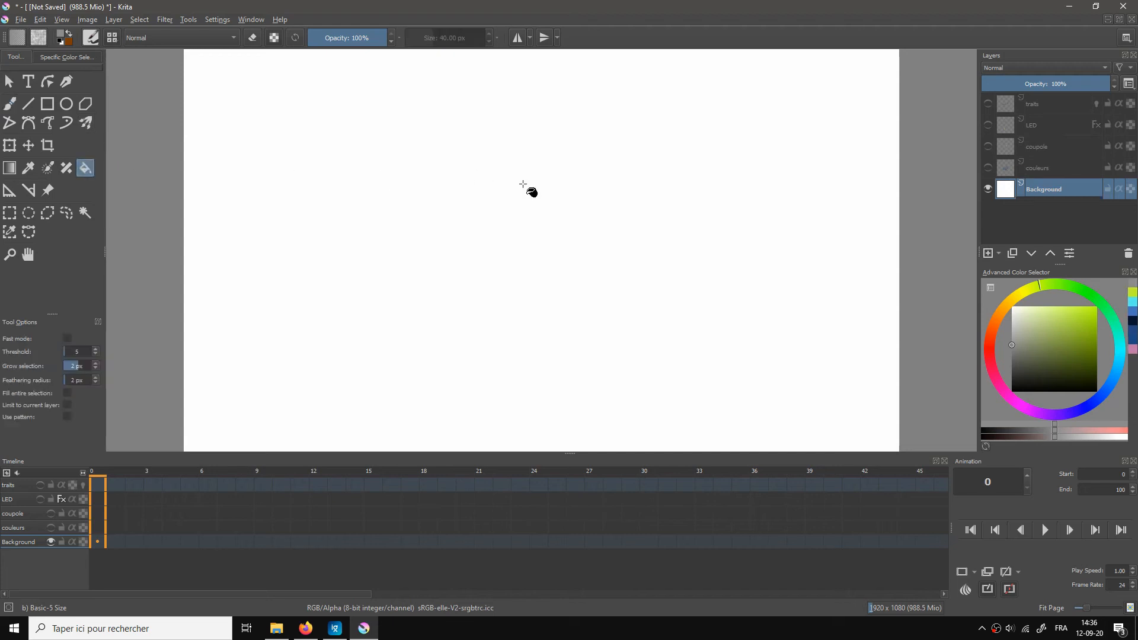
{"action": "left_click", "coordinate": [841, 267]}
Step: Show the "couleurs", "coupole", "LED" and "traits" layers again over the grey background
{"action": "left_click", "coordinate": [989, 168]}
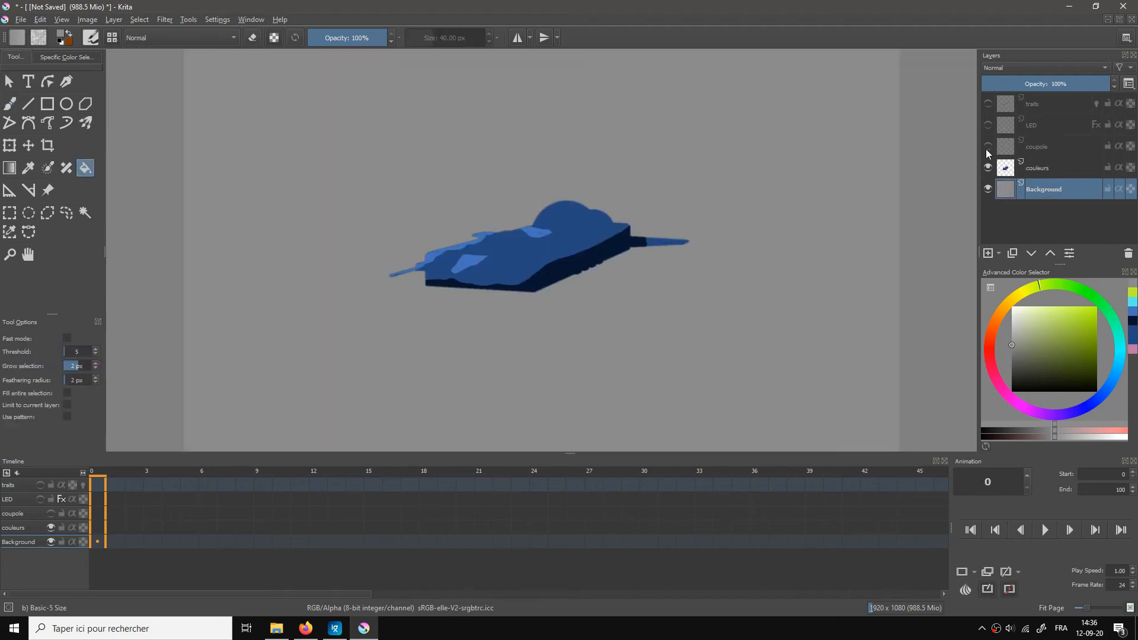
{"action": "left_click", "coordinate": [988, 146]}
{"action": "left_click", "coordinate": [988, 126]}
{"action": "left_click", "coordinate": [989, 103]}
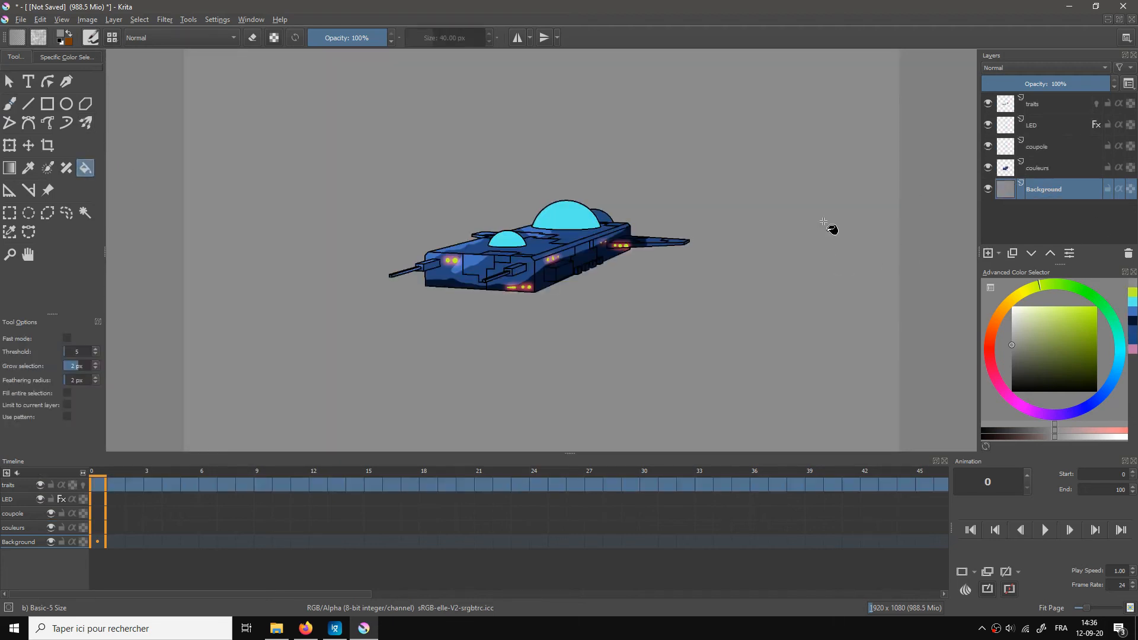
{"action": "key", "text": "1"}
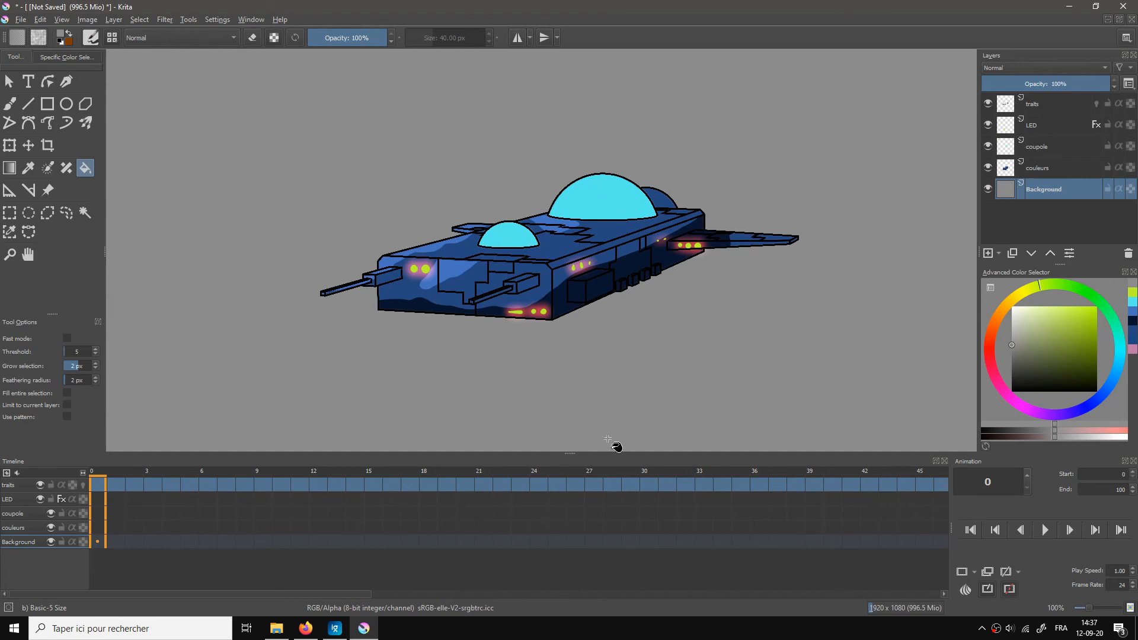
Step: Switch to ImageGlass and leaf through the rendered spaceship line-art frames, looping past the last one, to examine the ship's motion
{"action": "left_click", "coordinate": [335, 628]}
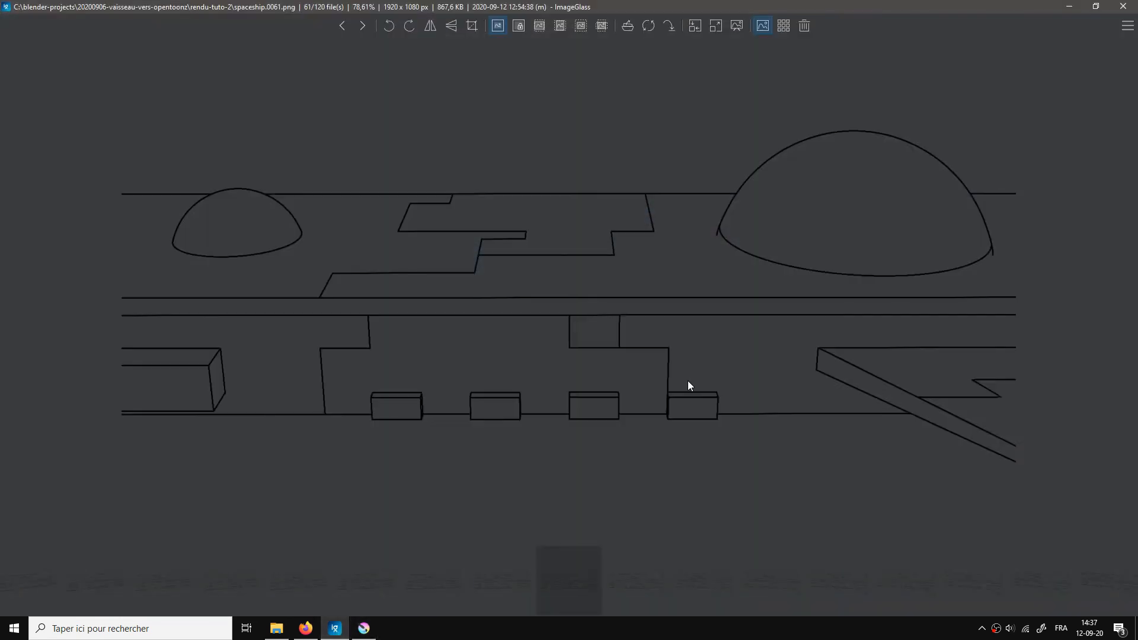
{"action": "key", "text": "Right"}
{"action": "key", "text": "Right"}
{"action": "key", "text": "Right"}
{"action": "key", "text": "Right"}
{"action": "key", "text": "Right"}
{"action": "key", "text": "Right"}
{"action": "key", "text": "Right"}
{"action": "key", "text": "Right"}
{"action": "key", "text": "Right"}
{"action": "key", "text": "Right"}
{"action": "key", "text": "Right"}
{"action": "key", "text": "Right"}
{"action": "key", "text": "Right"}
{"action": "key", "text": "Right"}
{"action": "key", "text": "Right"}
{"action": "key", "text": "Right"}
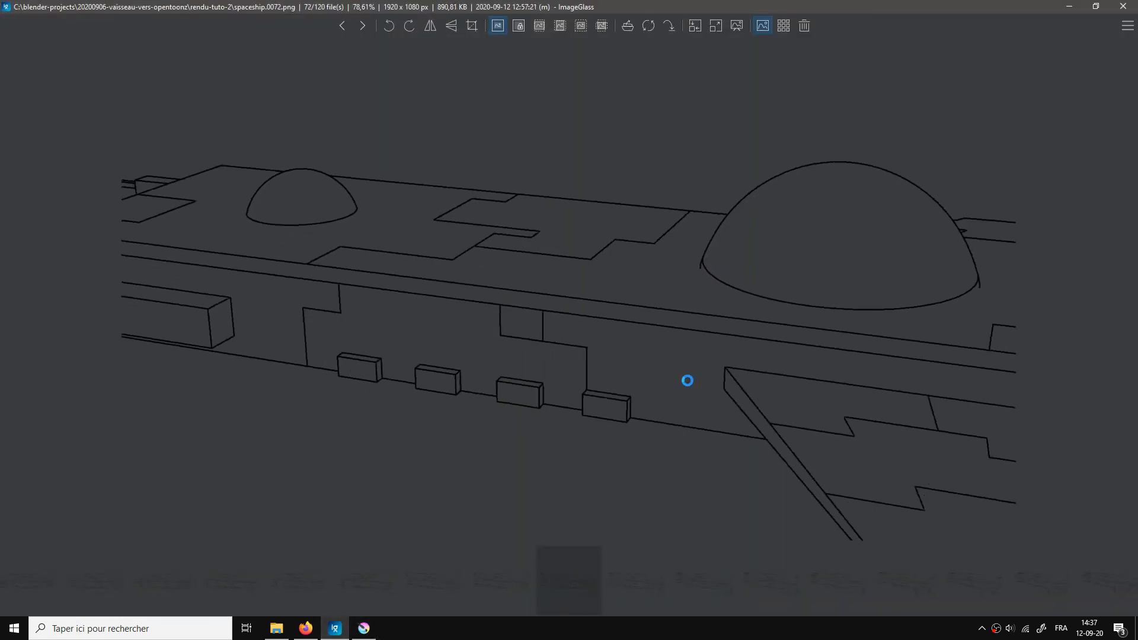
{"action": "key", "text": "Right"}
{"action": "key", "text": "Right"}
{"action": "key", "text": "Right"}
{"action": "key", "text": "Right"}
{"action": "key", "text": "Right"}
{"action": "key", "text": "Right"}
{"action": "key", "text": "Right"}
{"action": "key", "text": "Right"}
{"action": "key", "text": "Right"}
{"action": "key", "text": "Right"}
{"action": "key", "text": "Right"}
{"action": "key", "text": "Right"}
{"action": "key", "text": "Right"}
{"action": "key", "text": "Right"}
{"action": "key", "text": "Right"}
{"action": "key", "text": "Right"}
{"action": "key", "text": "Right"}
{"action": "key", "text": "Right"}
{"action": "key", "text": "Right"}
{"action": "key", "text": "Right"}
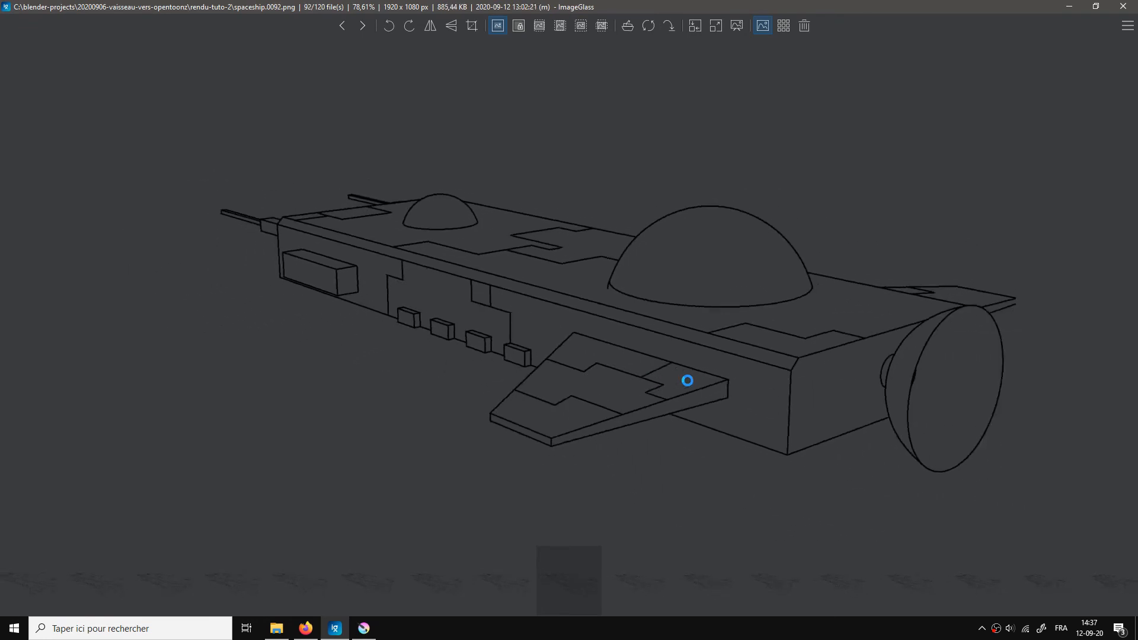
{"action": "key", "text": "Right"}
{"action": "key", "text": "Right"}
{"action": "key", "text": "Right"}
{"action": "key", "text": "Right"}
{"action": "key", "text": "Right"}
{"action": "key", "text": "Right"}
{"action": "key", "text": "Right"}
{"action": "key", "text": "Right"}
{"action": "key", "text": "Right"}
{"action": "key", "text": "Right"}
{"action": "key", "text": "Right"}
{"action": "key", "text": "Right"}
{"action": "key", "text": "Right"}
{"action": "key", "text": "Right"}
{"action": "key", "text": "Right"}
{"action": "key", "text": "Right"}
{"action": "key", "text": "Right"}
{"action": "key", "text": "Right"}
{"action": "key", "text": "Right"}
{"action": "key", "text": "Right"}
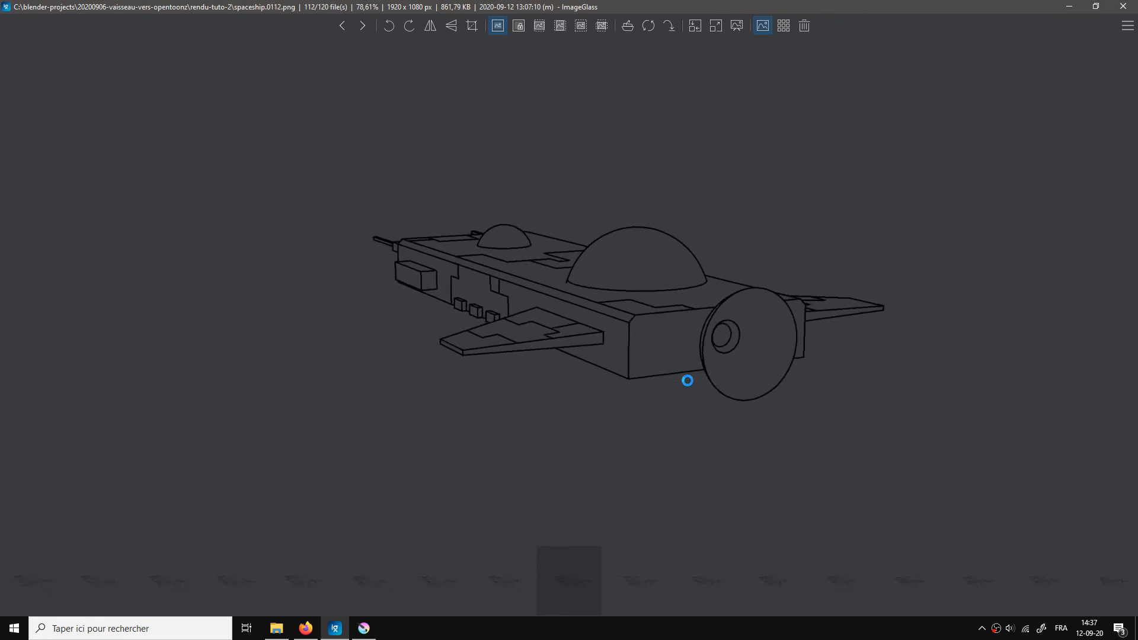
{"action": "key", "text": "Right"}
{"action": "key", "text": "Right"}
{"action": "key", "text": "Right"}
{"action": "key", "text": "Right"}
{"action": "key", "text": "Right"}
{"action": "key", "text": "Right"}
{"action": "key", "text": "Right"}
{"action": "key", "text": "Right"}
{"action": "key", "text": "Right"}
{"action": "key", "text": "Right"}
{"action": "key", "text": "Right"}
{"action": "key", "text": "Right"}
{"action": "key", "text": "Right"}
{"action": "key", "text": "Right"}
{"action": "key", "text": "Right"}
{"action": "key", "text": "Right"}
{"action": "key", "text": "Right"}
{"action": "key", "text": "Right"}
{"action": "key", "text": "Right"}
{"action": "key", "text": "Right"}
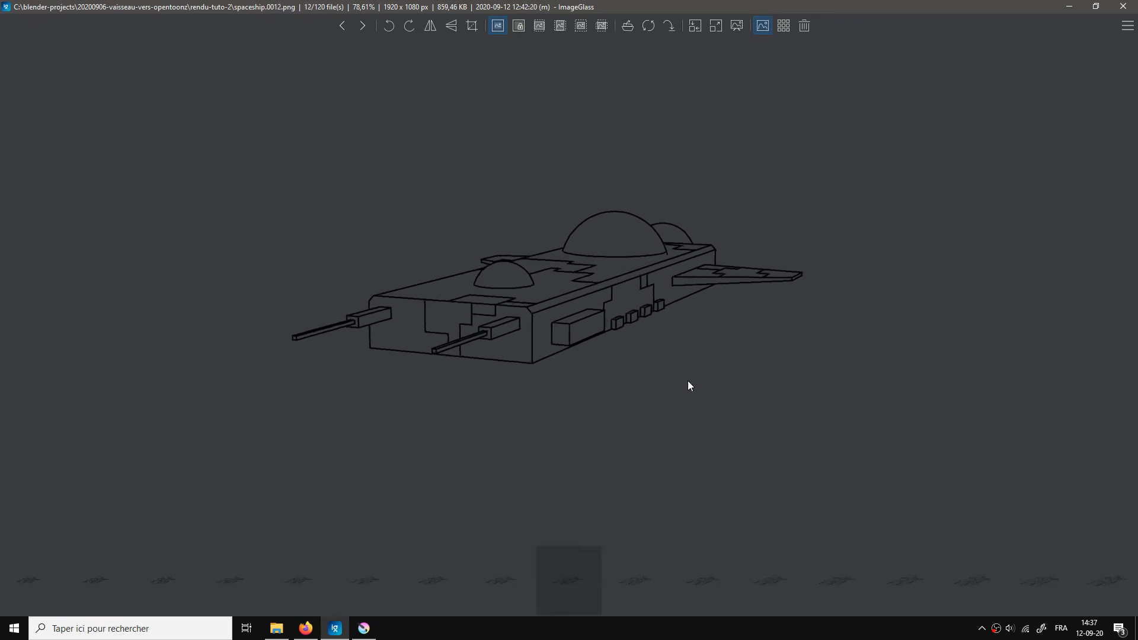
{"action": "key", "text": "Right"}
{"action": "key", "text": "Right"}
{"action": "key", "text": "Right"}
{"action": "key", "text": "Right"}
{"action": "key", "text": "Right"}
{"action": "key", "text": "Right"}
{"action": "key", "text": "Right"}
{"action": "key", "text": "Right"}
{"action": "key", "text": "Right"}
{"action": "key", "text": "Right"}
{"action": "key", "text": "Right"}
{"action": "key", "text": "Right"}
{"action": "key", "text": "Right"}
{"action": "key", "text": "Right"}
{"action": "key", "text": "Right"}
{"action": "key", "text": "Right"}
{"action": "key", "text": "Right"}
{"action": "key", "text": "Right"}
{"action": "key", "text": "Right"}
{"action": "key", "text": "Right"}
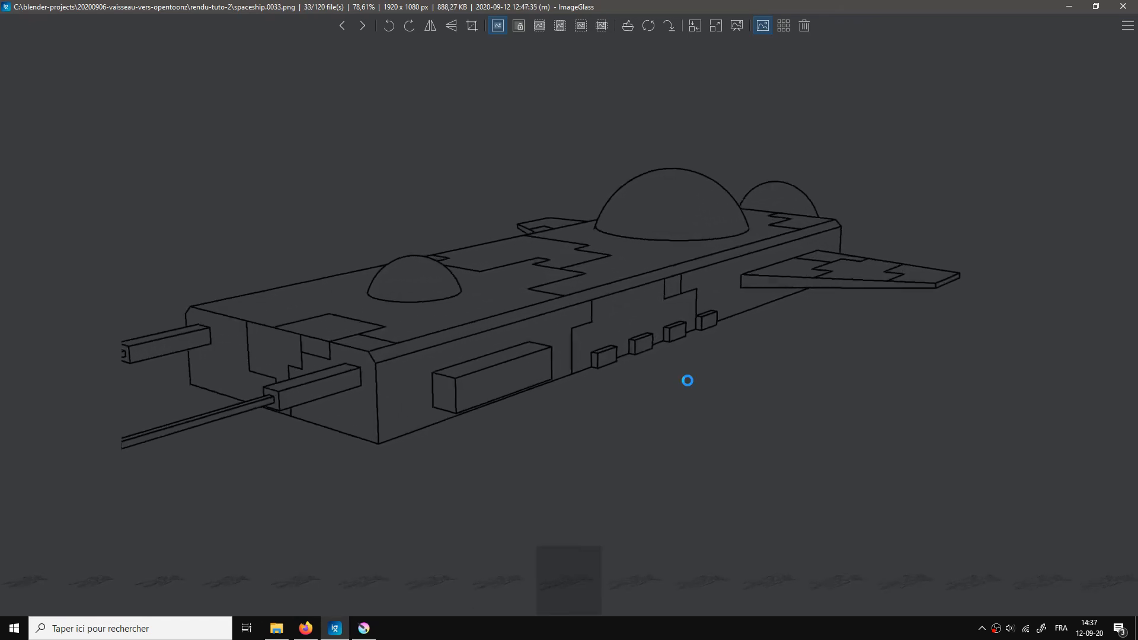
{"action": "key", "text": "Right"}
{"action": "key", "text": "Right"}
{"action": "key", "text": "Right"}
{"action": "key", "text": "Right"}
{"action": "key", "text": "Right"}
{"action": "key", "text": "Right"}
{"action": "key", "text": "Right"}
{"action": "key", "text": "Right"}
{"action": "key", "text": "Right"}
{"action": "key", "text": "Right"}
{"action": "key", "text": "Right"}
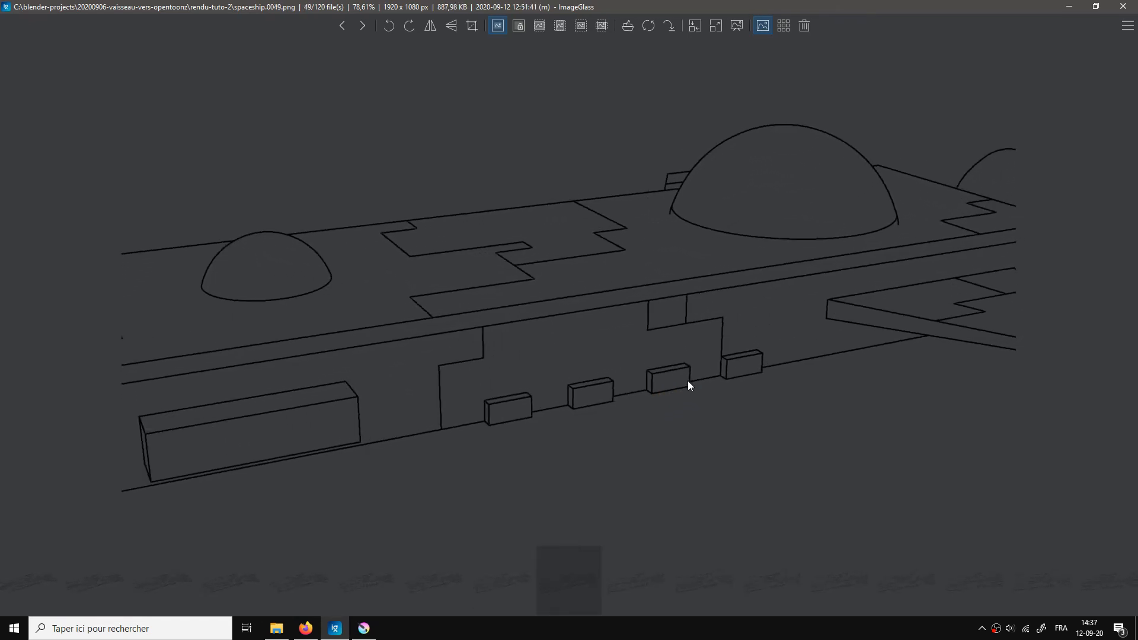
Step: Switch to Krita, open the recent file vaisseau-de-blender-2.kra and watch its coloured animation, stopping playback at the end
{"action": "left_click", "coordinate": [364, 629]}
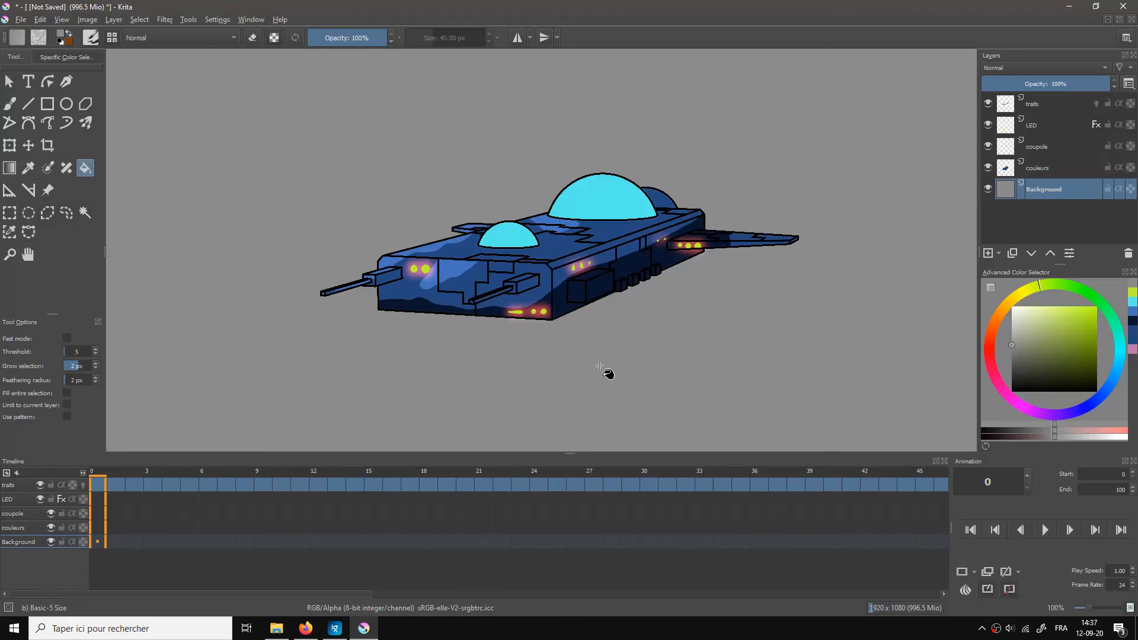
{"action": "left_click", "coordinate": [20, 19]}
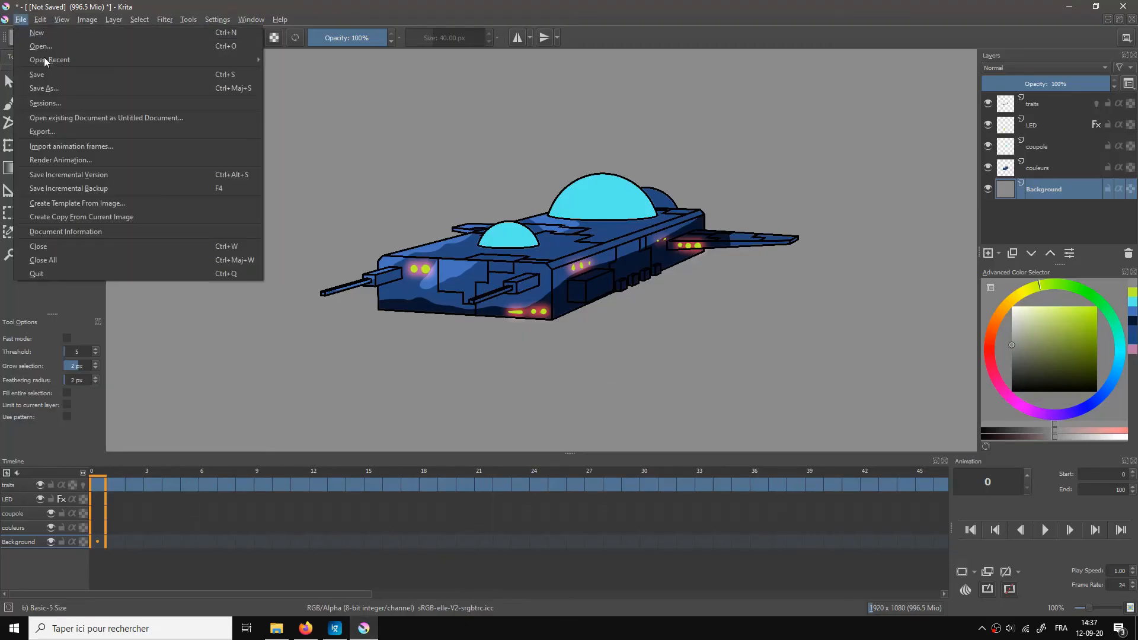
{"action": "mouse_move", "coordinate": [49, 60]}
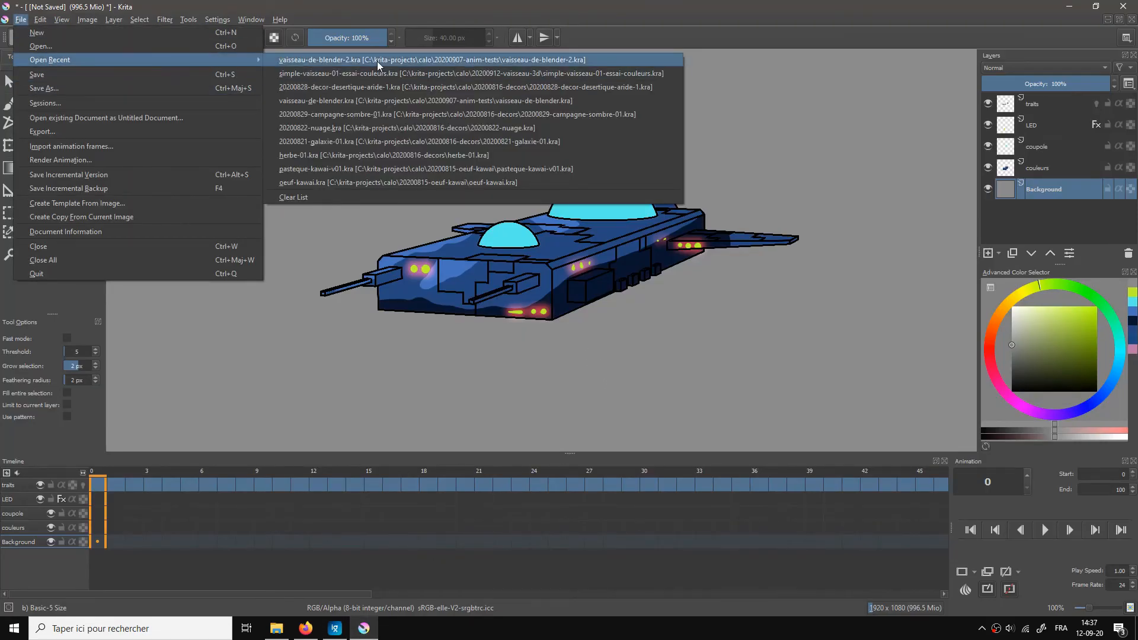
{"action": "left_click", "coordinate": [689, 116]}
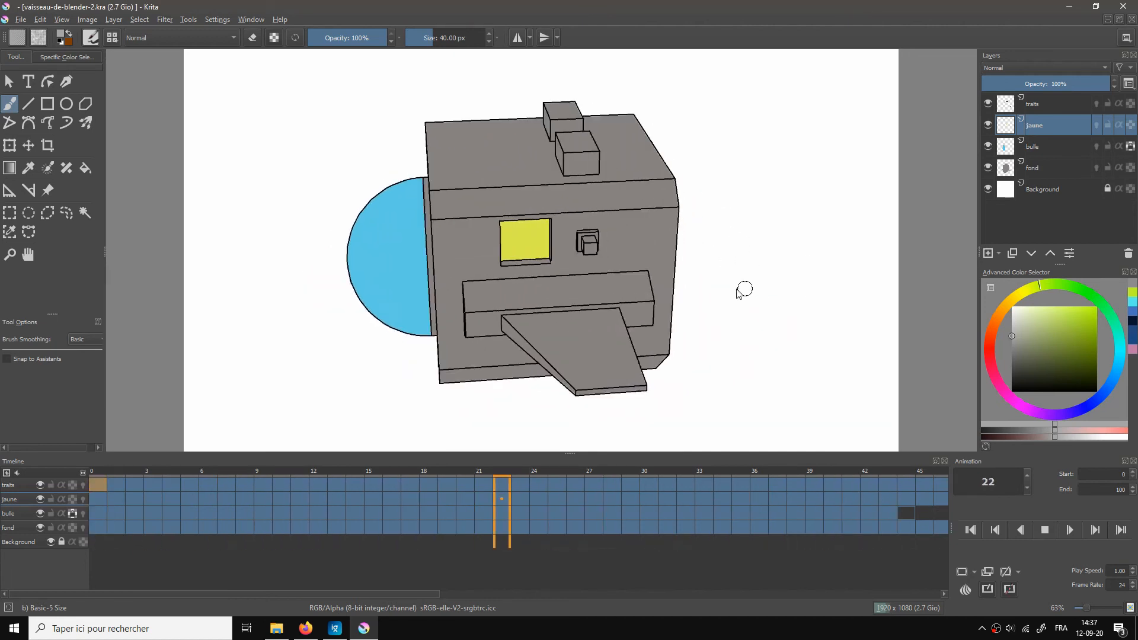
{"action": "left_click", "coordinate": [1047, 529]}
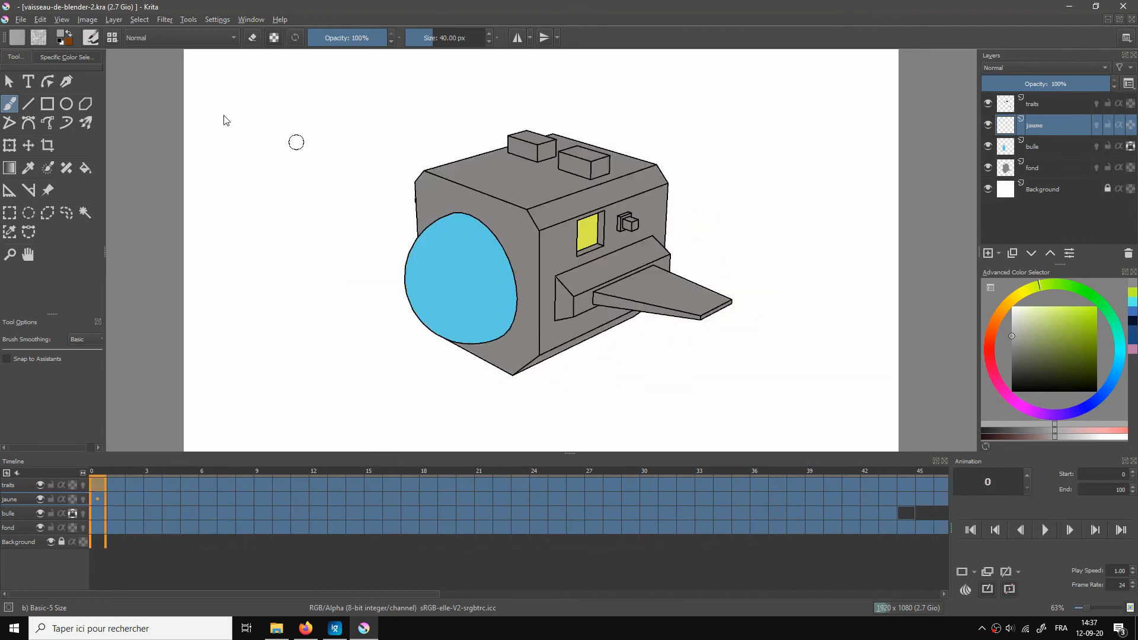
Step: Open the recent file simple-vaisseau-01-essai-couleurs.kra to examine the colour test
{"action": "left_click", "coordinate": [22, 20]}
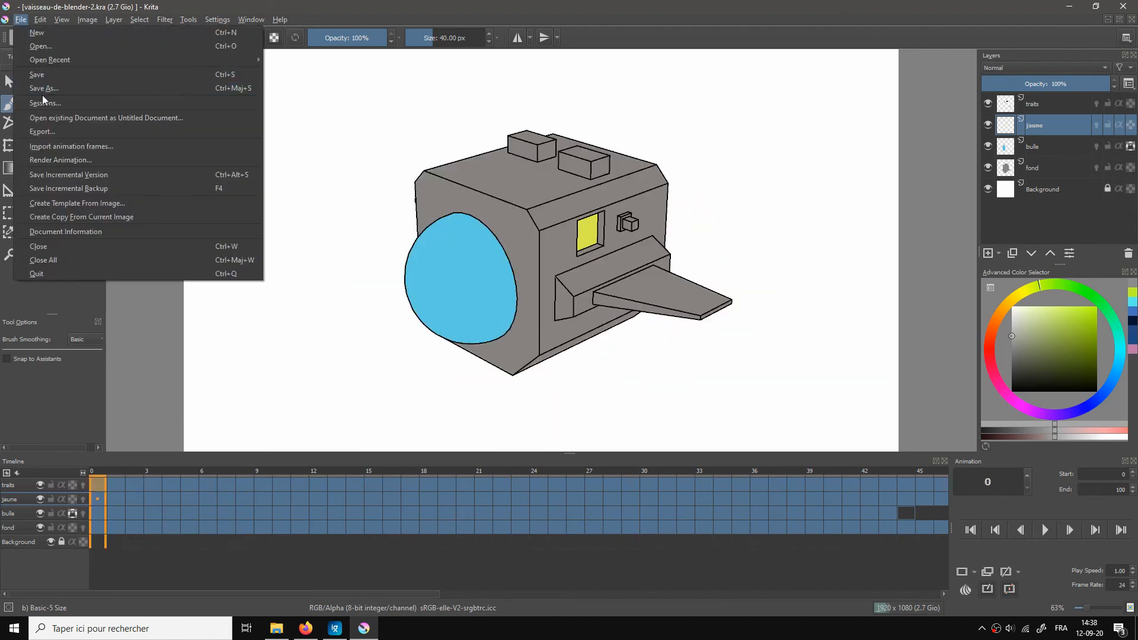
{"action": "mouse_move", "coordinate": [54, 63]}
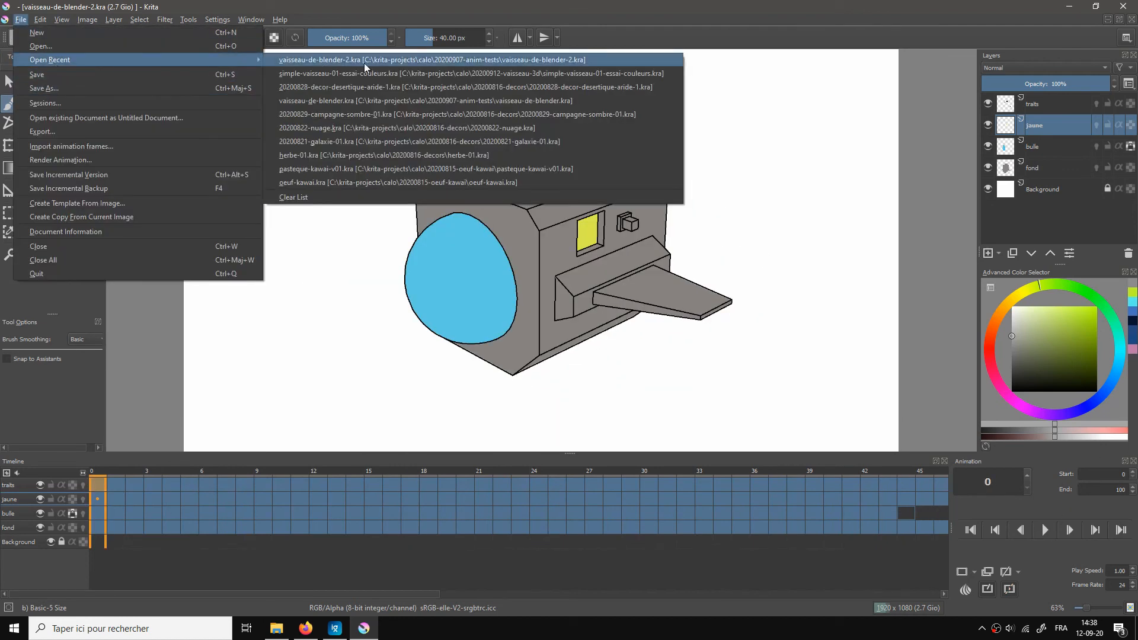
{"action": "left_click", "coordinate": [403, 75]}
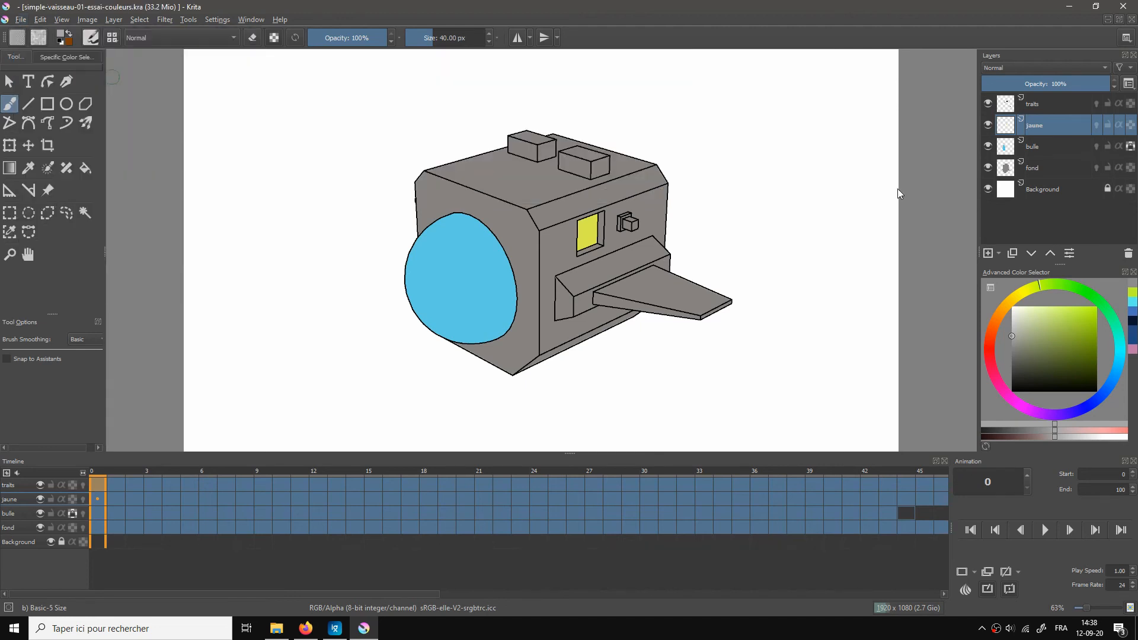
{"action": "scroll", "coordinate": [708, 290], "scroll_direction": "up", "scroll_amount": 1}
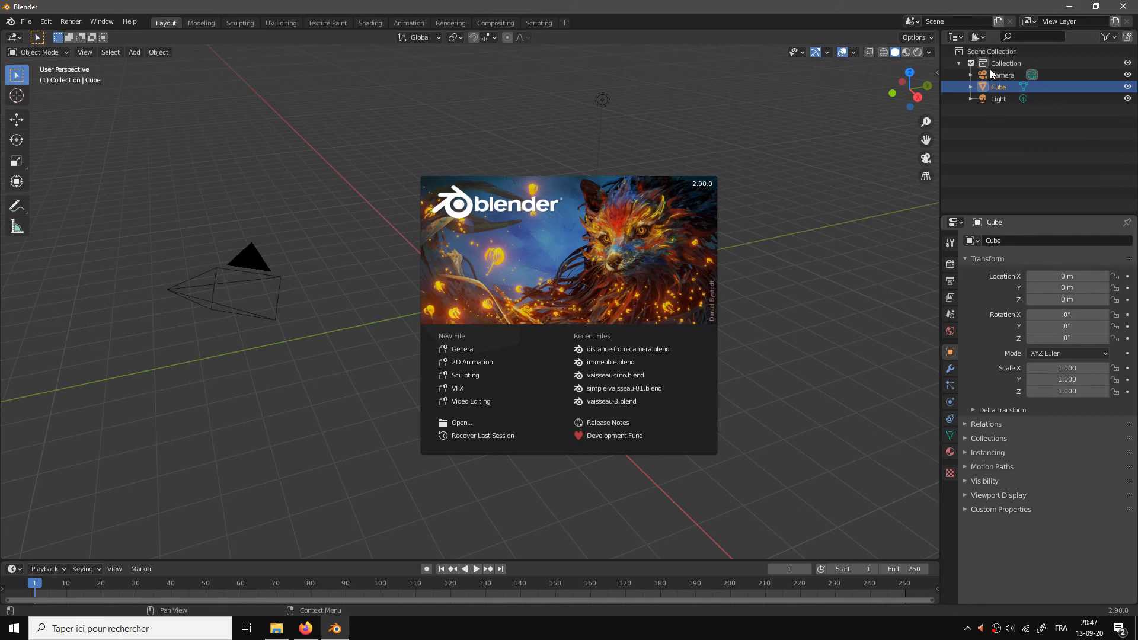
Step: In Blender, put the default cube in Edit Mode and add two vertical loop cuts across its positive-X side, slid toward positive Y
{"action": "left_click", "coordinate": [789, 214]}
{"action": "left_click_drag", "start_coordinate": [485, 360], "coordinate": [536, 337]}
{"action": "key", "text": "Tab"}
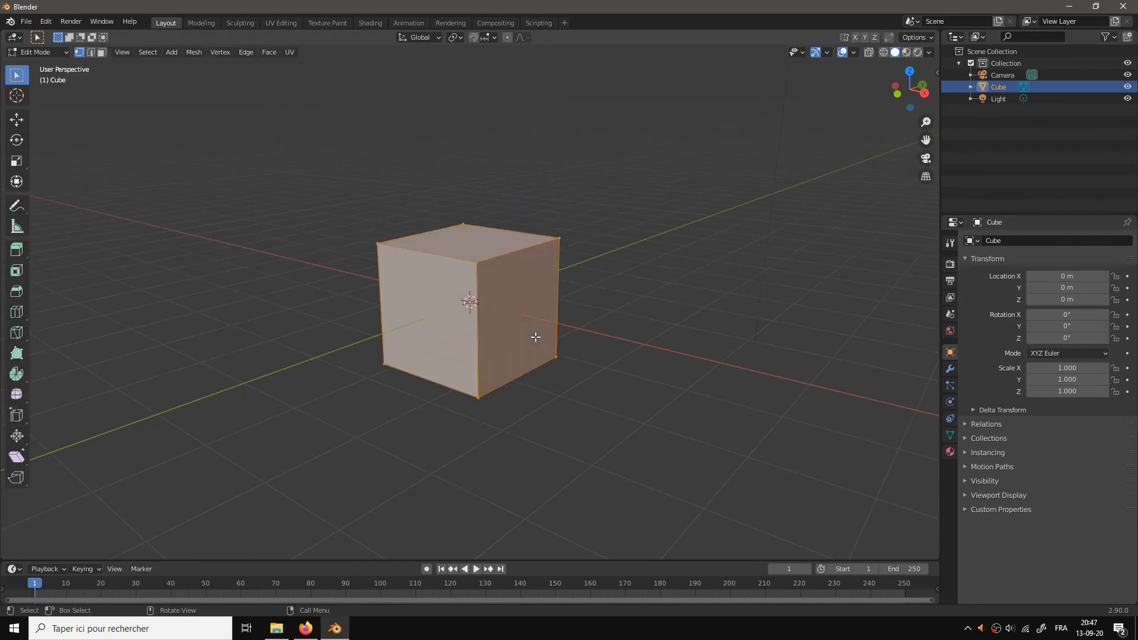
{"action": "scroll", "coordinate": [535, 337], "scroll_direction": "up", "scroll_amount": 2}
{"action": "scroll", "coordinate": [531, 338], "scroll_direction": "down", "scroll_amount": 1}
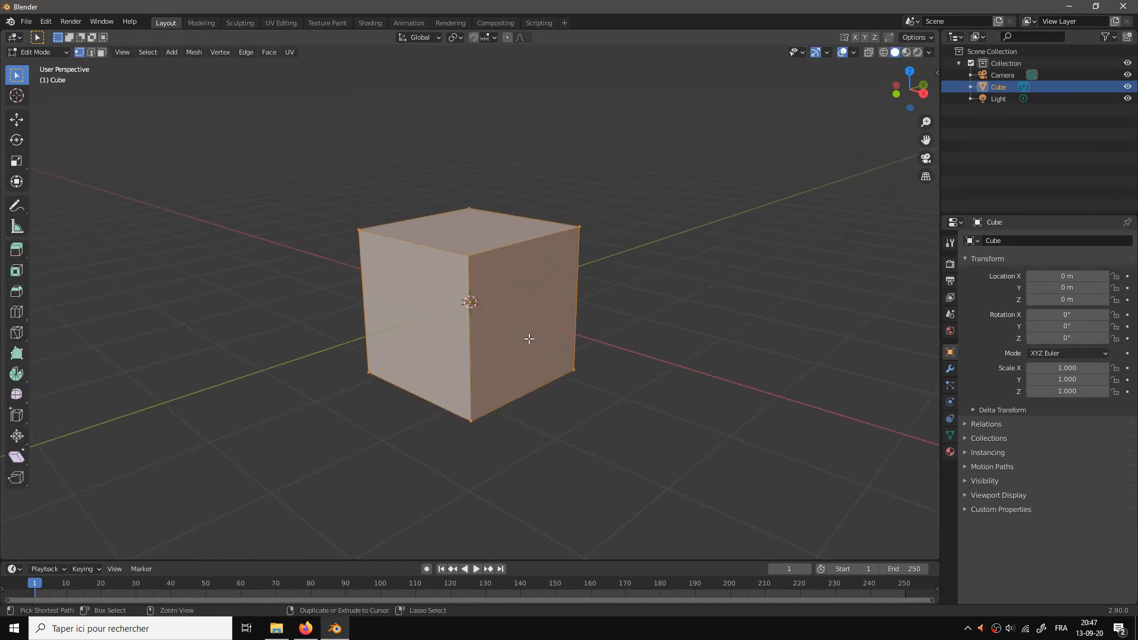
{"action": "key", "text": "ctrl+r"}
{"action": "scroll", "coordinate": [515, 252], "scroll_direction": "up", "scroll_amount": 1}
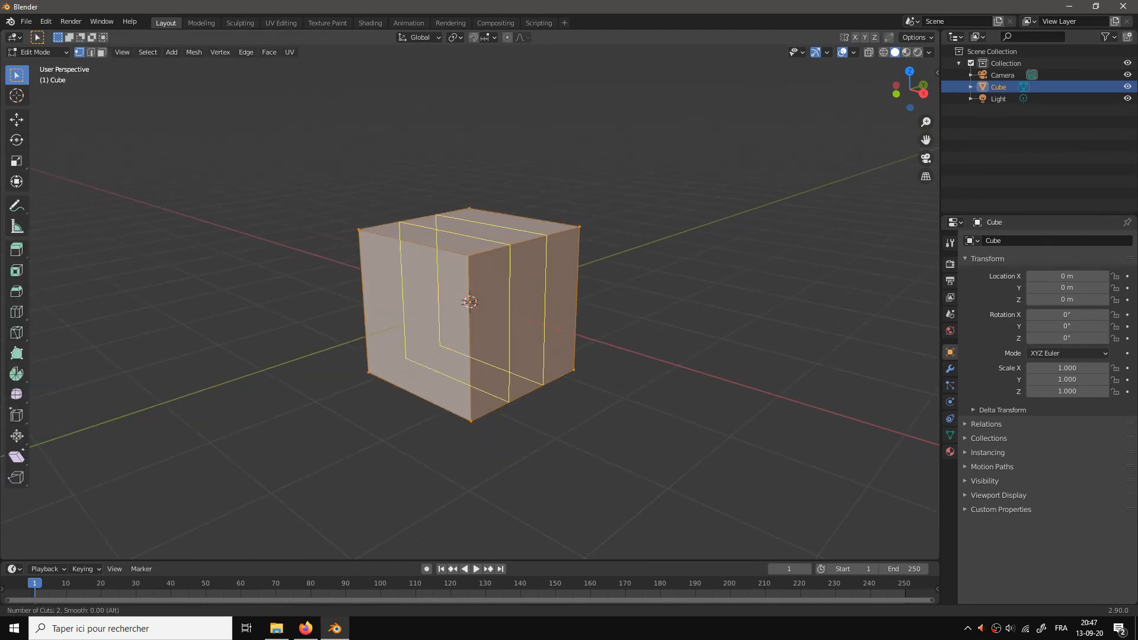
{"action": "left_click", "coordinate": [515, 253]}
{"action": "left_click", "coordinate": [535, 249]}
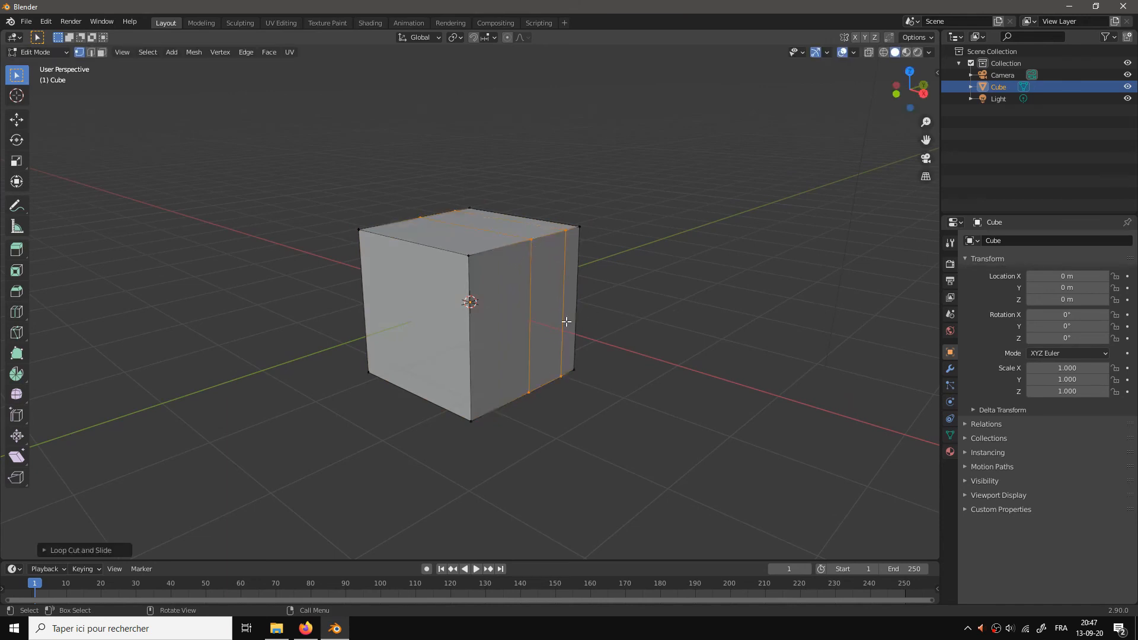
Step: Add three horizontal loop cuts around the cube, slid slightly upward, and change to face selection mode
{"action": "key", "text": "ctrl+r"}
{"action": "scroll", "coordinate": [532, 308], "scroll_direction": "up", "scroll_amount": 2}
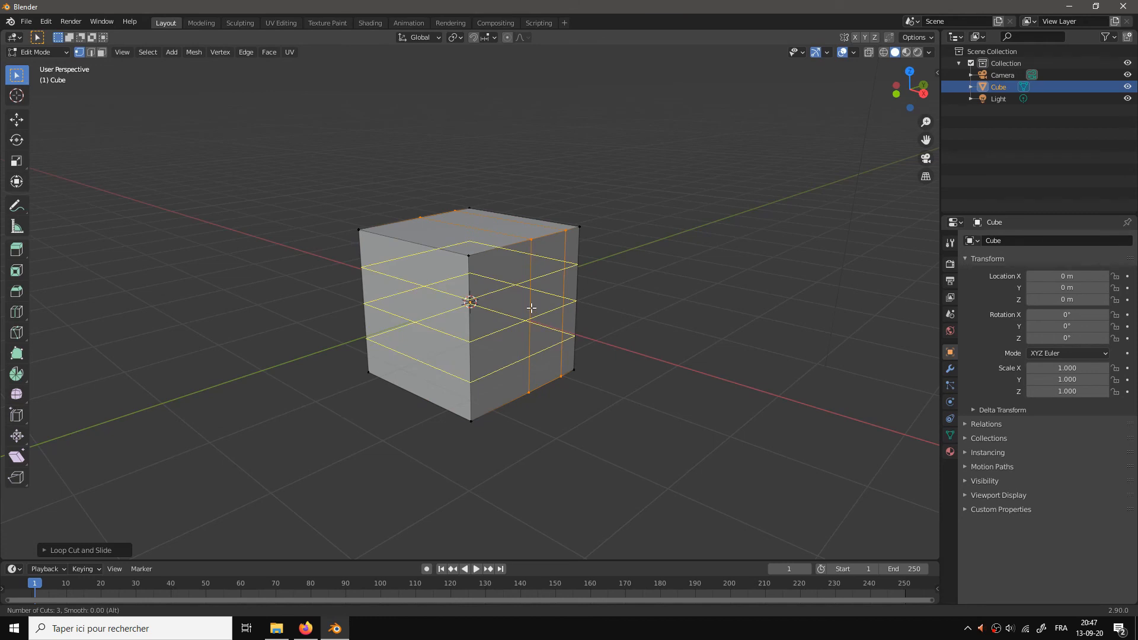
{"action": "left_click", "coordinate": [532, 300]}
{"action": "left_click", "coordinate": [533, 287]}
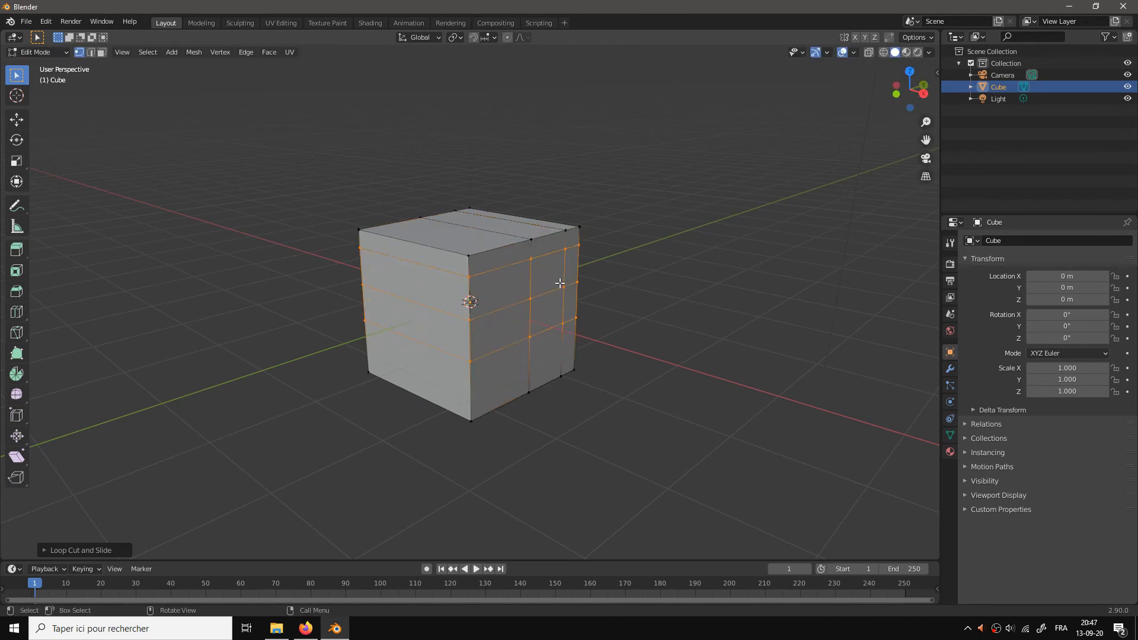
{"action": "key", "text": "3"}
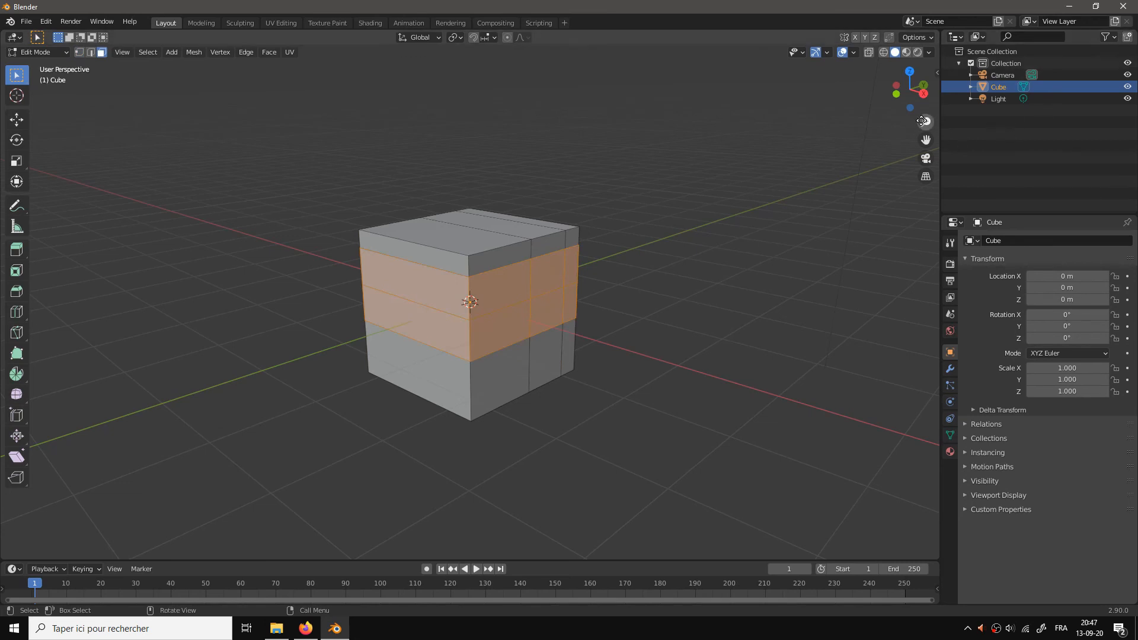
Step: Enable the Screencast Keys display from the viewport sidebar, hide the sidebar again and stay in Edit Mode
{"action": "key", "text": "n"}
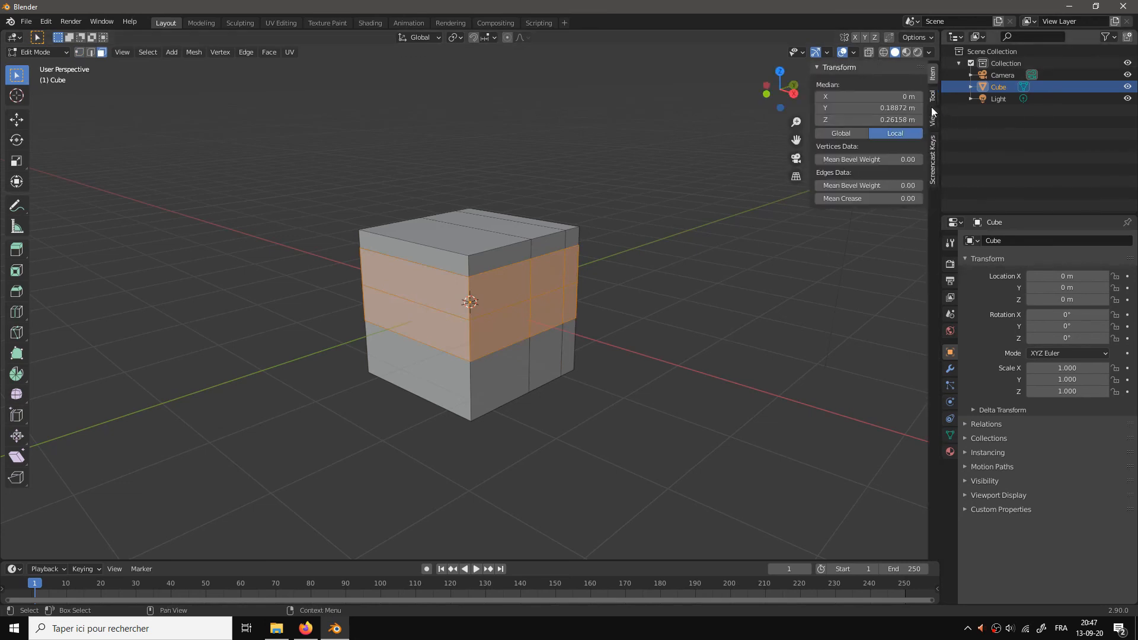
{"action": "left_click", "coordinate": [933, 160]}
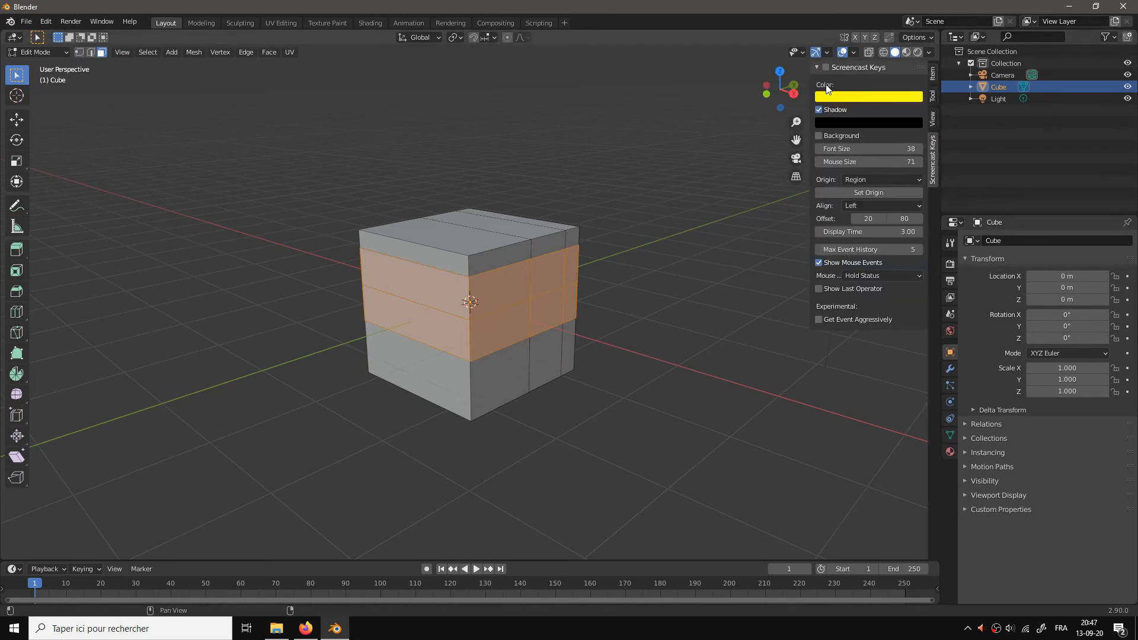
{"action": "key", "text": "n"}
{"action": "left_click_drag", "start_coordinate": [745, 237], "coordinate": [666, 281]}
{"action": "key", "text": "Tab"}
{"action": "key", "text": "Tab"}
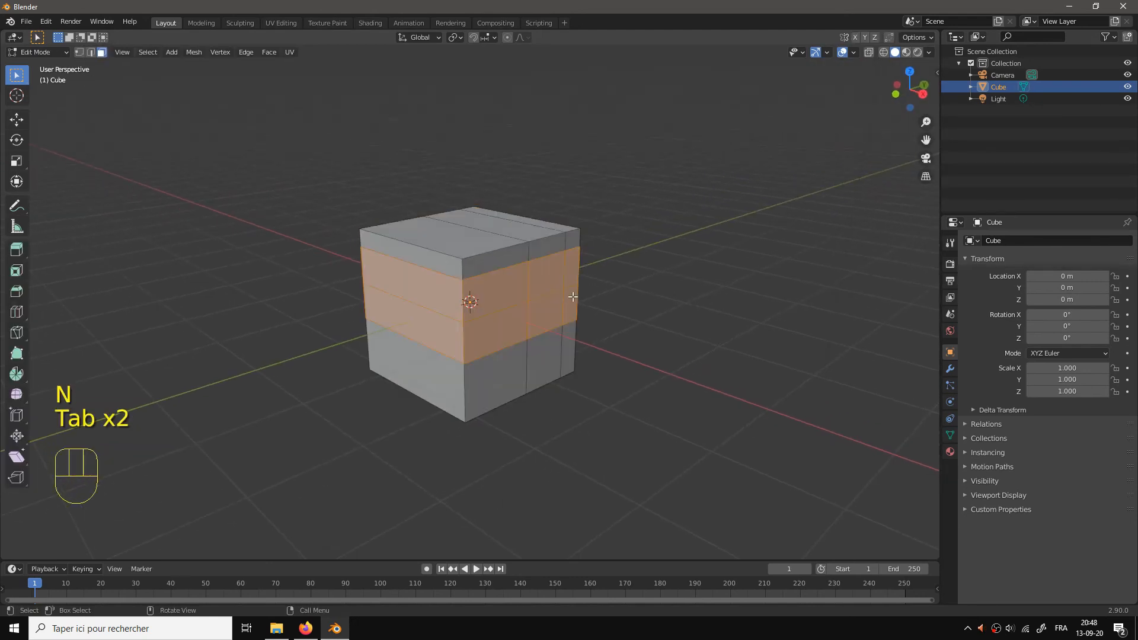
Step: Extrude the two stacked middle faces between the vertical cuts on the positive-X side outward by about 0.35 m
{"action": "left_click", "coordinate": [541, 284]}
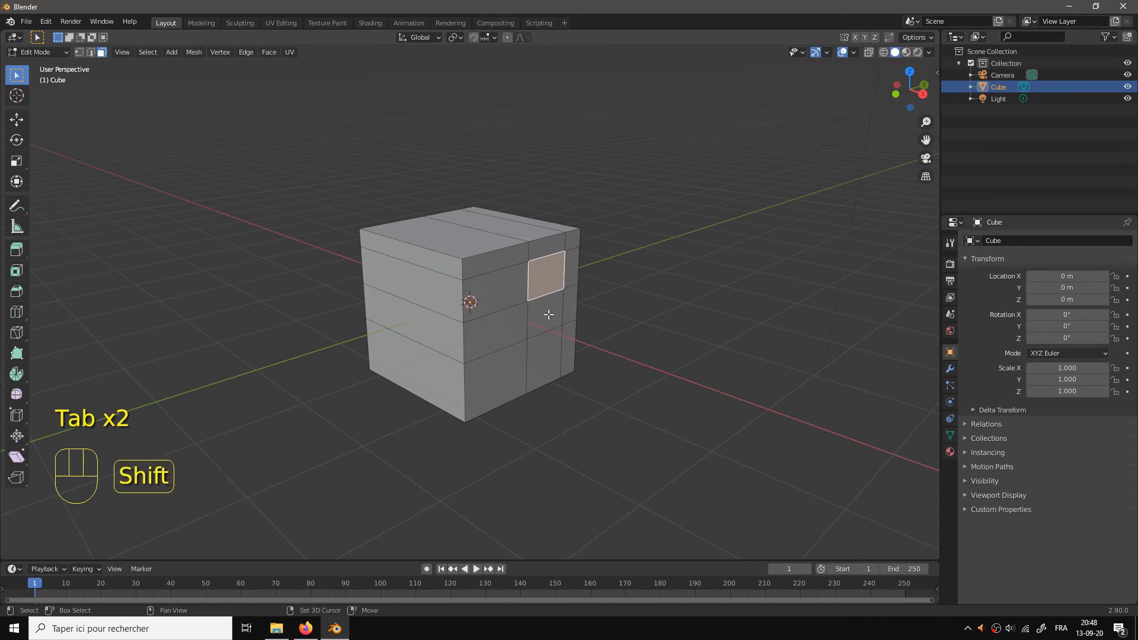
{"action": "left_click", "coordinate": [548, 311], "text": "shift"}
{"action": "left_click_drag", "start_coordinate": [547, 311], "coordinate": [581, 313]}
{"action": "key", "text": "e"}
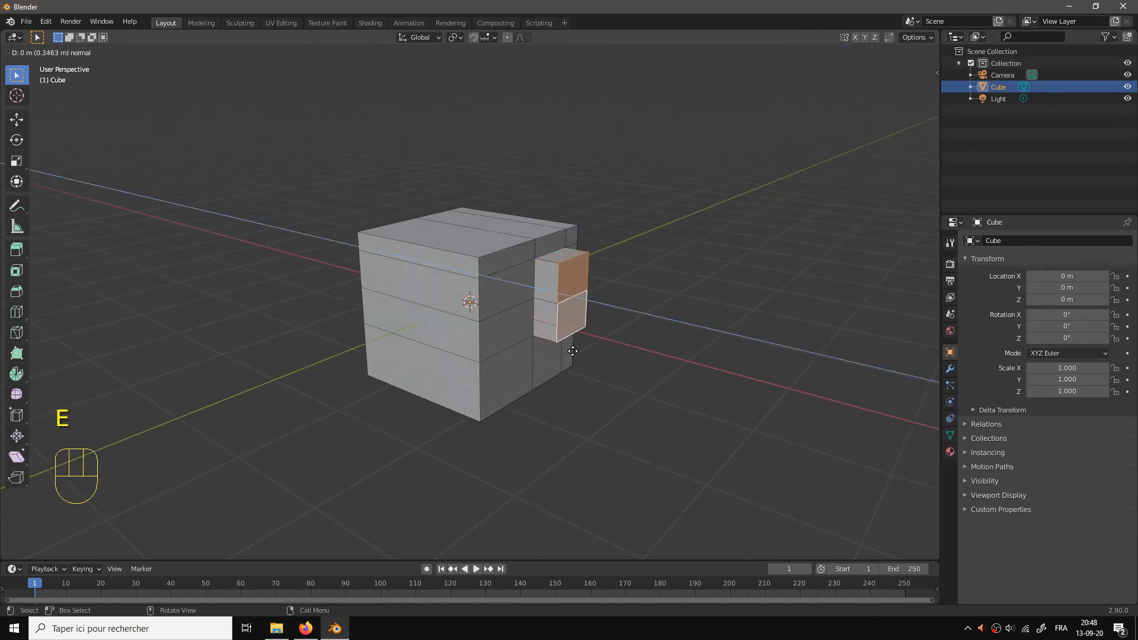
{"action": "left_click", "coordinate": [578, 350]}
Step: Move the extruded block's lower outer edge about 0.15 m inward along the X axis to slope its underside
{"action": "left_click_drag", "start_coordinate": [581, 338], "coordinate": [569, 303]}
{"action": "key", "text": "2"}
{"action": "left_click", "coordinate": [575, 306]}
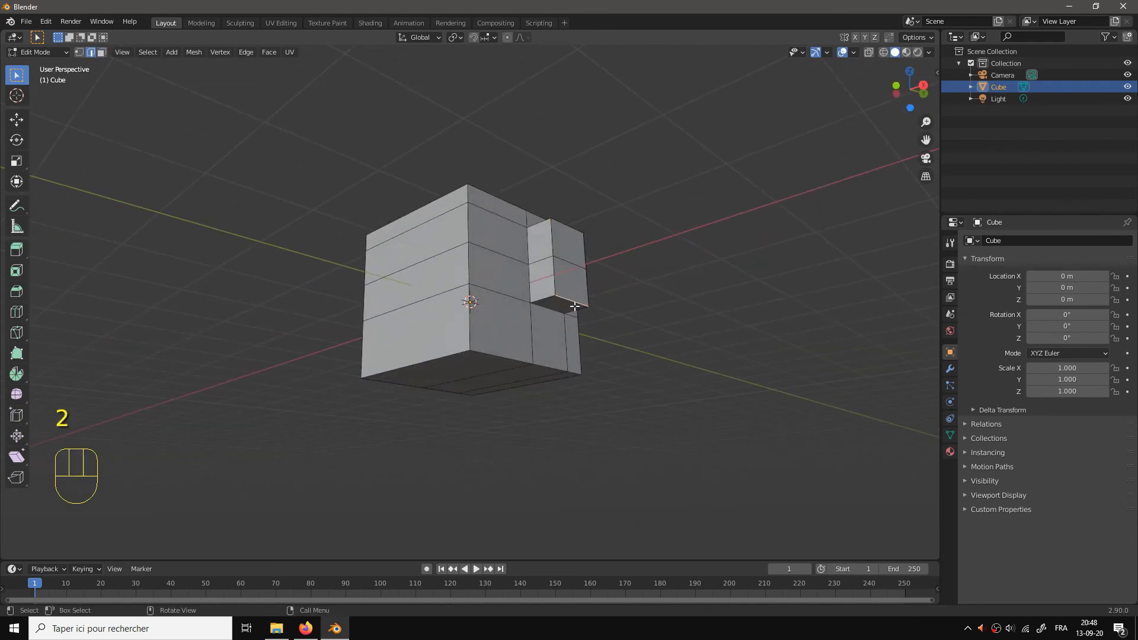
{"action": "key", "text": "g"}
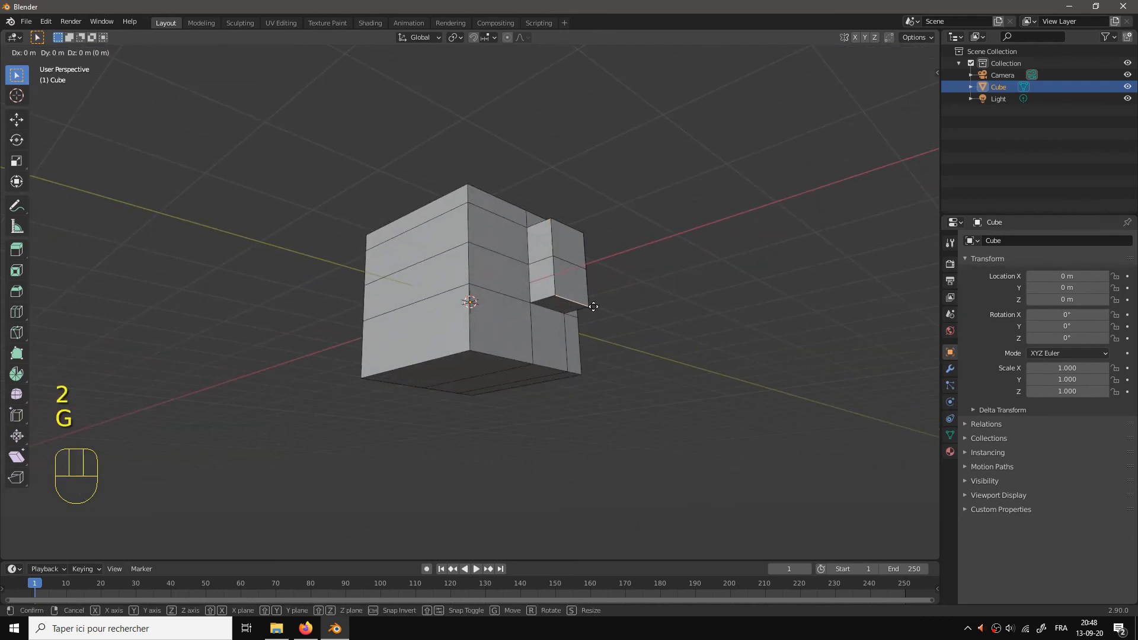
{"action": "key", "text": "x"}
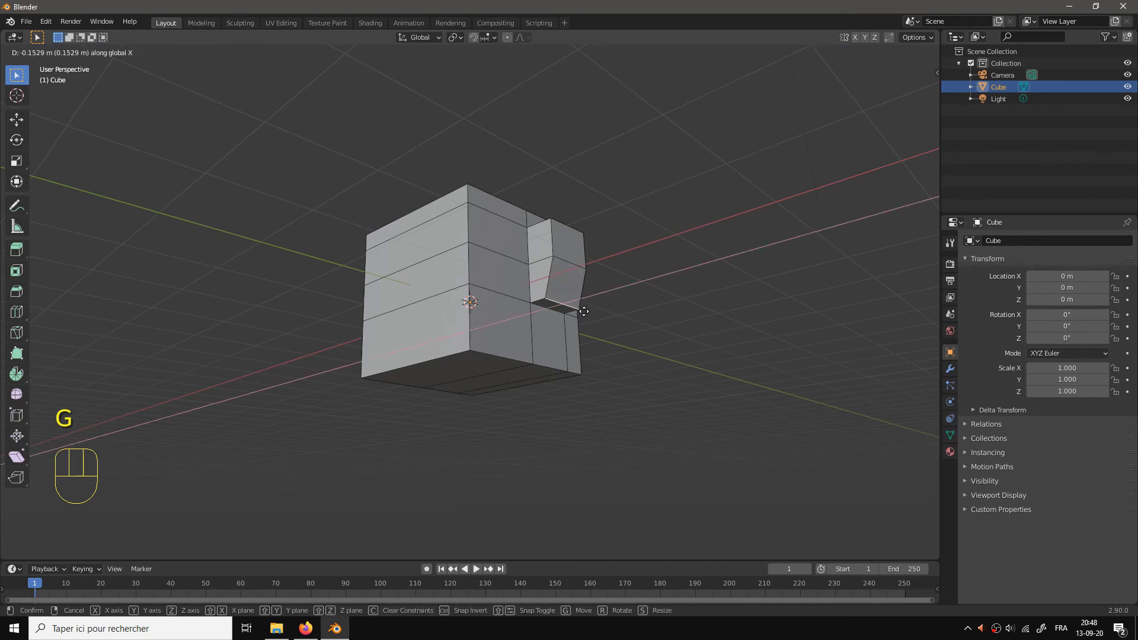
{"action": "left_click", "coordinate": [584, 312]}
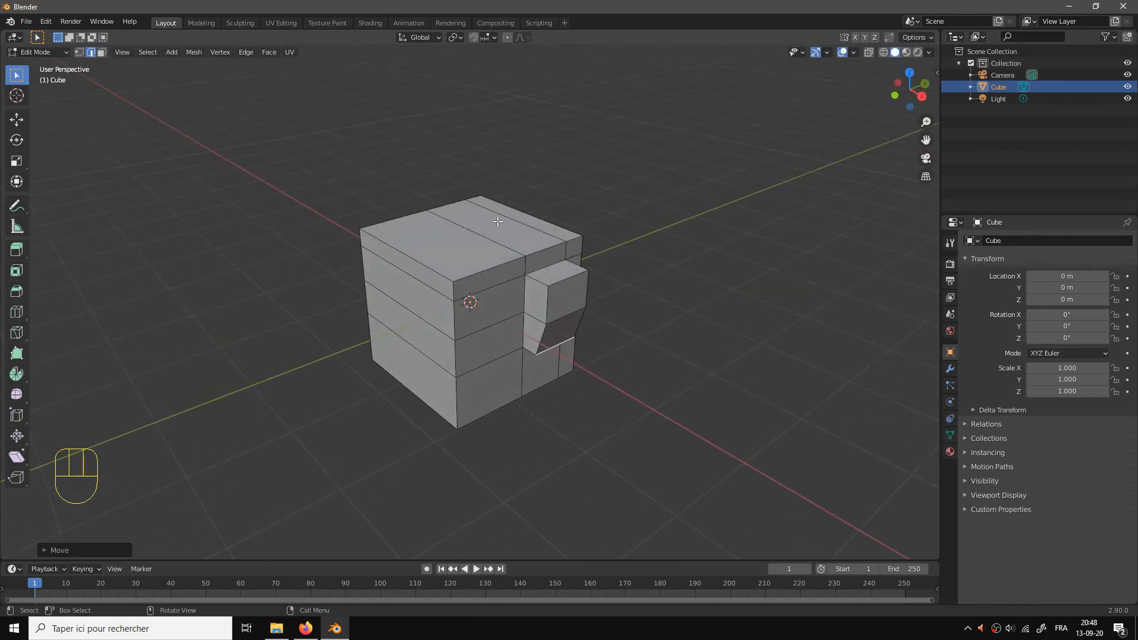
Step: Add four evenly spaced vertical loop cuts across the cube's negative-Y side and top, without sliding them
{"action": "key", "text": "ctrl+r"}
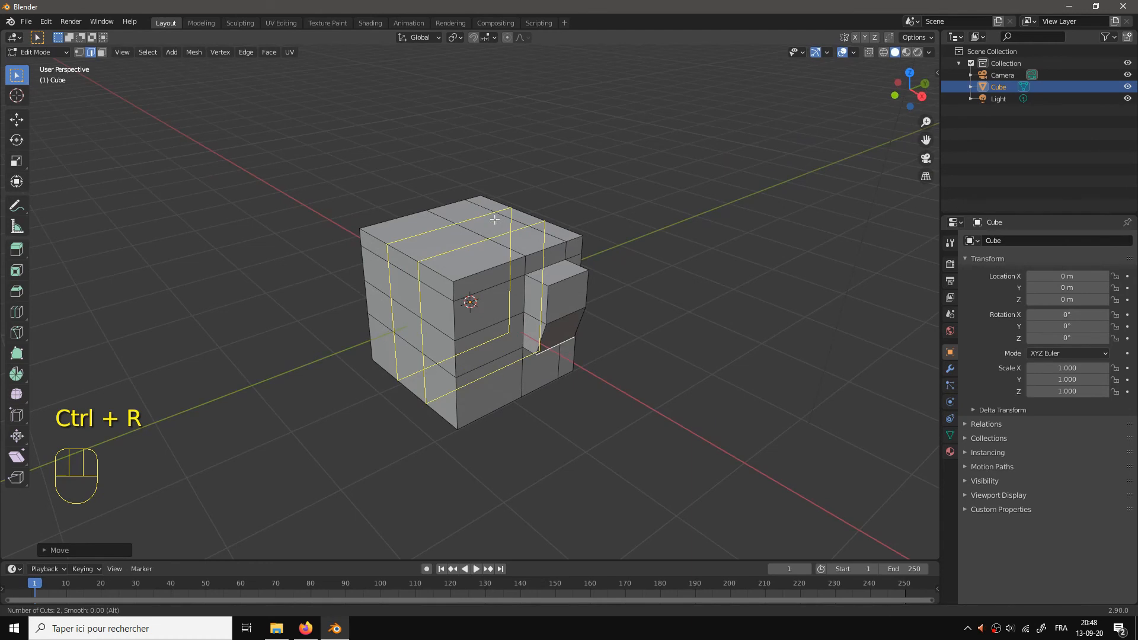
{"action": "scroll", "coordinate": [495, 220], "scroll_direction": "up", "scroll_amount": 1}
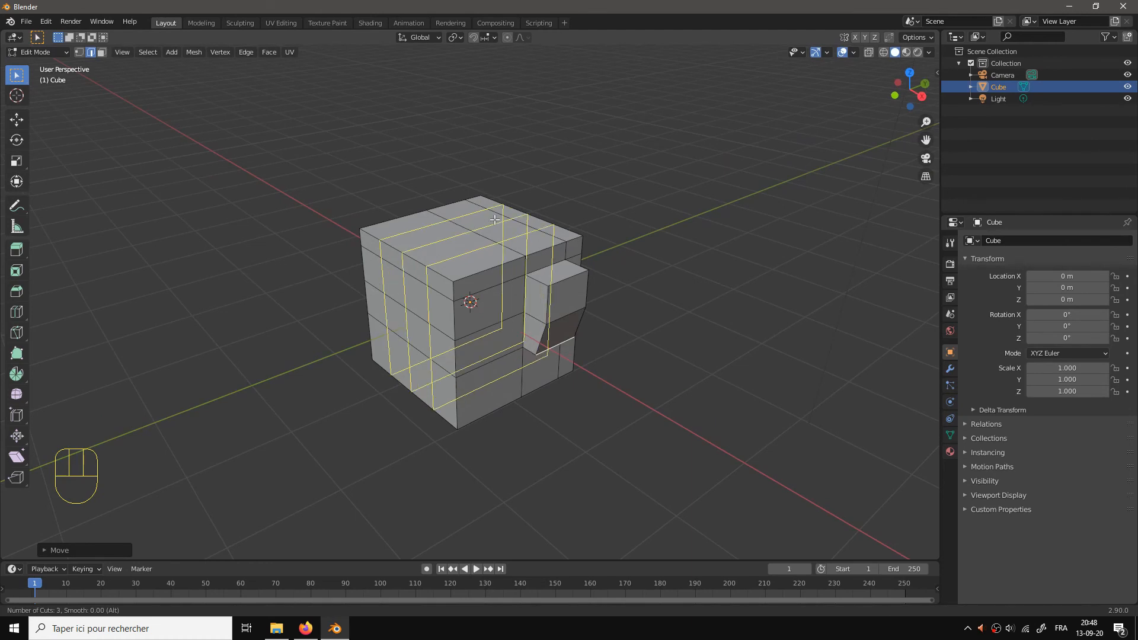
{"action": "left_click", "coordinate": [495, 220]}
{"action": "right_click", "coordinate": [495, 220]}
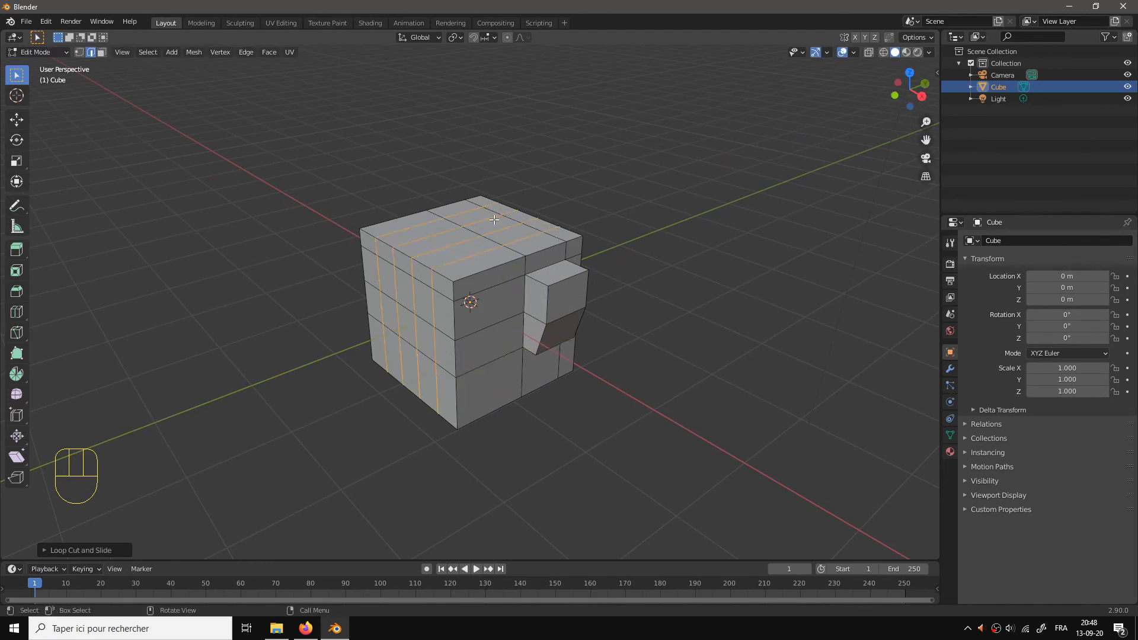
Step: Extrude the three middle faces of the strip along the cube's top upward by about 0.09 m
{"action": "key", "text": "3"}
{"action": "left_click", "coordinate": [474, 219]}
{"action": "left_click", "coordinate": [508, 235], "text": "shift"}
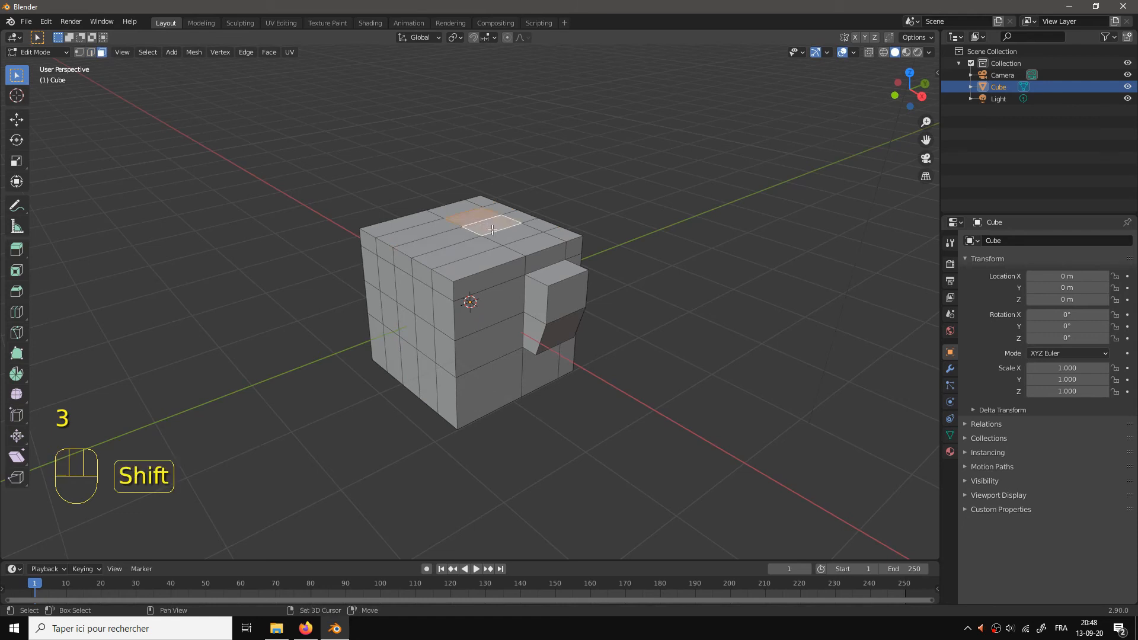
{"action": "key", "text": "e"}
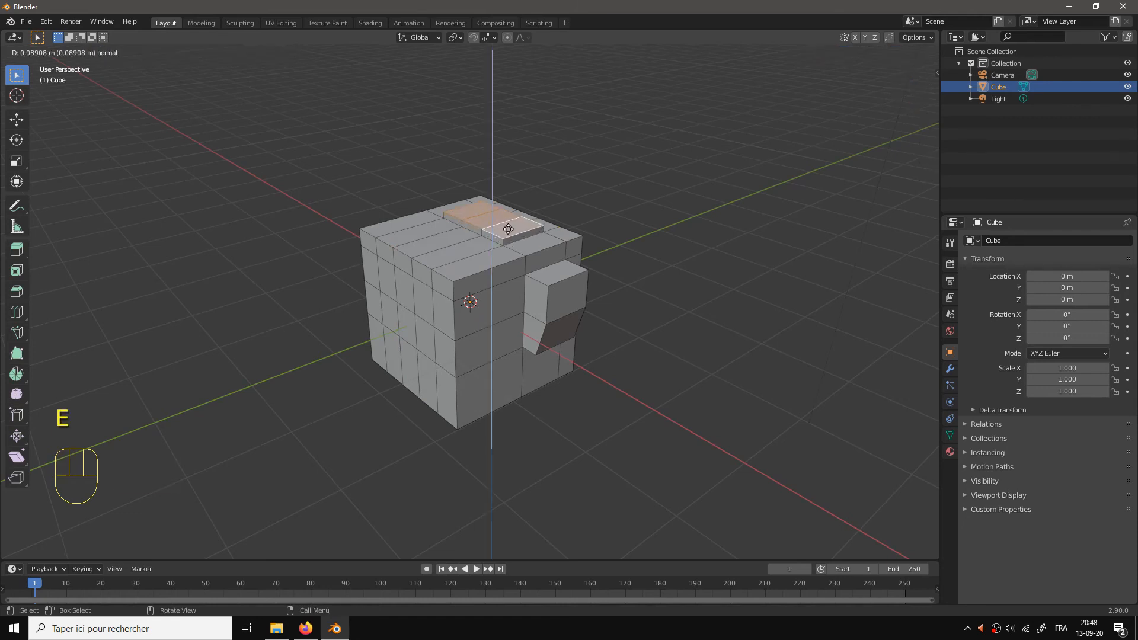
{"action": "left_click", "coordinate": [508, 227]}
Step: Select only the faces on the cube's positive-Y side and delete them, opening that end
{"action": "left_click_drag", "start_coordinate": [508, 228], "coordinate": [513, 296]}
{"action": "key", "text": "b"}
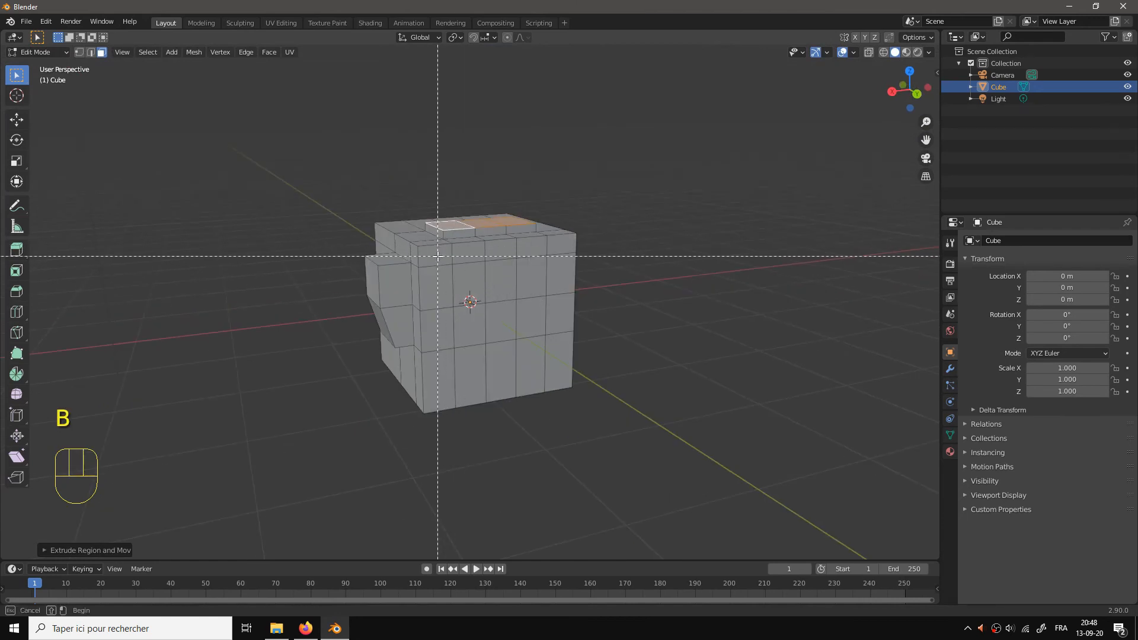
{"action": "left_click_drag", "start_coordinate": [438, 256], "coordinate": [558, 371]}
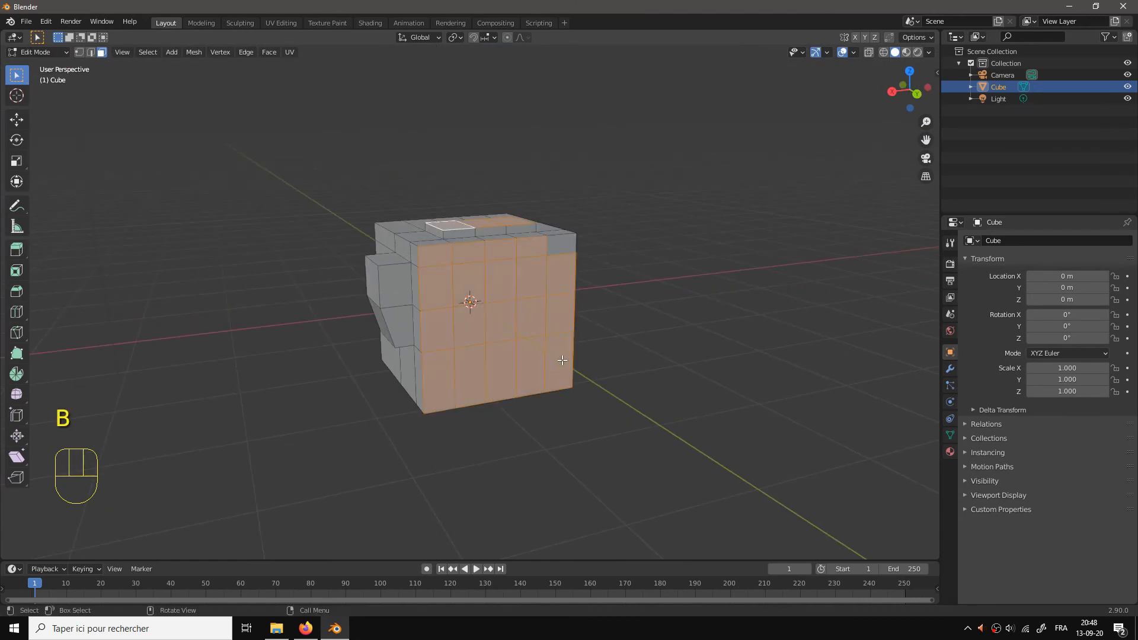
{"action": "left_click", "coordinate": [562, 245], "text": "shift"}
{"action": "left_click_drag", "start_coordinate": [535, 311], "coordinate": [551, 321]}
{"action": "left_click", "coordinate": [471, 237], "text": "shift"}
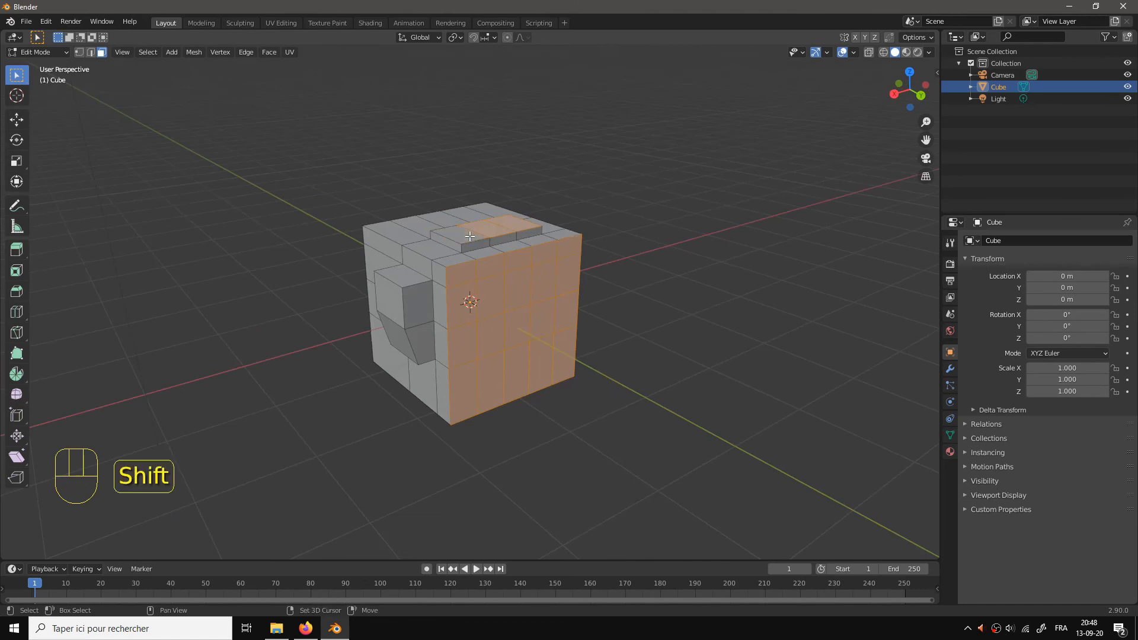
{"action": "left_click", "coordinate": [487, 229], "text": "shift"}
{"action": "left_click", "coordinate": [509, 224], "text": "shift"}
{"action": "left_click_drag", "start_coordinate": [515, 271], "coordinate": [536, 320]}
{"action": "key", "text": "x"}
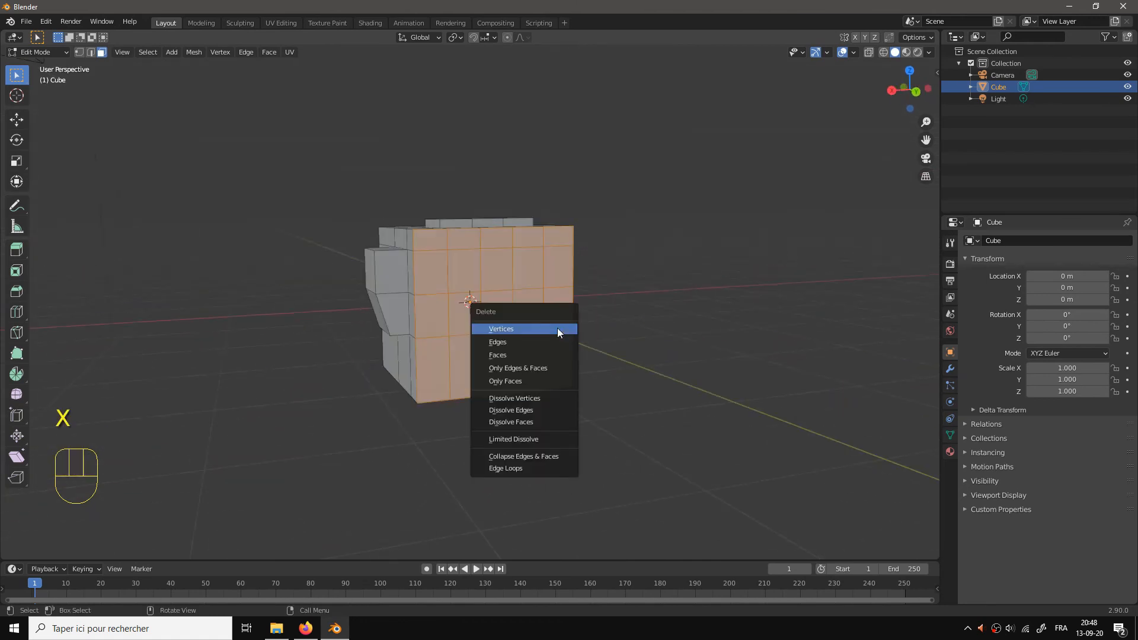
{"action": "left_click", "coordinate": [519, 356]}
Step: Select all faces on the cube's negative-Y side and delete them, opening the opposite end
{"action": "left_click_drag", "start_coordinate": [570, 365], "coordinate": [693, 374]}
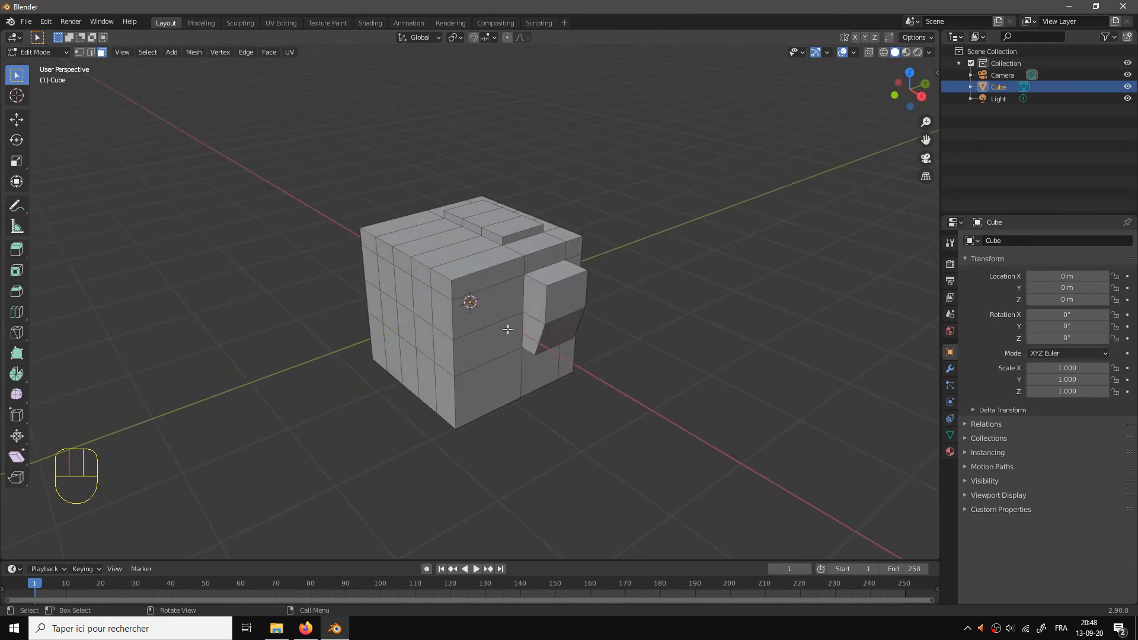
{"action": "left_click", "coordinate": [370, 246]}
{"action": "left_click_drag", "start_coordinate": [439, 264], "coordinate": [507, 248]}
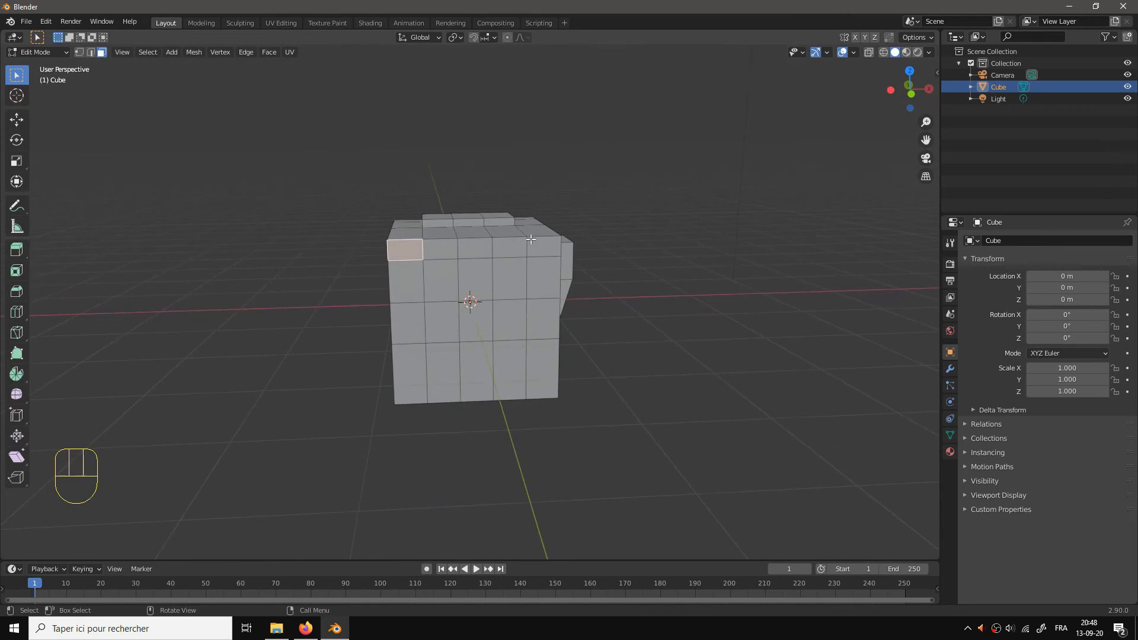
{"action": "key", "text": "alt+a"}
{"action": "key", "text": "b"}
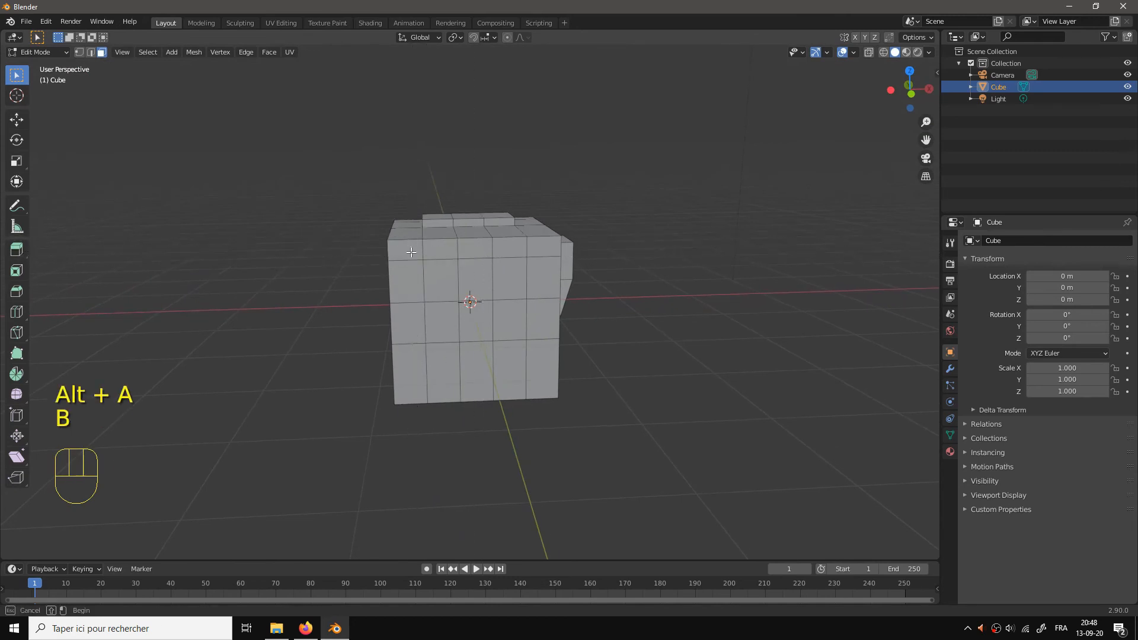
{"action": "left_click_drag", "start_coordinate": [411, 252], "coordinate": [541, 380]}
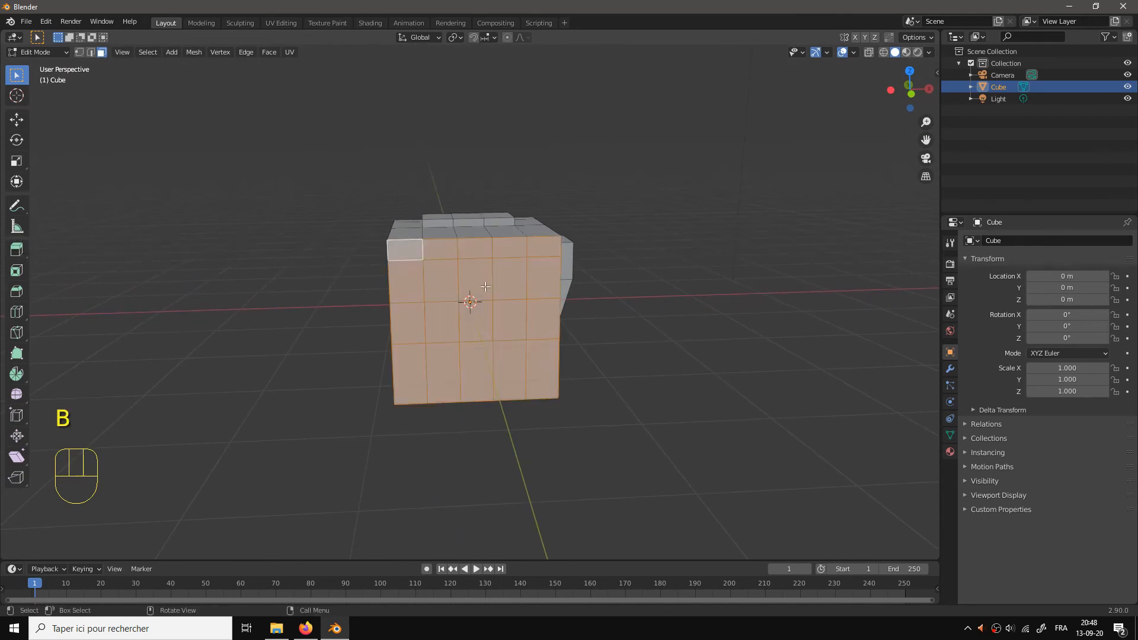
{"action": "left_click_drag", "start_coordinate": [662, 336], "coordinate": [843, 354]}
{"action": "key", "text": "x"}
{"action": "left_click", "coordinate": [596, 349]}
{"action": "left_click", "coordinate": [950, 370]}
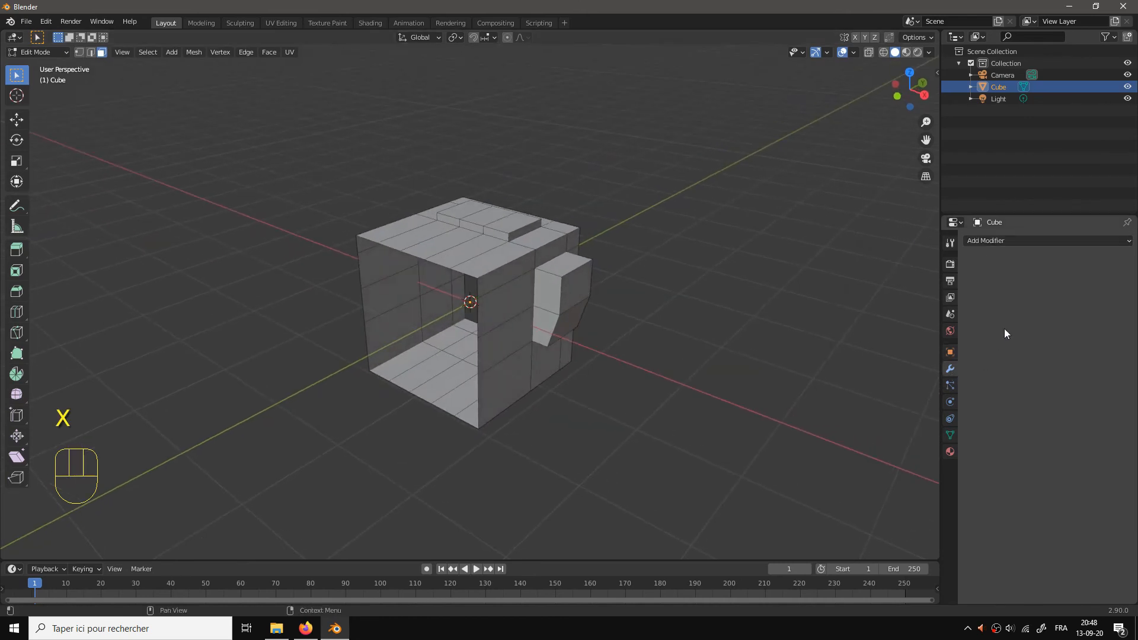
{"action": "left_click", "coordinate": [974, 244]}
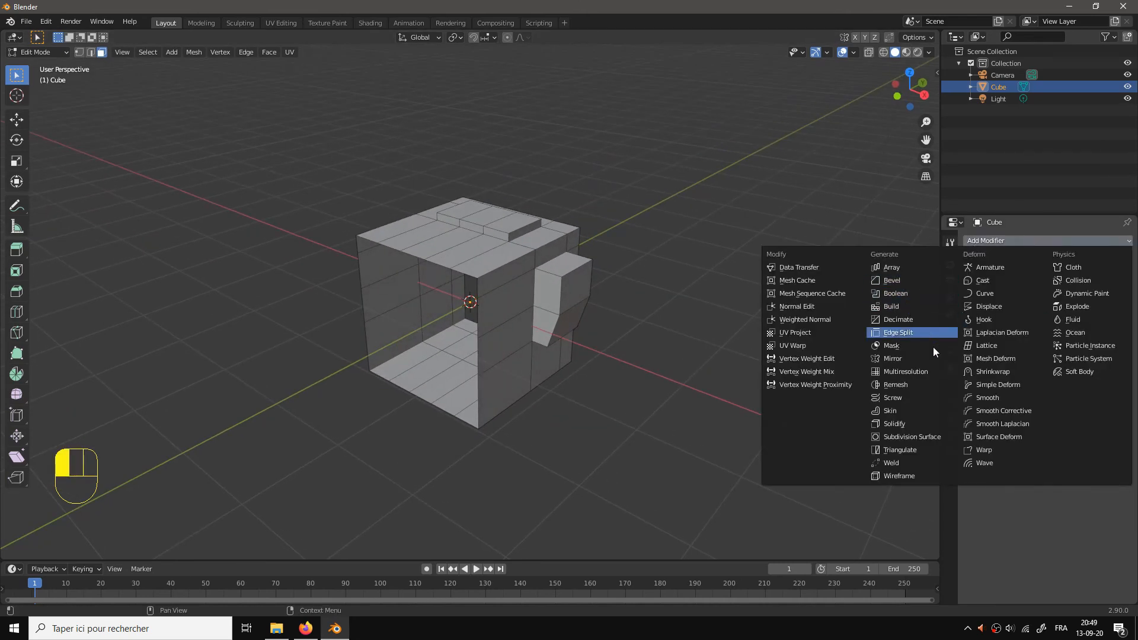
{"action": "left_click", "coordinate": [891, 359]}
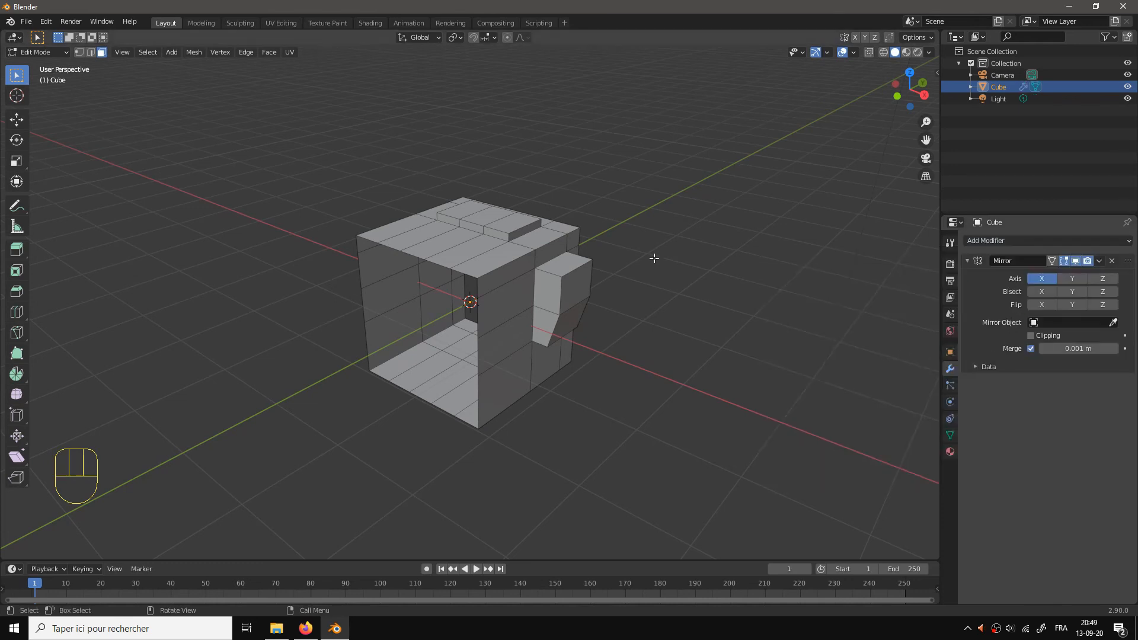
{"action": "left_click", "coordinate": [1107, 262]}
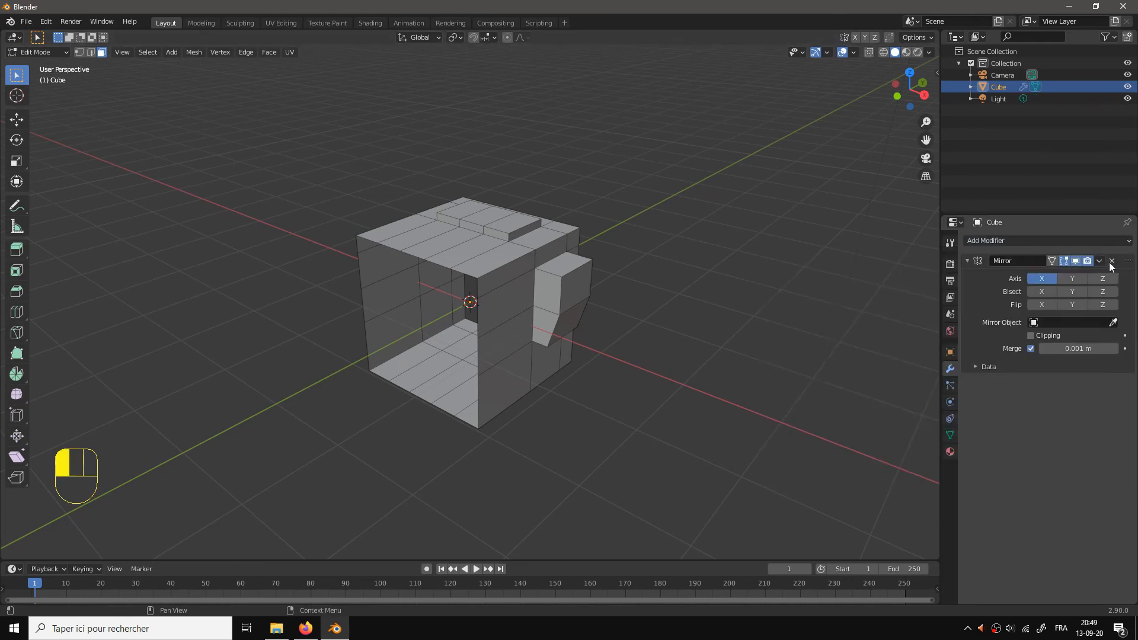
Step: Add an Array modifier with relative offset factors X 0 and Y 1, and enable Merge
{"action": "left_click_drag", "start_coordinate": [1002, 241], "coordinate": [891, 268]}
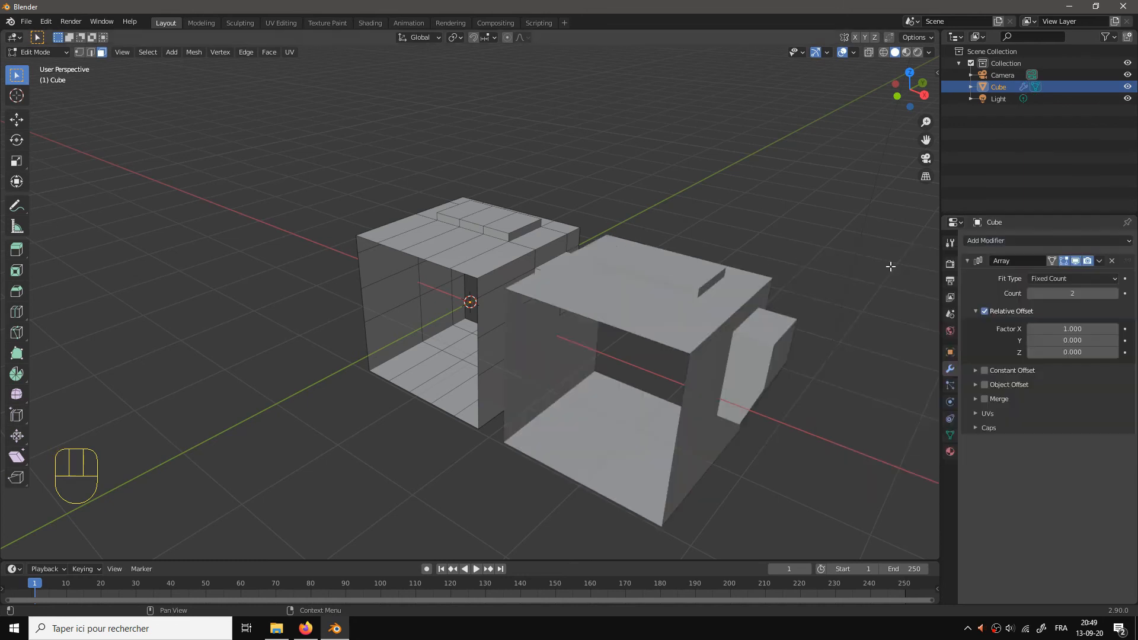
{"action": "left_click", "coordinate": [1063, 340]}
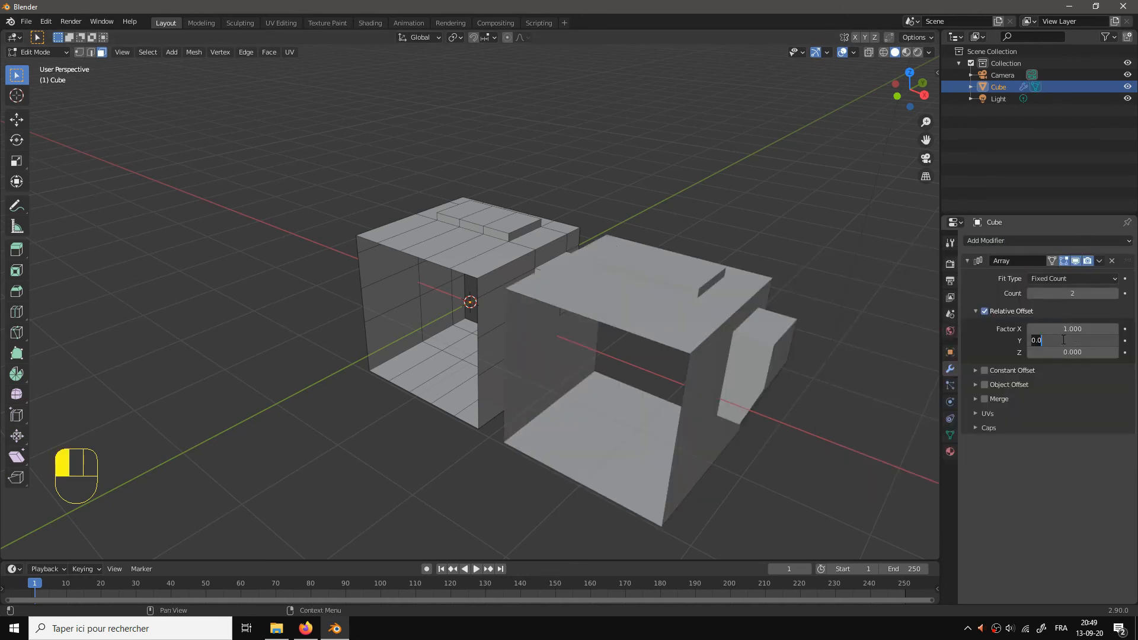
{"action": "type", "text": "1"}
{"action": "key", "text": "Return"}
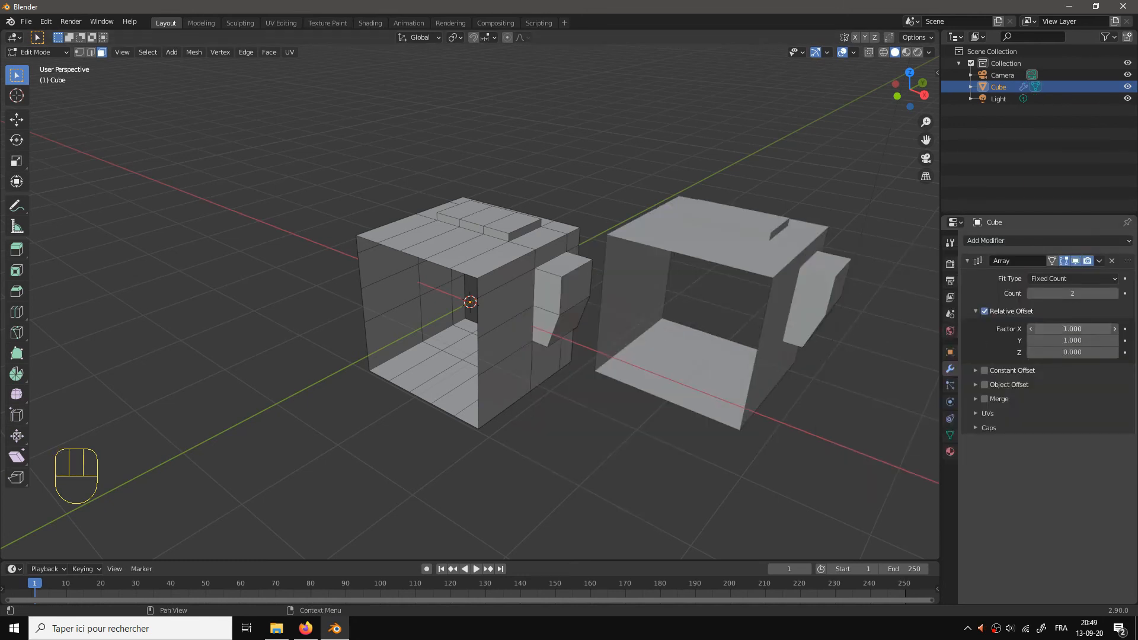
{"action": "left_click", "coordinate": [1038, 327]}
{"action": "type", "text": "0"}
{"action": "key", "text": "Return"}
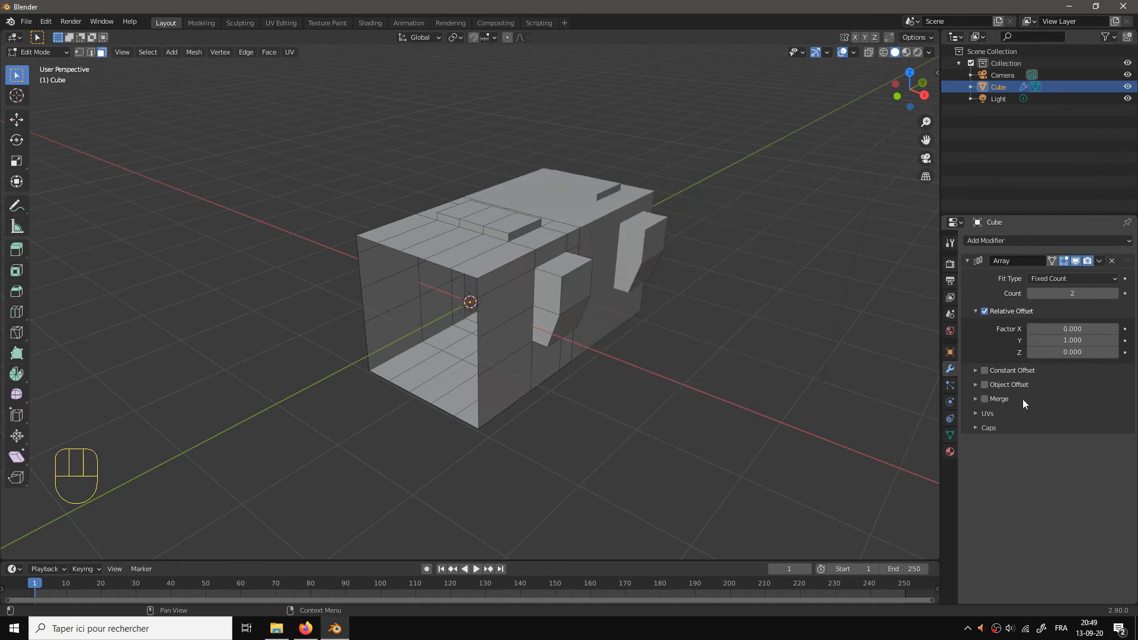
{"action": "left_click", "coordinate": [984, 398]}
Step: Increase the Array modifier's count to 15
{"action": "left_click_drag", "start_coordinate": [786, 373], "coordinate": [681, 356]}
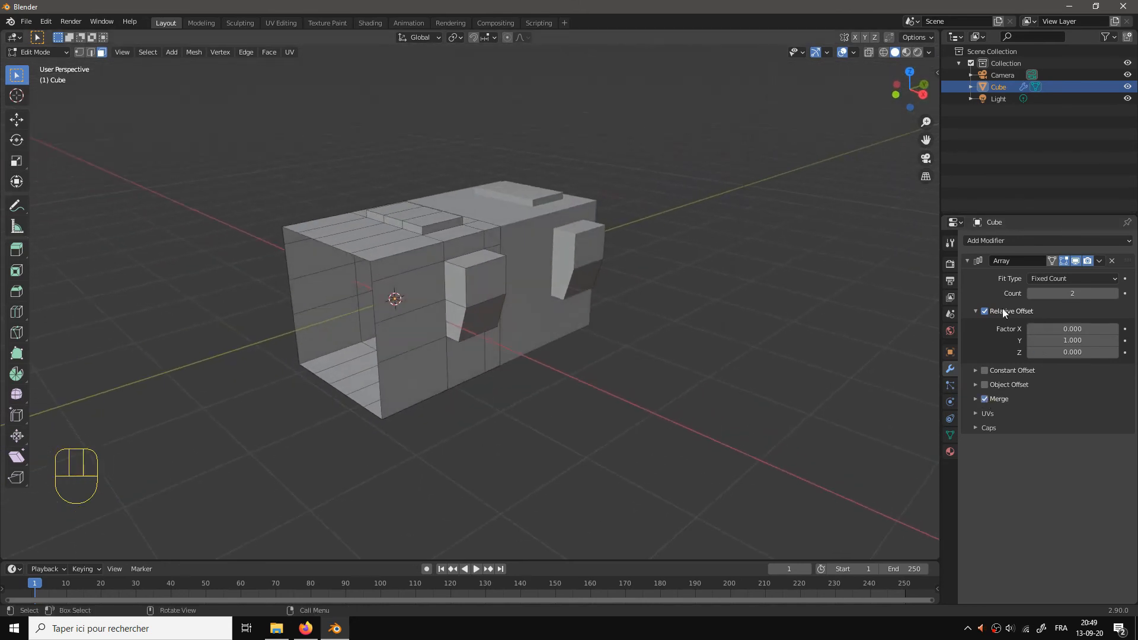
{"action": "left_click", "coordinate": [1115, 294]}
{"action": "double_click", "coordinate": [1115, 293]}
{"action": "left_click", "coordinate": [1115, 294]}
{"action": "double_click", "coordinate": [1115, 293]}
{"action": "left_click", "coordinate": [1115, 293]}
{"action": "double_click", "coordinate": [1115, 293]}
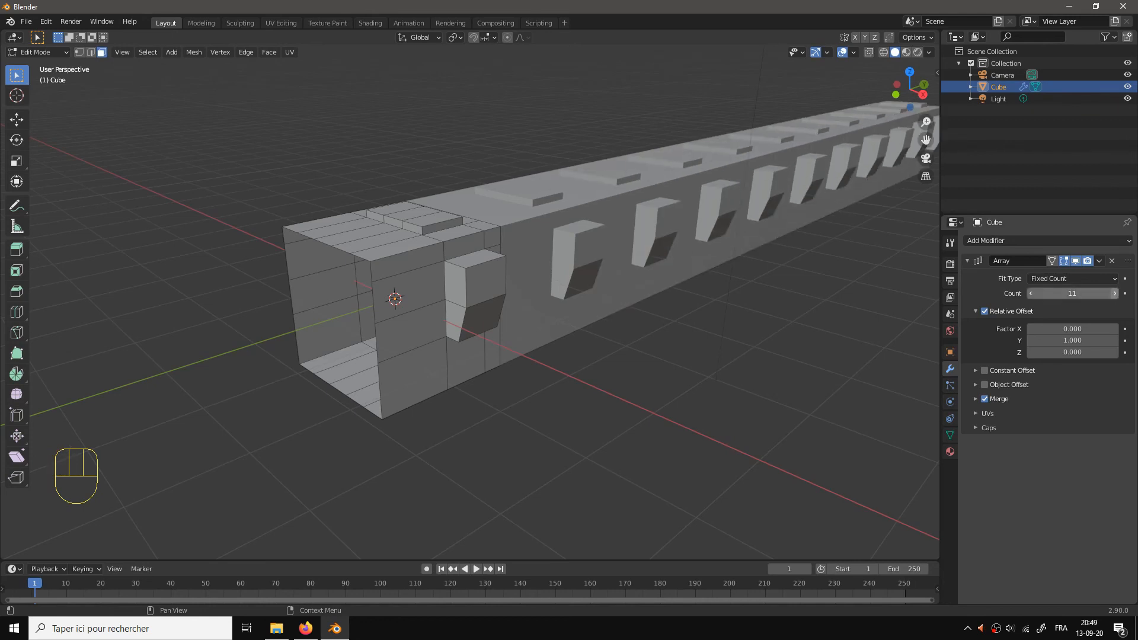
{"action": "double_click", "coordinate": [1115, 293]}
{"action": "left_click", "coordinate": [1115, 294]}
{"action": "left_click", "coordinate": [1115, 293]}
{"action": "mouse_move", "coordinate": [615, 292]}
{"action": "left_mouse_down"}
{"action": "mouse_move", "coordinate": [640, 285]}
{"action": "mouse_move", "coordinate": [594, 287]}
{"action": "left_mouse_up"}
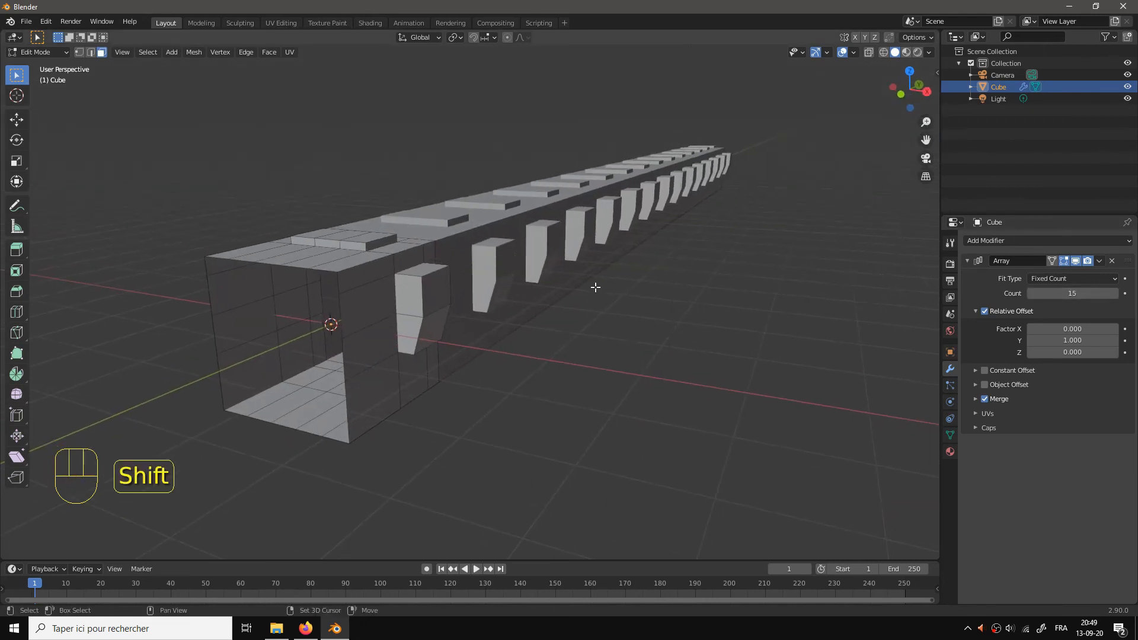
Step: Set the Array modifier's count to 20
{"action": "left_click", "coordinate": [1079, 292]}
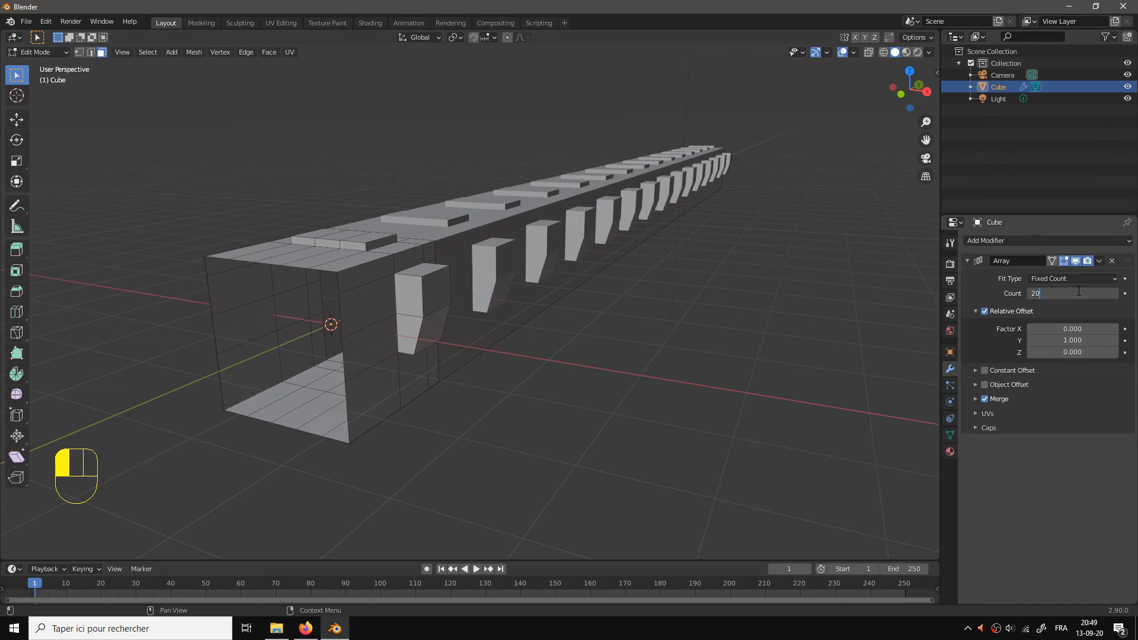
{"action": "type", "text": "20"}
{"action": "key", "text": "Return"}
{"action": "left_click_drag", "start_coordinate": [869, 242], "coordinate": [785, 247]}
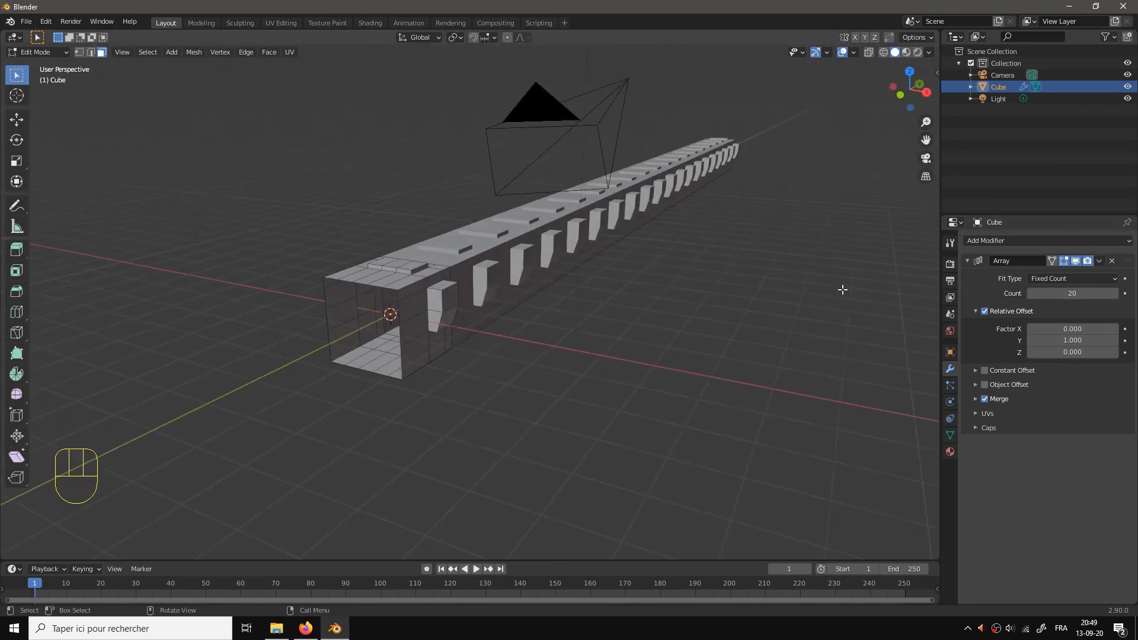
Step: Apply the Array modifier in Object Mode, check the mesh in Edit Mode and return to Object Mode
{"action": "key", "text": "Tab"}
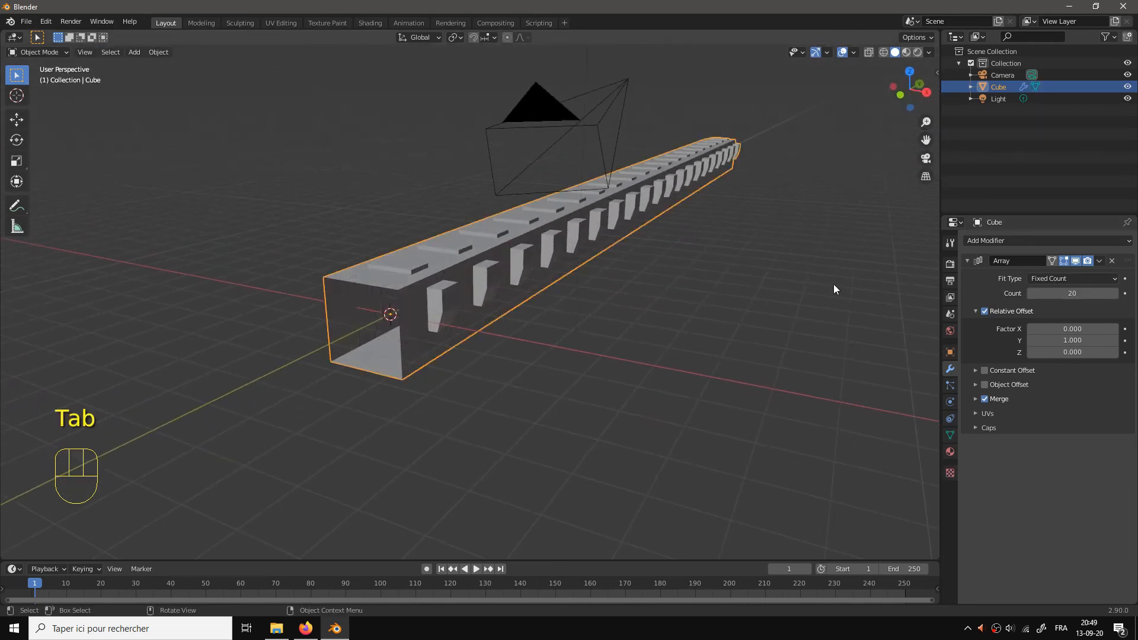
{"action": "left_click", "coordinate": [1100, 261]}
{"action": "left_click", "coordinate": [1051, 279]}
{"action": "key", "text": "Tab"}
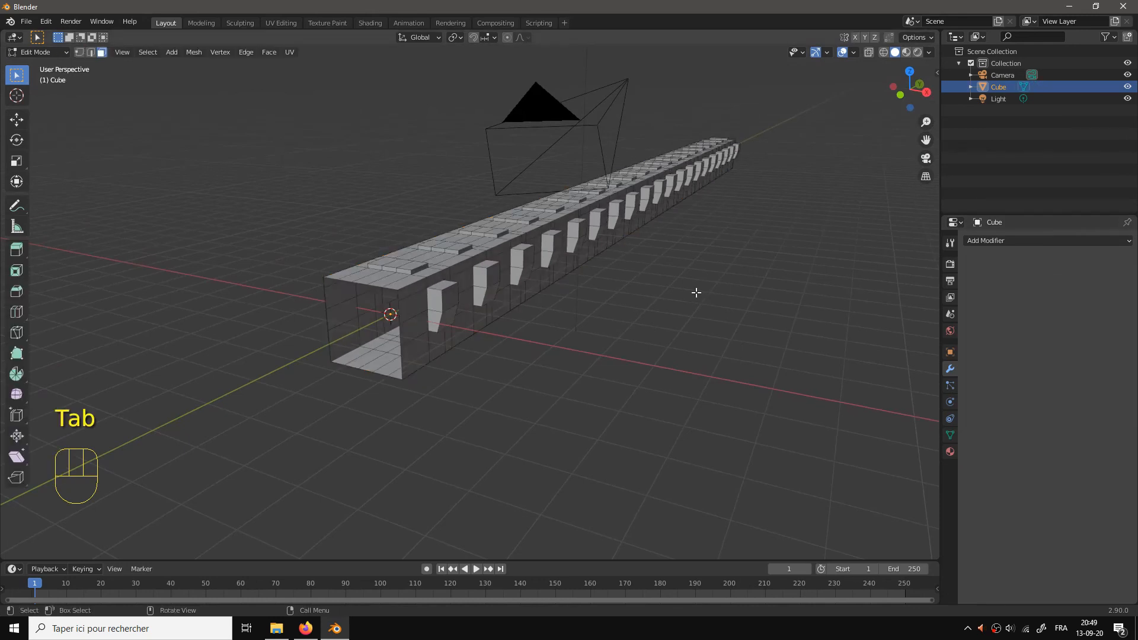
{"action": "scroll", "coordinate": [696, 293], "scroll_direction": "up", "scroll_amount": 2}
{"action": "key", "text": "Tab"}
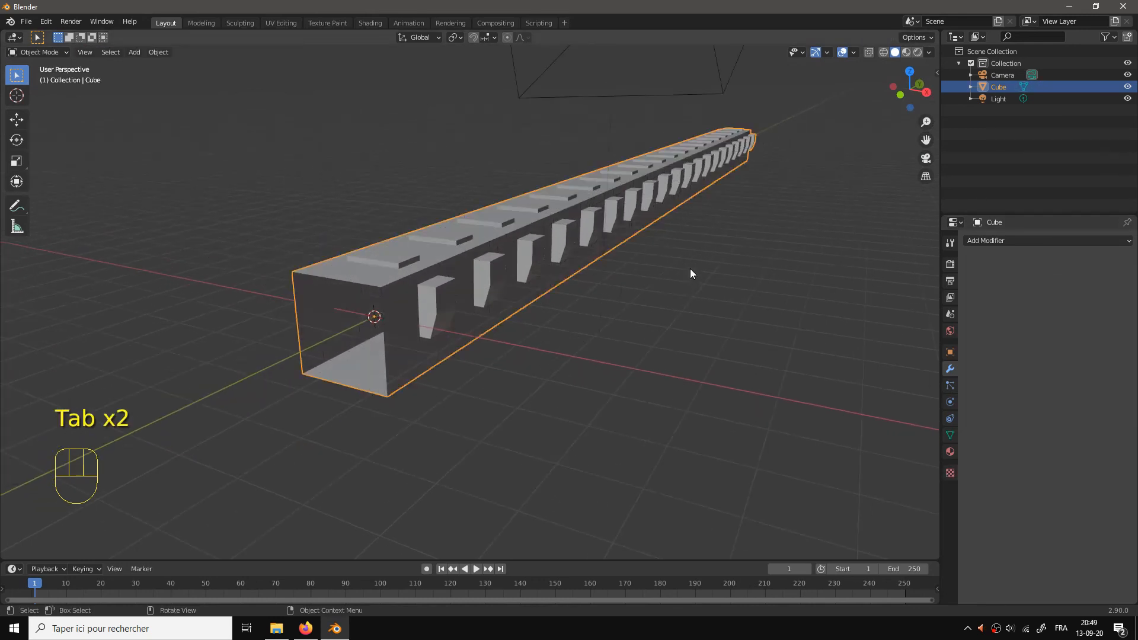
Step: Lock the camera to the view and frame the long beam diagonally from its open near end
{"action": "left_click_drag", "start_coordinate": [690, 269], "coordinate": [698, 291]}
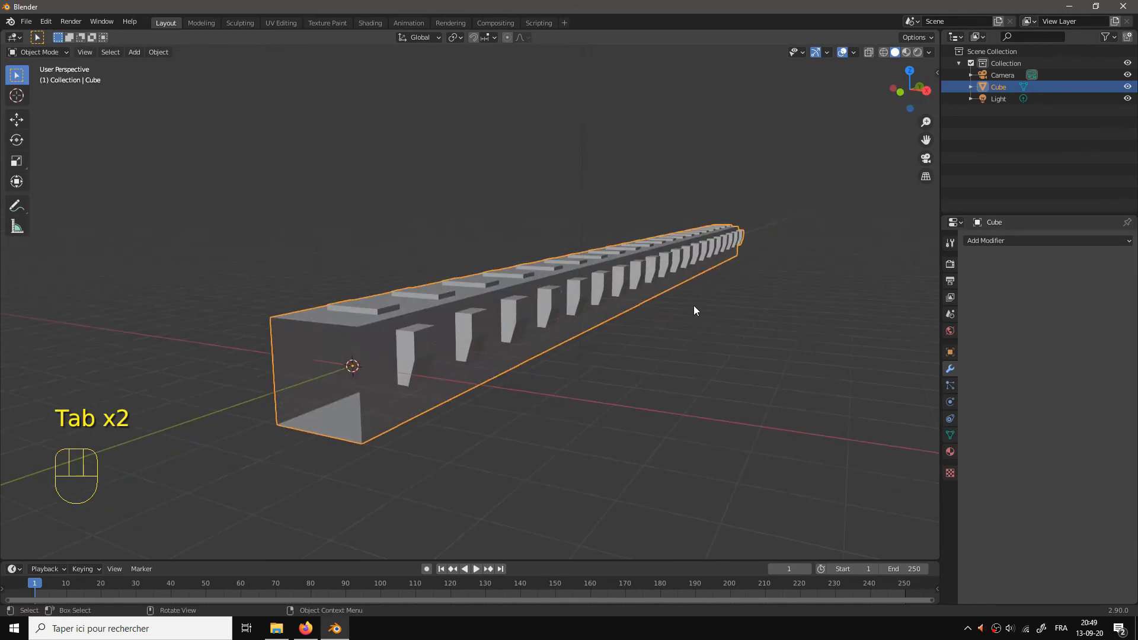
{"action": "key", "text": "n"}
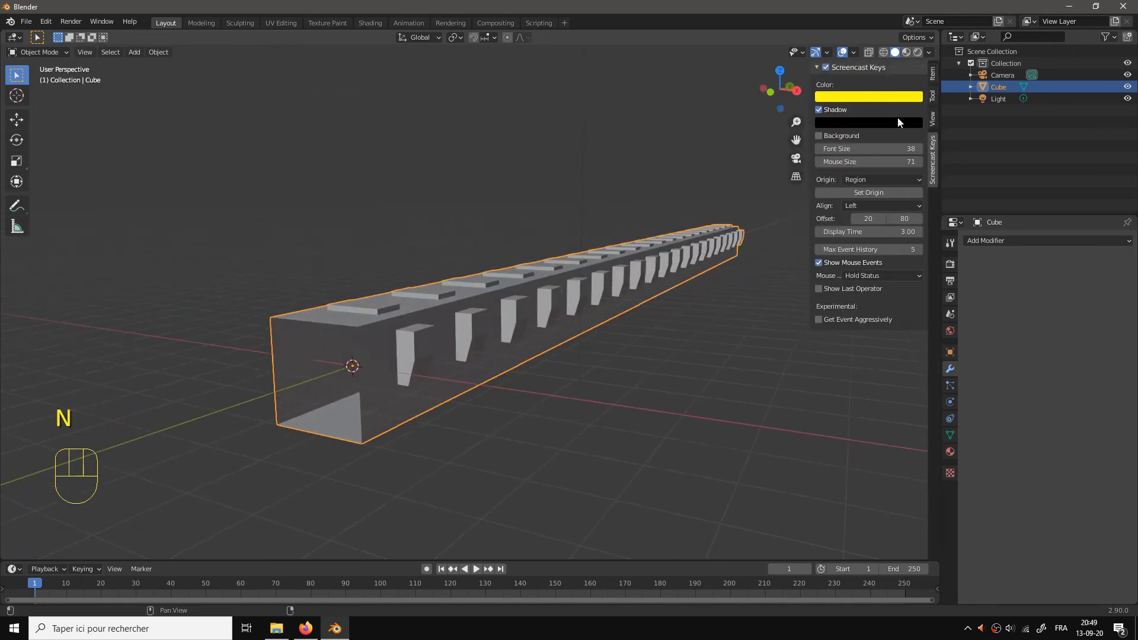
{"action": "left_click", "coordinate": [934, 118]}
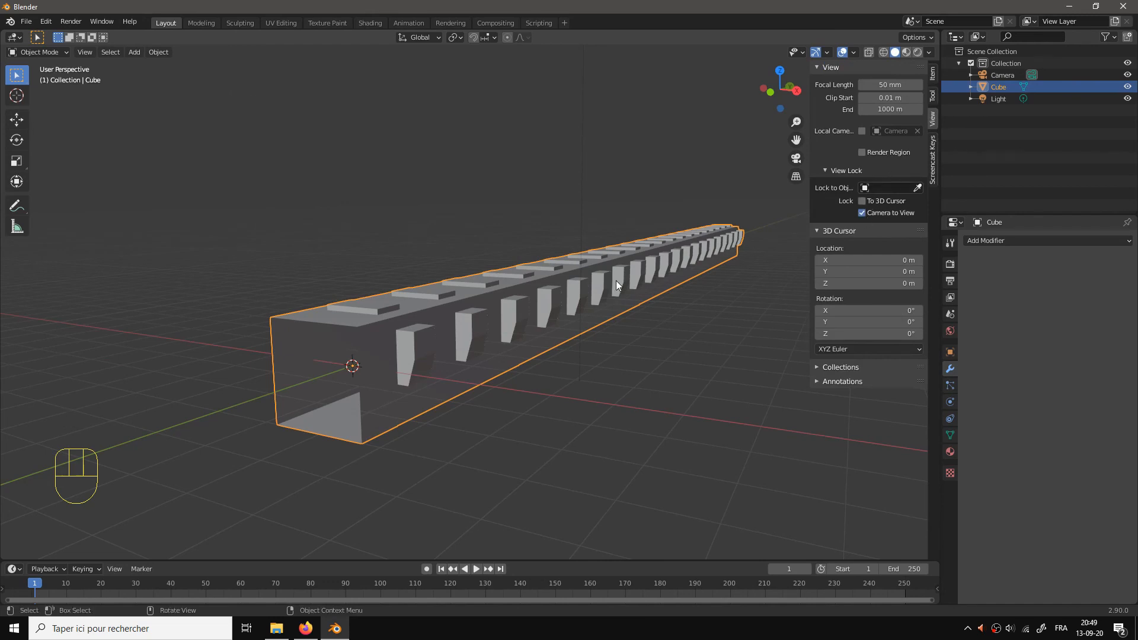
{"action": "key", "text": "KP_0"}
{"action": "left_click_drag", "start_coordinate": [617, 280], "coordinate": [553, 269]}
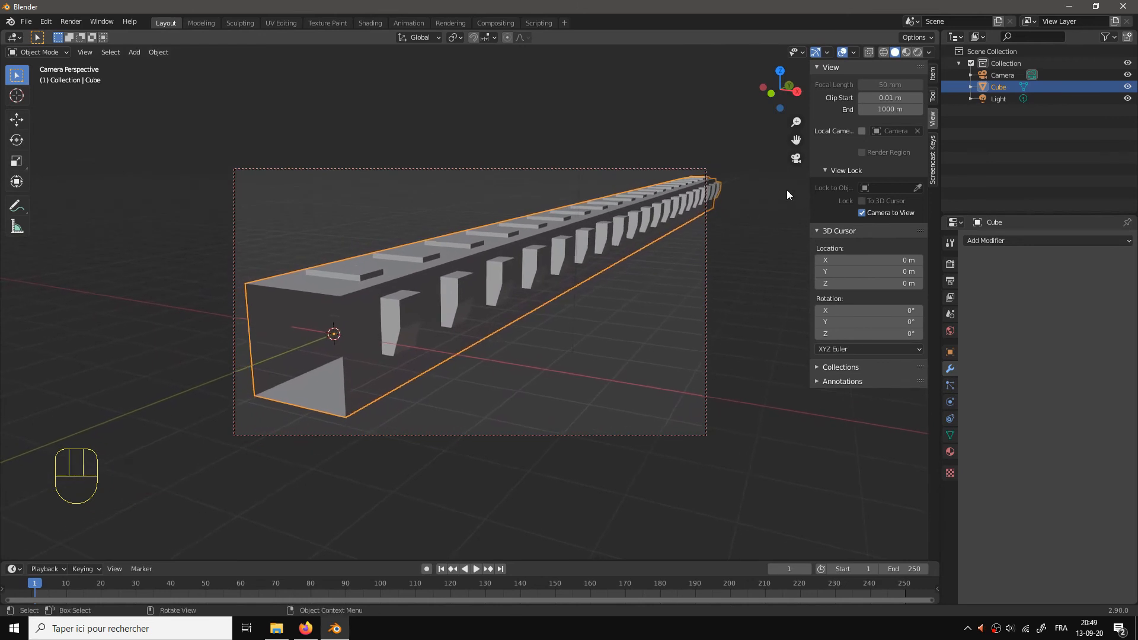
Step: Switch the render engine to Cycles with GPU Compute as the device
{"action": "left_click", "coordinate": [951, 264]}
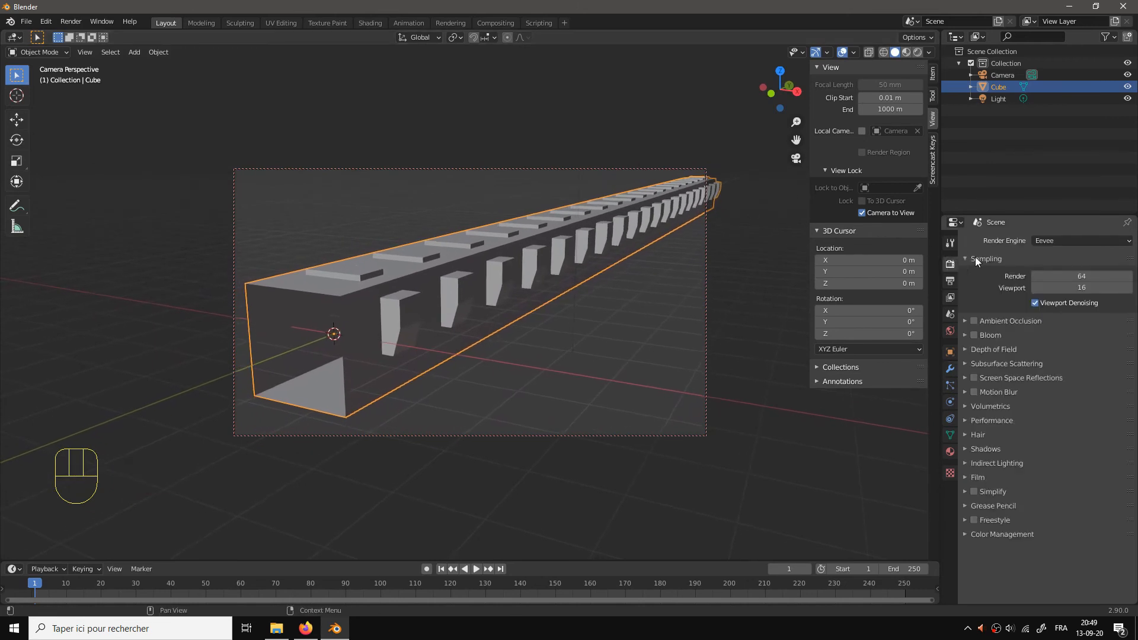
{"action": "left_click", "coordinate": [1063, 241]}
{"action": "left_click", "coordinate": [1059, 275]}
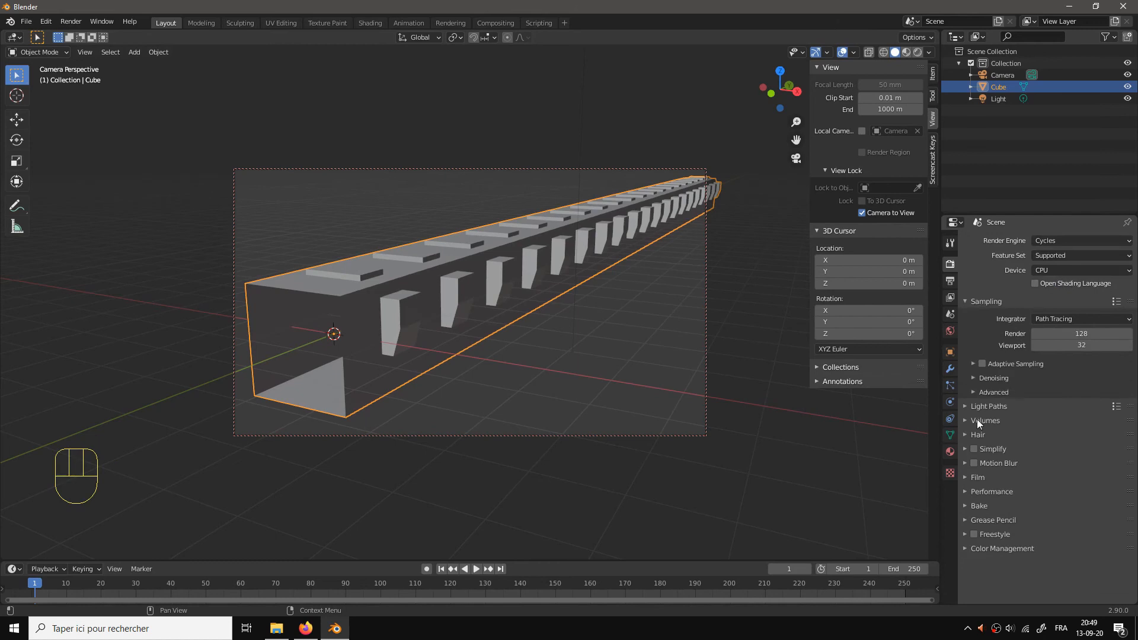
{"action": "left_click", "coordinate": [969, 303]}
{"action": "left_click", "coordinate": [1044, 270]}
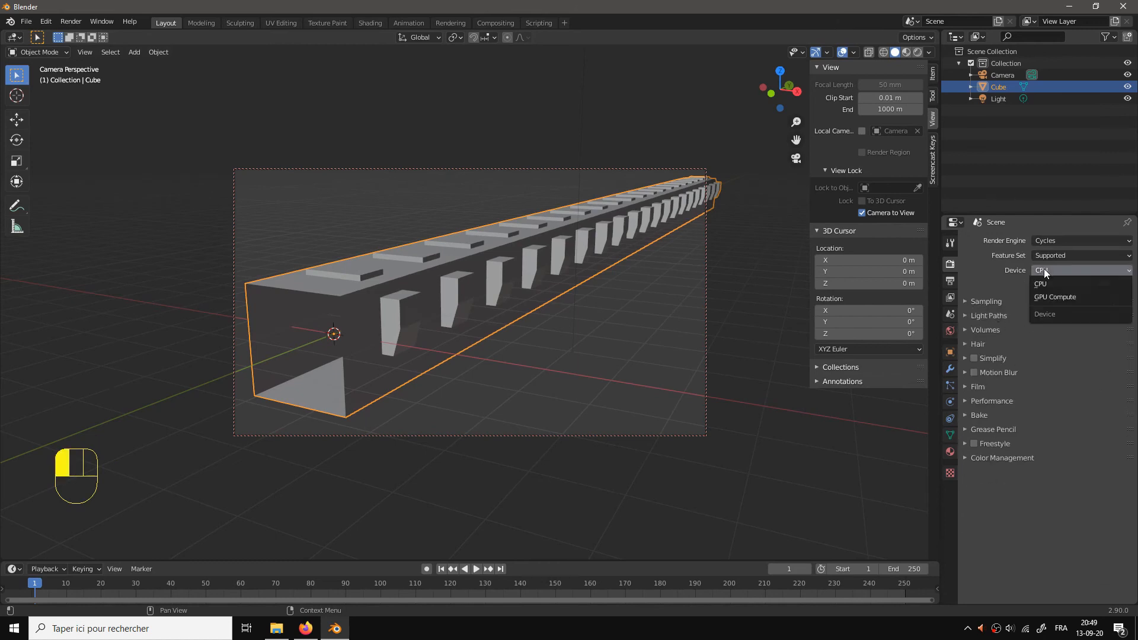
{"action": "left_click", "coordinate": [1049, 296]}
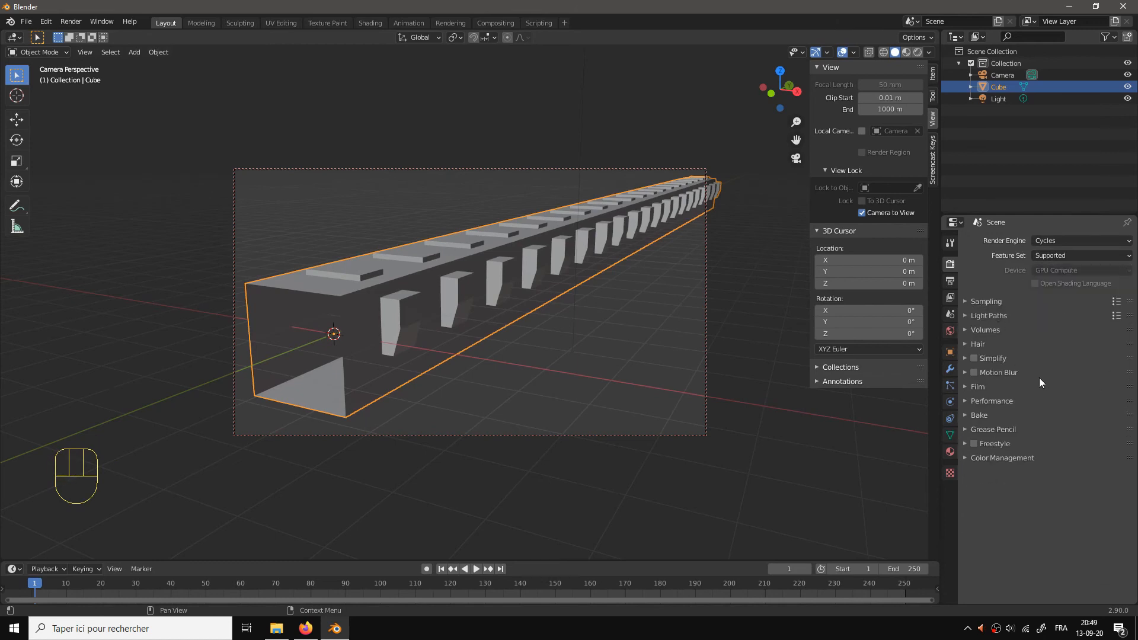
Step: Make the film background transparent and set the pixel filter width to 0.01 px
{"action": "left_click", "coordinate": [977, 390]}
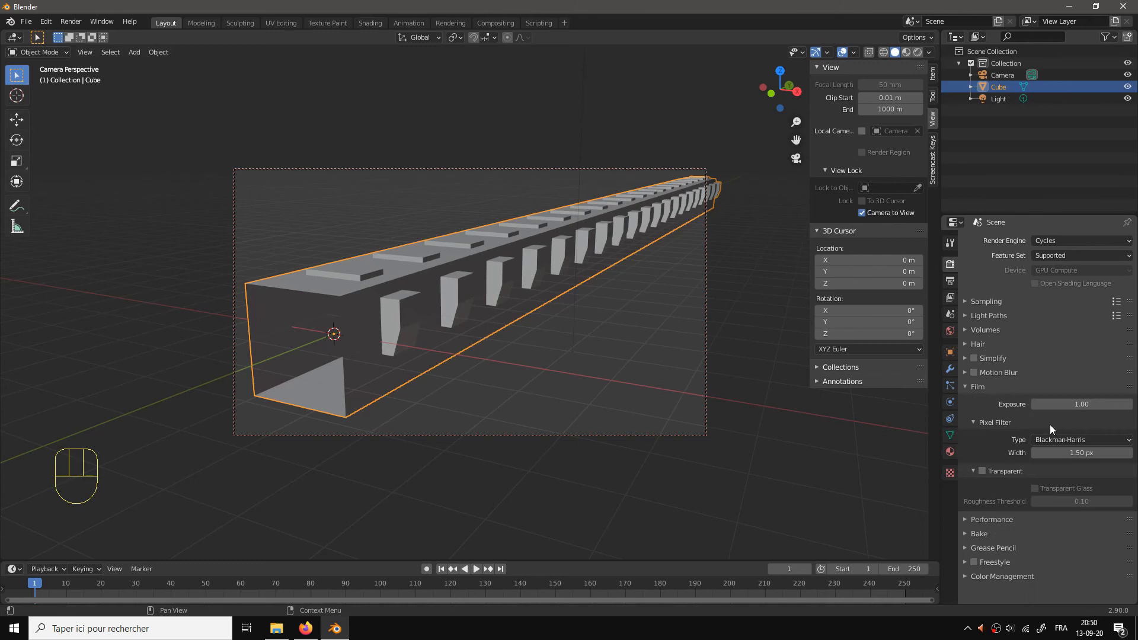
{"action": "left_click", "coordinate": [982, 472]}
{"action": "left_click", "coordinate": [1073, 454]}
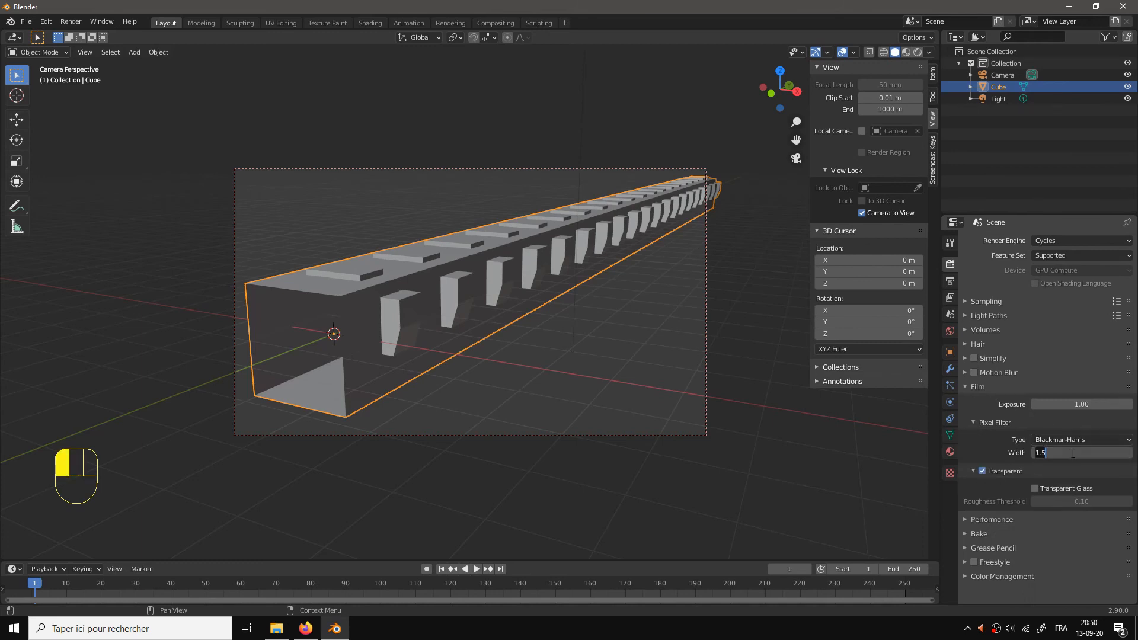
{"action": "type", "text": "0.01"}
{"action": "key", "text": "Return"}
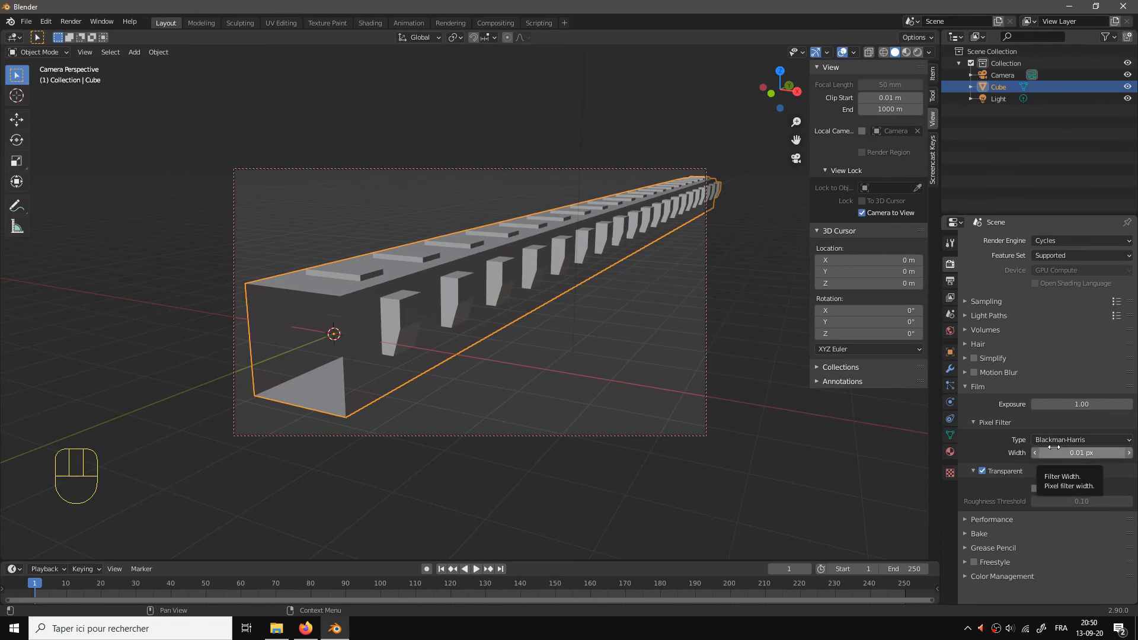
Step: Enable Freestyle line rendering for the scene
{"action": "left_click", "coordinate": [963, 563]}
{"action": "left_click", "coordinate": [974, 562]}
{"action": "scroll", "coordinate": [1067, 565], "scroll_direction": "down", "scroll_amount": 1}
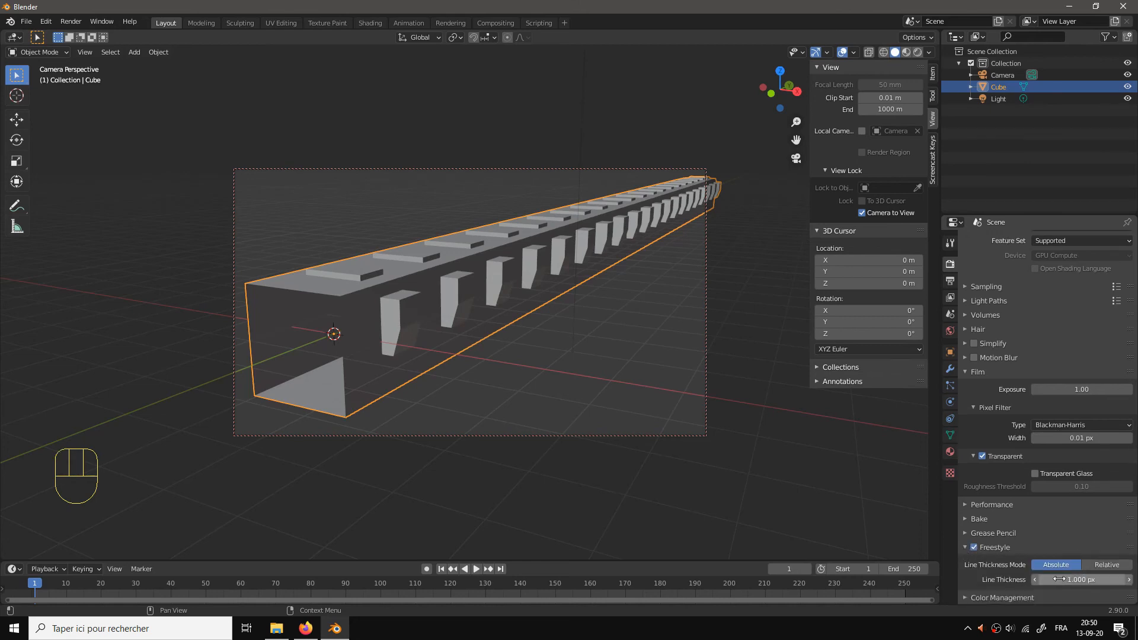
Step: Create a folder named rendu-epaisseur inside C:\blender-projects\20200906-vaisseau-vers-opentoonz and choose it as the render output folder
{"action": "left_click", "coordinate": [951, 282]}
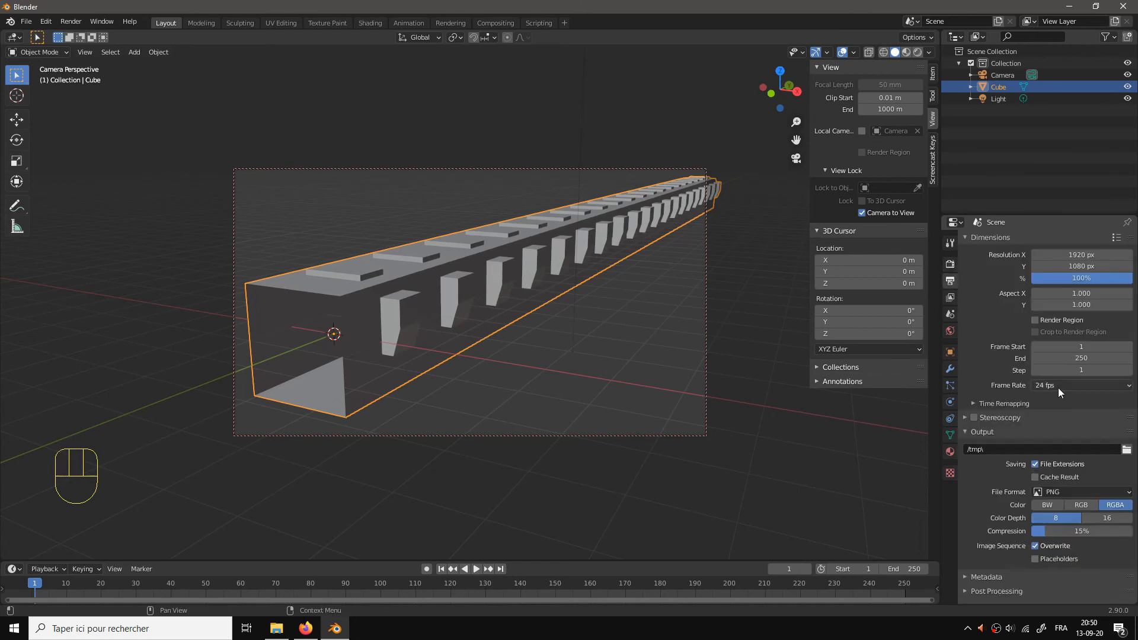
{"action": "left_click", "coordinate": [1127, 450]}
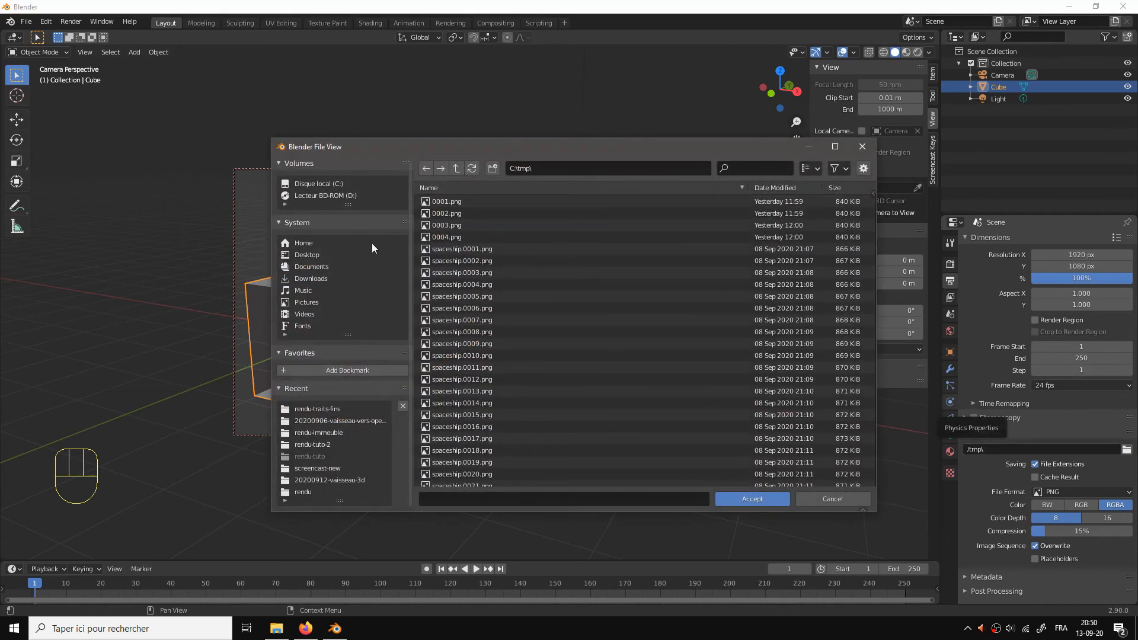
{"action": "left_click", "coordinate": [315, 181]}
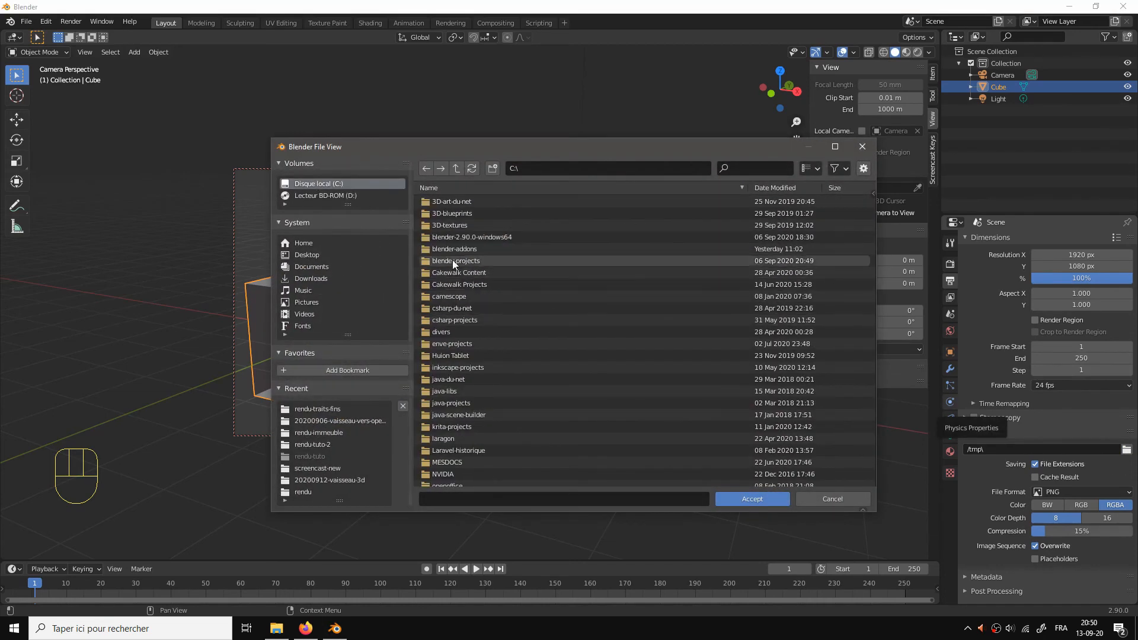
{"action": "scroll", "coordinate": [508, 385], "scroll_direction": "down", "scroll_amount": 15}
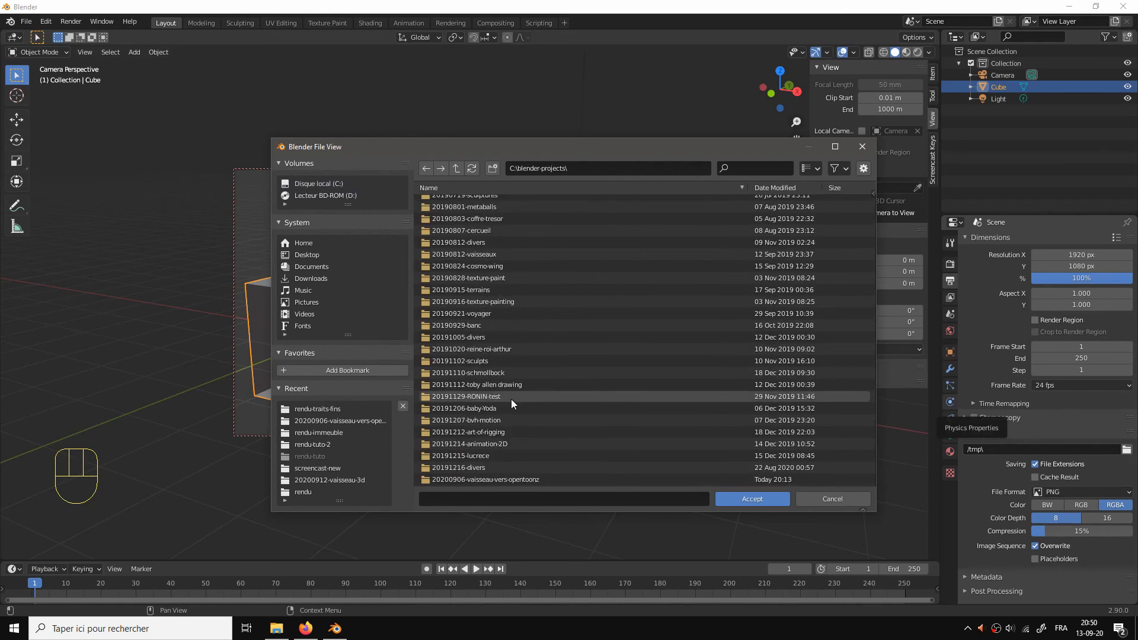
{"action": "double_click", "coordinate": [500, 478]}
{"action": "left_click", "coordinate": [493, 169]}
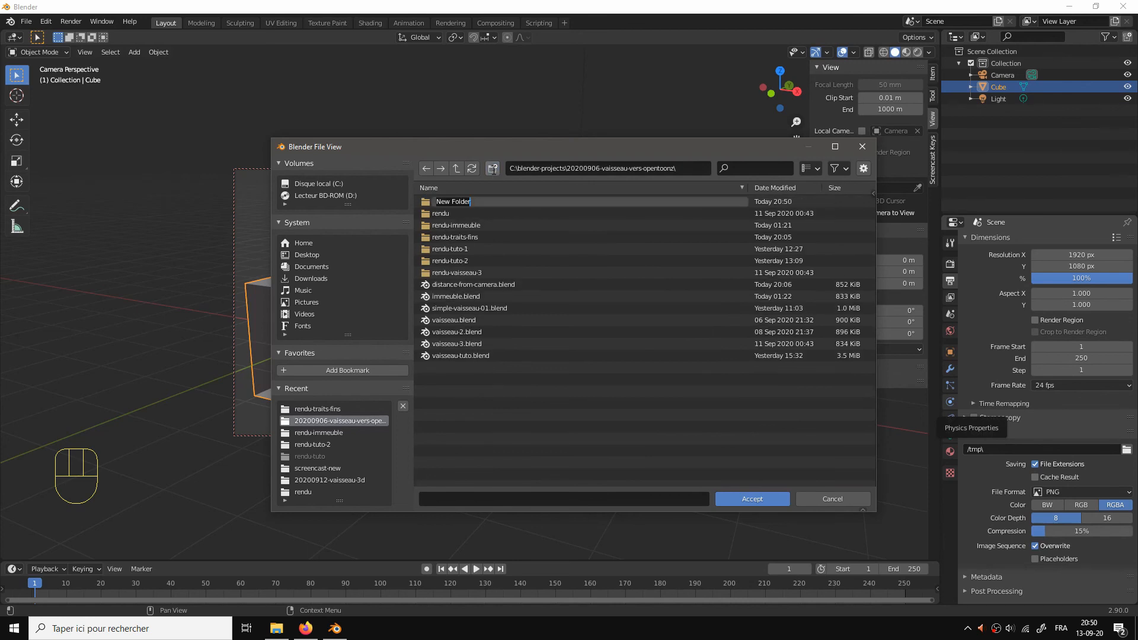
{"action": "type", "text": "rendu-epaisseur"}
{"action": "key", "text": "Return"}
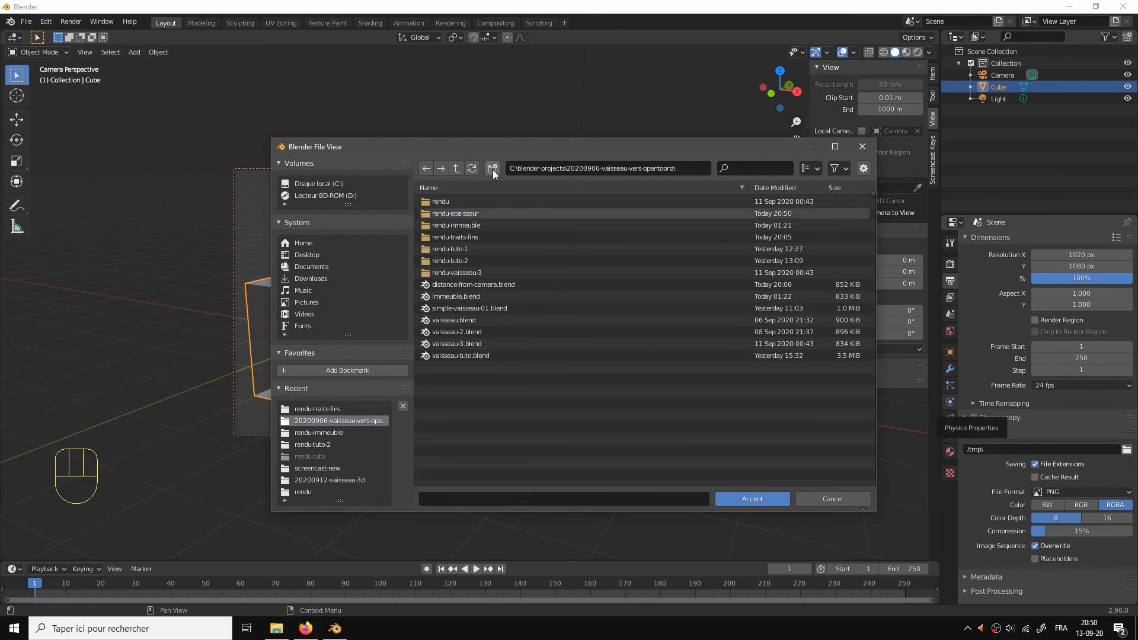
{"action": "double_click", "coordinate": [464, 213]}
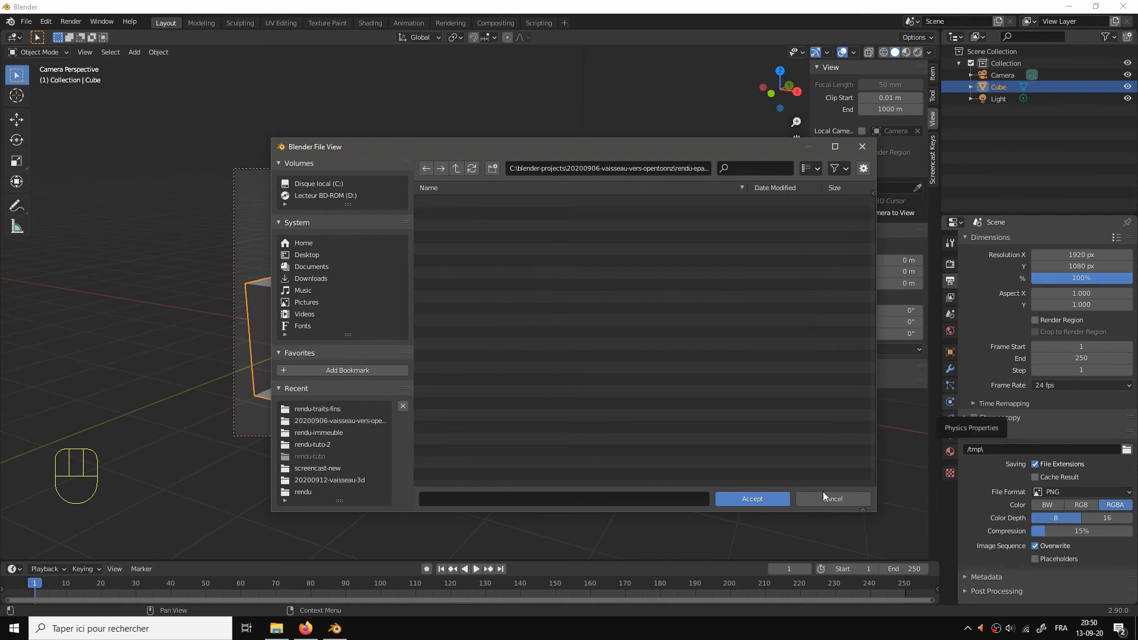
{"action": "left_click", "coordinate": [745, 498]}
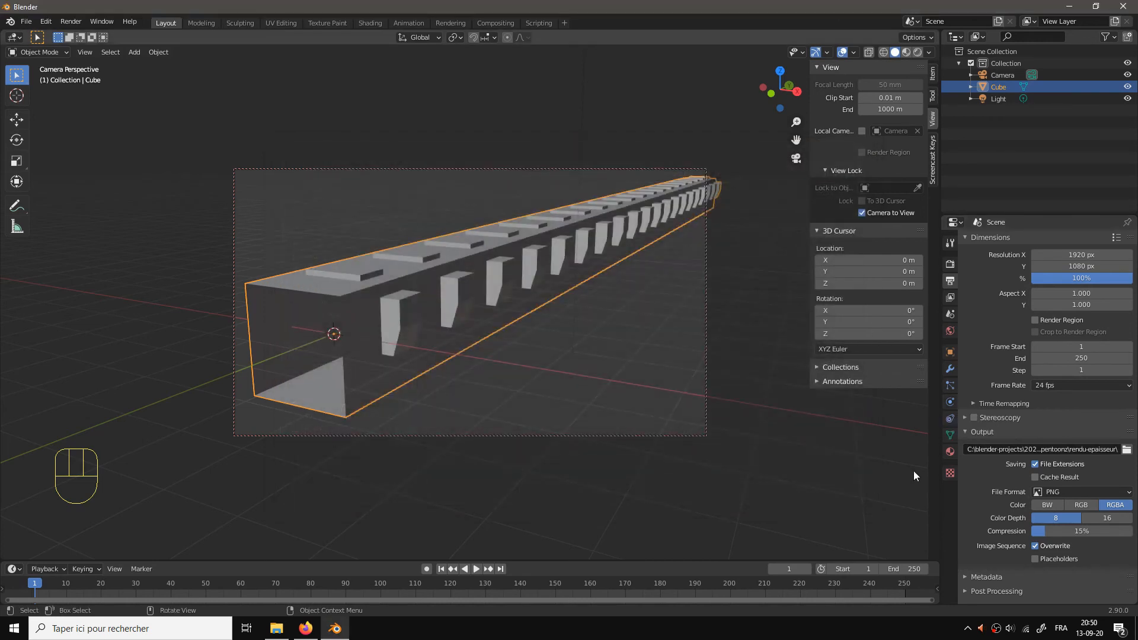
Step: Append the file name prefix "trains." to the render output path
{"action": "left_click", "coordinate": [1114, 449]}
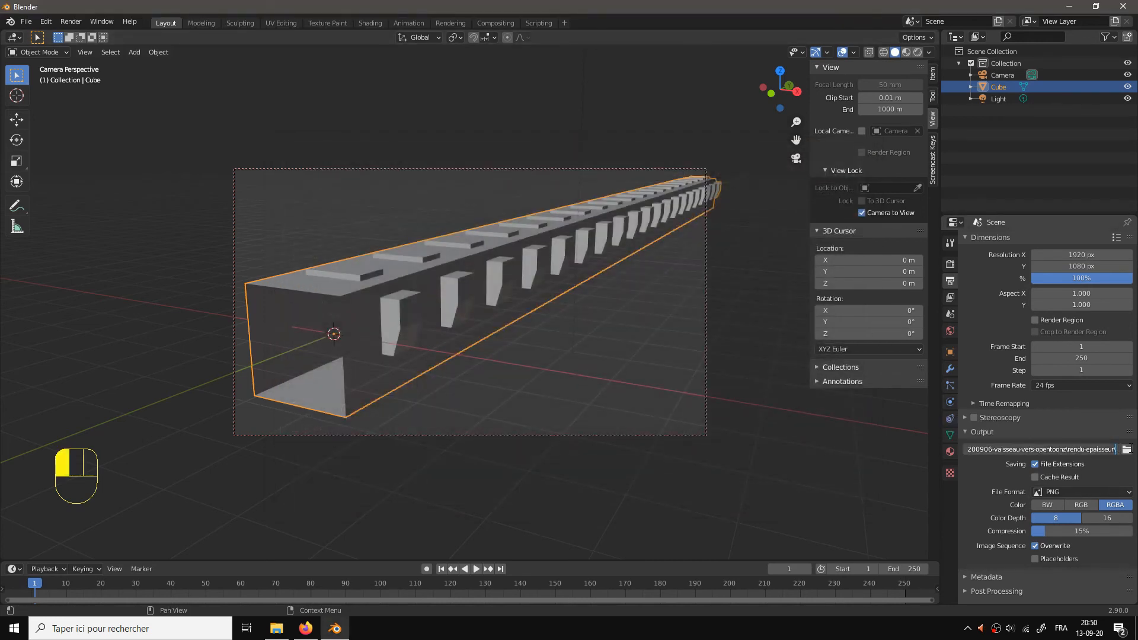
{"action": "type", "text": "trains."}
{"action": "left_click", "coordinate": [1005, 568]}
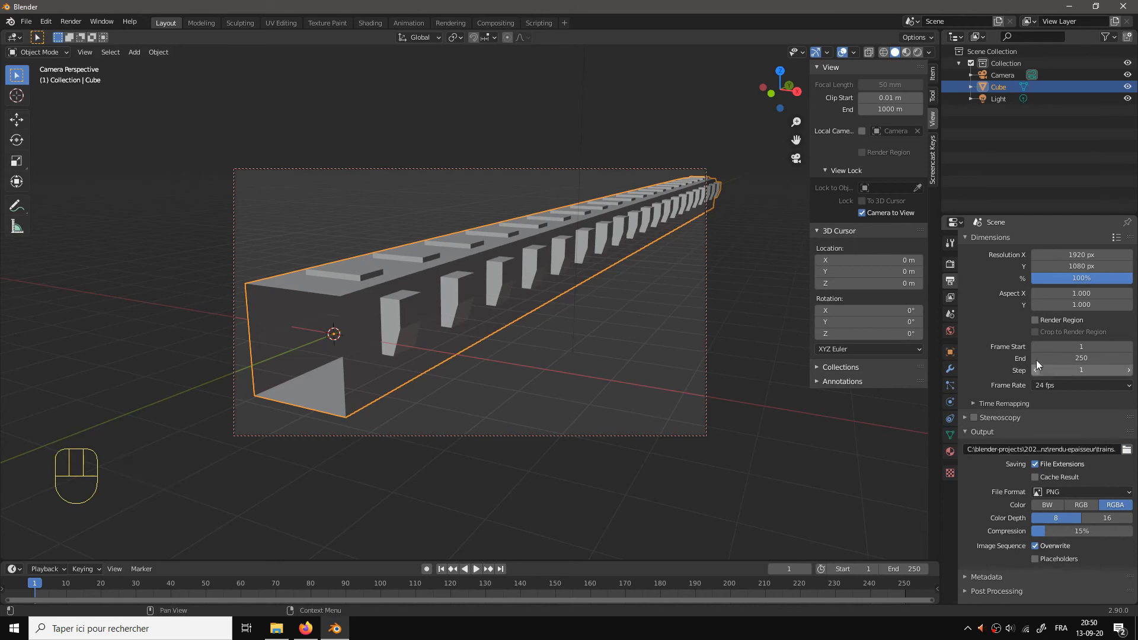
Step: Exclude Environment, Ambient Occlusion, Hair and Volumes from the view layer filter
{"action": "left_click", "coordinate": [951, 296]}
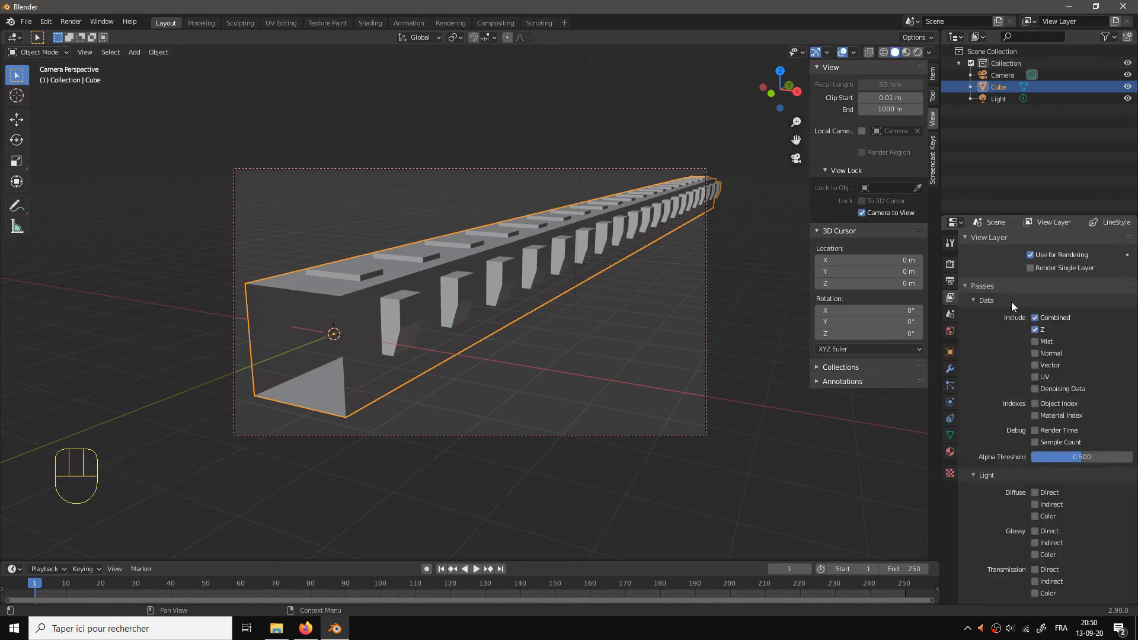
{"action": "left_click", "coordinate": [969, 287]}
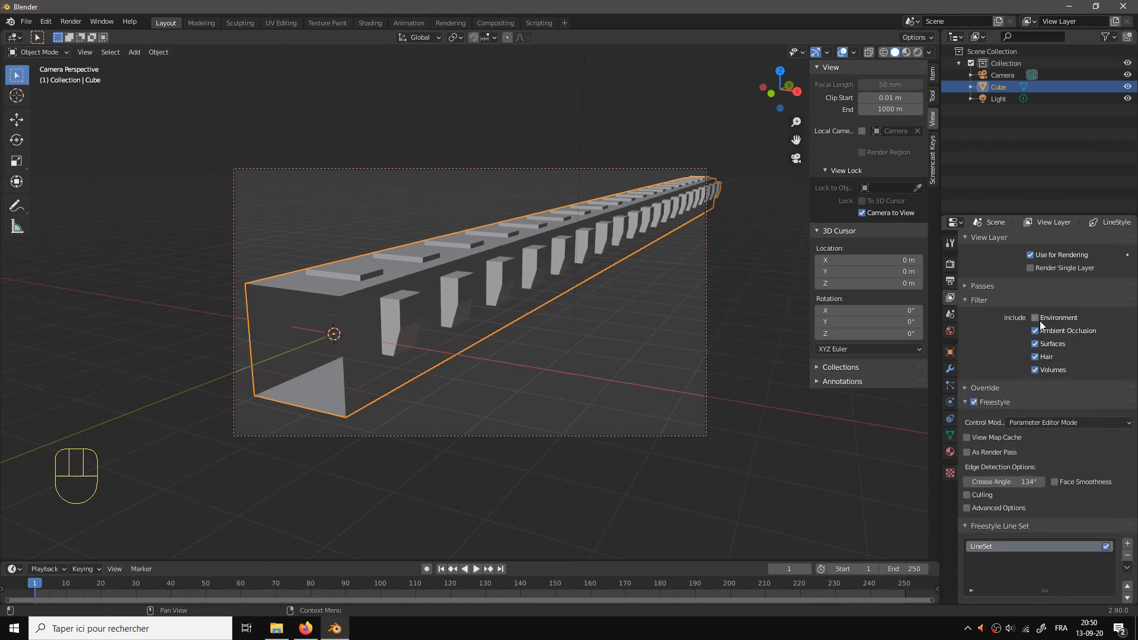
{"action": "left_click", "coordinate": [1038, 330]}
{"action": "left_click", "coordinate": [1038, 370]}
Step: Set the Freestyle crease angle to 170° and enable culling
{"action": "left_click_drag", "start_coordinate": [1016, 482], "coordinate": [1020, 483]}
{"action": "left_click", "coordinate": [969, 495]}
{"action": "scroll", "coordinate": [1038, 504], "scroll_direction": "down", "scroll_amount": 5}
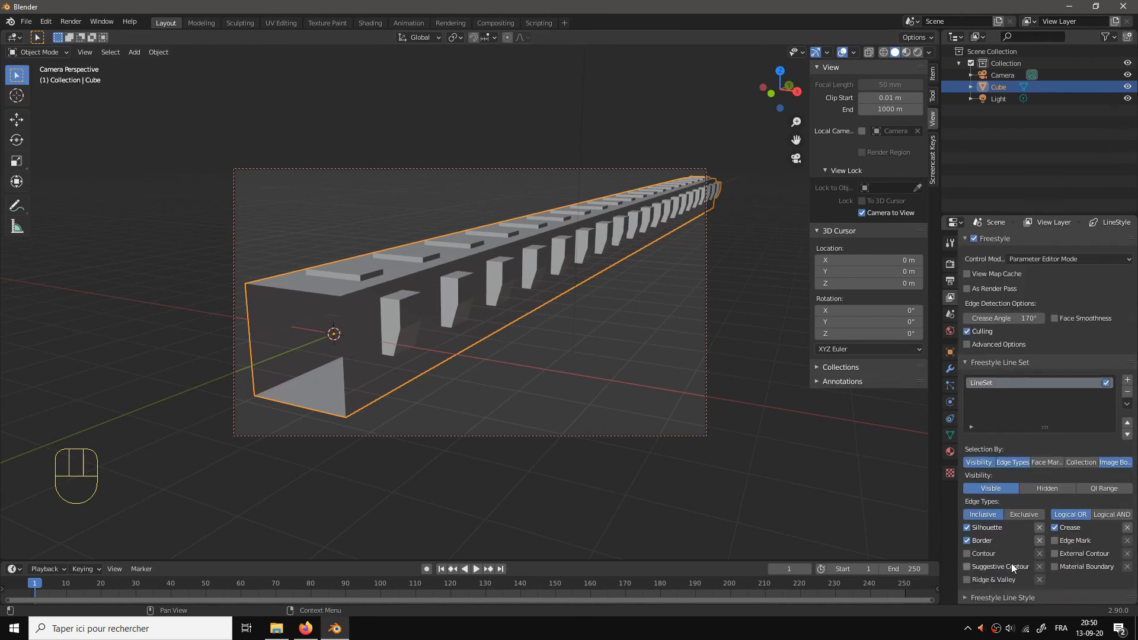
Step: Expand the Freestyle line style settings and render the current frame
{"action": "left_click", "coordinate": [966, 598]}
{"action": "scroll", "coordinate": [1054, 567], "scroll_direction": "down", "scroll_amount": 8}
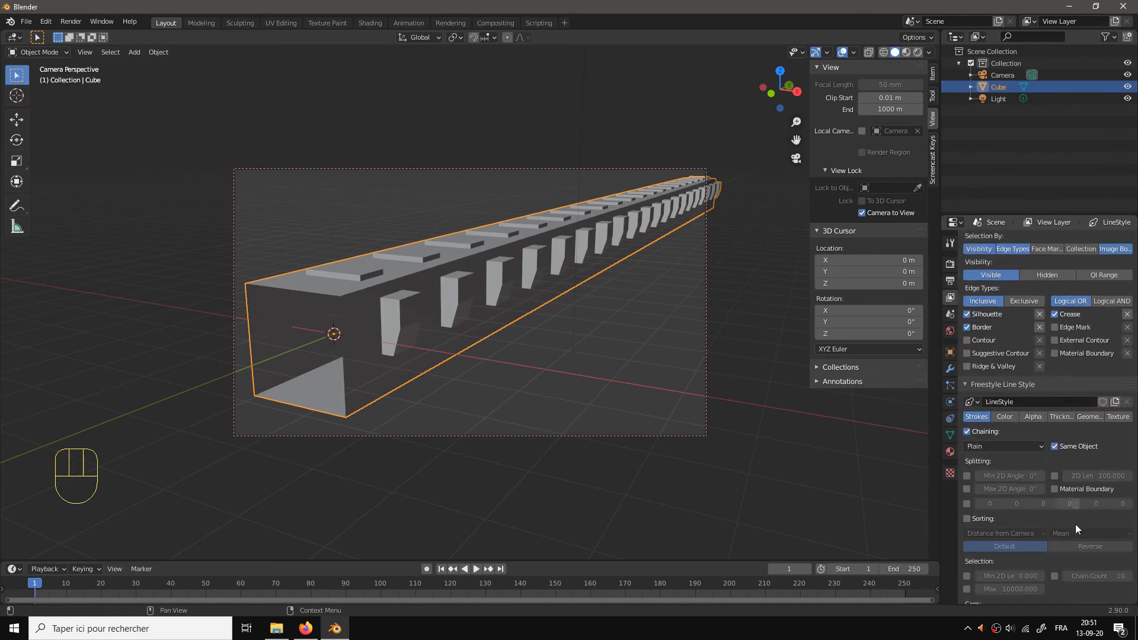
{"action": "key", "text": "F12"}
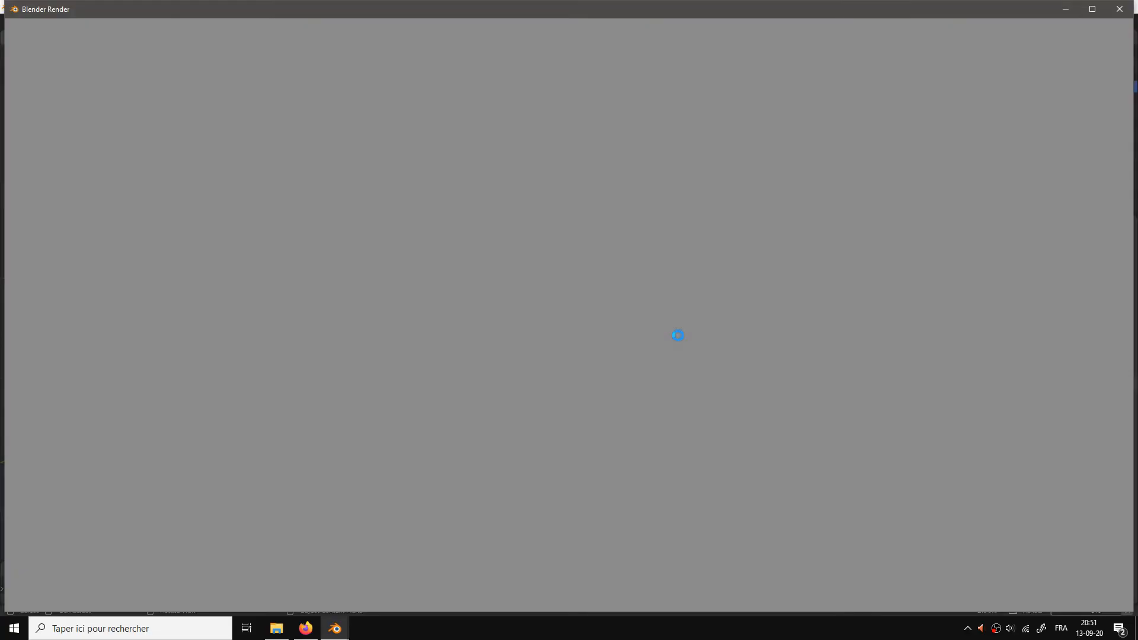
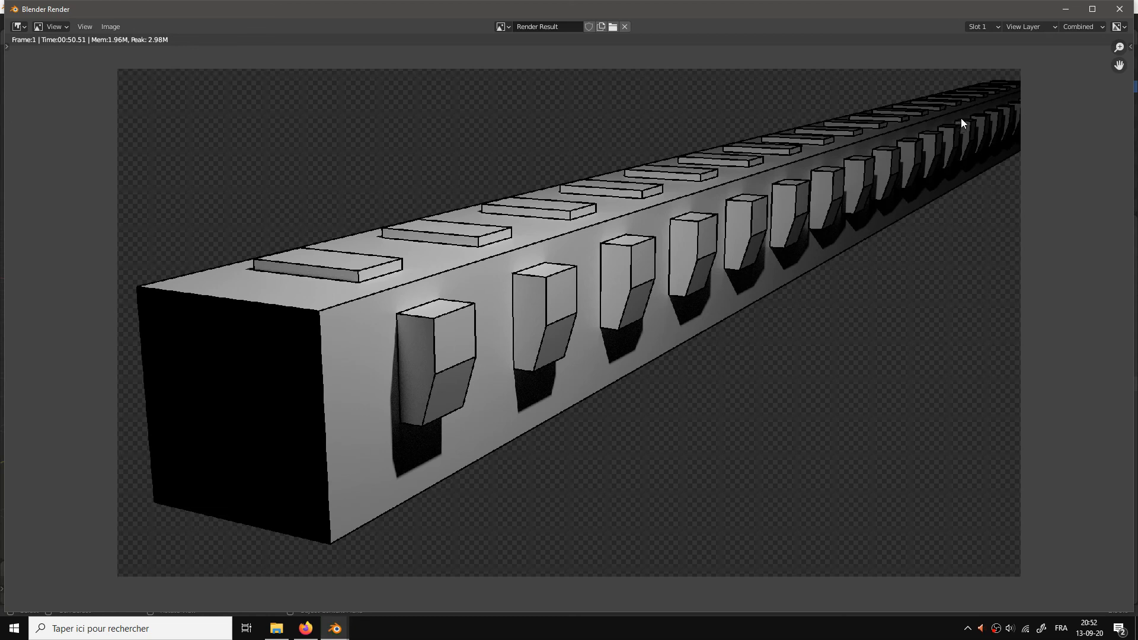
Step: Compare the line thickness at the near and far ends of the rendered beam, and close the render window
{"action": "scroll", "coordinate": [717, 259], "scroll_direction": "up", "scroll_amount": 5}
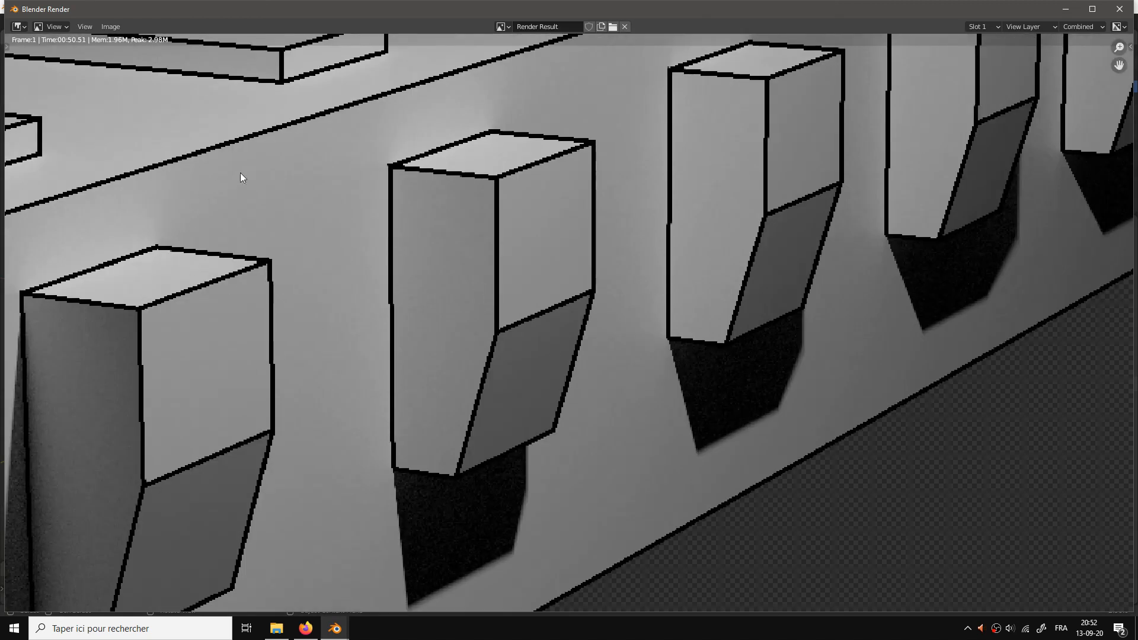
{"action": "scroll", "coordinate": [240, 173], "scroll_direction": "down", "scroll_amount": 6}
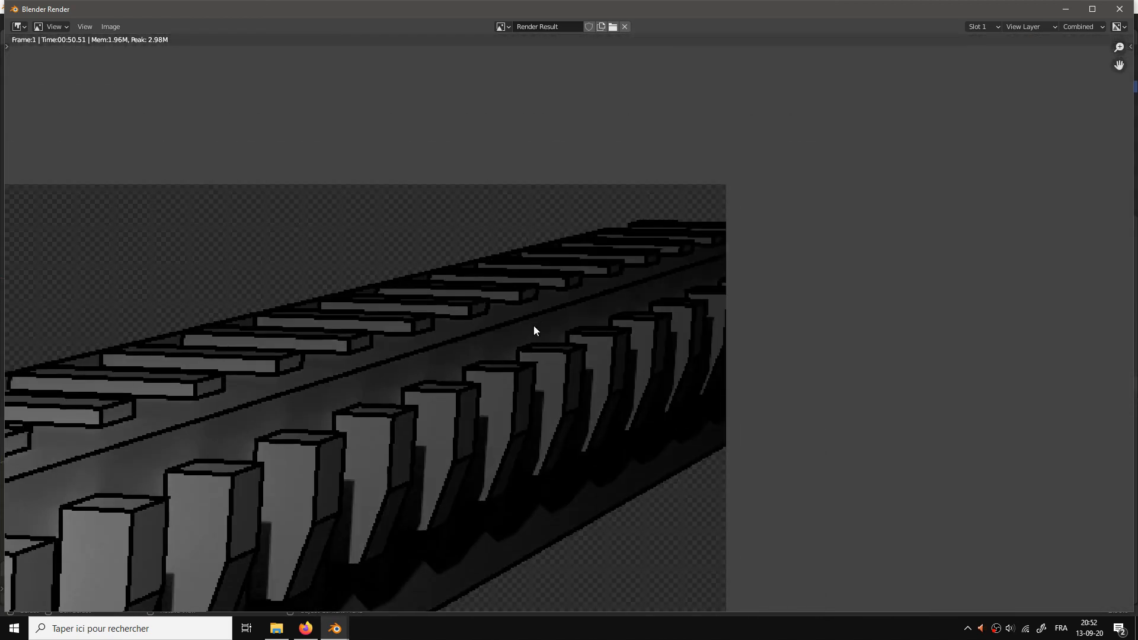
{"action": "scroll", "coordinate": [669, 350], "scroll_direction": "down", "scroll_amount": 2}
{"action": "left_click_drag", "start_coordinate": [653, 333], "coordinate": [672, 267]}
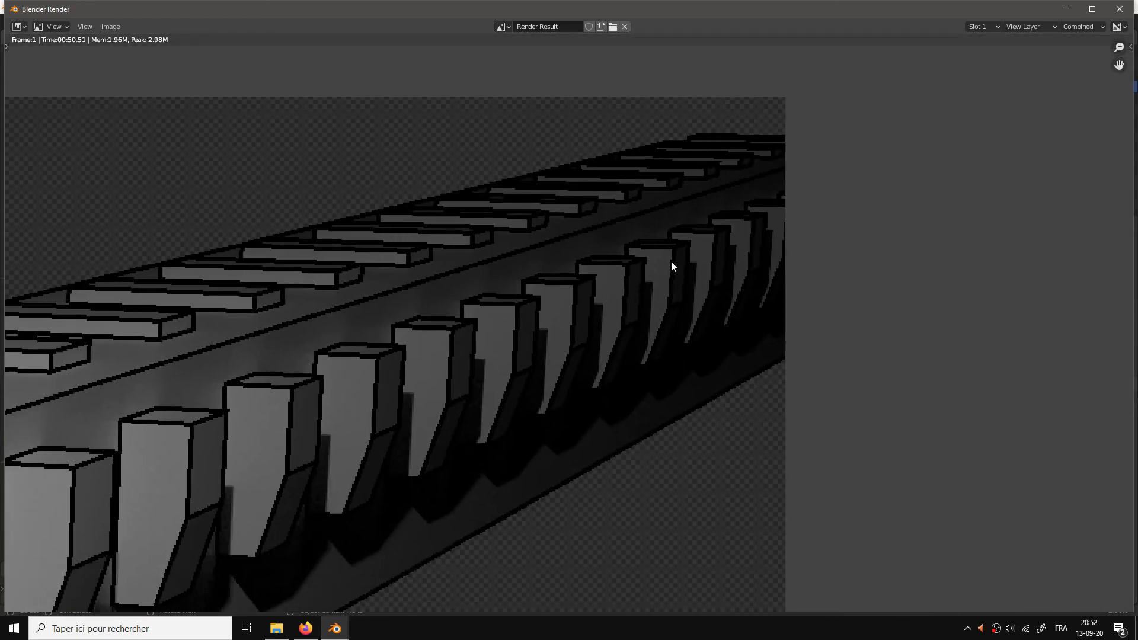
{"action": "scroll", "coordinate": [525, 343], "scroll_direction": "up", "scroll_amount": 6}
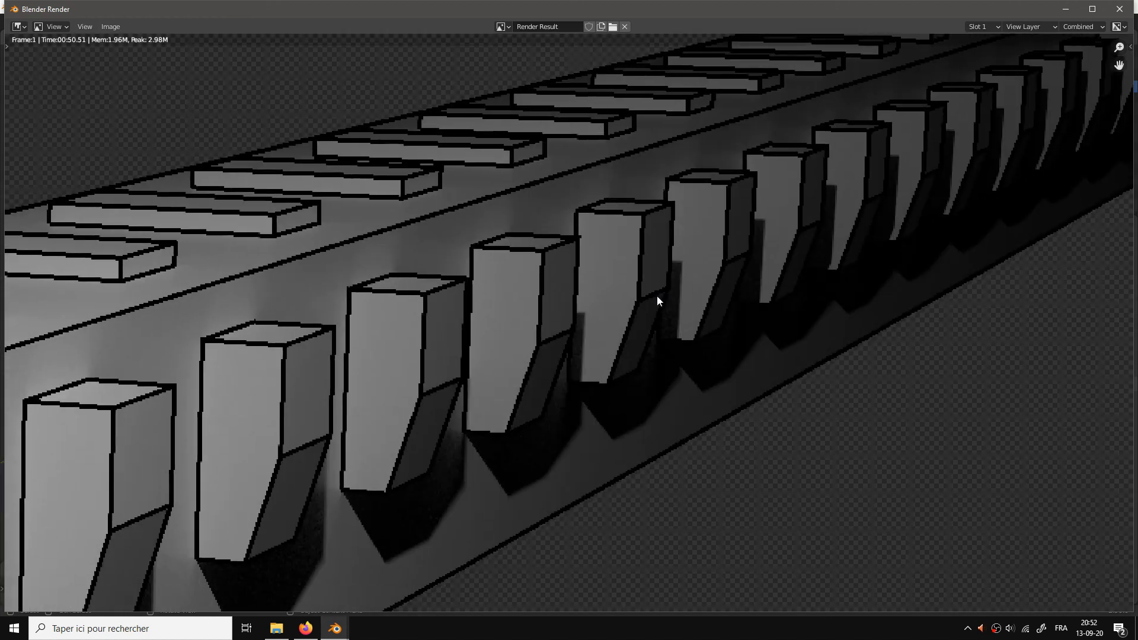
{"action": "scroll", "coordinate": [680, 290], "scroll_direction": "down", "scroll_amount": 6}
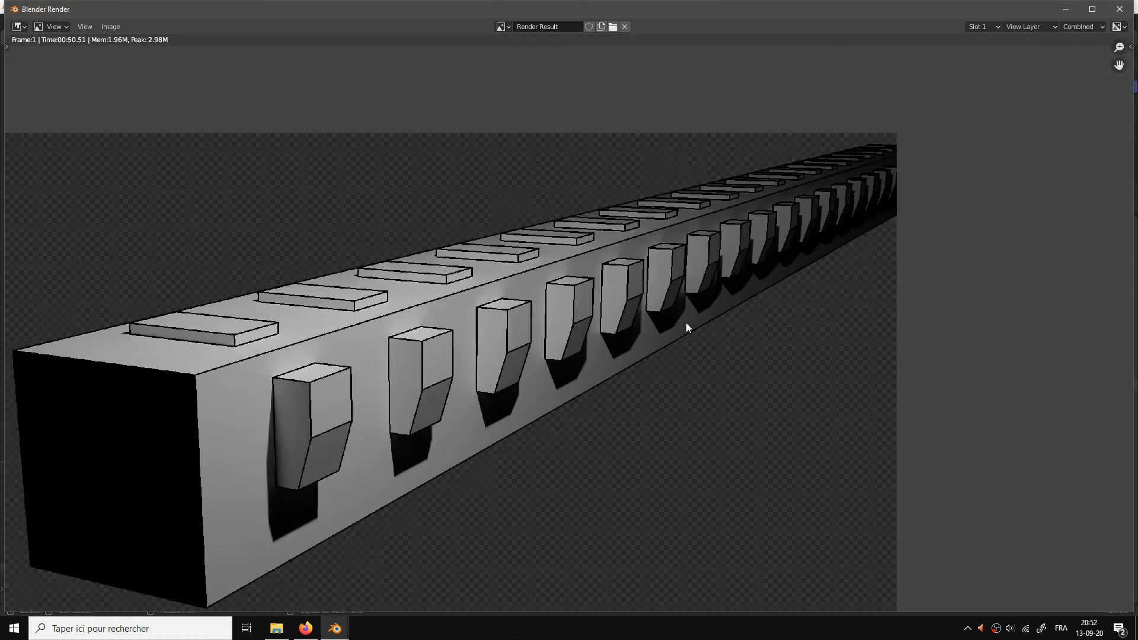
{"action": "left_click_drag", "start_coordinate": [685, 323], "coordinate": [757, 280]}
{"action": "scroll", "coordinate": [749, 284], "scroll_direction": "down", "scroll_amount": 4}
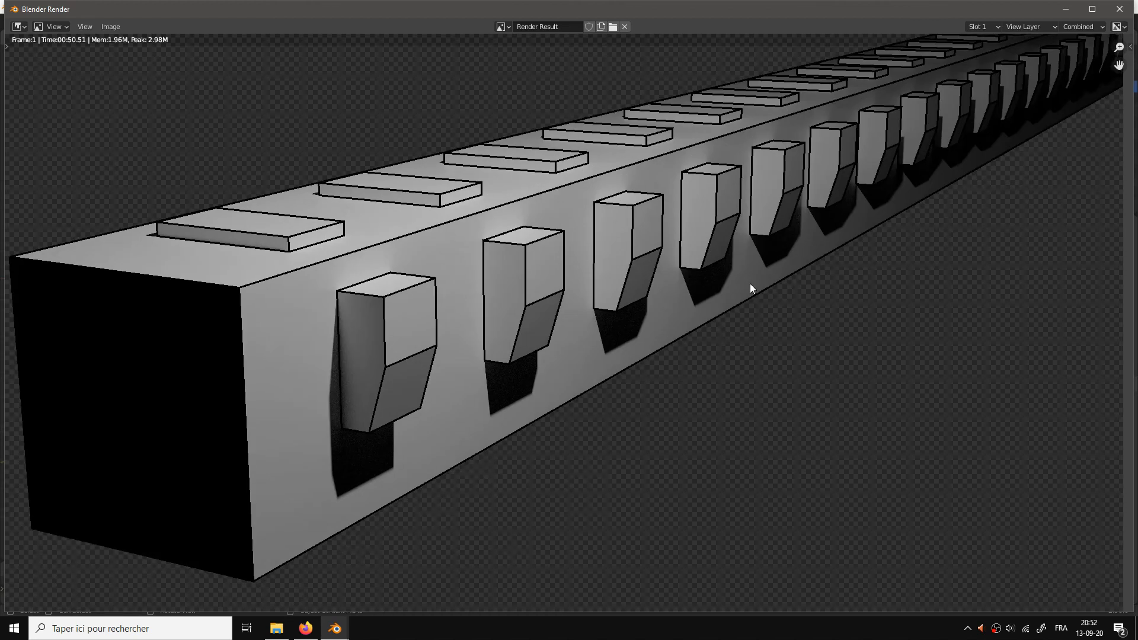
{"action": "left_click", "coordinate": [1119, 9]}
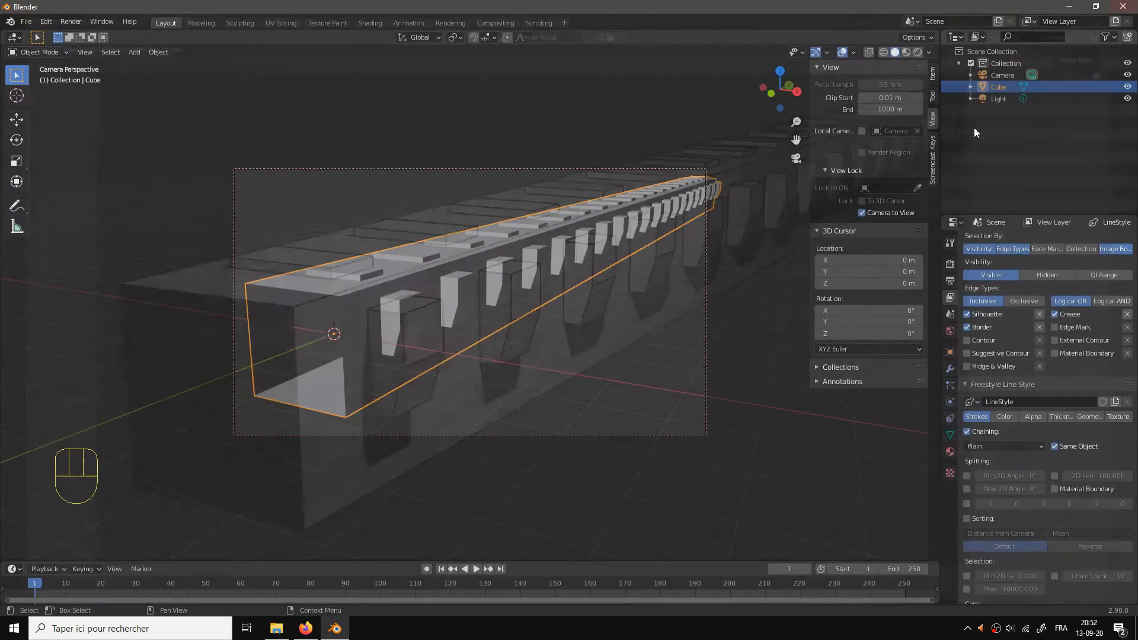
Step: Exclude Surfaces from the view layer filter so that only Freestyle lines are rendered
{"action": "scroll", "coordinate": [1062, 343], "scroll_direction": "up", "scroll_amount": 12}
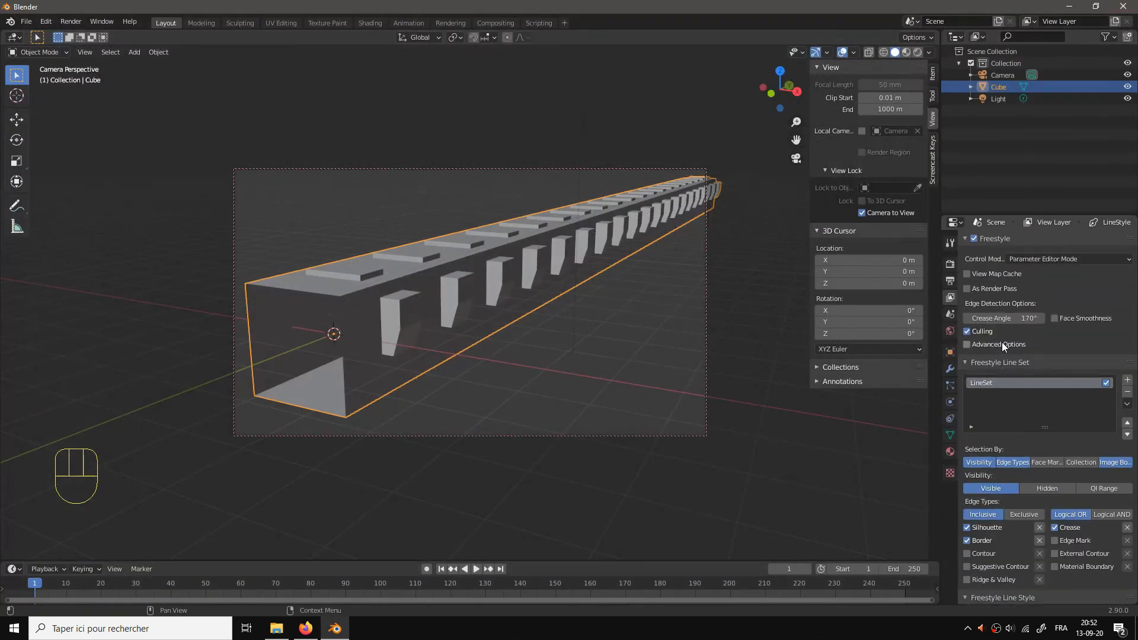
{"action": "left_click", "coordinate": [1035, 299]}
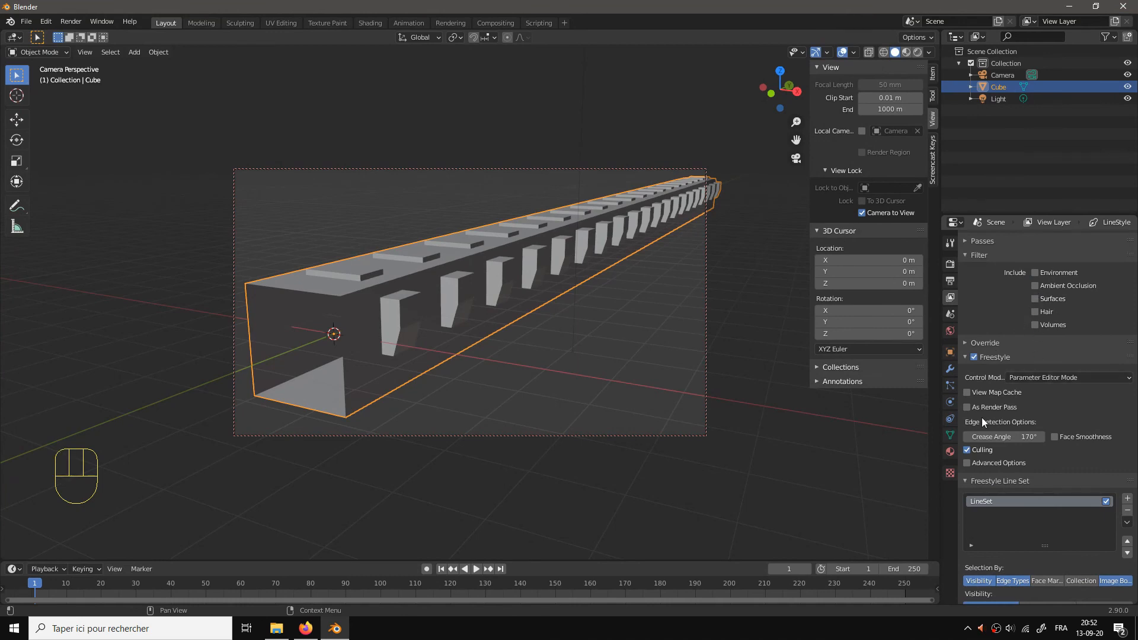
Step: Add a Distance from Camera thickness modifier to the Freestyle line style and render the frame
{"action": "scroll", "coordinate": [998, 415], "scroll_direction": "down", "scroll_amount": 15}
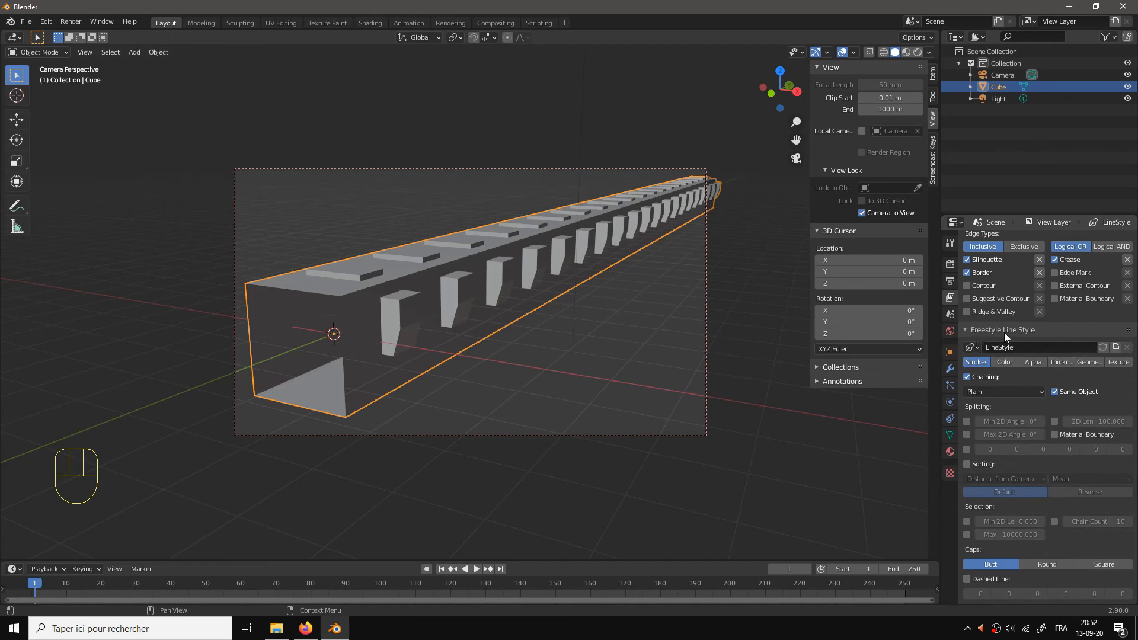
{"action": "left_click", "coordinate": [1060, 361]}
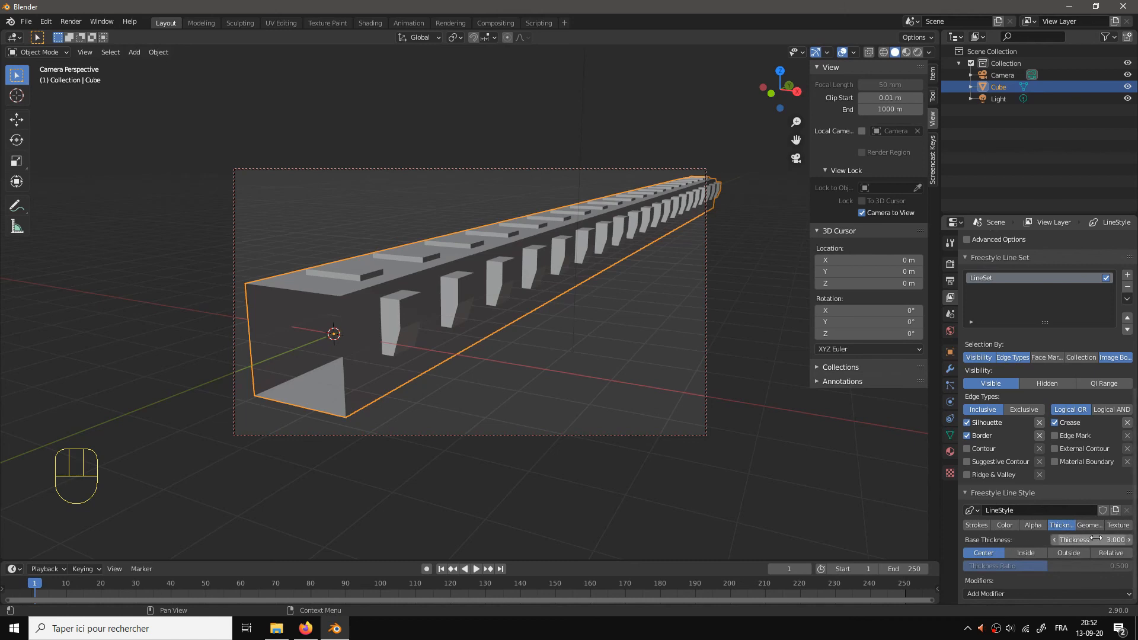
{"action": "left_click", "coordinate": [1015, 595]}
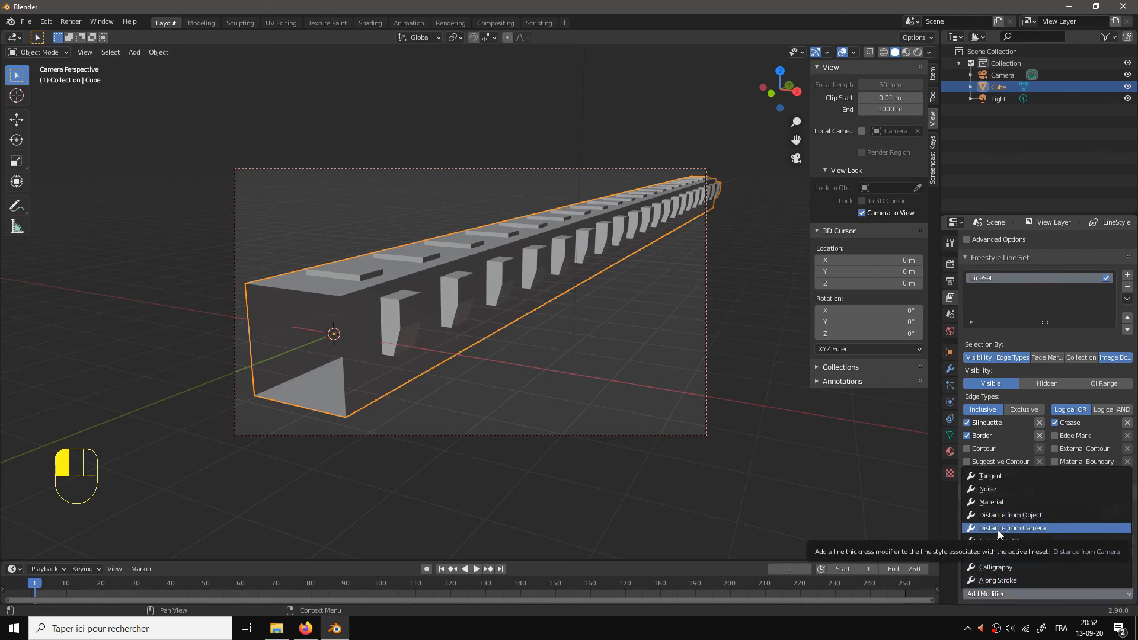
{"action": "left_click", "coordinate": [1016, 529]}
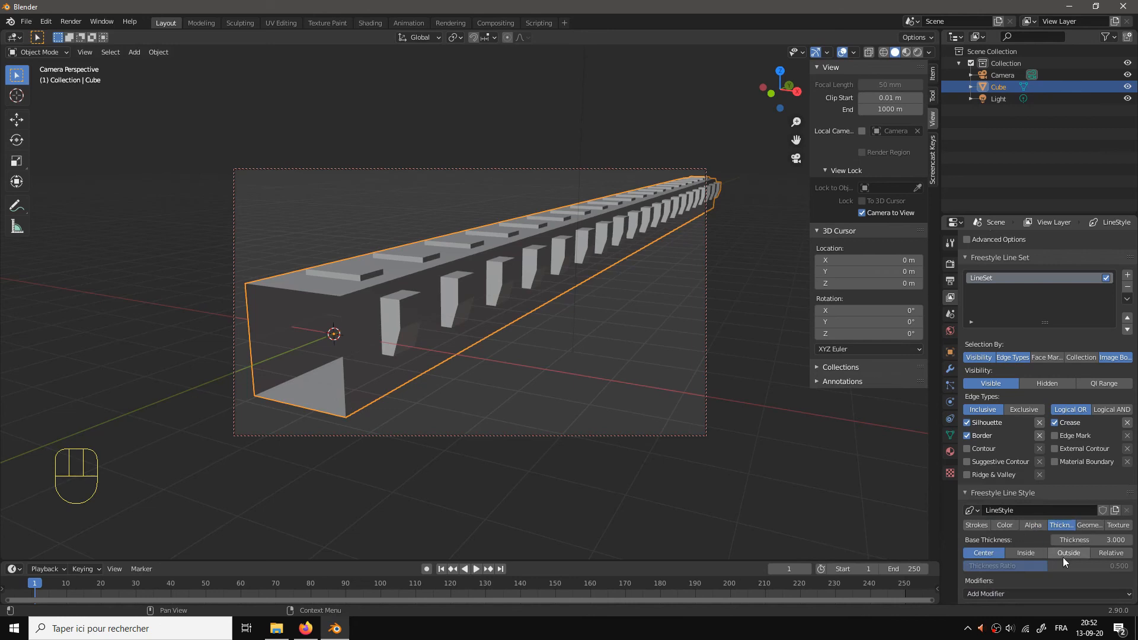
{"action": "scroll", "coordinate": [1062, 558], "scroll_direction": "down", "scroll_amount": 4}
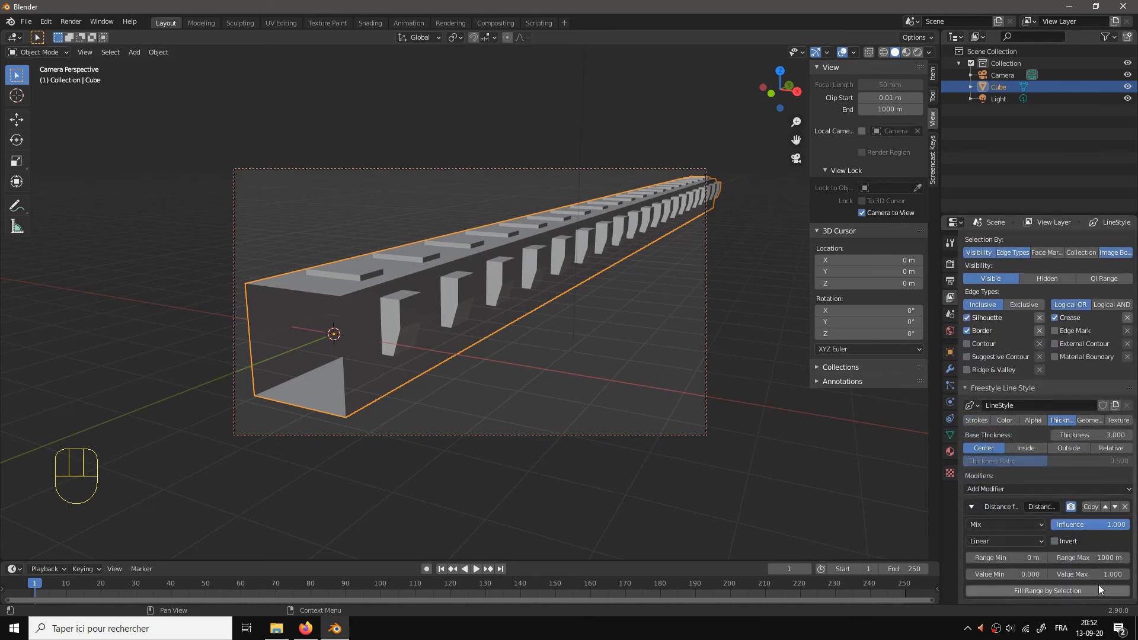
{"action": "key", "text": "F12"}
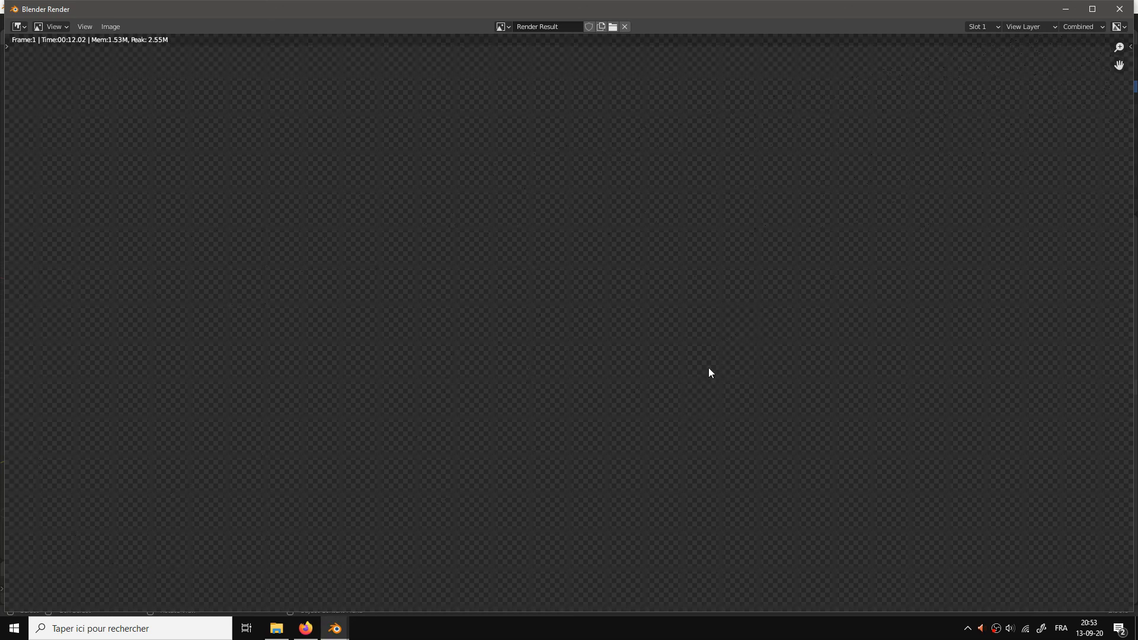
Step: Close the empty render, invert the Distance from Camera modifier and fill its distance range from the selected beam
{"action": "scroll", "coordinate": [708, 373], "scroll_direction": "down", "scroll_amount": 1}
{"action": "left_click", "coordinate": [1120, 9]}
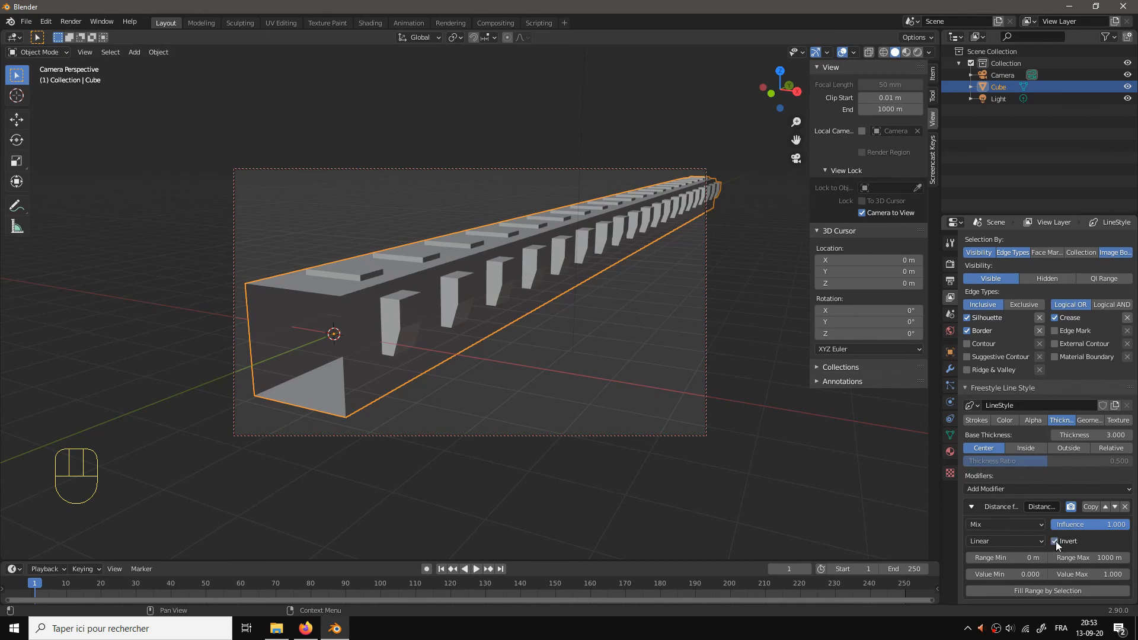
{"action": "left_click", "coordinate": [1041, 590]}
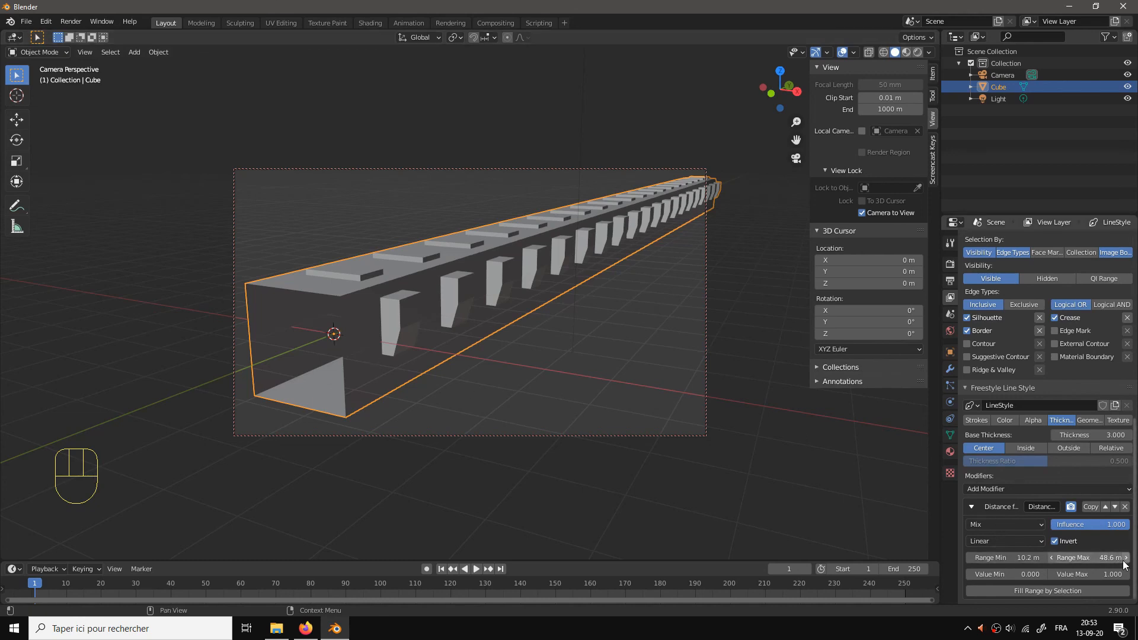
Step: Set the Distance from Camera modifier's Value Min to 0.5 and Value Max to 5
{"action": "left_click", "coordinate": [1033, 578]}
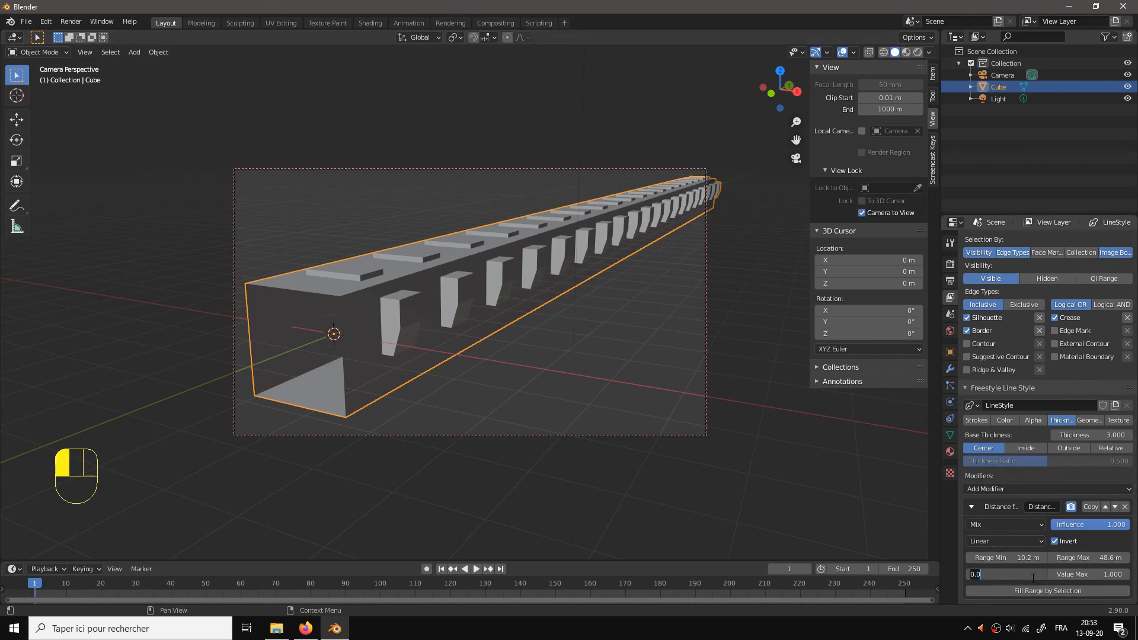
{"action": "type", "text": "0.5"}
{"action": "key", "text": "Return"}
{"action": "left_click", "coordinate": [1101, 573]}
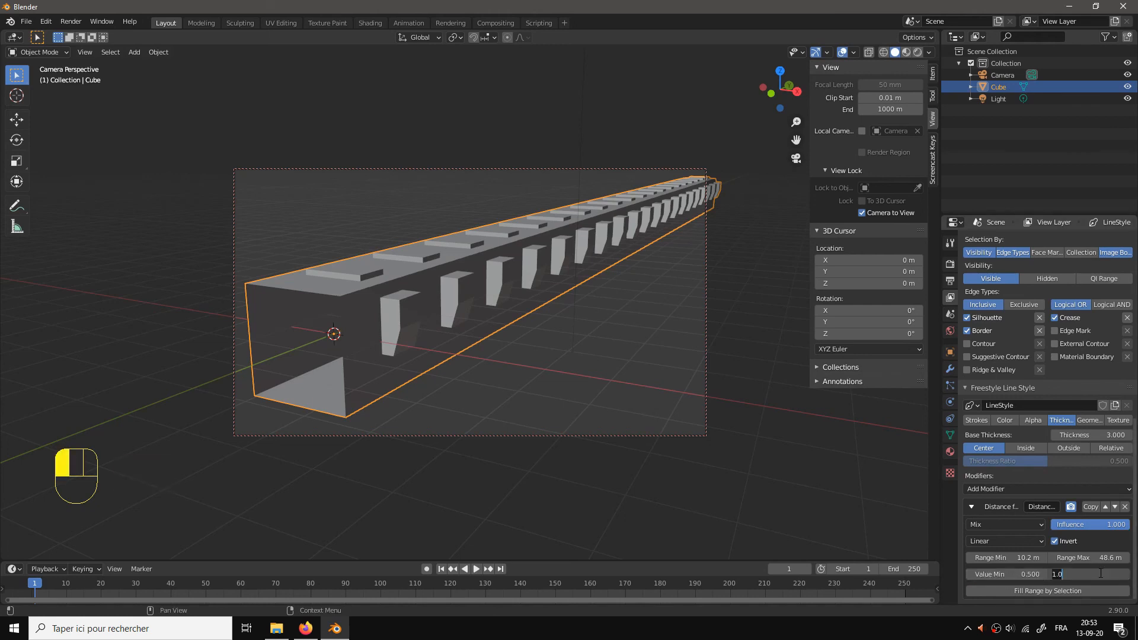
{"action": "type", "text": "5"}
{"action": "key", "text": "Return"}
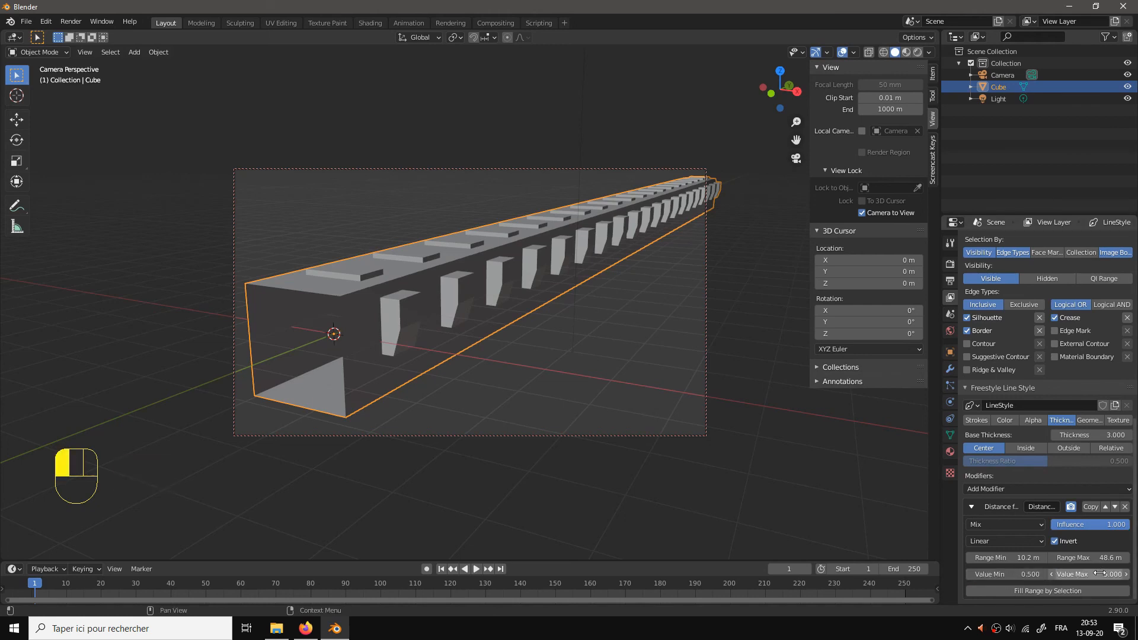
Step: Render the frame, compare the line thickness between the beam's near and far ends, and close the render window
{"action": "key", "text": "F12"}
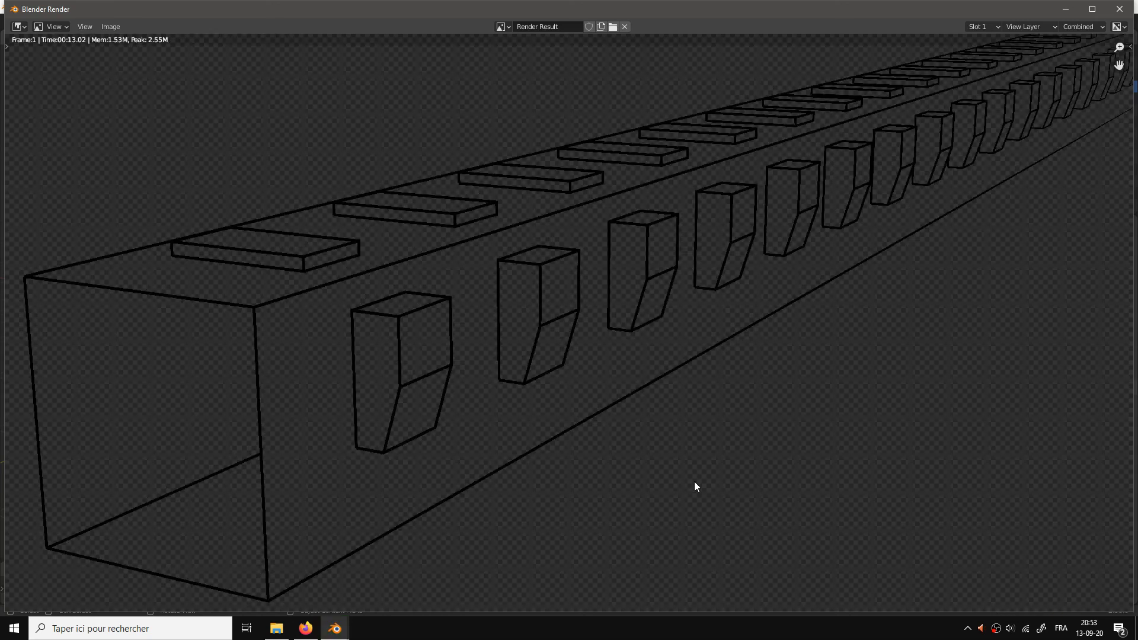
{"action": "scroll", "coordinate": [680, 442], "scroll_direction": "down", "scroll_amount": 1}
{"action": "left_click_drag", "start_coordinate": [732, 376], "coordinate": [707, 397]}
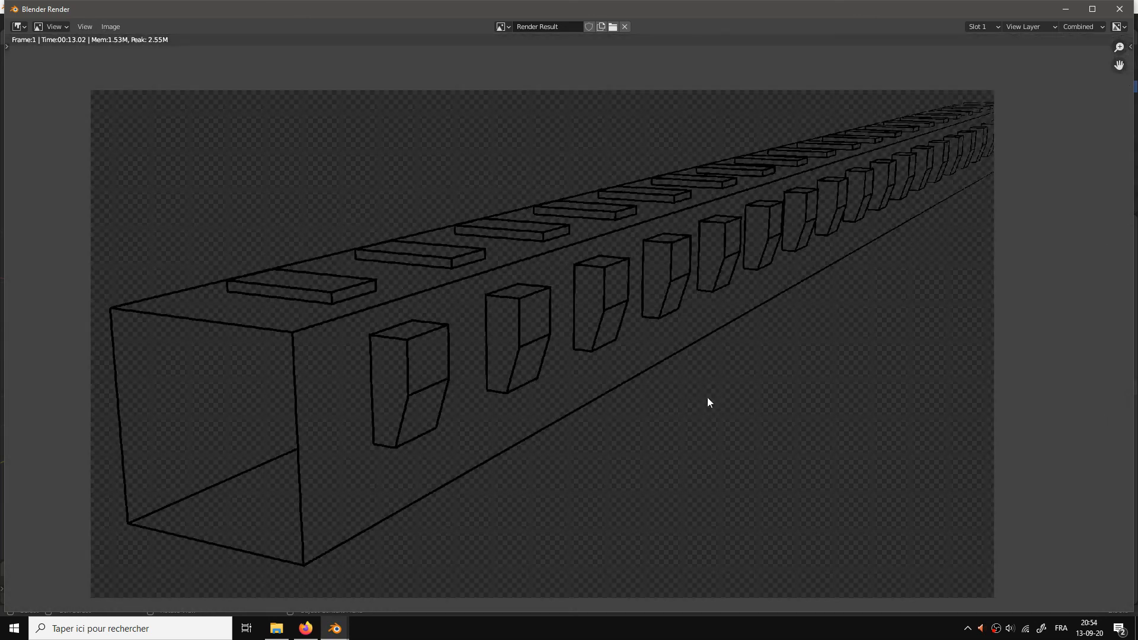
{"action": "left_click_drag", "start_coordinate": [465, 362], "coordinate": [515, 300]}
{"action": "scroll", "coordinate": [410, 333], "scroll_direction": "up", "scroll_amount": 3}
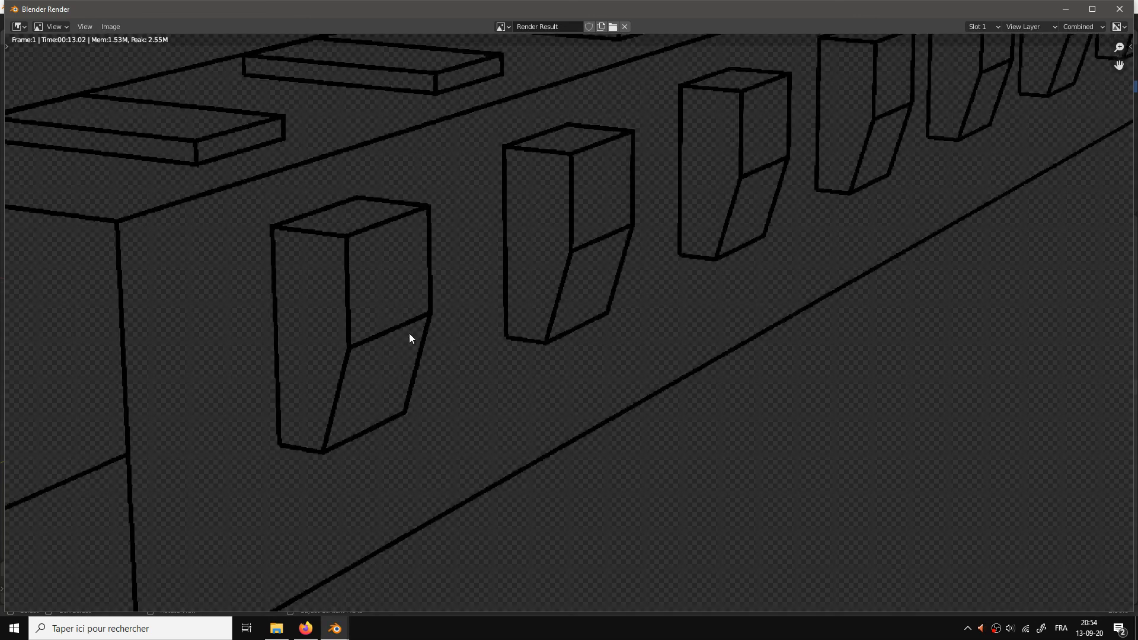
{"action": "scroll", "coordinate": [402, 329], "scroll_direction": "down", "scroll_amount": 2}
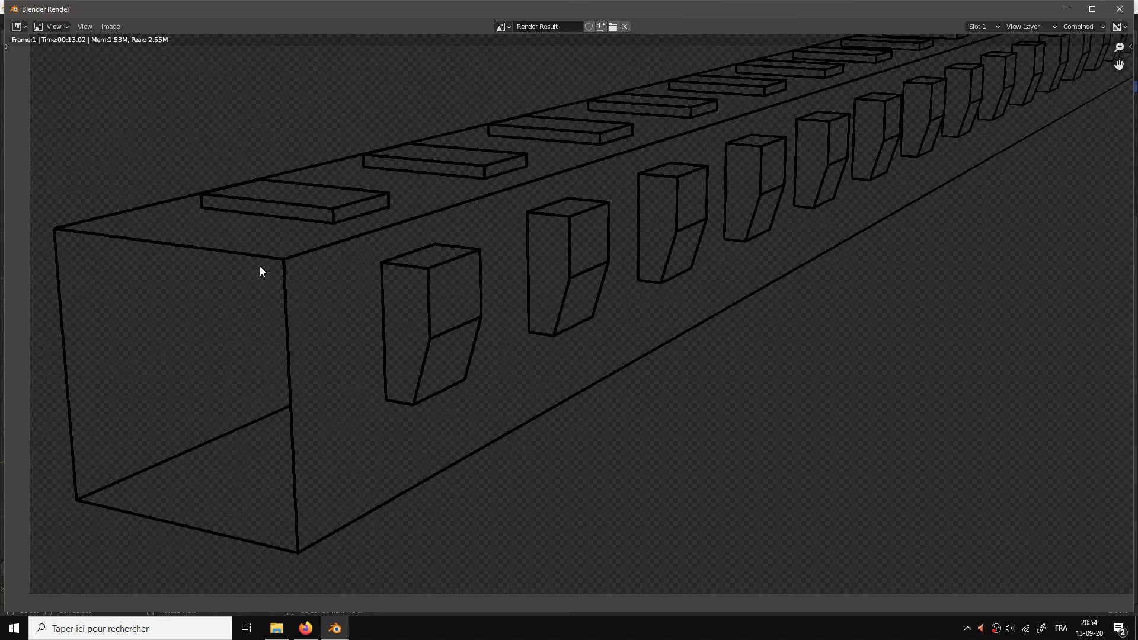
{"action": "left_click_drag", "start_coordinate": [801, 342], "coordinate": [508, 493]}
{"action": "left_click_drag", "start_coordinate": [682, 352], "coordinate": [609, 403]}
{"action": "scroll", "coordinate": [763, 346], "scroll_direction": "up", "scroll_amount": 4}
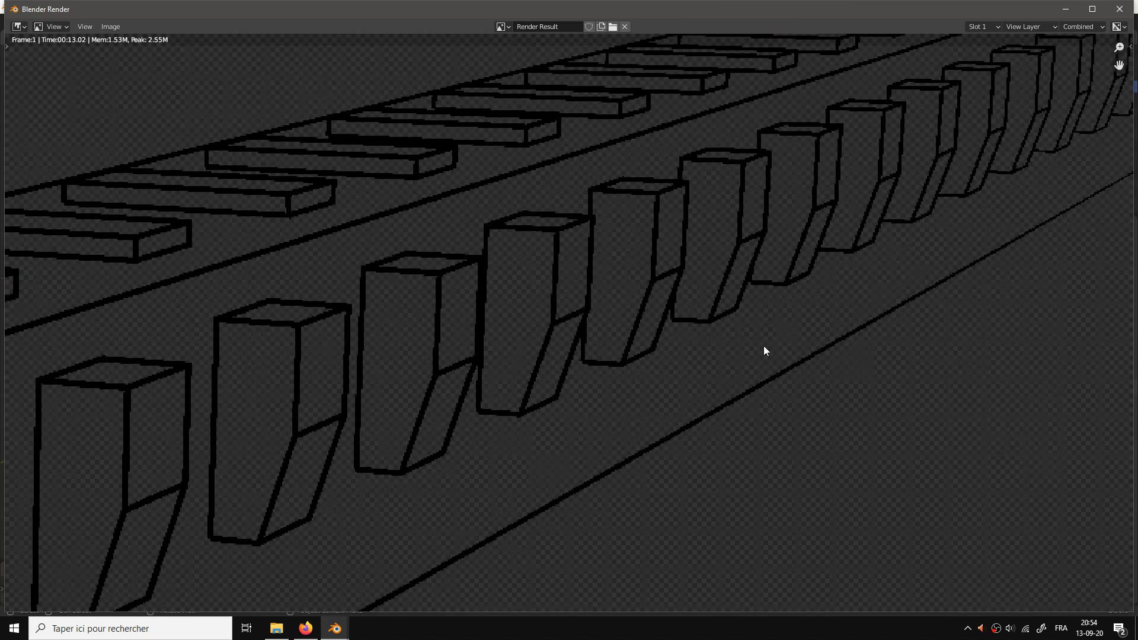
{"action": "left_click_drag", "start_coordinate": [844, 257], "coordinate": [546, 440]}
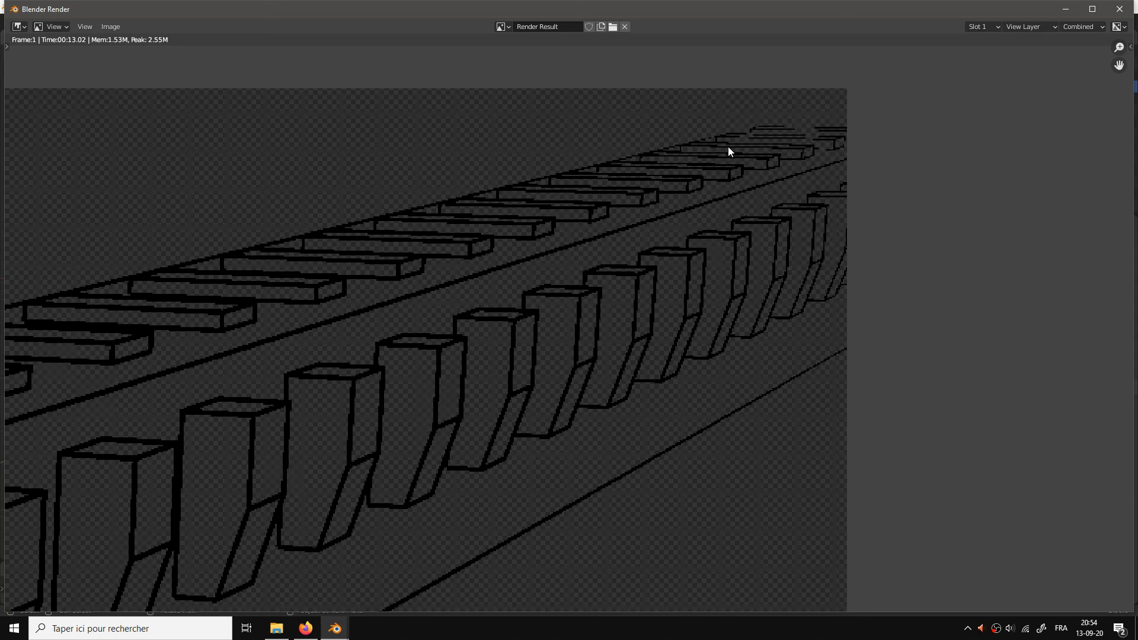
{"action": "left_click", "coordinate": [1120, 8]}
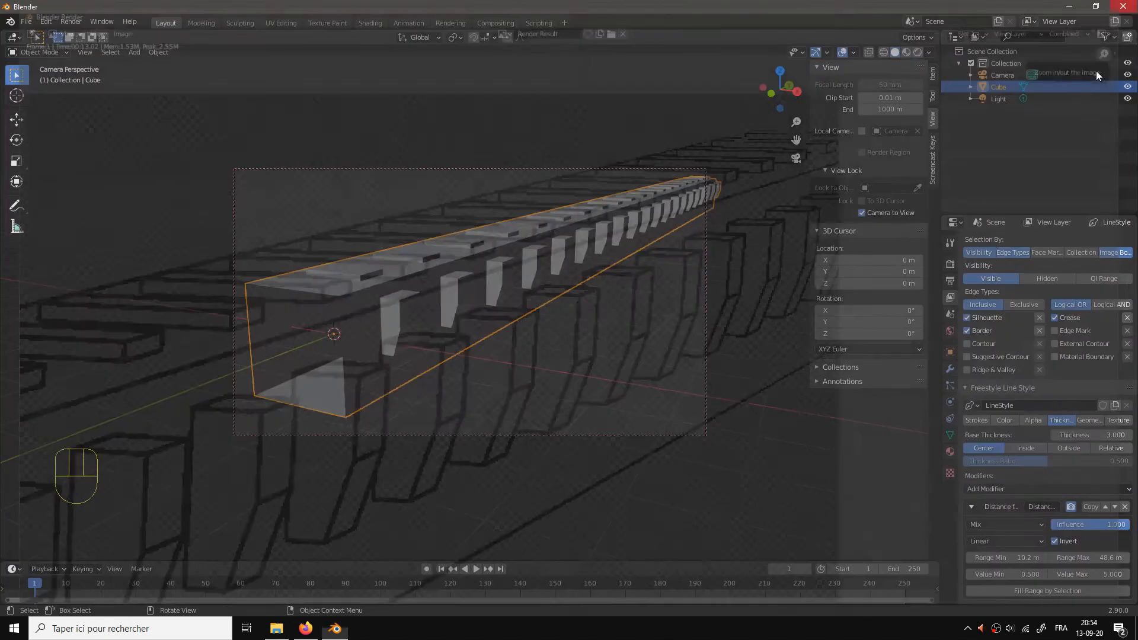
Step: Set the Distance from Camera modifier's Value Min to 1 and Value Max to 8
{"action": "left_click", "coordinate": [1034, 575]}
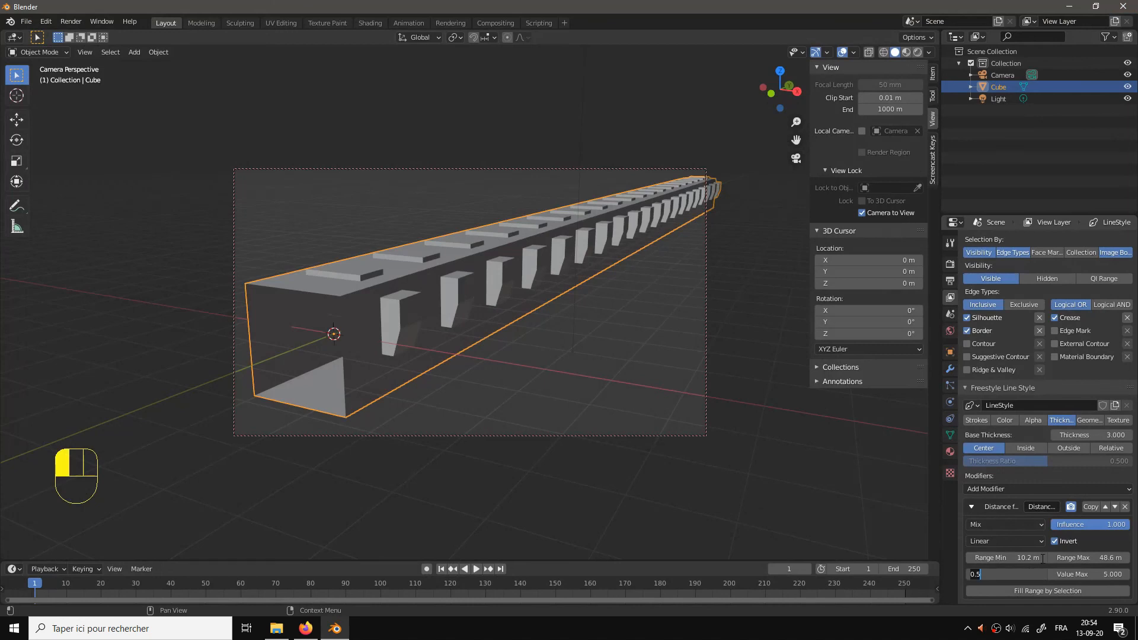
{"action": "type", "text": "1"}
{"action": "key", "text": "Return"}
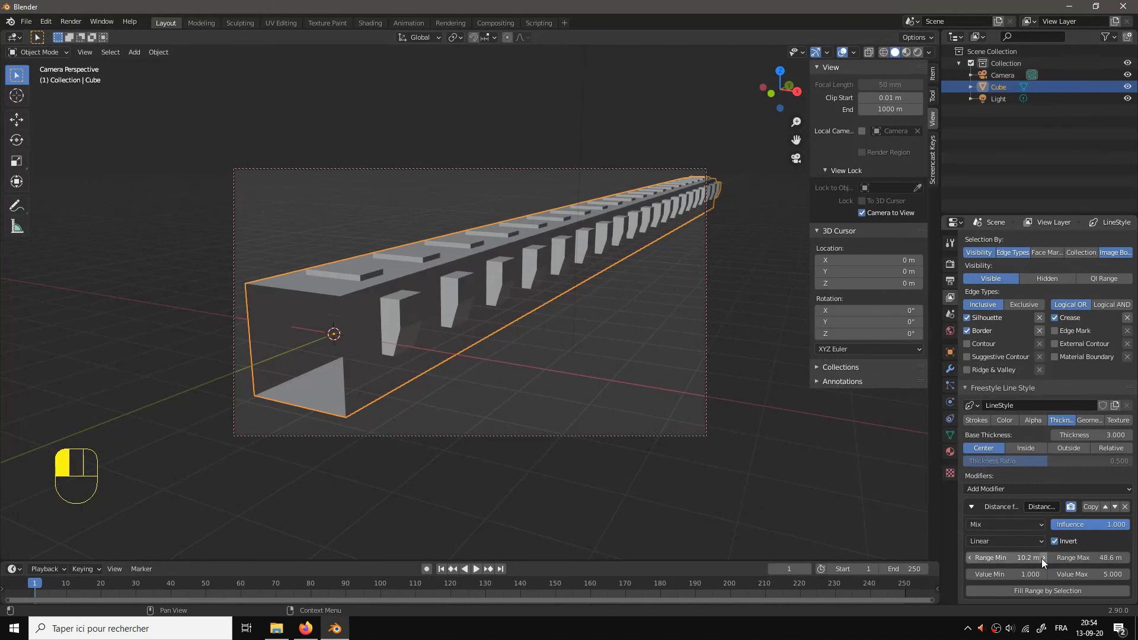
{"action": "left_click", "coordinate": [1107, 575]}
{"action": "type", "text": "8"}
{"action": "key", "text": "Return"}
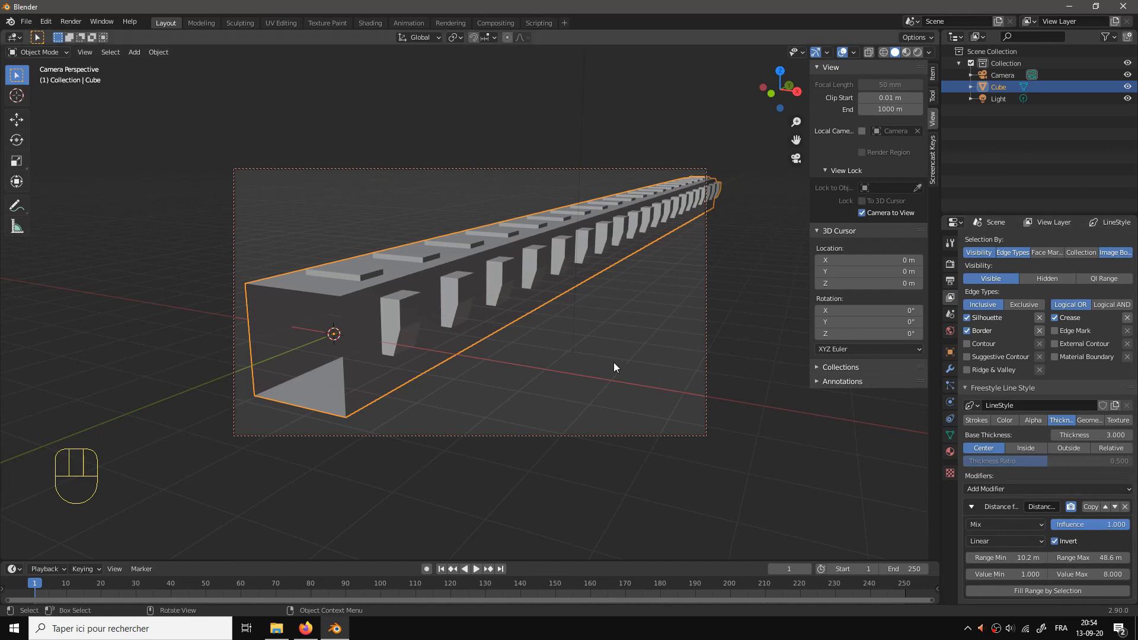
Step: Render the frame again, examine how the lines taper along the beam, and close the render window
{"action": "key", "text": "F12"}
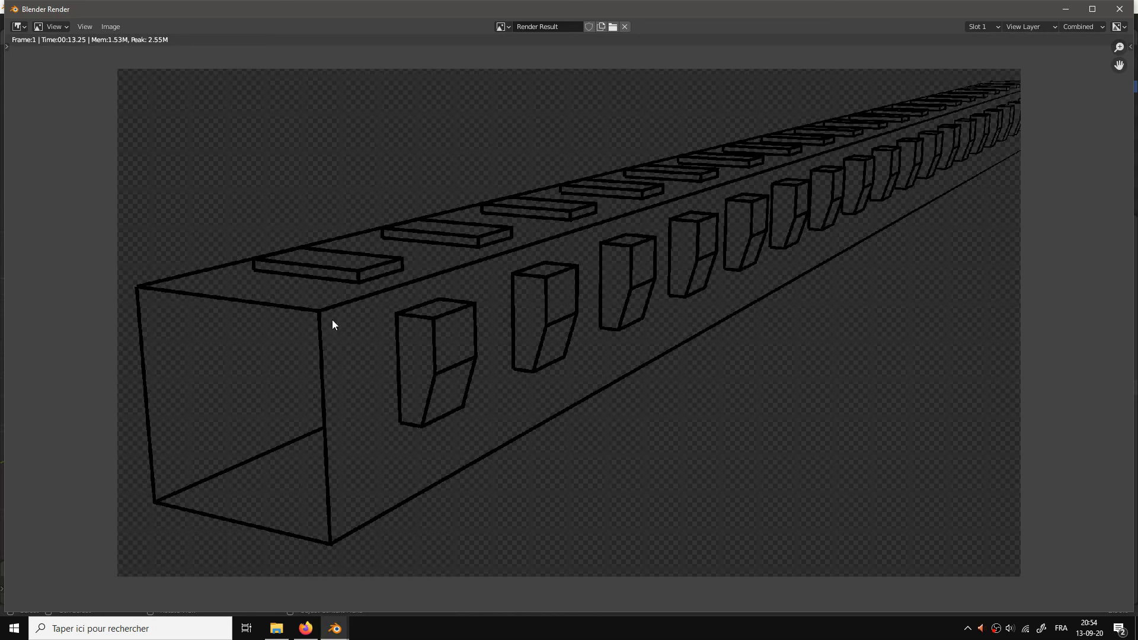
{"action": "scroll", "coordinate": [655, 284], "scroll_direction": "up", "scroll_amount": 4}
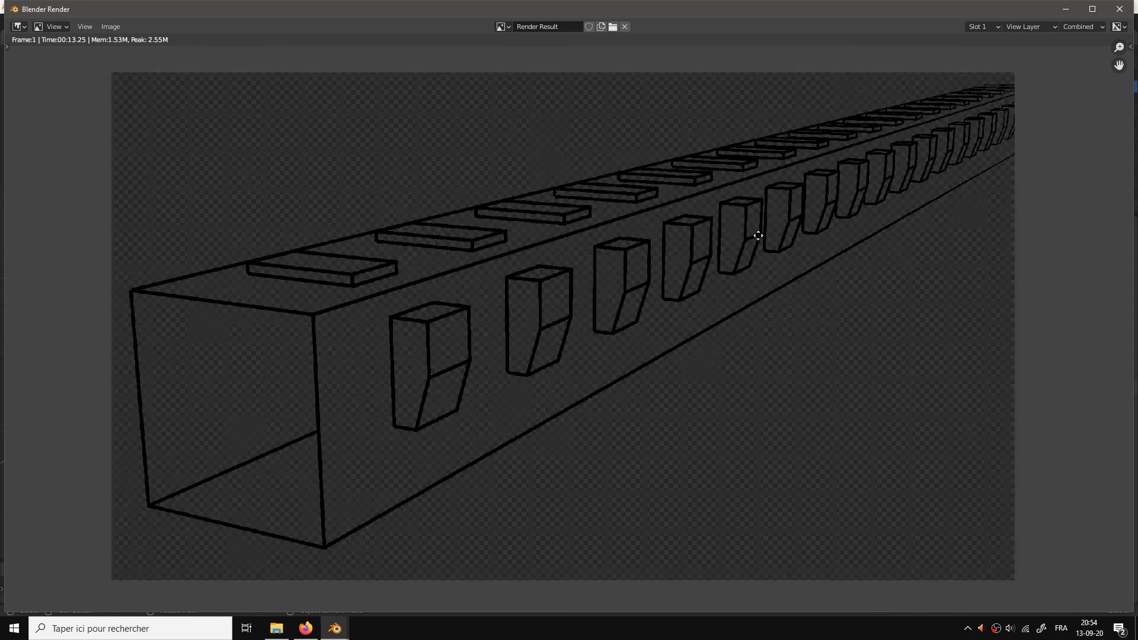
{"action": "scroll", "coordinate": [907, 243], "scroll_direction": "down", "scroll_amount": 1}
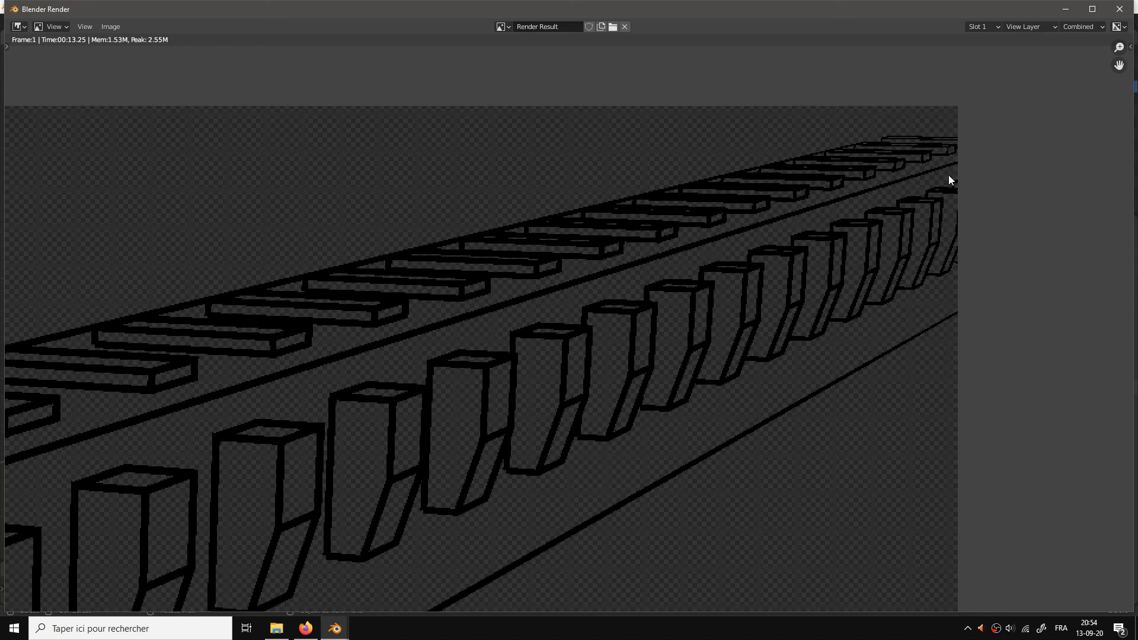
{"action": "scroll", "coordinate": [848, 187], "scroll_direction": "up", "scroll_amount": 2}
{"action": "scroll", "coordinate": [710, 287], "scroll_direction": "down", "scroll_amount": 3}
{"action": "scroll", "coordinate": [860, 194], "scroll_direction": "up", "scroll_amount": 2}
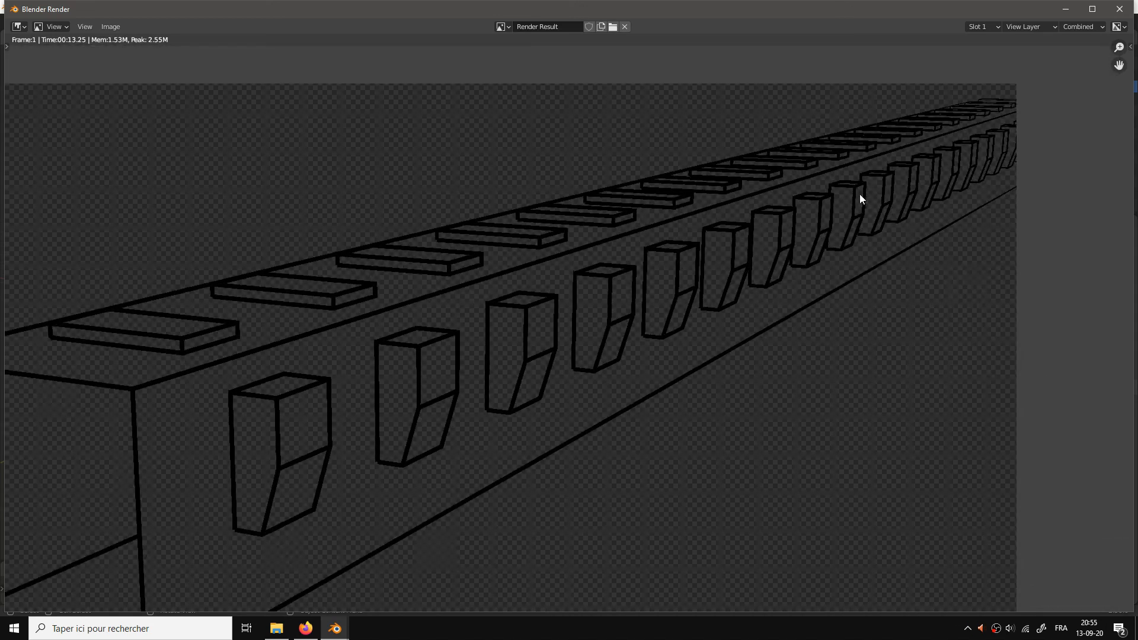
{"action": "scroll", "coordinate": [699, 297], "scroll_direction": "down", "scroll_amount": 2}
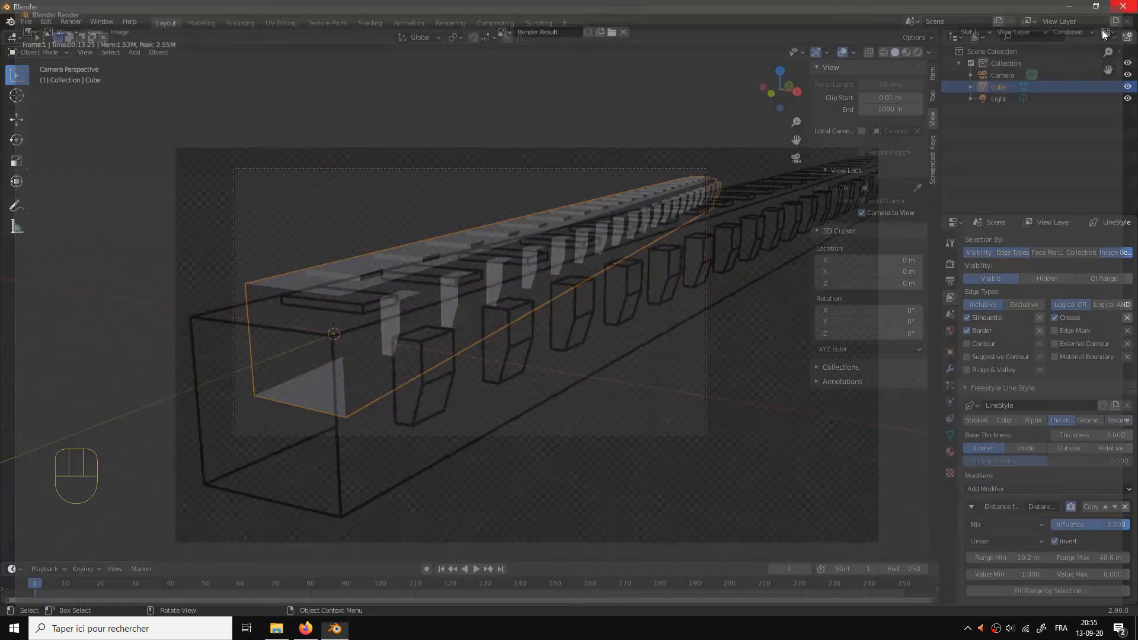
{"action": "left_click", "coordinate": [1120, 9]}
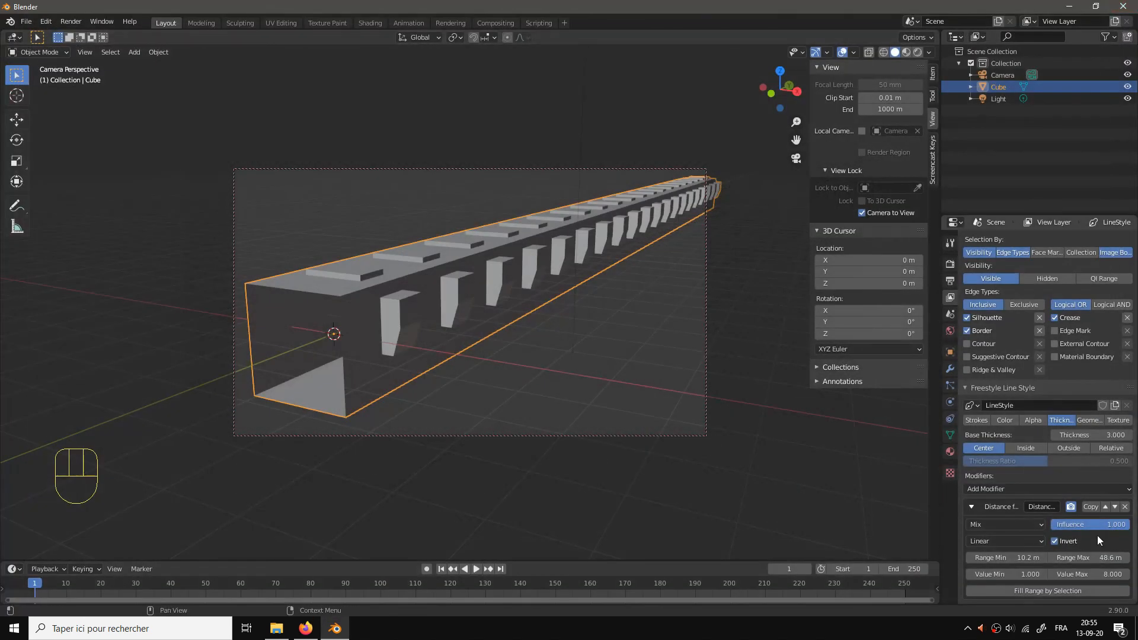
Step: Set the thickness modifier's Value Max to 6 and widen the Properties editor
{"action": "left_click", "coordinate": [1118, 575]}
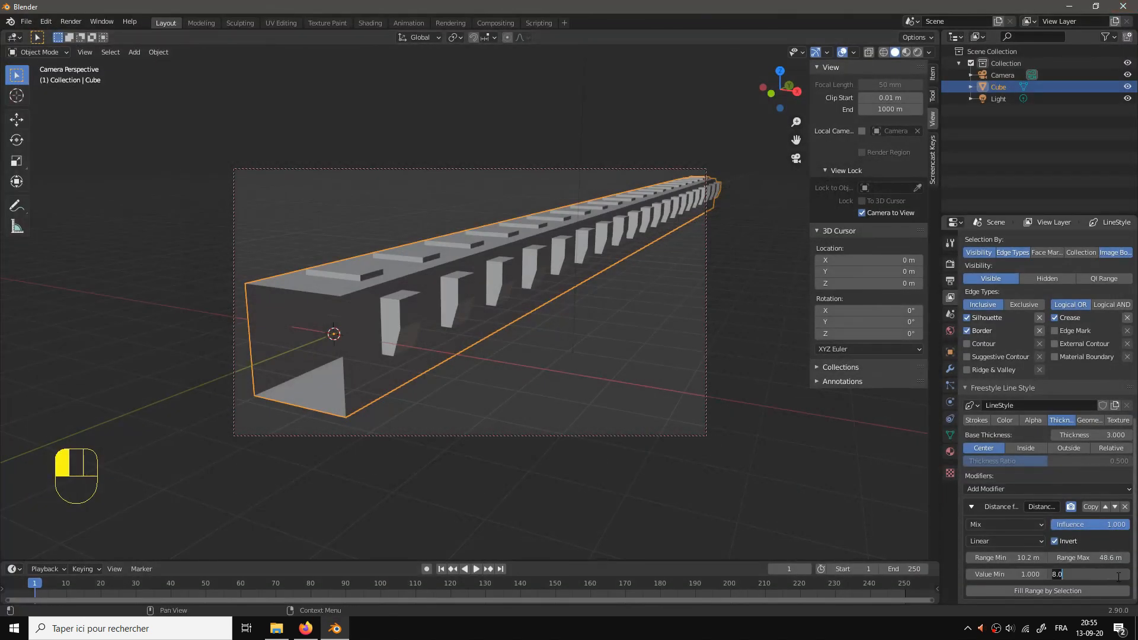
{"action": "type", "text": "6"}
{"action": "key", "text": "Return"}
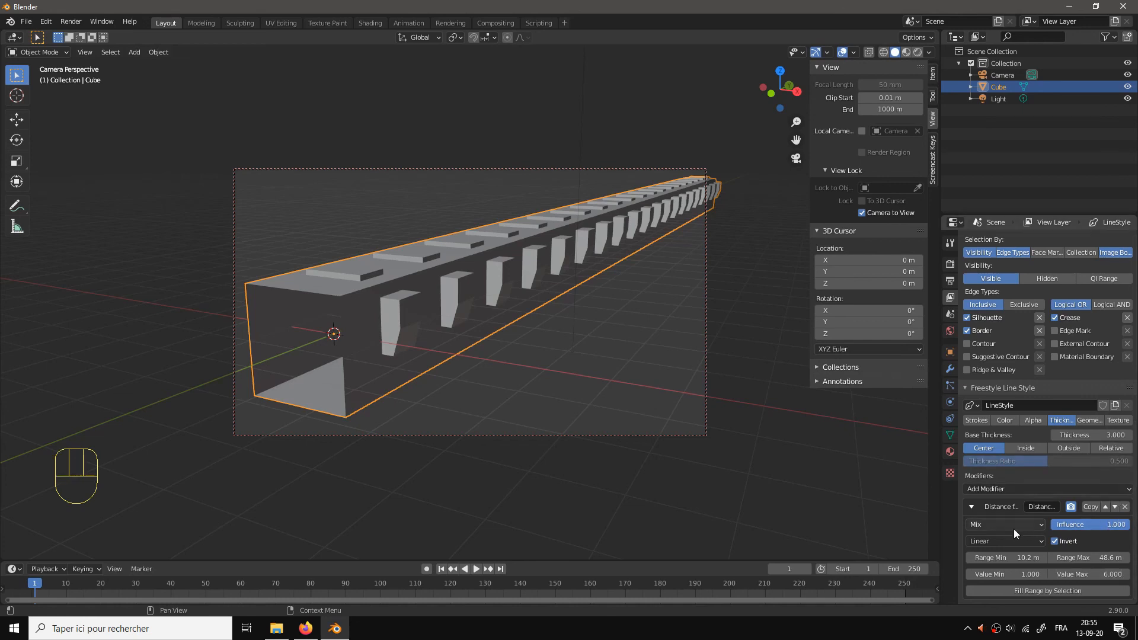
{"action": "left_click_drag", "start_coordinate": [941, 443], "coordinate": [896, 455]}
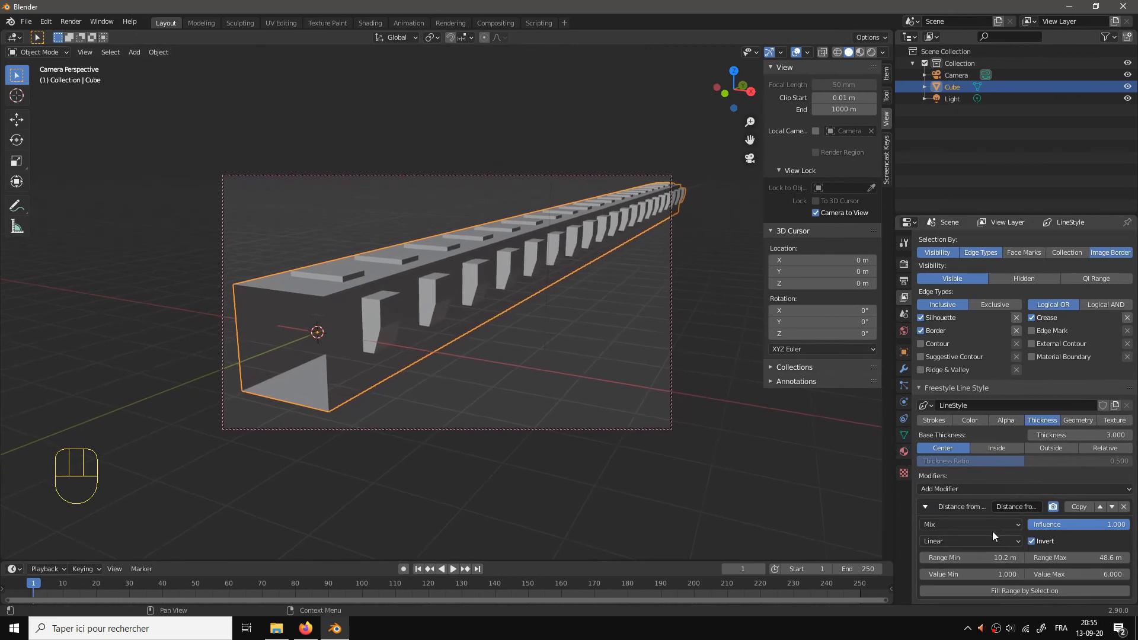
Step: Switch the Distance from Camera modifier's mapping type to Curve and bring its whole curve graph into view
{"action": "left_click", "coordinate": [999, 540]}
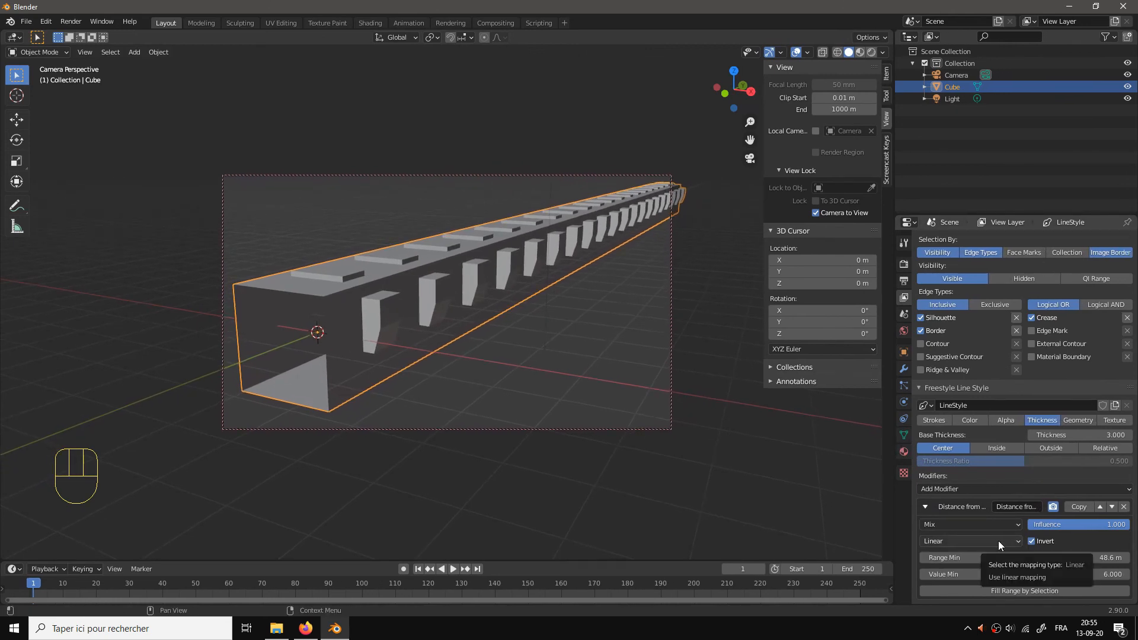
{"action": "left_click", "coordinate": [1005, 542]}
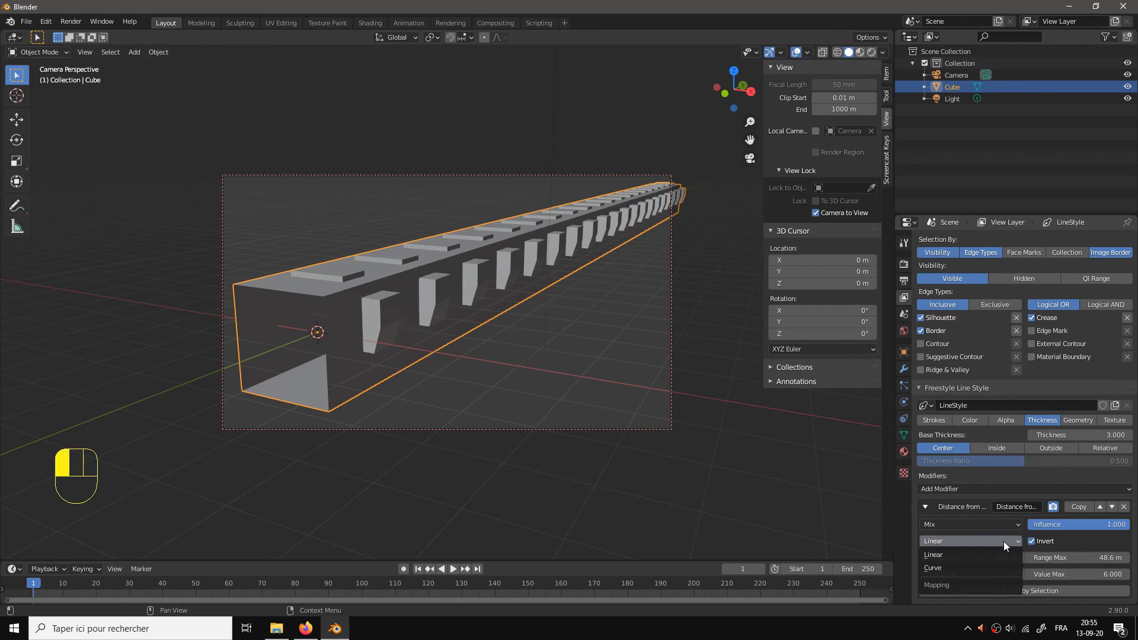
{"action": "left_click", "coordinate": [949, 571]}
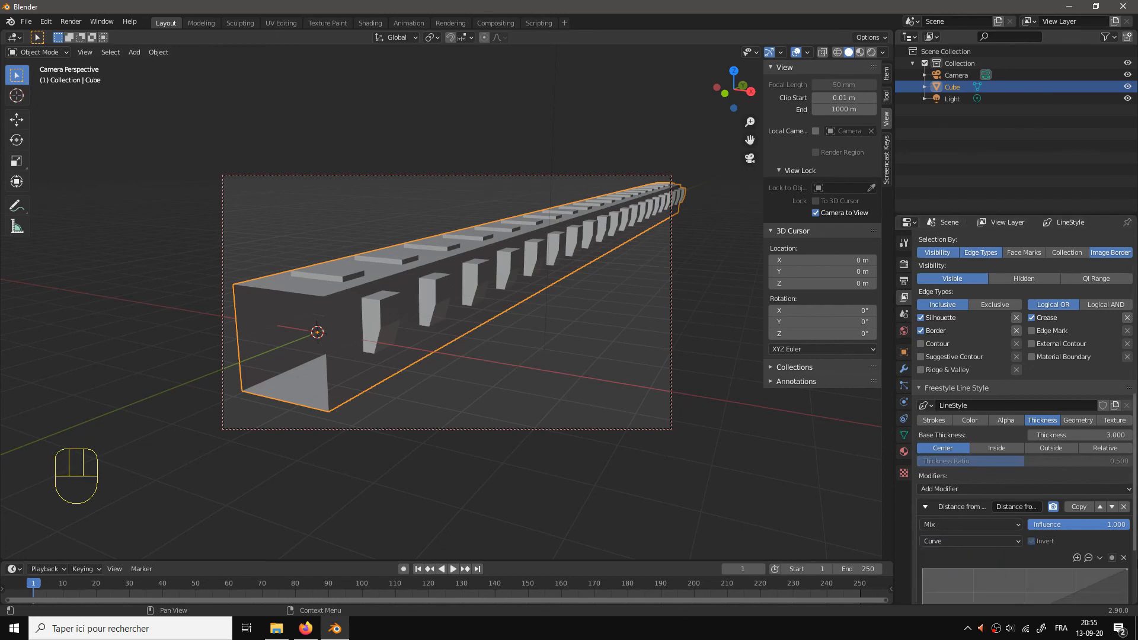
{"action": "scroll", "coordinate": [1131, 533], "scroll_direction": "down", "scroll_amount": 5}
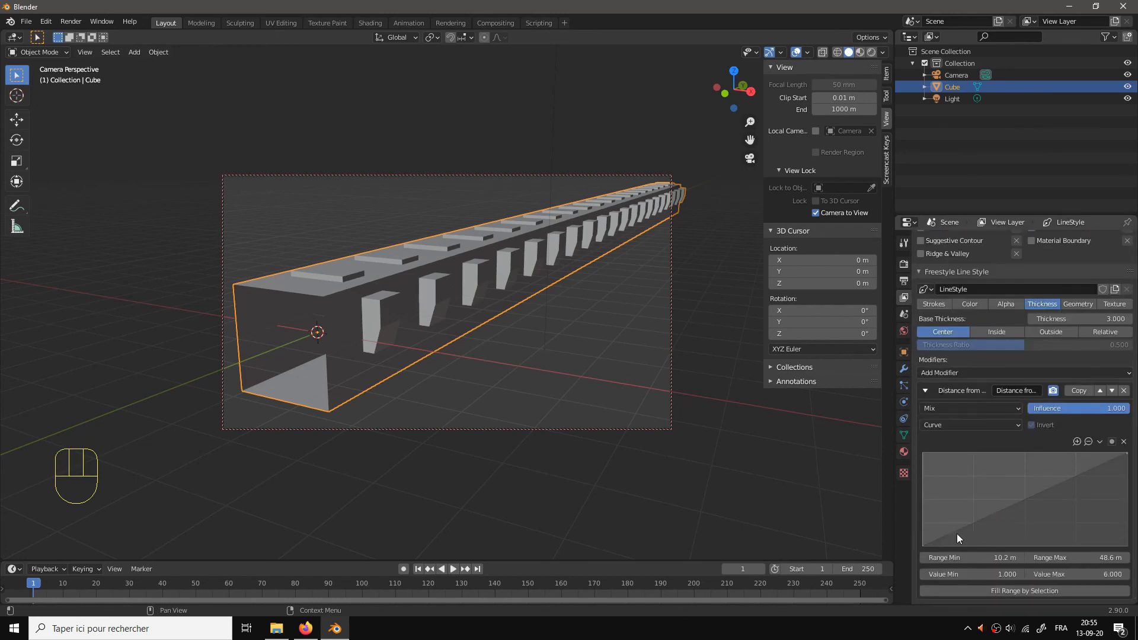
Step: Render the frame with the curve mapping, compare near and far line thickness, and close the render window
{"action": "key", "text": "F12"}
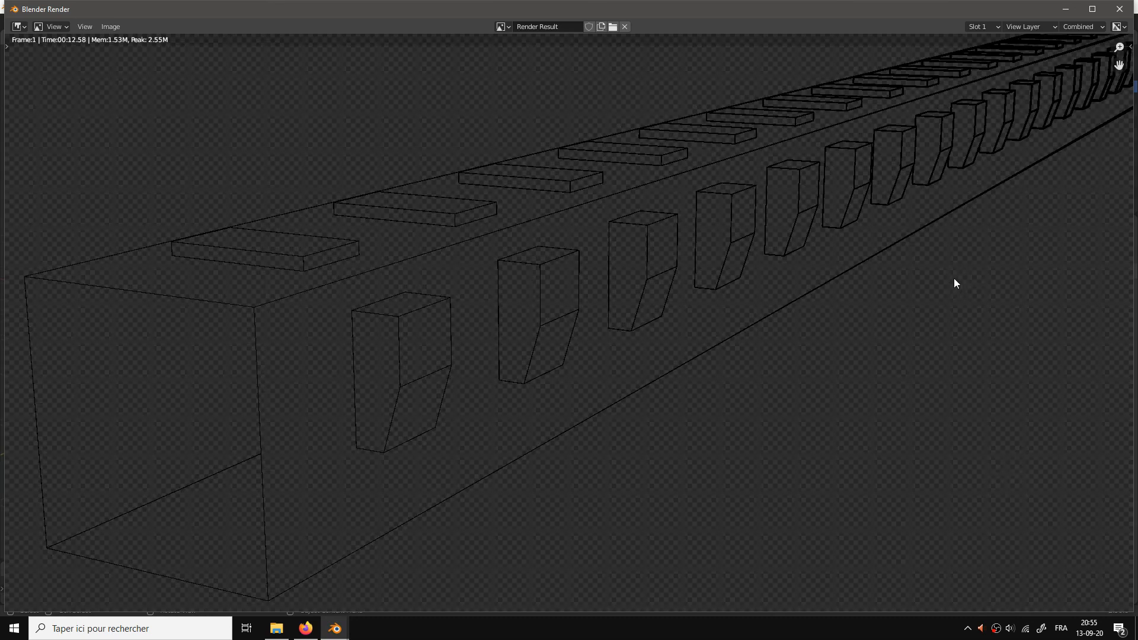
{"action": "left_click_drag", "start_coordinate": [917, 304], "coordinate": [757, 421]}
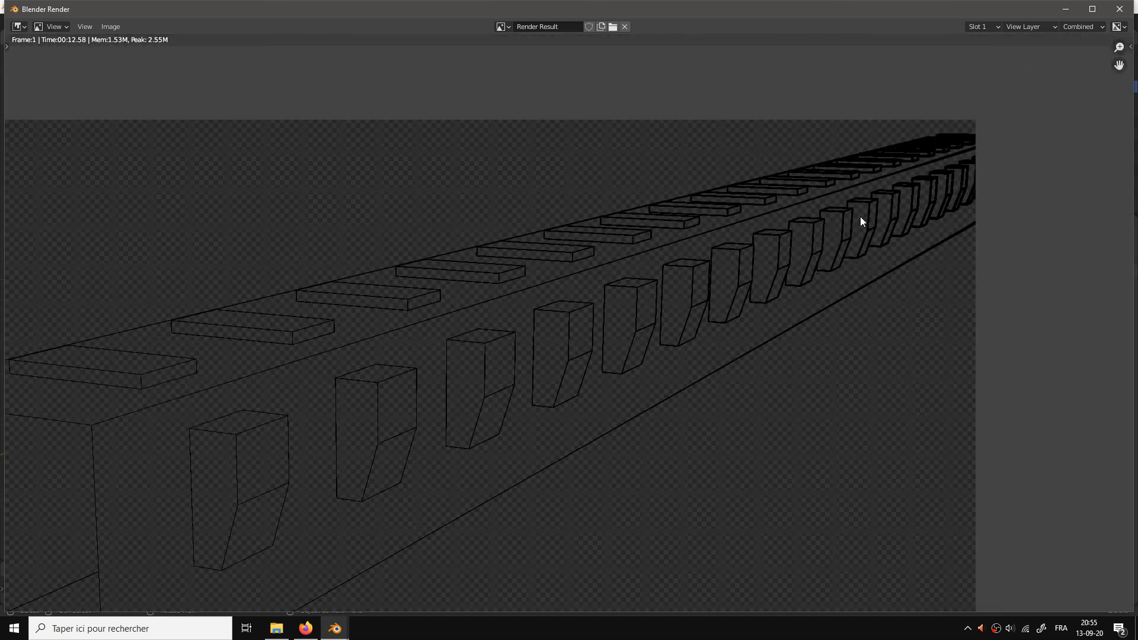
{"action": "left_click_drag", "start_coordinate": [599, 335], "coordinate": [858, 214]}
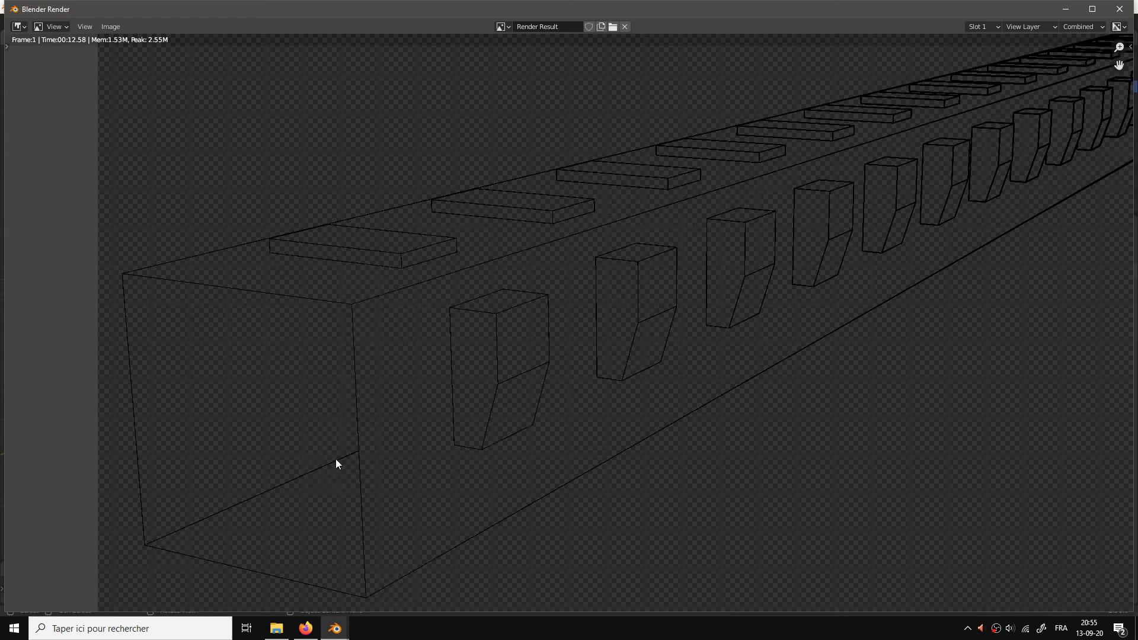
{"action": "left_click_drag", "start_coordinate": [838, 317], "coordinate": [701, 392]}
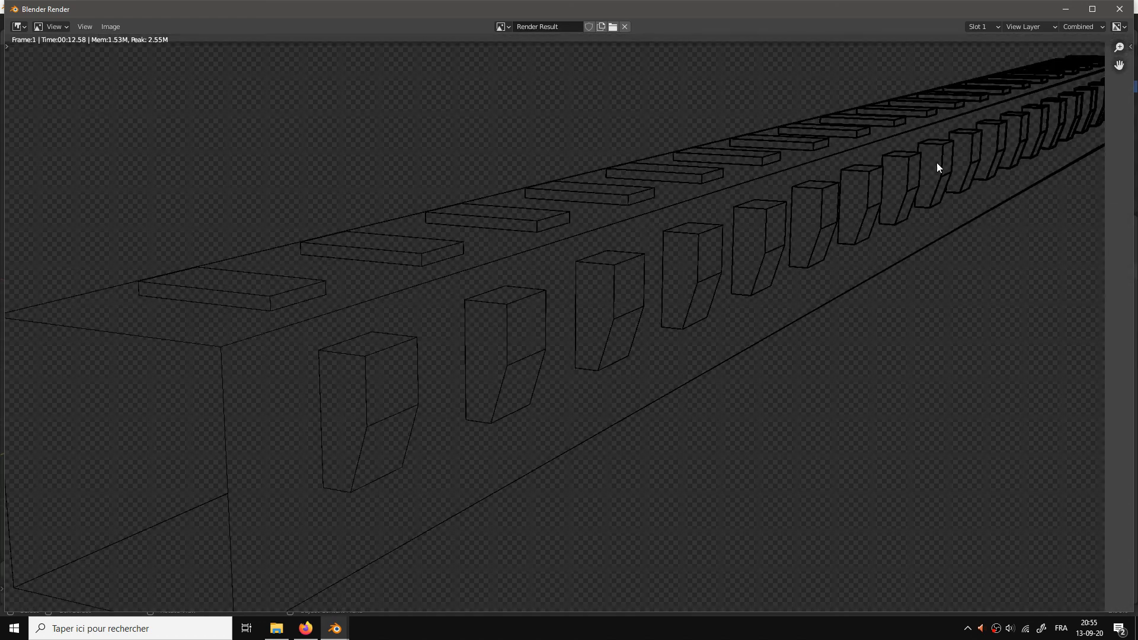
{"action": "left_click", "coordinate": [1119, 9]}
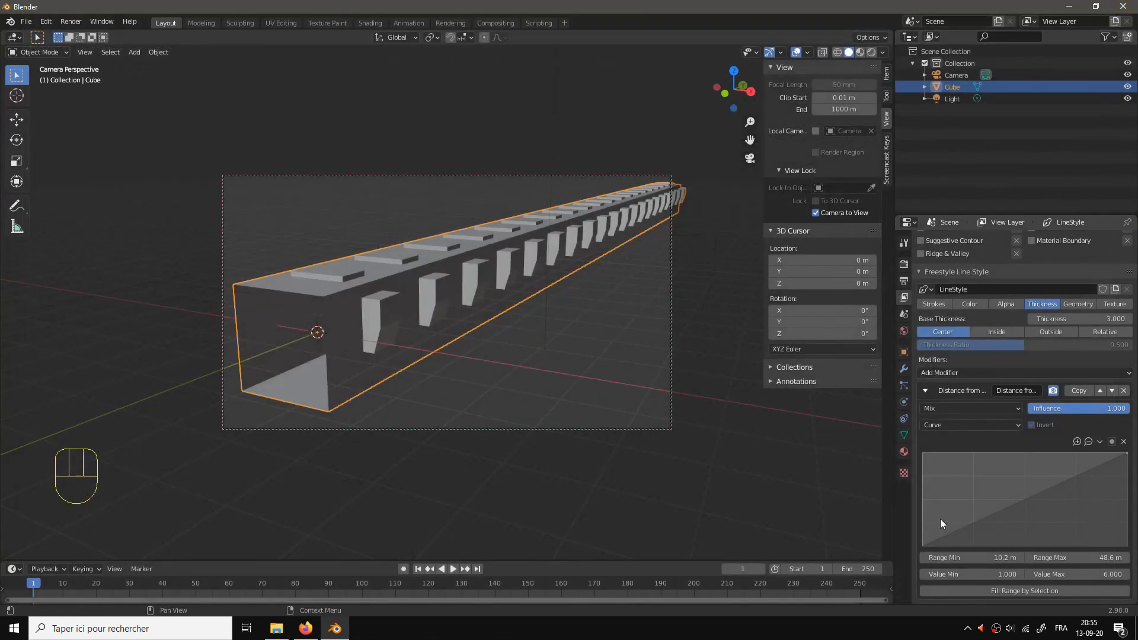
Step: Try adding a control point near the low end of the thickness curve, at about X 0.129, Y 0.125
{"action": "mouse_move", "coordinate": [930, 543]}
{"action": "left_mouse_down"}
{"action": "mouse_move", "coordinate": [948, 504]}
{"action": "mouse_move", "coordinate": [947, 535]}
{"action": "left_mouse_up"}
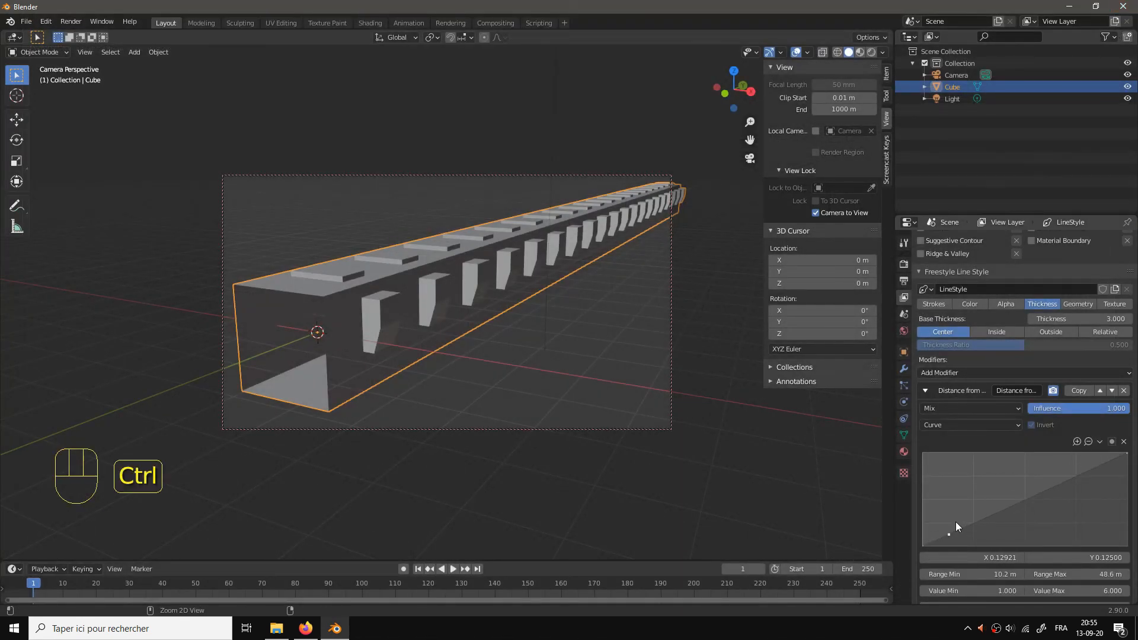
{"action": "key", "text": "ctrl+z"}
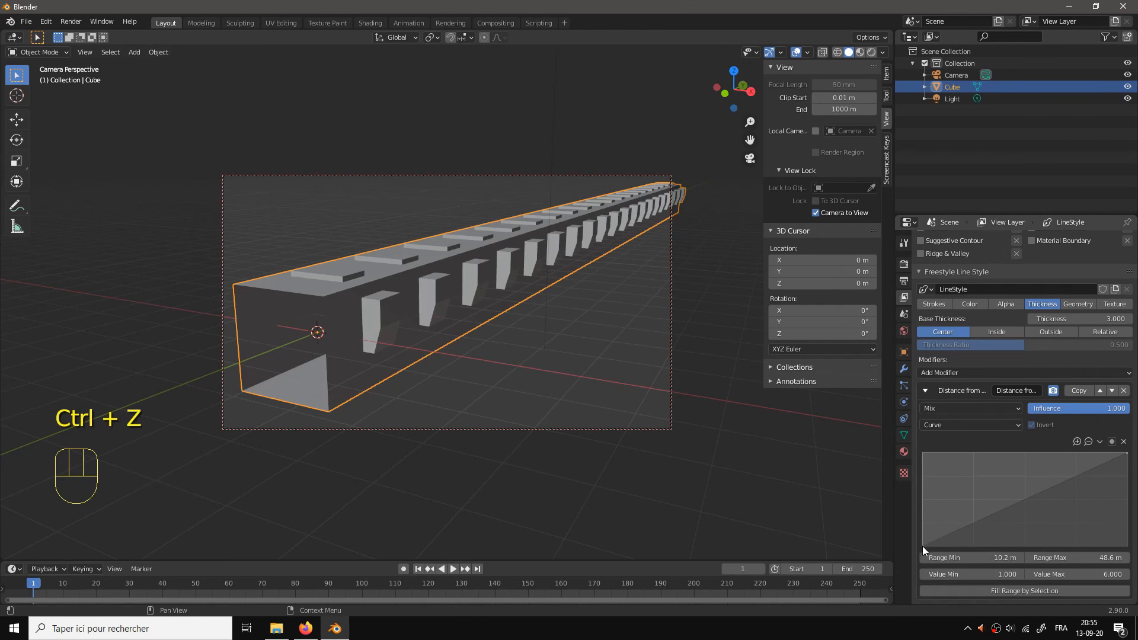
Step: Reverse the thickness curve by raising its start point to the maximum and lowering its end point to about Y 0.094
{"action": "left_click_drag", "start_coordinate": [923, 546], "coordinate": [922, 452]}
{"action": "left_click_drag", "start_coordinate": [1126, 454], "coordinate": [1127, 537]}
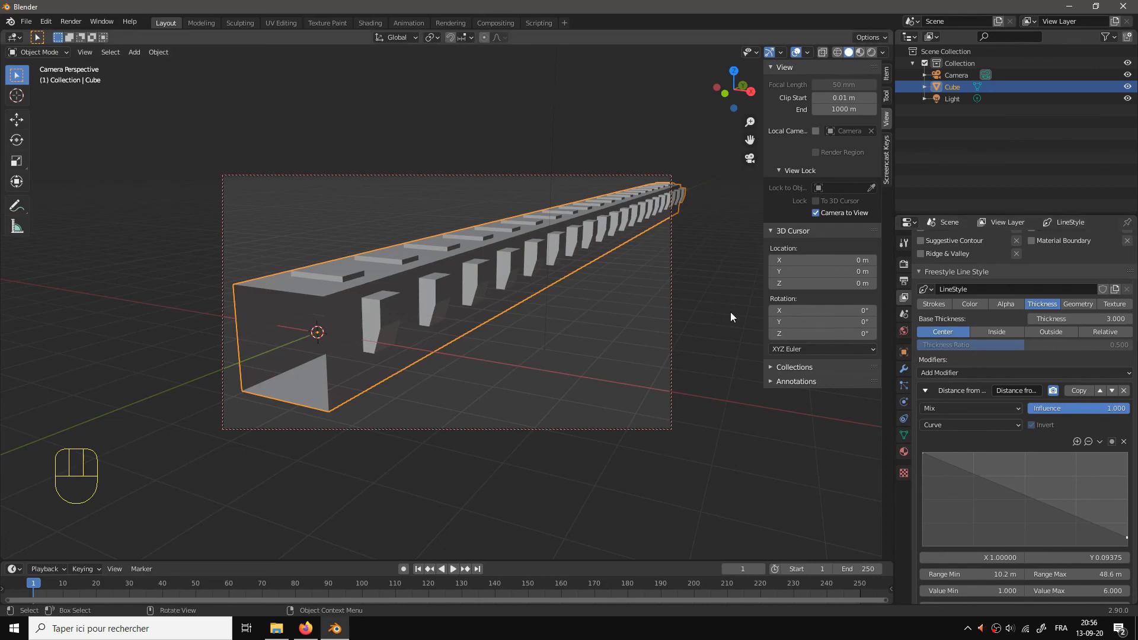
Step: Render the frame with the reversed curve, examine near and far line thickness, and close the render window
{"action": "key", "text": "F12"}
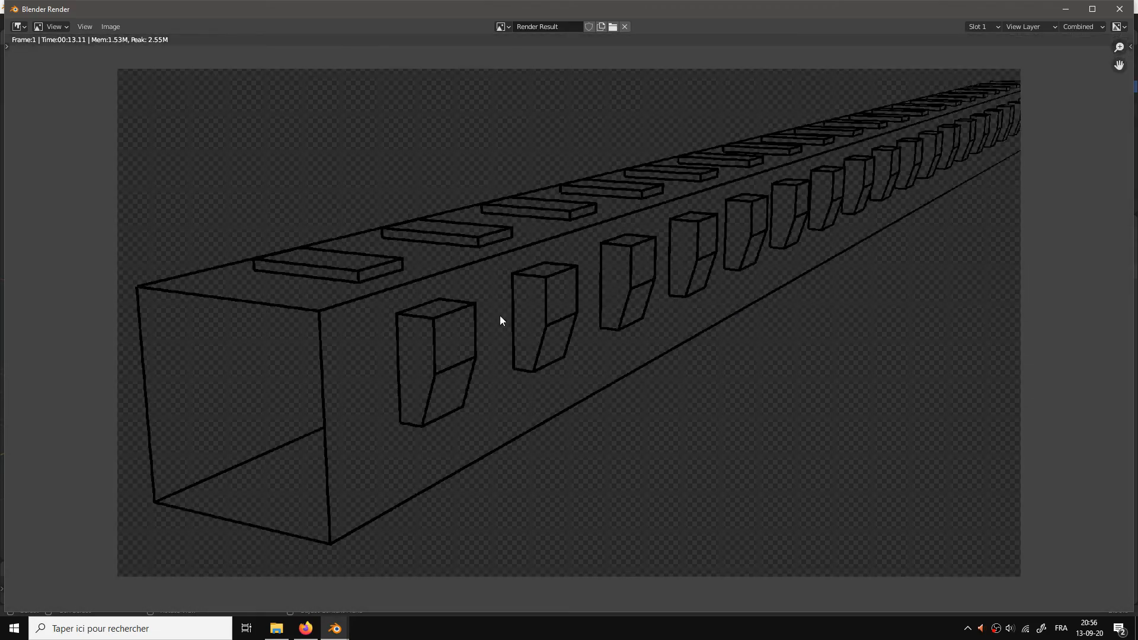
{"action": "scroll", "coordinate": [689, 291], "scroll_direction": "up", "scroll_amount": 5}
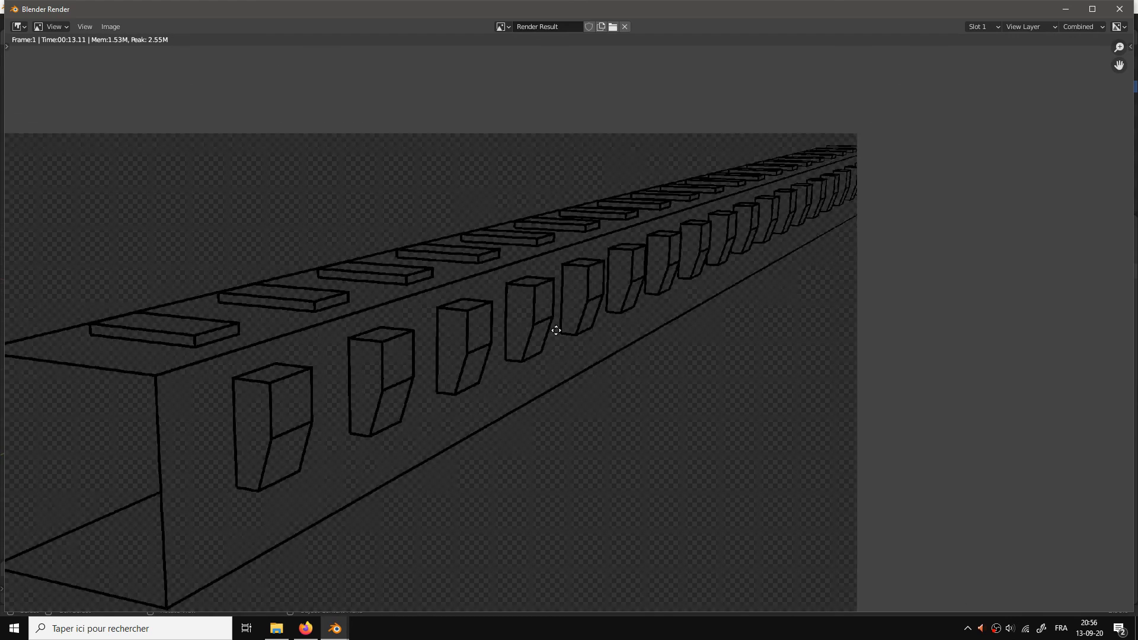
{"action": "scroll", "coordinate": [1016, 142], "scroll_direction": "down", "scroll_amount": 5}
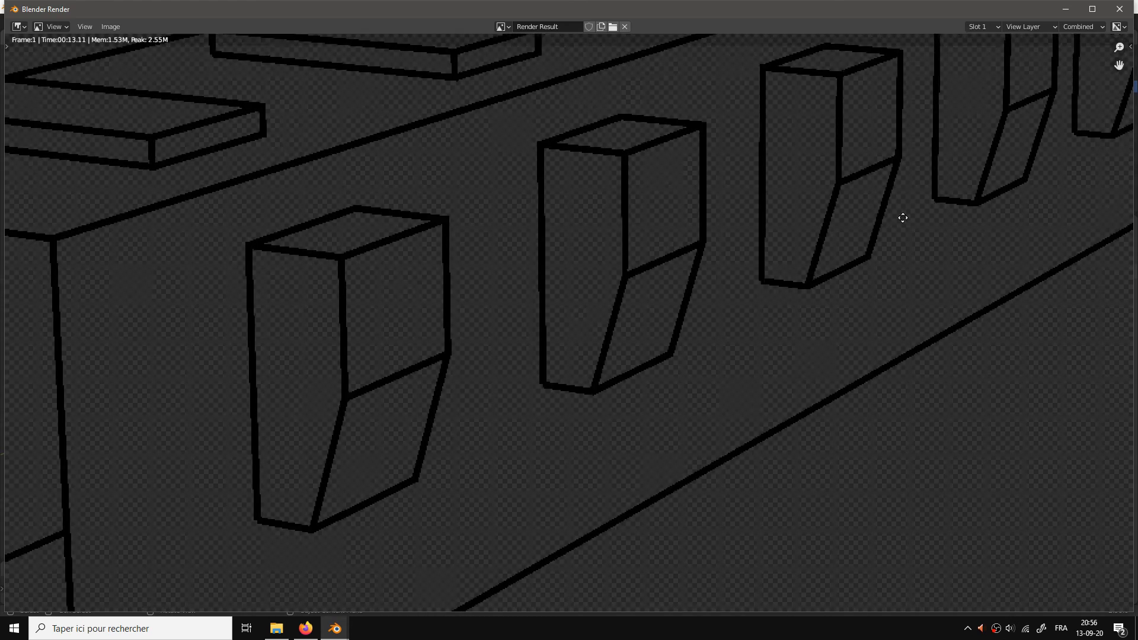
{"action": "scroll", "coordinate": [739, 330], "scroll_direction": "down", "scroll_amount": 1}
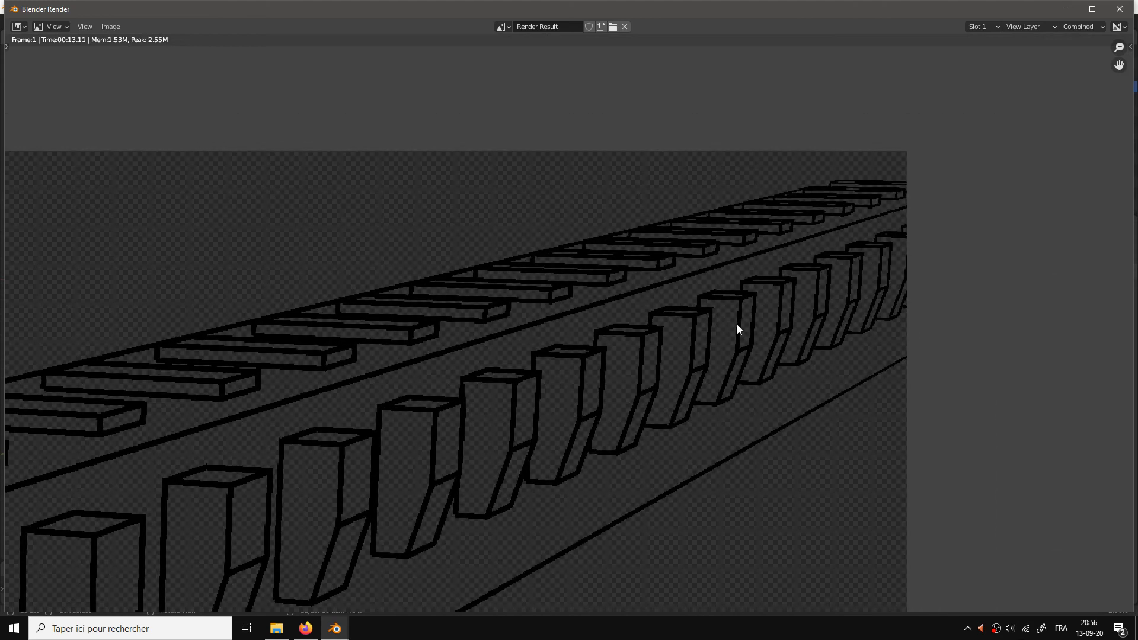
{"action": "scroll", "coordinate": [863, 266], "scroll_direction": "down", "scroll_amount": 2}
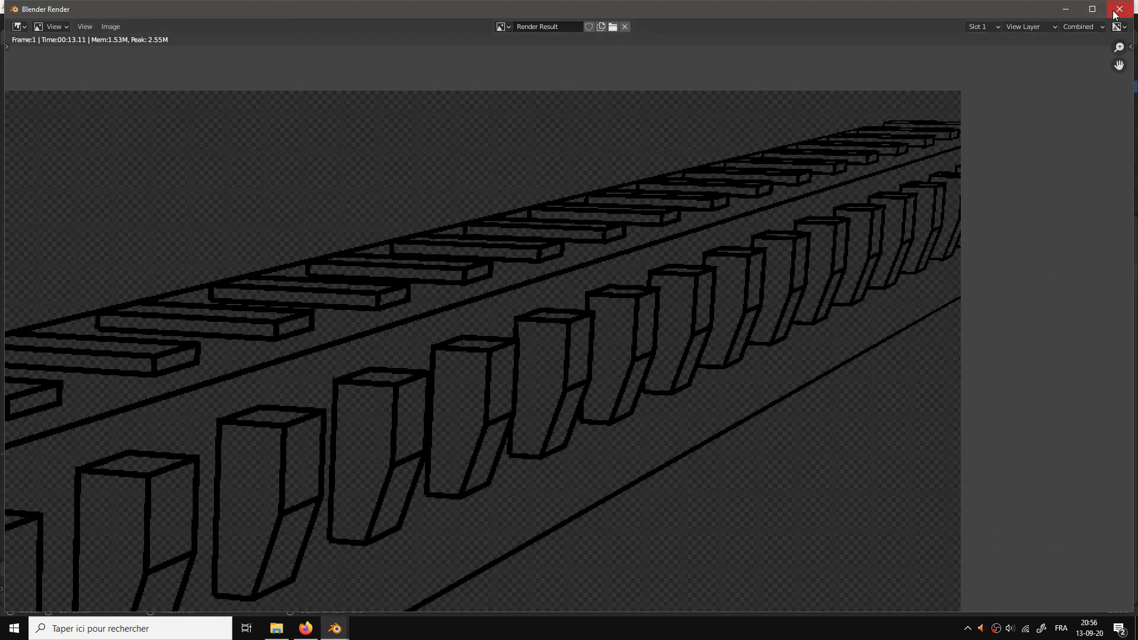
{"action": "left_click", "coordinate": [1119, 9]}
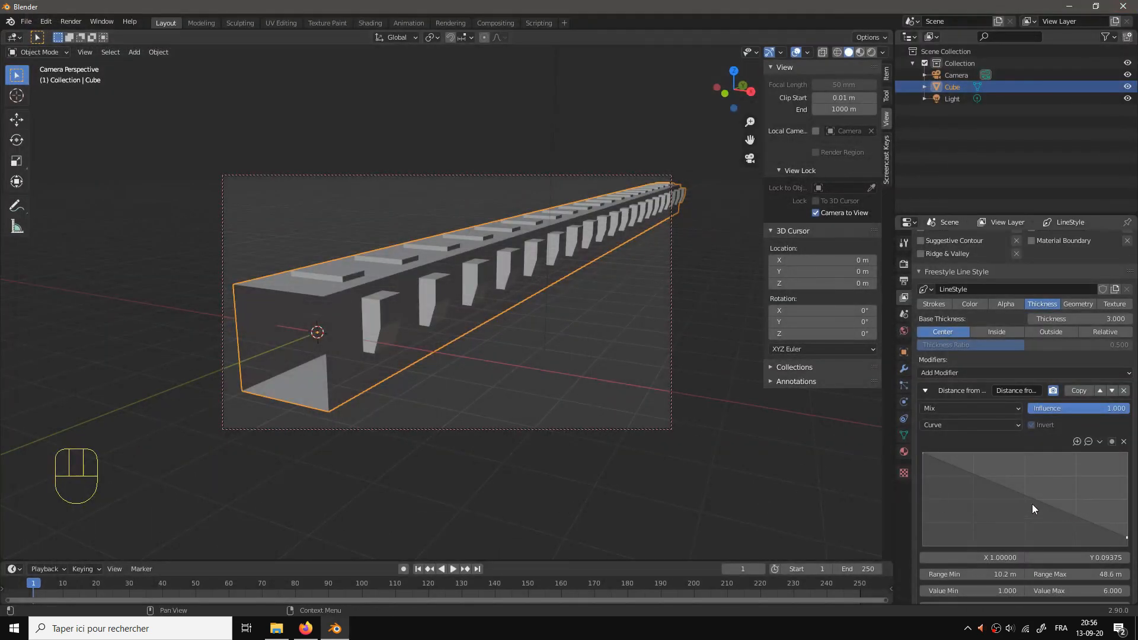
Step: Bend the thickness curve into a steep falloff with a midpoint at X 0.315, Y 0.25, lowering the end point to the graph's base
{"action": "left_click_drag", "start_coordinate": [1030, 496], "coordinate": [1004, 514]}
{"action": "left_click_drag", "start_coordinate": [923, 454], "coordinate": [931, 454]}
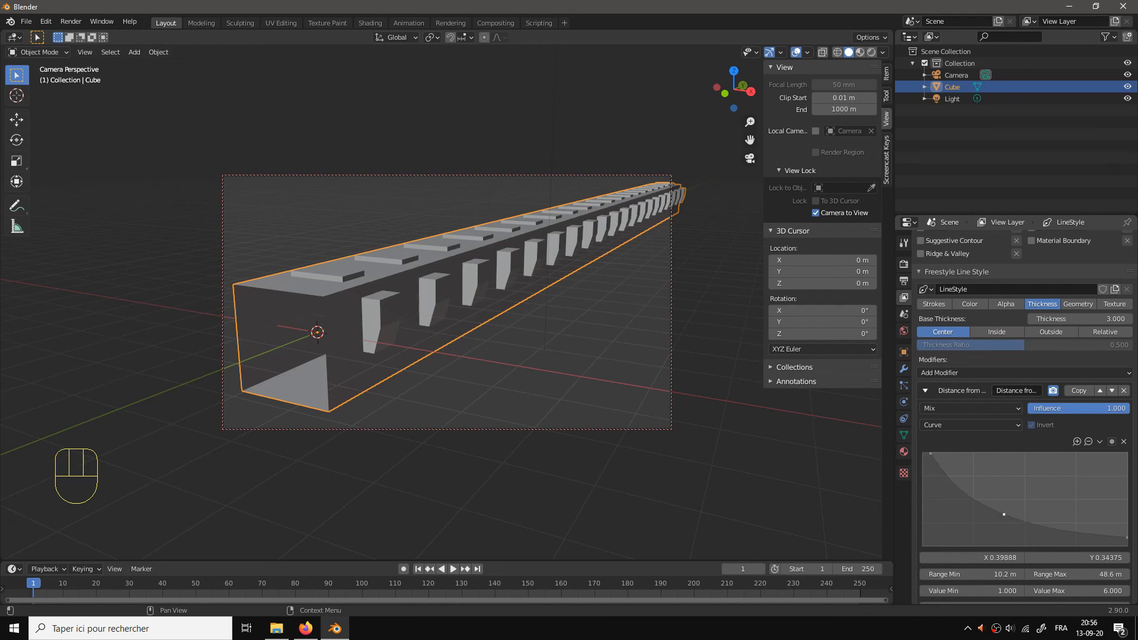
{"action": "left_click_drag", "start_coordinate": [1004, 514], "coordinate": [997, 521]}
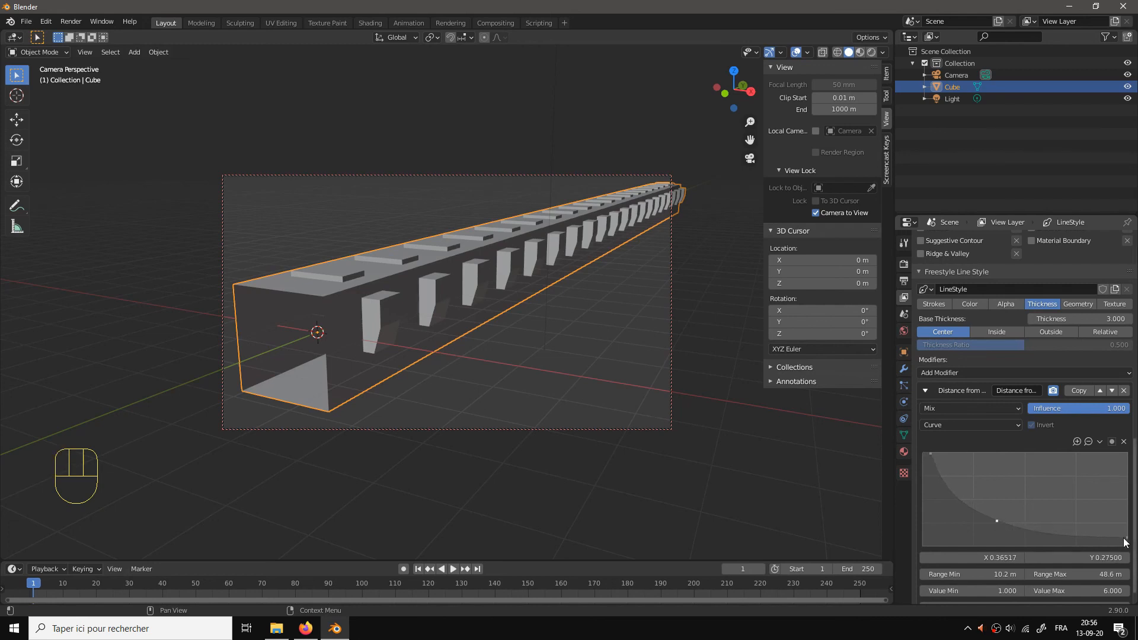
{"action": "left_click_drag", "start_coordinate": [1127, 537], "coordinate": [1127, 544]}
{"action": "left_click_drag", "start_coordinate": [997, 521], "coordinate": [987, 523]}
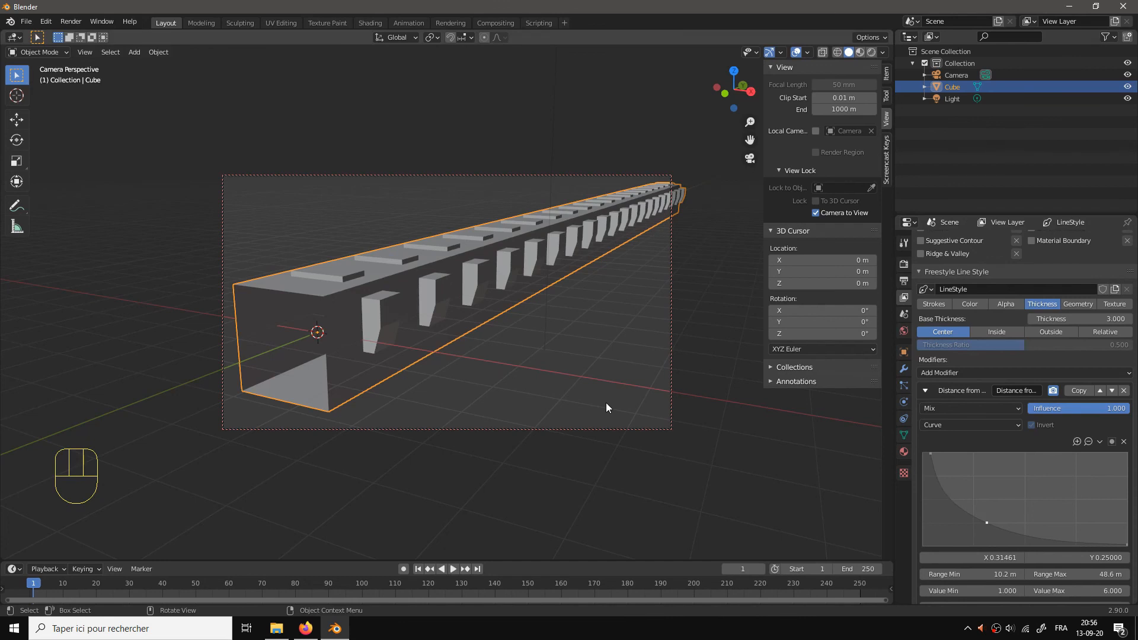
Step: Render the frame with the steeper curve, inspect how line thickness falls off along the beam, and close the render window
{"action": "key", "text": "F12"}
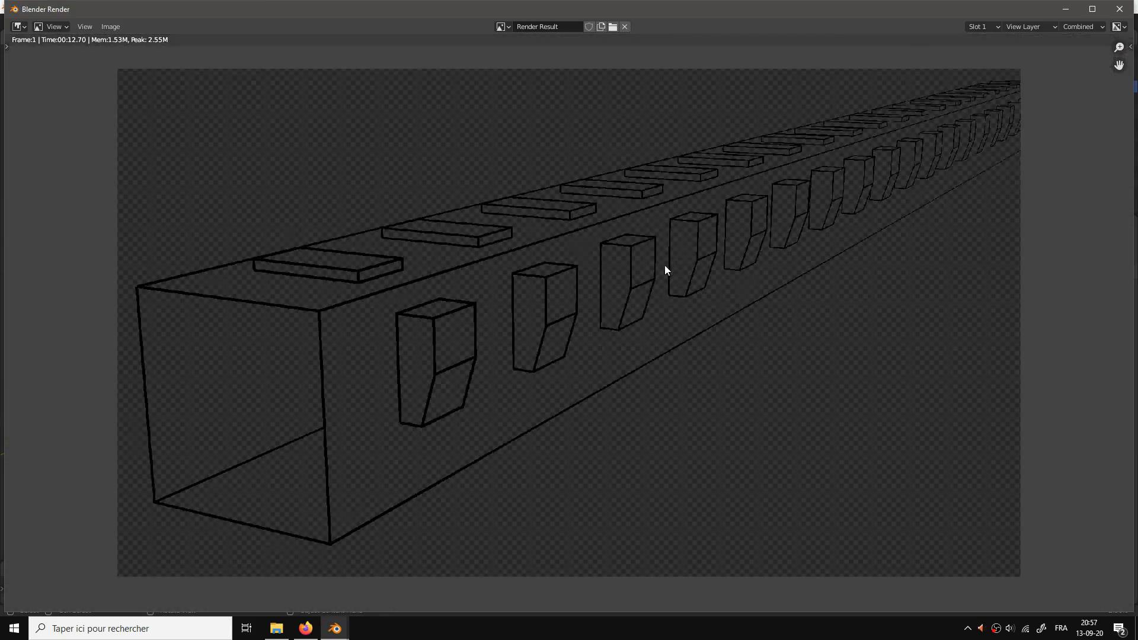
{"action": "scroll", "coordinate": [734, 272], "scroll_direction": "up", "scroll_amount": 4}
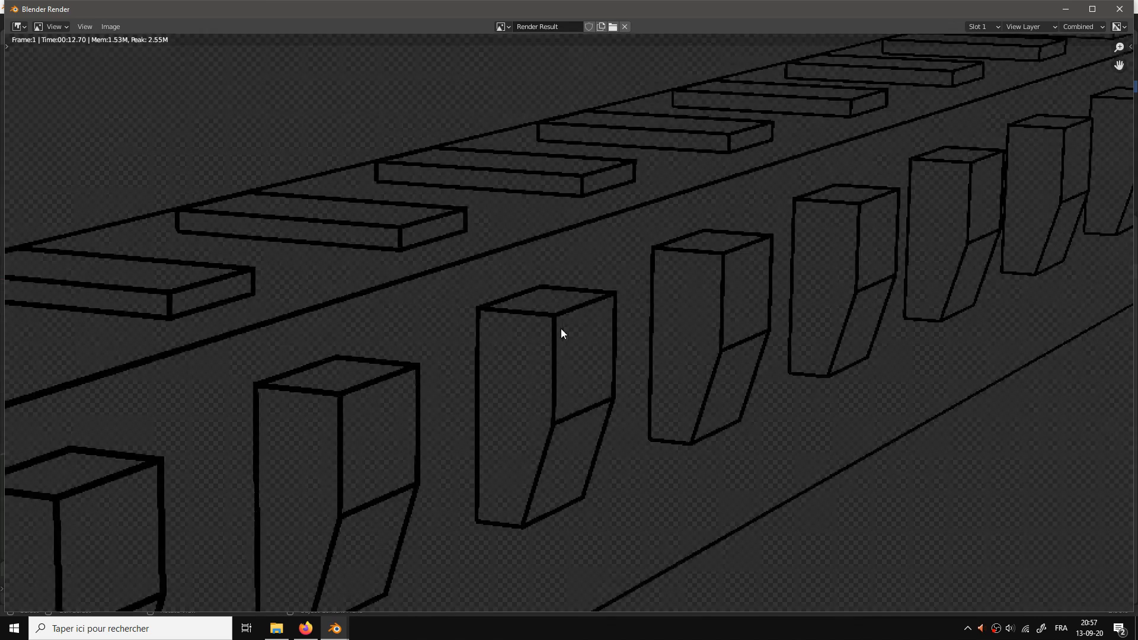
{"action": "scroll", "coordinate": [562, 333], "scroll_direction": "down", "scroll_amount": 5}
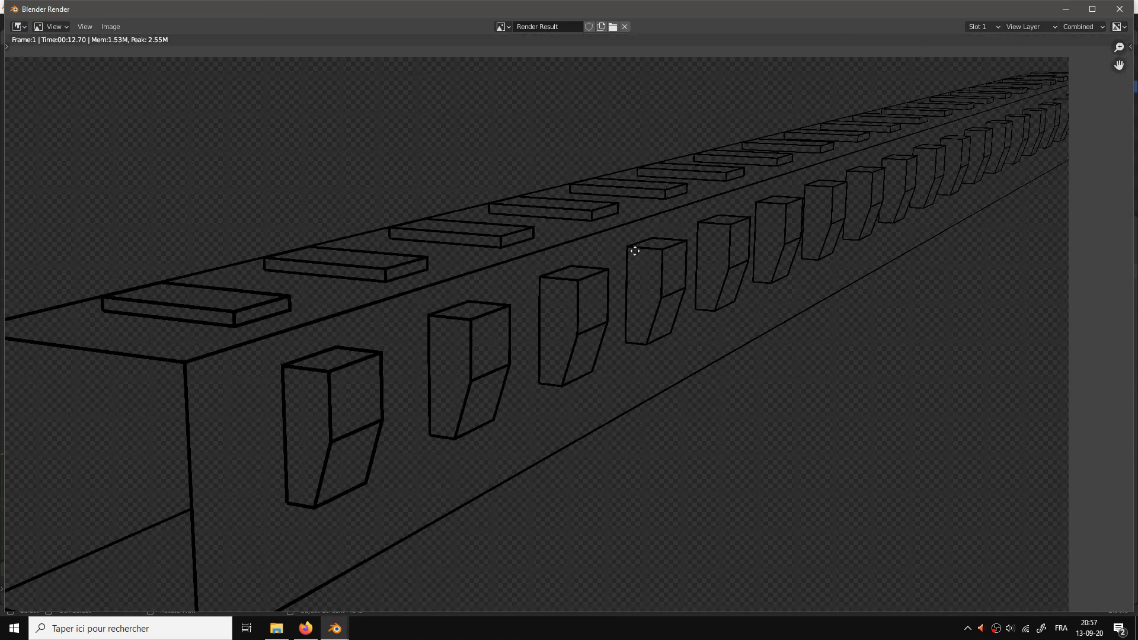
{"action": "left_click_drag", "start_coordinate": [635, 251], "coordinate": [568, 321]}
{"action": "left_click_drag", "start_coordinate": [778, 278], "coordinate": [741, 290]}
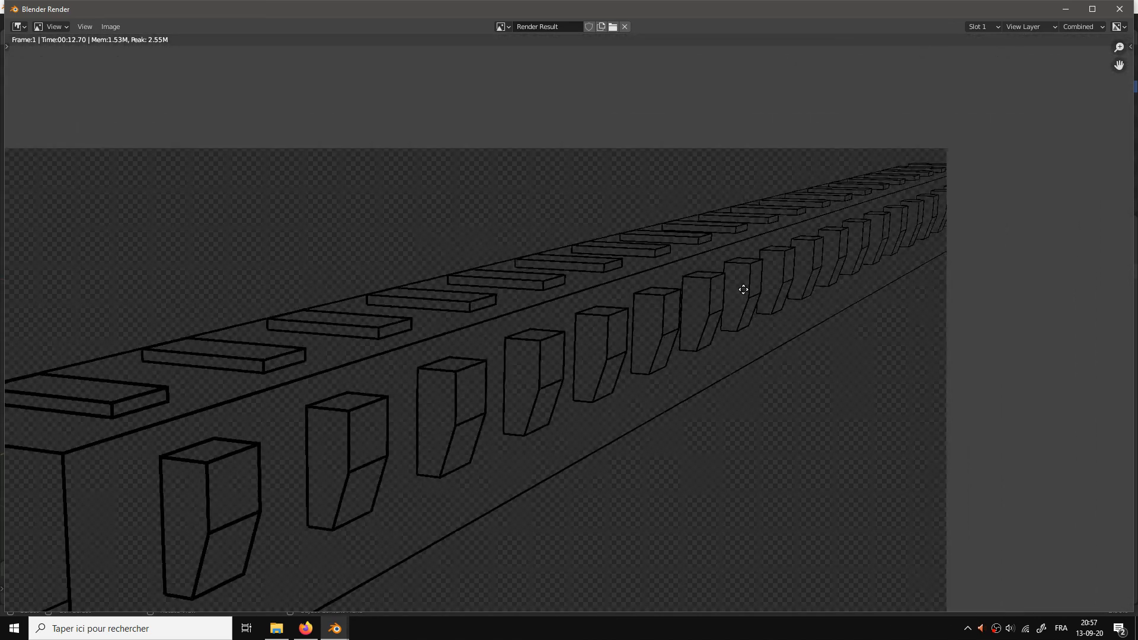
{"action": "left_click_drag", "start_coordinate": [825, 278], "coordinate": [745, 314]}
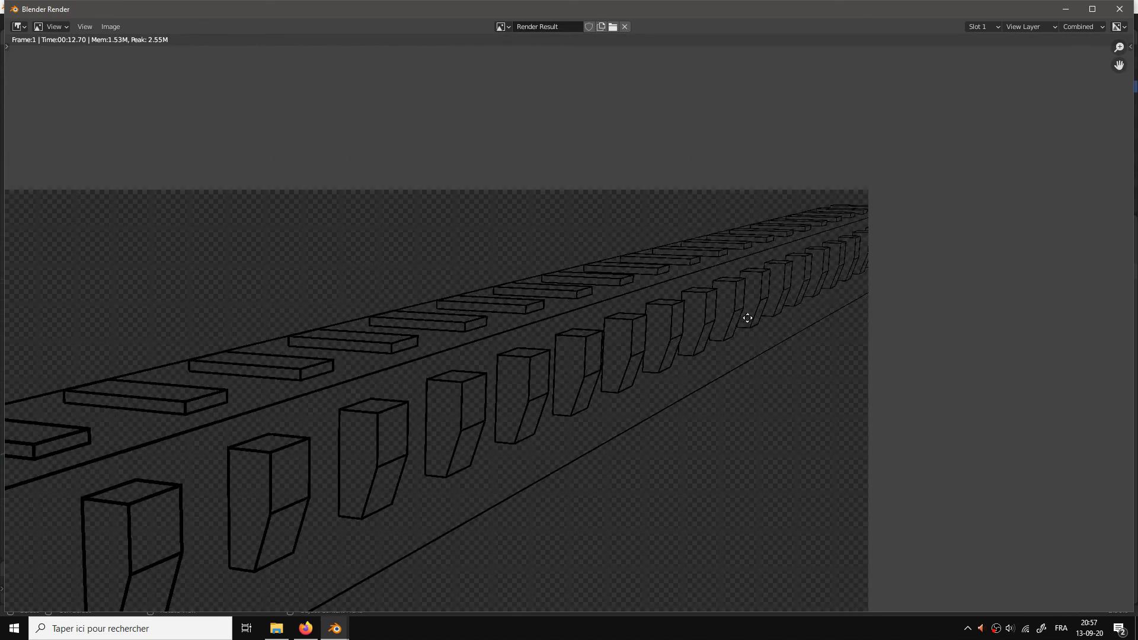
{"action": "left_click_drag", "start_coordinate": [790, 264], "coordinate": [744, 302]}
{"action": "scroll", "coordinate": [745, 305], "scroll_direction": "up", "scroll_amount": 4}
{"action": "scroll", "coordinate": [746, 304], "scroll_direction": "down", "scroll_amount": 1}
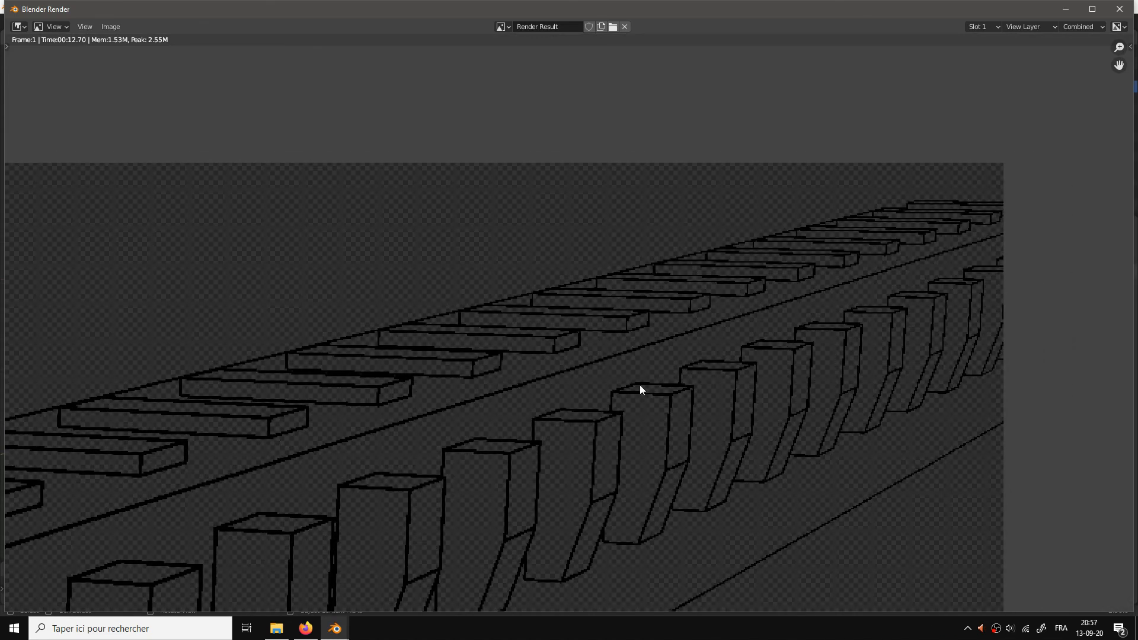
{"action": "scroll", "coordinate": [725, 397], "scroll_direction": "up", "scroll_amount": 2}
{"action": "scroll", "coordinate": [790, 319], "scroll_direction": "down", "scroll_amount": 3}
{"action": "scroll", "coordinate": [548, 383], "scroll_direction": "up", "scroll_amount": 2}
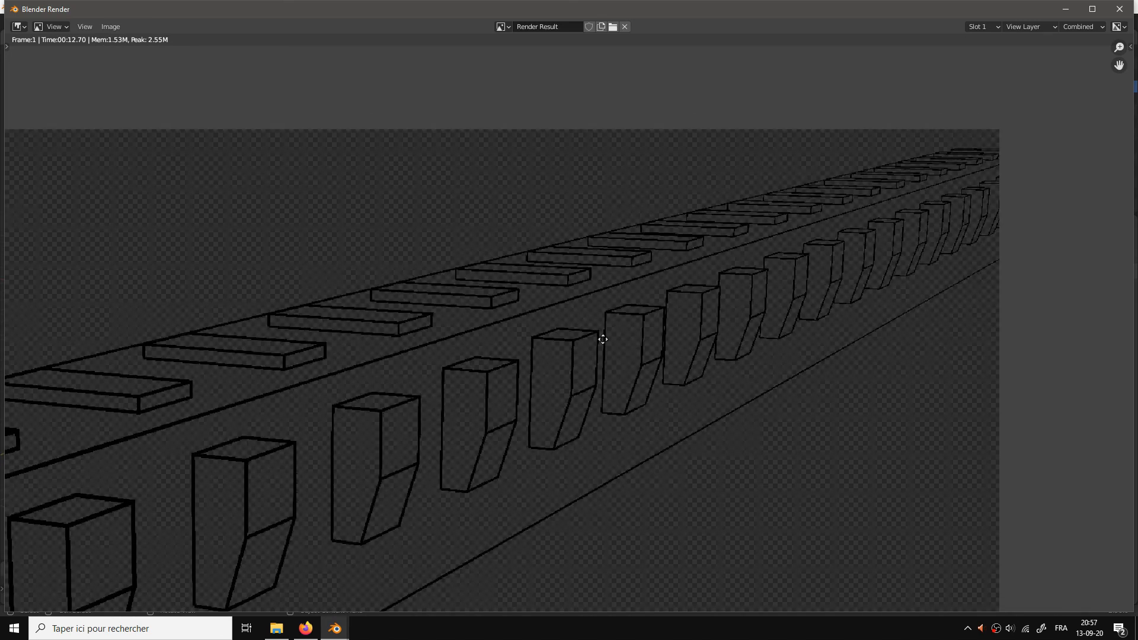
{"action": "scroll", "coordinate": [600, 331], "scroll_direction": "down", "scroll_amount": 1}
{"action": "key", "text": "Home"}
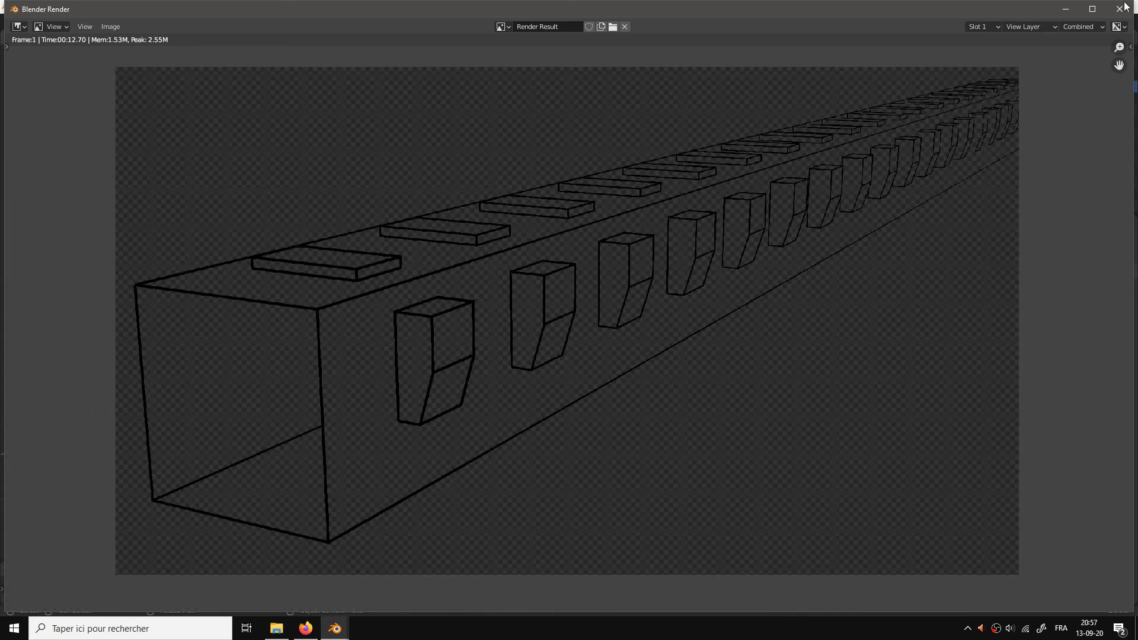
{"action": "left_click", "coordinate": [1118, 9]}
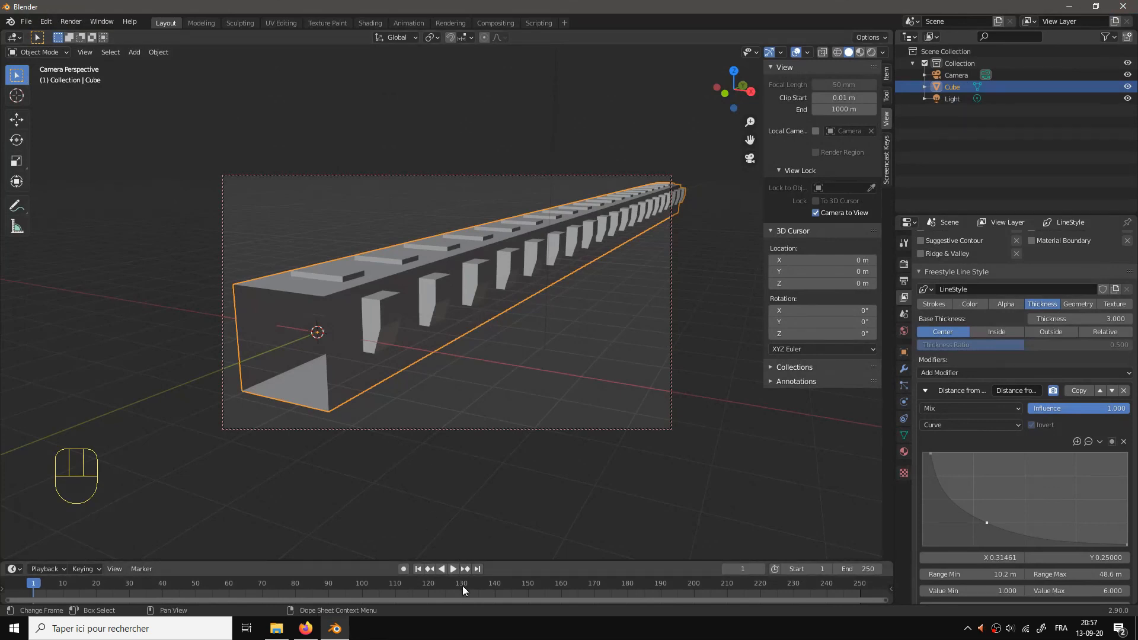
Step: Enlarge the timeline, enable auto keying, and move the beam along global Y away from the camera at frame 1
{"action": "left_click_drag", "start_coordinate": [493, 561], "coordinate": [500, 481]}
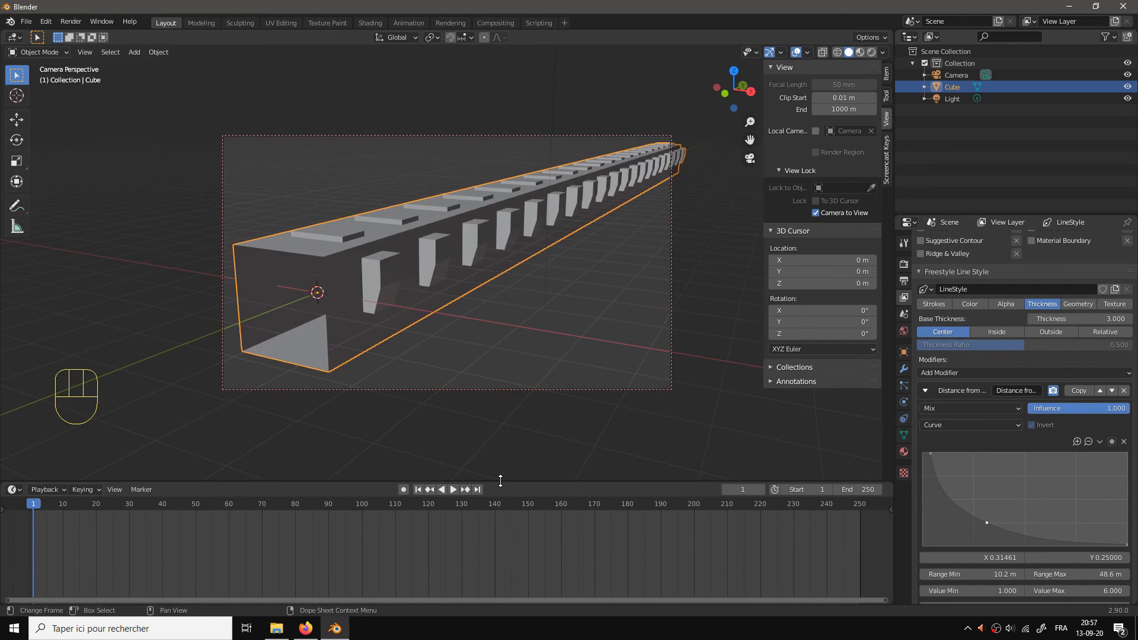
{"action": "left_click", "coordinate": [404, 489]}
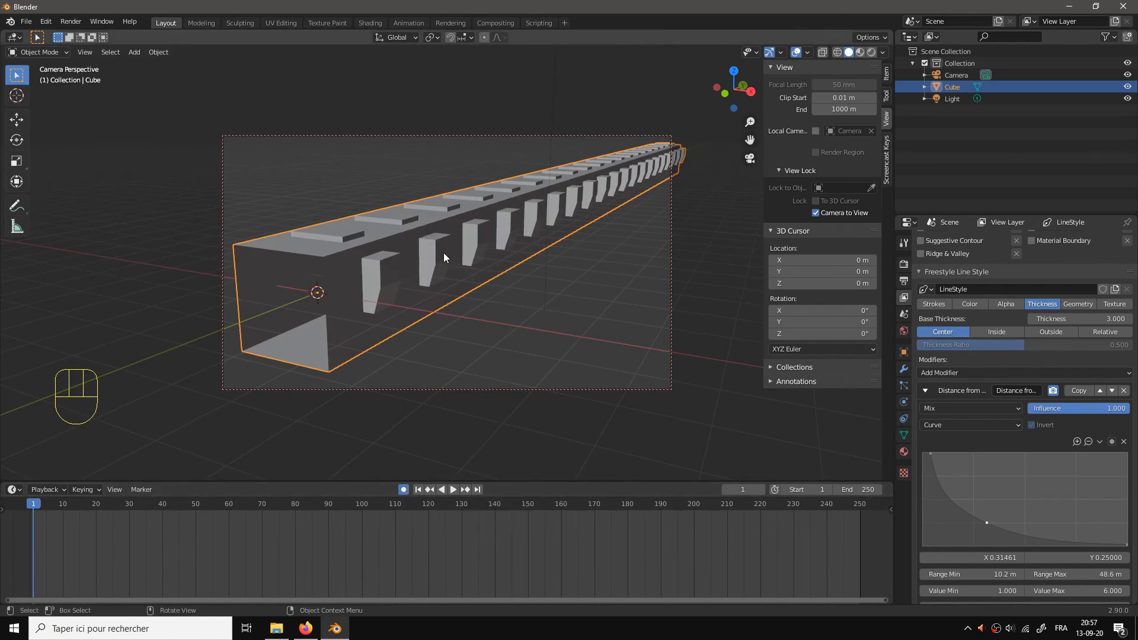
{"action": "key", "text": "g"}
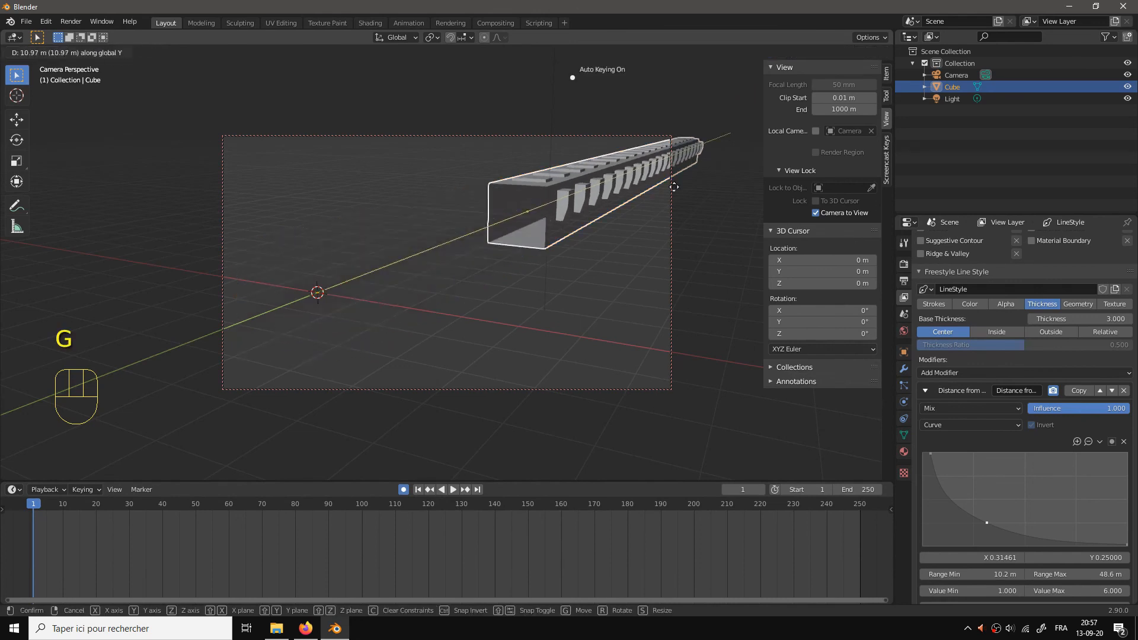
{"action": "left_click", "coordinate": [590, 231]}
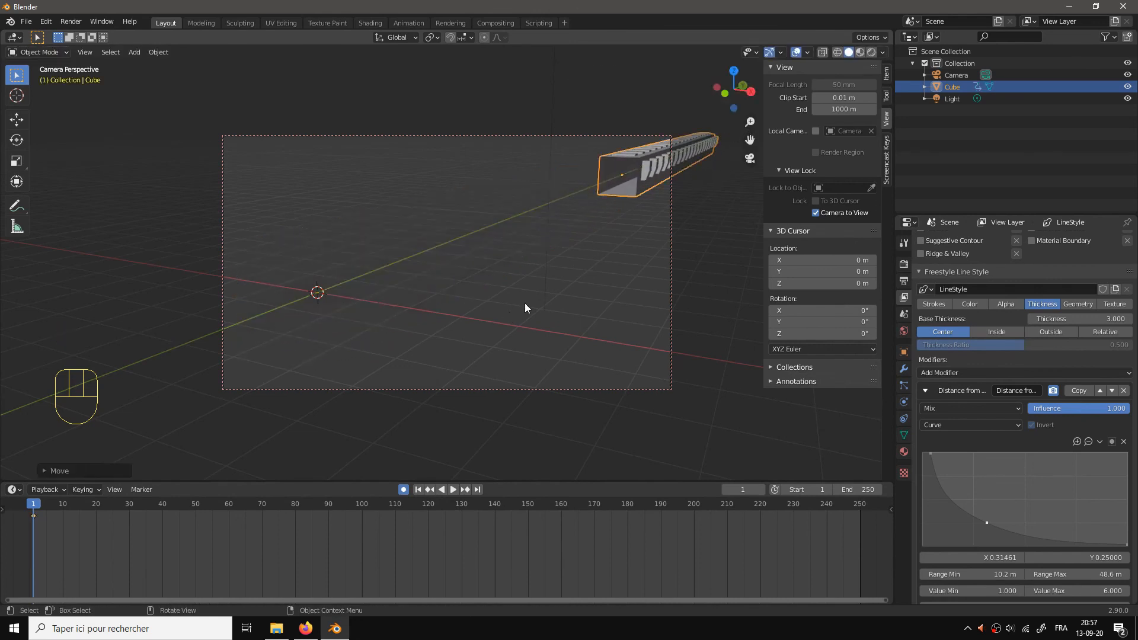
Step: Set the animation's end frame to 120
{"action": "left_click", "coordinate": [855, 490]}
{"action": "type", "text": "120"}
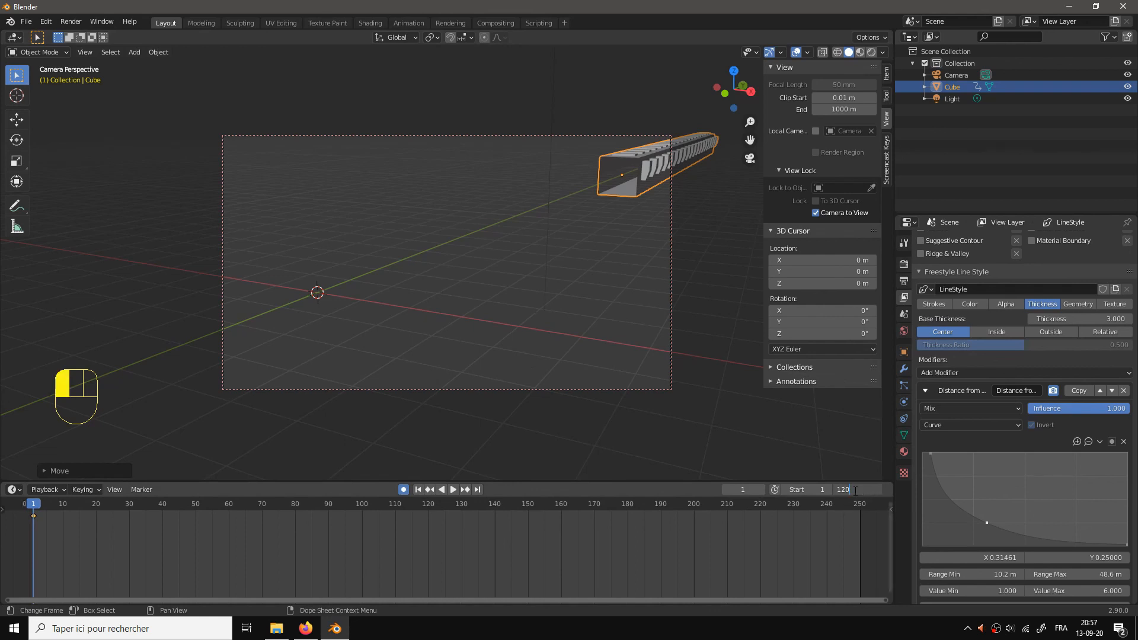
{"action": "key", "text": "Return"}
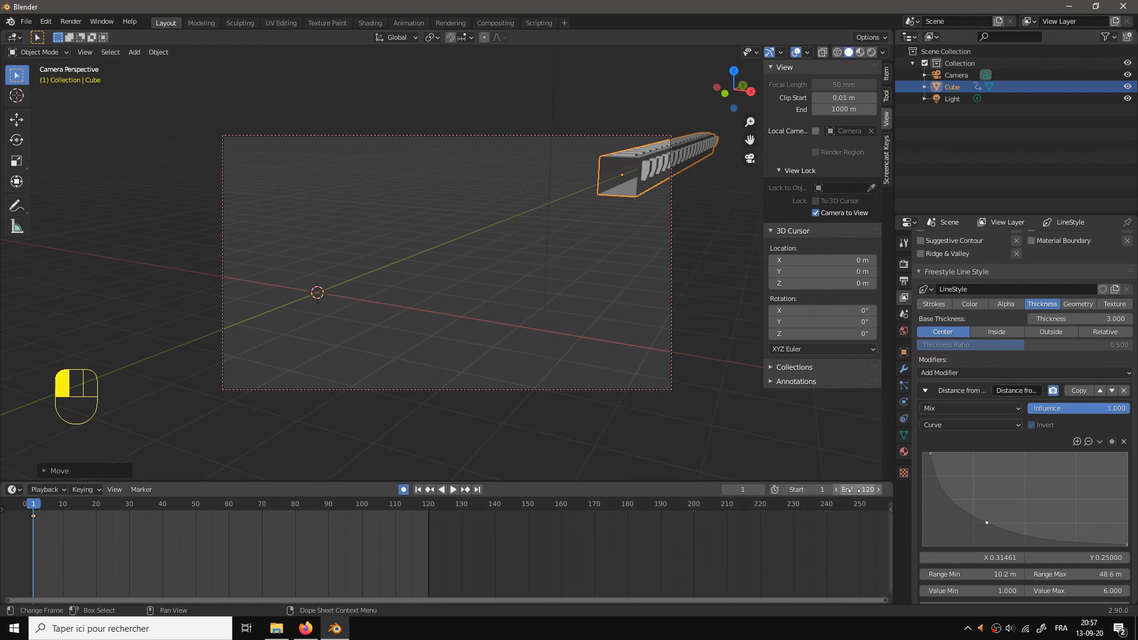
Step: At frame 120, move the beam back along global Y toward the camera until its near end leaves the camera frame
{"action": "left_click", "coordinate": [428, 506]}
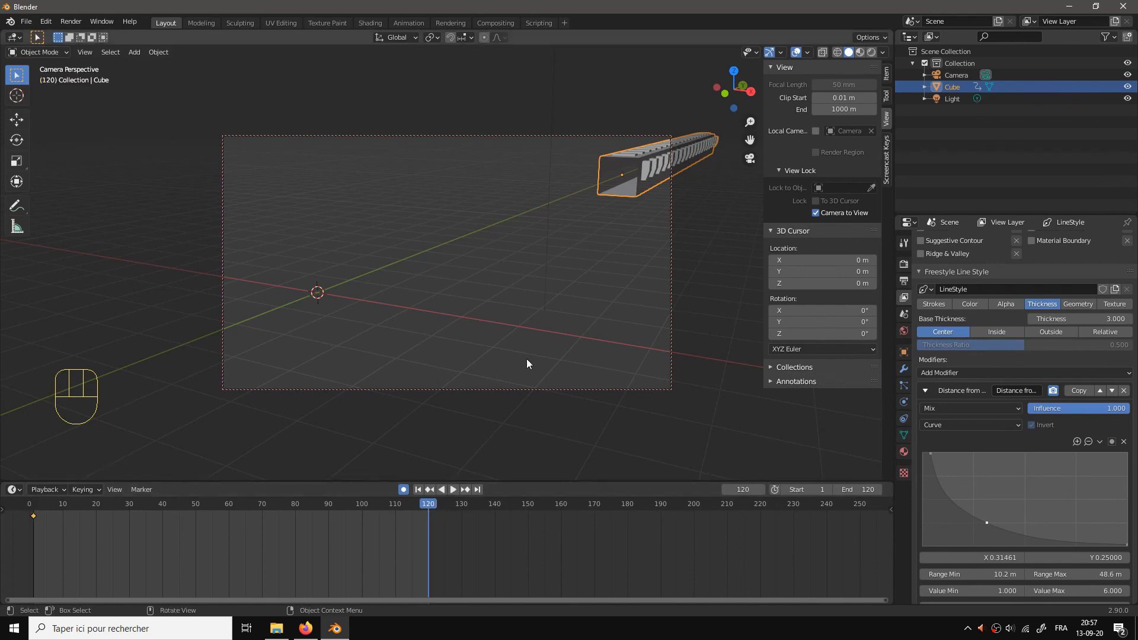
{"action": "key", "text": "g"}
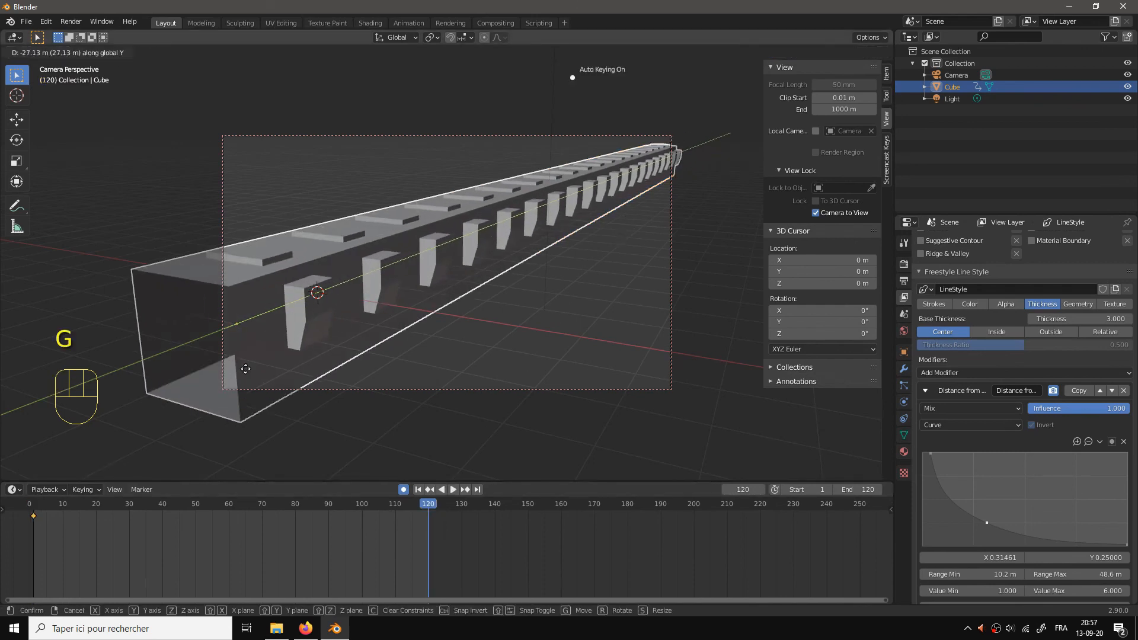
{"action": "left_click", "coordinate": [516, 305]}
{"action": "key", "text": "g"}
{"action": "left_click", "coordinate": [344, 381]}
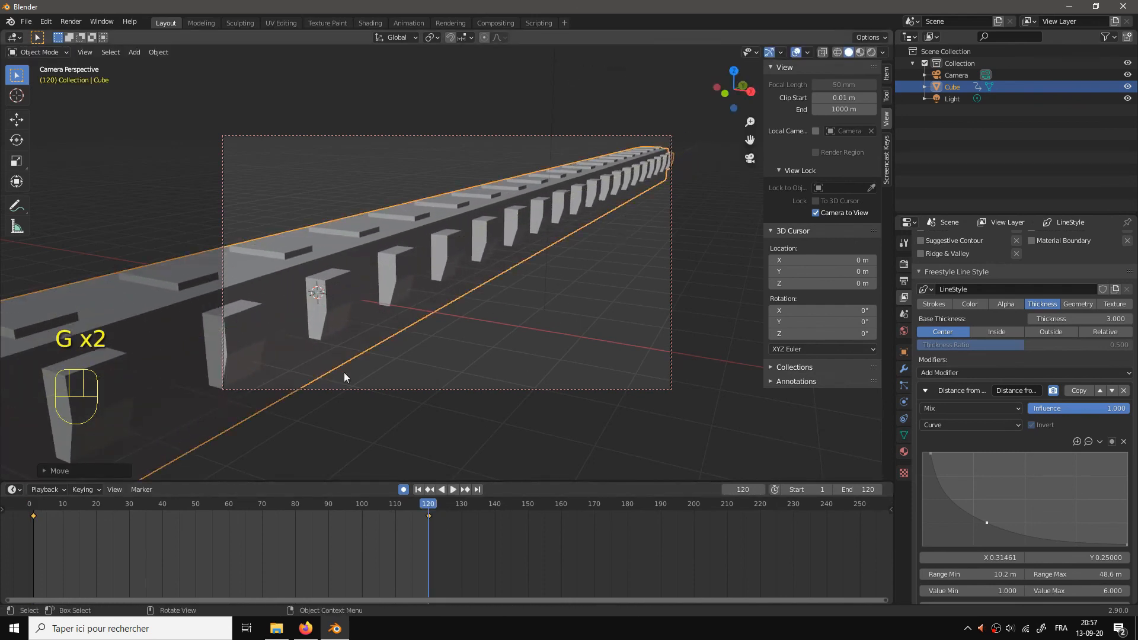
{"action": "key", "text": "g"}
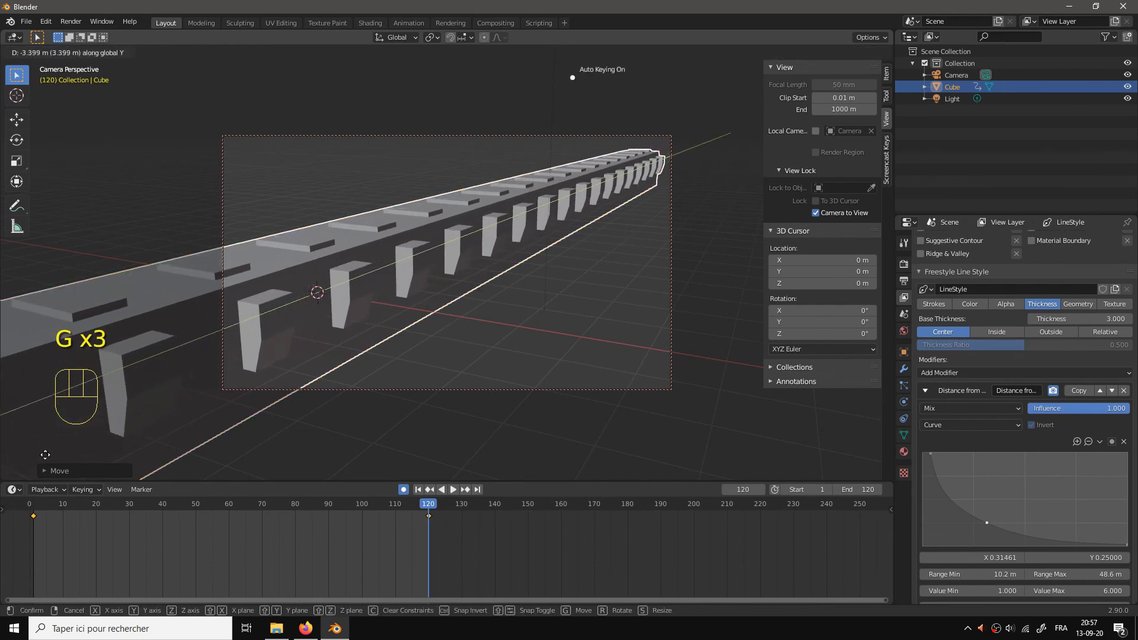
{"action": "left_click", "coordinate": [285, 394]}
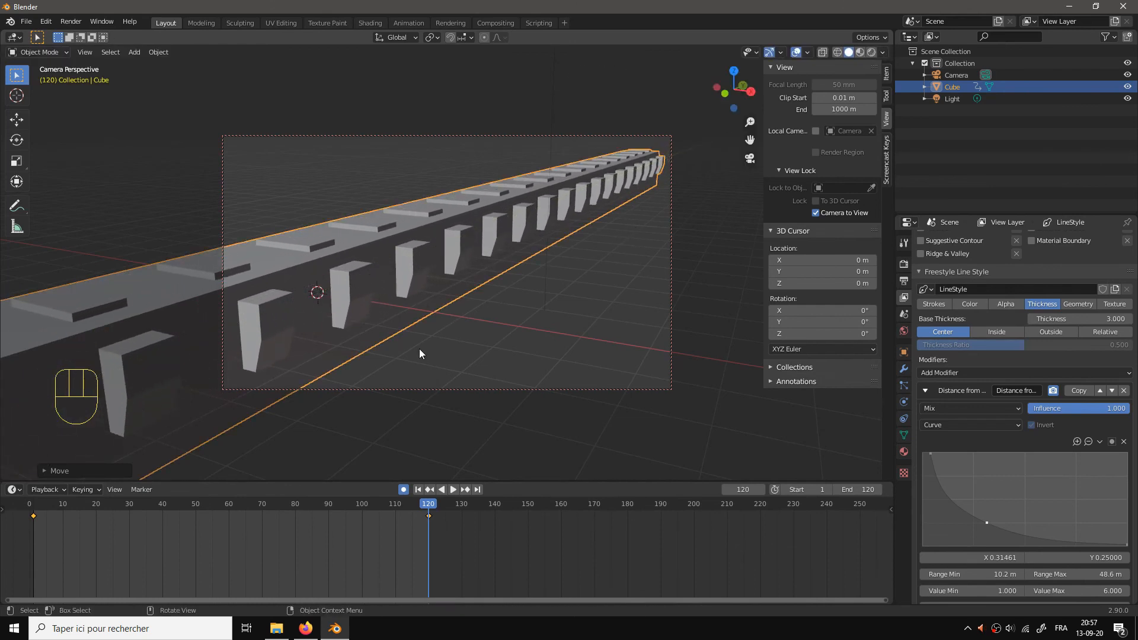
Step: Adjust the beam's frame 120 position further along negative global Y from outside the camera view, checking it through the camera
{"action": "key", "text": "KP_0"}
{"action": "mouse_move", "coordinate": [418, 349]}
{"action": "left_mouse_down"}
{"action": "mouse_move", "coordinate": [402, 336]}
{"action": "mouse_move", "coordinate": [429, 332]}
{"action": "left_mouse_up"}
{"action": "scroll", "coordinate": [429, 332], "scroll_direction": "down", "scroll_amount": 6}
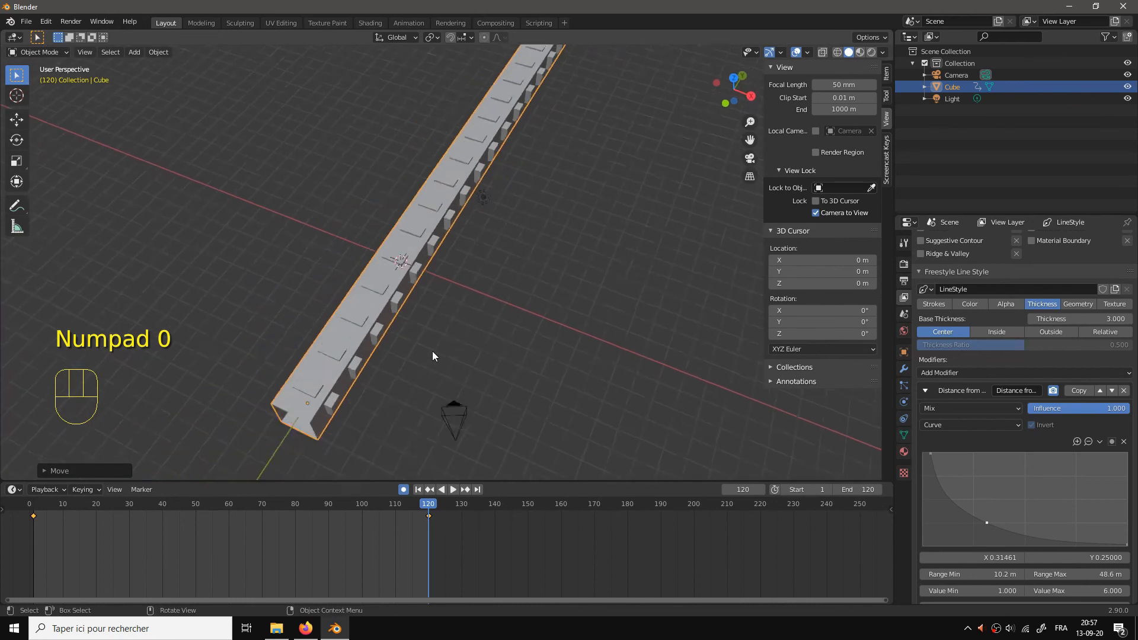
{"action": "key", "text": "g"}
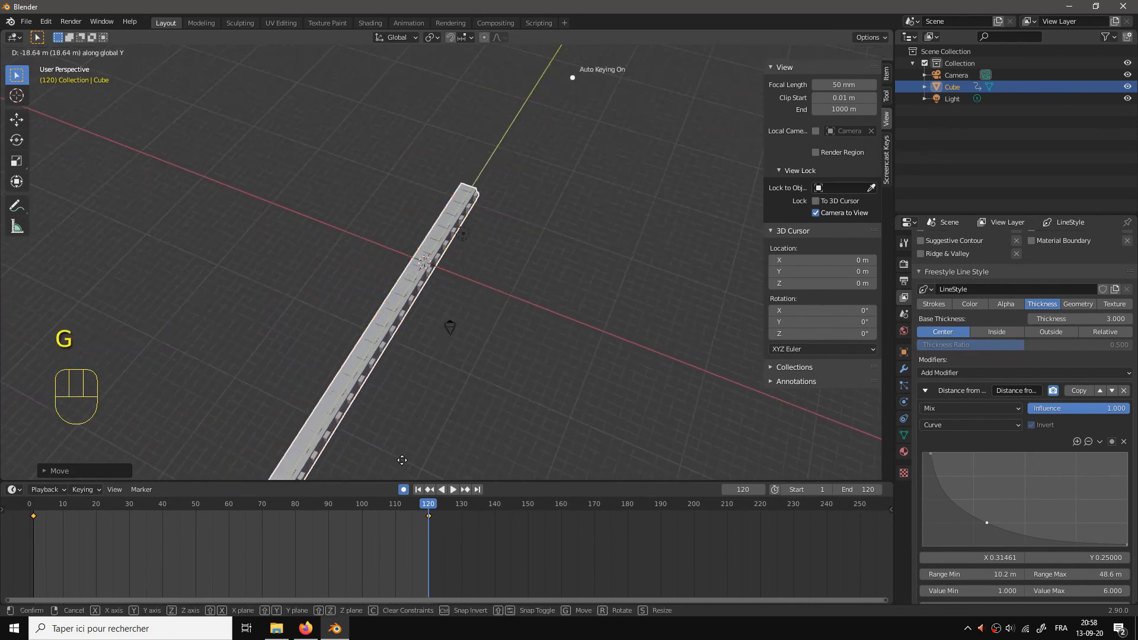
{"action": "left_click", "coordinate": [400, 467]}
{"action": "key", "text": "KP_0"}
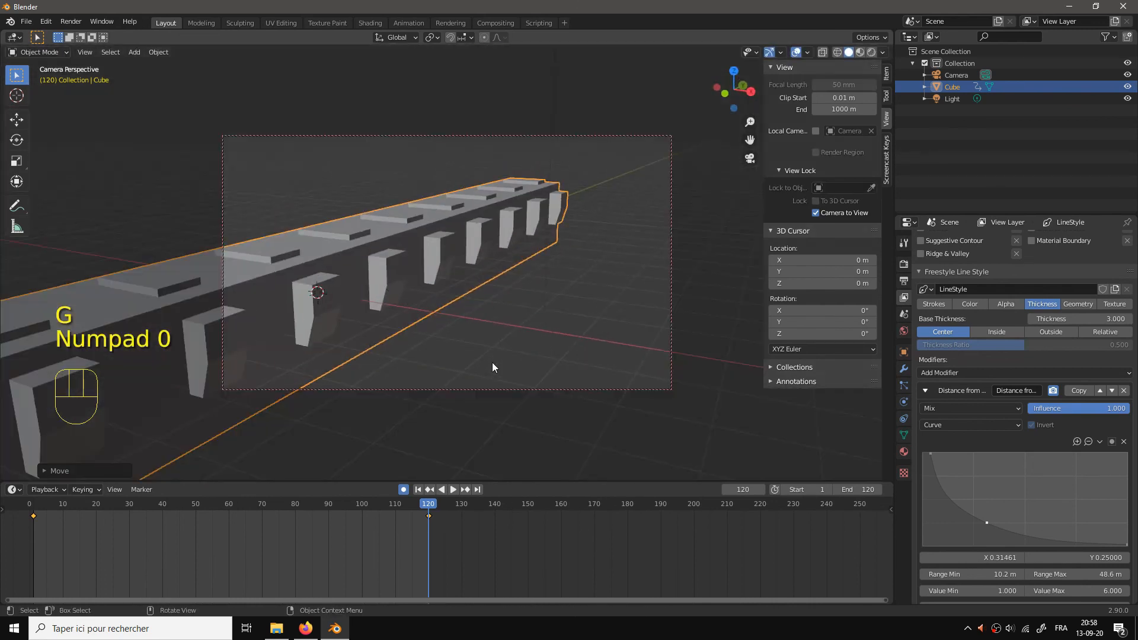
{"action": "key", "text": "KP_0"}
{"action": "key", "text": "g"}
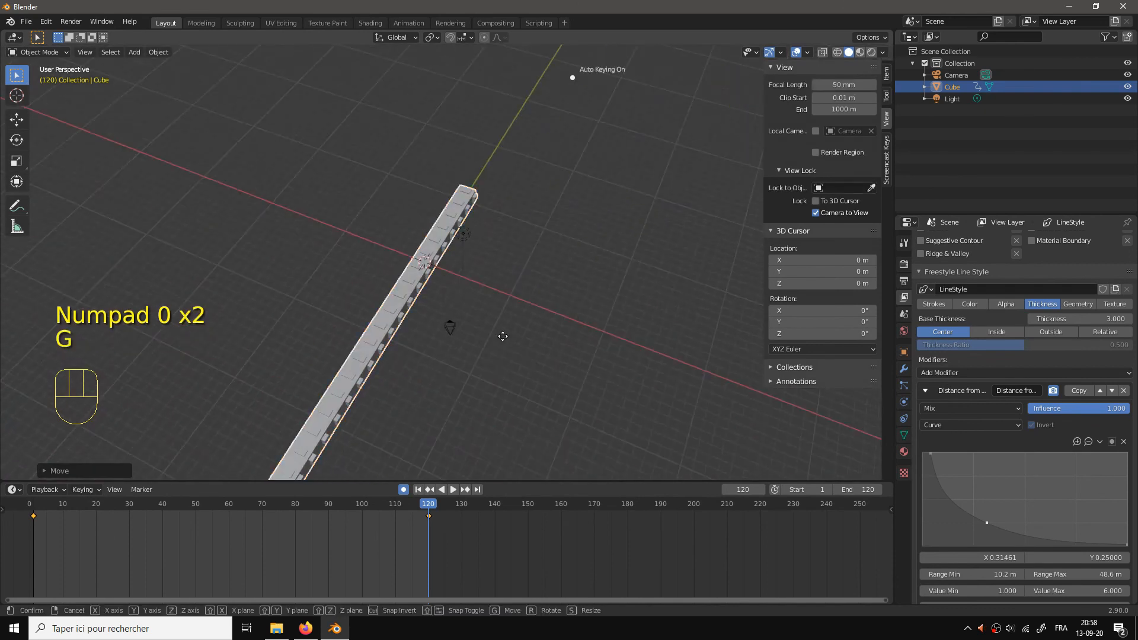
{"action": "left_click", "coordinate": [456, 421]}
{"action": "key", "text": "KP_0"}
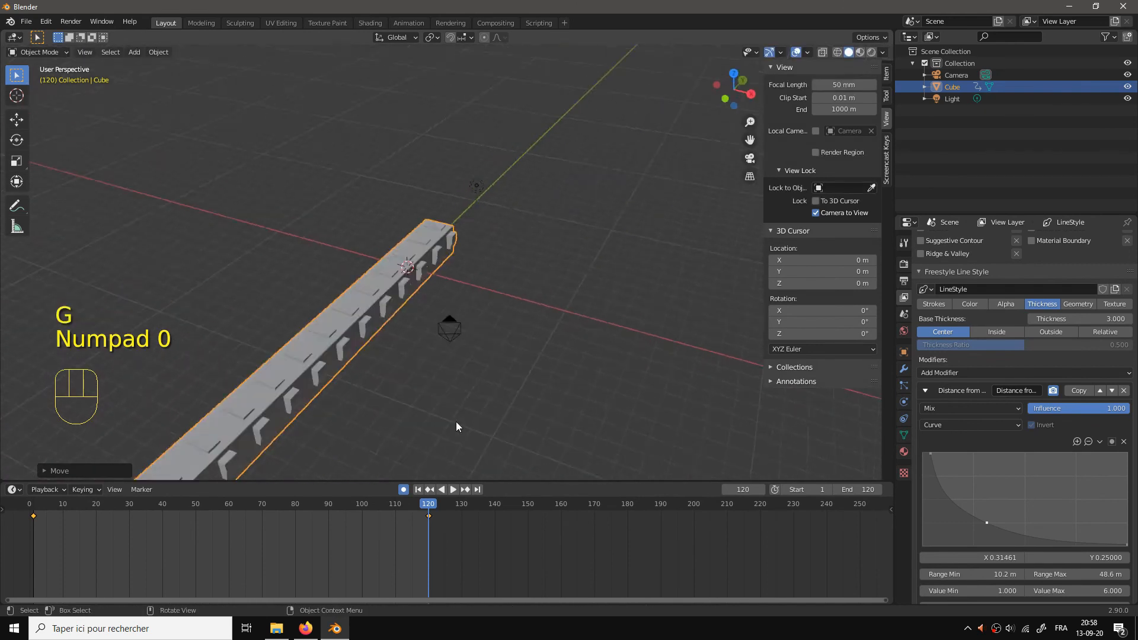
Step: Play back the beam's animation through the camera to check its movement, stopping the playback once it has looped
{"action": "left_click", "coordinate": [430, 489]}
{"action": "key", "text": "space"}
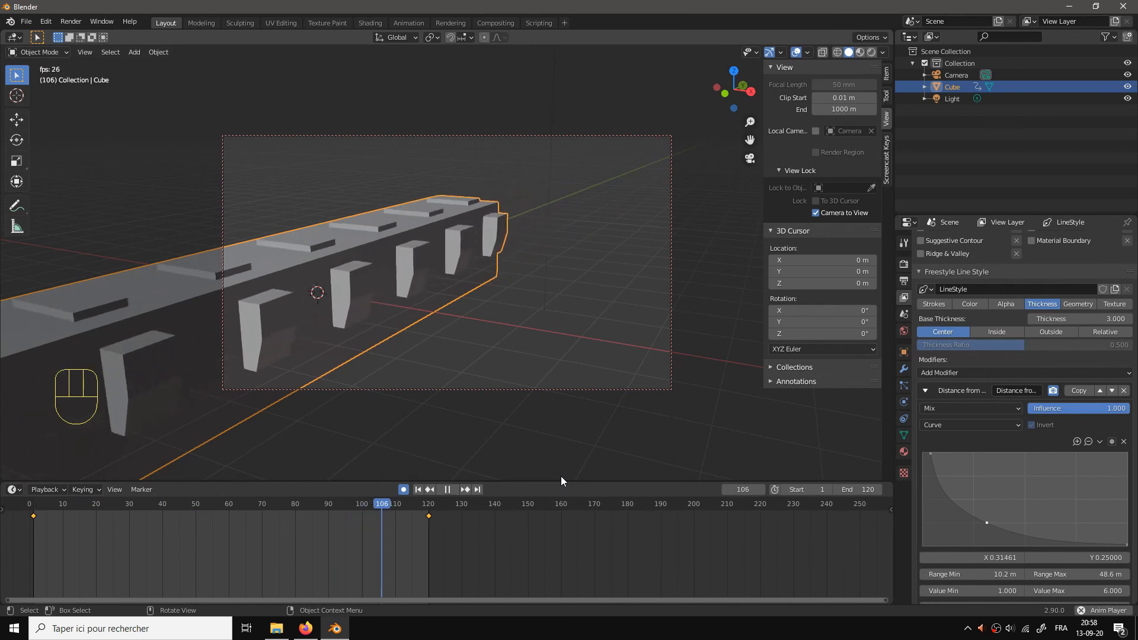
{"action": "left_click", "coordinate": [449, 490]}
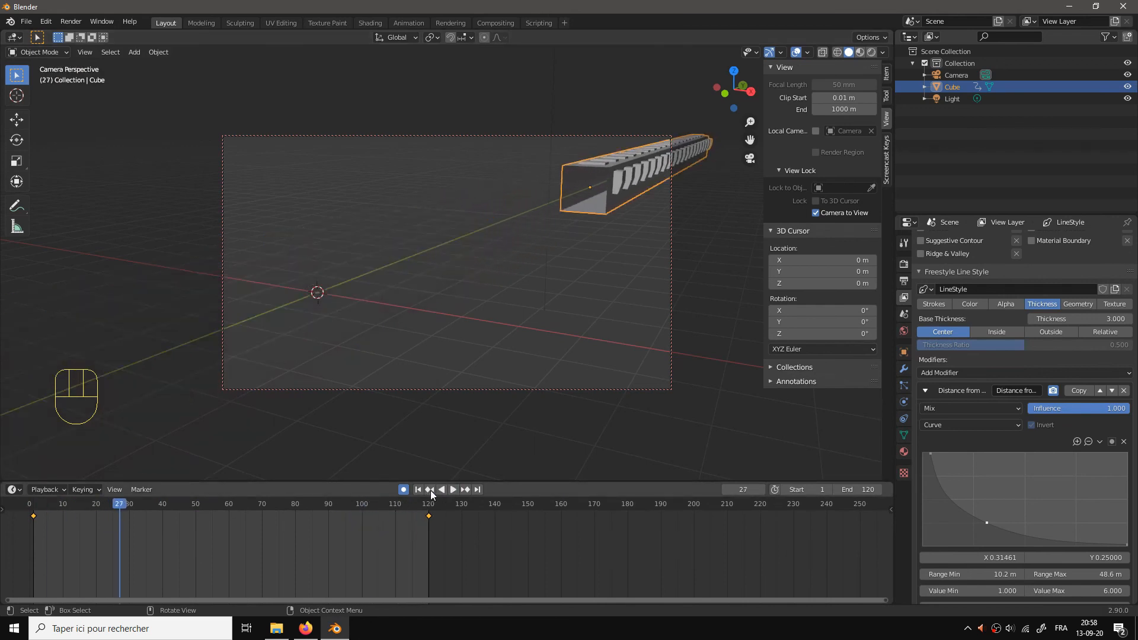
Step: Return to frame 1 of the beam animation and render that frame
{"action": "left_click", "coordinate": [418, 490]}
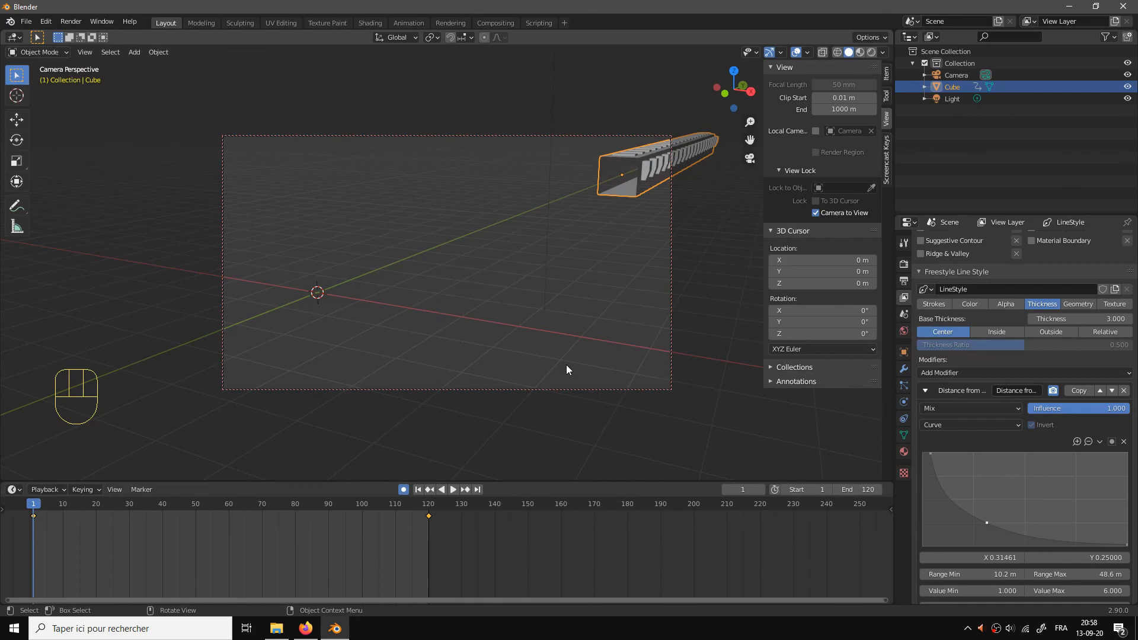
{"action": "key", "text": "F12"}
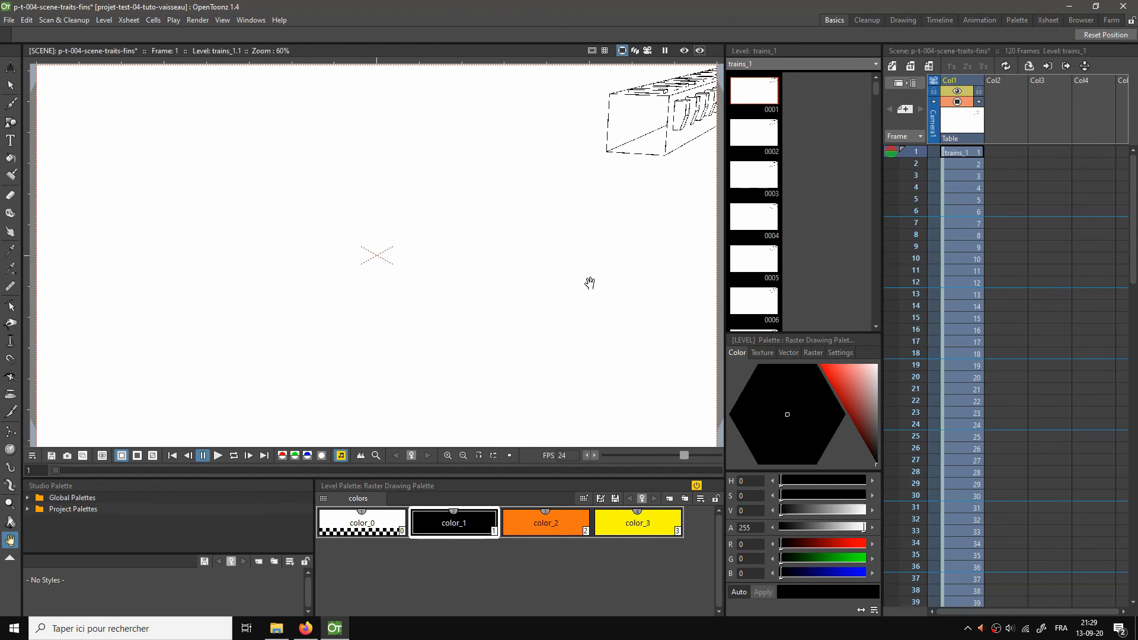
Step: In OpenToonz, view the trains_1 scene in full screen mode and fit the frame to the window
{"action": "right_click", "coordinate": [580, 251]}
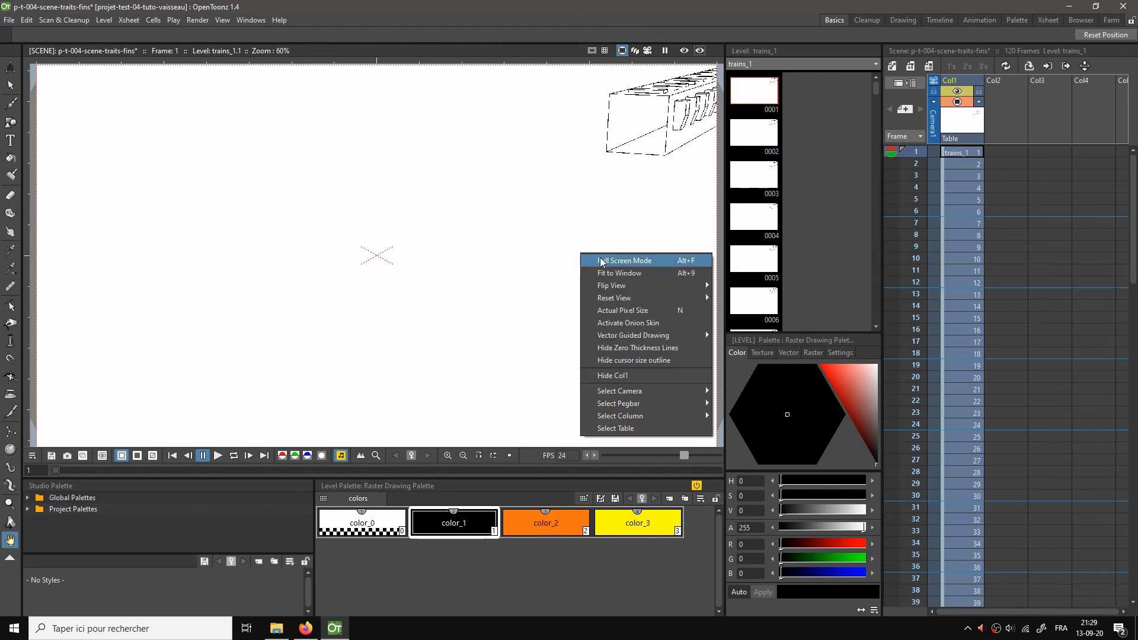
{"action": "left_click", "coordinate": [593, 259]}
{"action": "right_click", "coordinate": [581, 243]}
{"action": "left_click", "coordinate": [621, 259]}
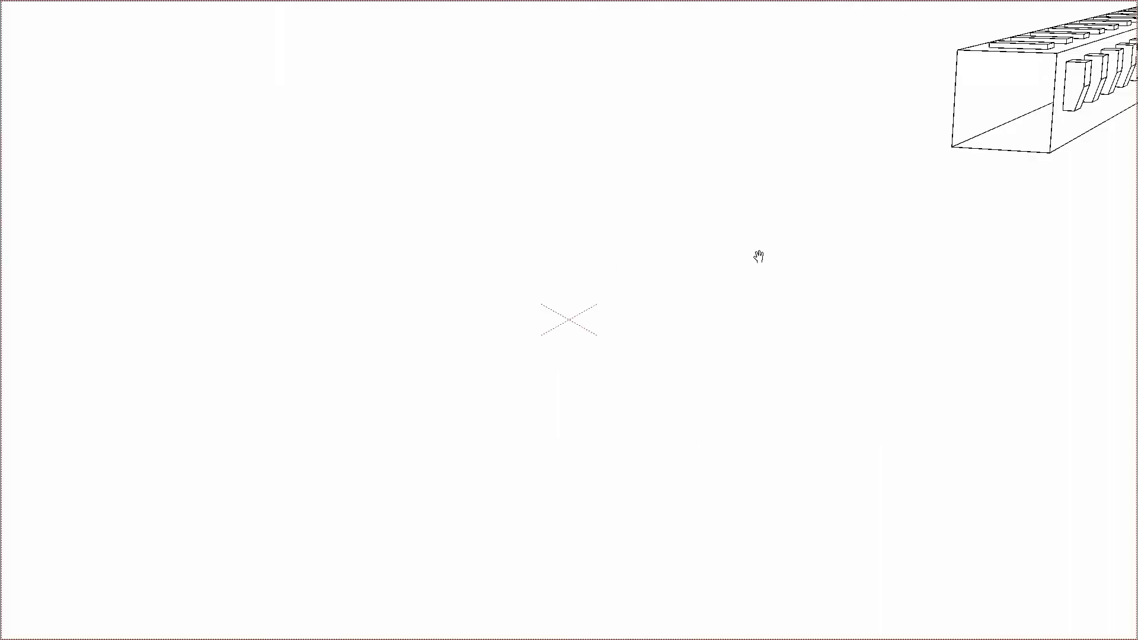